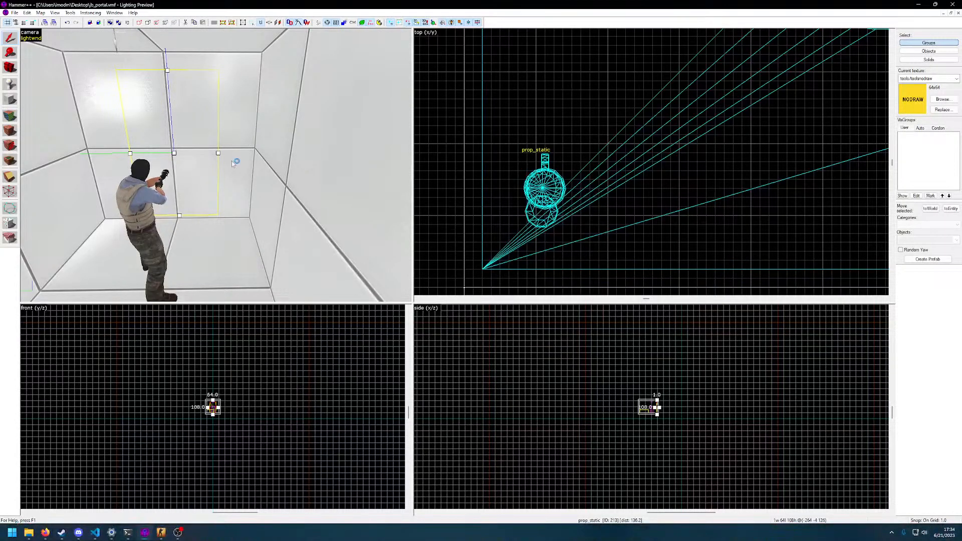
pyautogui.doubleClick(214, 151)
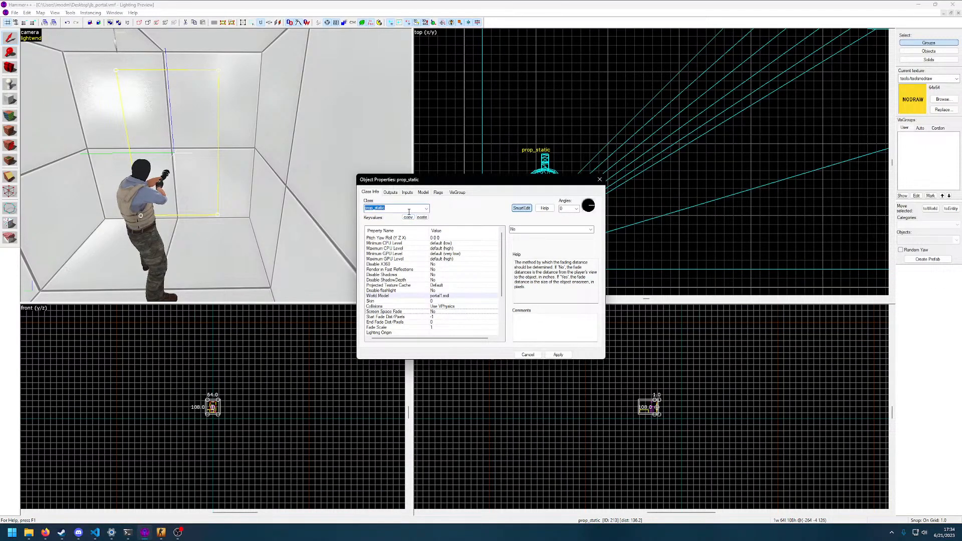
pyautogui.write('prop_')
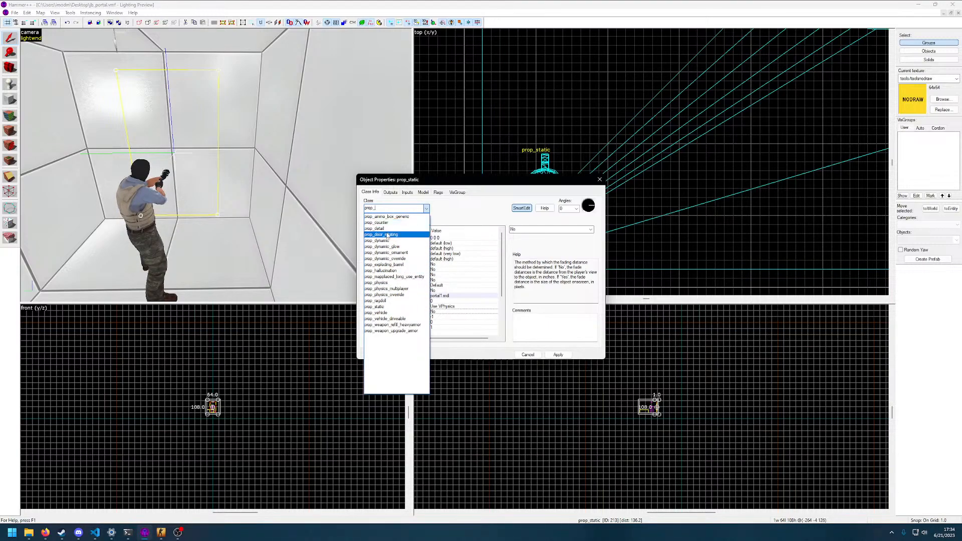
pyautogui.click(469, 211)
pyautogui.click(529, 354)
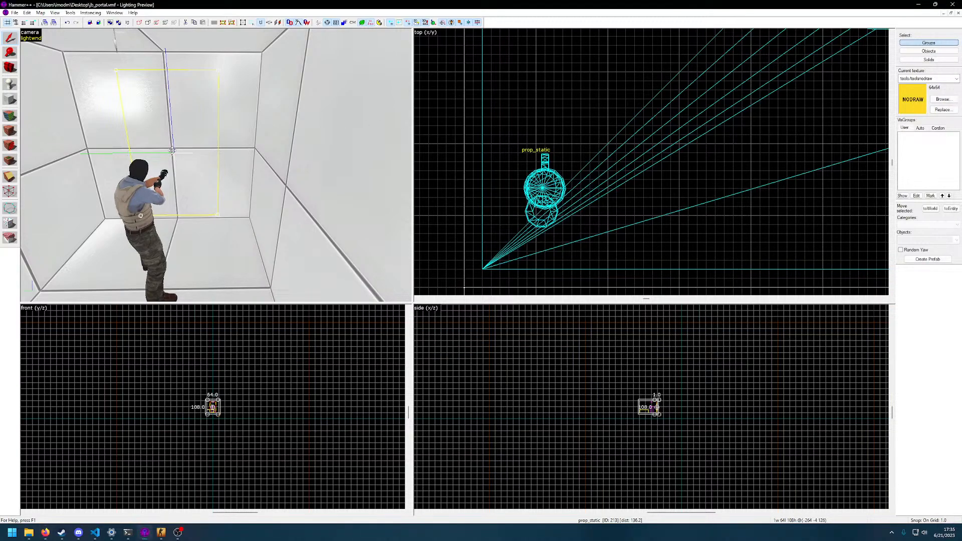
# Turn the static portal prop on the wall to a yaw of 180 degrees and apply it
pyautogui.scroll(4, 562, 159)
pyautogui.scroll(-14, 562, 159)
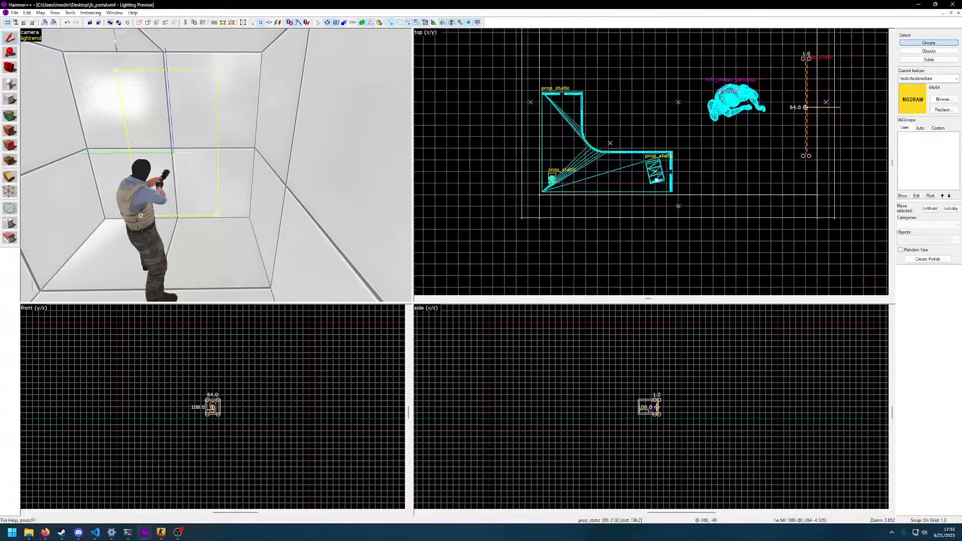
pyautogui.scroll(3, 600, 215)
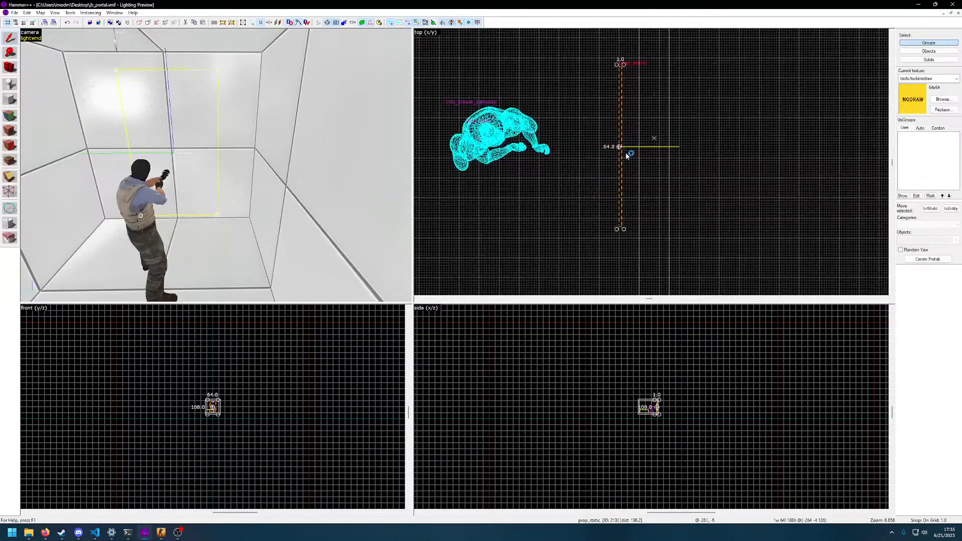
pyautogui.click(195, 158)
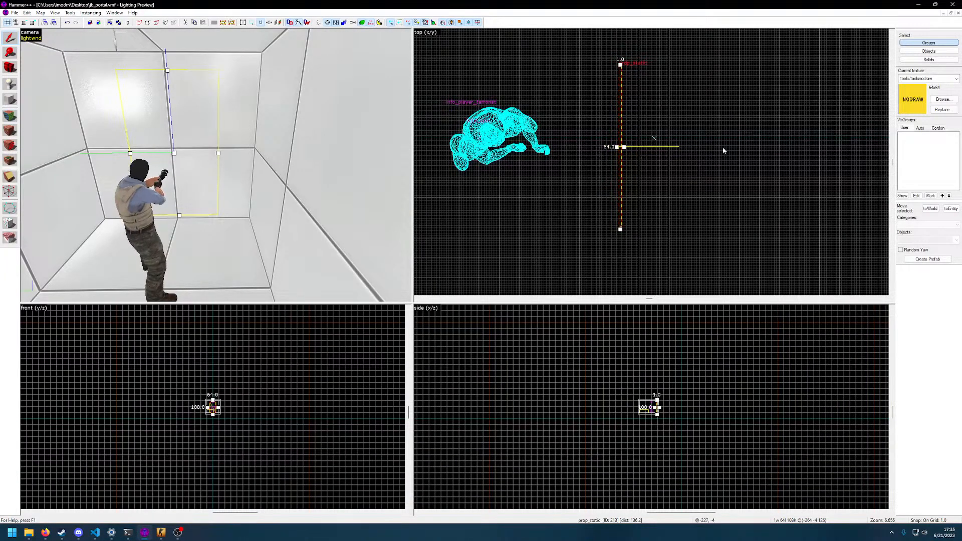
pyautogui.doubleClick(192, 144)
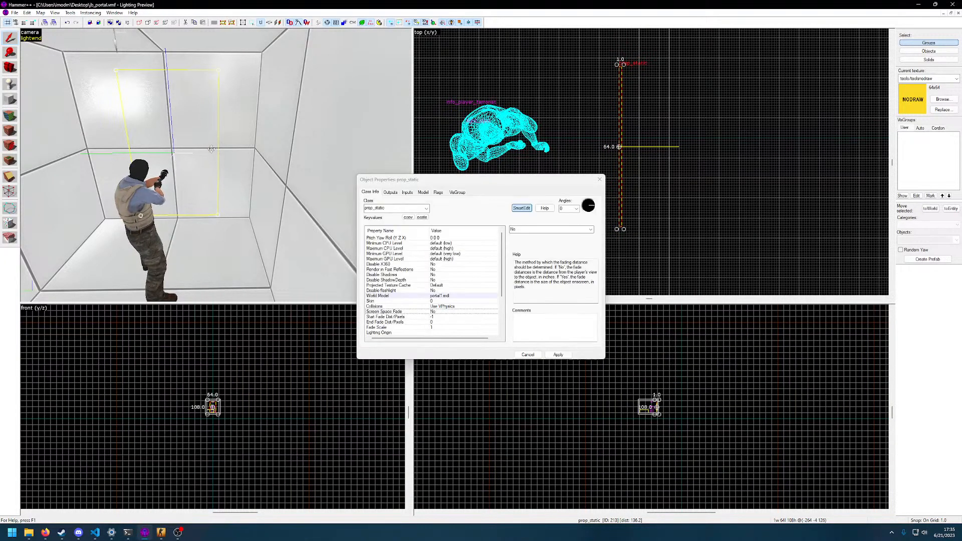
pyautogui.click(584, 207)
pyautogui.click(557, 355)
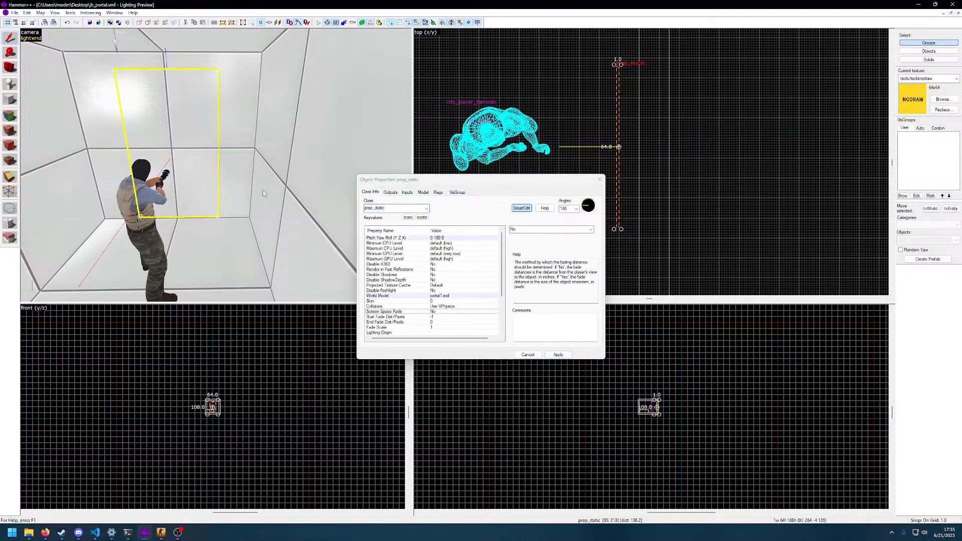
pyautogui.moveTo(264, 191); pyautogui.dragTo(216, 166)
# Change the portal prop's class to prop_dynamic, apply it, look through its keyvalues and close the properties
pyautogui.click(435, 206)
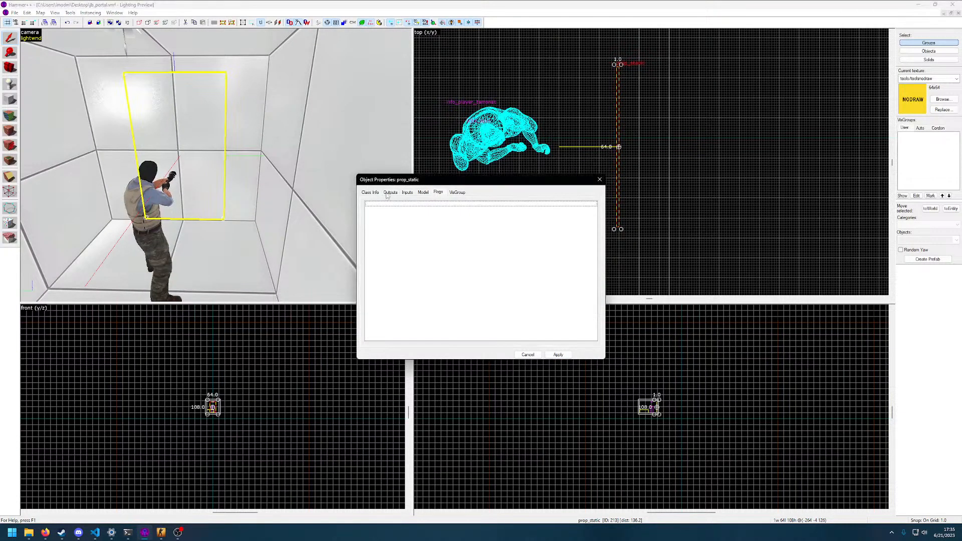
pyautogui.scroll(-3, 443, 240)
pyautogui.scroll(2, 430, 270)
pyautogui.click(427, 208)
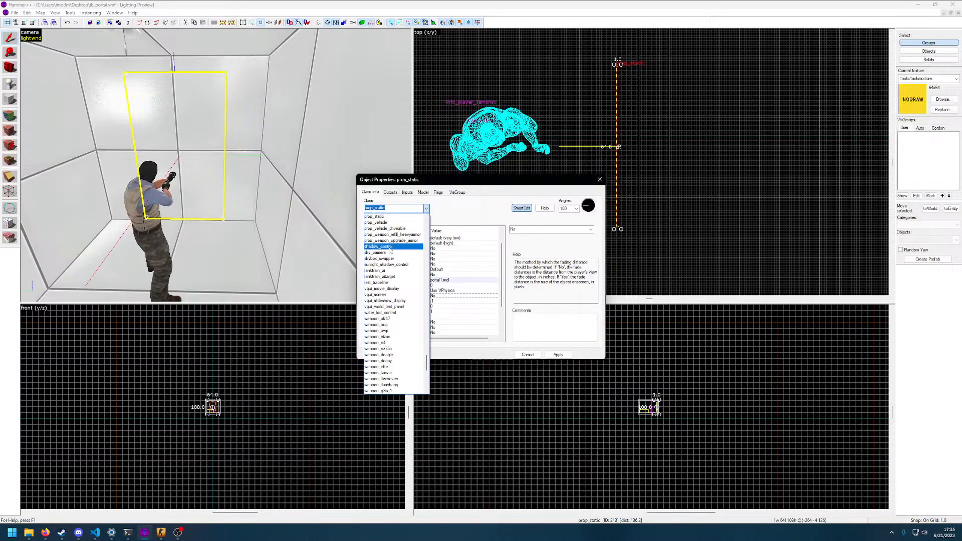
pyautogui.write('prop_dy')
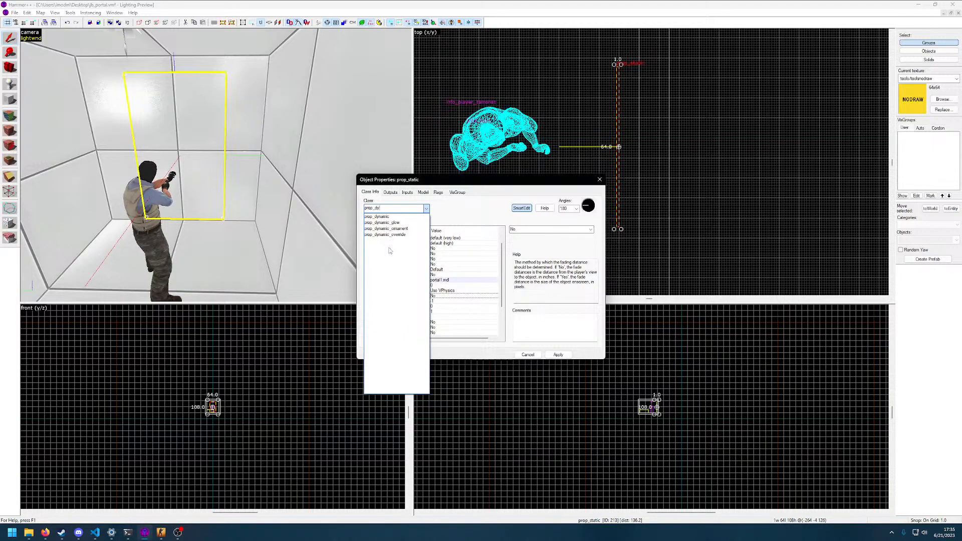
pyautogui.write('n')
pyautogui.click(385, 217)
pyautogui.click(559, 355)
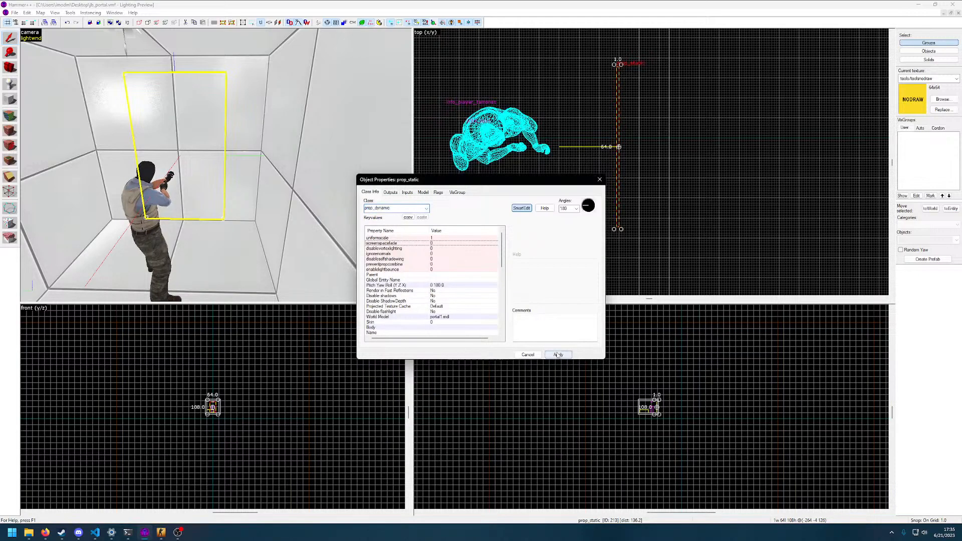
pyautogui.scroll(-2, 426, 288)
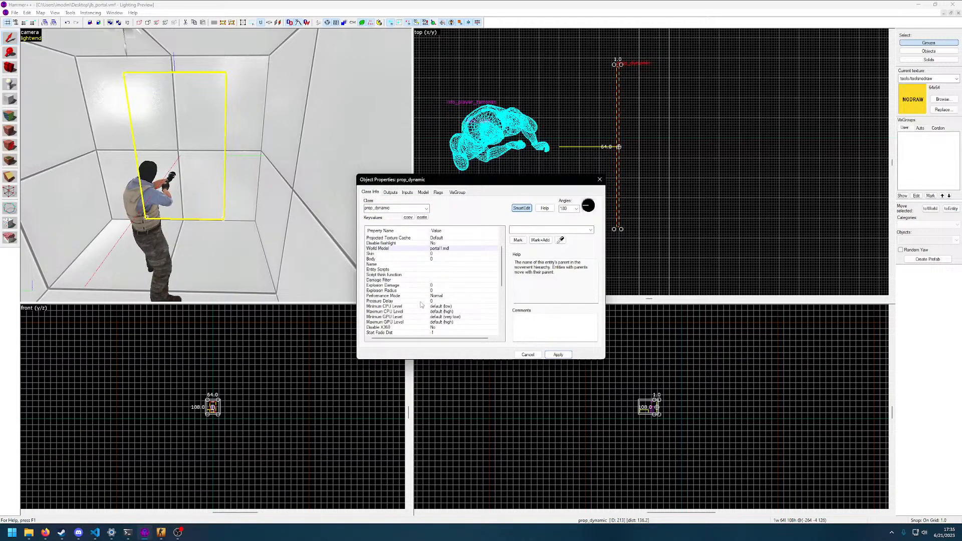
pyautogui.scroll(-6, 404, 285)
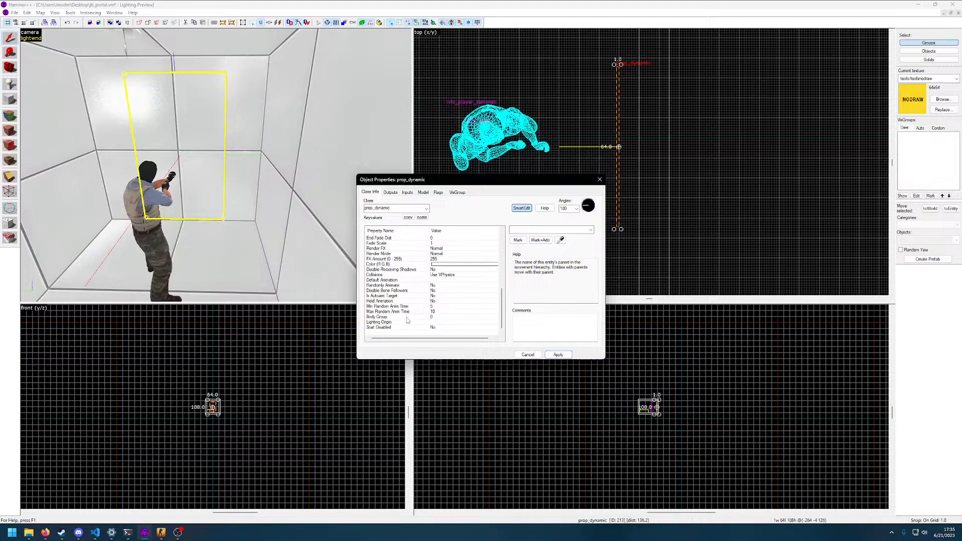
pyautogui.click(414, 329)
pyautogui.click(526, 355)
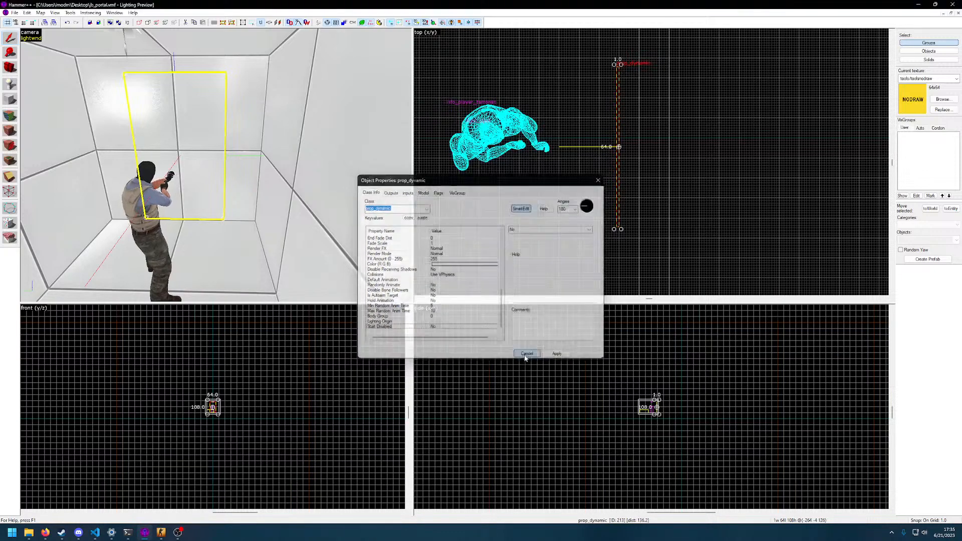
# Compile the map with normal BSP, VIS and RAD and HDR enabled
pyautogui.press('F9')
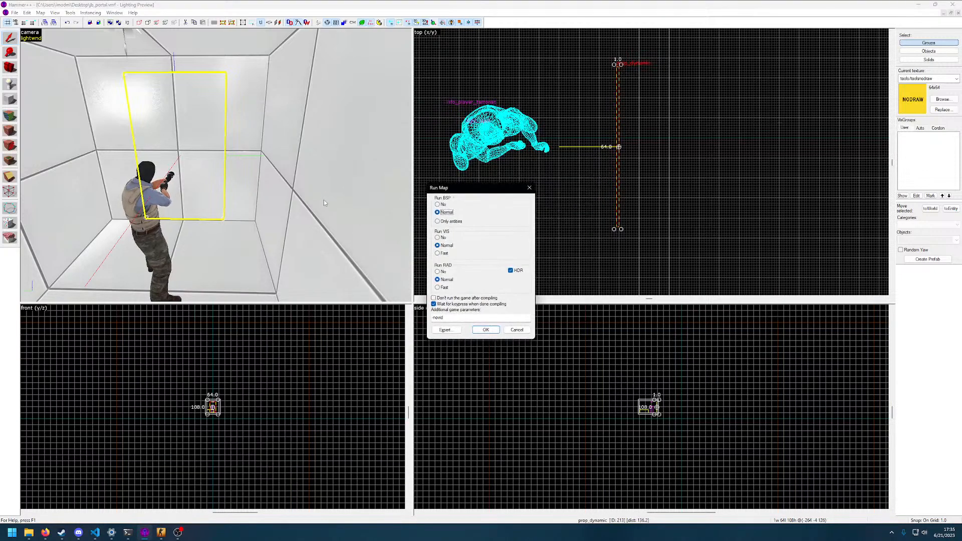
pyautogui.click(490, 335)
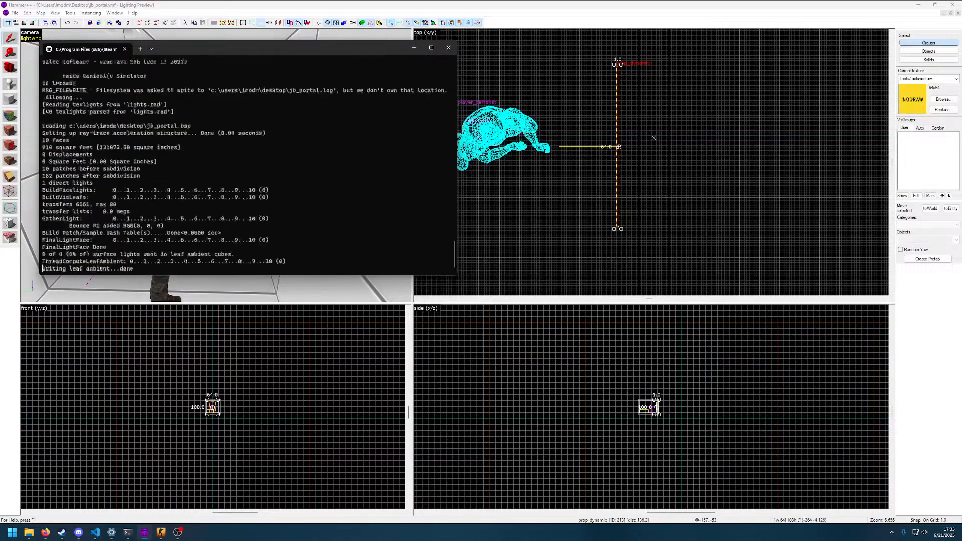
pyautogui.click(523, 291)
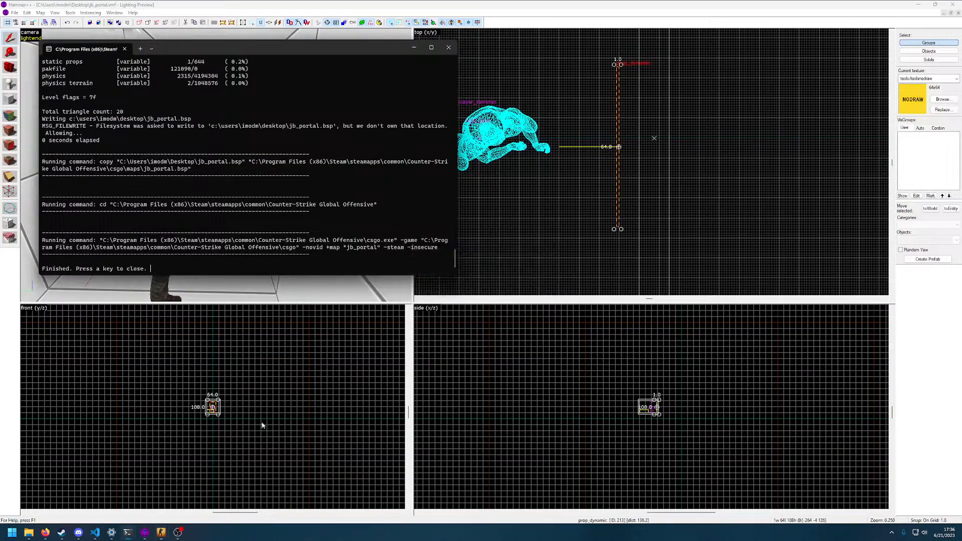
# Quit the running game with the console command quit and dismiss the finished compile window
pyautogui.press('Escape')
pyautogui.press('`')
pyautogui.write('quit')
pyautogui.press('Return')
pyautogui.press('Return')
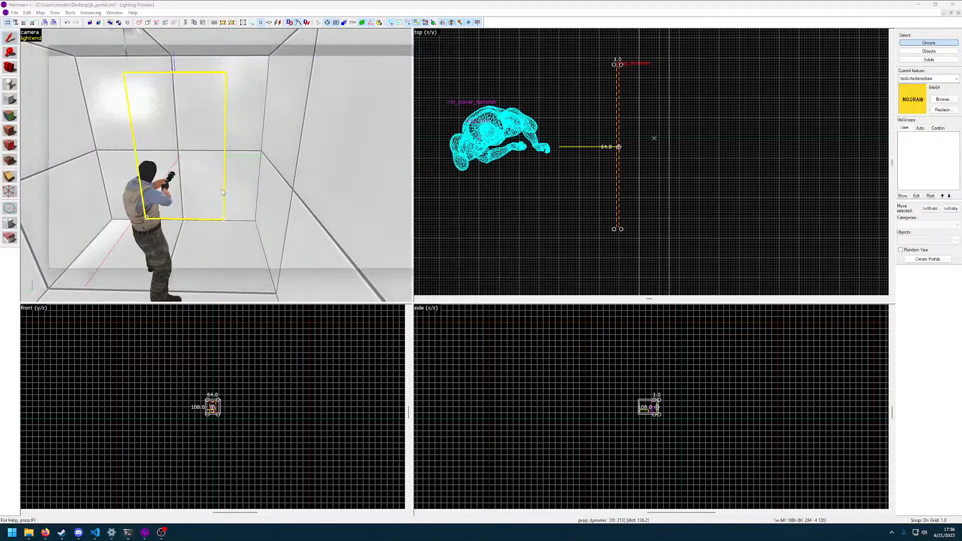
# Compile the map again with the same settings and launch it in the game
pyautogui.click(320, 237)
pyautogui.press('F9')
pyautogui.click(493, 331)
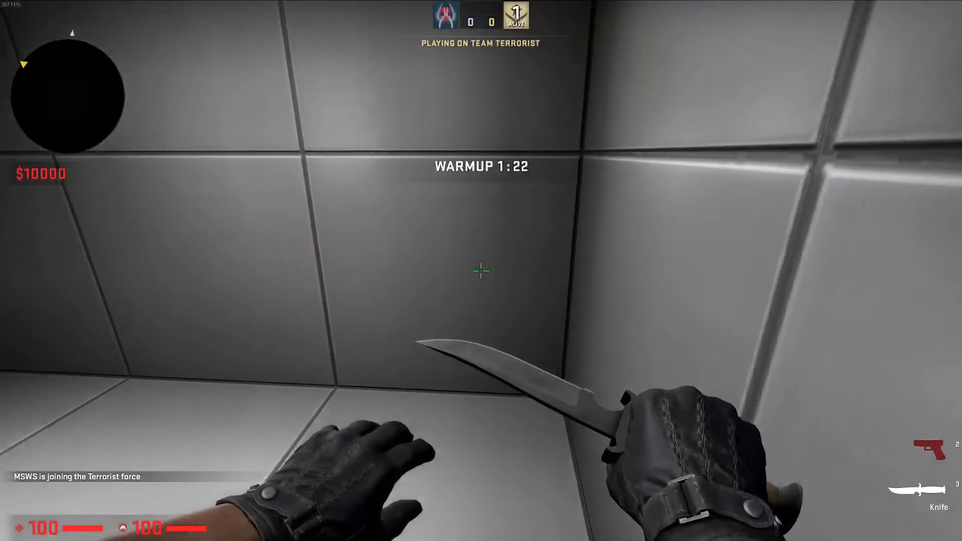
# Run the console command exec map_edit in the game to load the map-testing settings
pyautogui.press('`')
pyautogui.write('exec map_edit')
pyautogui.press('Return')
pyautogui.press('`')
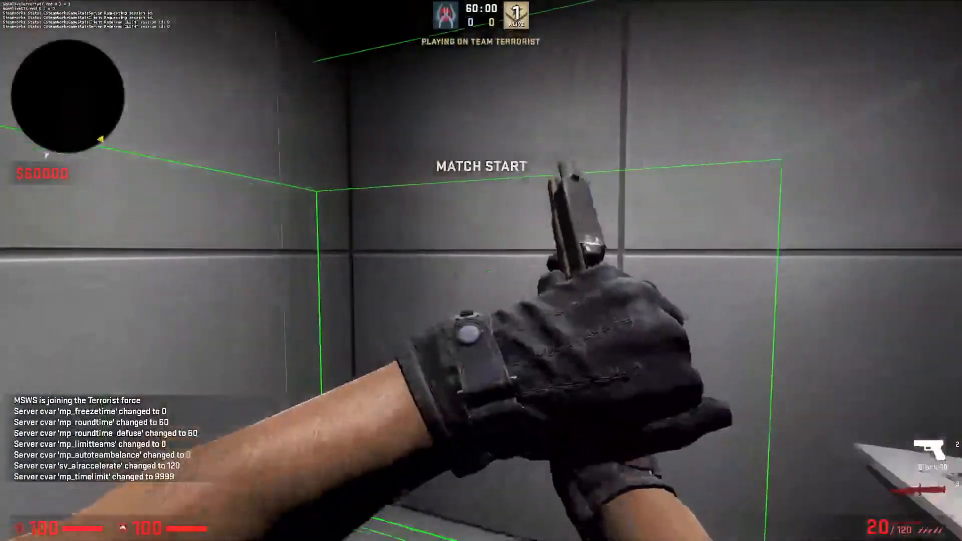
# Examine the portal's wall in the game, flying around it with noclip and striking it with the knife
pyautogui.press('3')
pyautogui.press('s')
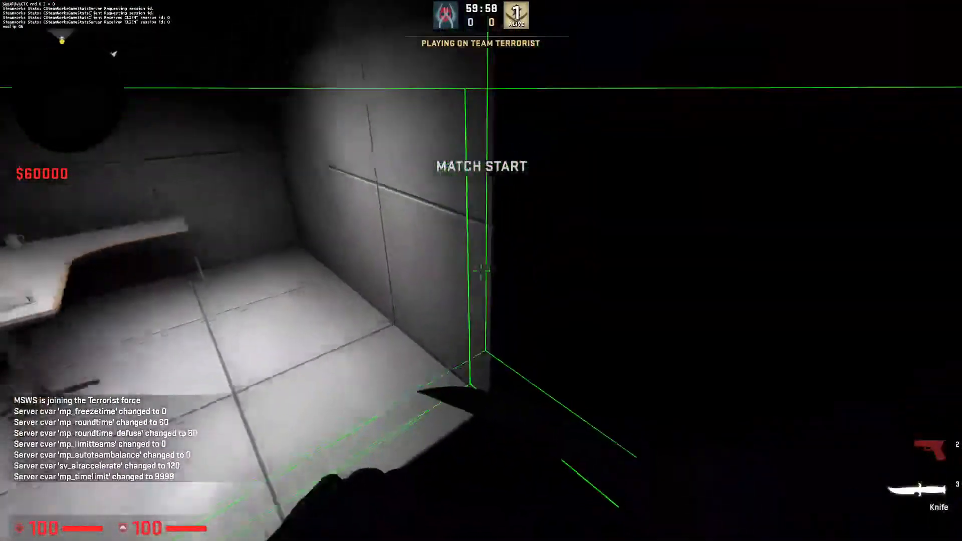
pyautogui.press('w')
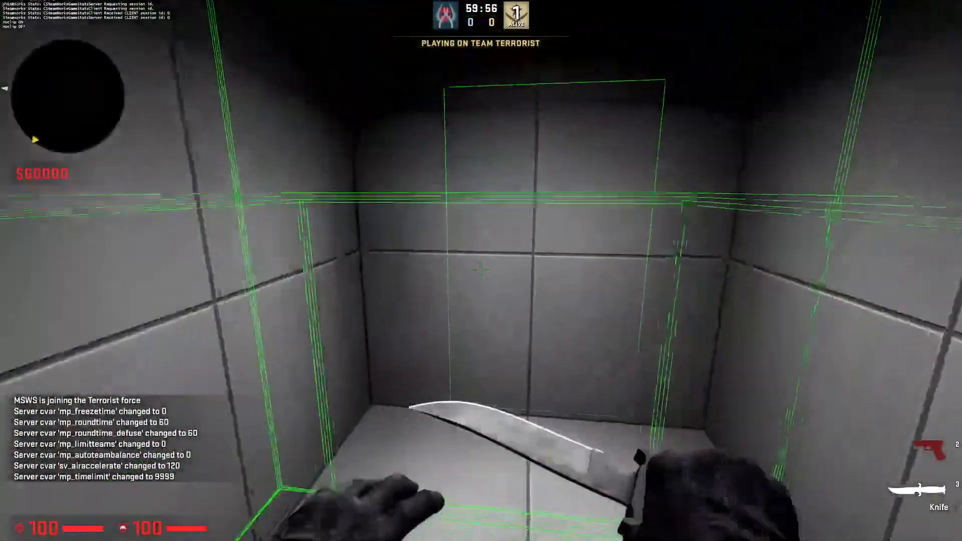
pyautogui.press('v')
pyautogui.click(481, 271)
pyautogui.press('w')
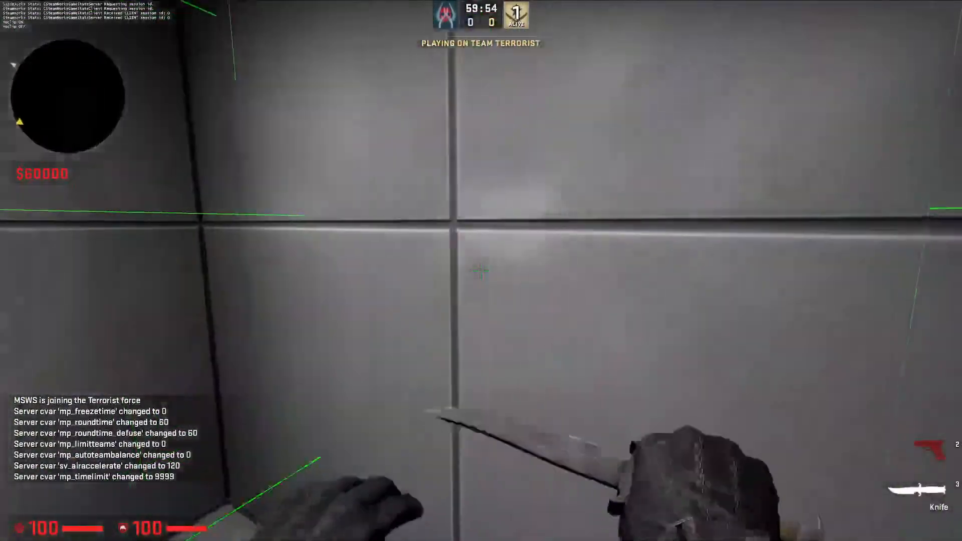
pyautogui.press('s')
pyautogui.press('w')
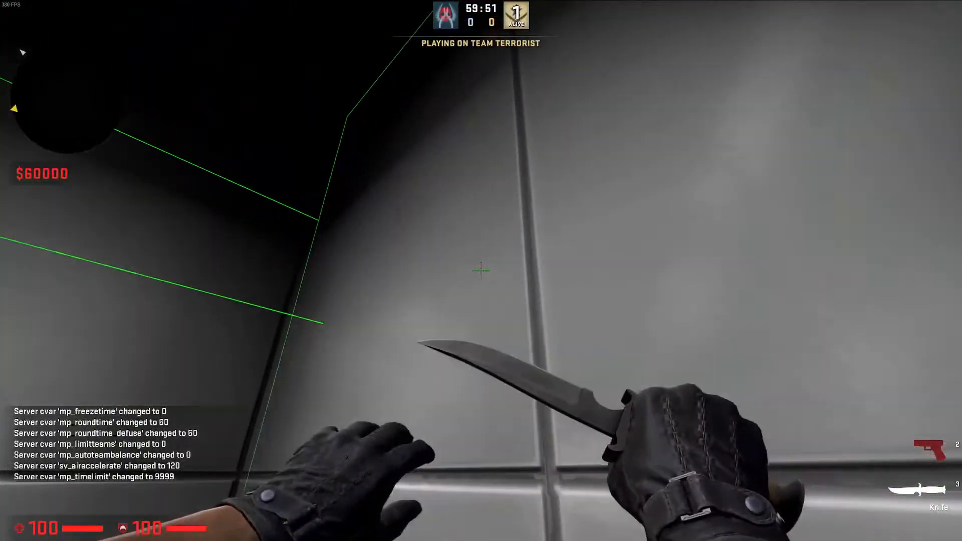
pyautogui.click(481, 271)
pyautogui.click(482, 271)
pyautogui.press('s')
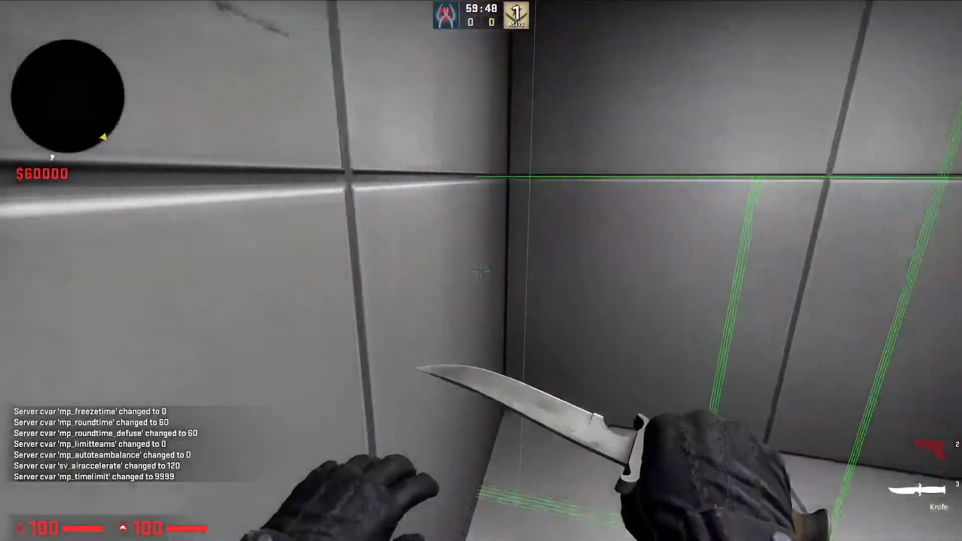
# Leave the game test, close the compile window and clear the selection of the room's walls
pyautogui.press('`')
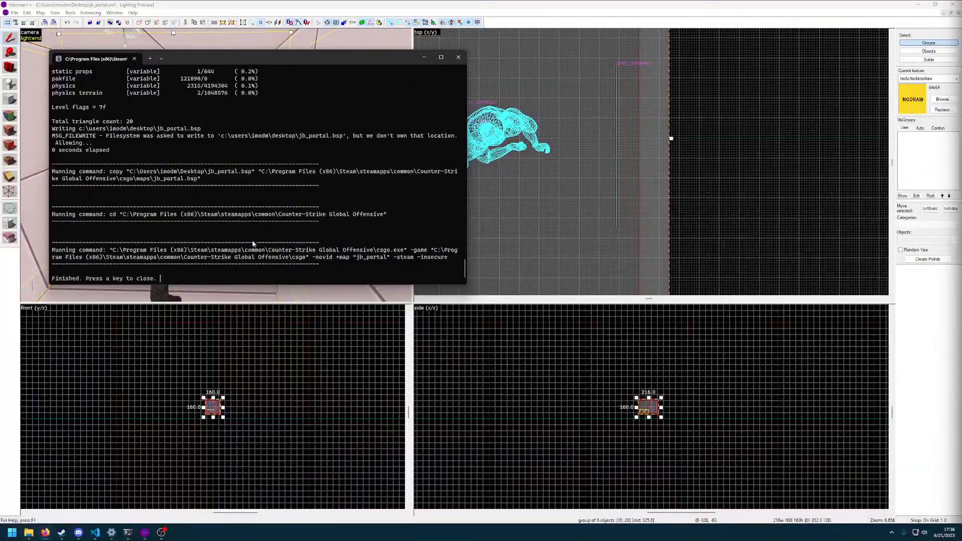
pyautogui.click(458, 58)
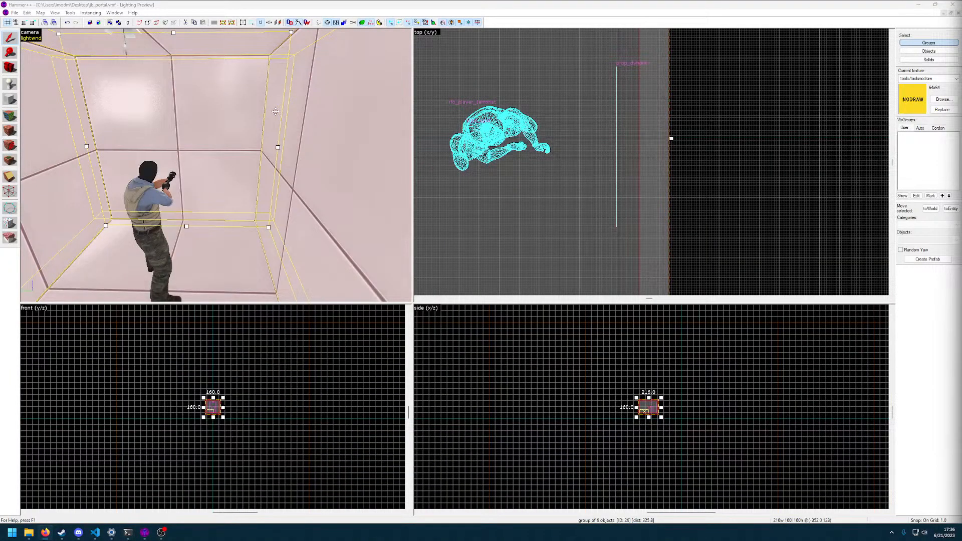
pyautogui.click(276, 111)
pyautogui.click(216, 164)
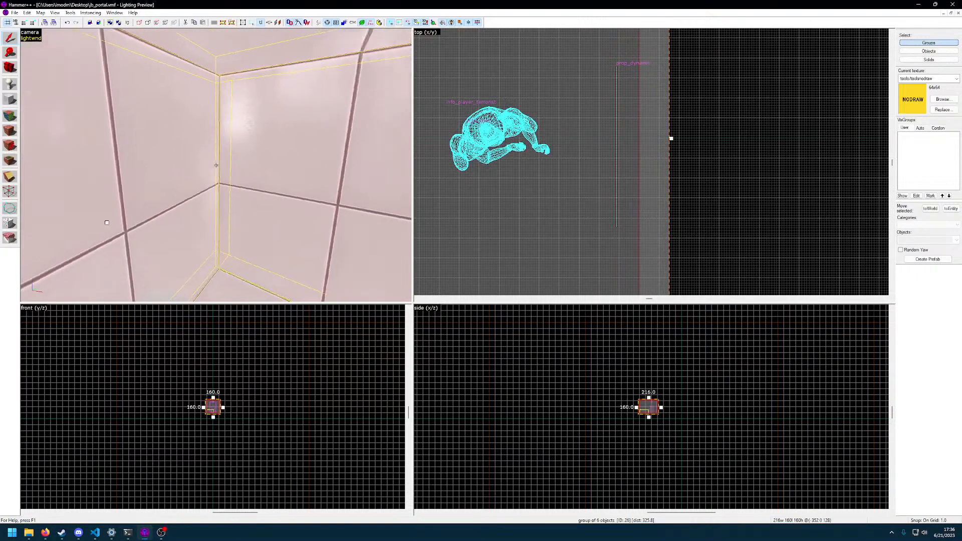
pyautogui.press('Escape')
pyautogui.press('z')
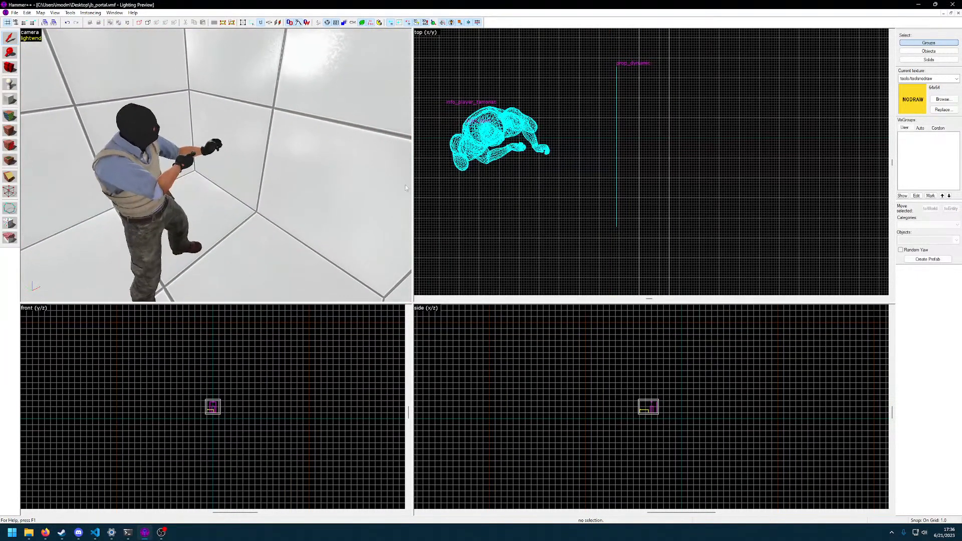
# Replace the portal prop's world model with models/portals/portal1_renderfix.mdl and apply it
pyautogui.click(616, 153)
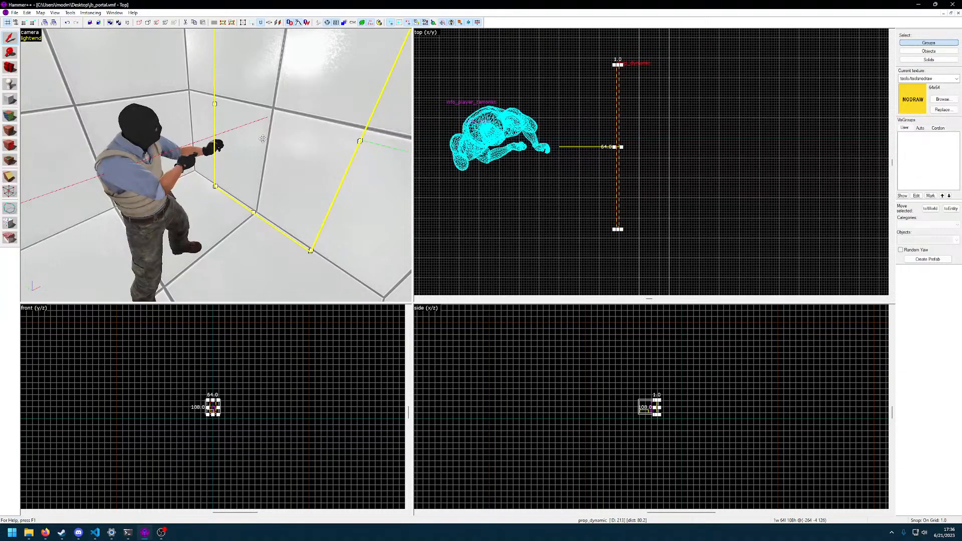
pyautogui.doubleClick(269, 145)
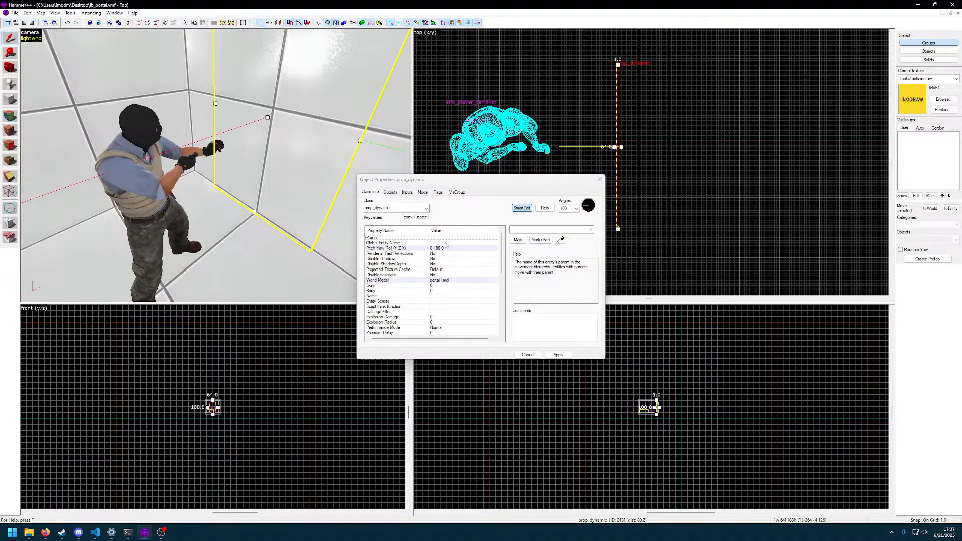
pyautogui.click(439, 280)
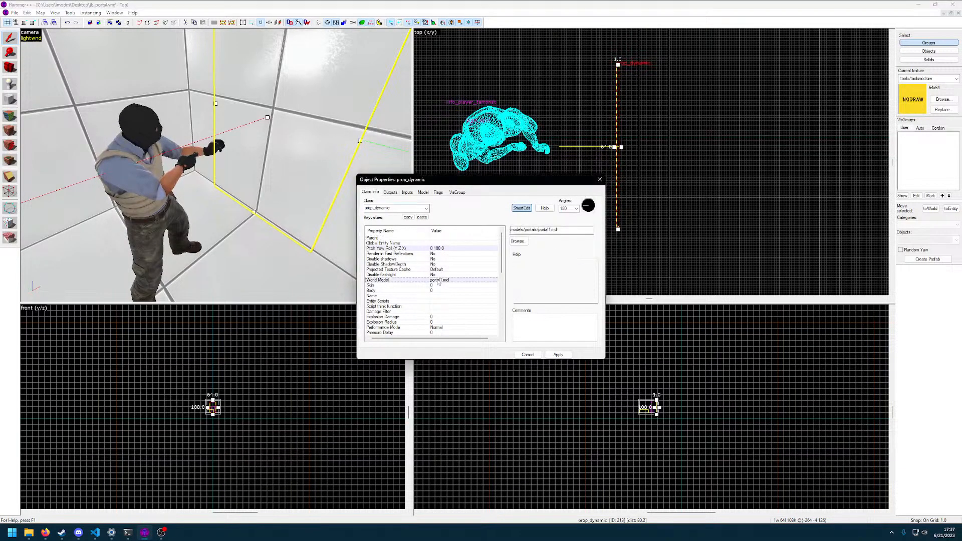
pyautogui.click(521, 240)
pyautogui.doubleClick(493, 178)
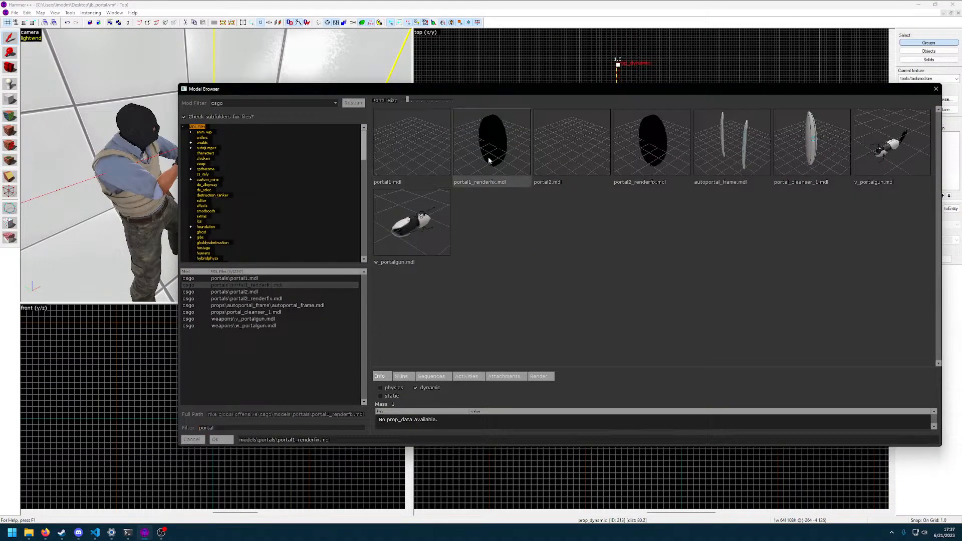
pyautogui.click(558, 355)
pyautogui.press('z')
pyautogui.press('s')
pyautogui.press('z')
pyautogui.scroll(-1, 442, 281)
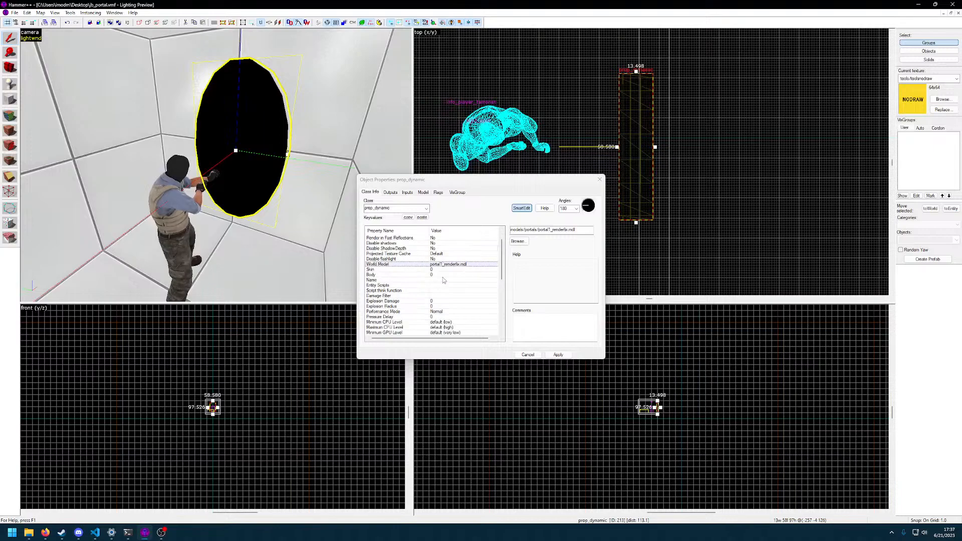
# Look through the portal model's skins, sequences, activities, attachments and render options in the model browser
pyautogui.click(518, 242)
pyautogui.click(402, 376)
pyautogui.click(431, 376)
pyautogui.click(469, 379)
pyautogui.click(497, 378)
pyautogui.click(537, 378)
pyautogui.click(467, 377)
pyautogui.click(491, 379)
pyautogui.press('Escape')
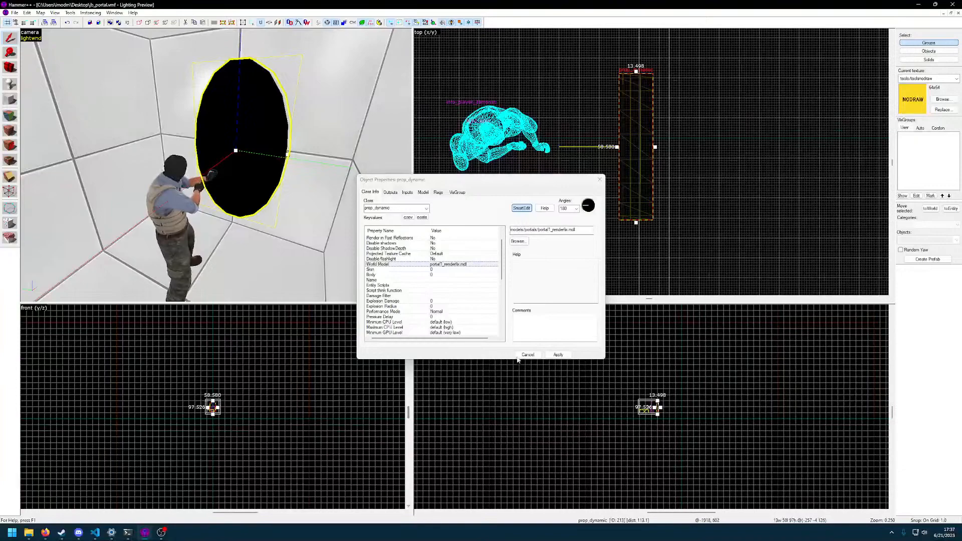
# Name the portal prop cell1portal, apply it, and bring up its Default Animation property
pyautogui.click(434, 280)
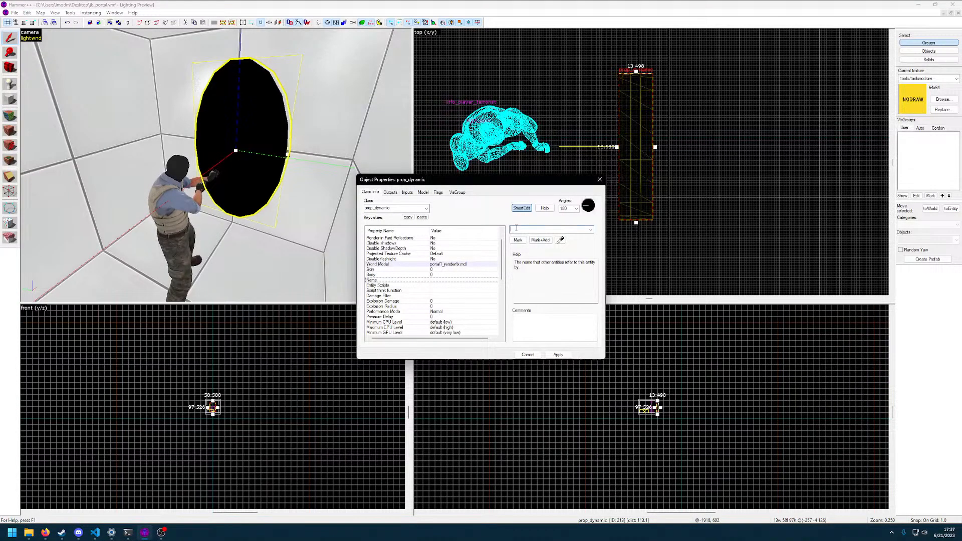
pyautogui.write('cell1_portal')
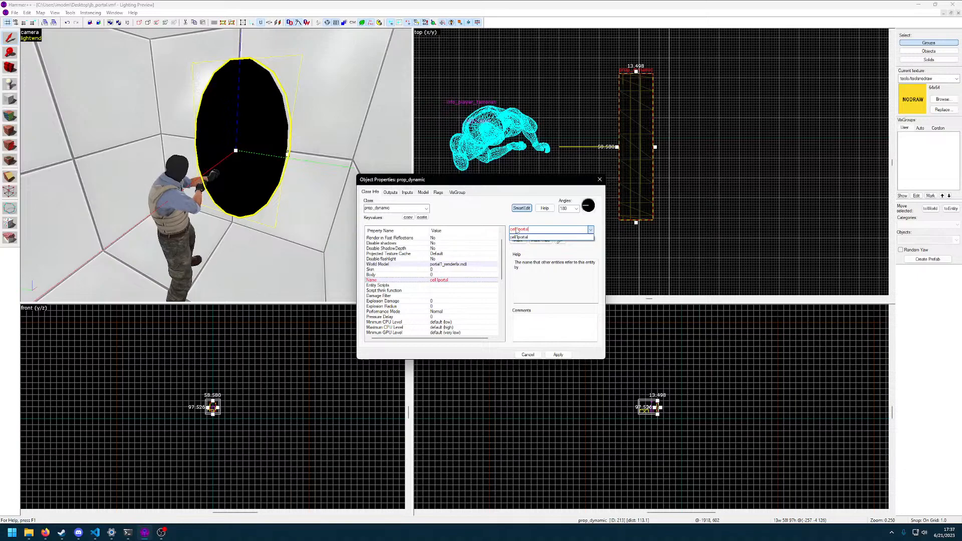
pyautogui.click(516, 229)
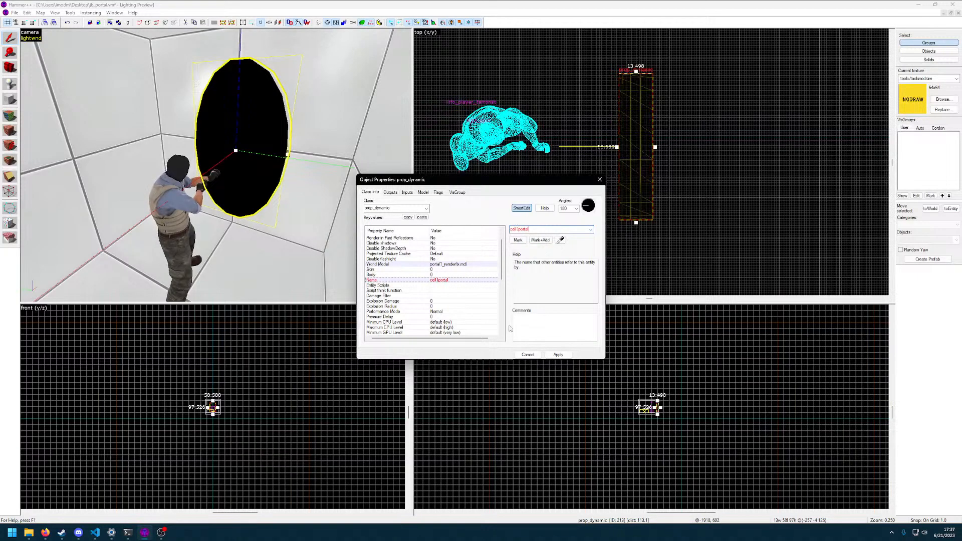
pyautogui.click(558, 354)
pyautogui.scroll(-5, 440, 306)
pyautogui.scroll(-3, 441, 310)
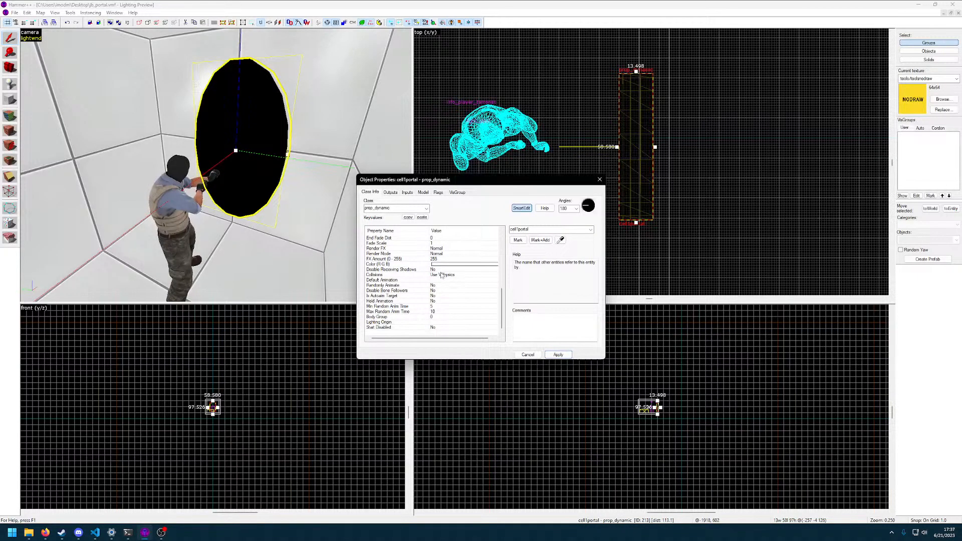
pyautogui.click(437, 280)
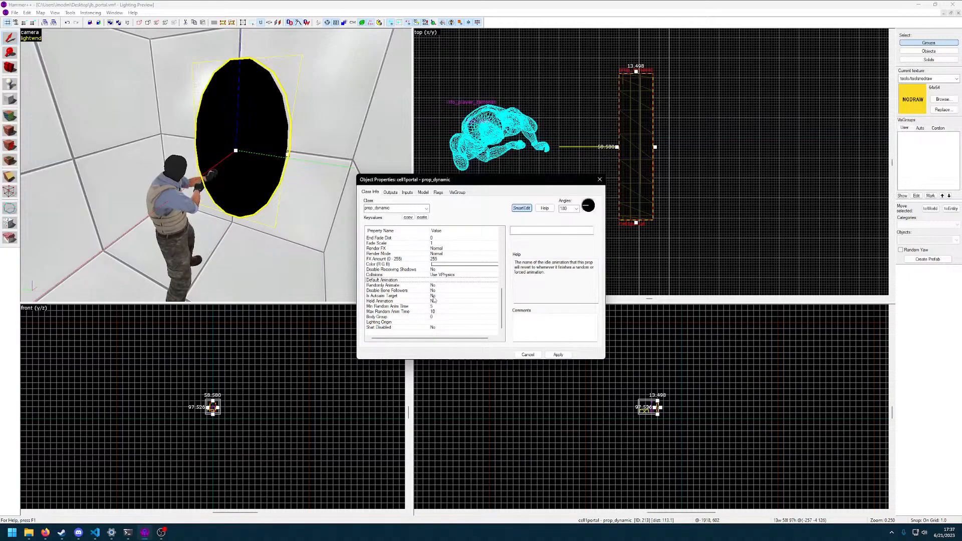
# Set the grid to 16 units and move the portal prop in the top view to about (-265 0 126)
pyautogui.press('z')
pyautogui.press('z')
pyautogui.scroll(3, 626, 156)
pyautogui.moveTo(643, 151); pyautogui.dragTo(652, 151)
pyautogui.hotkey('ctrl', 'z')
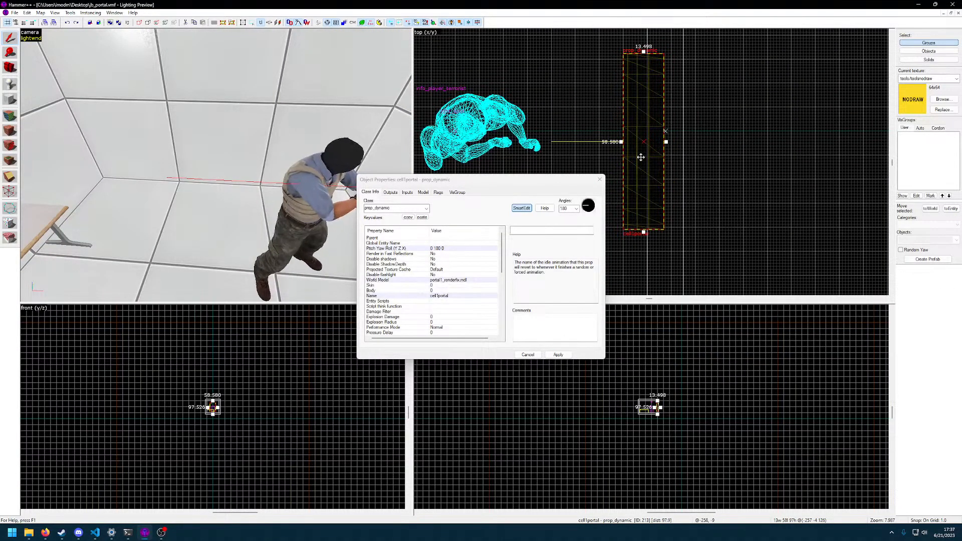
pyautogui.press(']')
pyautogui.press(']')
pyautogui.press(']')
pyautogui.press(']')
pyautogui.press(']')
pyautogui.press(']')
pyautogui.press(']')
pyautogui.press('[')
pyautogui.press('[')
pyautogui.moveTo(637, 157)
pyautogui.mouseDown()
pyautogui.moveTo(657, 153)
pyautogui.moveTo(626, 153)
pyautogui.mouseUp()
pyautogui.press('[')
# Move the portal prop partly into the wall, to about (-253 0 126), and refine the grid to 4 units
pyautogui.scroll(-6, 640, 169)
pyautogui.scroll(8, 631, 172)
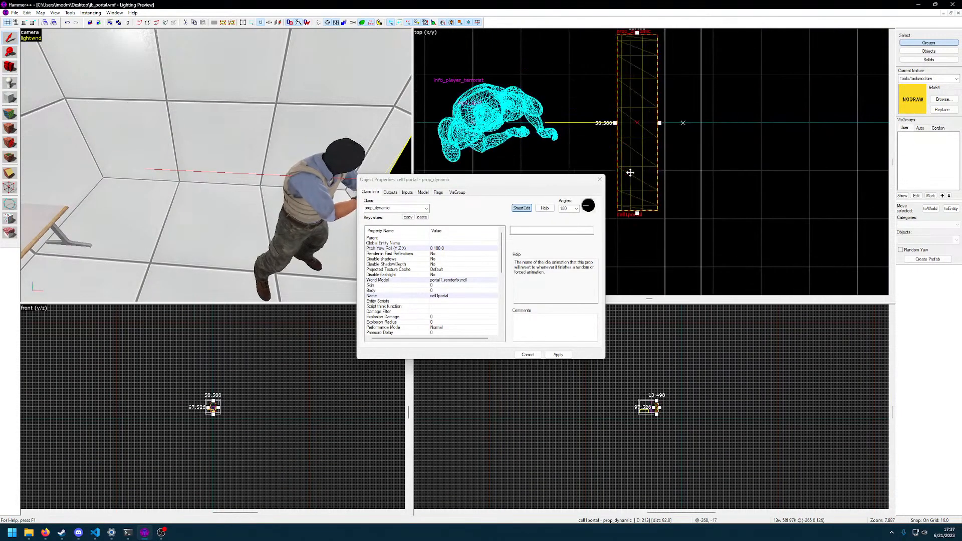
pyautogui.scroll(-2, 686, 198)
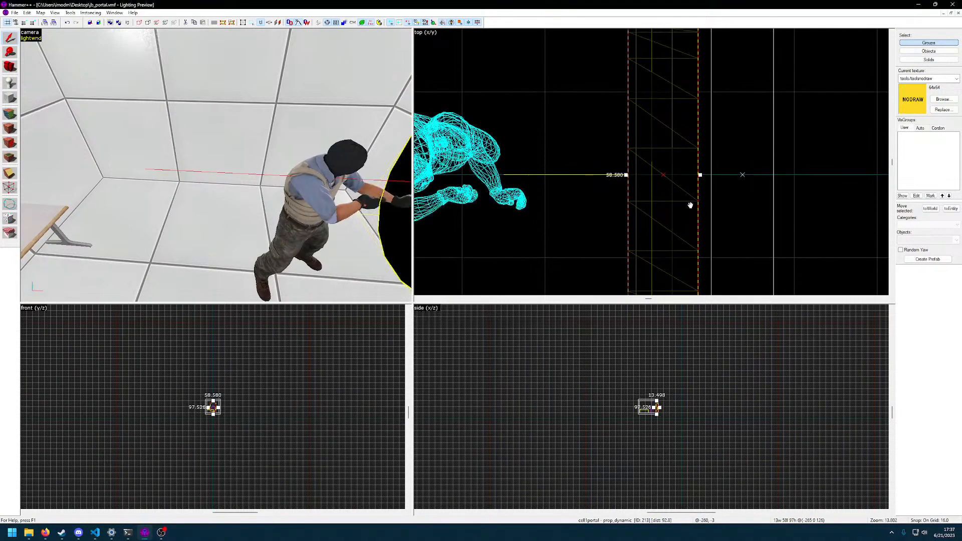
pyautogui.press('z')
pyautogui.press('d')
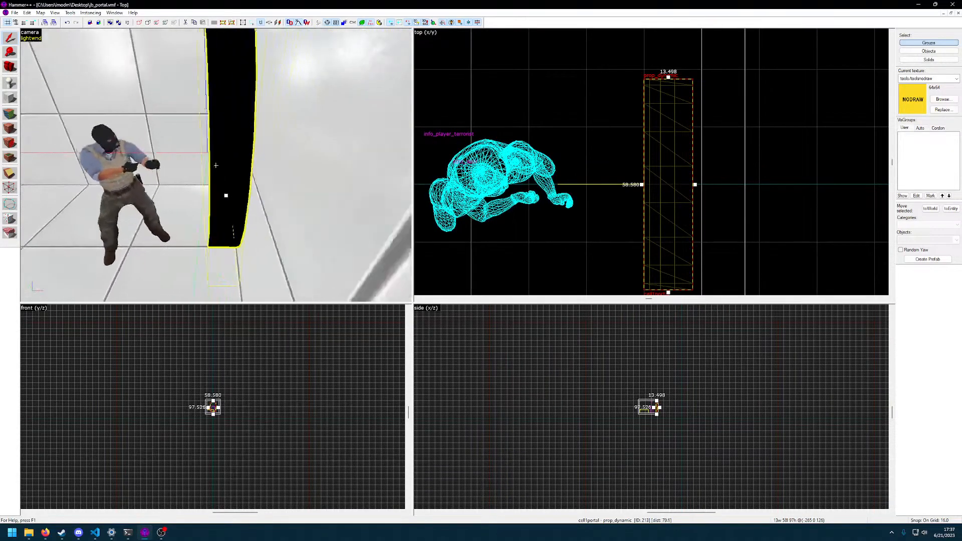
pyautogui.press('z')
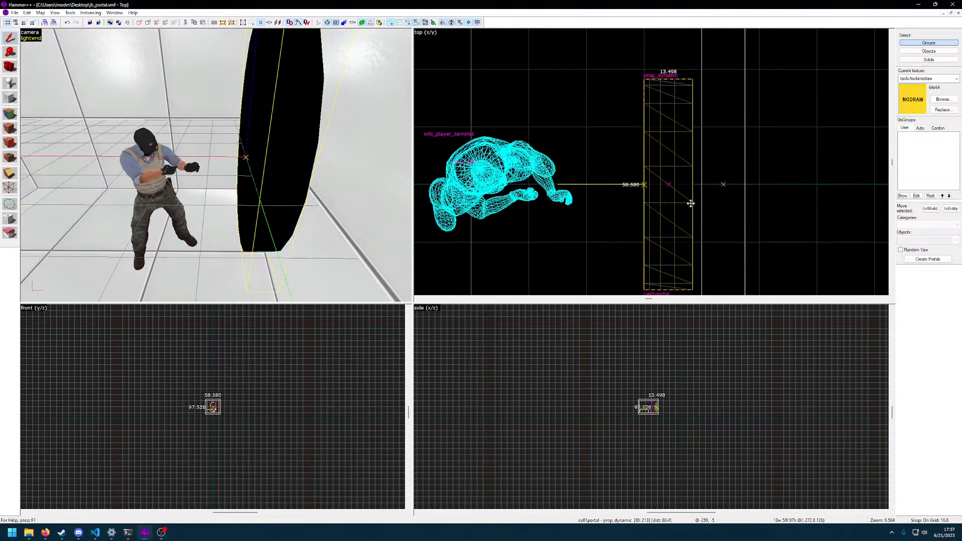
pyautogui.press('[')
pyautogui.moveTo(684, 204); pyautogui.dragTo(708, 224)
pyautogui.press('[')
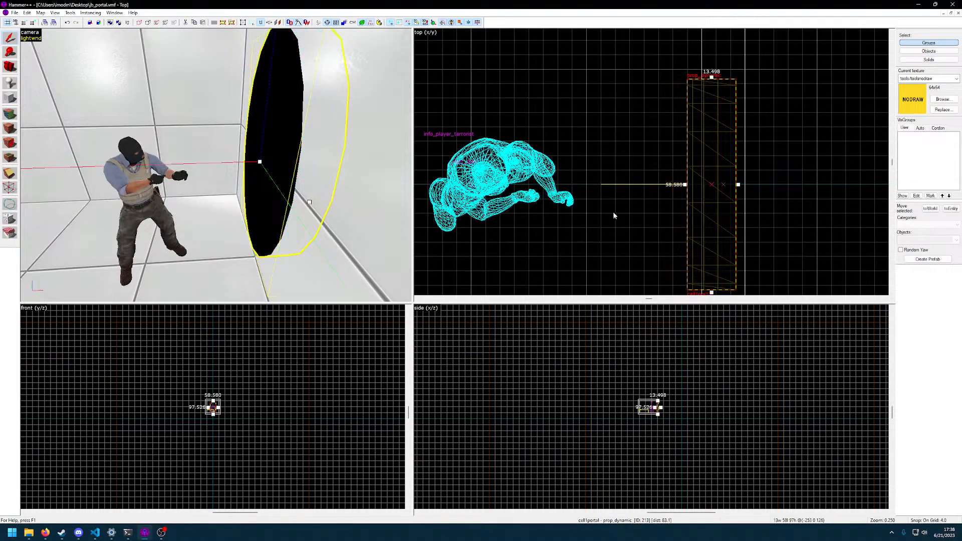
# Check the portal's fit against the wall in the 3D view, and compile and run jb_portal in the game
pyautogui.press('a')
pyautogui.press('w')
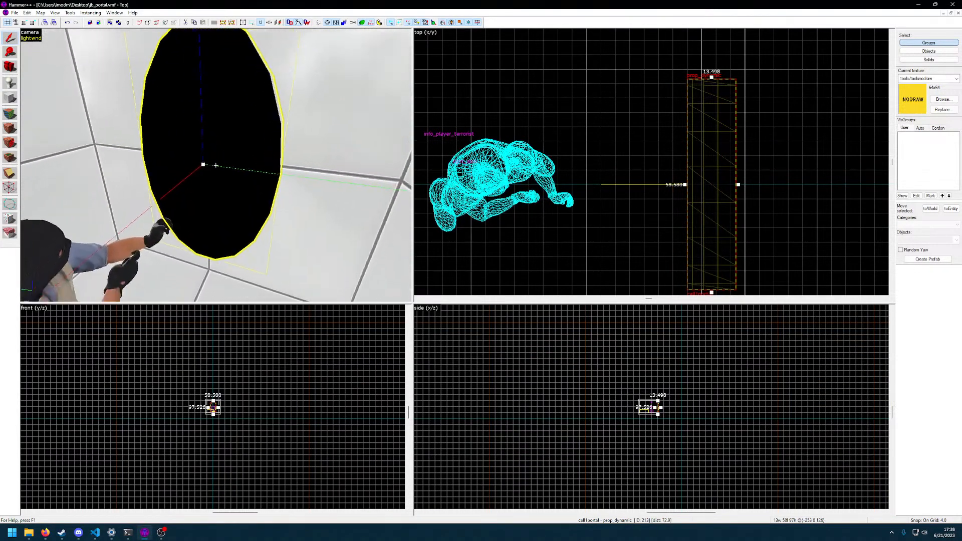
pyautogui.press('d')
pyautogui.press('d')
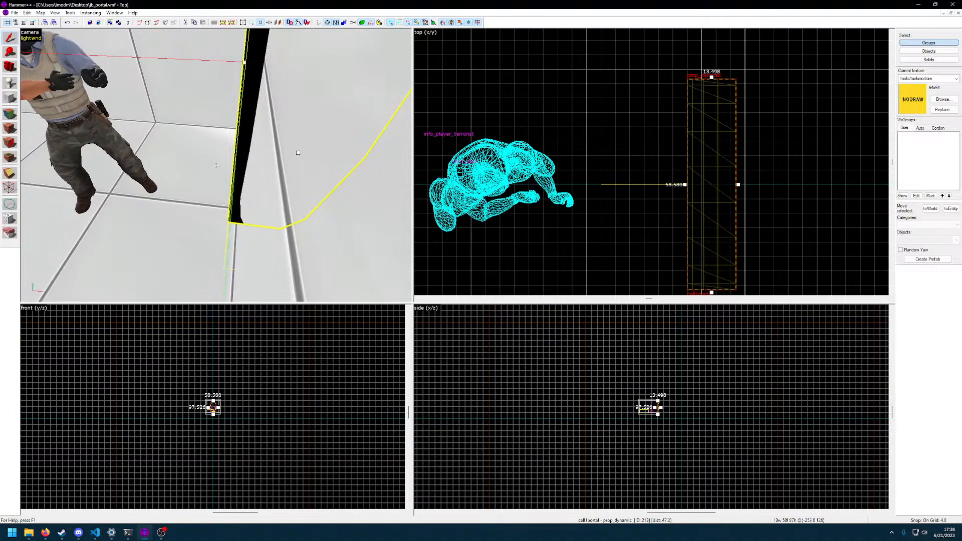
pyautogui.press('a')
pyautogui.press('s')
pyautogui.press('a')
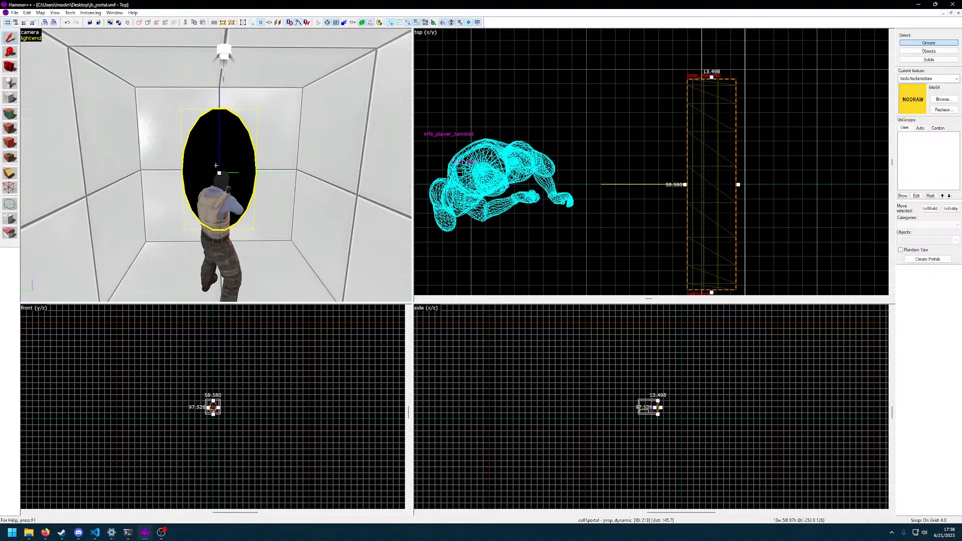
pyautogui.press('F9')
pyautogui.press('Return')
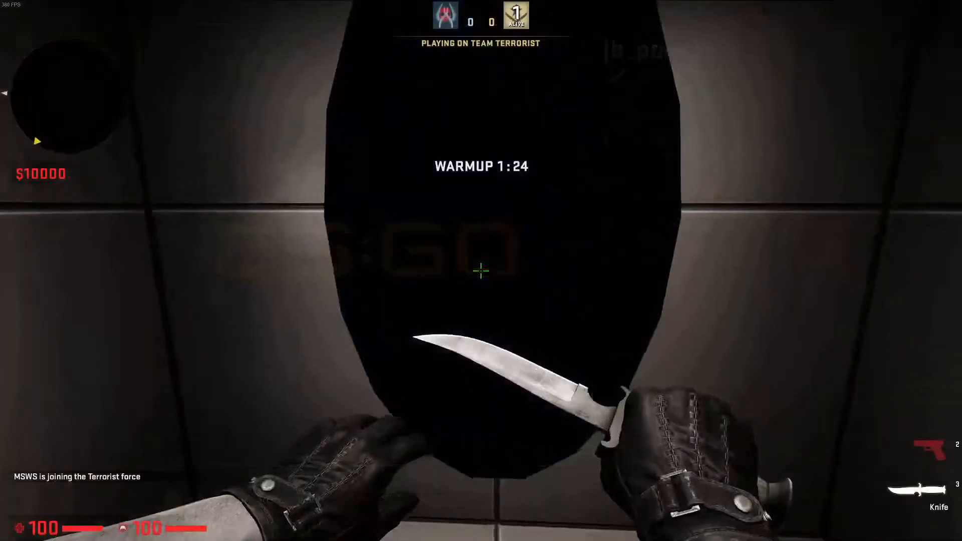
# Examine the portal in the game from close up and from across the room with the knife out
pyautogui.click(482, 270)
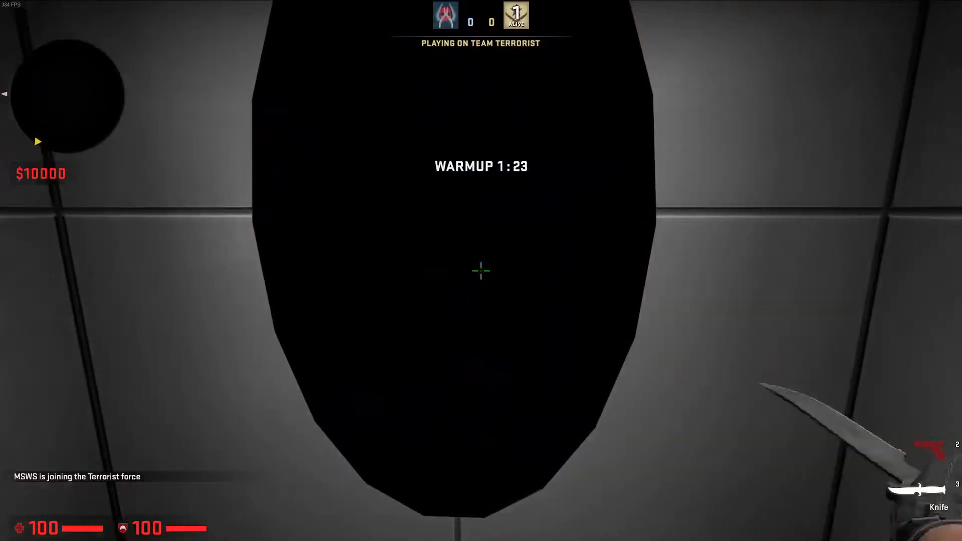
pyautogui.press('w')
pyautogui.click(481, 271)
pyautogui.press('w')
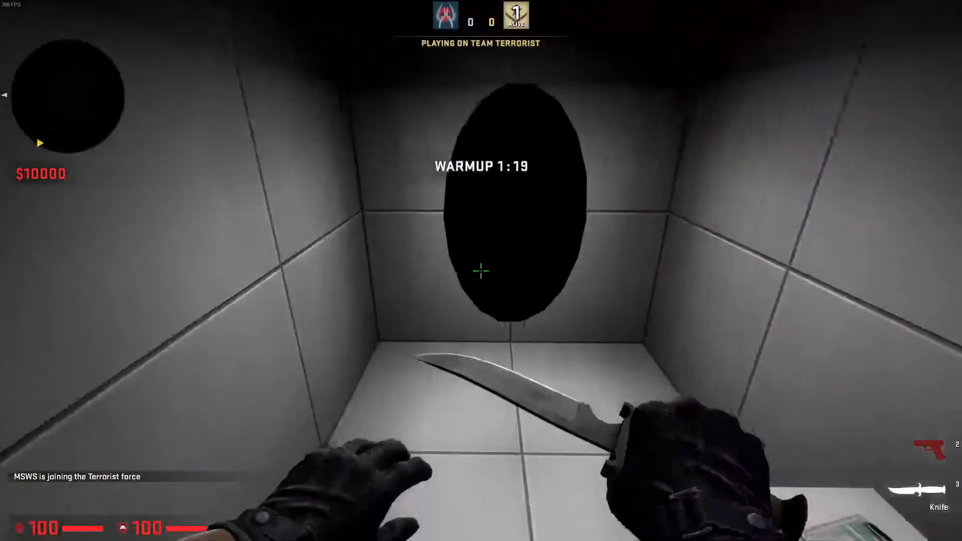
pyautogui.press('w')
pyautogui.click(481, 271)
pyautogui.press('w')
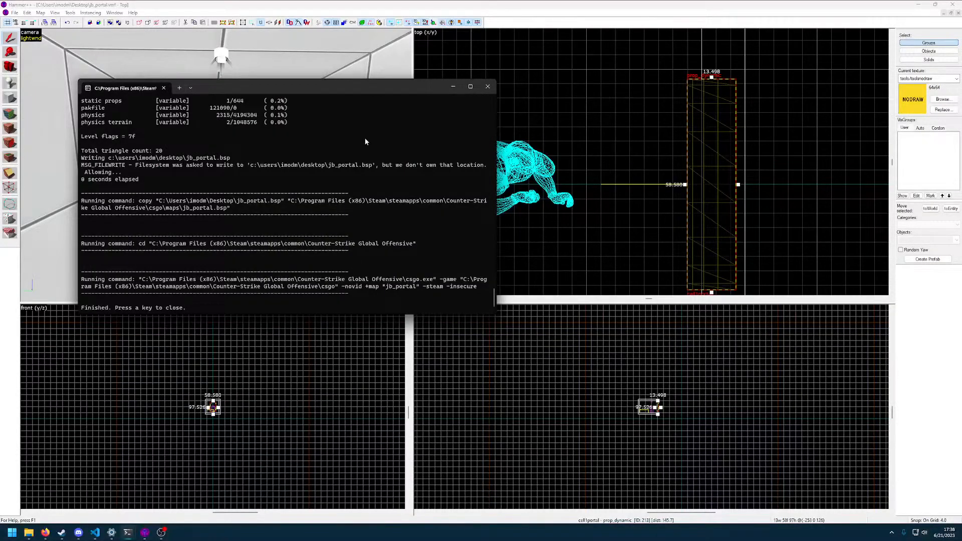
# Close the compile window and check the cell1portal prop's properties
pyautogui.click(488, 87)
pyautogui.press('z')
pyautogui.press('w')
pyautogui.press('d')
pyautogui.press('w')
pyautogui.click(216, 166)
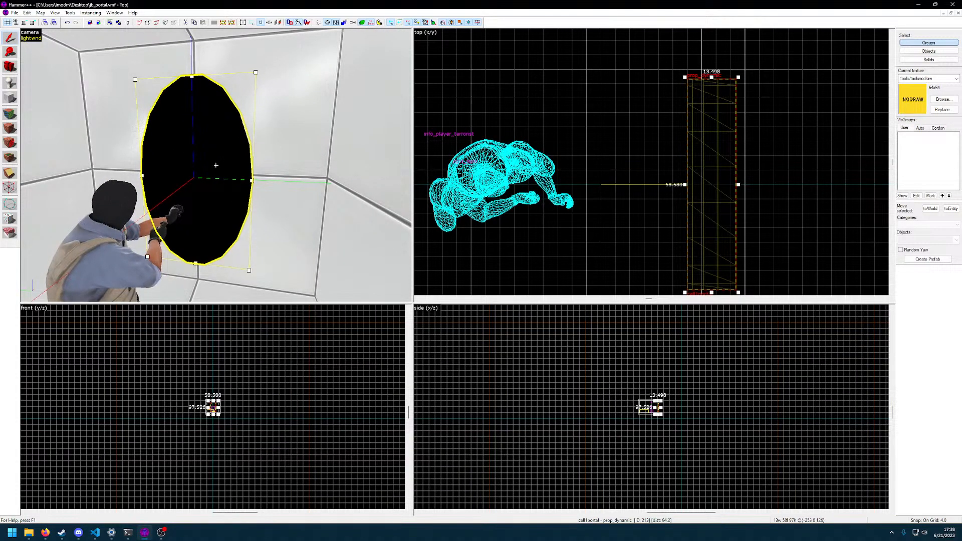
pyautogui.doubleClick(216, 165)
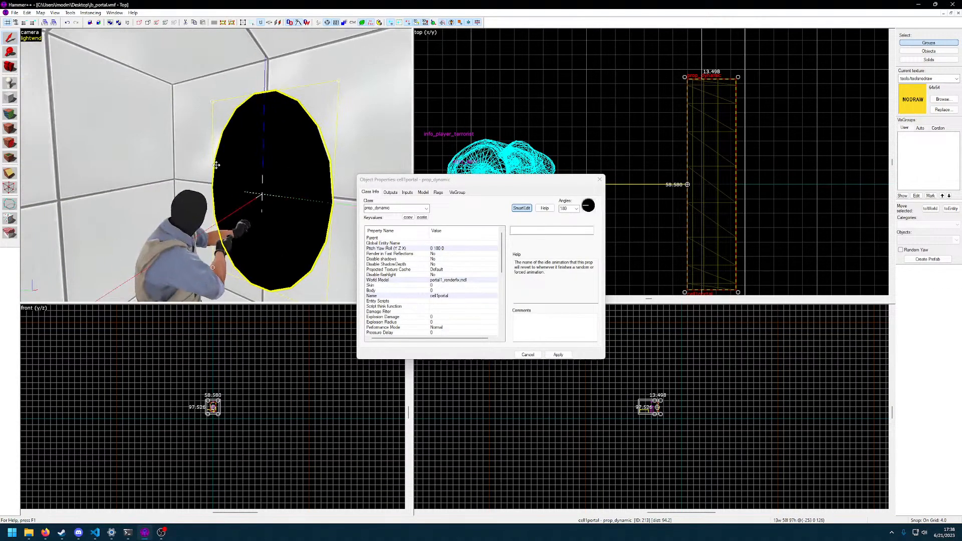
pyautogui.click(599, 180)
# Replace the prop's world model with models/portals/portal2.mdl, apply it, and check the other portal models in the model browser
pyautogui.press('z')
pyautogui.click(217, 165)
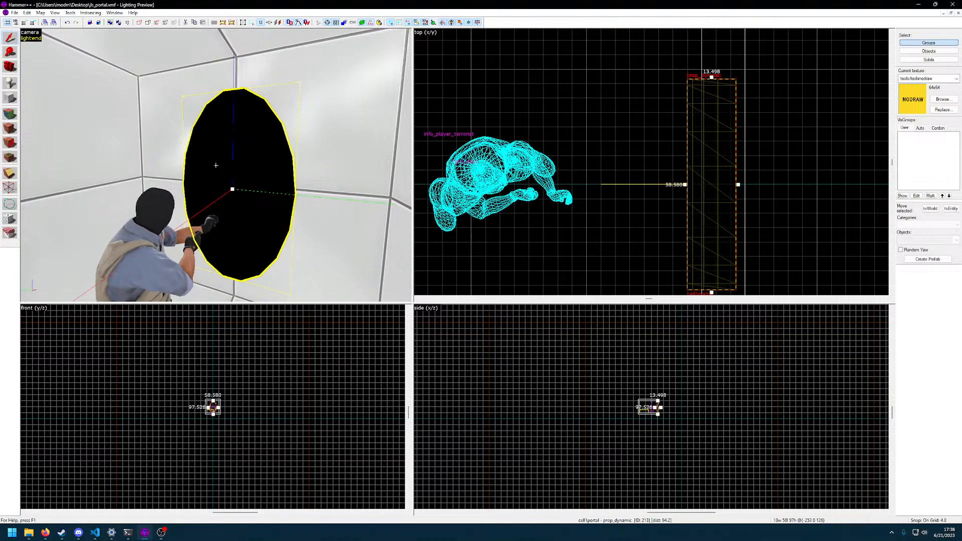
pyautogui.doubleClick(216, 165)
pyautogui.doubleClick(444, 268)
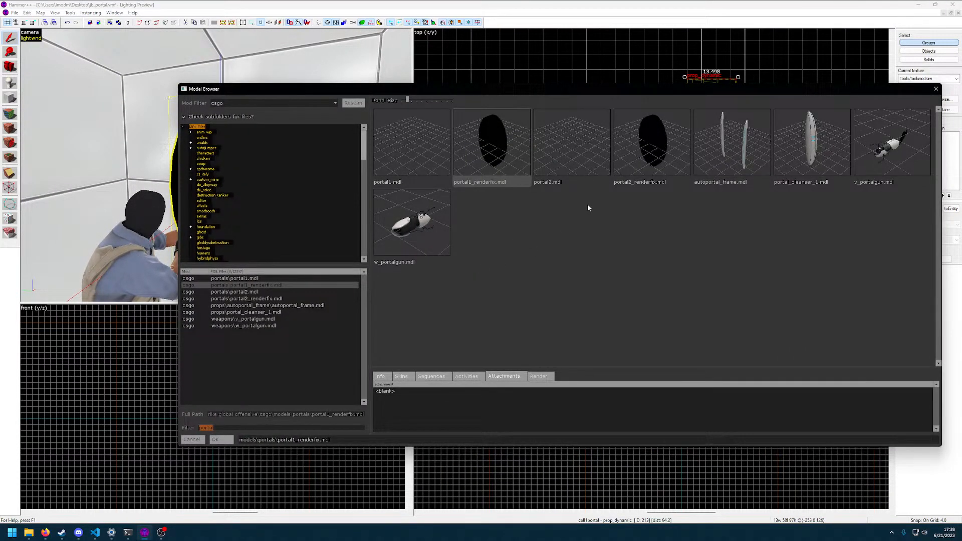
pyautogui.doubleClick(562, 152)
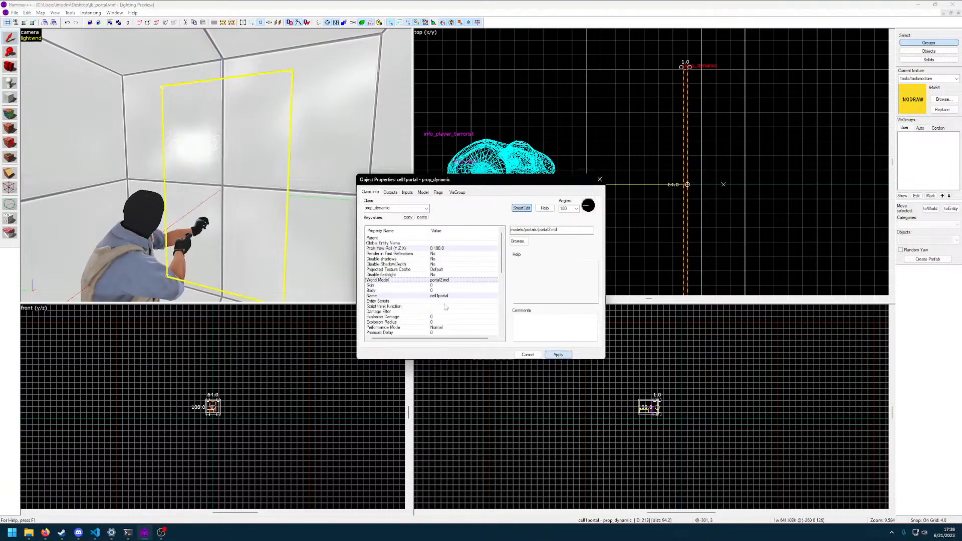
pyautogui.click(518, 241)
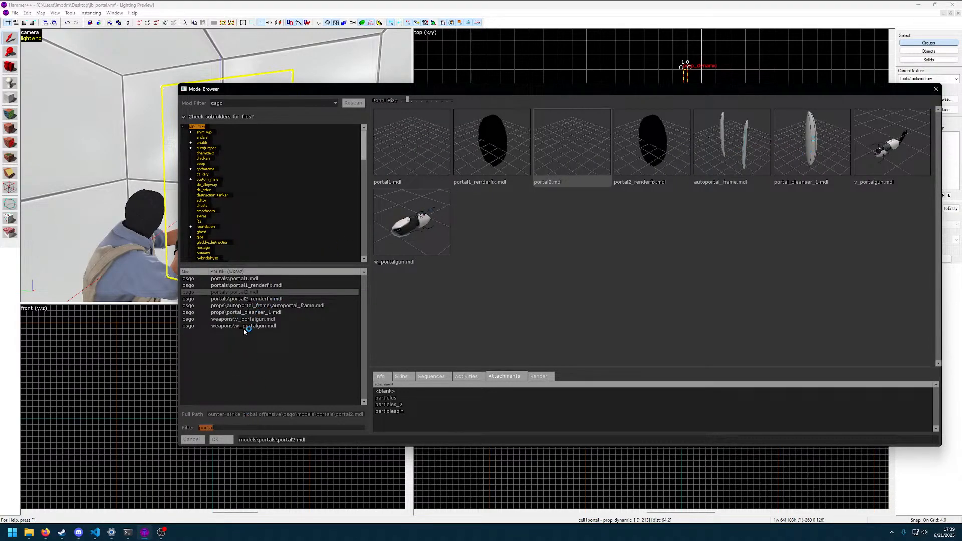
pyautogui.click(936, 89)
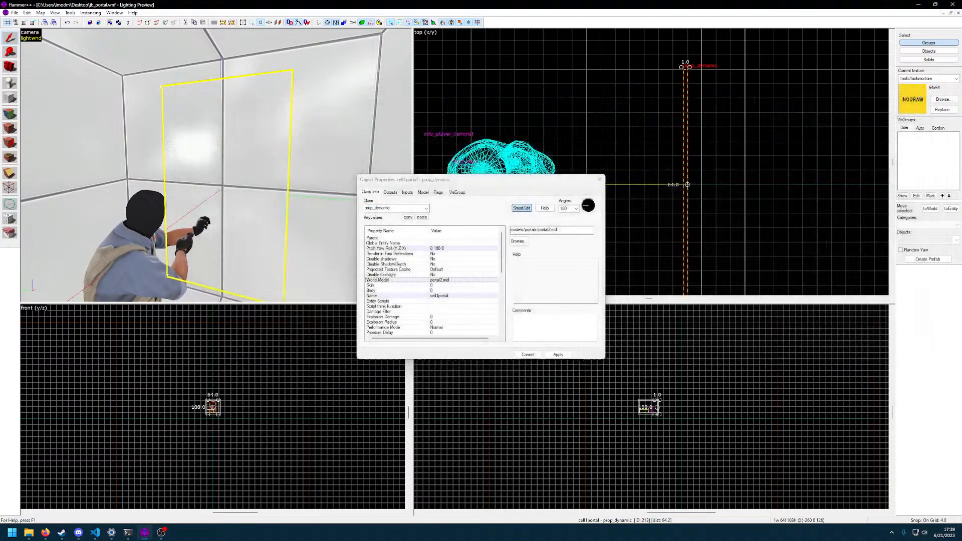
# Look through the list of entity classes for a portal class for the cell1portal entity
pyautogui.click(421, 208)
pyautogui.write('po')
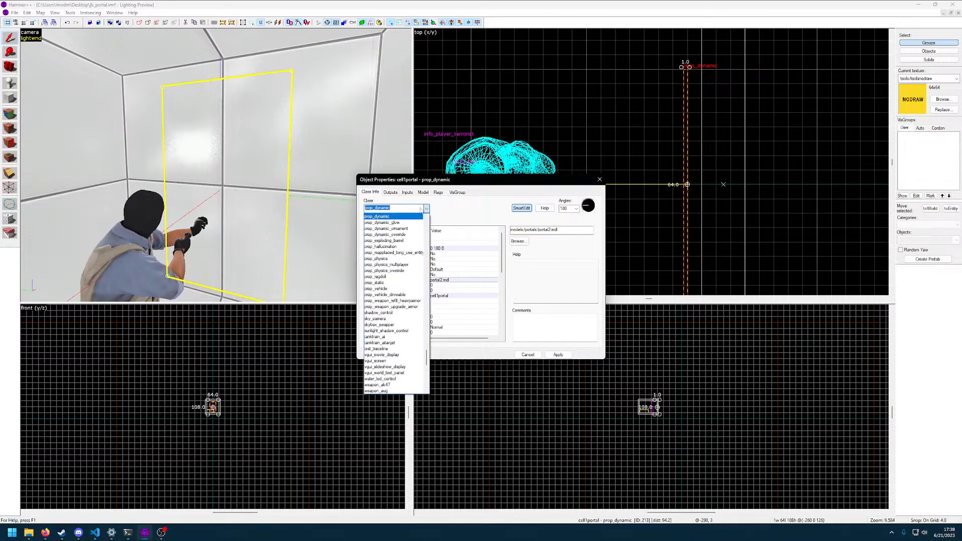
pyautogui.press('BackSpace')
pyautogui.press('BackSpace')
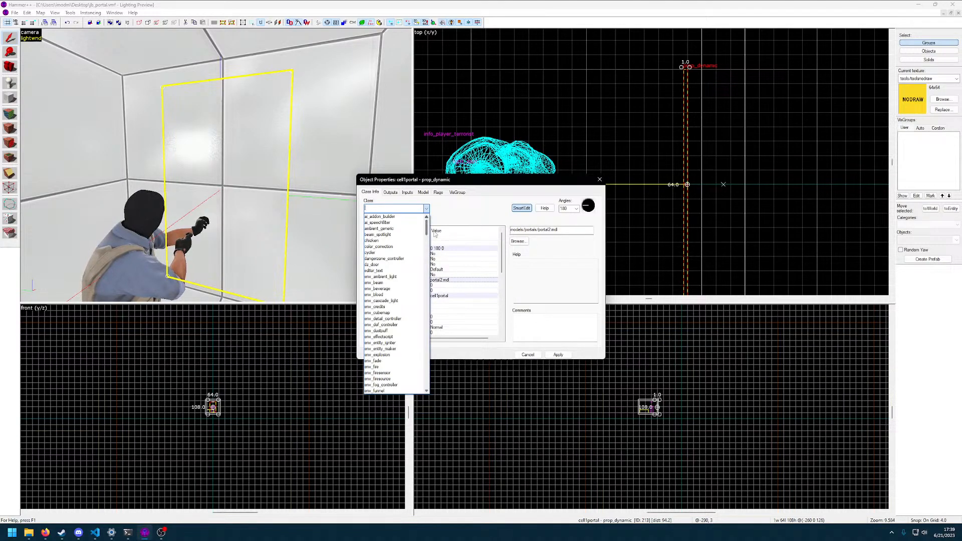
pyautogui.moveTo(426, 228); pyautogui.dragTo(430, 398)
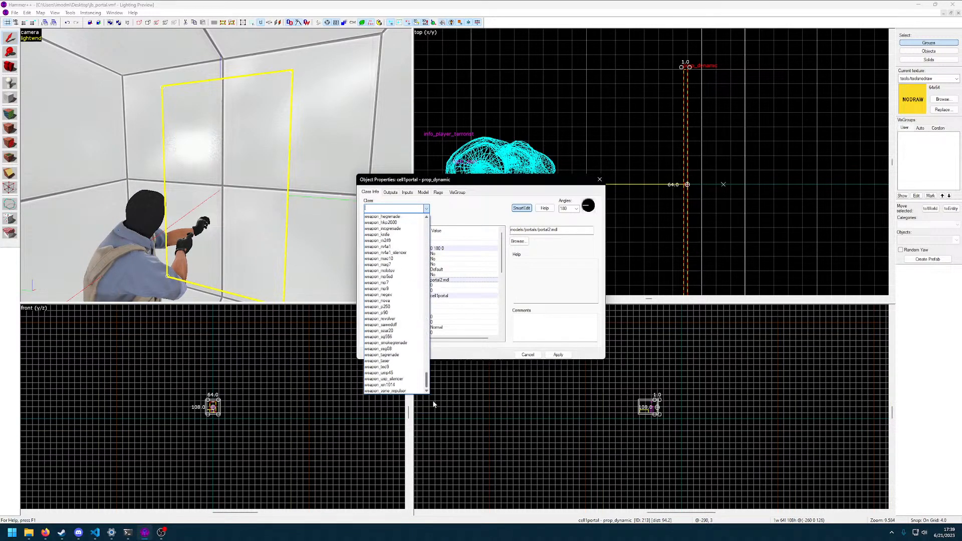
pyautogui.hotkey('alt', 'Tab')
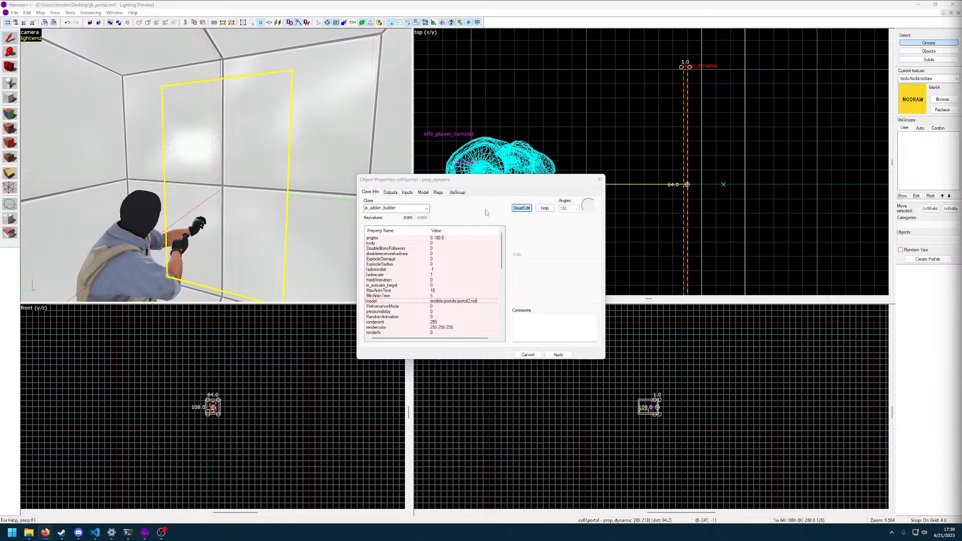
# Change the cell1portal entity's class to info_overlay, apply it, and close its properties
pyautogui.click(426, 209)
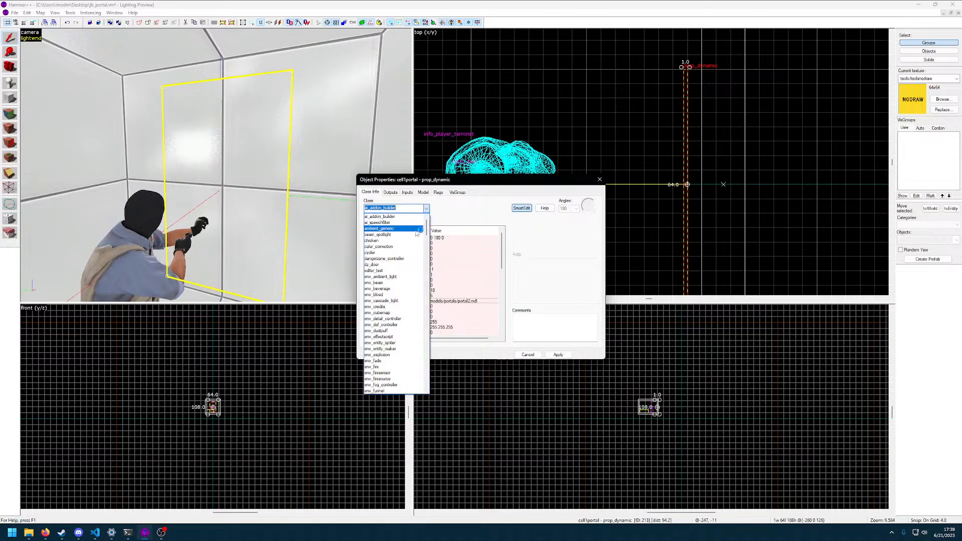
pyautogui.moveTo(430, 229); pyautogui.dragTo(427, 294)
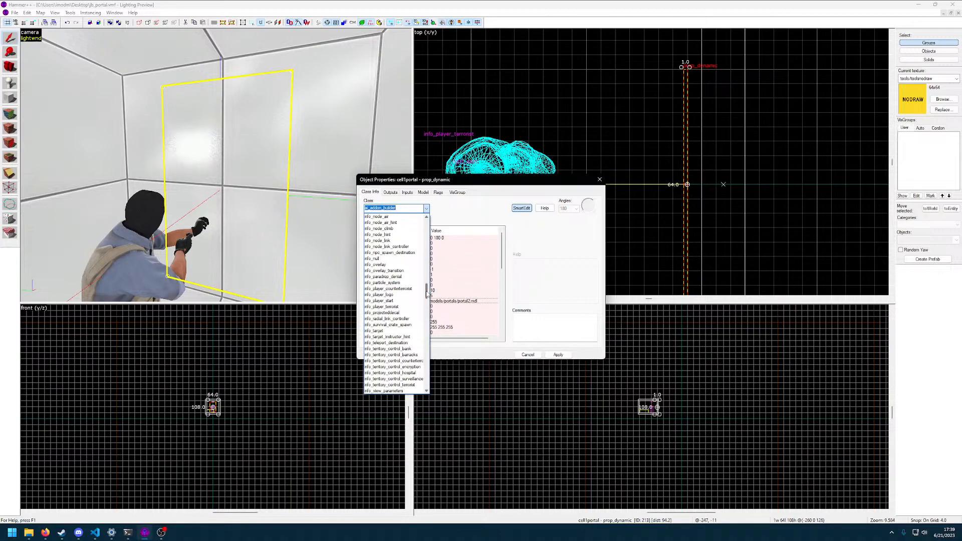
pyautogui.click(376, 265)
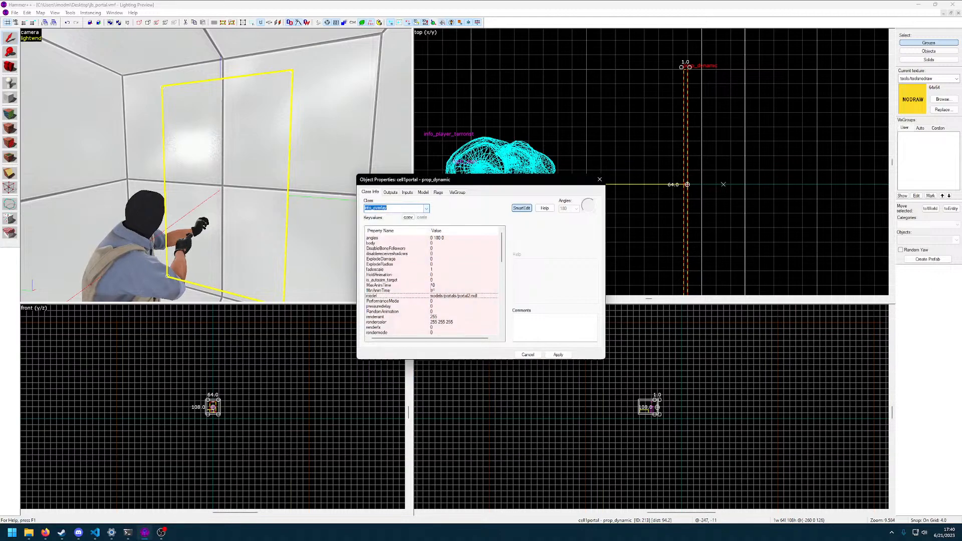
pyautogui.click(556, 355)
pyautogui.press('z')
pyautogui.press('z')
pyautogui.scroll(-2, 426, 296)
pyautogui.scroll(2, 425, 296)
pyautogui.click(599, 180)
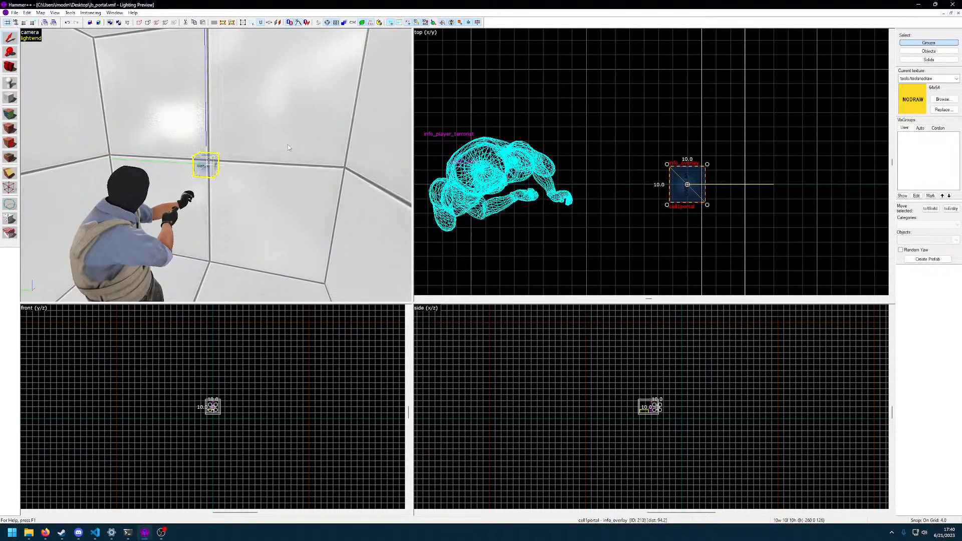
# Switch to File Explorer, go to the maps folder inside %csgo%, and copy jb_avalanche_csgo_b8d.bsp
pyautogui.moveTo(29, 532)
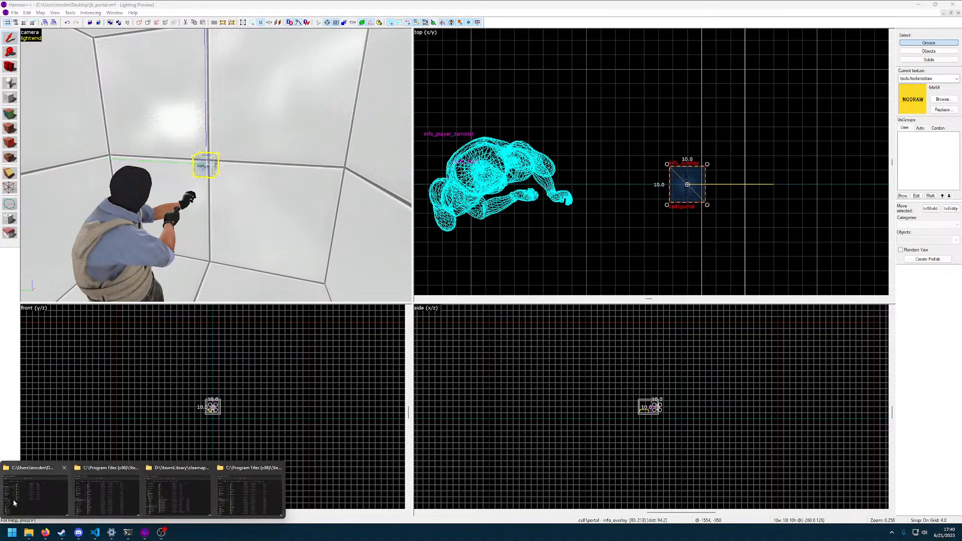
pyautogui.click(155, 474)
pyautogui.click(155, 138)
pyautogui.write('%csgo%')
pyautogui.press('Return')
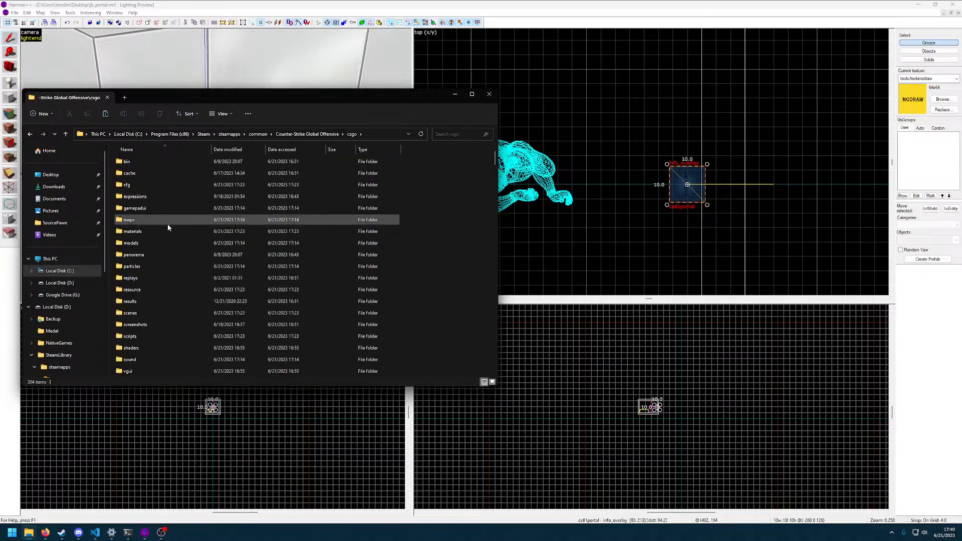
pyautogui.doubleClick(126, 220)
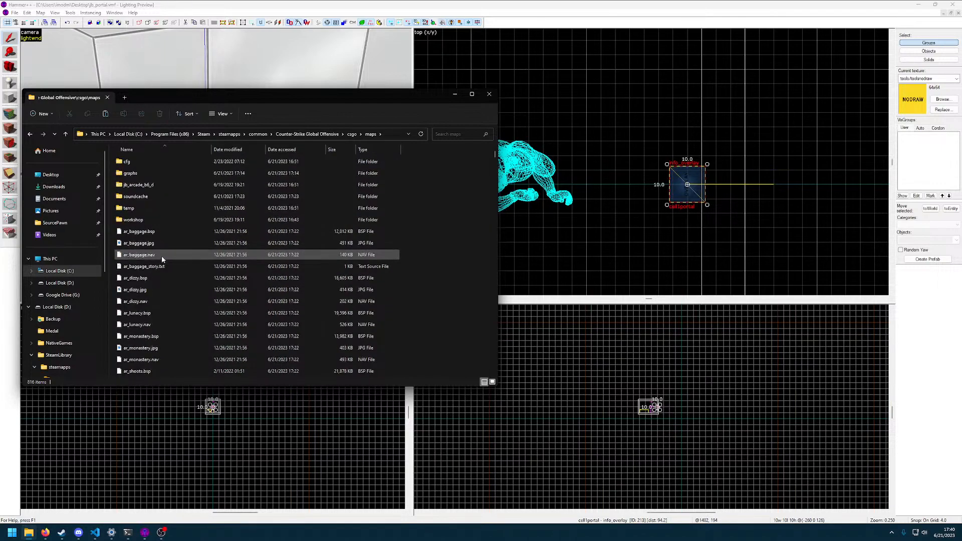
pyautogui.write('jb_av')
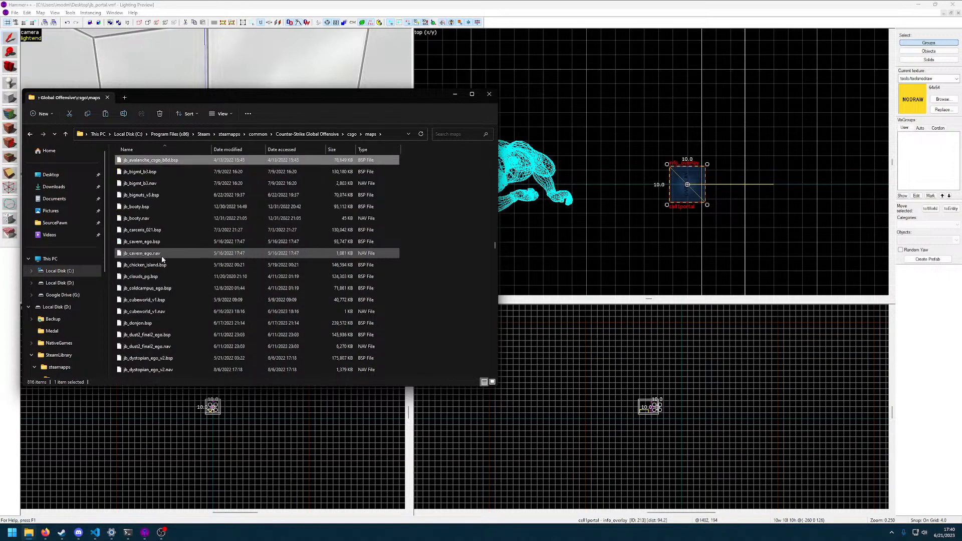
# Create a jb_portal folder on the Desktop and move all the loose jb_portal map files into it
pyautogui.click(50, 174)
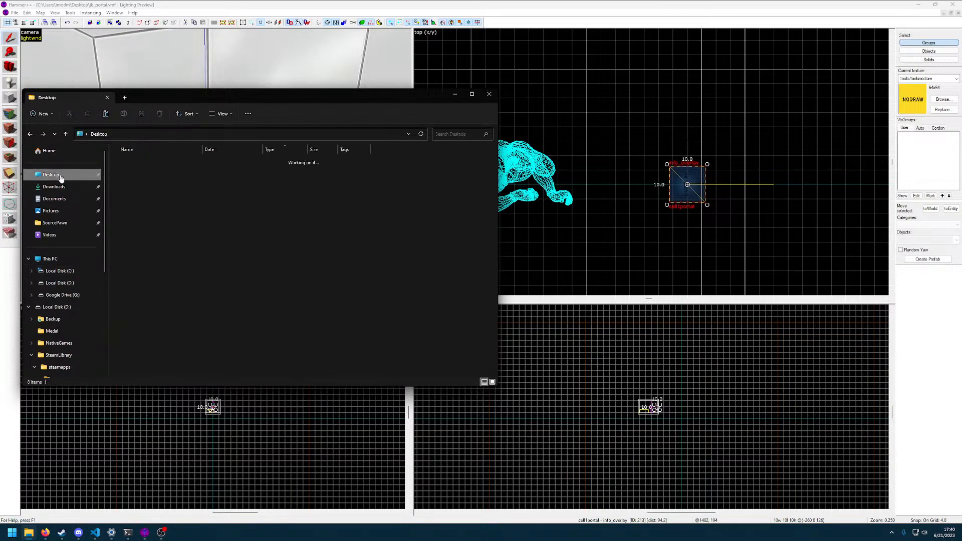
pyautogui.hotkey('ctrl', 'shift', 'n')
pyautogui.write('jb_portal')
pyautogui.press('Return')
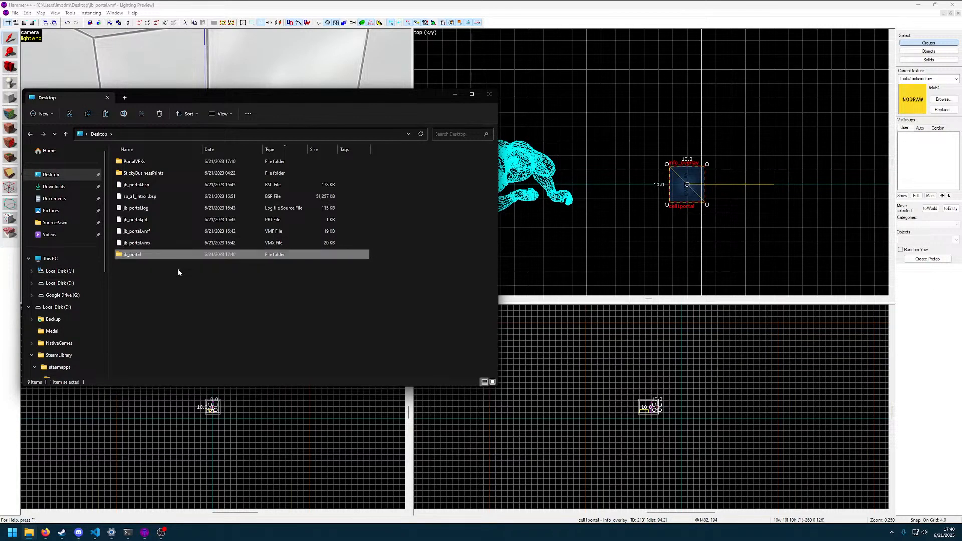
pyautogui.click(137, 243)
pyautogui.keyDown('shift'); pyautogui.click(136, 208); pyautogui.keyUp('shift')
pyautogui.keyDown('ctrl'); pyautogui.click(137, 185); pyautogui.keyUp('ctrl')
pyautogui.moveTo(140, 206); pyautogui.dragTo(129, 255)
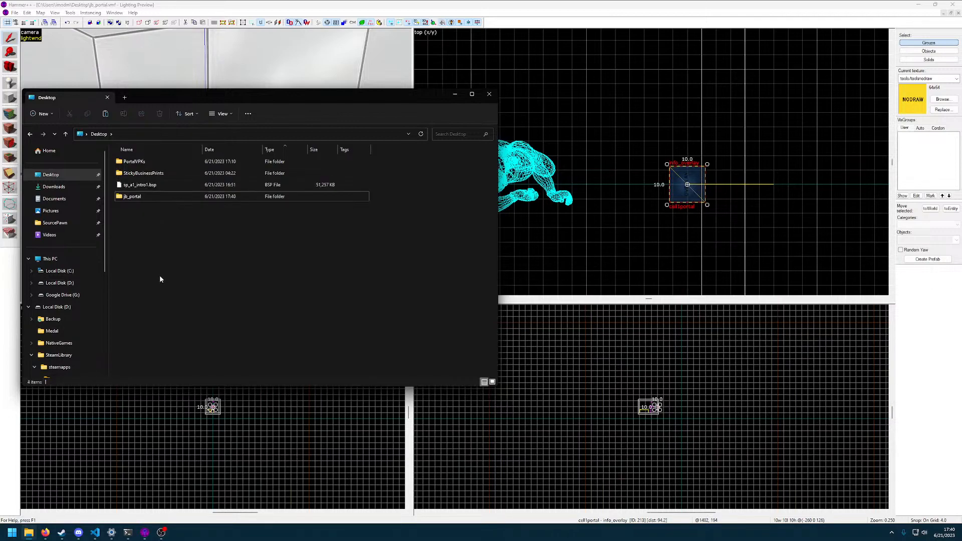
# Delete sp_a1_intro1.bsp and the StickyBusinessPrints folder from the Desktop
pyautogui.click(148, 187)
pyautogui.press('Delete')
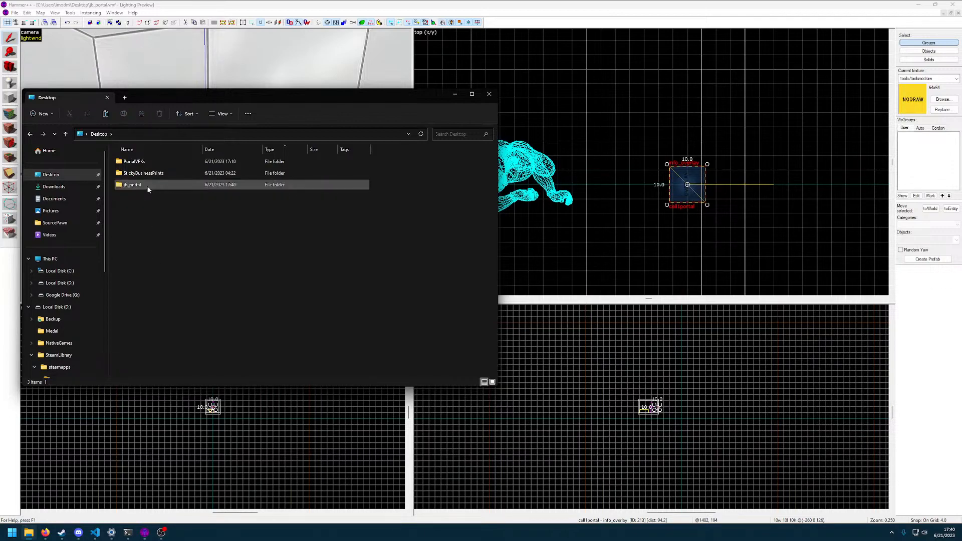
pyautogui.click(164, 175)
pyautogui.press('Delete')
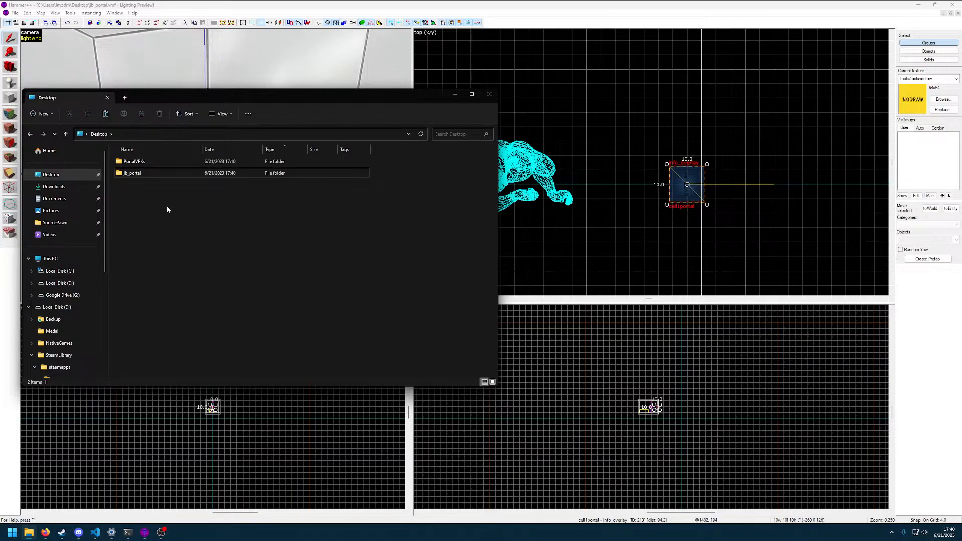
# Create an avalanche folder on the Desktop and paste the copied jb_avalanche_csgo_b8d.bsp map into it
pyautogui.hotkey('ctrl', 'shift', 'n')
pyautogui.write('avalanche')
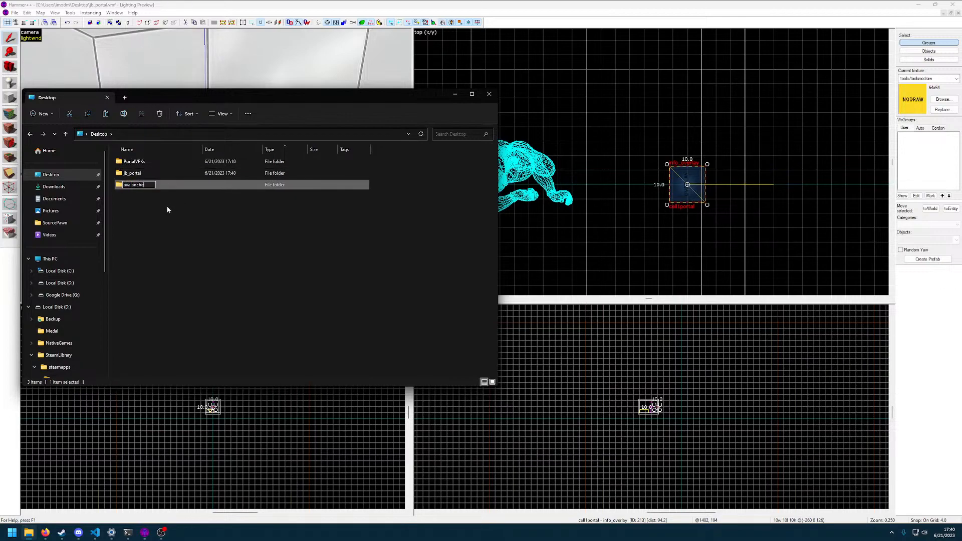
pyautogui.press('Return')
pyautogui.press('Return')
pyautogui.hotkey('ctrl', 'v')
pyautogui.click(173, 188)
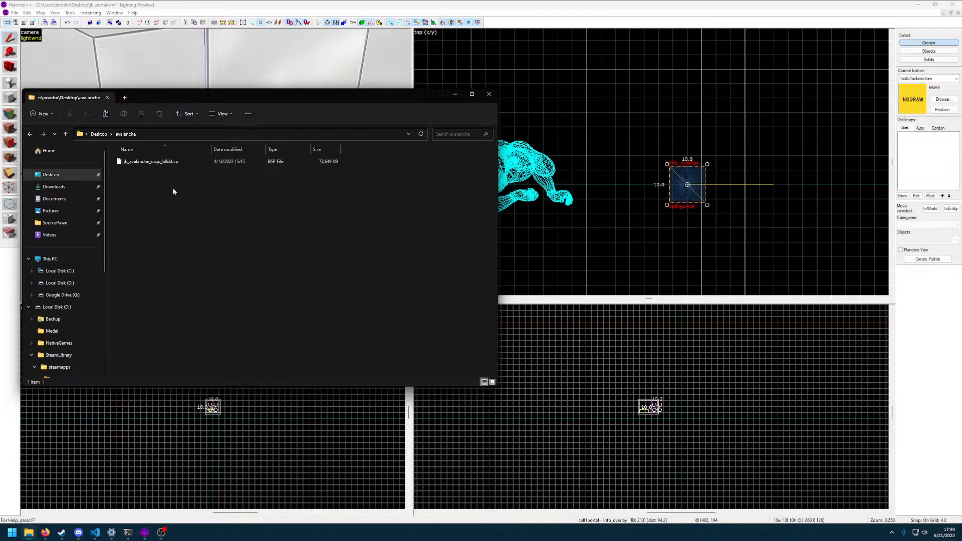
# Launch BSPSource and add jb_avalanche_csgo_b8d.bsp from the Desktop's avalanche folder to its file list
pyautogui.press('super')
pyautogui.write('bsp')
pyautogui.press('Return')
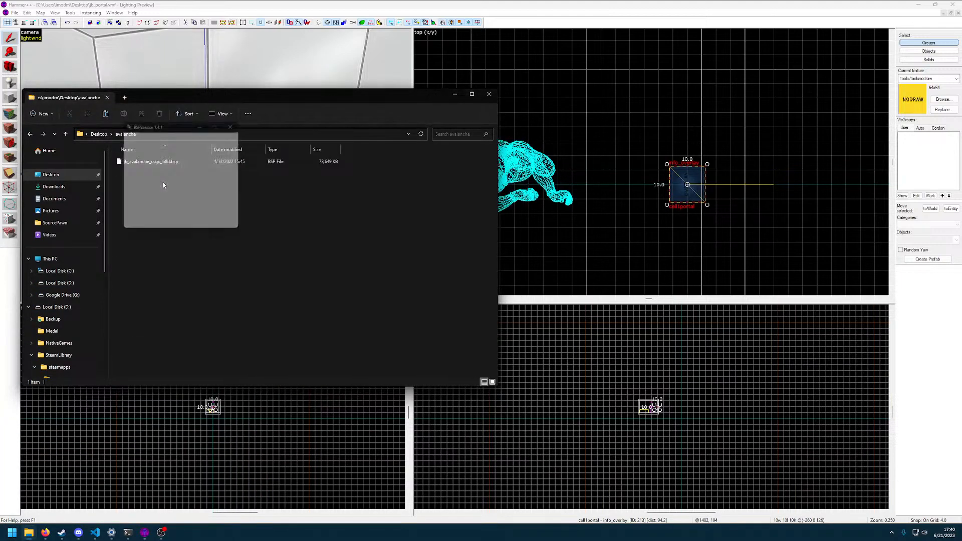
pyautogui.click(221, 152)
pyautogui.click(104, 165)
pyautogui.click(129, 212)
pyautogui.doubleClick(130, 200)
pyautogui.click(134, 125)
pyautogui.doubleClick(134, 128)
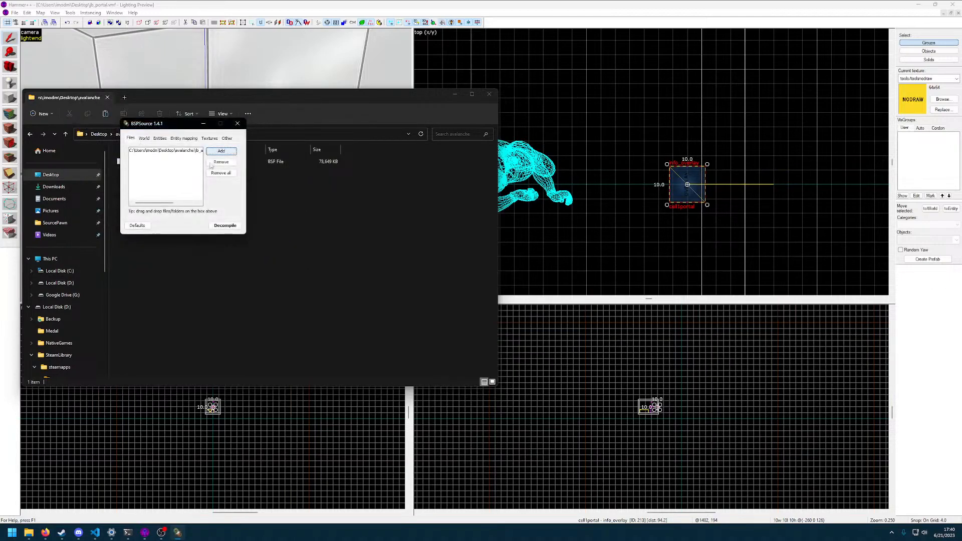
# Decompile the map to jb_avalanche_csgo_b8d_d.vmf in the avalanche folder, then close BSPSource and its output
pyautogui.click(226, 139)
pyautogui.click(225, 226)
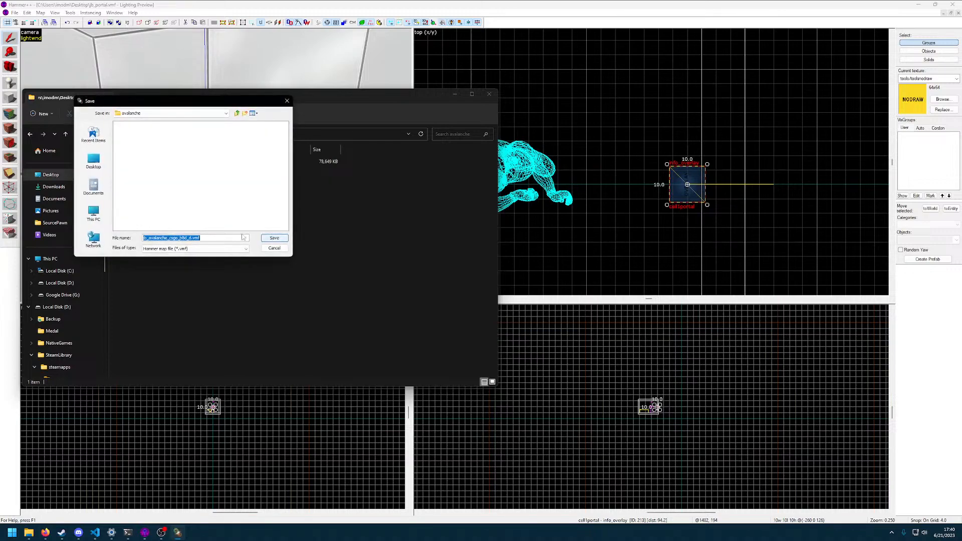
pyautogui.press('Return')
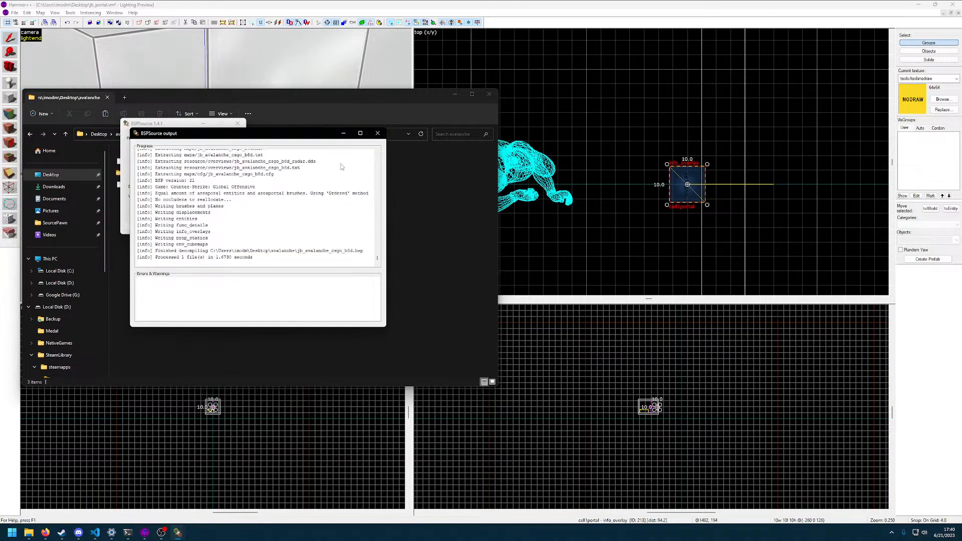
pyautogui.click(377, 134)
pyautogui.click(239, 125)
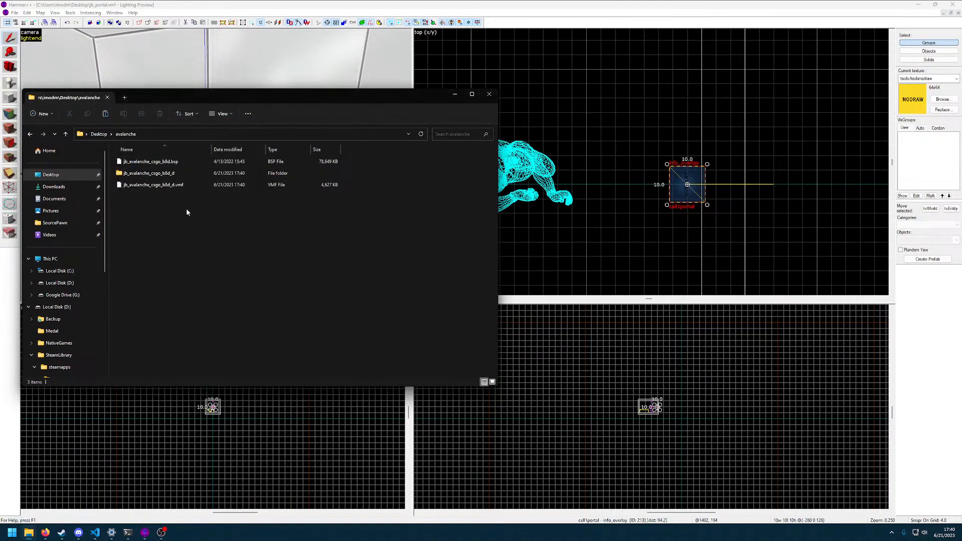
# Copy the extracted contents of the jb_avalanche_csgo_b8d_d folder into the %csgo% game folder
pyautogui.doubleClick(151, 173)
pyautogui.moveTo(236, 277); pyautogui.dragTo(126, 155)
pyautogui.hotkey('ctrl', 't')
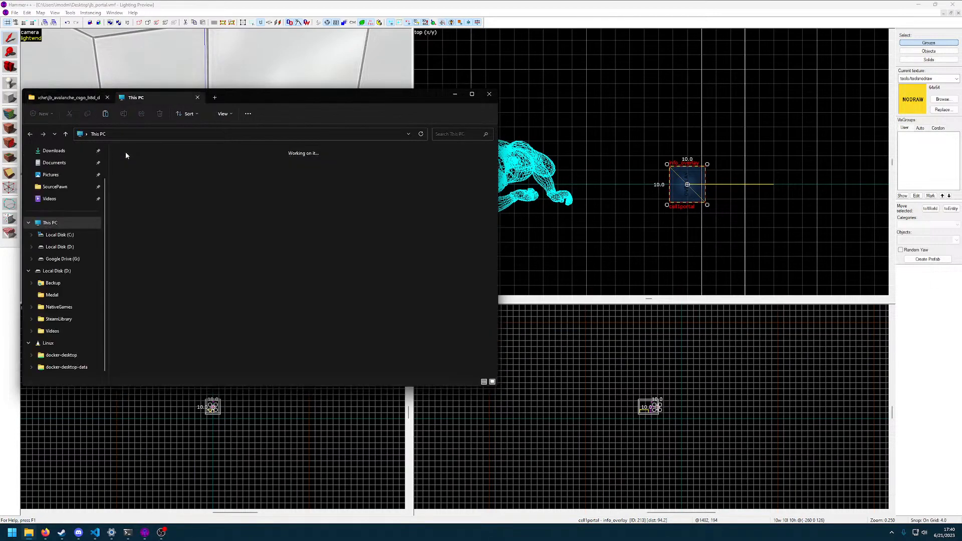
pyautogui.hotkey('ctrl', 'l')
pyautogui.write('%csgo%')
pyautogui.press('Return')
pyautogui.doubleClick(129, 173)
pyautogui.hotkey('ctrl', 'v')
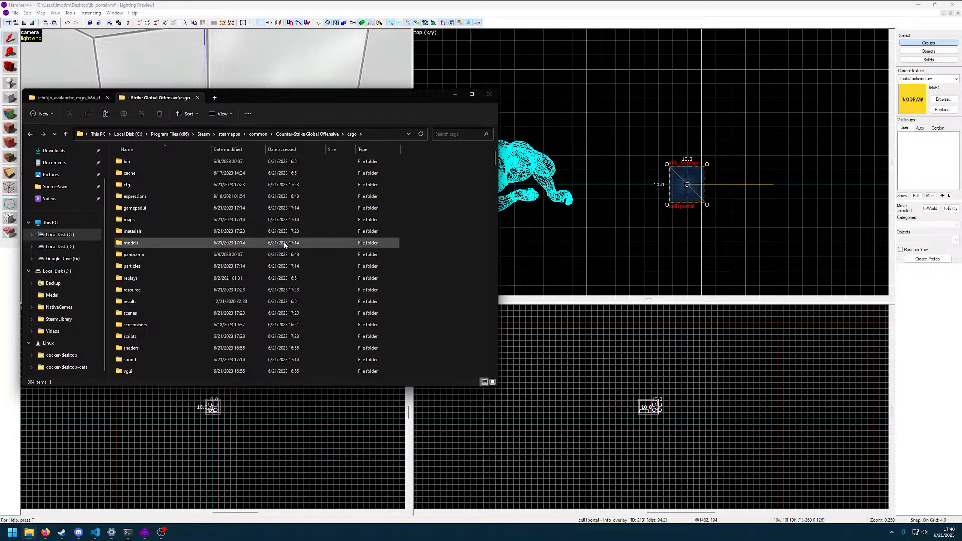
# Switch to Hammer++ and open jb_avalanche_csgo_b8d_d.vmf from the avalanche folder, accepting recovery of the invalid solids
pyautogui.click(451, 204)
pyautogui.click(15, 13)
pyautogui.click(29, 29)
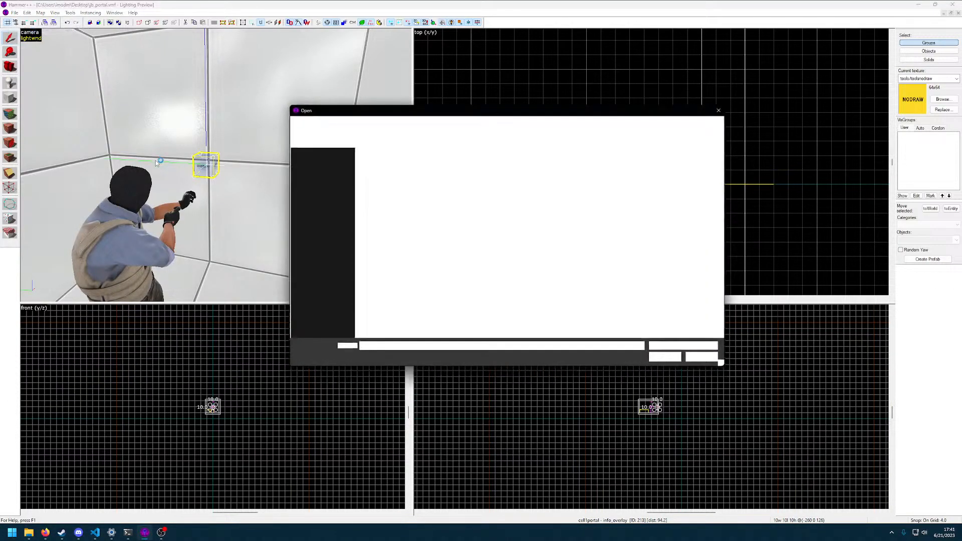
pyautogui.doubleClick(402, 173)
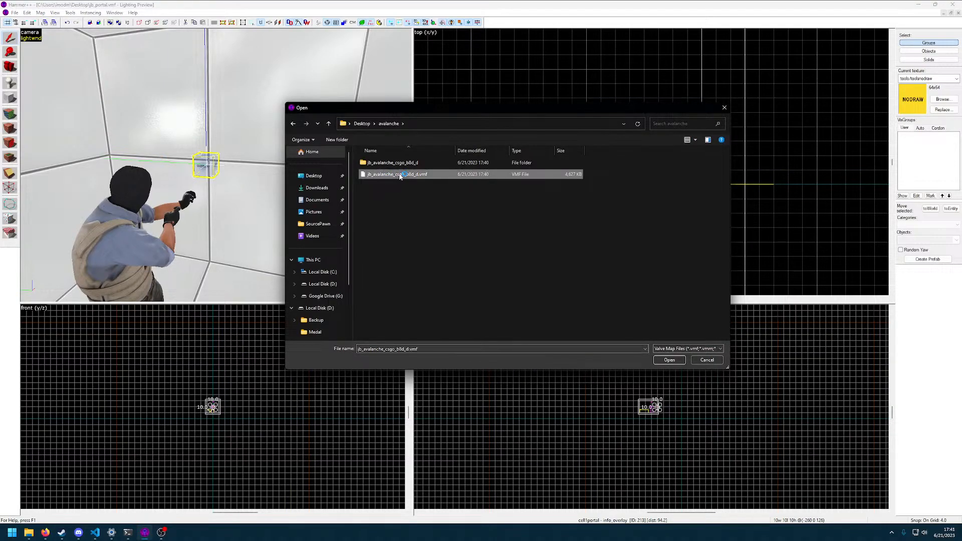
pyautogui.doubleClick(398, 179)
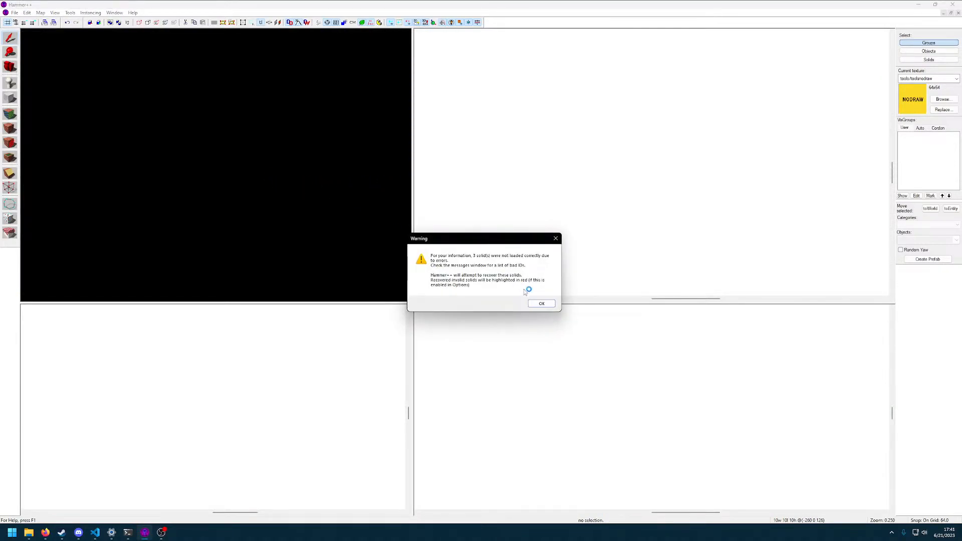
pyautogui.click(542, 304)
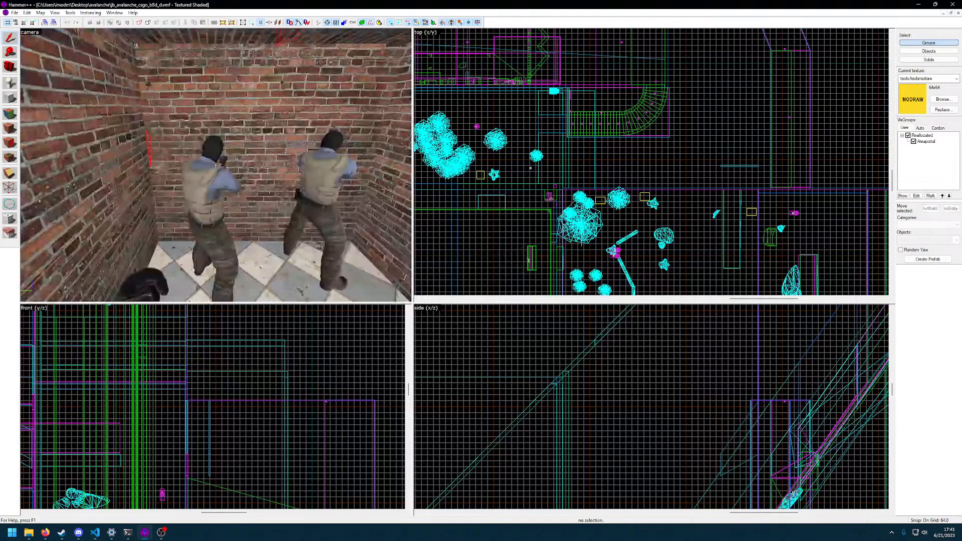
# Find the helicopter control console on the snowy ledge and delete the large NODRAW brush covering its screen
pyautogui.press('w')
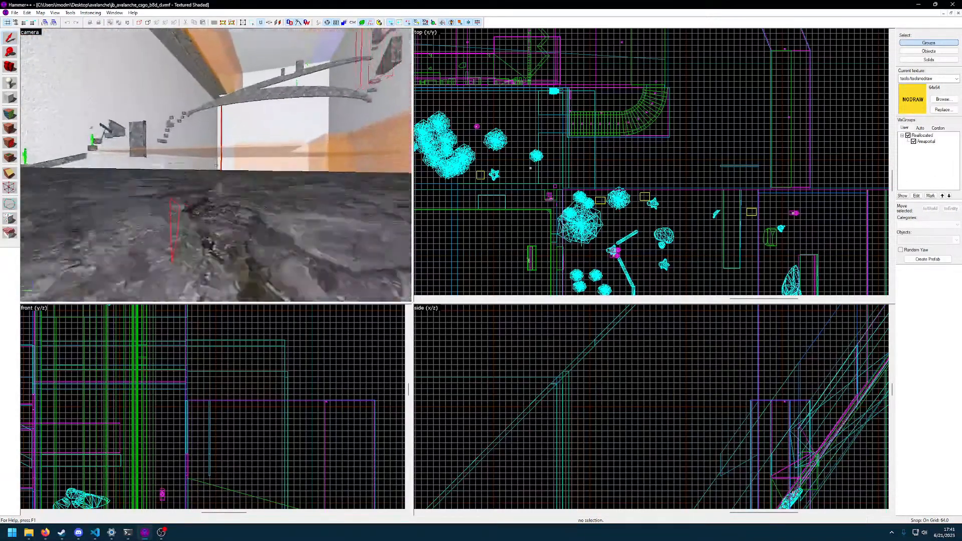
pyautogui.press('w')
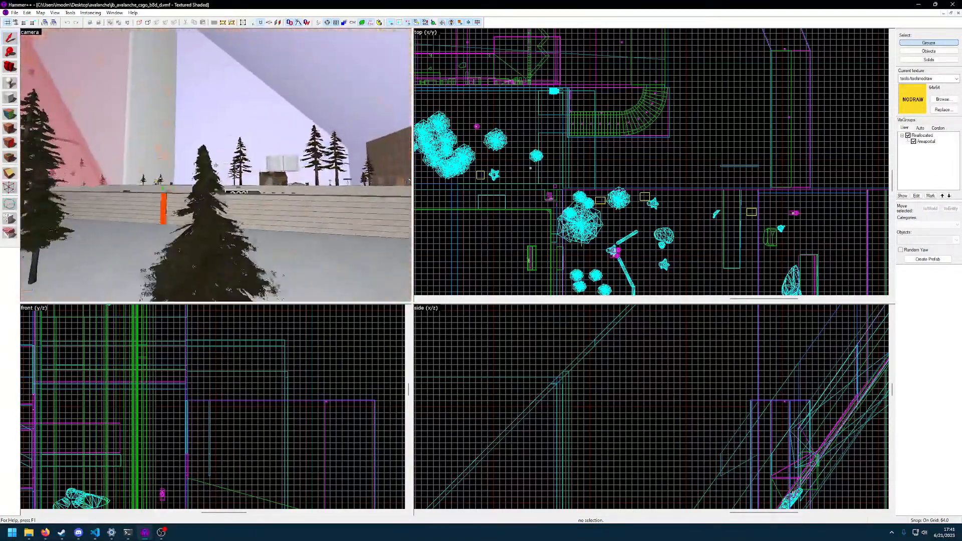
pyautogui.press('w')
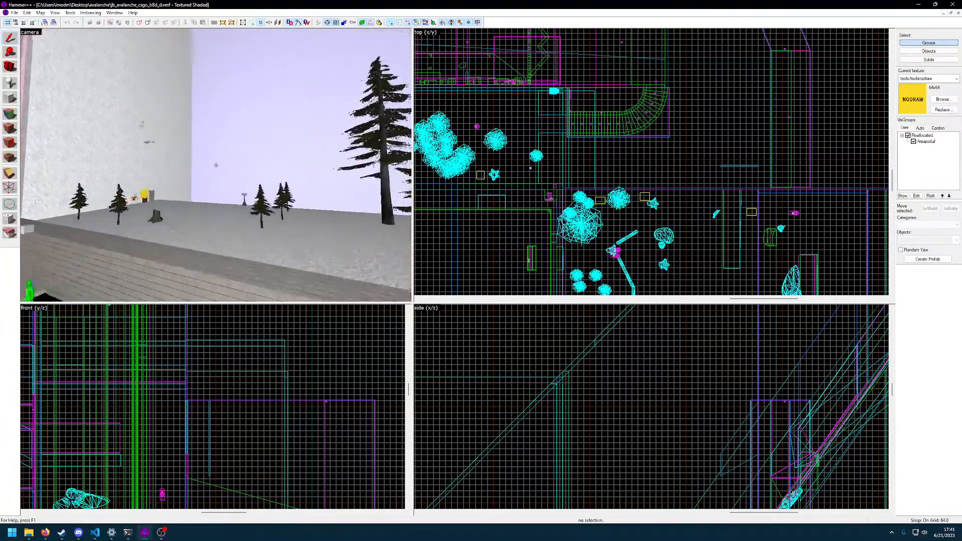
pyautogui.press('w')
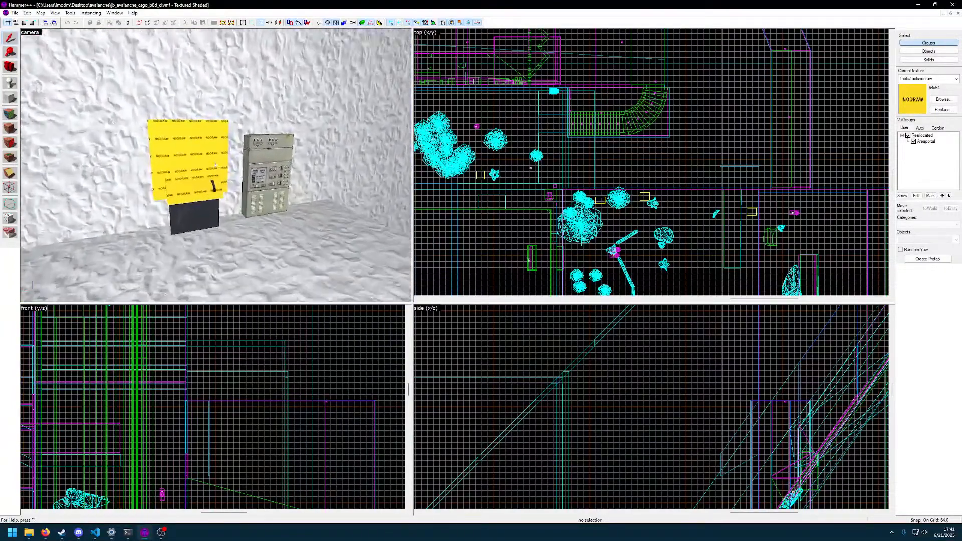
pyautogui.click(216, 165)
pyautogui.press('w')
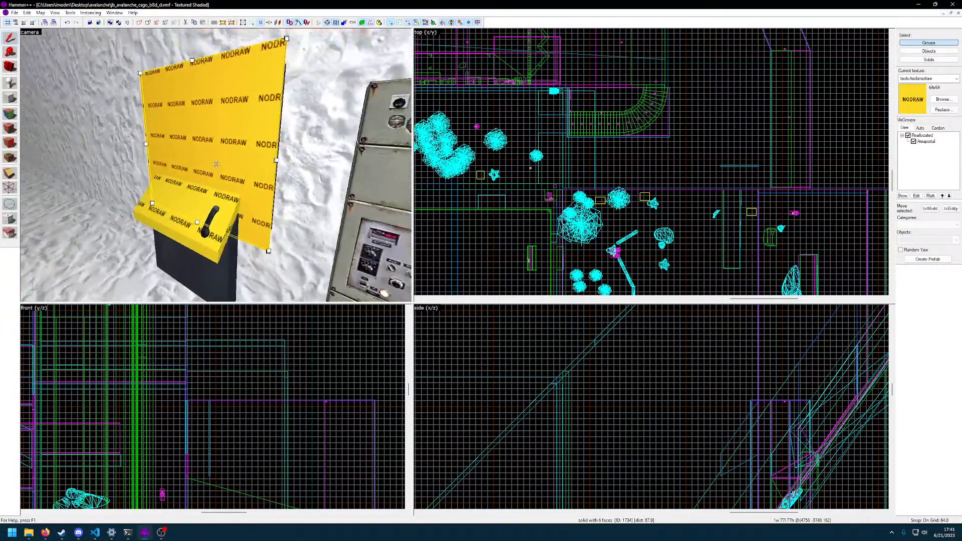
pyautogui.hotkey('alt', 'Return')
pyautogui.click(600, 180)
pyautogui.press('Delete')
# Check the properties of the console's heli_control func_button
pyautogui.click(197, 200)
pyautogui.hotkey('alt', 'Return')
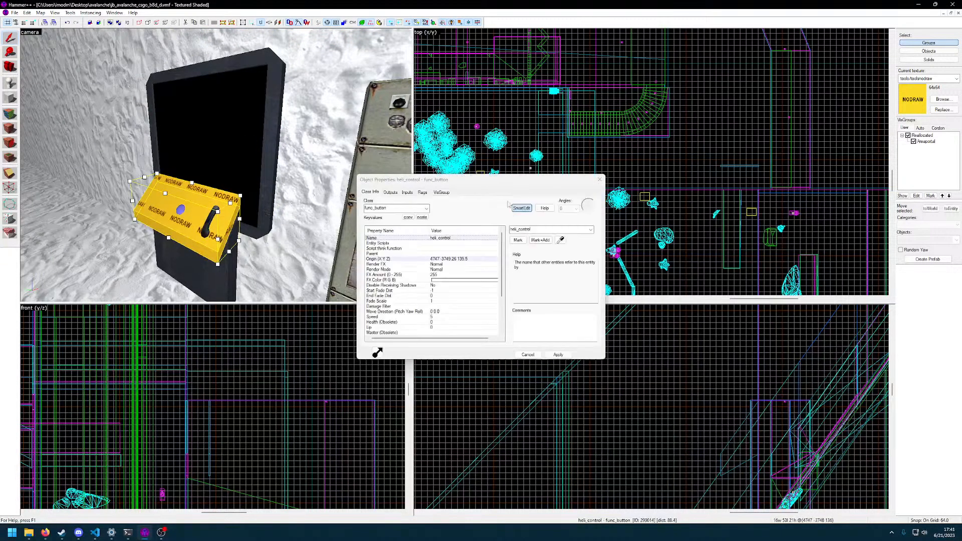
pyautogui.click(600, 180)
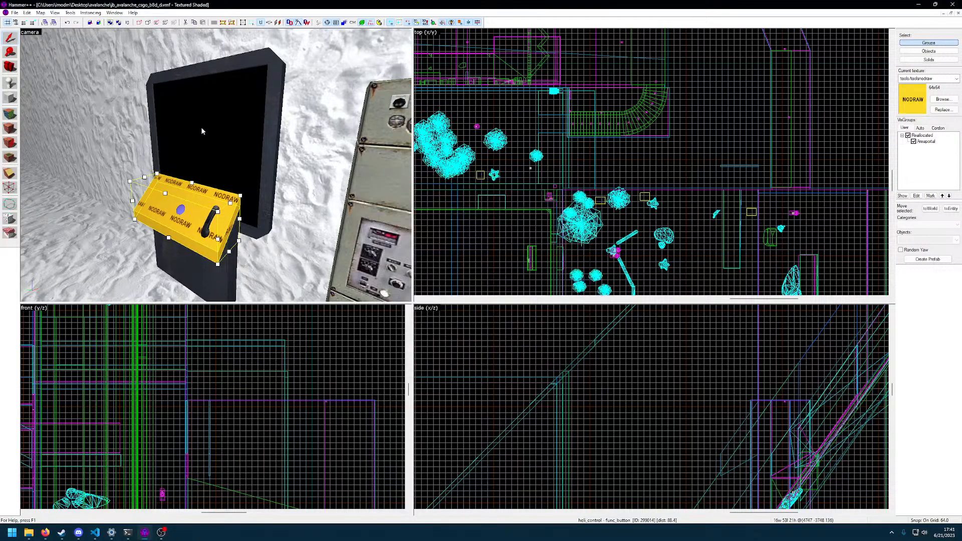
# Examine the properties of the console's screen entity, including its Camera name setting
pyautogui.click(217, 167)
pyautogui.hotkey('alt', 'Return')
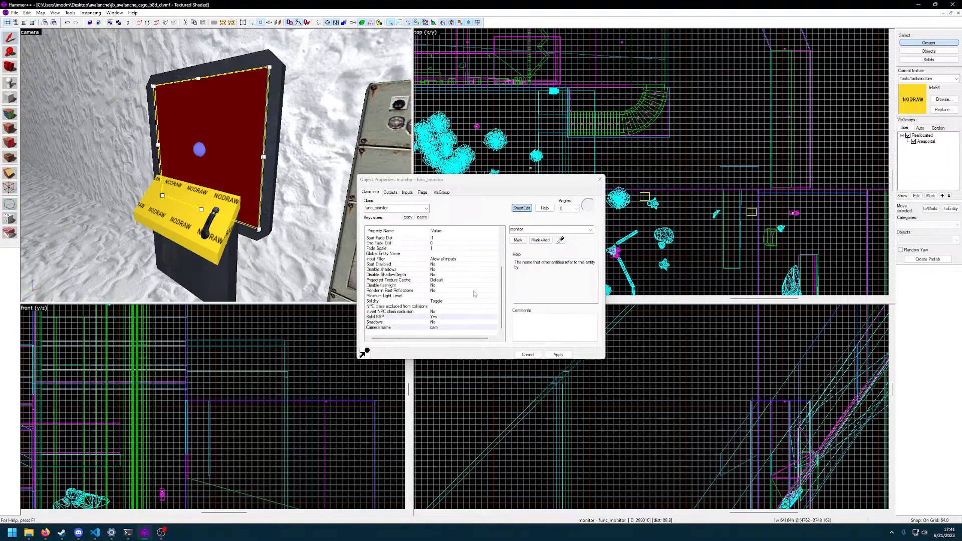
pyautogui.scroll(-3, 474, 293)
pyautogui.click(418, 328)
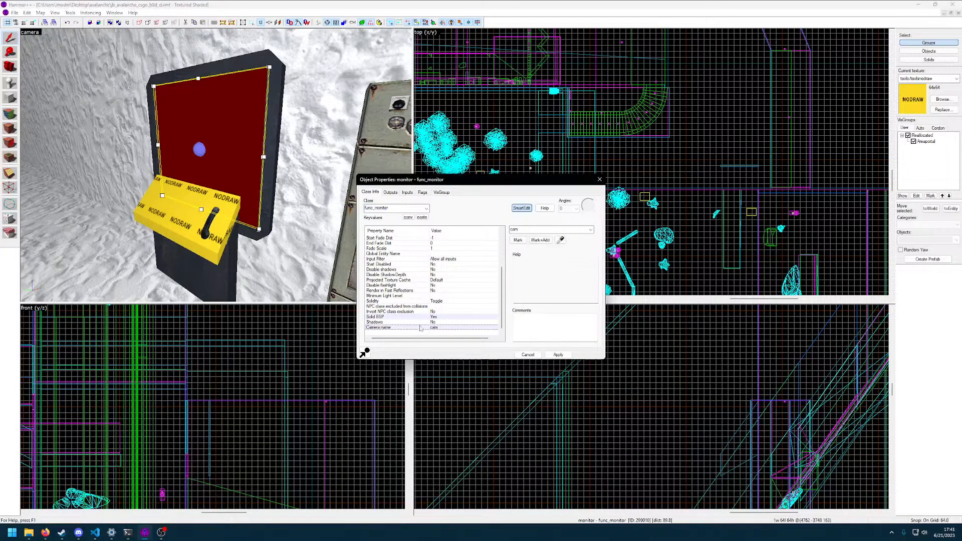
pyautogui.click(599, 179)
# Find the point_camera above the orange helicopter and inspect its properties and outputs
pyautogui.press('z')
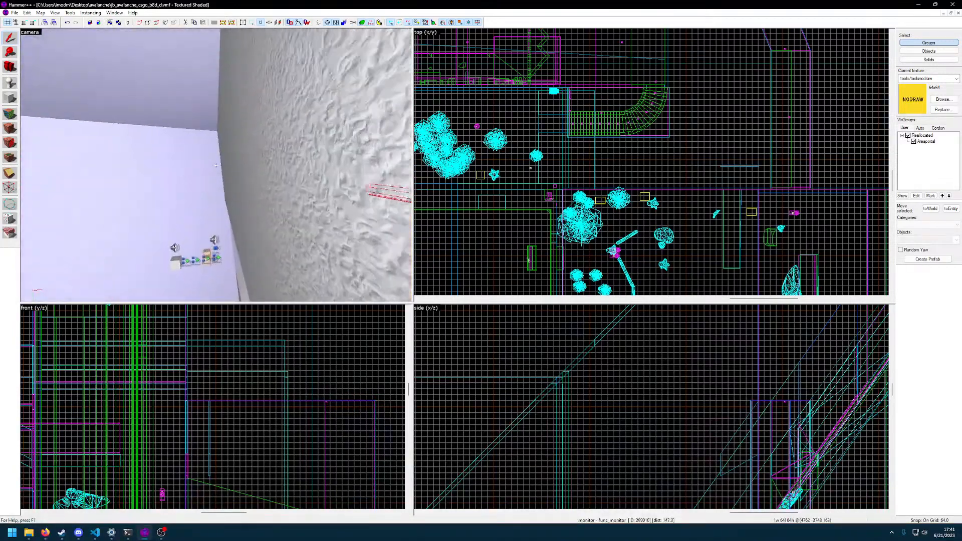
pyautogui.press('w')
pyautogui.press('w')
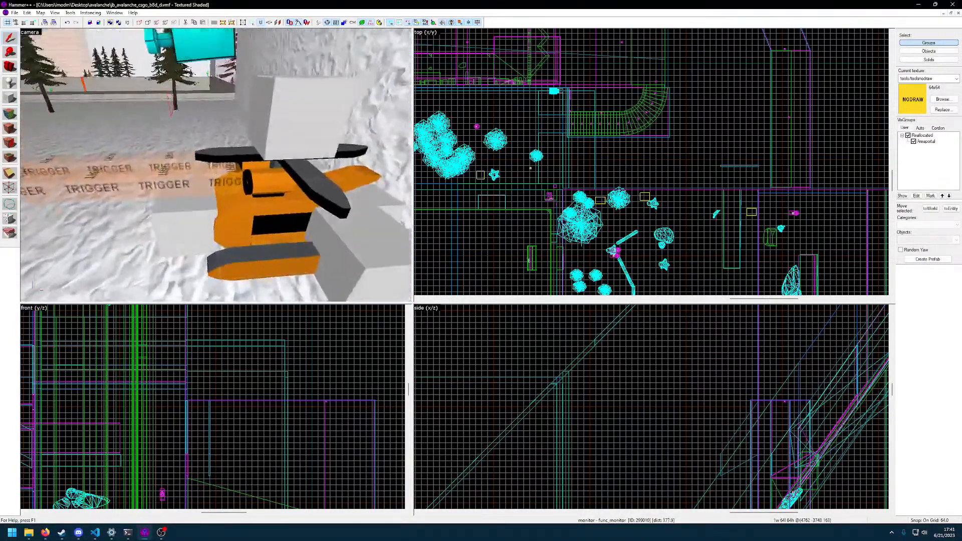
pyautogui.doubleClick(216, 165)
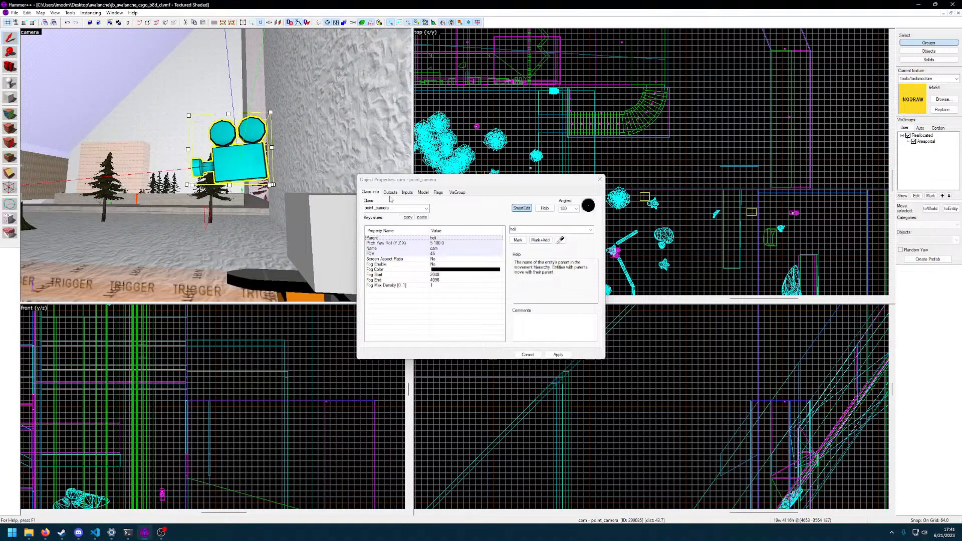
pyautogui.click(390, 193)
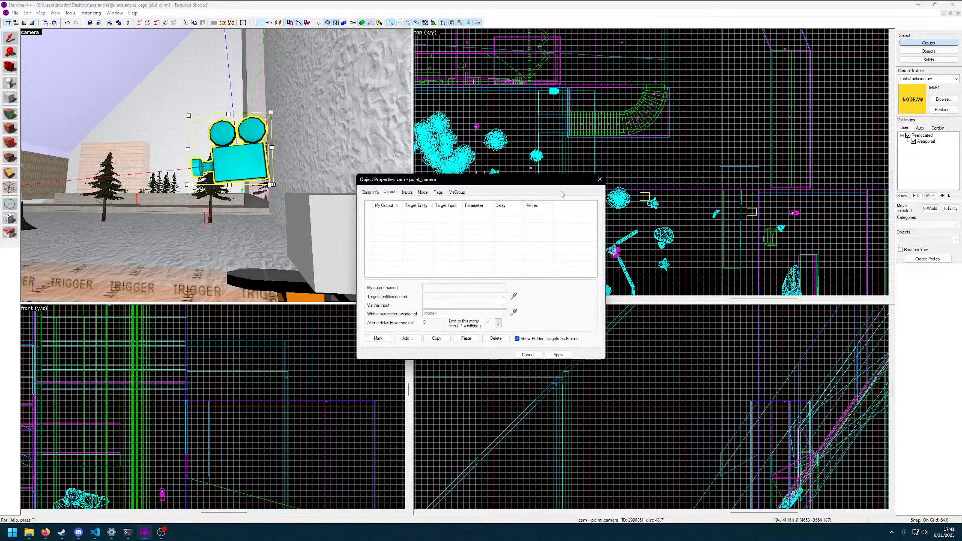
# Return from the camera to the helicopter console and select its red func_monitor screen
pyautogui.press('Escape')
pyautogui.click(14, 12)
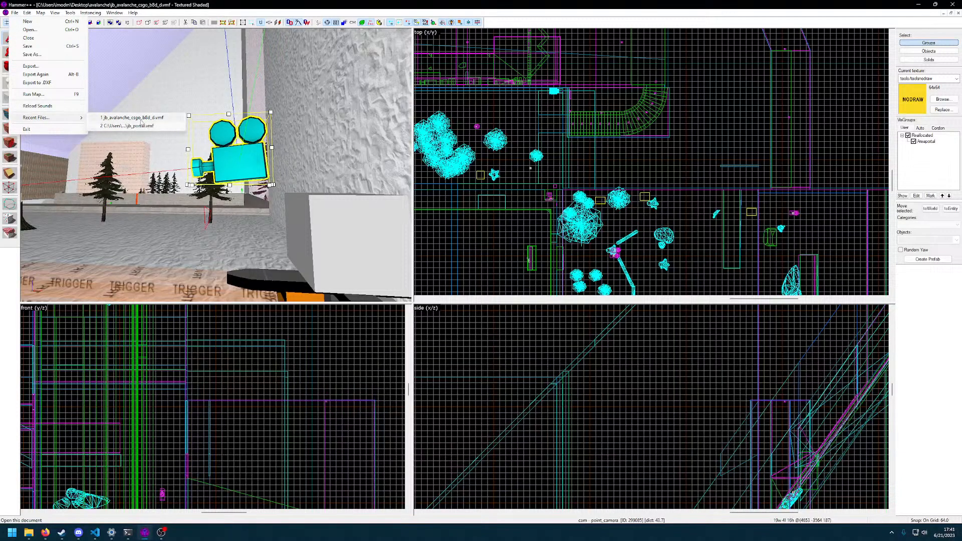
pyautogui.press('Escape')
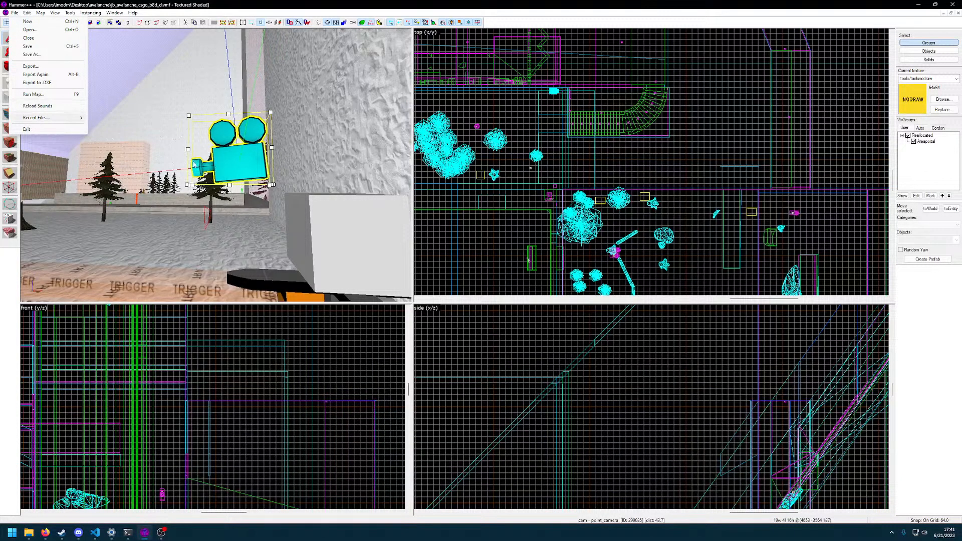
pyautogui.click(195, 165)
pyautogui.press('z')
pyautogui.press('w')
pyautogui.click(216, 165)
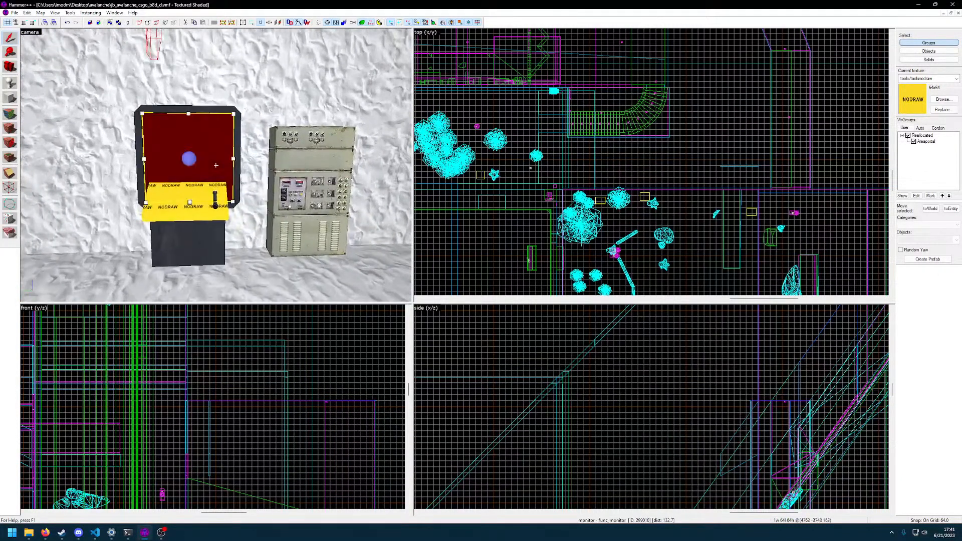
# Try to reopen jb_portal.vmf from the recently used files
pyautogui.click(15, 13)
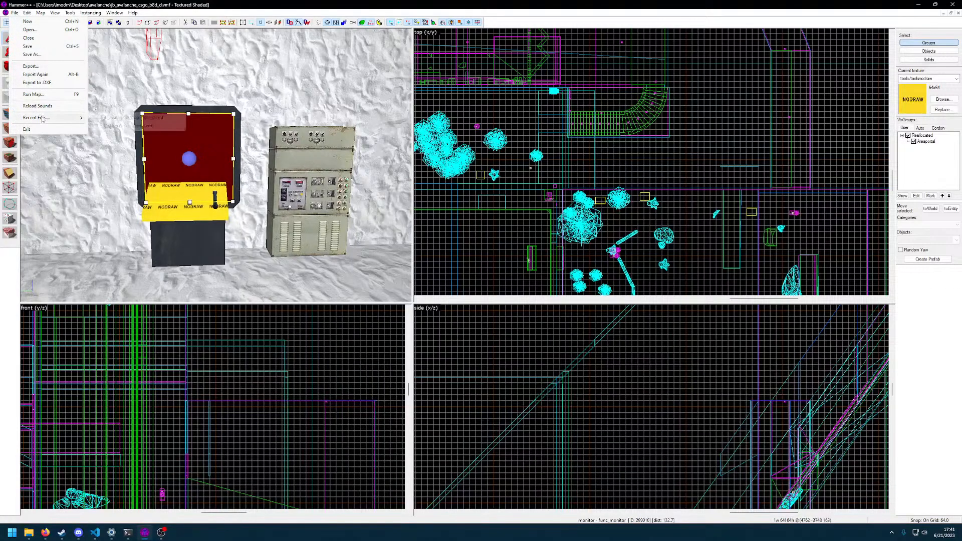
pyautogui.click(133, 126)
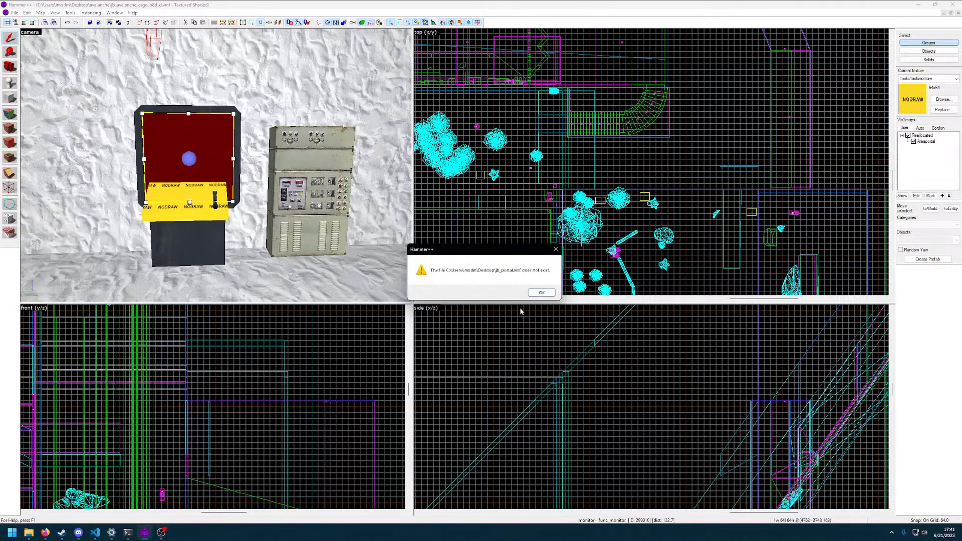
pyautogui.click(545, 295)
# Open the jb_portal map from the jb_portal folder on the Desktop
pyautogui.click(15, 13)
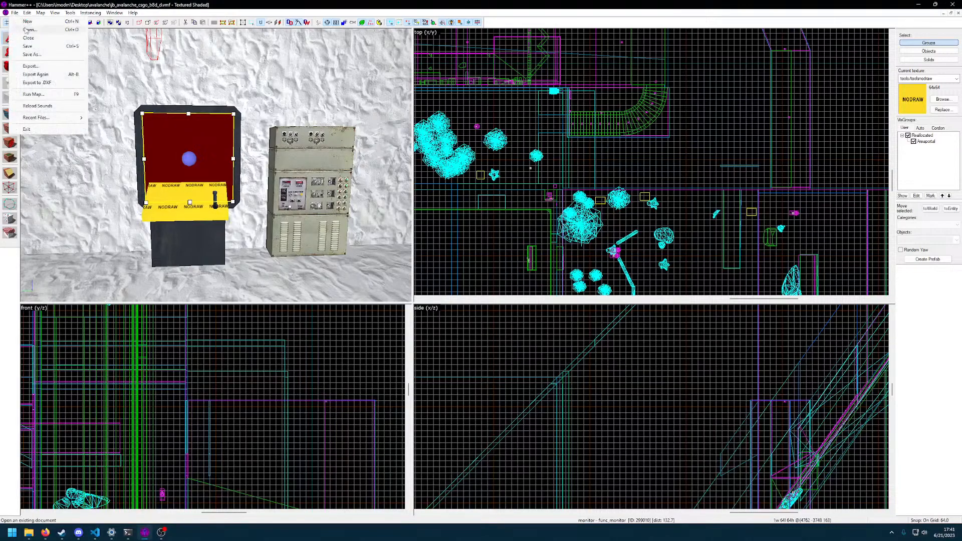
pyautogui.click(28, 30)
pyautogui.click(362, 123)
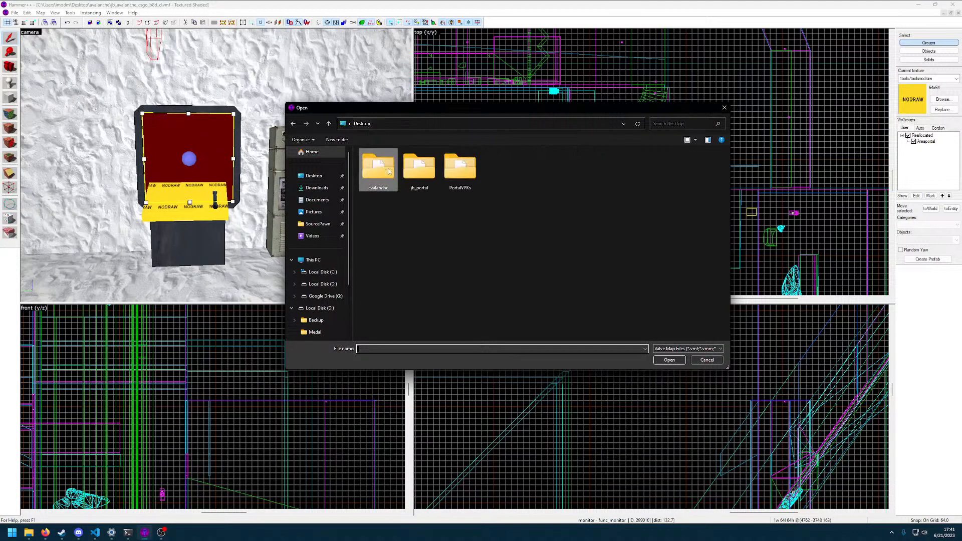
pyautogui.doubleClick(421, 168)
pyautogui.doubleClick(381, 163)
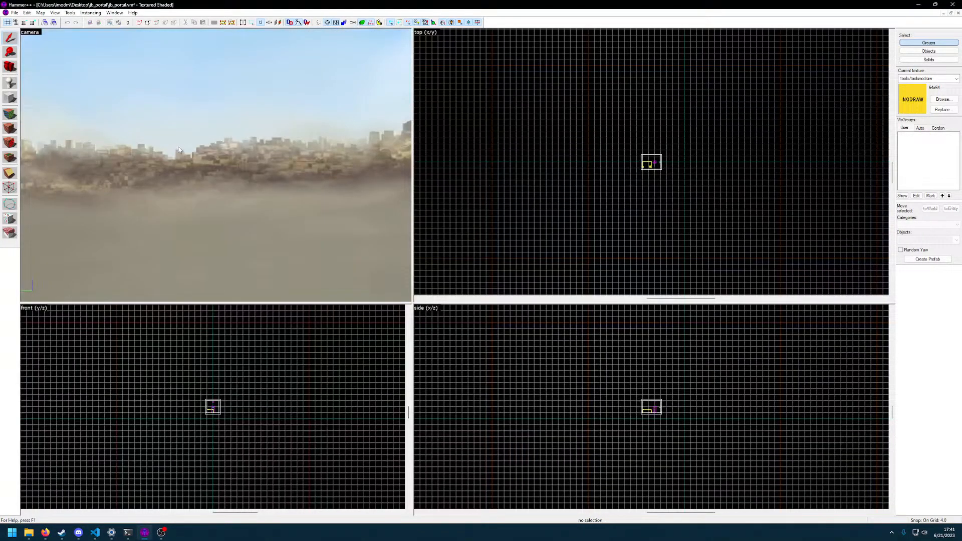
# Change the class of the cell1portal info_overlay on the cell's wall to func_monitor
pyautogui.press('z')
pyautogui.press('w')
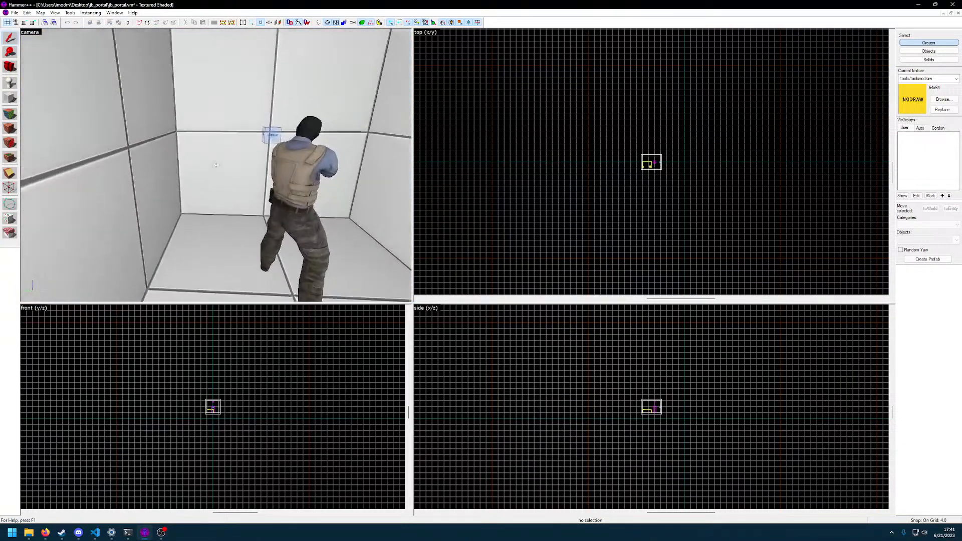
pyautogui.press('d')
pyautogui.doubleClick(217, 165)
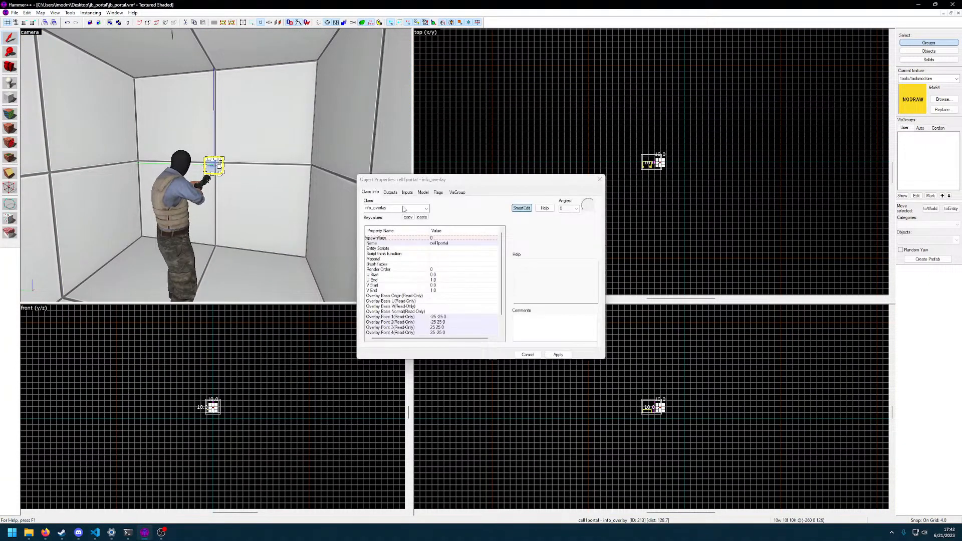
pyautogui.write('fyu')
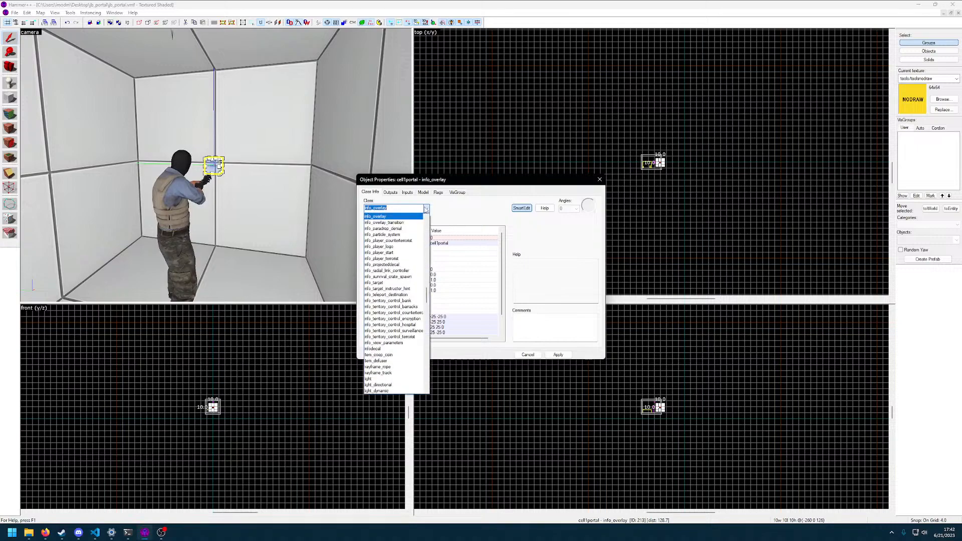
pyautogui.press('BackSpace')
pyautogui.press('BackSpace')
pyautogui.write('unc_')
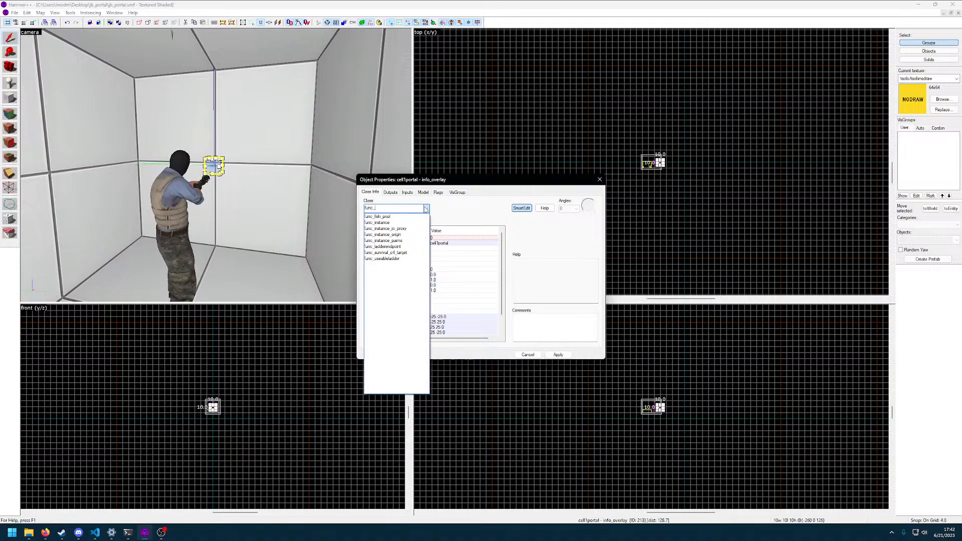
pyautogui.write('monitor')
pyautogui.press('Return')
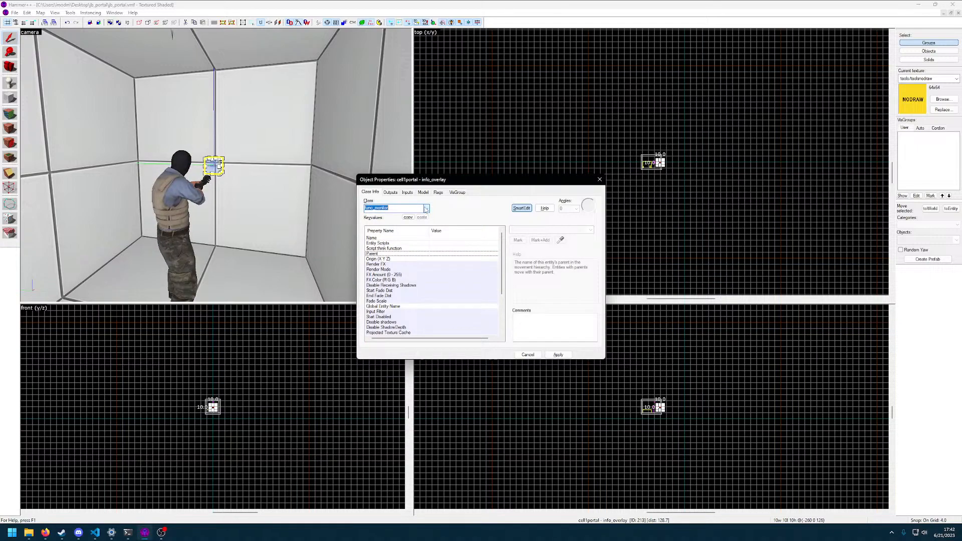
pyautogui.click(571, 355)
# Review the func_monitor's properties down to its Camera name setting
pyautogui.scroll(-2, 430, 267)
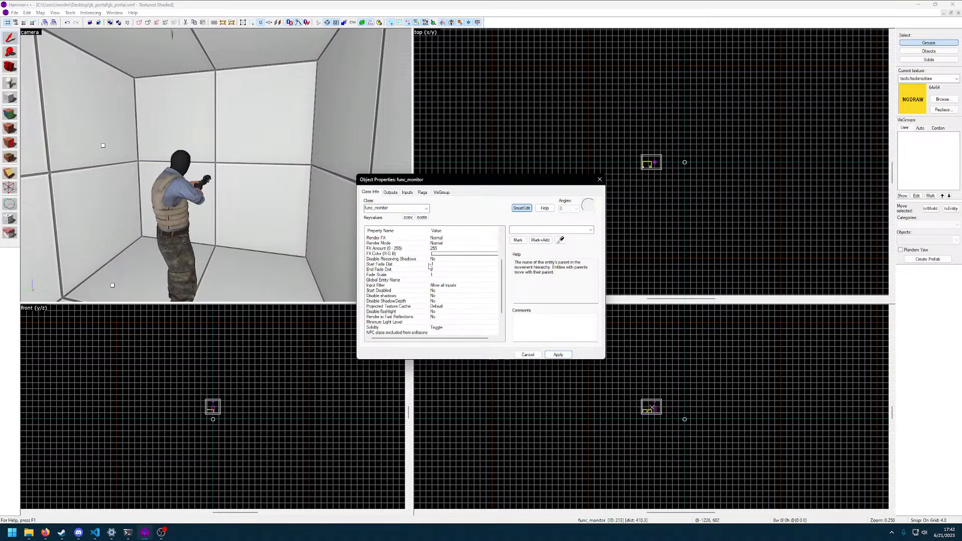
pyautogui.scroll(-2, 444, 291)
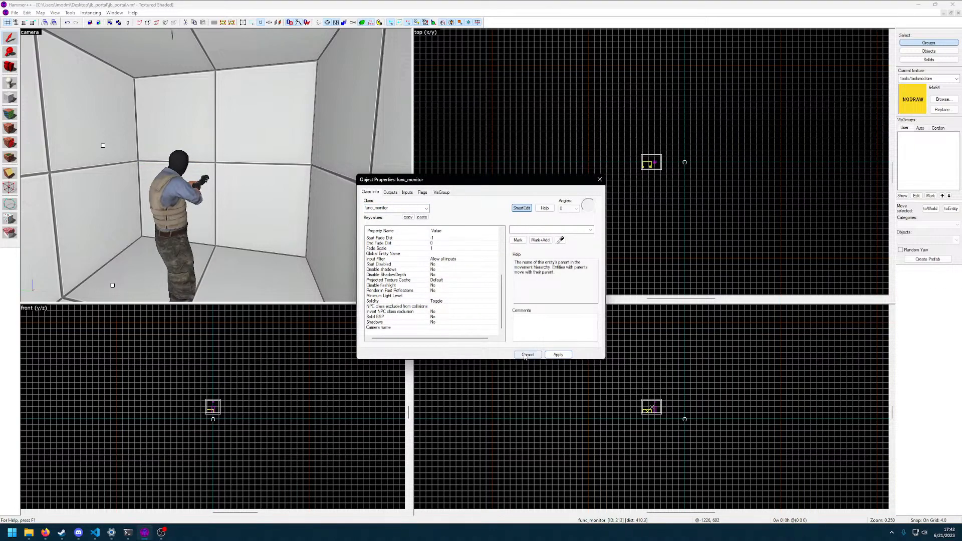
pyautogui.click(600, 180)
# Place a new entity on the cell wall behind the desk and set its class to point_camera
pyautogui.press('z')
pyautogui.press('w')
pyautogui.press('s')
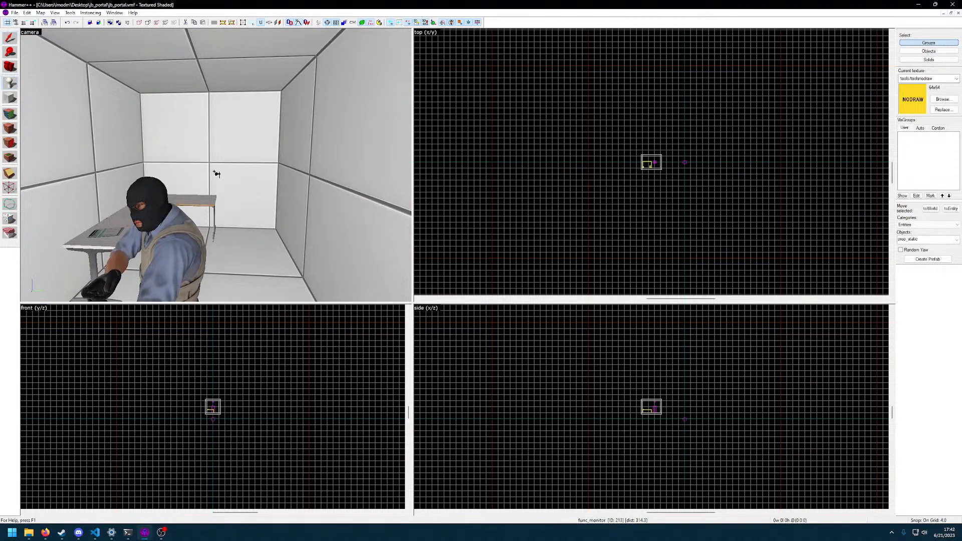
pyautogui.click(10, 38)
pyautogui.doubleClick(202, 164)
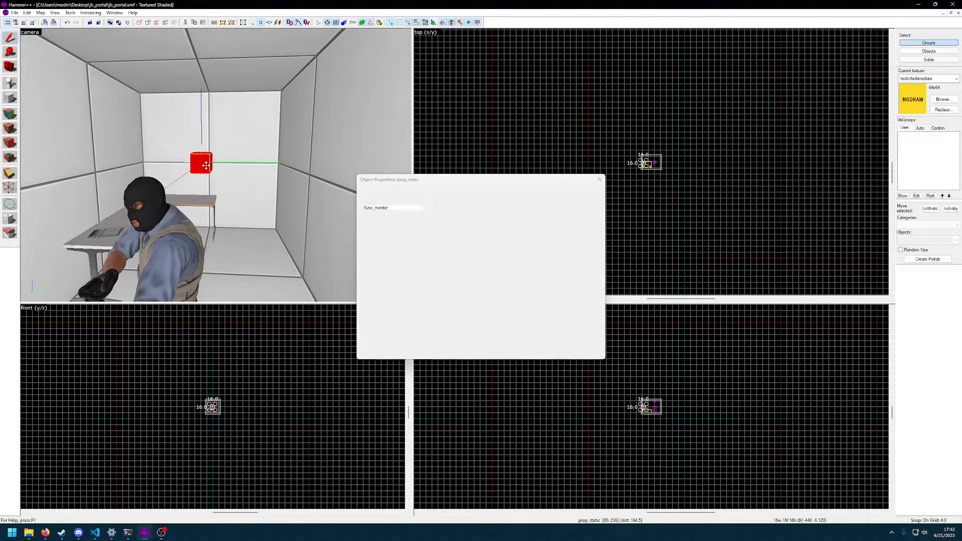
pyautogui.click(409, 210)
pyautogui.write('camer')
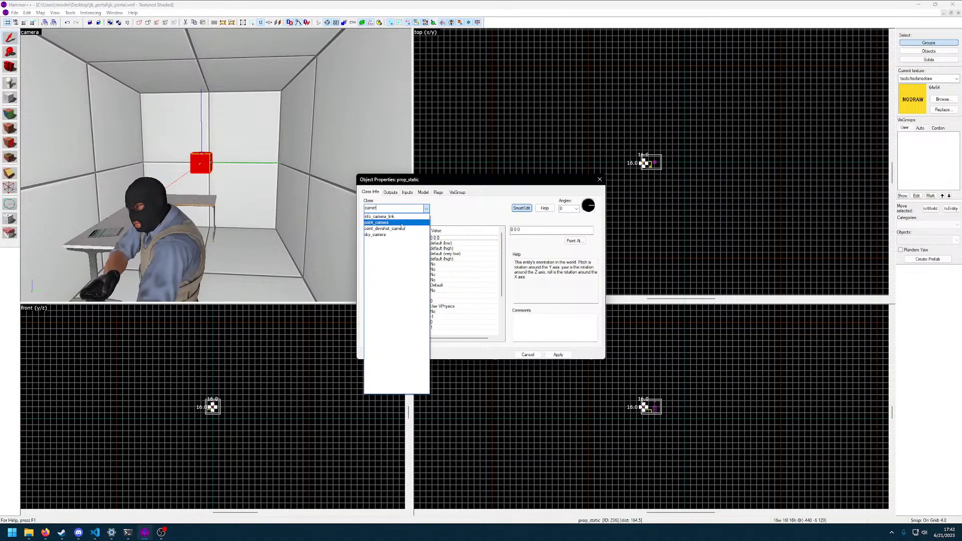
pyautogui.click(401, 224)
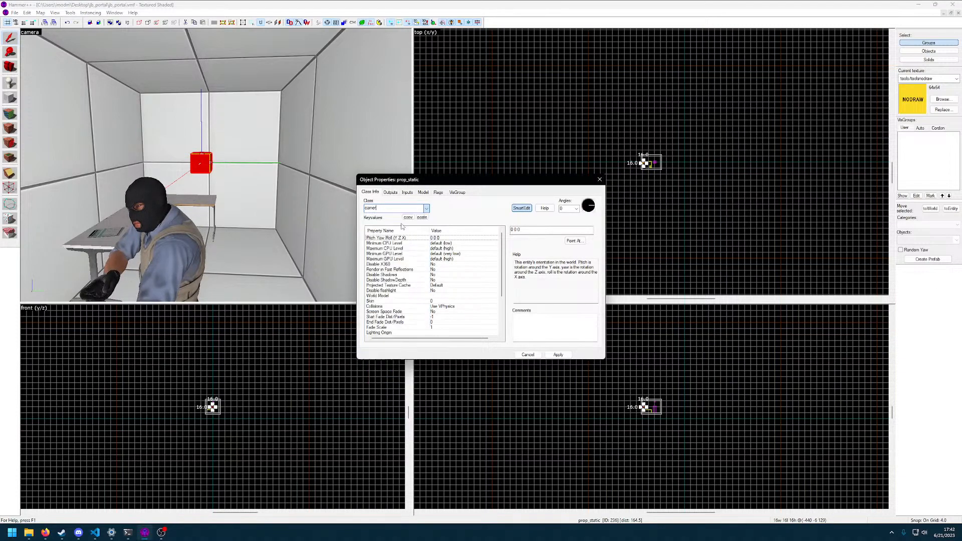
pyautogui.click(559, 355)
# Name the new point_camera cell1camera and check its Screen Aspect Ratio setting
pyautogui.press('z')
pyautogui.press('w')
pyautogui.press('d')
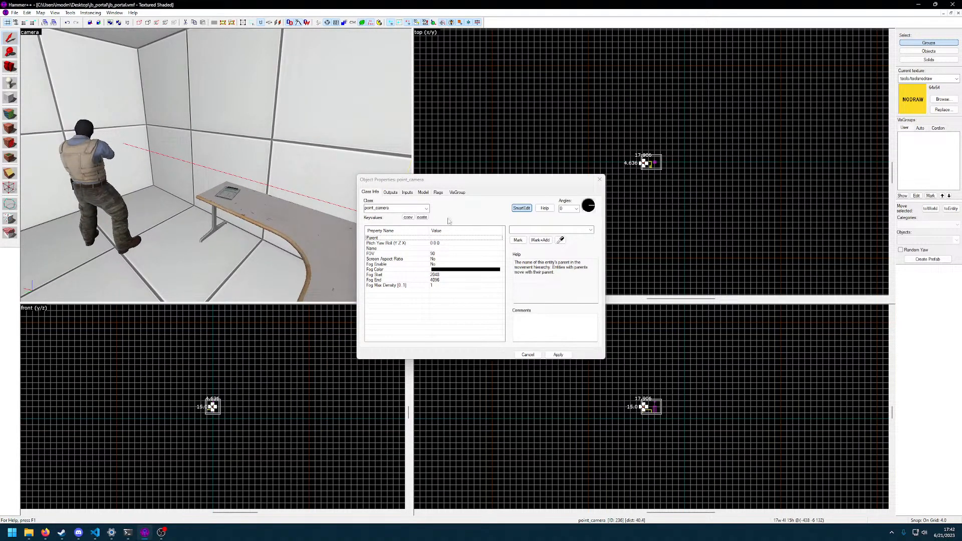
pyautogui.click(454, 248)
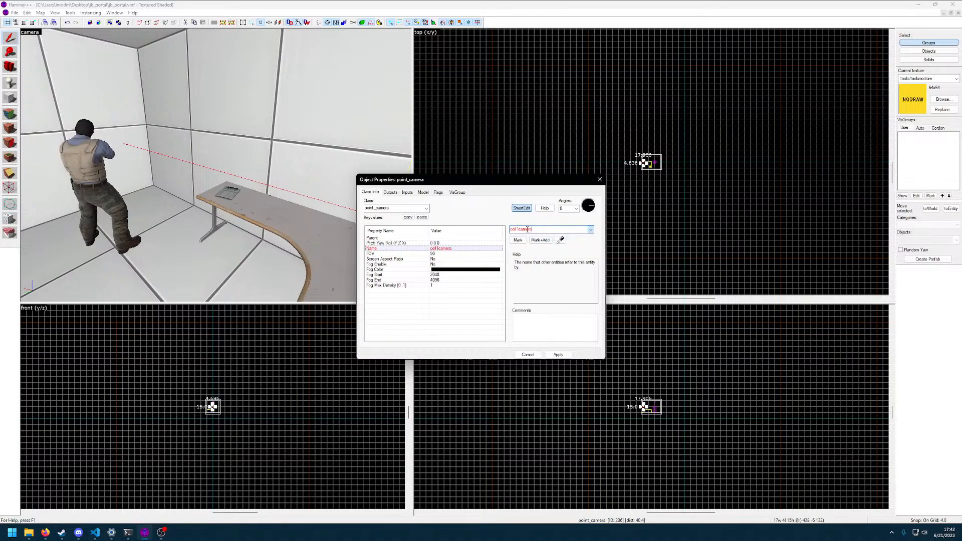
pyautogui.click(448, 260)
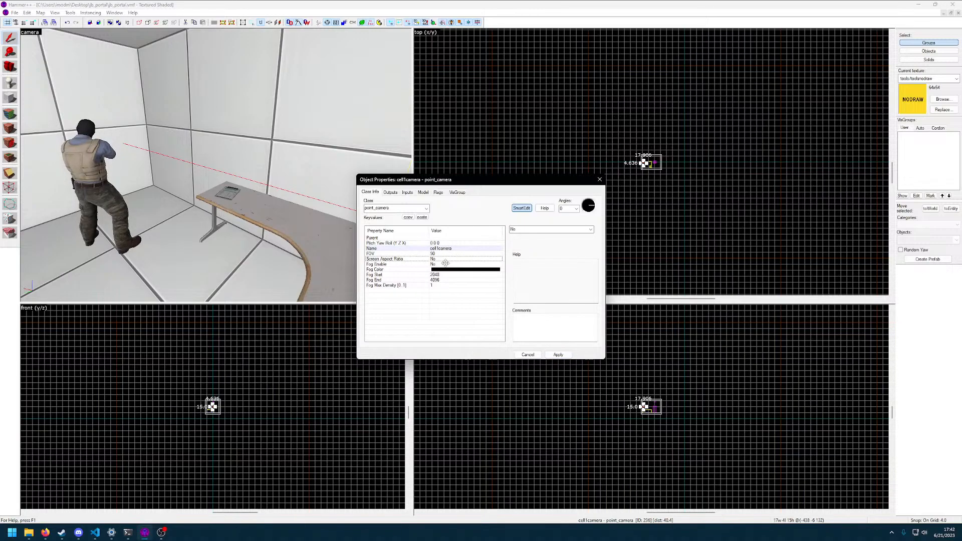
pyautogui.click(532, 357)
# Create a block 4 units thick, 128 wide and 160 high against the wall opposite the camera, and check its properties
pyautogui.press('z')
pyautogui.press('w')
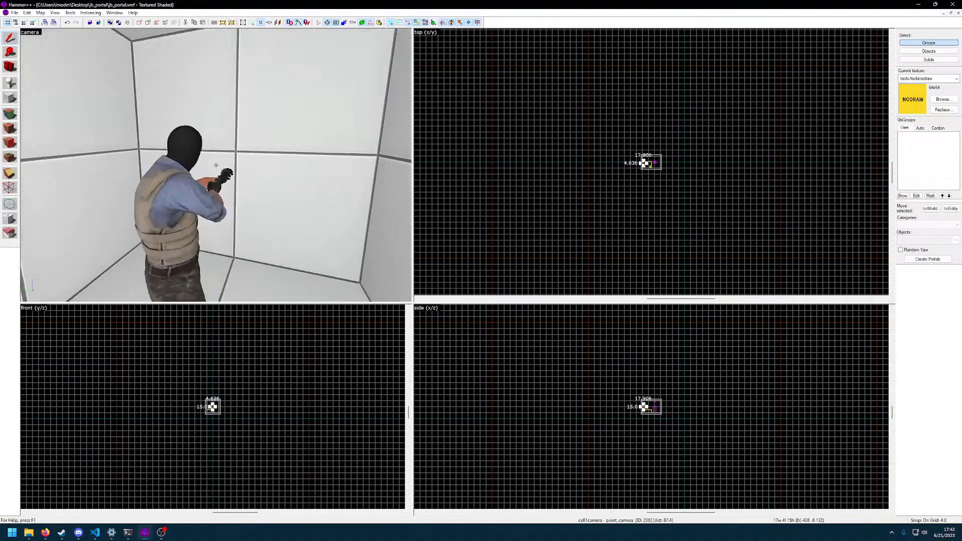
pyautogui.click(216, 166)
pyautogui.press('s')
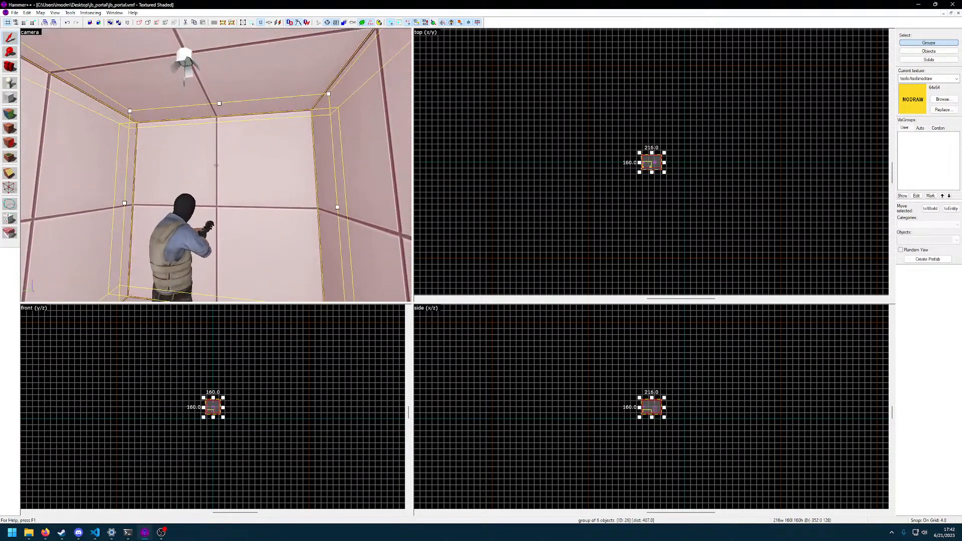
pyautogui.press('z')
pyautogui.press('Escape')
pyautogui.scroll(5, 650, 186)
pyautogui.scroll(8, 652, 182)
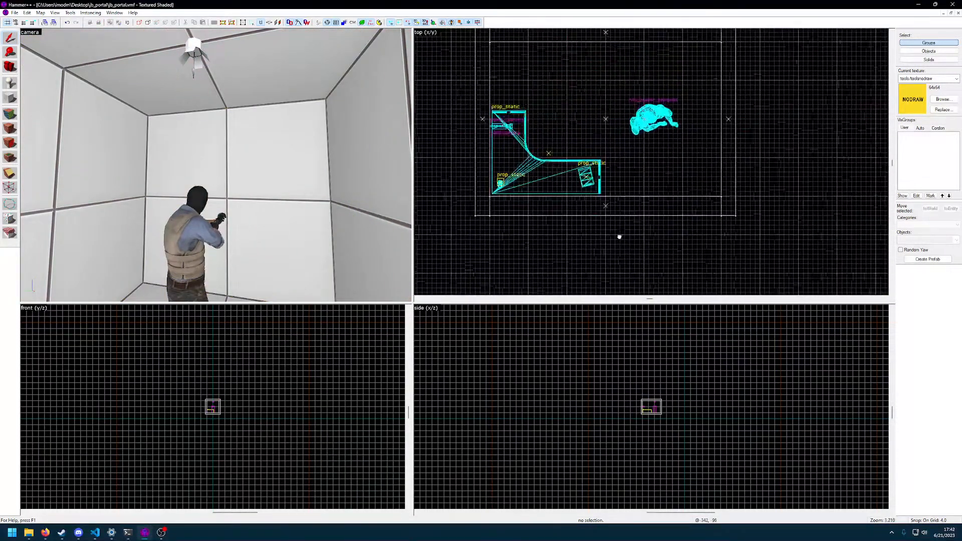
pyautogui.moveTo(554, 175); pyautogui.dragTo(510, 221, button='middle')
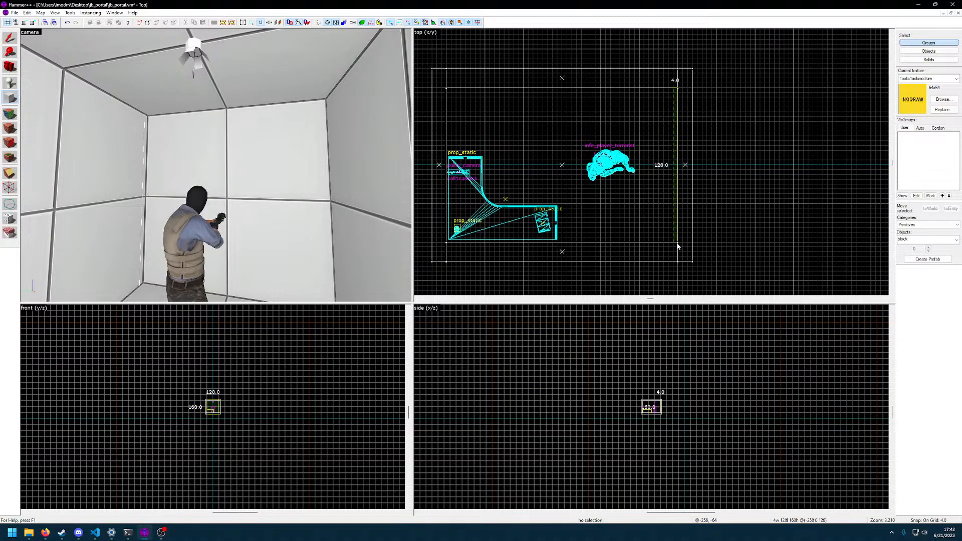
pyautogui.click(270, 149)
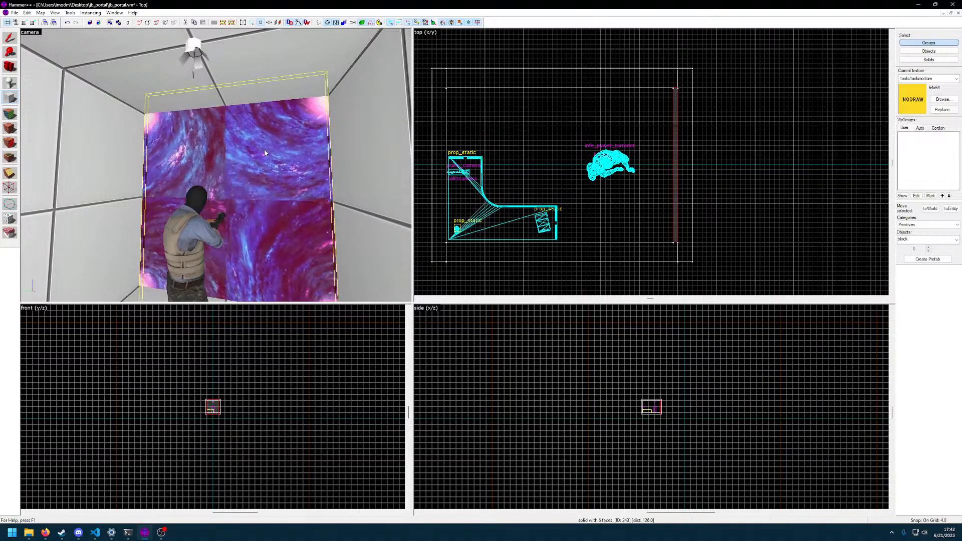
pyautogui.doubleClick(285, 171)
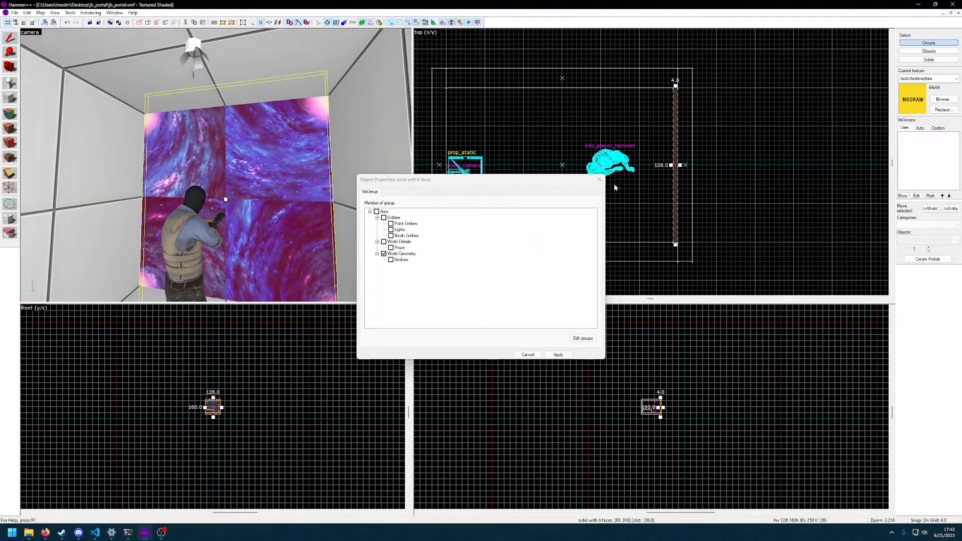
pyautogui.press('Escape')
# Raise the block's lower edge to the cell floor, making it 144 units high
pyautogui.press('z')
pyautogui.press('w')
pyautogui.press('z')
pyautogui.scroll(2, 667, 418)
pyautogui.scroll(10, 669, 423)
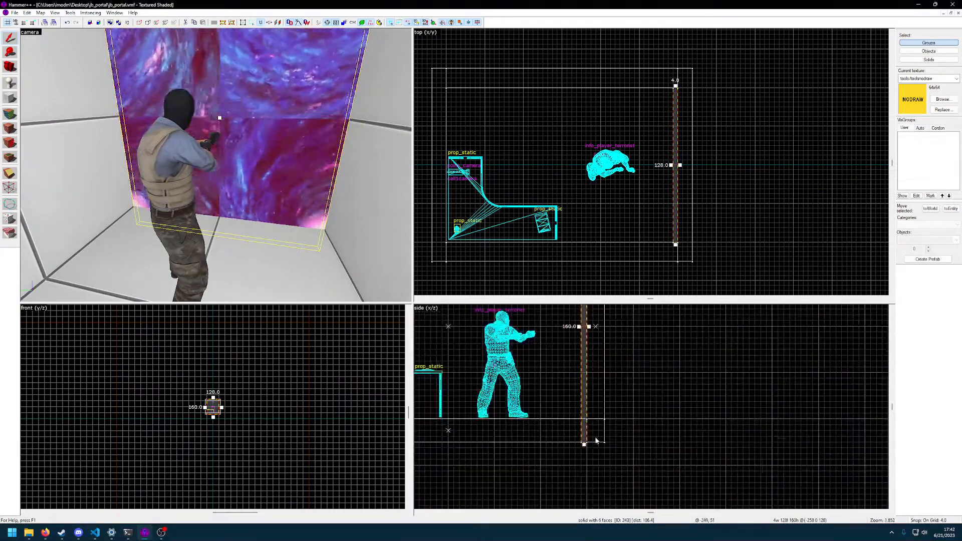
pyautogui.click(584, 441)
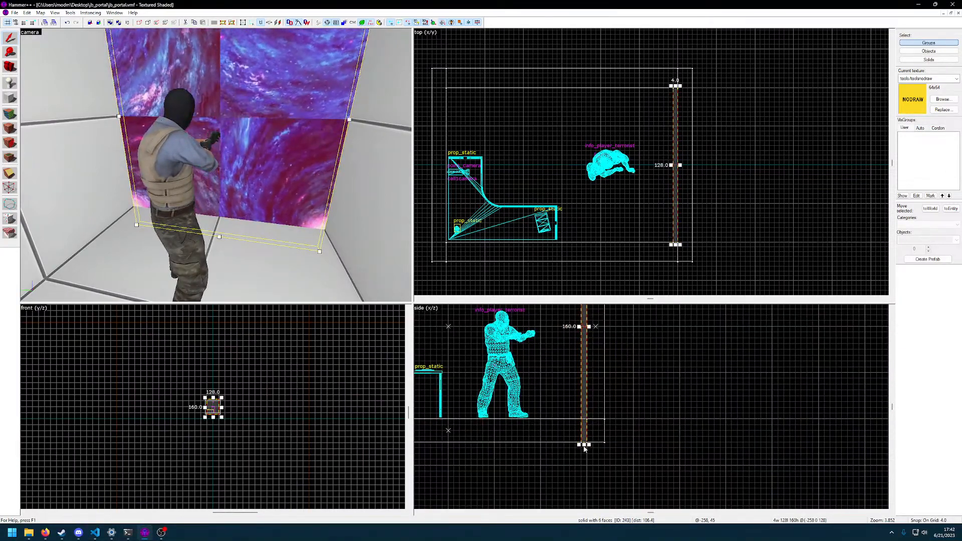
pyautogui.press('Escape')
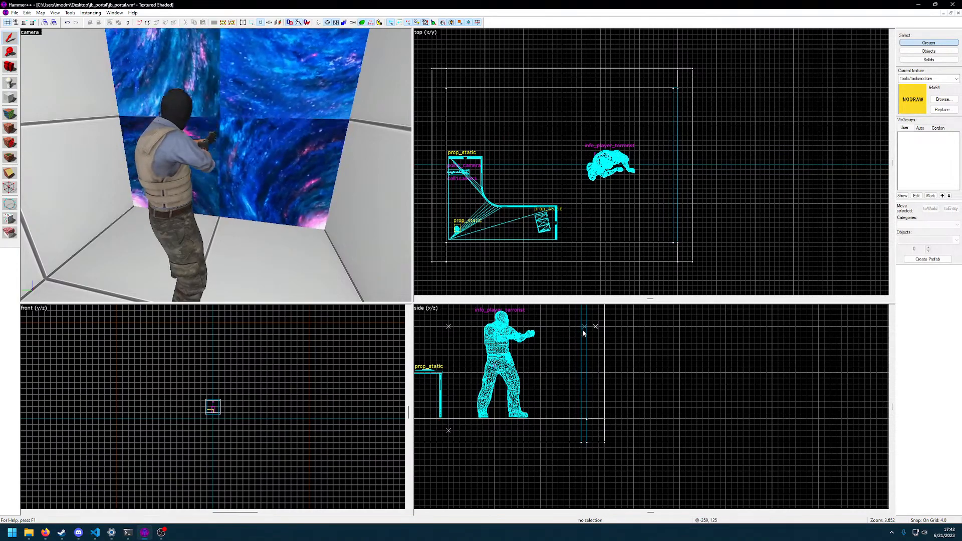
pyautogui.click(584, 443)
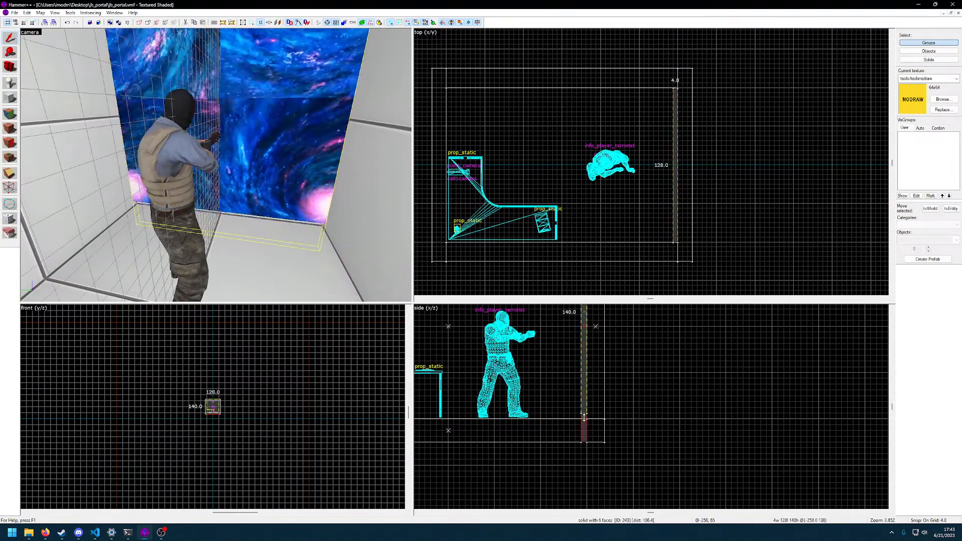
pyautogui.moveTo(583, 444); pyautogui.dragTo(584, 422)
# Lower the block's upper edge to the cell ceiling, making it 128 units high
pyautogui.moveTo(600, 358); pyautogui.dragTo(589, 451, button='middle')
pyautogui.moveTo(571, 350); pyautogui.dragTo(567, 395, button='middle')
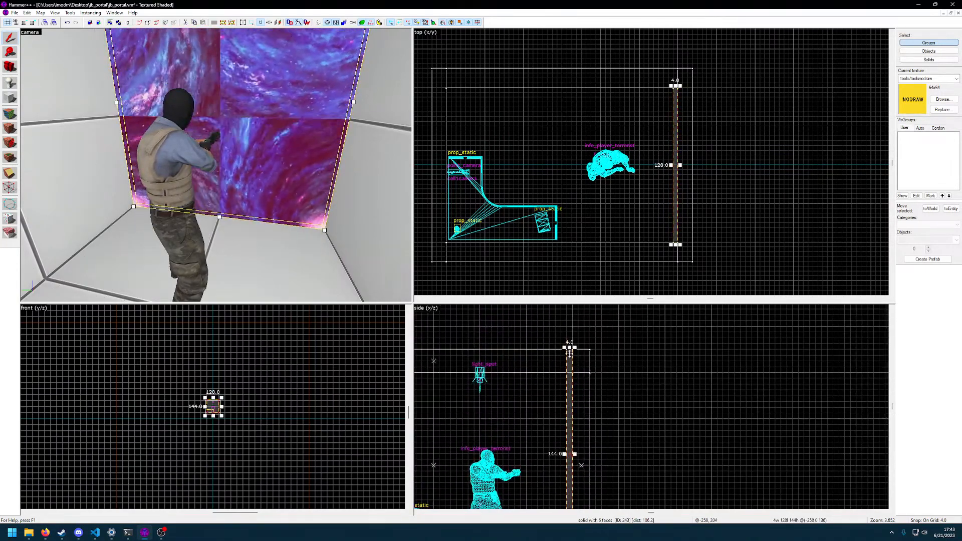
pyautogui.moveTo(570, 346); pyautogui.dragTo(567, 372)
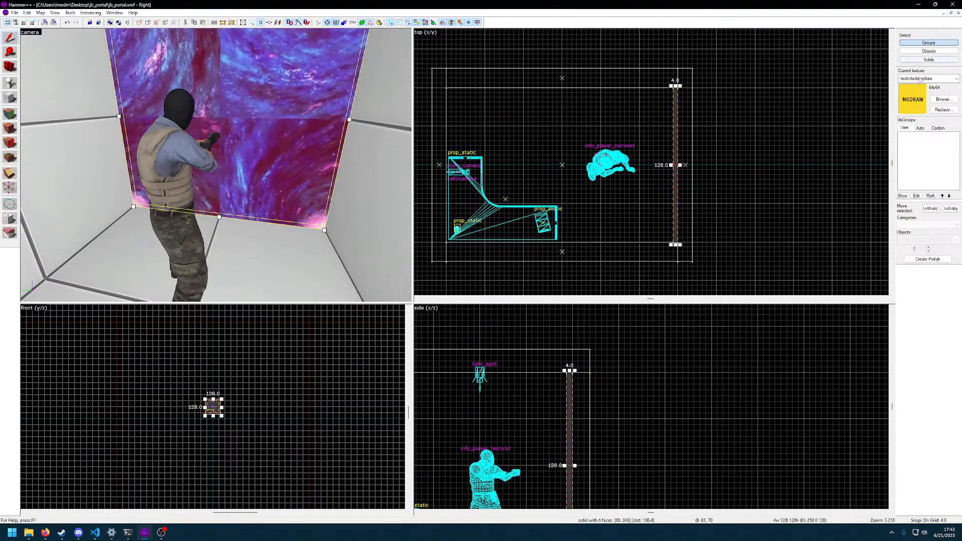
# Tie the 4-unit-thick block opposite the camera to an entity of class func_monitor
pyautogui.click(951, 210)
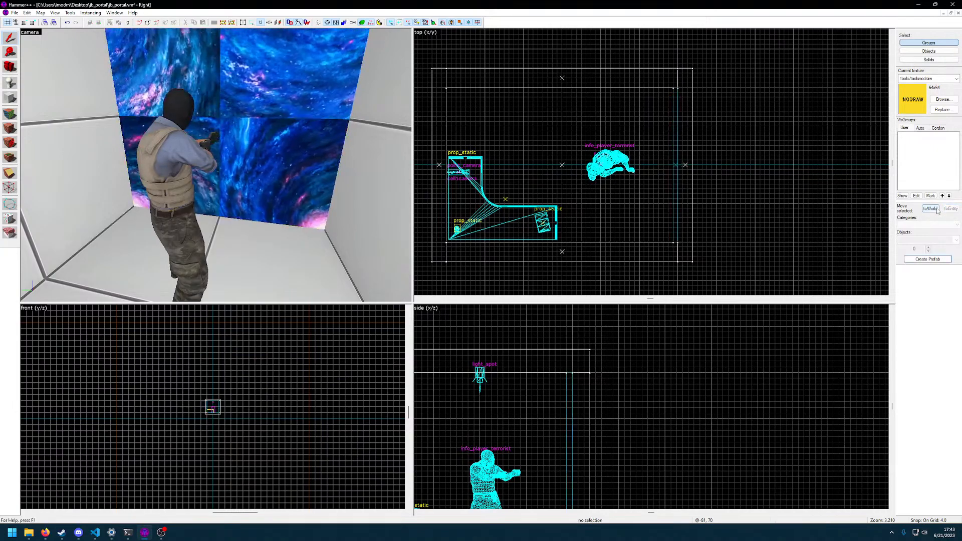
pyautogui.doubleClick(276, 100)
pyautogui.hotkey('ctrl', 't')
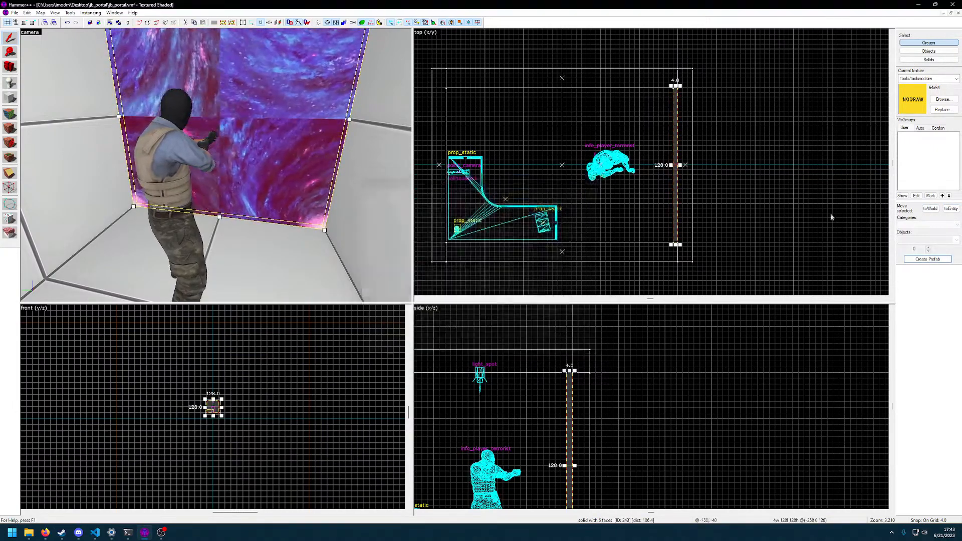
pyautogui.click(426, 208)
pyautogui.write('func_moni')
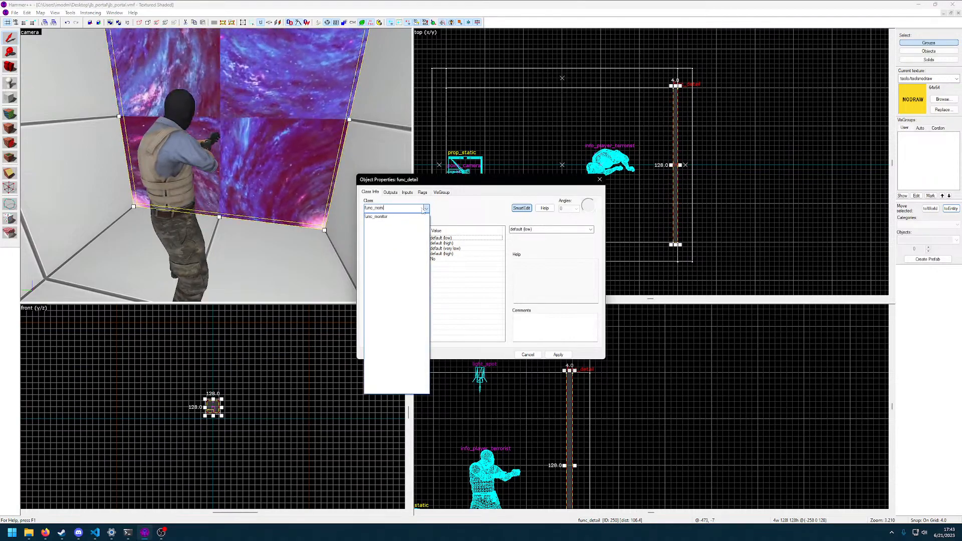
pyautogui.click(401, 216)
pyautogui.press('Return')
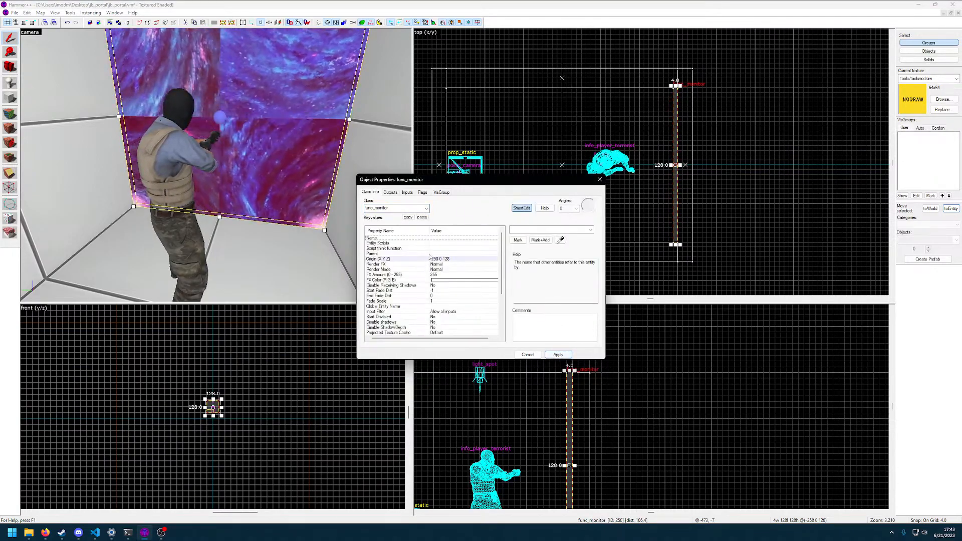
# Set the func_monitor's Camera name to cell1camera
pyautogui.scroll(-4, 420, 331)
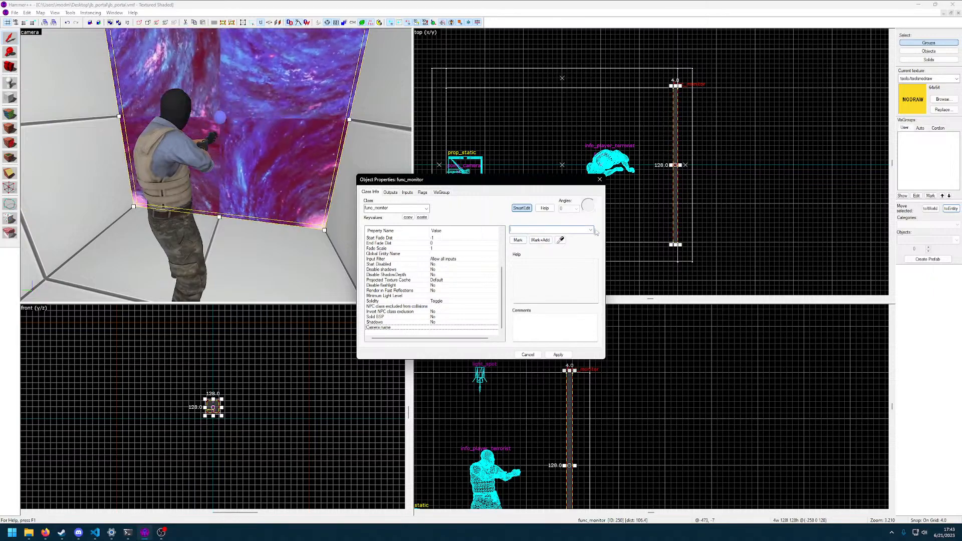
pyautogui.click(555, 237)
pyautogui.click(558, 354)
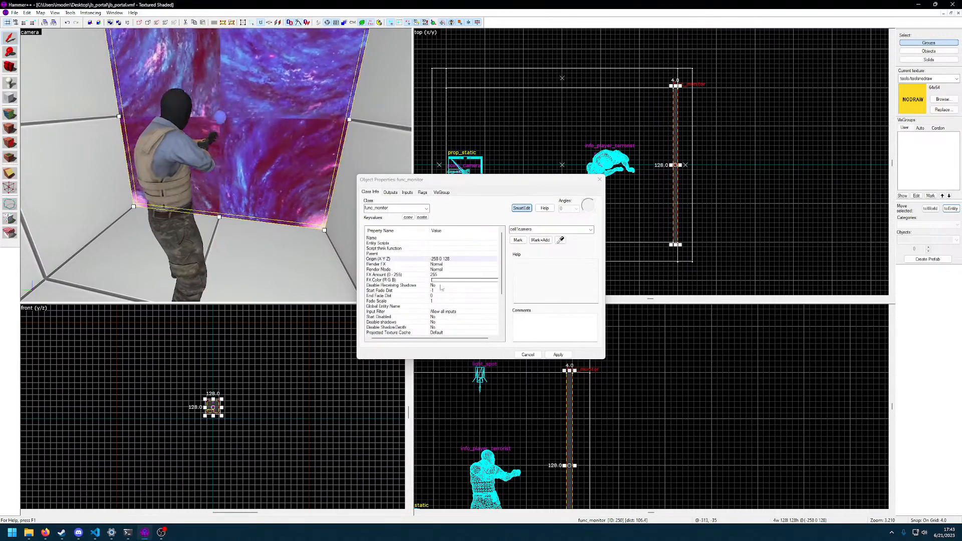
# Review the func_monitor's flags and its Solid BSP, NPC class exclusion, Solidity and Disable flashlight settings
pyautogui.scroll(-1, 440, 284)
pyautogui.scroll(-3, 440, 299)
pyautogui.click(423, 193)
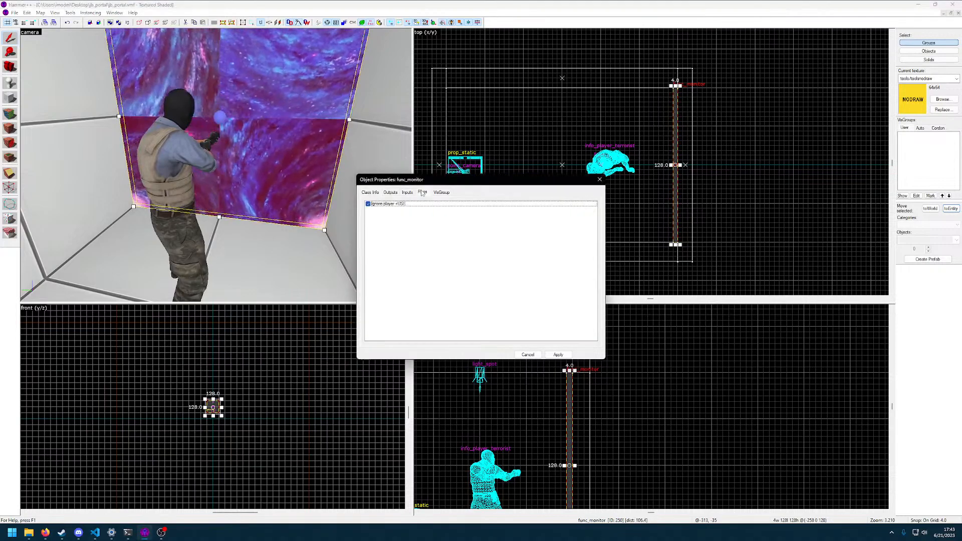
pyautogui.click(370, 193)
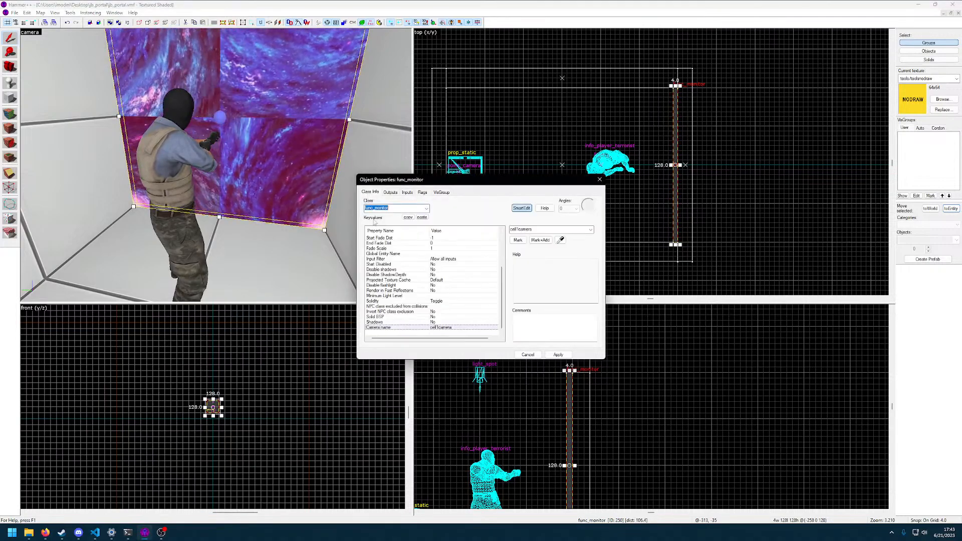
pyautogui.click(399, 318)
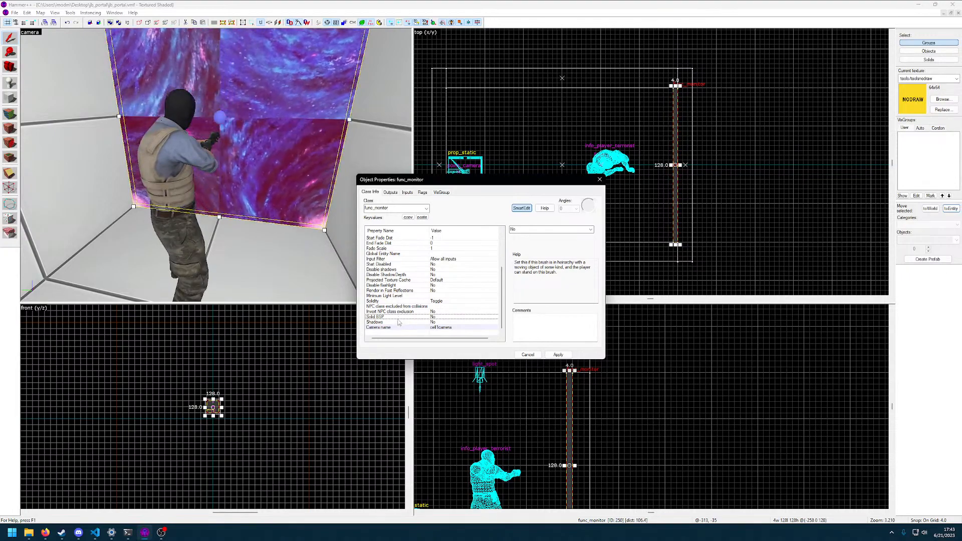
pyautogui.click(390, 312)
pyautogui.click(390, 307)
pyautogui.click(388, 302)
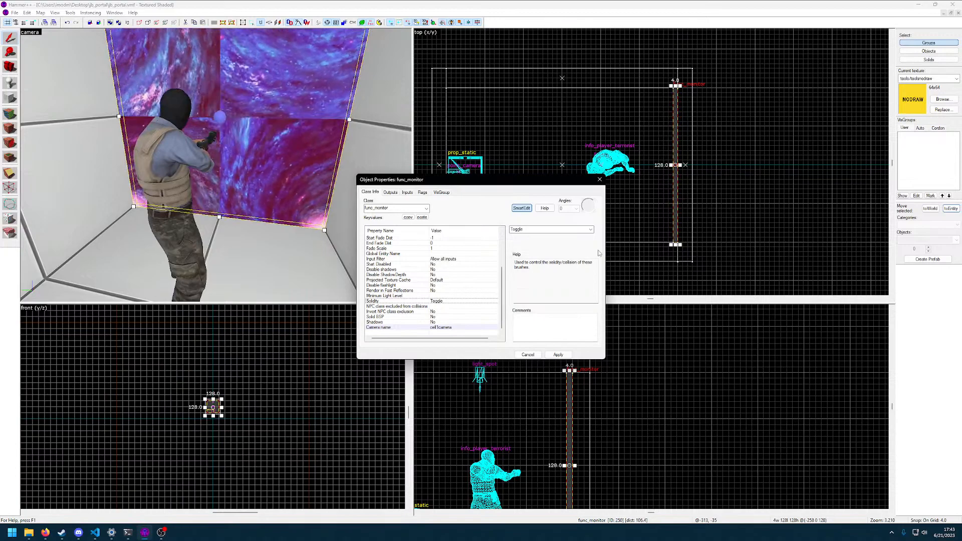
pyautogui.click(445, 285)
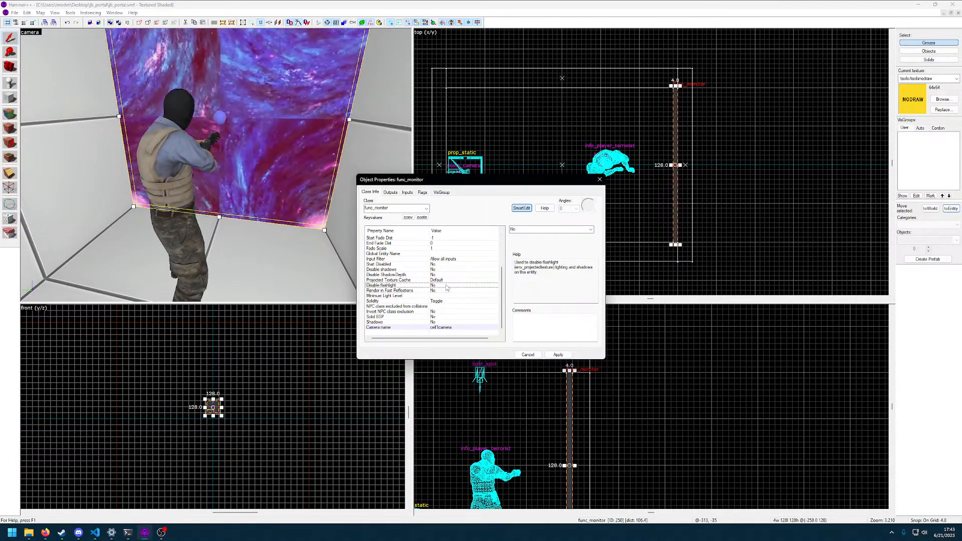
pyautogui.scroll(4, 446, 287)
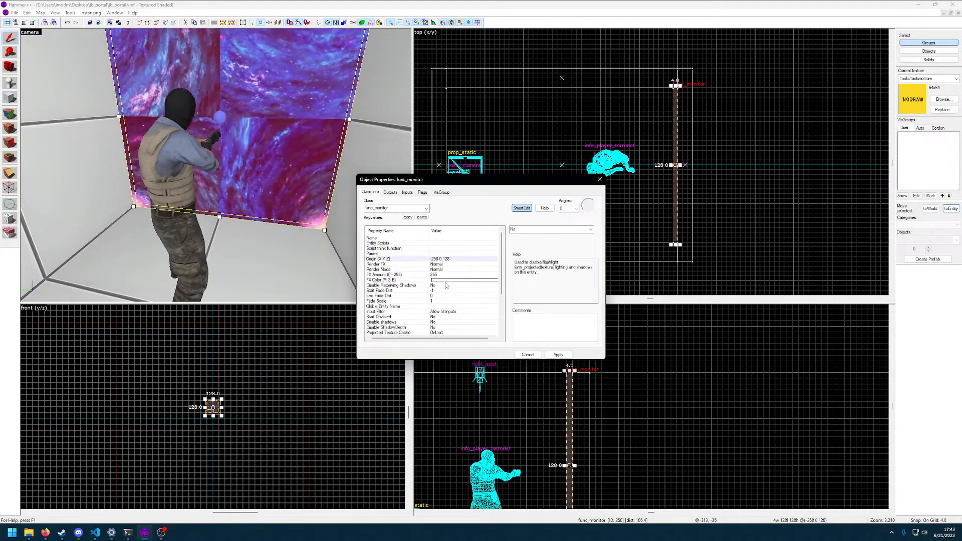
pyautogui.click(600, 180)
# Find the texture named black and try it on all six faces of the func_monitor
pyautogui.click(944, 99)
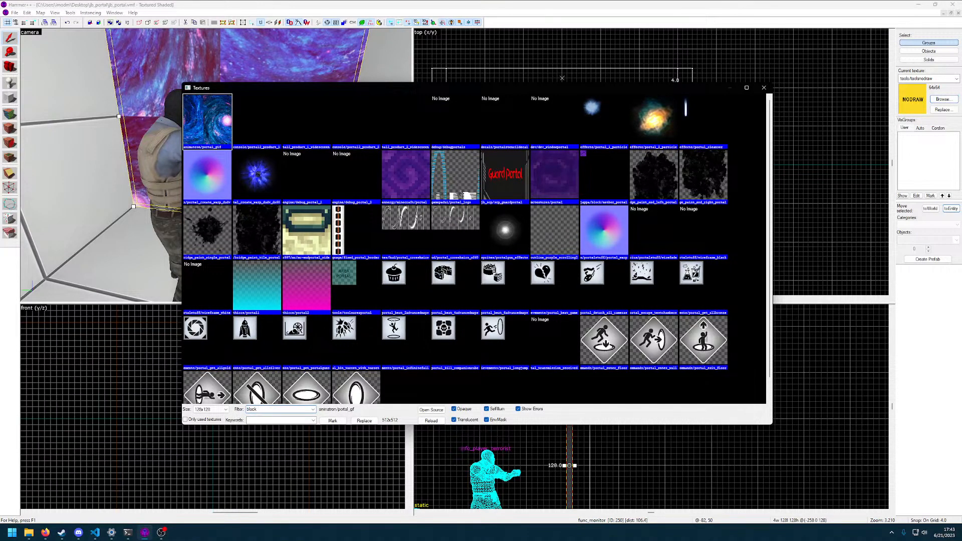
pyautogui.doubleClick(231, 137)
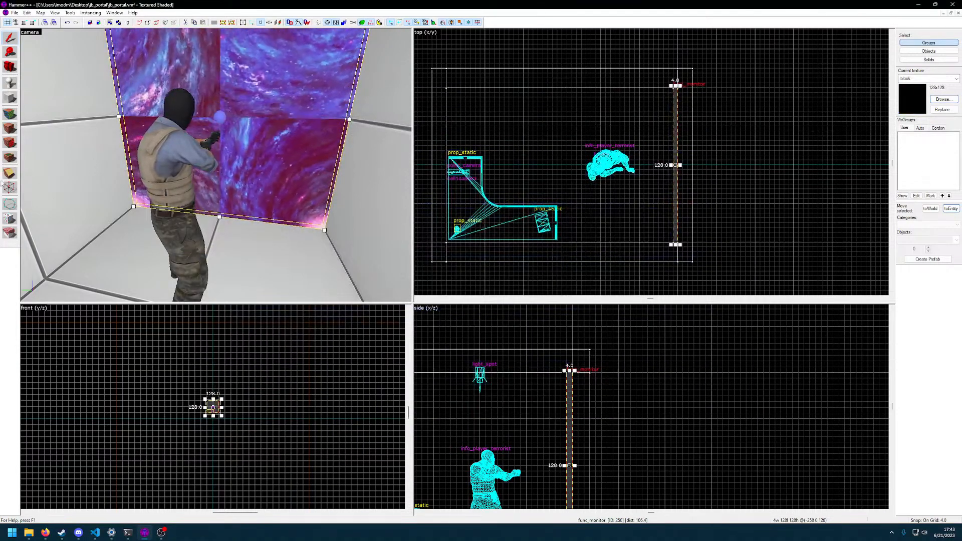
pyautogui.hotkey('shift', 'a')
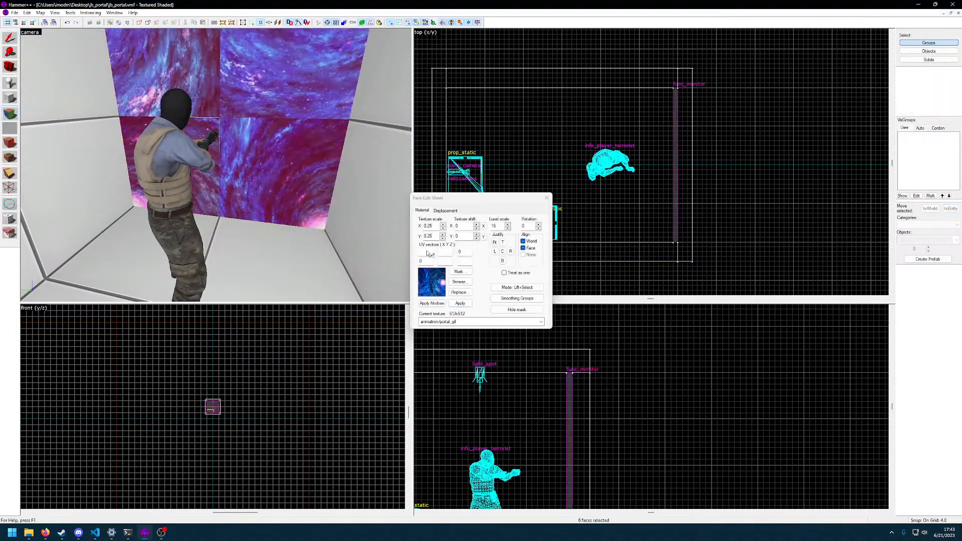
pyautogui.click(460, 282)
pyautogui.doubleClick(215, 122)
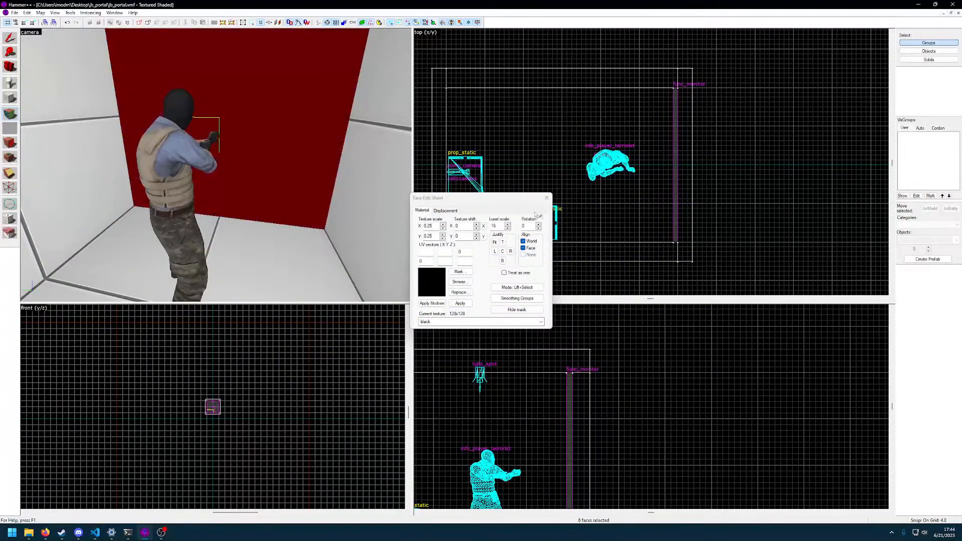
# Try the nodraw texture on all six faces of the func_monitor, and undo the texture changes
pyautogui.press('z')
pyautogui.press('d')
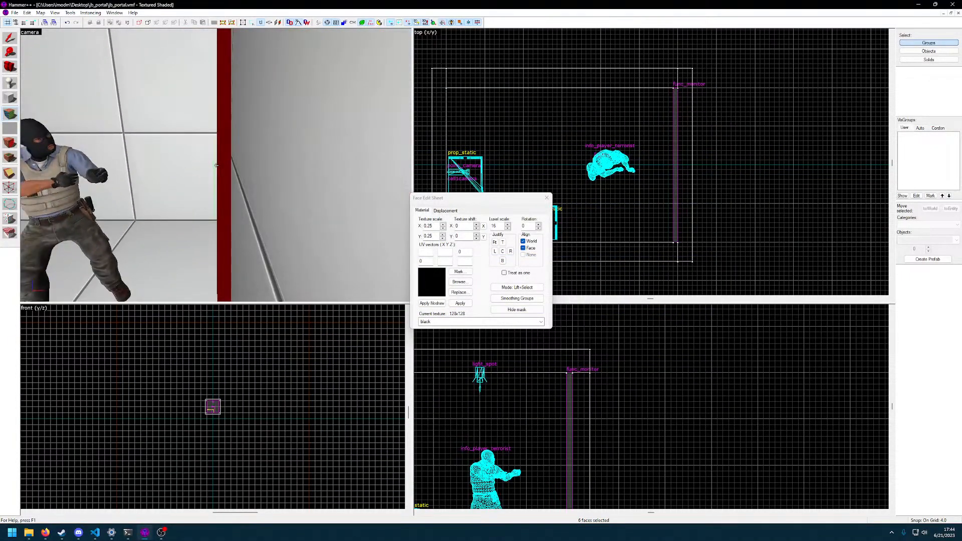
pyautogui.click(438, 305)
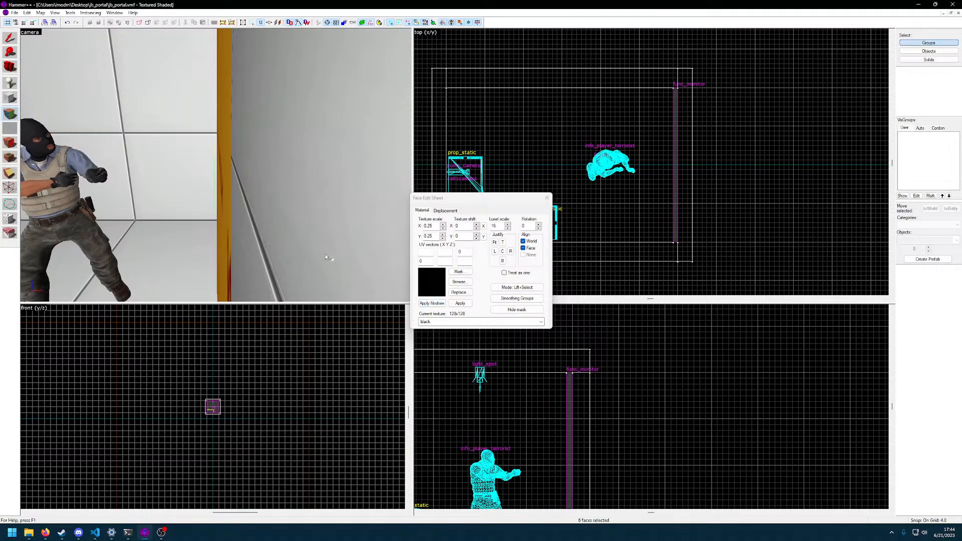
pyautogui.press('z')
pyautogui.press('a')
pyautogui.press('z')
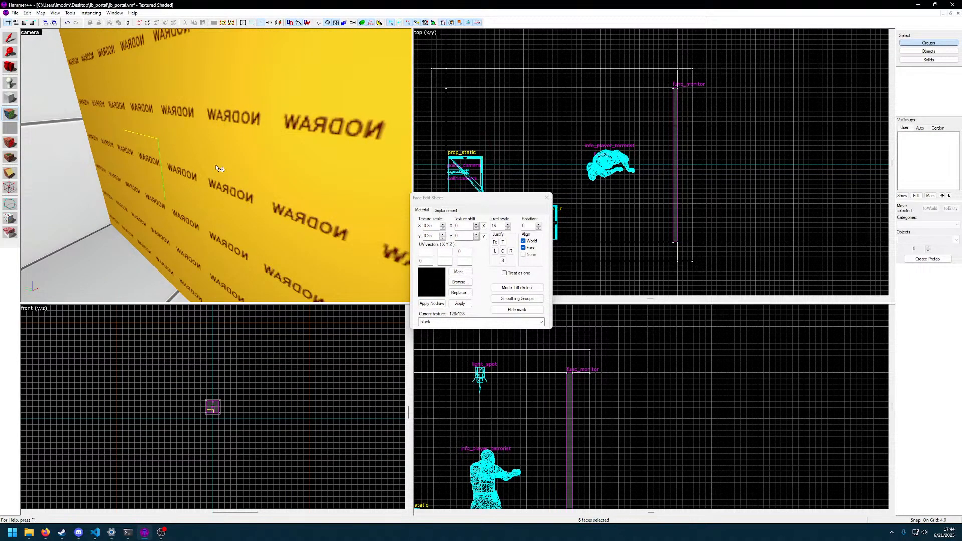
pyautogui.hotkey('ctrl', 'z')
# Apply nodraw to the portal-textured face on the outer side of the func_monitor
pyautogui.press('z')
pyautogui.press('d')
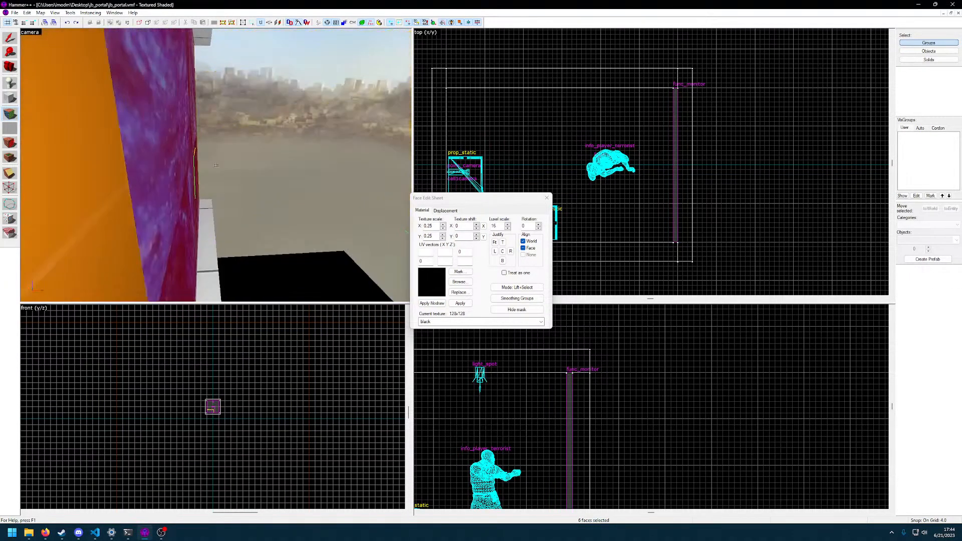
pyautogui.click(216, 165)
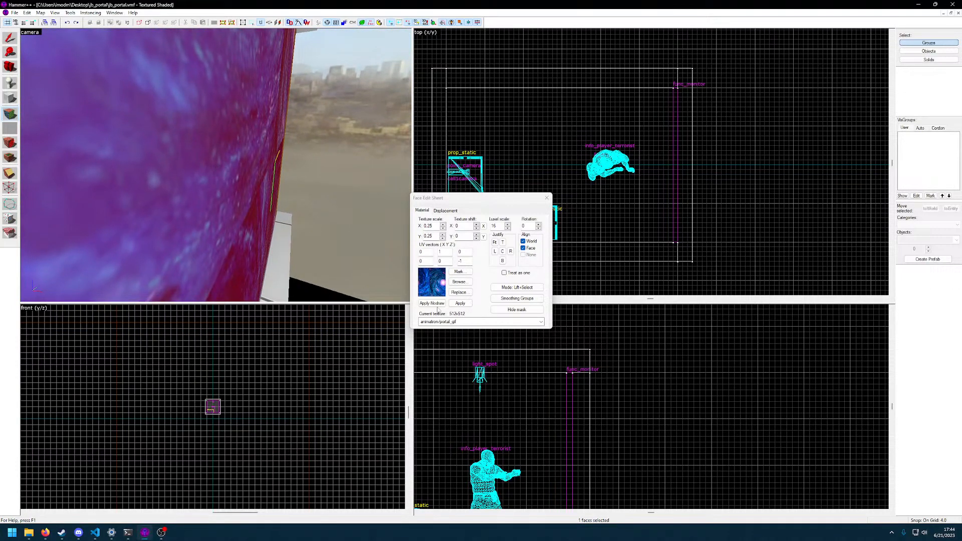
pyautogui.click(437, 304)
# Pick up nodraw from a finished face and paint it onto the func_monitor's remaining narrow edge faces
pyautogui.press('z')
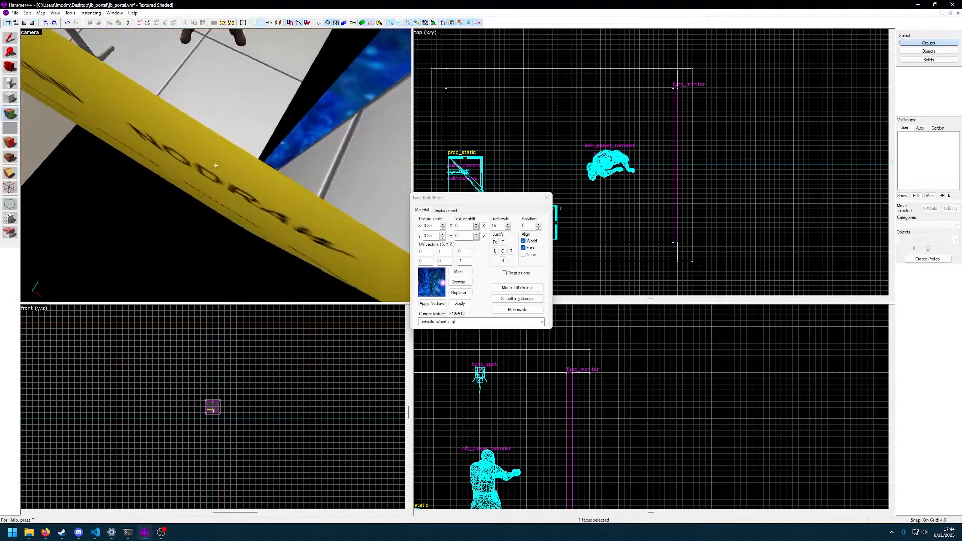
pyautogui.press('w')
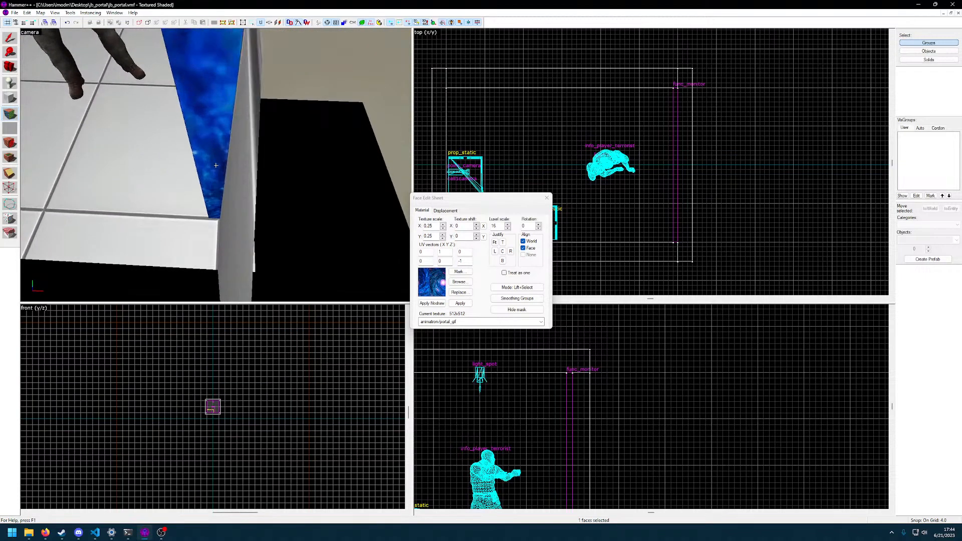
pyautogui.press('a')
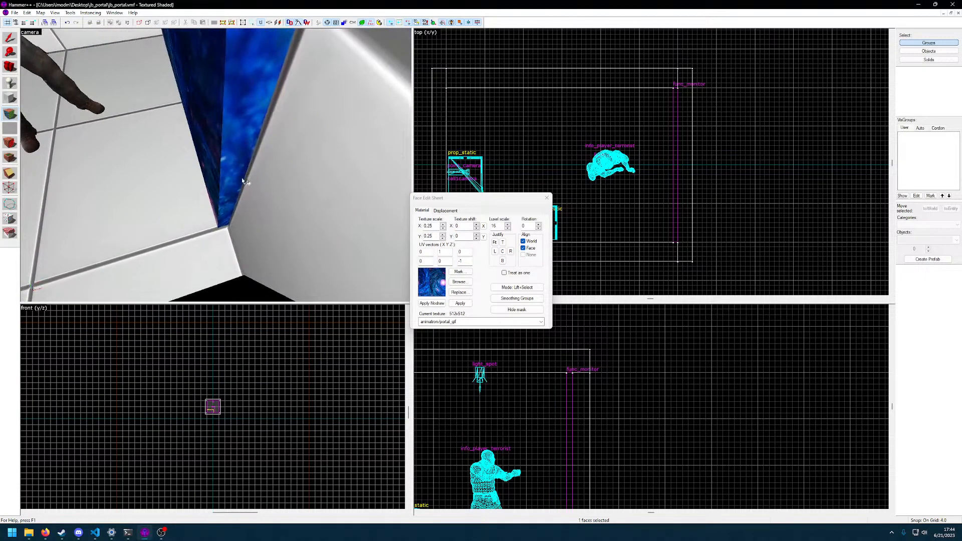
pyautogui.press('z')
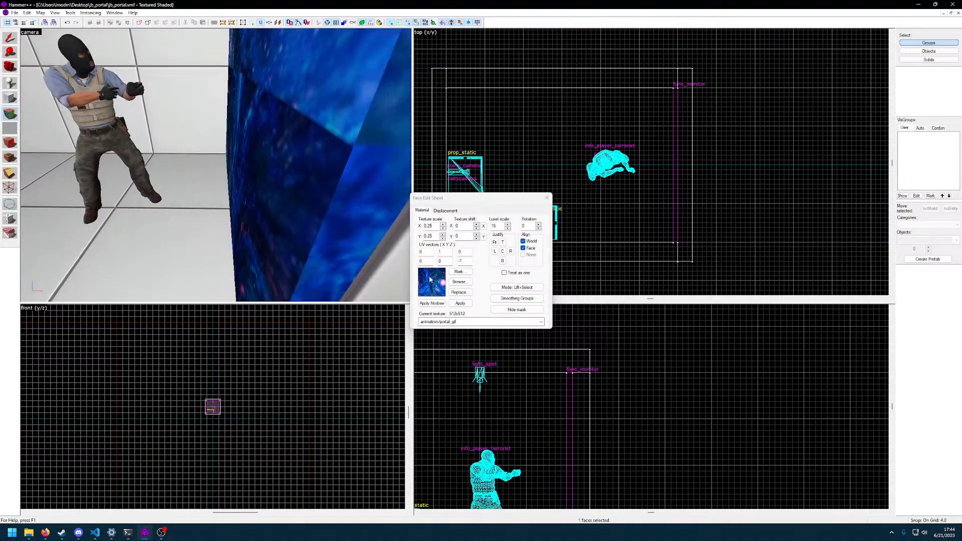
pyautogui.press('z')
pyautogui.click(216, 165)
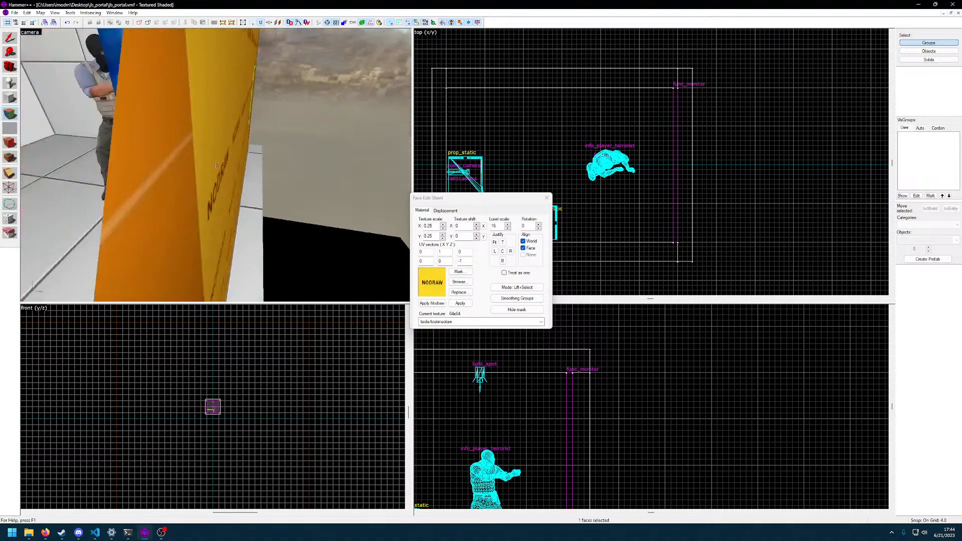
pyautogui.rightClick(216, 166)
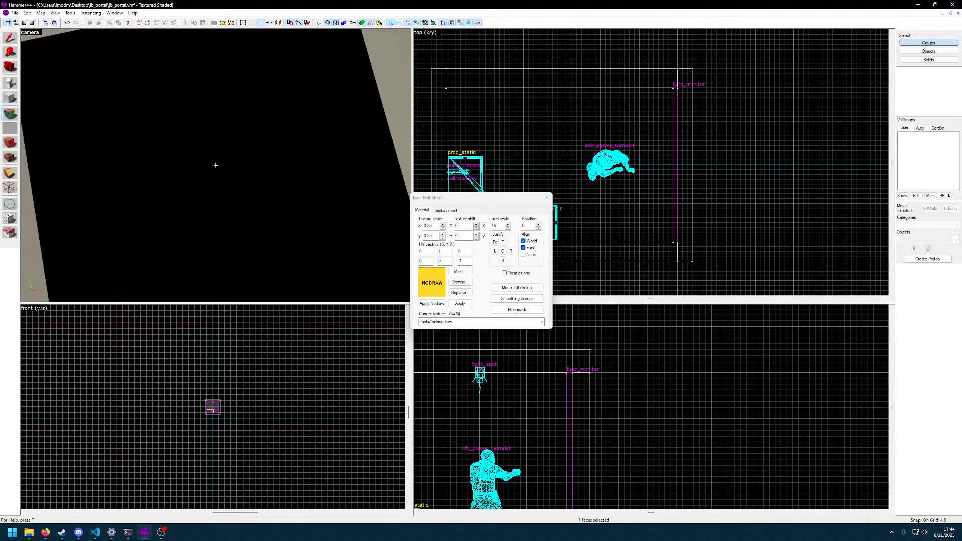
pyautogui.press('s')
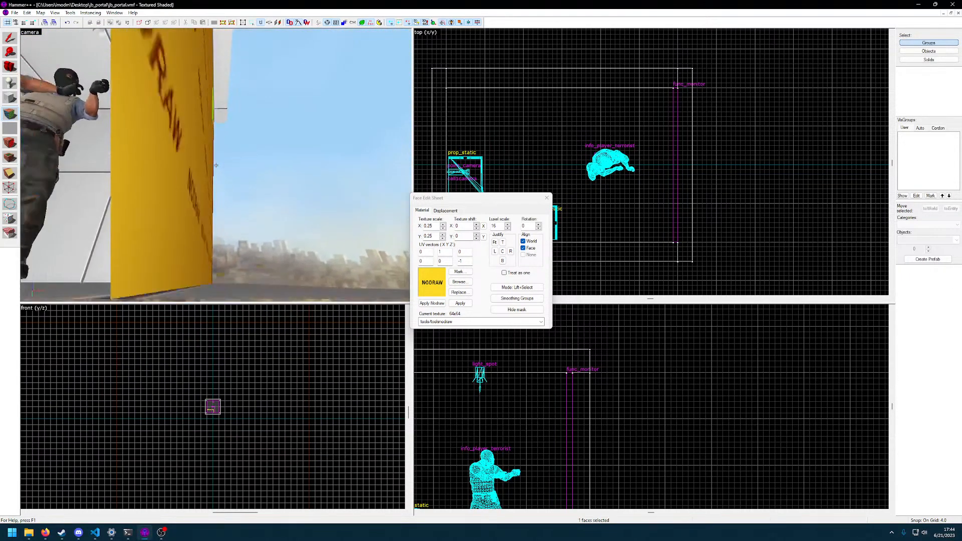
pyautogui.press('w')
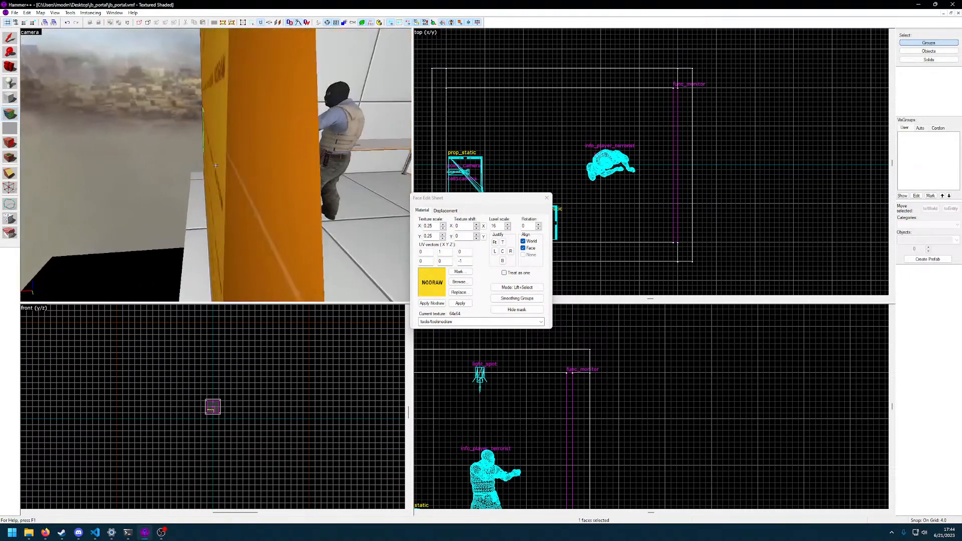
pyautogui.rightClick(216, 165)
pyautogui.press('w')
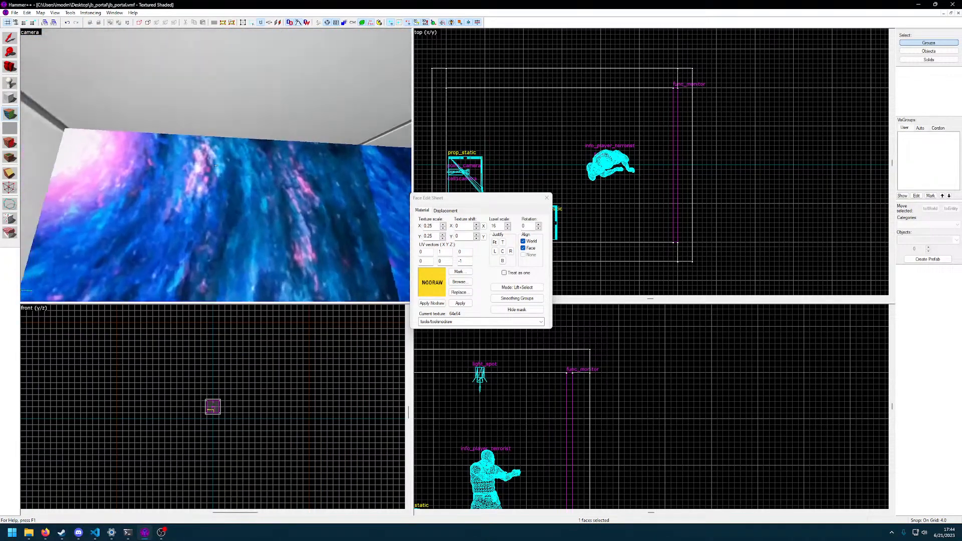
pyautogui.rightClick(216, 165)
# Apply the black texture to the func_monitor's face towards the cell interior and finish face editing
pyautogui.press('s')
pyautogui.press('w')
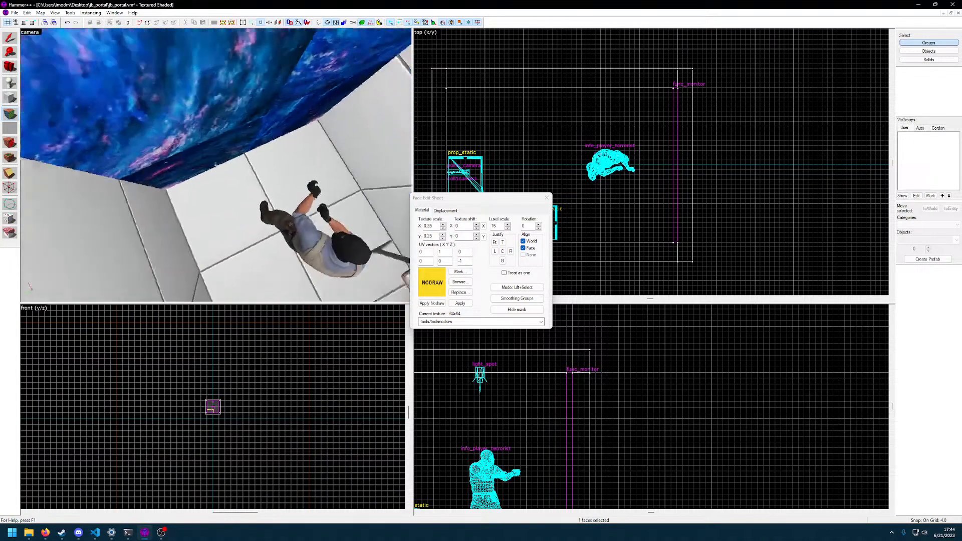
pyautogui.press('s')
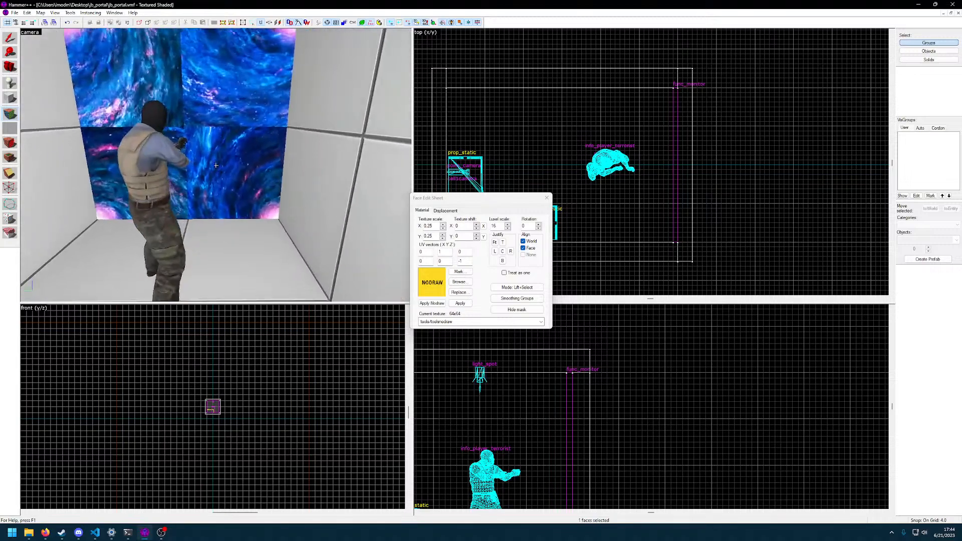
pyautogui.press('w')
pyautogui.press('w')
pyautogui.press('s')
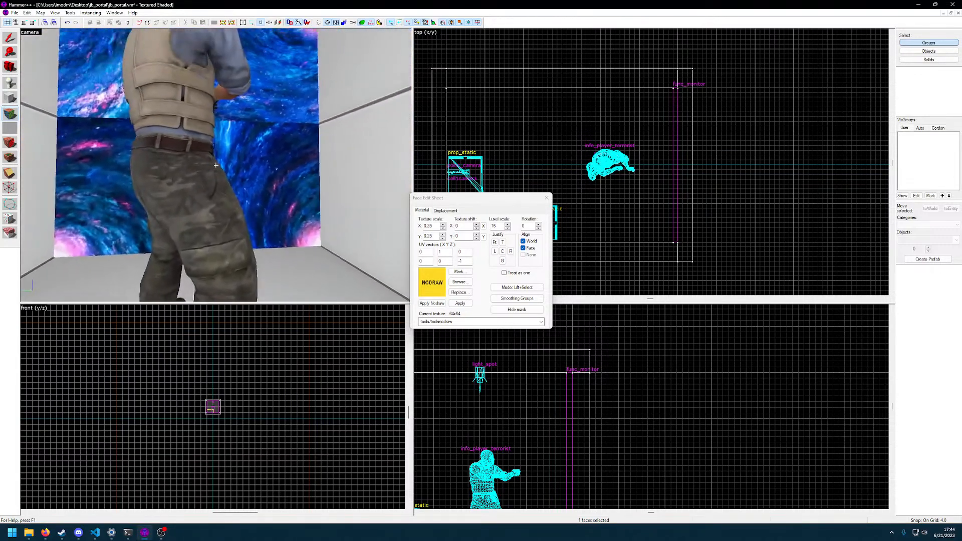
pyautogui.press('z')
pyautogui.click(459, 283)
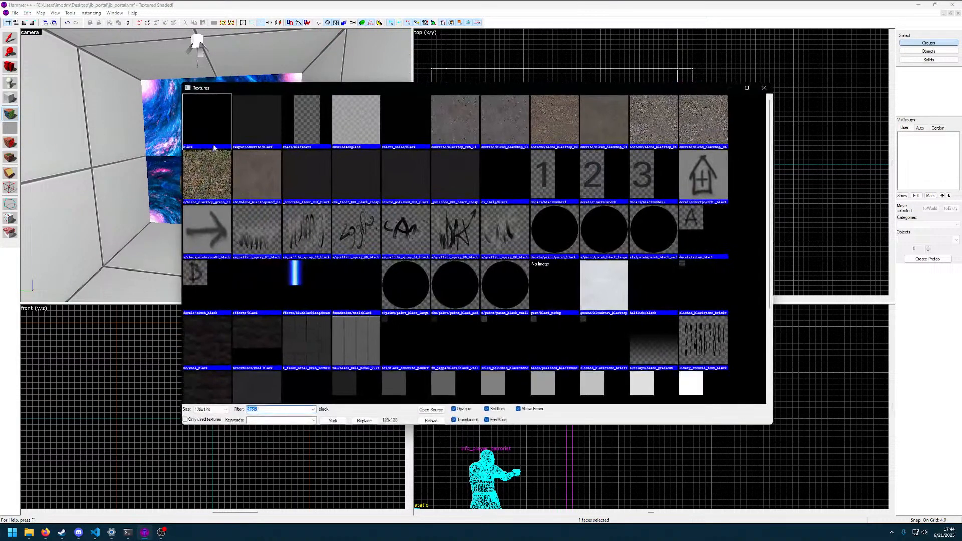
pyautogui.doubleClick(219, 135)
pyautogui.click(547, 198)
# Compile the jb_portal map and launch it in Counter-Strike: Global Offensive
pyautogui.press('F9')
pyautogui.press('Return')
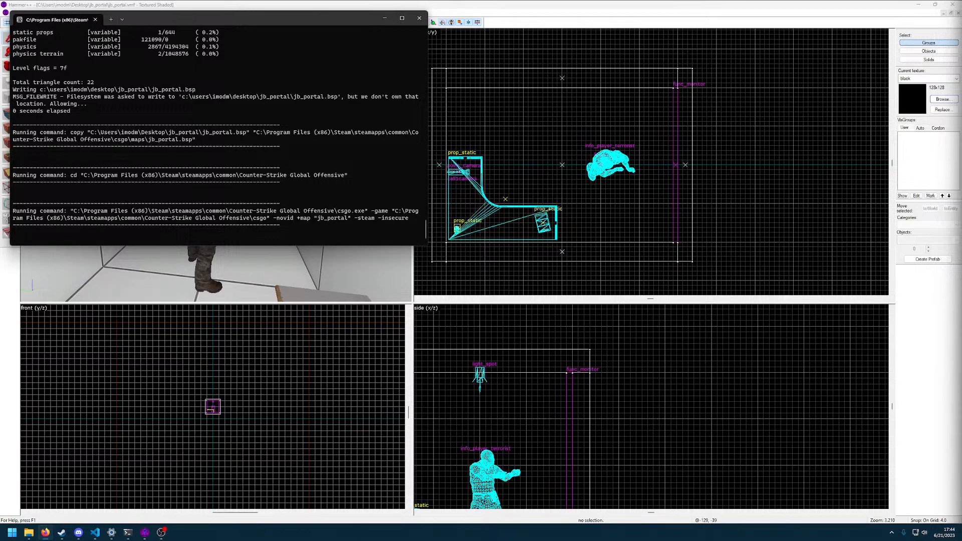
pyautogui.click(111, 533)
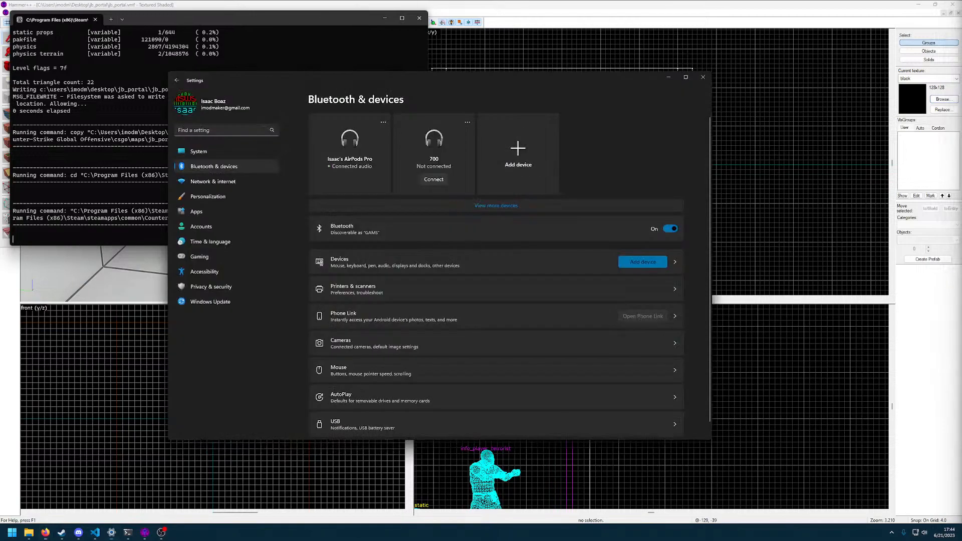
pyautogui.click(709, 79)
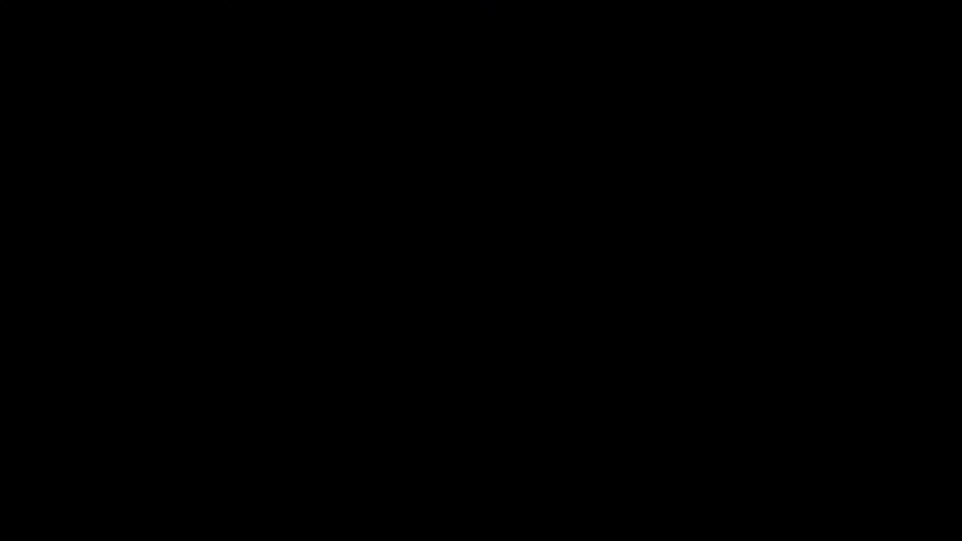
pyautogui.hotkey('alt', 'Tab')
pyautogui.hotkey('alt', 'Tab')
pyautogui.hotkey('alt', 'Tab')
pyautogui.hotkey('alt', 'Tab')
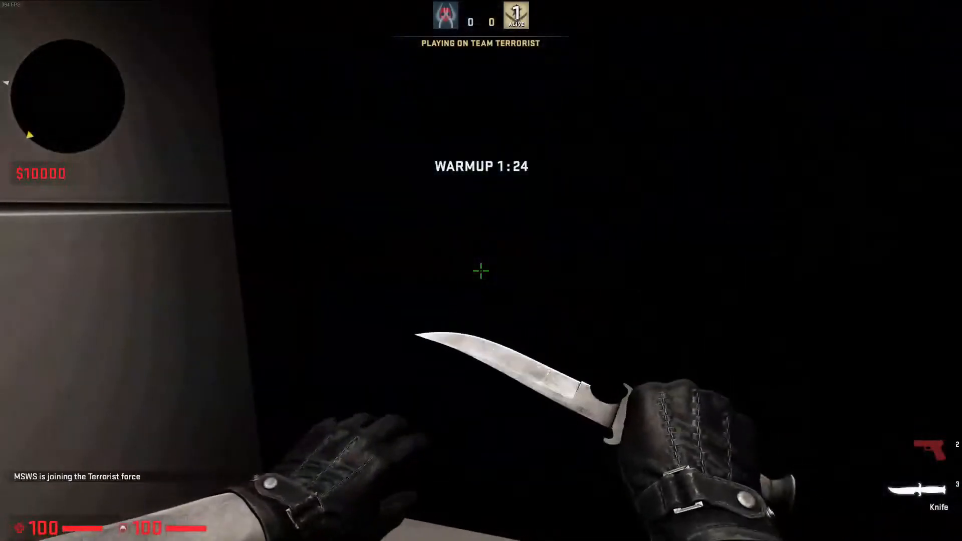
# Inspect the black func_monitor wall in the cell in game, and quit the game through the developer console
pyautogui.click(482, 270)
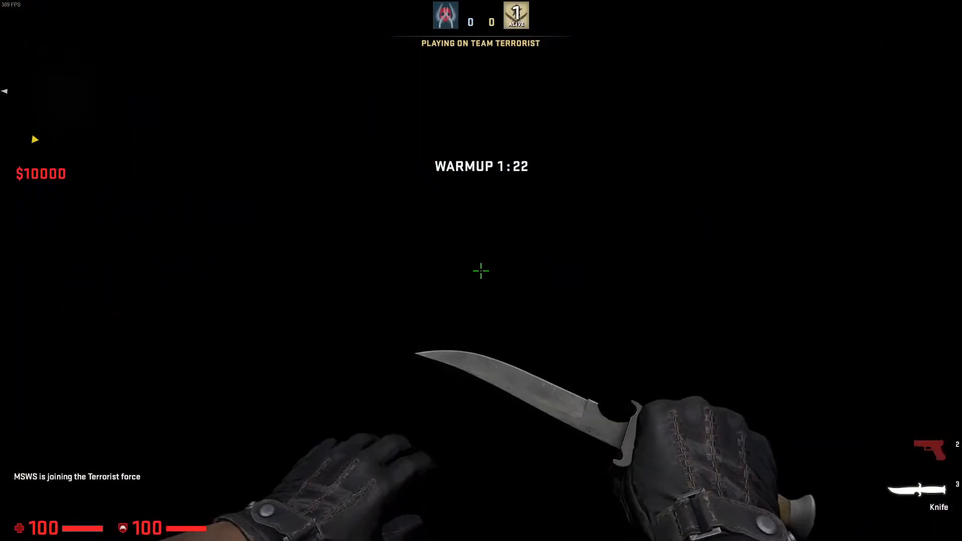
pyautogui.click(482, 270)
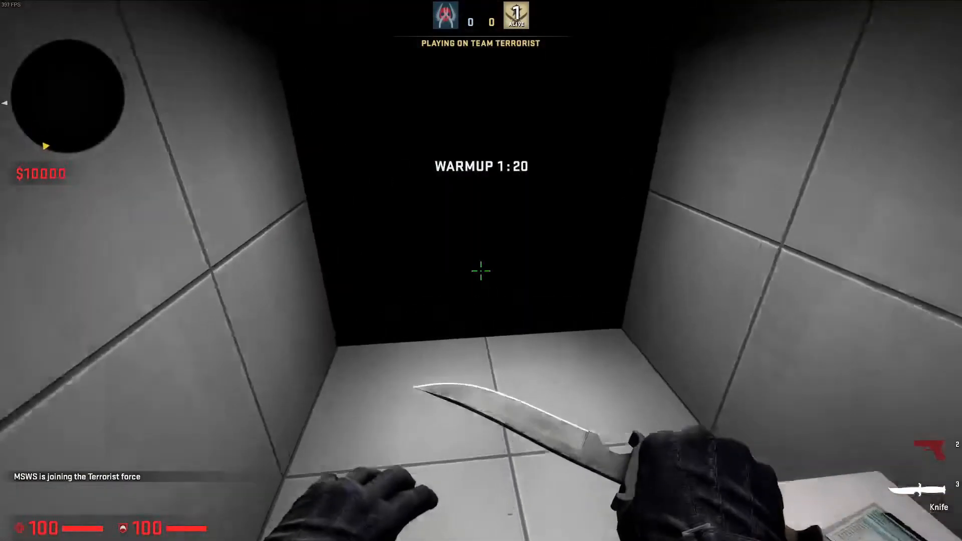
pyautogui.click(481, 271)
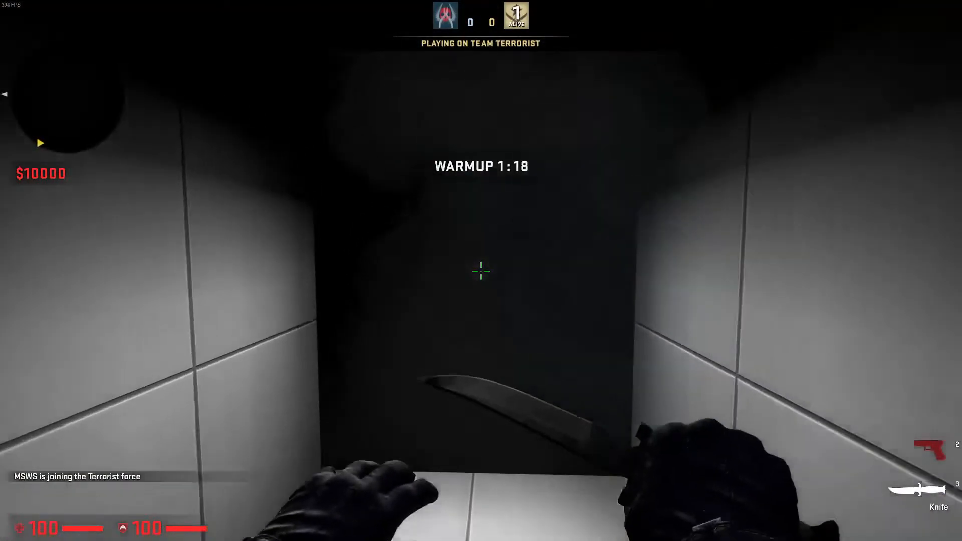
pyautogui.click(482, 271)
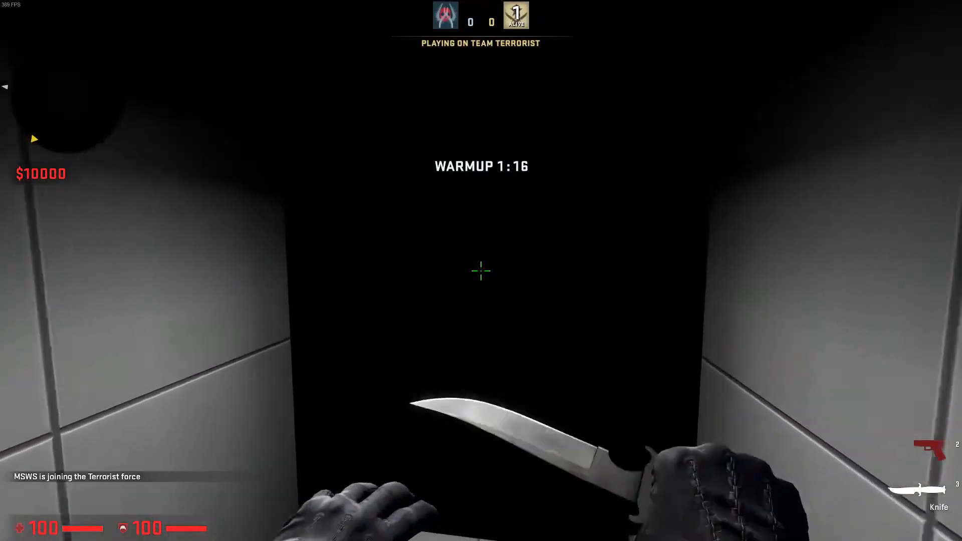
pyautogui.click(481, 271)
pyautogui.press('`')
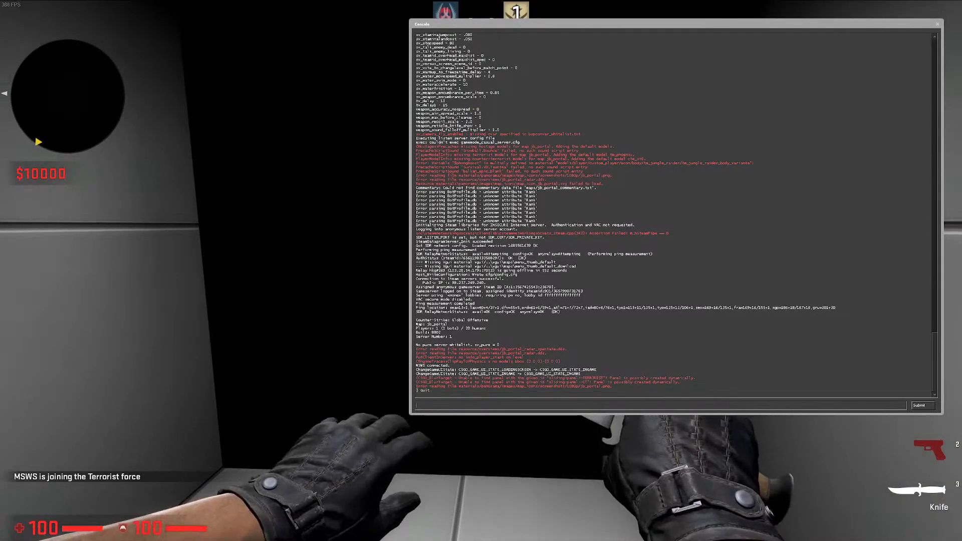
pyautogui.press('Return')
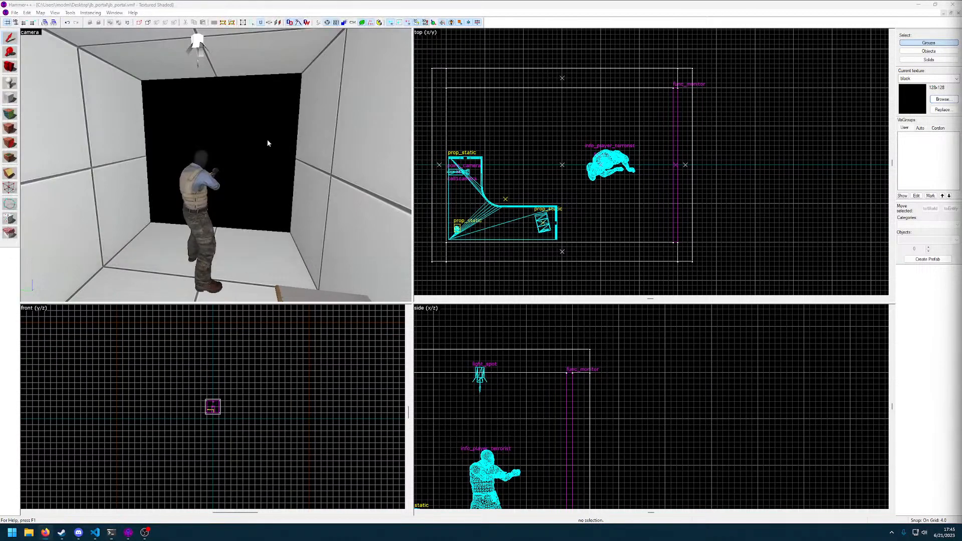
# Open the func_monitor's object properties and review its outputs, inputs and flags
pyautogui.click(267, 142)
pyautogui.press('z')
pyautogui.press('w')
pyautogui.click(216, 166)
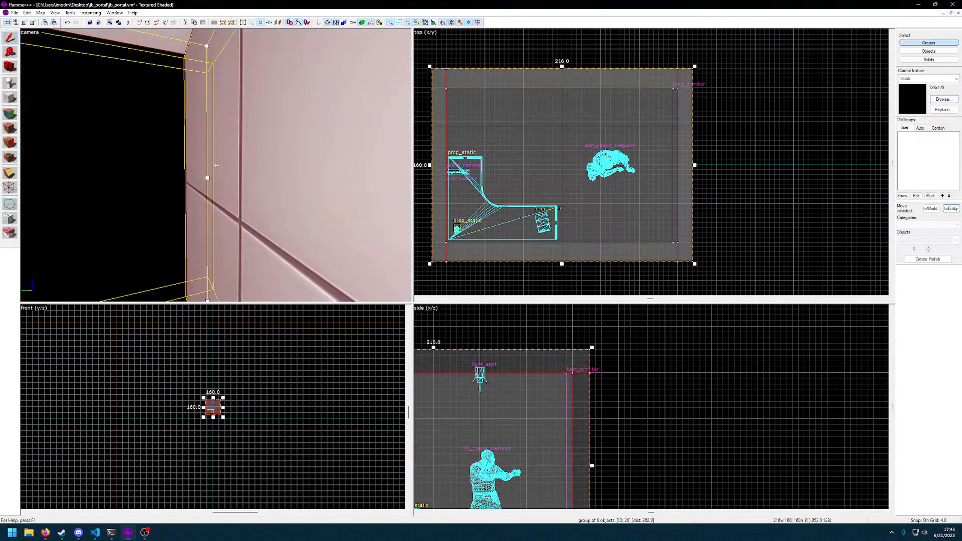
pyautogui.doubleClick(216, 166)
pyautogui.press('z')
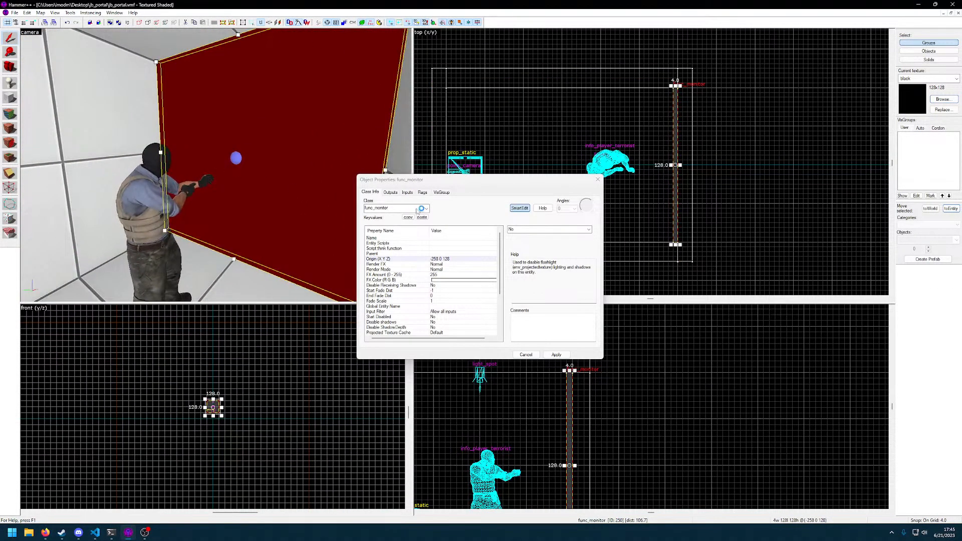
pyautogui.click(390, 192)
pyautogui.click(407, 192)
pyautogui.click(423, 192)
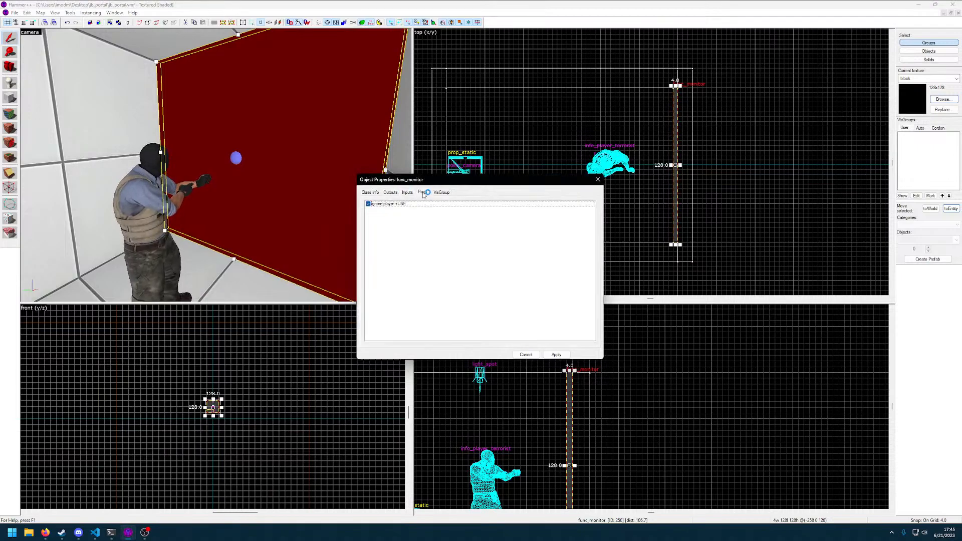
pyautogui.click(371, 192)
# Review the func_monitor's keyvalues, including Render in Fast Reflections, Minimum Light Level and Start Disabled, and close its properties
pyautogui.scroll(-5, 437, 255)
pyautogui.click(438, 321)
pyautogui.click(438, 317)
pyautogui.click(441, 311)
pyautogui.click(444, 302)
pyautogui.click(450, 296)
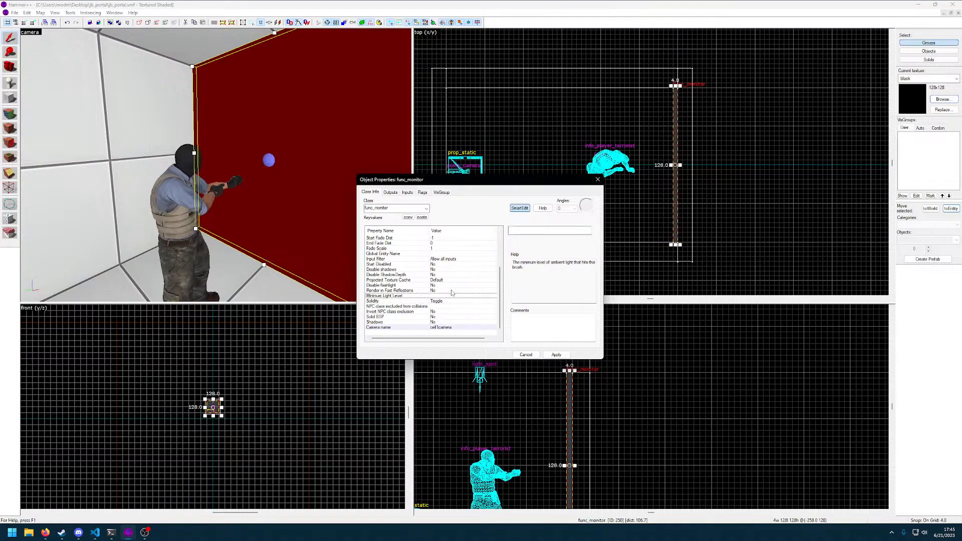
pyautogui.click(451, 290)
pyautogui.click(448, 285)
pyautogui.click(446, 291)
pyautogui.scroll(1, 445, 291)
pyautogui.scroll(-1, 445, 294)
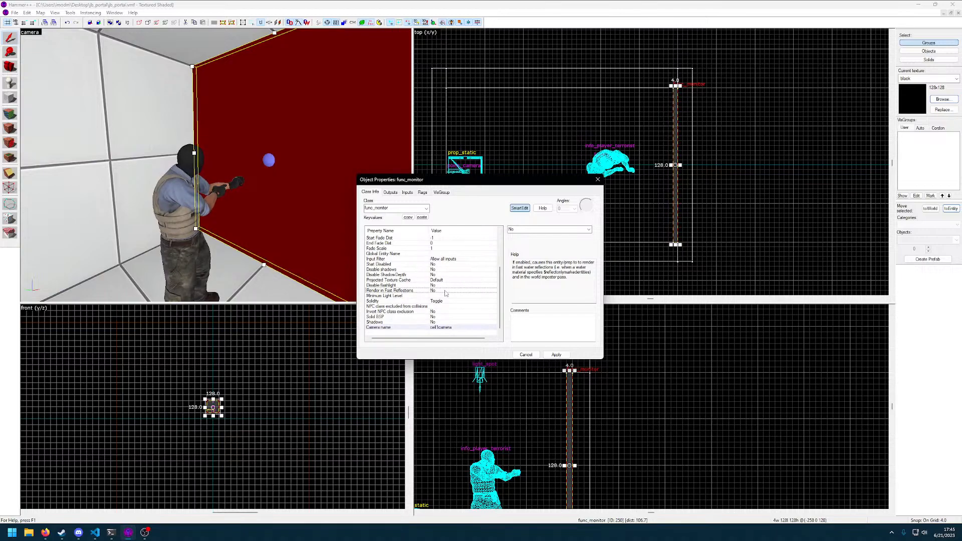
pyautogui.scroll(1, 445, 293)
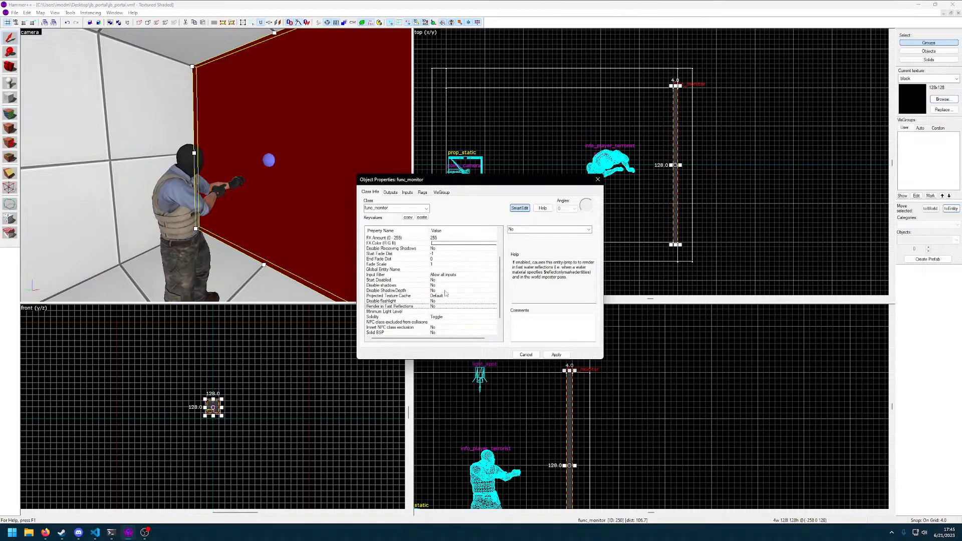
pyautogui.click(435, 281)
pyautogui.scroll(3, 482, 251)
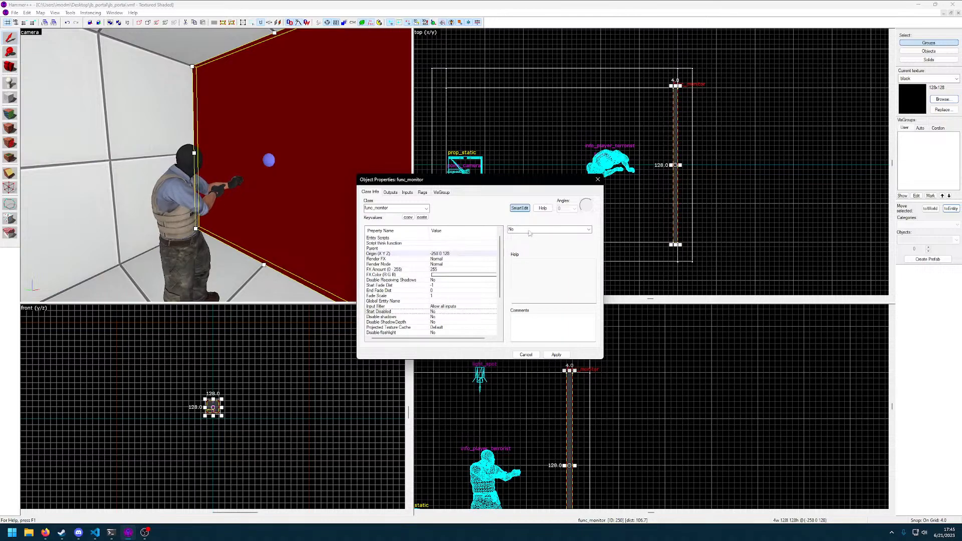
pyautogui.click(598, 179)
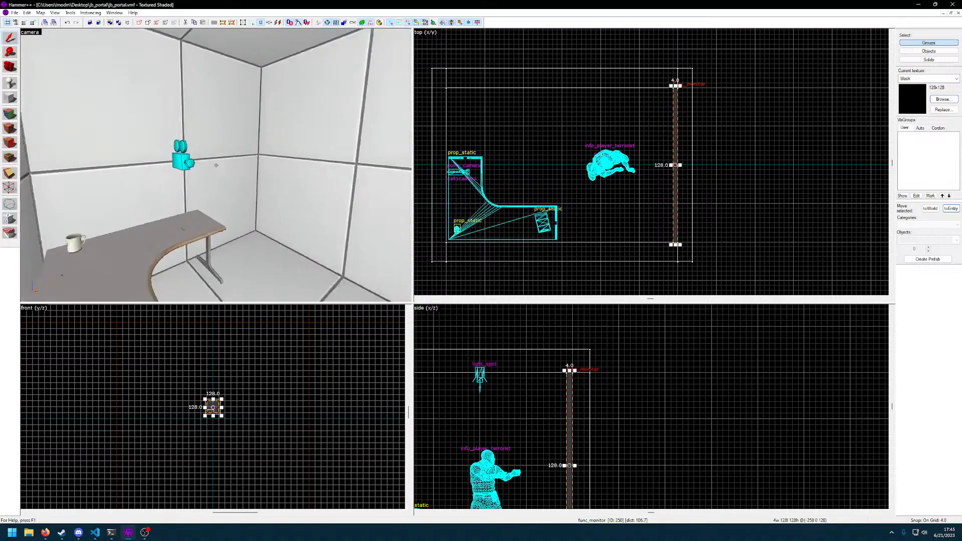
# Open the properties of the point_camera cell1camera and review its keyvalues from name and FOV through the fog settings
pyautogui.doubleClick(216, 165)
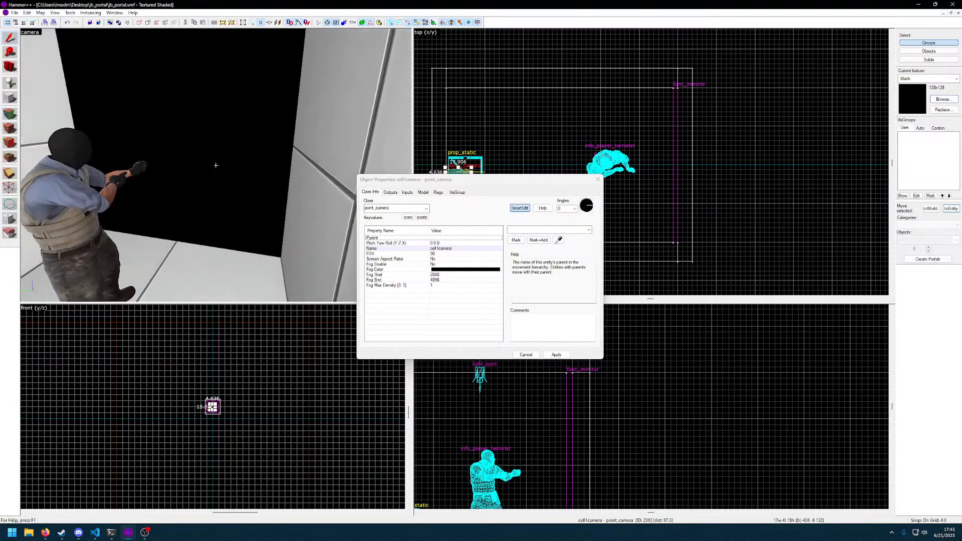
pyautogui.press('z')
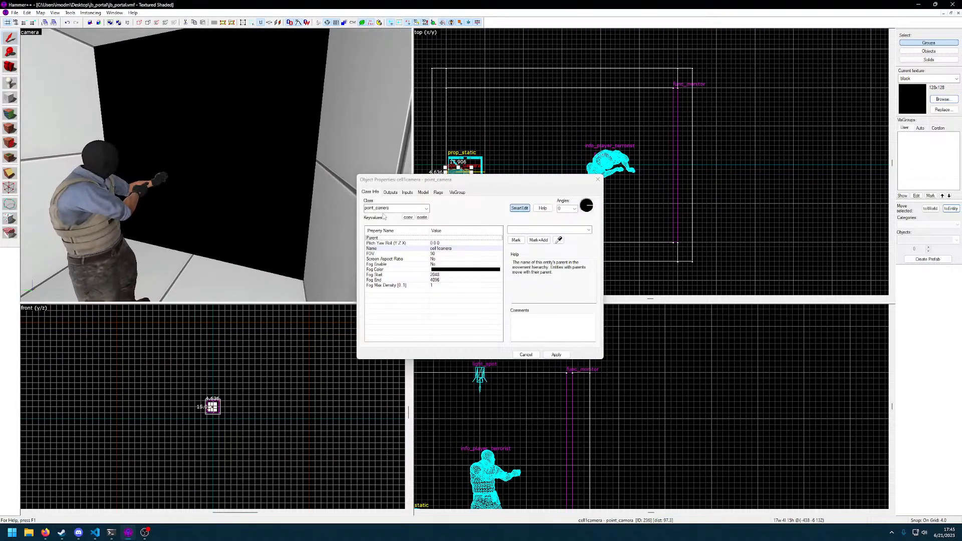
pyautogui.click(436, 249)
pyautogui.click(436, 254)
pyautogui.click(436, 260)
pyautogui.click(436, 264)
pyautogui.click(438, 270)
pyautogui.click(440, 275)
pyautogui.click(441, 281)
# Check cell1camera's outputs, inputs, model settings and visgroup membership, and close its properties
pyautogui.click(439, 193)
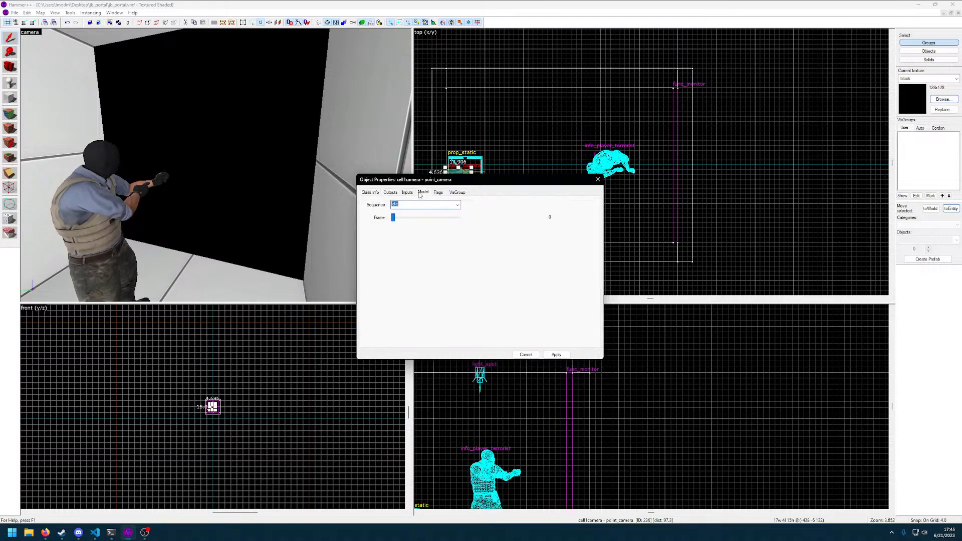
pyautogui.click(390, 192)
pyautogui.click(407, 193)
pyautogui.click(424, 192)
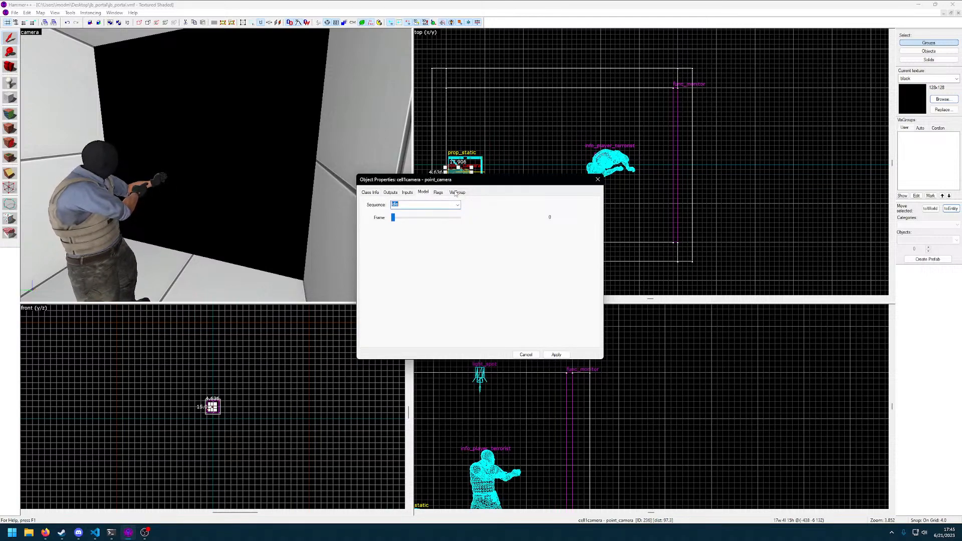
pyautogui.click(458, 192)
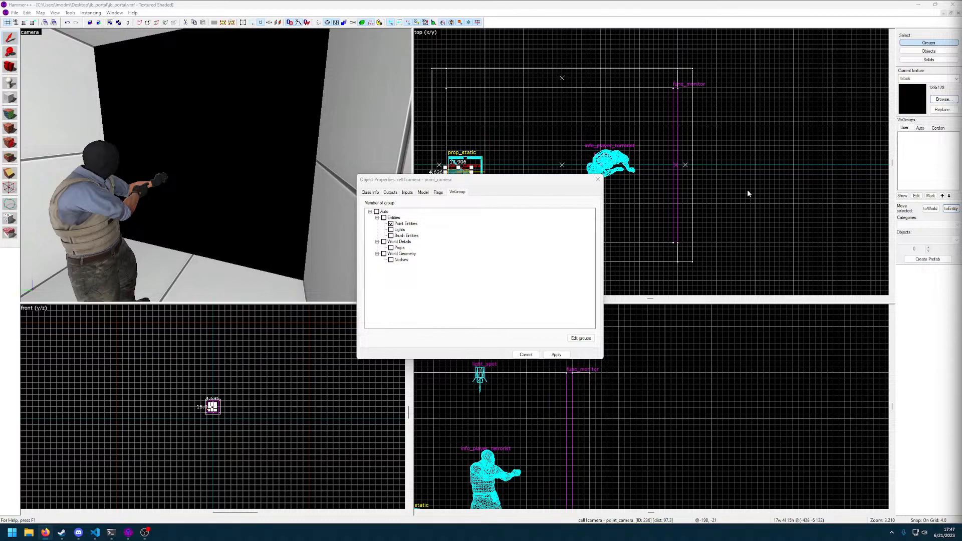
pyautogui.click(510, 181)
pyautogui.click(598, 181)
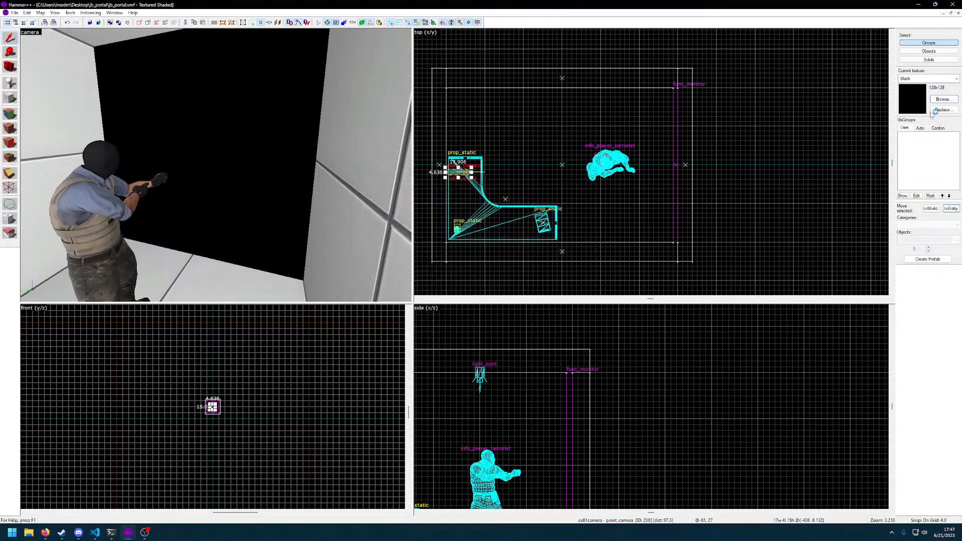
# Filter the textures for tvmon and make dev/dev_tvmonitor1a the current texture
pyautogui.click(943, 99)
pyautogui.write('bl')
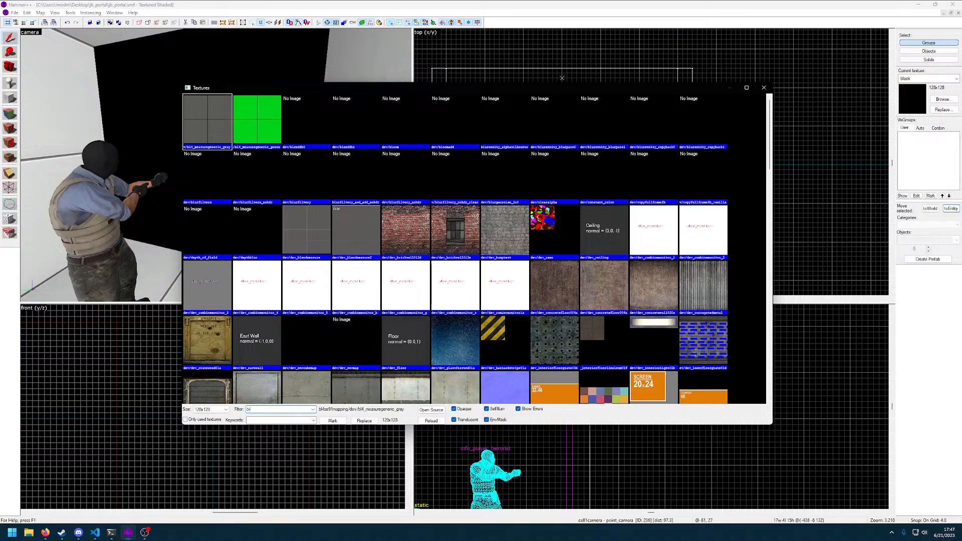
pyautogui.write('mon')
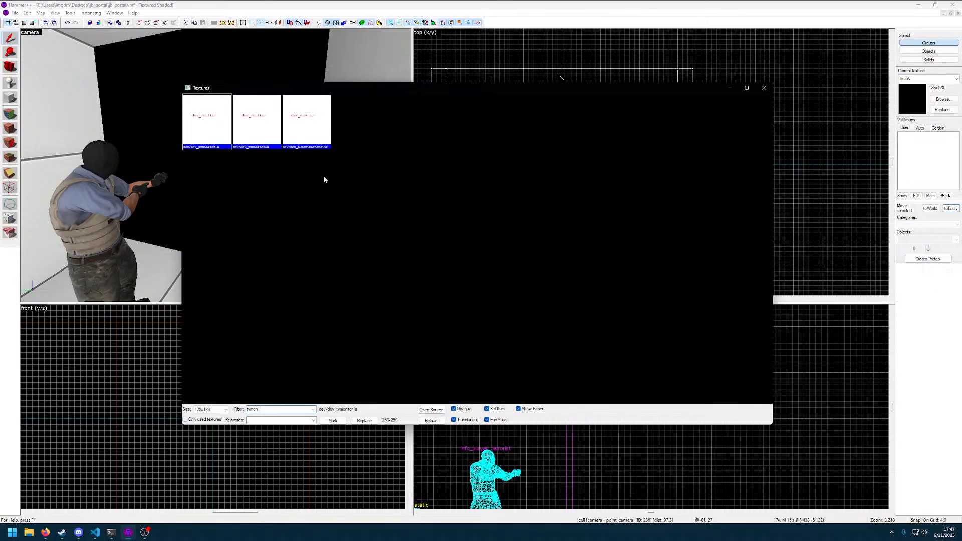
pyautogui.doubleClick(211, 126)
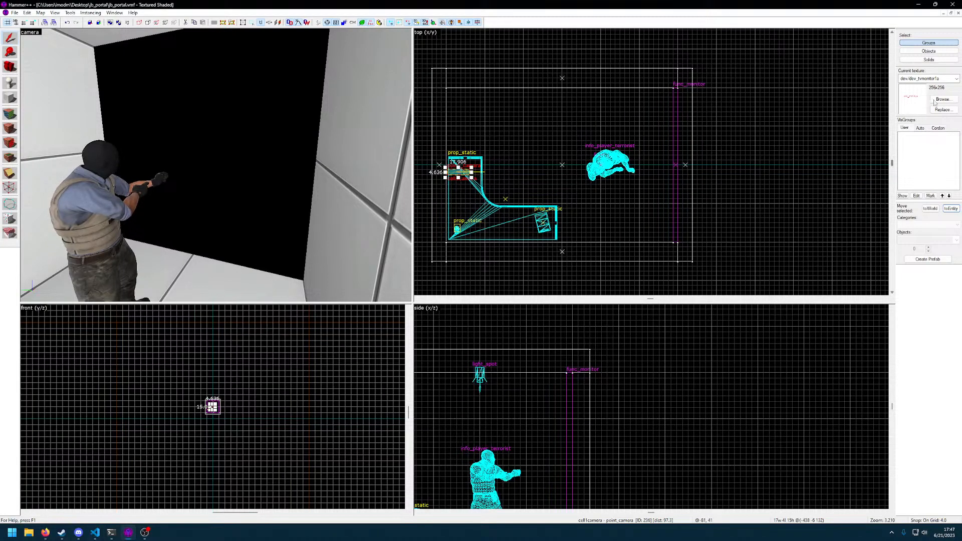
# Apply dev/dev_tvmonitor1a to the func_monitor's black face towards the cell interior and finish face editing
pyautogui.click(10, 114)
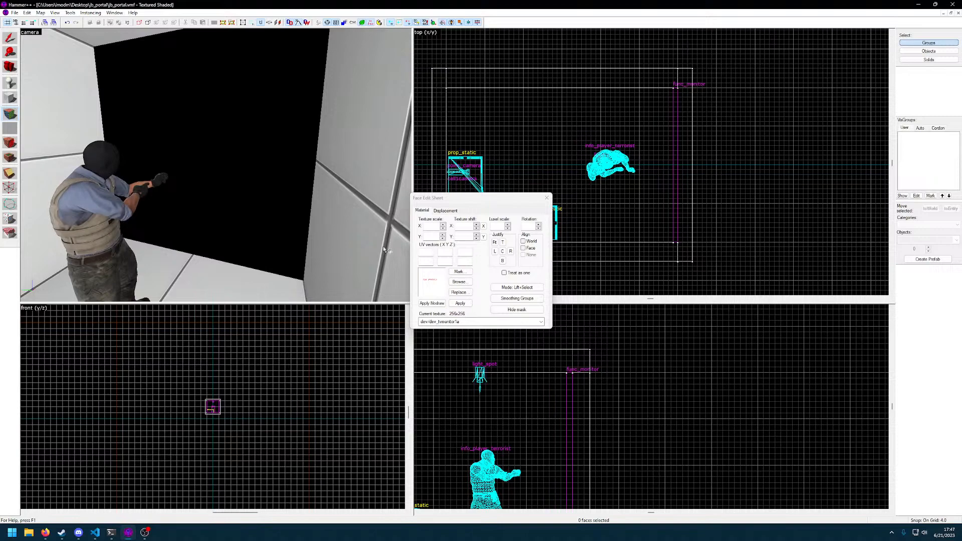
pyautogui.click(460, 303)
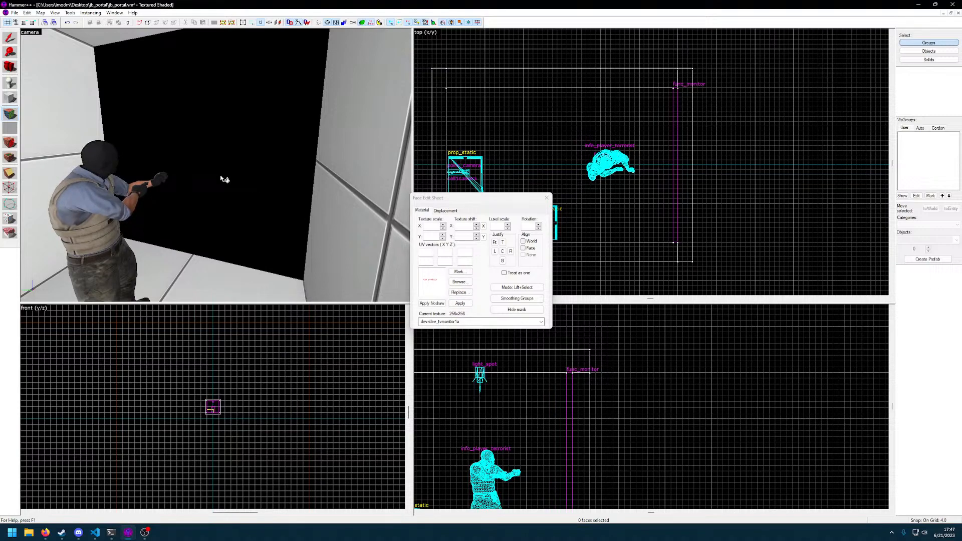
pyautogui.press('z')
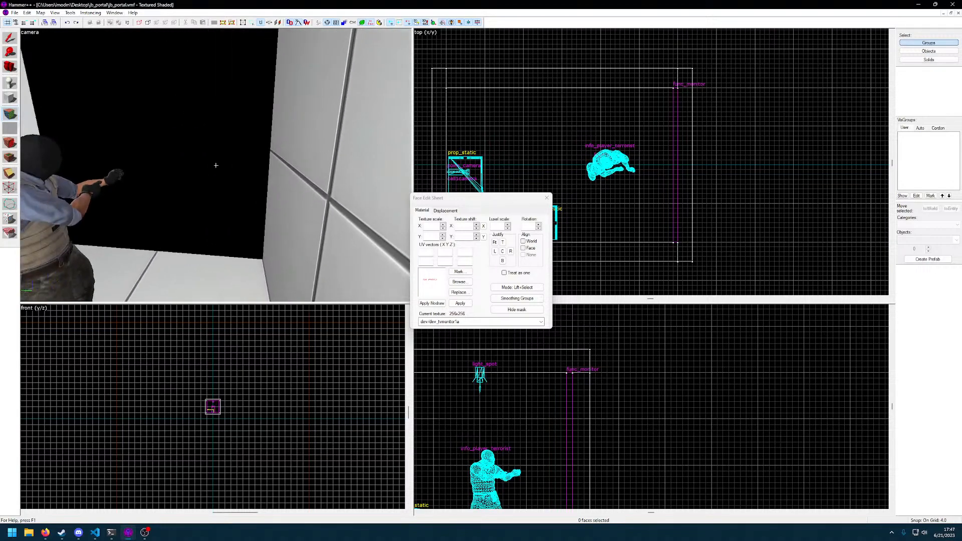
pyautogui.press('z')
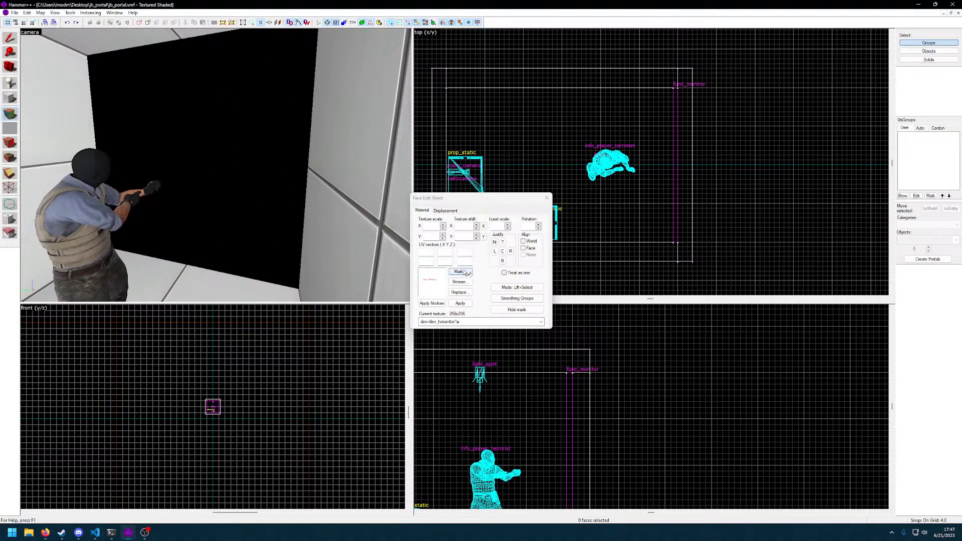
pyautogui.click(547, 198)
# Recompile the jb_portal map with the retextured func_monitor and launch it in Counter-Strike: Global Offensive
pyautogui.press('z')
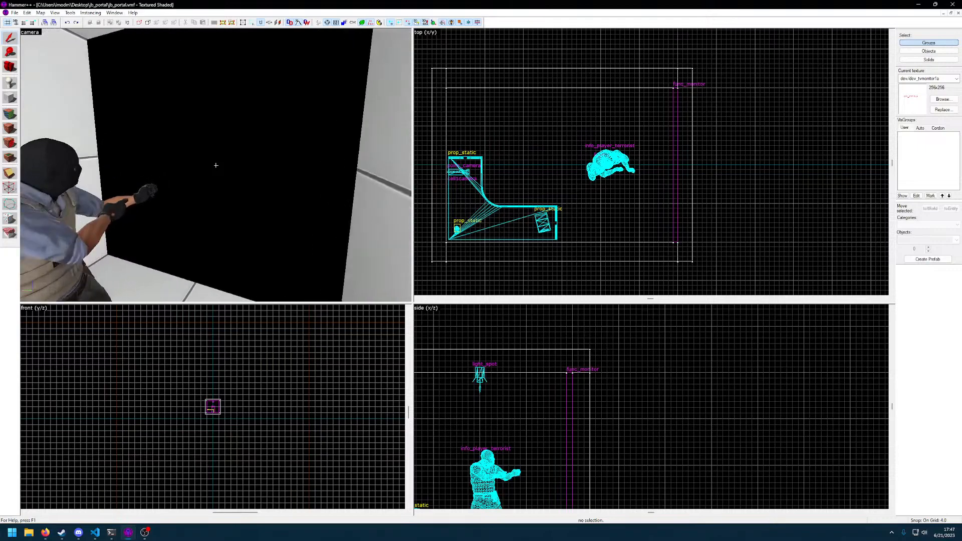
pyautogui.press('s')
pyautogui.press('w')
pyautogui.press('z')
pyautogui.press('F9')
pyautogui.press('Return')
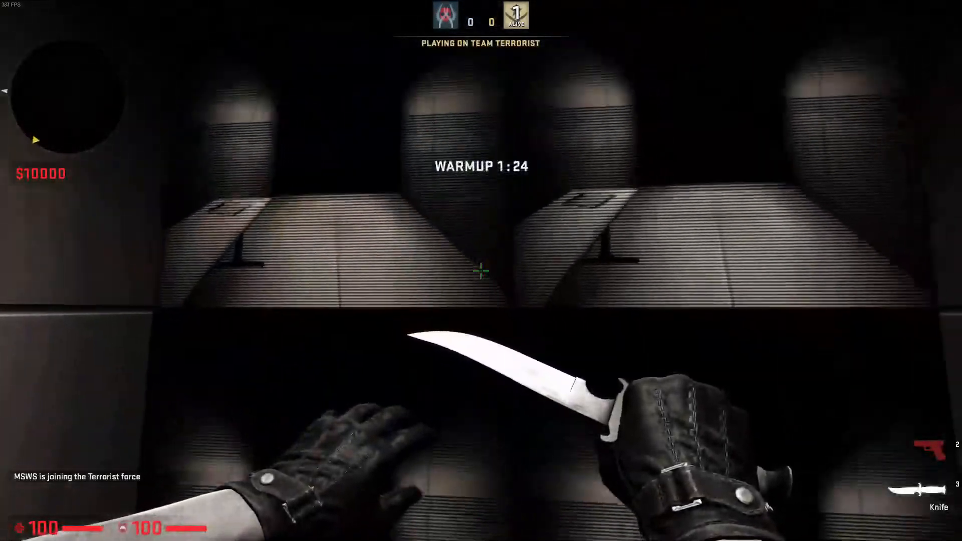
# Examine the func_monitor's camera picture in game from a distance and up close
pyautogui.press('s')
pyautogui.click(482, 270)
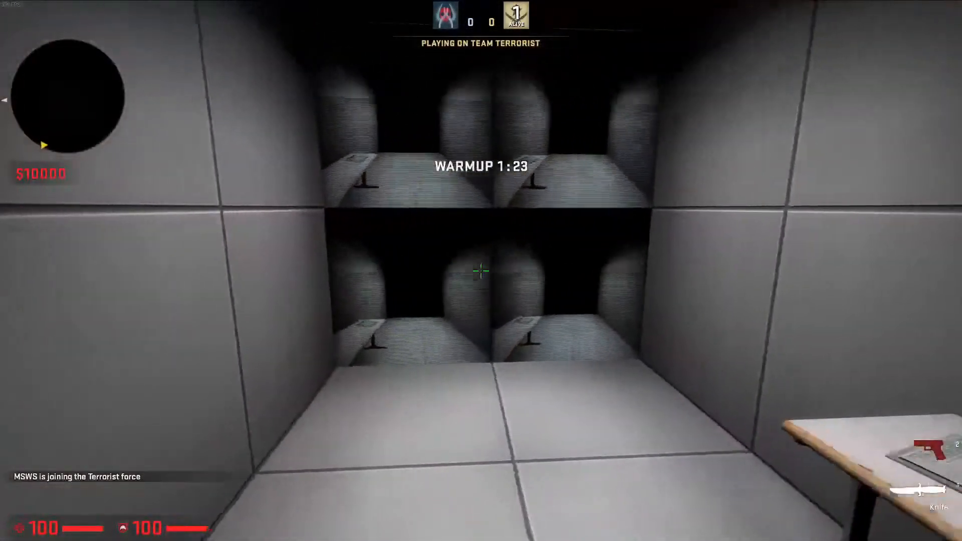
pyautogui.press('w')
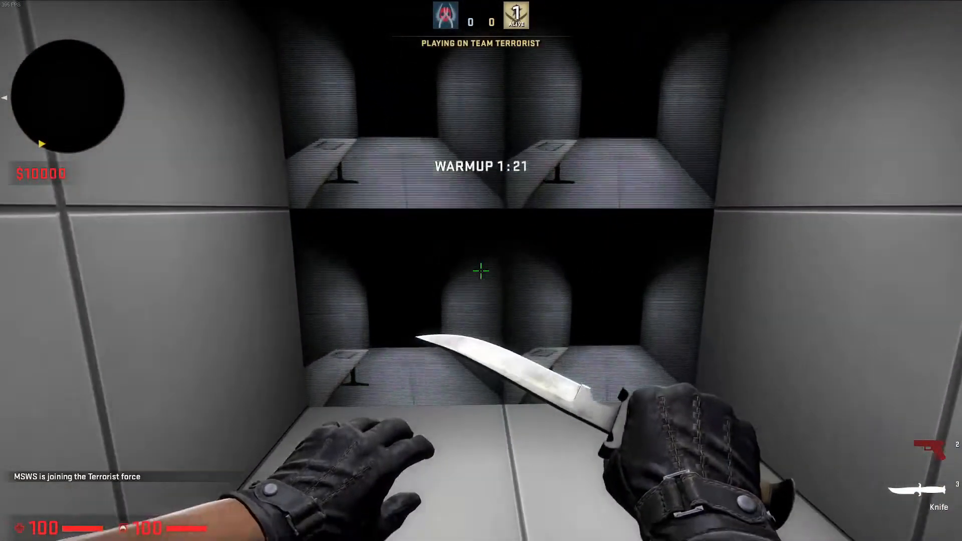
pyautogui.press('w')
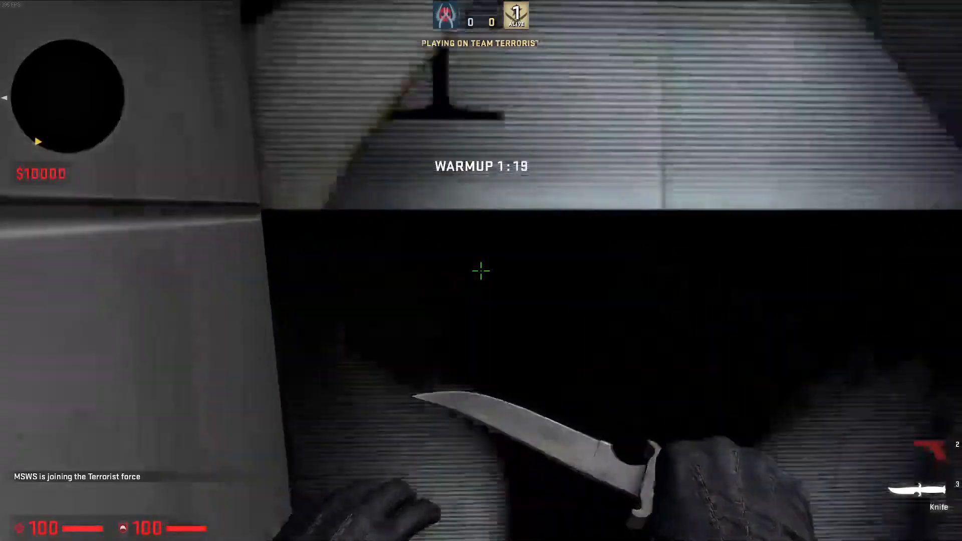
pyautogui.press('s')
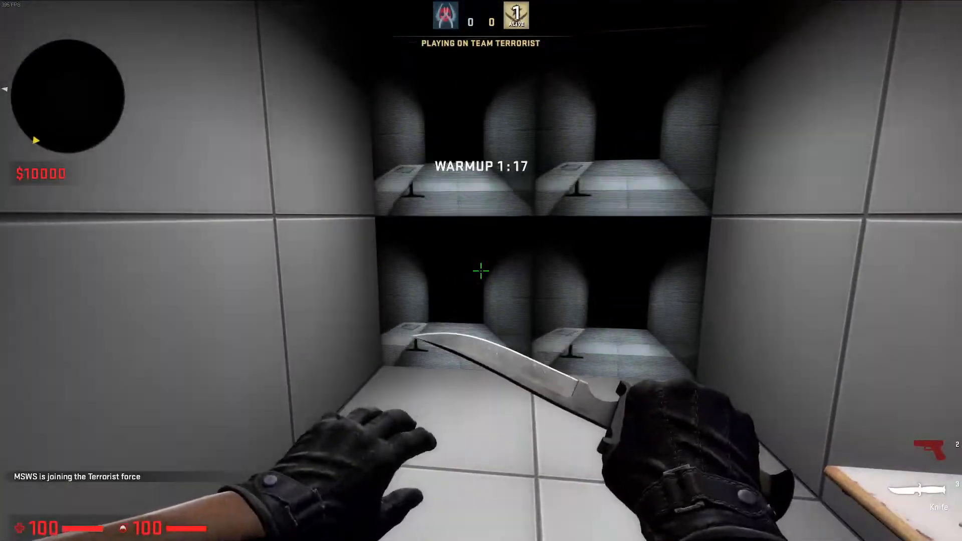
# Drop the Glock-18 on the cell floor to test the func_monitor's live picture, and pick the pistol up
pyautogui.press('s')
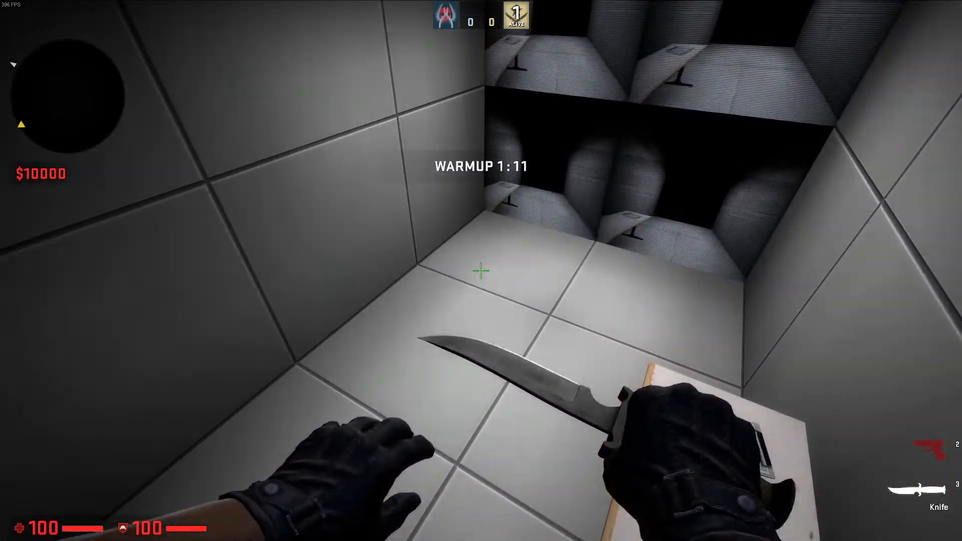
pyautogui.press('2')
pyautogui.press('g')
pyautogui.press('s')
pyautogui.press('d')
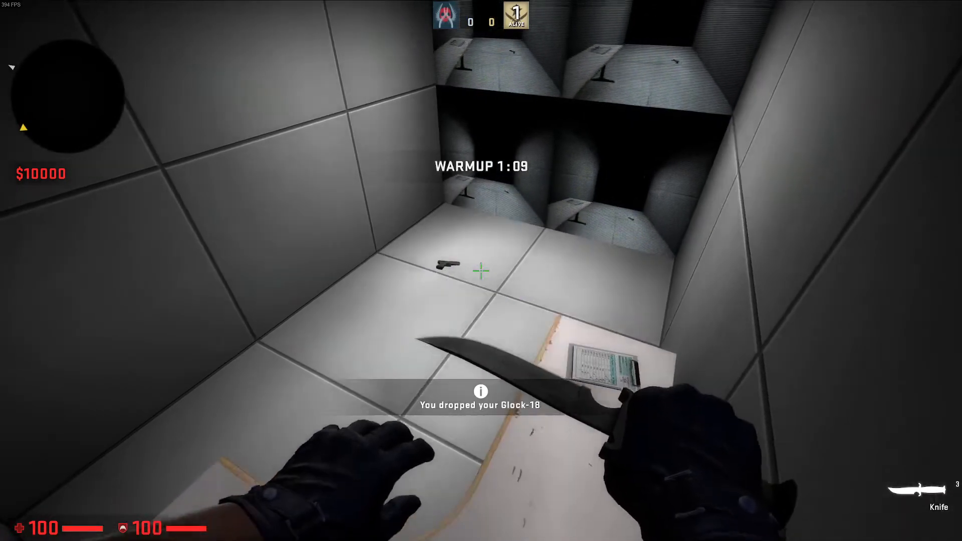
pyautogui.press('a')
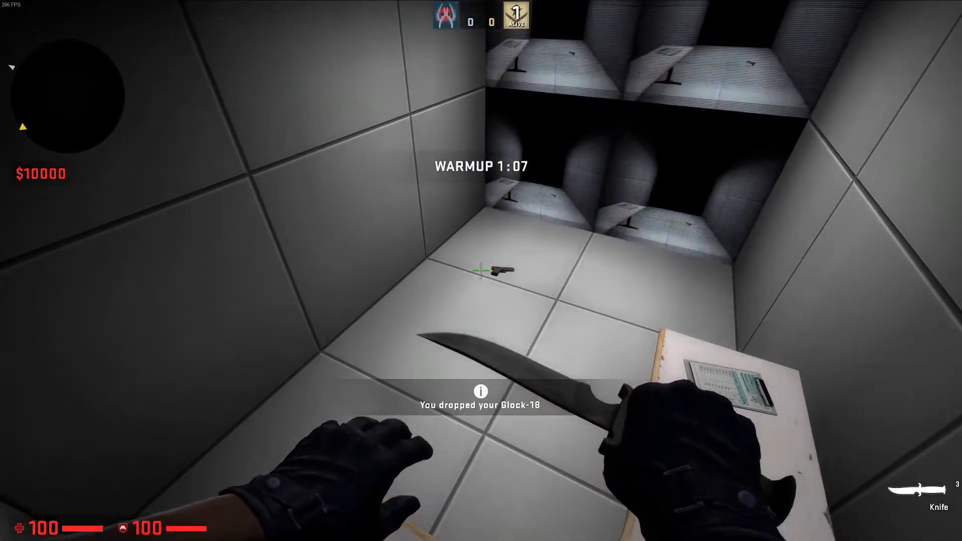
pyautogui.press('w')
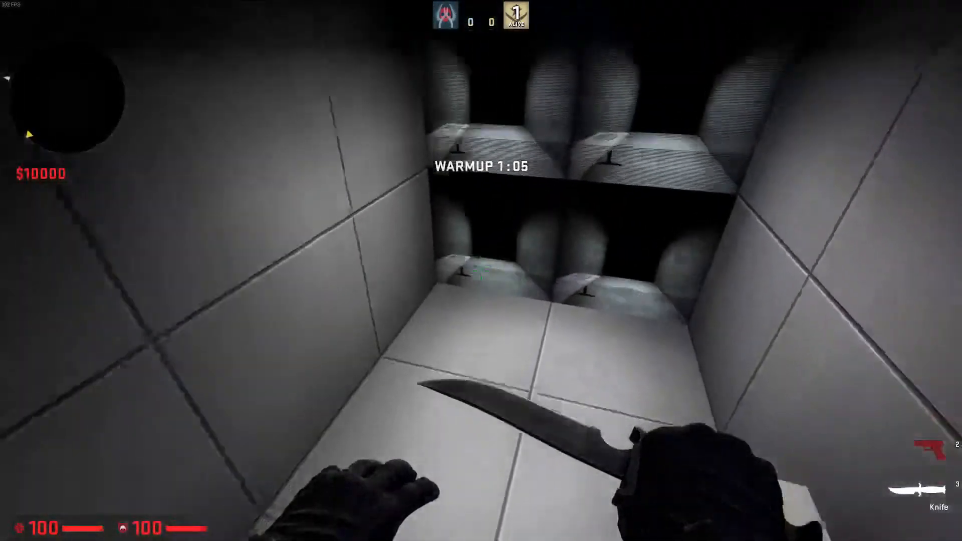
# Exit the game from its console, dismiss the engine error and close the finished compile window
pyautogui.press('`')
pyautogui.write('q')
pyautogui.press('`')
pyautogui.press('`')
pyautogui.press('BackSpace')
pyautogui.write('exec map_edit')
pyautogui.press('Tab')
pyautogui.press('Return')
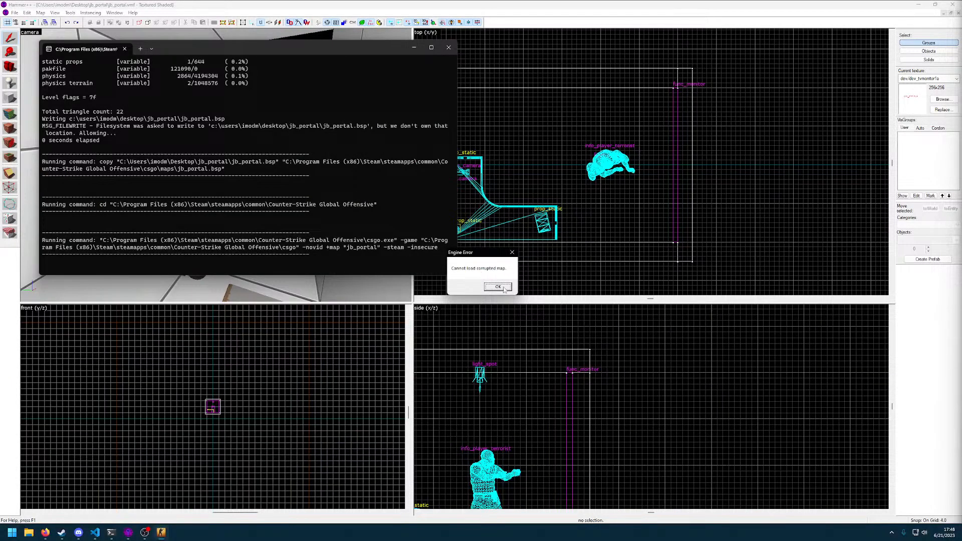
pyautogui.click(503, 288)
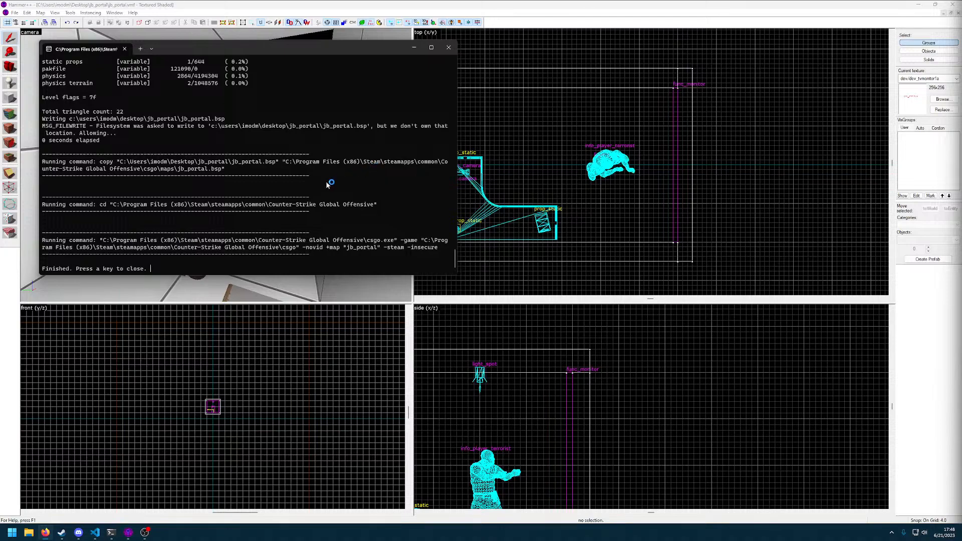
pyautogui.press('Return')
# Select the cell1camera point_camera on the cell's back wall and open its object properties
pyautogui.click(283, 128)
pyautogui.press('z')
pyautogui.press('d')
pyautogui.press('w')
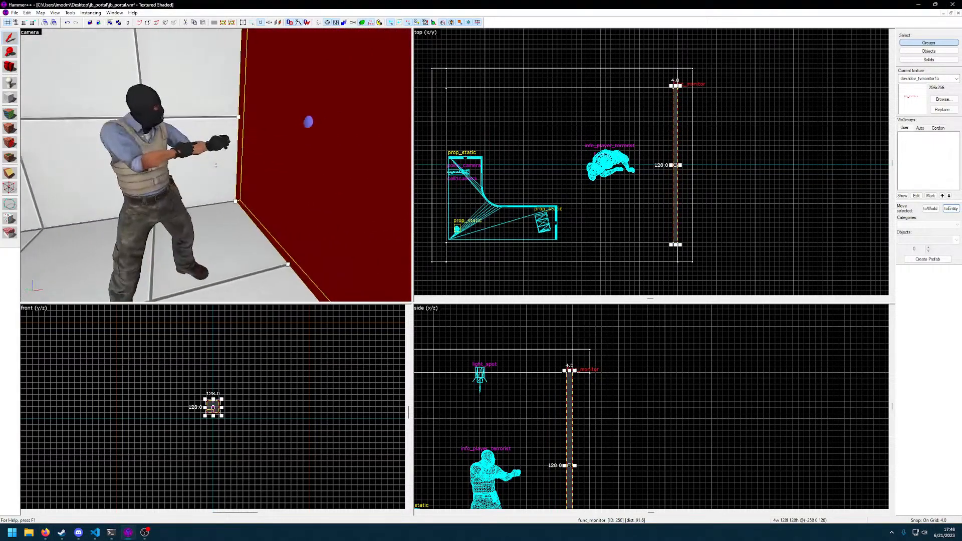
pyautogui.press('d')
pyautogui.press('a')
pyautogui.press('w')
pyautogui.click(216, 165)
pyautogui.press('s')
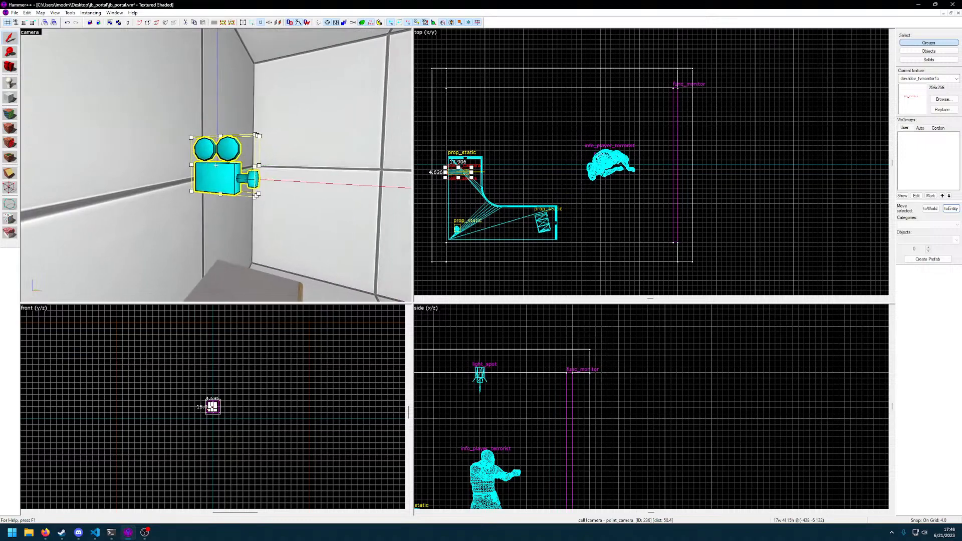
pyautogui.doubleClick(216, 165)
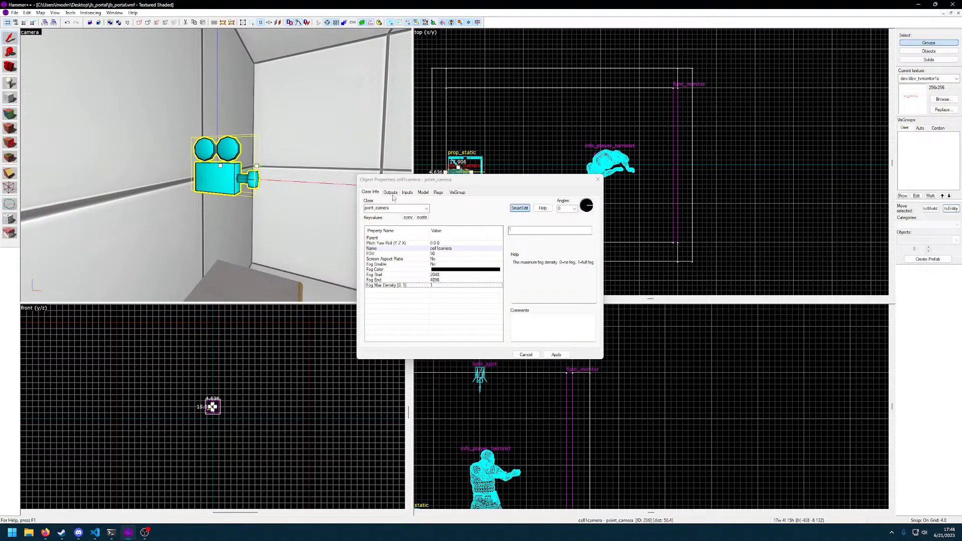
# Examine cell1camera's outputs, inputs, model, flags and VisGroup settings, and close its properties
pyautogui.click(392, 194)
pyautogui.click(407, 194)
pyautogui.click(440, 193)
pyautogui.click(369, 193)
pyautogui.press('z')
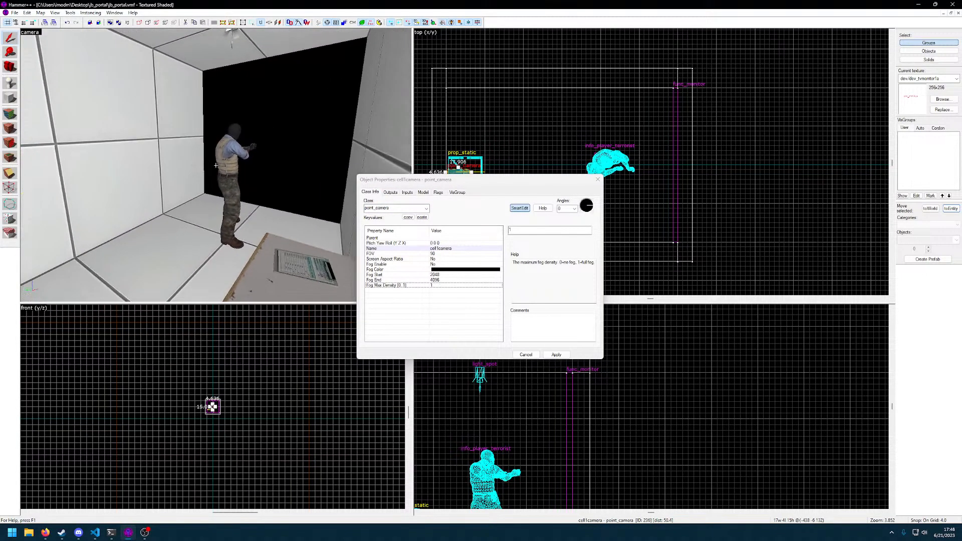
pyautogui.click(391, 192)
pyautogui.click(407, 193)
pyautogui.click(423, 193)
pyautogui.click(439, 192)
pyautogui.click(457, 192)
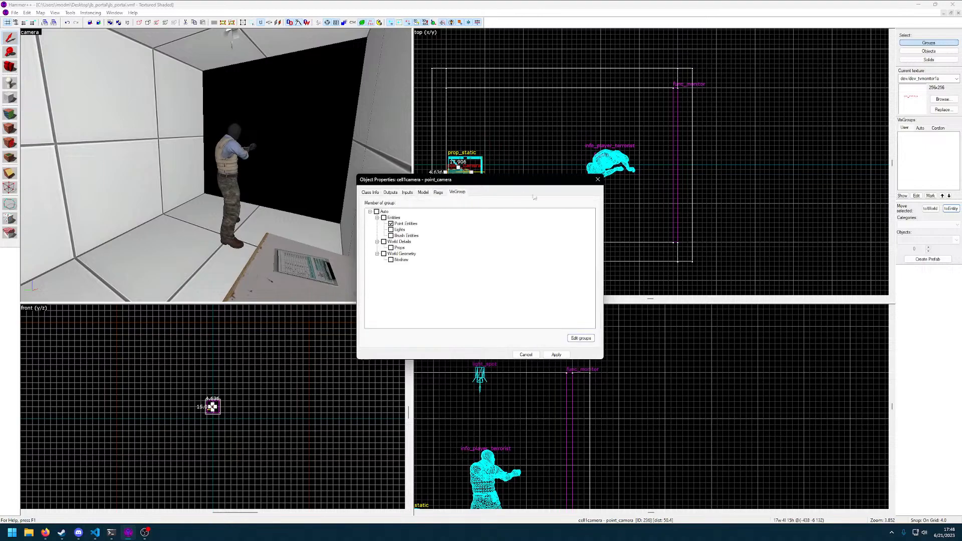
pyautogui.click(598, 179)
# Open the func_monitor's properties and examine its keyvalues, outputs and inputs
pyautogui.click(338, 131)
pyautogui.doubleClick(338, 131)
pyautogui.scroll(-4, 448, 290)
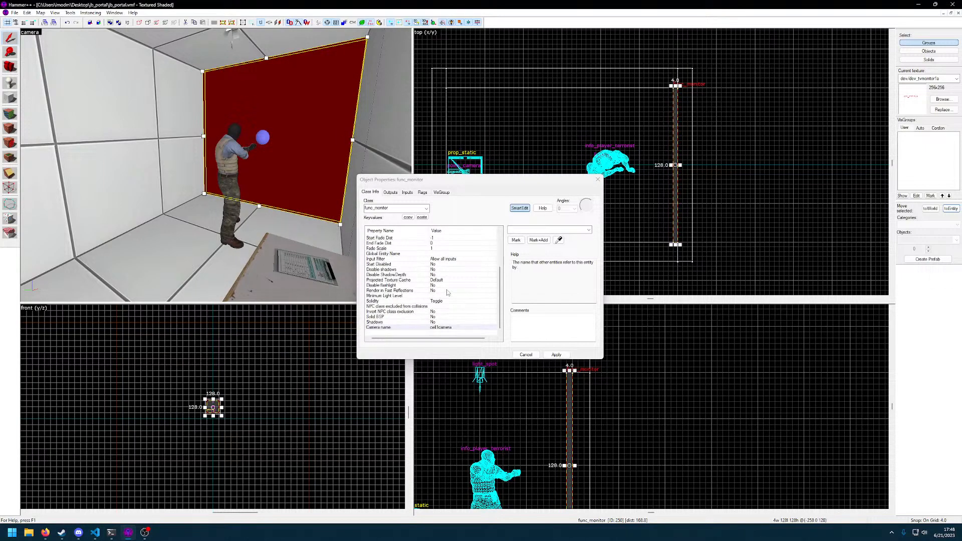
pyautogui.click(434, 314)
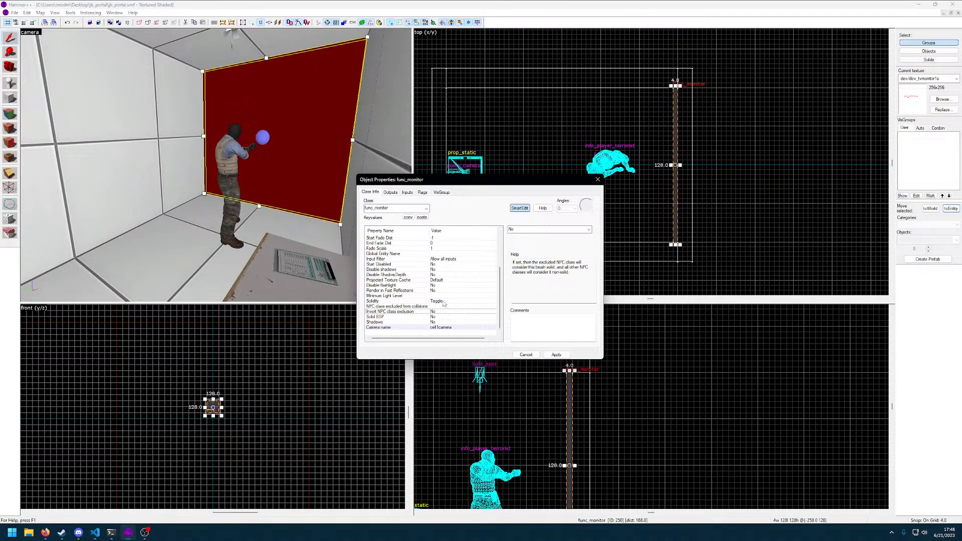
pyautogui.scroll(4, 412, 299)
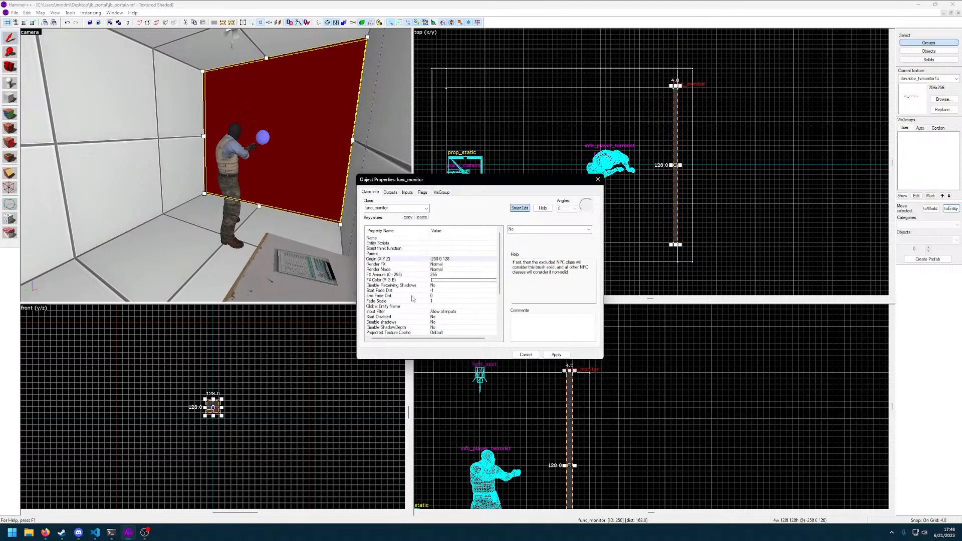
pyautogui.scroll(-4, 409, 291)
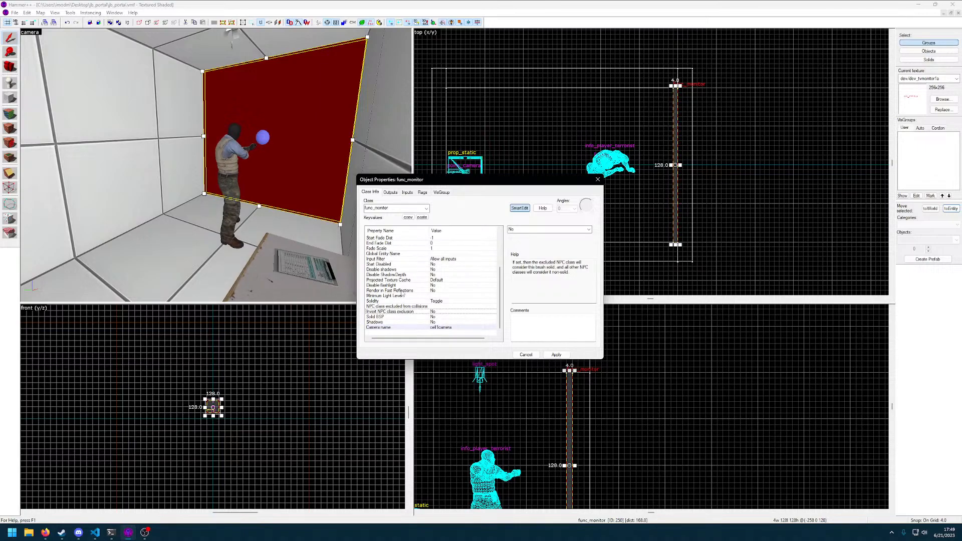
pyautogui.click(391, 192)
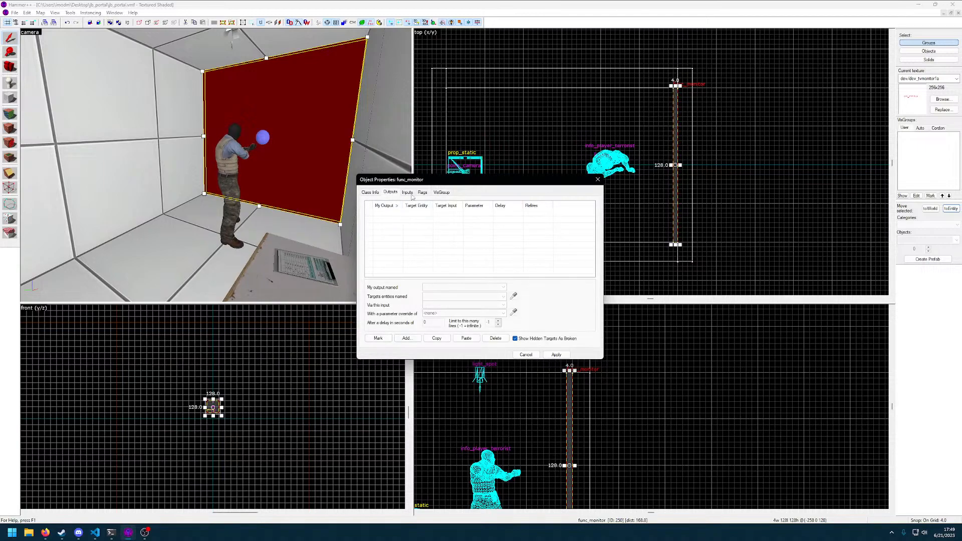
pyautogui.click(408, 193)
pyautogui.click(391, 192)
pyautogui.click(407, 339)
pyautogui.click(494, 288)
pyautogui.click(522, 292)
pyautogui.click(503, 306)
pyautogui.click(503, 305)
pyautogui.click(503, 297)
pyautogui.click(476, 305)
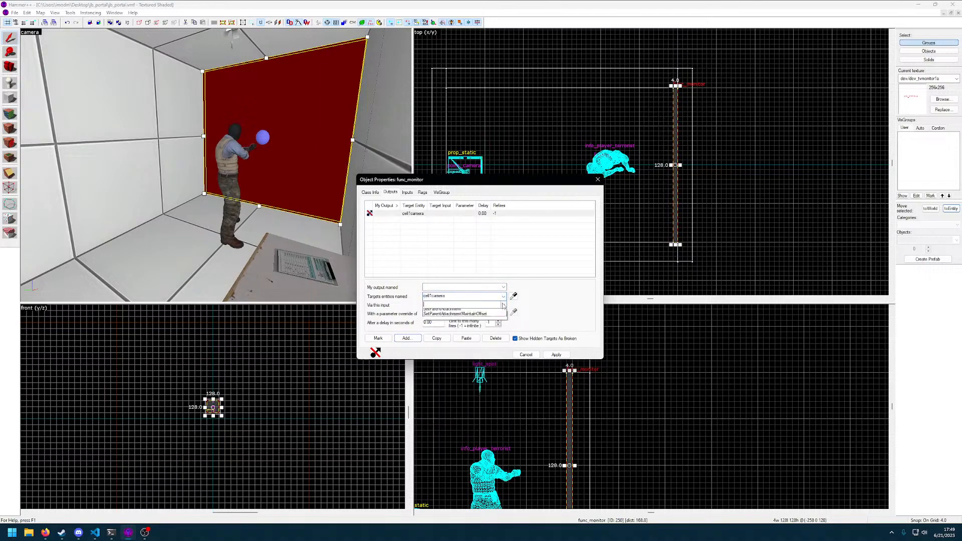
pyautogui.click(503, 305)
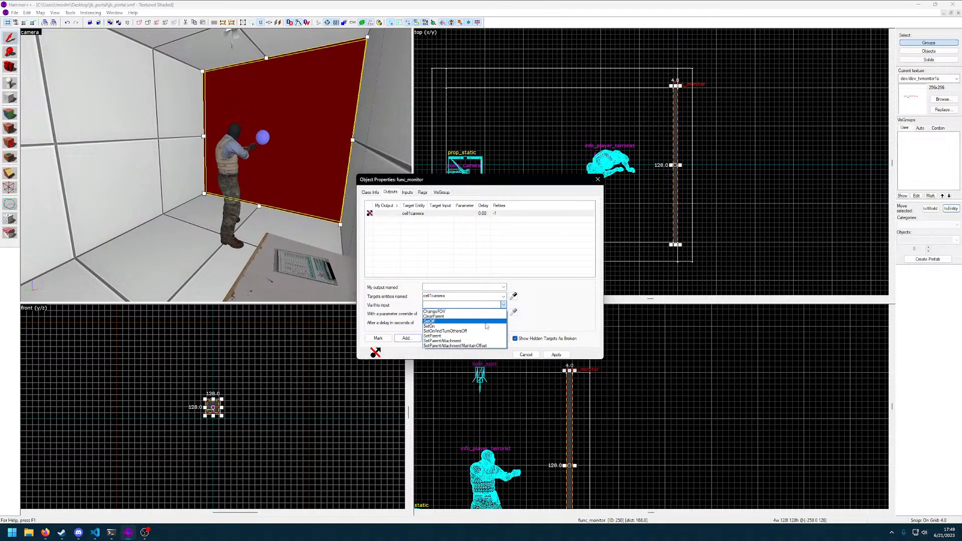
pyautogui.click(485, 327)
pyautogui.click(526, 354)
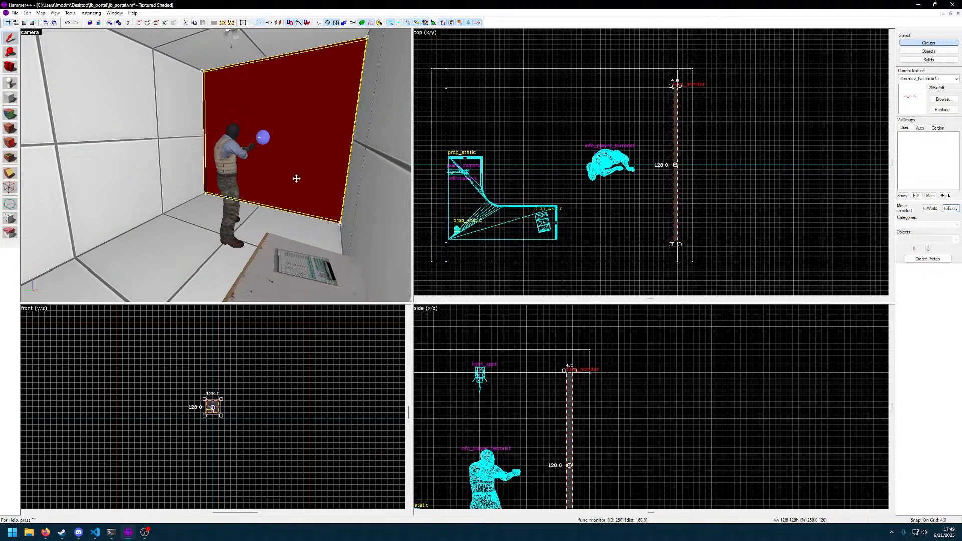
# Reopen the func_monitor's properties and review the available Render FX options
pyautogui.doubleClick(296, 179)
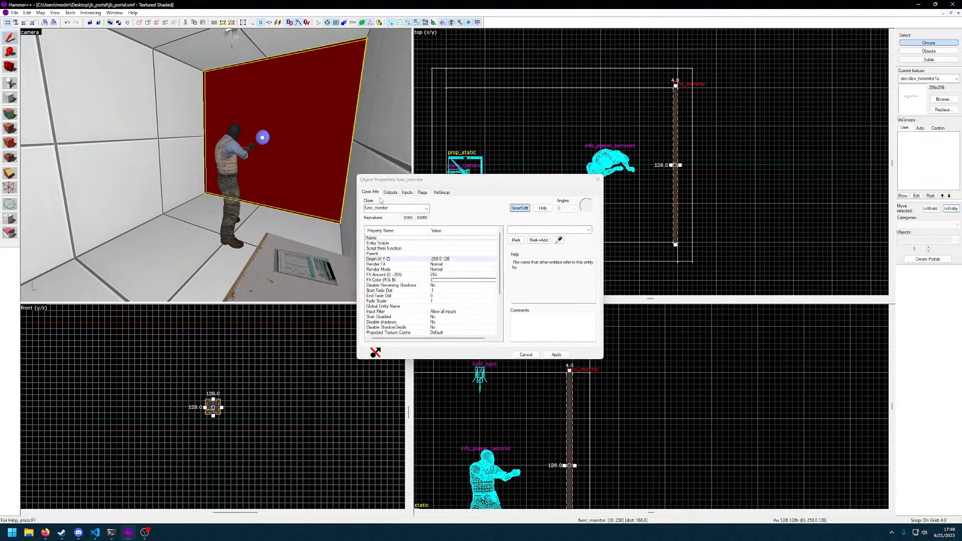
pyautogui.click(432, 265)
pyautogui.click(578, 230)
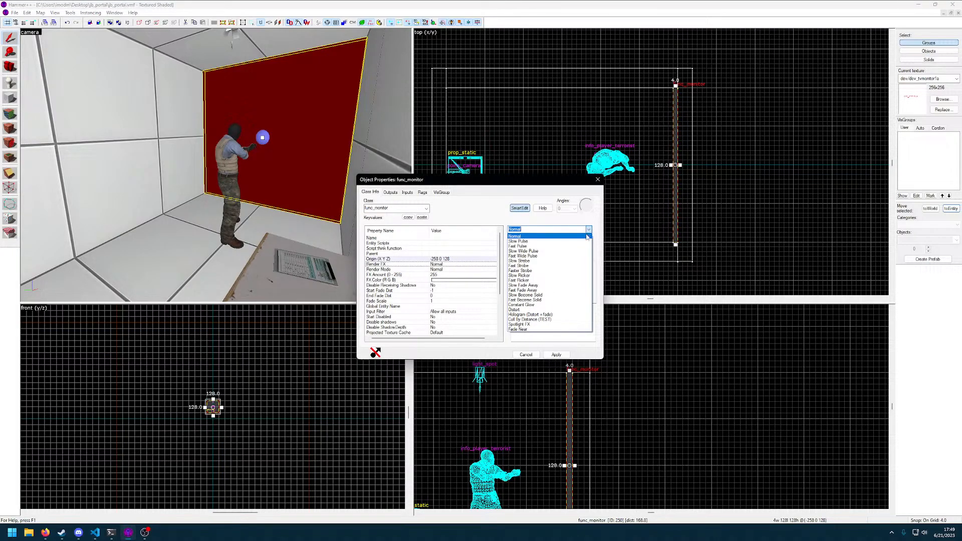
pyautogui.click(465, 213)
# Try Additive Fractional Frame as the func_monitor's render mode and set the mode back to Normal
pyautogui.click(484, 270)
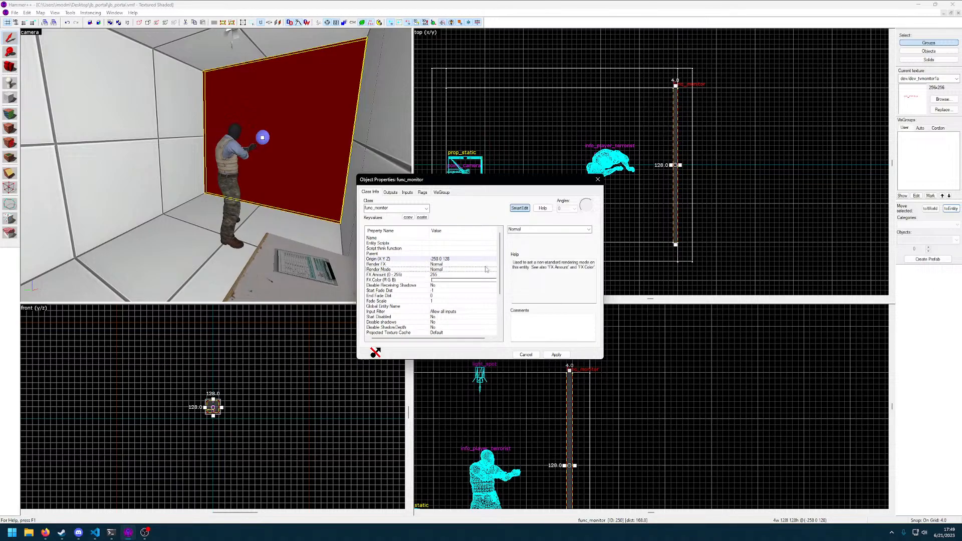
pyautogui.click(589, 230)
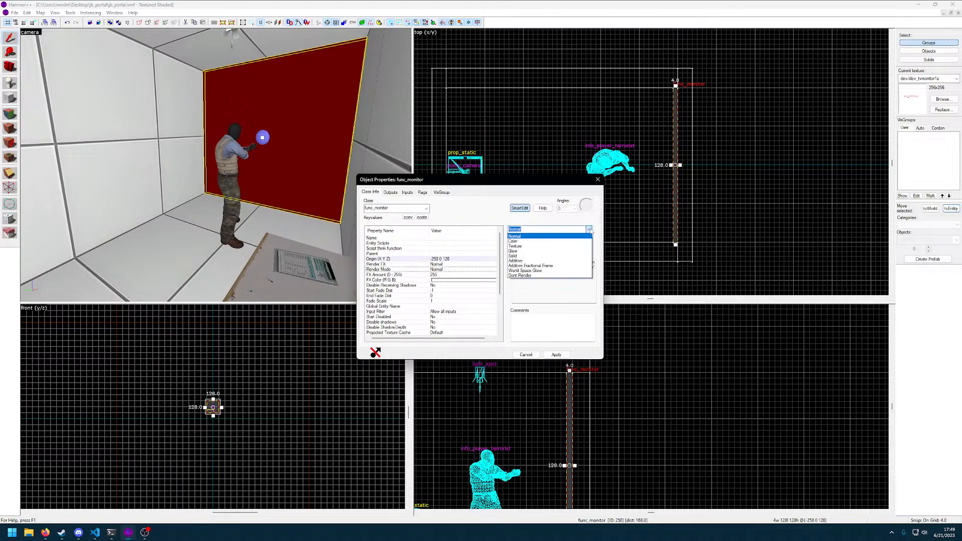
pyautogui.click(530, 266)
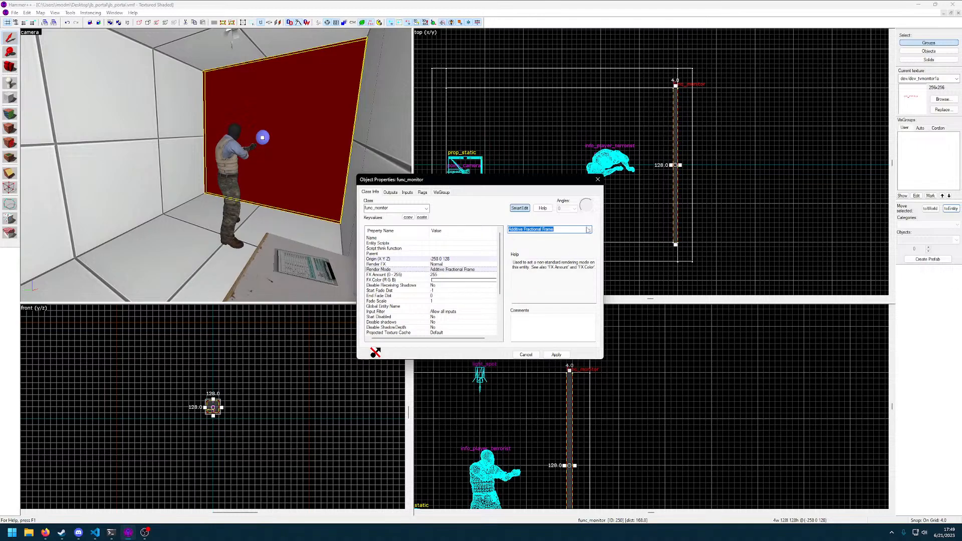
pyautogui.click(549, 229)
pyautogui.click(548, 243)
pyautogui.click(549, 229)
pyautogui.click(541, 236)
# Examine the func_monitor's FX amount, fast reflections and remaining keyvalues, look around the cell and close the properties
pyautogui.click(442, 276)
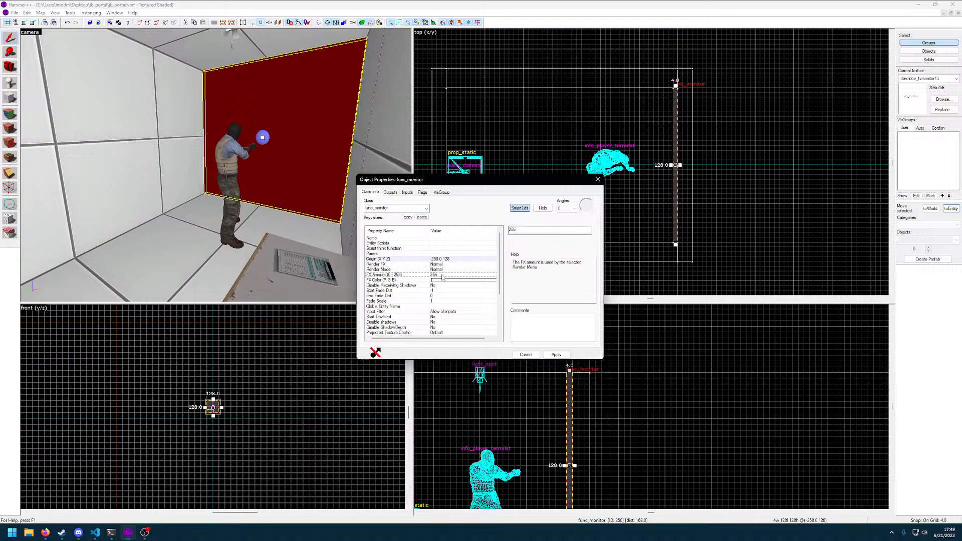
pyautogui.scroll(-1, 437, 290)
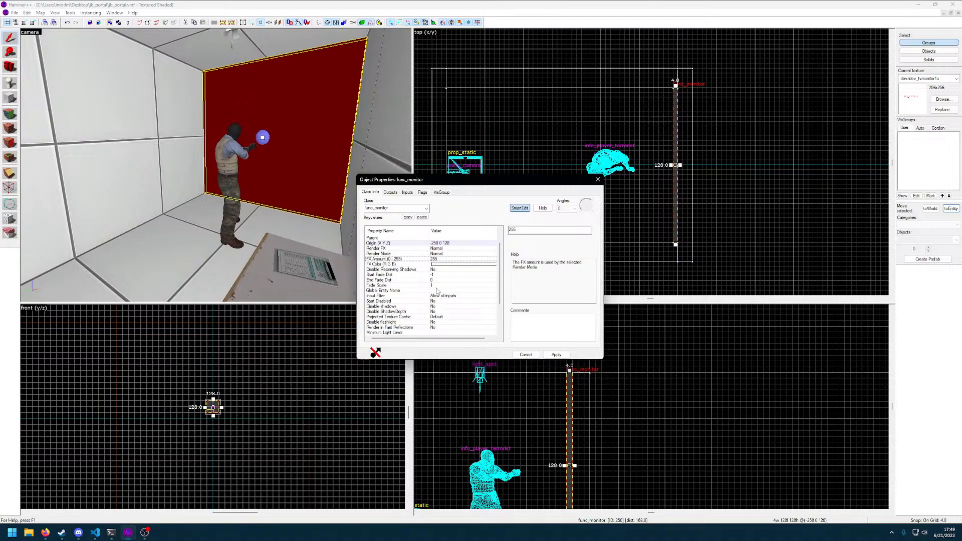
pyautogui.scroll(-1, 437, 292)
pyautogui.scroll(-2, 437, 292)
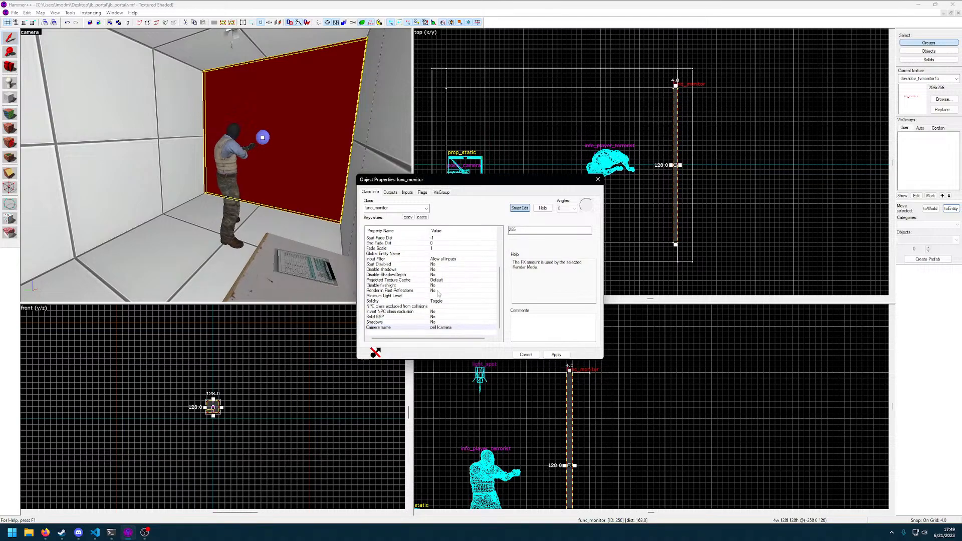
pyautogui.click(437, 291)
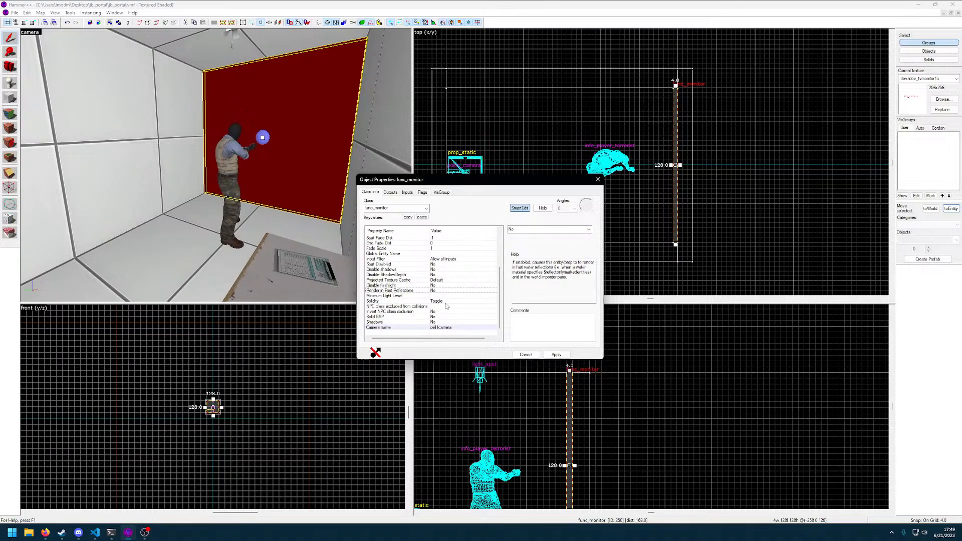
pyautogui.press('z')
pyautogui.press('w')
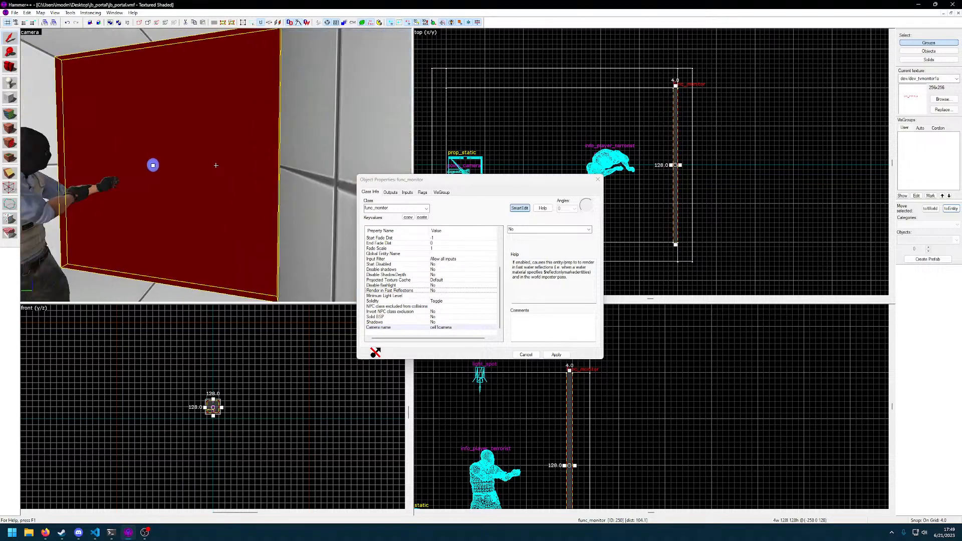
pyautogui.press('s')
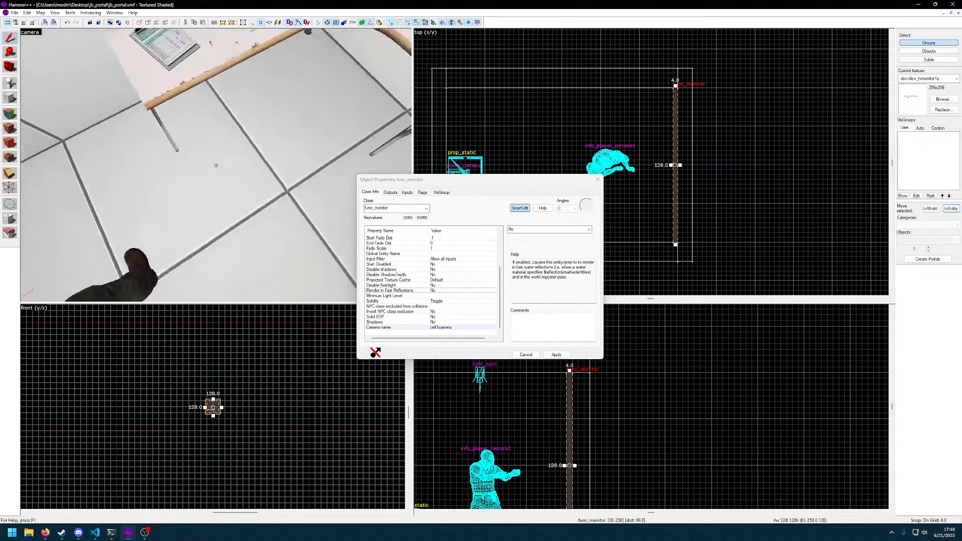
pyautogui.press('z')
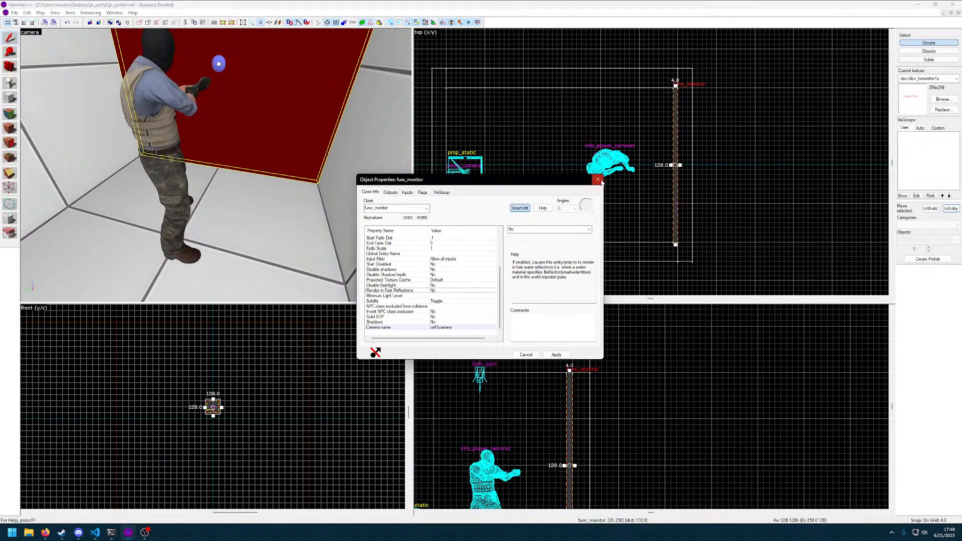
pyautogui.click(598, 179)
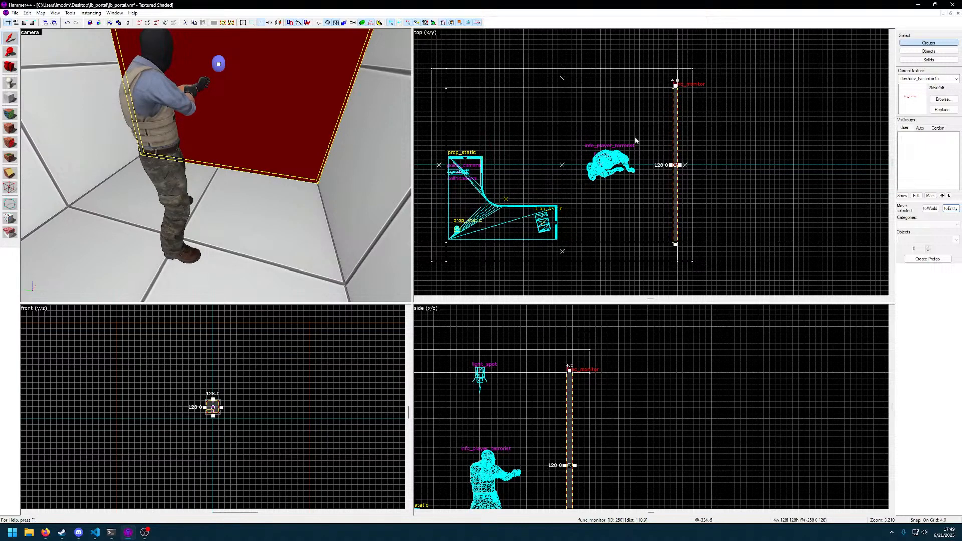
# Narrow the func_monitor to 64 units wide by bringing in both ends equally in the top view
pyautogui.click(673, 94)
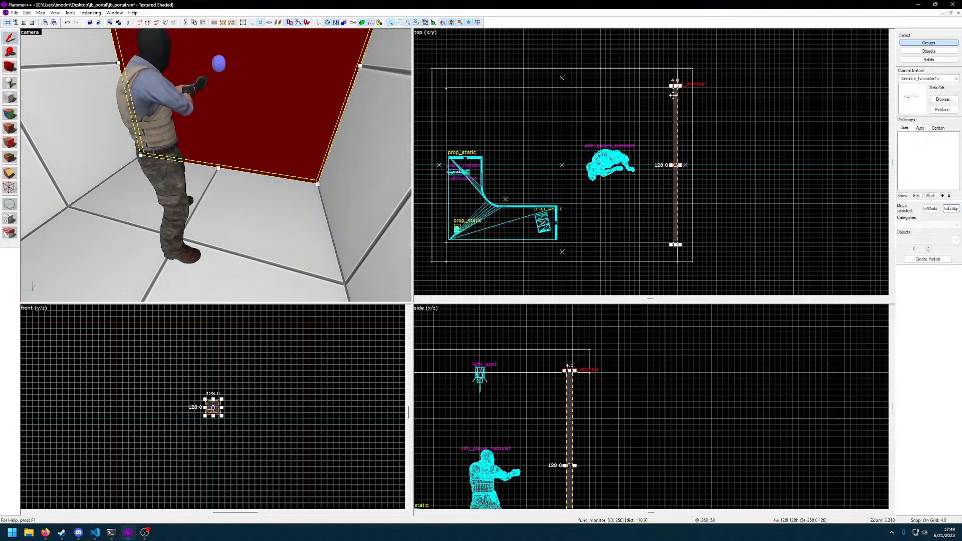
pyautogui.moveTo(676, 86); pyautogui.dragTo(676, 123)
pyautogui.moveTo(676, 186); pyautogui.dragTo(675, 205)
pyautogui.press('z')
pyautogui.press('z')
# Reduce the func_monitor's height to 100 units by lowering its upper edge and raising its lower edge in the side view
pyautogui.scroll(4, 605, 391)
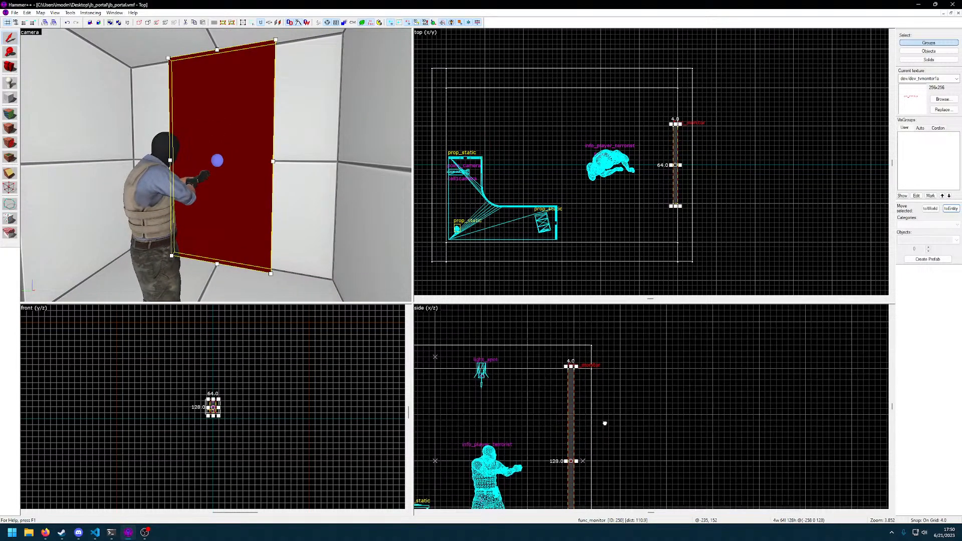
pyautogui.moveTo(593, 315); pyautogui.dragTo(593, 345)
pyautogui.moveTo(590, 504); pyautogui.dragTo(592, 487)
pyautogui.press('a')
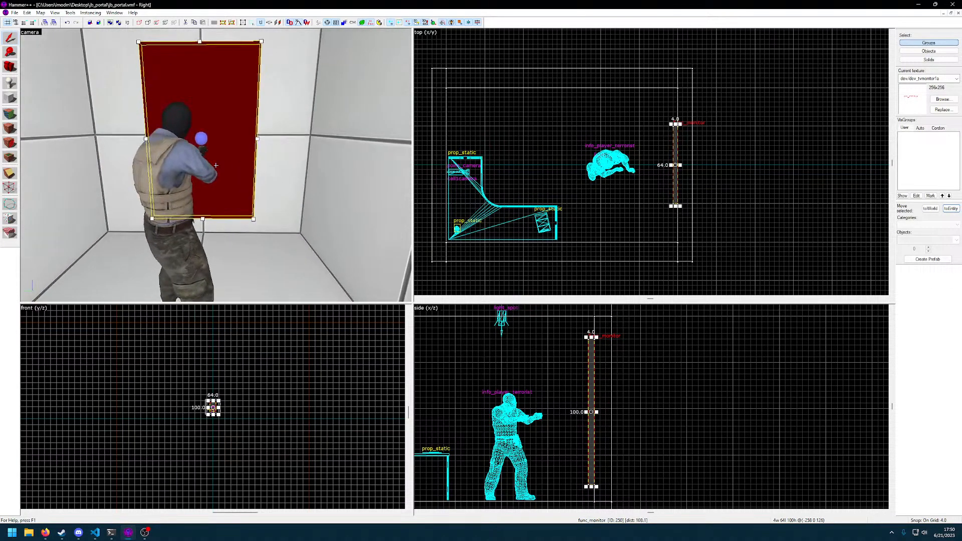
# Open the properties of cell1camera on the far wall and examine its outputs, inputs, flags and visgroup membership
pyautogui.press('s')
pyautogui.press('d')
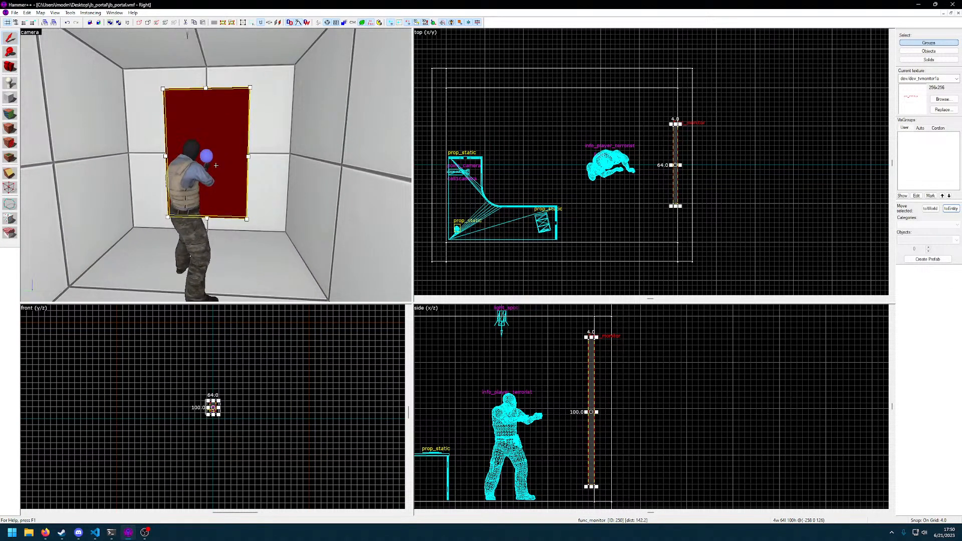
pyautogui.press('z')
pyautogui.press('z')
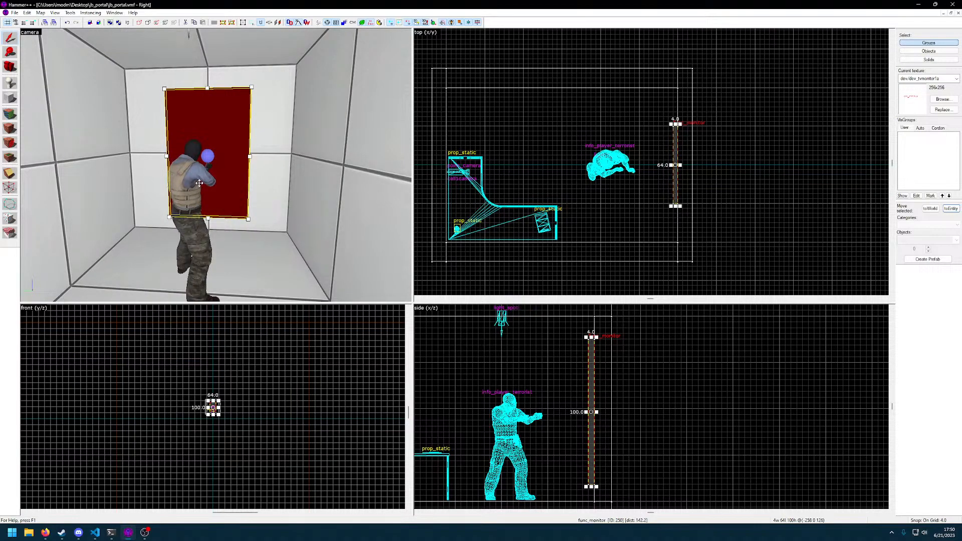
pyautogui.press('z')
pyautogui.press('s')
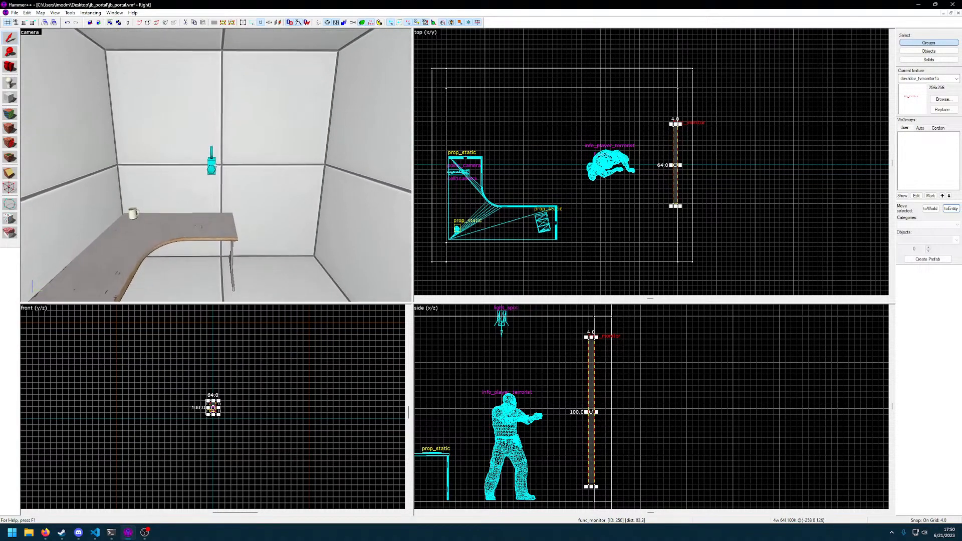
pyautogui.press('z')
pyautogui.doubleClick(217, 169)
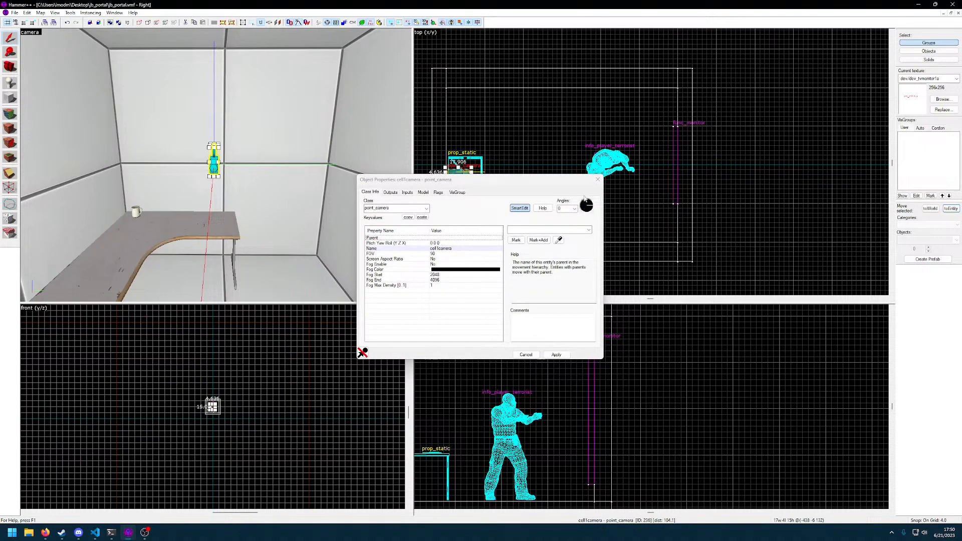
pyautogui.click(398, 195)
pyautogui.click(408, 193)
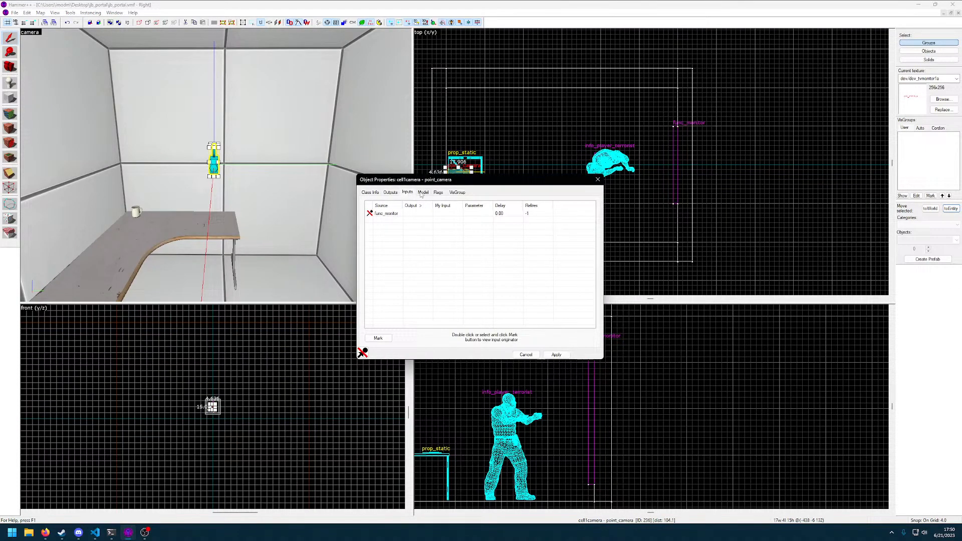
pyautogui.click(401, 214)
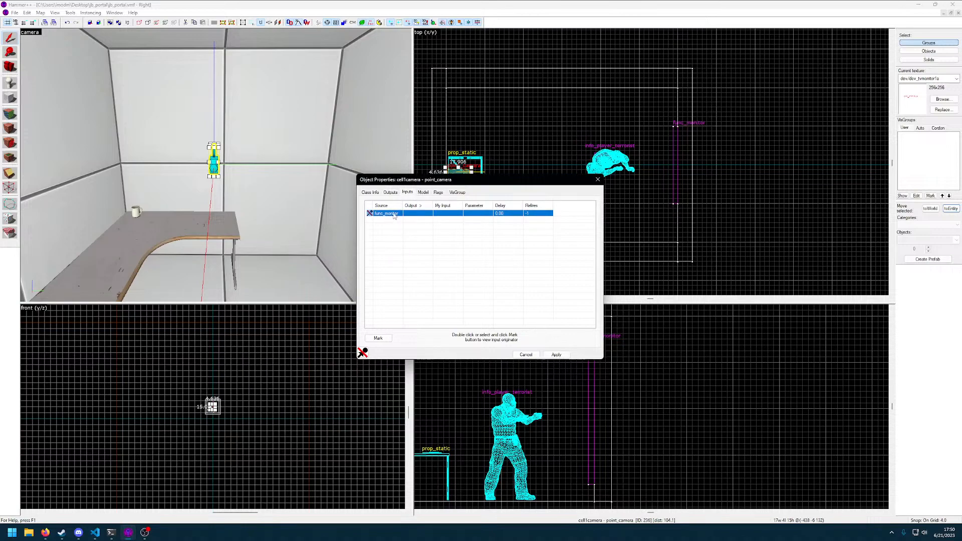
pyautogui.click(424, 193)
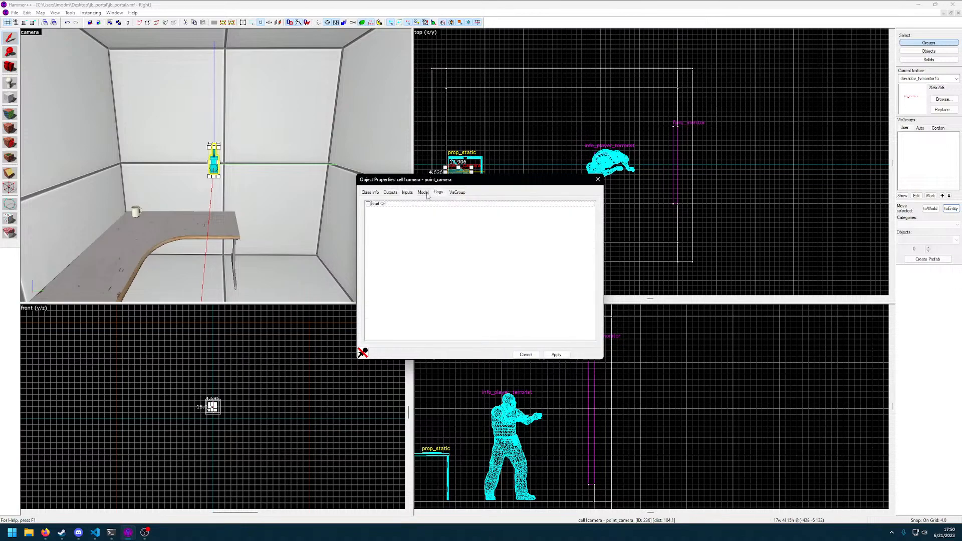
pyautogui.click(456, 192)
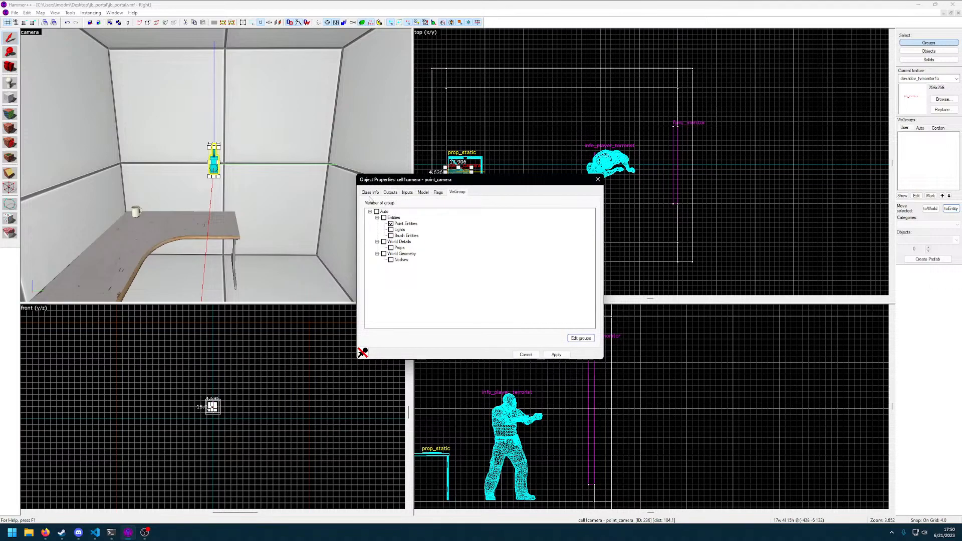
# Try toggling cell1camera's Entities visgroup membership and look through the Auto groups in the visgroup editor
pyautogui.doubleClick(384, 218)
pyautogui.doubleClick(384, 218)
pyautogui.doubleClick(384, 219)
pyautogui.doubleClick(384, 219)
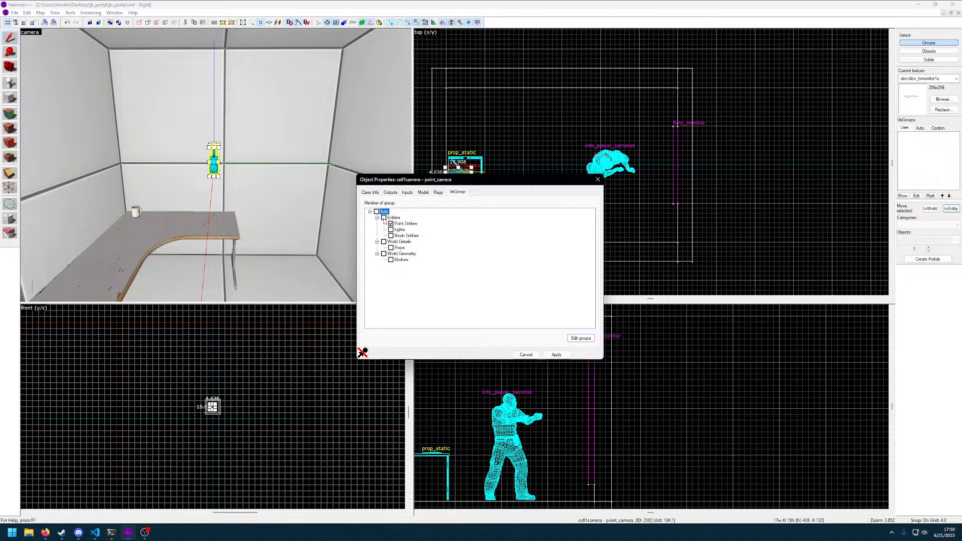
pyautogui.click(581, 338)
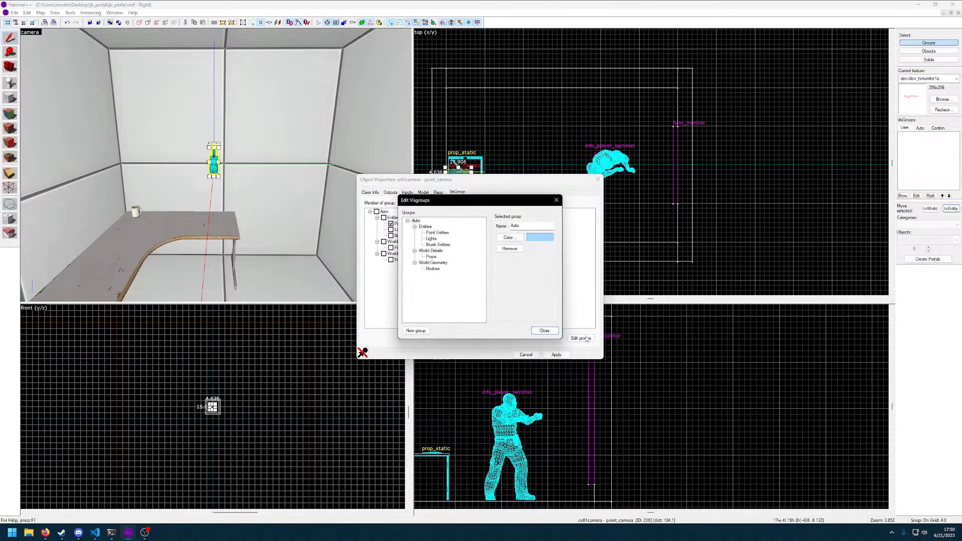
pyautogui.click(435, 233)
pyautogui.click(426, 227)
pyautogui.click(435, 233)
pyautogui.click(432, 239)
pyautogui.click(548, 332)
pyautogui.click(395, 260)
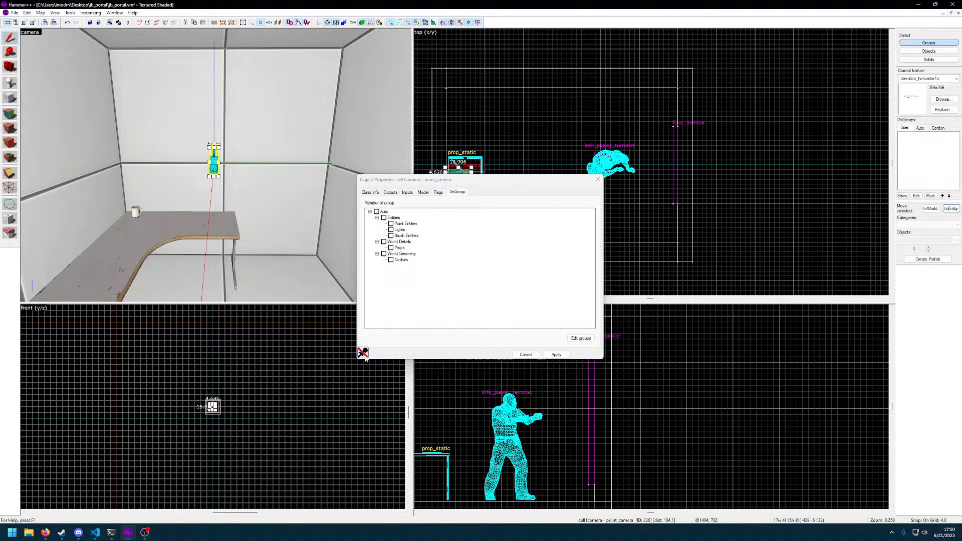
# Trace cell1camera's broken input back to the func_monitor, delete that output targeting cell1camera, apply and close the properties
pyautogui.click(365, 355)
pyautogui.click(366, 354)
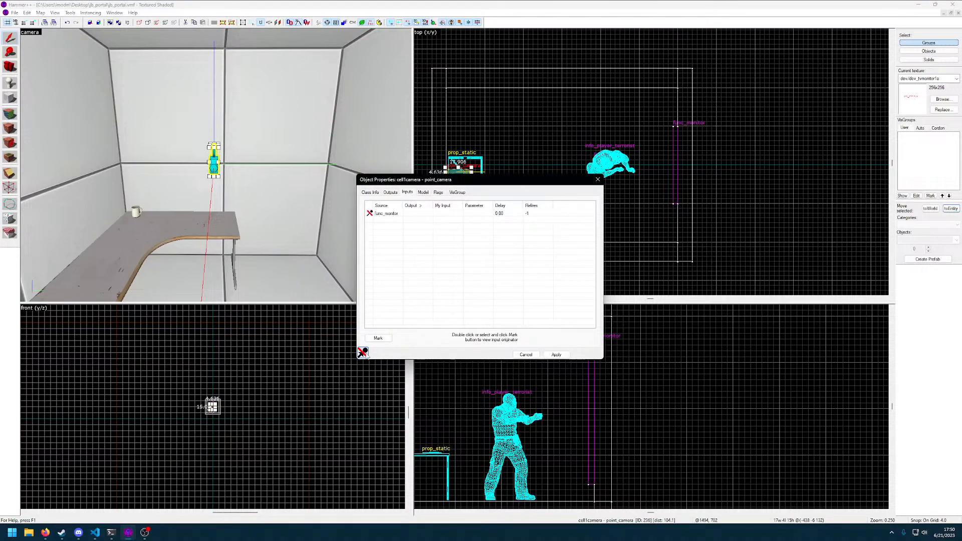
pyautogui.click(378, 339)
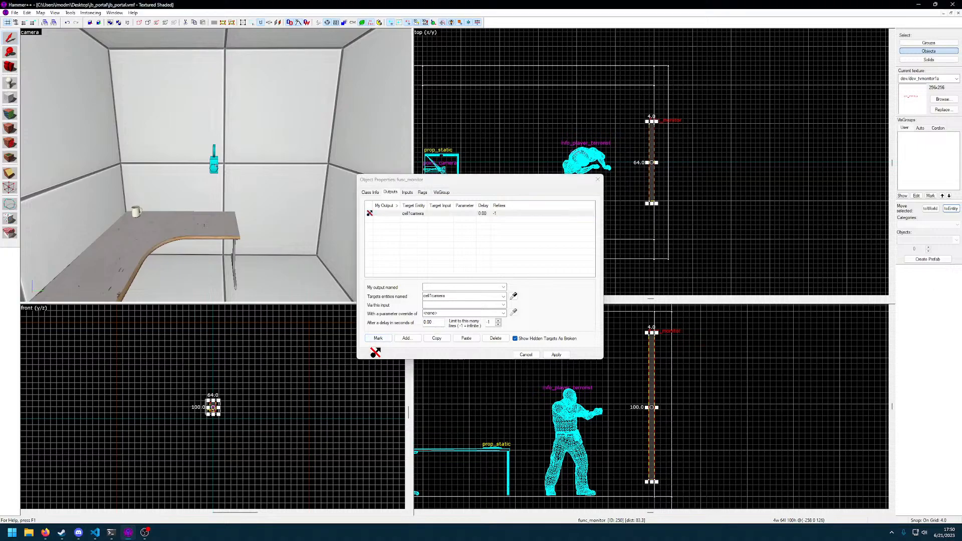
pyautogui.hotkey('ctrl', 'shift', 'e')
pyautogui.click(495, 339)
pyautogui.click(557, 354)
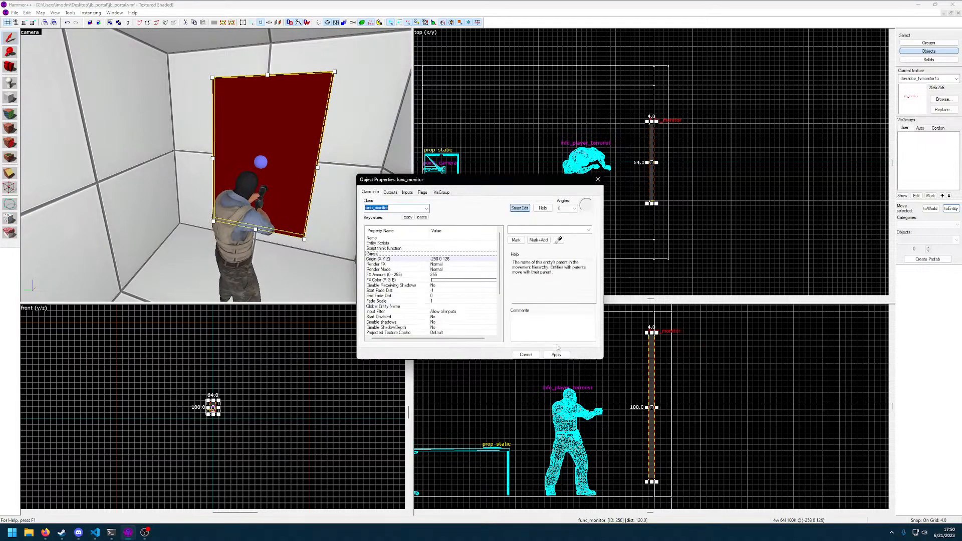
pyautogui.click(529, 355)
# Set the outer (fading) angle of the ceiling light_spot to 85 and close its properties
pyautogui.press('z')
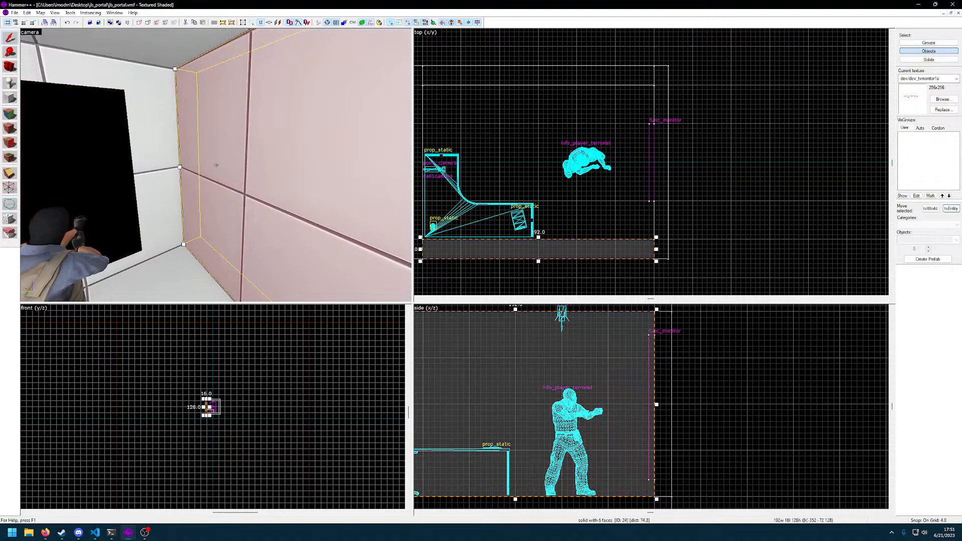
pyautogui.doubleClick(216, 167)
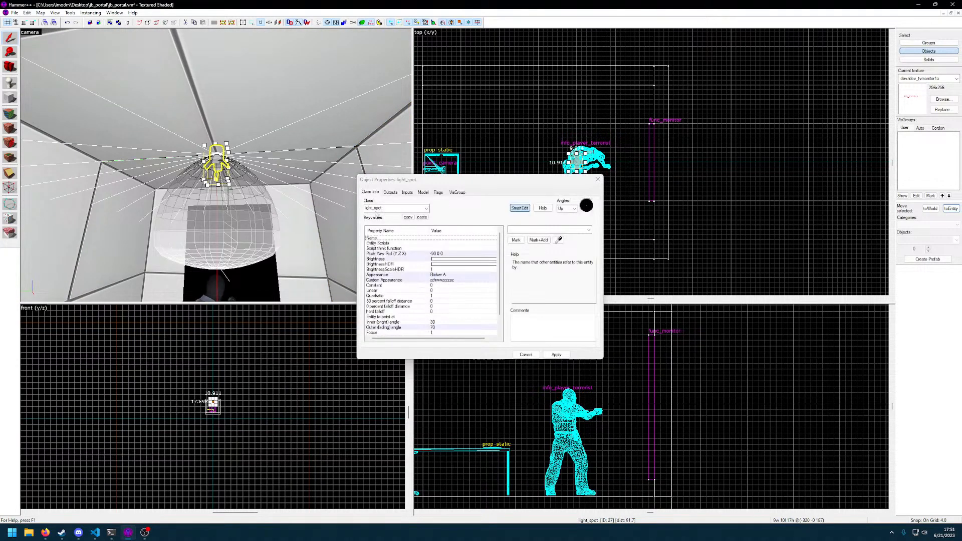
pyautogui.press('z')
pyautogui.press('z')
pyautogui.click(448, 329)
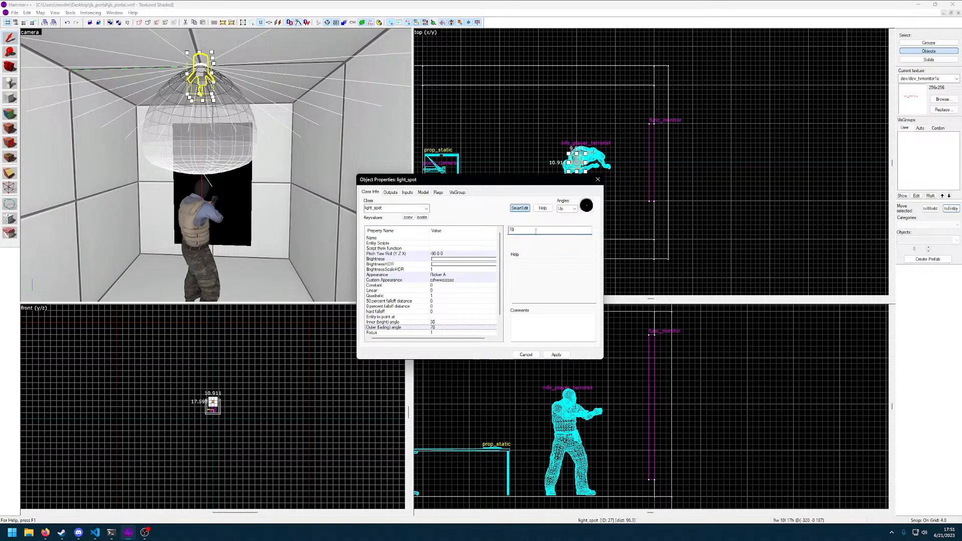
pyautogui.press('Return')
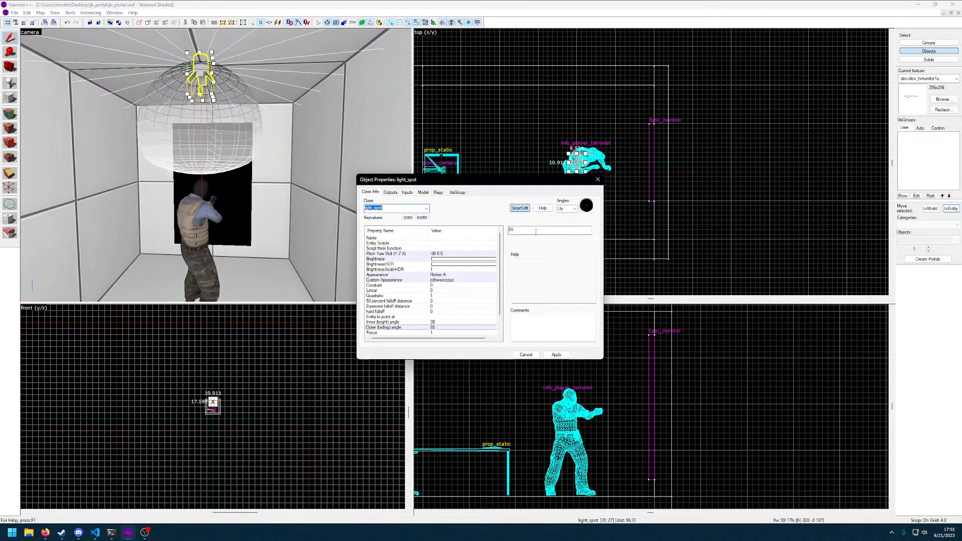
pyautogui.click(556, 356)
pyautogui.click(526, 355)
# Compile and run the map with BSP, VIS and RAD all set to Normal and HDR enabled
pyautogui.click(341, 241)
pyautogui.press('F9')
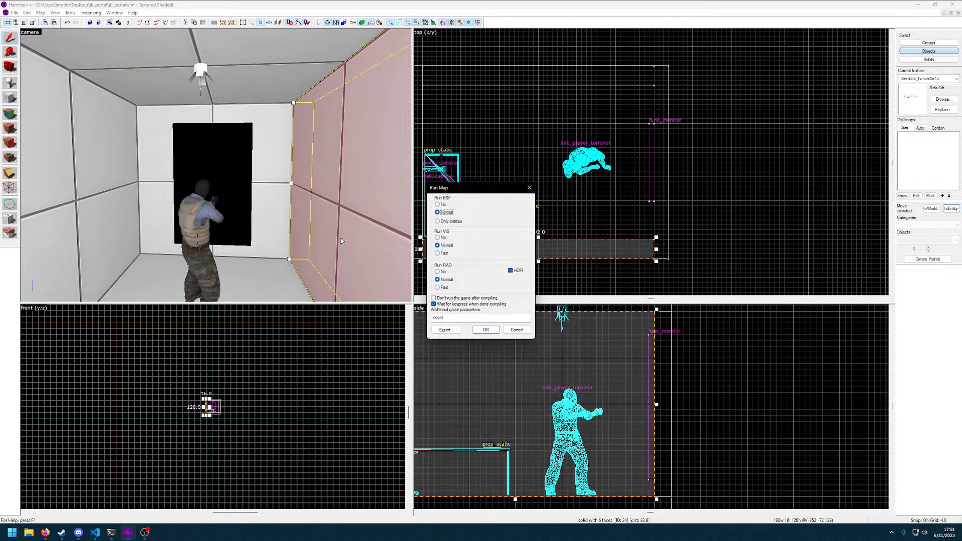
pyautogui.press('Return')
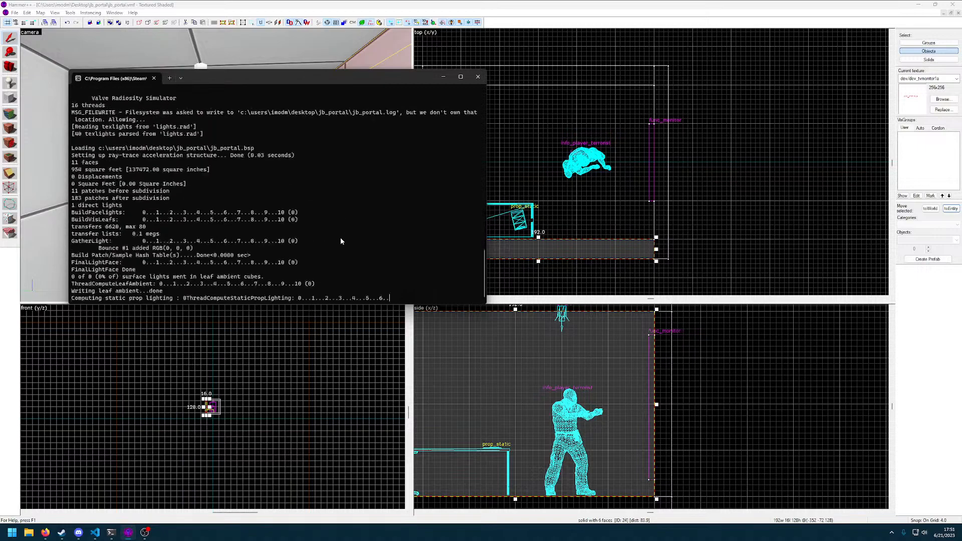
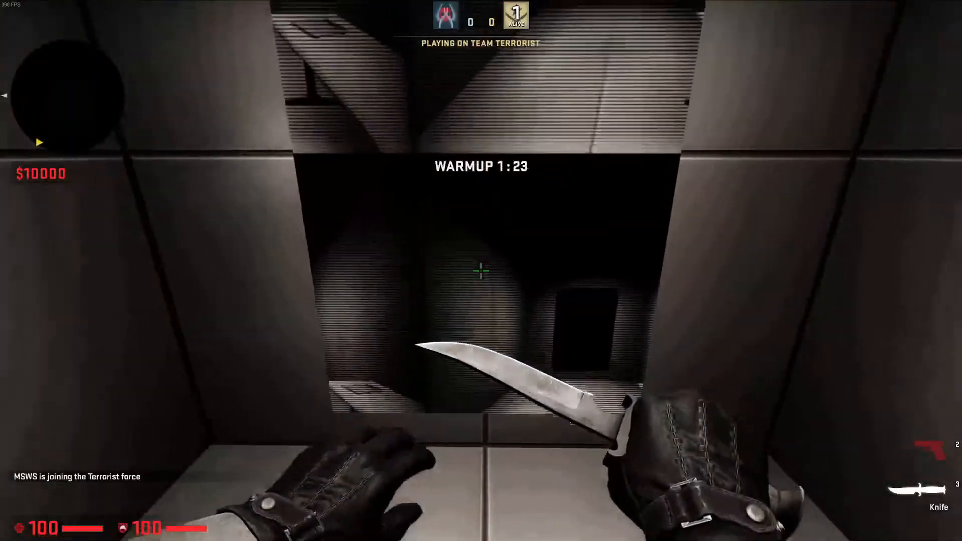
# Inspect the monitor in game from several distances, drop the Glock-18 in front of it, and quit the game
pyautogui.press('d')
pyautogui.press('s')
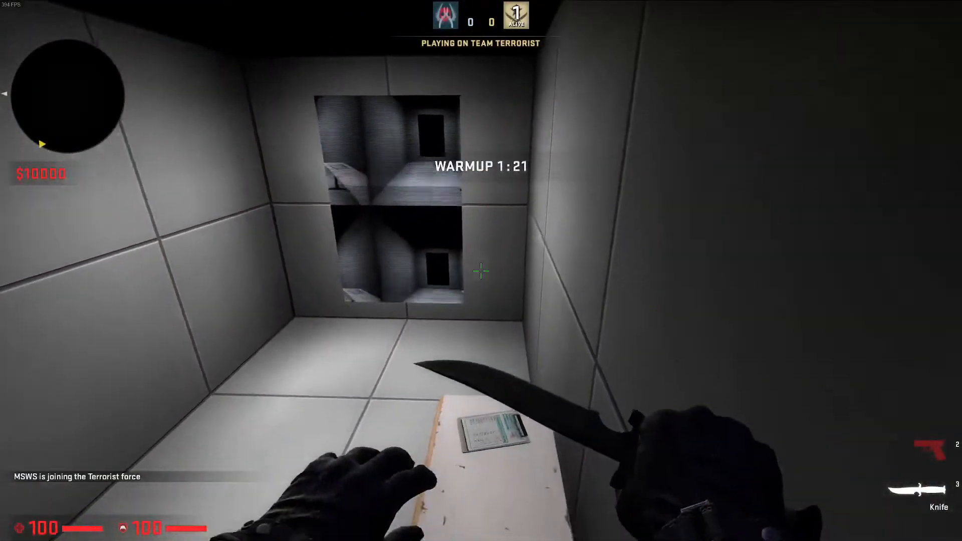
pyautogui.press('2')
pyautogui.press('g')
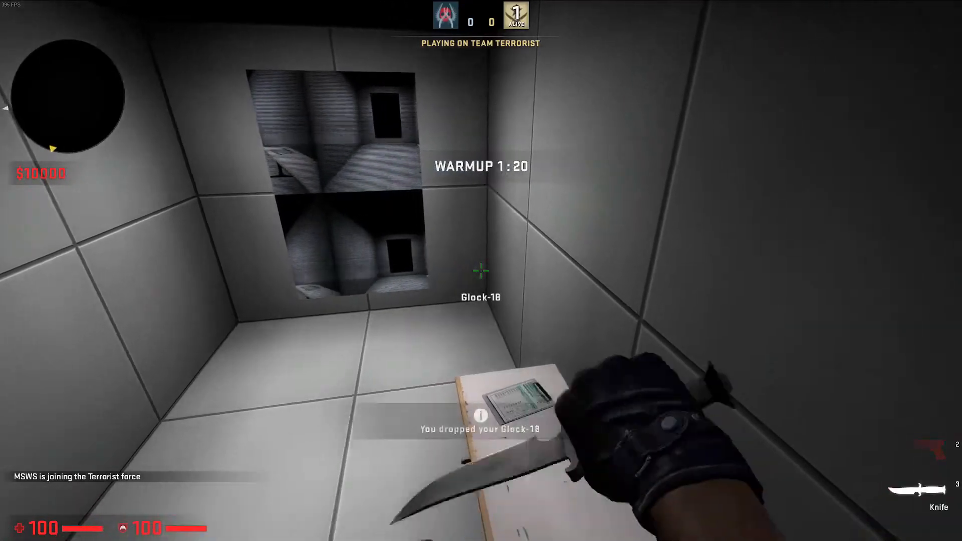
pyautogui.press('w')
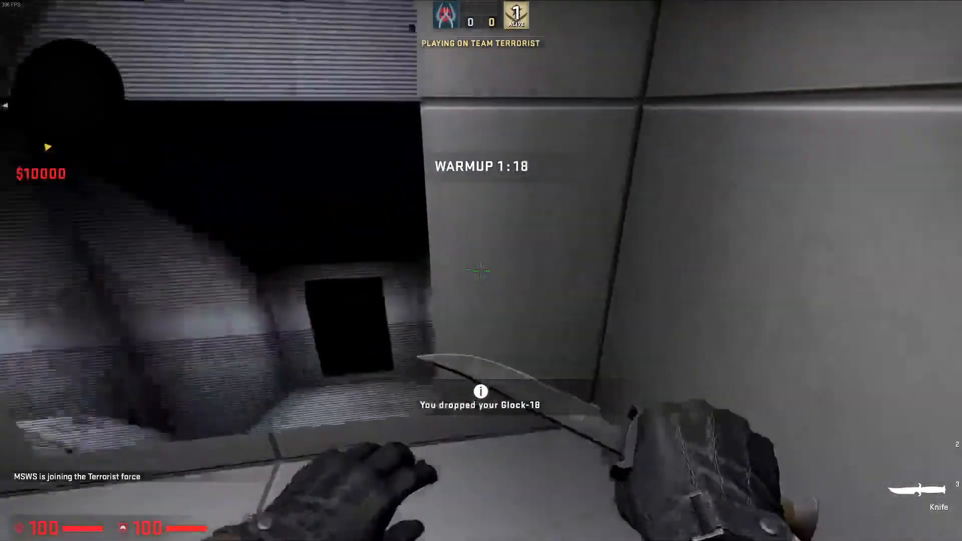
pyautogui.press('s')
pyautogui.press('w')
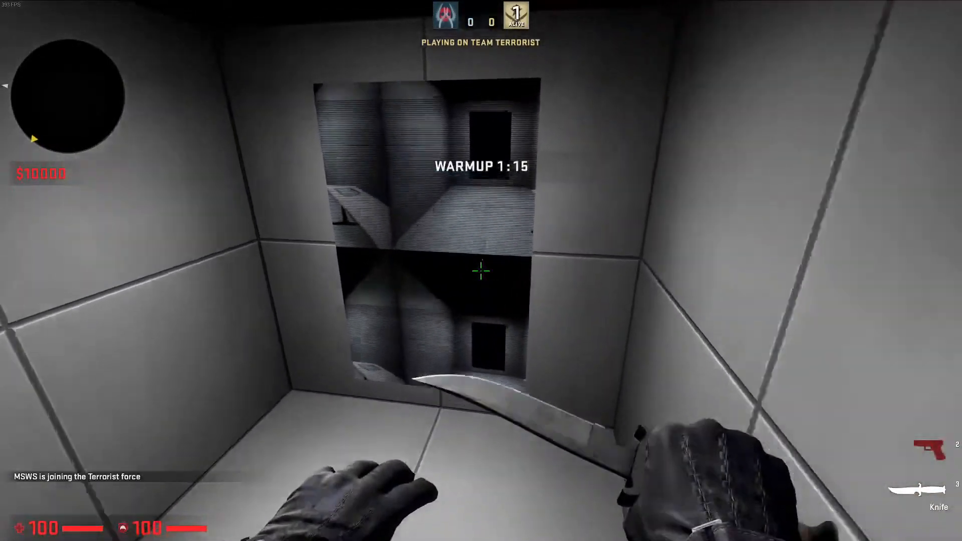
pyautogui.click(481, 271)
pyautogui.press('s')
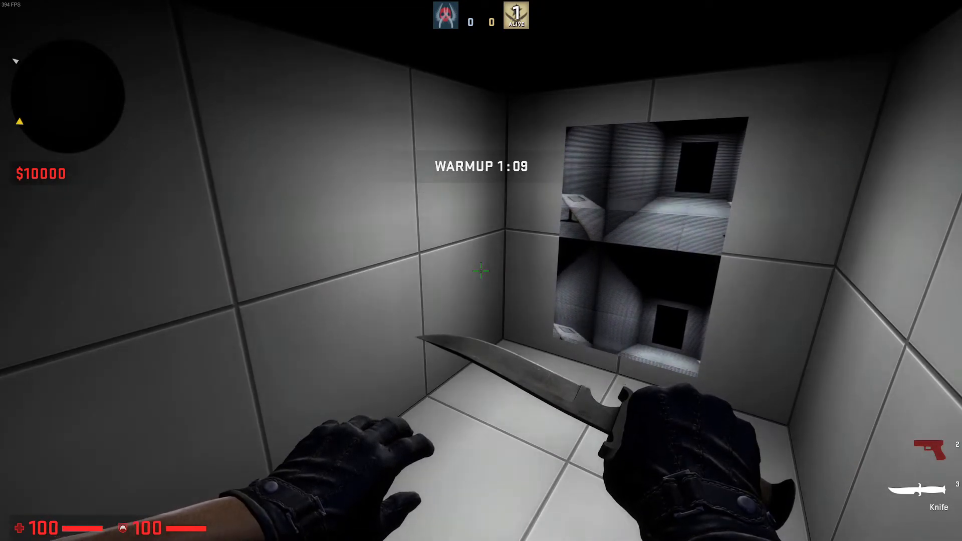
pyautogui.press('s')
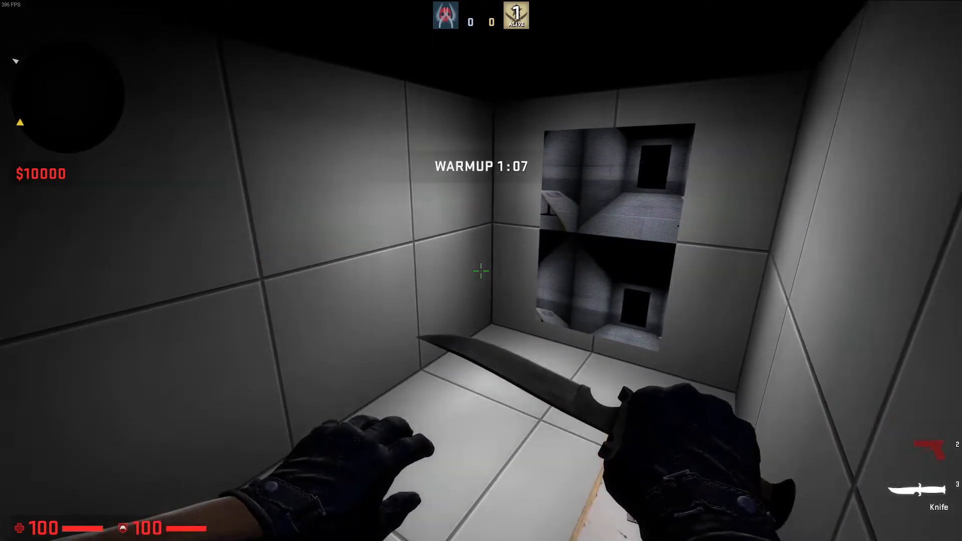
pyautogui.press('`')
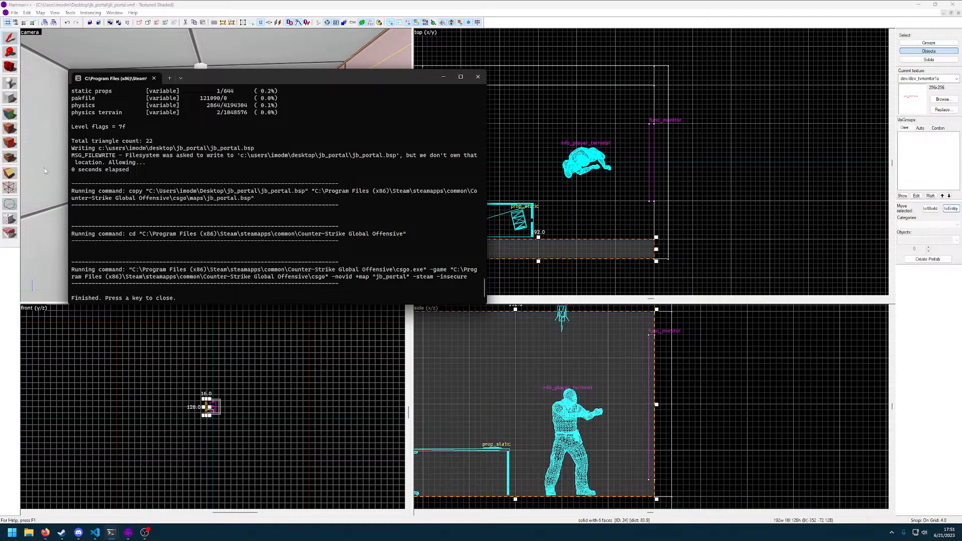
pyautogui.press('Return')
# Set the func_monitor's Render FX to Constant Glow
pyautogui.click(236, 191)
pyautogui.hotkey('alt', 'Return')
pyautogui.scroll(3, 466, 281)
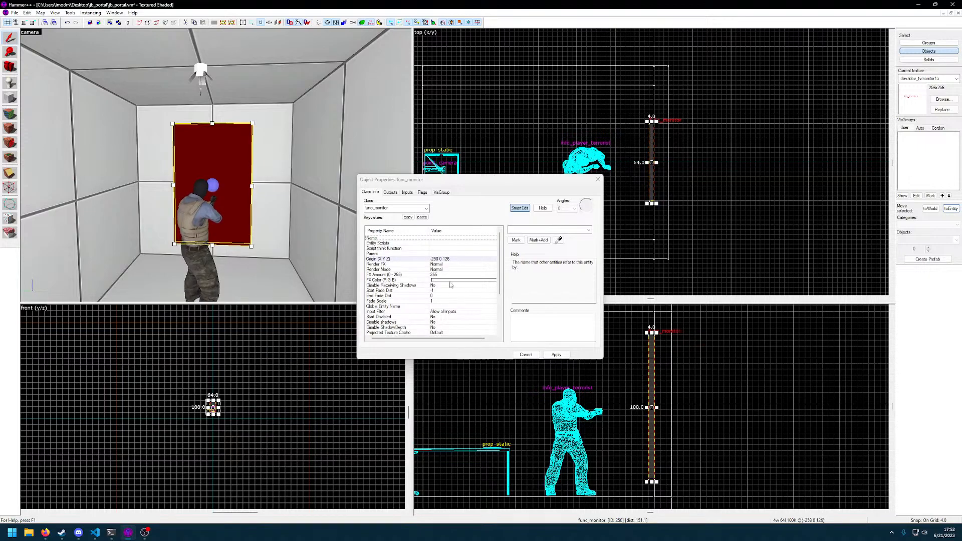
pyautogui.scroll(-4, 432, 289)
pyautogui.press('z')
pyautogui.press('s')
pyautogui.press('z')
pyautogui.scroll(4, 435, 269)
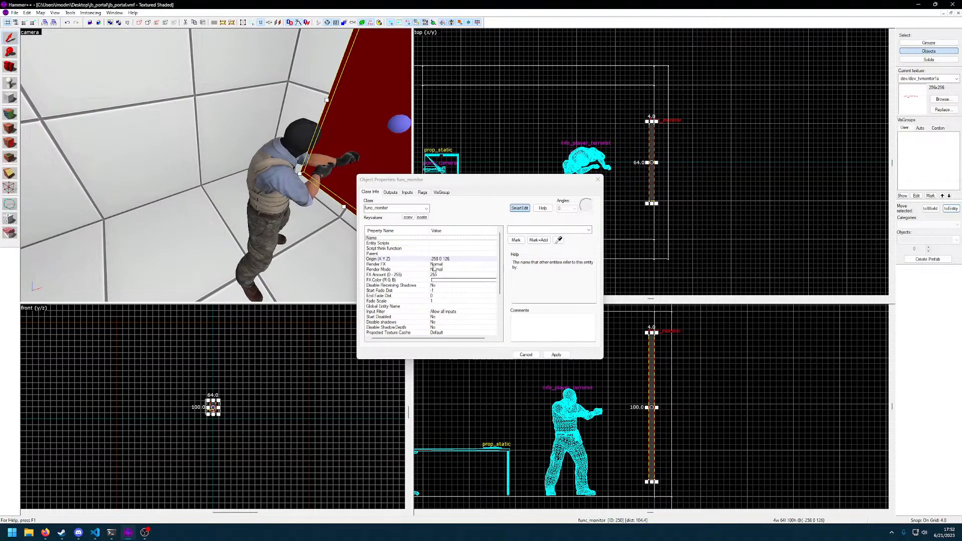
pyautogui.click(434, 266)
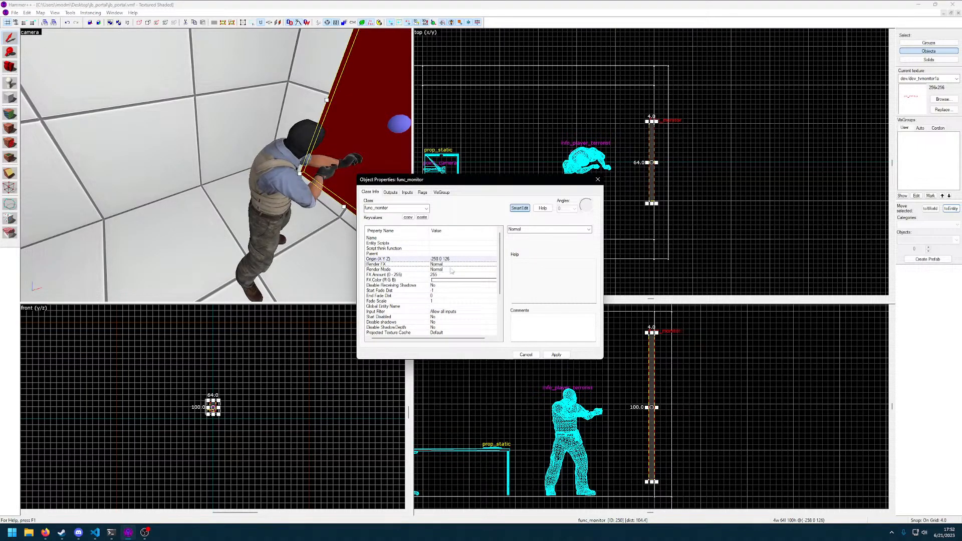
pyautogui.click(589, 230)
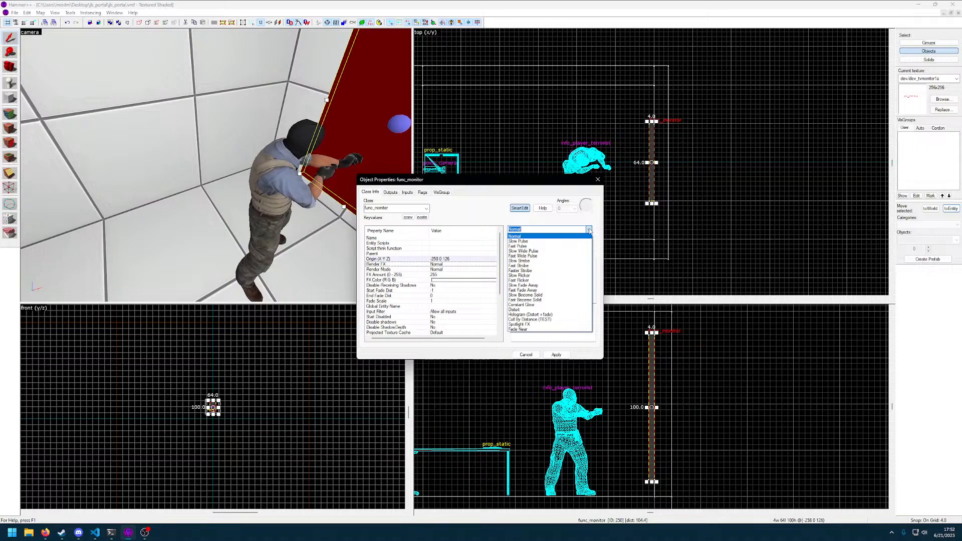
pyautogui.click(527, 305)
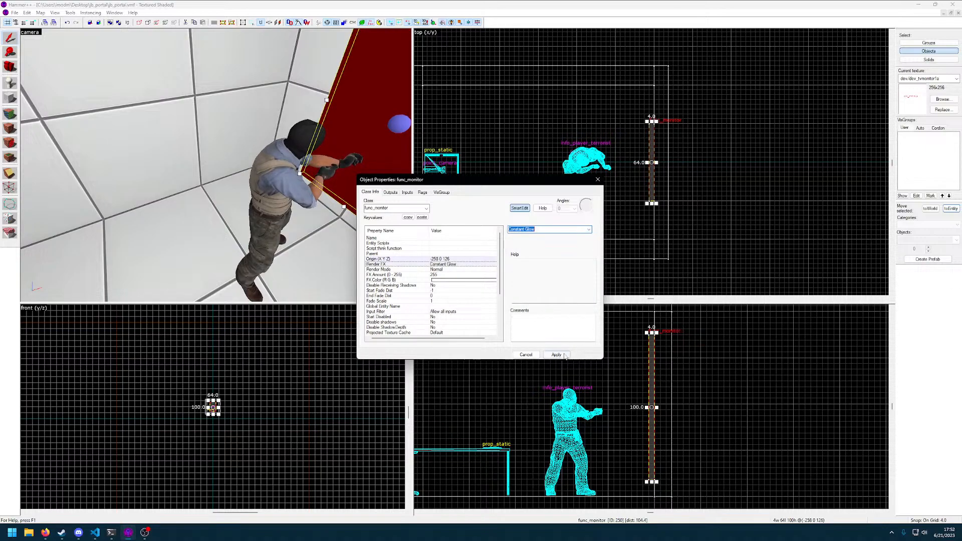
# Set the func_monitor's Render Mode to Solid, apply the changes and close its properties
pyautogui.click(441, 270)
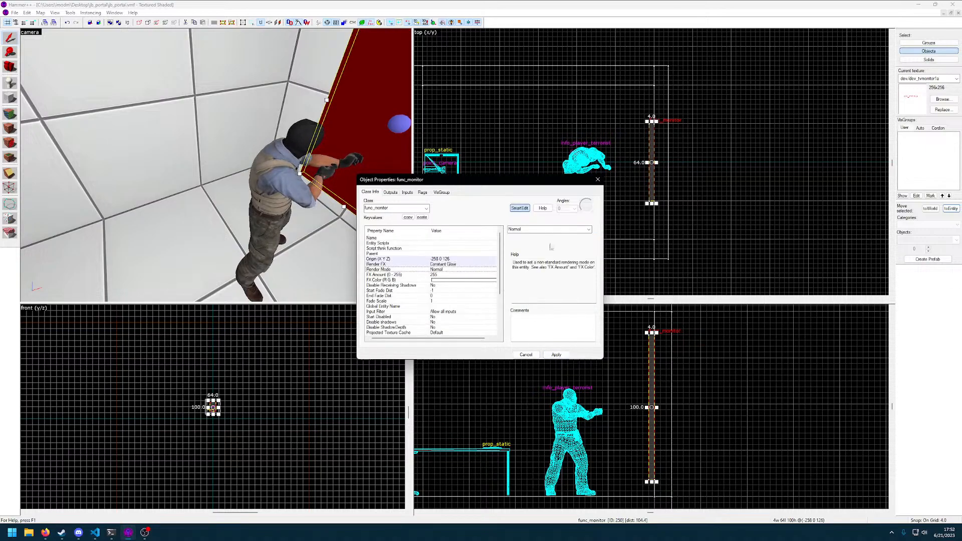
pyautogui.click(590, 229)
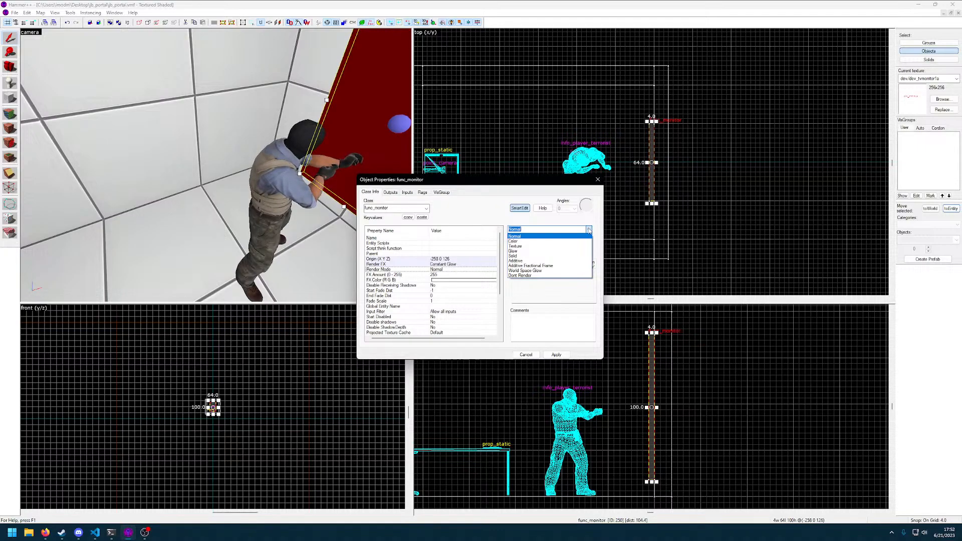
pyautogui.click(563, 257)
pyautogui.click(561, 355)
pyautogui.click(598, 179)
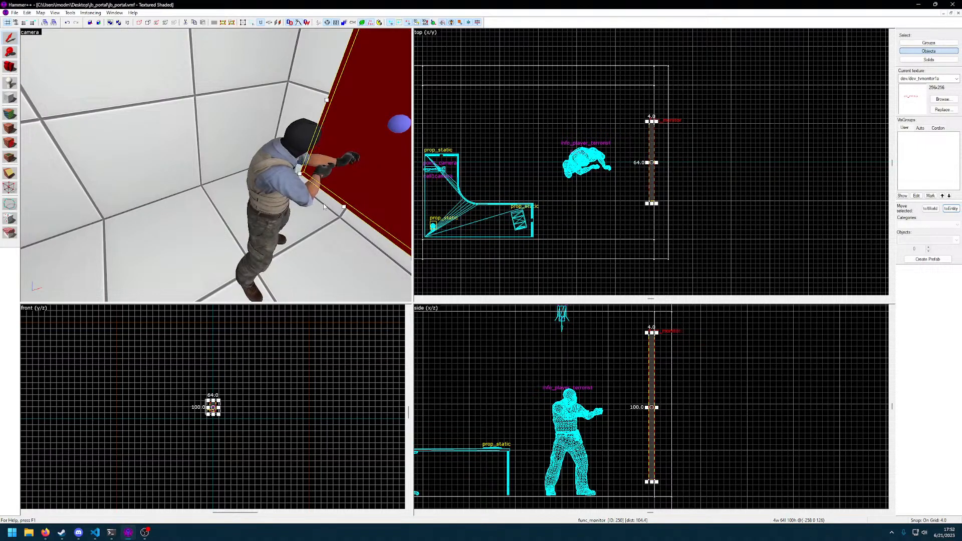
# Compile and run the map, examine the monitor in game from near and far, and quit the game
pyautogui.press('F9')
pyautogui.press('Return')
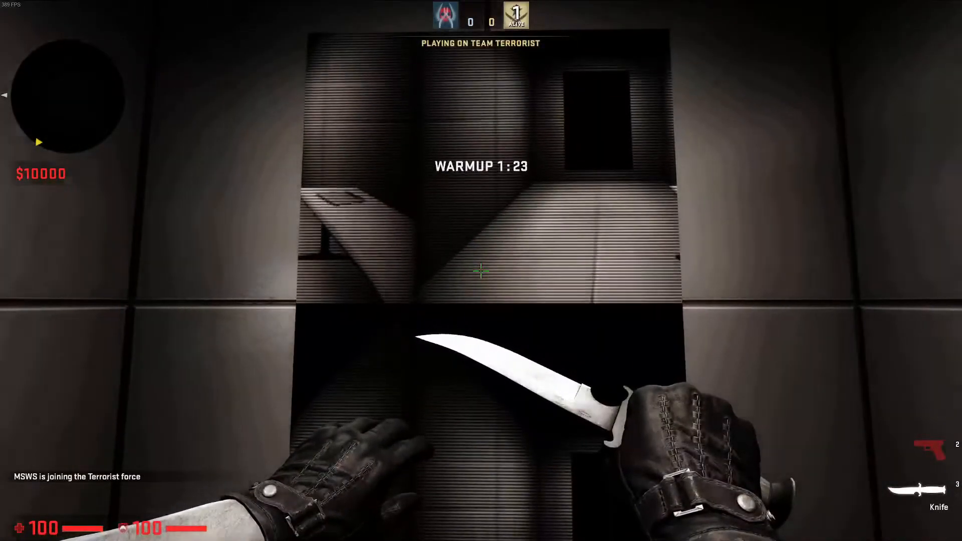
pyautogui.press('s')
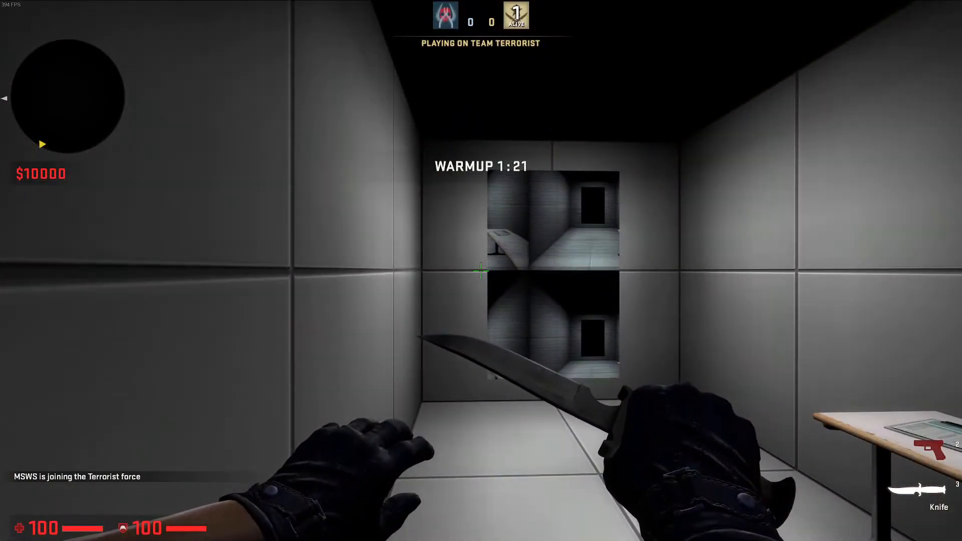
pyautogui.press('w')
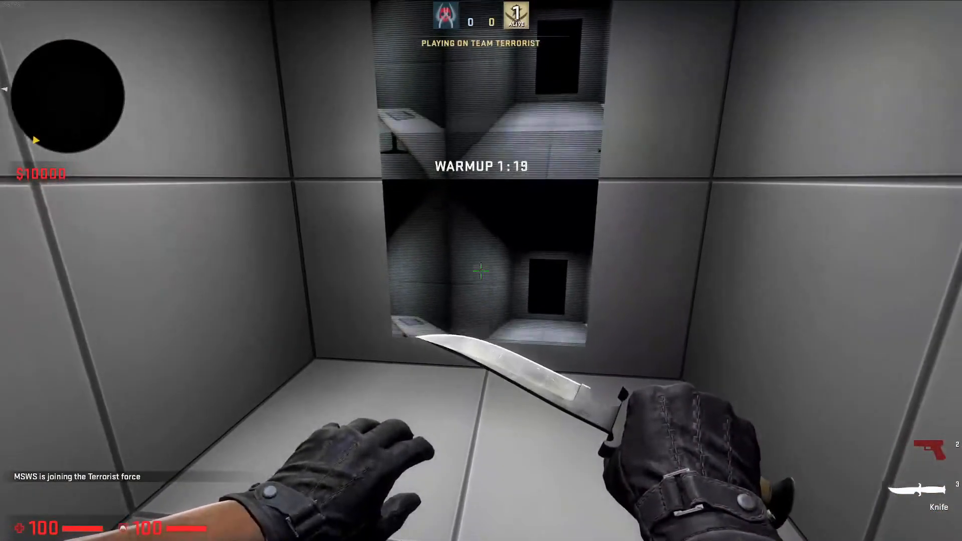
pyautogui.press('w')
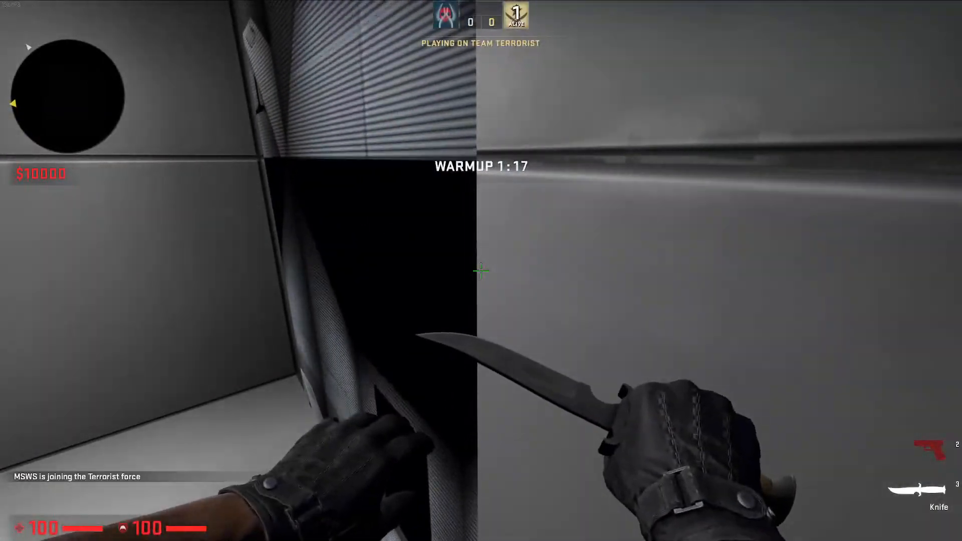
pyautogui.press('a')
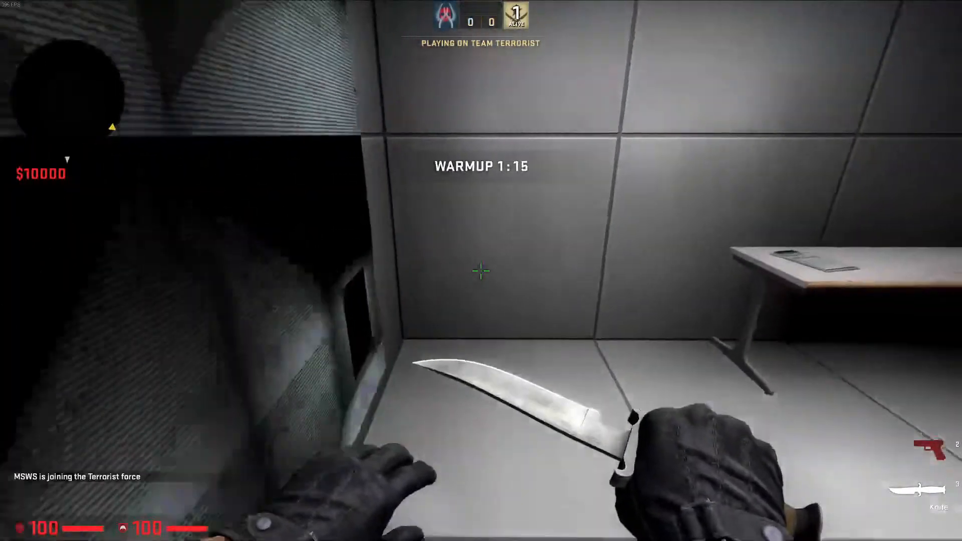
pyautogui.press('`')
pyautogui.write('quit')
pyautogui.press('Return')
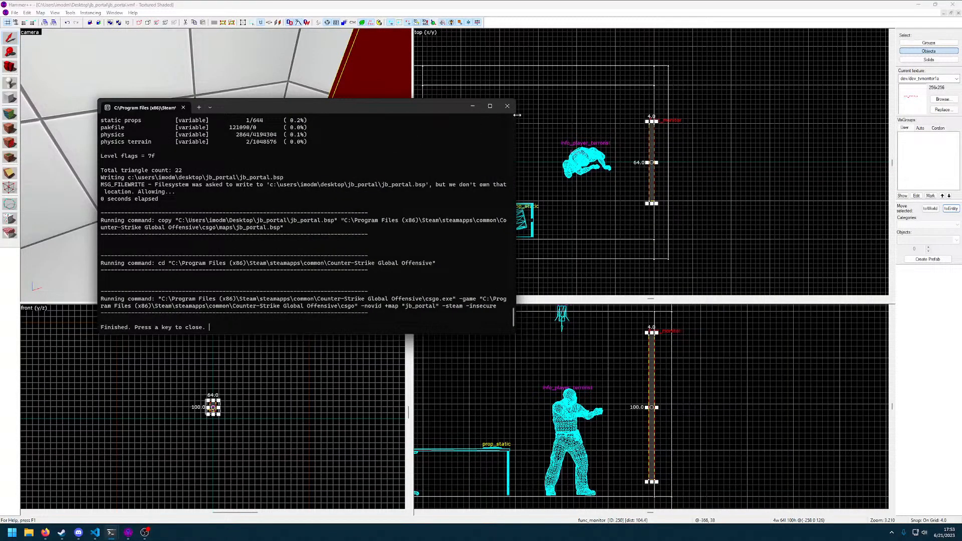
pyautogui.press('space')
# Look through the available entity classes in the func_monitor's properties and close them without choosing one
pyautogui.press('z')
pyautogui.press('d')
pyautogui.press('z')
pyautogui.doubleClick(216, 165)
pyautogui.press('z')
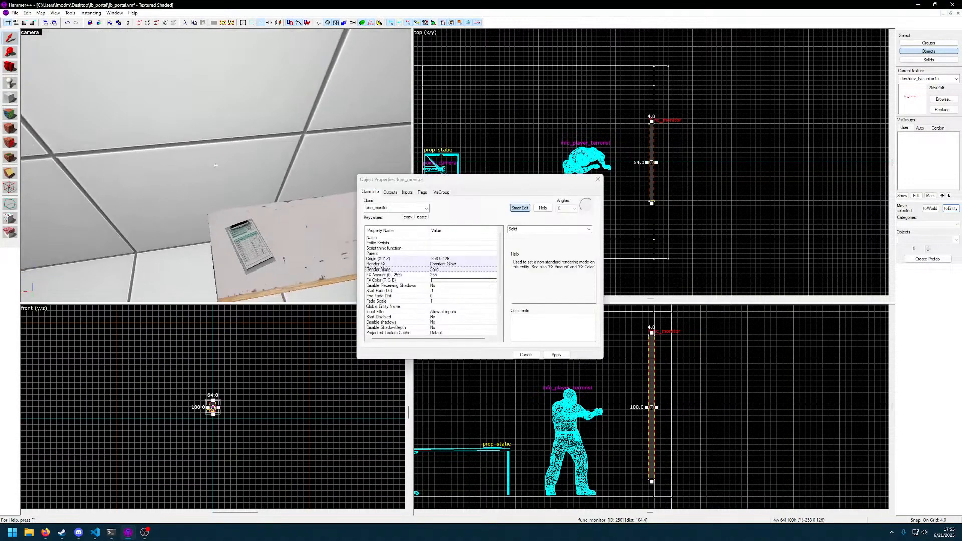
pyautogui.press('z')
pyautogui.click(416, 209)
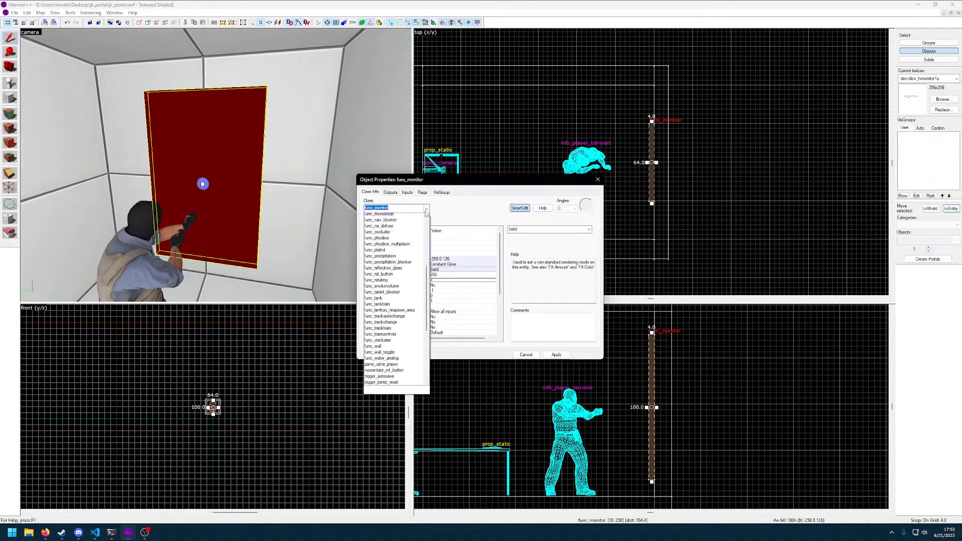
pyautogui.moveTo(426, 313); pyautogui.dragTo(431, 253)
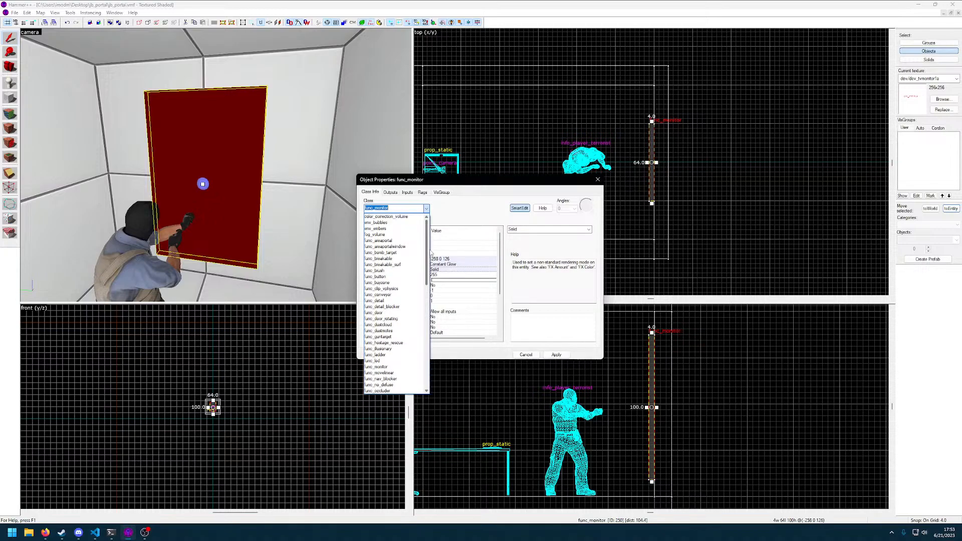
pyautogui.click(428, 209)
pyautogui.click(598, 180)
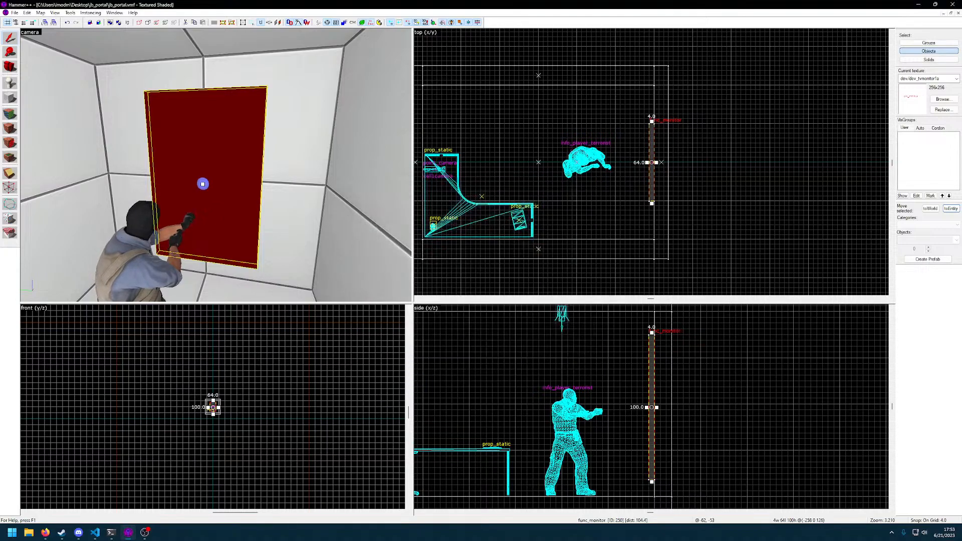
# Try to switch the func_monitor to a different entity class entered by name, and close its properties
pyautogui.click(45, 533)
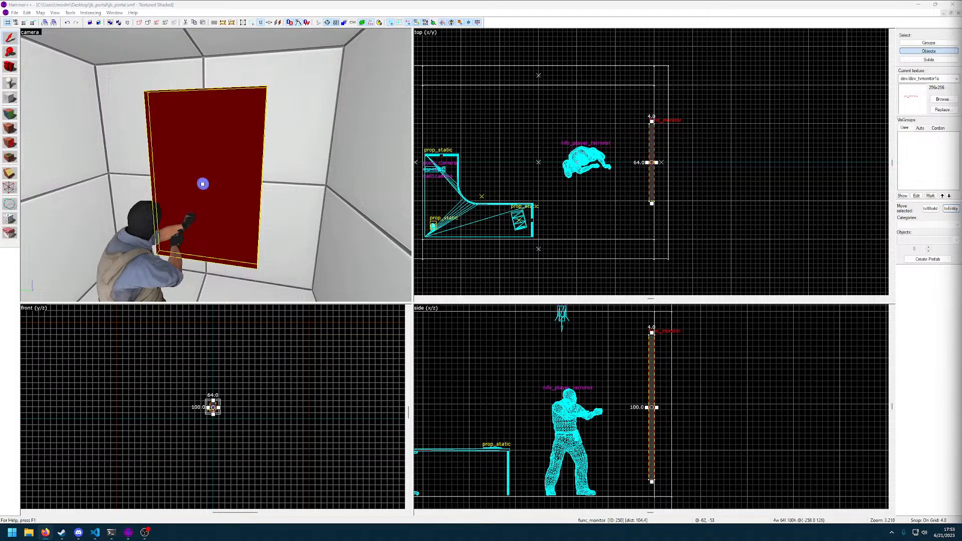
pyautogui.hotkey('alt', 'Return')
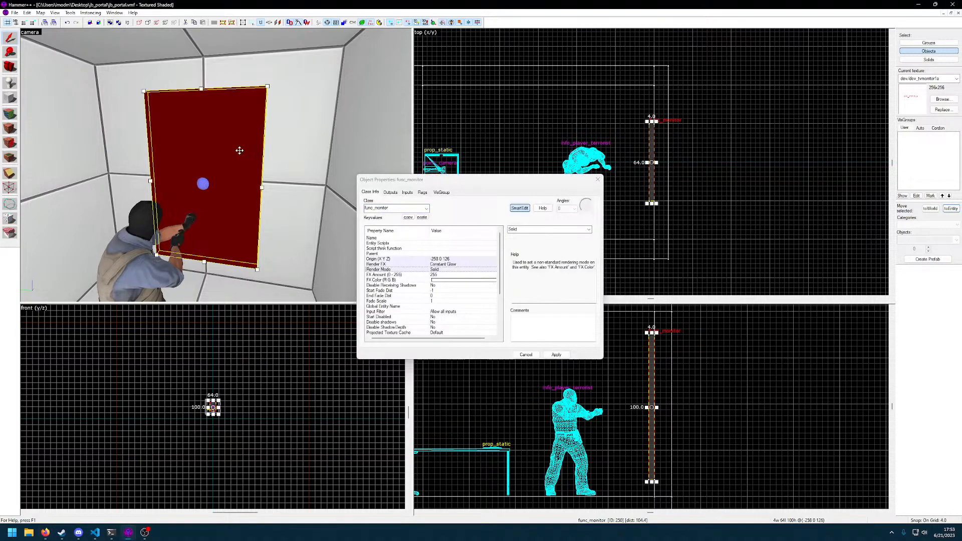
pyautogui.click(424, 208)
pyautogui.write('info')
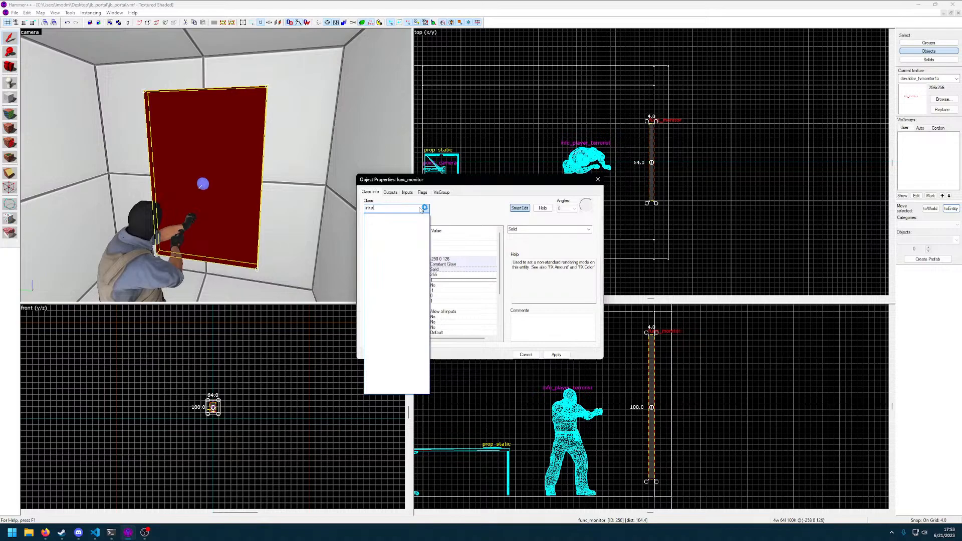
pyautogui.click(420, 208)
pyautogui.click(838, 280)
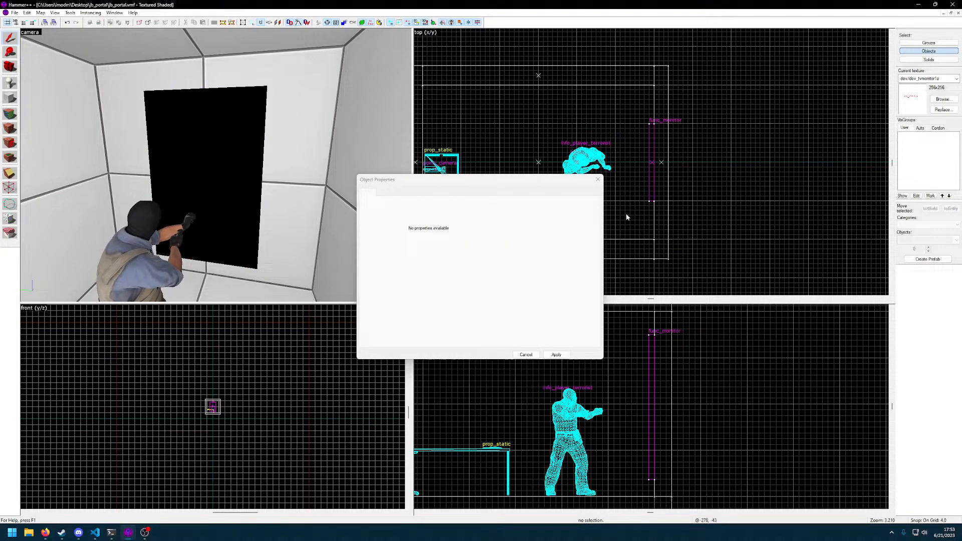
pyautogui.click(598, 179)
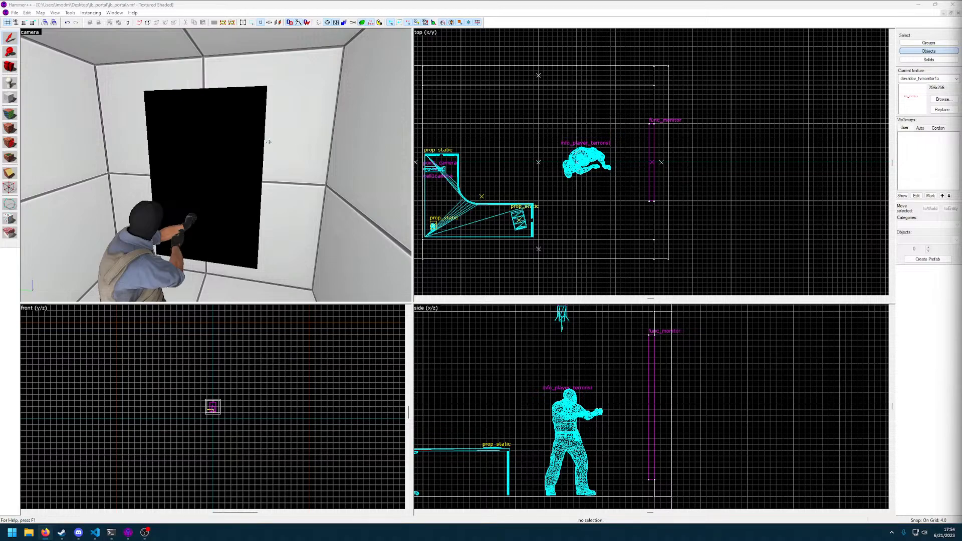
pyautogui.click(242, 144)
pyautogui.hotkey('alt', 'Return')
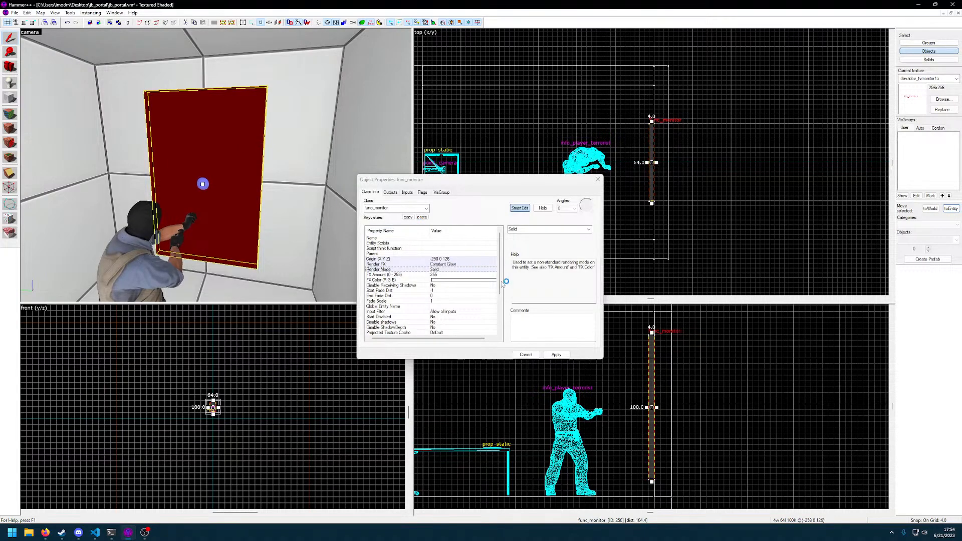
pyautogui.click(531, 353)
# Delete the cell1camera point_camera mounted above the desk
pyautogui.press('z')
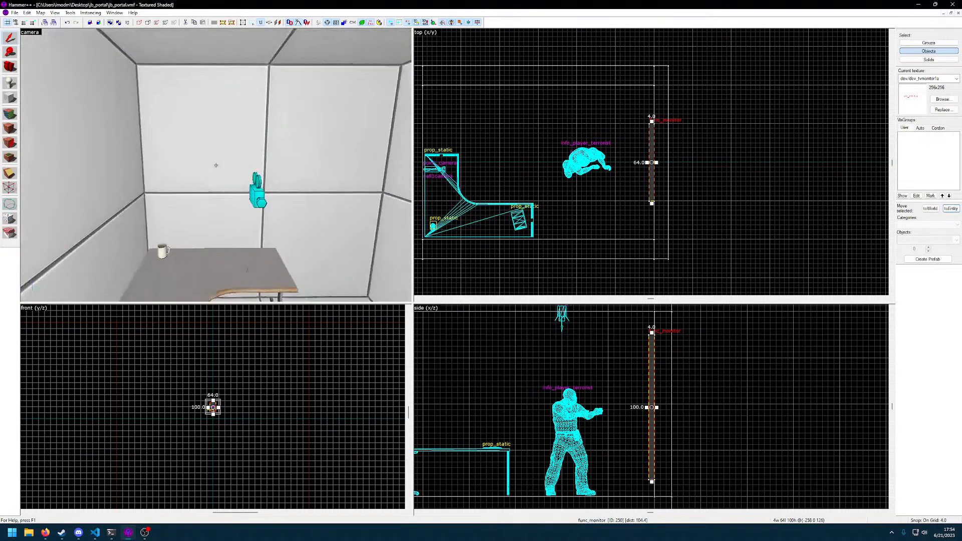
pyautogui.click(215, 166)
pyautogui.press('Delete')
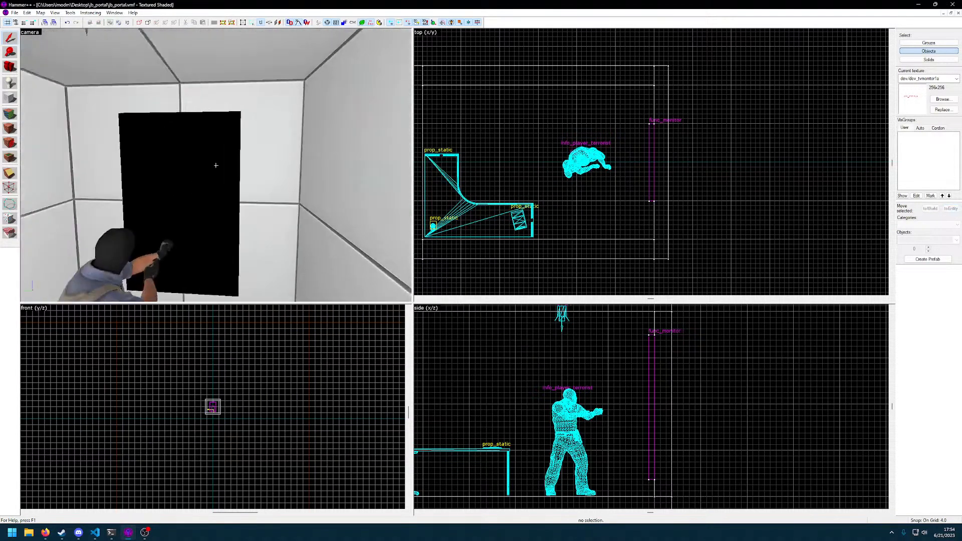
pyautogui.click(216, 165)
pyautogui.hotkey('alt', 'Return')
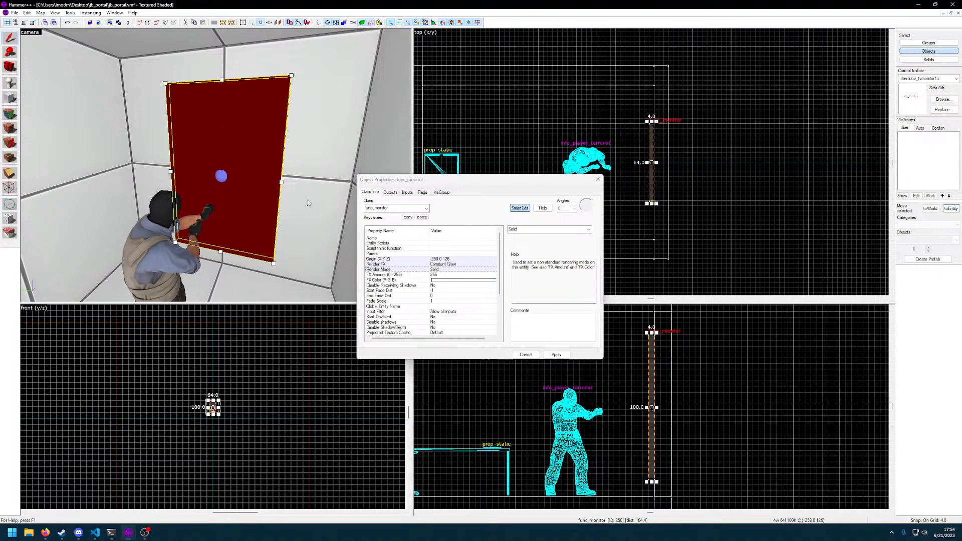
pyautogui.click(598, 179)
pyautogui.hotkey('shift', 'a')
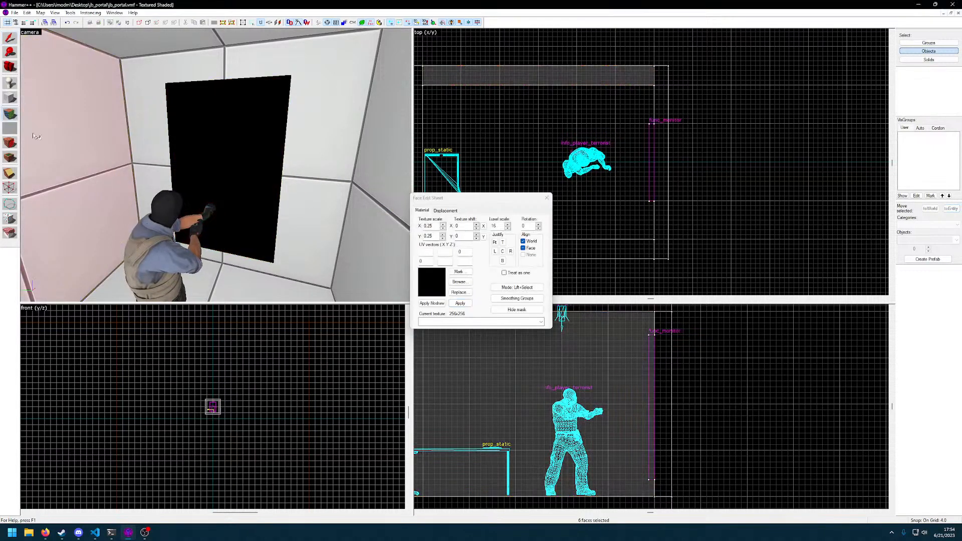
pyautogui.click(546, 198)
pyautogui.click(276, 144)
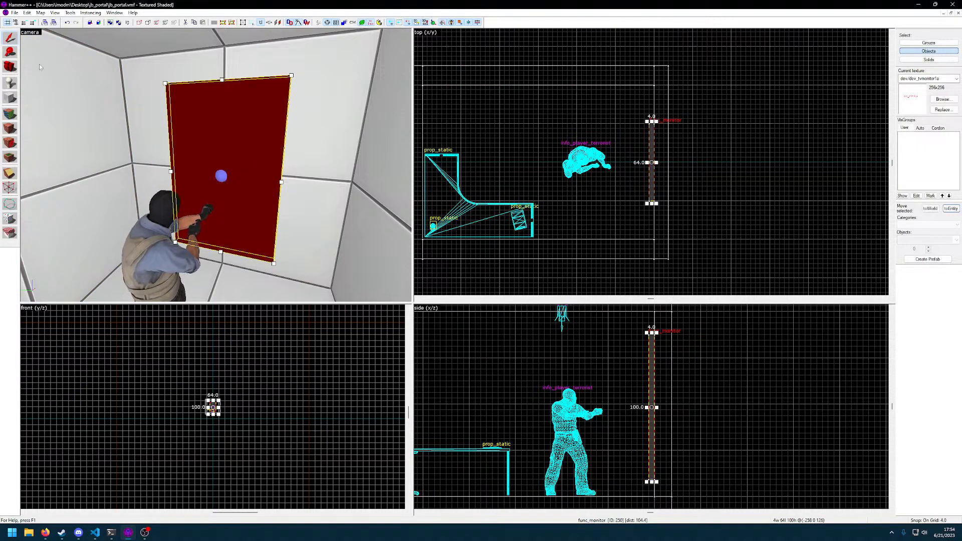
# Change the entity class of the func_monitor to trigger_teleport and close its properties
pyautogui.doubleClick(190, 128)
pyautogui.click(427, 210)
pyautogui.write('trigger')
pyautogui.write('_tel')
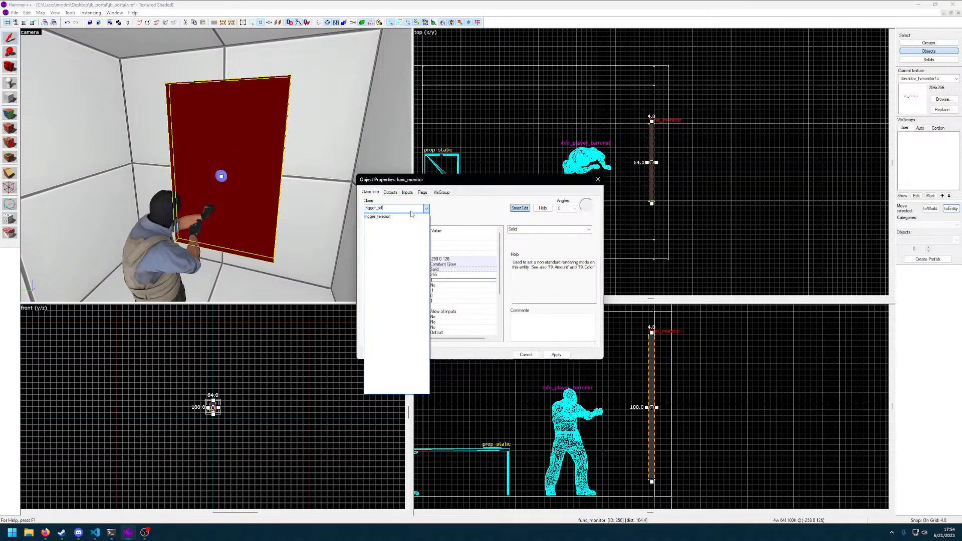
pyautogui.click(412, 217)
pyautogui.click(557, 355)
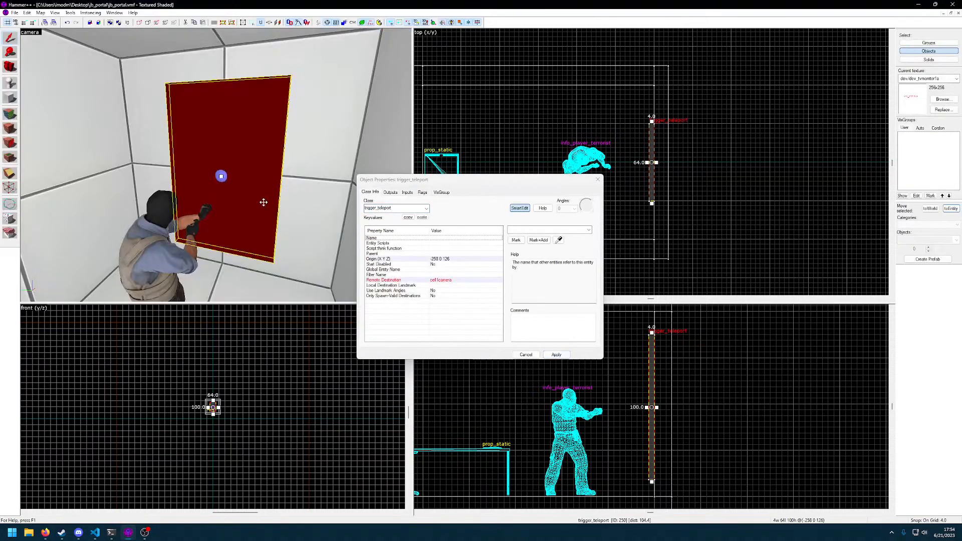
pyautogui.press('d')
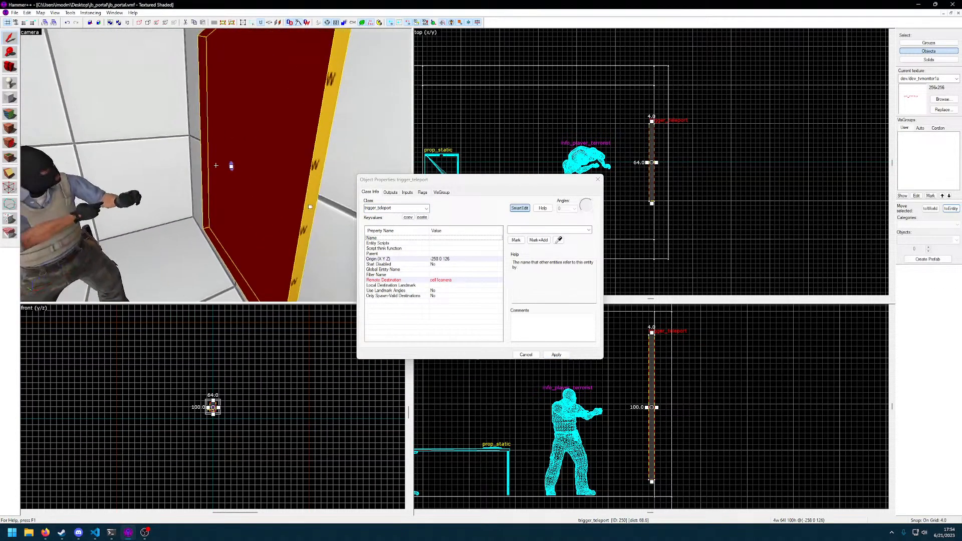
pyautogui.press('a')
pyautogui.press('a')
pyautogui.press('z')
pyautogui.click(598, 180)
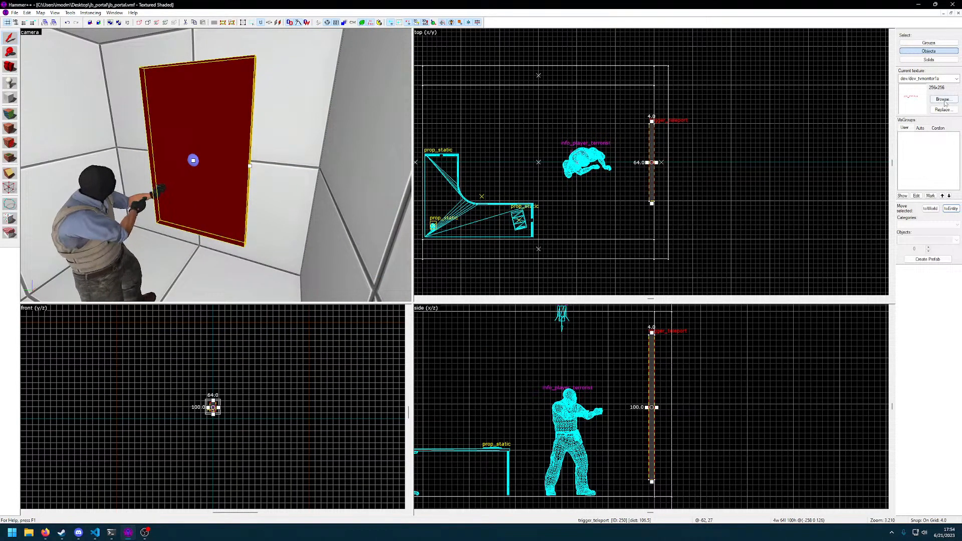
# Choose the colors/toolstrigger texture from the trigger textures and apply it to all faces of the trigger_teleport brush
pyautogui.click(943, 99)
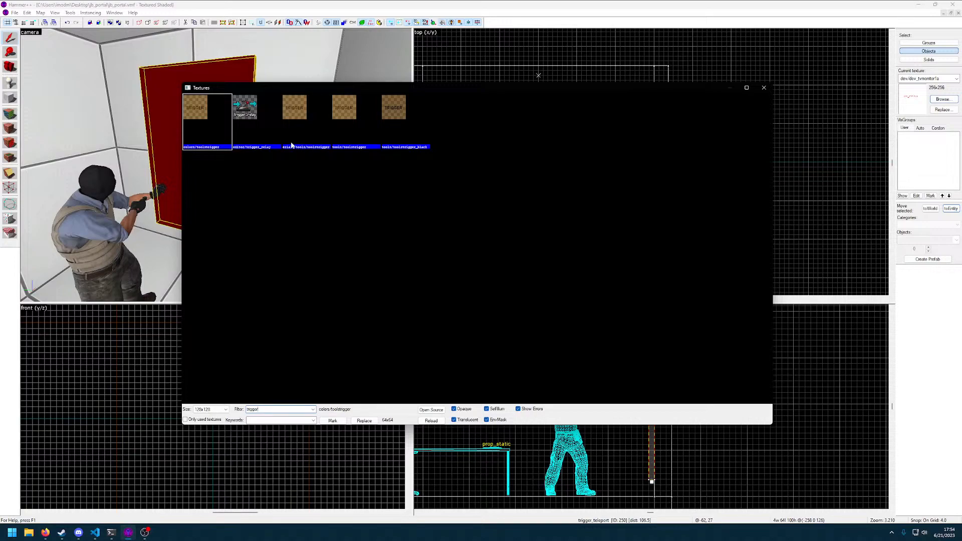
pyautogui.doubleClick(203, 120)
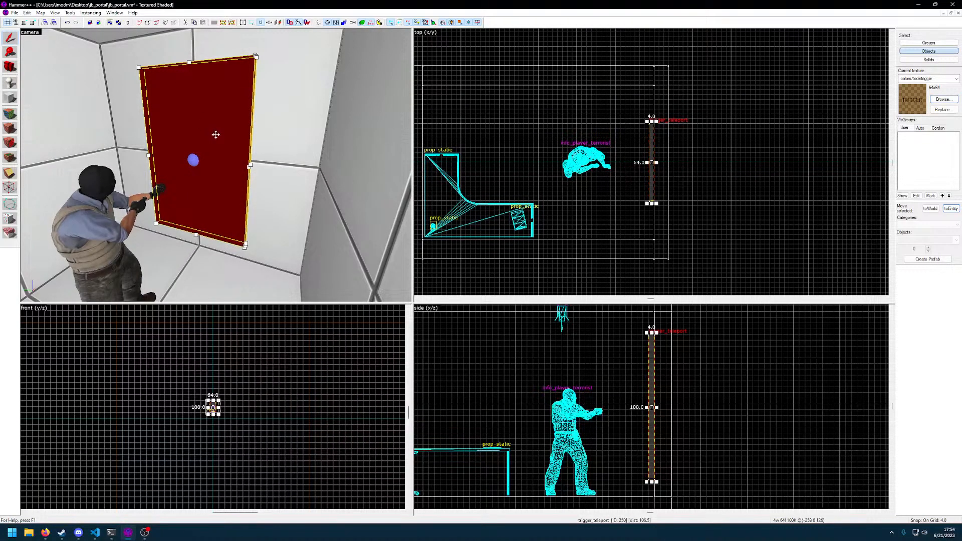
pyautogui.click(11, 116)
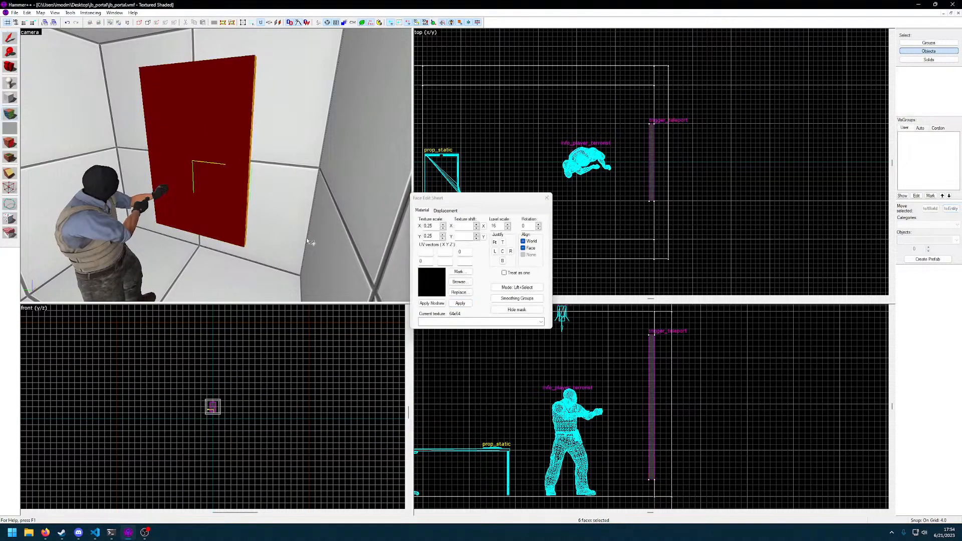
pyautogui.click(458, 281)
pyautogui.doubleClick(203, 132)
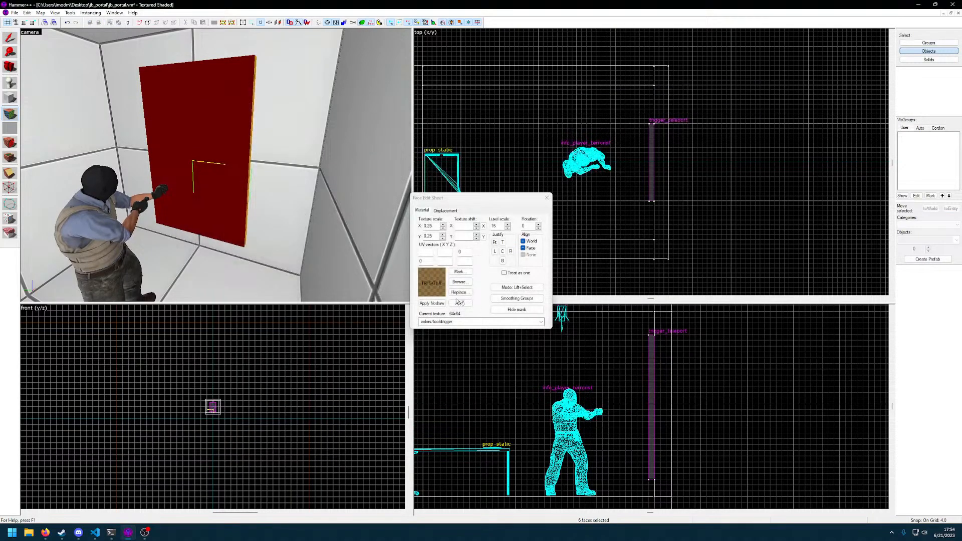
pyautogui.click(458, 303)
pyautogui.press('z')
pyautogui.press('w')
pyautogui.press('a')
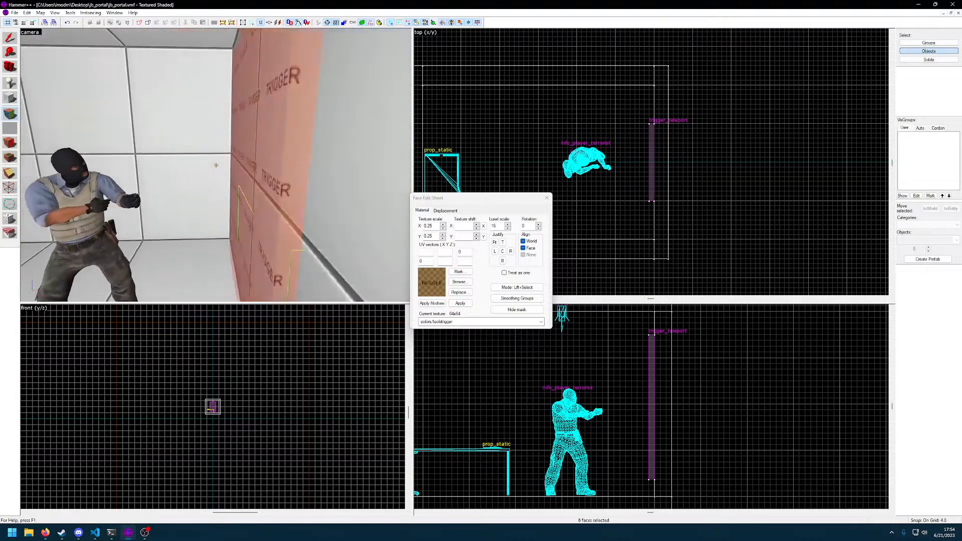
pyautogui.press('z')
pyautogui.click(547, 198)
# Move the trigger_teleport about 28 units away from the wall, to just in front of the terrorist player start
pyautogui.press('z')
pyautogui.press('s')
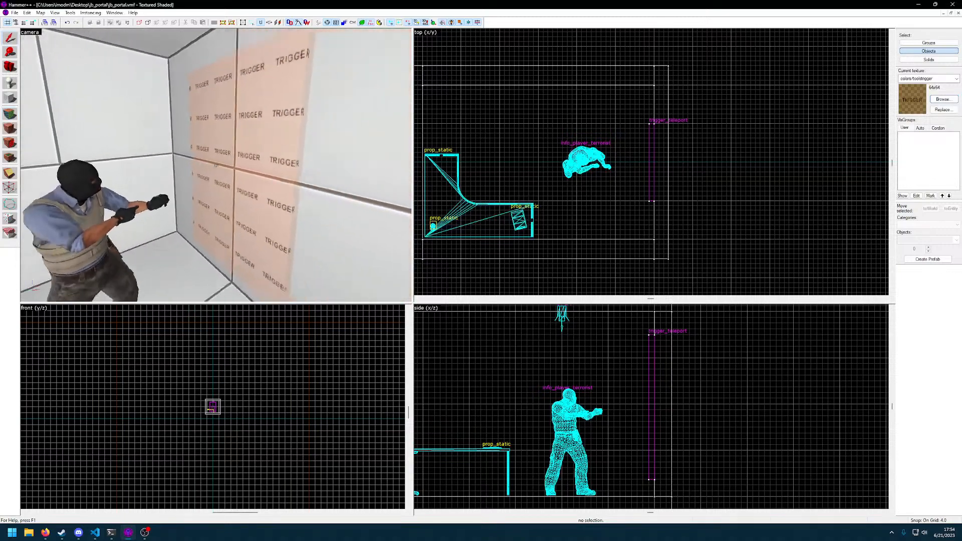
pyautogui.click(216, 166)
pyautogui.press('a')
pyautogui.click(216, 165)
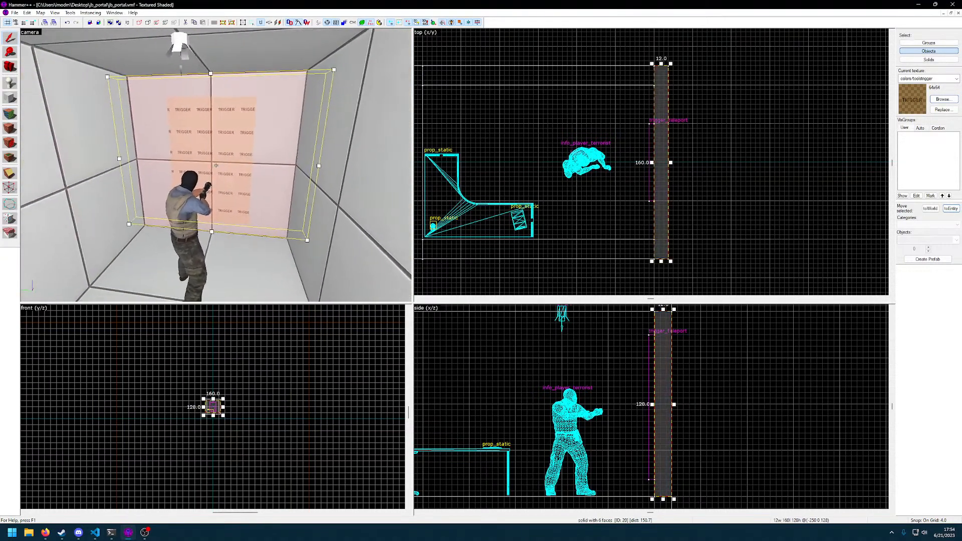
pyautogui.click(216, 165)
pyautogui.press('z')
pyautogui.press('z')
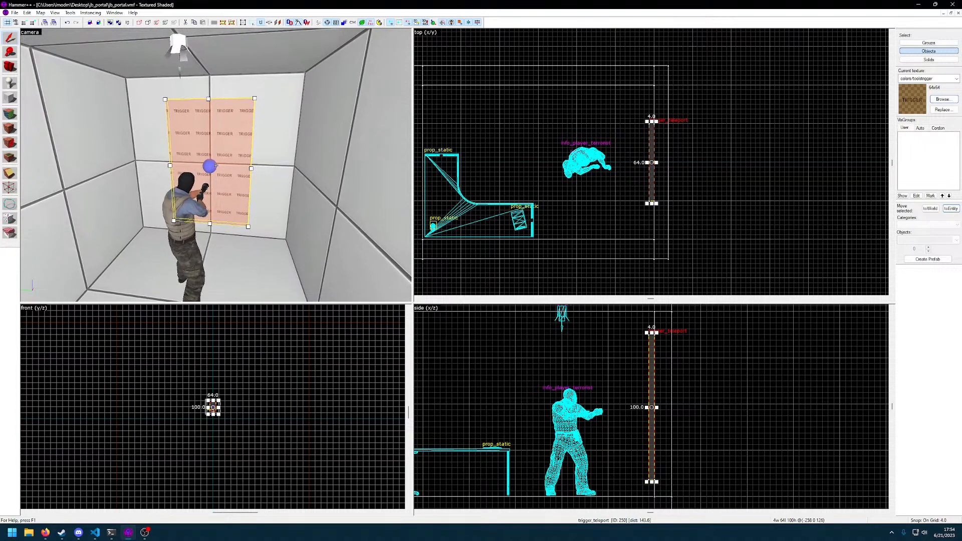
pyautogui.scroll(3, 619, 198)
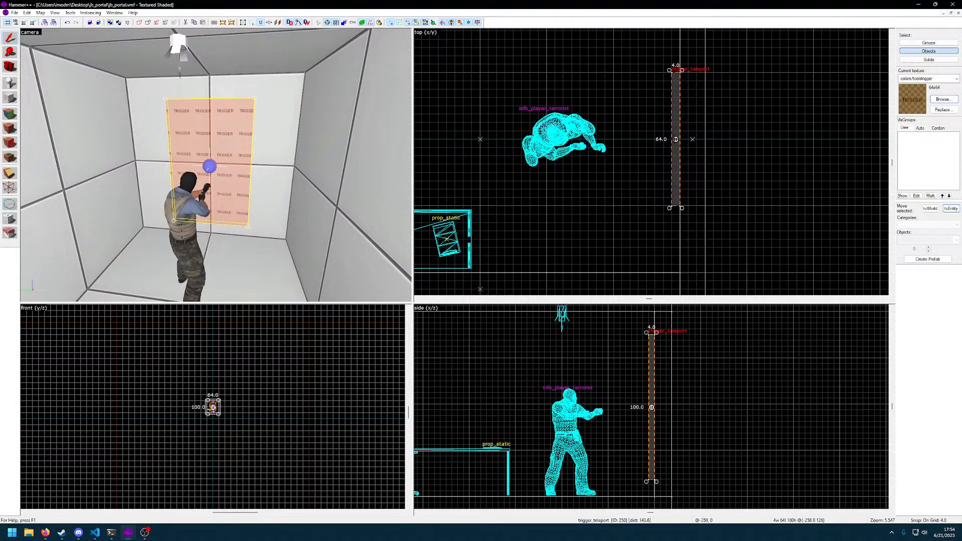
pyautogui.click(679, 141)
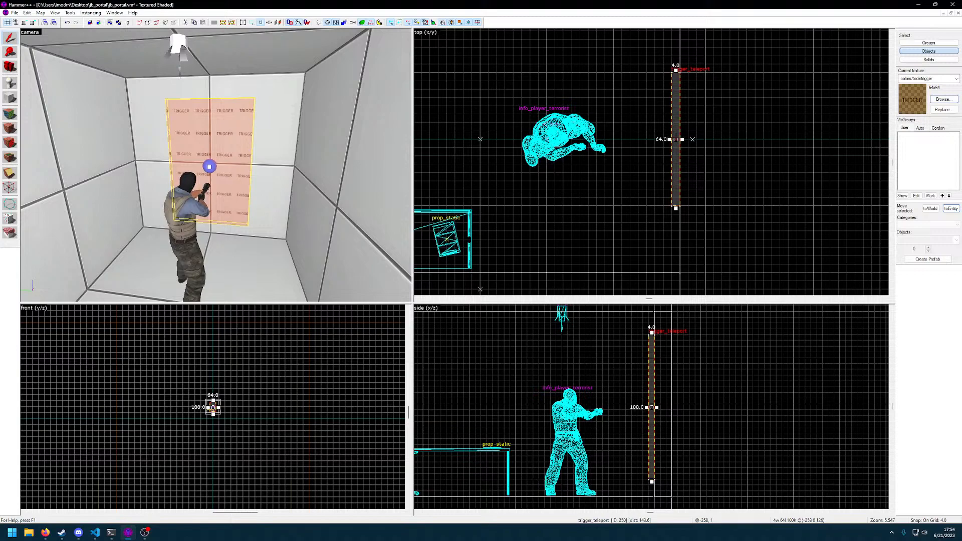
pyautogui.click(697, 146)
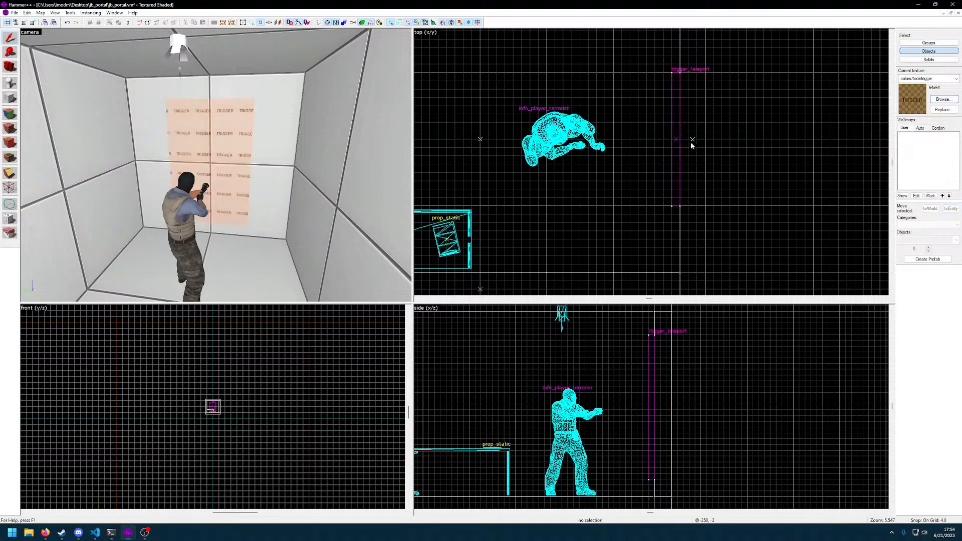
pyautogui.click(676, 141)
pyautogui.moveTo(676, 153); pyautogui.dragTo(617, 152)
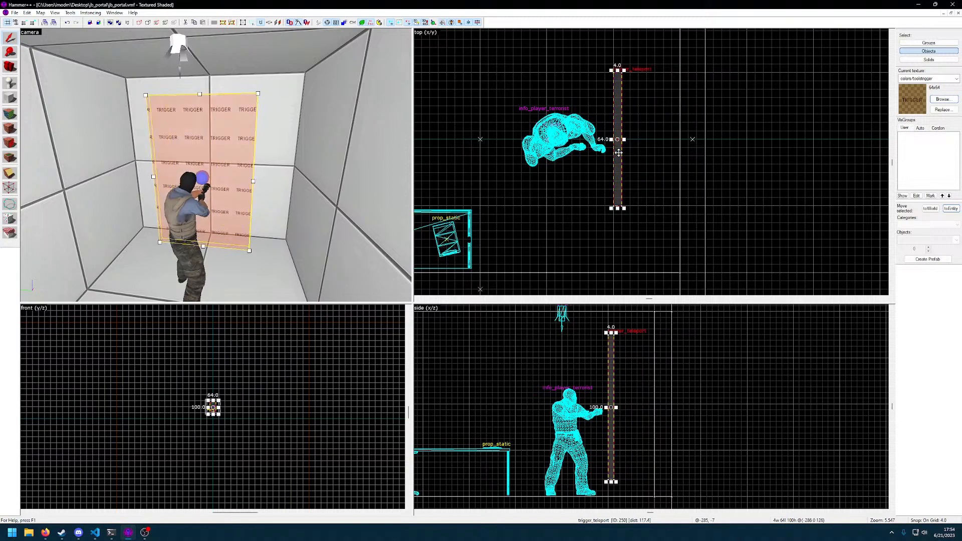
# Duplicate the trigger_teleport and place the copy back against the end wall
pyautogui.click(618, 165)
pyautogui.hotkey('ctrl', 'c')
pyautogui.hotkey('ctrl', 'v')
pyautogui.moveTo(615, 190); pyautogui.dragTo(677, 167)
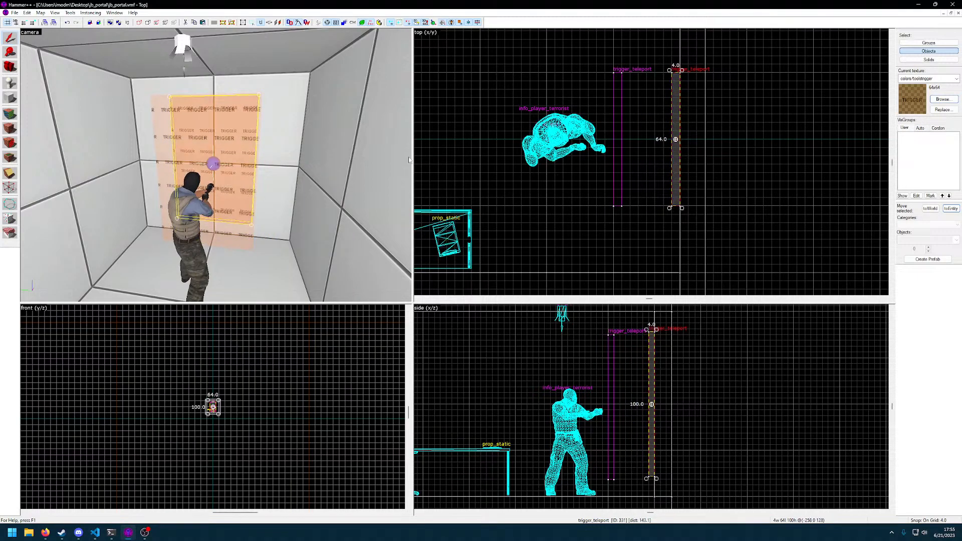
# Move the copied trigger_teleport sideways out of the room, about 176 units from the room's centre line
pyautogui.scroll(2, 179, 416)
pyautogui.scroll(10, 262, 415)
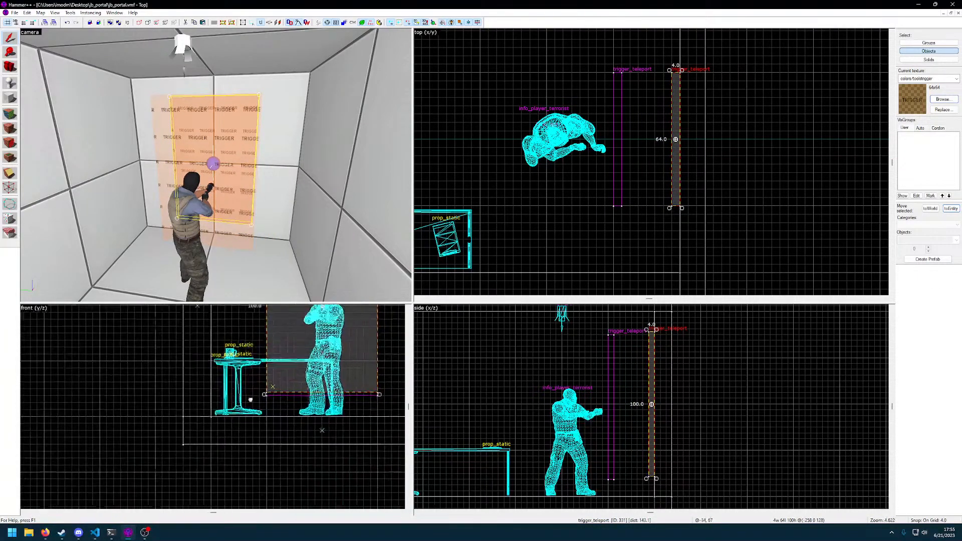
pyautogui.moveTo(278, 406); pyautogui.dragTo(287, 412, button='middle')
pyautogui.scroll(-4, 259, 401)
pyautogui.moveTo(241, 383); pyautogui.dragTo(93, 375)
pyautogui.moveTo(173, 393); pyautogui.dragTo(262, 404, button='middle')
pyautogui.scroll(1, 264, 397)
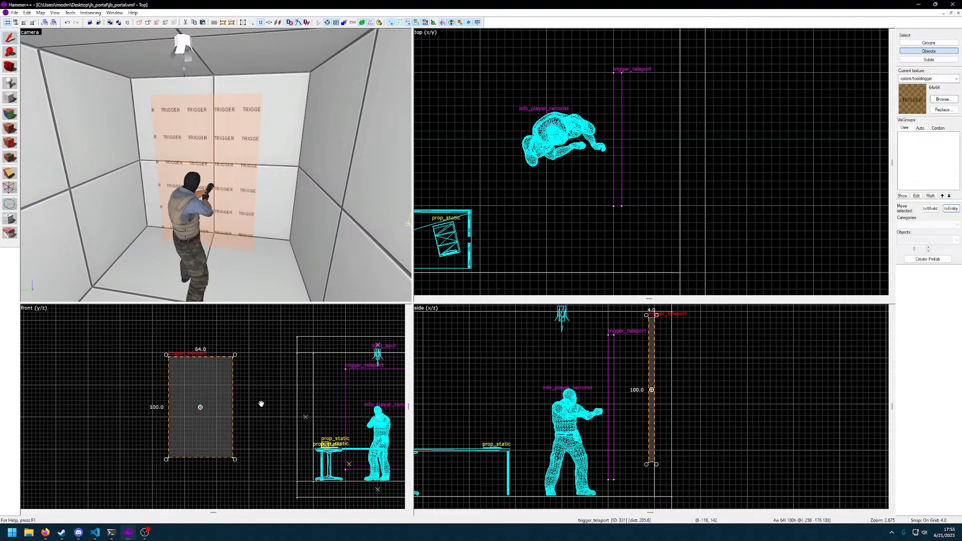
# Draw an eight-cornered polygon brush with cut corners, 64 by 100 units, within the outline of the copied trigger outside the room
pyautogui.click(70, 13)
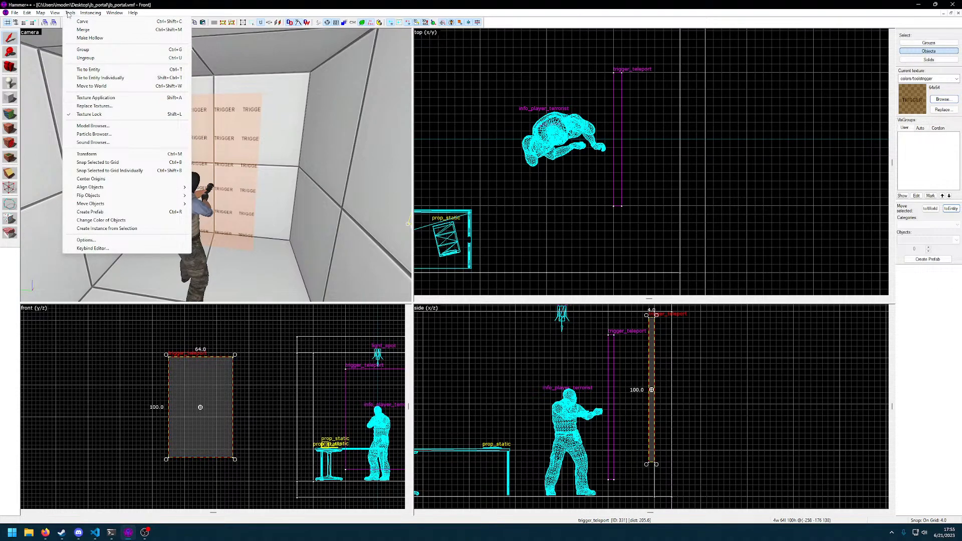
pyautogui.click(1, 298)
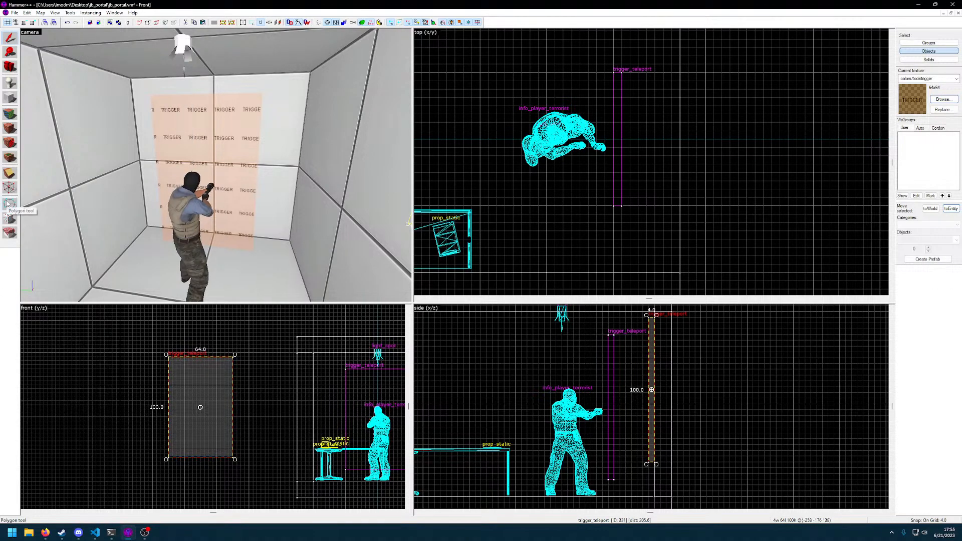
pyautogui.click(9, 204)
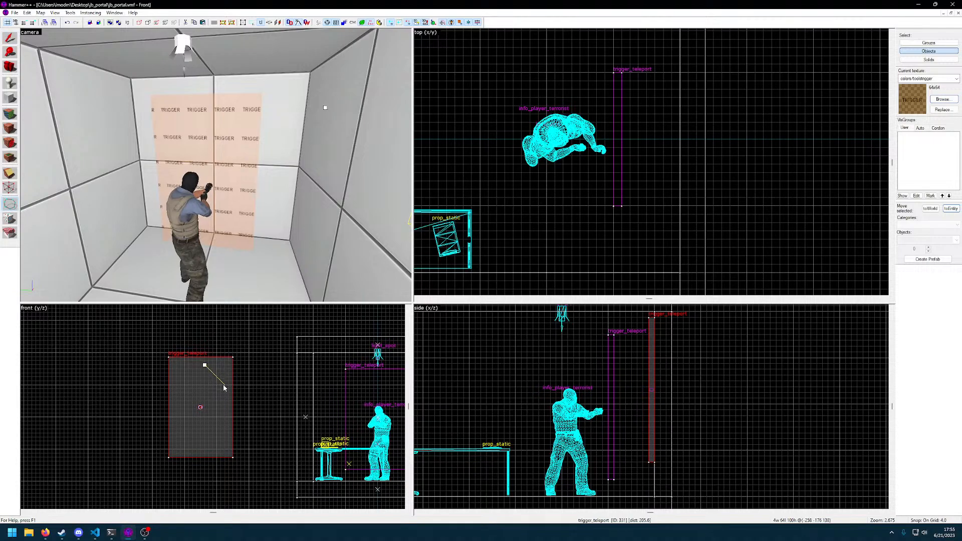
pyautogui.moveTo(208, 357); pyautogui.dragTo(232, 376)
pyautogui.click(233, 373)
pyautogui.click(232, 437)
pyautogui.click(214, 458)
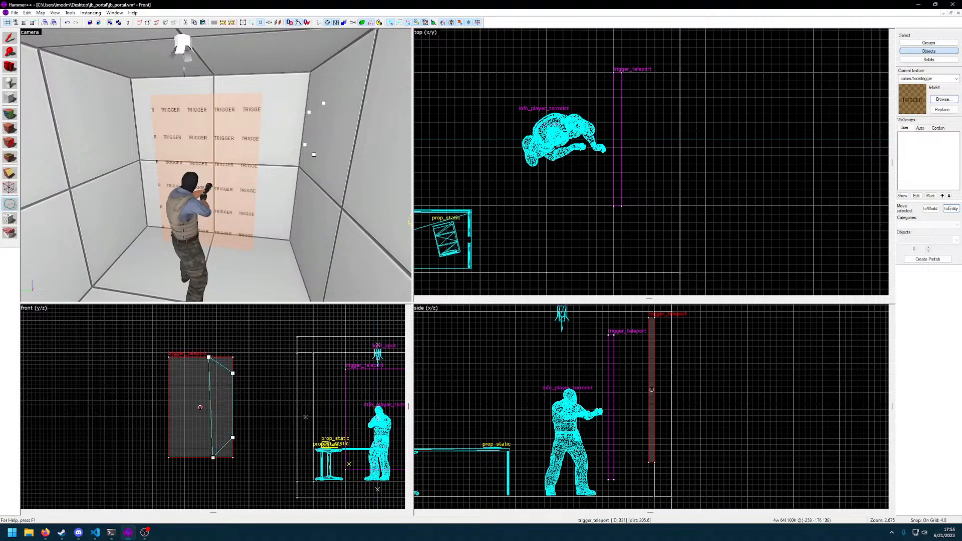
pyautogui.click(180, 457)
pyautogui.click(168, 441)
pyautogui.click(169, 369)
pyautogui.click(181, 358)
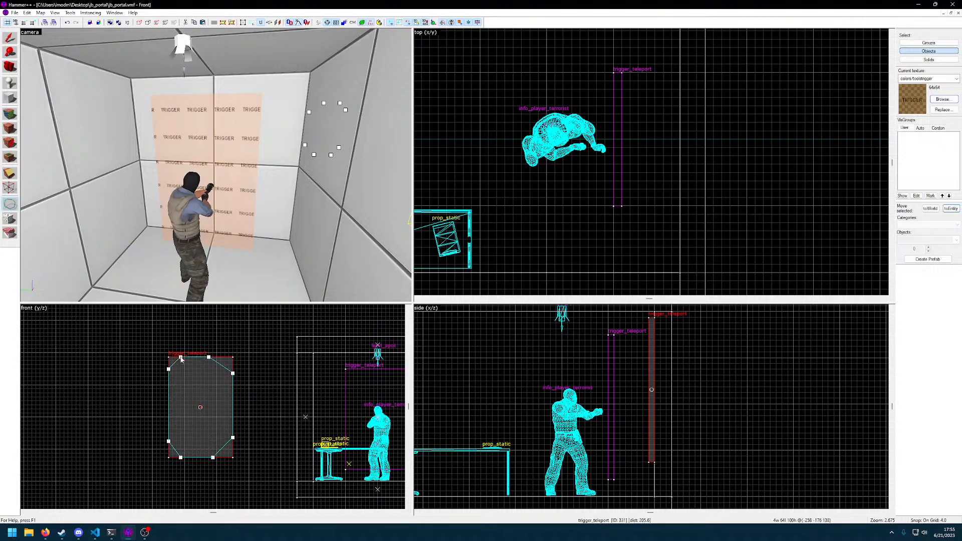
pyautogui.press('Return')
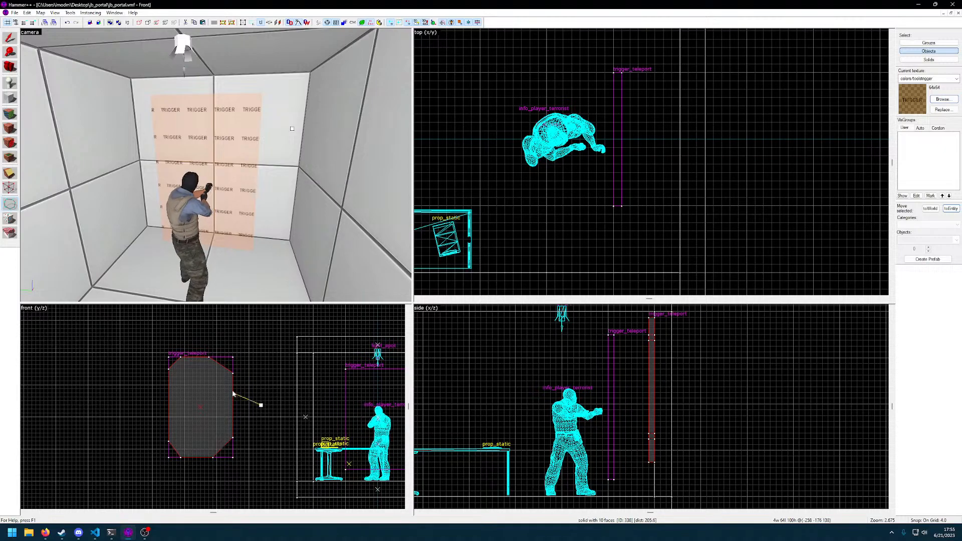
pyautogui.press('Escape')
# Move the octagonal trigger-textured brush into the room, behind the terrorist player start
pyautogui.press('z')
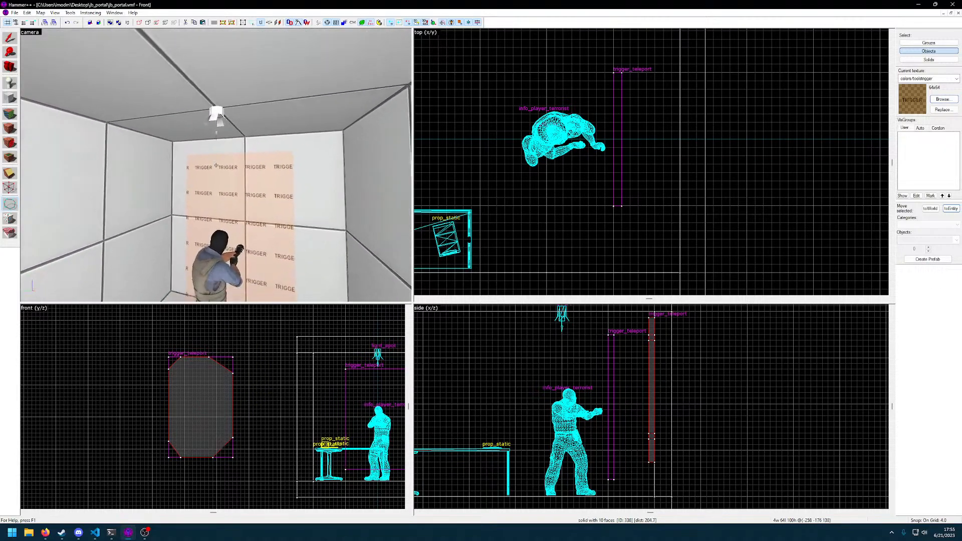
pyautogui.press('z')
pyautogui.click(184, 393)
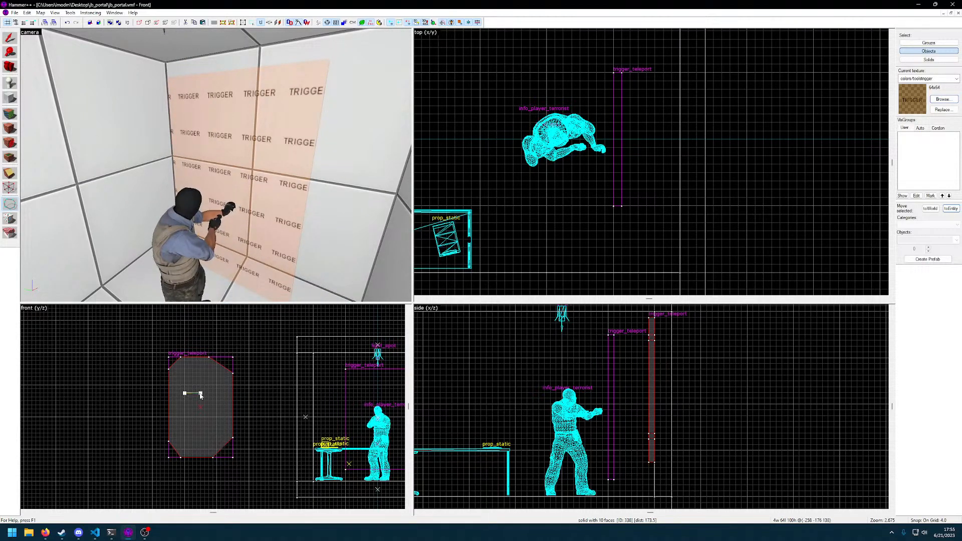
pyautogui.press('Escape')
pyautogui.click(9, 39)
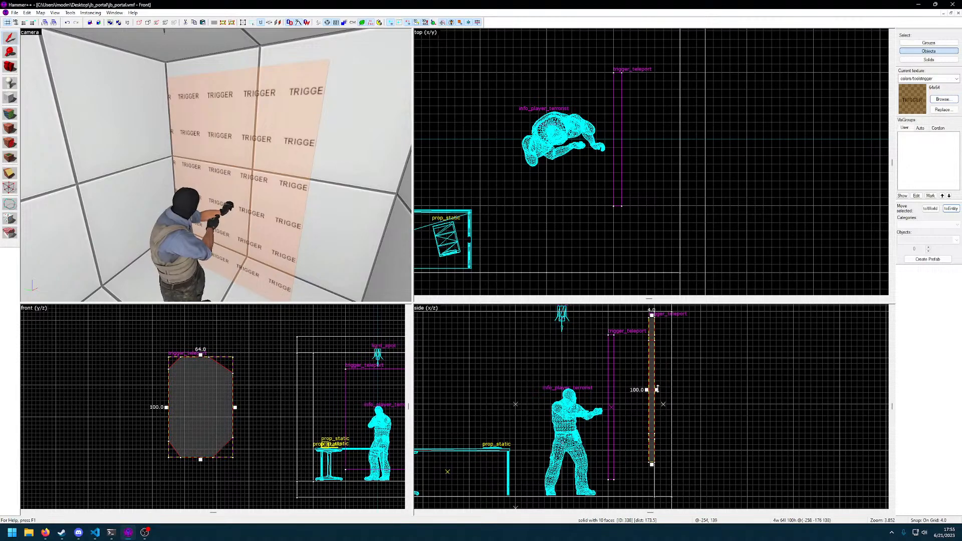
pyautogui.moveTo(652, 402); pyautogui.dragTo(524, 419)
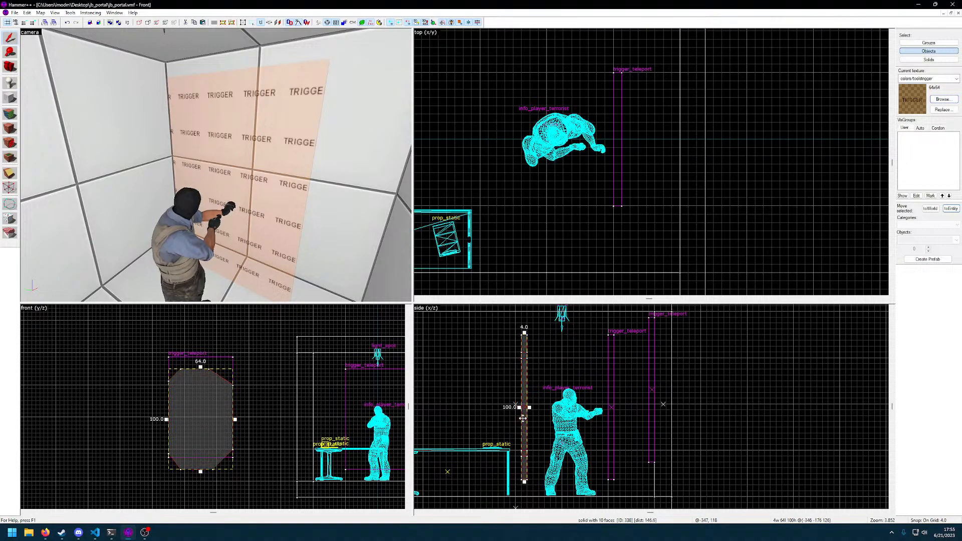
pyautogui.scroll(-5, 589, 245)
pyautogui.moveTo(577, 252); pyautogui.dragTo(577, 184)
# Move the octagonal brush in front of the player start, between the trigger_teleport in the room and the end wall
pyautogui.press('z')
pyautogui.press('s')
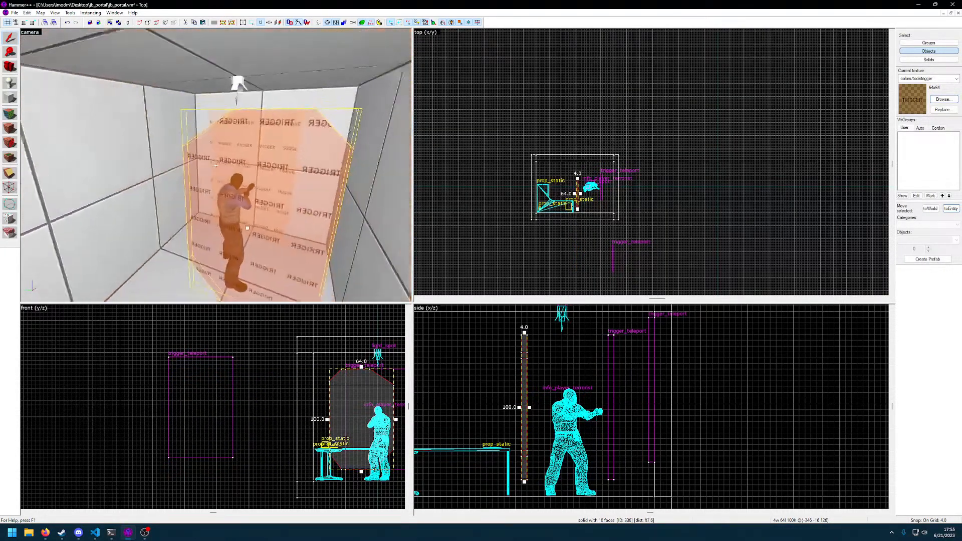
pyautogui.press('z')
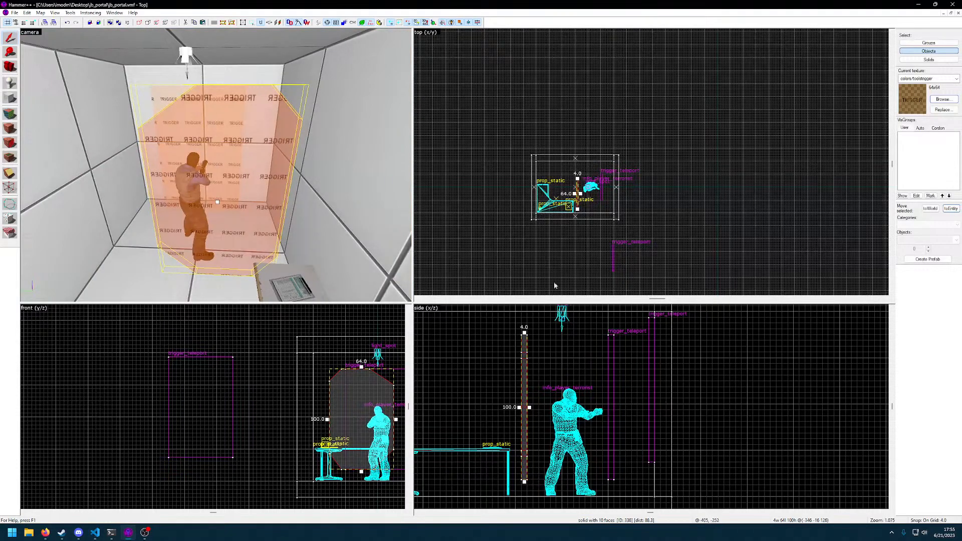
pyautogui.scroll(5, 581, 221)
pyautogui.moveTo(573, 164); pyautogui.dragTo(644, 150)
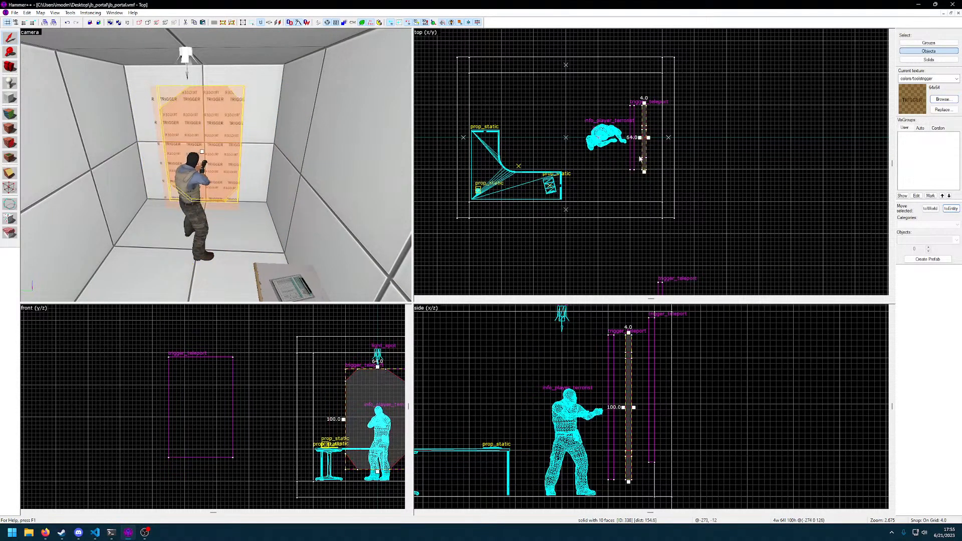
# Try to move the octagonal brush sideways onto the rectangular trigger outside the room, and undo the move
pyautogui.moveTo(362, 396)
pyautogui.mouseDown()
pyautogui.moveTo(170, 393)
pyautogui.moveTo(181, 395)
pyautogui.mouseUp()
pyautogui.scroll(7, 183, 394)
pyautogui.scroll(-7, 221, 418)
pyautogui.moveTo(222, 418)
pyautogui.mouseDown(button='middle')
pyautogui.moveTo(223, 370)
pyautogui.moveTo(221, 386)
pyautogui.mouseUp(button='middle')
pyautogui.hotkey('ctrl', 'z')
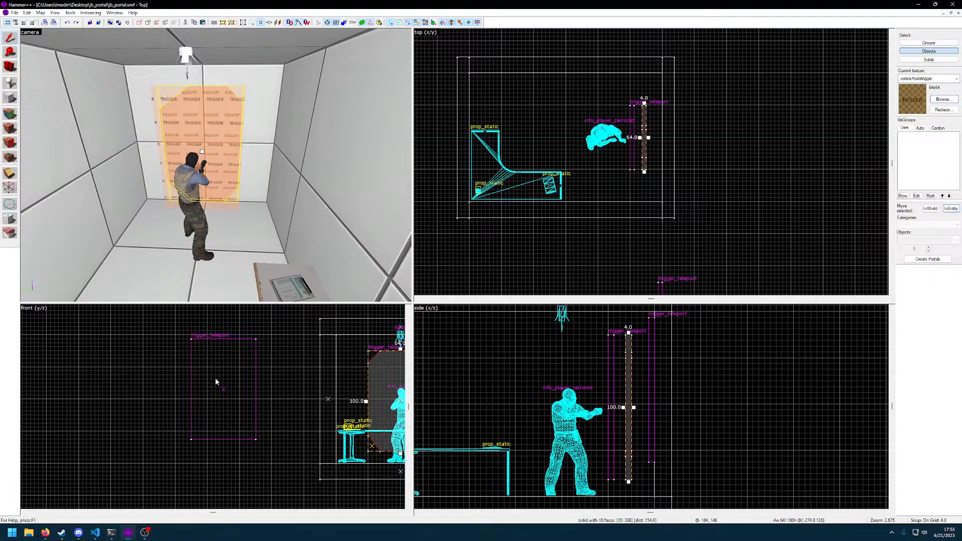
# Redo the sideways move of the octagonal brush onto the trigger outside the room, and delete the brush
pyautogui.hotkey('ctrl', 'y')
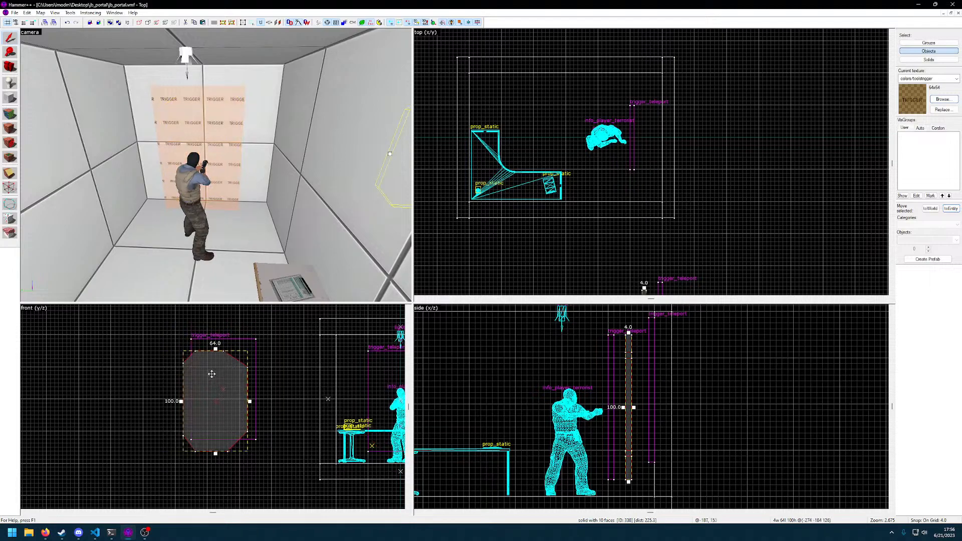
pyautogui.rightClick(212, 374)
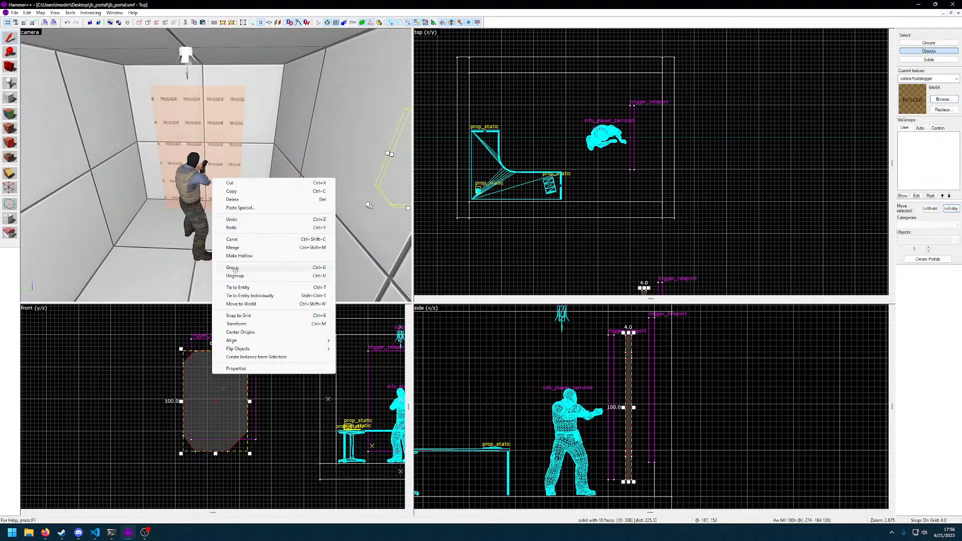
pyautogui.click(155, 344)
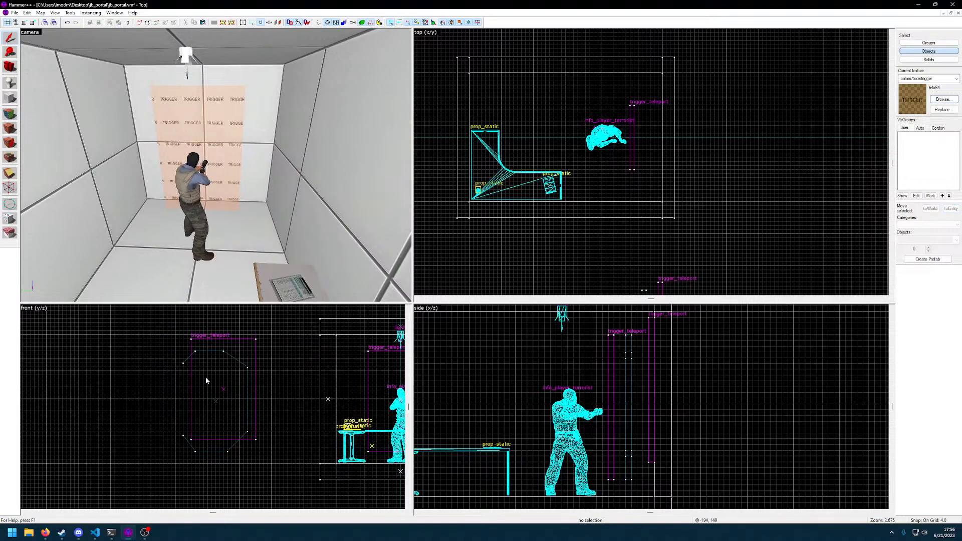
pyautogui.click(216, 402)
pyautogui.moveTo(219, 400)
pyautogui.mouseDown()
pyautogui.moveTo(202, 393)
pyautogui.moveTo(210, 386)
pyautogui.mouseUp()
pyautogui.scroll(3, 224, 393)
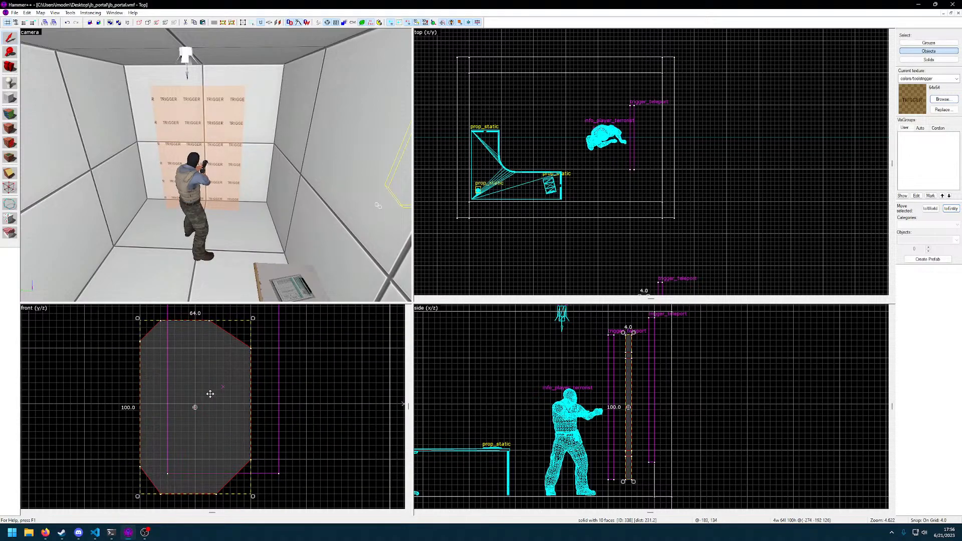
pyautogui.press('Delete')
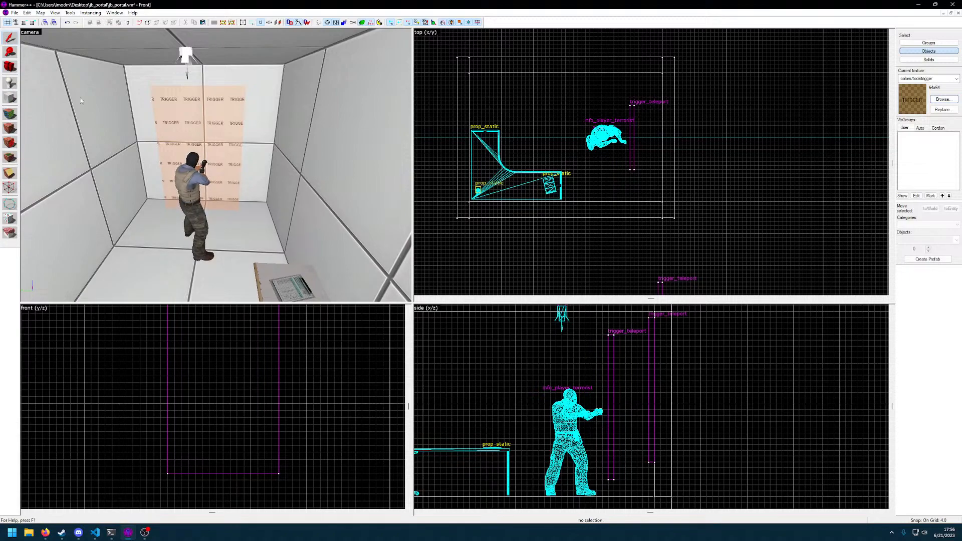
pyautogui.click(70, 13)
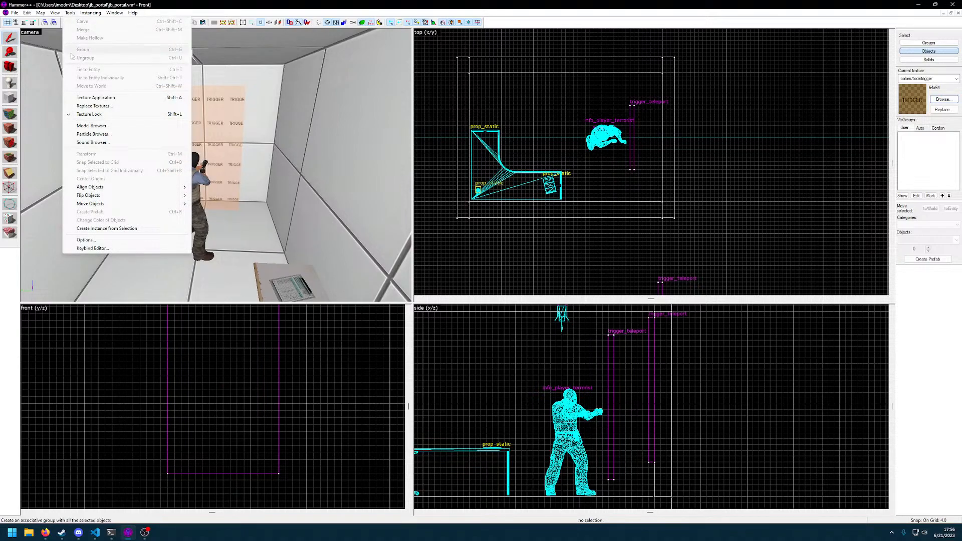
pyautogui.moveTo(41, 13)
pyautogui.moveTo(76, 16)
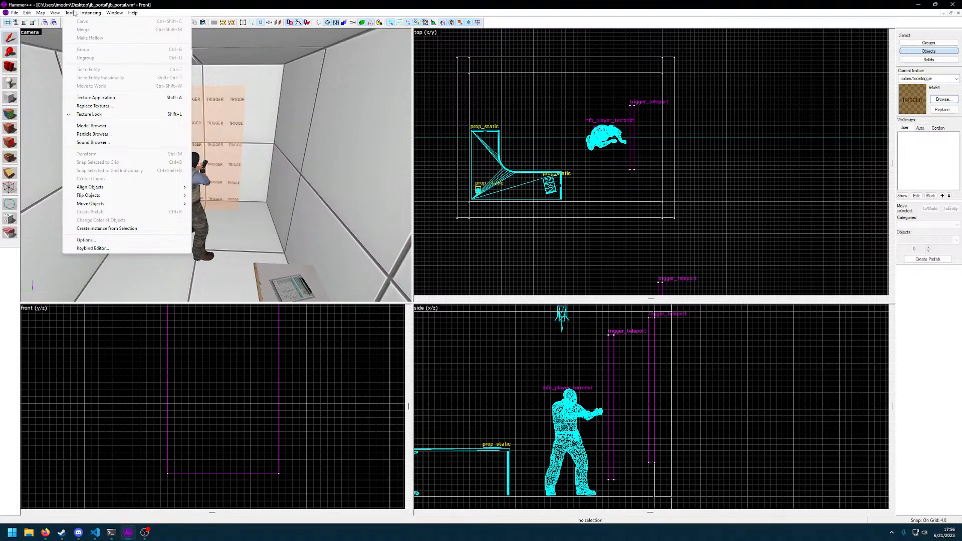
pyautogui.moveTo(116, 17)
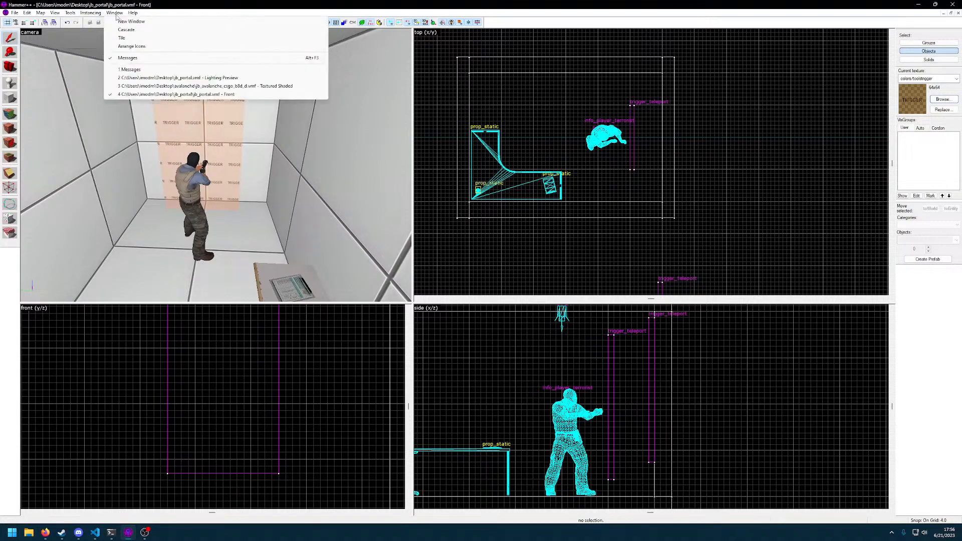
pyautogui.moveTo(146, 18)
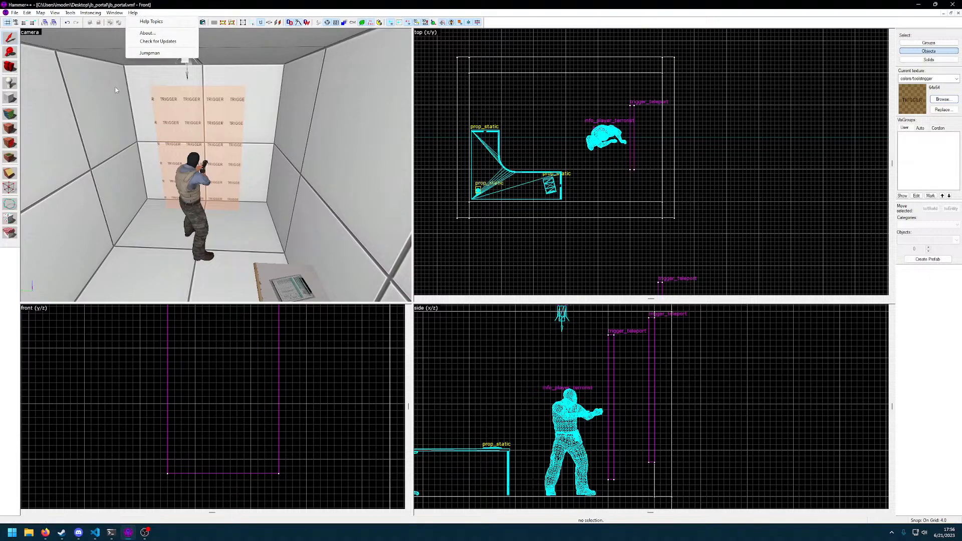
pyautogui.click(183, 386)
# Try a block brush about 32 by 44 units and 4 units thick over the trigger outside the room, and delete it
pyautogui.click(10, 98)
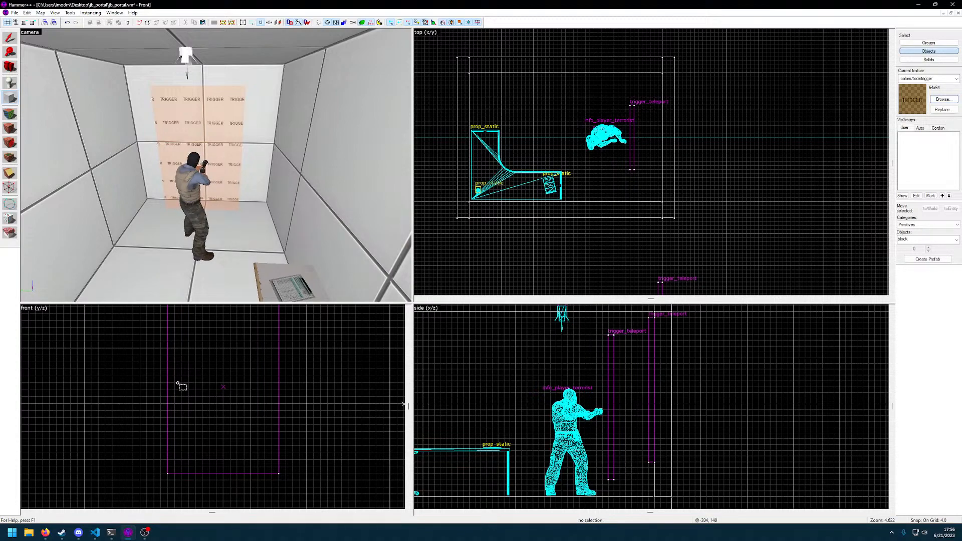
pyautogui.moveTo(161, 362); pyautogui.dragTo(216, 439)
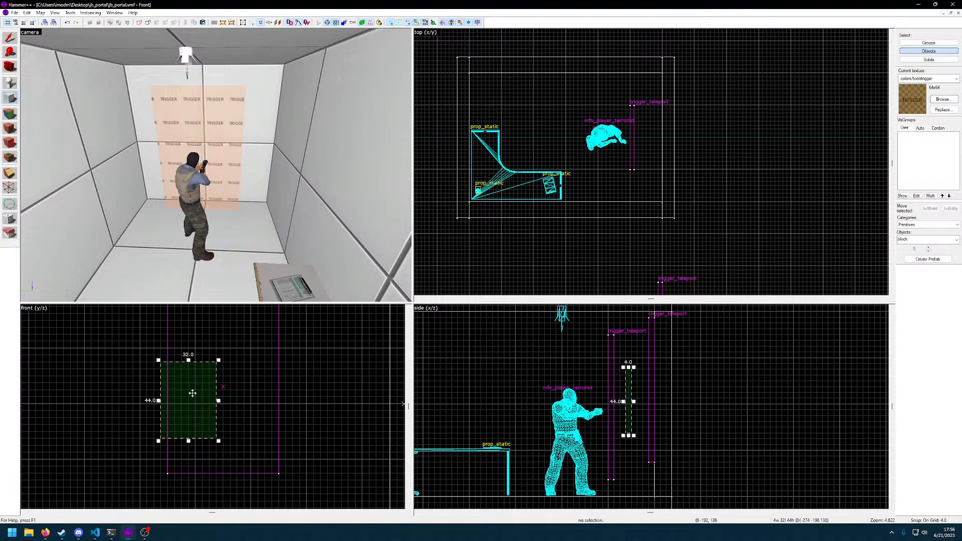
pyautogui.press('Return')
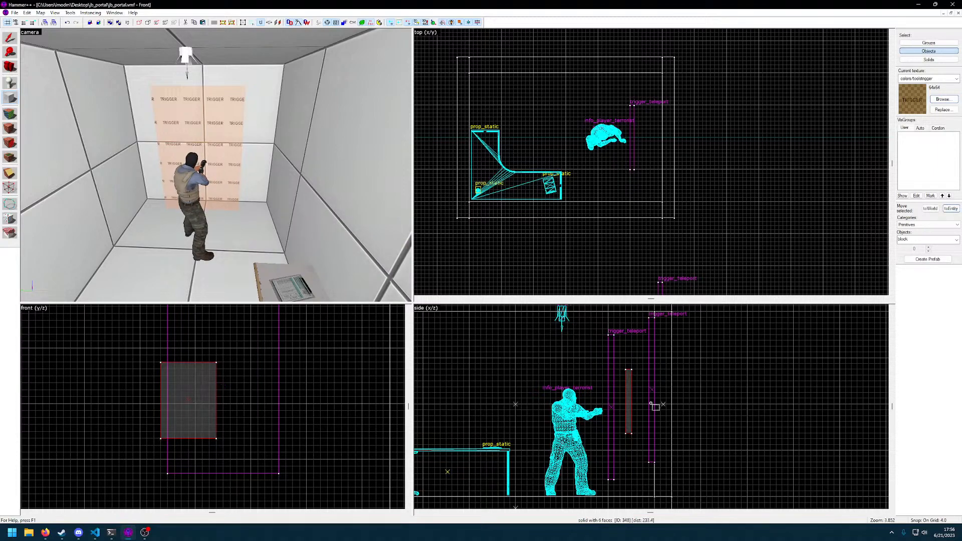
pyautogui.hotkey('alt', 'Tab')
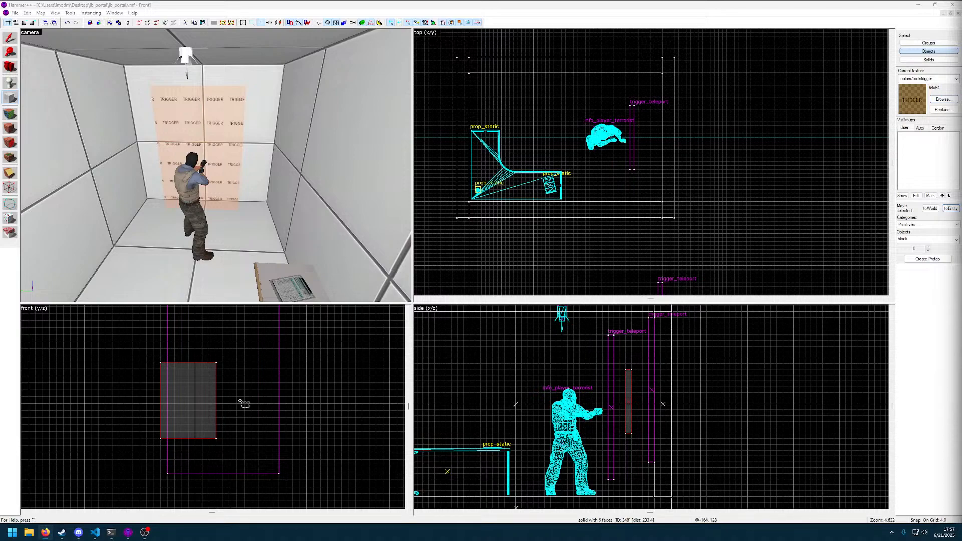
pyautogui.click(193, 398)
pyautogui.hotkey('shift', 's')
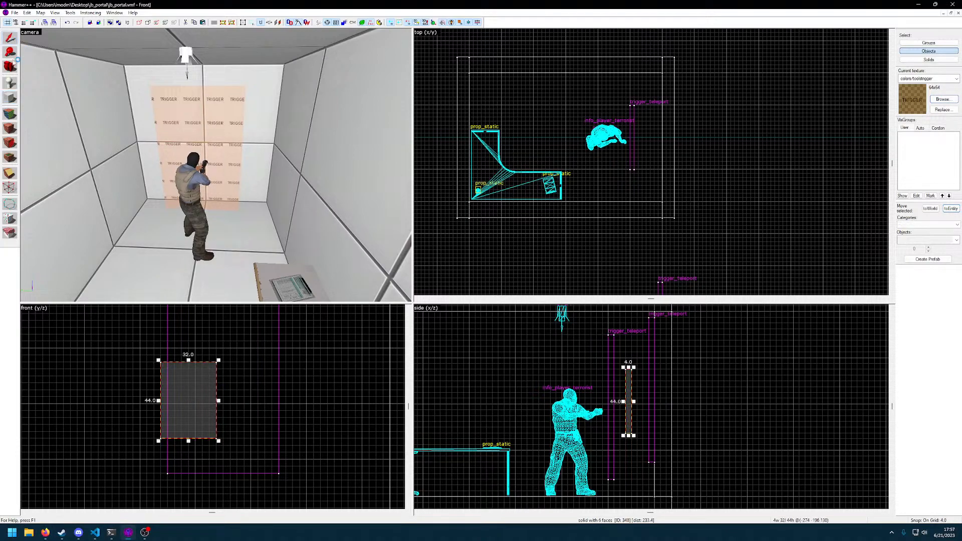
pyautogui.press('Delete')
# Draw the outline for an arch primitive, about 64 by 28 units and 4 units thick, across the upper end of the trigger outside the room
pyautogui.hotkey('shift', 'b')
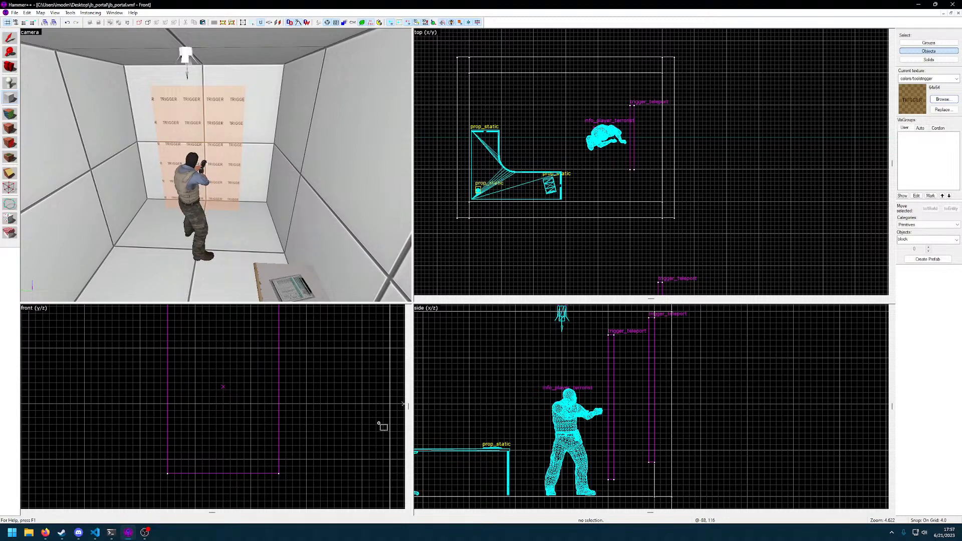
pyautogui.click(946, 240)
pyautogui.click(957, 240)
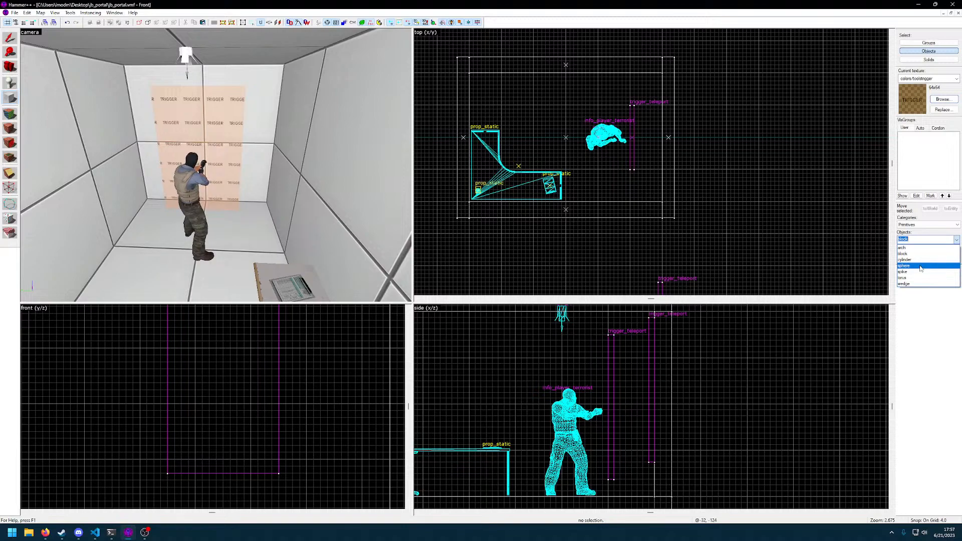
pyautogui.click(903, 248)
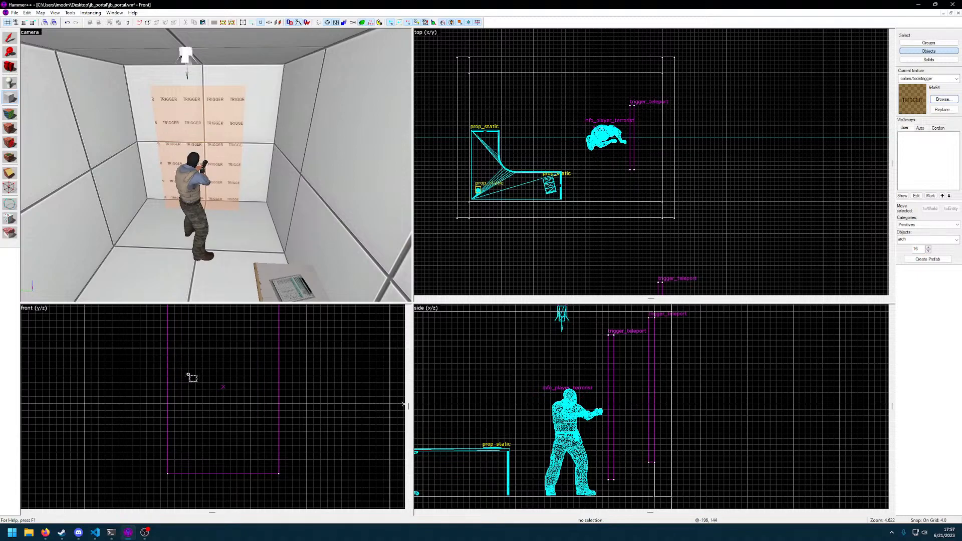
pyautogui.scroll(-3, 185, 376)
pyautogui.scroll(1, 202, 377)
pyautogui.moveTo(209, 370); pyautogui.dragTo(165, 394, button='middle')
pyautogui.moveTo(132, 345); pyautogui.dragTo(211, 380)
# Create the arch as a full 360-degree circle with 8 sides and a wall width of 32
pyautogui.press('Return')
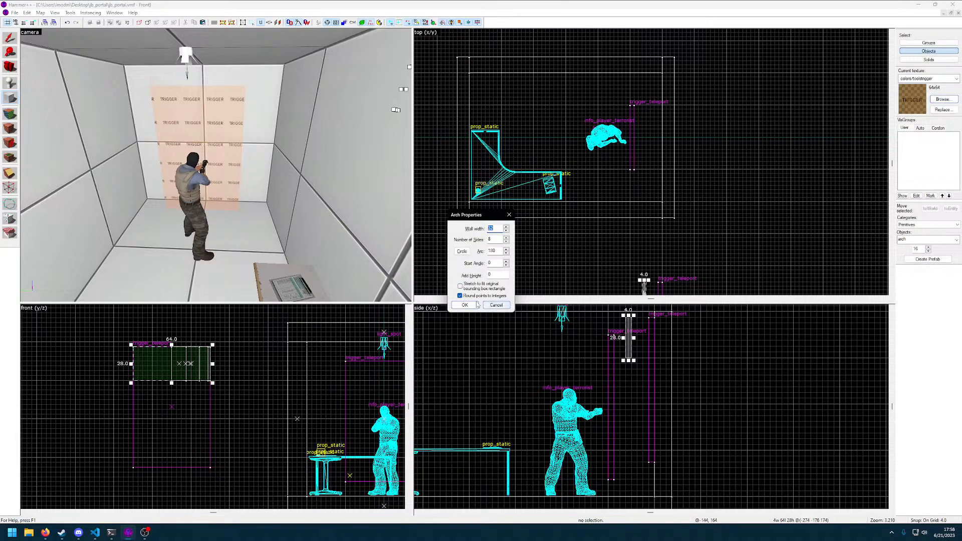
pyautogui.click(463, 253)
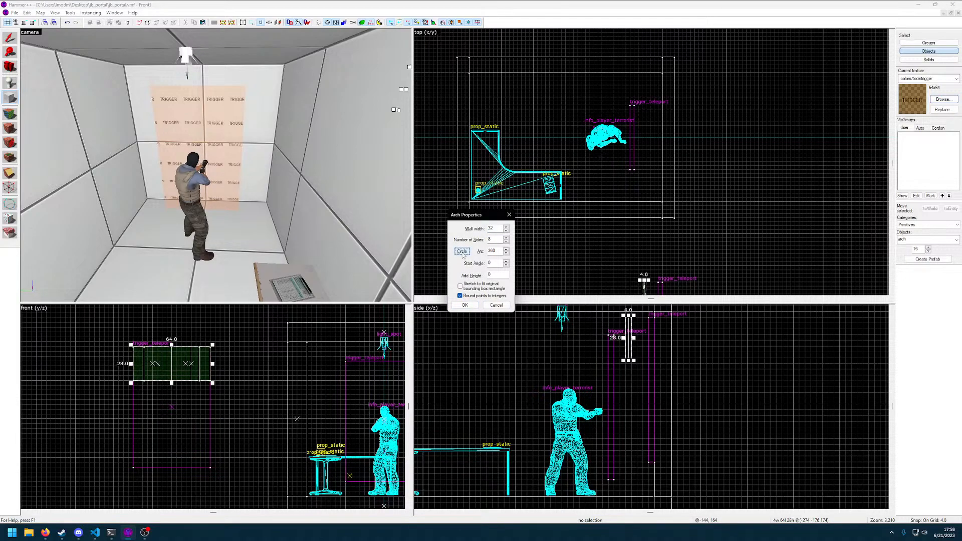
pyautogui.click(465, 305)
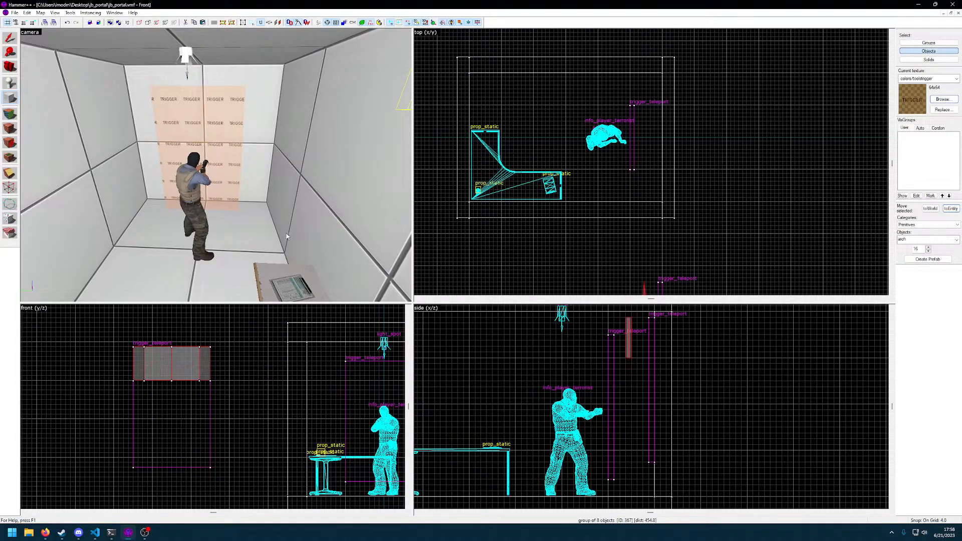
# Stretch the circular arch group to a thickness of 44 units along the x axis
pyautogui.press('z')
pyautogui.press('w')
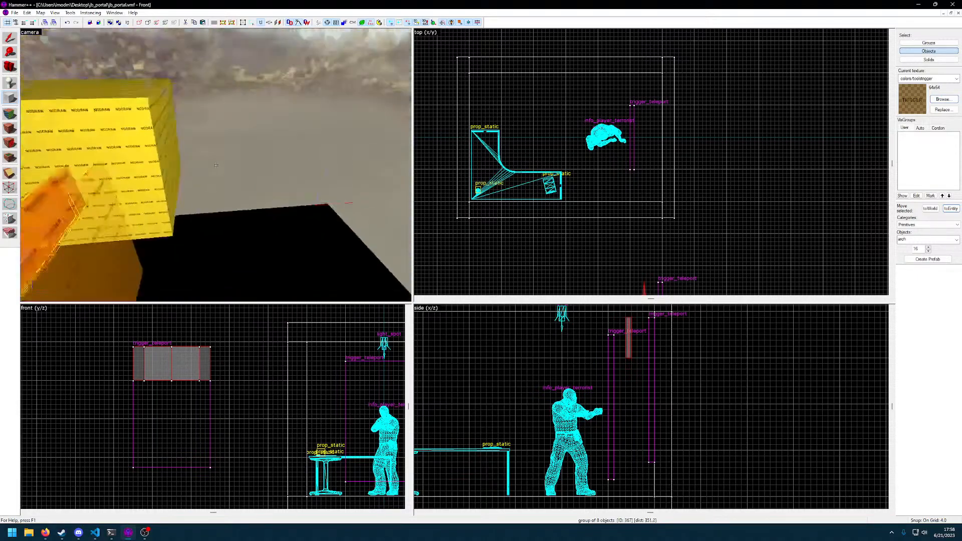
pyautogui.press('a')
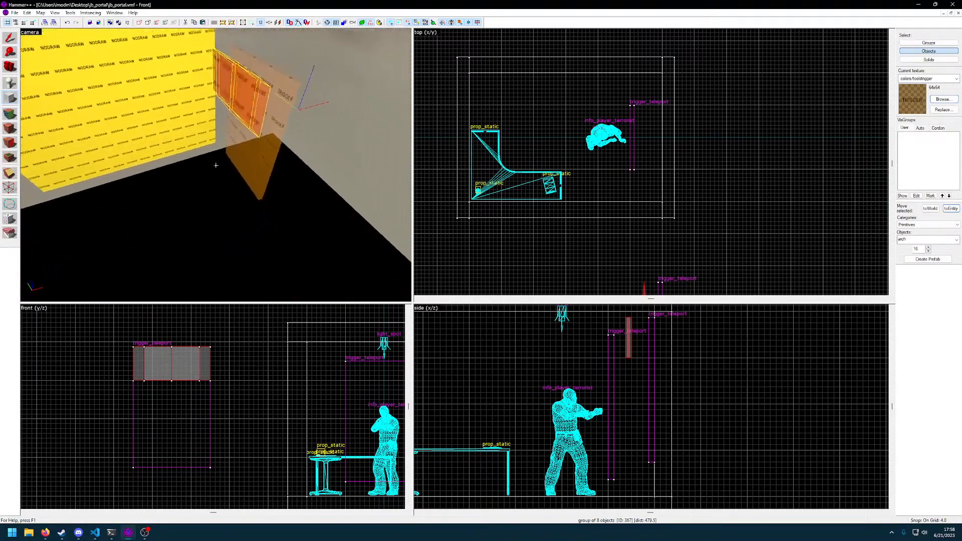
pyautogui.press('w')
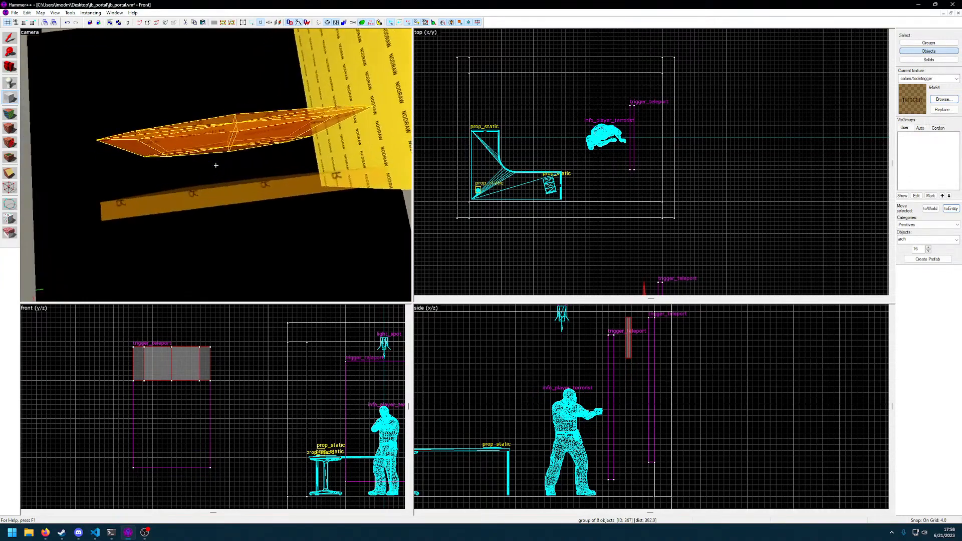
pyautogui.press('z')
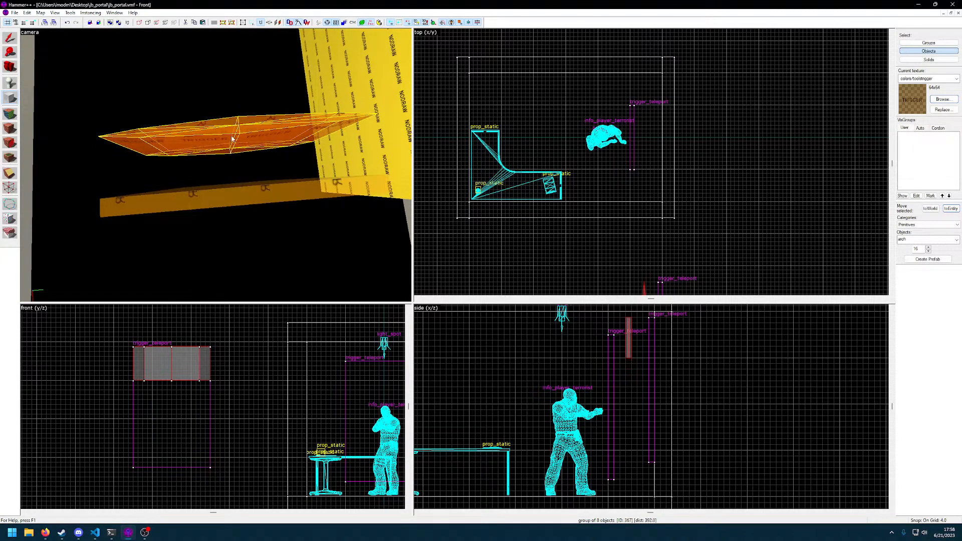
pyautogui.scroll(-2, 653, 214)
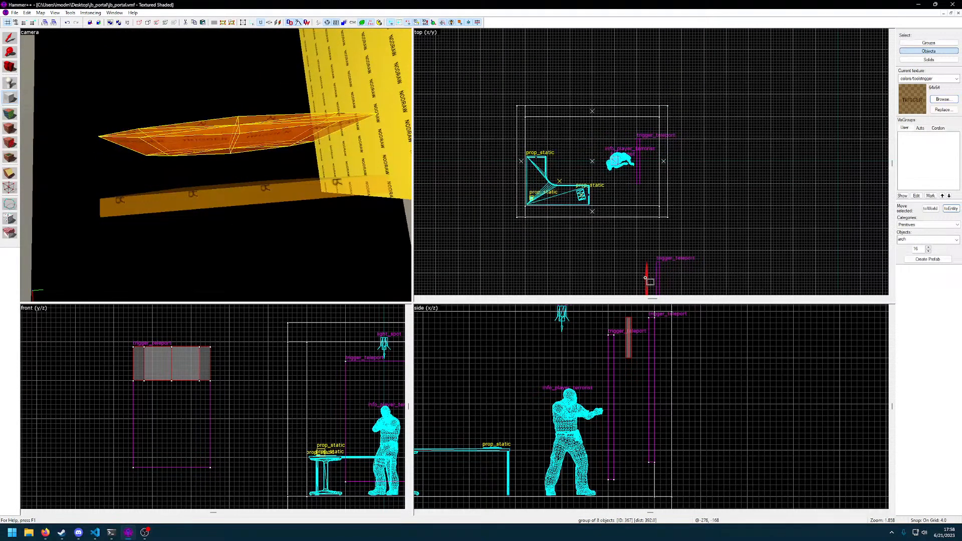
pyautogui.click(13, 36)
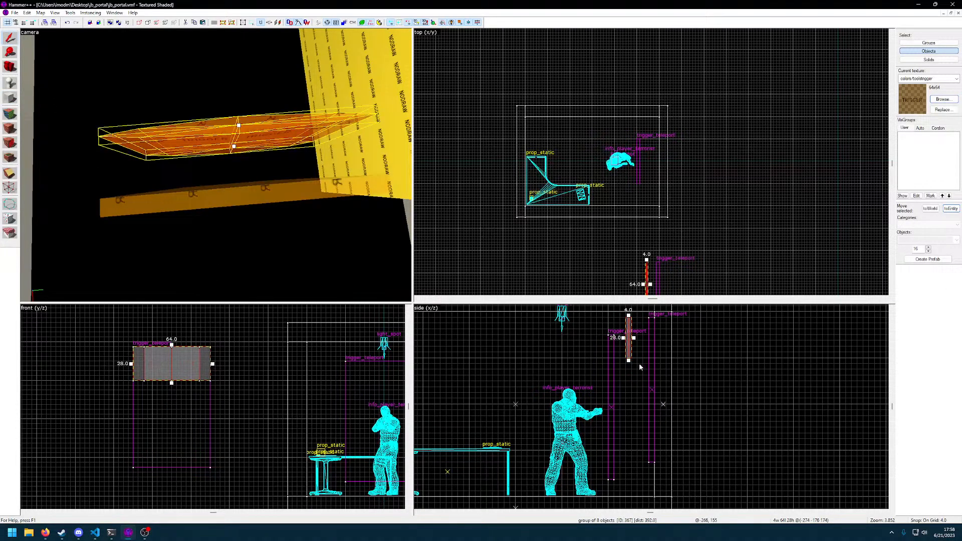
pyautogui.scroll(4, 618, 388)
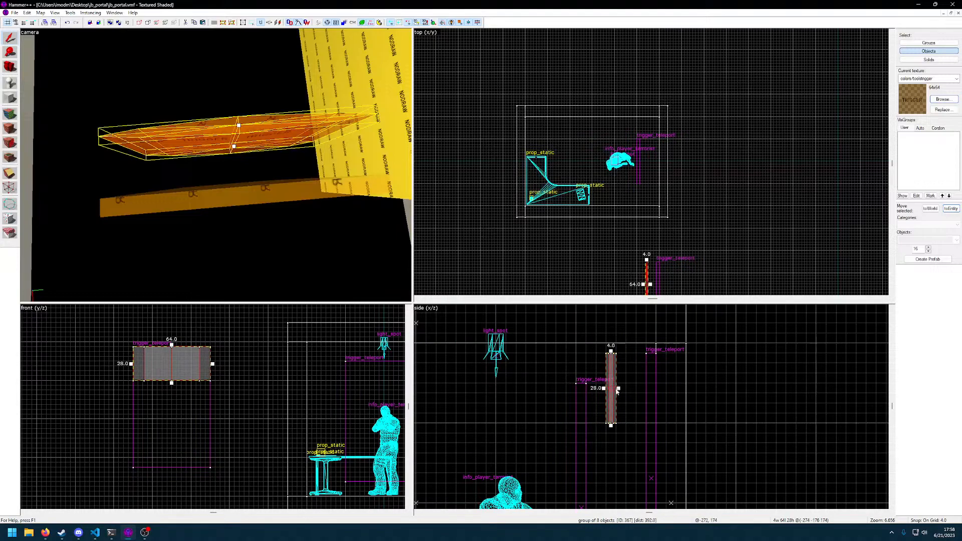
pyautogui.moveTo(618, 388); pyautogui.dragTo(723, 397)
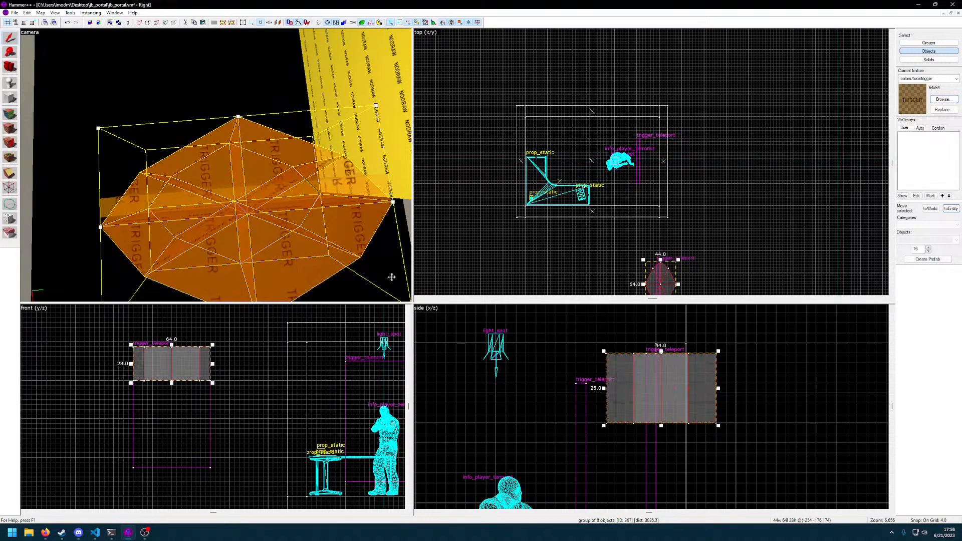
# Move the arch group up above the rectangular trigger outside the room
pyautogui.press('z')
pyautogui.press('s')
pyautogui.press('z')
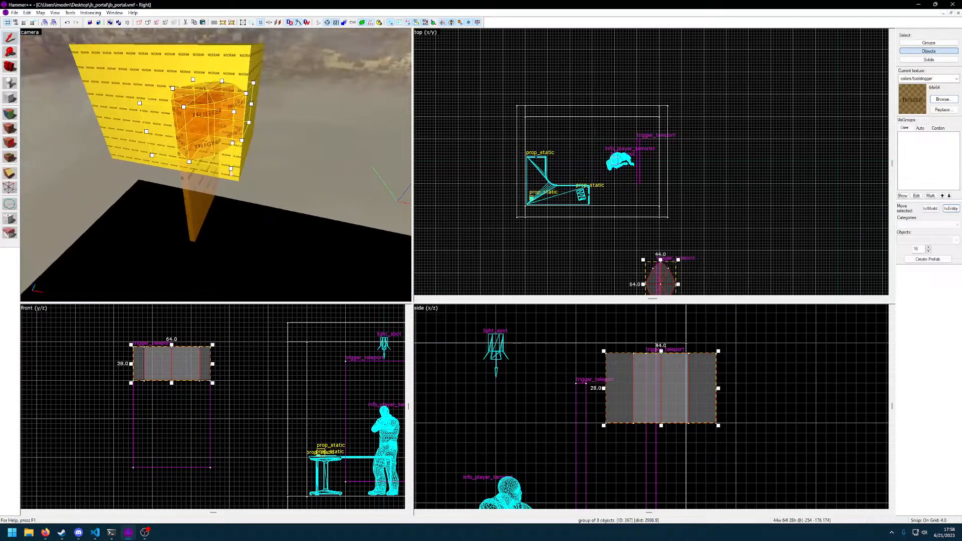
pyautogui.moveTo(672, 384); pyautogui.dragTo(691, 309)
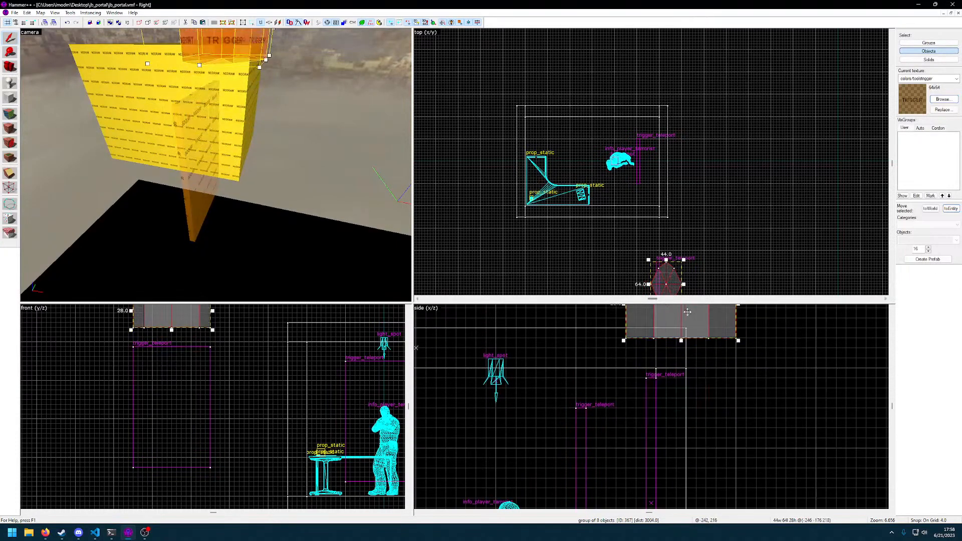
# Stretch the arch group to 80 units along the x axis and inspect its shape in the 3D view
pyautogui.moveTo(706, 362); pyautogui.dragTo(652, 471, button='middle')
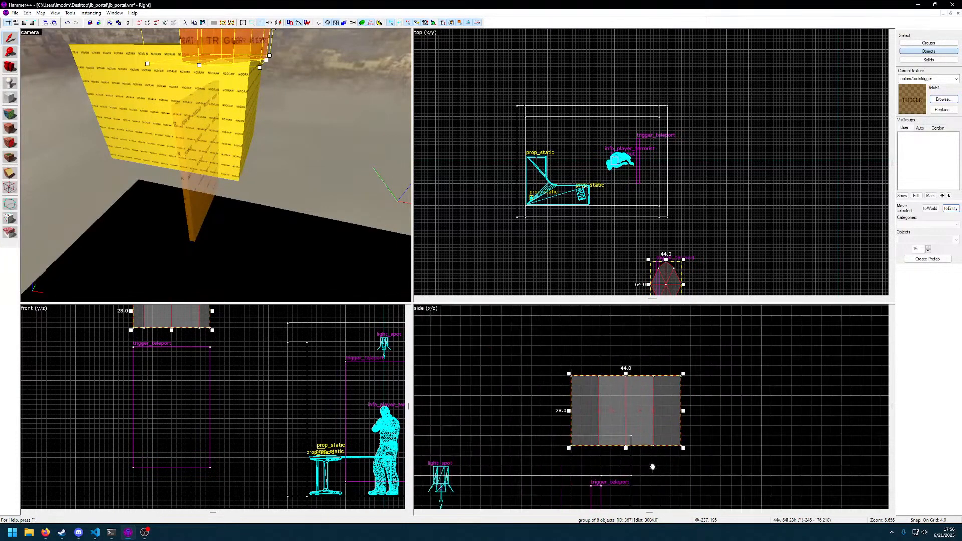
pyautogui.moveTo(683, 411); pyautogui.dragTo(773, 411)
pyautogui.press('z')
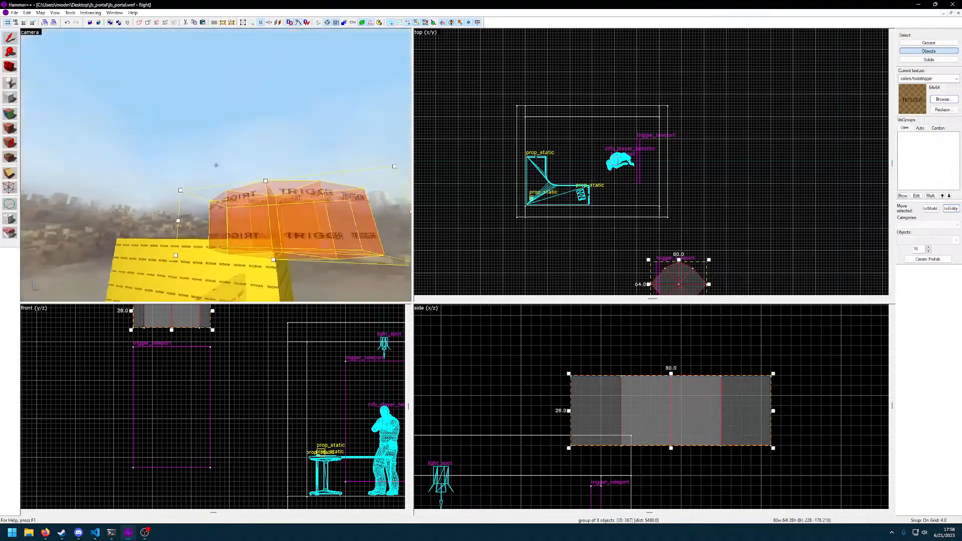
pyautogui.press('w')
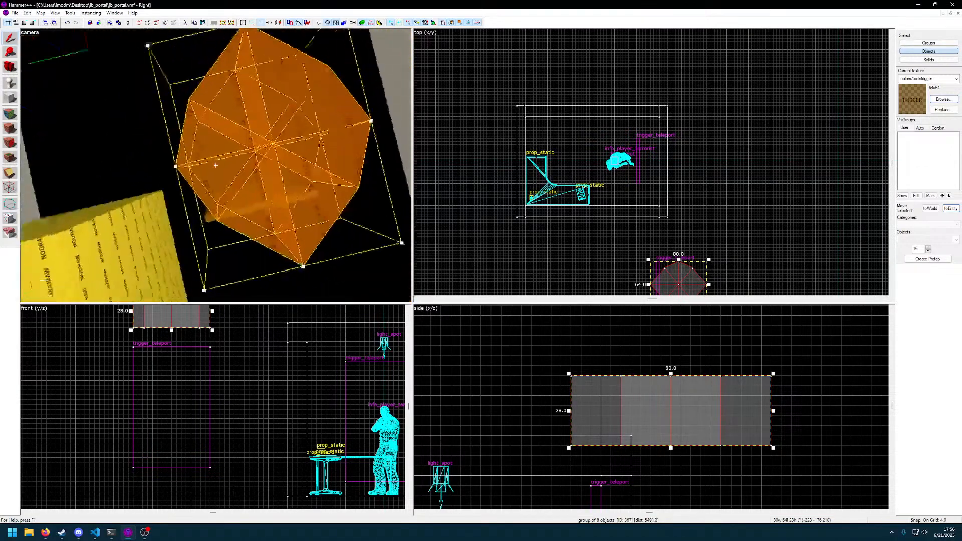
pyautogui.press('s')
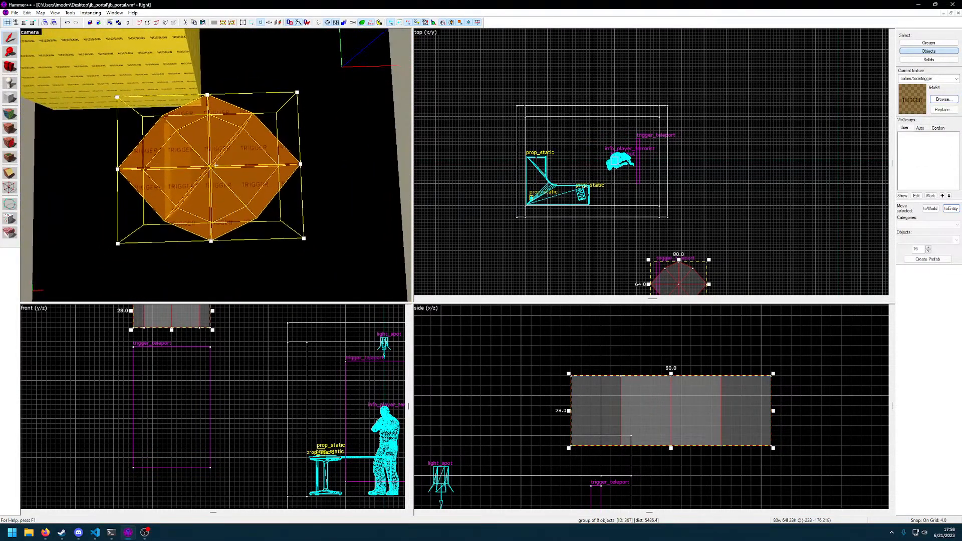
pyautogui.press('z')
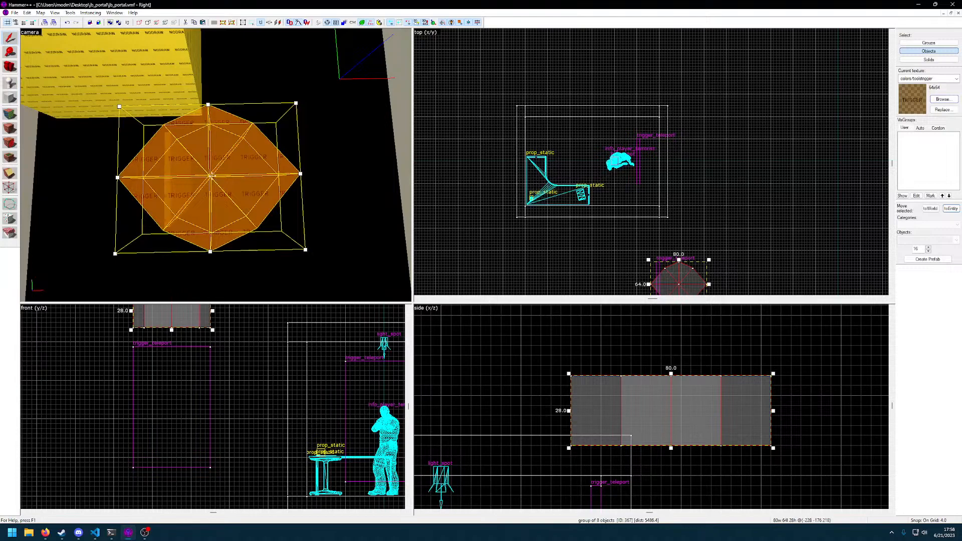
# Deselect the arch group and examine its individual wedges one at a time
pyautogui.hotkey('alt', 'Return')
pyautogui.press('Escape')
pyautogui.click(226, 179)
pyautogui.click(532, 355)
pyautogui.click(250, 158)
pyautogui.click(356, 258)
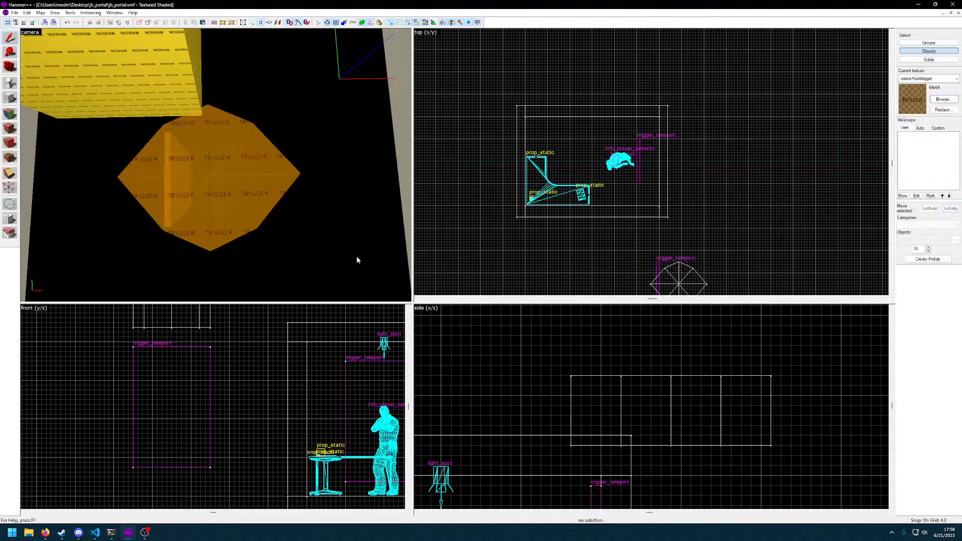
pyautogui.moveTo(530, 336)
pyautogui.mouseDown()
pyautogui.moveTo(832, 447)
pyautogui.moveTo(822, 423)
pyautogui.mouseUp()
pyautogui.click(515, 350)
pyautogui.click(221, 216)
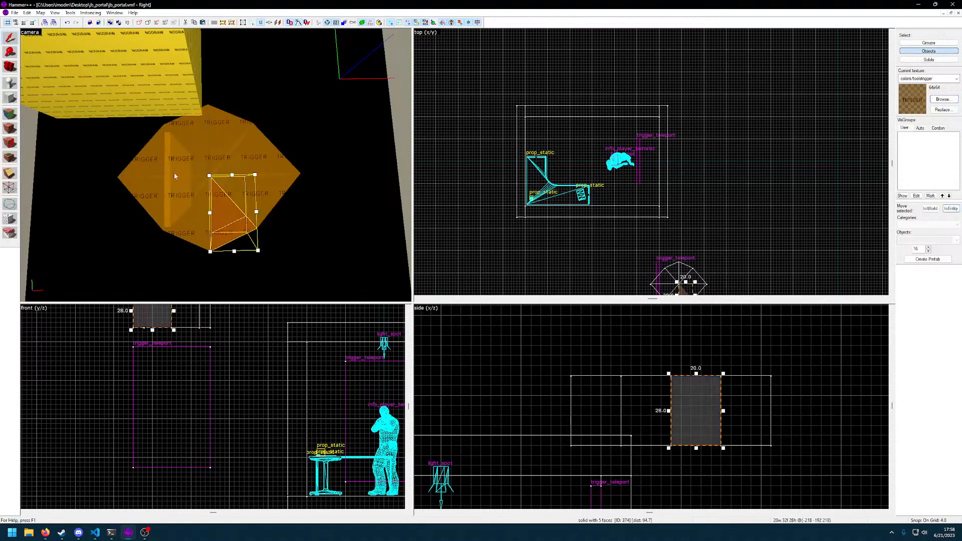
pyautogui.click(167, 159)
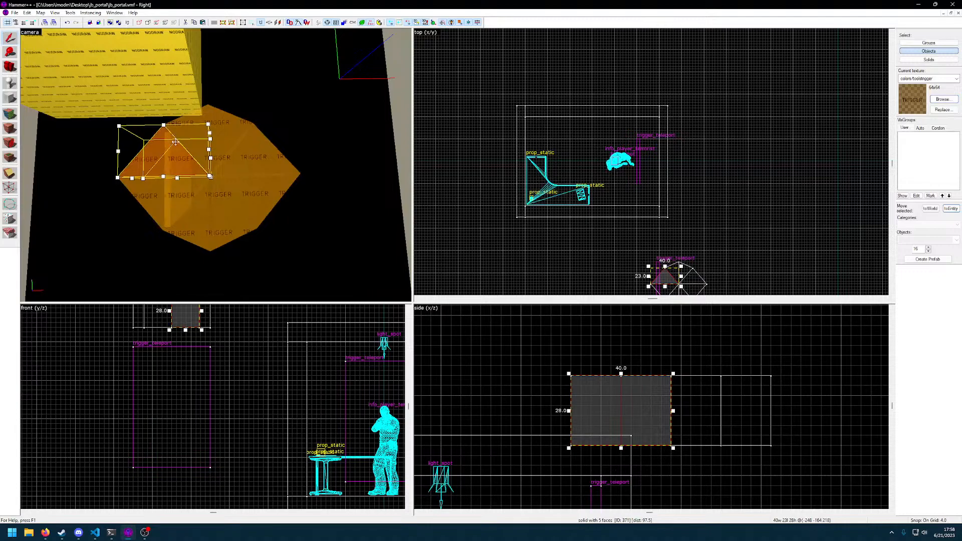
# Select all wedges of the circular arch outside the room and delete them
pyautogui.click(726, 183)
pyautogui.scroll(4, 700, 163)
pyautogui.moveTo(500, 334); pyautogui.dragTo(805, 417)
pyautogui.click(695, 470)
pyautogui.moveTo(520, 335); pyautogui.dragTo(792, 476)
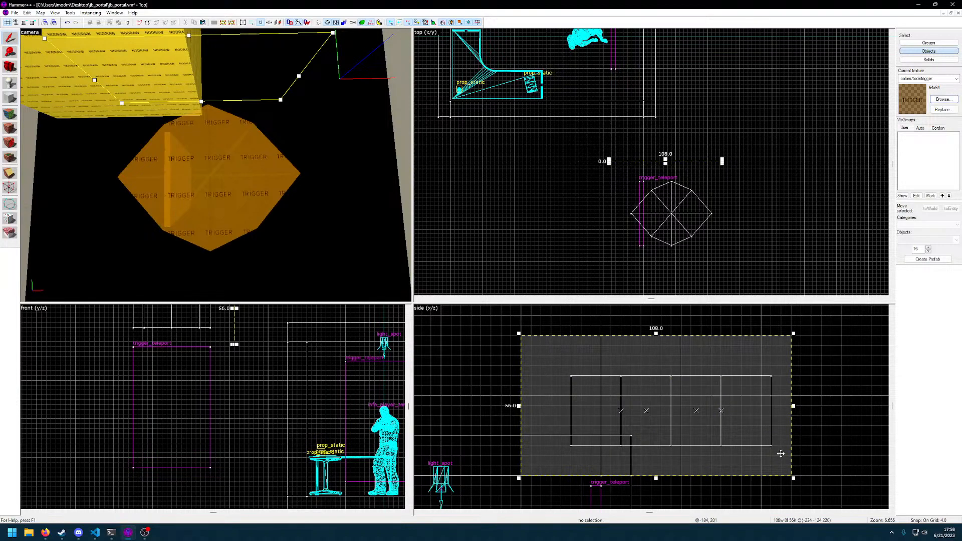
pyautogui.click(231, 140)
pyautogui.click(203, 146)
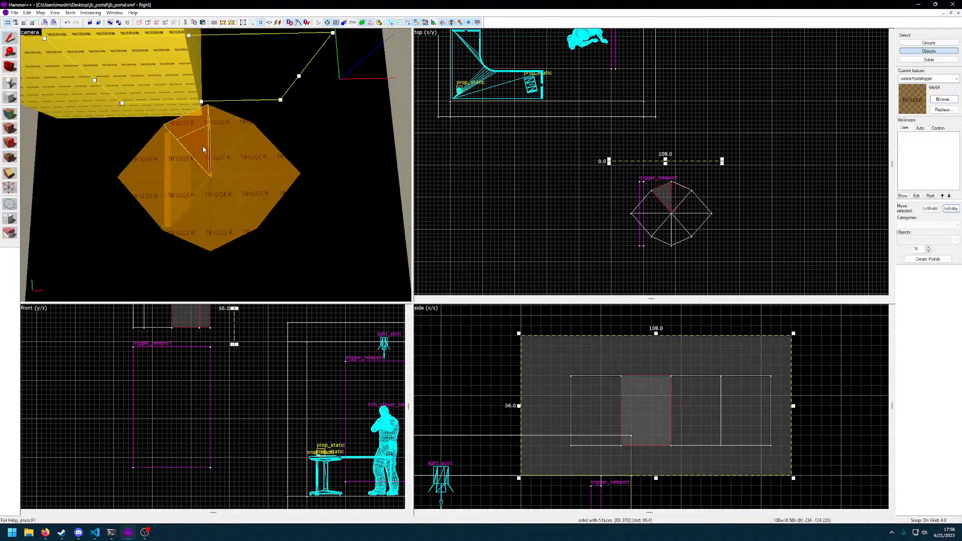
pyautogui.click(180, 161)
pyautogui.keyDown('ctrl'); pyautogui.click(179, 196); pyautogui.keyUp('ctrl')
pyautogui.keyDown('ctrl'); pyautogui.click(225, 218); pyautogui.keyUp('ctrl')
pyautogui.keyDown('ctrl'); pyautogui.click(259, 212); pyautogui.keyUp('ctrl')
pyautogui.keyDown('ctrl'); pyautogui.click(197, 216); pyautogui.keyUp('ctrl')
pyautogui.keyDown('ctrl'); pyautogui.click(239, 166); pyautogui.keyUp('ctrl')
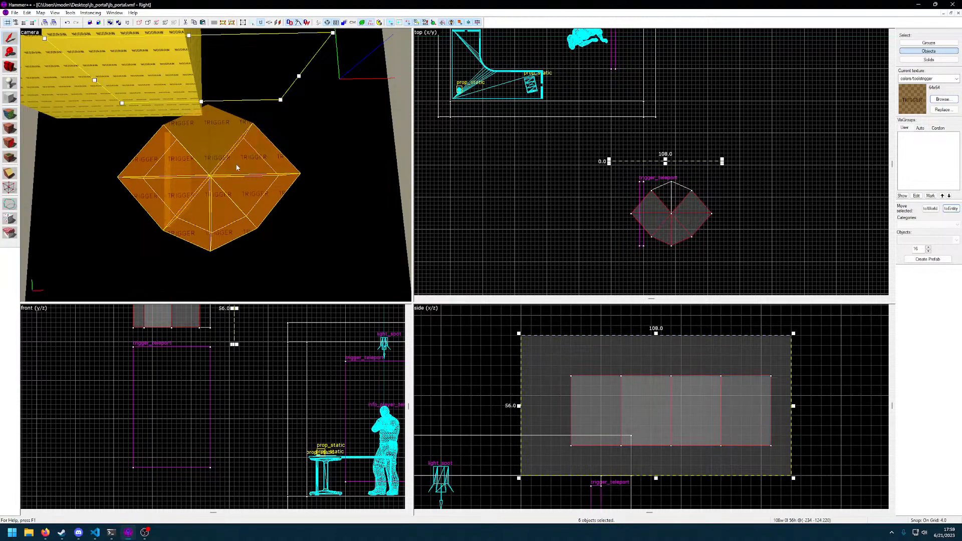
pyautogui.press('Delete')
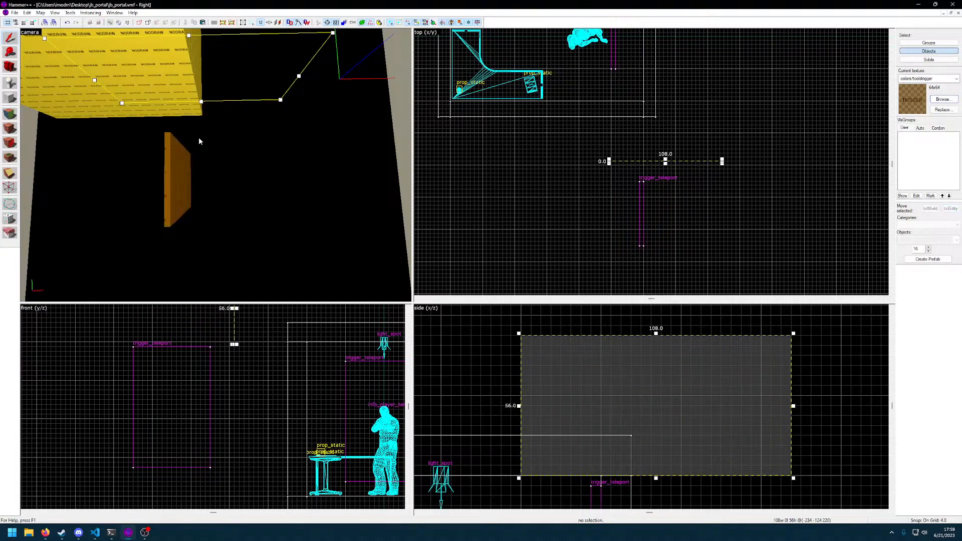
# Choose the sphere as the primitive for new brushes
pyautogui.click(10, 97)
pyautogui.click(942, 240)
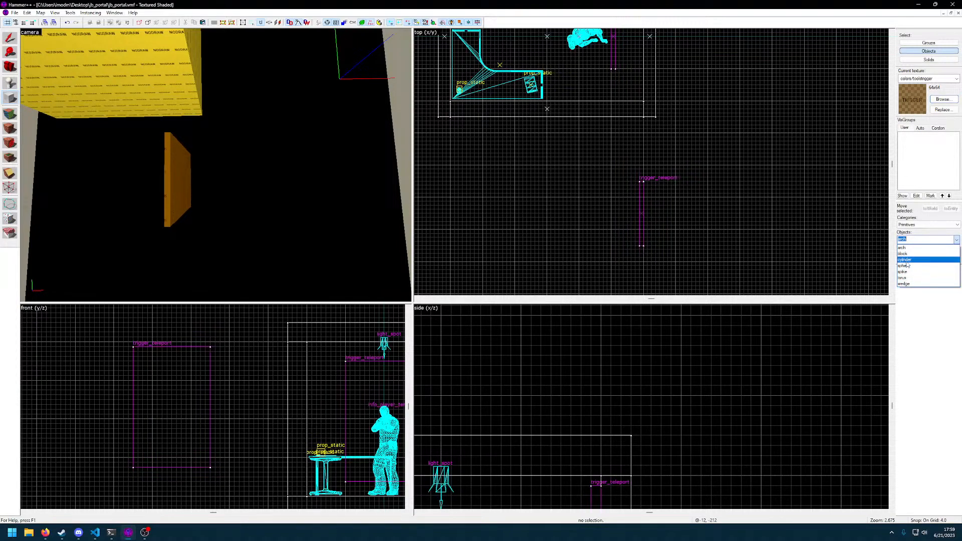
pyautogui.click(906, 267)
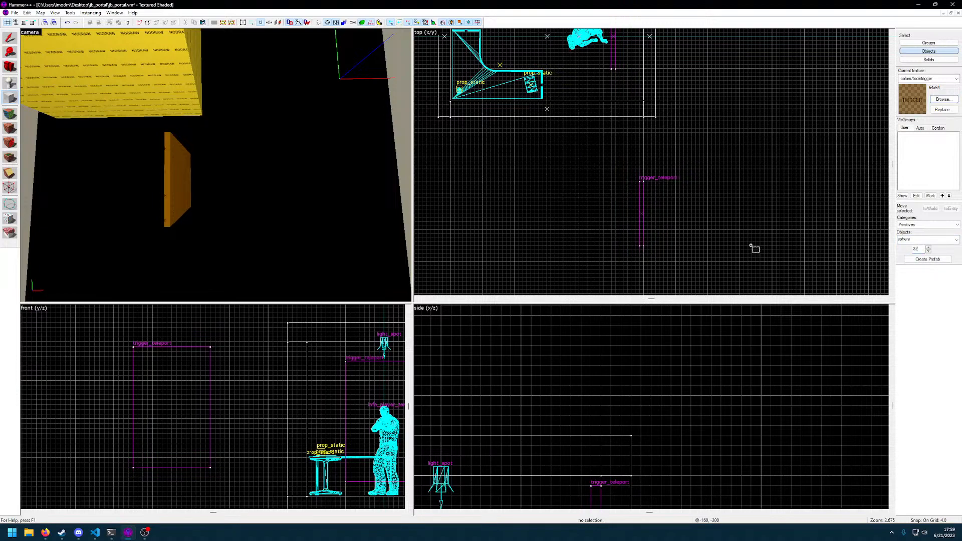
# Draw a sphere outline about 100 by 52 units in the top view, beside the outside trigger_teleport
pyautogui.press('z')
pyautogui.press('a')
pyautogui.press('z')
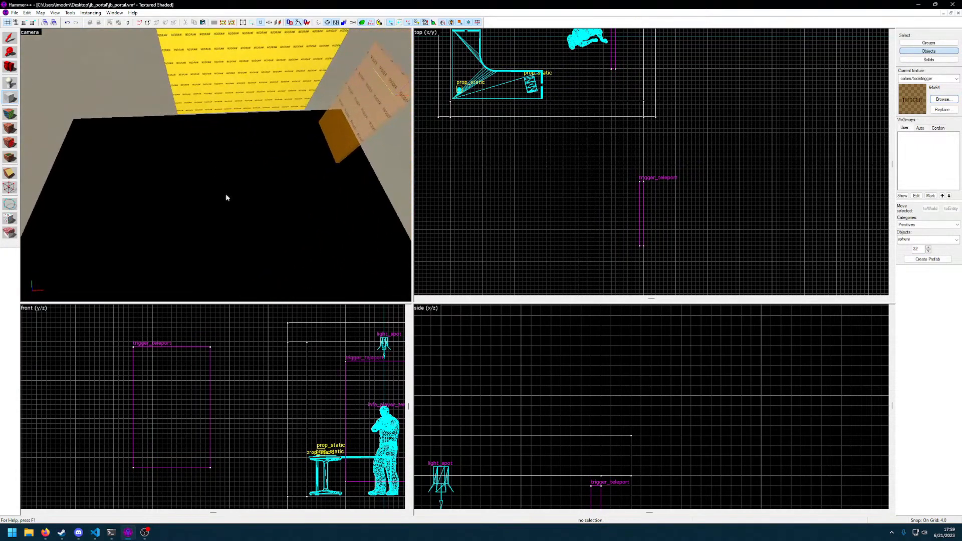
pyautogui.moveTo(562, 196); pyautogui.dragTo(647, 164, button='middle')
pyautogui.moveTo(549, 152); pyautogui.dragTo(651, 205)
pyautogui.press('z')
pyautogui.press('z')
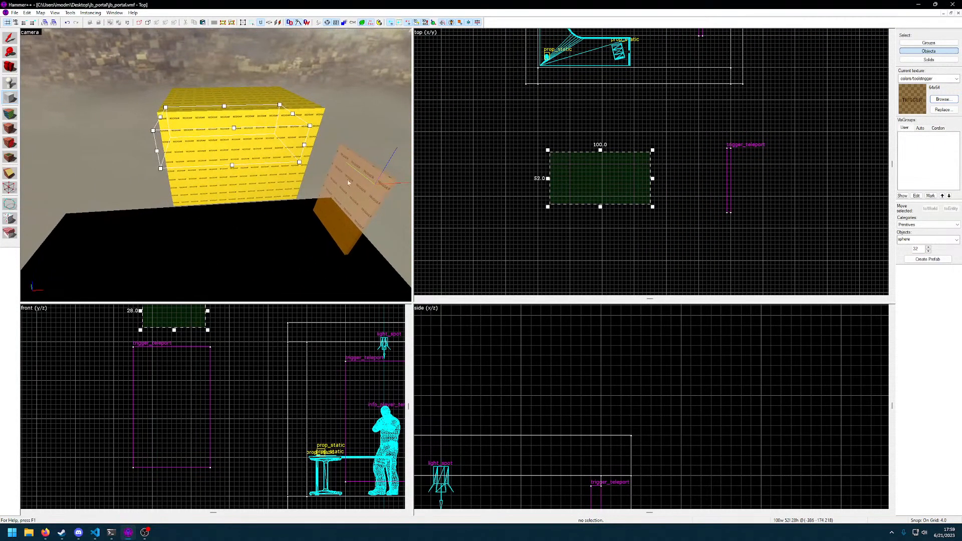
# Lower the sphere outline to mid-height of the room, shift it along the y axis away from the trigger, and create the sphere
pyautogui.scroll(-3, 580, 432)
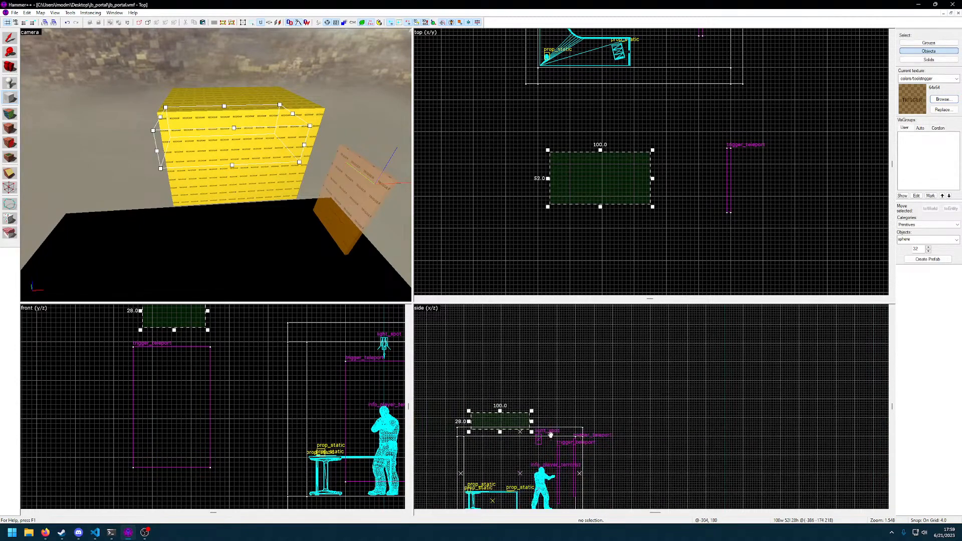
pyautogui.moveTo(548, 438); pyautogui.dragTo(603, 390, button='middle')
pyautogui.moveTo(557, 375); pyautogui.dragTo(555, 425)
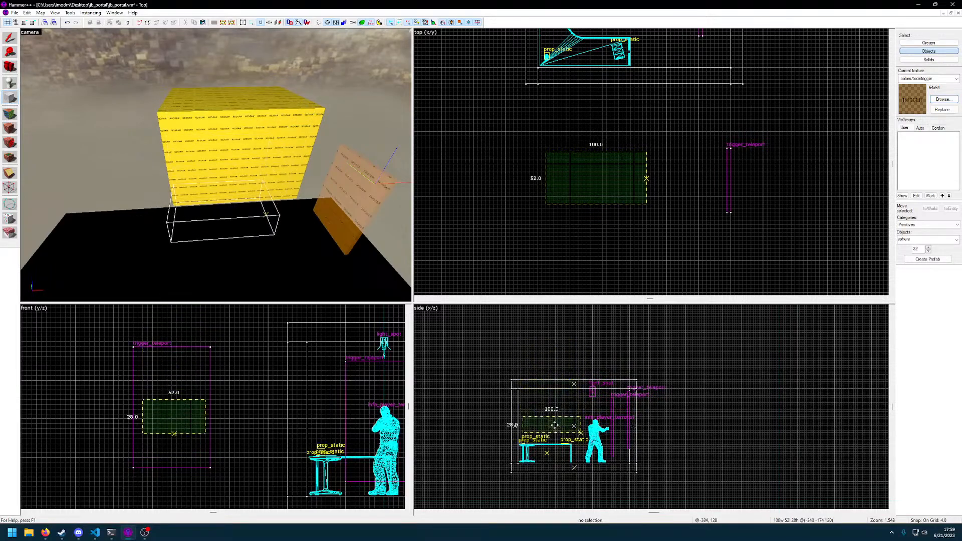
pyautogui.moveTo(186, 416); pyautogui.dragTo(82, 414)
pyautogui.press('z')
# Shrink the flat sphere to 44 units along the y axis and delete it
pyautogui.press('z')
pyautogui.press('Return')
pyautogui.press('z')
pyautogui.press('w')
pyautogui.press('w')
pyautogui.press('s')
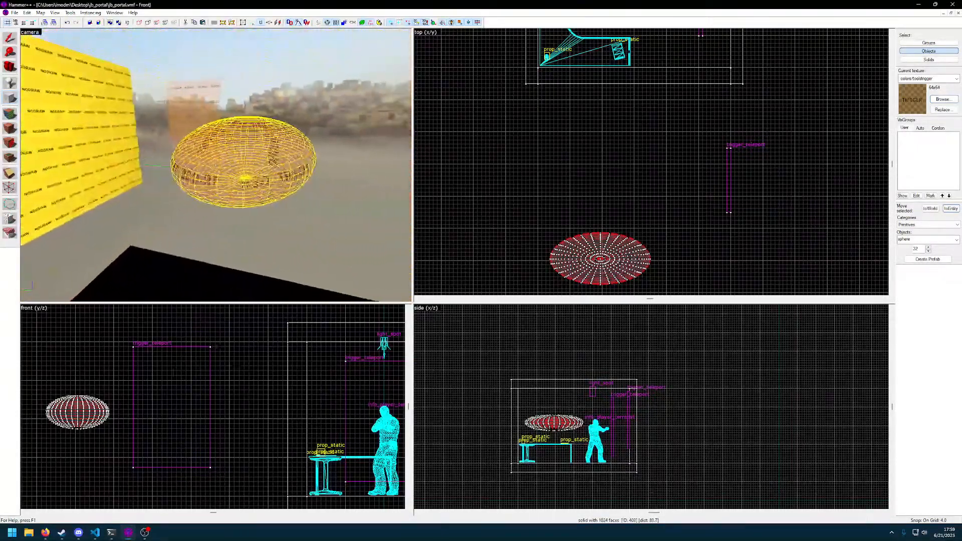
pyautogui.press('d')
pyautogui.press('z')
pyautogui.moveTo(631, 217); pyautogui.dragTo(648, 179, button='middle')
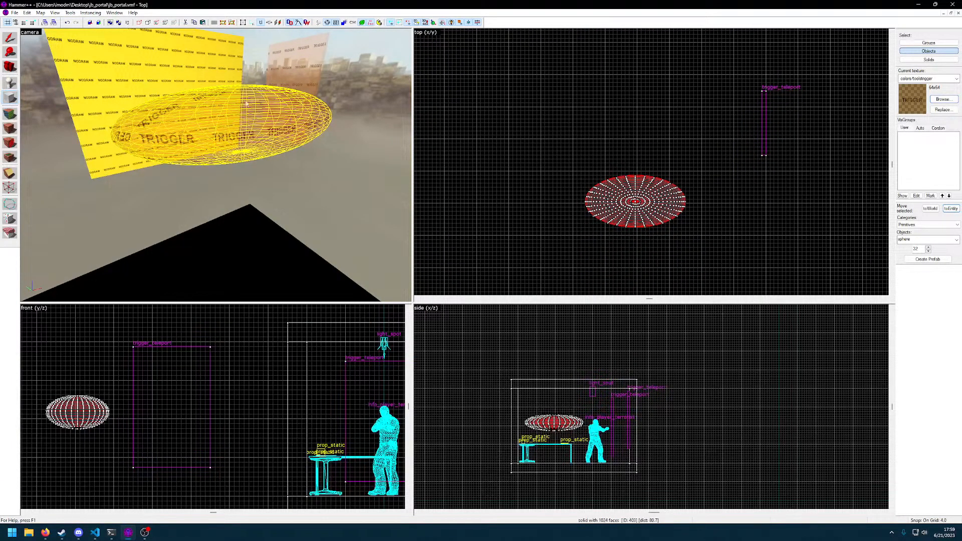
pyautogui.click(10, 40)
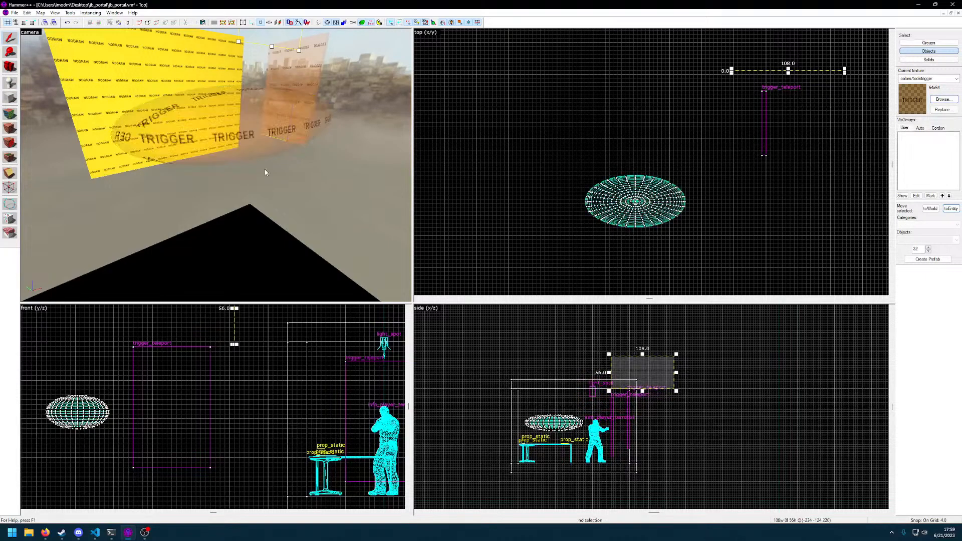
pyautogui.click(264, 158)
pyautogui.moveTo(636, 173)
pyautogui.mouseDown()
pyautogui.moveTo(638, 150)
pyautogui.moveTo(640, 182)
pyautogui.mouseUp()
pyautogui.moveTo(172, 395); pyautogui.dragTo(194, 391, button='middle')
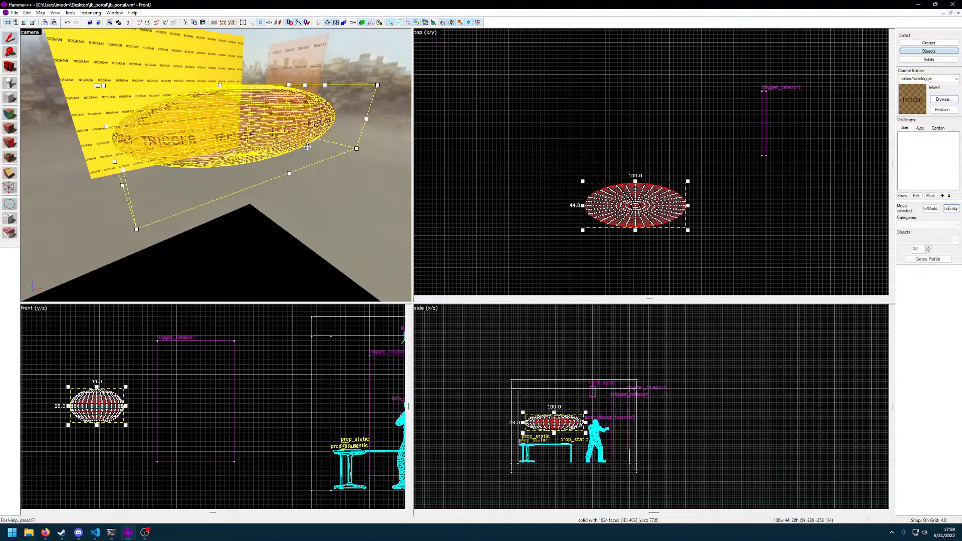
pyautogui.press('Delete')
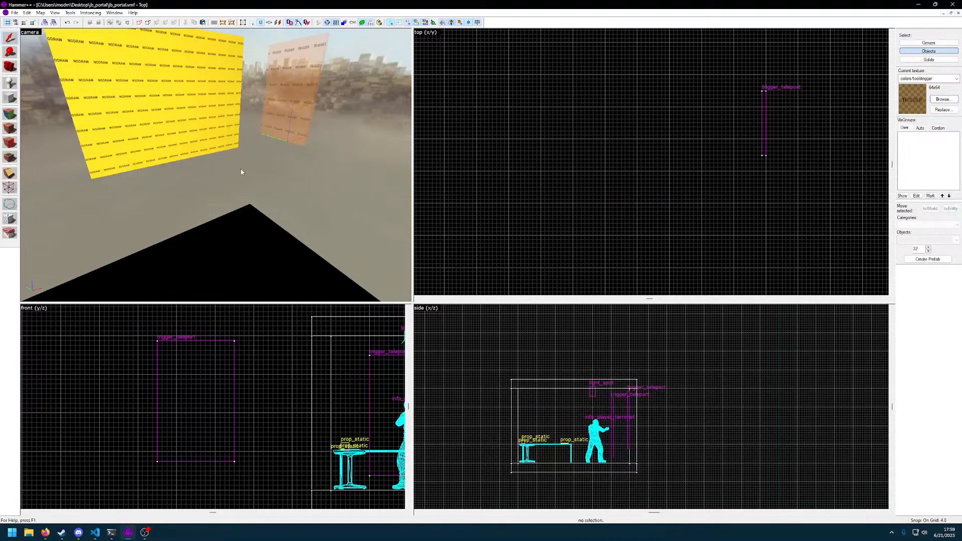
# Select the trigger_teleport outside the room and start a sphere outline matching its 4 x 64 x 100 unit bounds
pyautogui.press('z')
pyautogui.press('a')
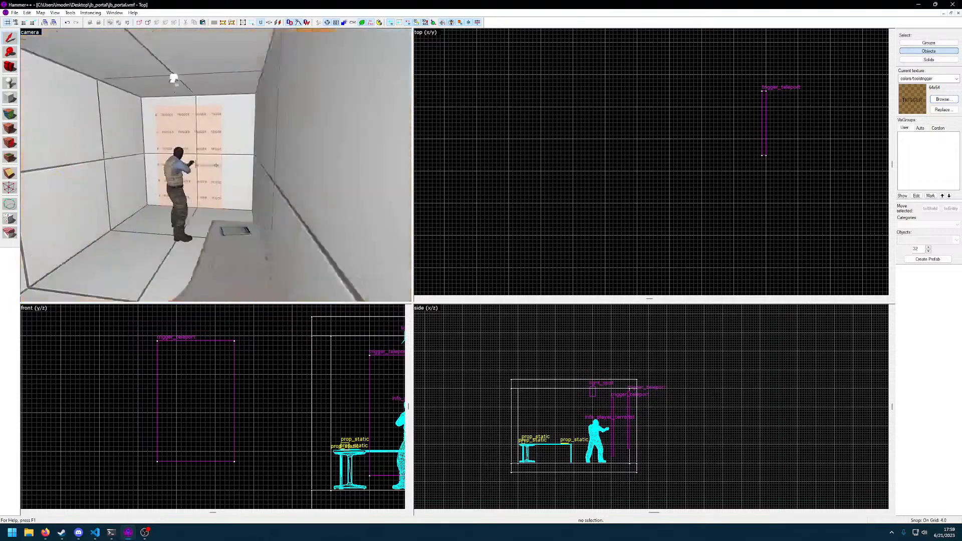
pyautogui.click(216, 166)
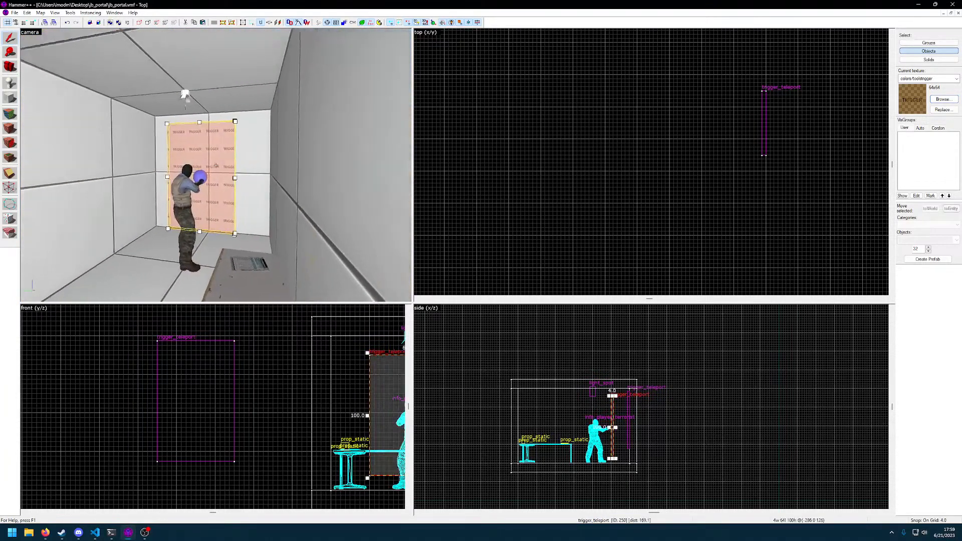
pyautogui.click(216, 166)
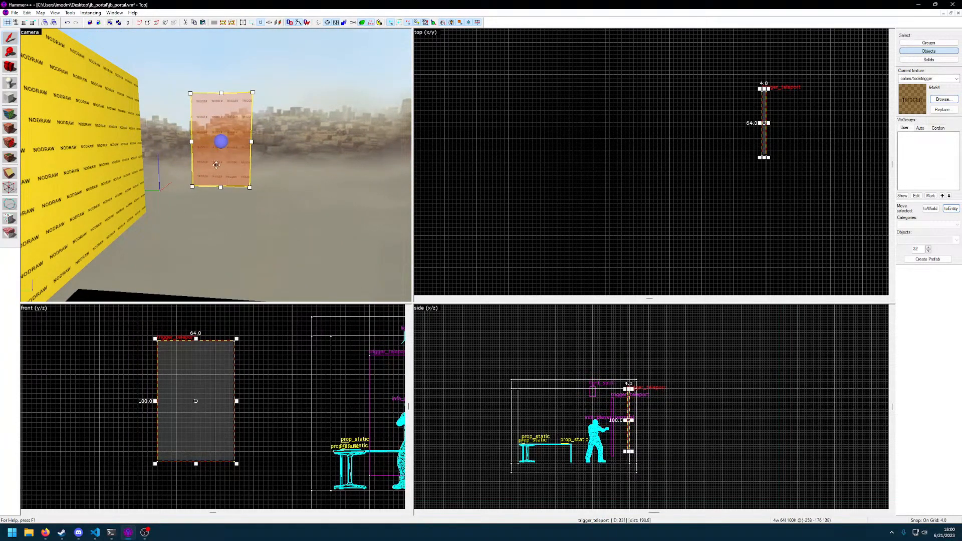
pyautogui.click(11, 97)
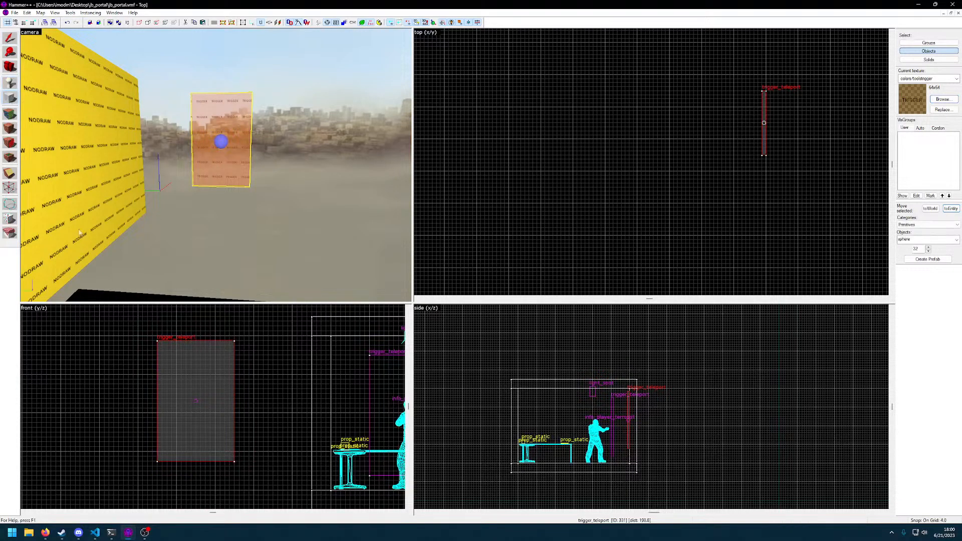
pyautogui.click(196, 401)
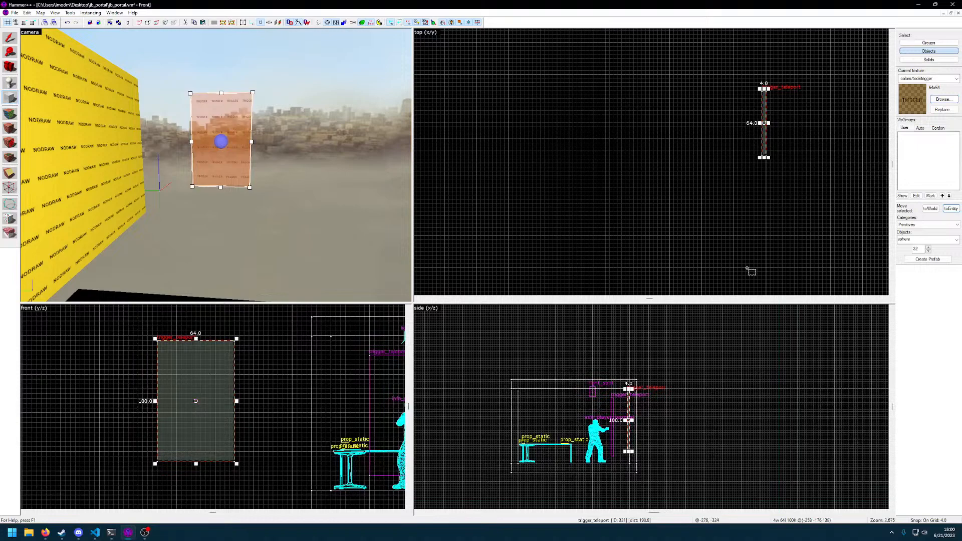
# Shift the sphere outline 4 units along the x axis, flush against the outside trigger, and create the sphere
pyautogui.press('z')
pyautogui.press('d')
pyautogui.press('w')
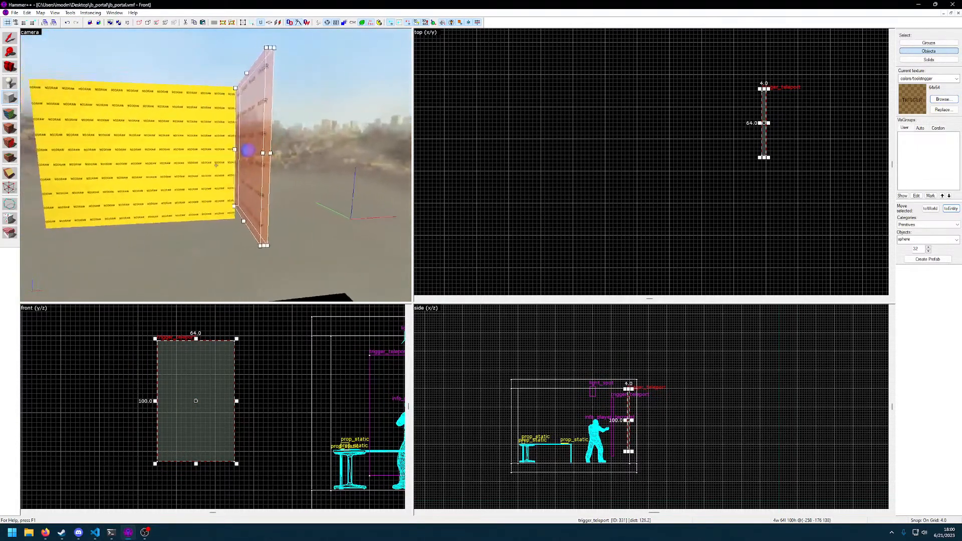
pyautogui.press('z')
pyautogui.scroll(5, 757, 122)
pyautogui.moveTo(796, 155); pyautogui.dragTo(760, 191, button='middle')
pyautogui.moveTo(740, 165); pyautogui.dragTo(739, 165)
pyautogui.press('z')
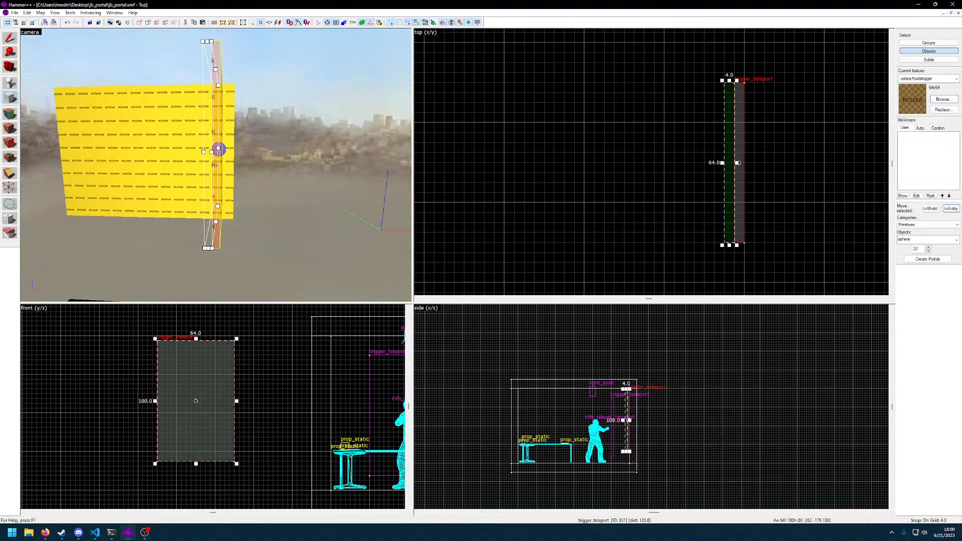
pyautogui.press('Return')
# Move the thin oval sphere along the y axis into the room, aligned with the room's trigger_teleport
pyautogui.press('z')
pyautogui.press('z')
pyautogui.press('w')
pyautogui.press('a')
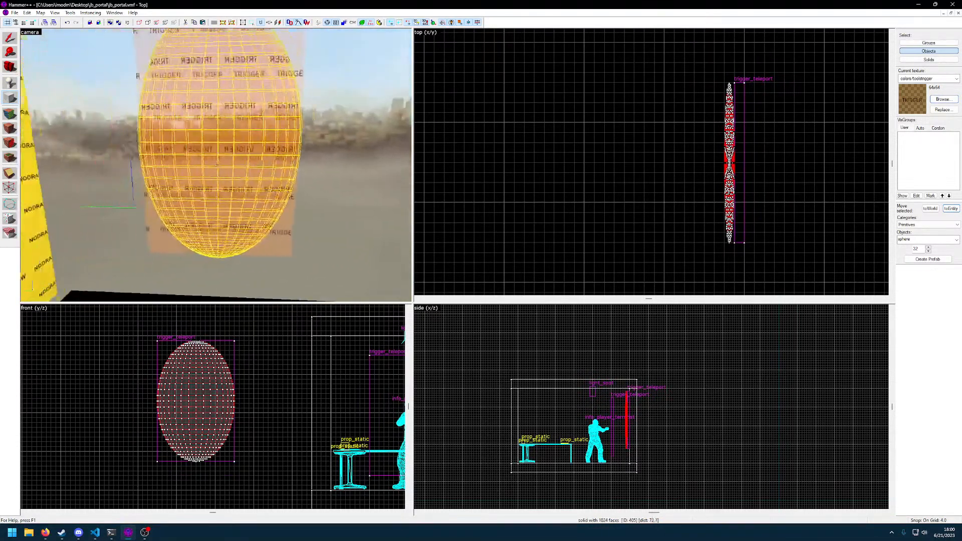
pyautogui.press('s')
pyautogui.press('a')
pyautogui.press('s')
pyautogui.press('z')
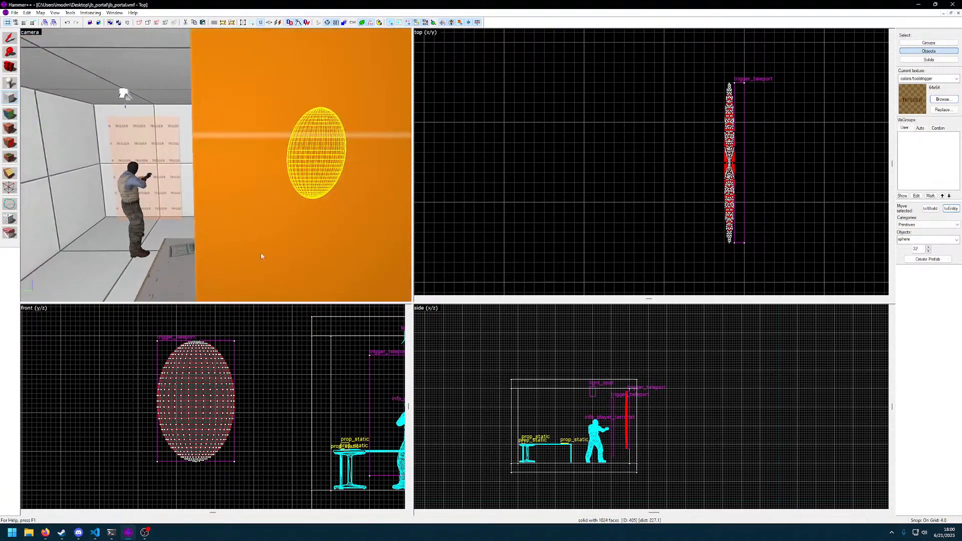
pyautogui.scroll(-3, 206, 375)
pyautogui.scroll(-3, 210, 378)
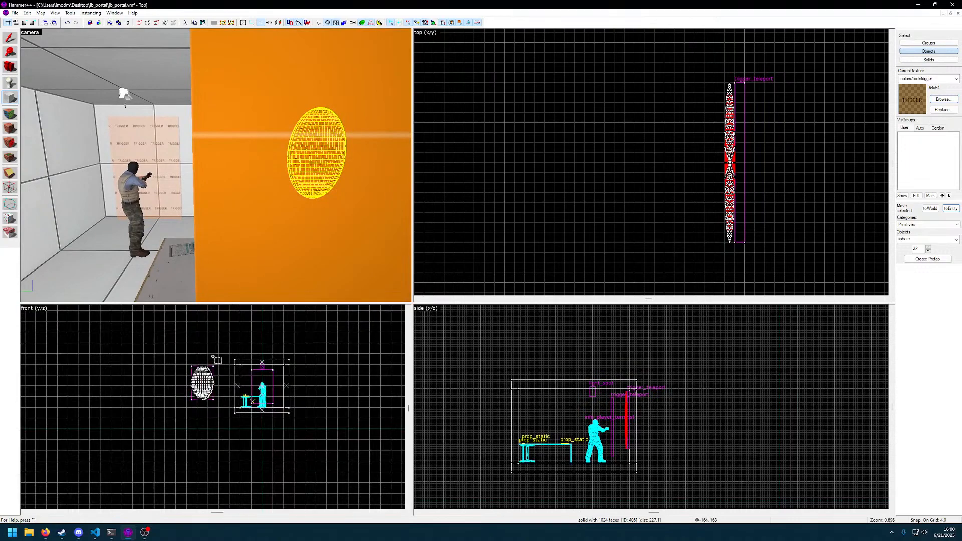
pyautogui.click(10, 37)
pyautogui.scroll(5, 218, 395)
pyautogui.keyDown('shift'); pyautogui.moveTo(143, 359); pyautogui.dragTo(291, 373); pyautogui.keyUp('shift')
# Delete the rectangular trigger_teleport outside the room
pyautogui.press('z')
pyautogui.press('w')
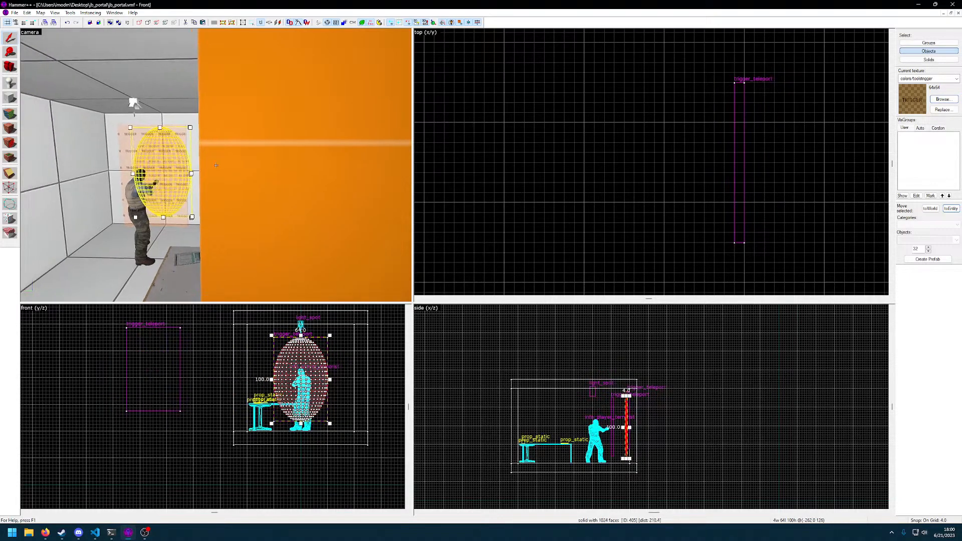
pyautogui.press('w')
pyautogui.press('s')
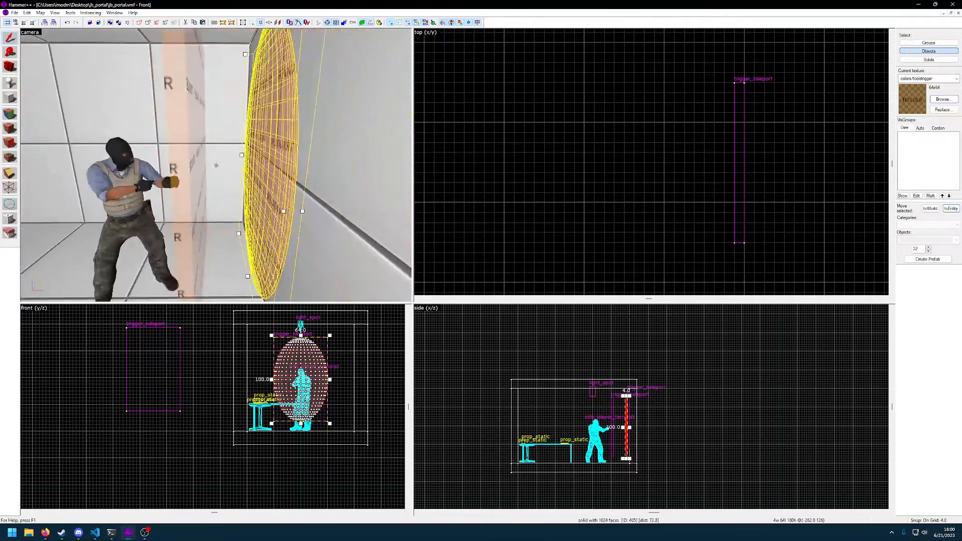
pyautogui.press('z')
pyautogui.scroll(-6, 754, 182)
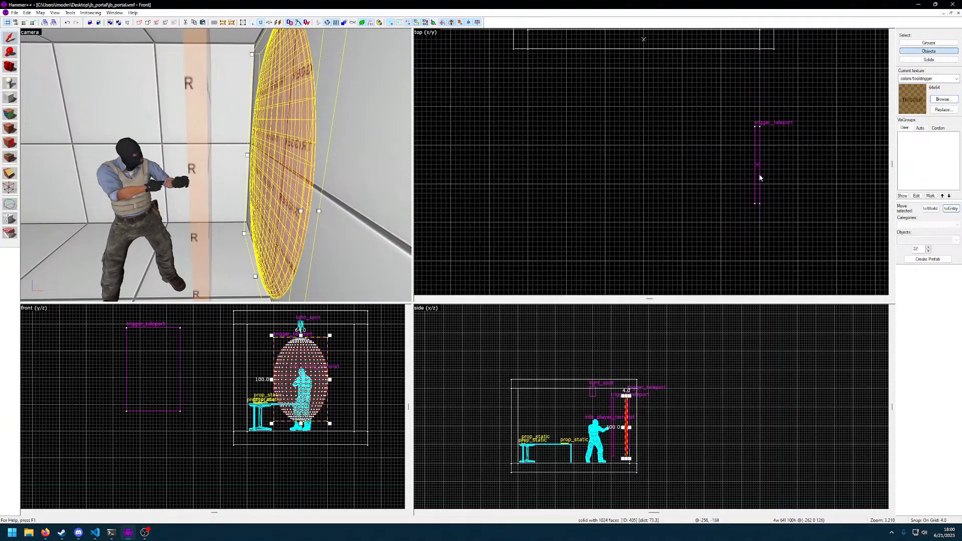
pyautogui.click(757, 171)
pyautogui.press('Delete')
# Move the room's trigger_teleport along the x axis until it sits directly in front of the oval sphere
pyautogui.moveTo(783, 125); pyautogui.dragTo(737, 274, button='middle')
pyautogui.scroll(7, 698, 232)
pyautogui.moveTo(756, 219); pyautogui.dragTo(717, 224, button='middle')
pyautogui.scroll(3, 717, 224)
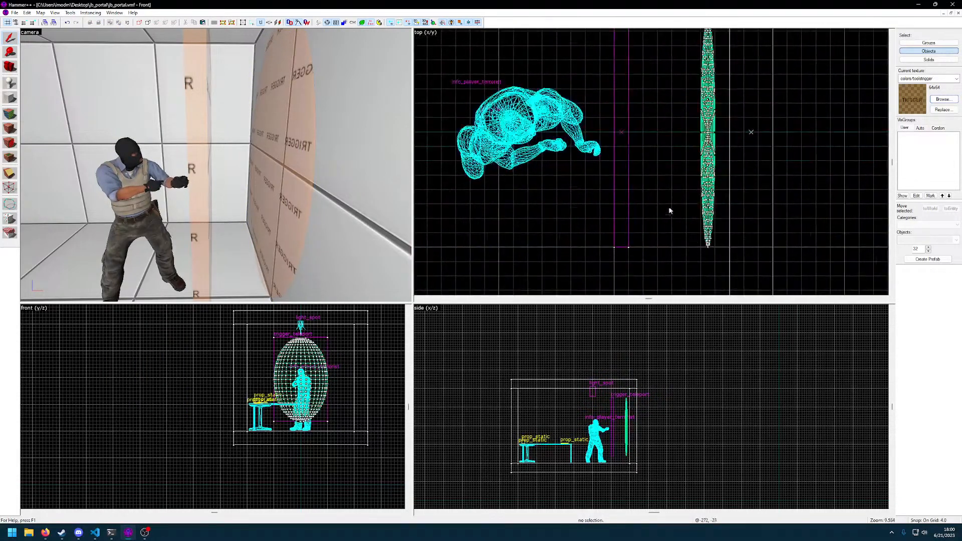
pyautogui.click(619, 140)
pyautogui.moveTo(622, 139); pyautogui.dragTo(707, 145)
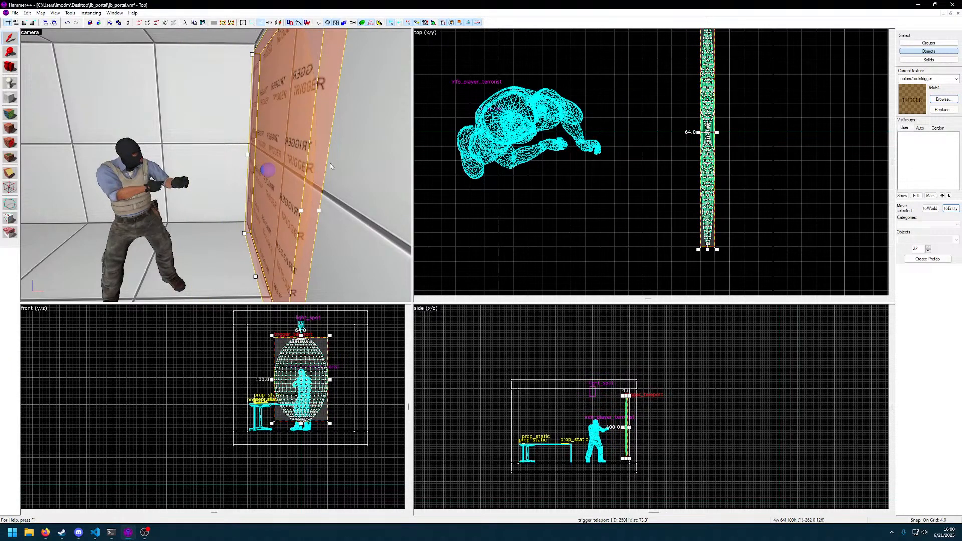
pyautogui.moveTo(708, 154); pyautogui.dragTo(693, 153)
pyautogui.press('Escape')
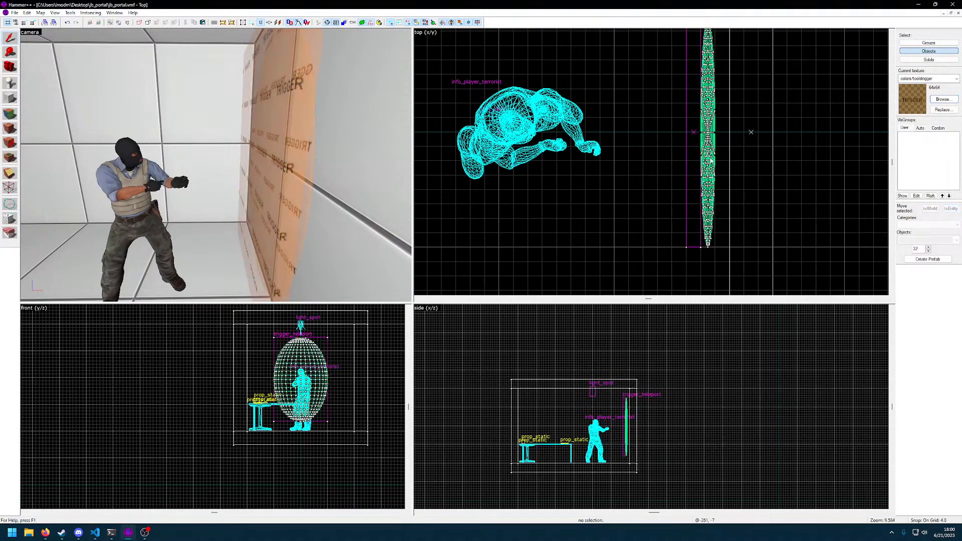
# Select the oval sphere and choose mctextures/portal as the current texture
pyautogui.click(710, 160)
pyautogui.click(944, 100)
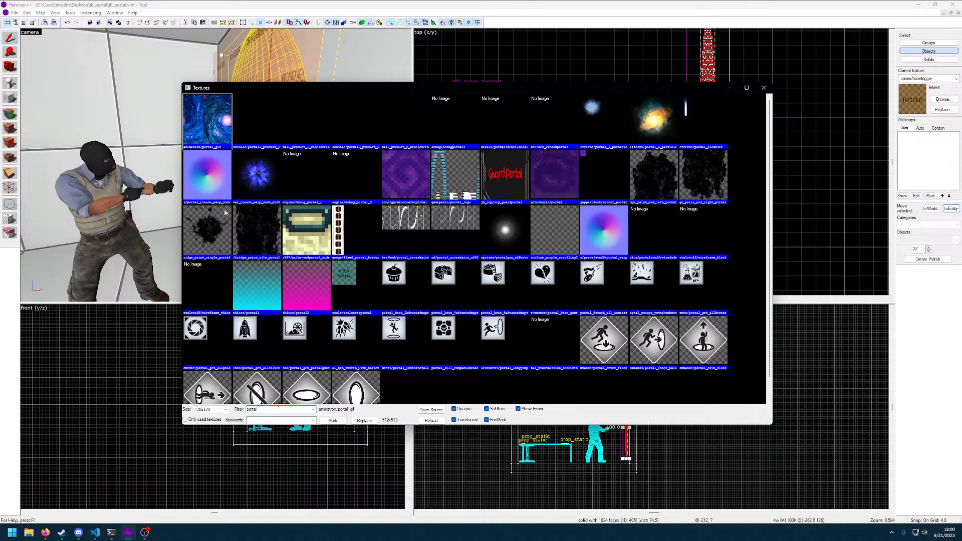
pyautogui.scroll(-1, 224, 205)
pyautogui.scroll(1, 299, 319)
pyautogui.doubleClick(549, 168)
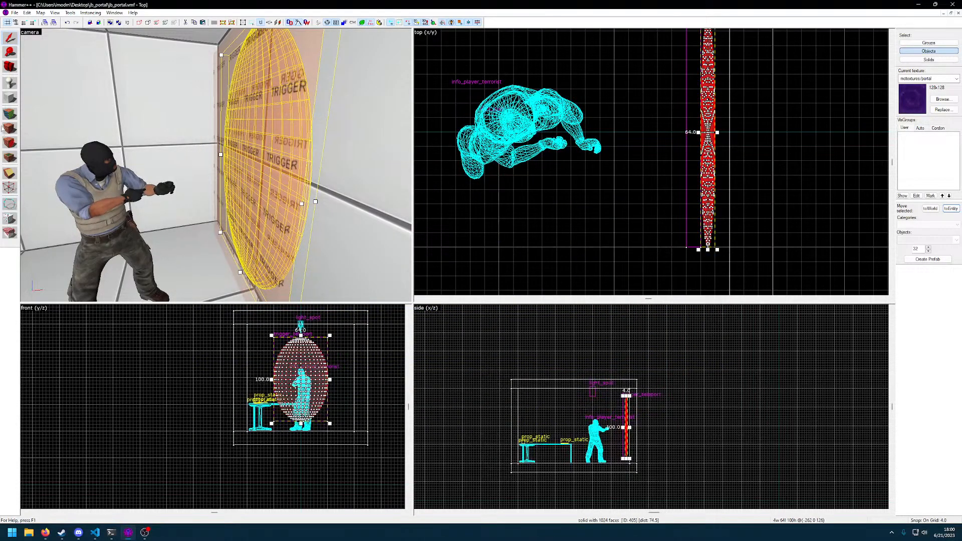
pyautogui.click(9, 114)
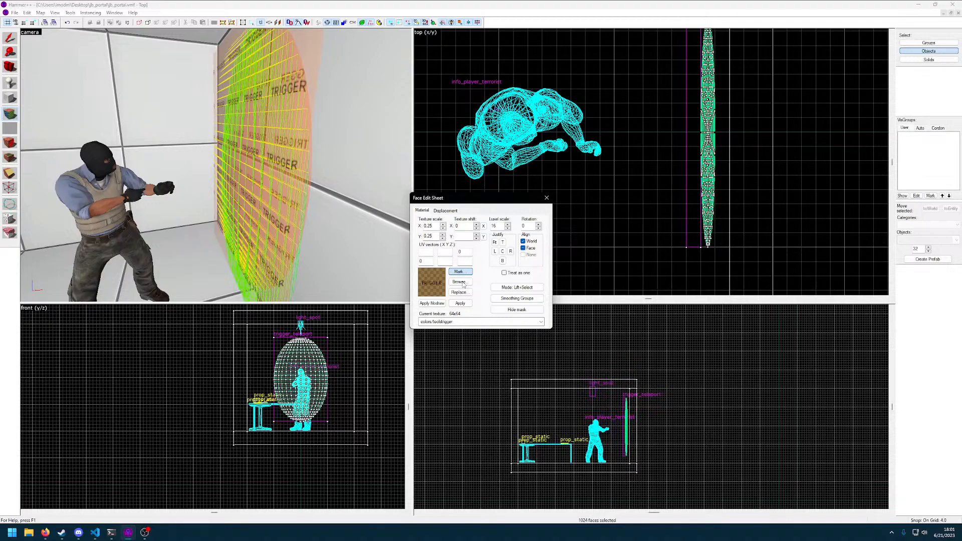
pyautogui.click(544, 201)
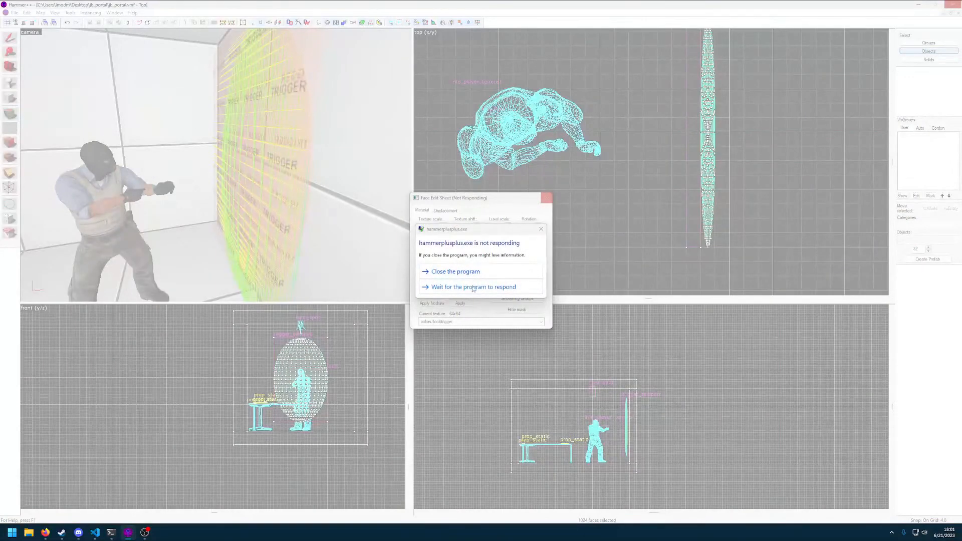
pyautogui.click(474, 287)
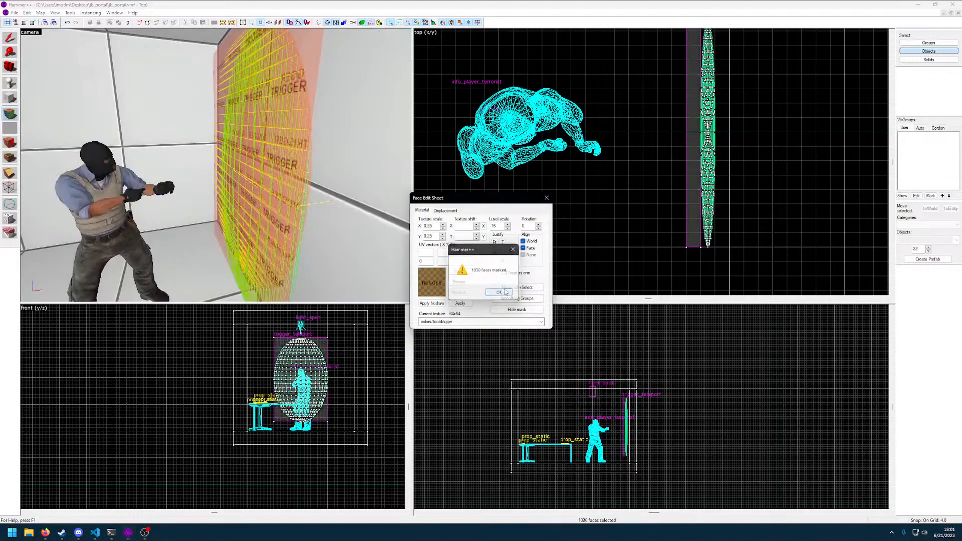
pyautogui.click(499, 292)
pyautogui.click(547, 198)
# Apply the mctextures/portal texture to all faces of the oval sphere
pyautogui.click(281, 173)
pyautogui.press('z')
pyautogui.press('d')
pyautogui.click(216, 166)
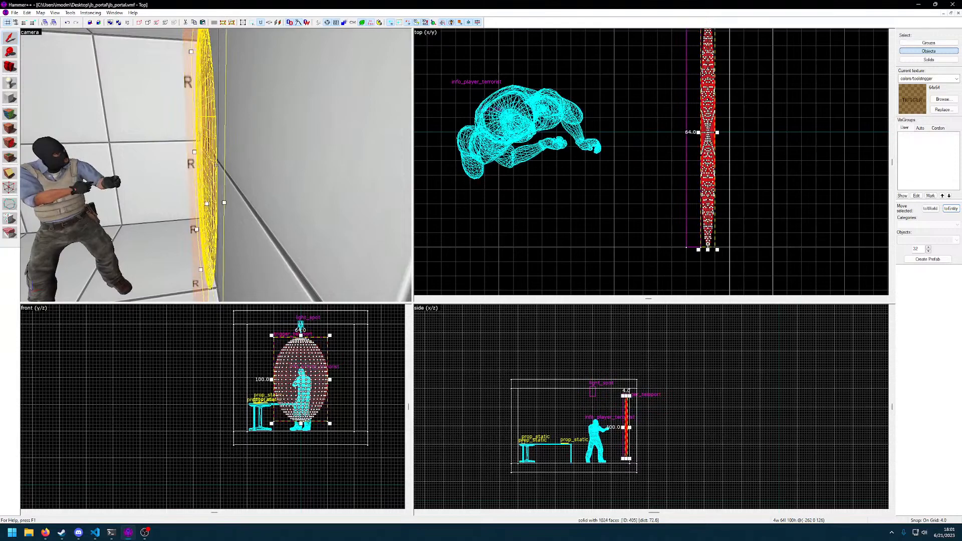
pyautogui.click(10, 111)
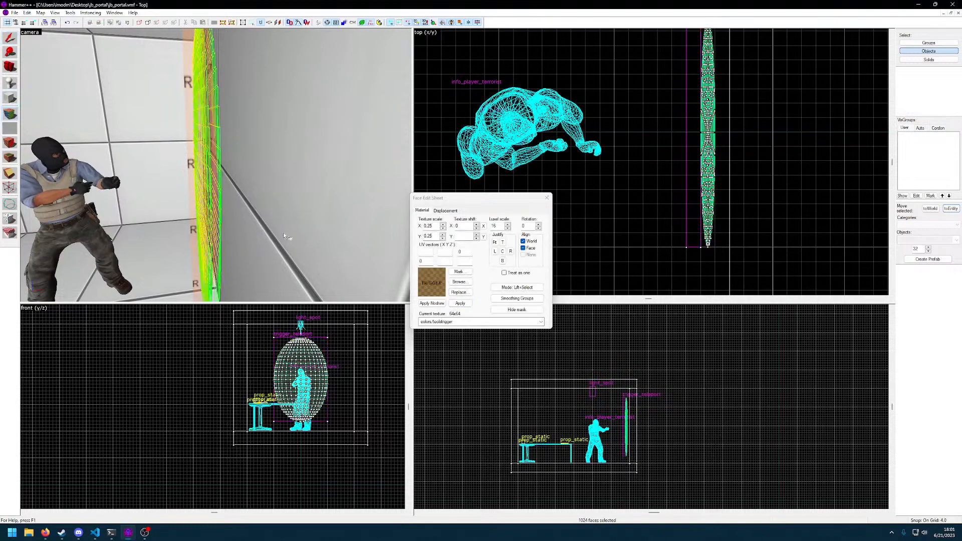
pyautogui.click(460, 281)
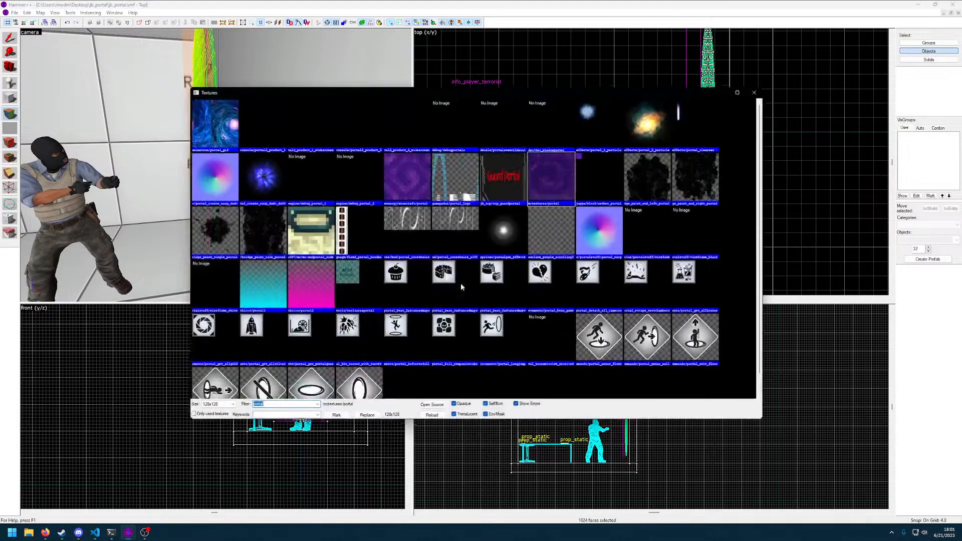
pyautogui.doubleClick(555, 185)
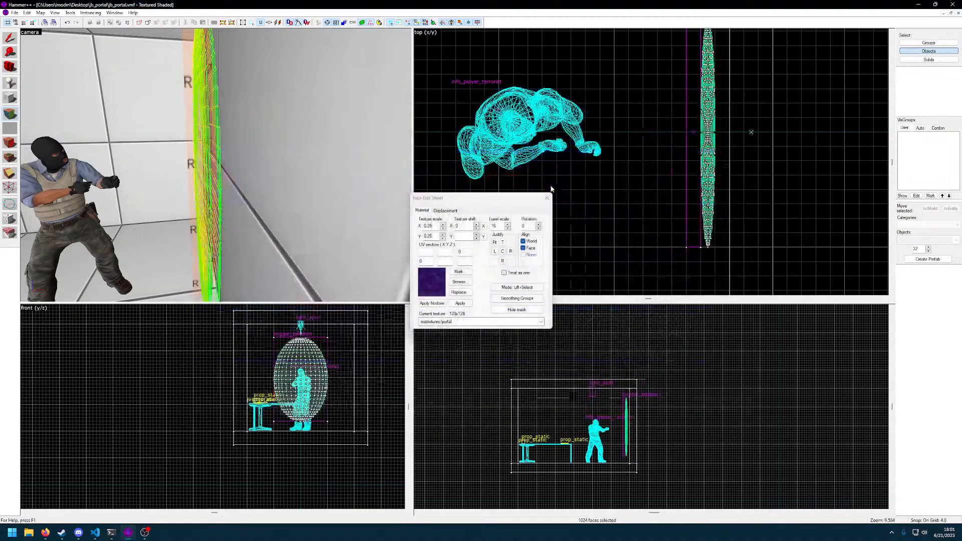
pyautogui.click(462, 305)
# Select a single face on the wall-facing back of the oval sphere and apply the nodraw texture to it
pyautogui.press('z')
pyautogui.press('w')
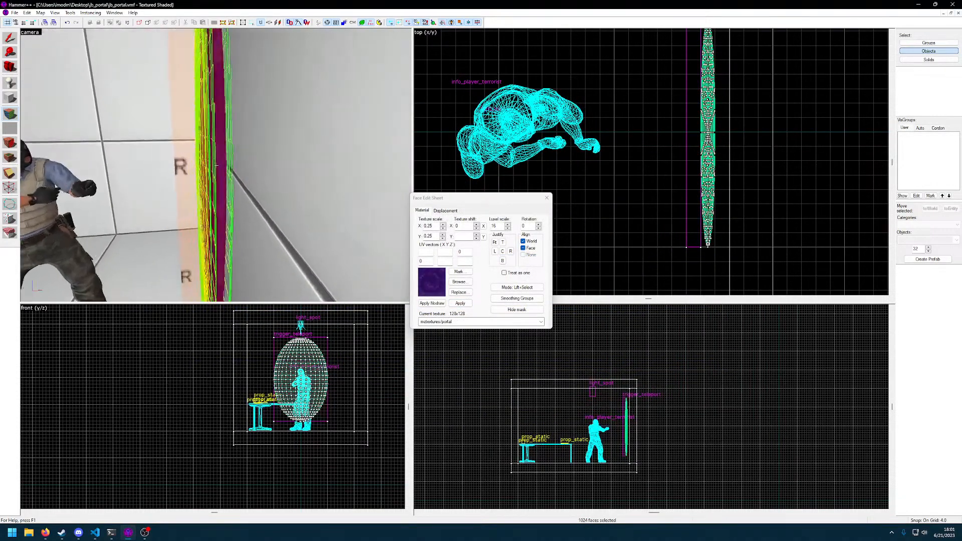
pyautogui.press('d')
pyautogui.press('a')
pyautogui.press('d')
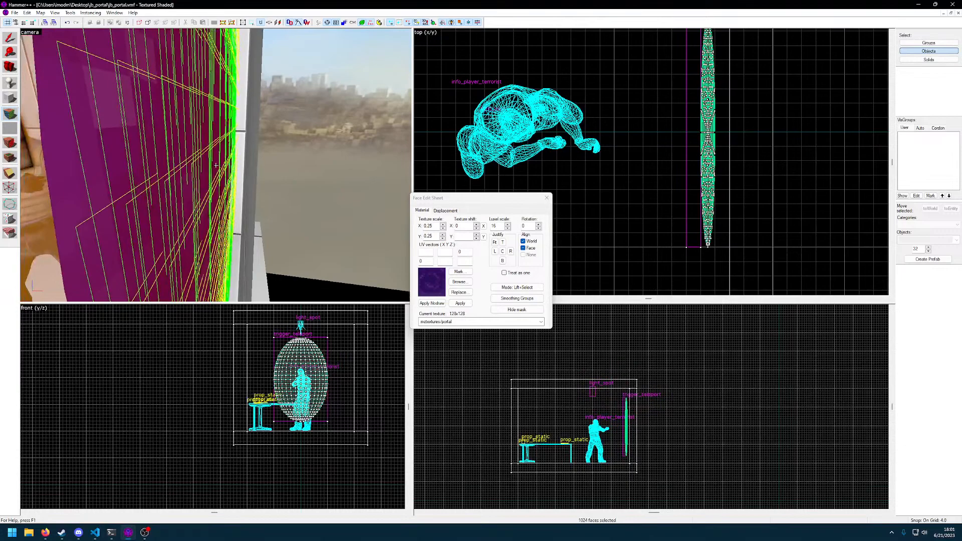
pyautogui.press('z')
pyautogui.click(216, 165)
pyautogui.press('z')
pyautogui.click(424, 303)
# Paint the nodraw texture onto more faces across the back of the oval sphere, and close the Face Edit Sheet
pyautogui.press('z')
pyautogui.press('w')
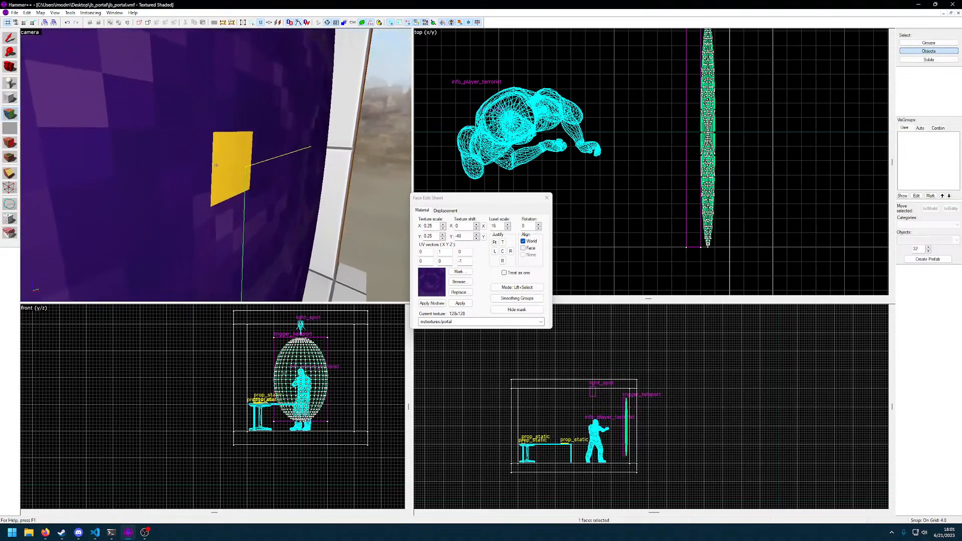
pyautogui.click(216, 166)
pyautogui.press('d')
pyautogui.rightClick(216, 165)
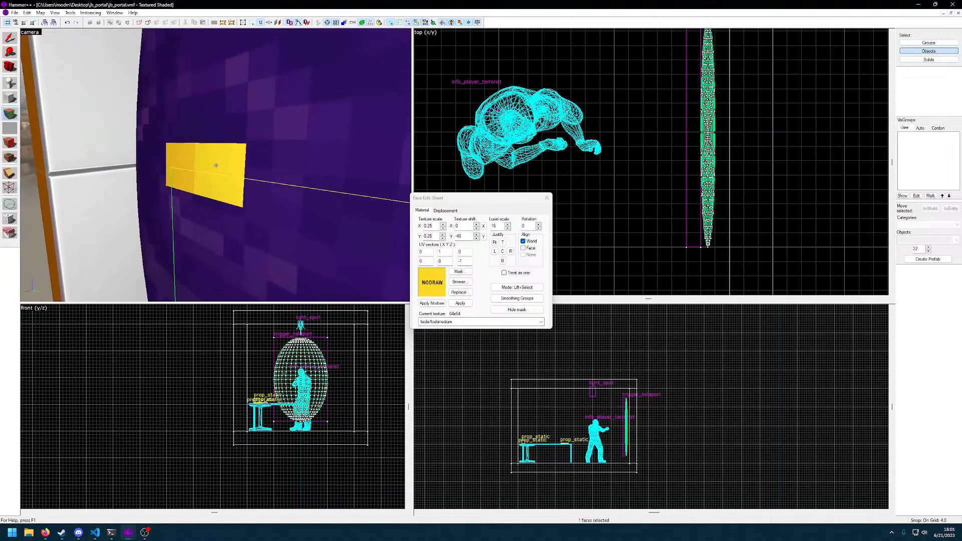
pyautogui.press('w')
pyautogui.press('d')
pyautogui.press('w')
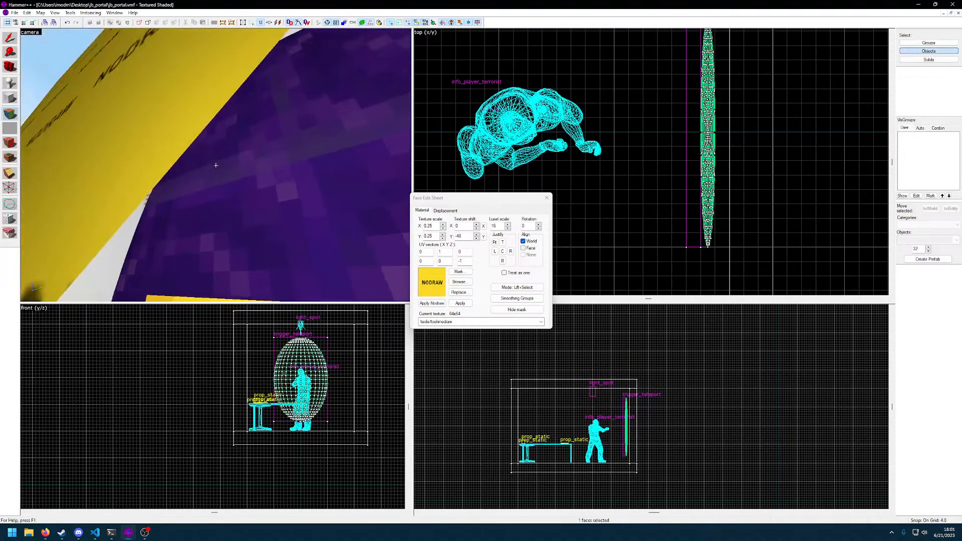
pyautogui.press('s')
pyautogui.moveTo(216, 165); pyautogui.dragTo(216, 165, button='right')
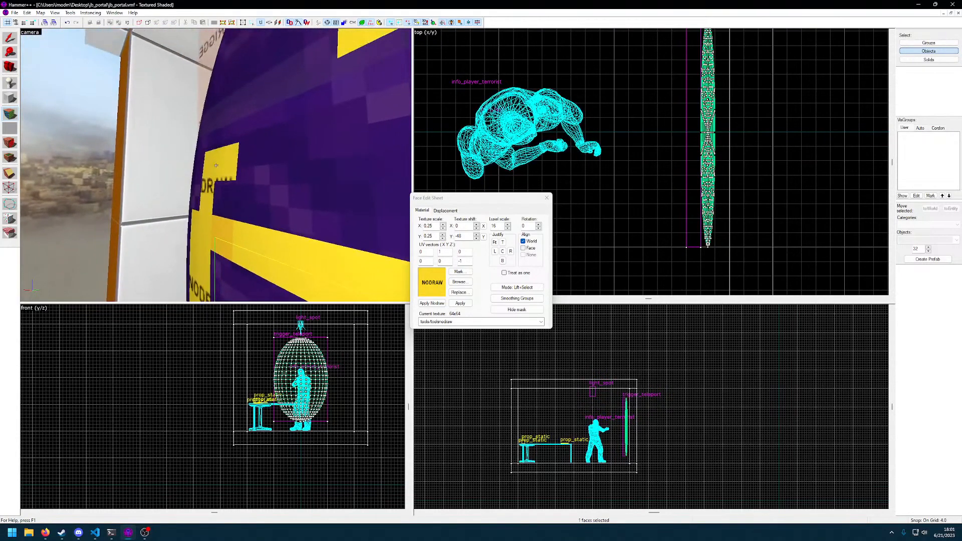
pyautogui.scroll(3, 714, 227)
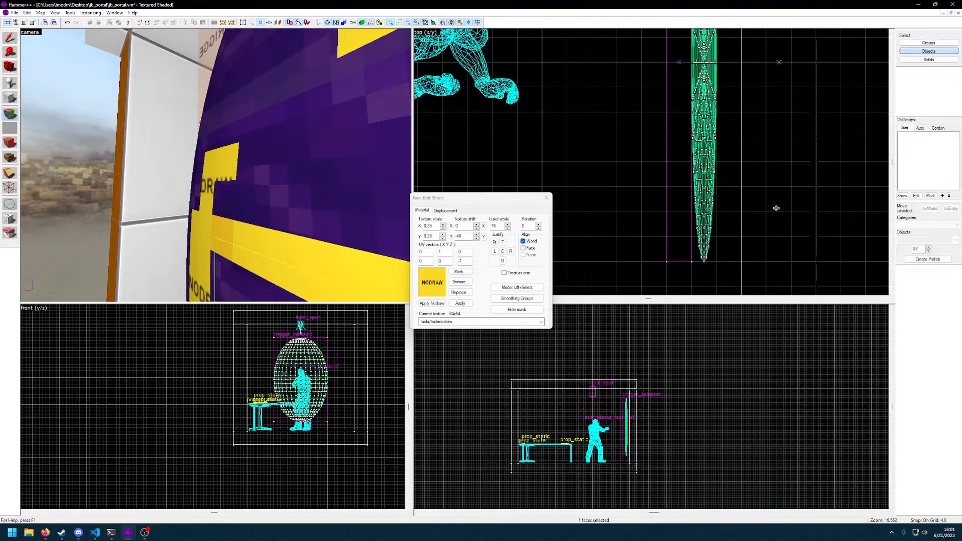
pyautogui.scroll(-2, 724, 178)
pyautogui.scroll(3, 721, 166)
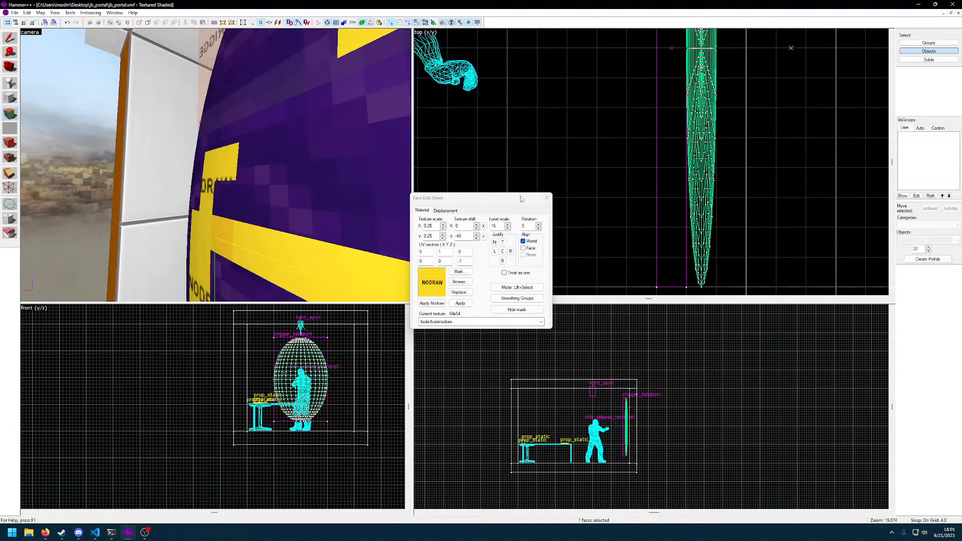
pyautogui.click(548, 198)
# Examine the textured oval sphere and its trigger_teleport from above and from inside the room
pyautogui.scroll(-3, 760, 202)
pyautogui.click(732, 195)
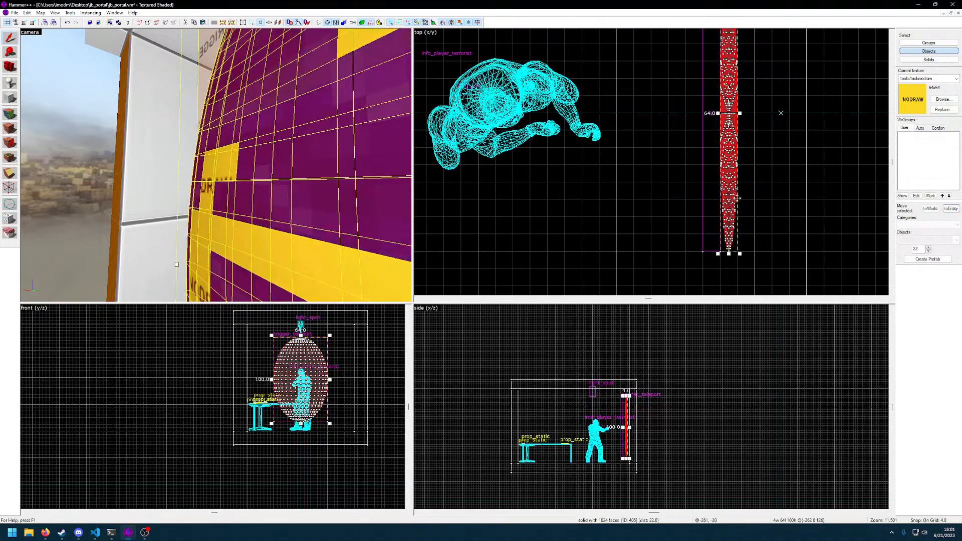
pyautogui.scroll(5, 743, 201)
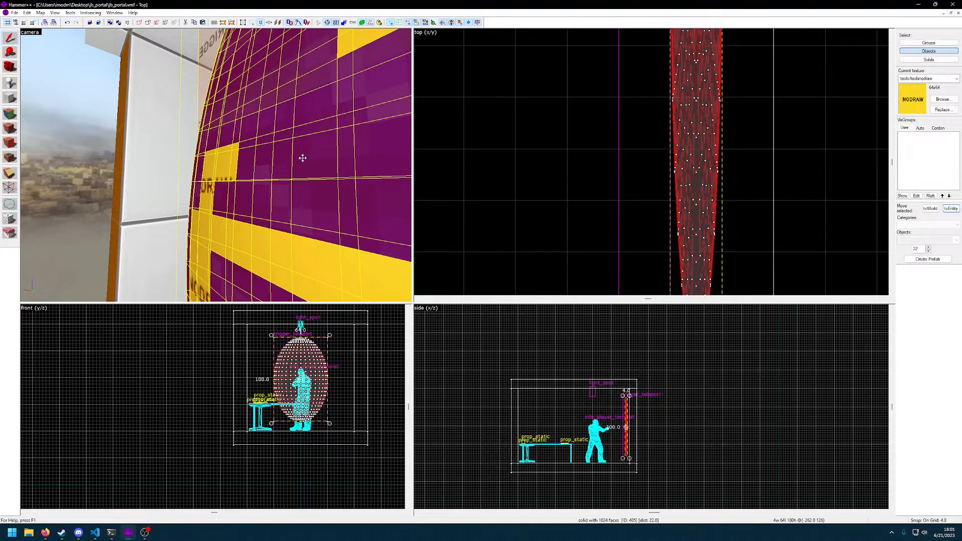
pyautogui.press('z')
pyautogui.press('w')
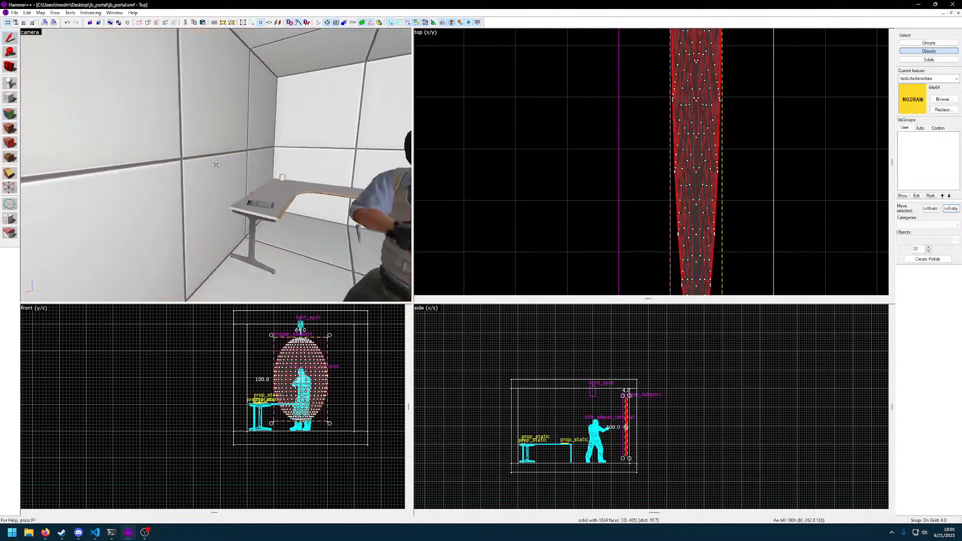
pyautogui.click(216, 165)
pyautogui.press('w')
pyautogui.press('s')
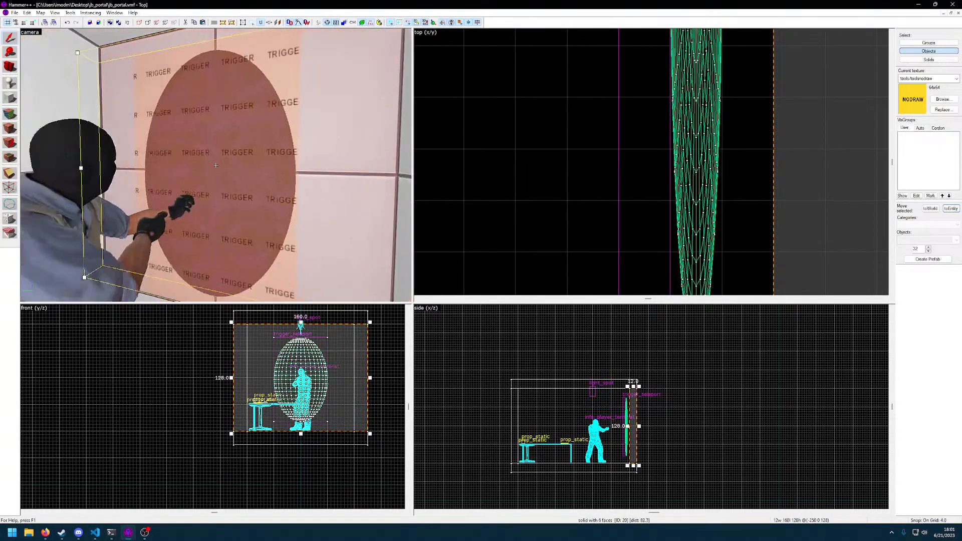
pyautogui.press('s')
pyautogui.press('d')
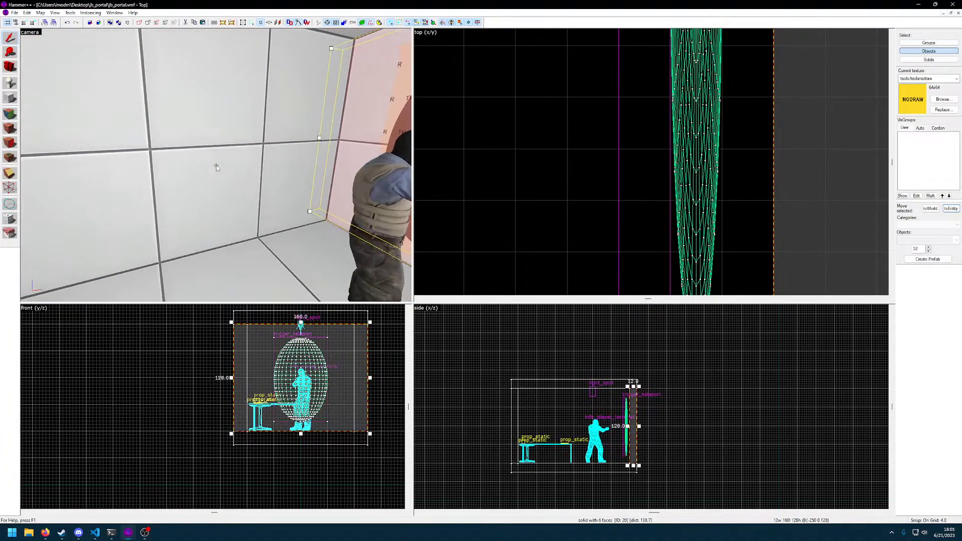
# Try to compile the jb_portal map, and dismiss the compile console
pyautogui.press('F9')
pyautogui.press('Return')
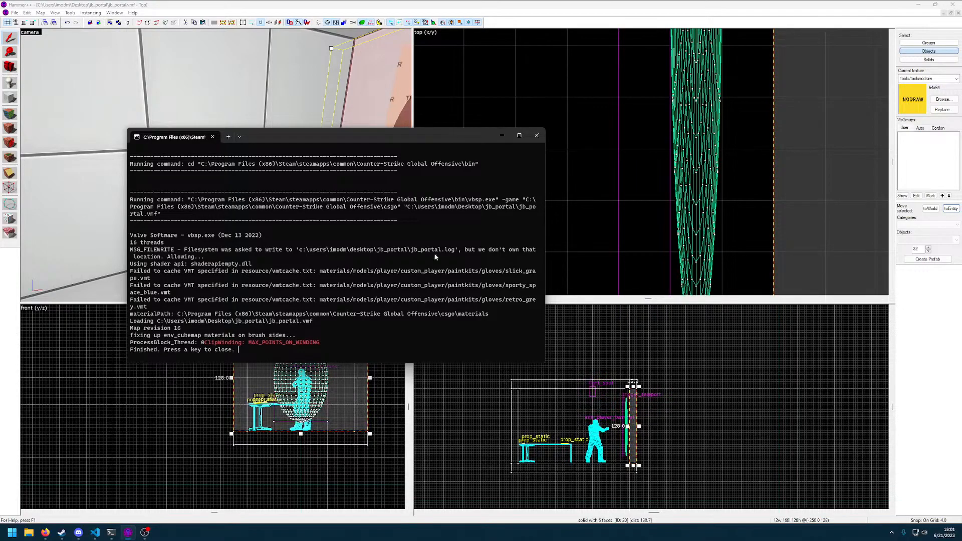
pyautogui.press('space')
# Examine the oval sphere's dense faces and its position between the trigger_teleport and the wall from several angles
pyautogui.press('z')
pyautogui.press('w')
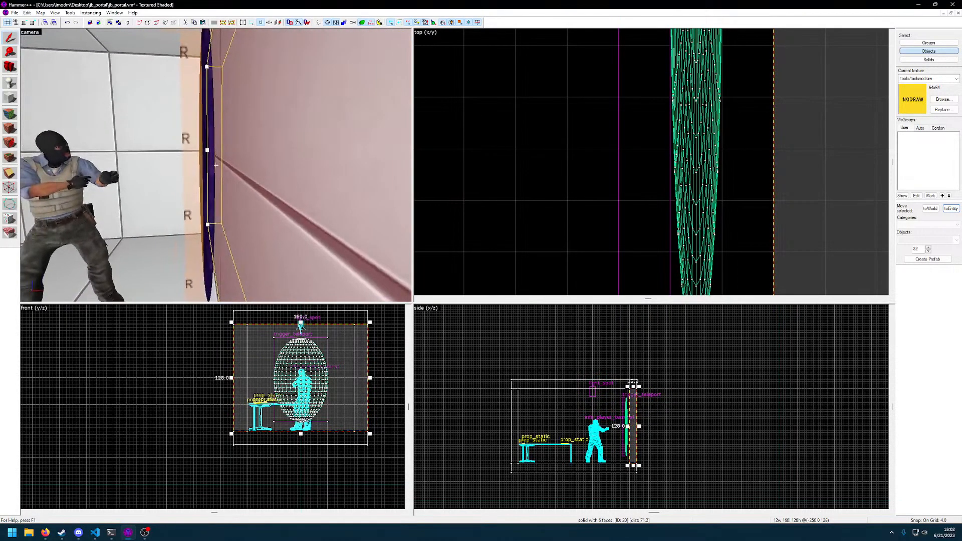
pyautogui.click(216, 165)
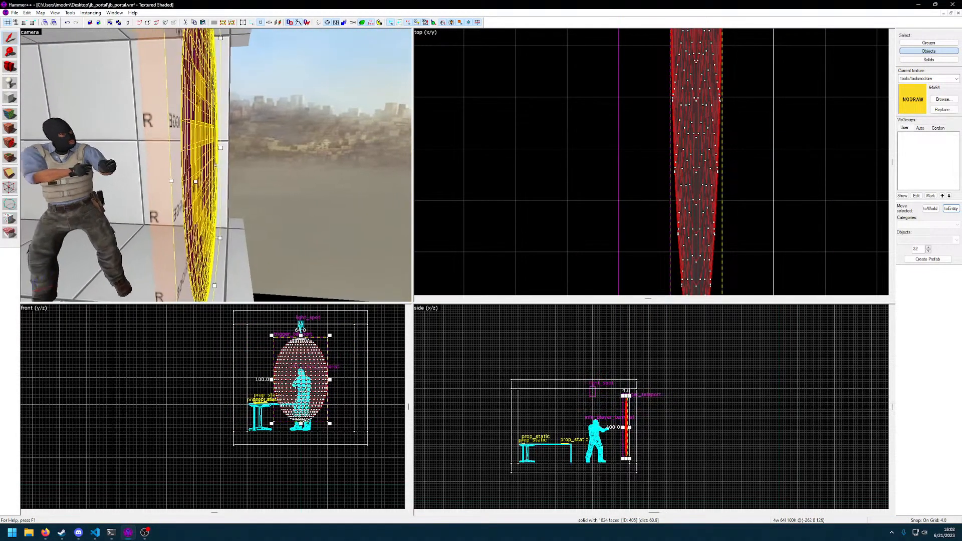
pyautogui.scroll(2, 588, 211)
pyautogui.scroll(-2, 588, 211)
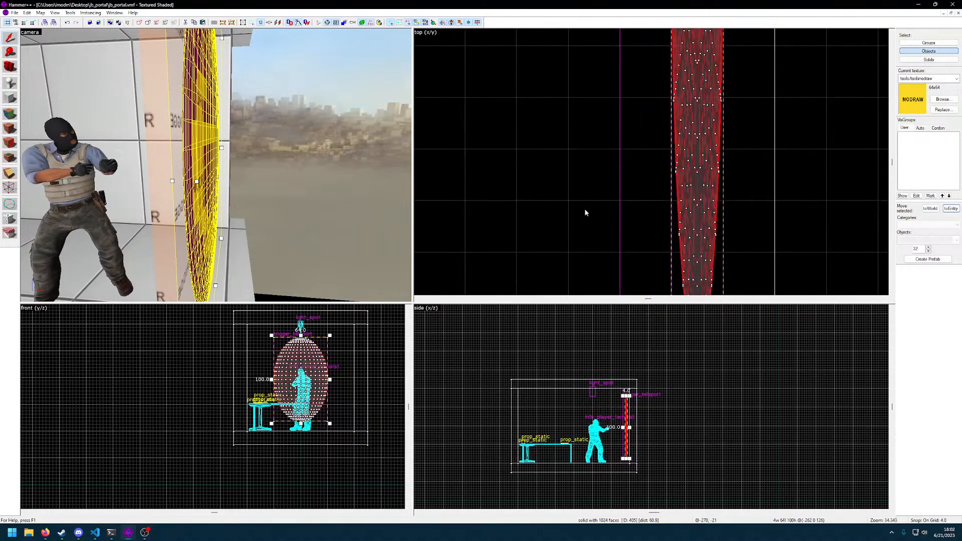
pyautogui.press('z')
pyautogui.press('d')
pyautogui.press('a')
pyautogui.press('w')
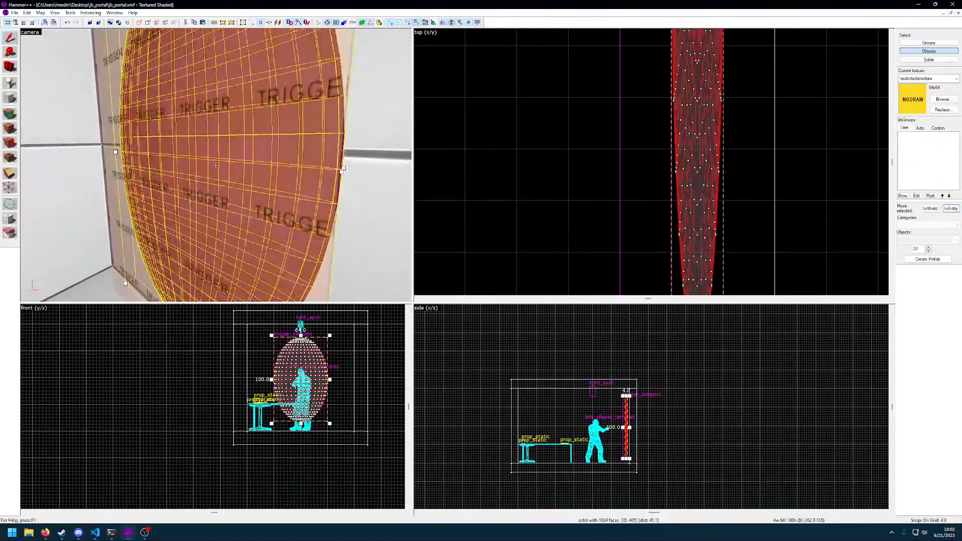
pyautogui.press('d')
pyautogui.press('s')
pyautogui.press('w')
pyautogui.press('z')
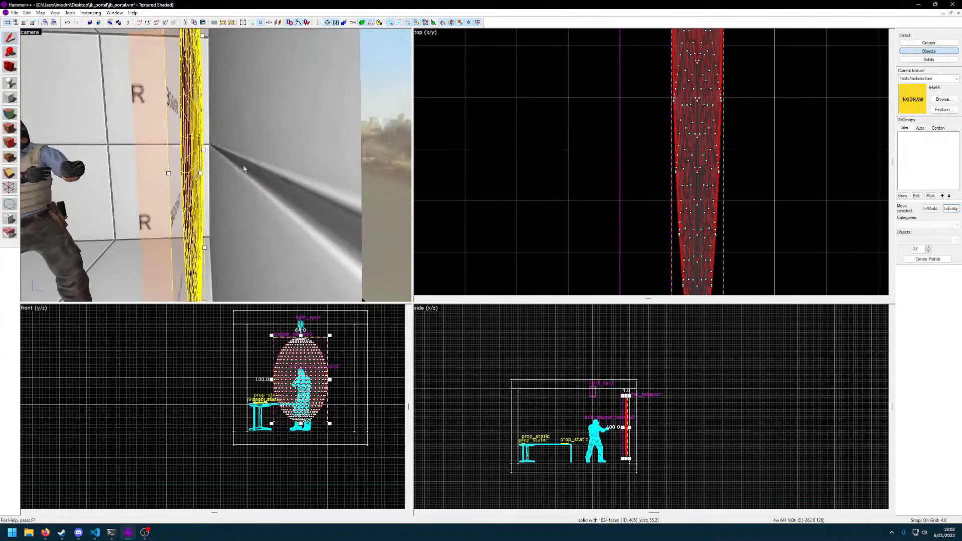
pyautogui.press('z')
pyautogui.press('a')
pyautogui.press('s')
pyautogui.press('z')
pyautogui.click(630, 199)
pyautogui.press('d')
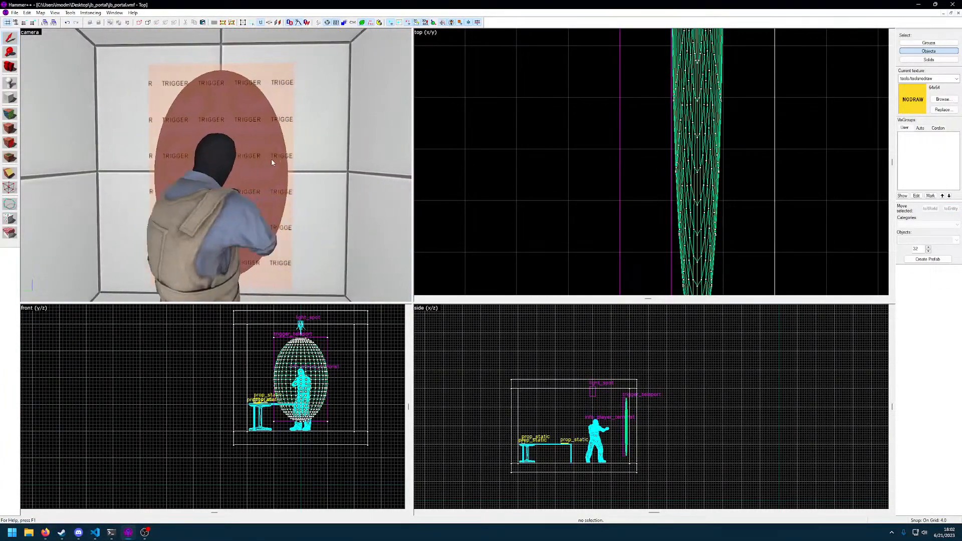
pyautogui.press('z')
pyautogui.press('d')
pyautogui.press('w')
pyautogui.click(217, 166)
pyautogui.press('a')
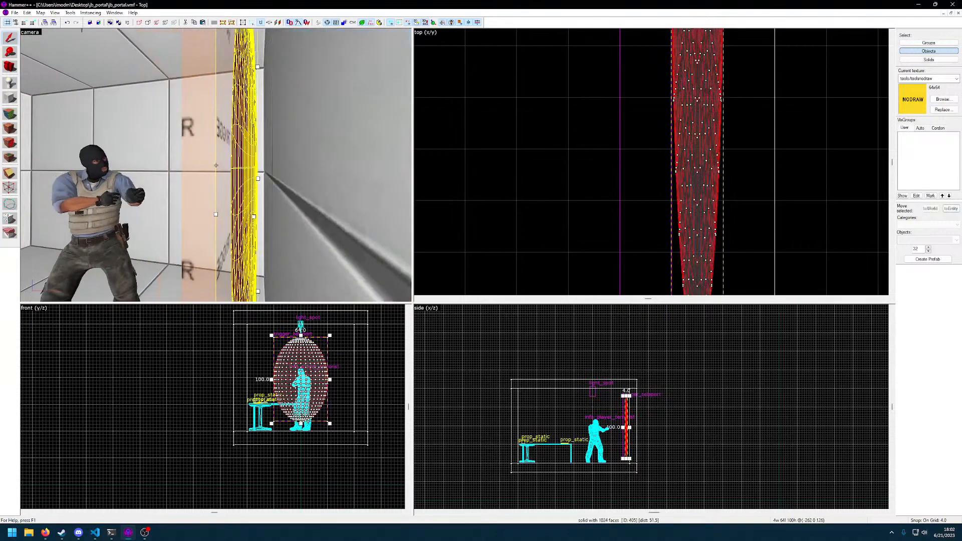
pyautogui.press('z')
# Move the oval sphere along the y axis out of the room and deselect it
pyautogui.moveTo(293, 374); pyautogui.dragTo(192, 380)
pyautogui.click(118, 365)
pyautogui.scroll(3, 159, 374)
pyautogui.click(247, 348)
# Outline a new 32-sided sphere brush 4 × 72 × 104 units around the existing oval outside the room
pyautogui.hotkey('shift', 'b')
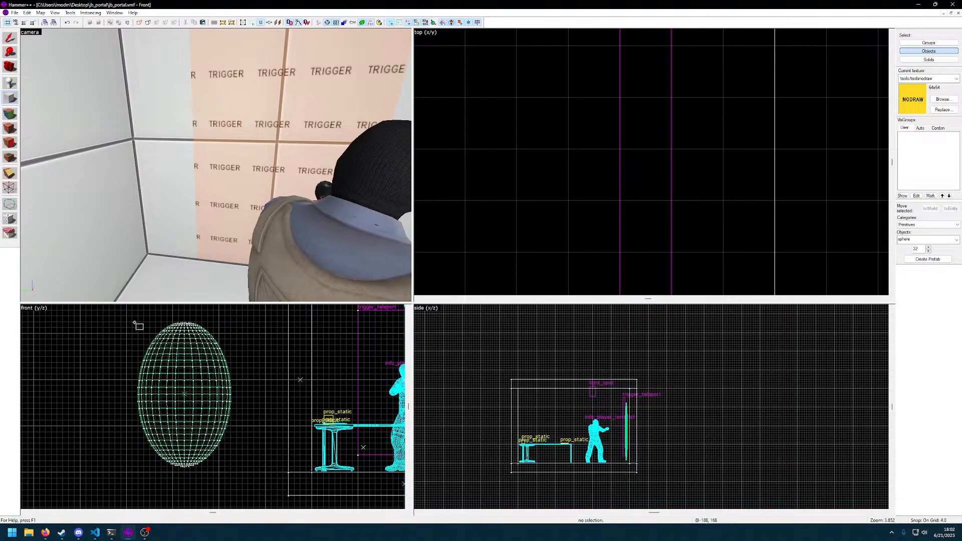
pyautogui.moveTo(133, 322); pyautogui.dragTo(239, 474)
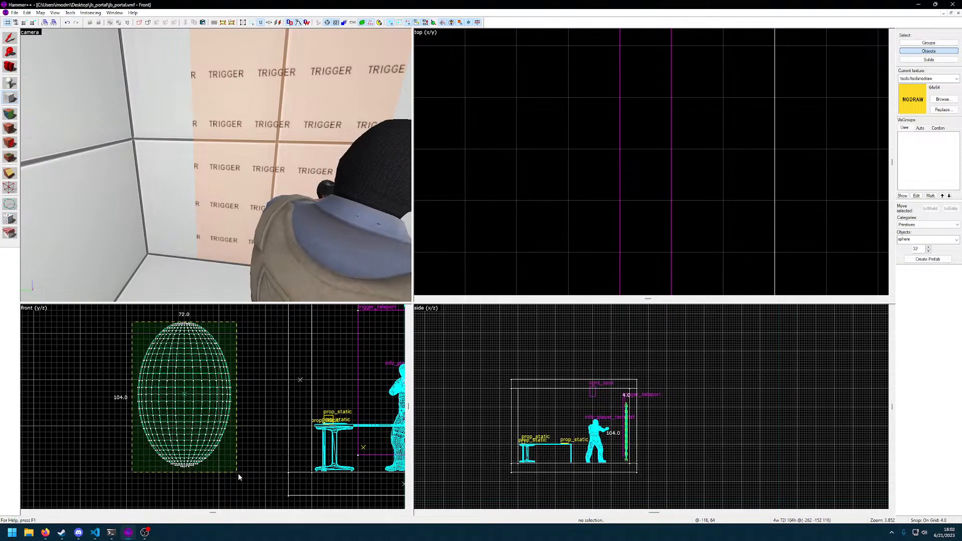
pyautogui.scroll(4, 231, 447)
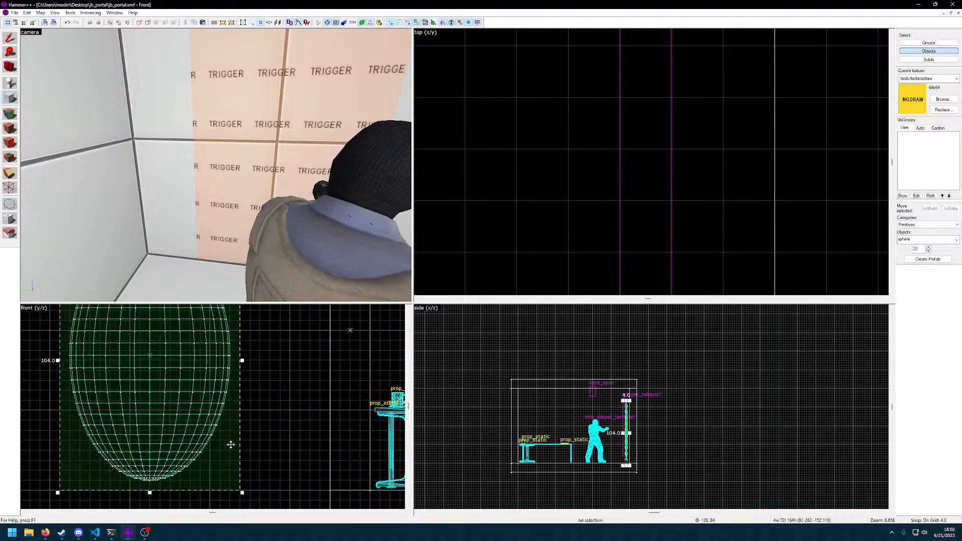
pyautogui.scroll(-5, 221, 418)
pyautogui.scroll(-6, 643, 232)
pyautogui.scroll(15, 643, 231)
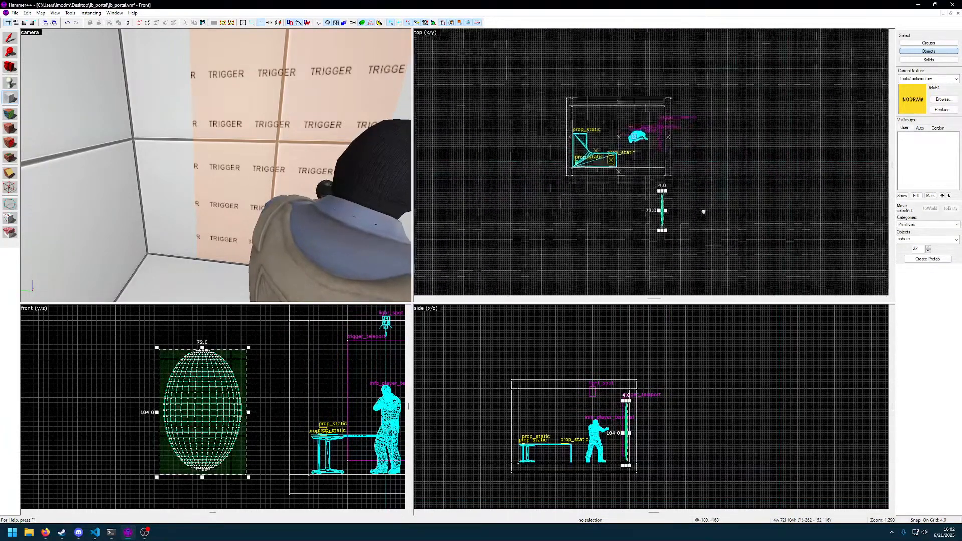
pyautogui.moveTo(632, 251); pyautogui.dragTo(669, 140, button='middle')
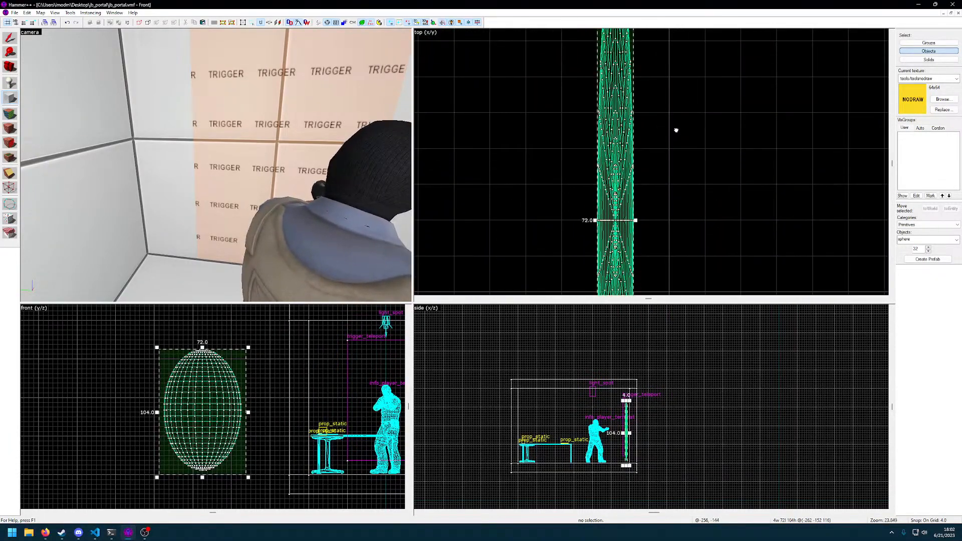
pyautogui.scroll(-6, 658, 198)
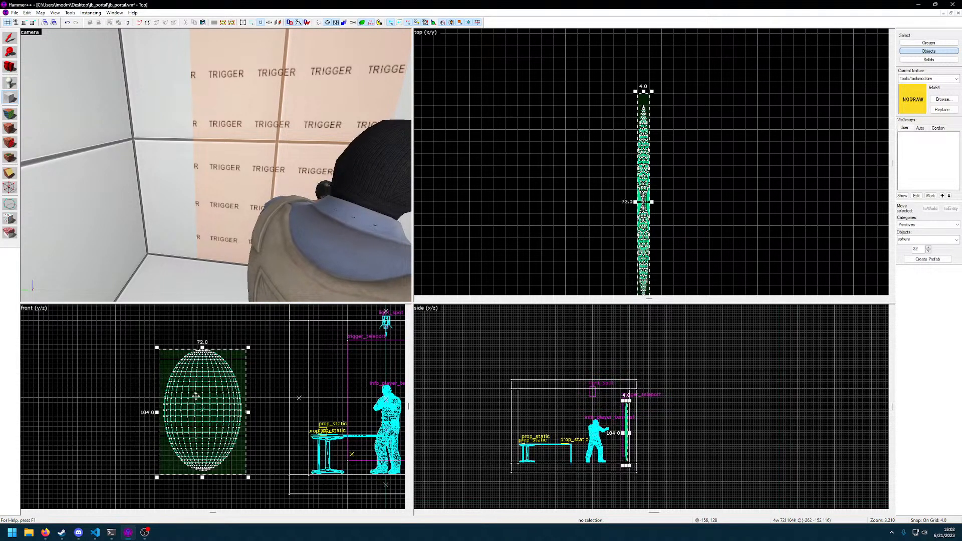
pyautogui.scroll(5, 201, 404)
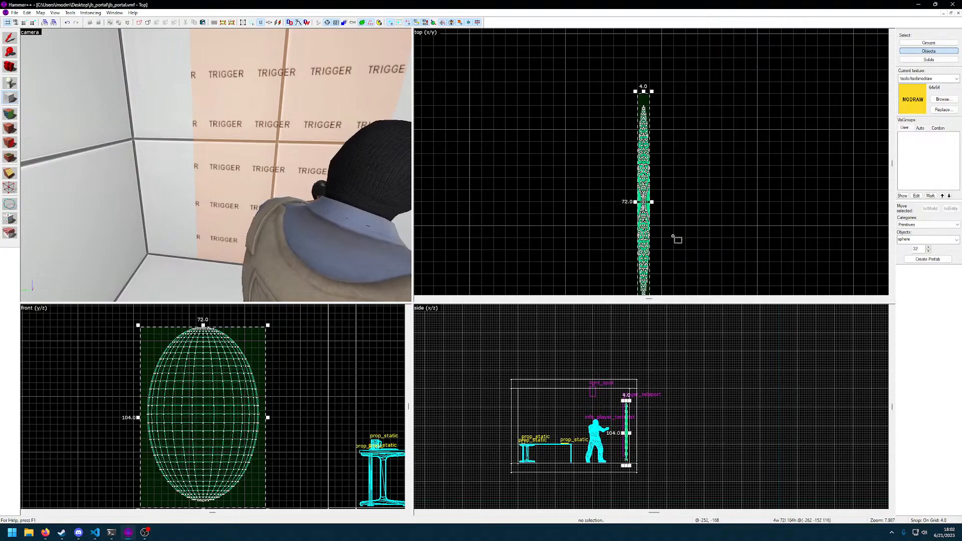
# Narrow the brush outline to 64 units wide to fit the oval, and create the sphere
pyautogui.moveTo(643, 98); pyautogui.dragTo(644, 99)
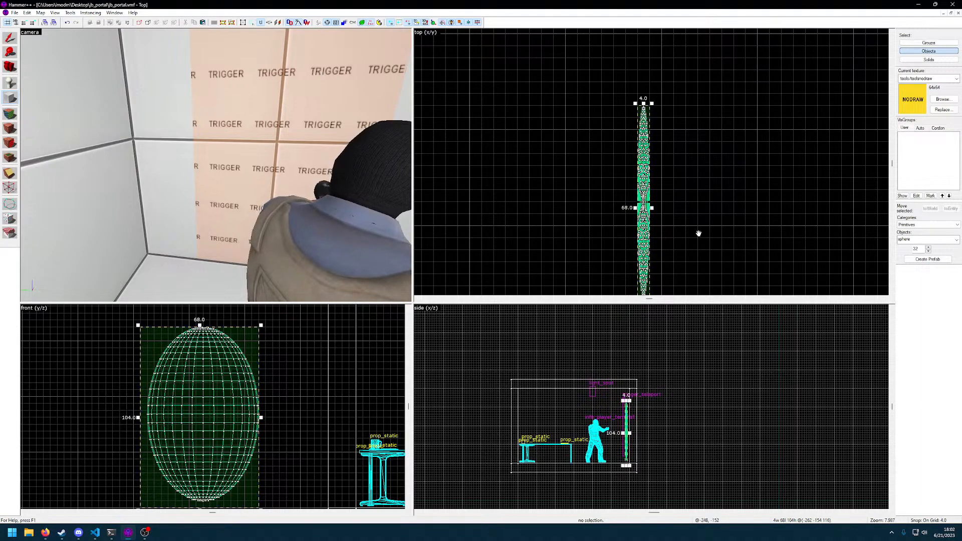
pyautogui.moveTo(699, 237); pyautogui.dragTo(707, 127, button='middle')
pyautogui.moveTo(655, 204); pyautogui.dragTo(658, 196)
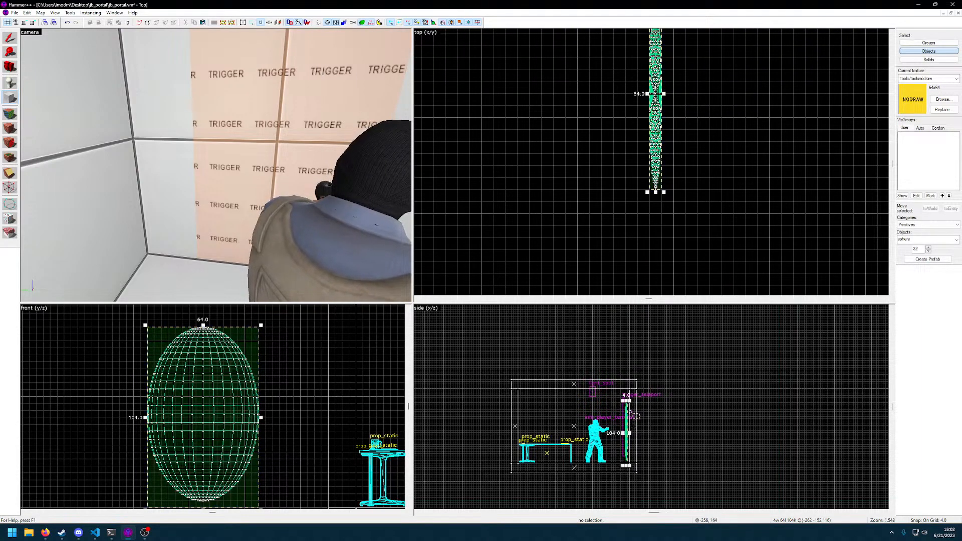
pyautogui.scroll(7, 634, 410)
pyautogui.scroll(5, 636, 438)
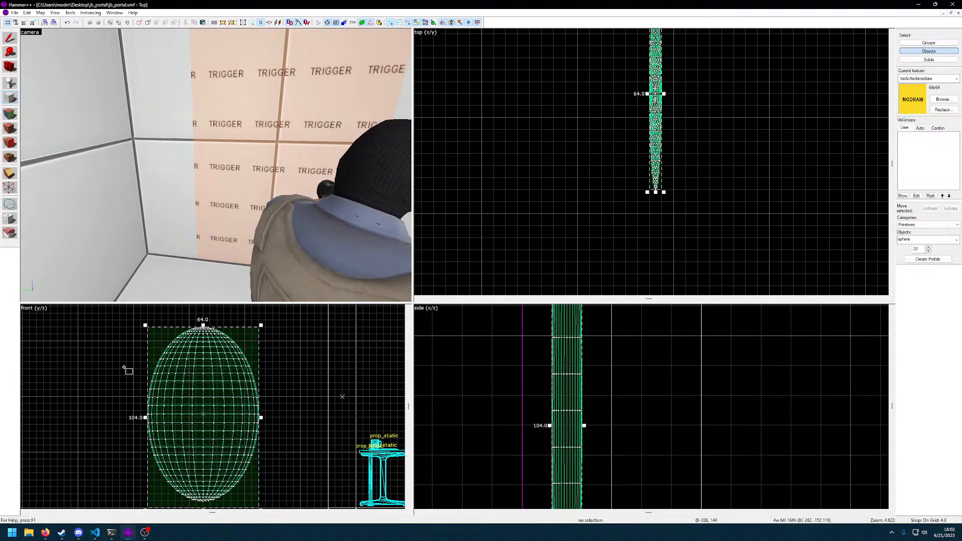
pyautogui.press('Return')
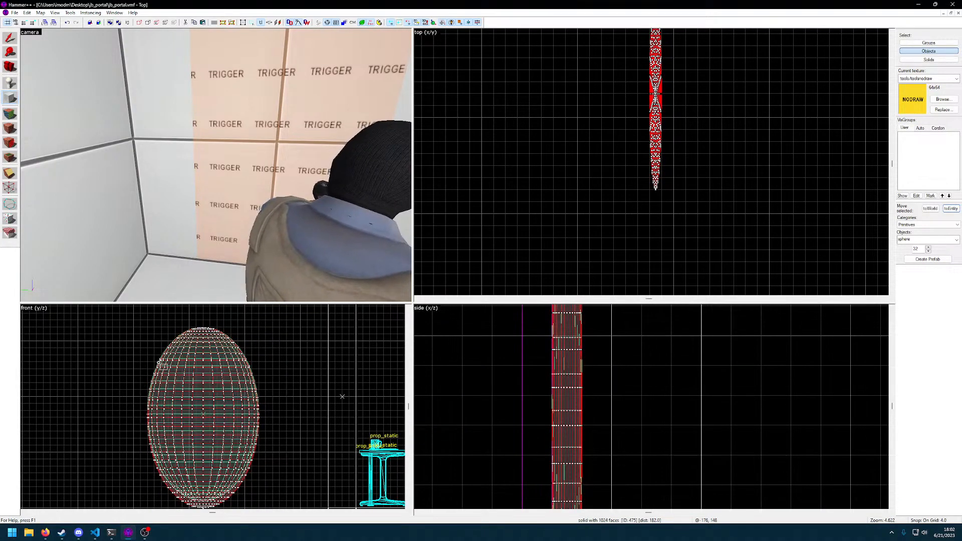
pyautogui.press('z')
pyautogui.press('w')
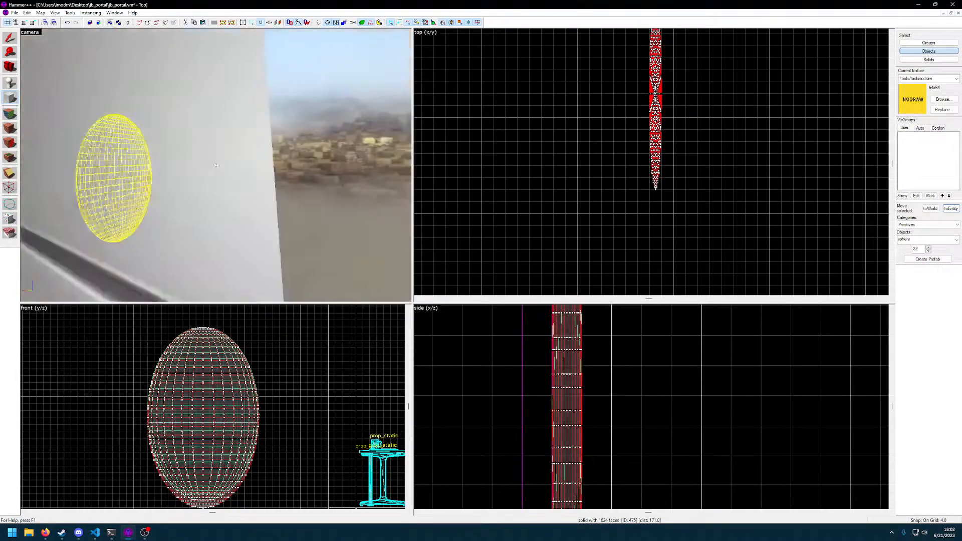
pyautogui.press('w')
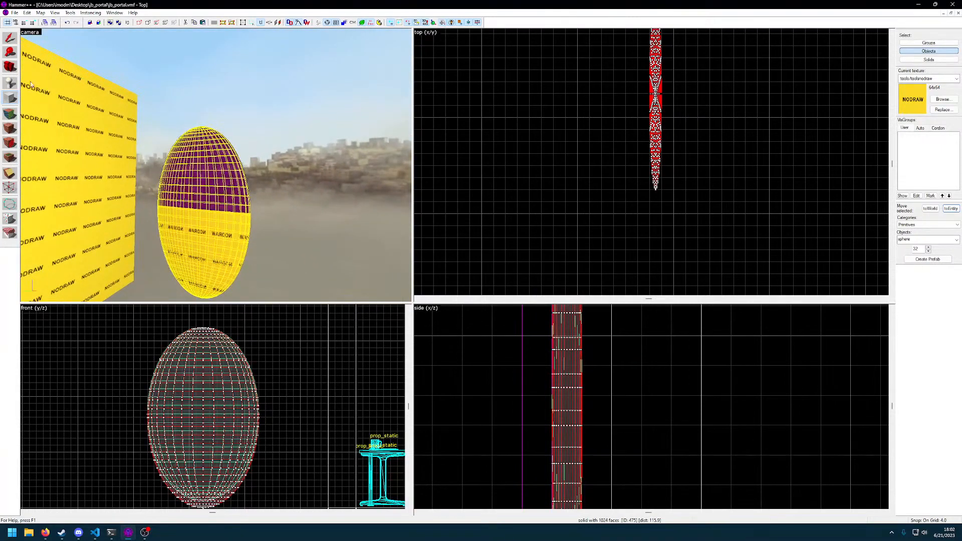
# Create another sphere brush of 4 × 64 × 104 units in the same place as the oval
pyautogui.moveTo(147, 328); pyautogui.dragTo(258, 508)
pyautogui.scroll(-1, 281, 441)
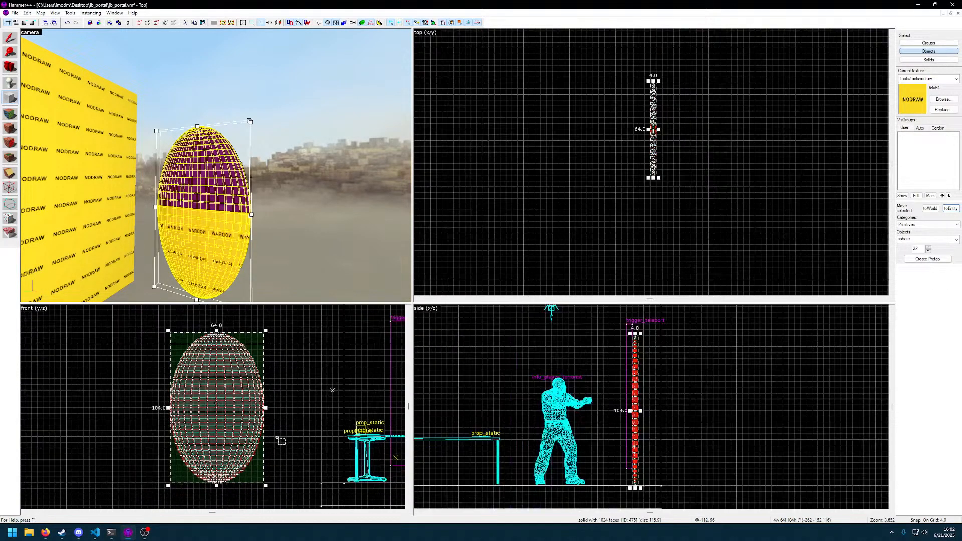
pyautogui.press('Return')
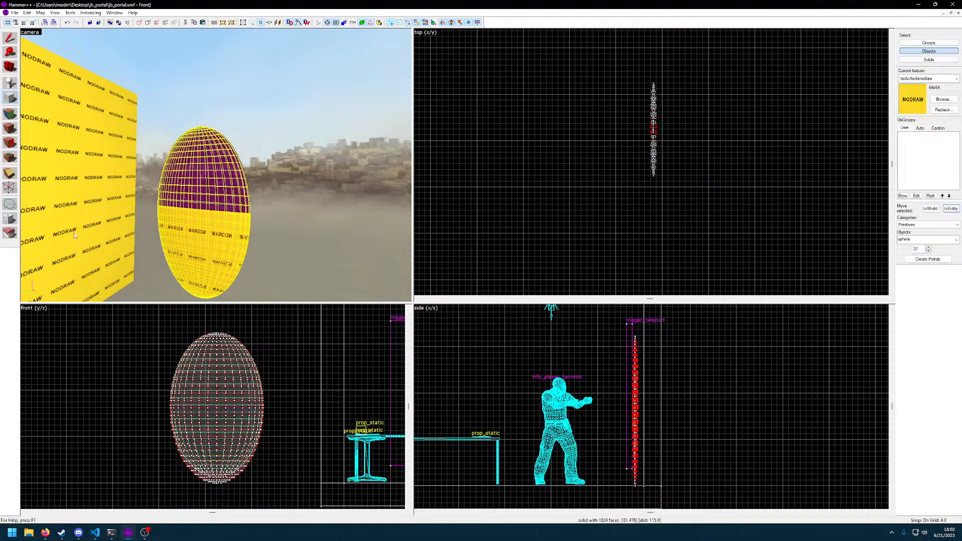
# Choose the purple Minecraft portal texture as the current texture
pyautogui.click(944, 99)
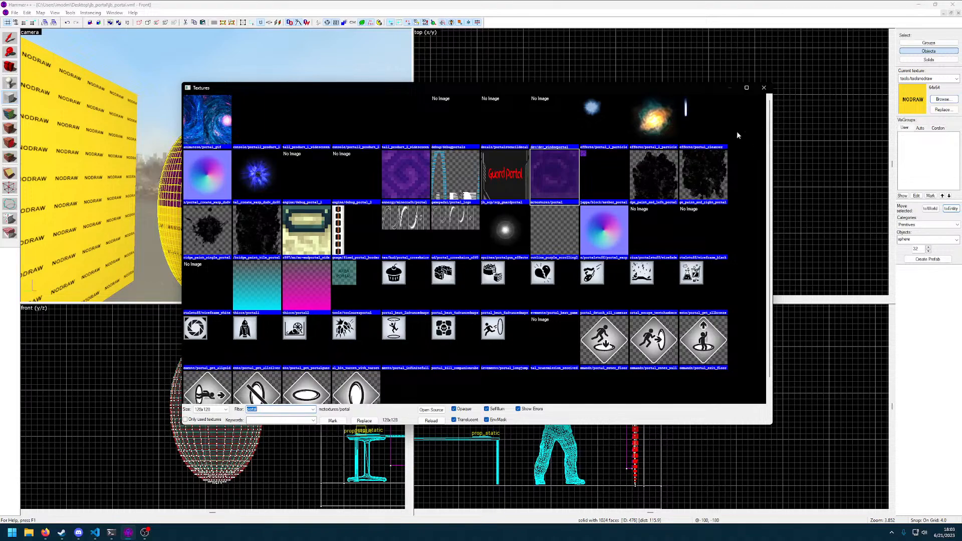
pyautogui.doubleClick(405, 176)
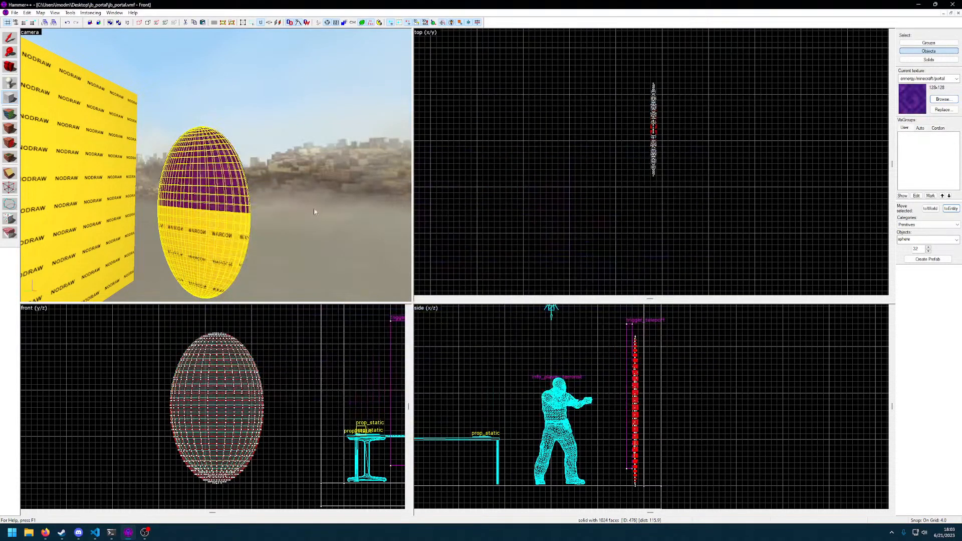
pyautogui.press('z')
pyautogui.press('d')
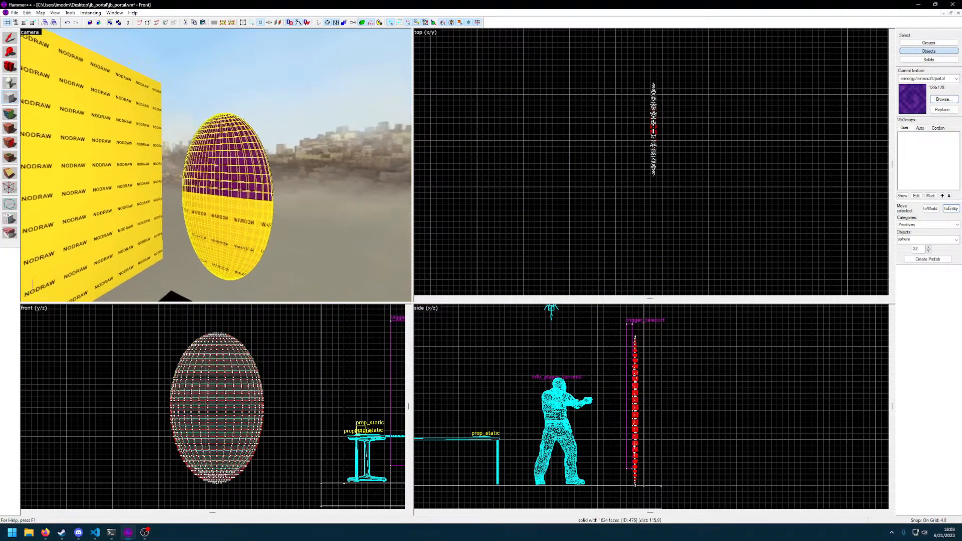
pyautogui.press('w')
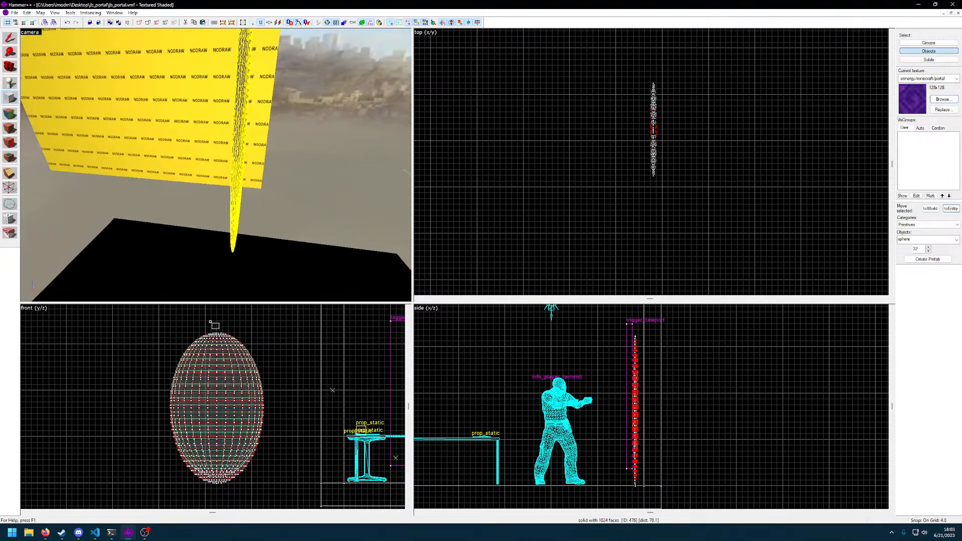
# Separate the overlapping oval spheres and delete the duplicates so that only one is kept
pyautogui.click(10, 39)
pyautogui.moveTo(221, 419); pyautogui.dragTo(328, 427)
pyautogui.press('Delete')
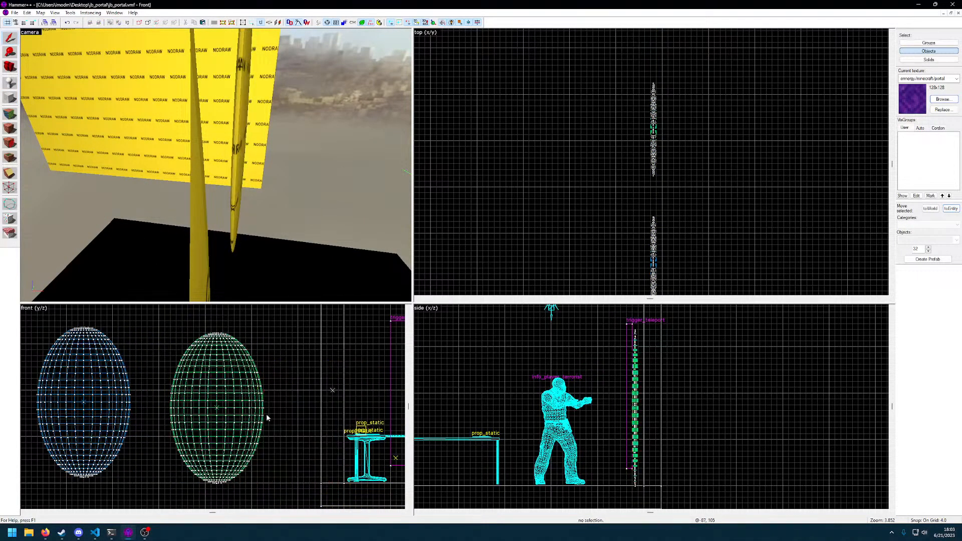
pyautogui.click(213, 412)
pyautogui.press('Delete')
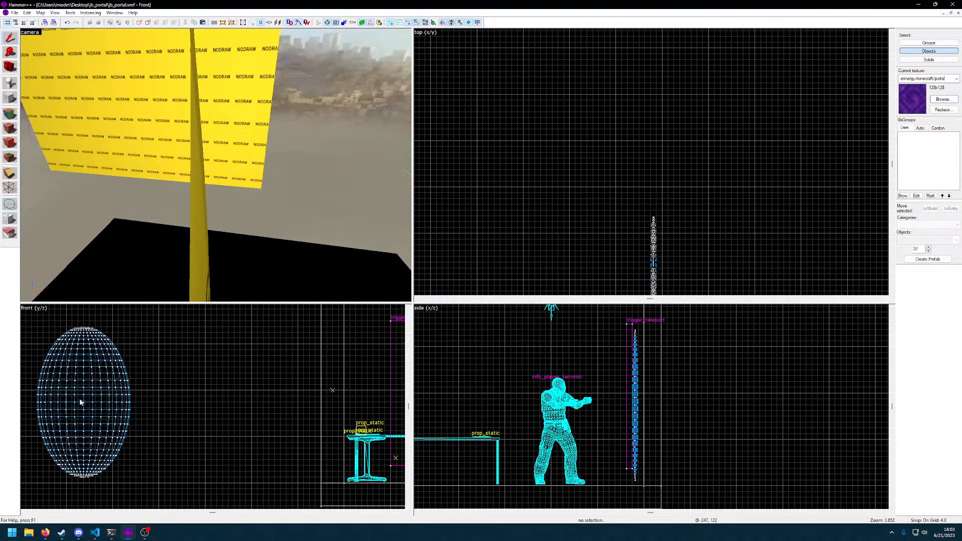
# Move the remaining oval sphere back toward the room and check it in the 3D view
pyautogui.click(81, 402)
pyautogui.moveTo(81, 402); pyautogui.dragTo(198, 416)
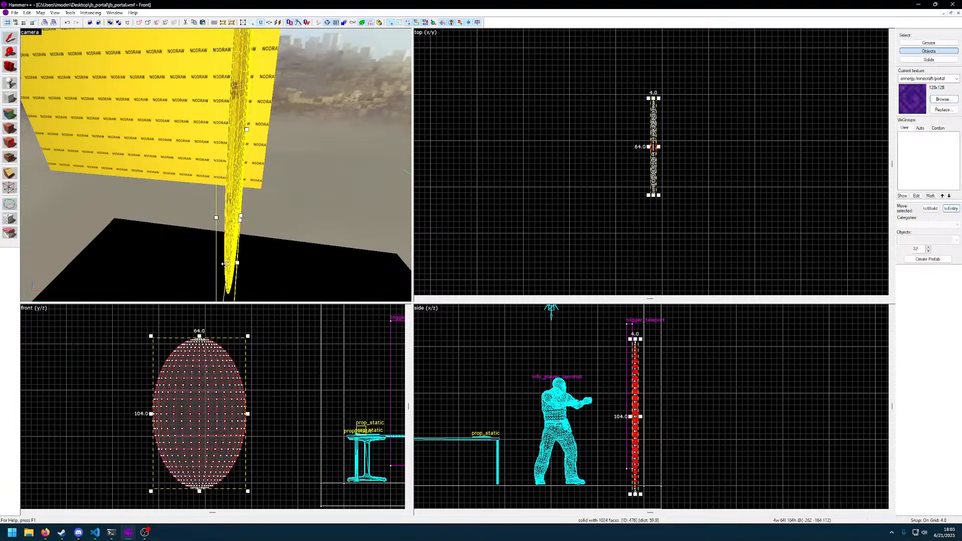
pyautogui.press('z')
pyautogui.press('d')
pyautogui.press('z')
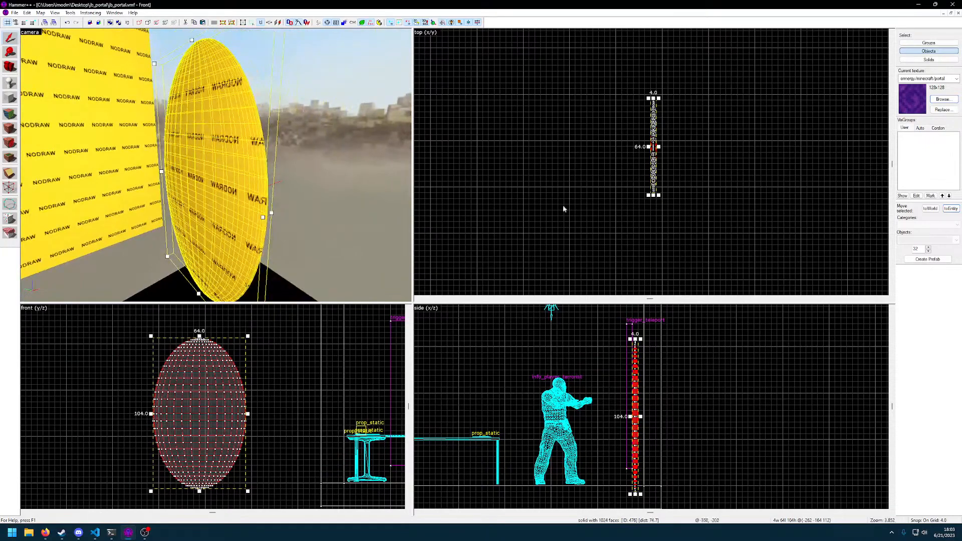
# Choose block as the primitive shape for new brushes
pyautogui.click(11, 99)
pyautogui.click(956, 241)
pyautogui.click(934, 254)
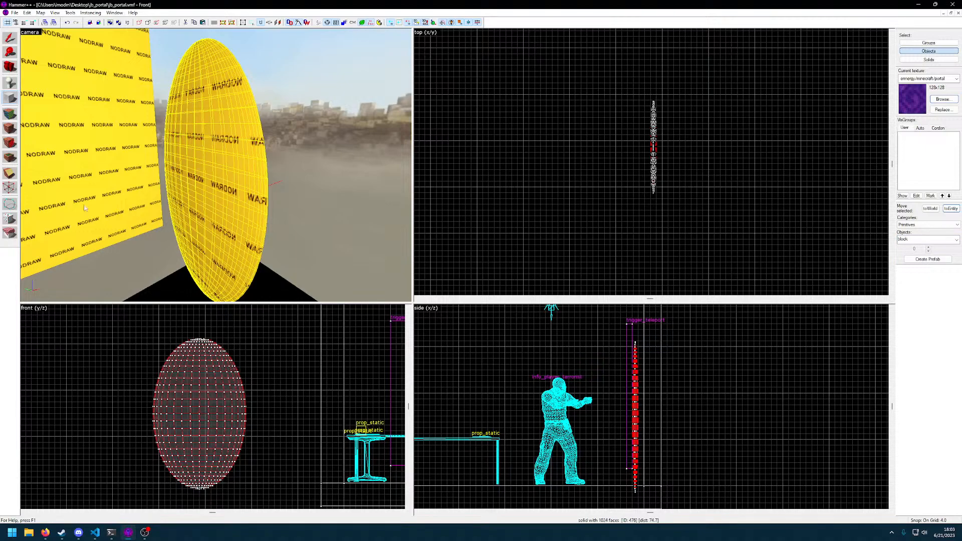
# Set the grid size to 32 units and move the oval sphere to align with the grid
pyautogui.click(10, 38)
pyautogui.moveTo(195, 413)
pyautogui.mouseDown()
pyautogui.moveTo(216, 415)
pyautogui.moveTo(195, 413)
pyautogui.mouseUp()
pyautogui.press(']')
pyautogui.press(']')
pyautogui.press(']')
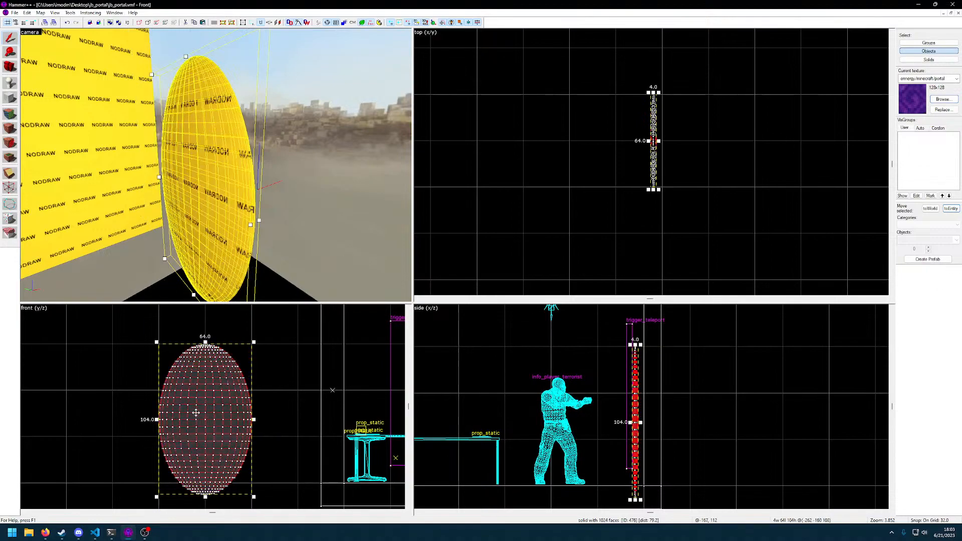
pyautogui.click(268, 410)
# Reduce the grid size to 8 units and leave the oval sphere deselected
pyautogui.moveTo(224, 419); pyautogui.dragTo(233, 403, button='middle')
pyautogui.press('[')
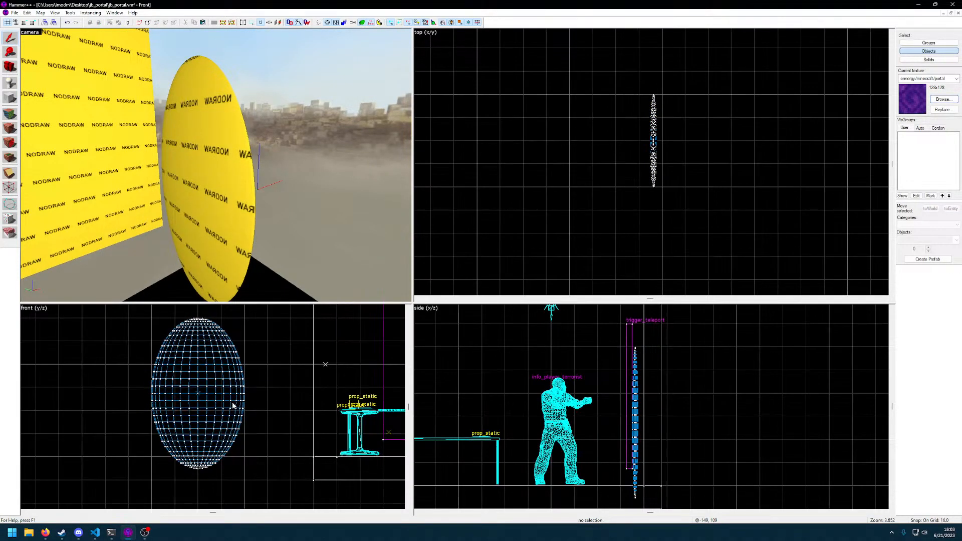
pyautogui.click(232, 406)
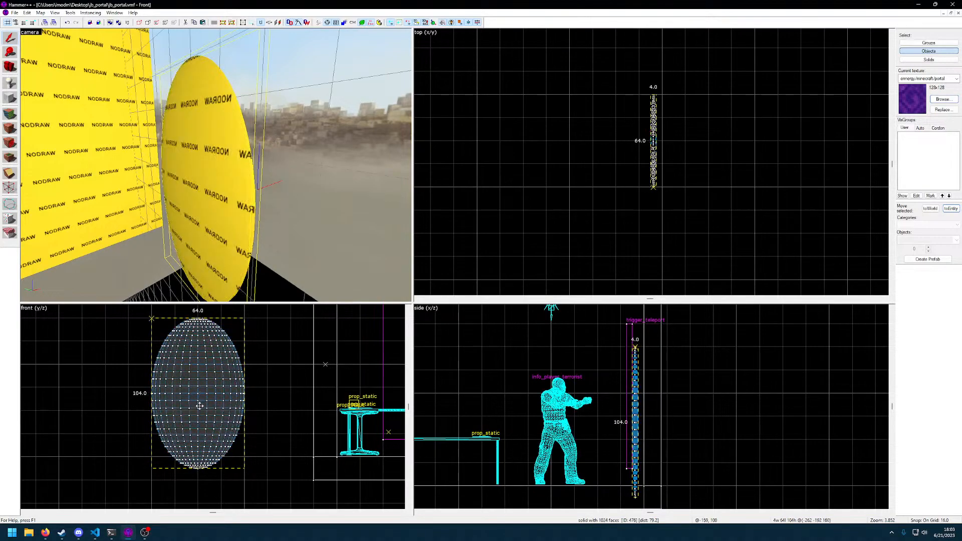
pyautogui.click(262, 409)
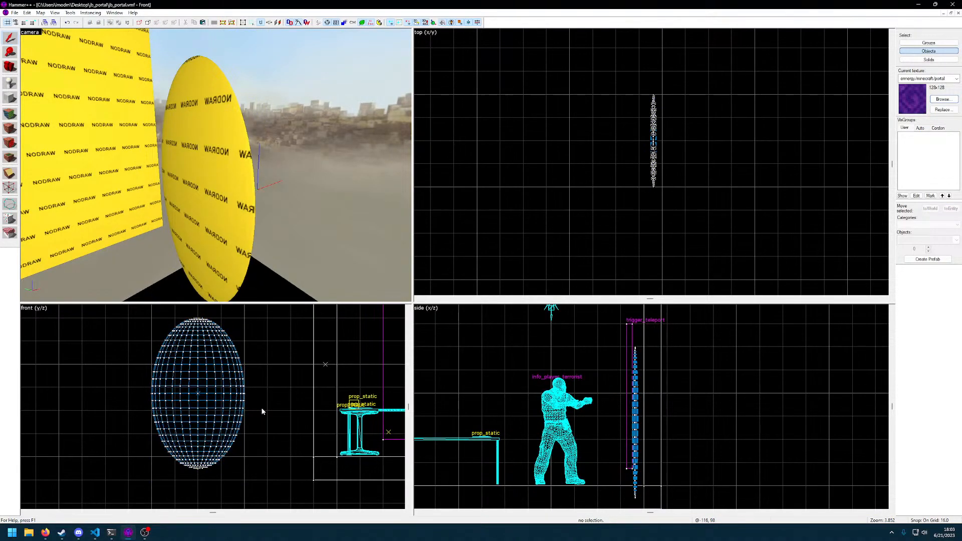
pyautogui.press('[')
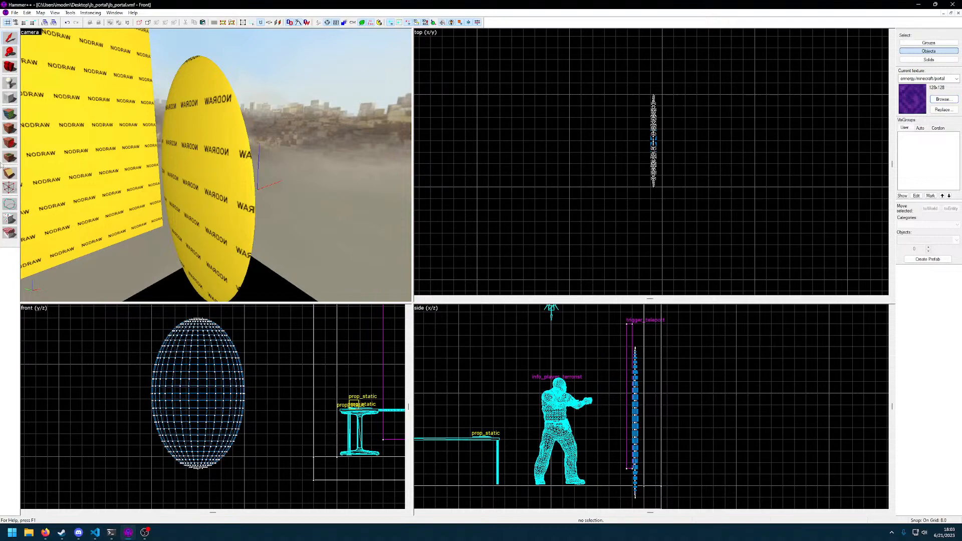
# Create a 4 × 64 × 104 unit block with the portal texture that exactly encloses the oval sphere
pyautogui.click(9, 97)
pyautogui.moveTo(151, 318); pyautogui.dragTo(246, 469)
pyautogui.press('z')
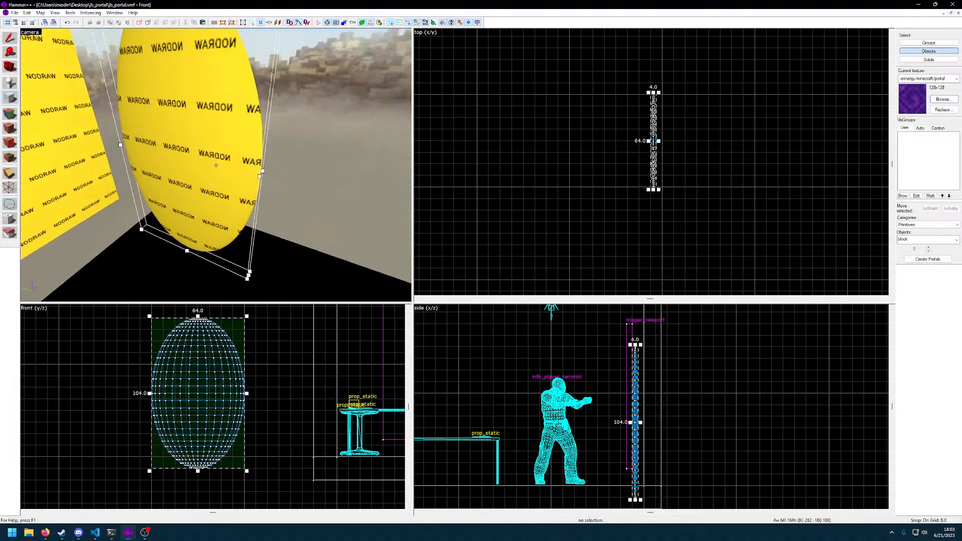
pyautogui.press('w')
pyautogui.press('z')
pyautogui.scroll(4, 646, 201)
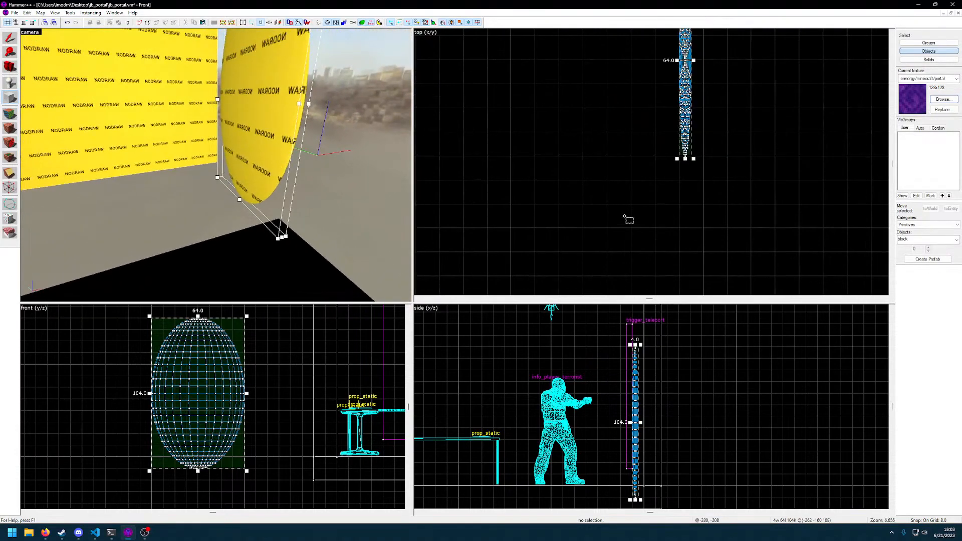
pyautogui.press('z')
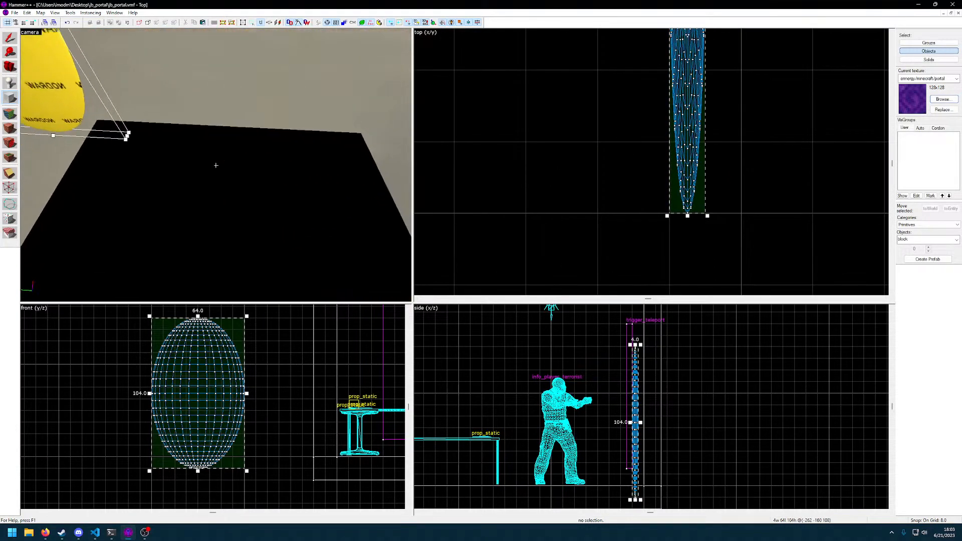
pyautogui.press('Return')
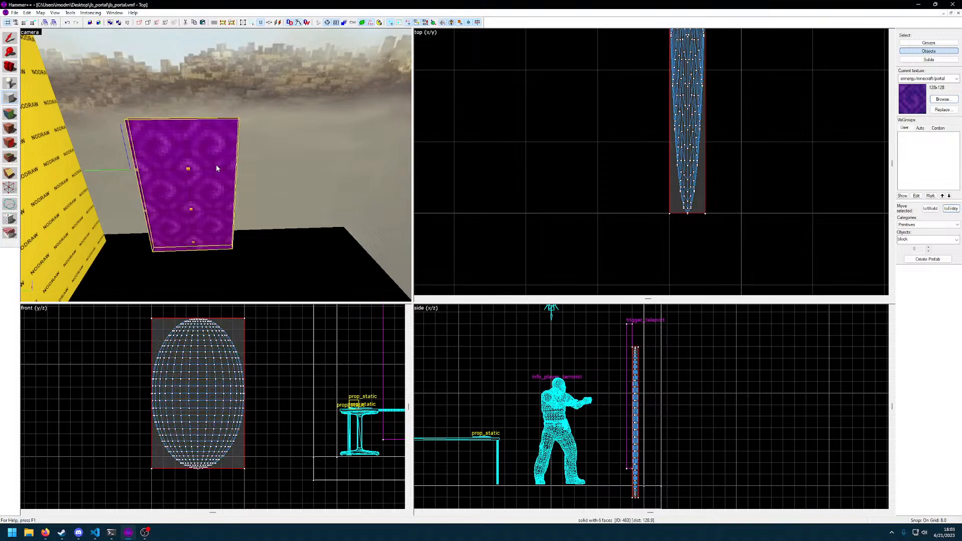
pyautogui.press('z')
pyautogui.press('w')
pyautogui.press('z')
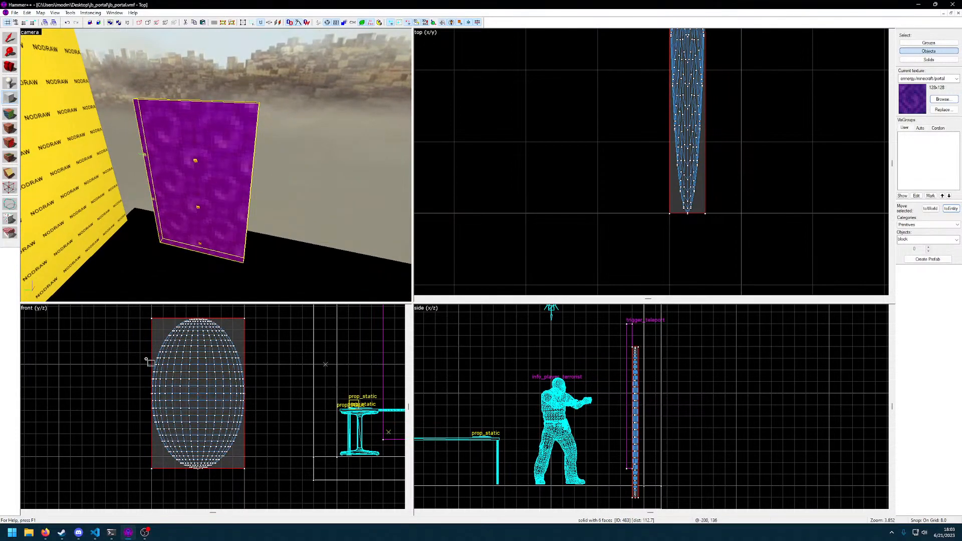
pyautogui.scroll(3, 175, 369)
pyautogui.moveTo(250, 356); pyautogui.dragTo(236, 424)
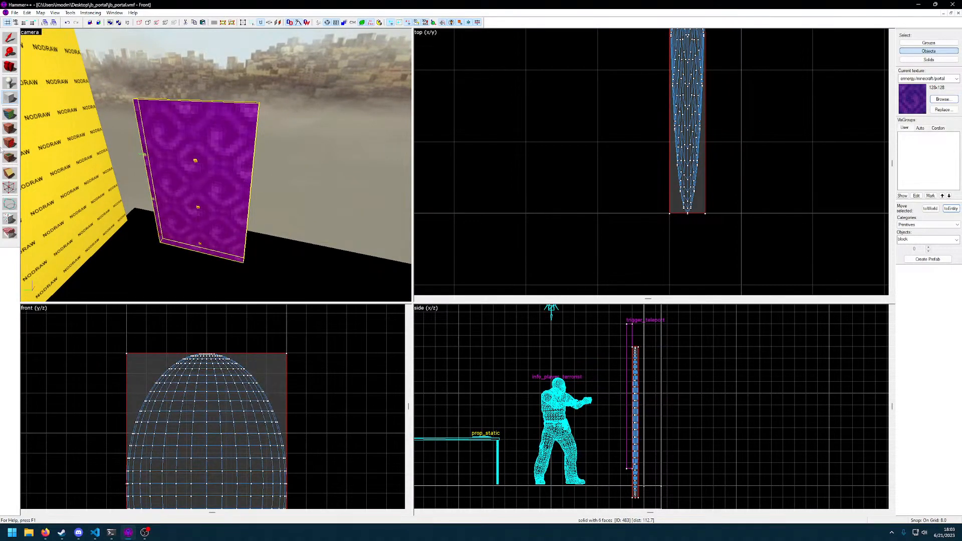
pyautogui.click(12, 209)
pyautogui.scroll(4, 188, 334)
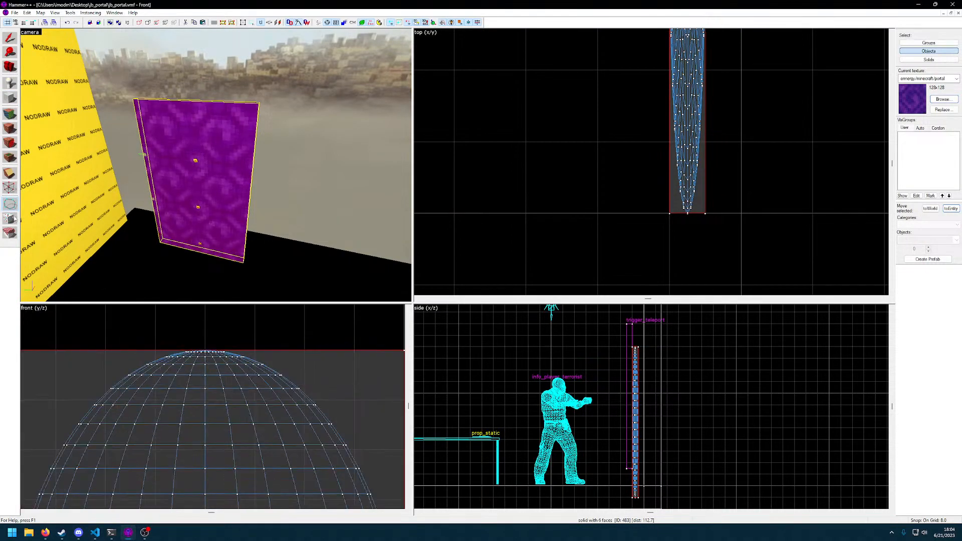
pyautogui.click(15, 190)
pyautogui.click(206, 351)
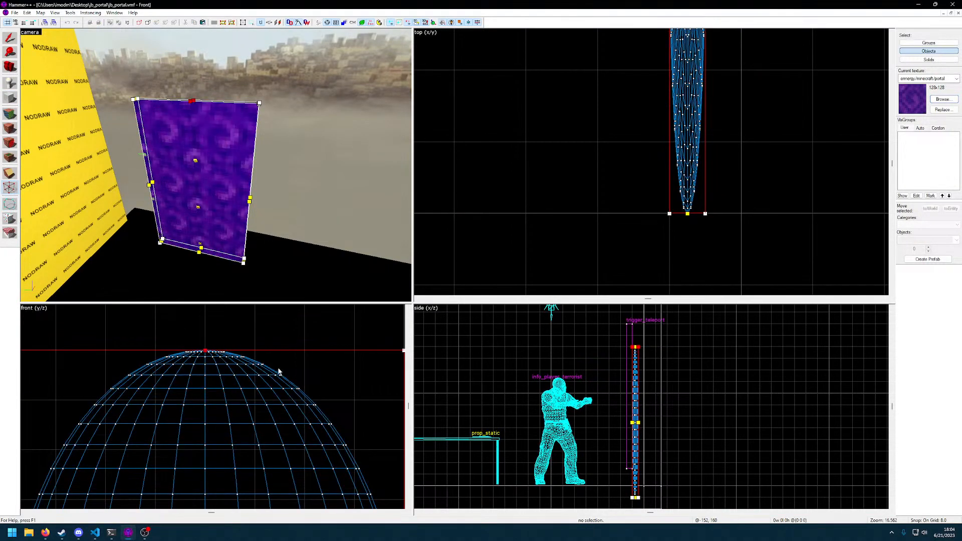
pyautogui.scroll(-3, 291, 371)
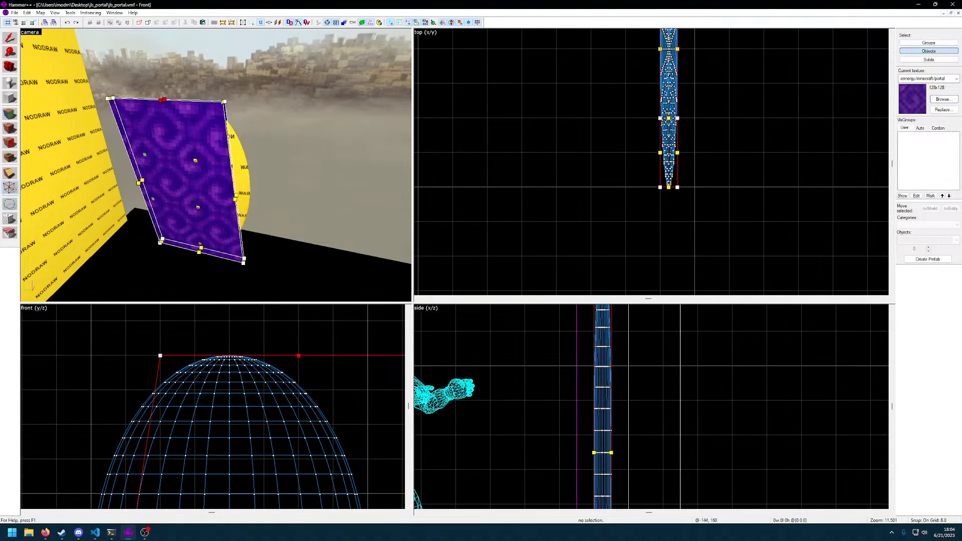
pyautogui.click(367, 356)
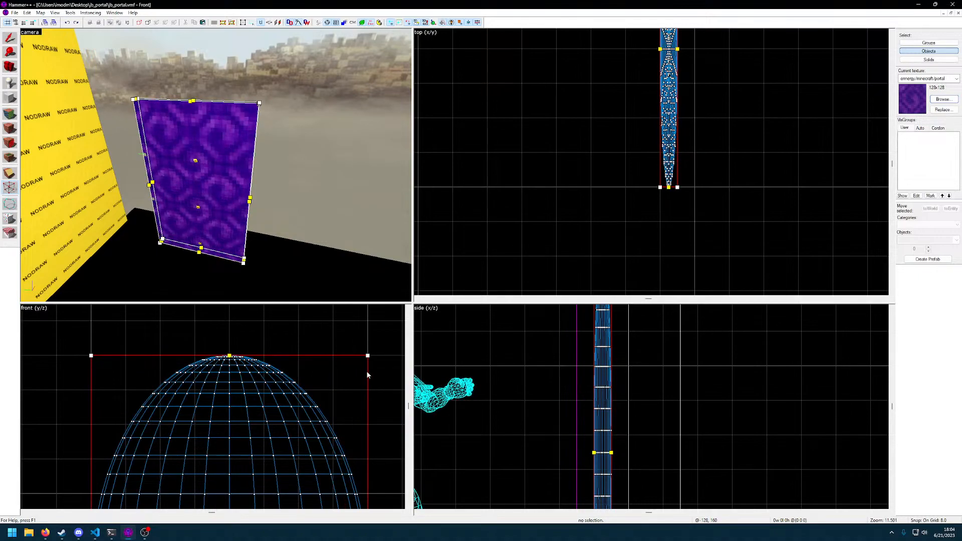
pyautogui.rightClick(367, 371)
pyautogui.click(368, 373)
pyautogui.click(368, 356)
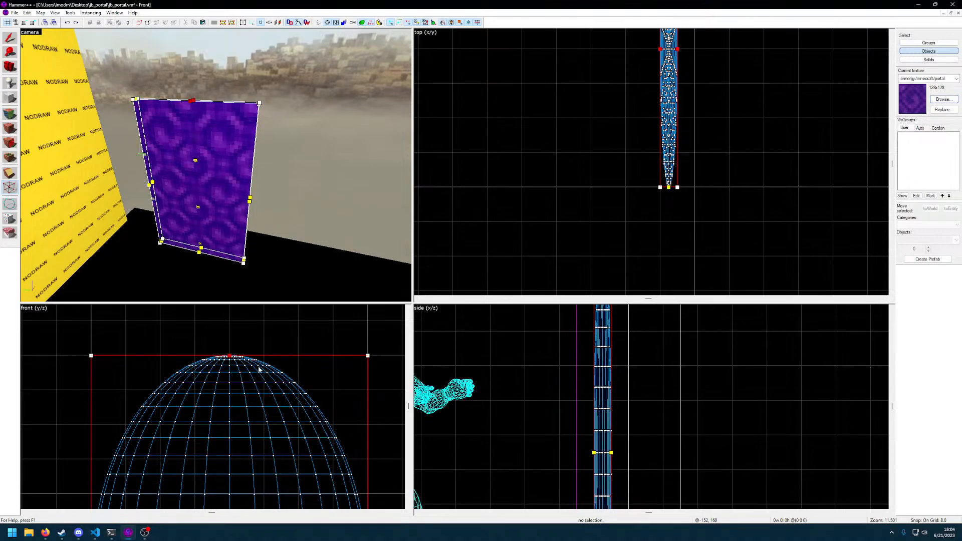
pyautogui.click(286, 375)
pyautogui.click(320, 356)
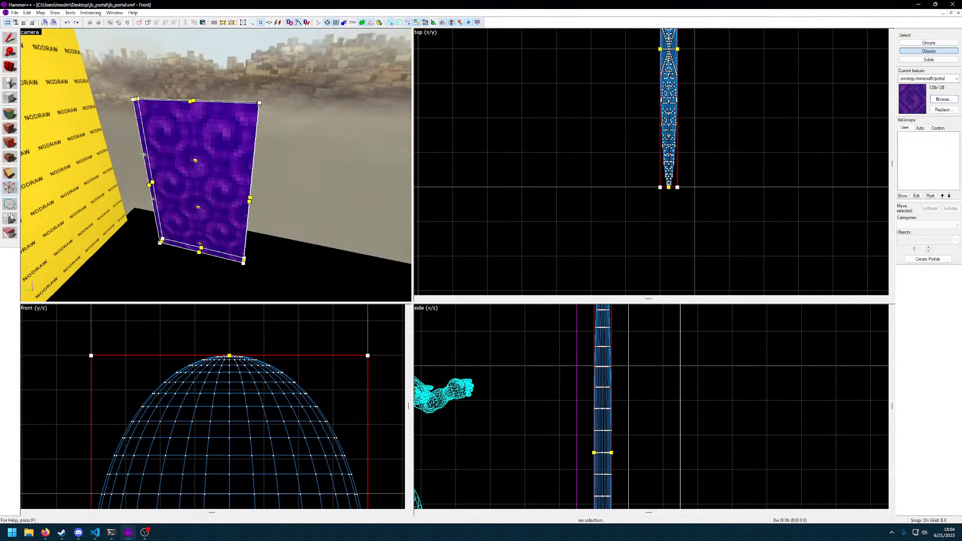
# Place a clip line across the portal block's upper corner, from 24 units in along the top edge to 16 units down the side
pyautogui.click(10, 173)
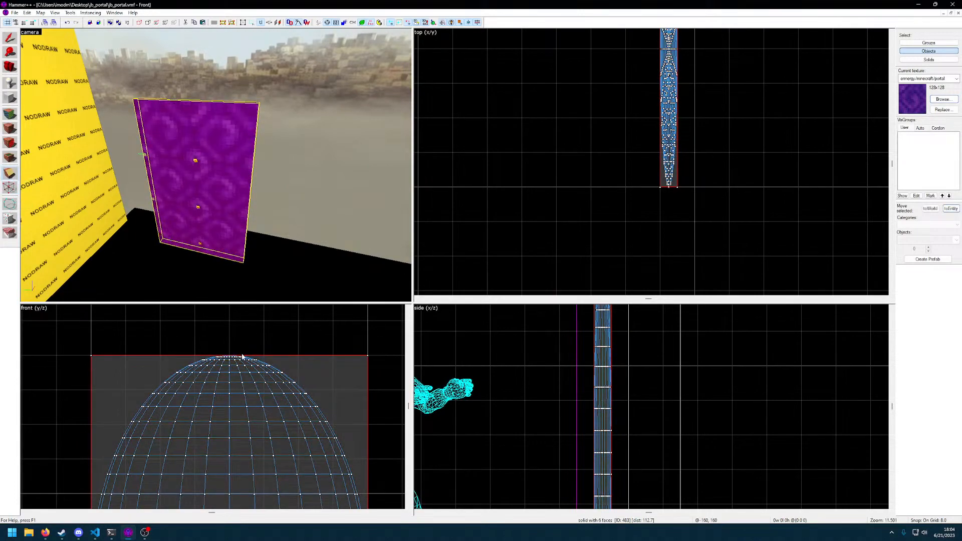
pyautogui.moveTo(307, 357)
pyautogui.mouseDown()
pyautogui.moveTo(275, 357)
pyautogui.moveTo(348, 393)
pyautogui.mouseUp()
pyautogui.moveTo(320, 421); pyautogui.dragTo(308, 368, button='middle')
pyautogui.moveTo(290, 308); pyautogui.dragTo(263, 309)
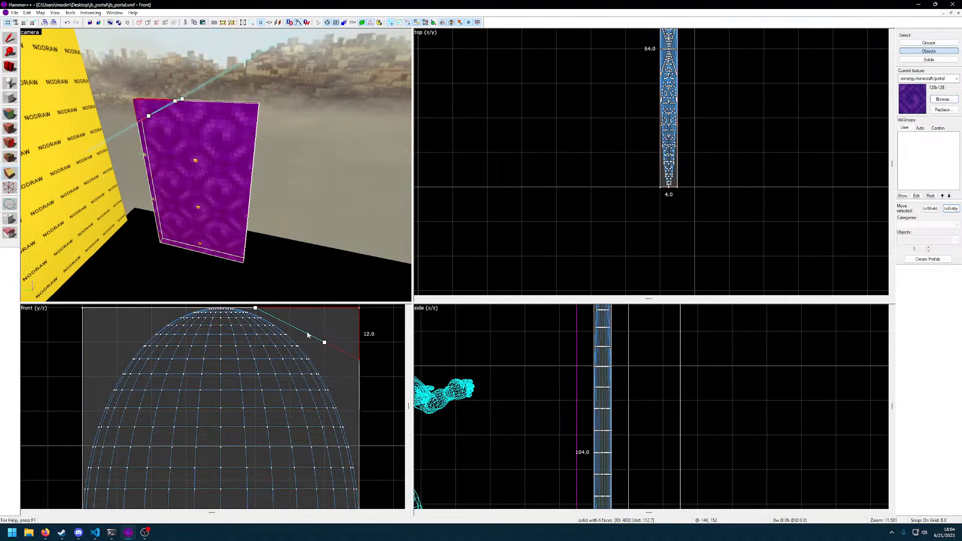
pyautogui.moveTo(324, 344); pyautogui.dragTo(360, 377)
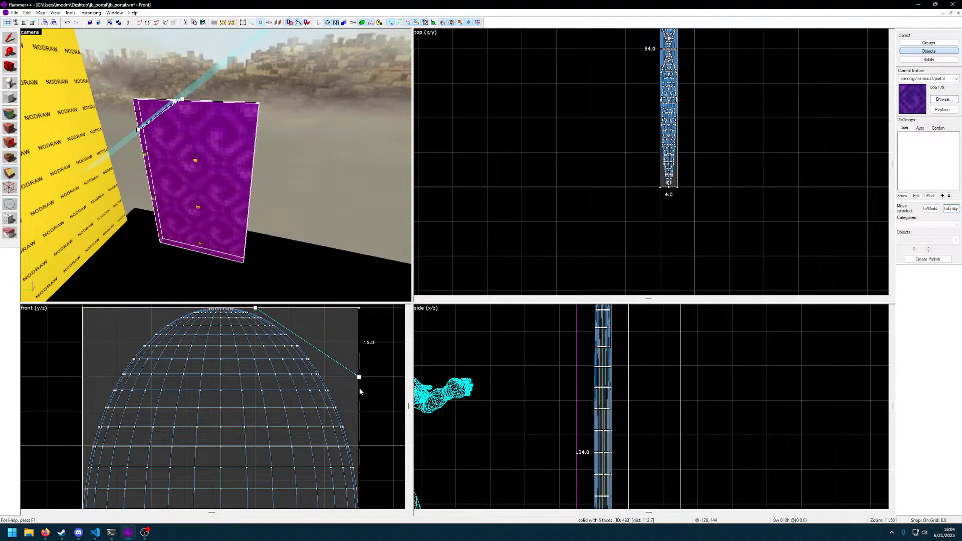
pyautogui.moveTo(360, 393); pyautogui.dragTo(364, 422, button='middle')
pyautogui.moveTo(314, 381); pyautogui.dragTo(283, 385, button='middle')
# Cut the 24 × 16 unit corner off the block along the clip line, keeping only the main body
pyautogui.hotkey('shift', 'x')
pyautogui.hotkey('shift', 'x')
pyautogui.hotkey('shift', 'x')
pyautogui.hotkey('shift', 'x')
pyautogui.hotkey('shift', 'x')
pyautogui.hotkey('shift', 'x')
pyautogui.hotkey('shift', 'x')
pyautogui.hotkey('shift', 'x')
pyautogui.rightClick(301, 366)
pyautogui.click(298, 369)
pyautogui.hotkey('shift', 'x')
pyautogui.hotkey('shift', 'x')
pyautogui.hotkey('shift', 'x')
pyautogui.hotkey('shift', 'x')
pyautogui.hotkey('shift', 'x')
pyautogui.hotkey('shift', 'x')
pyautogui.hotkey('shift', 'x')
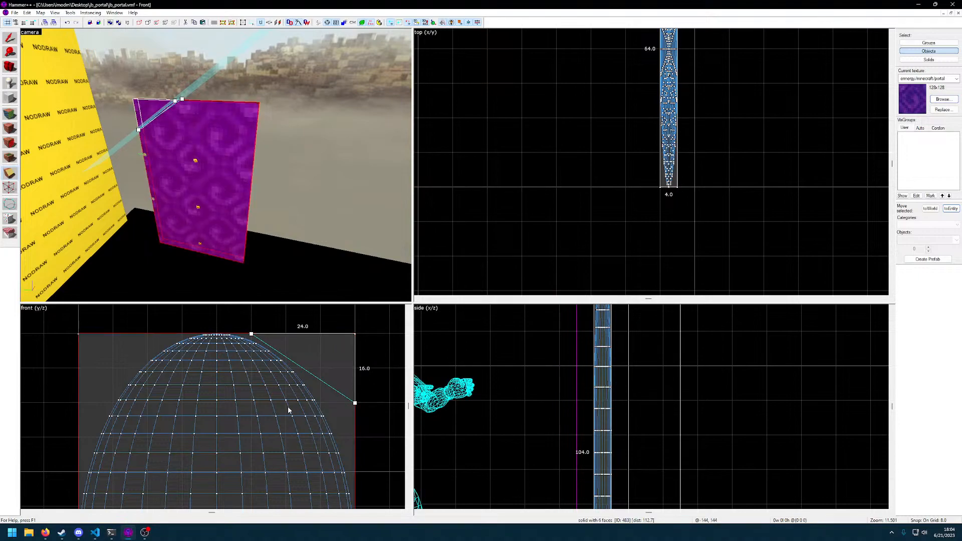
pyautogui.hotkey('shift', 'x')
pyautogui.press('Return')
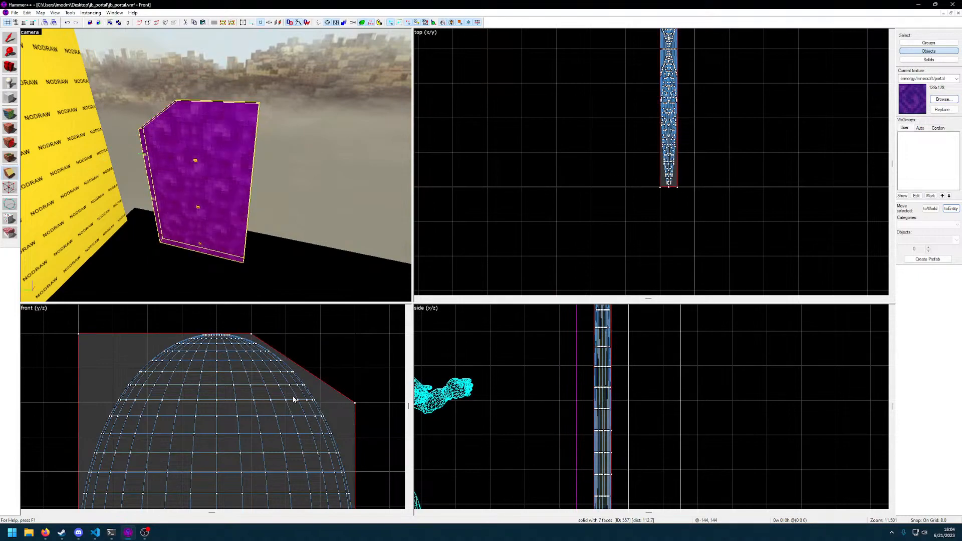
# Reduce the grid size to 1 unit for finer clipping around the top of the oval
pyautogui.click(306, 373)
pyautogui.moveTo(321, 369); pyautogui.dragTo(256, 341)
pyautogui.moveTo(320, 370); pyautogui.dragTo(352, 413)
pyautogui.press('[')
pyautogui.press('[')
pyautogui.press('[')
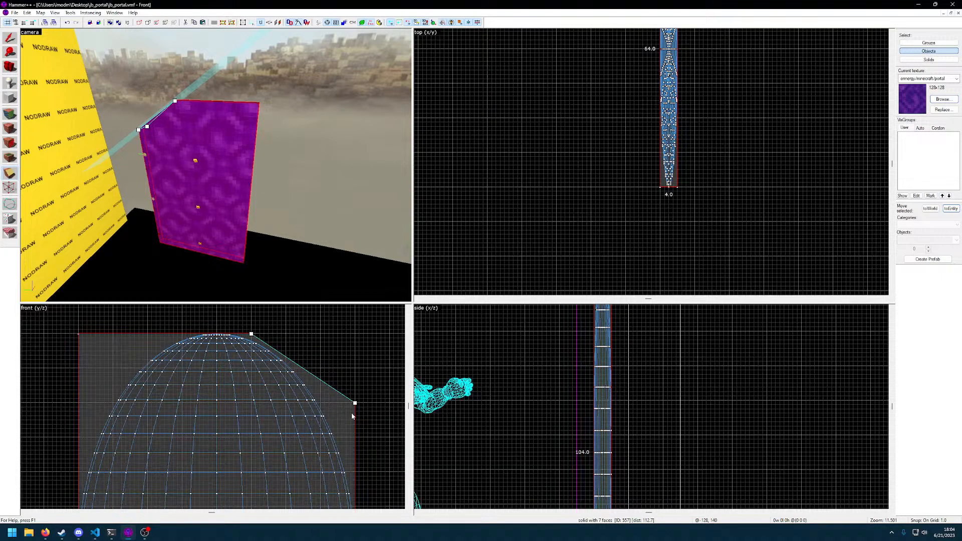
pyautogui.scroll(3, 255, 340)
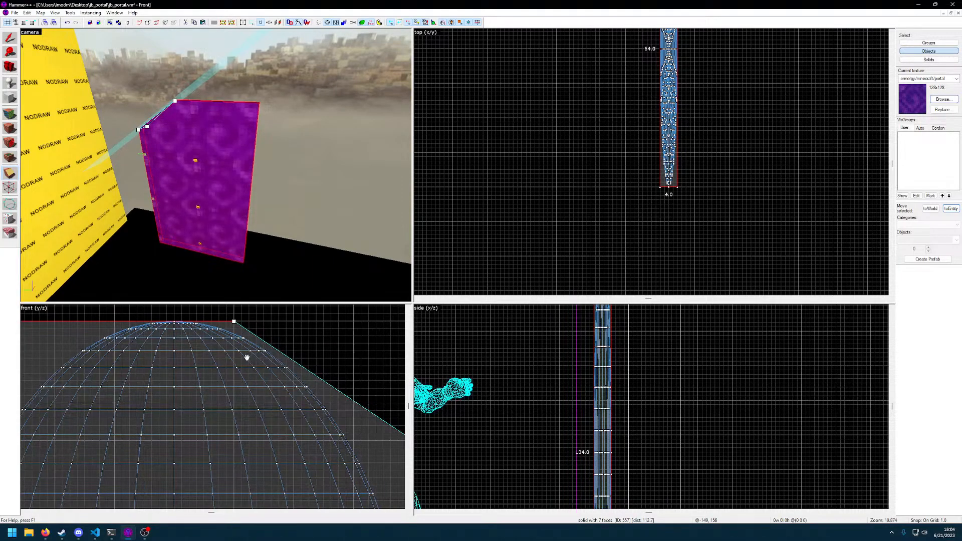
# Clip a sliver about 10 × 3.3 units off the block's top edge, following the flattest part of the oval's curve
pyautogui.moveTo(235, 321); pyautogui.dragTo(197, 322)
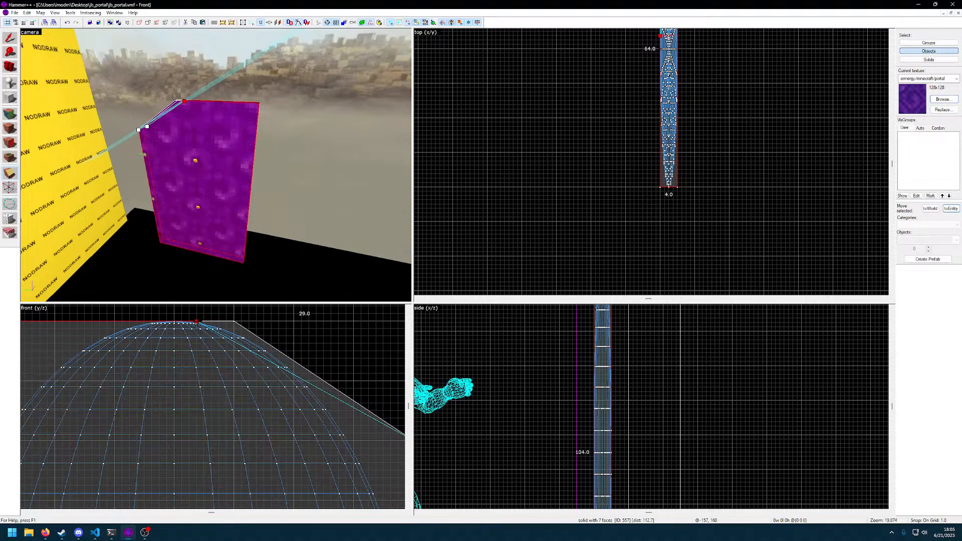
pyautogui.moveTo(294, 401); pyautogui.dragTo(241, 405, button='middle')
pyautogui.moveTo(354, 441); pyautogui.dragTo(361, 396)
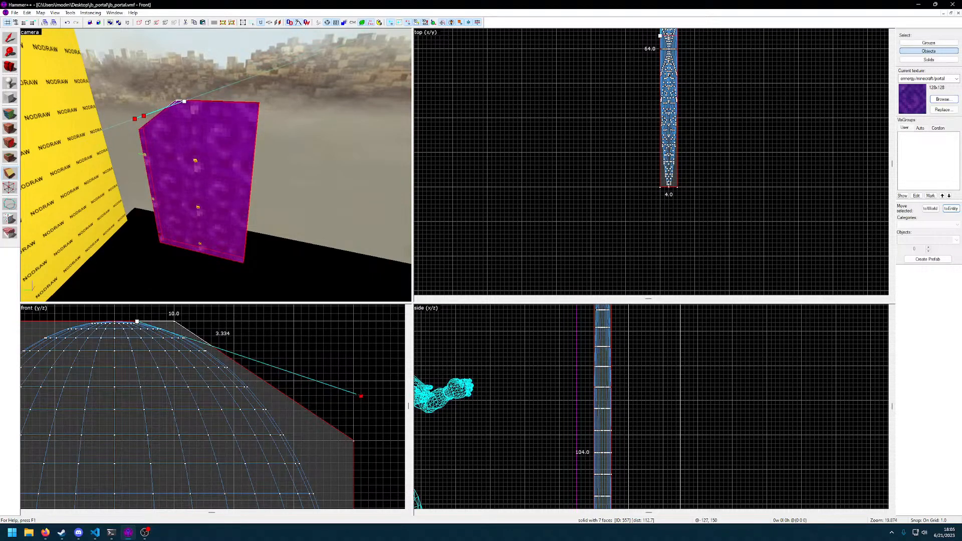
pyautogui.hotkey('shift', 'x')
pyautogui.press('Return')
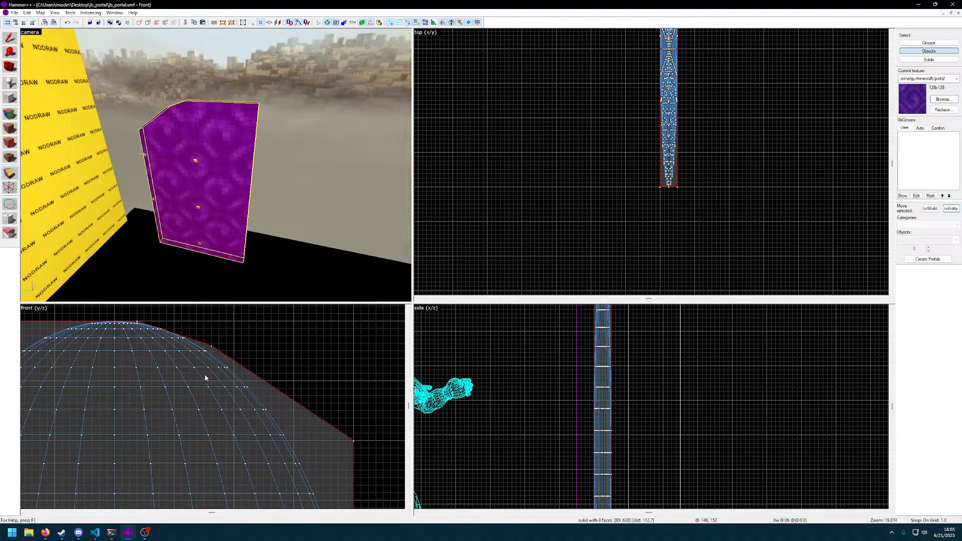
# Clip about 21.8 × 16.6 units off the sloped corner so the block's edge runs closer to the oval
pyautogui.moveTo(211, 345); pyautogui.dragTo(354, 463)
pyautogui.moveTo(181, 337); pyautogui.dragTo(197, 343)
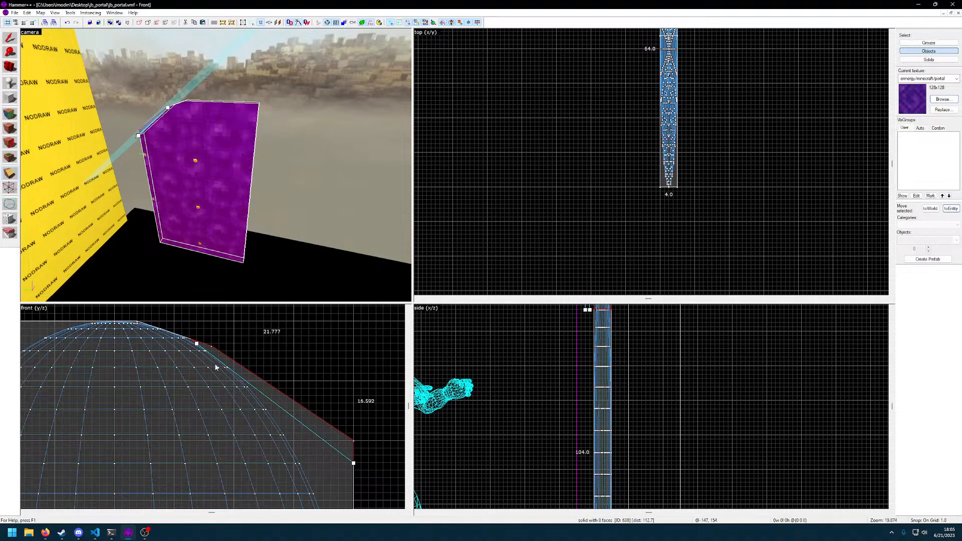
pyautogui.press('Return')
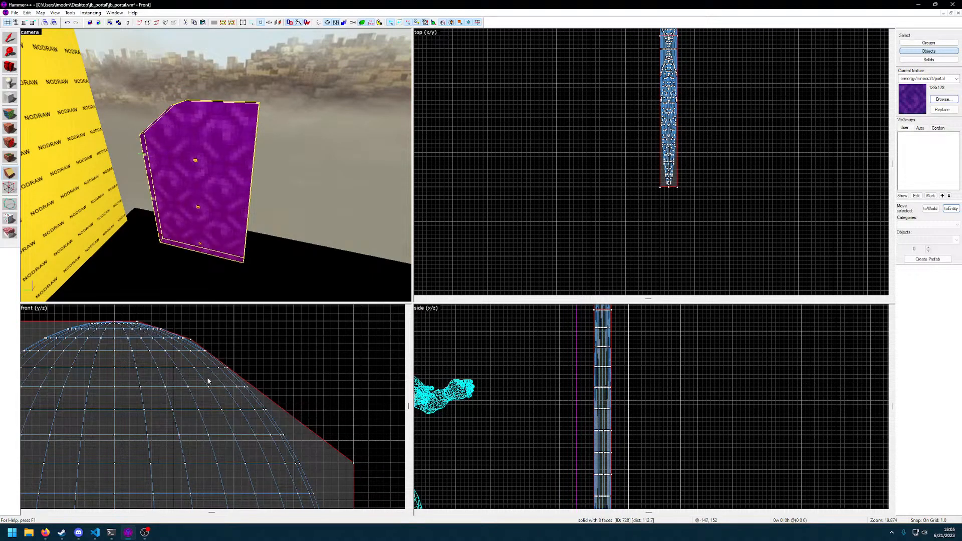
# Adjust the vertex between the two newest sloped edges so it sits just outside the oval's outline
pyautogui.scroll(6, 211, 382)
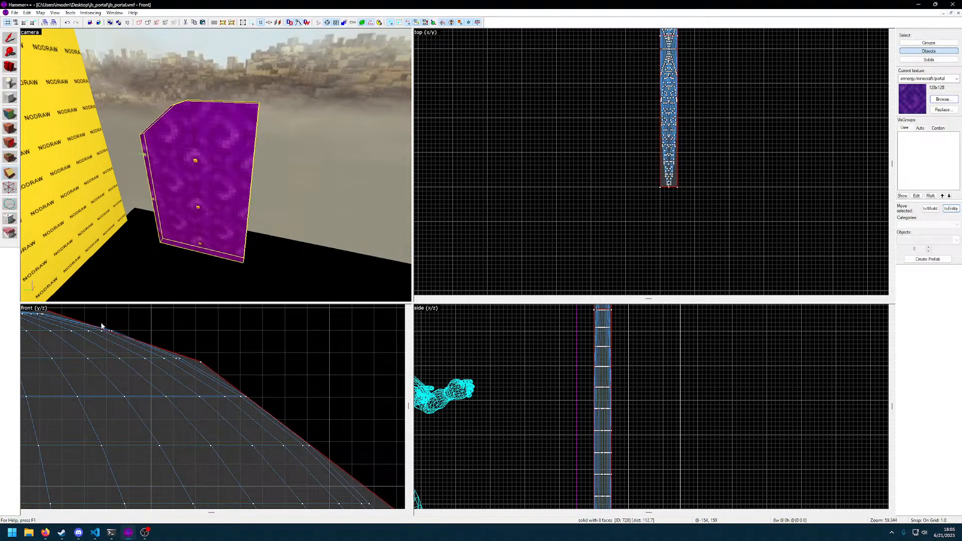
pyautogui.click(10, 190)
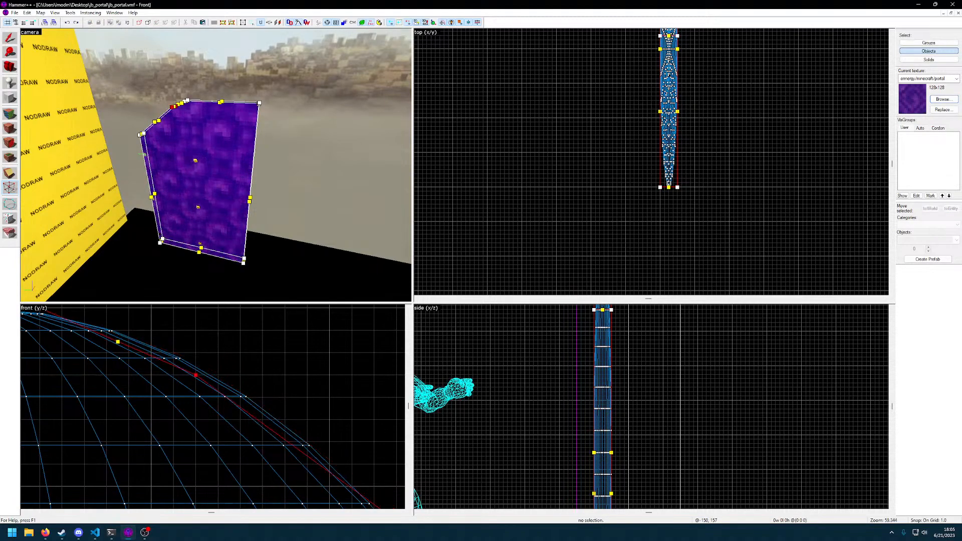
pyautogui.keyDown('alt'); pyautogui.moveTo(196, 375); pyautogui.dragTo(201, 361); pyautogui.keyUp('alt')
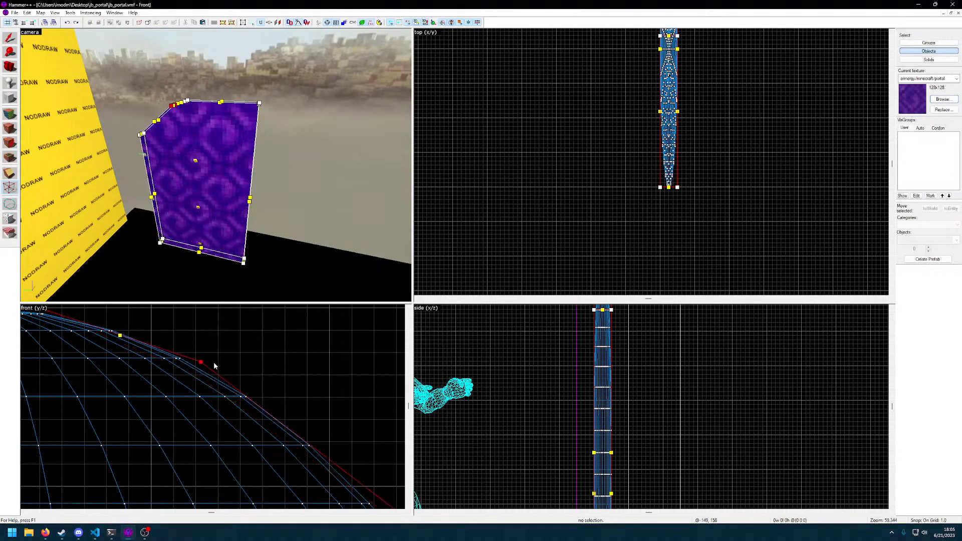
pyautogui.scroll(-3, 212, 365)
pyautogui.moveTo(230, 376); pyautogui.dragTo(202, 381, button='middle')
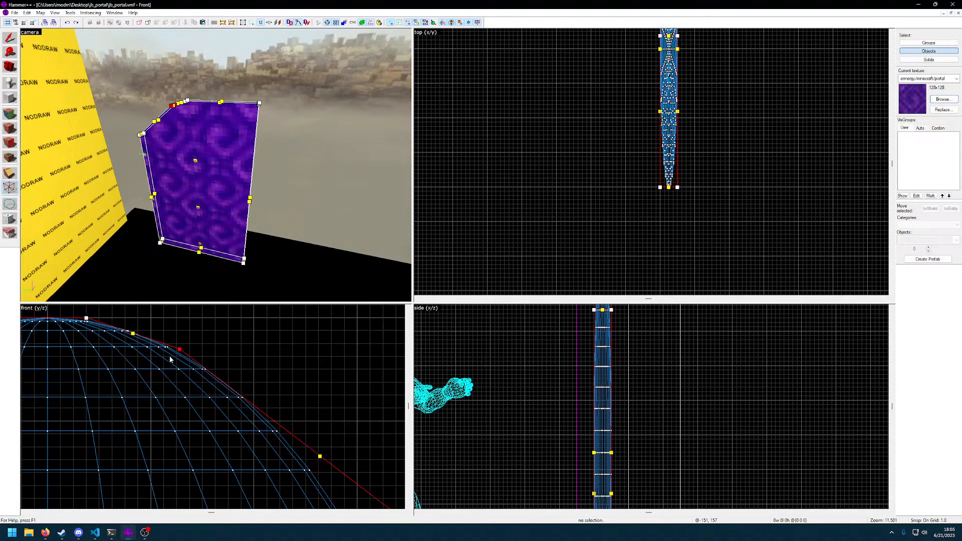
pyautogui.moveTo(276, 394); pyautogui.dragTo(252, 354, button='middle')
pyautogui.scroll(-3, 226, 379)
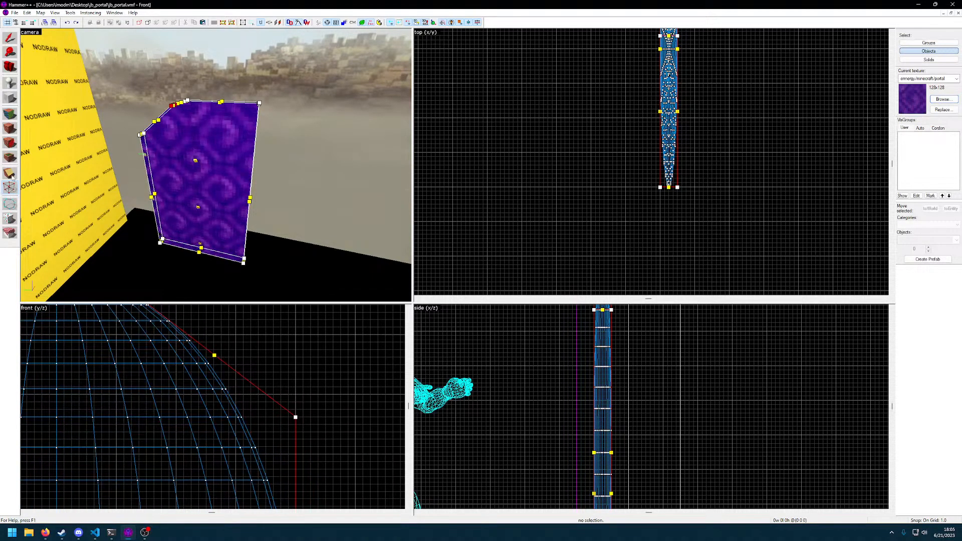
# Lay a steeper clip line from the long sloped edge down to the block's vertical side, along the oval's shoulder
pyautogui.hotkey('shift', 'v')
pyautogui.click(210, 351)
pyautogui.moveTo(211, 351)
pyautogui.mouseDown()
pyautogui.moveTo(291, 429)
pyautogui.moveTo(295, 404)
pyautogui.moveTo(296, 454)
pyautogui.moveTo(201, 346)
pyautogui.mouseUp()
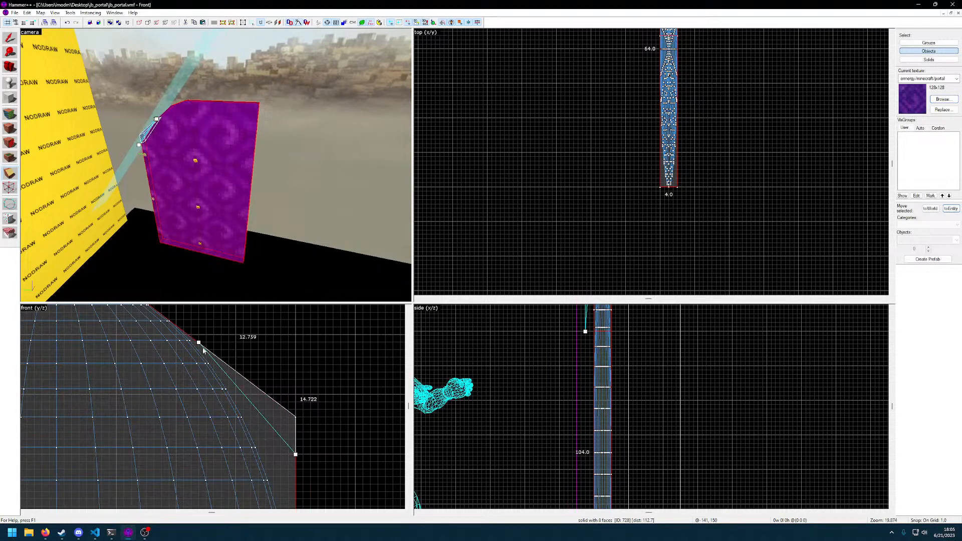
pyautogui.moveTo(215, 389)
pyautogui.mouseDown(button='middle')
pyautogui.moveTo(213, 374)
pyautogui.moveTo(215, 384)
pyautogui.mouseUp(button='middle')
pyautogui.scroll(2, 213, 372)
pyautogui.moveTo(193, 331); pyautogui.dragTo(221, 372)
pyautogui.moveTo(153, 377)
pyautogui.mouseDown(button='middle')
pyautogui.moveTo(232, 455)
pyautogui.moveTo(157, 347)
pyautogui.mouseUp(button='middle')
pyautogui.moveTo(281, 410); pyautogui.dragTo(228, 356, button='middle')
pyautogui.moveTo(279, 416); pyautogui.dragTo(265, 501)
pyautogui.moveTo(242, 381); pyautogui.dragTo(244, 454, button='middle')
pyautogui.press('Return')
# Refine the shoulder clip line and cut off the piece about 16 × 19.2 units outside the oval
pyautogui.moveTo(171, 374)
pyautogui.mouseDown()
pyautogui.moveTo(161, 375)
pyautogui.moveTo(173, 386)
pyautogui.mouseUp()
pyautogui.hotkey('shift', 'x')
pyautogui.hotkey('shift', 'x')
pyautogui.moveTo(223, 426); pyautogui.dragTo(224, 323)
pyautogui.moveTo(269, 471); pyautogui.dragTo(279, 405)
pyautogui.moveTo(264, 362)
pyautogui.mouseDown(button='middle')
pyautogui.moveTo(264, 414)
pyautogui.moveTo(295, 463)
pyautogui.mouseUp(button='middle')
pyautogui.keyDown('ctrl'); pyautogui.scroll(-1, 275, 426); pyautogui.keyUp('ctrl')
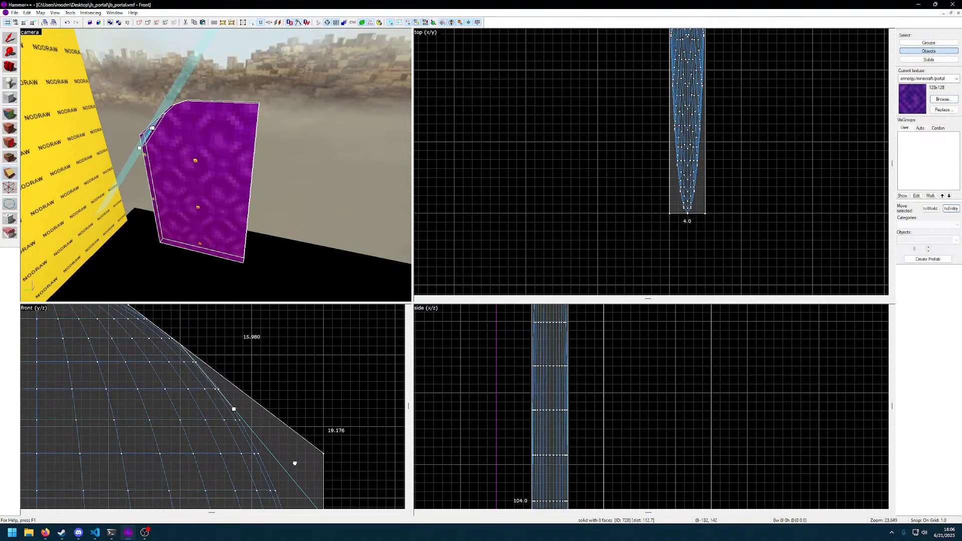
pyautogui.moveTo(219, 399); pyautogui.dragTo(211, 355, button='middle')
pyautogui.hotkey('shift', 'x')
pyautogui.press('Return')
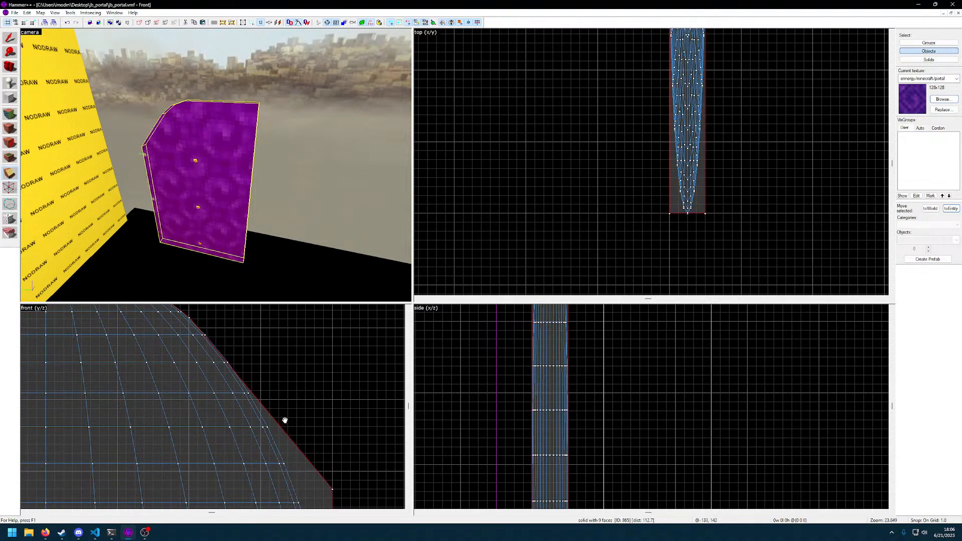
# Clip the remaining corner below the shoulder with a steeper line, removing a piece about 16.7 units high
pyautogui.moveTo(275, 425)
pyautogui.mouseDown(button='middle')
pyautogui.moveTo(284, 408)
pyautogui.moveTo(243, 369)
pyautogui.moveTo(252, 378)
pyautogui.mouseUp(button='middle')
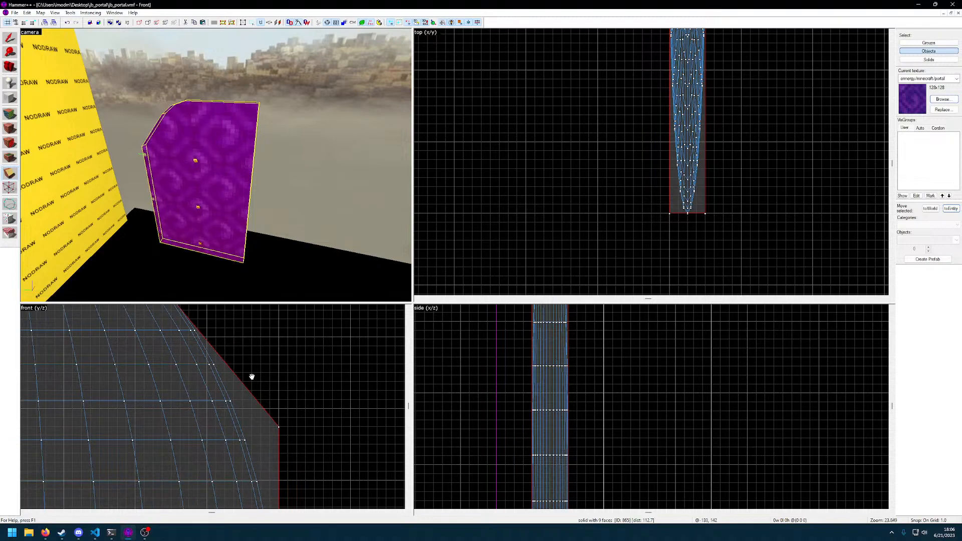
pyautogui.click(9, 175)
pyautogui.moveTo(280, 427); pyautogui.dragTo(279, 454)
pyautogui.moveTo(189, 320); pyautogui.dragTo(216, 364)
pyautogui.moveTo(278, 453)
pyautogui.mouseDown()
pyautogui.moveTo(278, 482)
pyautogui.moveTo(279, 472)
pyautogui.mouseUp()
pyautogui.moveTo(234, 360)
pyautogui.mouseDown(button='middle')
pyautogui.moveTo(260, 463)
pyautogui.moveTo(242, 346)
pyautogui.mouseUp(button='middle')
pyautogui.hotkey('shift', 'x')
pyautogui.hotkey('shift', 'x')
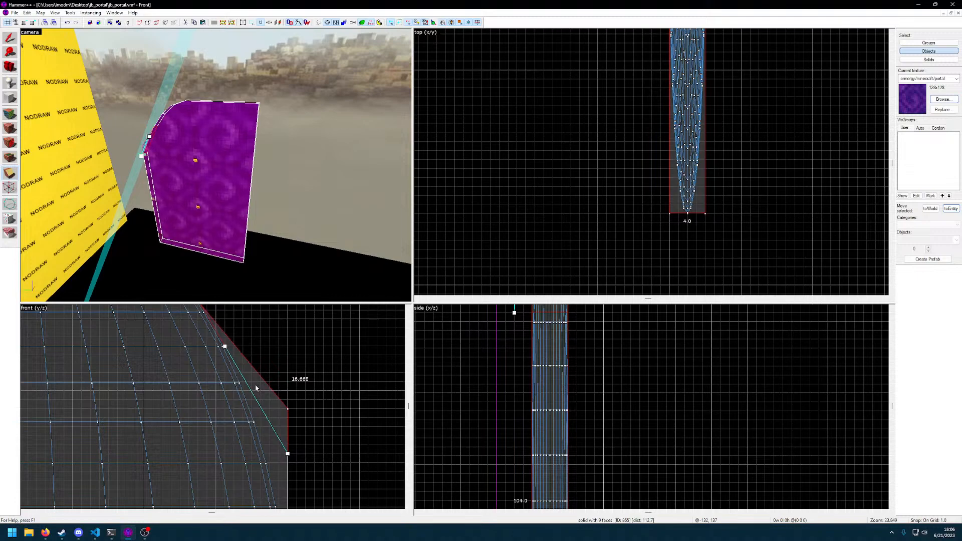
pyautogui.press('Return')
# Enlarge the front view and clip a sliver about 5.3 × 19.8 units off the block's side along the oval's curve
pyautogui.moveTo(255, 389); pyautogui.dragTo(217, 384, button='middle')
pyautogui.click(10, 187)
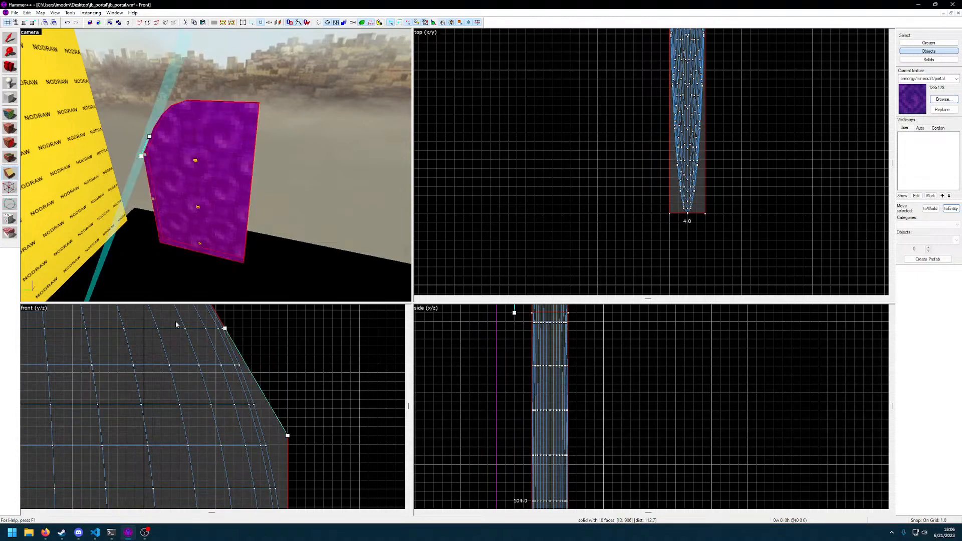
pyautogui.moveTo(291, 444); pyautogui.dragTo(256, 427, button='middle')
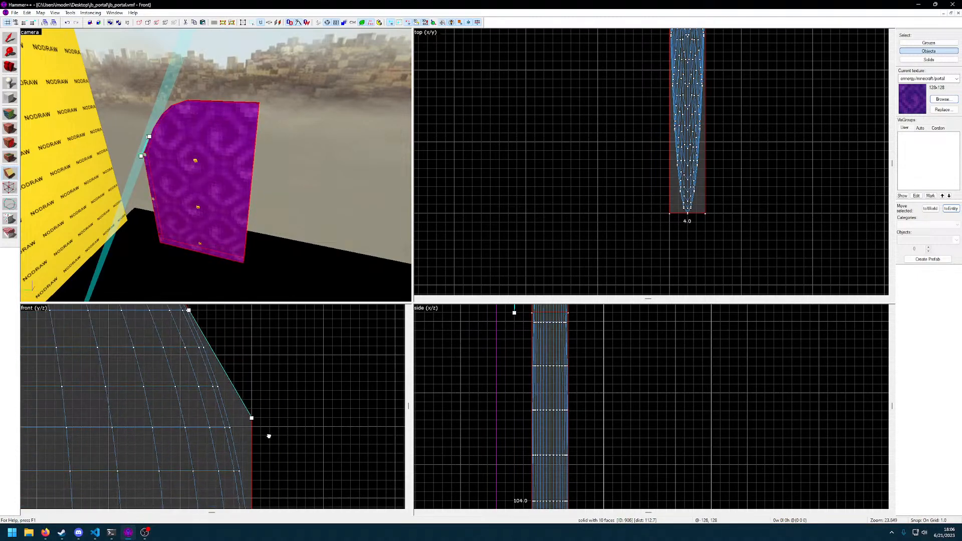
pyautogui.moveTo(413, 303); pyautogui.dragTo(571, 243)
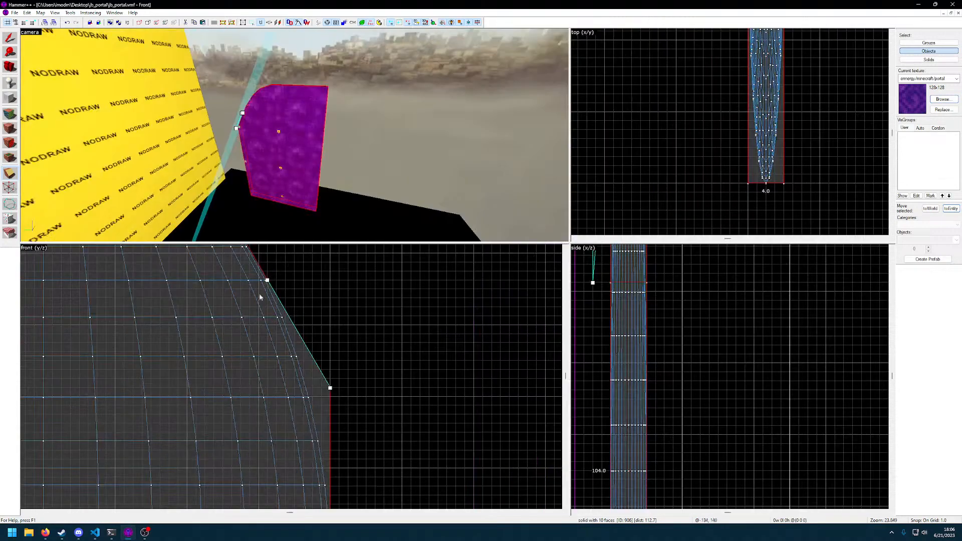
pyautogui.moveTo(267, 280); pyautogui.dragTo(321, 452)
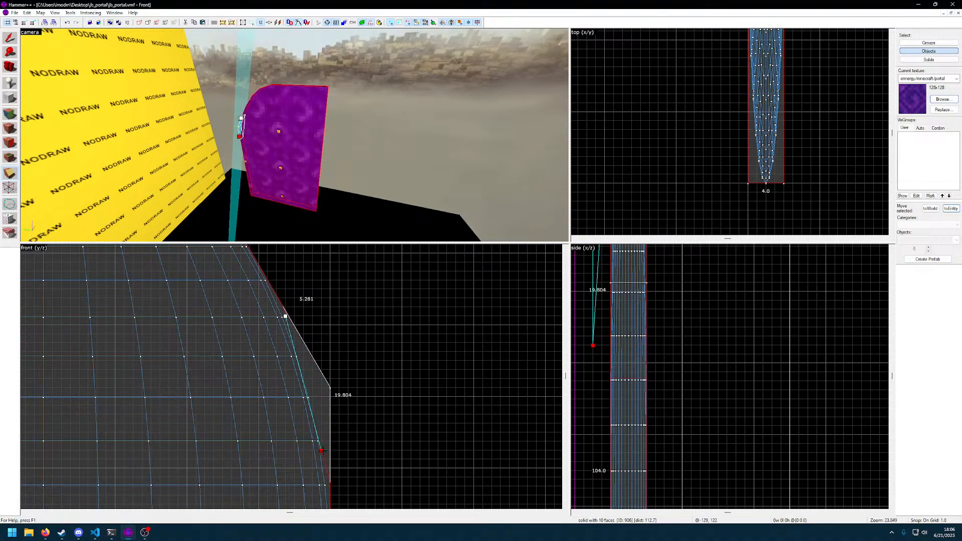
pyautogui.moveTo(285, 425); pyautogui.dragTo(290, 386)
pyautogui.press('Return')
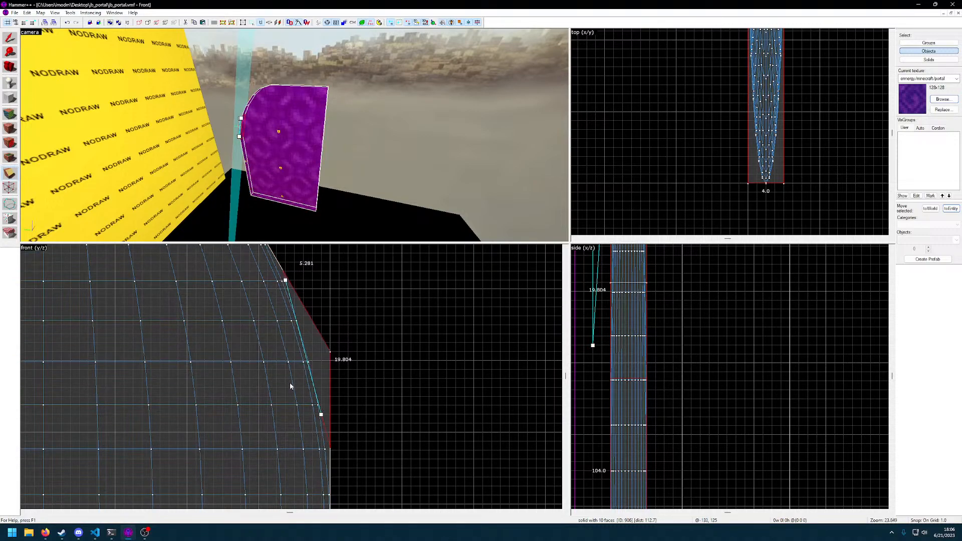
pyautogui.moveTo(245, 351); pyautogui.dragTo(371, 443)
pyautogui.moveTo(248, 401)
pyautogui.mouseDown()
pyautogui.moveTo(355, 456)
pyautogui.moveTo(426, 507)
pyautogui.moveTo(291, 421)
pyautogui.moveTo(200, 298)
pyautogui.mouseUp()
pyautogui.moveTo(277, 408); pyautogui.dragTo(258, 327)
pyautogui.moveTo(287, 389); pyautogui.dragTo(288, 383)
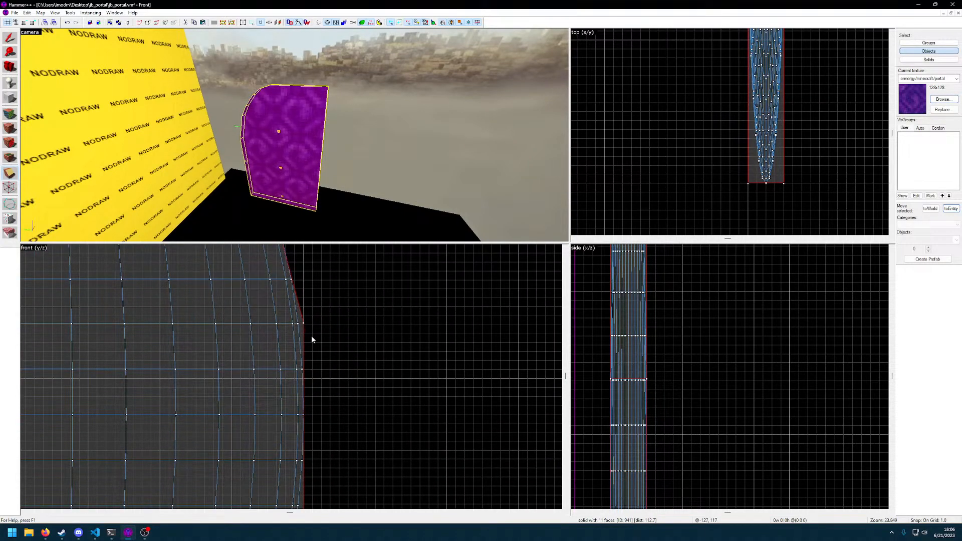
pyautogui.moveTo(319, 346); pyautogui.dragTo(324, 372, button='middle')
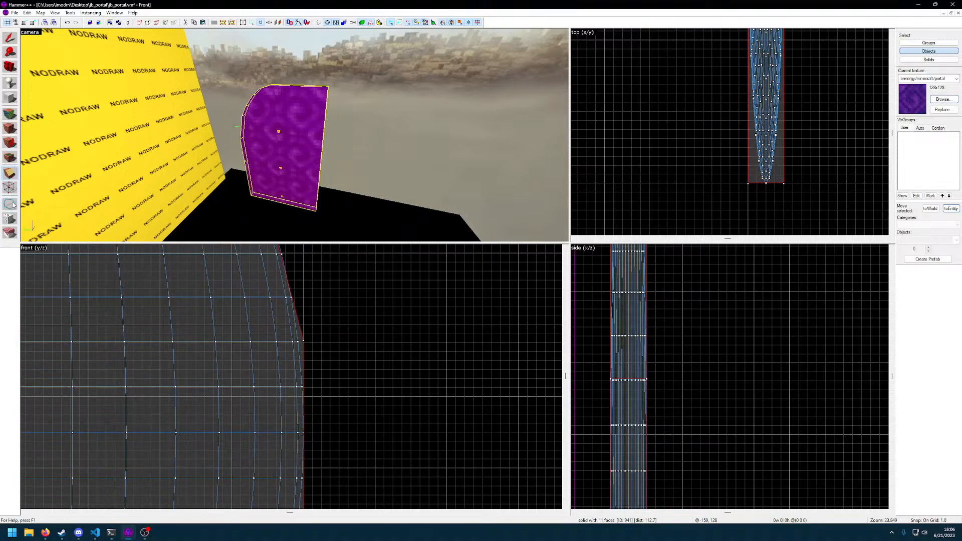
# Clip the last protruding corner off the portal block's side, on a line about 8.4 units high along the oval's curve
pyautogui.click(9, 173)
pyautogui.moveTo(278, 247); pyautogui.dragTo(303, 388)
pyautogui.moveTo(316, 301); pyautogui.dragTo(322, 378, button='middle')
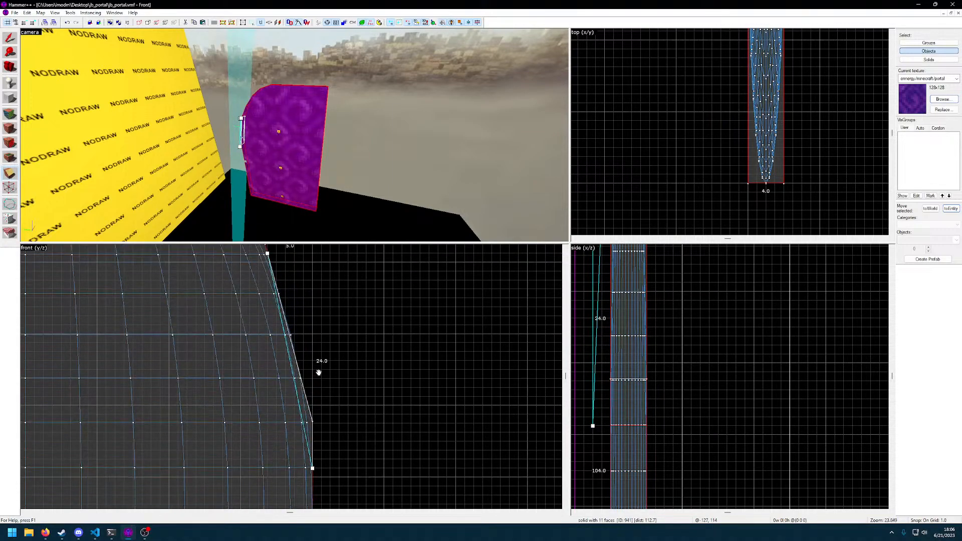
pyautogui.moveTo(267, 253); pyautogui.dragTo(302, 380)
pyautogui.moveTo(354, 452); pyautogui.dragTo(350, 372, button='middle')
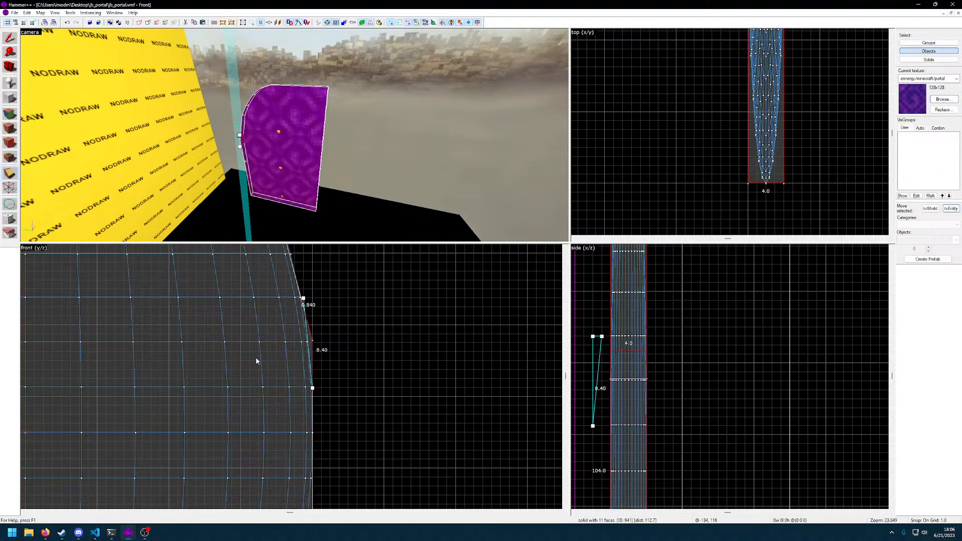
pyautogui.press('Return')
# Select the clipped portal block and move it about 6 units sideways along X, clear of the oval brush
pyautogui.moveTo(283, 404); pyautogui.dragTo(401, 452, button='middle')
pyautogui.moveTo(338, 374); pyautogui.dragTo(420, 474, button='middle')
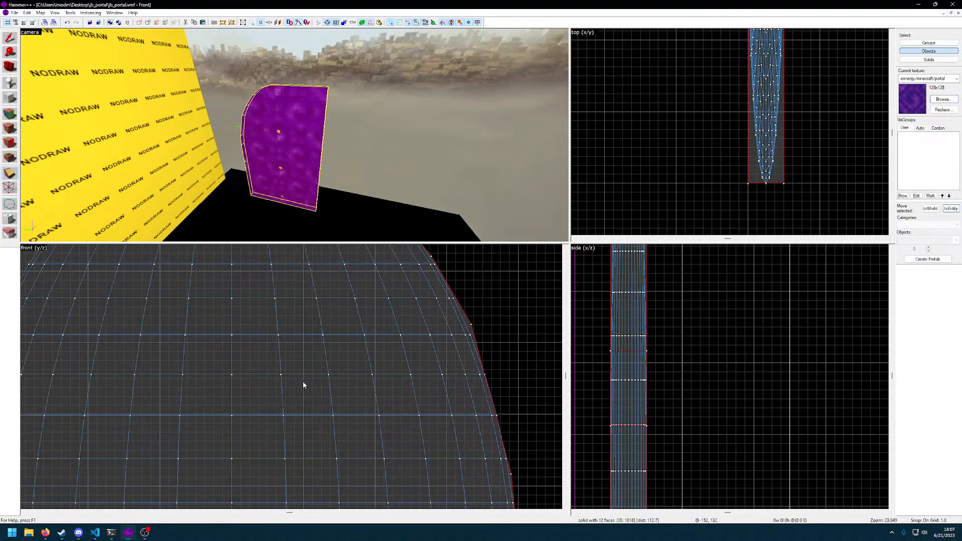
pyautogui.scroll(-8, 305, 386)
pyautogui.moveTo(296, 413)
pyautogui.mouseDown(button='middle')
pyautogui.moveTo(317, 397)
pyautogui.moveTo(301, 374)
pyautogui.mouseUp(button='middle')
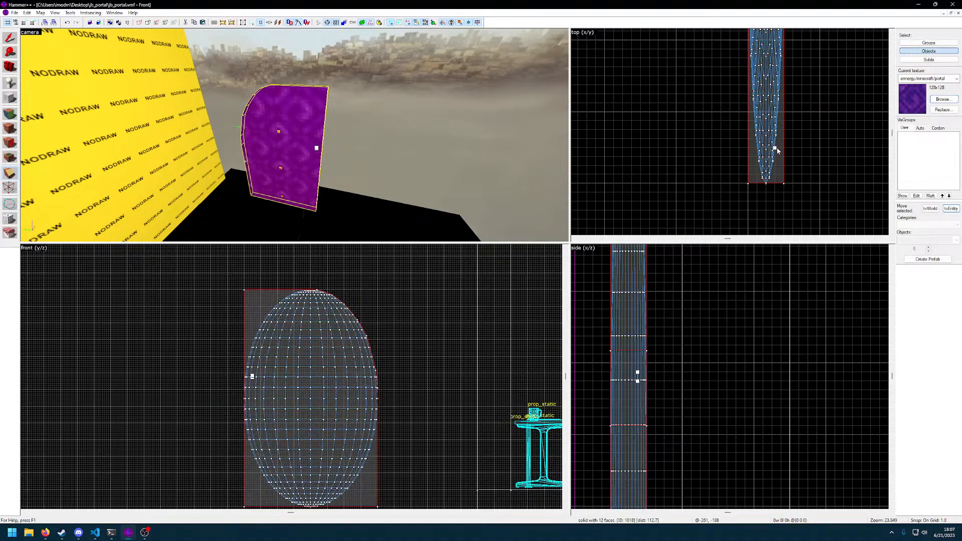
pyautogui.click(10, 39)
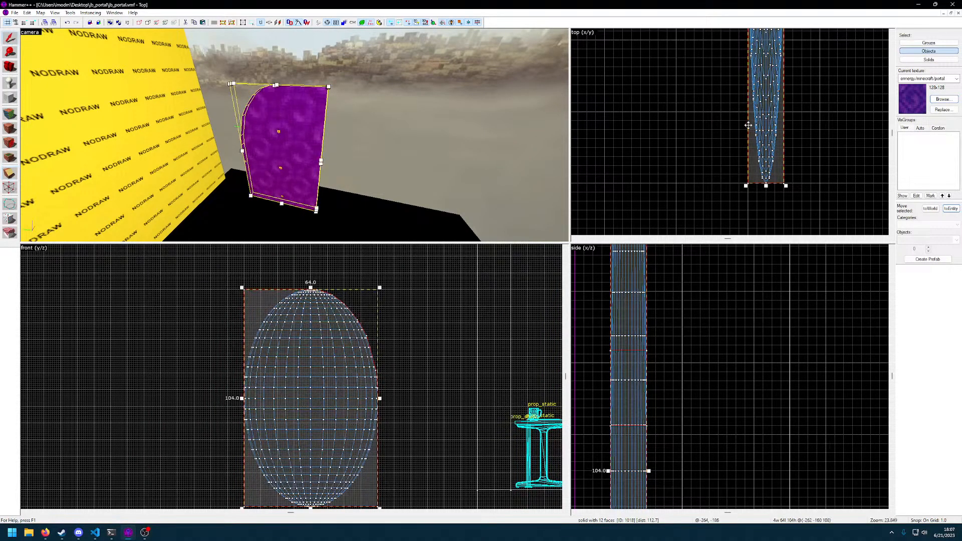
pyautogui.moveTo(762, 140); pyautogui.dragTo(707, 144)
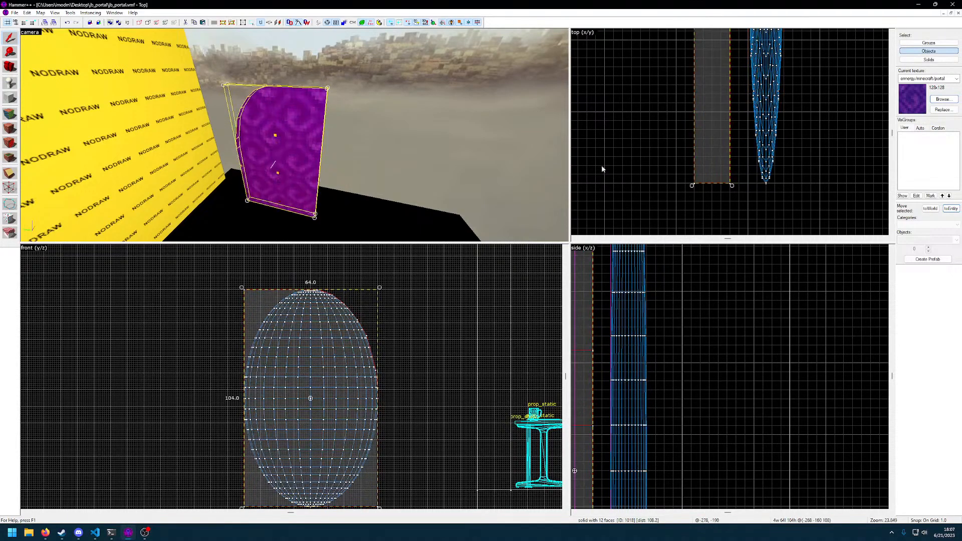
# Select the oval brush and move it away so it stands beside the clipped block in the front view
pyautogui.click(369, 208)
pyautogui.click(774, 130)
pyautogui.scroll(-8, 782, 148)
pyautogui.moveTo(793, 122); pyautogui.dragTo(753, 175, button='middle')
pyautogui.moveTo(742, 161); pyautogui.dragTo(673, 39)
pyautogui.click(395, 346)
pyautogui.press('Down')
pyautogui.press('Down')
pyautogui.moveTo(344, 269); pyautogui.dragTo(405, 362)
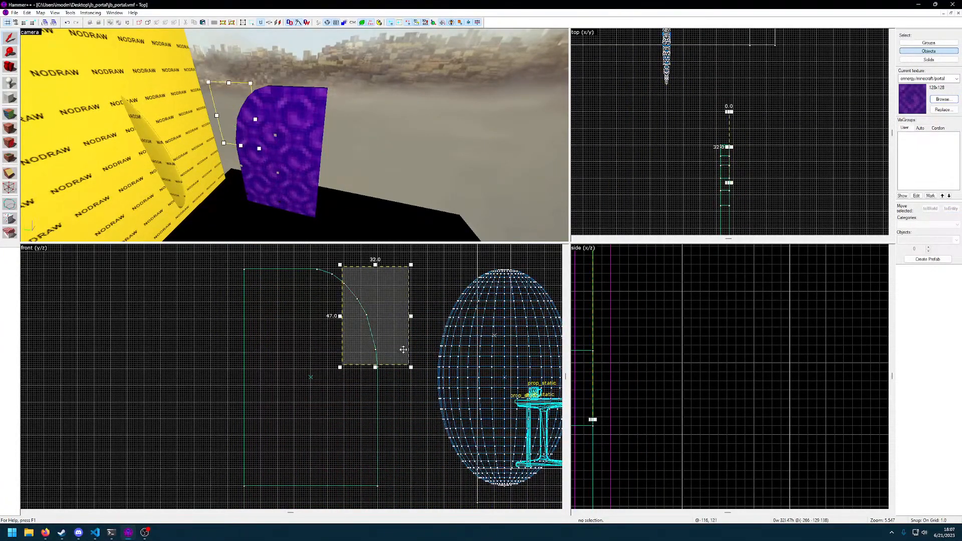
pyautogui.press('Escape')
# Select the clipped portal block and try to ungroup it
pyautogui.click(324, 271)
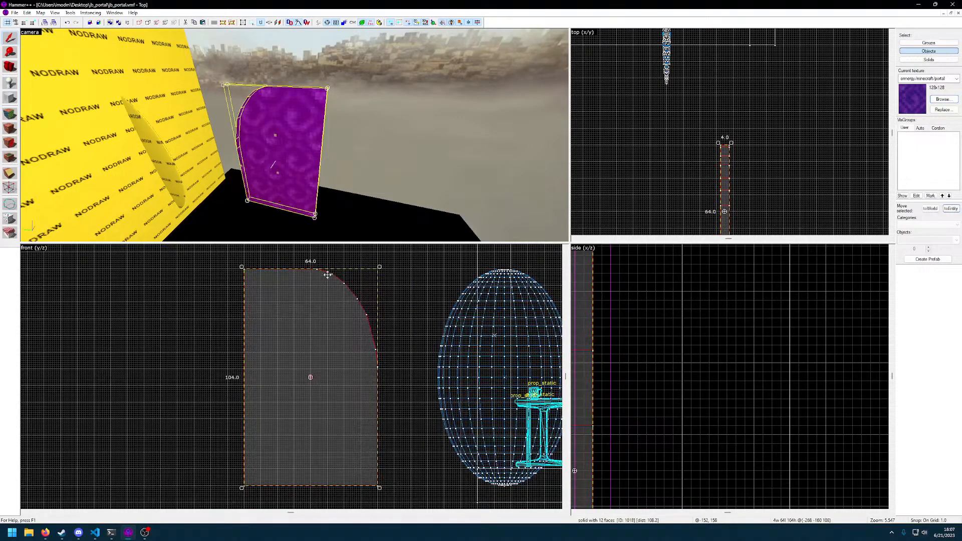
pyautogui.rightClick(325, 298)
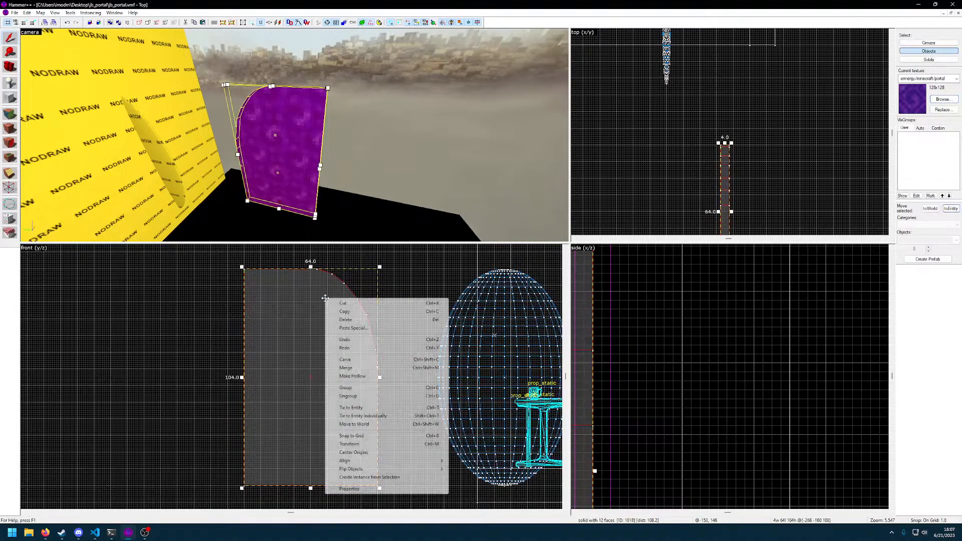
pyautogui.click(356, 400)
pyautogui.click(168, 347)
pyautogui.moveTo(301, 346); pyautogui.dragTo(316, 362)
pyautogui.click(311, 377)
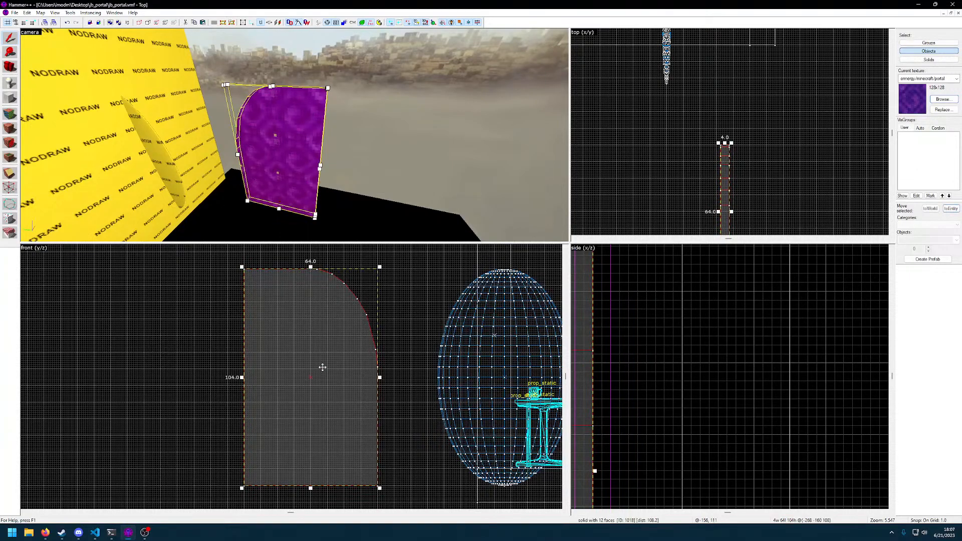
pyautogui.rightClick(339, 329)
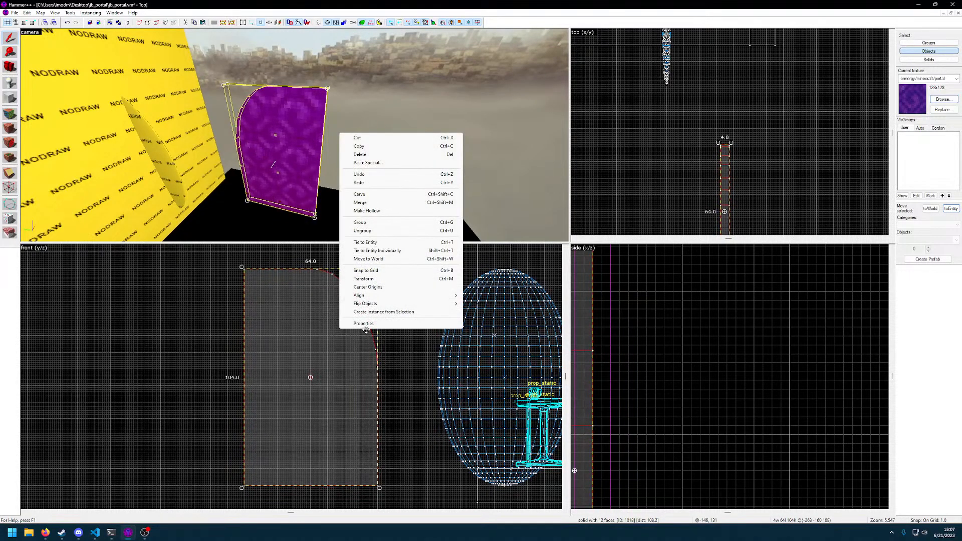
pyautogui.click(365, 232)
pyautogui.click(318, 382)
pyautogui.press('Escape')
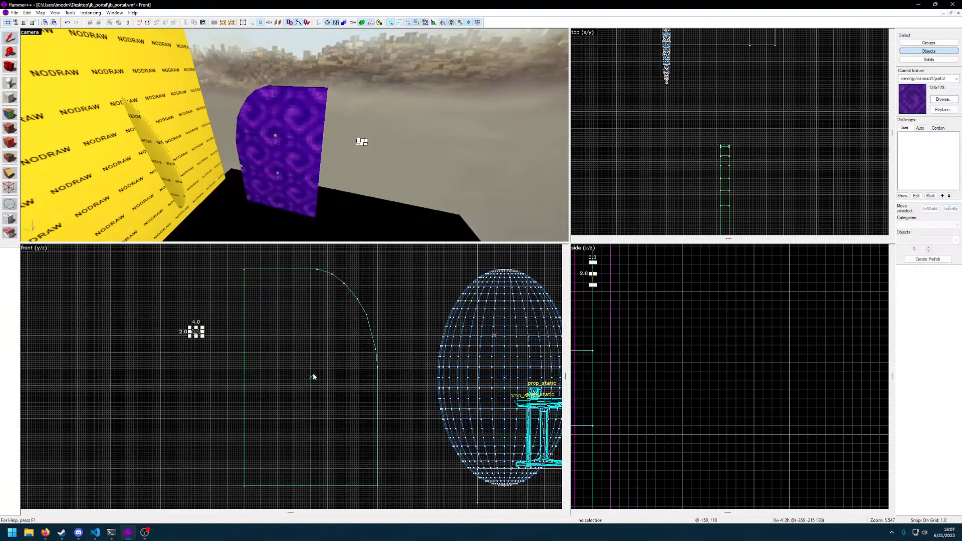
# Reselect the clipped portal block in the 3D view and look through the available object operations
pyautogui.click(311, 379)
pyautogui.click(357, 313)
pyautogui.click(358, 298)
pyautogui.press('Escape')
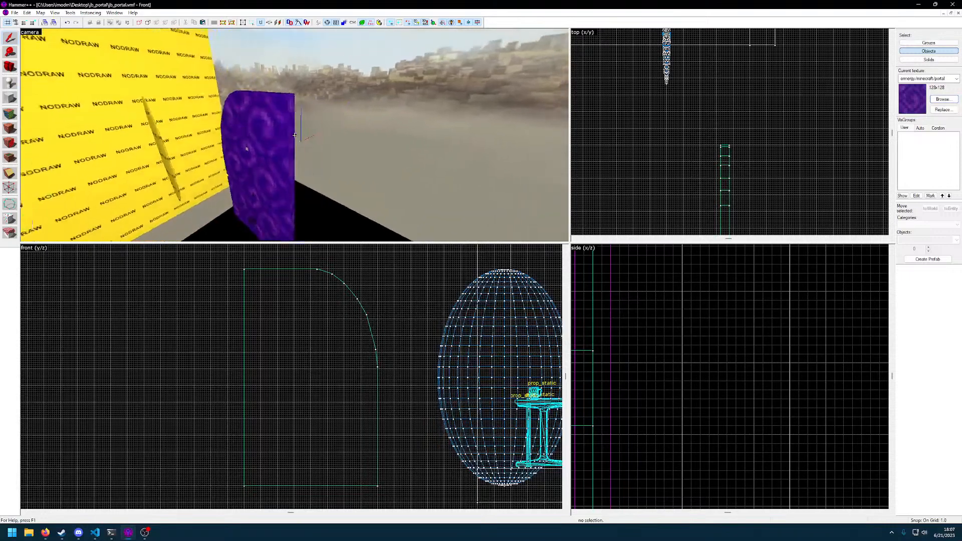
pyautogui.click(295, 136)
pyautogui.press('d')
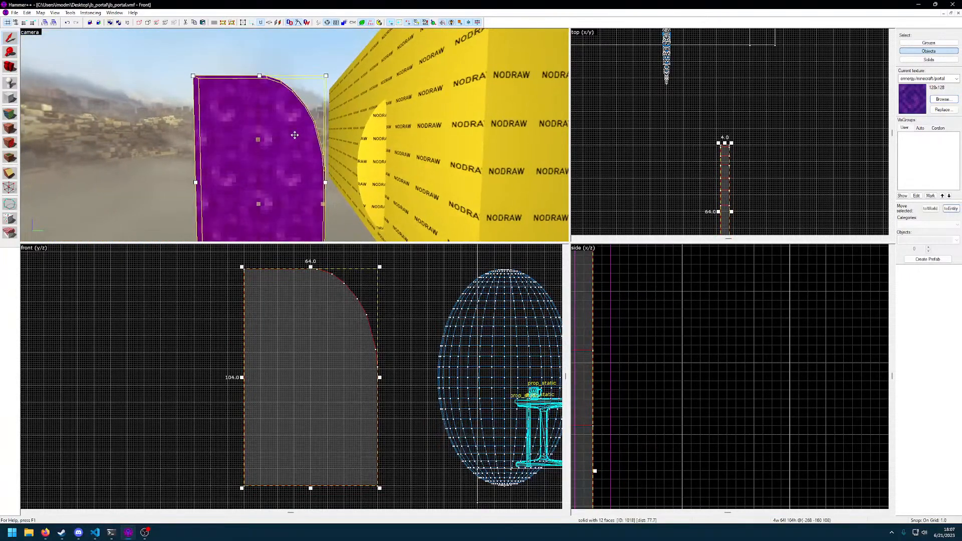
pyautogui.click(90, 12)
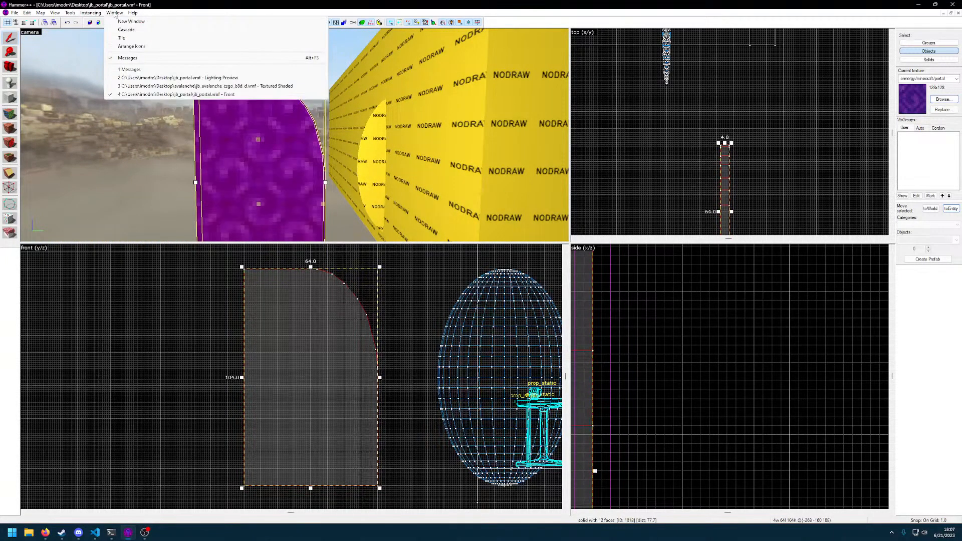
pyautogui.moveTo(70, 13)
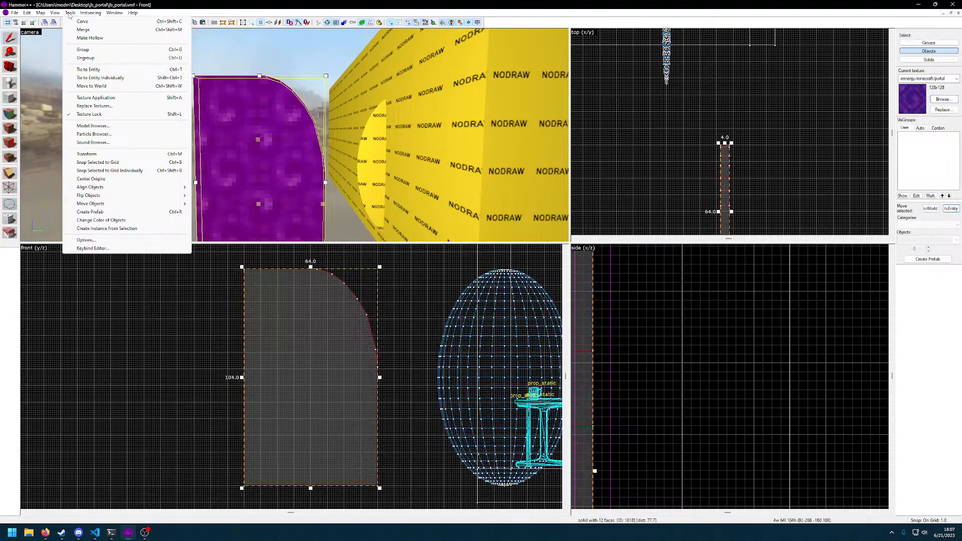
# Try to ungroup the clipped portal block, and clear the selection
pyautogui.click(94, 59)
pyautogui.press('Escape')
pyautogui.click(235, 154)
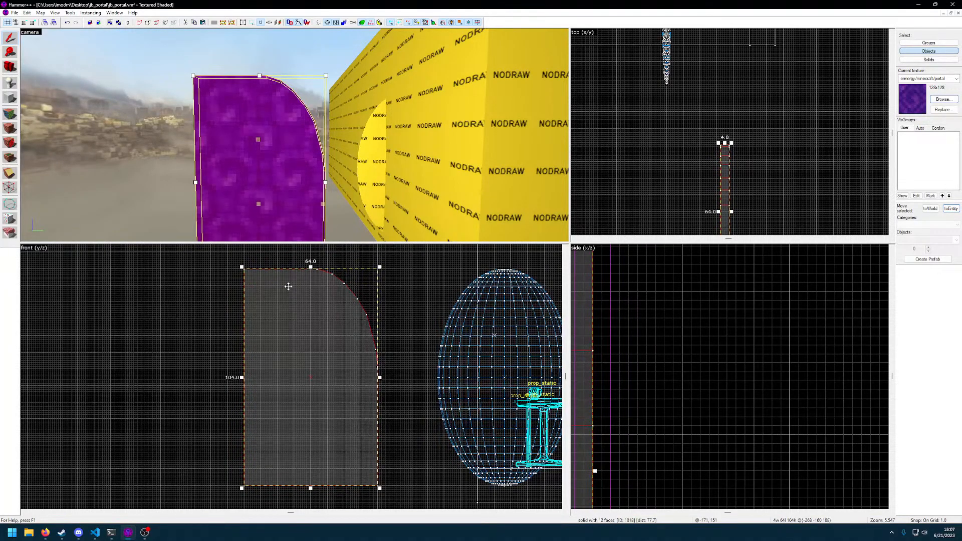
pyautogui.press('Escape')
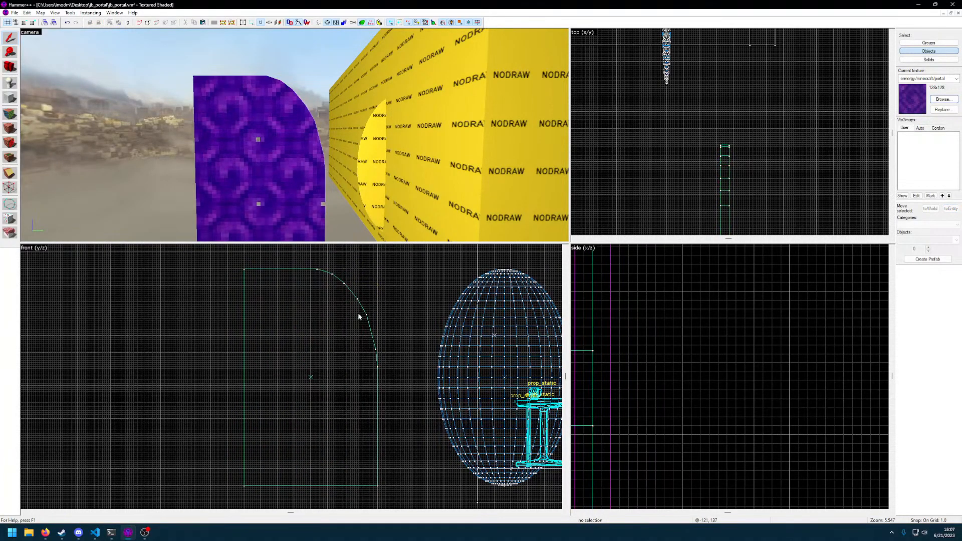
# Clip the portal block horizontally through its centre in the front view, keeping only the upper part 51 units tall
pyautogui.click(311, 378)
pyautogui.click(396, 321)
pyautogui.click(311, 377)
pyautogui.click(396, 330)
pyautogui.click(309, 376)
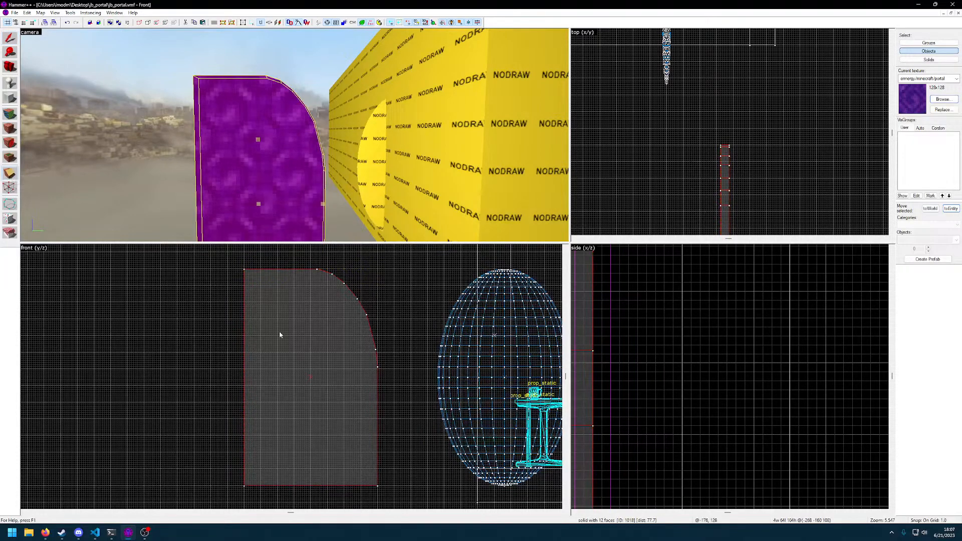
pyautogui.moveTo(311, 376); pyautogui.dragTo(339, 376)
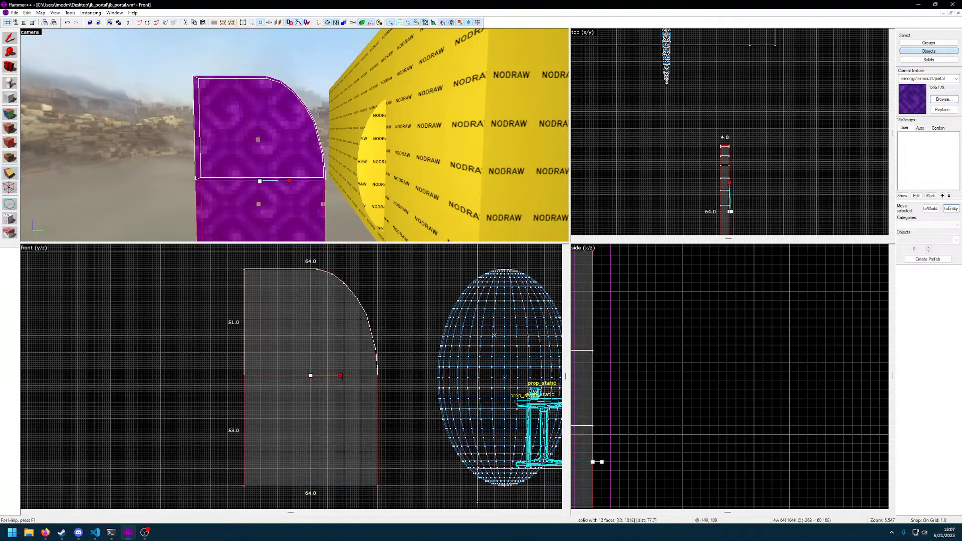
pyautogui.press('Return')
# Clip the remaining upper block vertically through its centre, keeping both halves
pyautogui.click(311, 377)
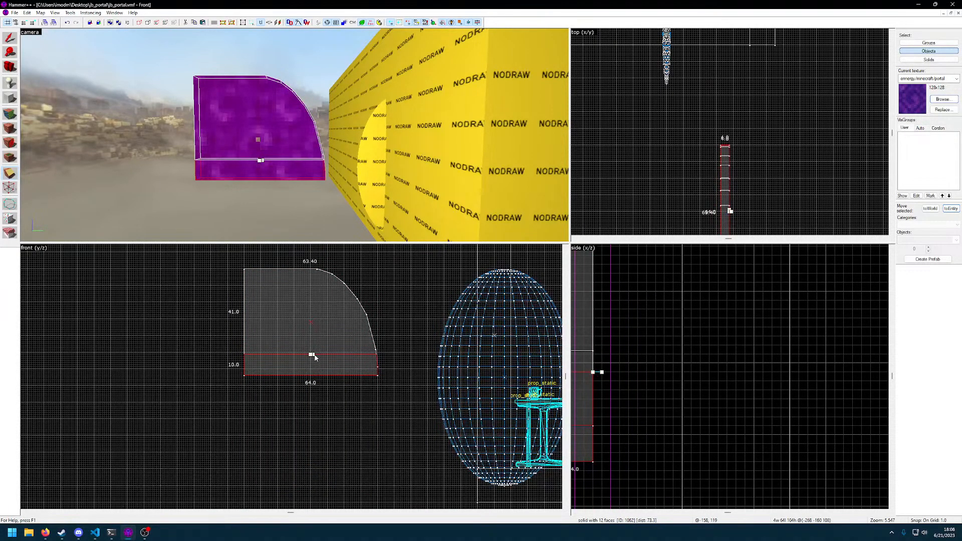
pyautogui.moveTo(315, 357); pyautogui.dragTo(309, 383)
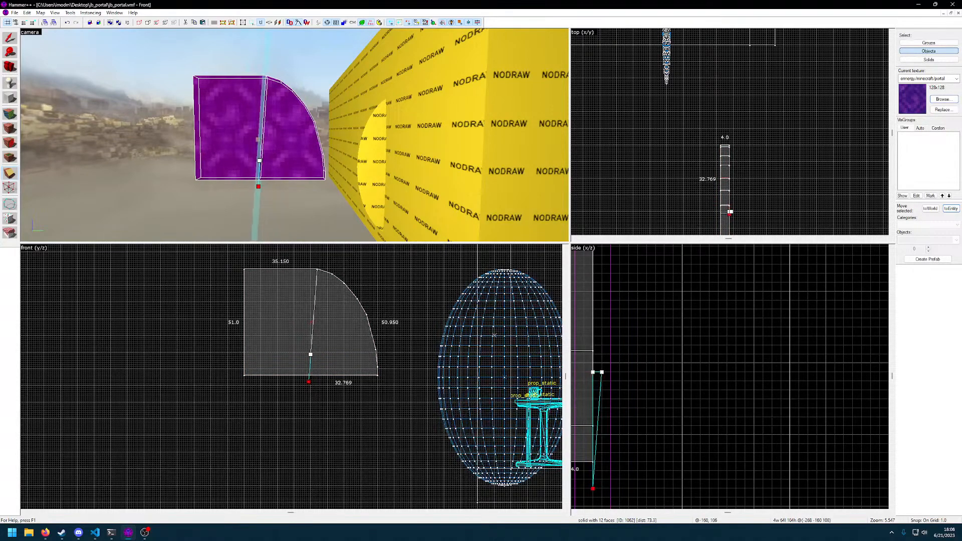
pyautogui.press('Return')
pyautogui.click(294, 338)
pyautogui.hotkey('shift', 's')
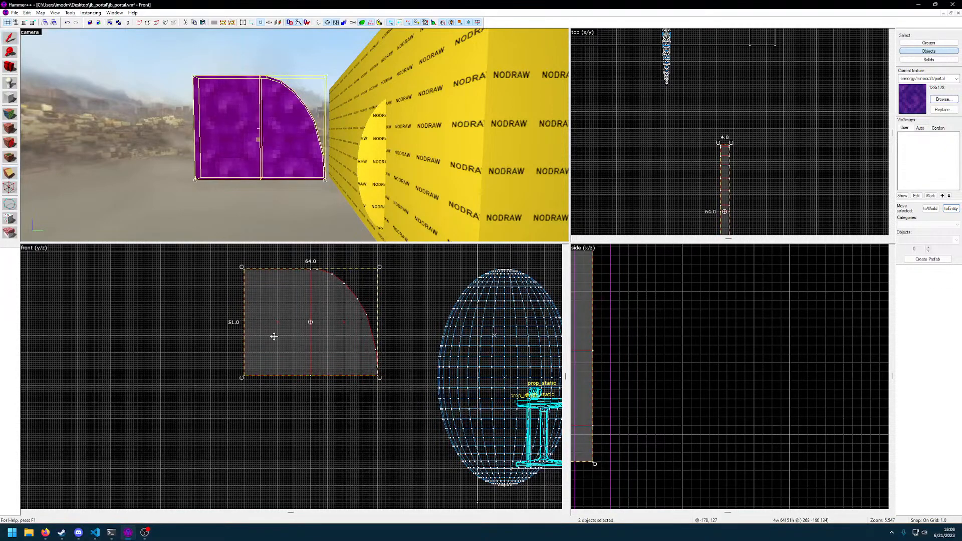
# Delete the square left half so only the curved quarter remains
pyautogui.click(211, 345)
pyautogui.click(279, 322)
pyautogui.press('Delete')
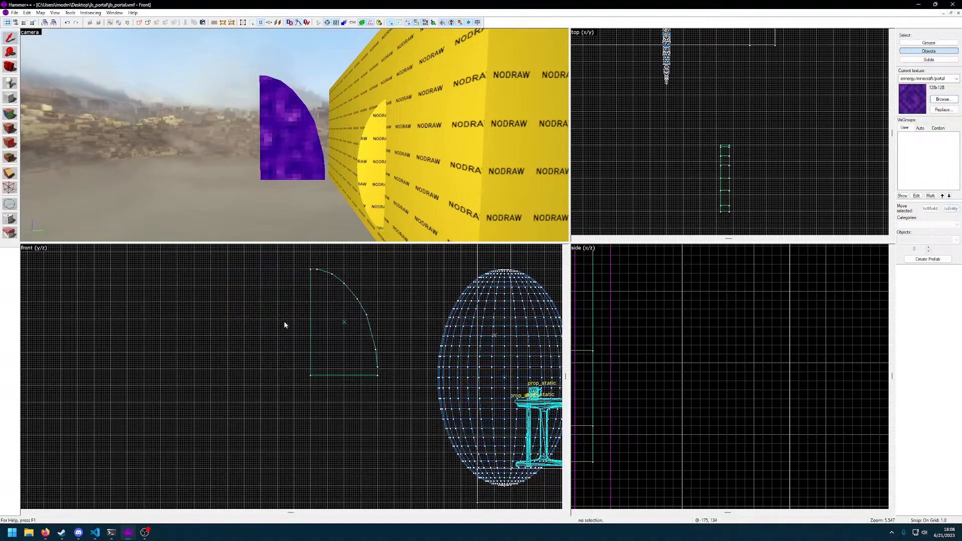
# Duplicate the curved quarter, flip the copy horizontally and place it against the original to form the oval's upper half
pyautogui.click(344, 323)
pyautogui.moveTo(367, 327)
pyautogui.keyDown('shift'); pyautogui.mouseDown()
pyautogui.moveTo(382, 329)
pyautogui.moveTo(280, 329)
pyautogui.mouseUp(); pyautogui.keyUp('shift')
pyautogui.hotkey('ctrl', 'z')
pyautogui.moveTo(349, 338); pyautogui.dragTo(256, 332)
pyautogui.rightClick(257, 332)
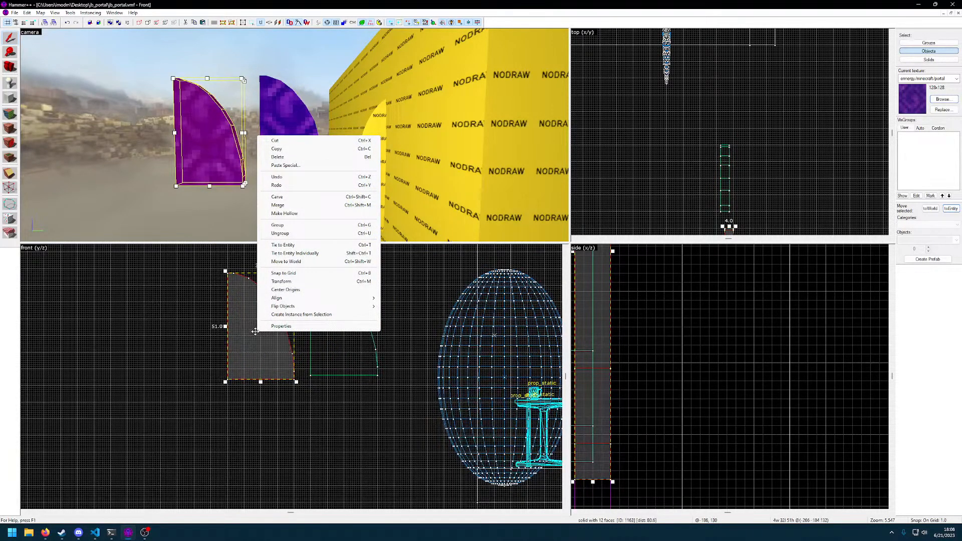
pyautogui.moveTo(285, 308)
pyautogui.click(405, 306)
pyautogui.moveTo(266, 336); pyautogui.dragTo(283, 334)
pyautogui.click(324, 337)
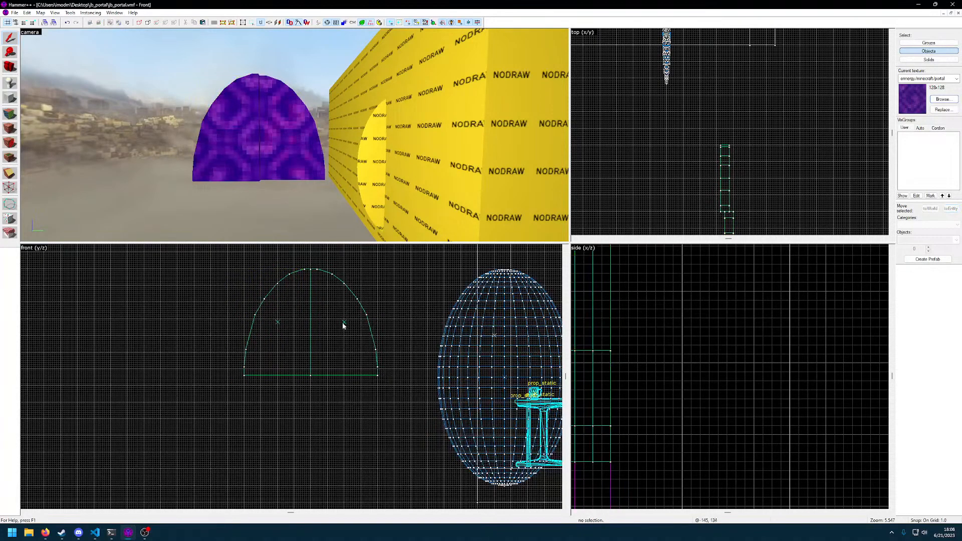
# Duplicate both upper quarters, flip the copies vertically and place them directly below to complete the oval
pyautogui.click(278, 322)
pyautogui.keyDown('ctrl'); pyautogui.click(343, 321); pyautogui.keyUp('ctrl')
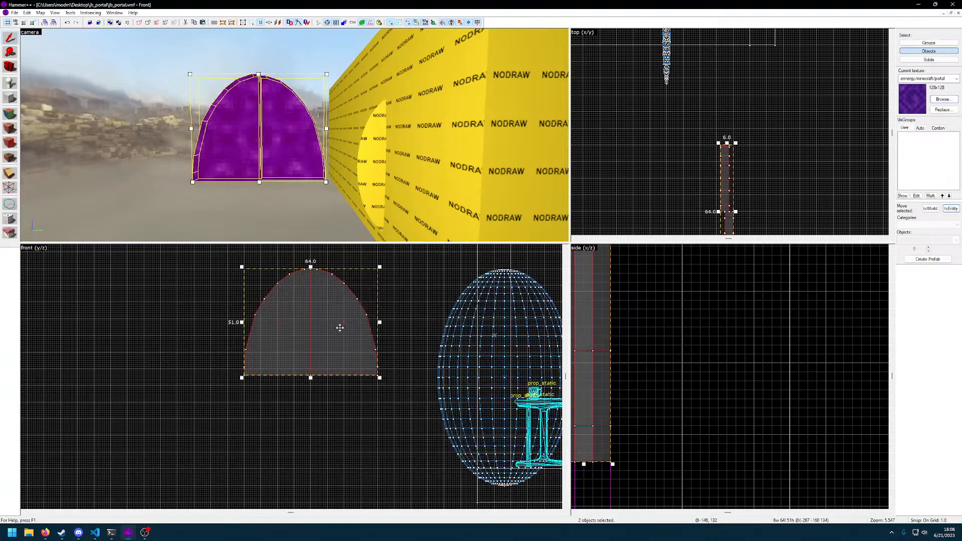
pyautogui.hotkey('ctrl', 'v')
pyautogui.moveTo(353, 337); pyautogui.dragTo(323, 332)
pyautogui.rightClick(331, 337)
pyautogui.moveTo(346, 305)
pyautogui.click(459, 314)
pyautogui.moveTo(325, 310); pyautogui.dragTo(322, 420)
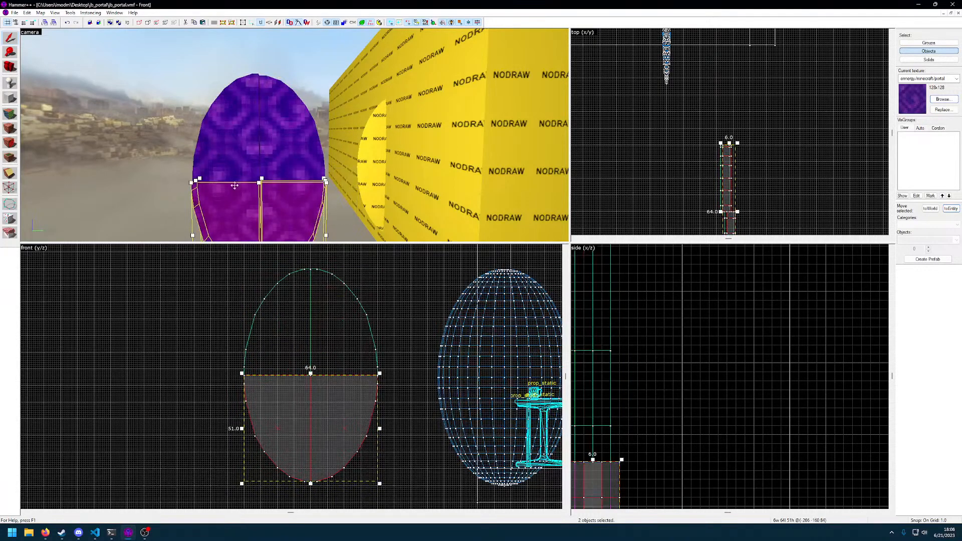
# Examine the oval portal from its edge to check how the upper right quarter lines up in depth
pyautogui.press('z')
pyautogui.click(294, 134)
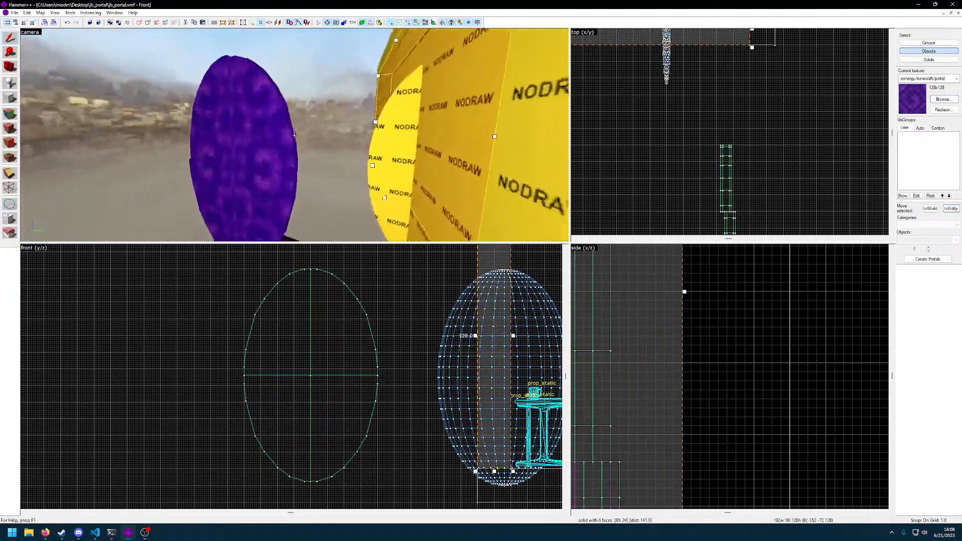
pyautogui.click(295, 135)
pyautogui.press('z')
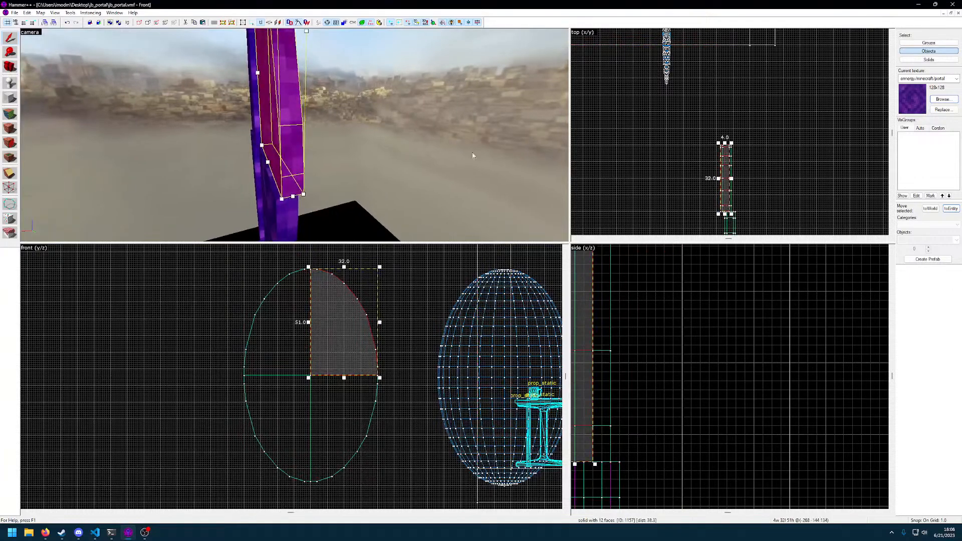
pyautogui.scroll(5, 738, 161)
pyautogui.scroll(-5, 725, 134)
# Delete the oval template brush beside the portal-textured oval
pyautogui.press('z')
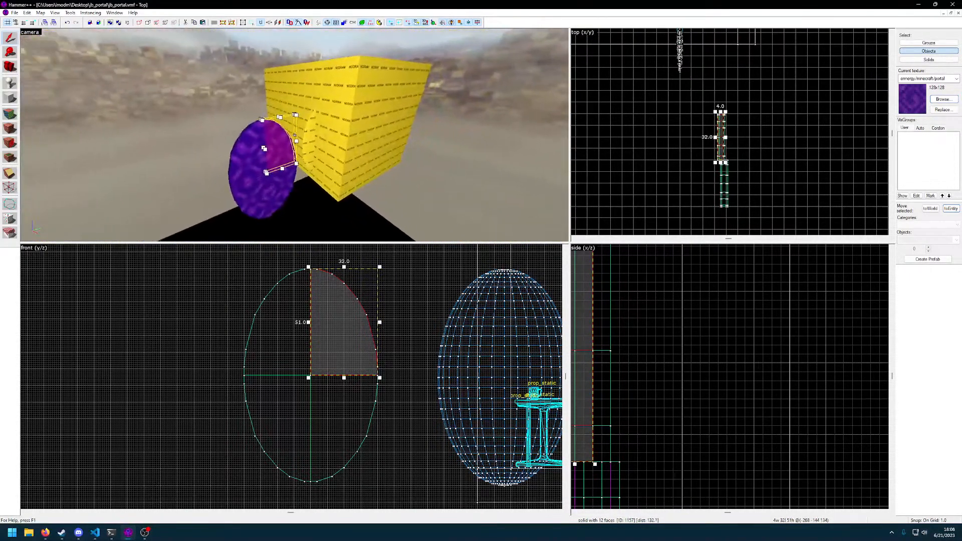
pyautogui.press('w')
pyautogui.click(294, 135)
pyautogui.press('Delete')
pyautogui.press('w')
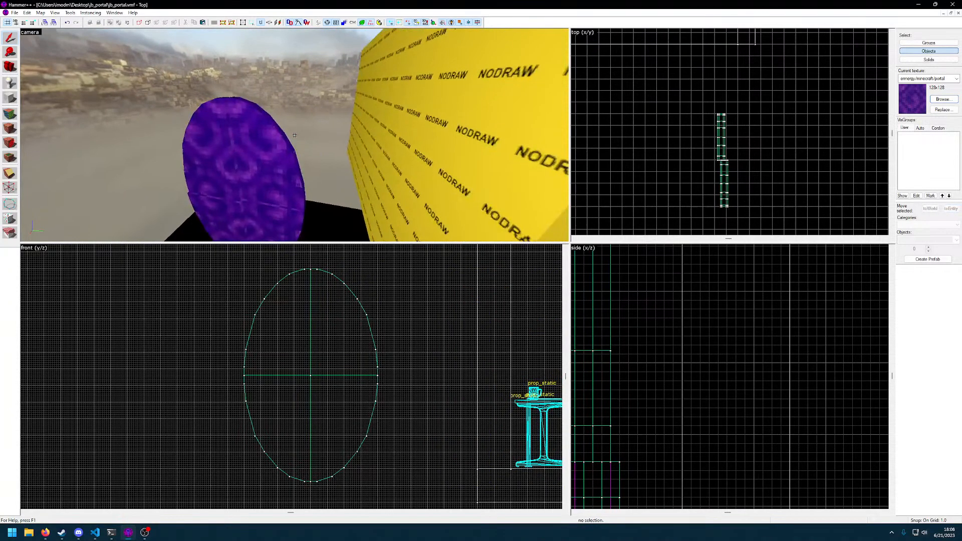
# Move the upper right portal quarter 2 units along X in the top view to align it with the upper left one
pyautogui.click(294, 135)
pyautogui.press('z')
pyautogui.scroll(3, 723, 182)
pyautogui.scroll(3, 723, 149)
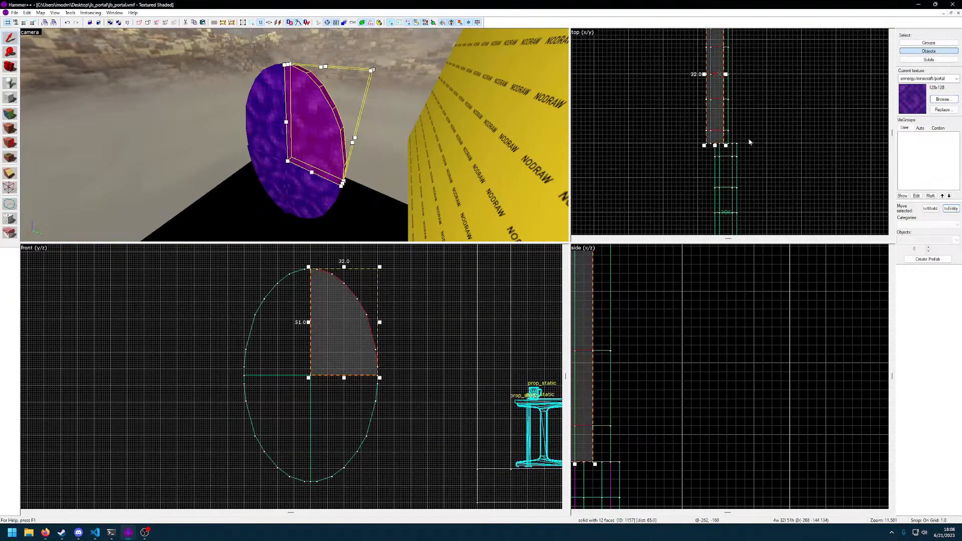
pyautogui.moveTo(745, 144); pyautogui.dragTo(744, 190, button='middle')
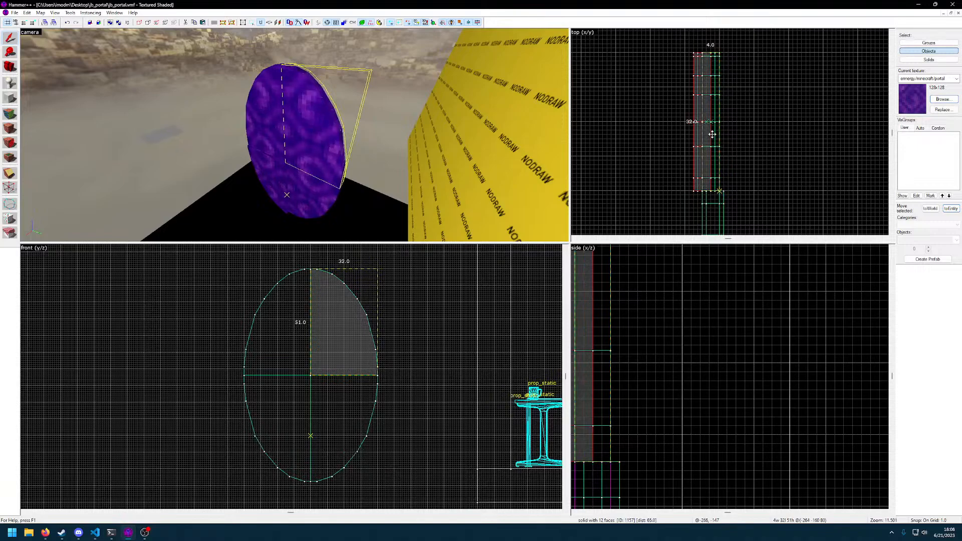
pyautogui.click(679, 146)
# Select the lower right portal quarter and move it 1 unit along X to align it with the upper quarters
pyautogui.click(701, 144)
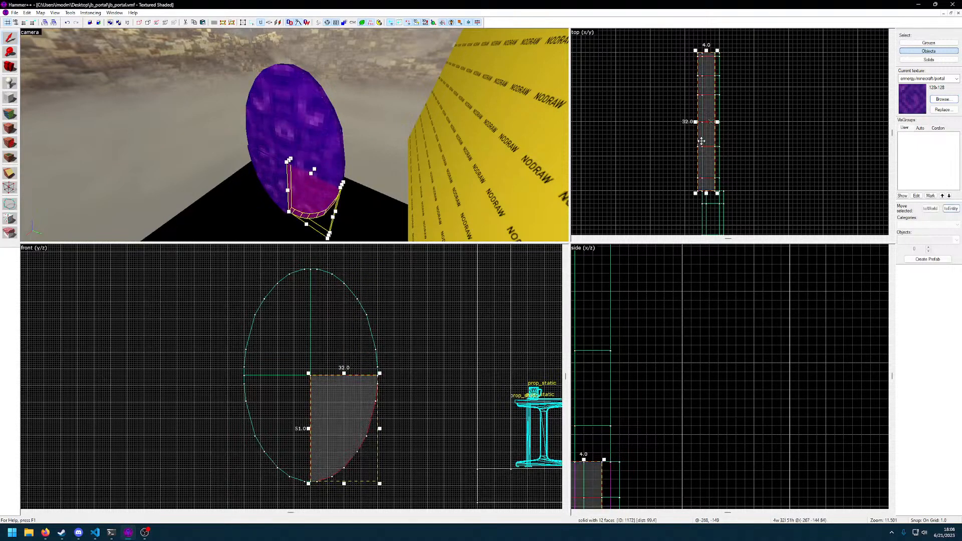
pyautogui.click(756, 155)
pyautogui.press('z')
pyautogui.press('w')
pyautogui.press('d')
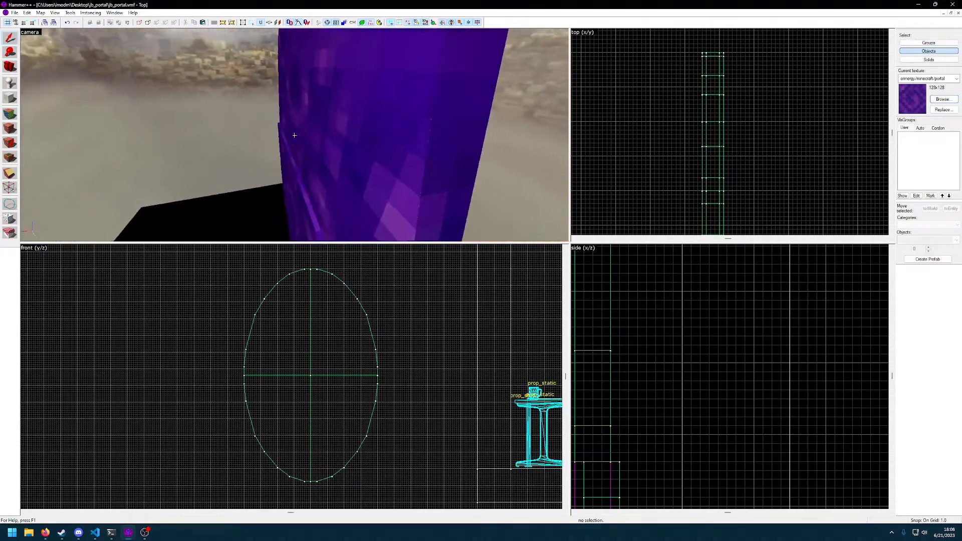
pyautogui.click(295, 136)
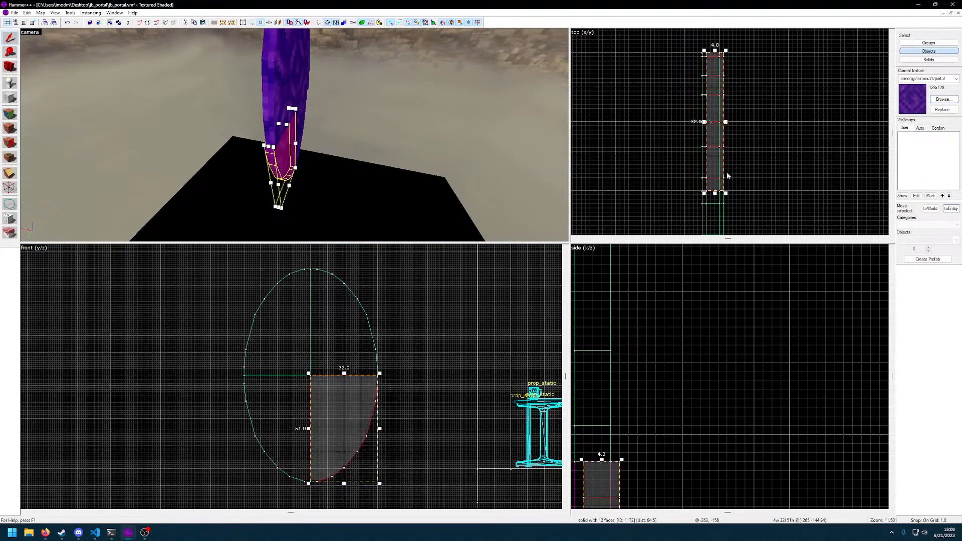
pyautogui.moveTo(719, 158); pyautogui.dragTo(715, 157)
# Select the lower left portal quarter and move it 1 unit along X, level in depth with the other quarters
pyautogui.press('z')
pyautogui.press('d')
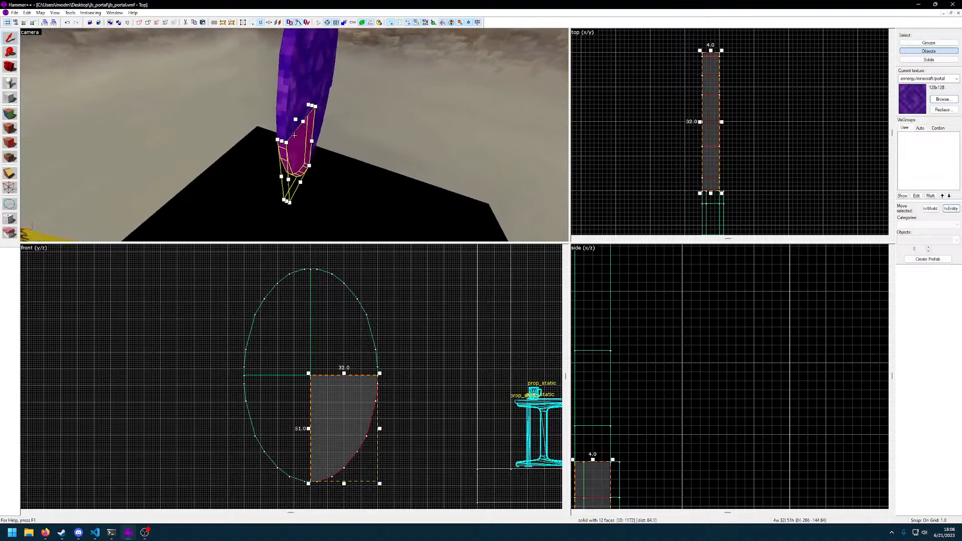
pyautogui.click(295, 136)
pyautogui.press('z')
pyautogui.moveTo(754, 209); pyautogui.dragTo(754, 114, button='middle')
pyautogui.moveTo(714, 161); pyautogui.dragTo(710, 160)
pyautogui.press('Escape')
# Select the lower right portal quarter and check its object properties
pyautogui.press('z')
pyautogui.press('a')
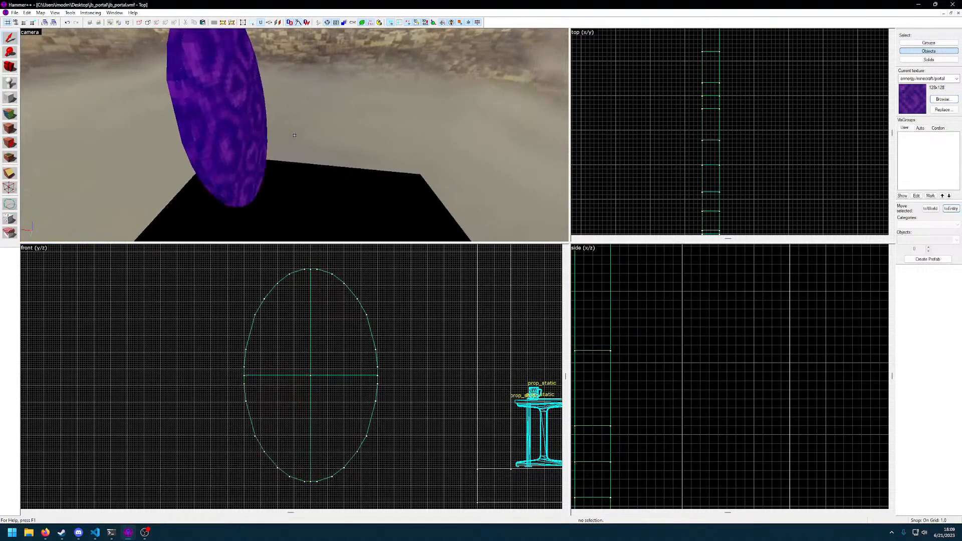
pyautogui.press('w')
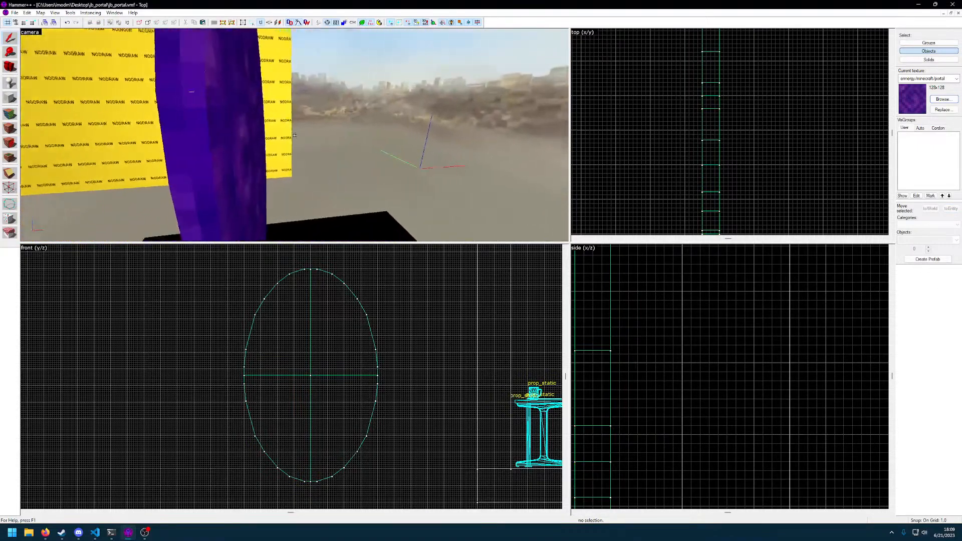
pyautogui.click(294, 136)
pyautogui.click(295, 136)
pyautogui.hotkey('alt', 'Return')
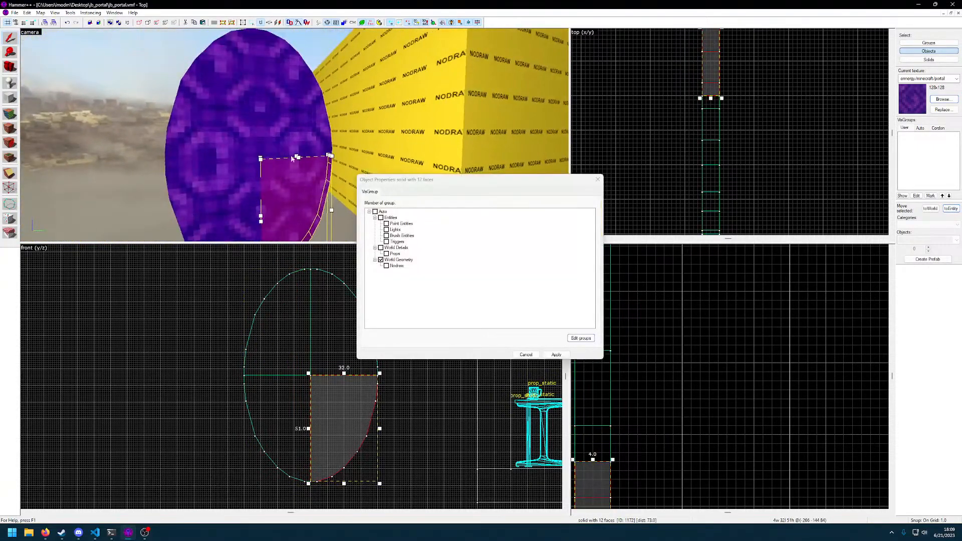
pyautogui.click(597, 180)
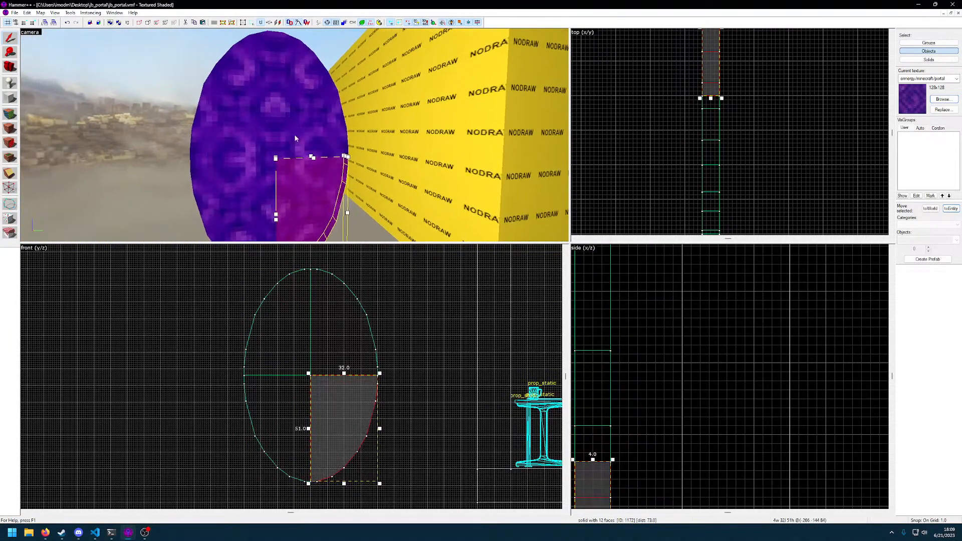
# Select all four portal quarters, group them and check the object properties
pyautogui.click(295, 136)
pyautogui.keyDown('ctrl'); pyautogui.click(295, 135); pyautogui.keyUp('ctrl')
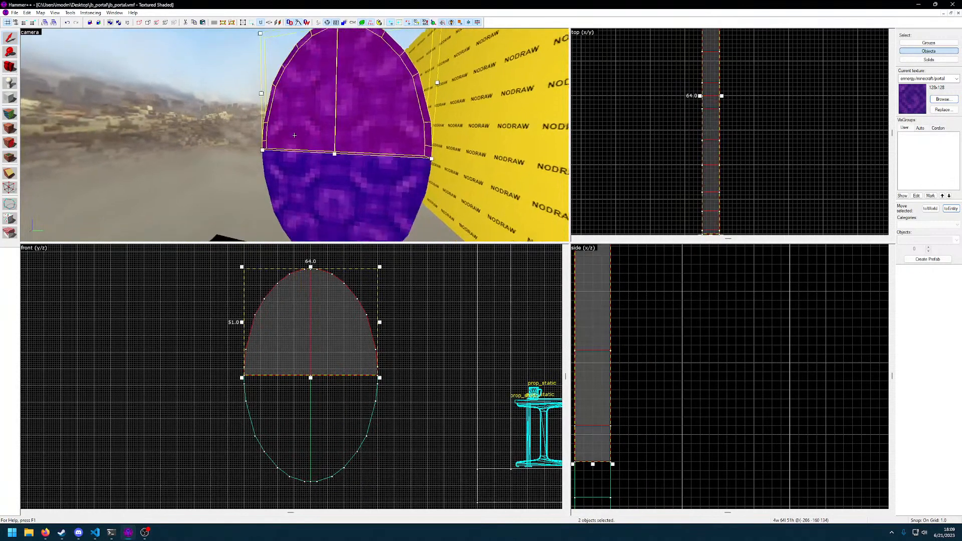
pyautogui.hotkey('alt', 'Return')
pyautogui.press('Escape')
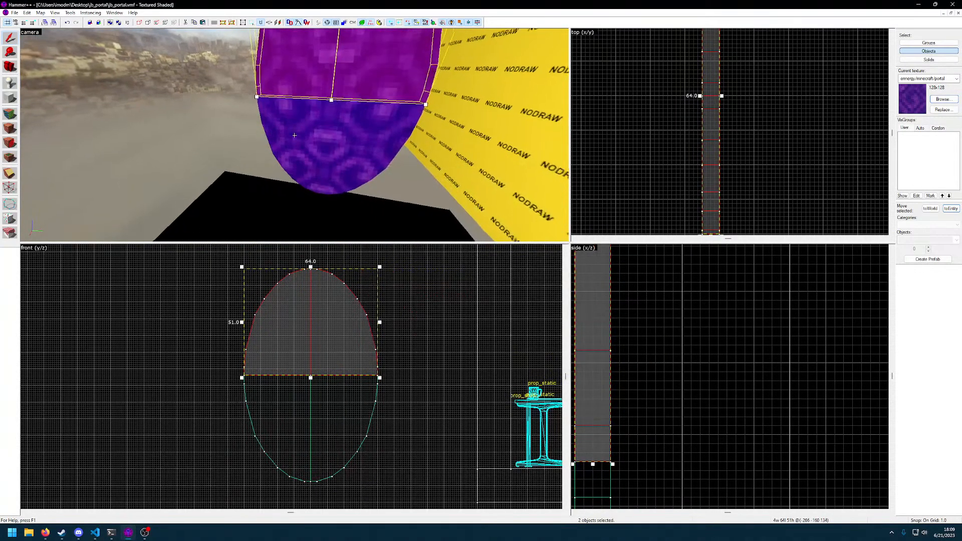
pyautogui.keyDown('ctrl'); pyautogui.click(295, 135); pyautogui.keyUp('ctrl')
pyautogui.keyDown('ctrl'); pyautogui.click(295, 135); pyautogui.keyUp('ctrl')
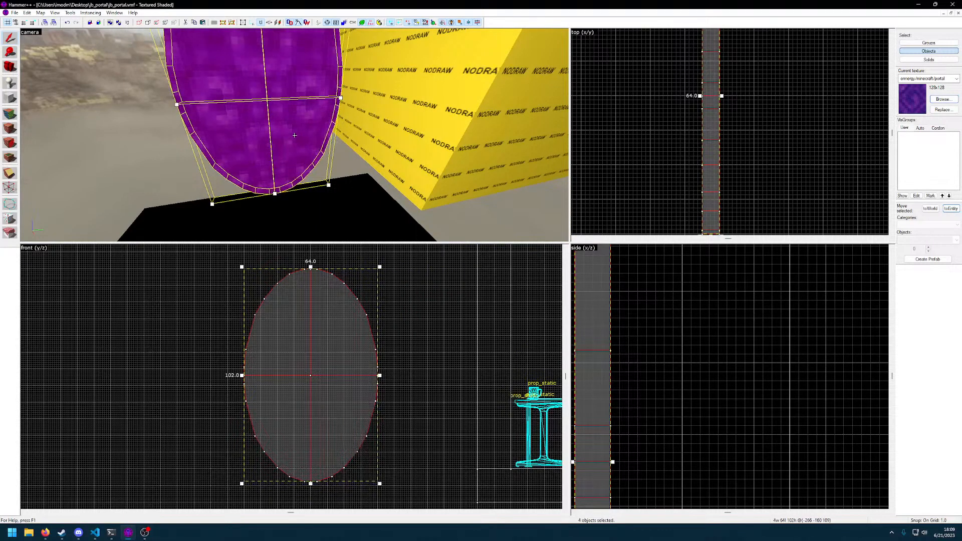
pyautogui.click(295, 136)
pyautogui.hotkey('alt', 'Return')
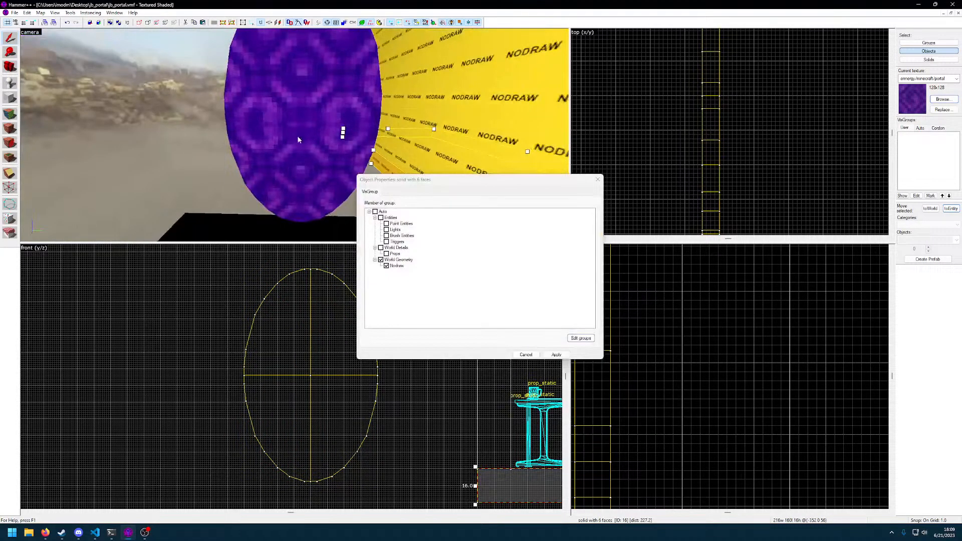
pyautogui.click(601, 179)
# Reselect the four portal quarters and group them again, accepting their removal from the existing group
pyautogui.click(280, 117)
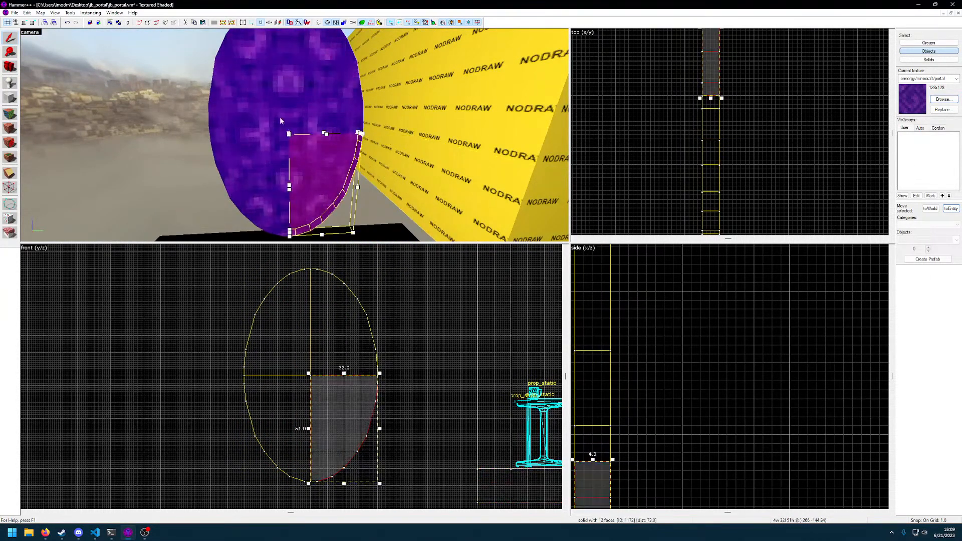
pyautogui.keyDown('ctrl'); pyautogui.click(312, 111); pyautogui.keyUp('ctrl')
pyautogui.keyDown('ctrl'); pyautogui.click(273, 157); pyautogui.keyUp('ctrl')
pyautogui.keyDown('ctrl'); pyautogui.click(315, 151); pyautogui.keyUp('ctrl')
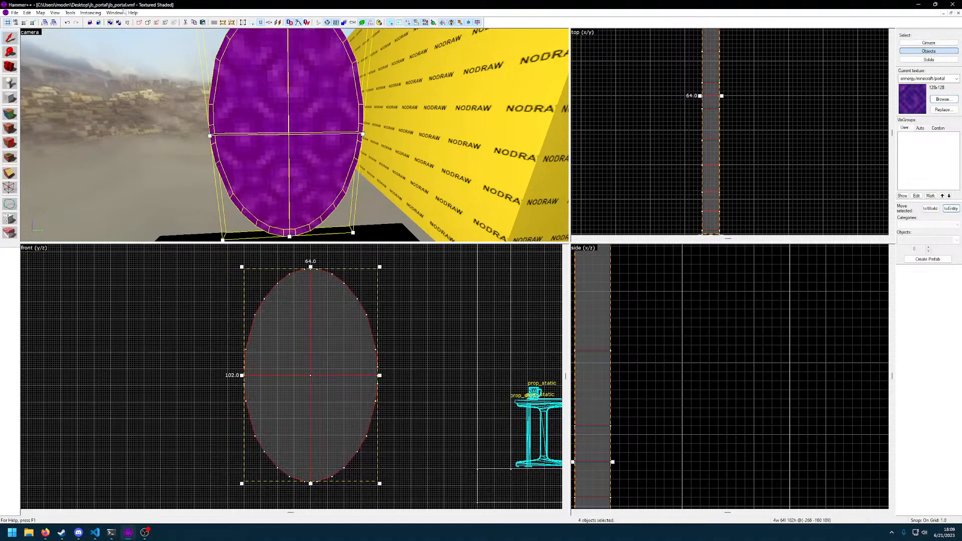
pyautogui.click(70, 13)
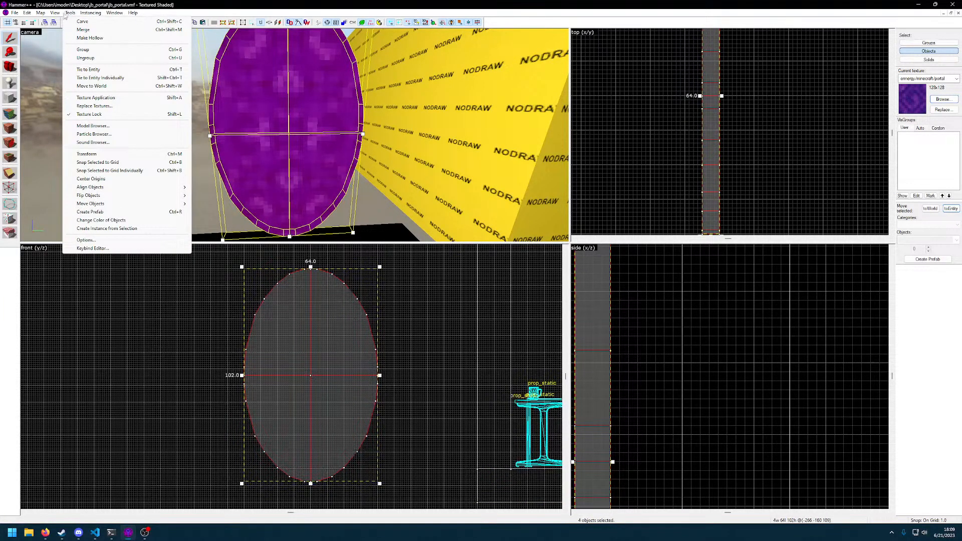
pyautogui.moveTo(49, 13)
pyautogui.click(81, 50)
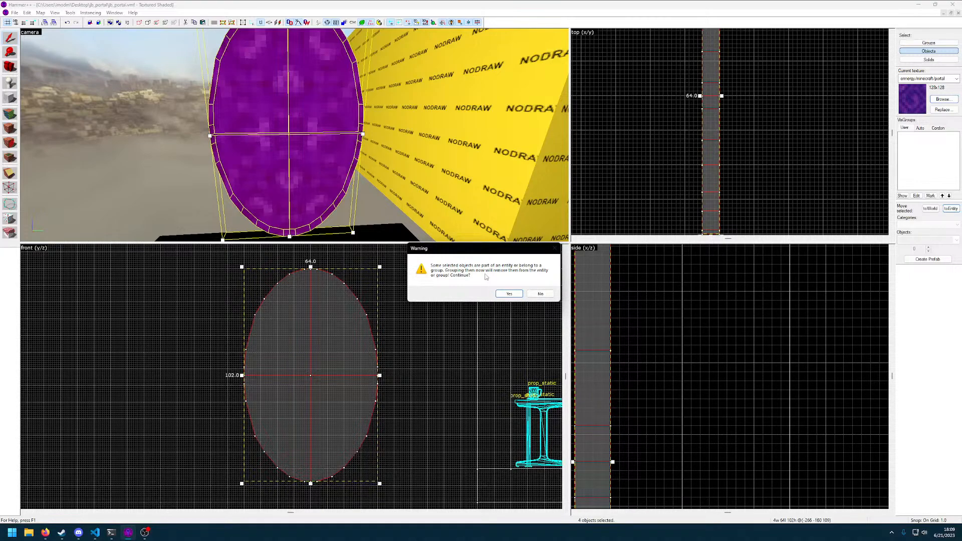
pyautogui.click(510, 293)
pyautogui.click(323, 164)
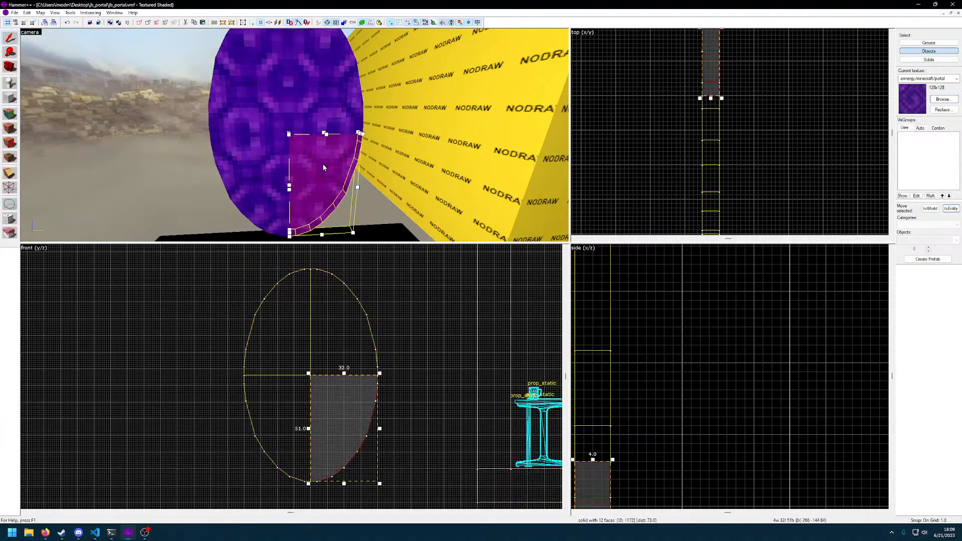
# Select the portal quarters one by one and examine from both sides how the pieces line up
pyautogui.click(311, 108)
pyautogui.press('z')
pyautogui.press('a')
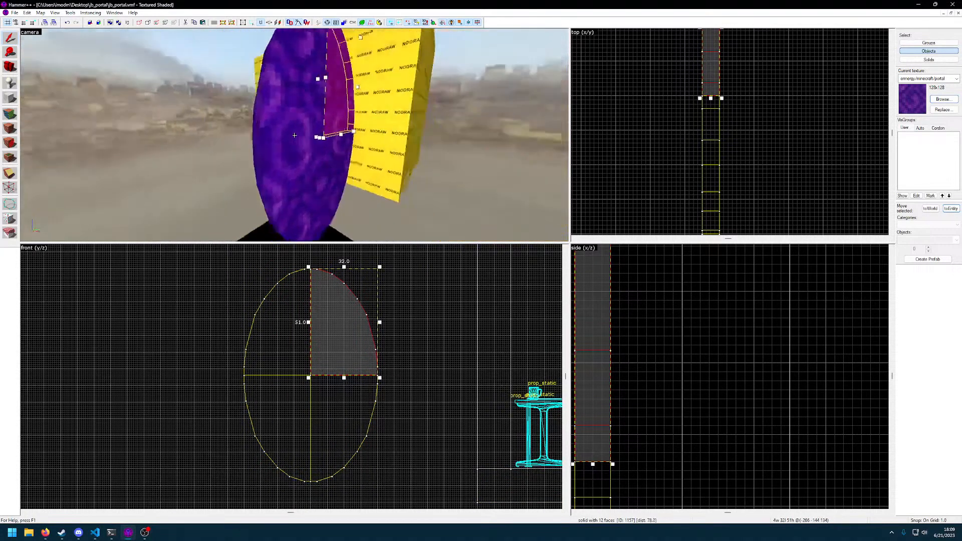
pyautogui.press('w')
pyautogui.click(295, 135)
pyautogui.press('z')
pyautogui.press('Escape')
pyautogui.click(269, 96)
pyautogui.press('z')
pyautogui.press('w')
pyautogui.press('z')
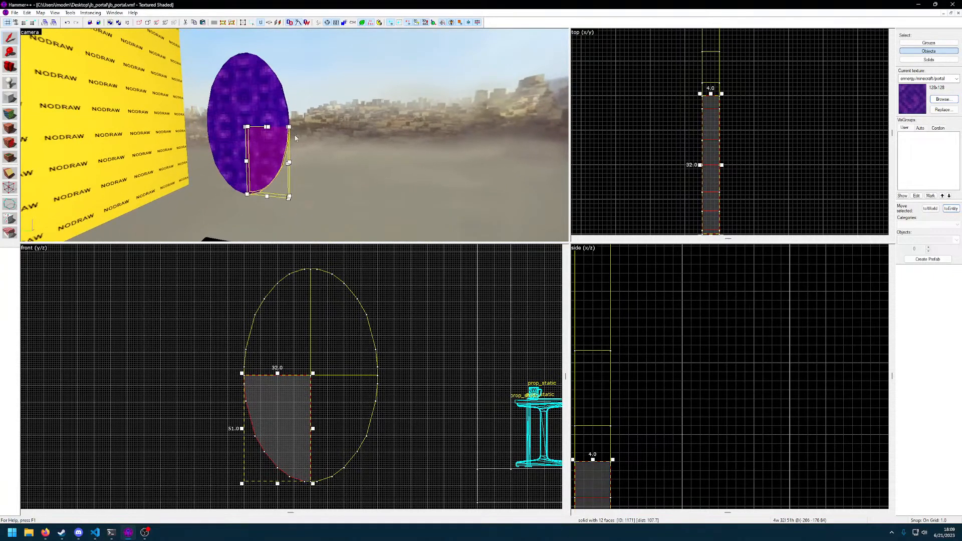
# Select all four portal quarters and group them once more, accepting their removal from the existing group
pyautogui.click(278, 108)
pyautogui.keyDown('ctrl'); pyautogui.click(226, 113); pyautogui.keyUp('ctrl')
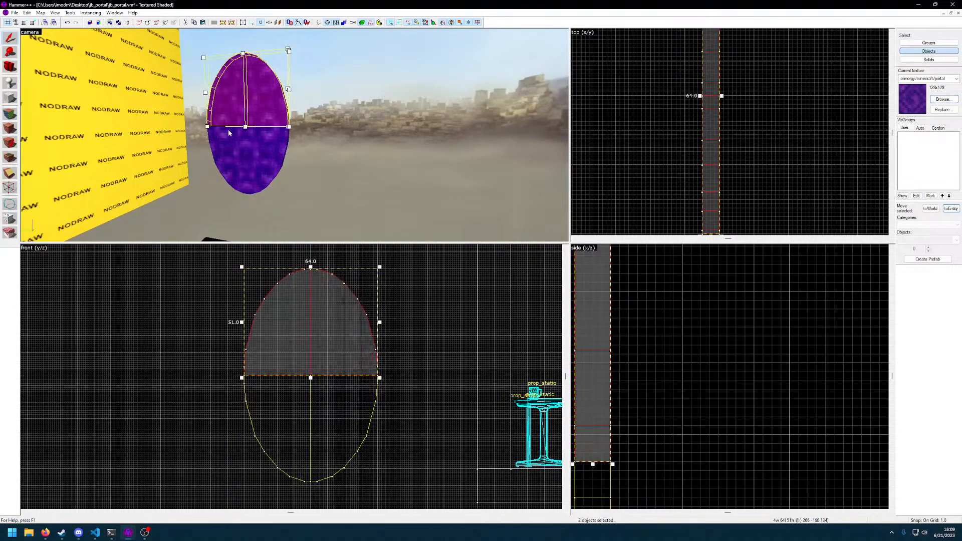
pyautogui.keyDown('ctrl'); pyautogui.click(229, 142); pyautogui.keyUp('ctrl')
pyautogui.keyDown('ctrl'); pyautogui.click(259, 143); pyautogui.keyUp('ctrl')
pyautogui.press('z')
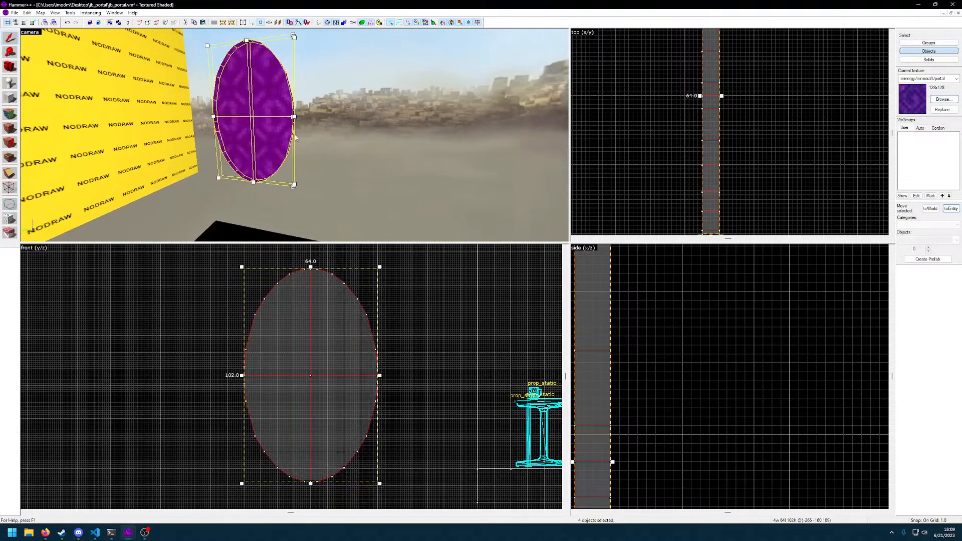
pyautogui.hotkey('ctrl', 'g')
pyautogui.click(516, 295)
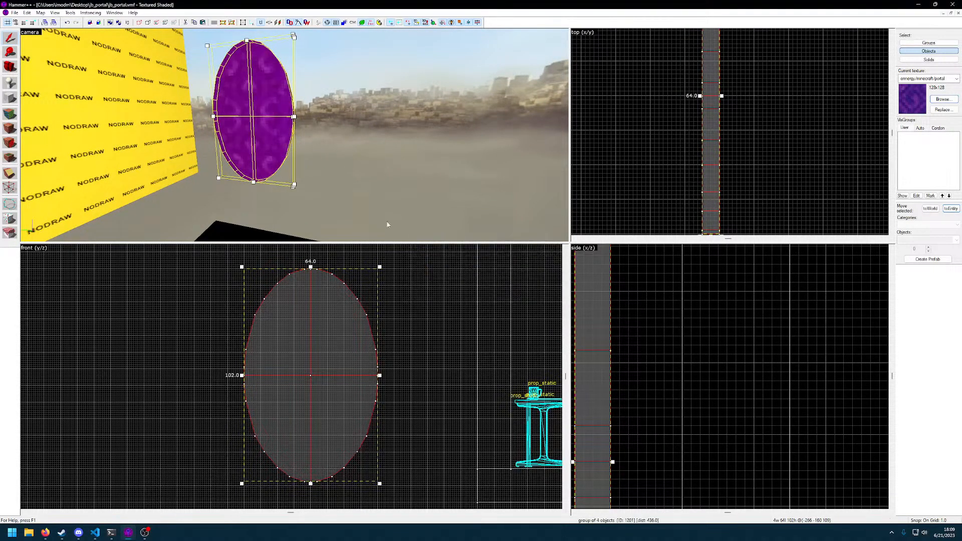
# Reselect the four portal quarters individually and merge them into one solid
pyautogui.click(73, 14)
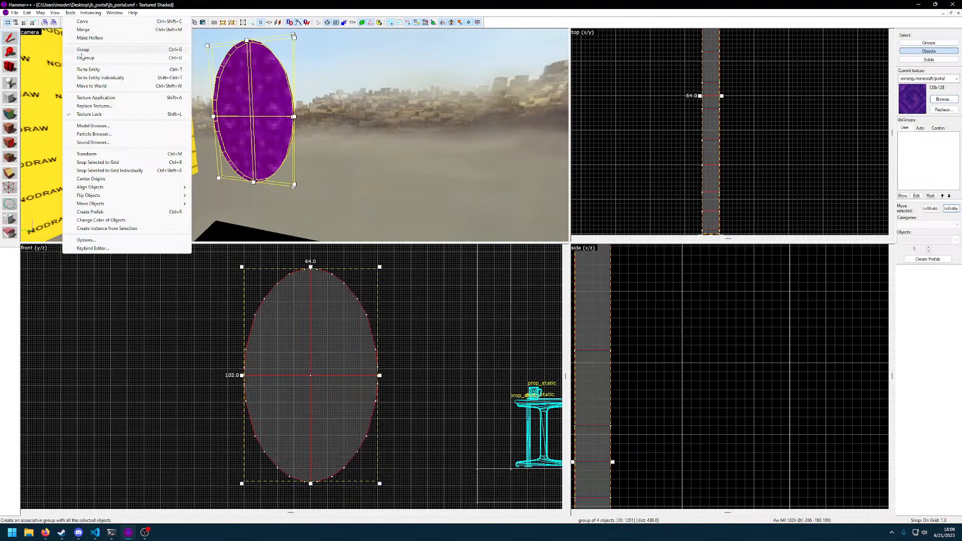
pyautogui.click(103, 88)
pyautogui.click(237, 144)
pyautogui.click(236, 95)
pyautogui.keyDown('ctrl'); pyautogui.click(265, 105); pyautogui.keyUp('ctrl')
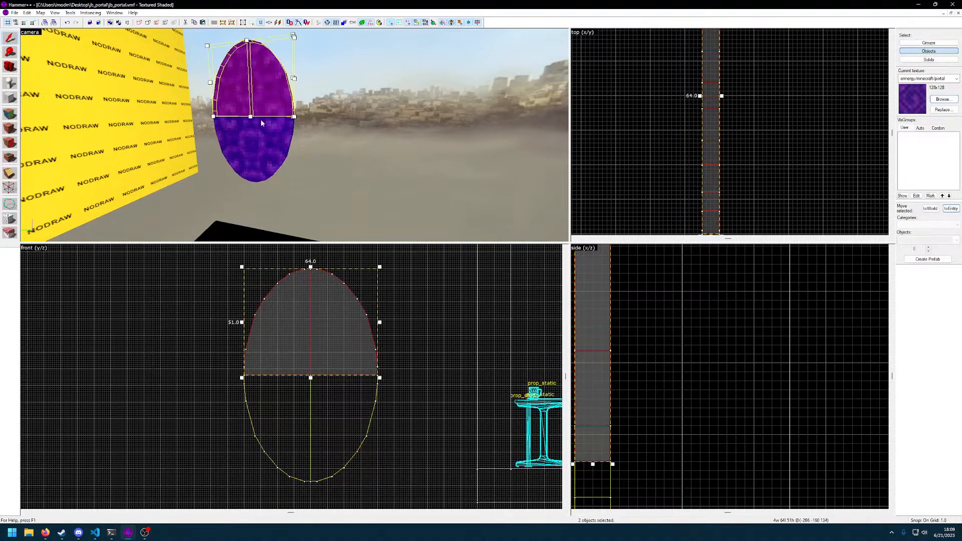
pyautogui.keyDown('ctrl'); pyautogui.click(264, 131); pyautogui.keyUp('ctrl')
pyautogui.keyDown('ctrl'); pyautogui.click(238, 128); pyautogui.keyUp('ctrl')
pyautogui.click(71, 13)
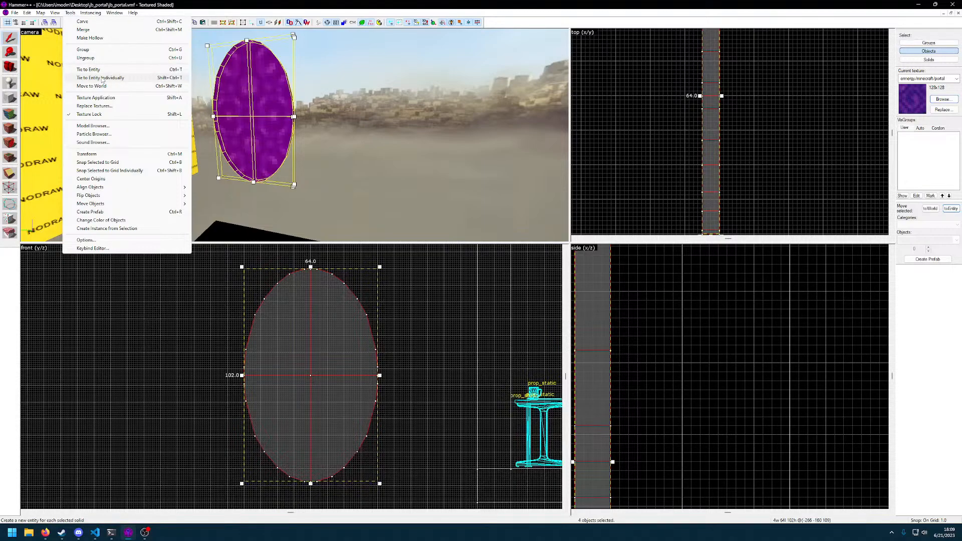
pyautogui.click(103, 30)
# Examine the merged portal from several sides and its position relative to the cell and its trigger
pyautogui.click(280, 134)
pyautogui.press('z')
pyautogui.press('a')
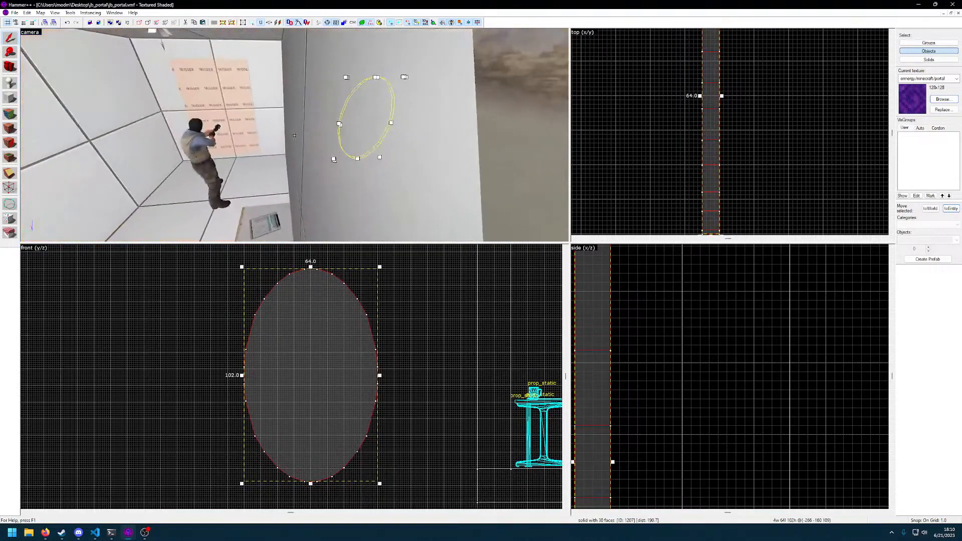
pyautogui.press('z')
pyautogui.press('d')
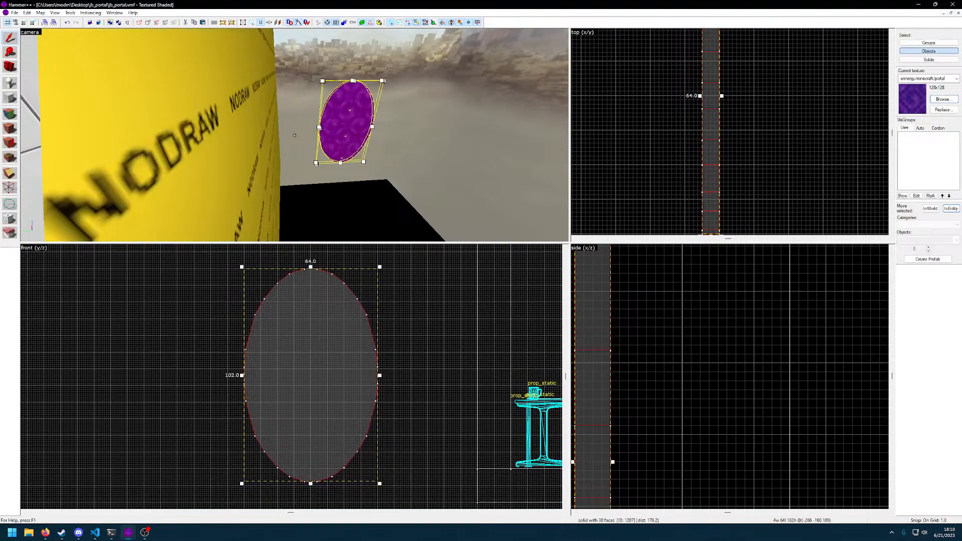
pyautogui.press('d')
pyautogui.press('w')
pyautogui.press('a')
pyautogui.press('d')
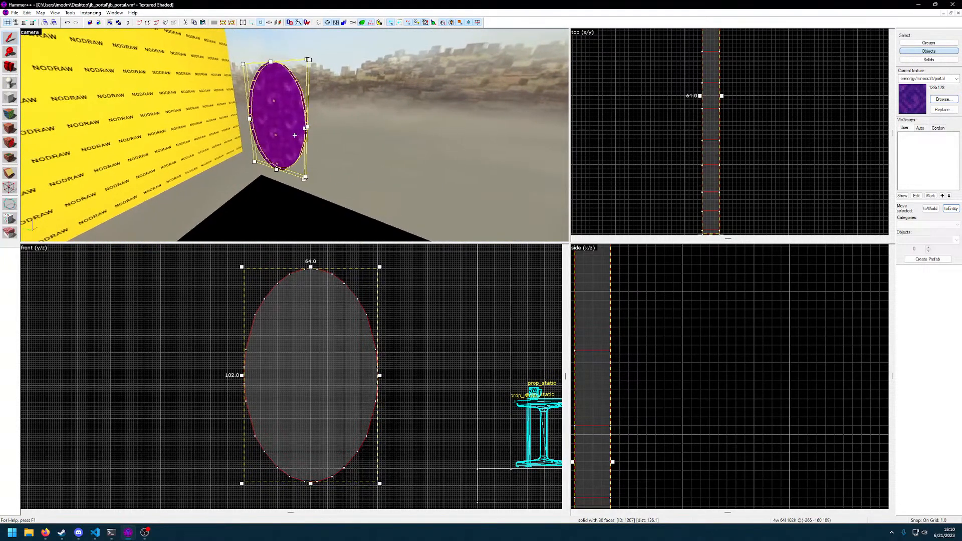
pyautogui.press('a')
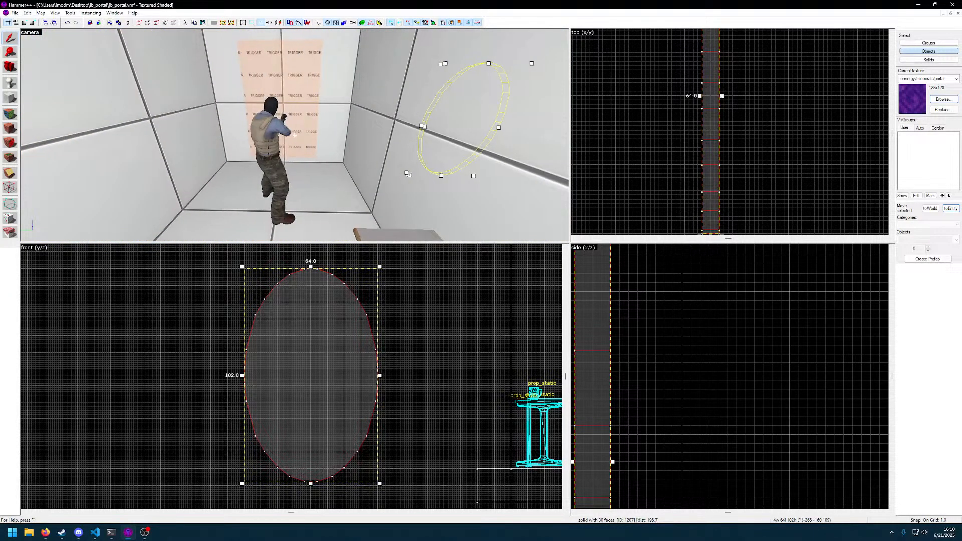
pyautogui.press('d')
pyautogui.press('z')
# Move the merged portal into the cell so it lines up with the trigger_teleport brush in the front view
pyautogui.scroll(-7, 395, 351)
pyautogui.scroll(3, 388, 355)
pyautogui.moveTo(351, 355); pyautogui.dragTo(514, 339)
pyautogui.scroll(3, 481, 347)
pyautogui.moveTo(482, 348); pyautogui.dragTo(287, 382, button='middle')
pyautogui.press(']')
pyautogui.press(']')
pyautogui.press(']')
pyautogui.press(']')
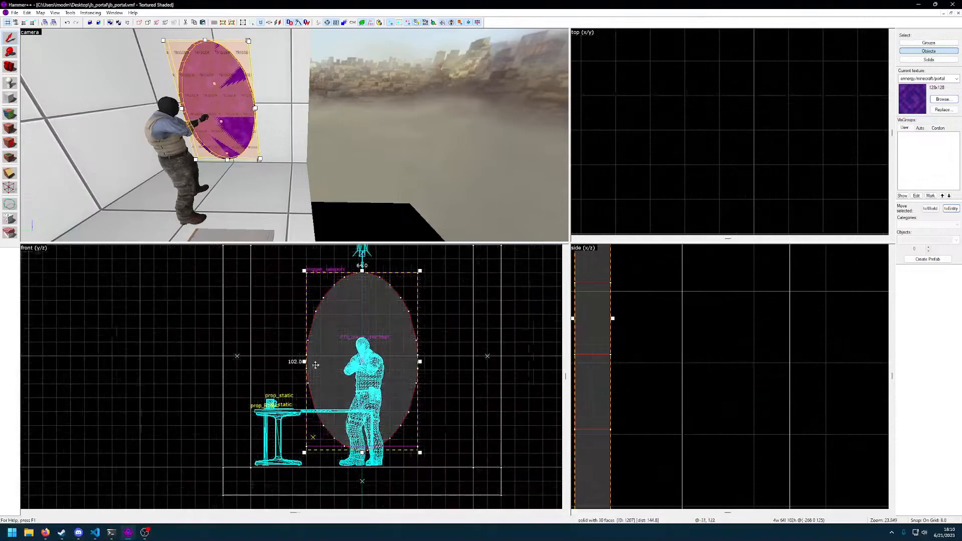
pyautogui.moveTo(387, 366)
pyautogui.mouseDown()
pyautogui.moveTo(437, 364)
pyautogui.moveTo(390, 364)
pyautogui.mouseUp()
# Examine from several angles inside the cell how the portal and the trigger_teleport brush overlap
pyautogui.press('z')
pyautogui.press('w')
pyautogui.press('d')
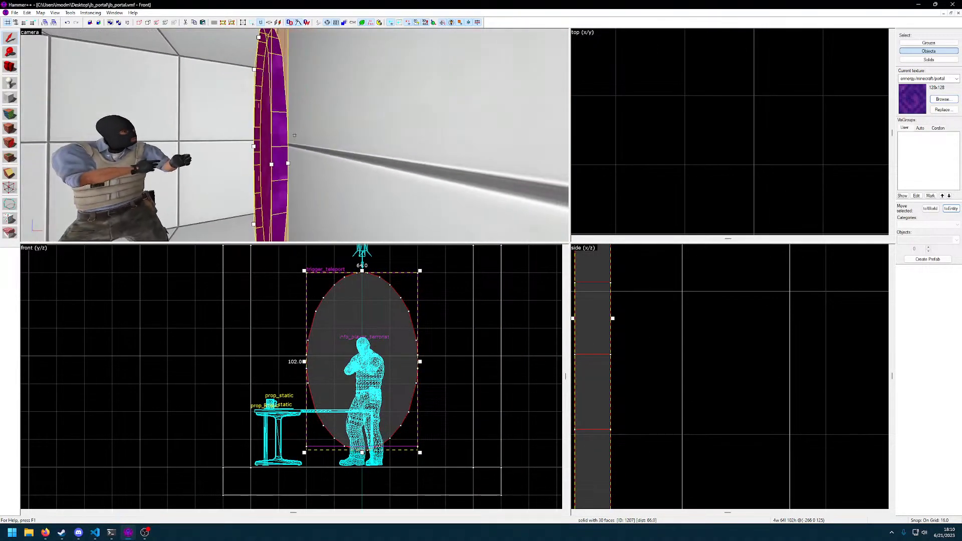
pyautogui.press('a')
pyautogui.press('s')
pyautogui.press('s')
pyautogui.press('w')
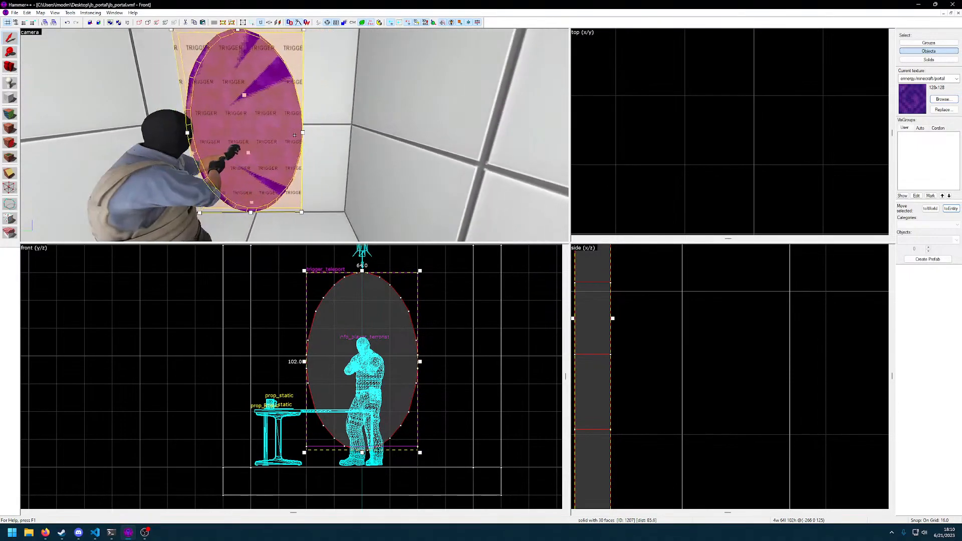
pyautogui.click(295, 135)
pyautogui.press('s')
pyautogui.press('w')
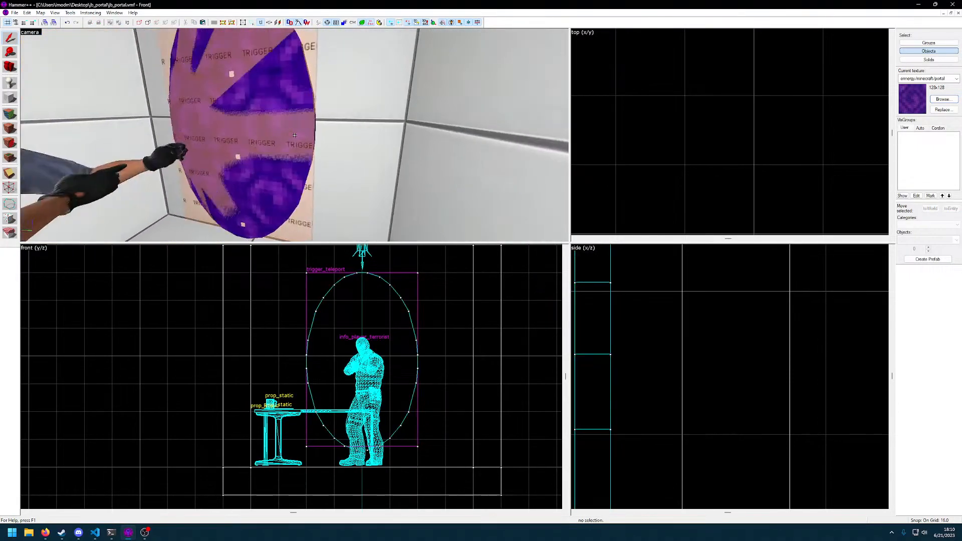
pyautogui.press('s')
pyautogui.press('d')
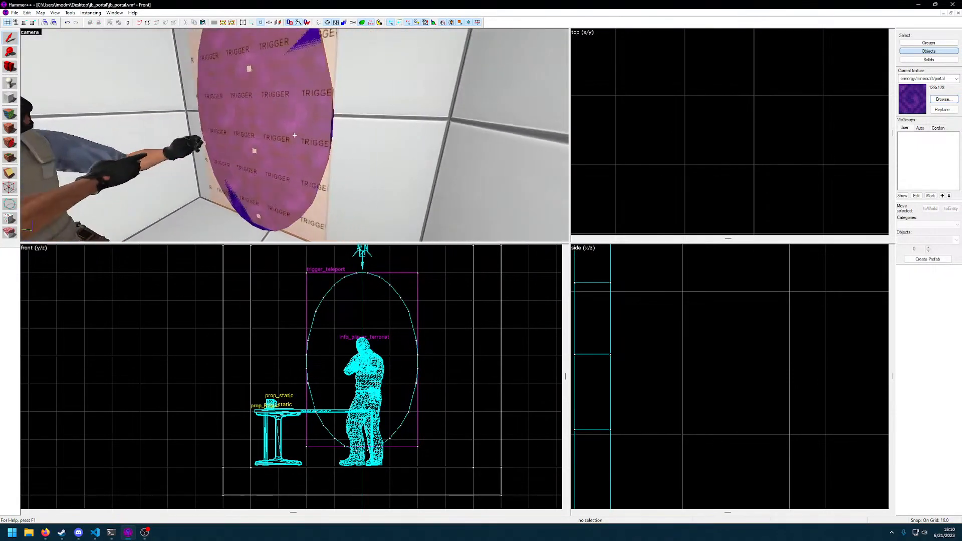
# Set the grid to 4 and move the trigger_teleport brush 4 units along negative X, directly in front of the portal
pyautogui.click(295, 135)
pyautogui.press('z')
pyautogui.scroll(-5, 594, 319)
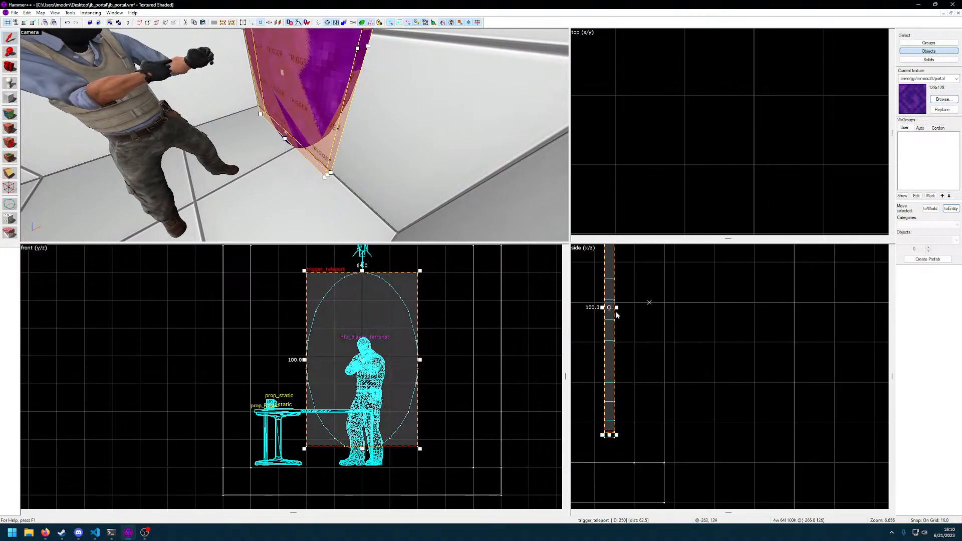
pyautogui.moveTo(656, 324); pyautogui.dragTo(743, 411, button='middle')
pyautogui.scroll(7, 681, 381)
pyautogui.scroll(-3, 727, 407)
pyautogui.press('[')
pyautogui.press('[')
pyautogui.moveTo(705, 402); pyautogui.dragTo(697, 404)
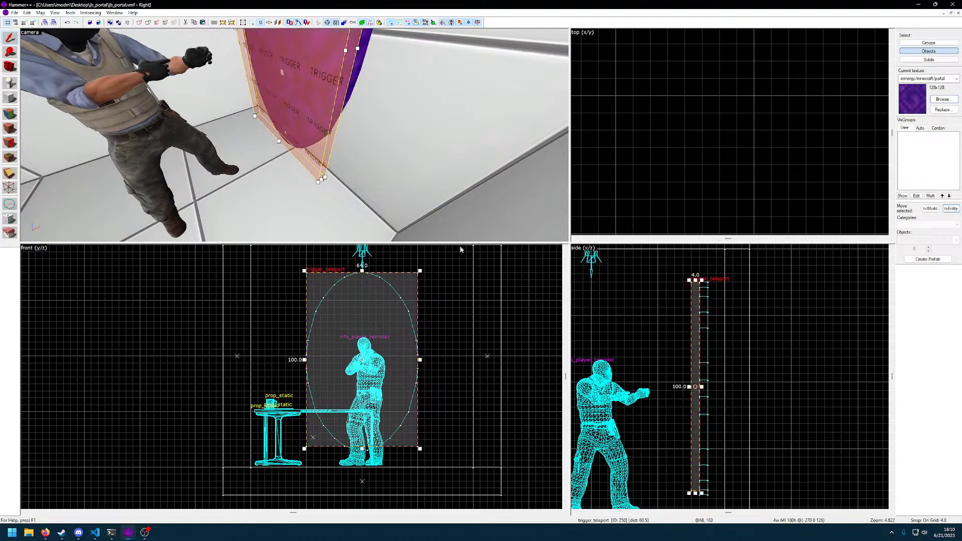
# Inspect how the trigger_teleport brush sits against the portal, selecting each of them in turn
pyautogui.press('z')
pyautogui.press('d')
pyautogui.click(295, 135)
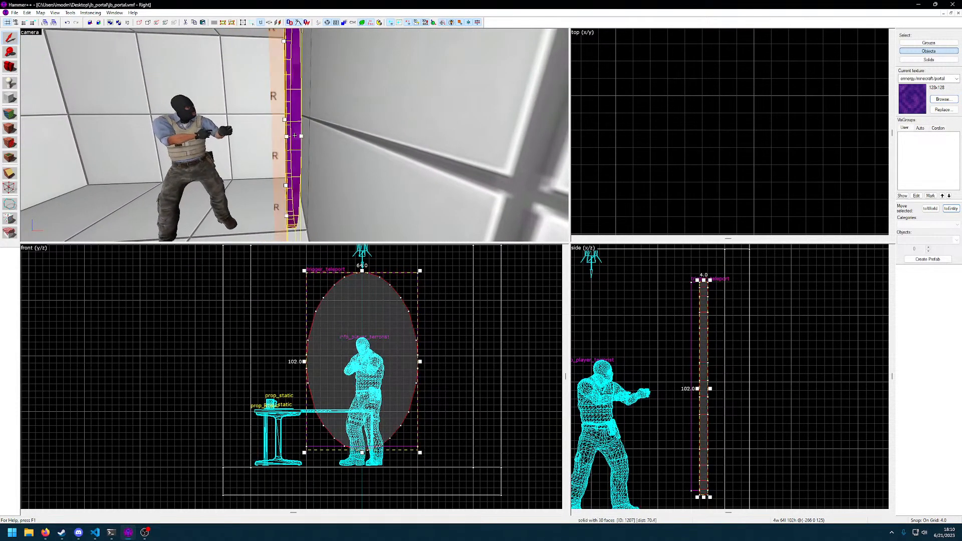
pyautogui.press('s')
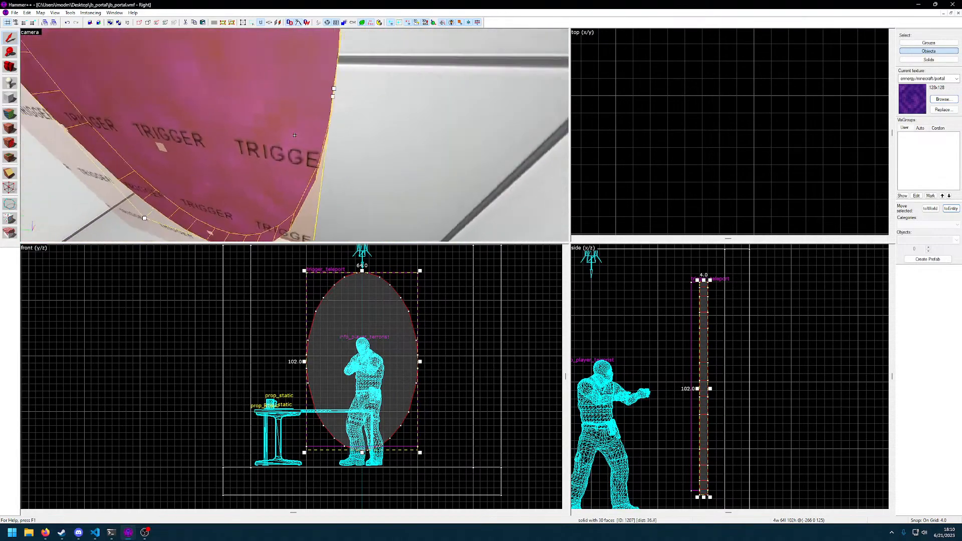
pyautogui.press('a')
pyautogui.press('s')
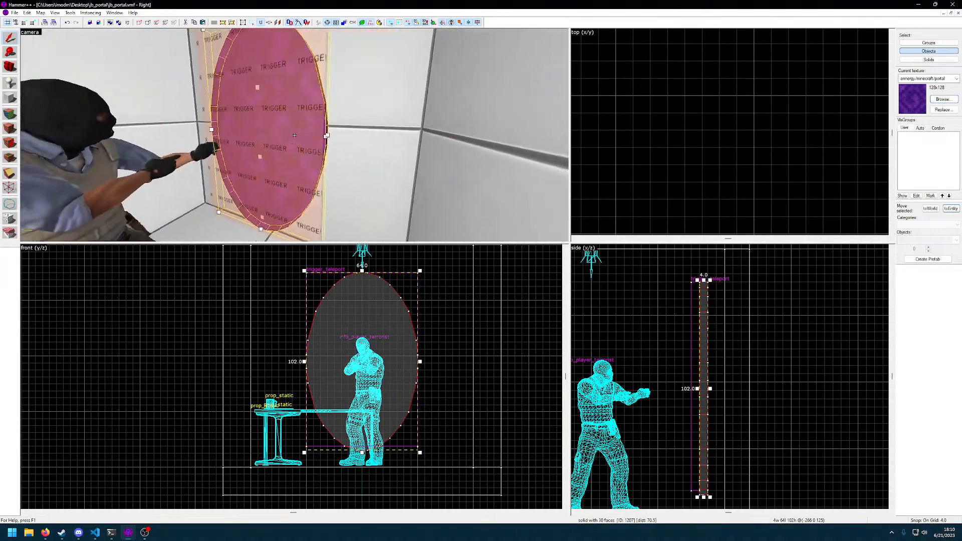
pyautogui.click(295, 135)
# Place a new point entity on the cell floor beside the desk
pyautogui.press('w')
pyautogui.press('d')
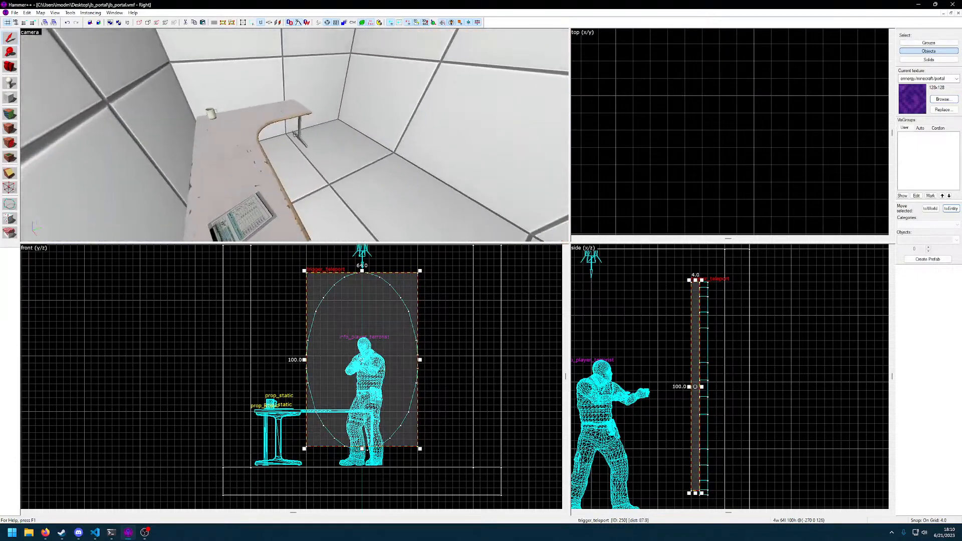
pyautogui.hotkey('shift', 'e')
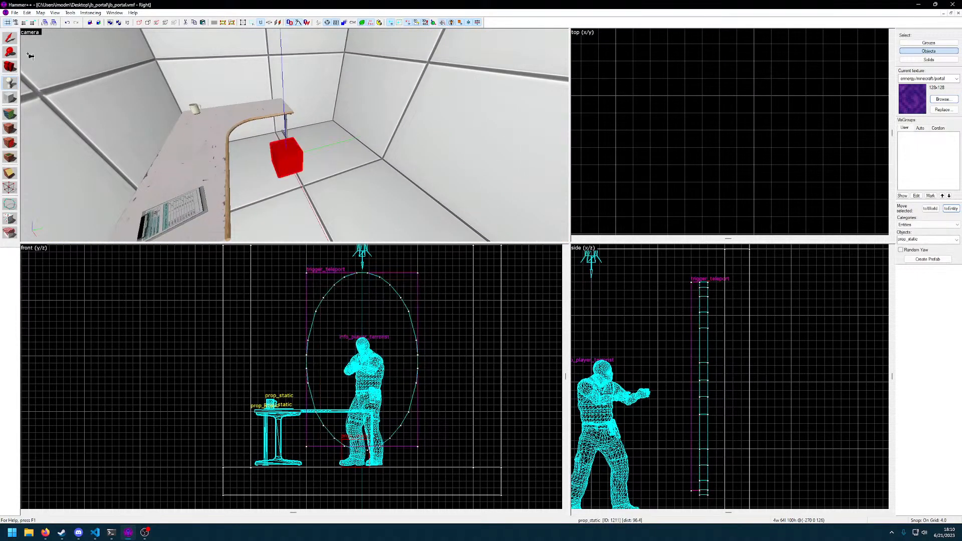
pyautogui.click(10, 39)
# Change the new entity's class to info_teleport_destination and apply it
pyautogui.hotkey('alt', 'Return')
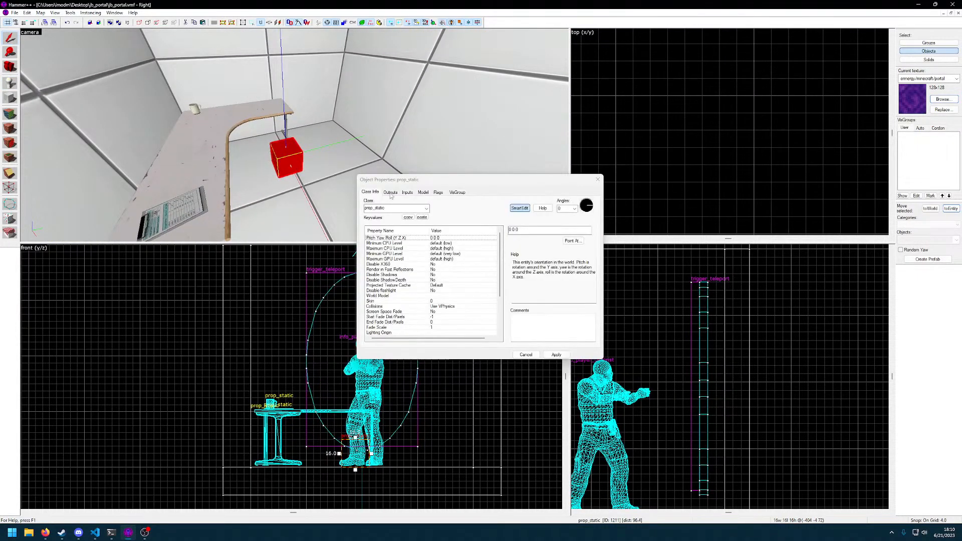
pyautogui.click(426, 209)
pyautogui.write('info_')
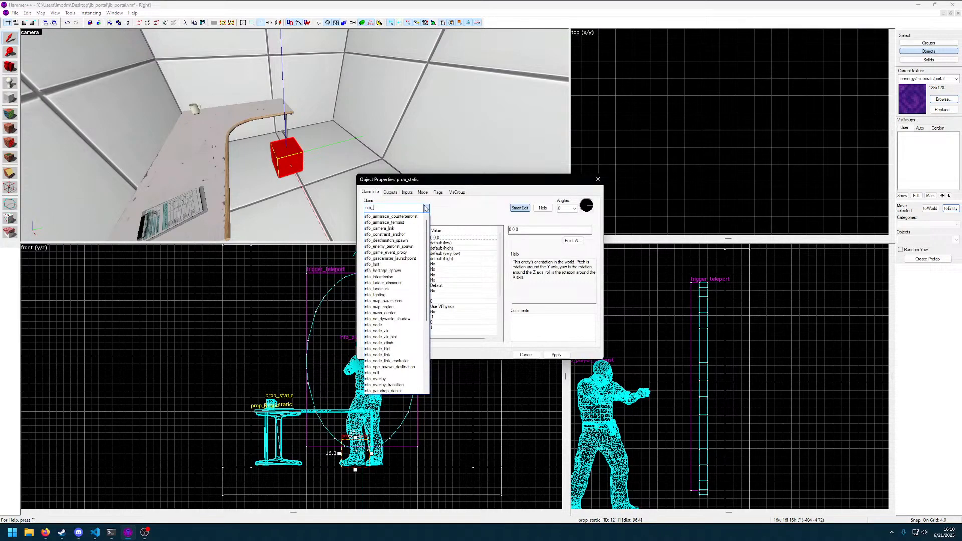
pyautogui.write('tar')
pyautogui.write('inf_')
pyautogui.write('teleport')
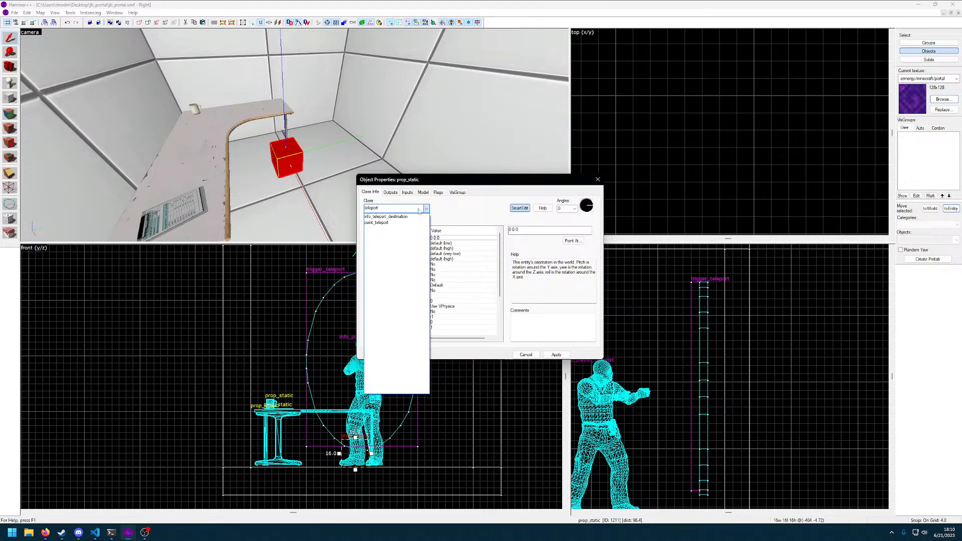
pyautogui.click(386, 216)
pyautogui.click(556, 355)
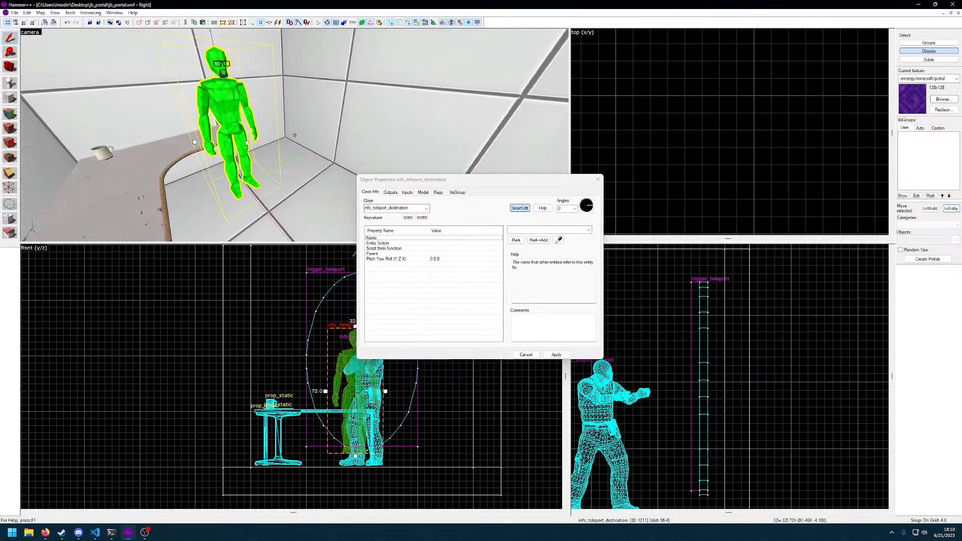
# Name the teleport destination cell1target and apply the change
pyautogui.press('z')
pyautogui.click(598, 180)
pyautogui.press('z')
pyautogui.press('s')
pyautogui.press('z')
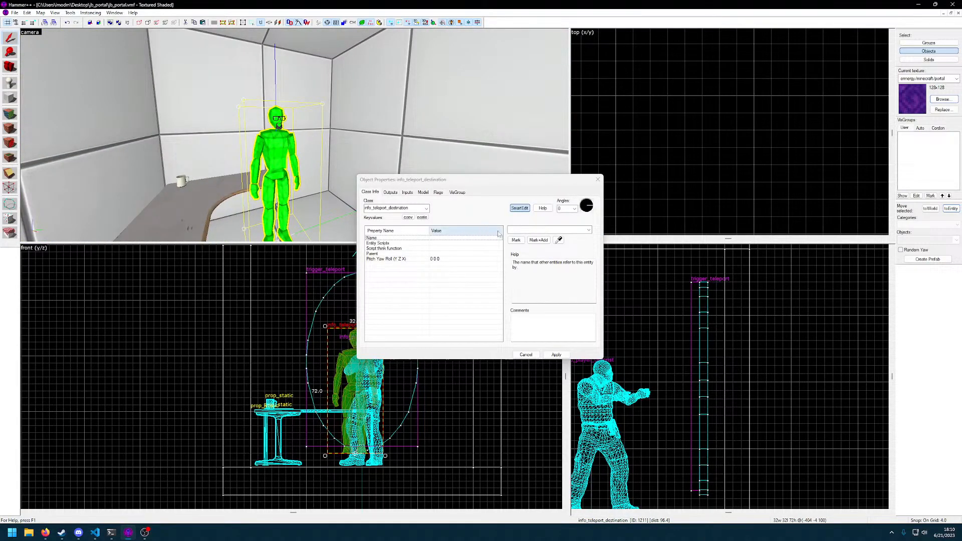
pyautogui.write('ell1')
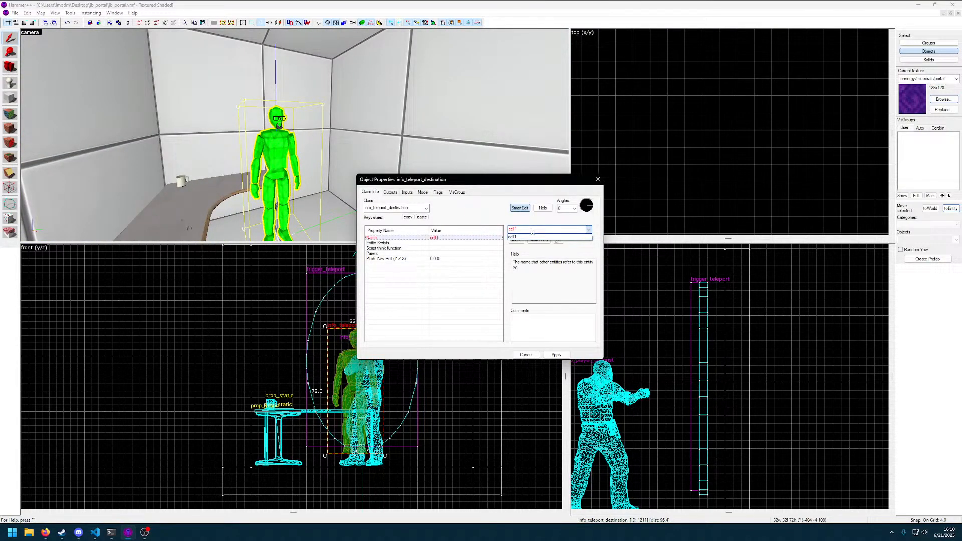
pyautogui.write('l_teleport')
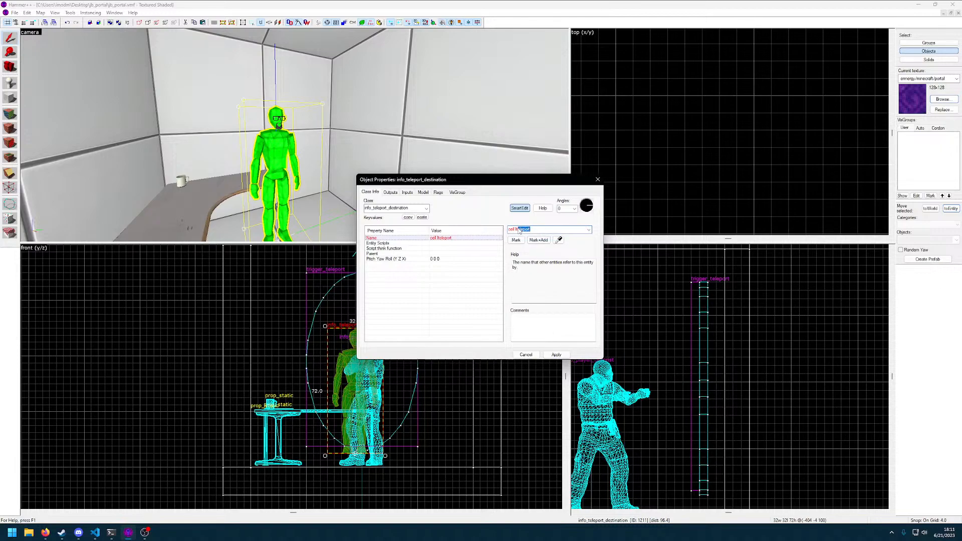
pyautogui.write('id')
pyautogui.click(550, 354)
pyautogui.click(550, 354)
pyautogui.press('Escape')
pyautogui.press('z')
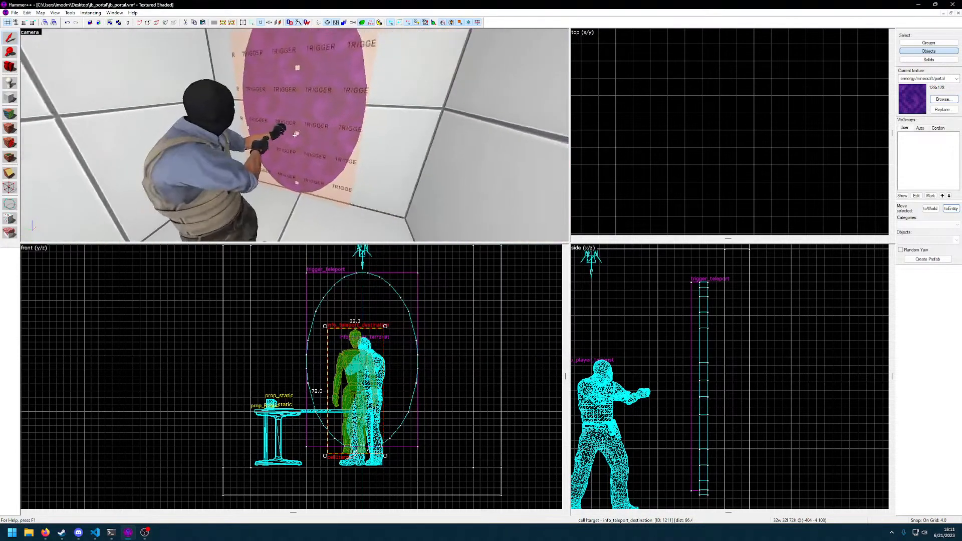
# Set the trigger_teleport's remote destination to cell1target and apply it
pyautogui.doubleClick(294, 134)
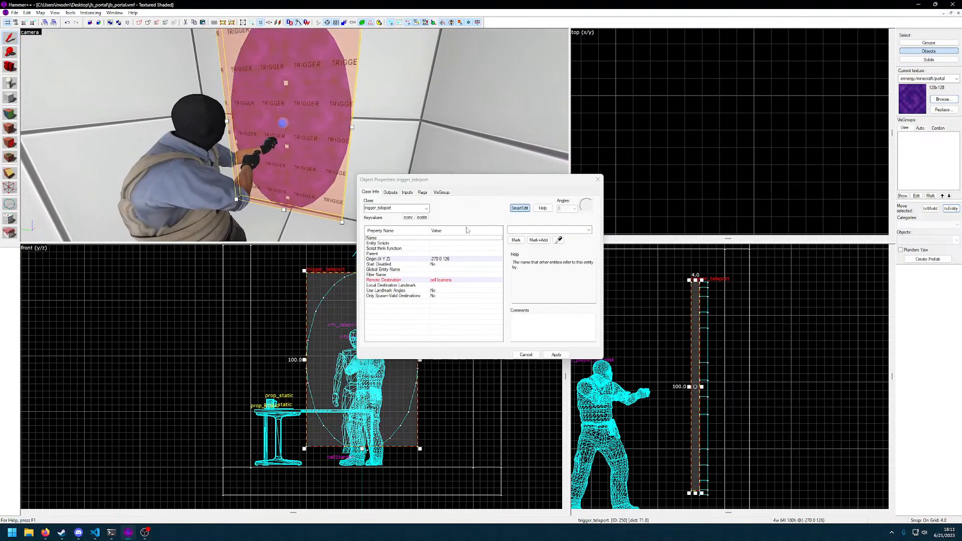
pyautogui.click(441, 281)
pyautogui.write('cel')
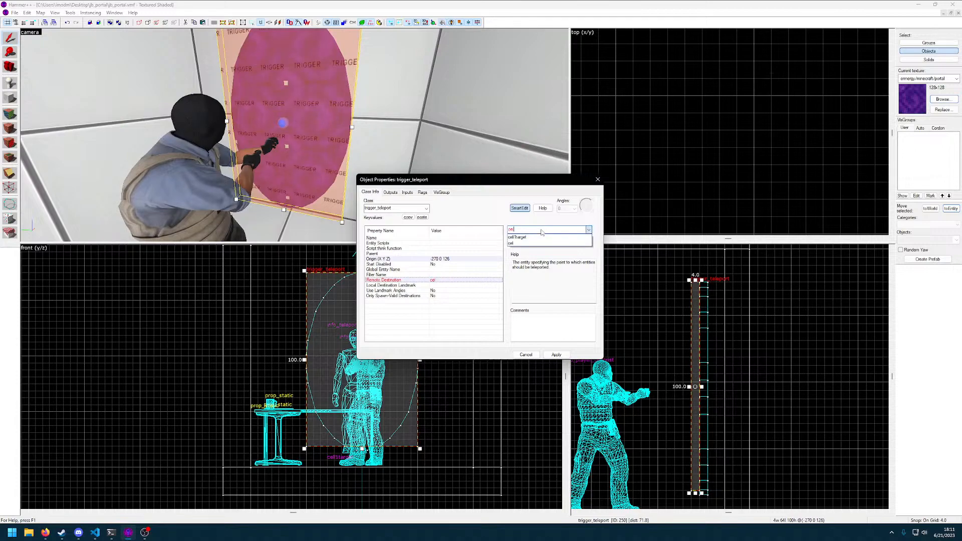
pyautogui.click(531, 238)
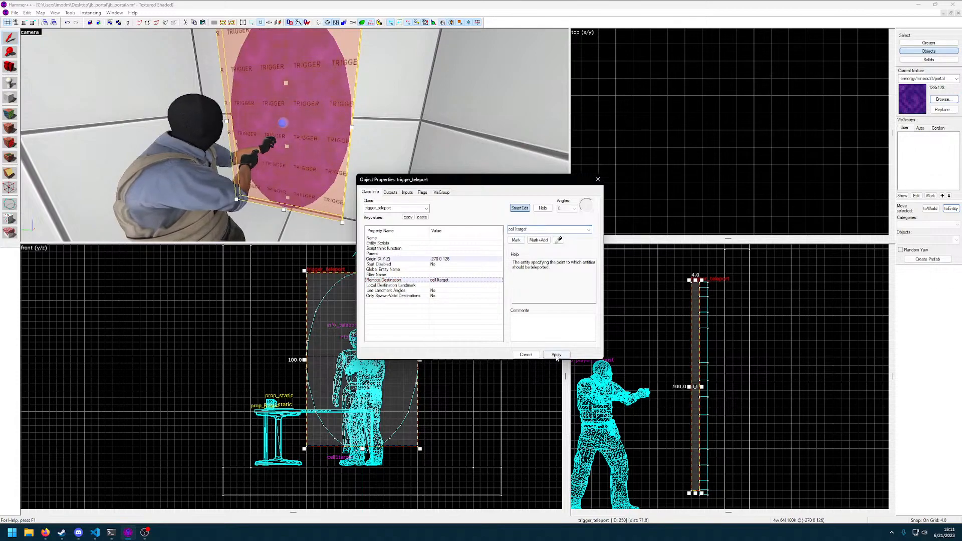
pyautogui.click(557, 354)
# Compile the map with normal BSP, VIS and RAD, test the portal in the game and return to the editor
pyautogui.press('F9')
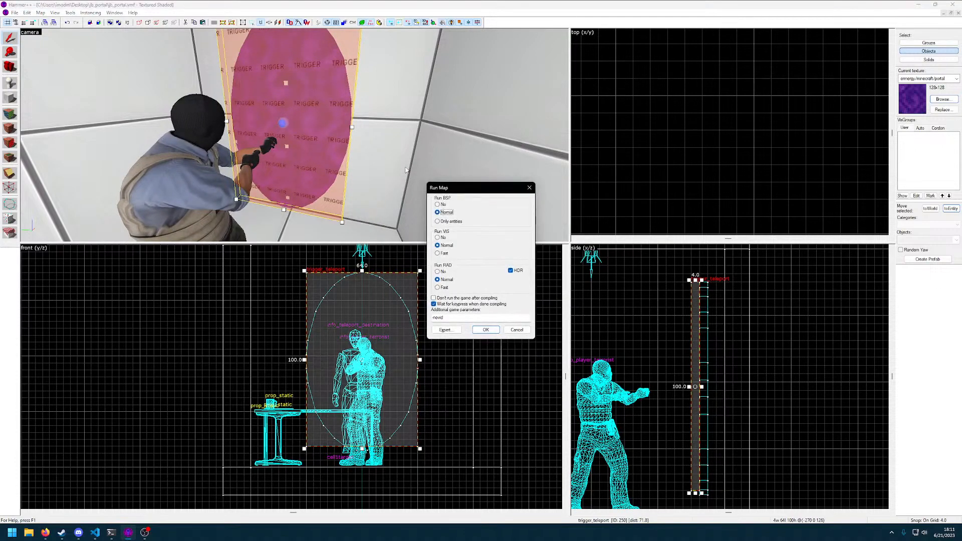
pyautogui.press('Return')
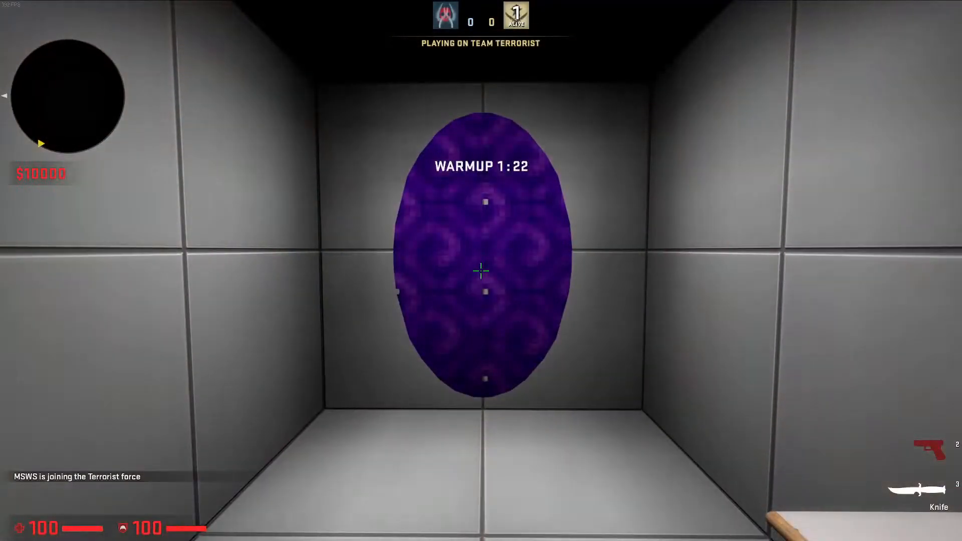
pyautogui.press('s')
pyautogui.press('space')
pyautogui.press('w')
pyautogui.press('s')
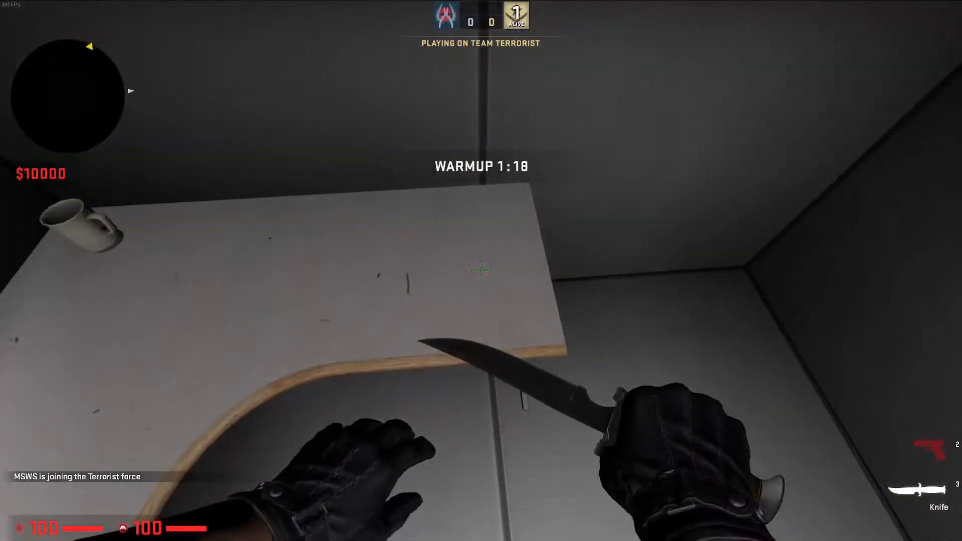
pyautogui.press('Tab')
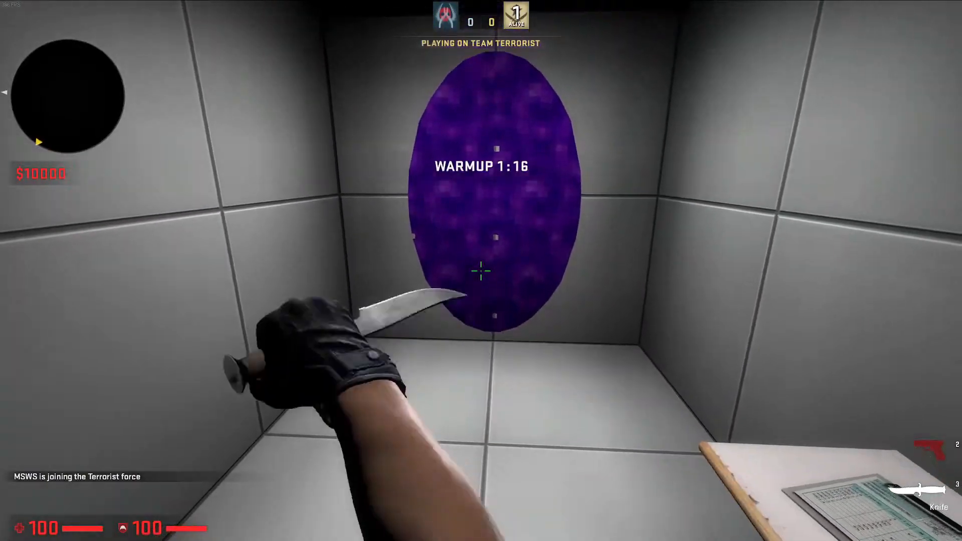
pyautogui.hotkey('alt', 'Tab')
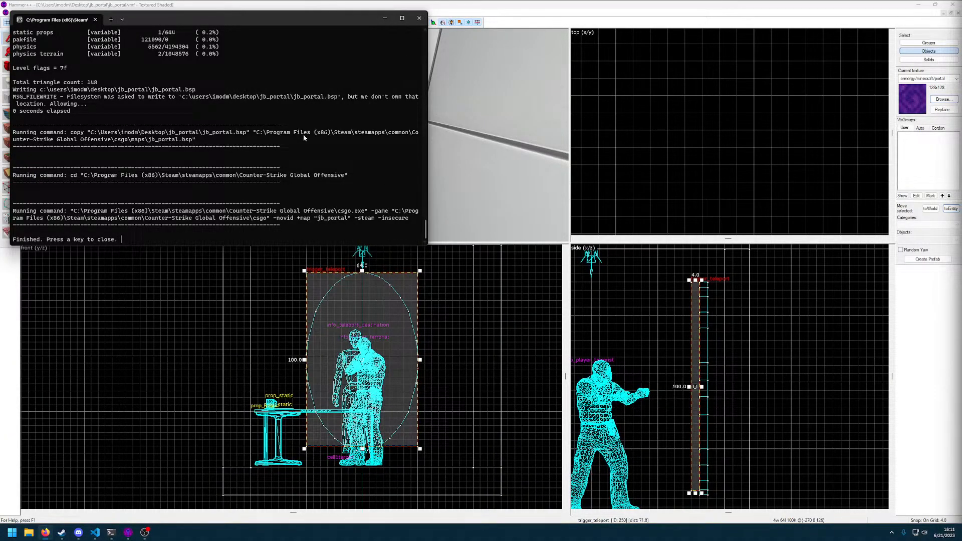
pyautogui.press('Return')
# Centre the teleport destination at y 0 and lower it to z 101 at the cell floor using a finer grid
pyautogui.click(279, 134)
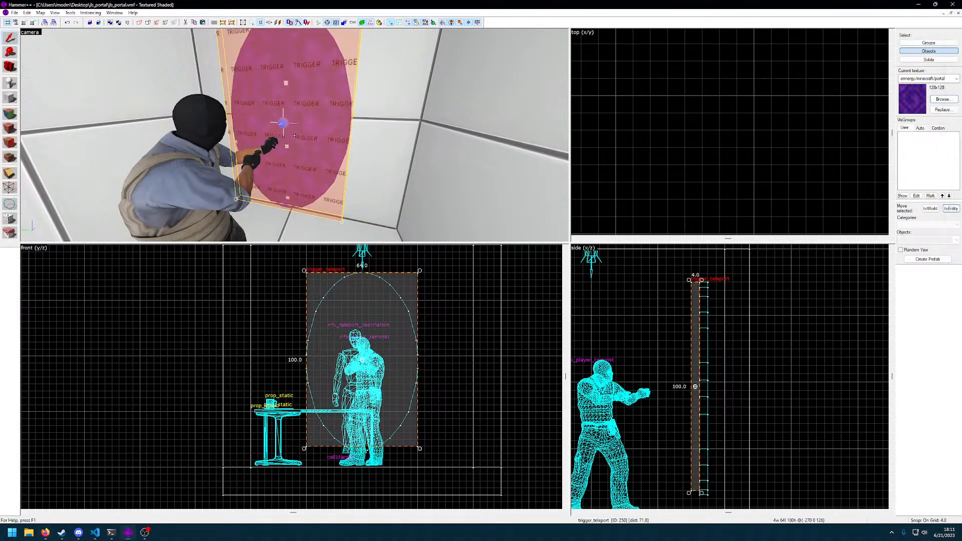
pyautogui.press('z')
pyautogui.click(295, 136)
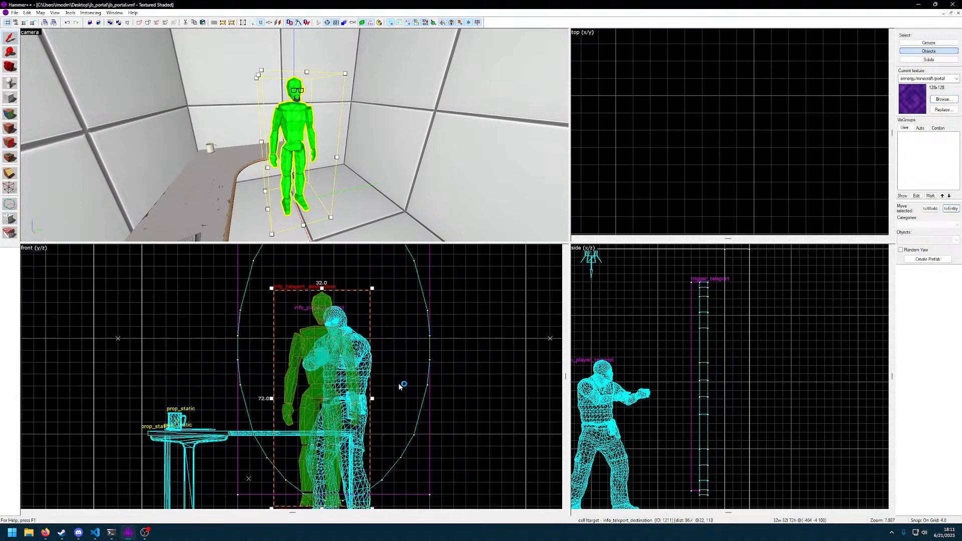
pyautogui.moveTo(354, 352); pyautogui.dragTo(361, 362)
pyautogui.scroll(2, 385, 399)
pyautogui.scroll(5, 385, 398)
pyautogui.moveTo(385, 398); pyautogui.dragTo(399, 296, button='middle')
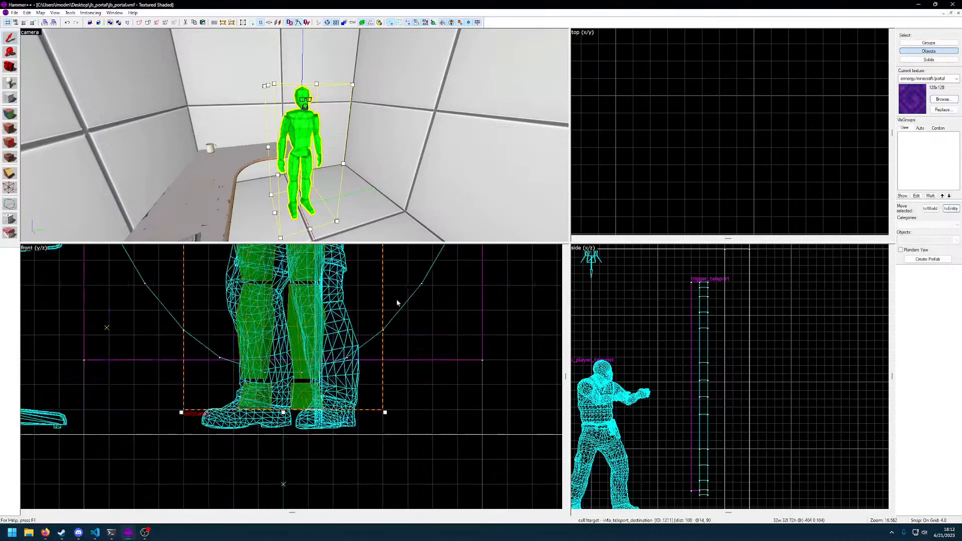
pyautogui.press('[')
pyautogui.moveTo(352, 335); pyautogui.dragTo(338, 353)
pyautogui.press('[')
# Move the teleport destination along the cell to x -352 and set the grid snap to 8
pyautogui.scroll(-13, 694, 150)
pyautogui.moveTo(640, 88); pyautogui.dragTo(713, 179, button='middle')
pyautogui.scroll(4, 713, 178)
pyautogui.scroll(4, 713, 179)
pyautogui.moveTo(714, 150); pyautogui.dragTo(793, 157)
pyautogui.press(']')
pyautogui.press(']')
pyautogui.press(']')
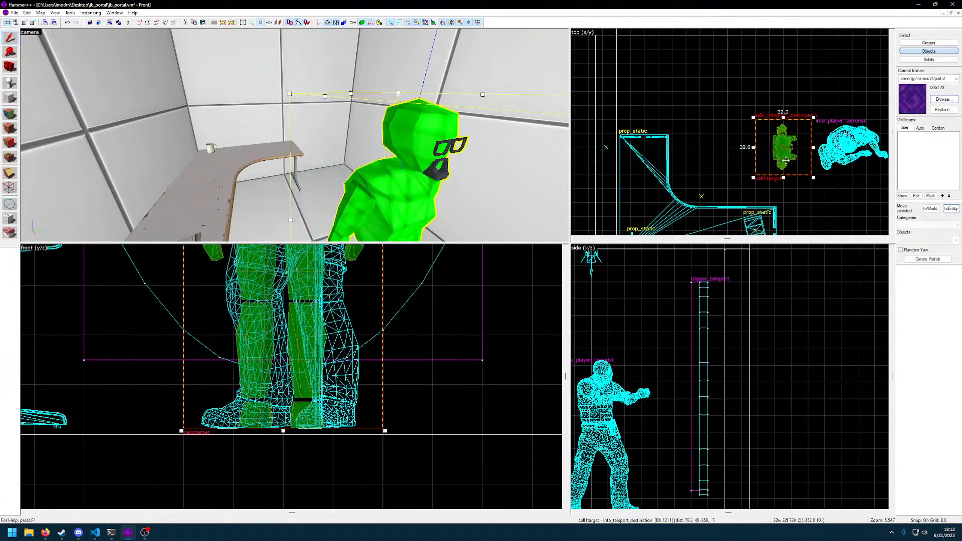
# Move the info_player_terrorist spawn onto the teleport destination at -352 0 101
pyautogui.press('z')
pyautogui.press('a')
pyautogui.press('d')
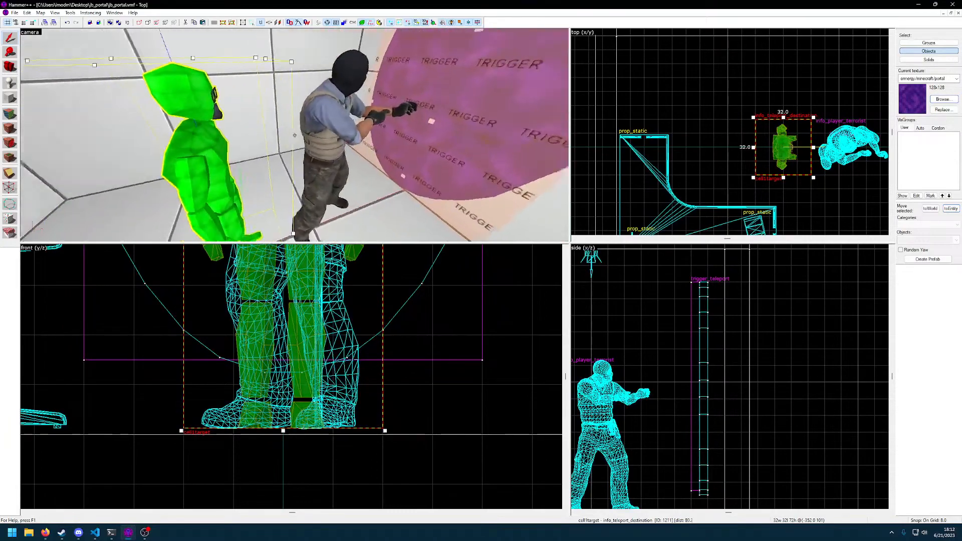
pyautogui.click(294, 135)
pyautogui.press('z')
pyautogui.moveTo(840, 147); pyautogui.dragTo(784, 148)
# Inspect the cell from outside and inside, checking the spawn, the desk and the portal's edge
pyautogui.press('z')
pyautogui.press('s')
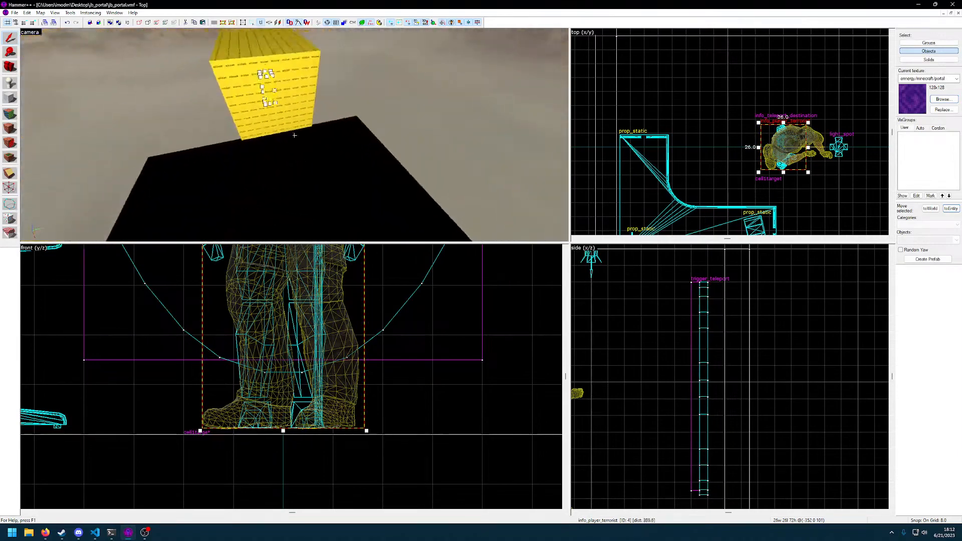
pyautogui.press('w')
pyautogui.press('s')
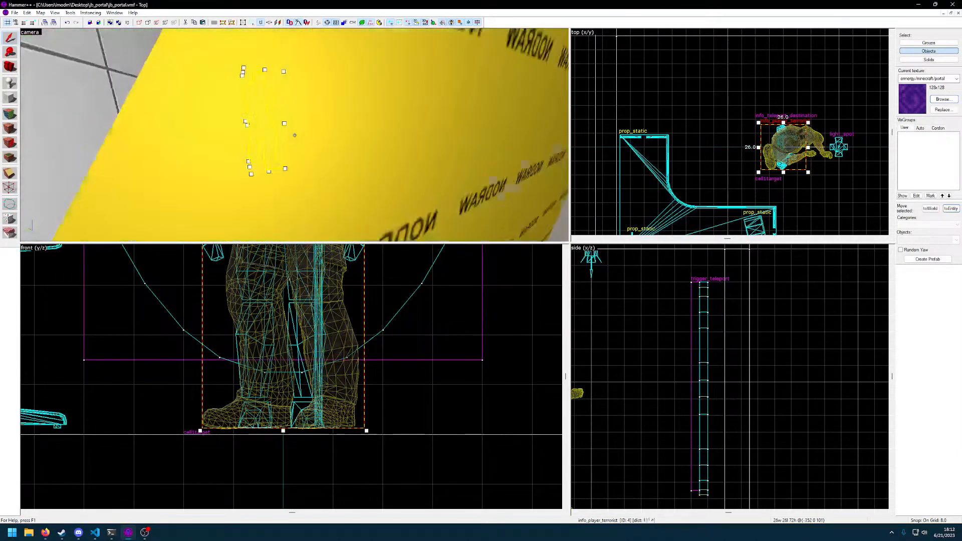
pyautogui.press('w')
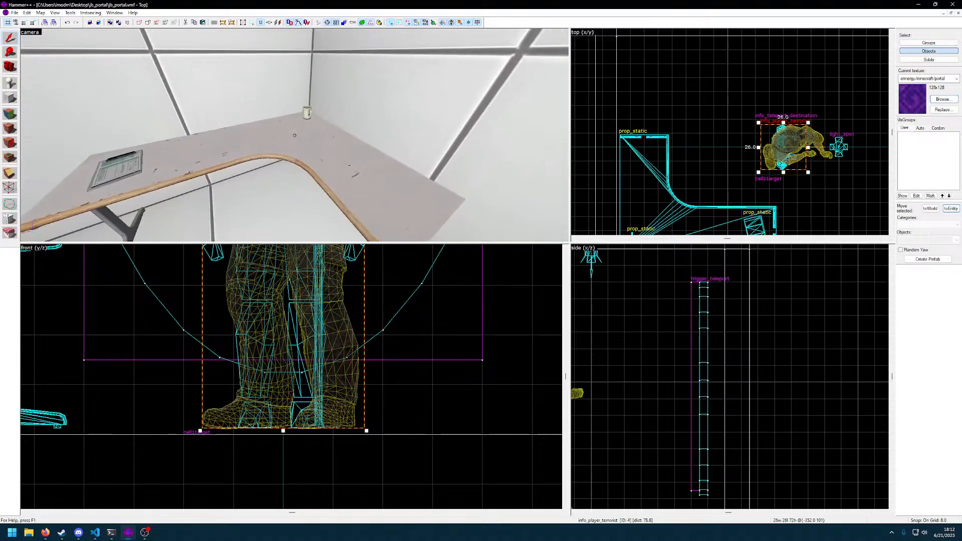
pyautogui.click(295, 136)
pyautogui.press('w')
pyautogui.press('s')
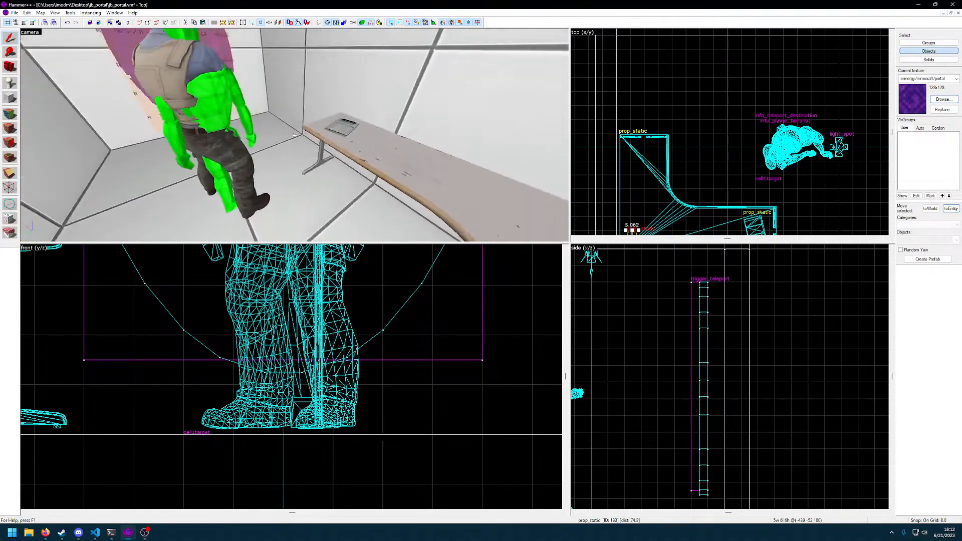
pyautogui.press('w')
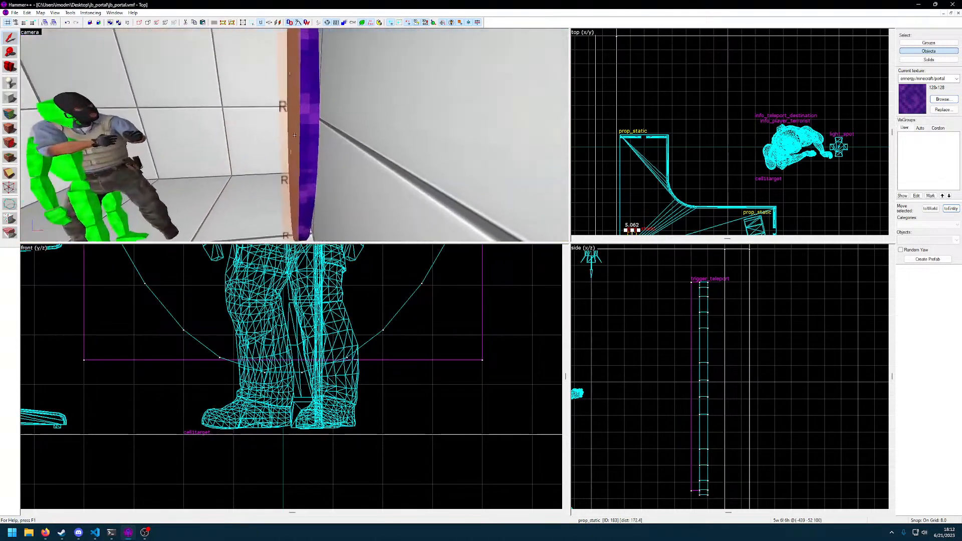
# Select the oval portal brush and start editing the textures of its faces
pyautogui.click(295, 135)
pyautogui.hotkey('alt', 'Return')
pyautogui.click(598, 180)
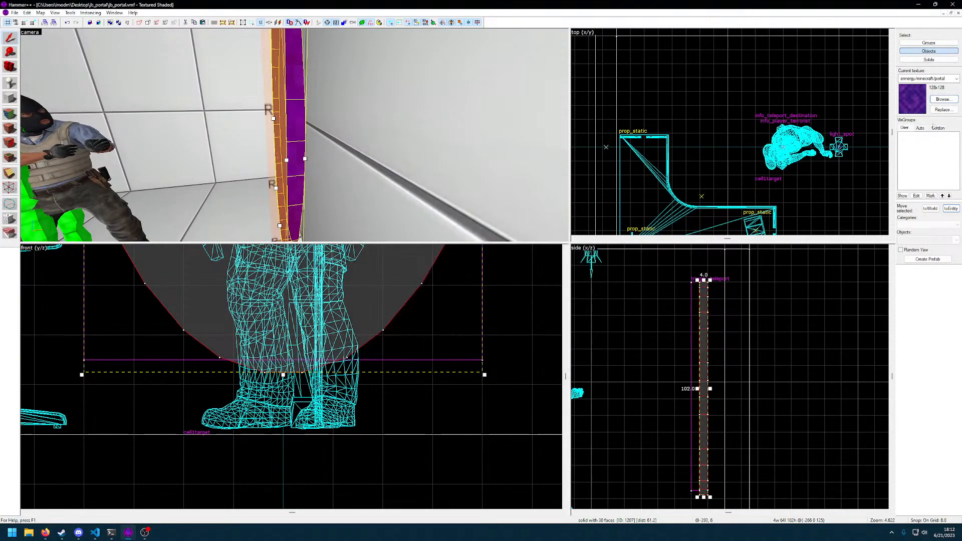
pyautogui.click(11, 115)
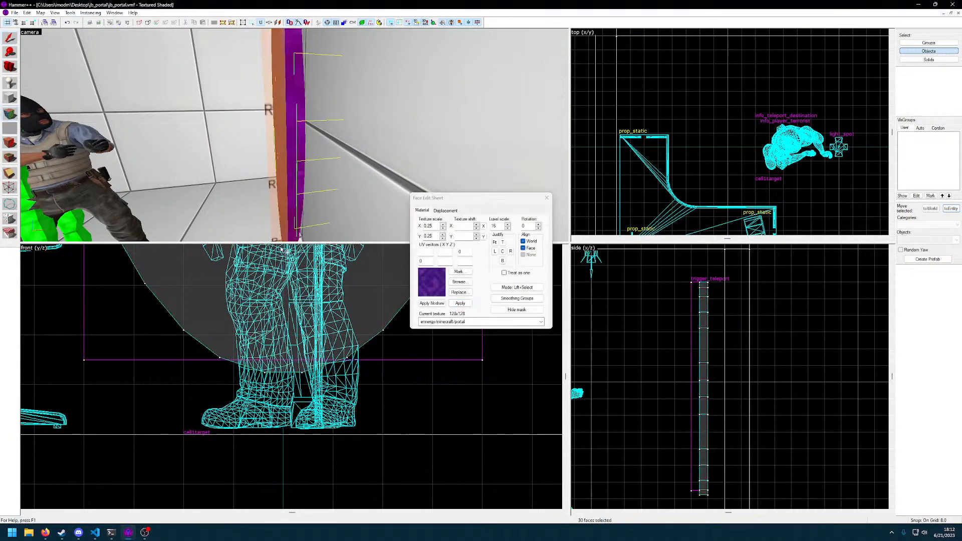
# Try the console/portal2_product_1 texture on the oval portal's faces
pyautogui.click(460, 282)
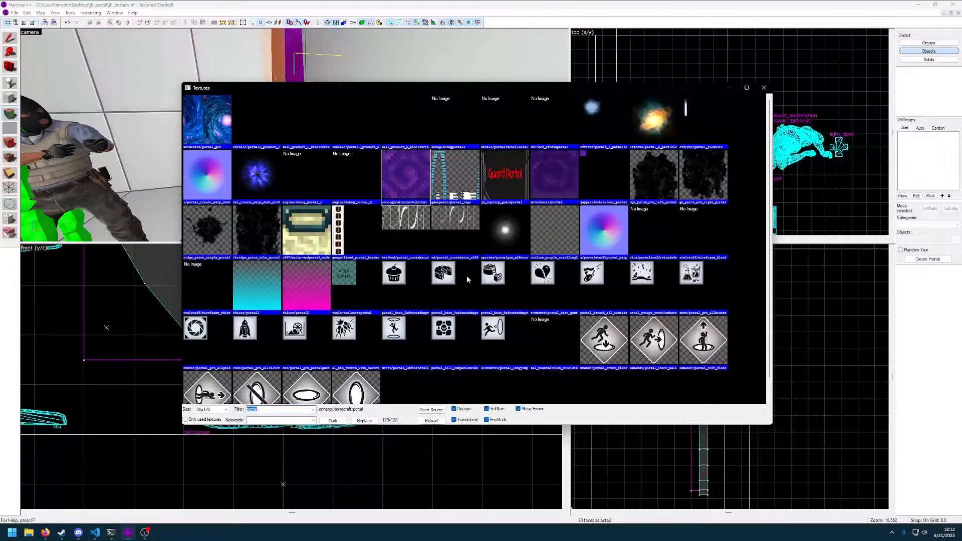
pyautogui.scroll(-1, 468, 276)
pyautogui.scroll(1, 469, 279)
pyautogui.scroll(-1, 419, 274)
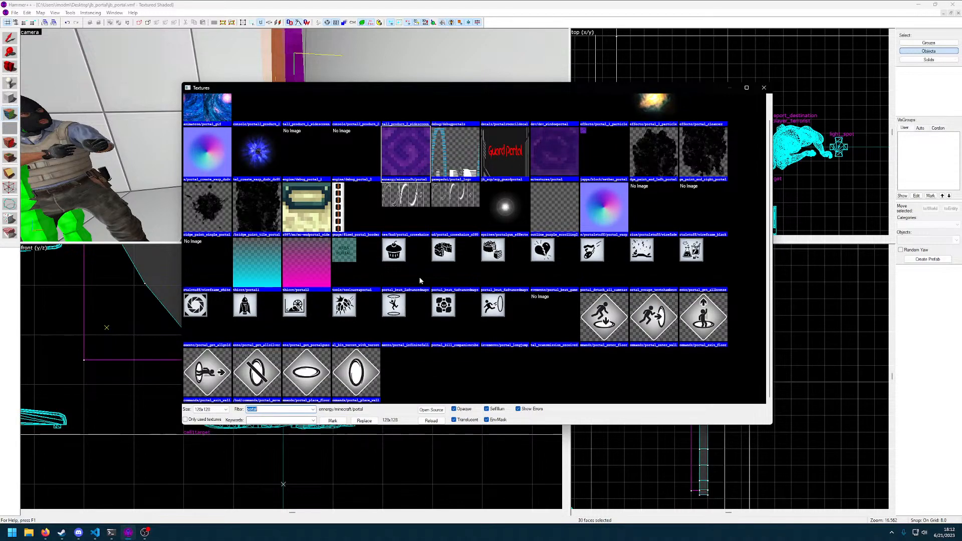
pyautogui.scroll(1, 419, 277)
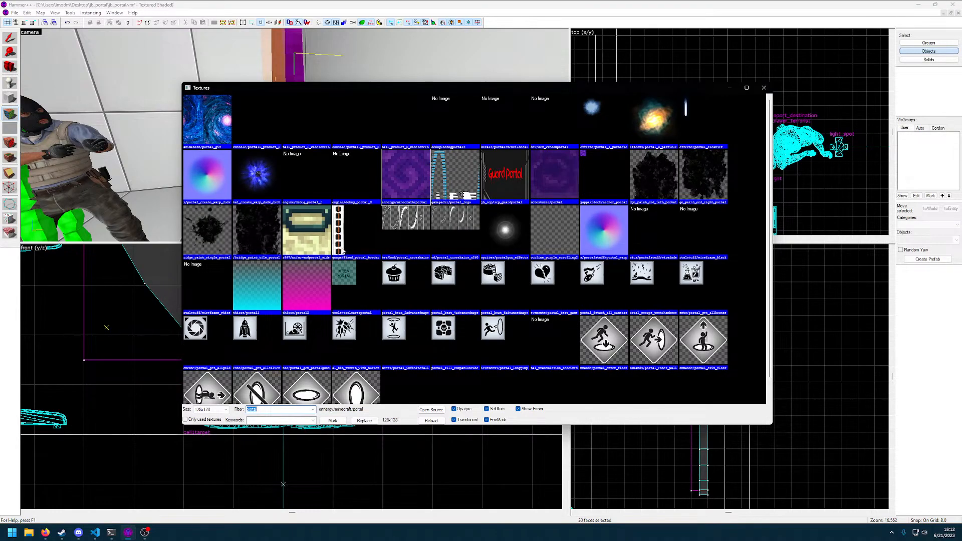
pyautogui.click(257, 120)
pyautogui.doubleClick(257, 121)
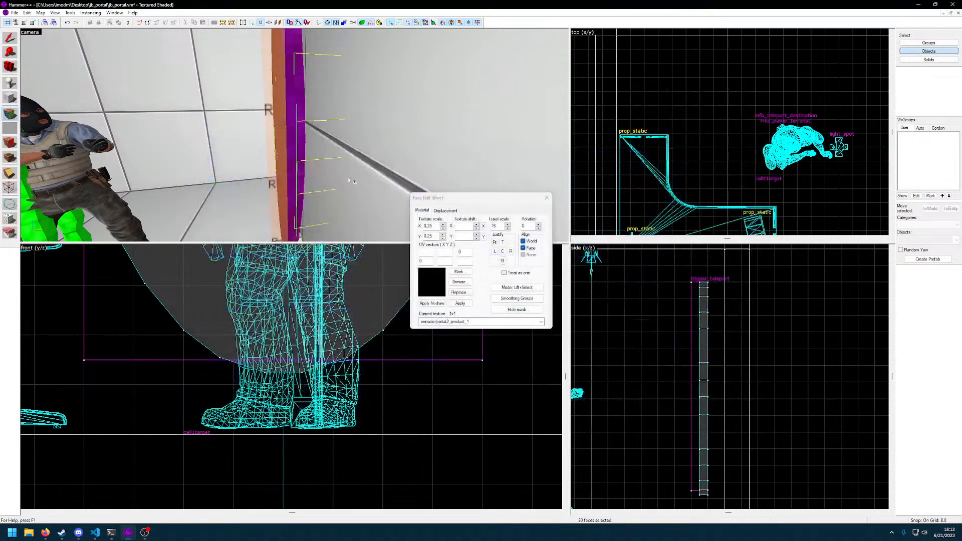
pyautogui.click(462, 304)
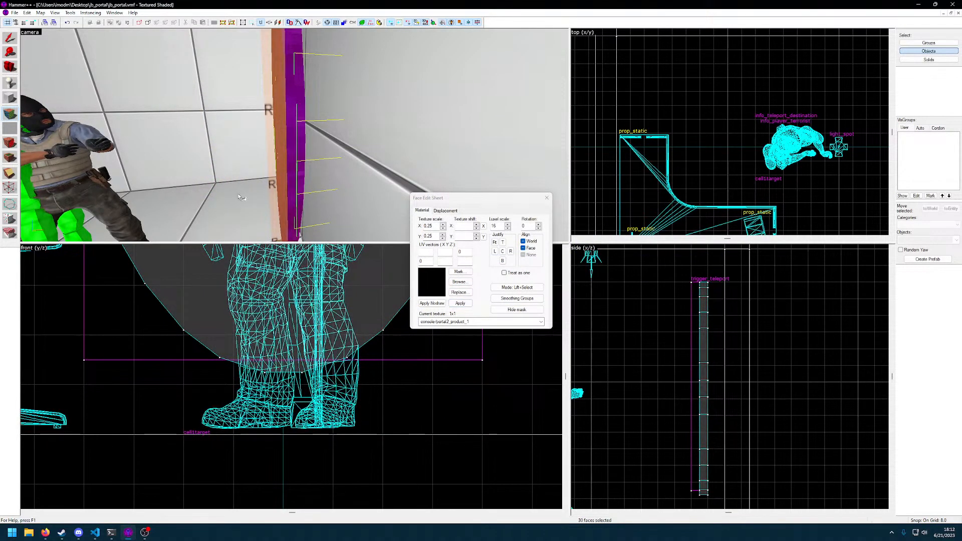
# Check the retextured portal from the side and undo the last texture change
pyautogui.press('z')
pyautogui.press('a')
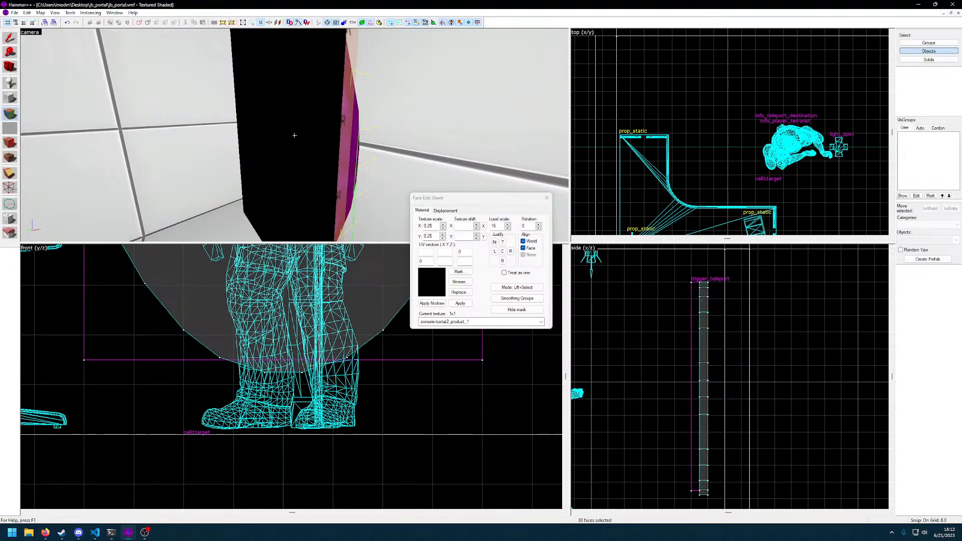
pyautogui.press('w')
pyautogui.rightClick(295, 135)
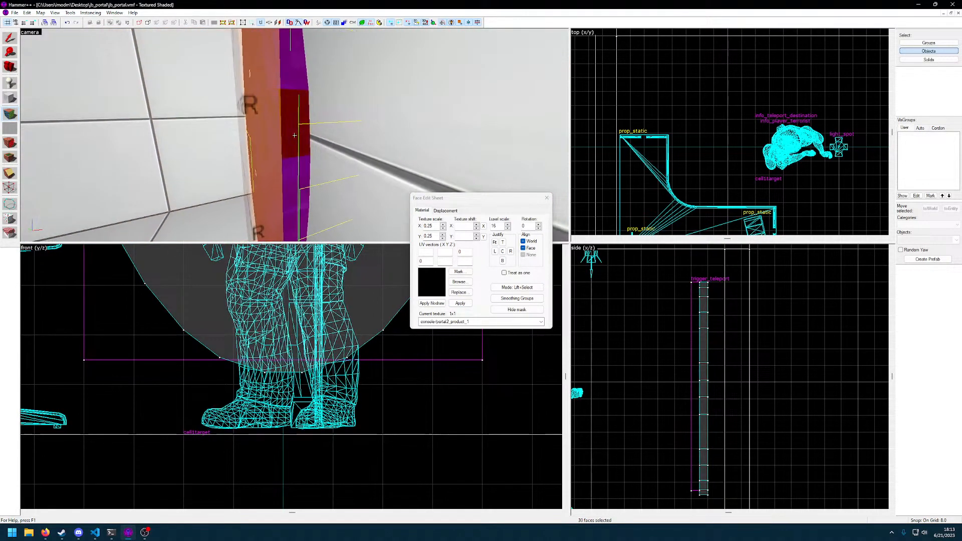
pyautogui.press('s')
pyautogui.hotkey('ctrl', 'z')
# Apply the effects/portal_create_warp_dudv_dx60 texture to the oval portal's faces
pyautogui.press('w')
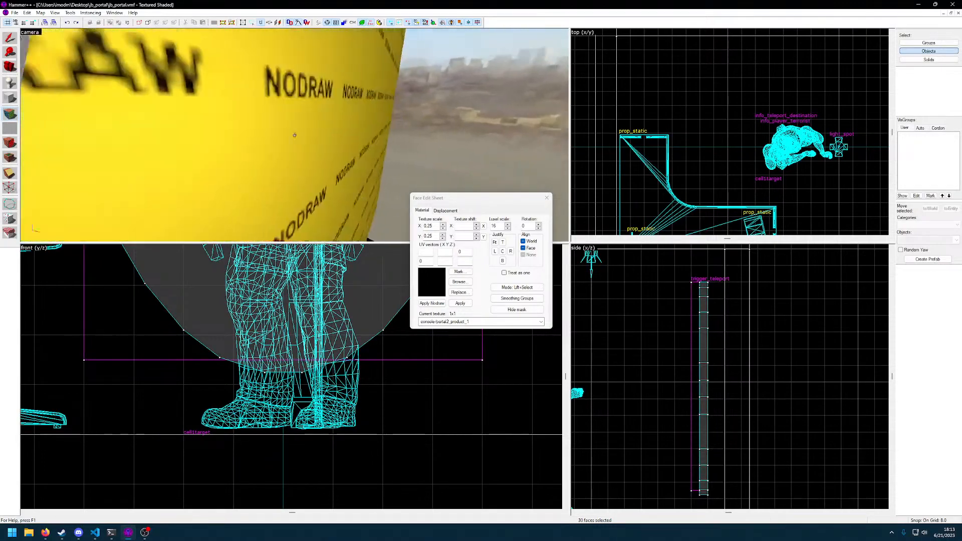
pyautogui.press('w')
pyautogui.press('d')
pyautogui.press('a')
pyautogui.press('s')
pyautogui.press('z')
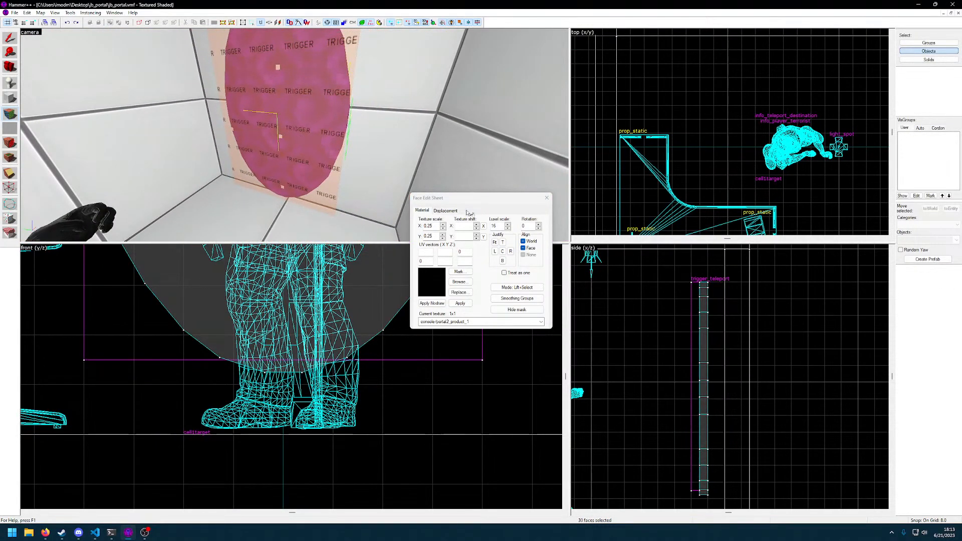
pyautogui.click(466, 282)
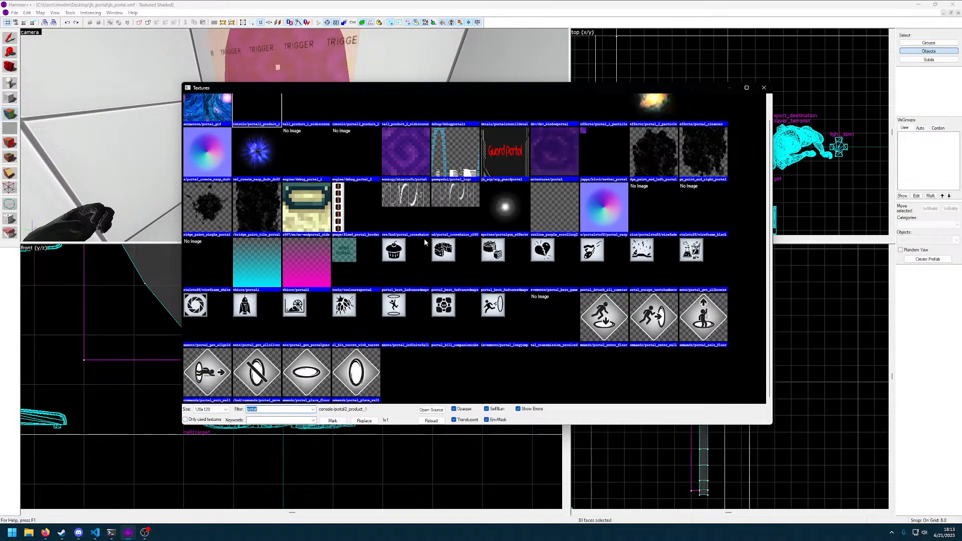
pyautogui.doubleClick(264, 180)
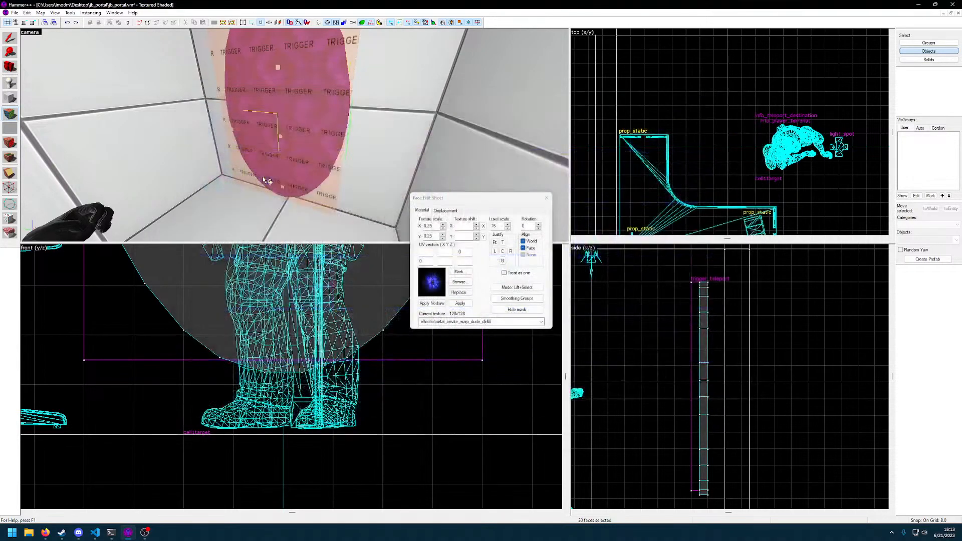
pyautogui.press('z')
pyautogui.press('s')
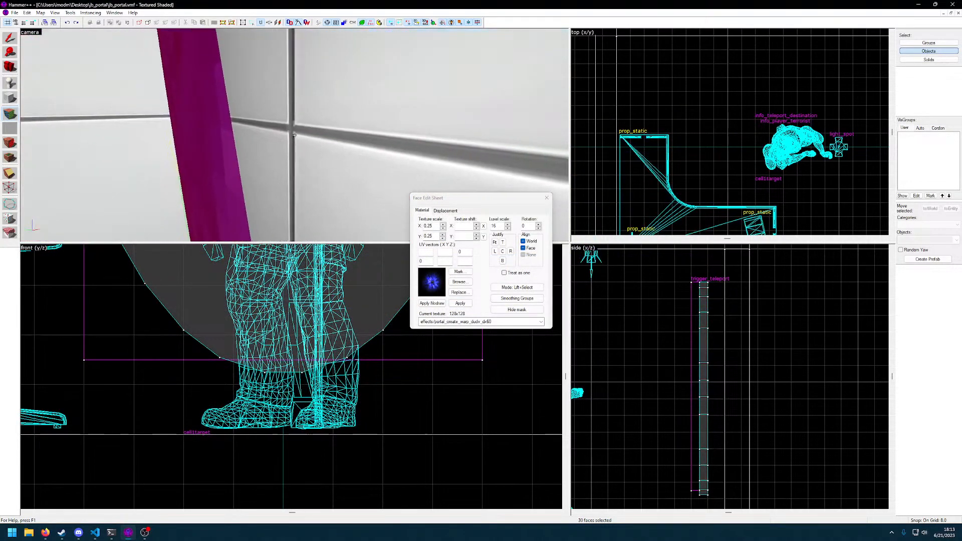
# Inspect the new portal texture from several angles and finish the face editing
pyautogui.press('a')
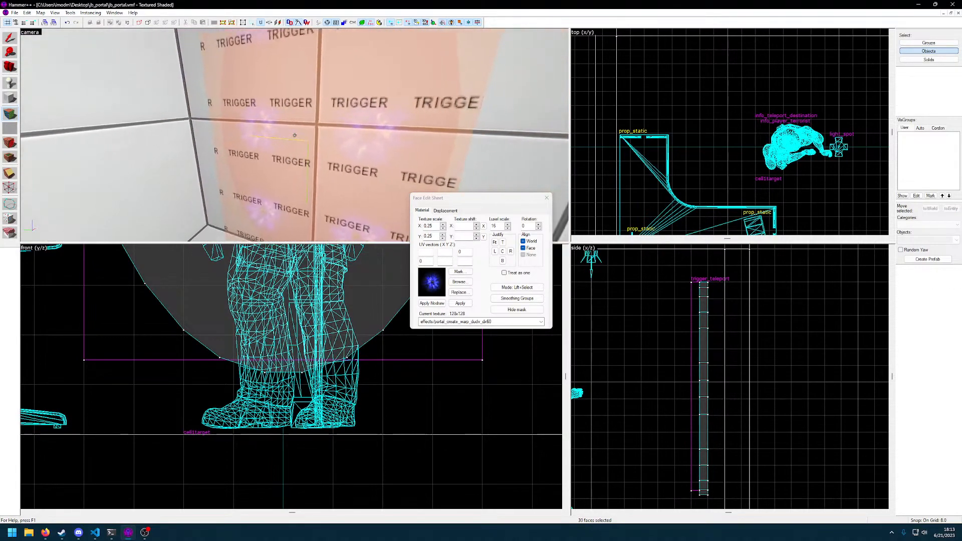
pyautogui.press('w')
pyautogui.press('s')
pyautogui.press('d')
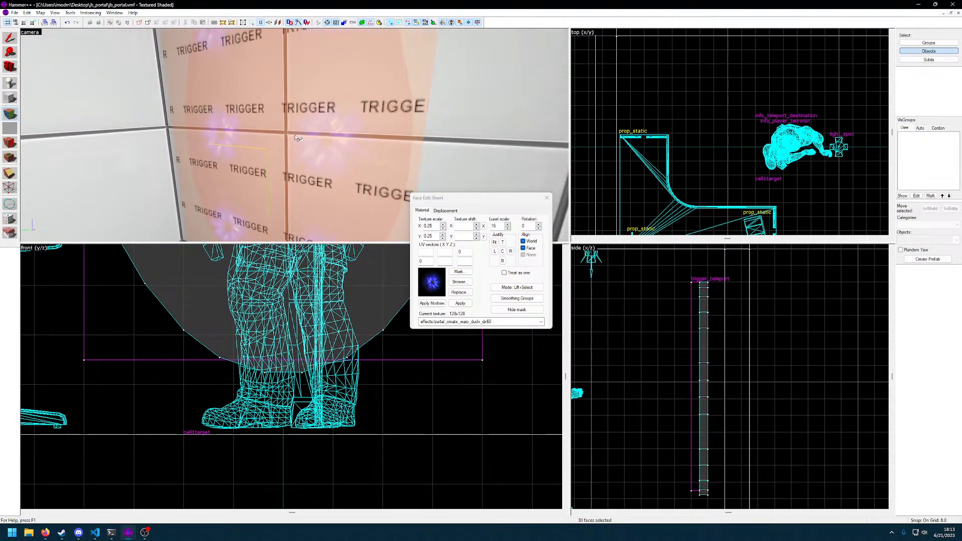
pyautogui.press('s')
pyautogui.press('z')
pyautogui.click(547, 198)
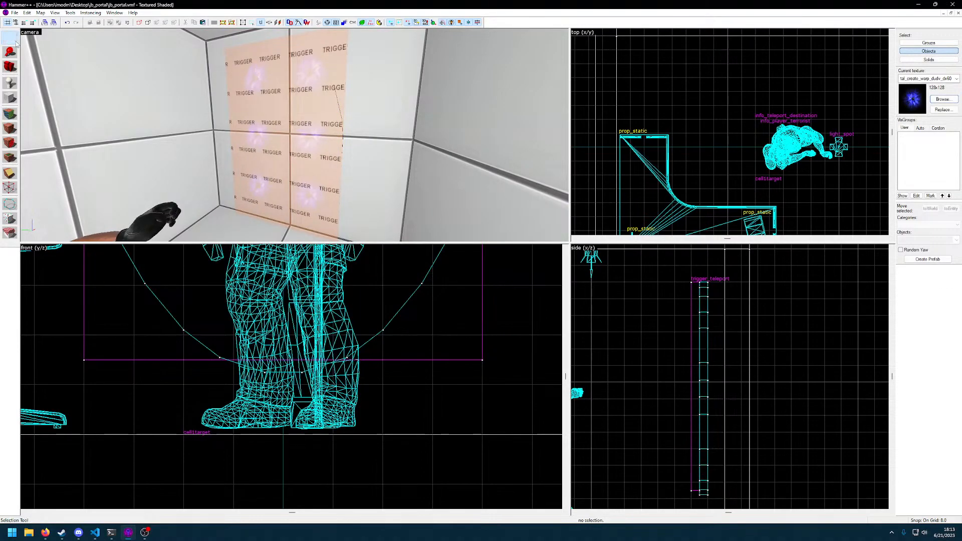
# Move the trigger_teleport brush off the oval portal to a spot outside the room's outer wall
pyautogui.click(296, 121)
pyautogui.scroll(-4, 589, 370)
pyautogui.scroll(-8, 414, 331)
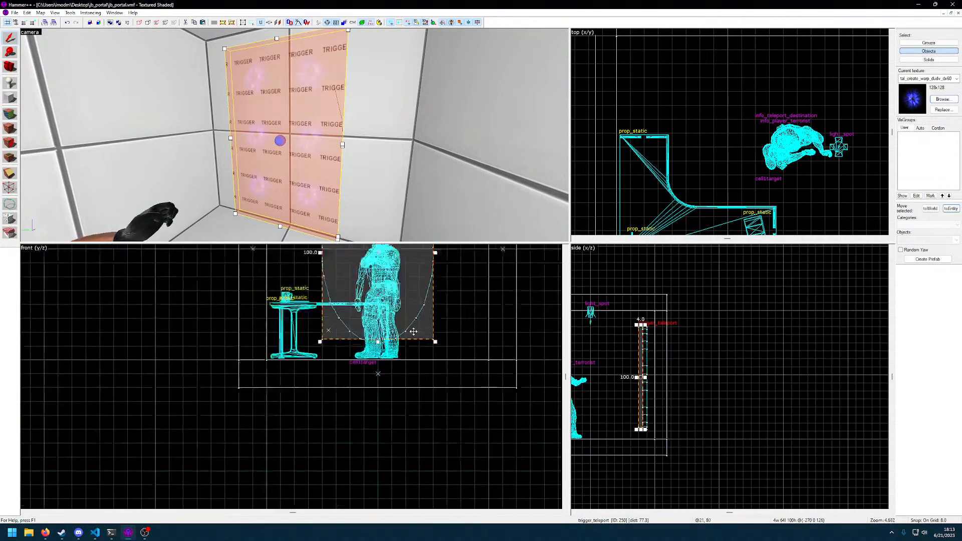
pyautogui.moveTo(702, 354); pyautogui.dragTo(753, 370, button='middle')
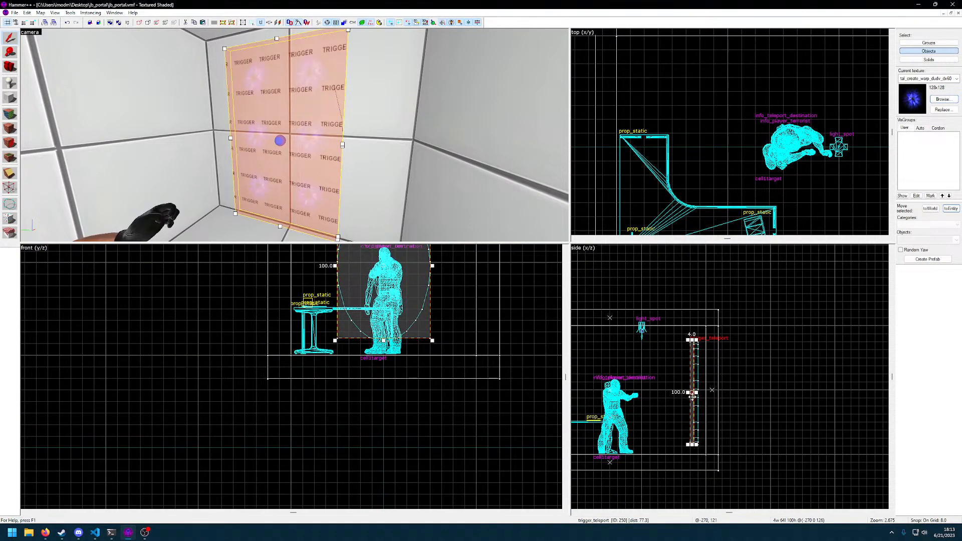
pyautogui.moveTo(693, 396)
pyautogui.mouseDown()
pyautogui.moveTo(773, 309)
pyautogui.moveTo(772, 298)
pyautogui.mouseUp()
pyautogui.press('z')
# Select the oval portal solid and open all its faces for texture editing
pyautogui.click(295, 135)
pyautogui.press('z')
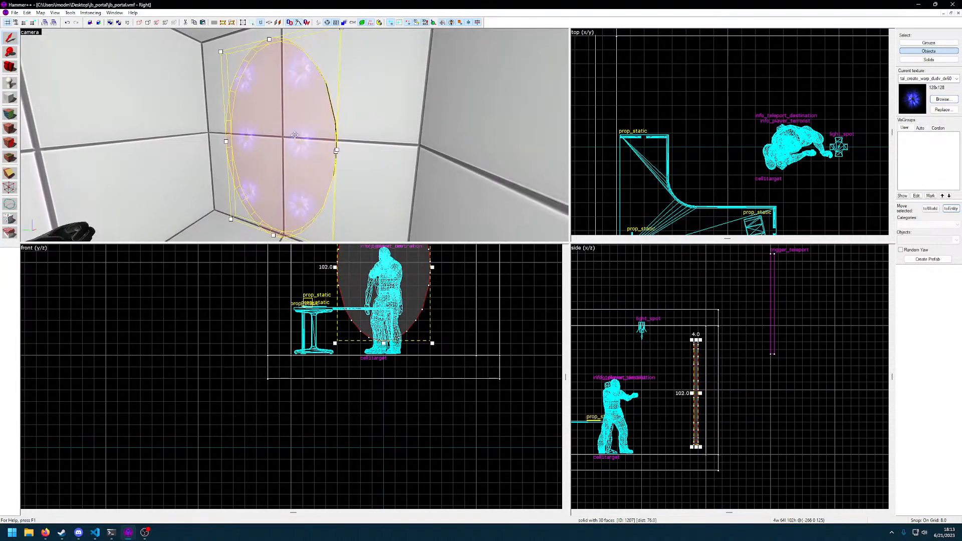
pyautogui.doubleClick(320, 155)
pyautogui.click(601, 177)
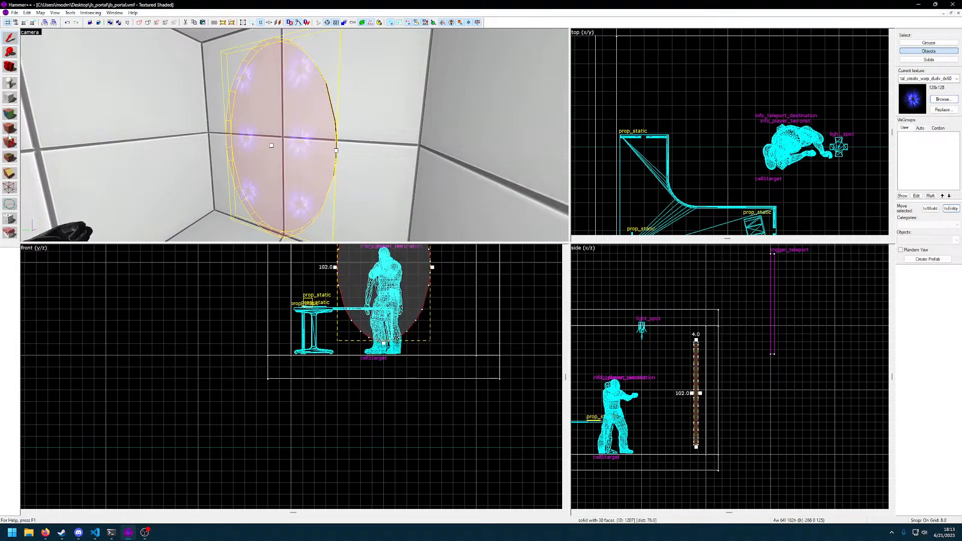
pyautogui.click(9, 114)
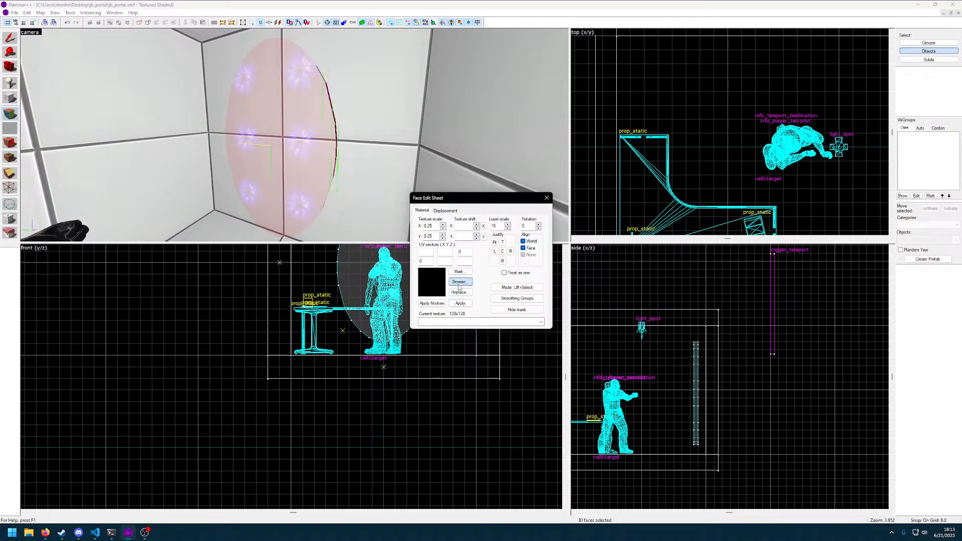
# Filter the available textures by "star" and apply the skybox/sh_starry_skybk texture to the oval portal's faces
pyautogui.click(460, 283)
pyautogui.scroll(-1, 452, 282)
pyautogui.scroll(1, 451, 282)
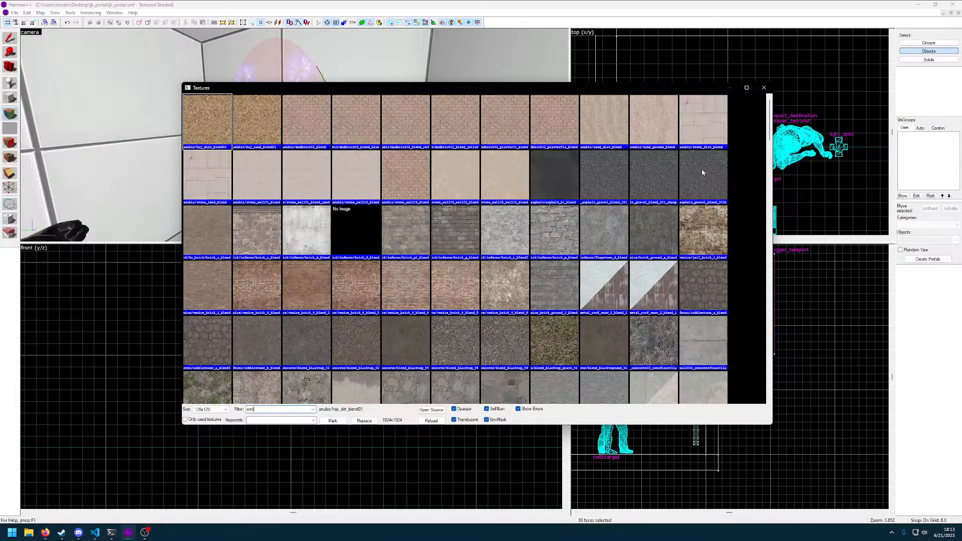
pyautogui.moveTo(772, 122); pyautogui.dragTo(757, 375)
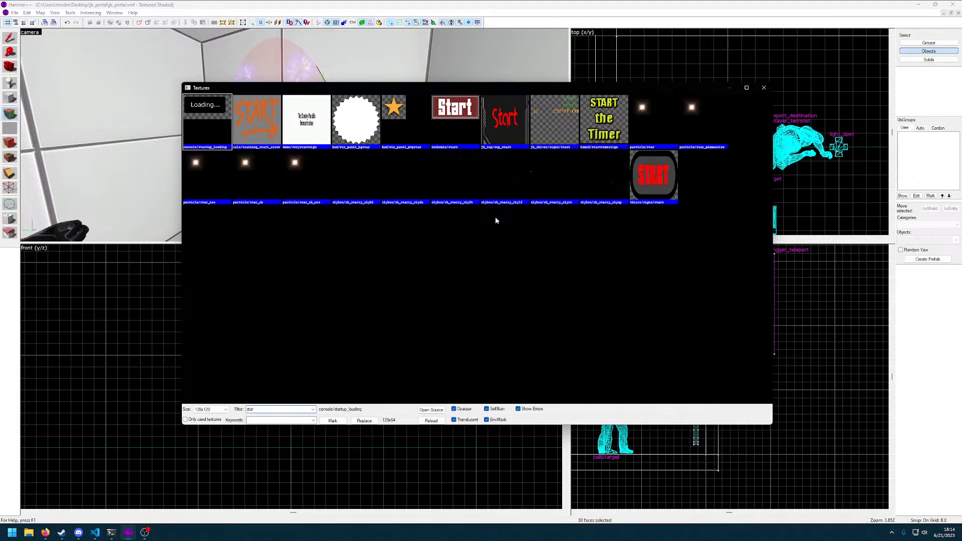
pyautogui.doubleClick(355, 186)
pyautogui.click(460, 304)
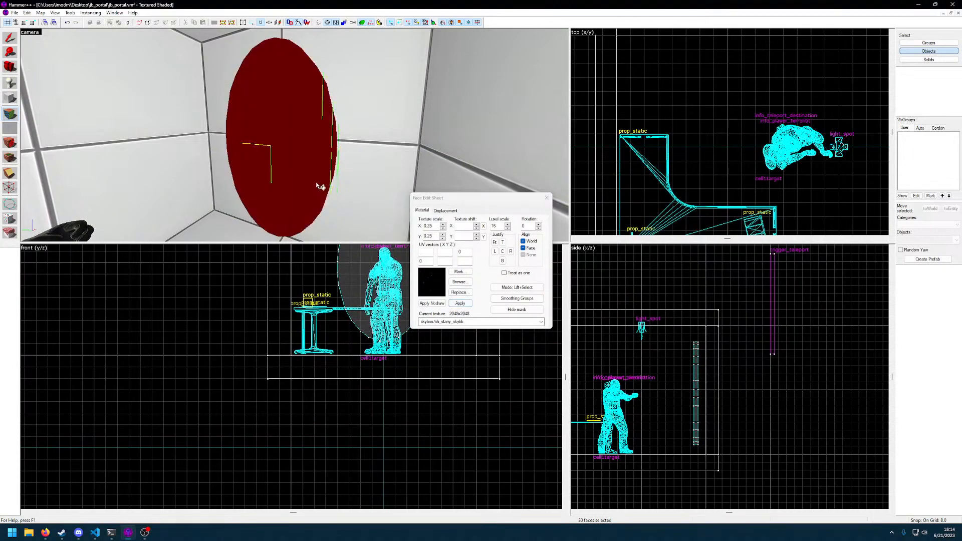
# Inspect the starry-sky texture on the oval portal up close and finish the face editing
pyautogui.press('z')
pyautogui.press('w')
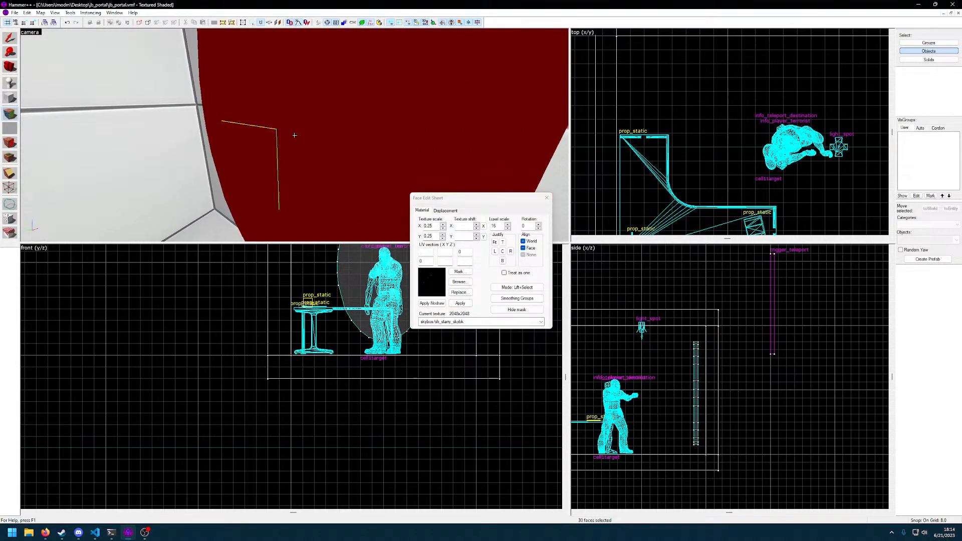
pyautogui.press('s')
pyautogui.press('z')
pyautogui.click(547, 199)
# Review the oval solid's object properties and tie the solid to a func_detail entity
pyautogui.click(297, 146)
pyautogui.hotkey('alt', 'Return')
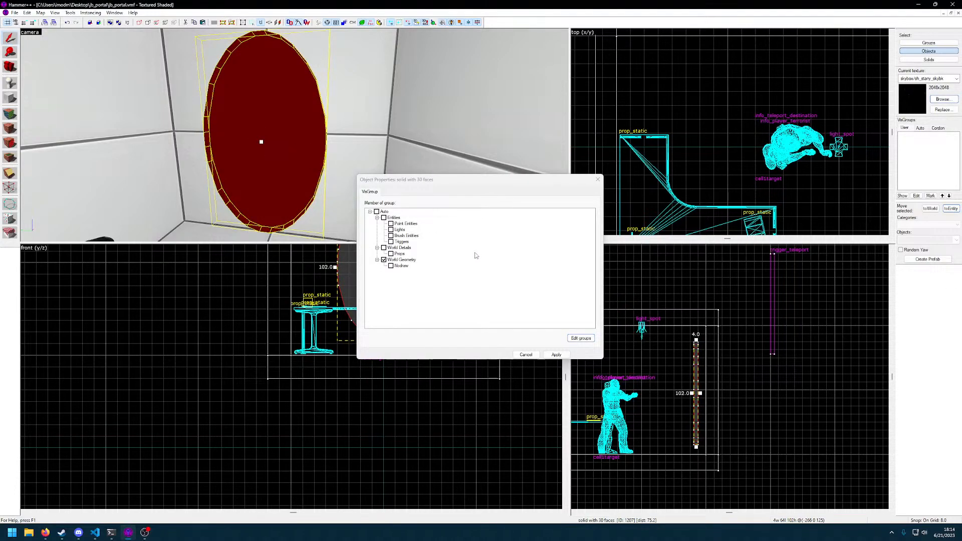
pyautogui.click(391, 271)
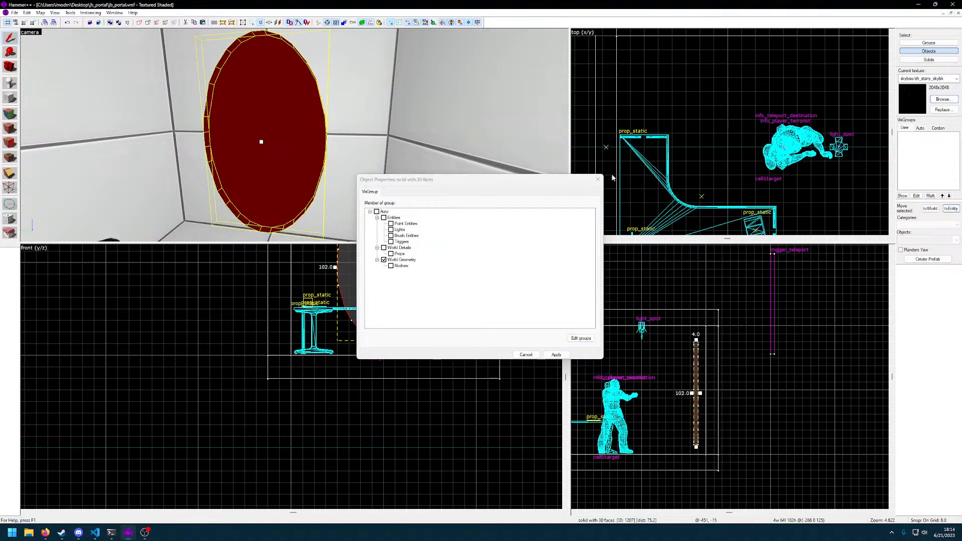
pyautogui.click(598, 180)
pyautogui.click(297, 154)
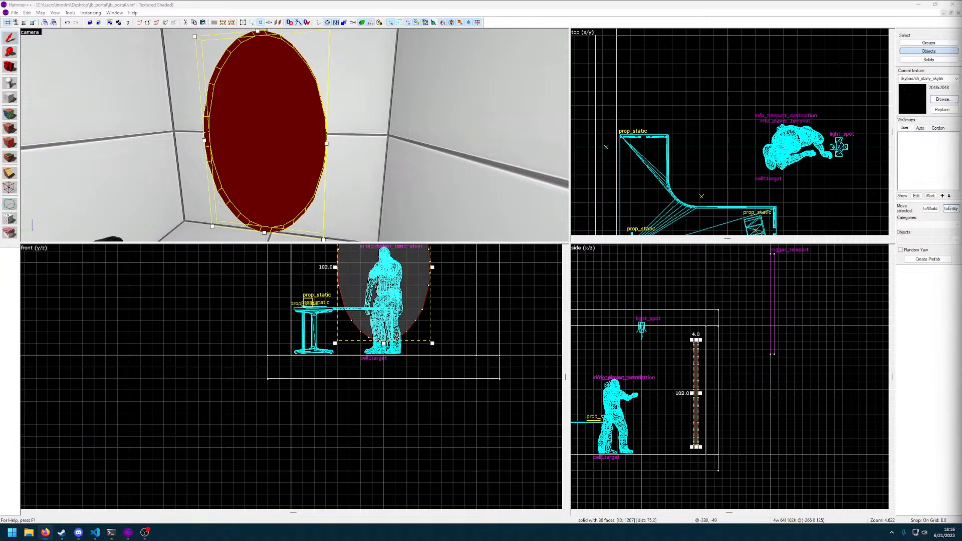
pyautogui.click(327, 154)
pyautogui.doubleClick(285, 144)
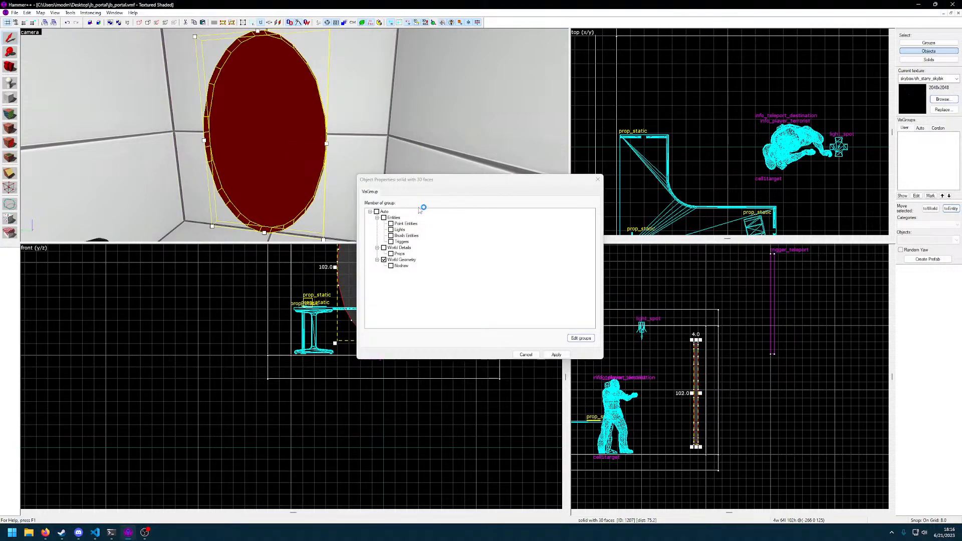
pyautogui.click(598, 179)
pyautogui.click(951, 209)
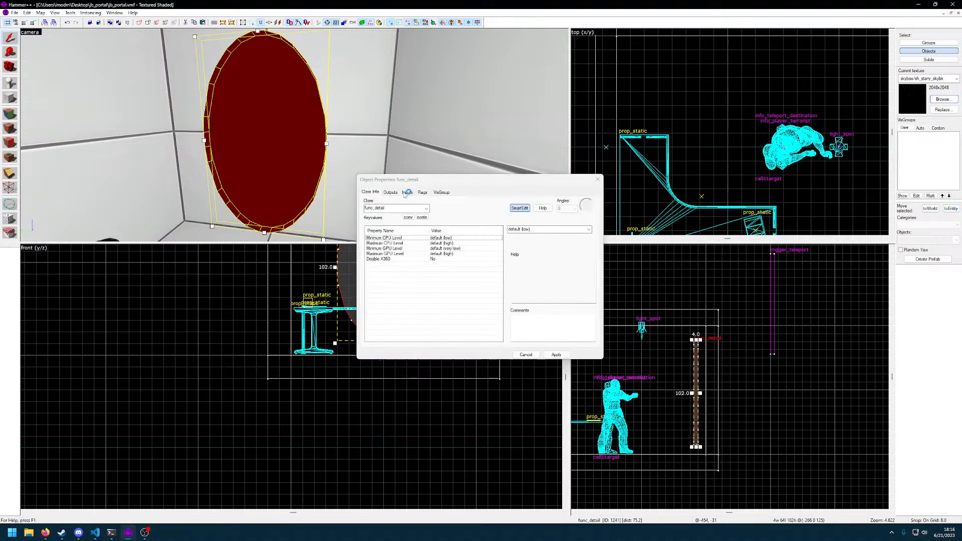
# Try changing the oval portal entity's class from func_detail to env_sprite
pyautogui.doubleClick(395, 207)
pyautogui.write('fucn')
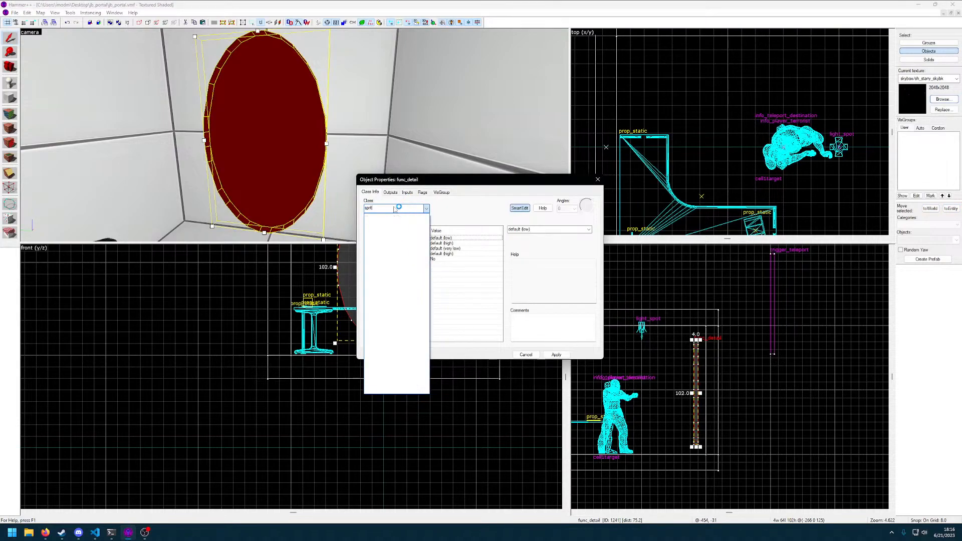
pyautogui.press('BackSpace')
pyautogui.press('BackSpace')
pyautogui.press('BackSpace')
pyautogui.press('BackSpace')
pyautogui.write('tr')
pyautogui.press('BackSpace')
pyautogui.press('BackSpace')
pyautogui.write('en')
pyautogui.hotkey('ctrl', 'a')
pyautogui.press('BackSpace')
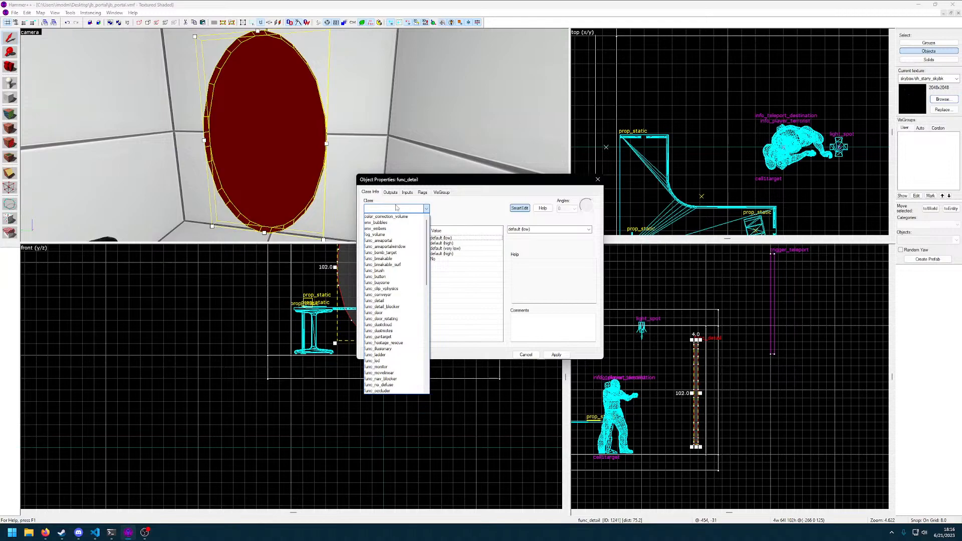
pyautogui.write('sprite')
pyautogui.press('Return')
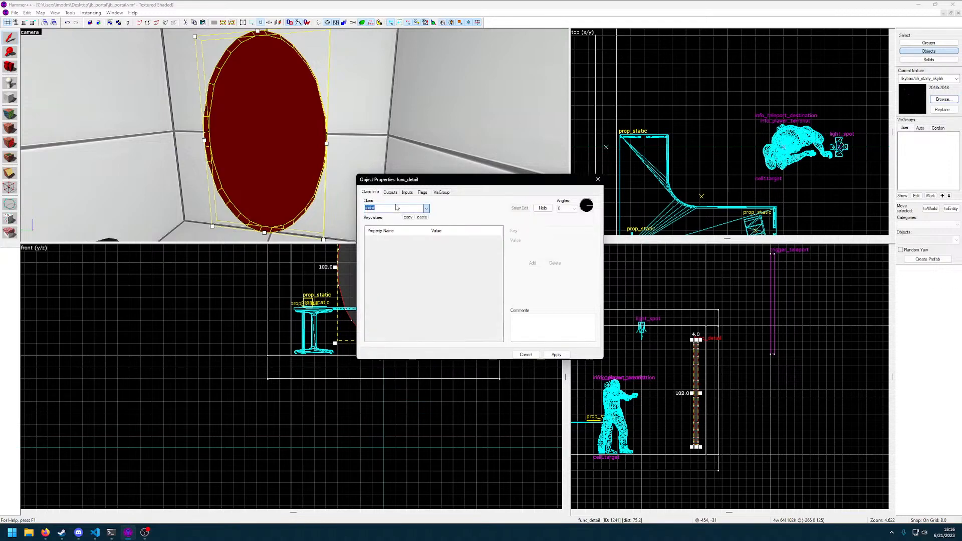
pyautogui.write('env_sprite')
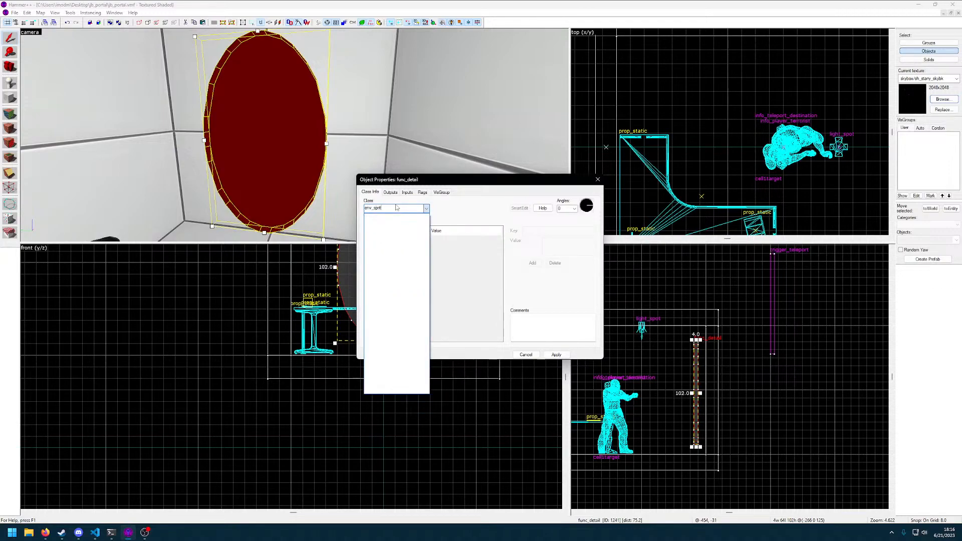
pyautogui.press('Return')
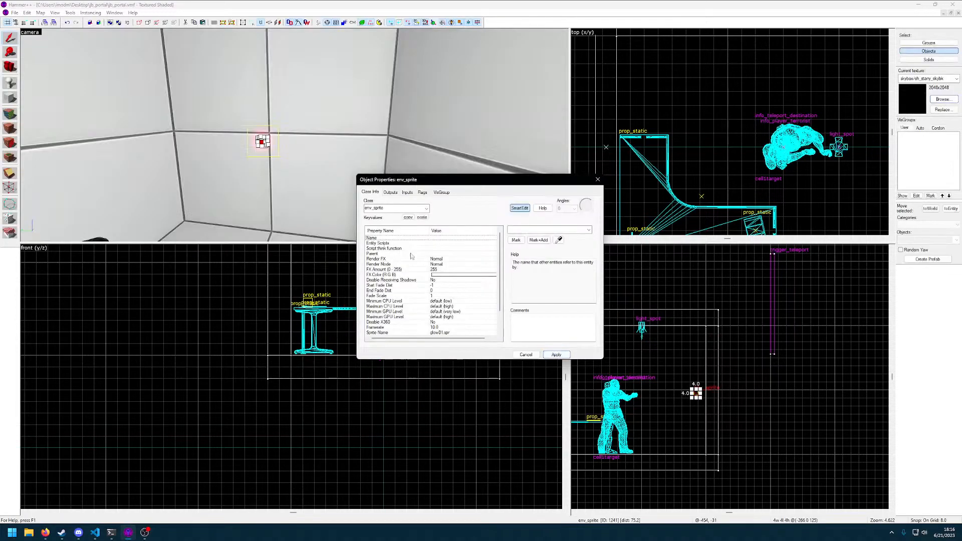
# Examine the env_sprite in the room from several angles and close its properties
pyautogui.press('w')
pyautogui.press('s')
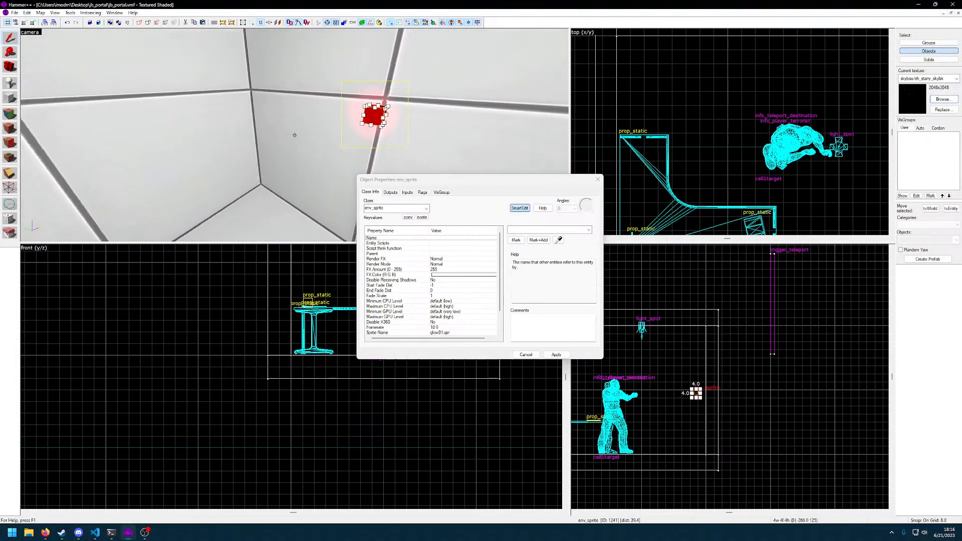
pyautogui.press('a')
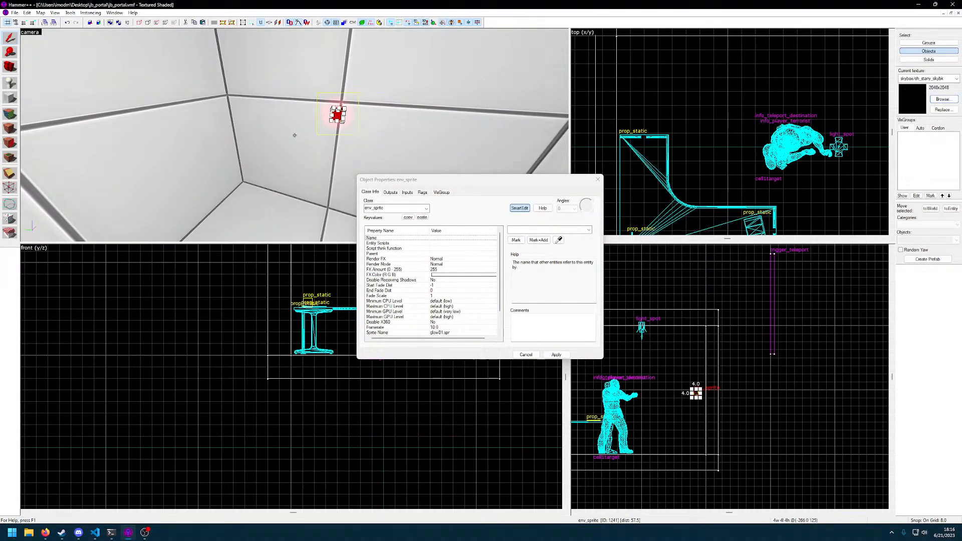
pyautogui.press('z')
pyautogui.press('z')
pyautogui.press('z')
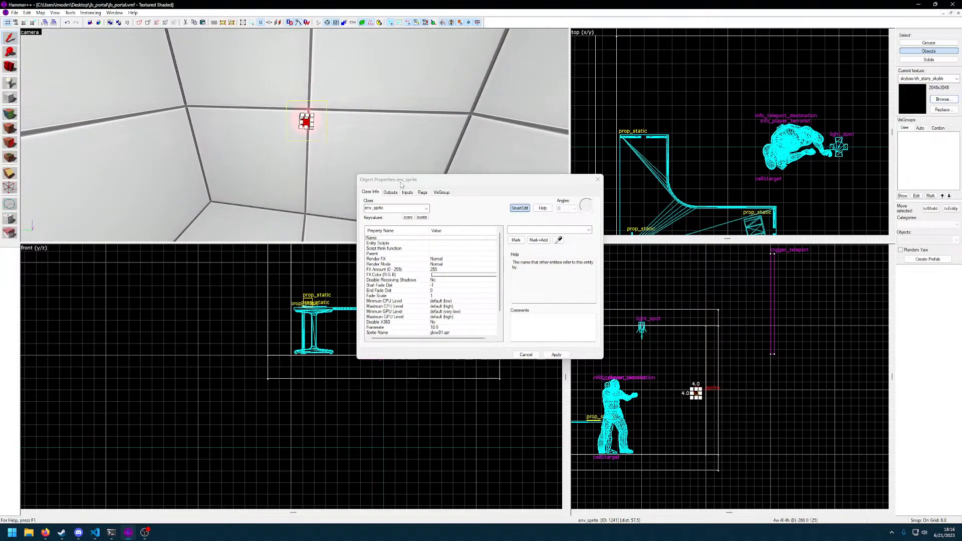
pyautogui.moveTo(404, 183); pyautogui.dragTo(388, 183)
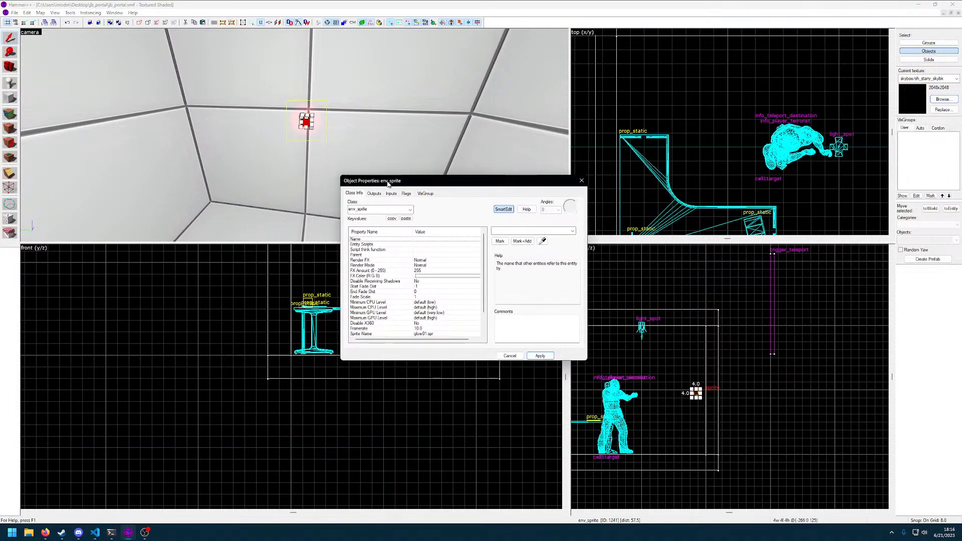
pyautogui.click(581, 181)
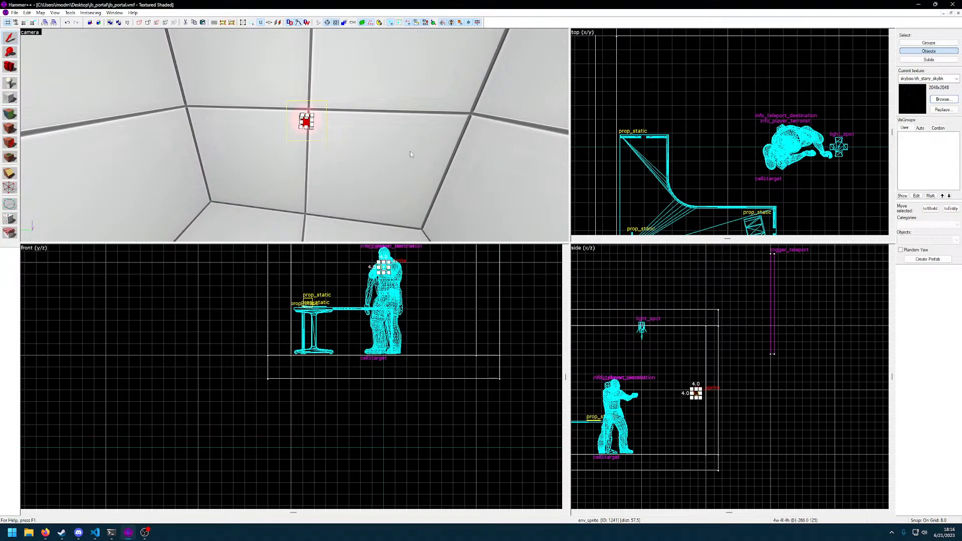
# Delete the env_sprite, then undo both the deletion and the class change
pyautogui.press('Delete')
pyautogui.press('z')
pyautogui.press('w')
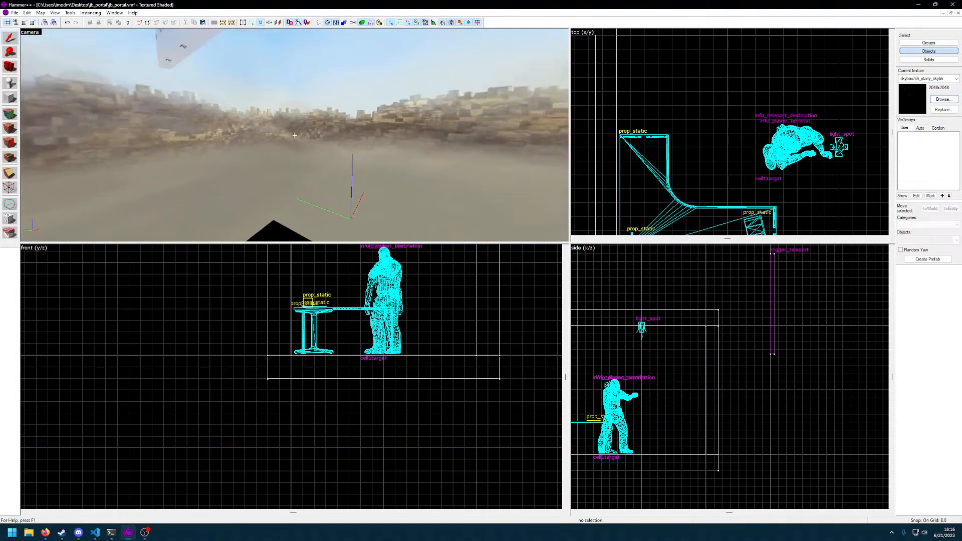
pyautogui.press('w')
pyautogui.press('w')
pyautogui.press('z')
pyautogui.hotkey('ctrl', 'z')
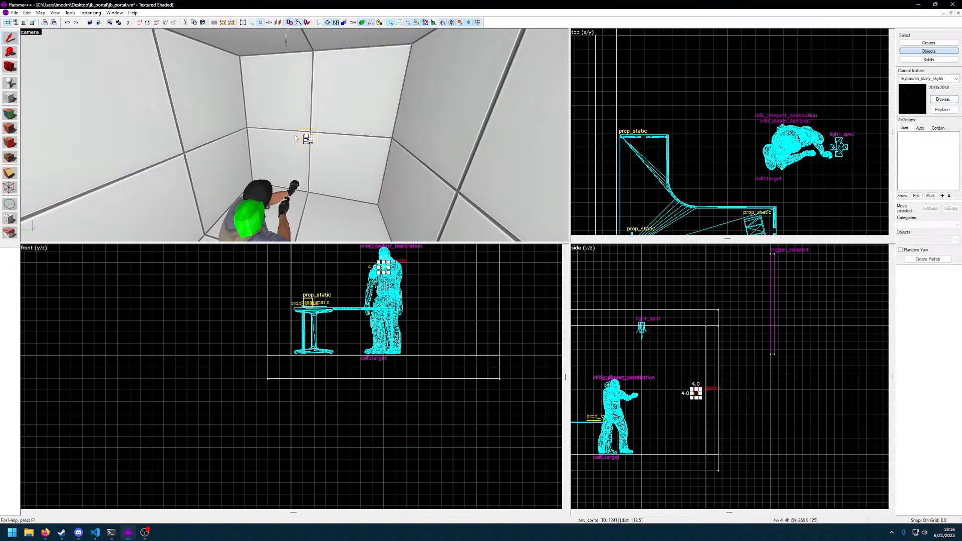
pyautogui.hotkey('ctrl', 'z')
# Save the oval func_detail portal as a prefab named portal
pyautogui.click(306, 118)
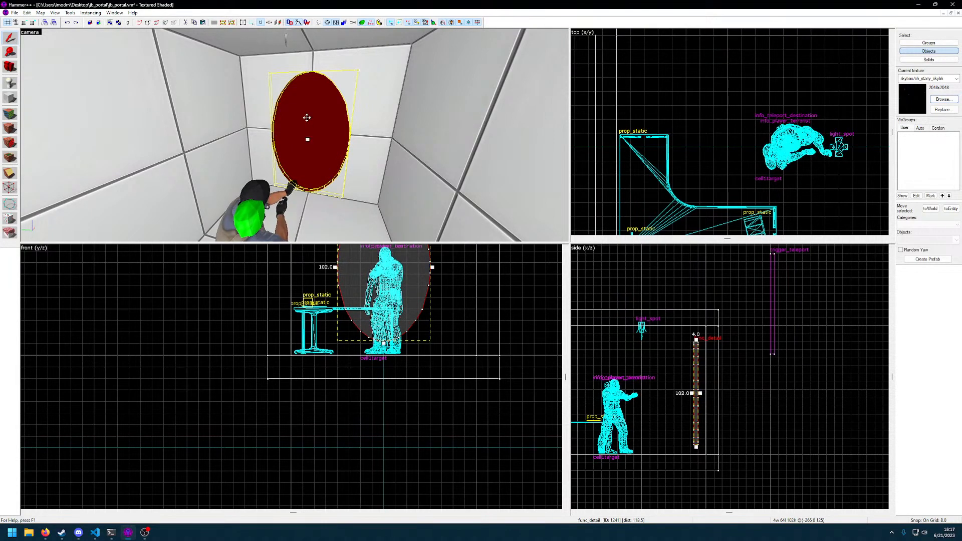
pyautogui.click(918, 261)
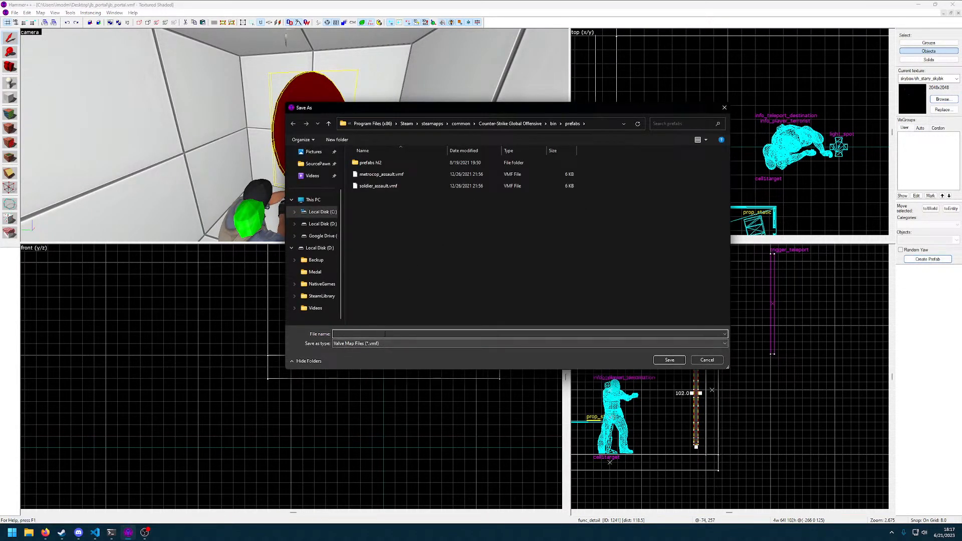
pyautogui.write('portal')
pyautogui.press('Return')
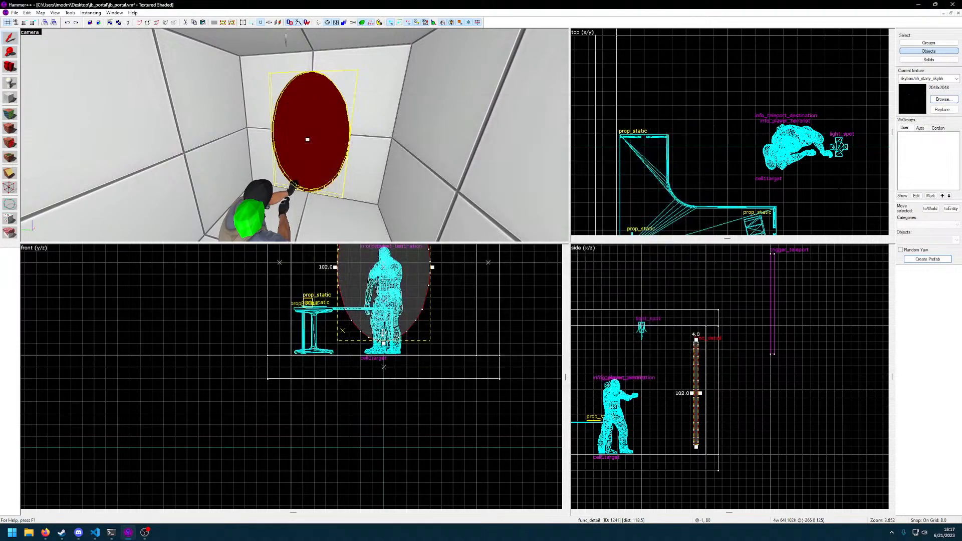
# Move the oval func_detail portal sideways out of the room
pyautogui.press('z')
pyautogui.press('Escape')
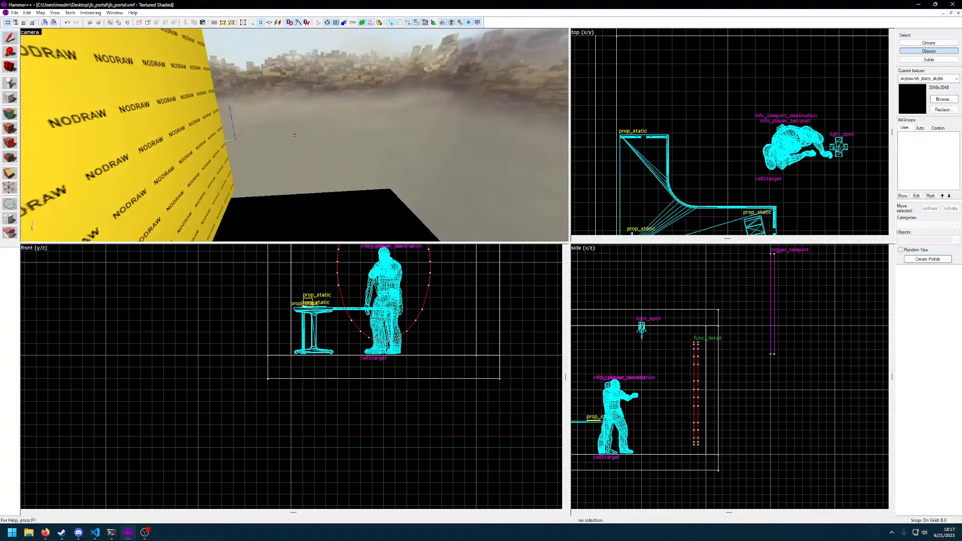
pyautogui.press('z')
pyautogui.press('z')
pyautogui.press('s')
pyautogui.click(295, 135)
pyautogui.press('z')
pyautogui.scroll(1, 697, 378)
pyautogui.scroll(-1, 697, 377)
pyautogui.moveTo(277, 116); pyautogui.dragTo(451, 131)
pyautogui.click(222, 135)
# Place a new prop_static entity on the room's end wall where the portal stood
pyautogui.press('z')
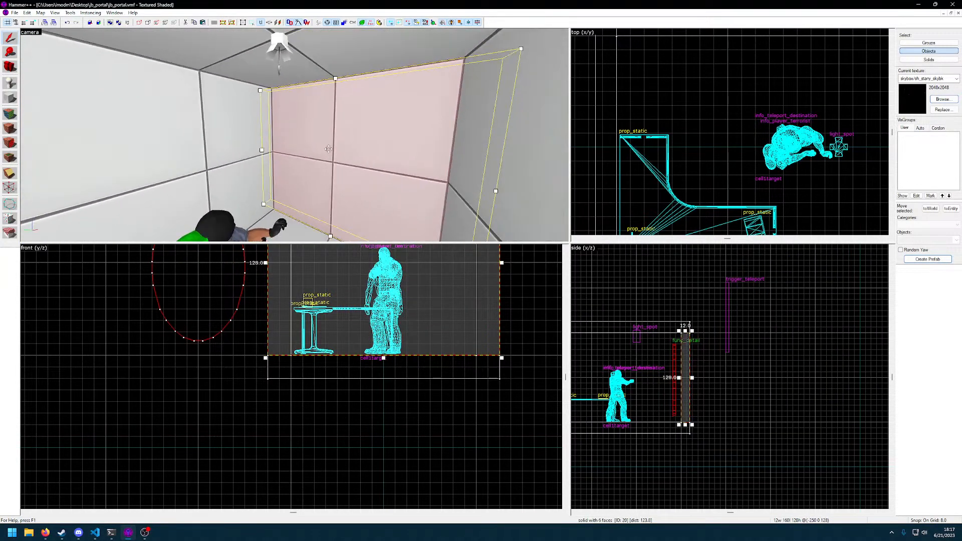
pyautogui.press('z')
pyautogui.hotkey('shift', 'e')
pyautogui.click(240, 131)
pyautogui.hotkey('shift', 's')
pyautogui.click(241, 132)
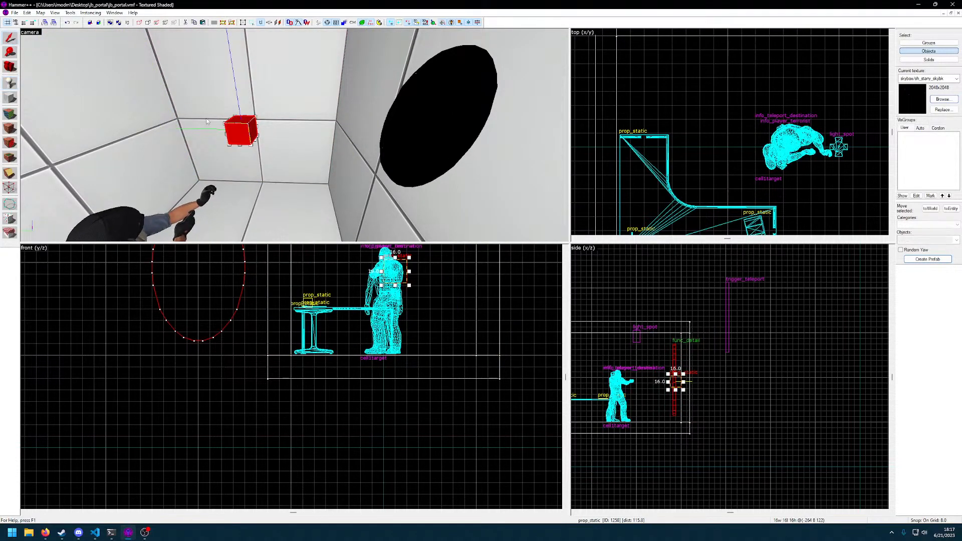
# Change the new wall entity's class to env_sprite and apply it
pyautogui.hotkey('alt', 'Return')
pyautogui.click(392, 213)
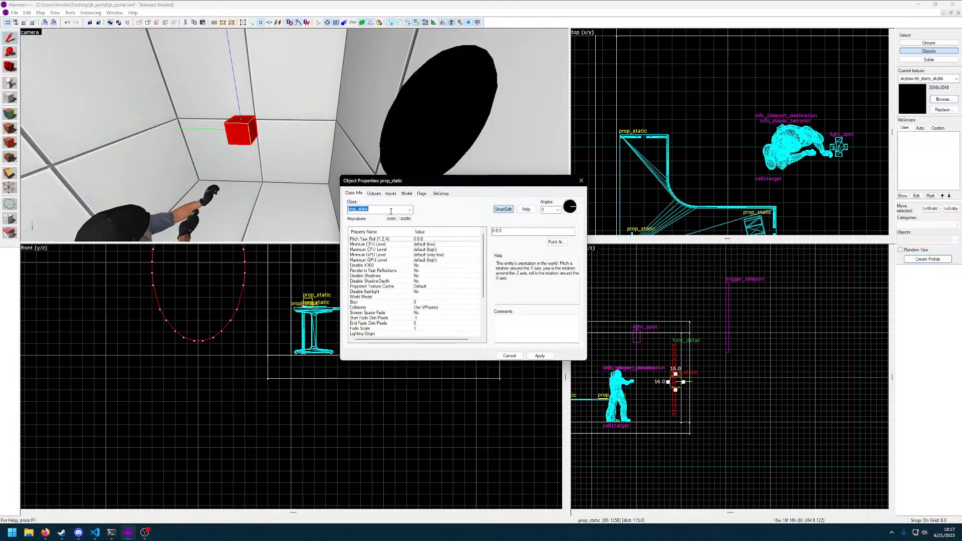
pyautogui.write('sprit')
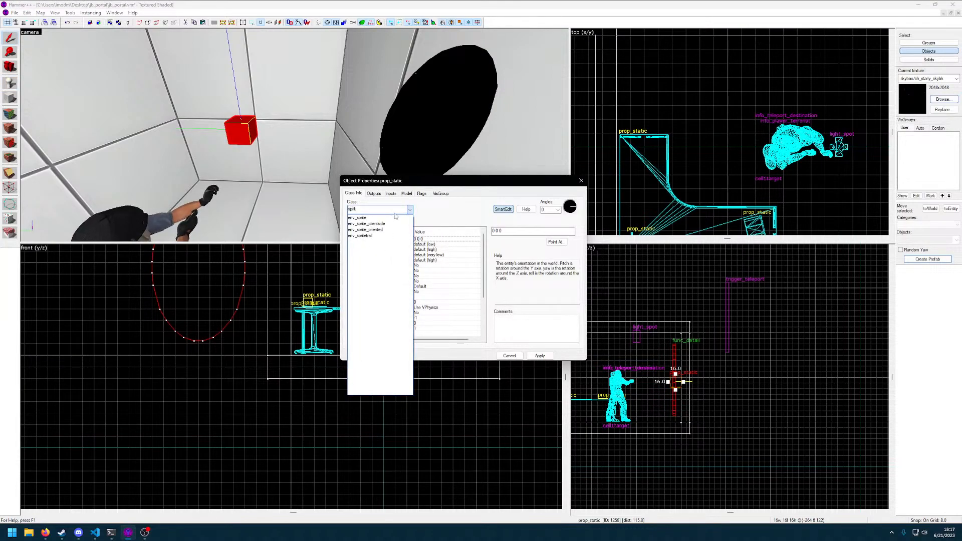
pyautogui.click(358, 217)
pyautogui.click(539, 356)
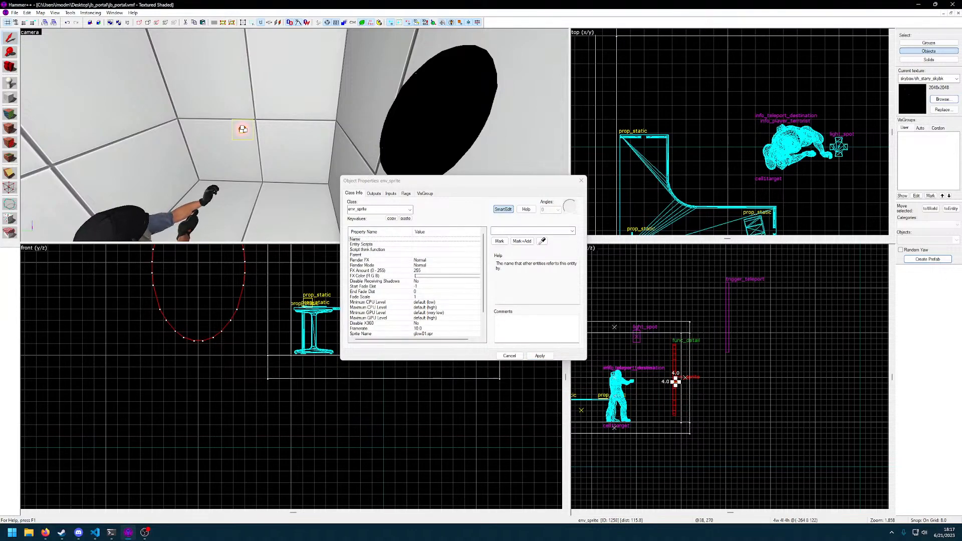
# Close the object properties of the env_sprite on the room's end wall
pyautogui.hotkey('alt', 'Tab')
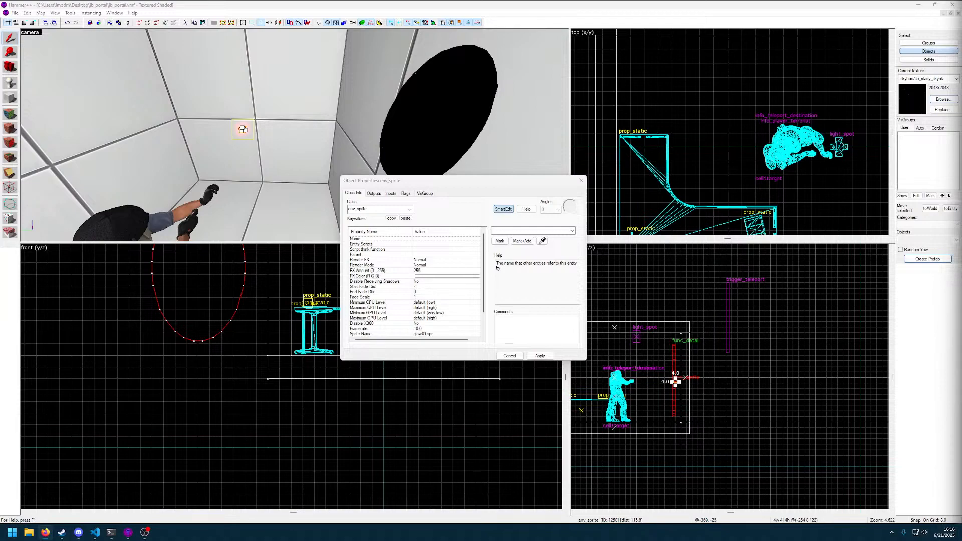
pyautogui.click(579, 184)
pyautogui.press('z')
pyautogui.press('z')
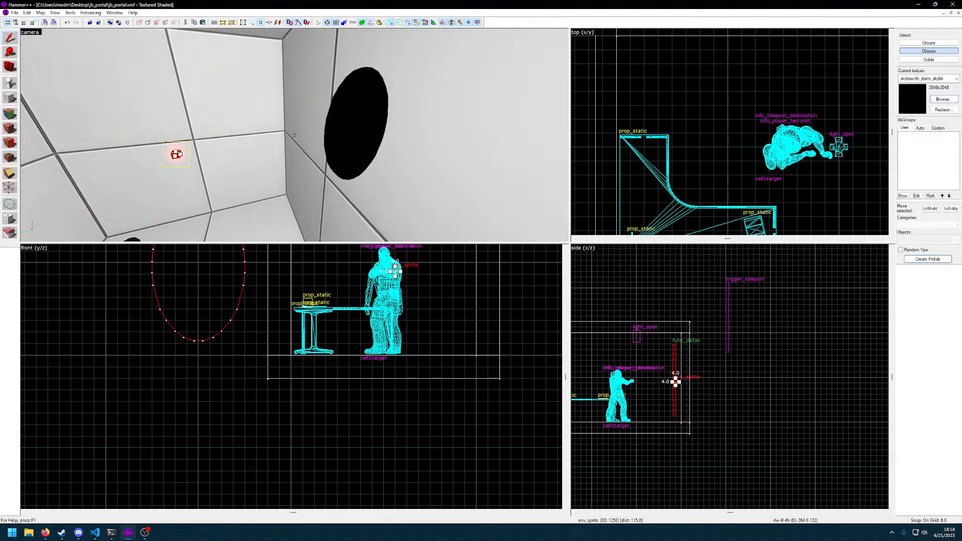
pyautogui.press('w')
pyautogui.press('s')
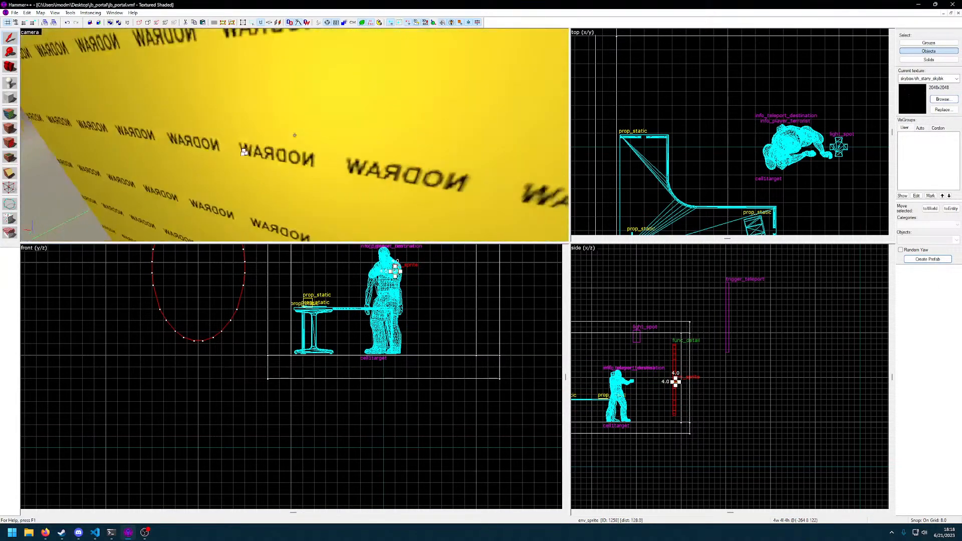
pyautogui.press('w')
pyautogui.press('d')
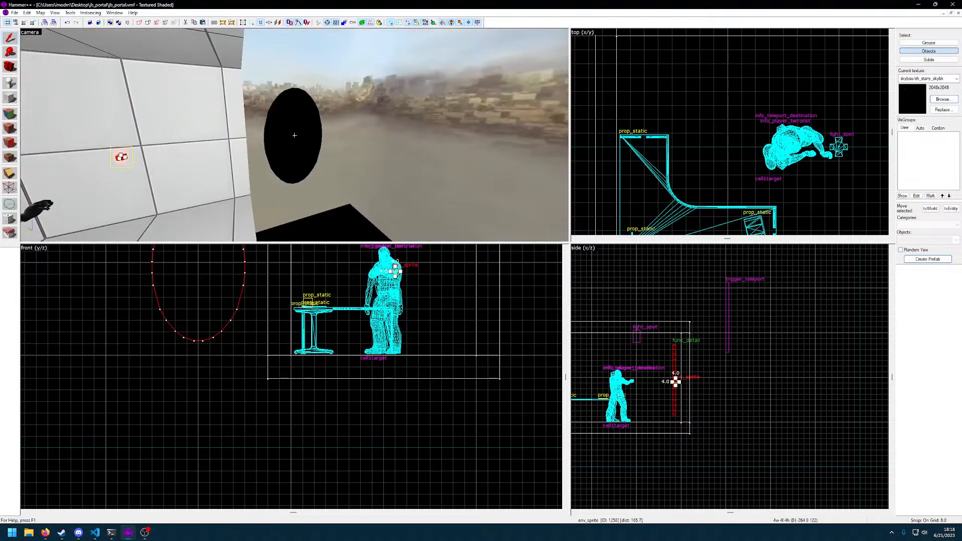
# Inspect the oval func_detail portal's object properties, including its outputs, flags and VisGroup settings, and close them
pyautogui.click(295, 135)
pyautogui.press('w')
pyautogui.press('s')
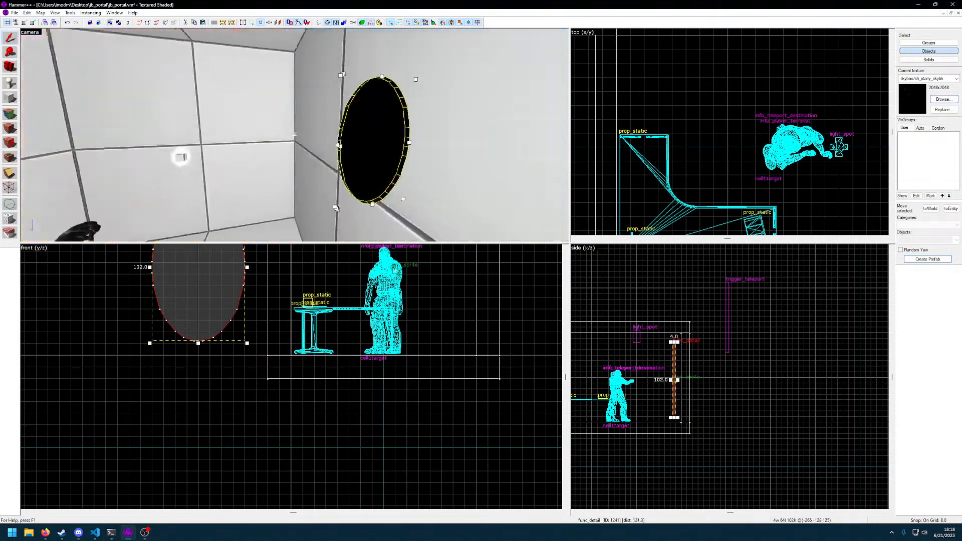
pyautogui.press('w')
pyautogui.press('Escape')
pyautogui.press('w')
pyautogui.click(295, 135)
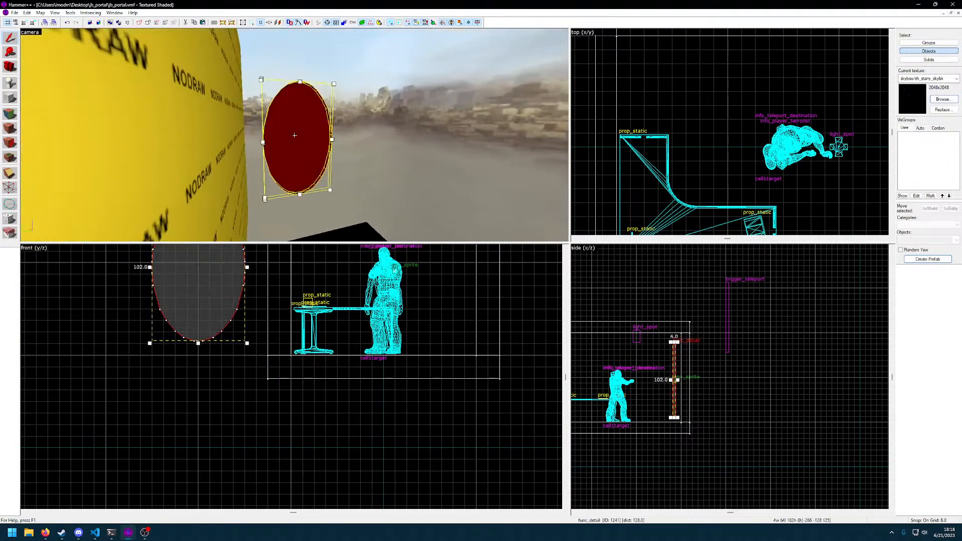
pyautogui.hotkey('alt', 'Return')
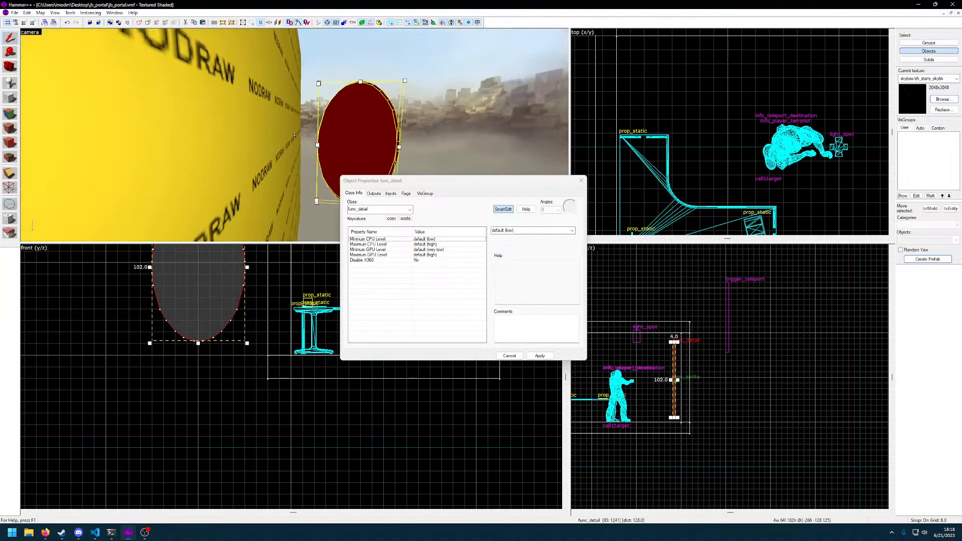
pyautogui.press('d')
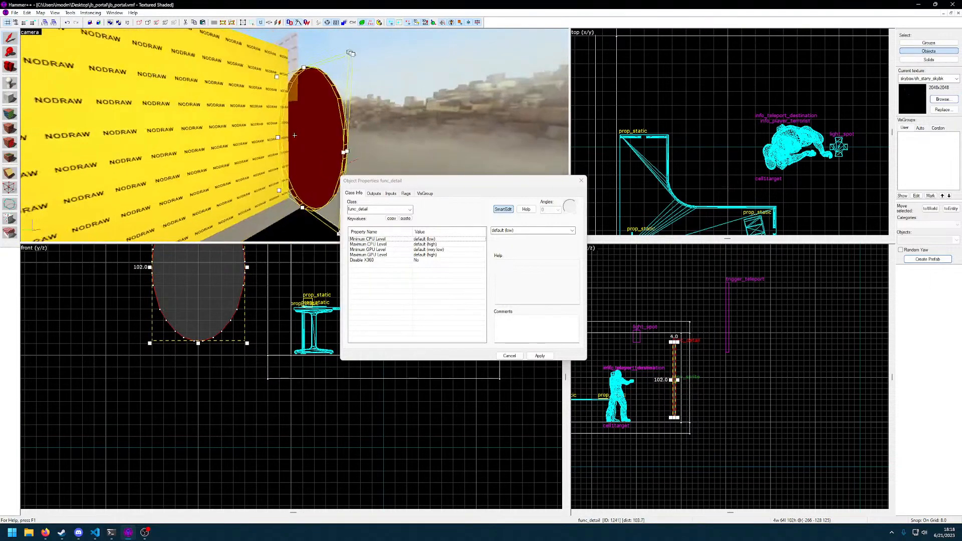
pyautogui.click(374, 194)
pyautogui.click(353, 194)
pyautogui.click(406, 193)
pyautogui.click(424, 194)
pyautogui.click(354, 193)
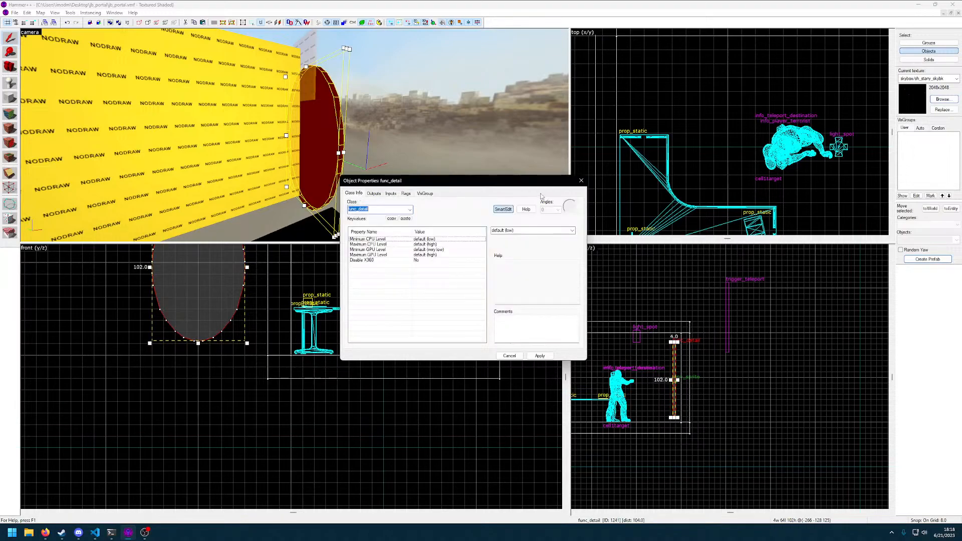
pyautogui.click(581, 182)
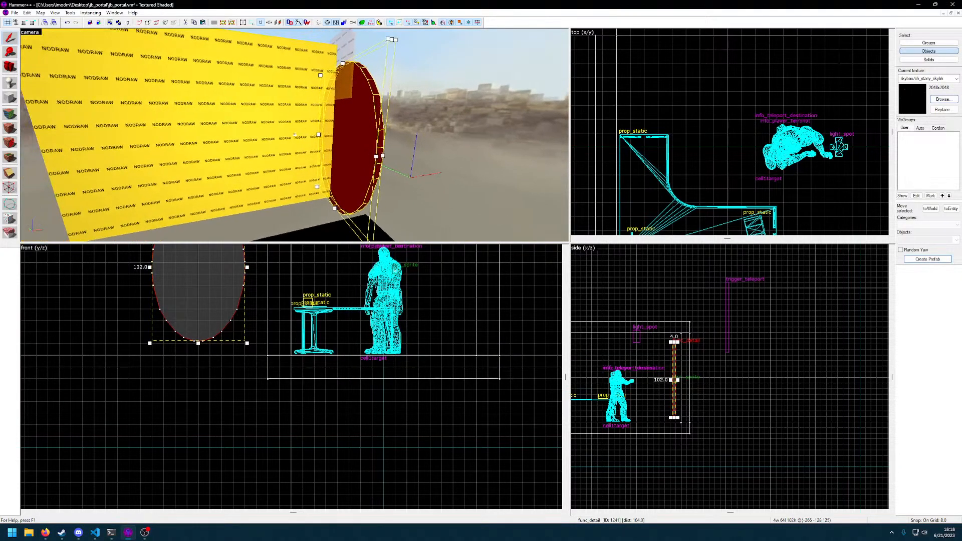
# Apply the skybox/sh_starry_skydn texture to all faces of the oval func_detail portal
pyautogui.press('w')
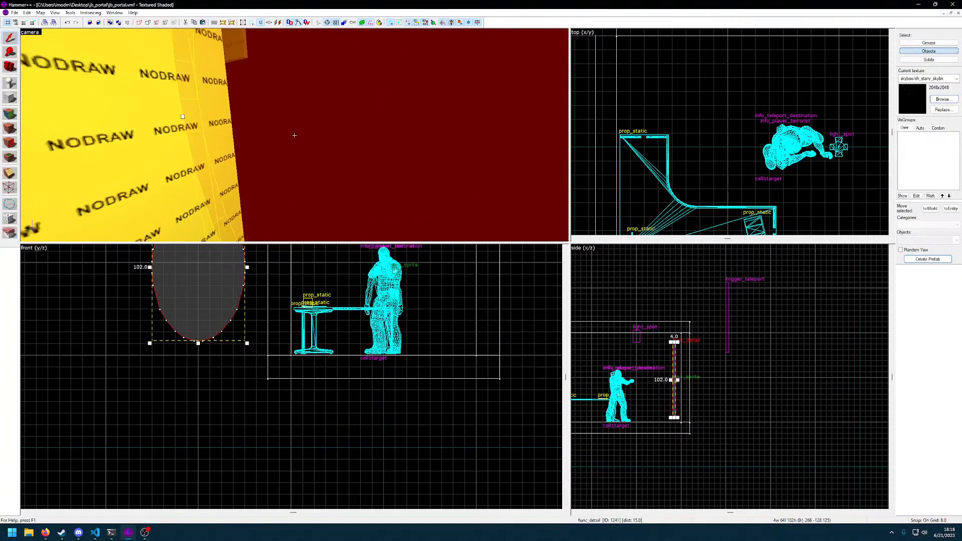
pyautogui.press('s')
pyautogui.press('z')
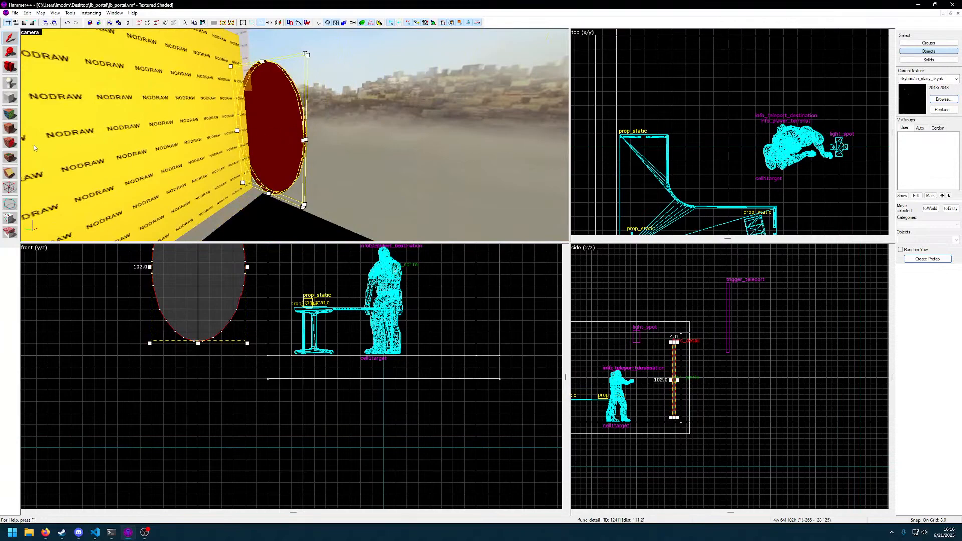
pyautogui.click(10, 128)
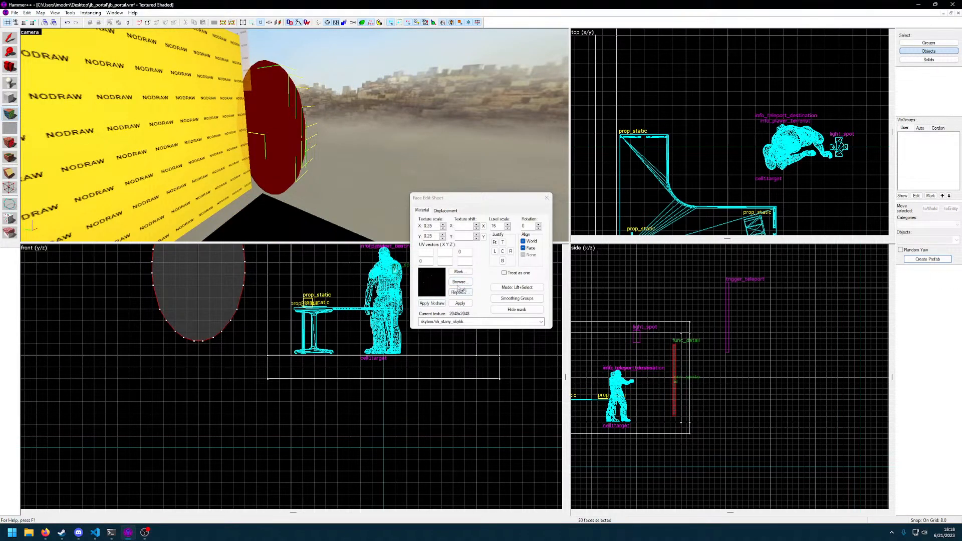
pyautogui.click(460, 282)
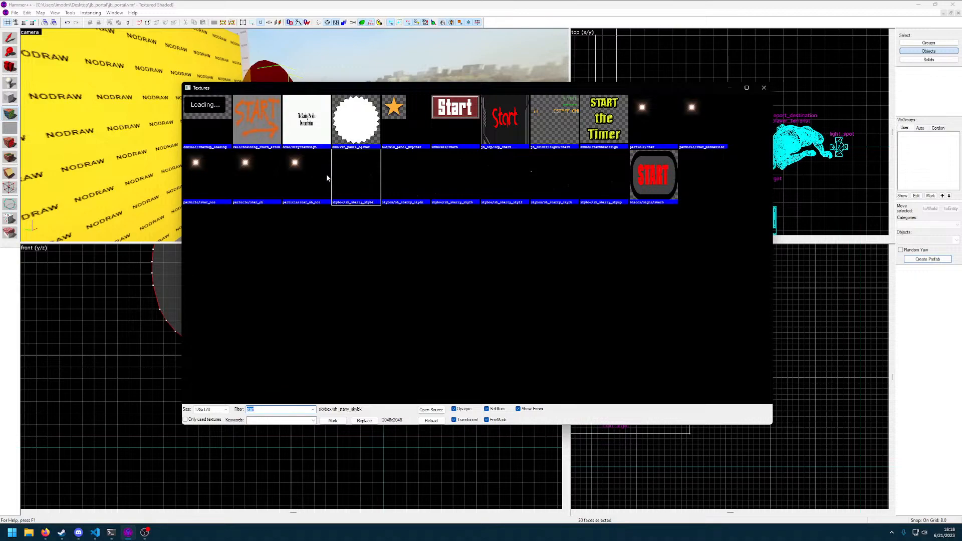
pyautogui.doubleClick(406, 183)
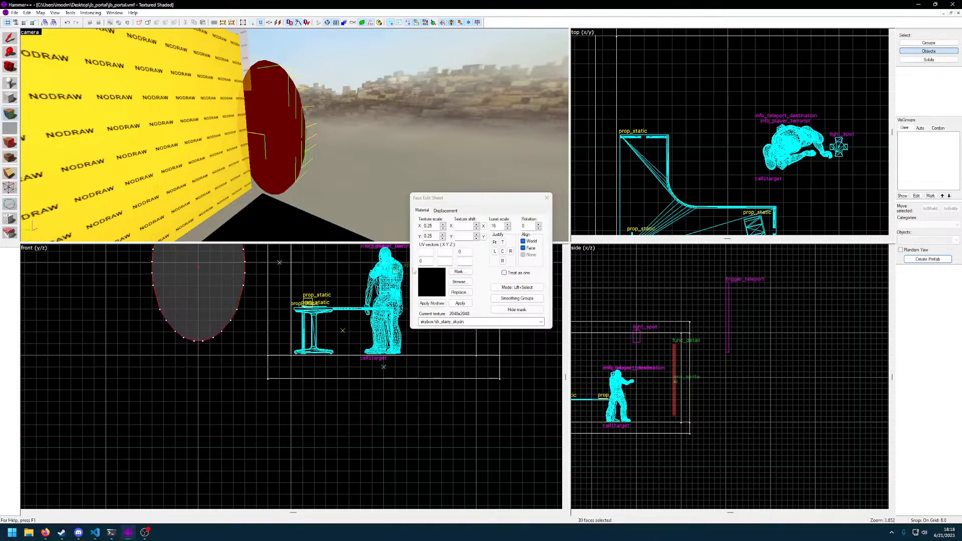
pyautogui.click(460, 304)
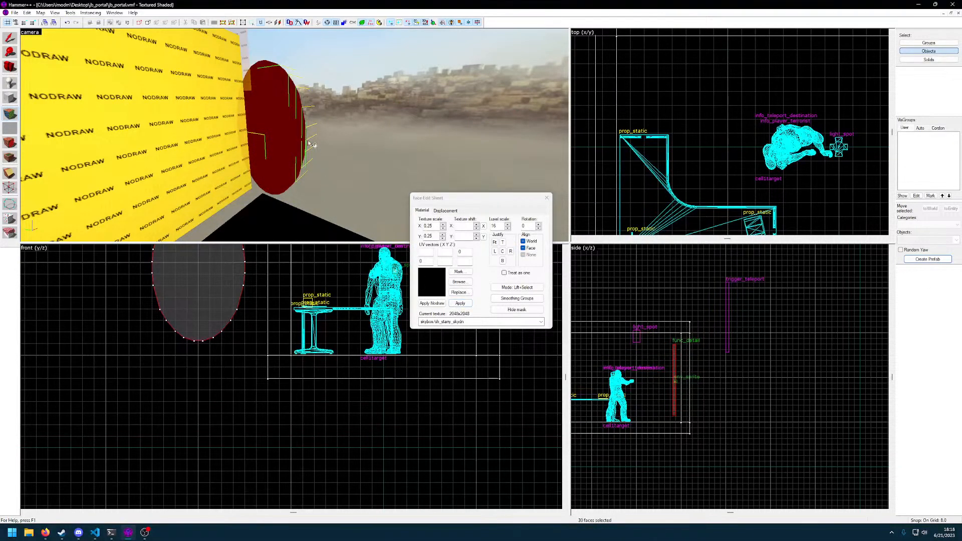
# Enable Treat as one for the oval portal's selected faces
pyautogui.click(517, 274)
pyautogui.scroll(4, 295, 136)
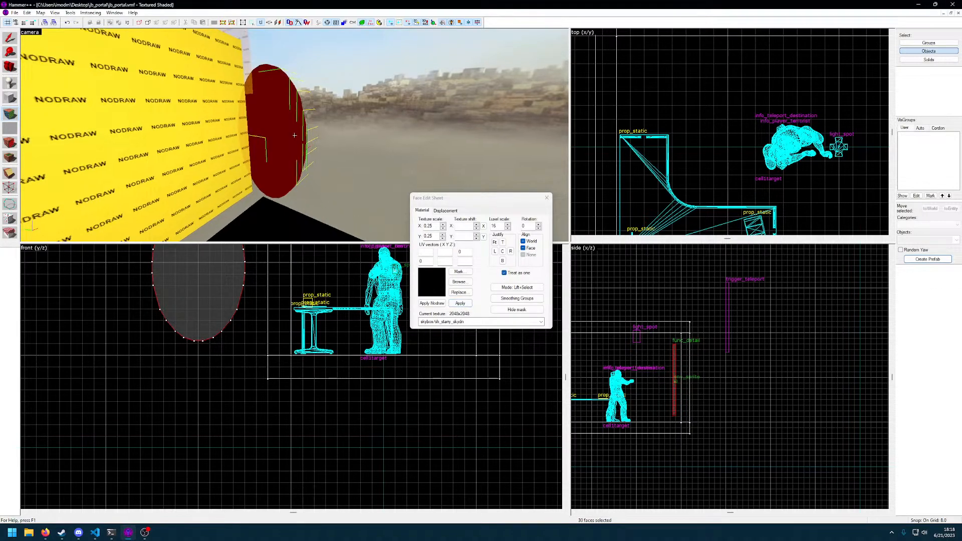
pyautogui.press('w')
pyautogui.press('d')
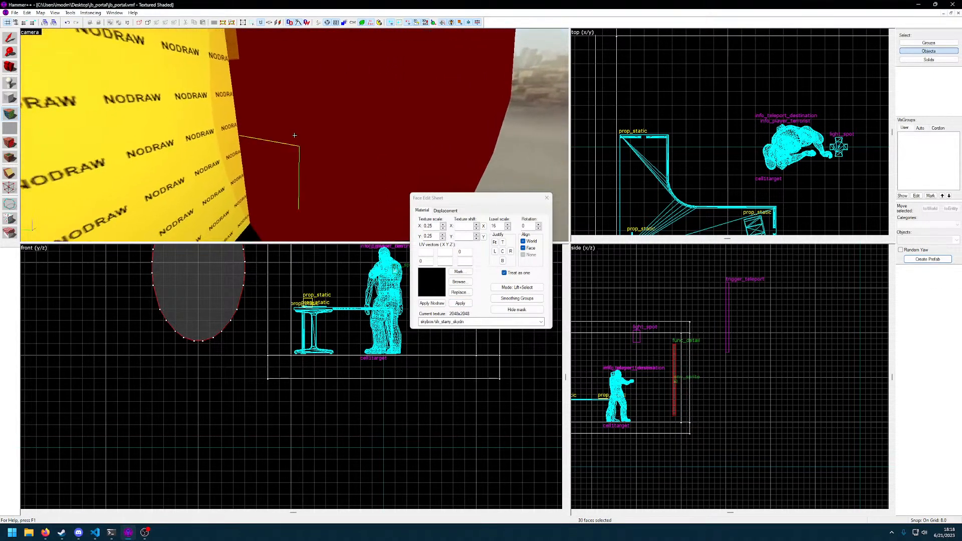
pyautogui.press('s')
pyautogui.press('w')
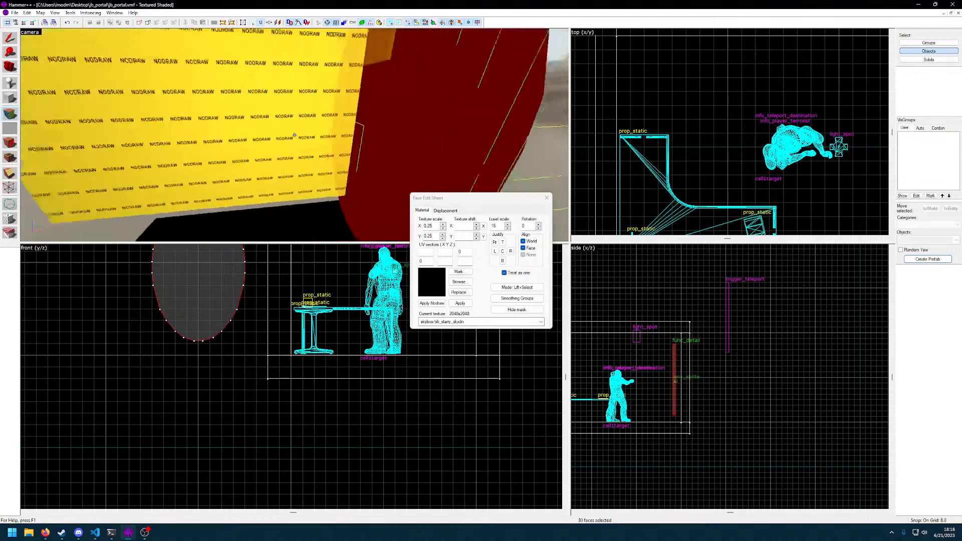
pyautogui.press('s')
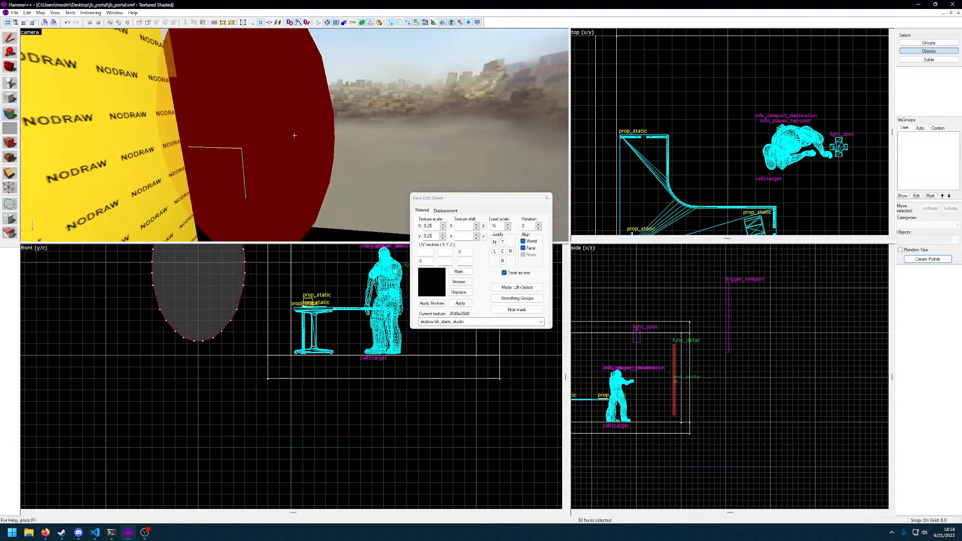
pyautogui.press('s')
pyautogui.press('z')
# Fit the starry sky texture to the oval portal's faces and apply it
pyautogui.click(445, 211)
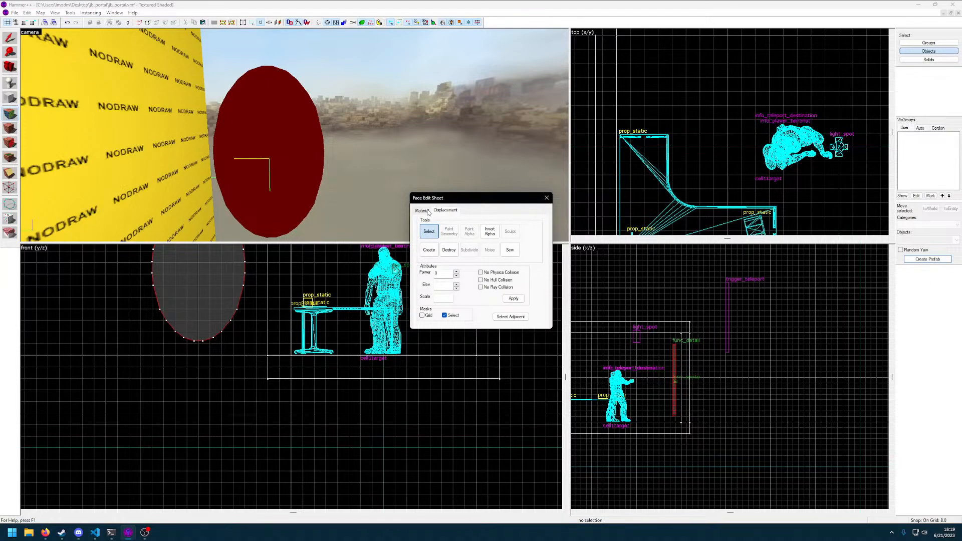
pyautogui.click(422, 210)
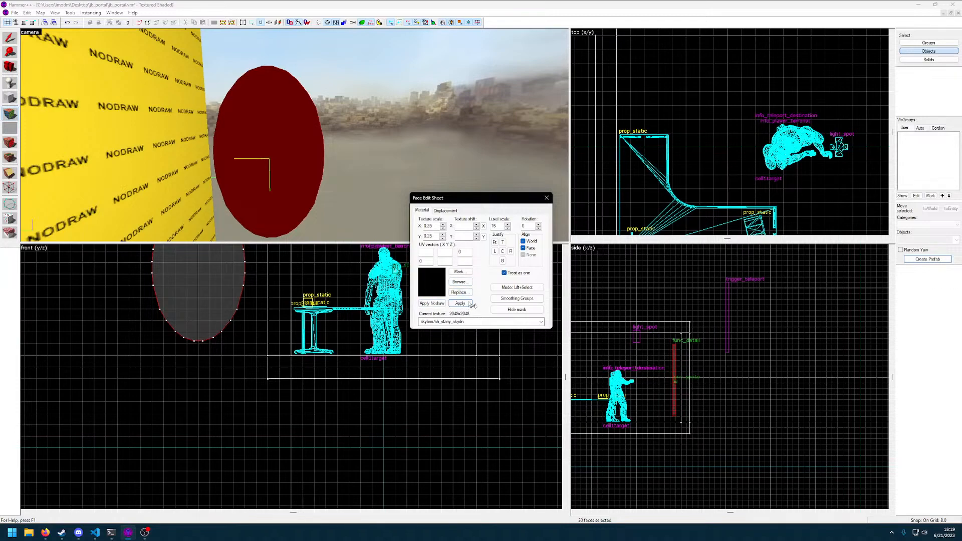
pyautogui.click(494, 243)
pyautogui.click(461, 303)
pyautogui.press('z')
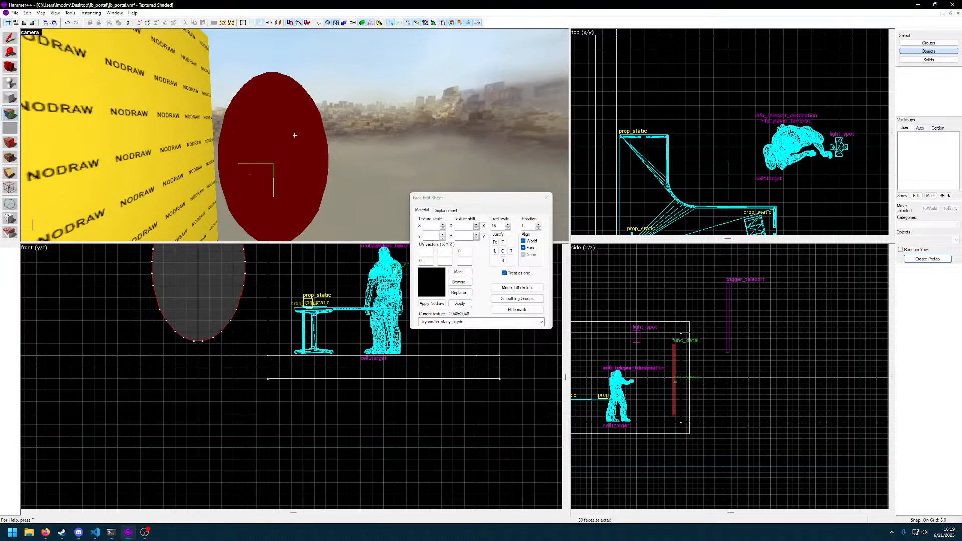
pyautogui.press('w')
pyautogui.press('s')
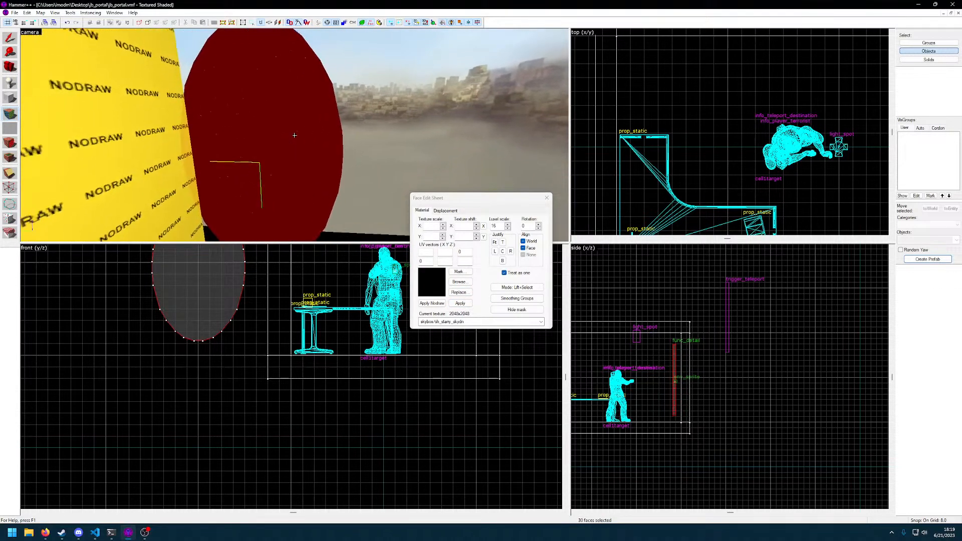
pyautogui.press('z')
pyautogui.press('z')
pyautogui.press('z')
pyautogui.press('z')
pyautogui.press('z')
pyautogui.press('z')
pyautogui.press('z')
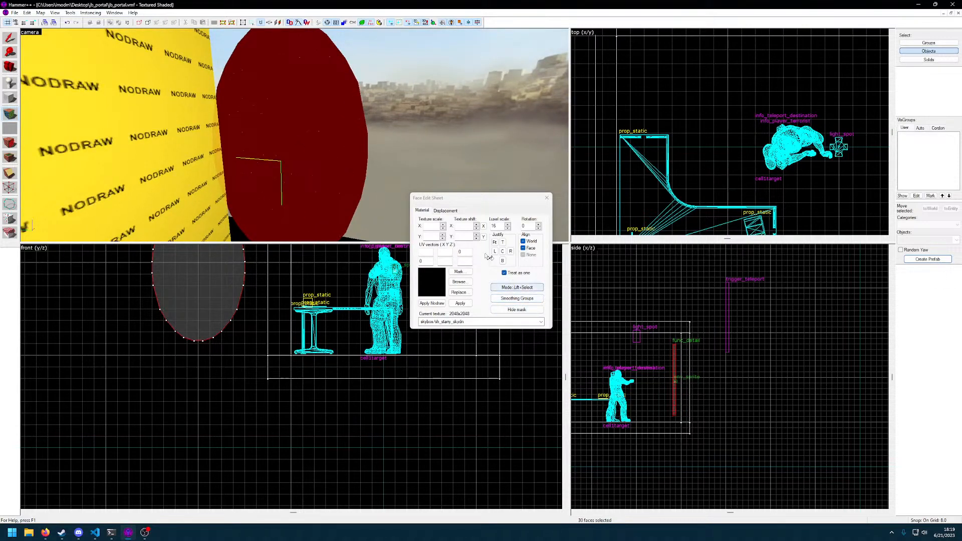
# Check the displacement and material settings of the portal's faces and close the Face Edit Sheet
pyautogui.click(447, 211)
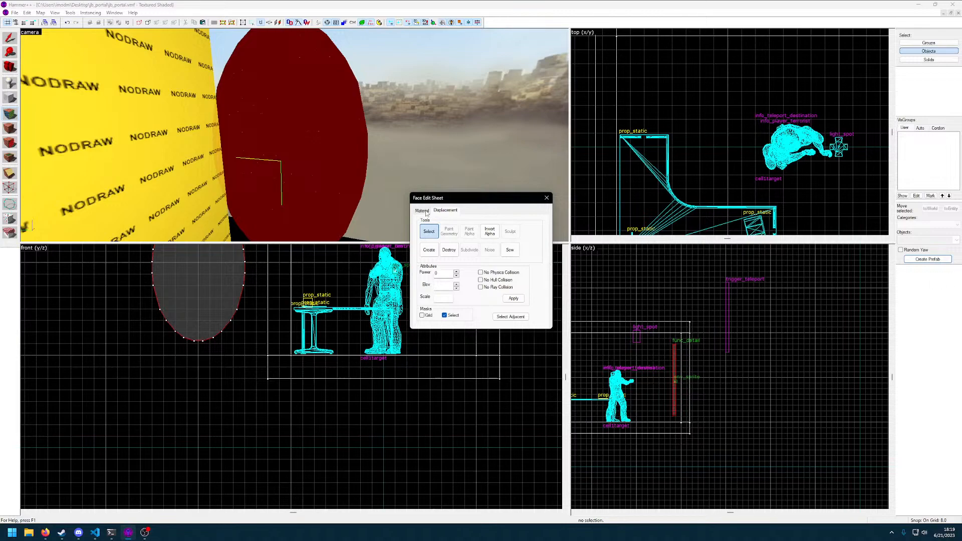
pyautogui.click(426, 213)
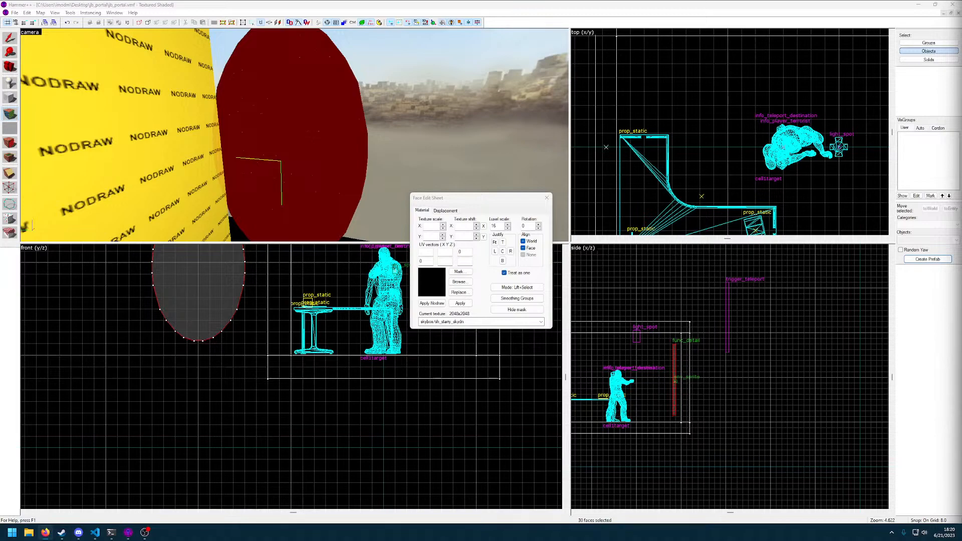
pyautogui.click(487, 243)
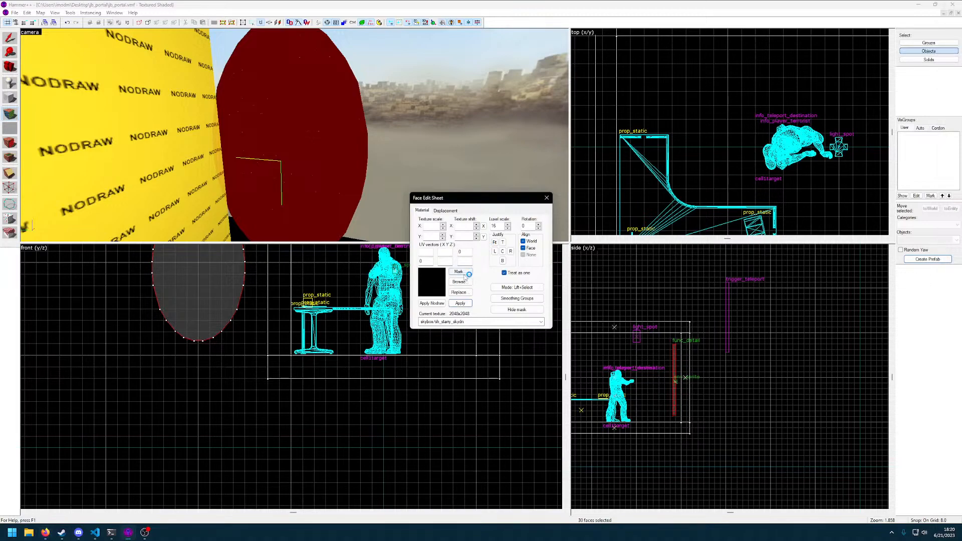
pyautogui.click(445, 211)
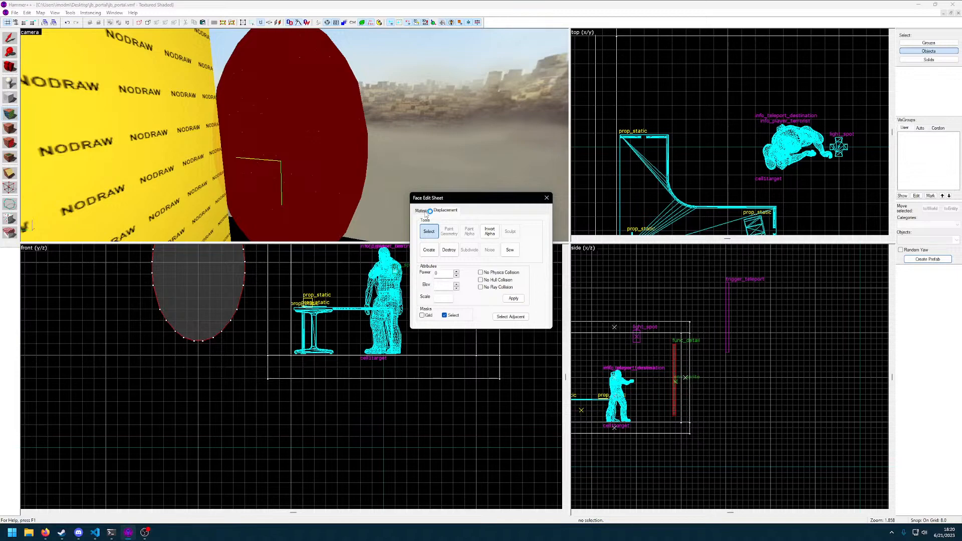
pyautogui.click(424, 211)
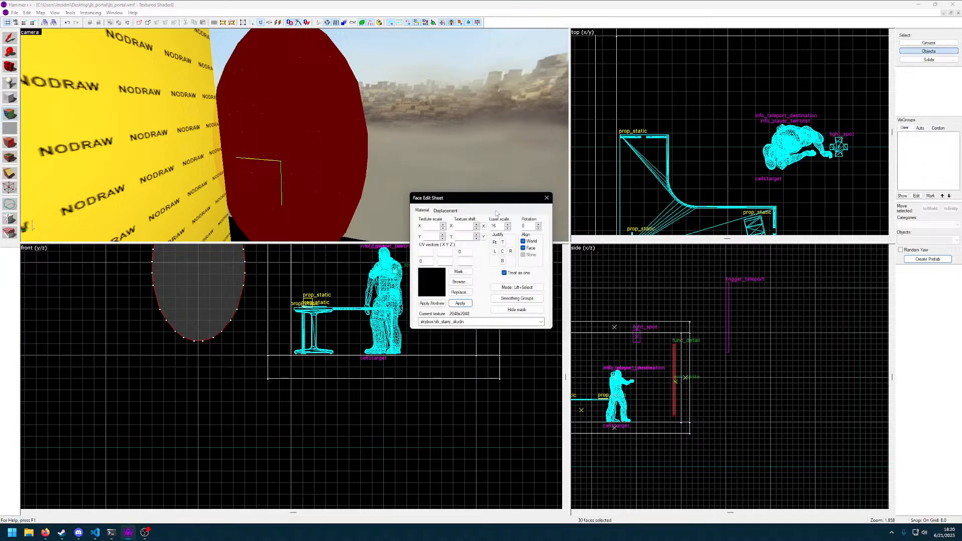
pyautogui.click(547, 198)
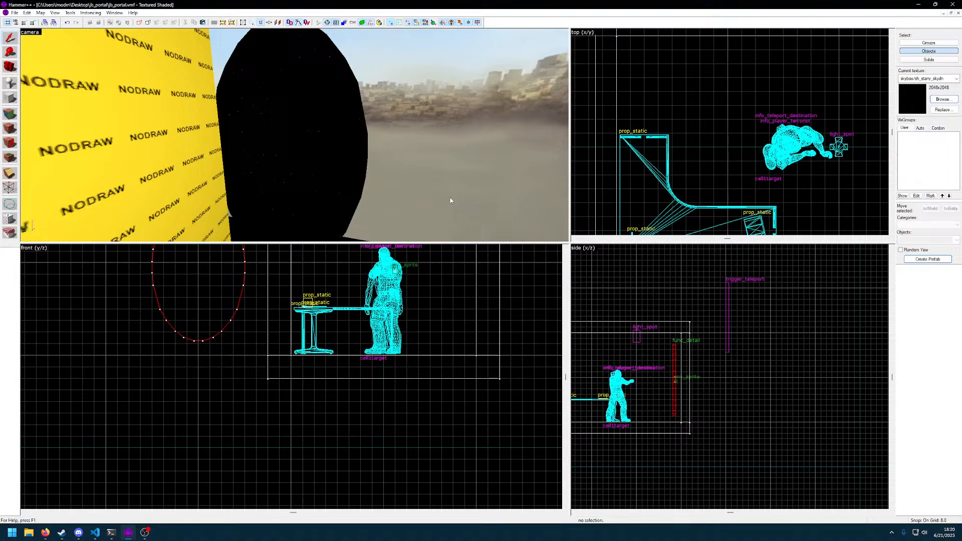
# Select the oval func_detail portal outside the room
pyautogui.press('w')
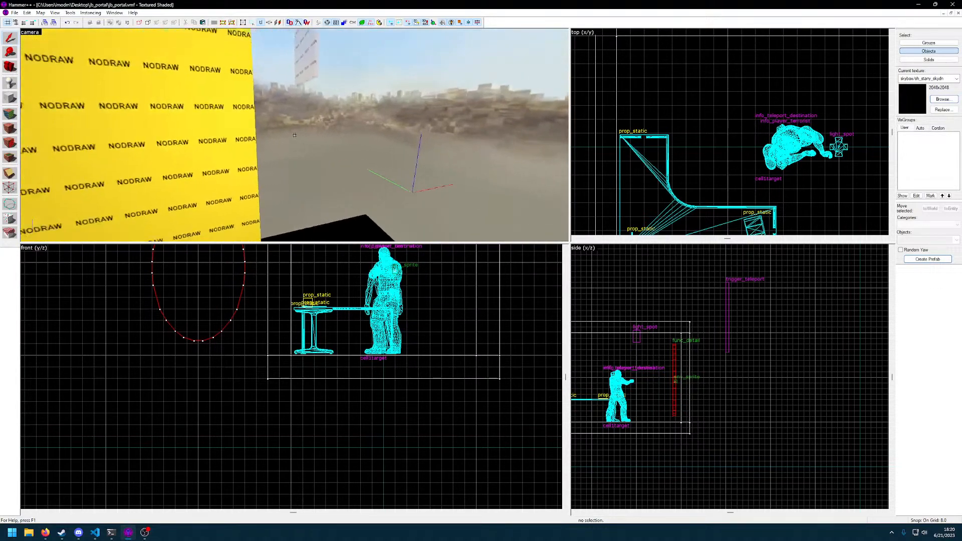
pyautogui.press('a')
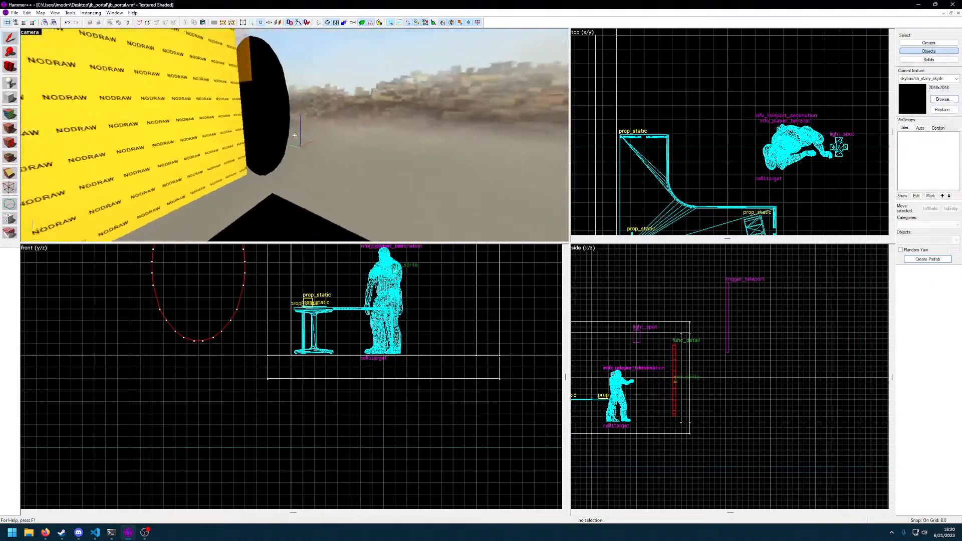
pyautogui.click(295, 135)
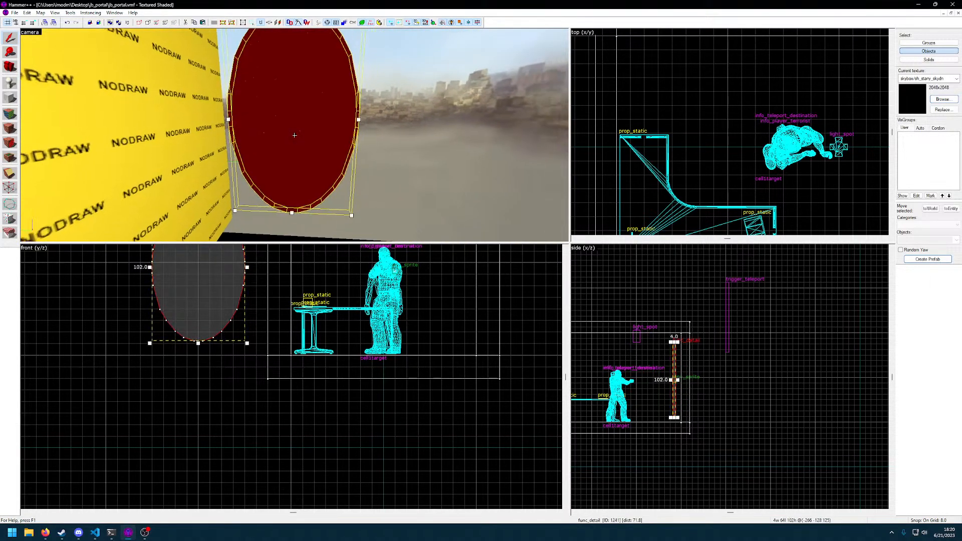
pyautogui.press('a')
pyautogui.press('a')
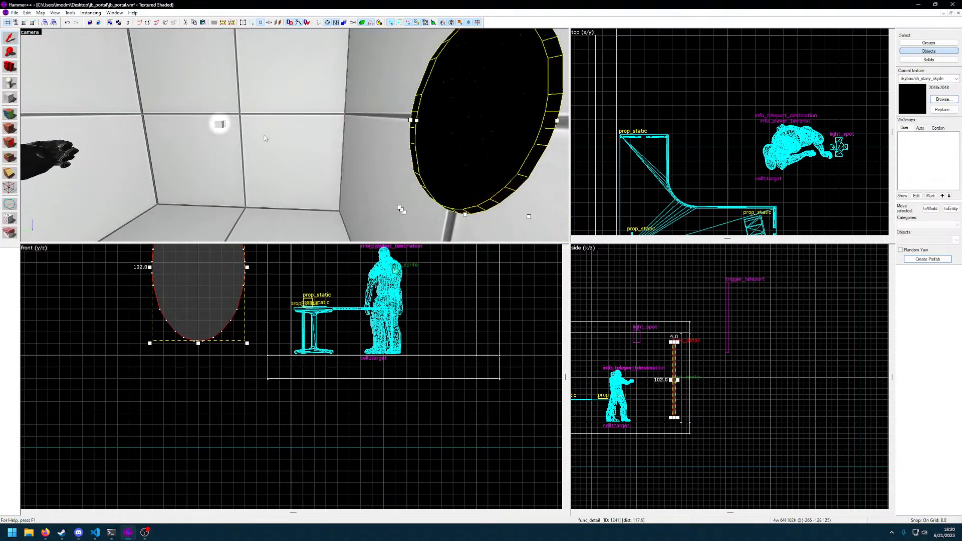
# Delete the env_sprite inside the room
pyautogui.click(221, 126)
pyautogui.press('Delete')
pyautogui.press('z')
pyautogui.press('d')
pyautogui.press('d')
pyautogui.press('z')
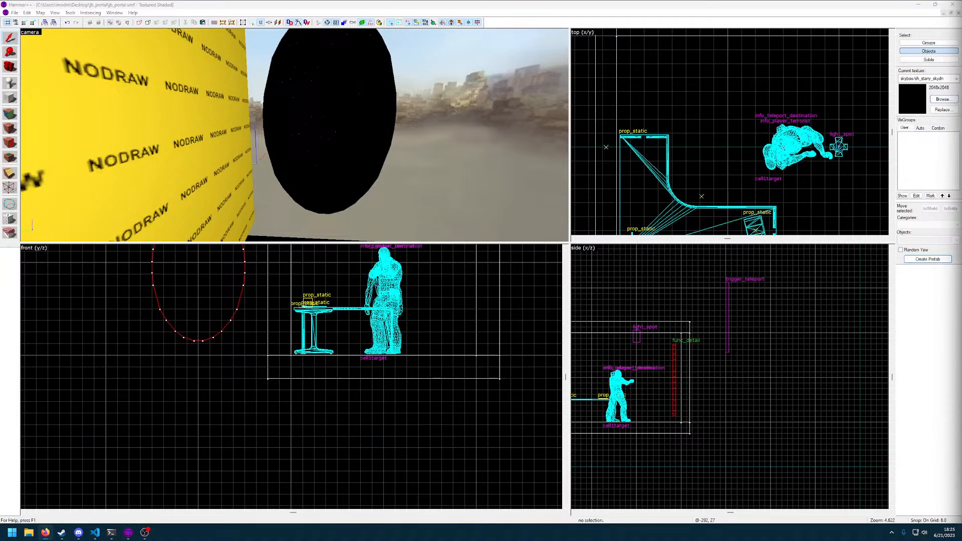
# Examine the oval func_detail portal from outside the room
pyautogui.click(405, 114)
pyautogui.click(382, 109)
pyautogui.press('z')
pyautogui.press('w')
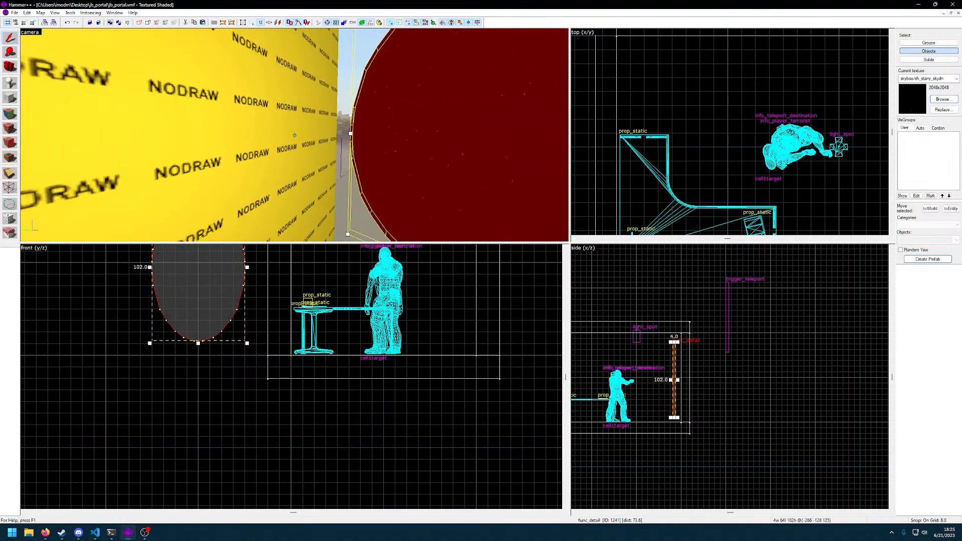
pyautogui.press('s')
pyautogui.press('d')
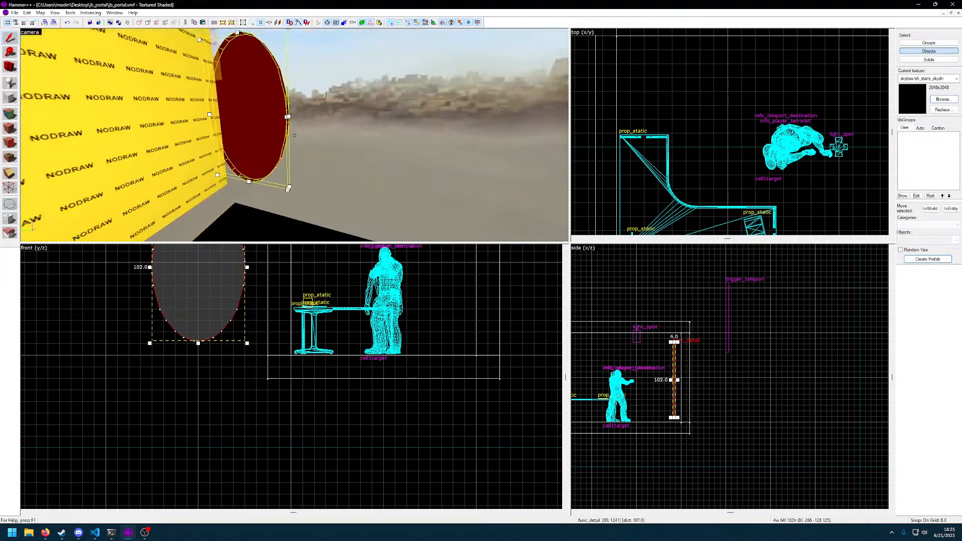
pyautogui.press('z')
pyautogui.scroll(2, 682, 379)
pyautogui.scroll(-2, 682, 379)
# Move the trigger_teleport brush into the room, between the player model and the oval portal
pyautogui.click(725, 311)
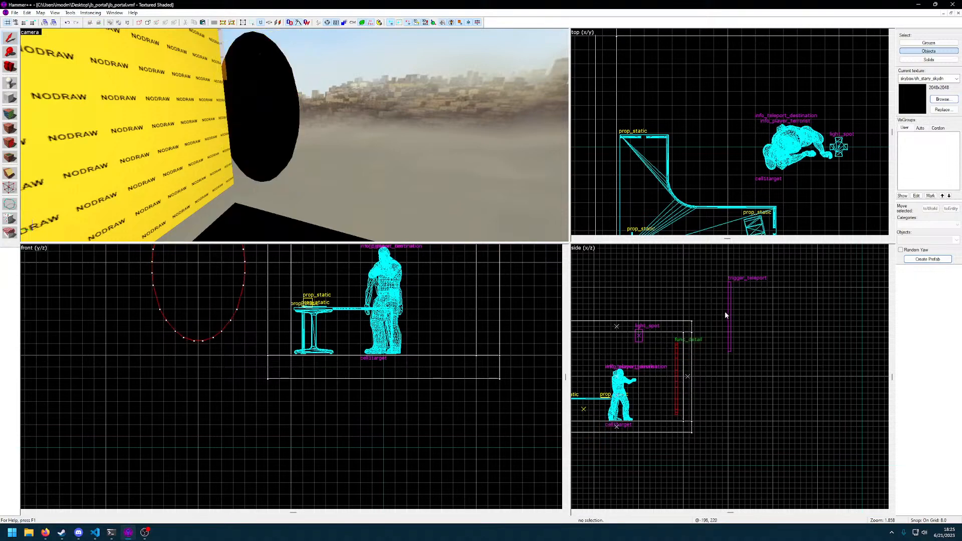
pyautogui.press('z')
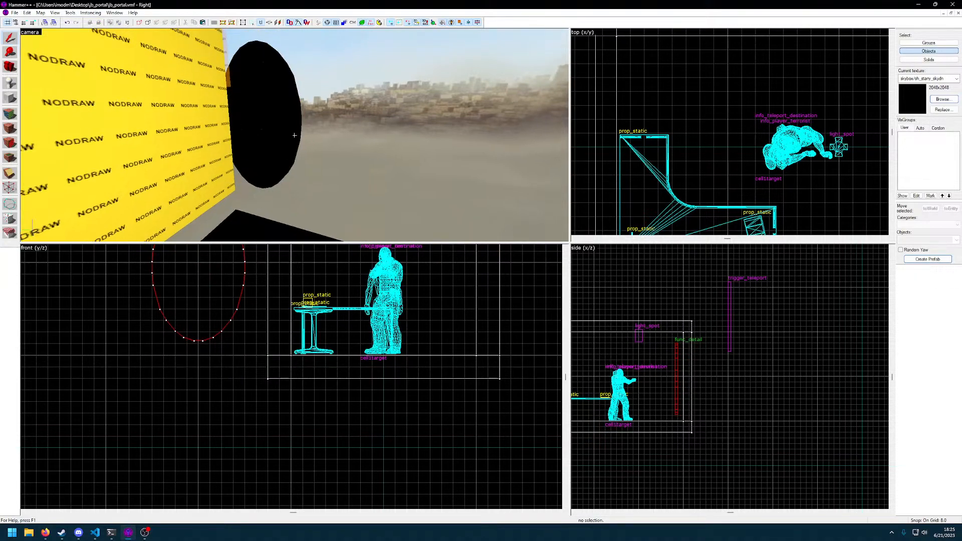
pyautogui.press('w')
pyautogui.press('d')
pyautogui.click(295, 135)
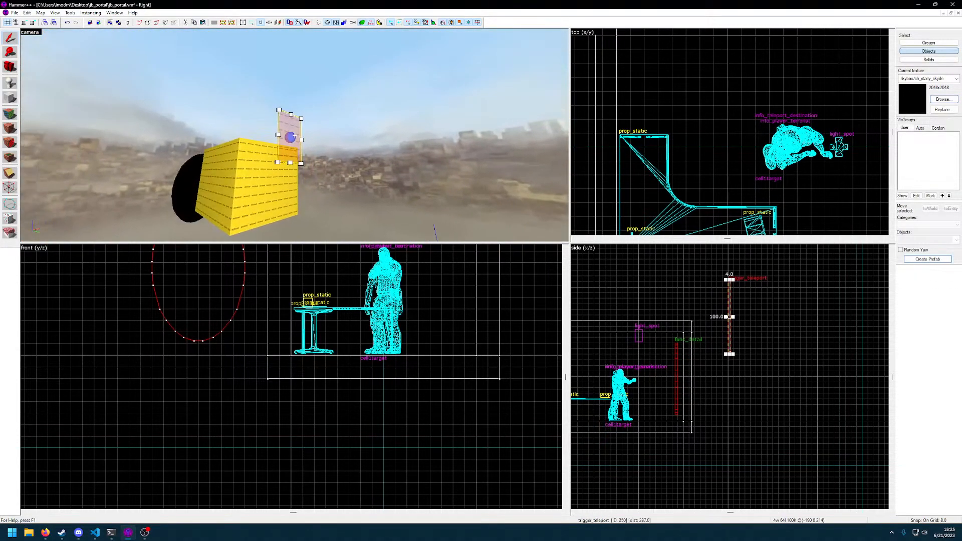
pyautogui.press('z')
pyautogui.scroll(3, 682, 324)
pyautogui.moveTo(772, 304); pyautogui.dragTo(652, 420)
pyautogui.press('Escape')
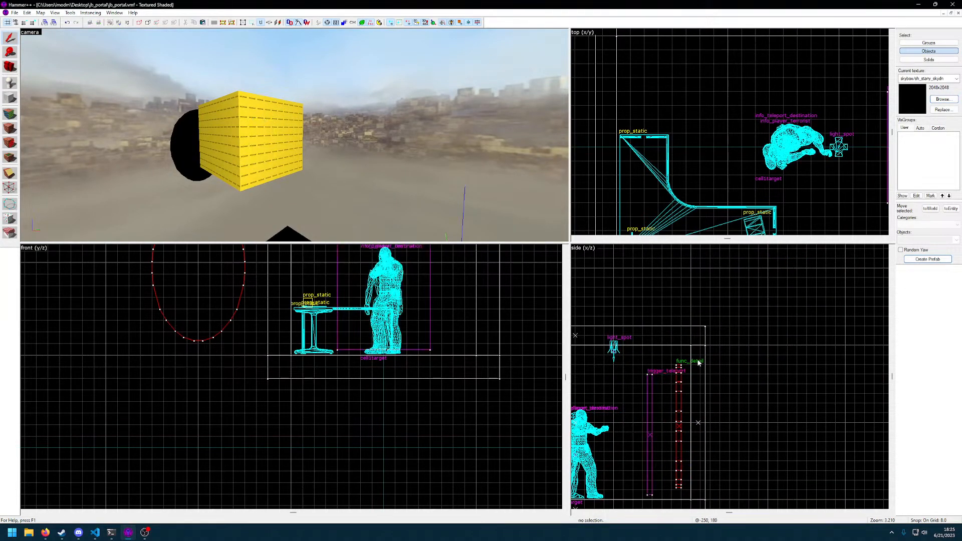
# Inspect how the trigger_teleport brush and the oval portal sit relative to the room and player model
pyautogui.scroll(1, 683, 420)
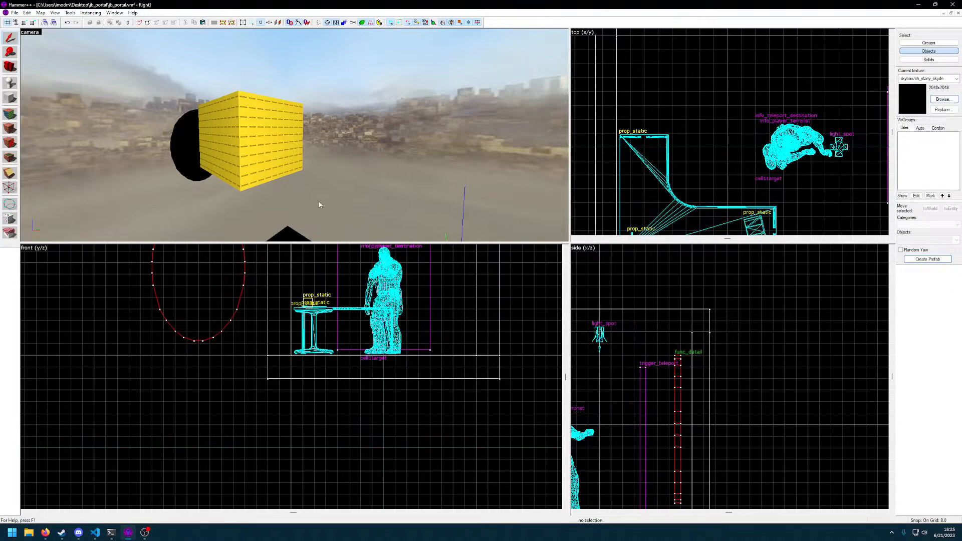
pyautogui.press('z')
pyautogui.press('w')
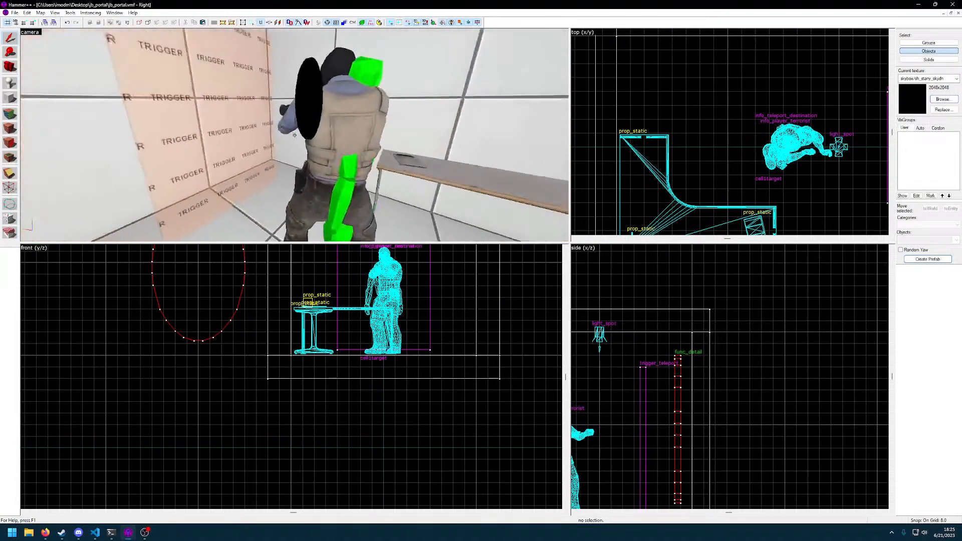
pyautogui.press('d')
pyautogui.press('w')
pyautogui.press('s')
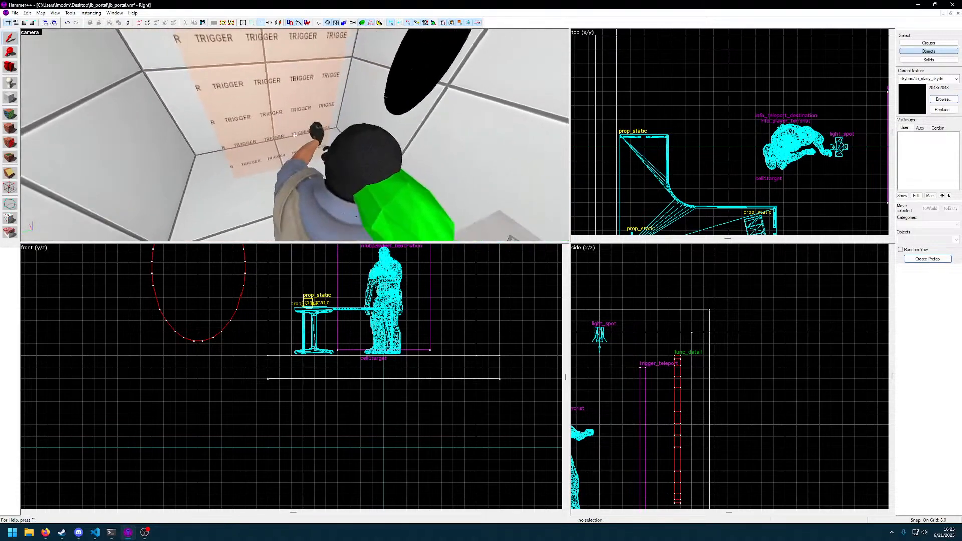
pyautogui.press('z')
pyautogui.scroll(-6, 750, 348)
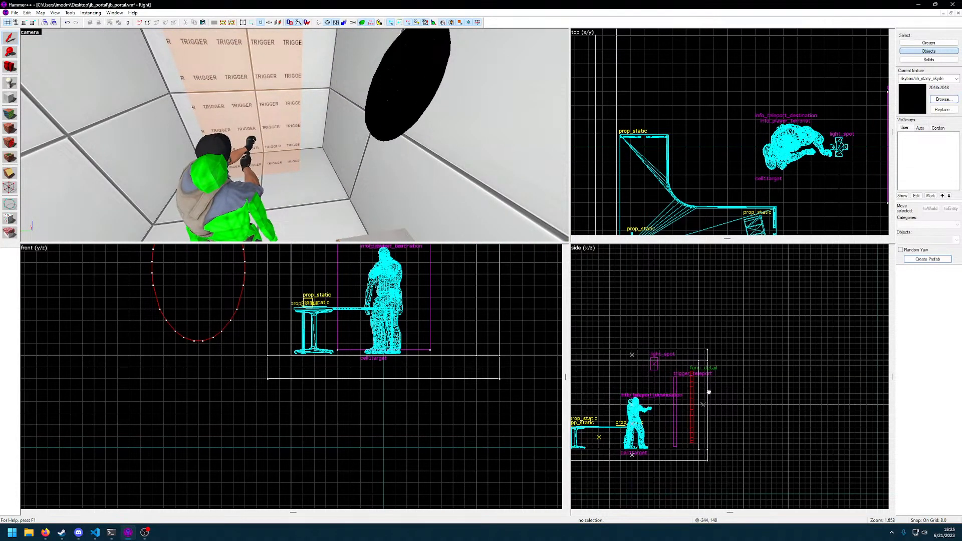
# Select the oval func_detail portal and check its object properties
pyautogui.moveTo(707, 395); pyautogui.dragTo(770, 365, button='middle')
pyautogui.moveTo(408, 306); pyautogui.dragTo(368, 368, button='middle')
pyautogui.scroll(-3, 420, 304)
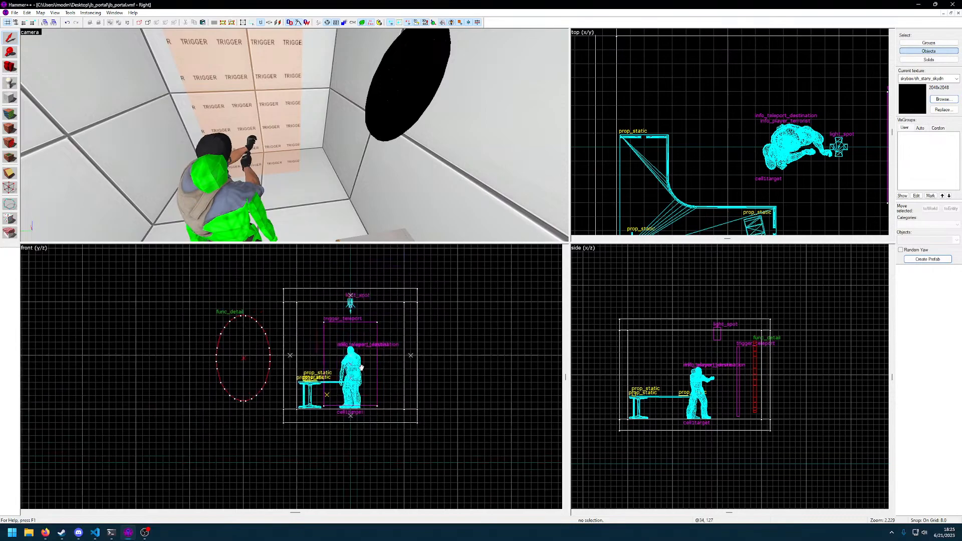
pyautogui.scroll(2, 230, 343)
pyautogui.click(248, 369)
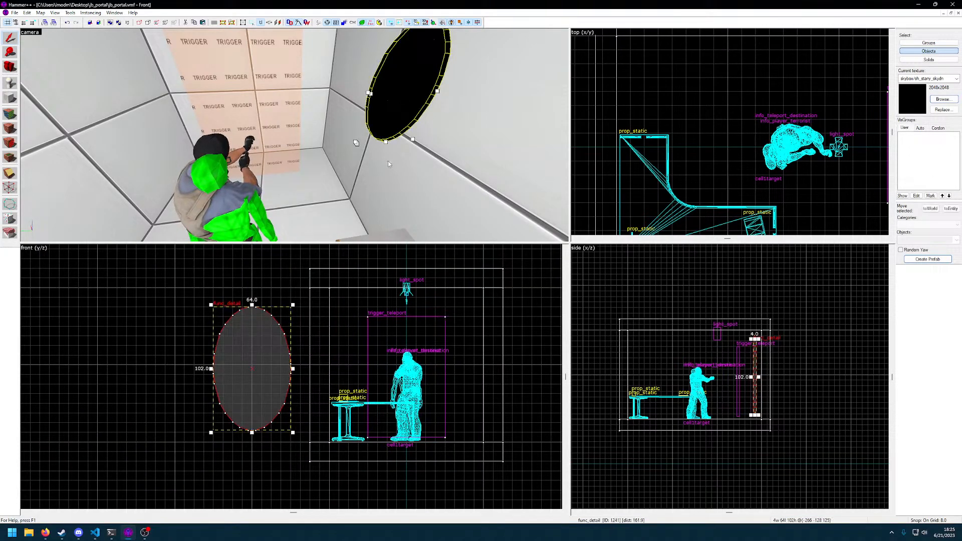
pyautogui.press('z')
pyautogui.press('w')
pyautogui.press('z')
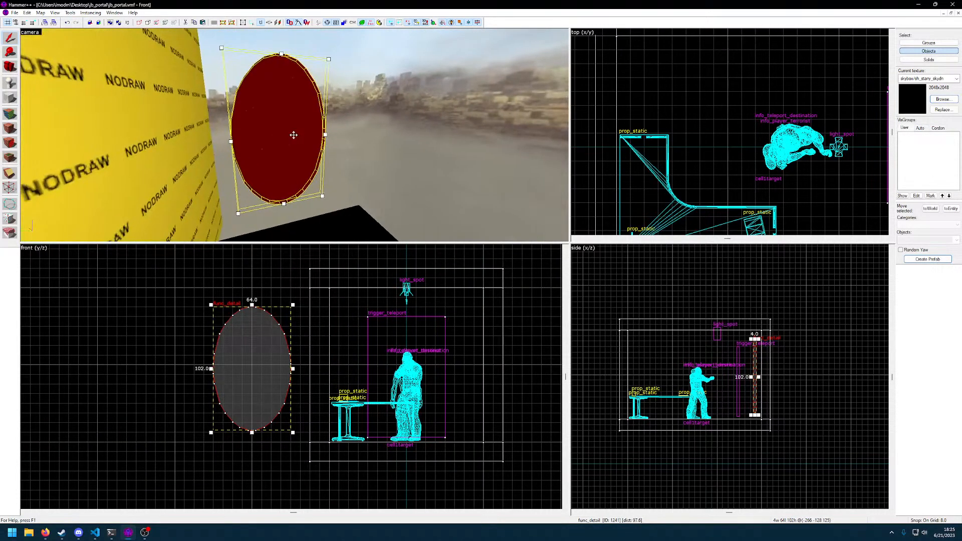
pyautogui.doubleClick(295, 137)
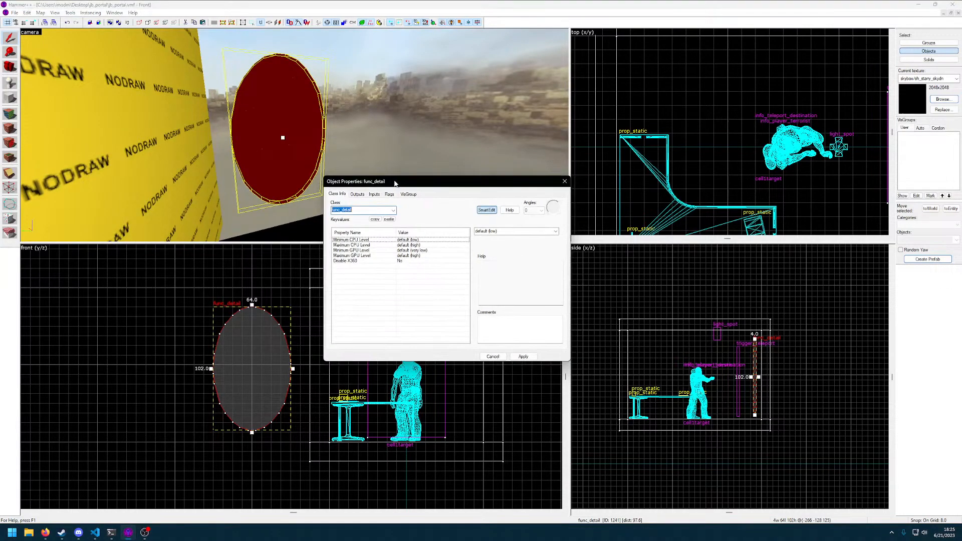
pyautogui.click(565, 182)
# Move the oval portal sideways into the room so it lines up with the trigger_teleport brush in the front view
pyautogui.press('z')
pyautogui.press('a')
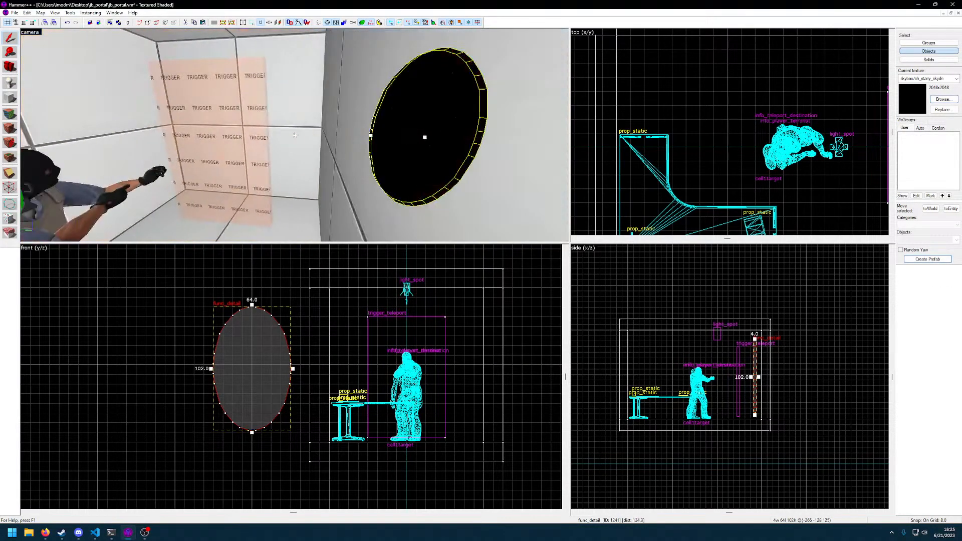
pyautogui.press('s')
pyautogui.press('w')
pyautogui.press('z')
pyautogui.moveTo(253, 373); pyautogui.dragTo(407, 381)
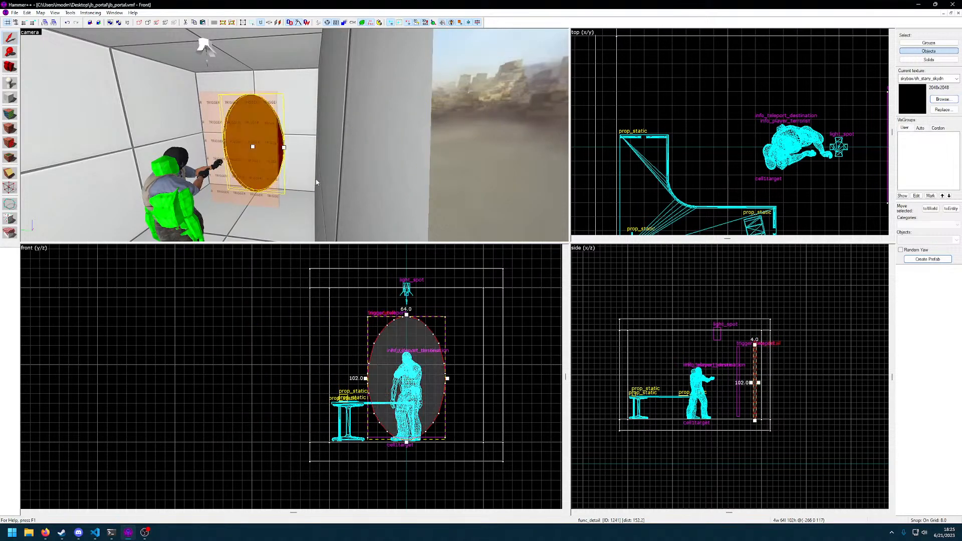
# Move the trigger_teleport brush up against the front of the oval portal and reduce the grid size to 4 units
pyautogui.press('z')
pyautogui.press('w')
pyautogui.press('d')
pyautogui.press('a')
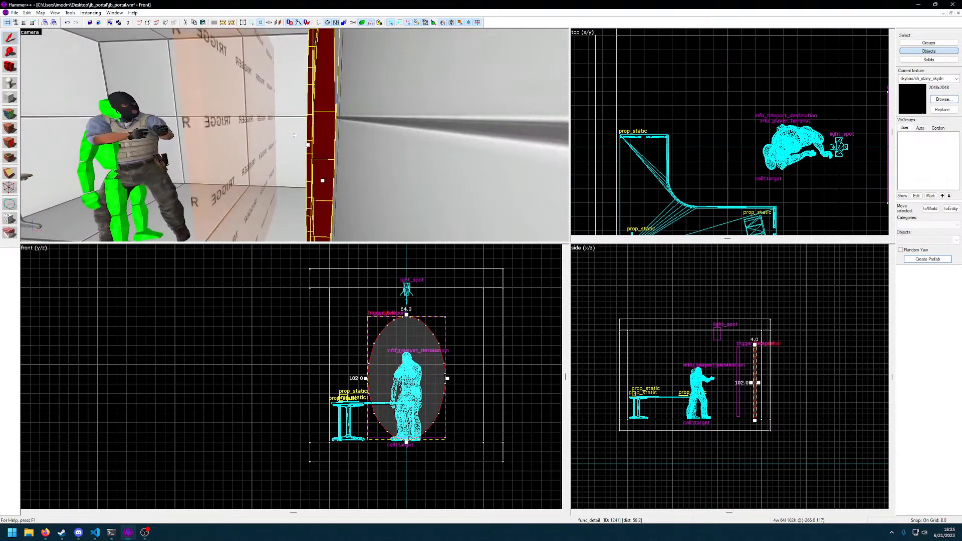
pyautogui.press('a')
pyautogui.press('s')
pyautogui.press('z')
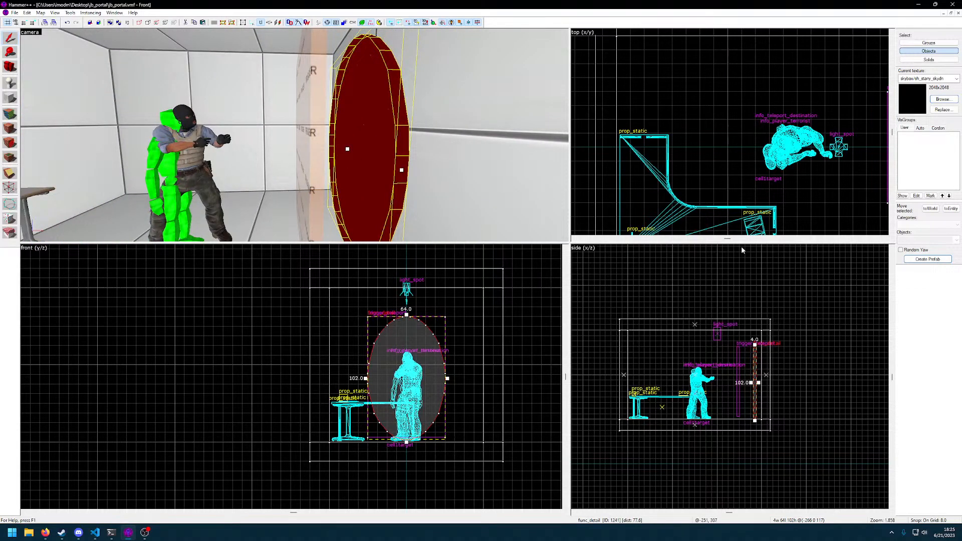
pyautogui.click(304, 147)
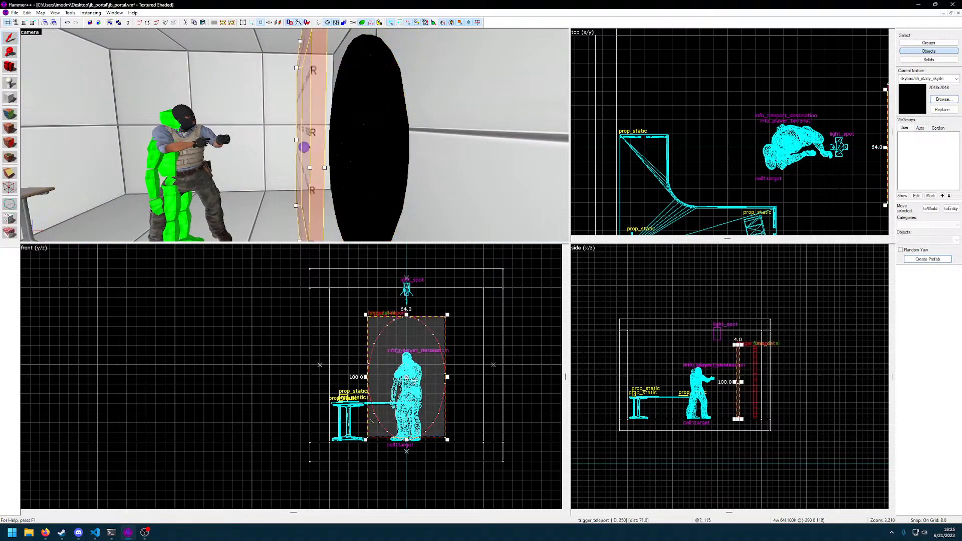
pyautogui.scroll(5, 735, 380)
pyautogui.moveTo(691, 375); pyautogui.dragTo(747, 384)
pyautogui.press('[')
pyautogui.click(747, 384)
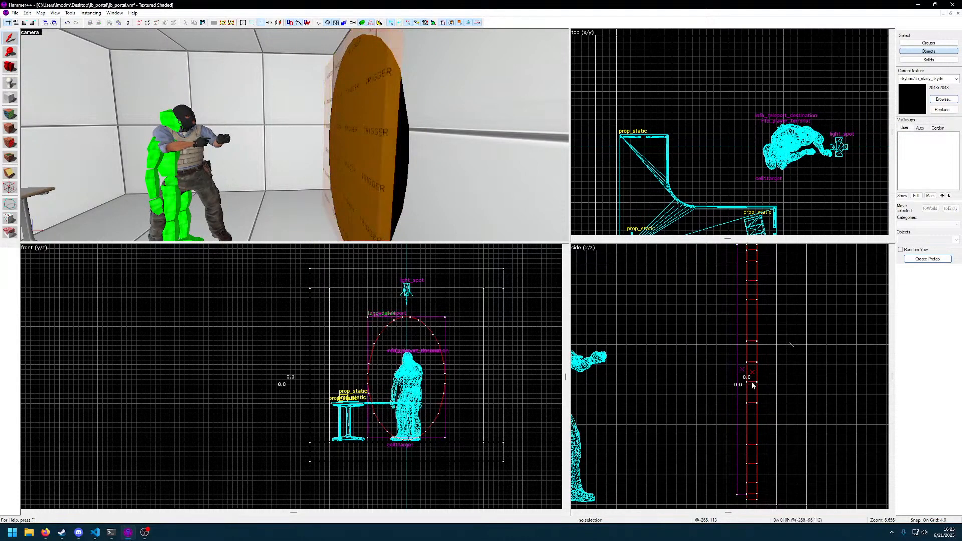
pyautogui.press('Escape')
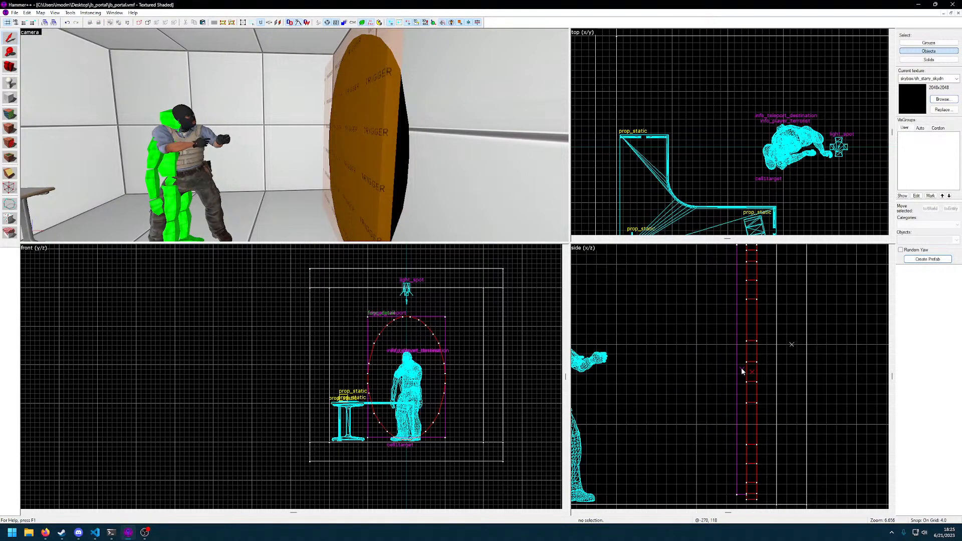
# Reduce the grid size to 2 units and shift the trigger_teleport brush to coincide with the oval portal's thickness
pyautogui.click(412, 379)
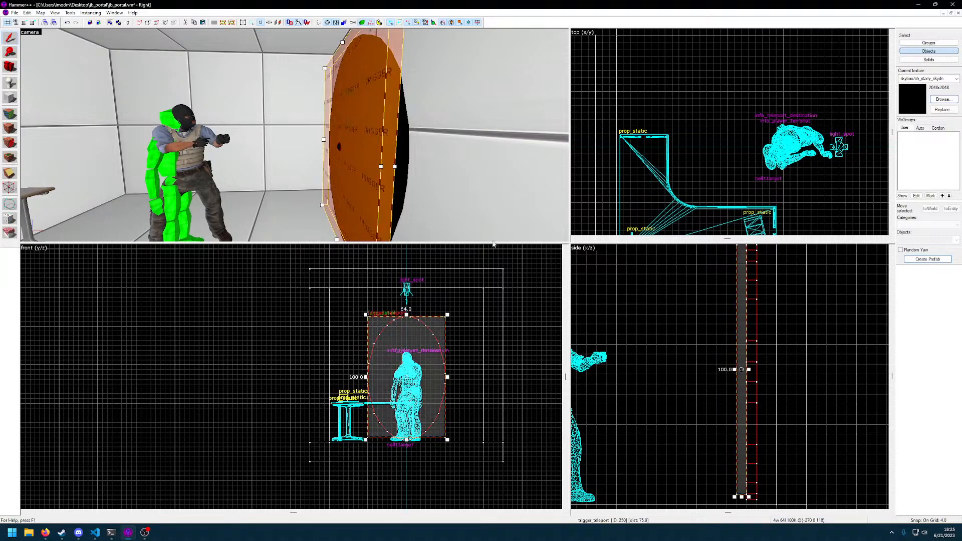
pyautogui.press('[')
pyautogui.moveTo(744, 410); pyautogui.dragTo(747, 409)
pyautogui.moveTo(729, 304); pyautogui.dragTo(709, 372, button='middle')
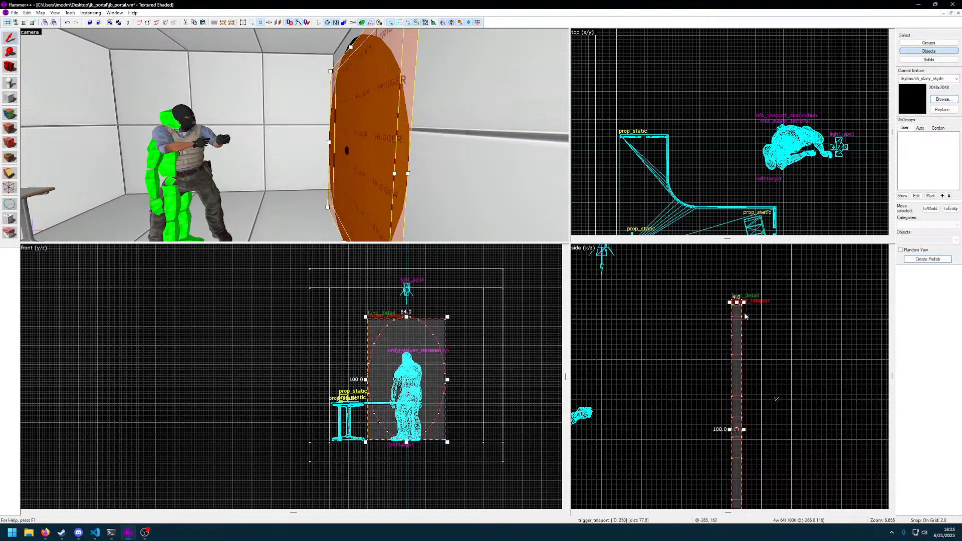
# Extend the top of the trigger_teleport brush to the oval portal's top, making it 102 units high
pyautogui.scroll(12, 747, 312)
pyautogui.moveTo(732, 293); pyautogui.dragTo(768, 448, button='middle')
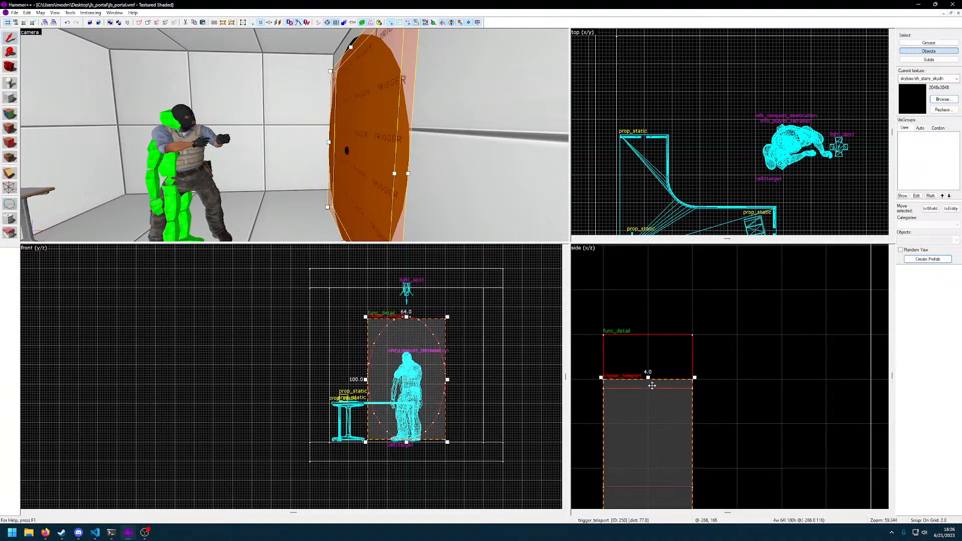
pyautogui.press('z')
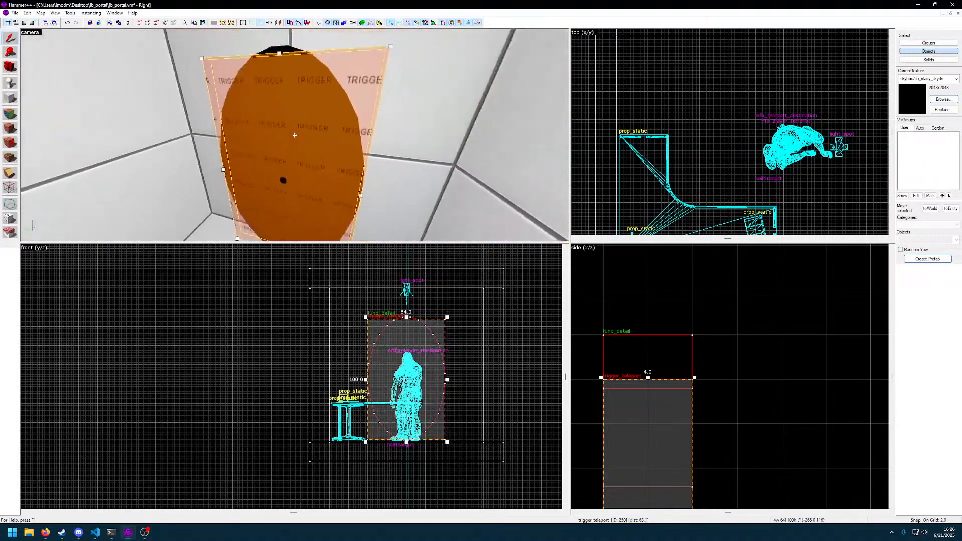
pyautogui.press('w')
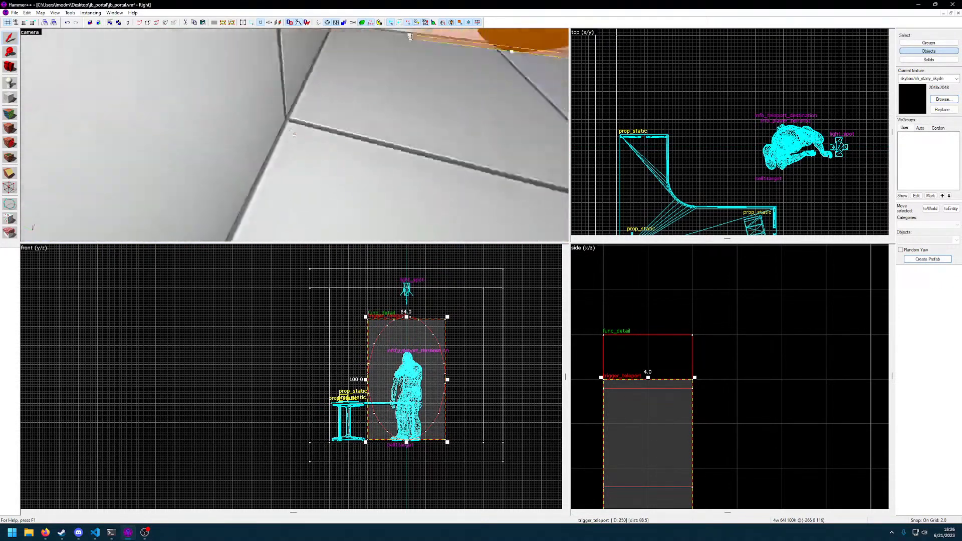
pyautogui.press('w')
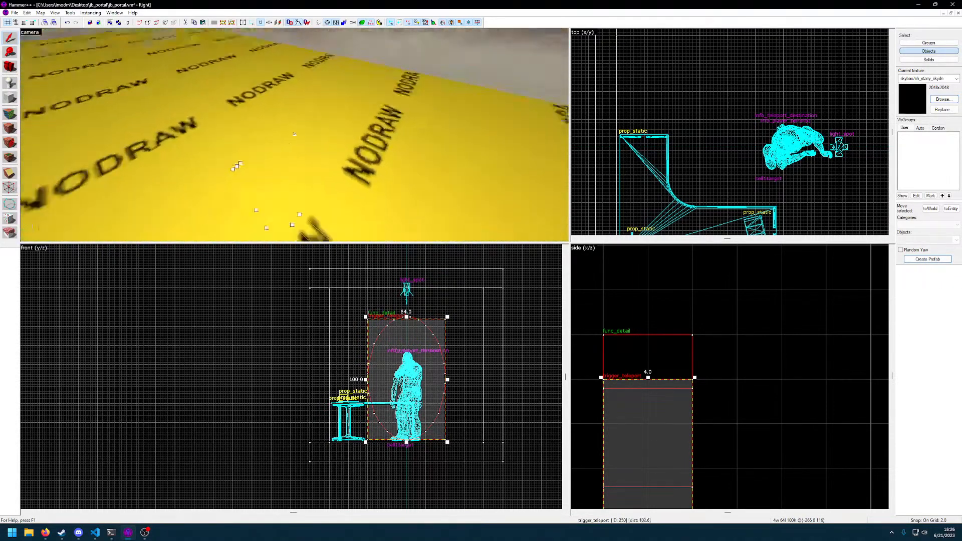
pyautogui.press('z')
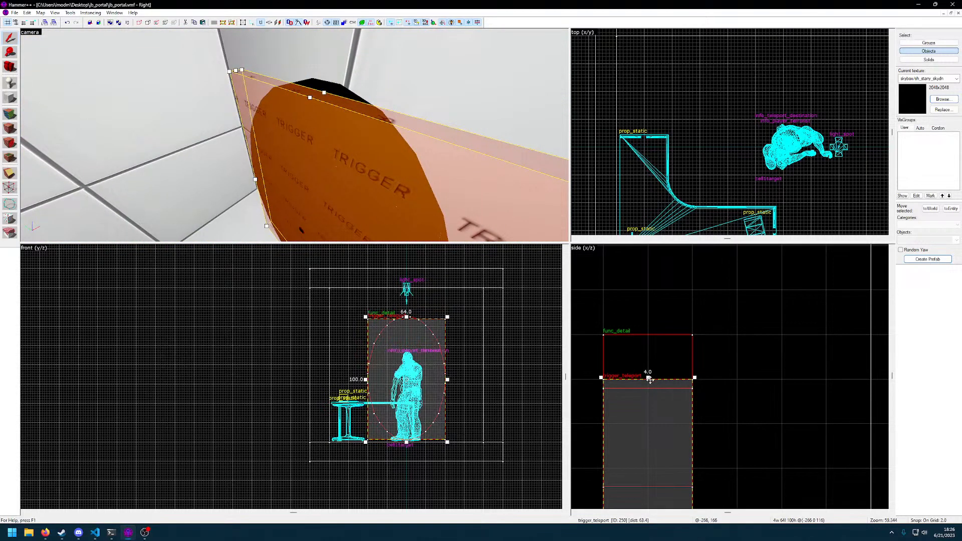
pyautogui.moveTo(649, 377); pyautogui.dragTo(648, 333)
pyautogui.press('z')
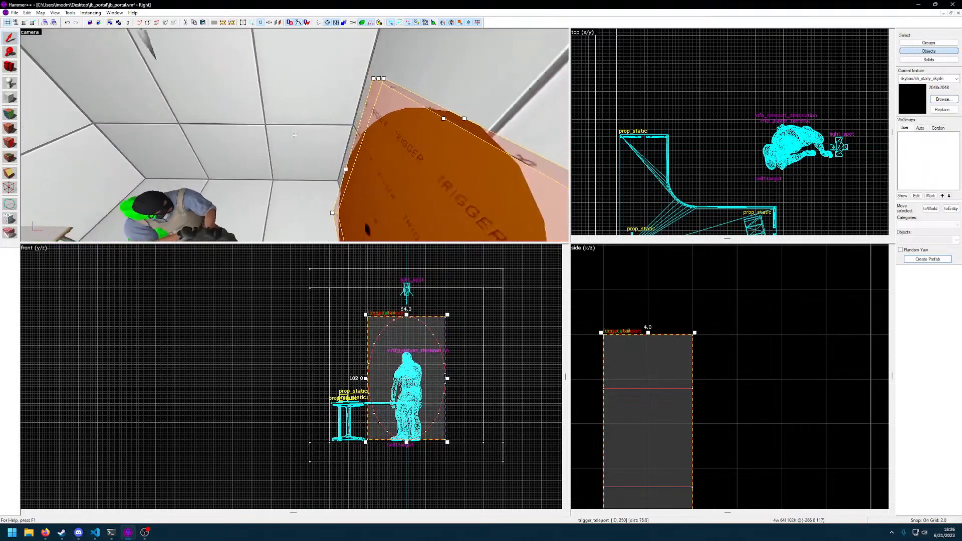
# Examine the fit between the oval portal and the trigger_teleport brush at the lower edge and sides
pyautogui.click(295, 134)
pyautogui.press('d')
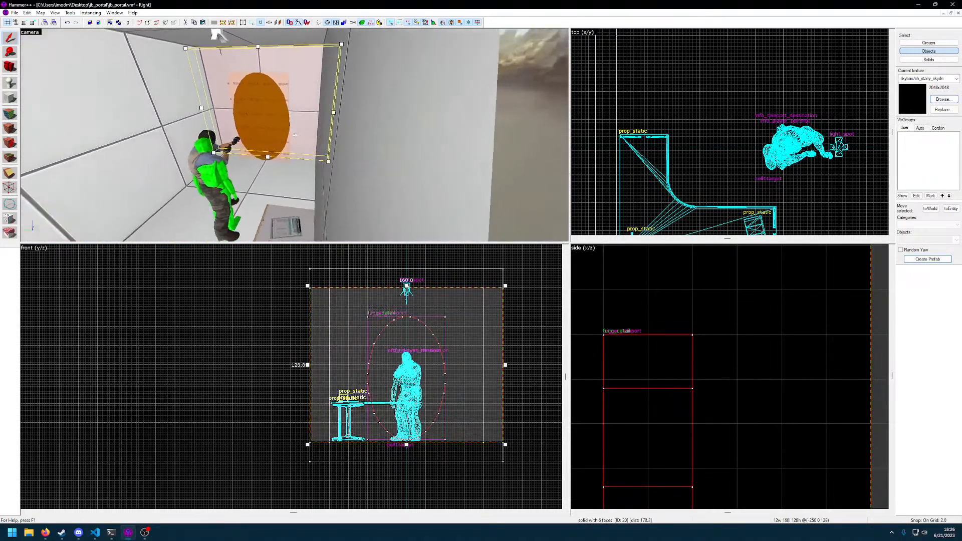
pyautogui.press('w')
pyautogui.click(294, 135)
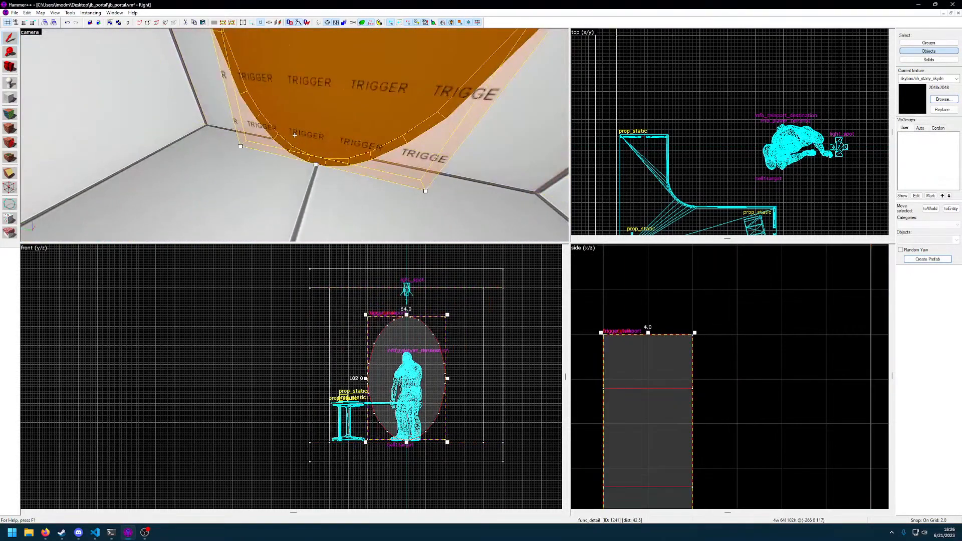
pyautogui.press('s')
pyautogui.press('w')
pyautogui.press('d')
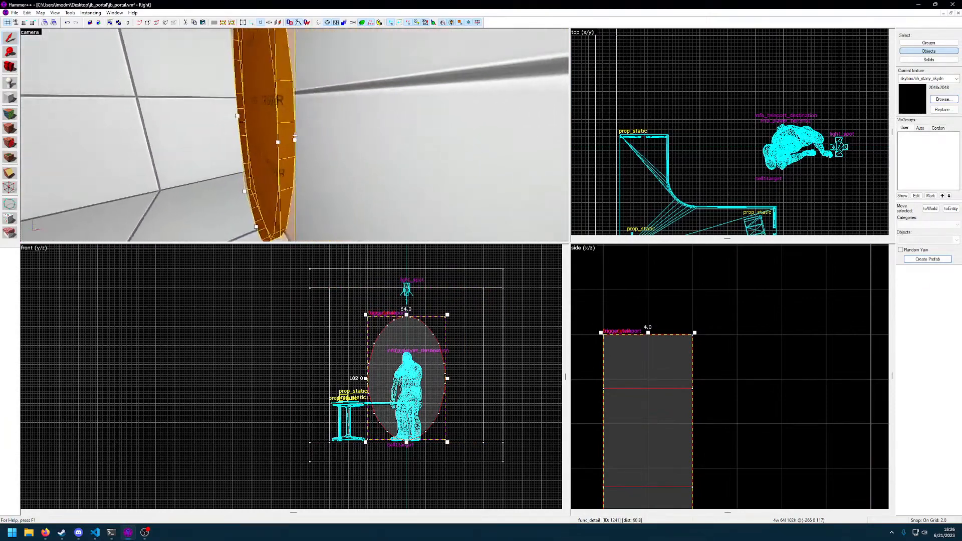
pyautogui.press('a')
pyautogui.press('z')
pyautogui.press('Escape')
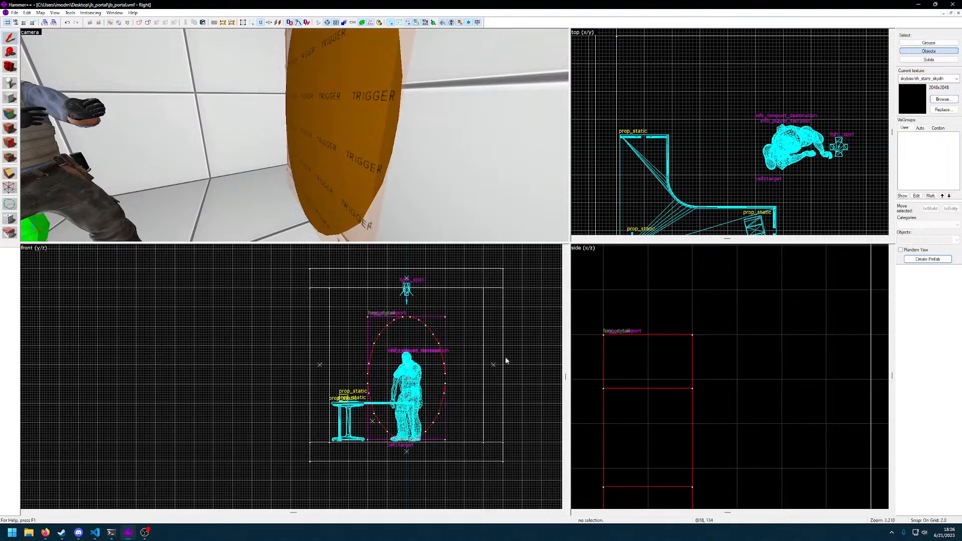
# Select the oval func_detail portal that overlaps the trigger_teleport brush inside the room
pyautogui.scroll(4, 426, 365)
pyautogui.scroll(-2, 426, 366)
pyautogui.click(416, 367)
pyautogui.click(330, 189)
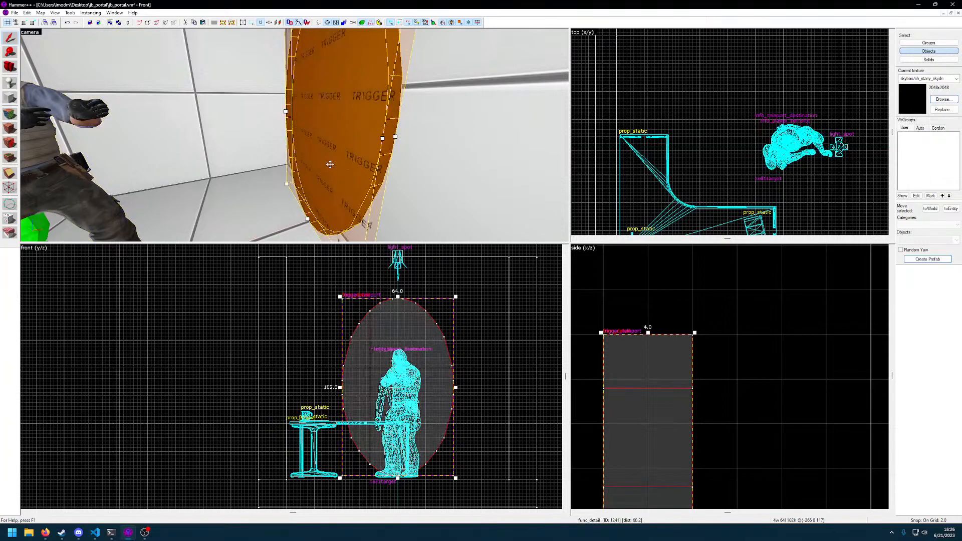
# Move the oval func_detail portal up 6 units above the floor and inspect the gap beneath it
pyautogui.moveTo(399, 387); pyautogui.dragTo(401, 377)
pyautogui.press('z')
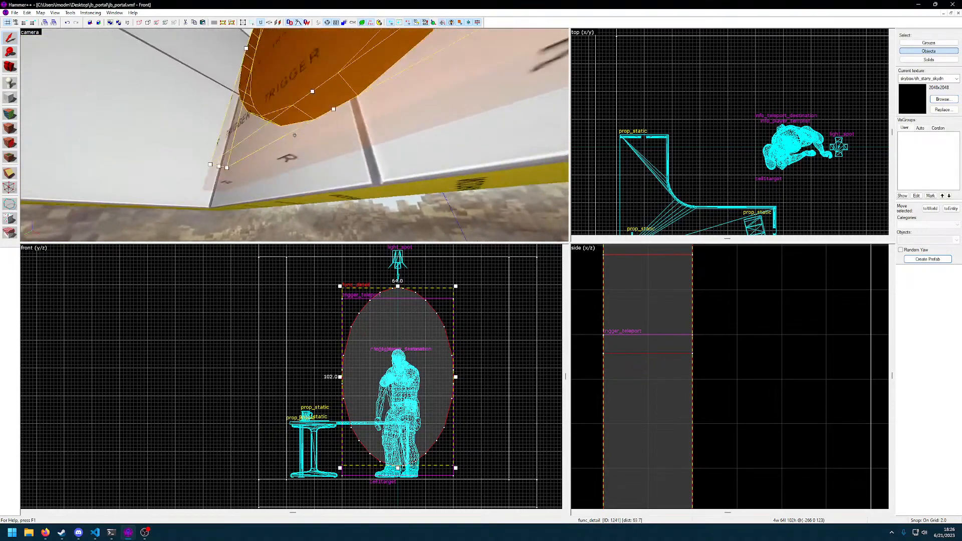
pyautogui.click(295, 135)
pyautogui.press('z')
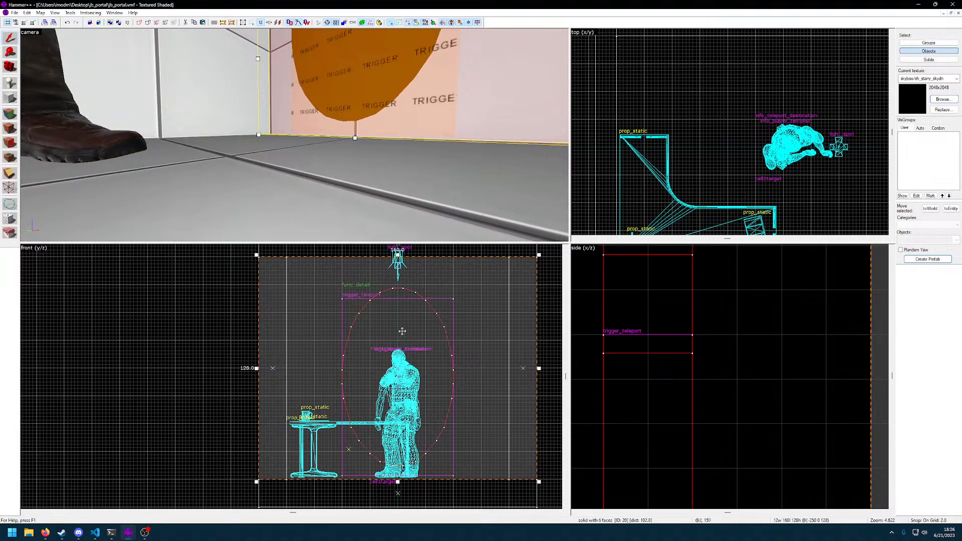
pyautogui.press('z')
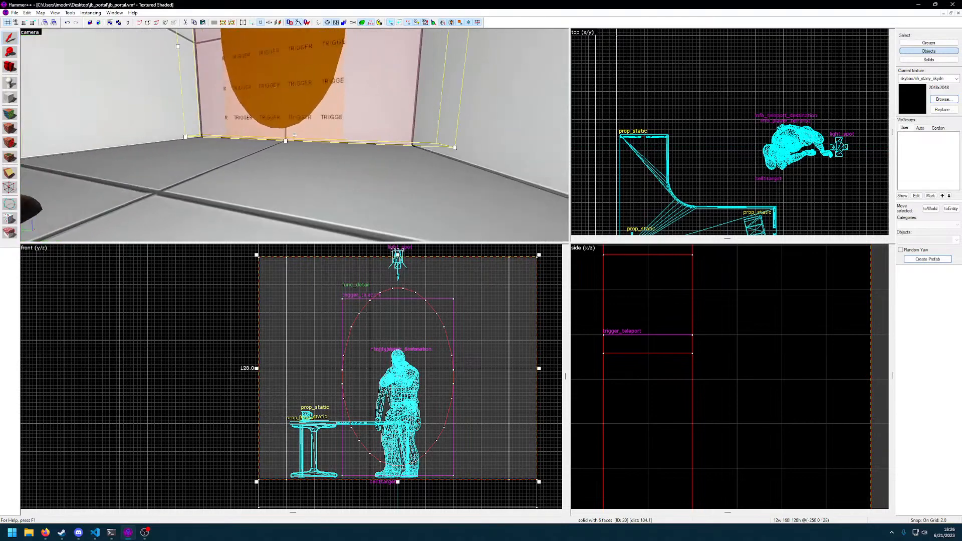
# Select the trigger_teleport brush and move it up 6 units to match the raised oval portal
pyautogui.click(294, 134)
pyautogui.press('z')
pyautogui.moveTo(397, 344); pyautogui.dragTo(397, 339)
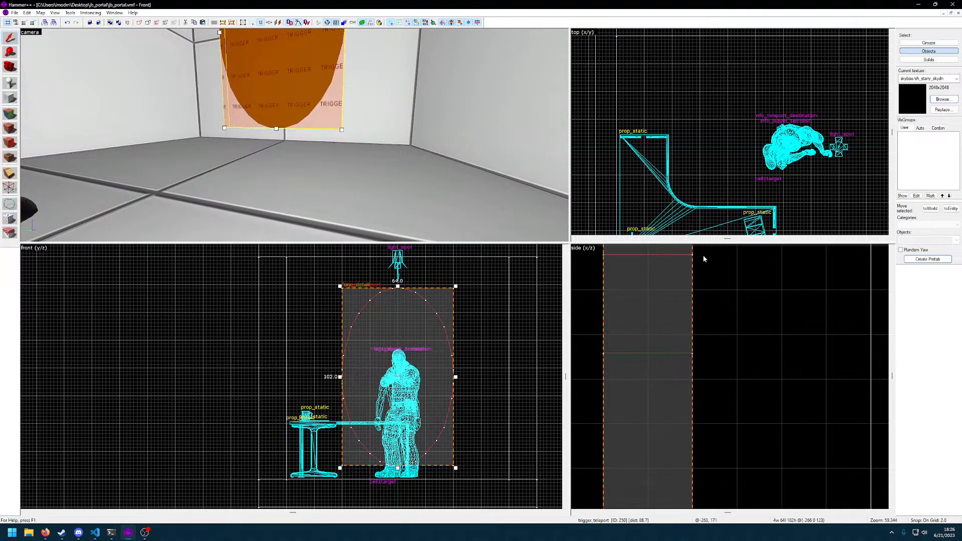
# Check the raised trigger and portal against the room in side view, and increase the grid size to 128 units
pyautogui.scroll(-6, 717, 415)
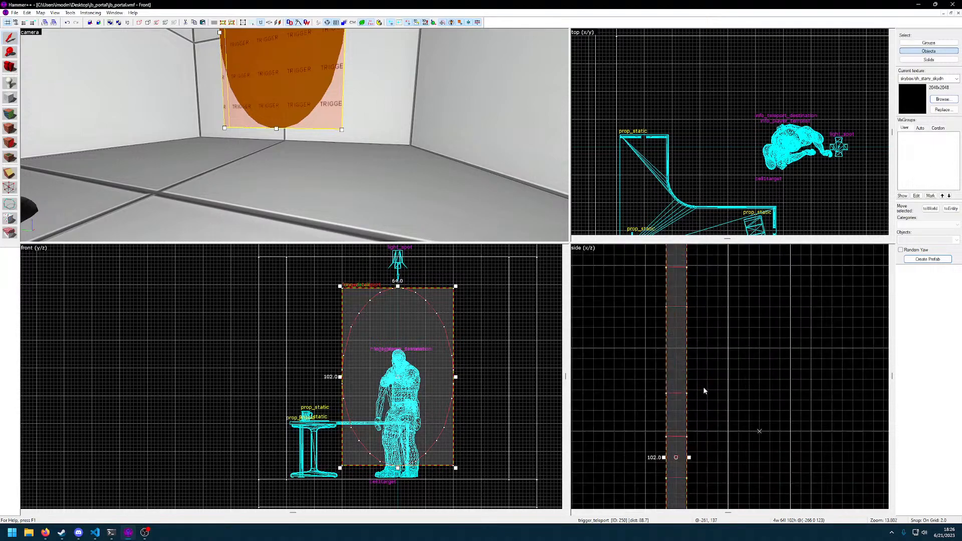
pyautogui.moveTo(690, 262); pyautogui.dragTo(692, 246, button='middle')
pyautogui.scroll(-8, 690, 405)
pyautogui.moveTo(700, 369)
pyautogui.mouseDown(button='middle')
pyautogui.moveTo(702, 296)
pyautogui.moveTo(700, 370)
pyautogui.mouseUp(button='middle')
pyautogui.scroll(8, 691, 390)
pyautogui.scroll(-8, 774, 371)
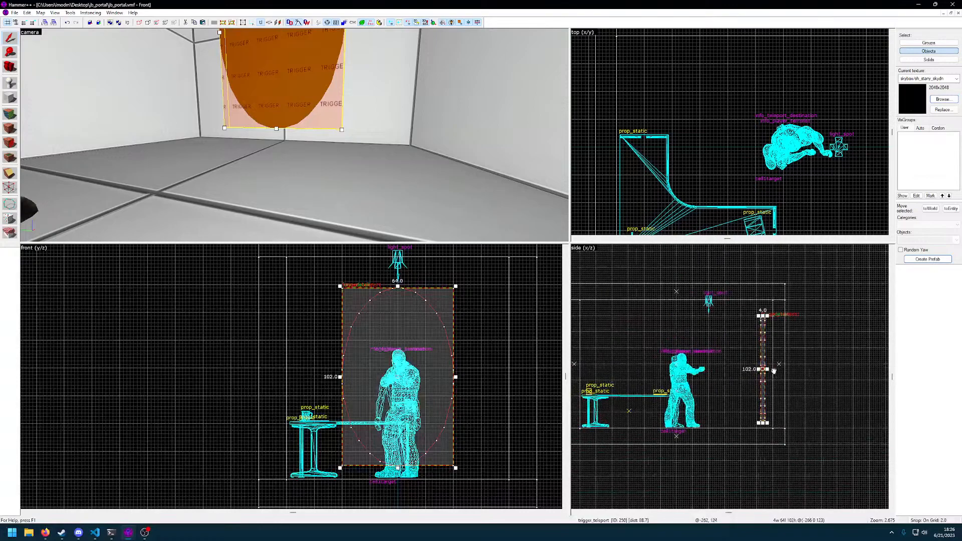
pyautogui.press(']')
pyautogui.press(']')
pyautogui.press(']')
pyautogui.press(']')
pyautogui.press(']')
pyautogui.press(']')
pyautogui.press(']')
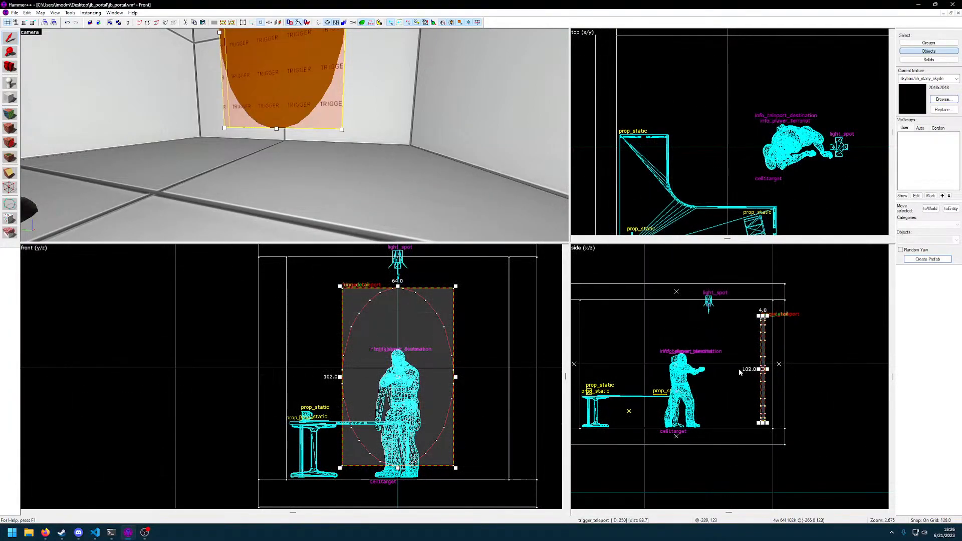
# Compile the jb_portal map and launch it in CS:GO
pyautogui.press('F9')
pyautogui.press('Return')
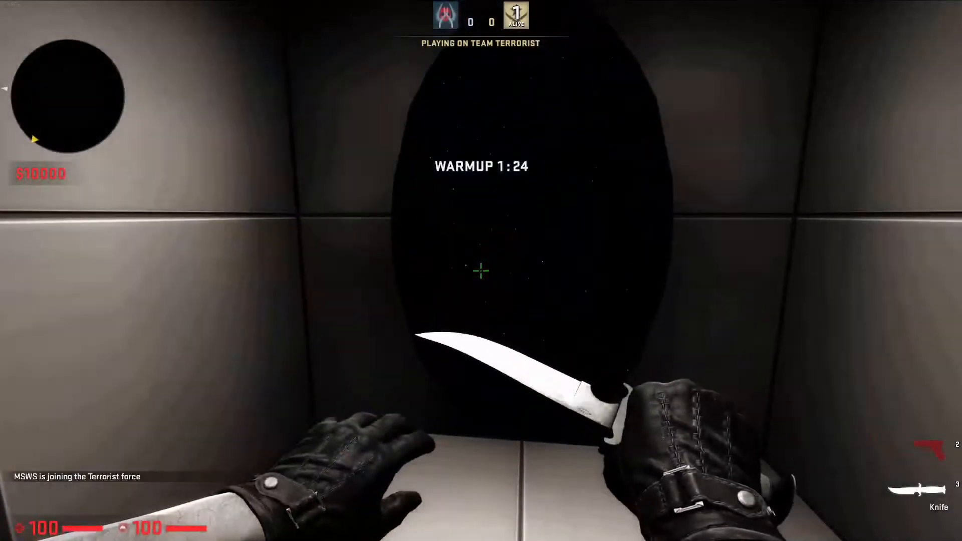
# Examine the starry oval portal in the game by approaching it from the front and from the side
pyautogui.press('w')
pyautogui.press('a')
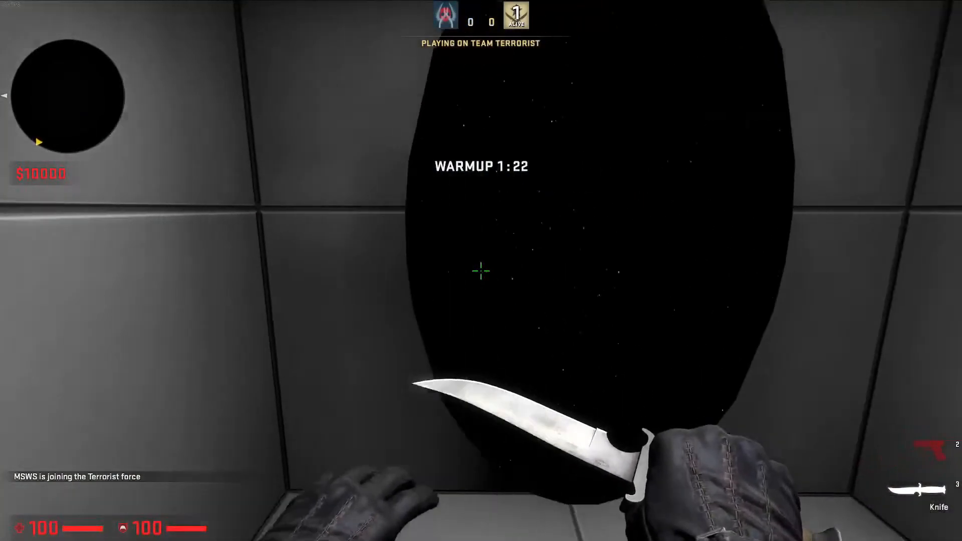
pyautogui.press('a')
pyautogui.press('a')
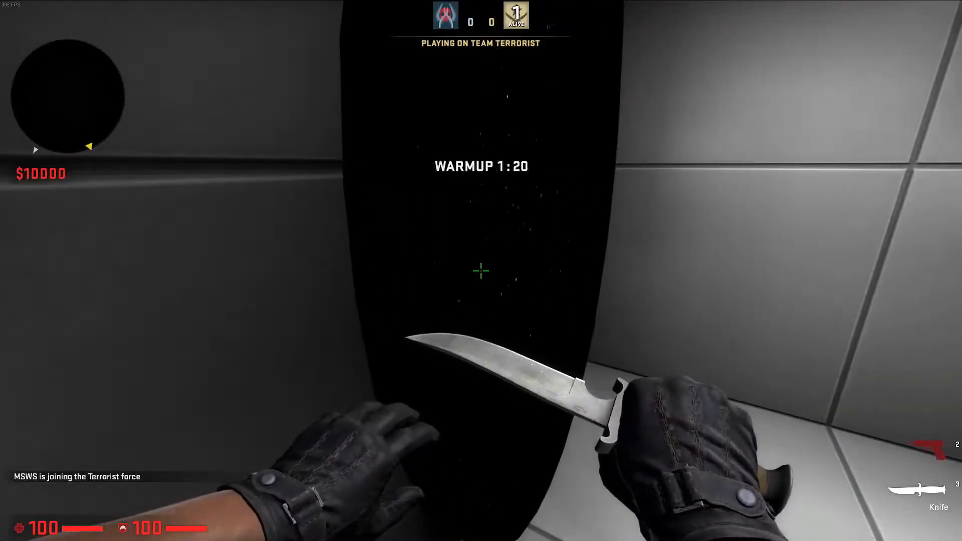
pyautogui.press('w')
pyautogui.press('s')
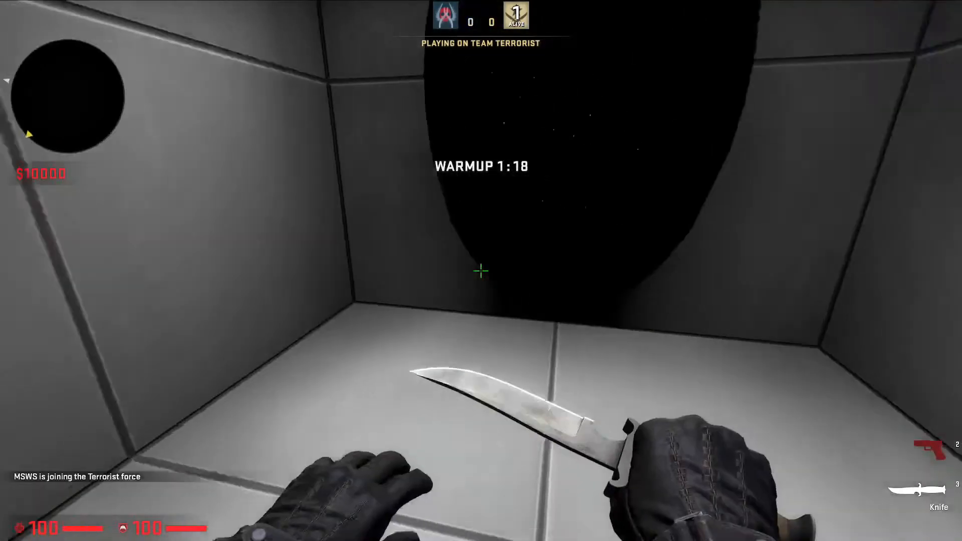
# Test the portal's teleport by walking into it from several angles, and look around the room and ceiling
pyautogui.press('w')
pyautogui.press('w')
pyautogui.press('a')
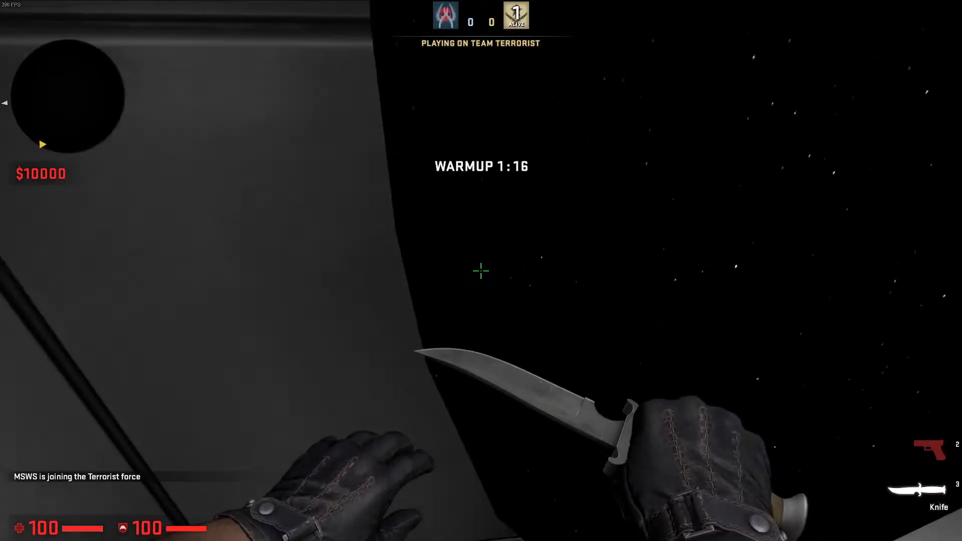
pyautogui.press('w')
pyautogui.press('d')
pyautogui.press('w')
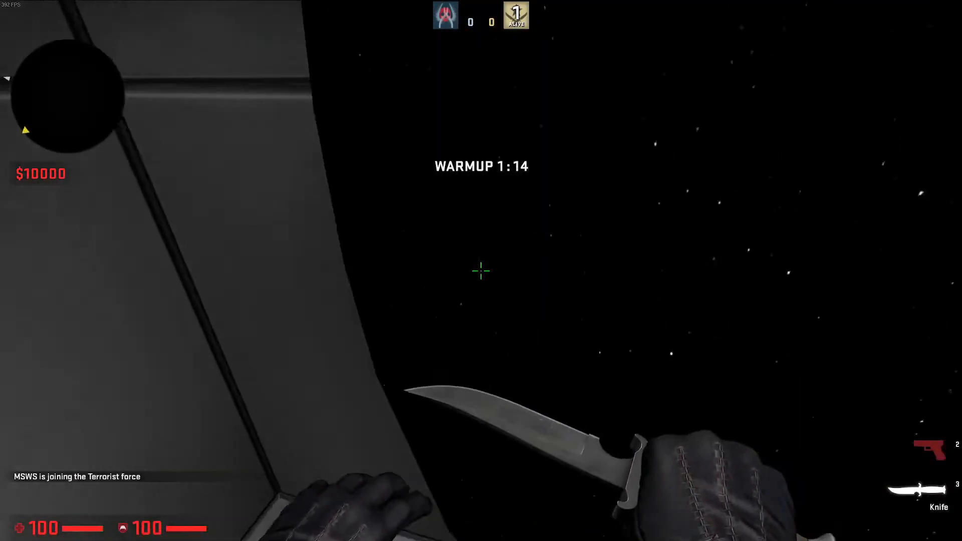
pyautogui.press('s')
pyautogui.press('w')
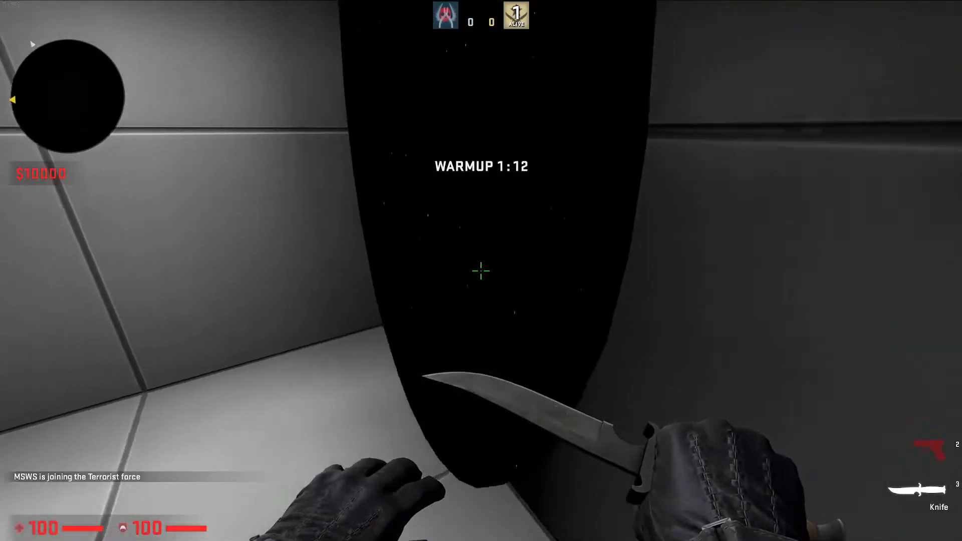
pyautogui.press('d')
pyautogui.press('a')
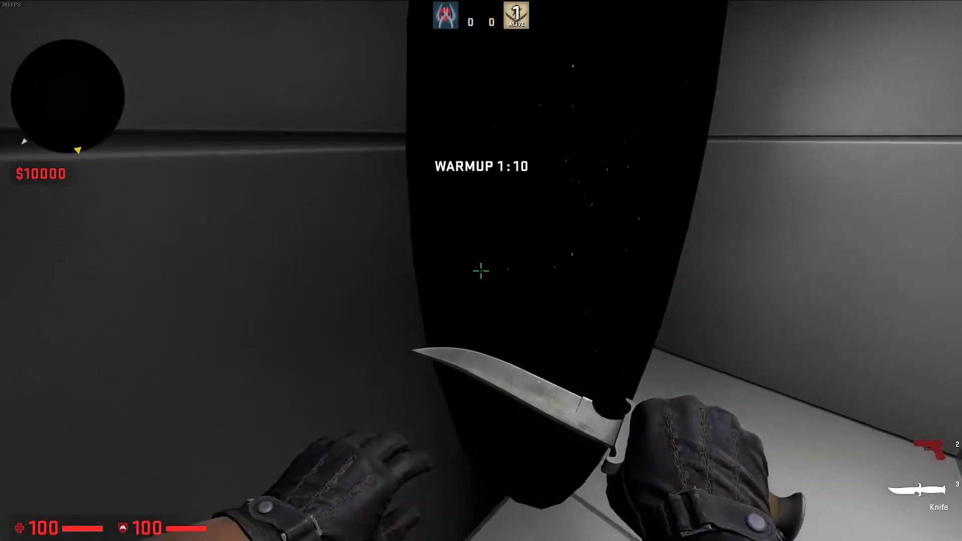
pyautogui.press('w')
pyautogui.press('w')
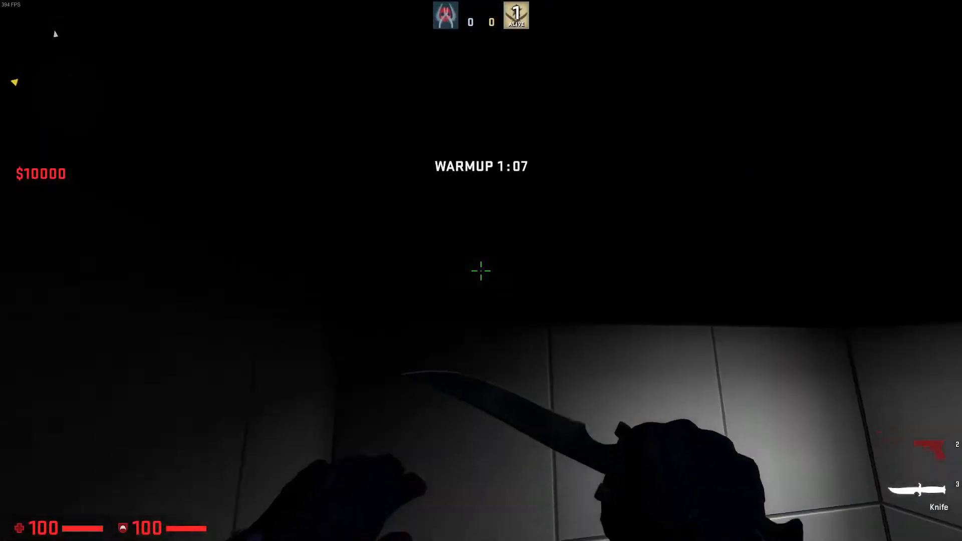
pyautogui.click(482, 271)
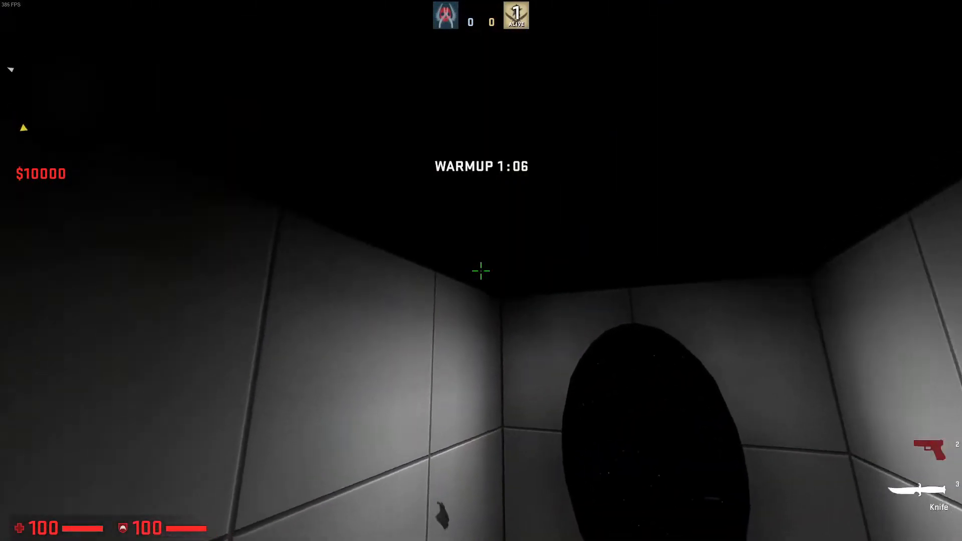
pyautogui.click(481, 271)
pyautogui.click(482, 270)
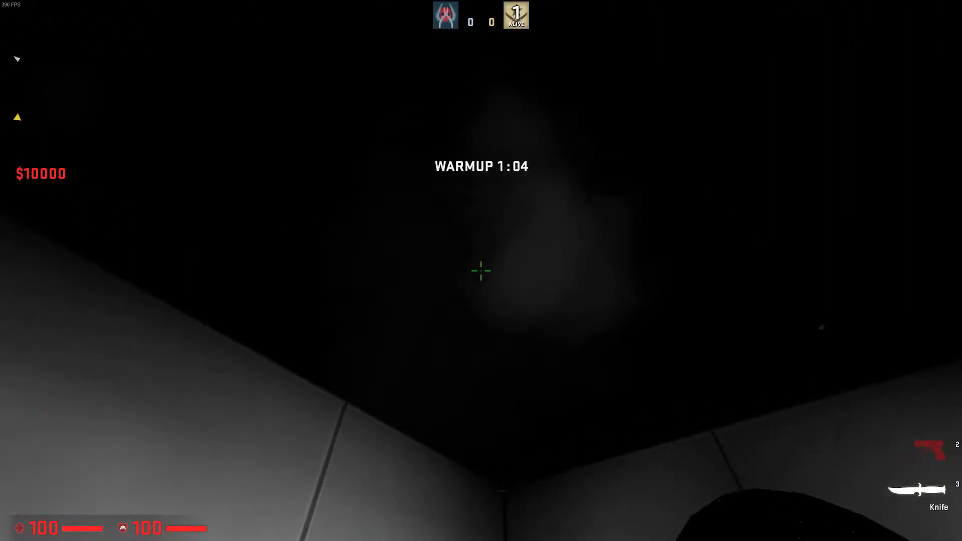
# Quit the game with the quit console command and close the compile window to return to Hammer++
pyautogui.press('`')
pyautogui.write('quit')
pyautogui.press('Return')
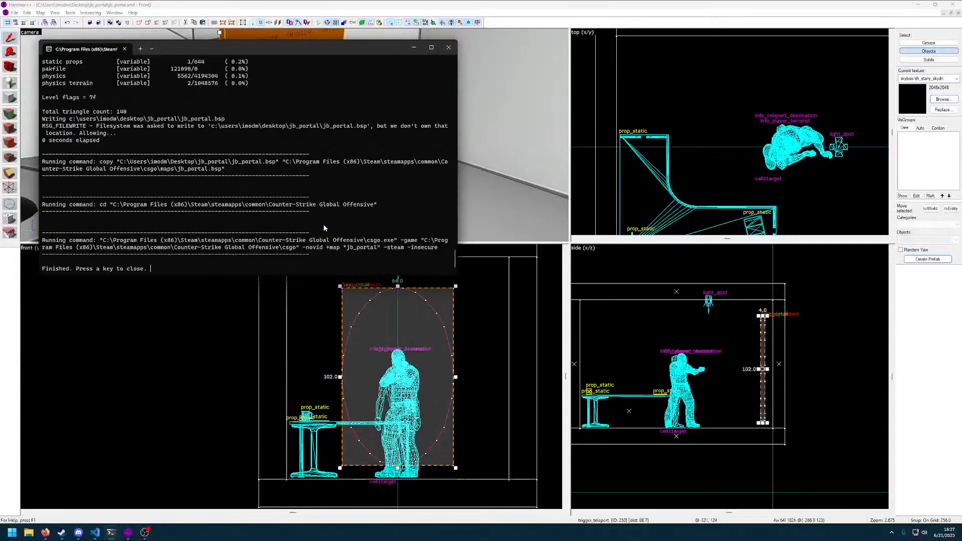
pyautogui.click(449, 47)
# Select the oval func_detail portal and the trigger_teleport brush together as a group
pyautogui.press('z')
pyautogui.press('w')
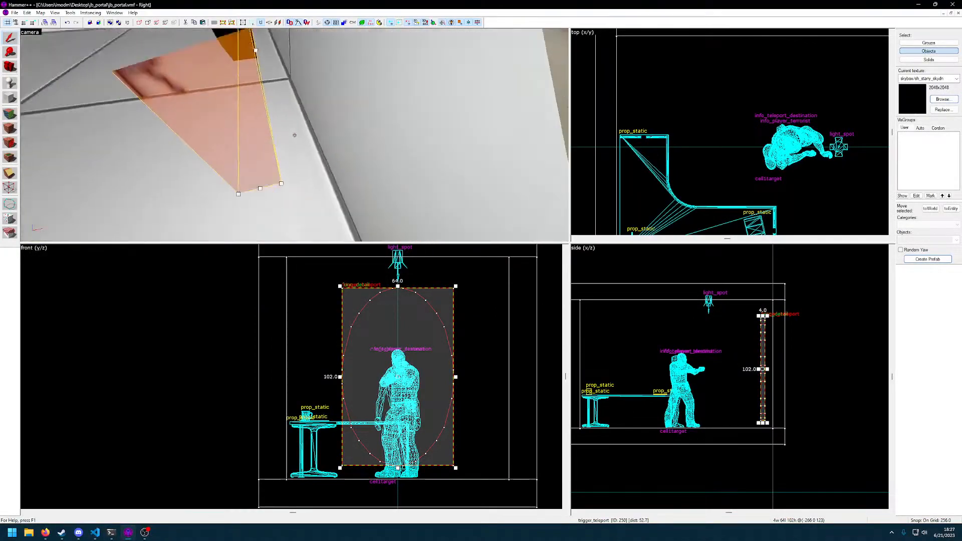
pyautogui.press('a')
pyautogui.click(295, 135)
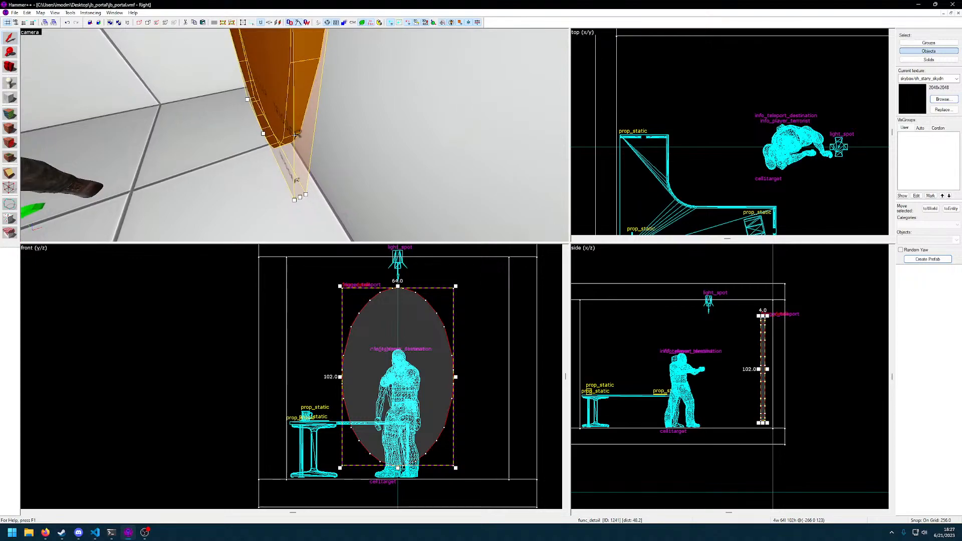
pyautogui.press('z')
pyautogui.press('z')
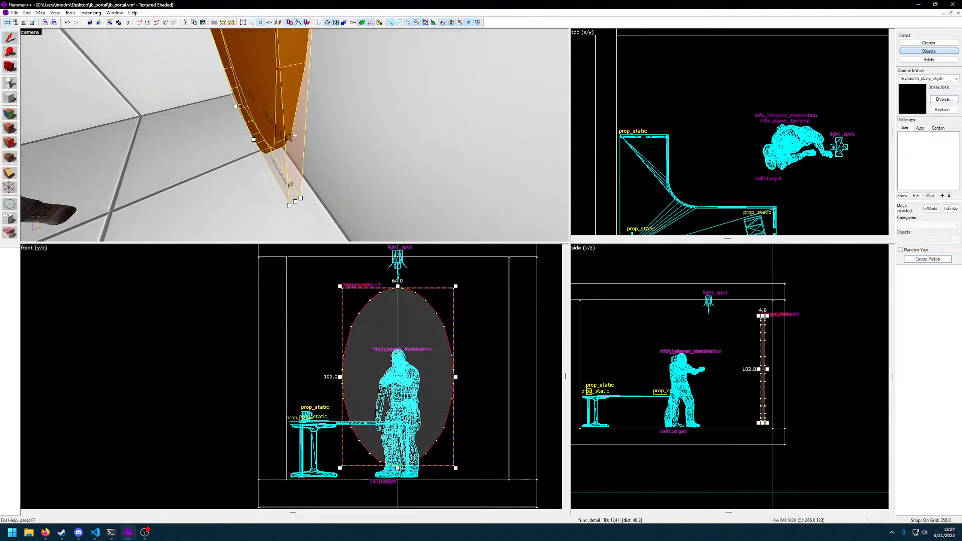
pyautogui.keyDown('ctrl'); pyautogui.click(295, 135); pyautogui.keyUp('ctrl')
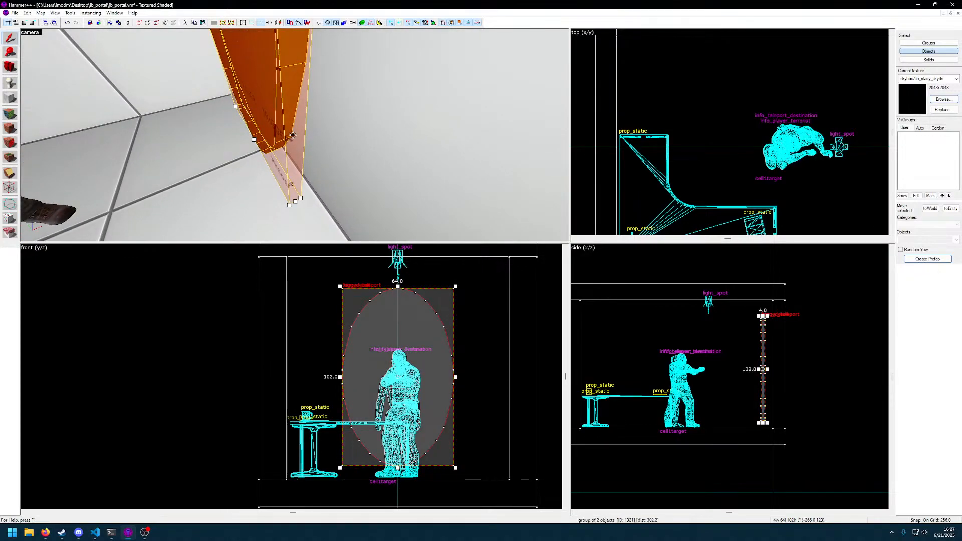
# On a 1-unit grid, thin the grouped portal and trigger to 1 unit and place them against the end wall
pyautogui.scroll(2, 780, 376)
pyautogui.scroll(1, 780, 376)
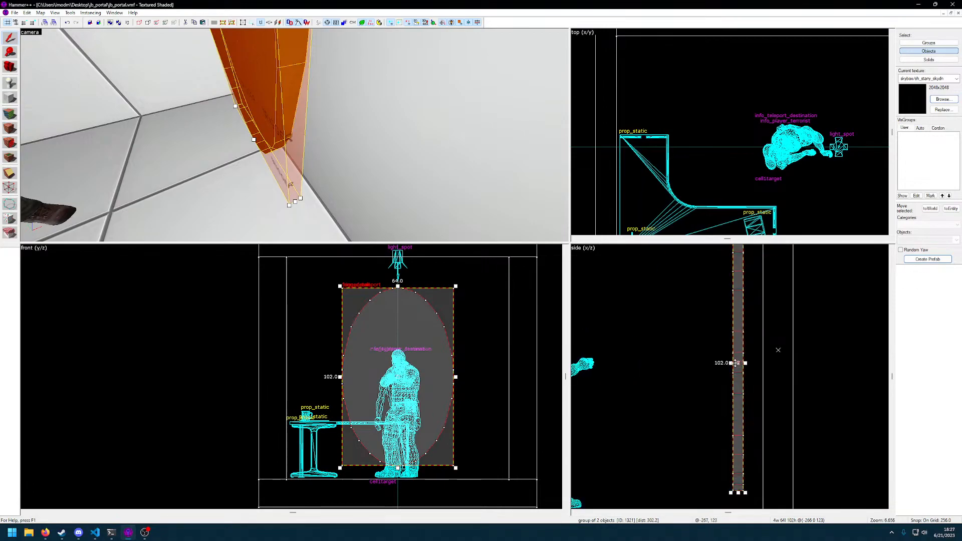
pyautogui.press('[')
pyautogui.press('[')
pyautogui.press('[')
pyautogui.press('[')
pyautogui.press('[')
pyautogui.press('[')
pyautogui.press('[')
pyautogui.press('[')
pyautogui.moveTo(736, 374)
pyautogui.mouseDown()
pyautogui.moveTo(754, 375)
pyautogui.moveTo(760, 363)
pyautogui.mouseUp()
pyautogui.press('z')
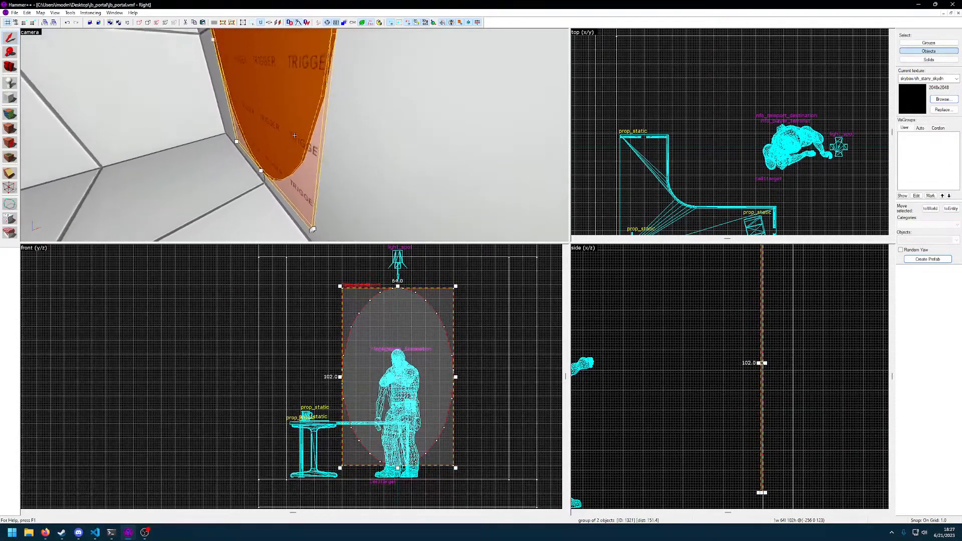
# Select only the oval func_detail portal and extend its room-facing side by 1 unit, making it 2 units thick
pyautogui.click(294, 136)
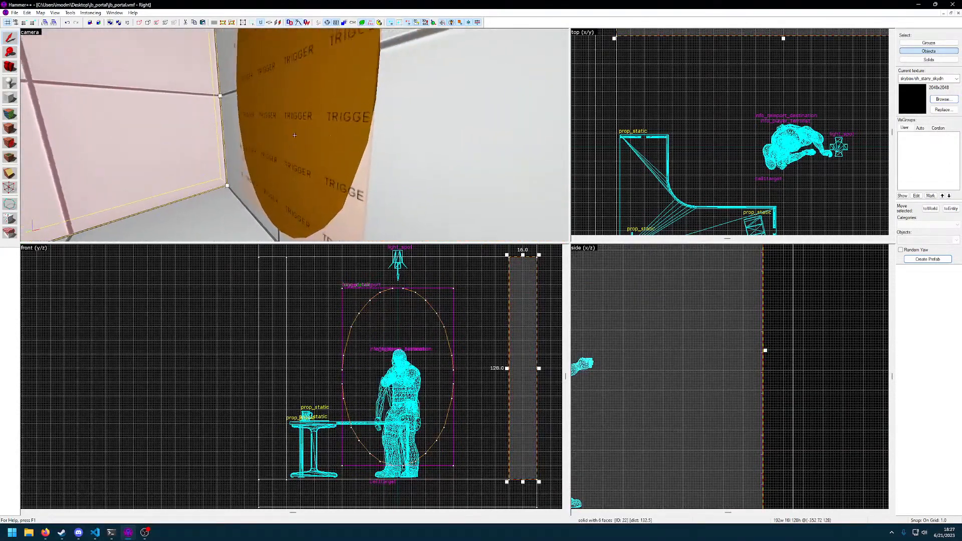
pyautogui.click(290, 163)
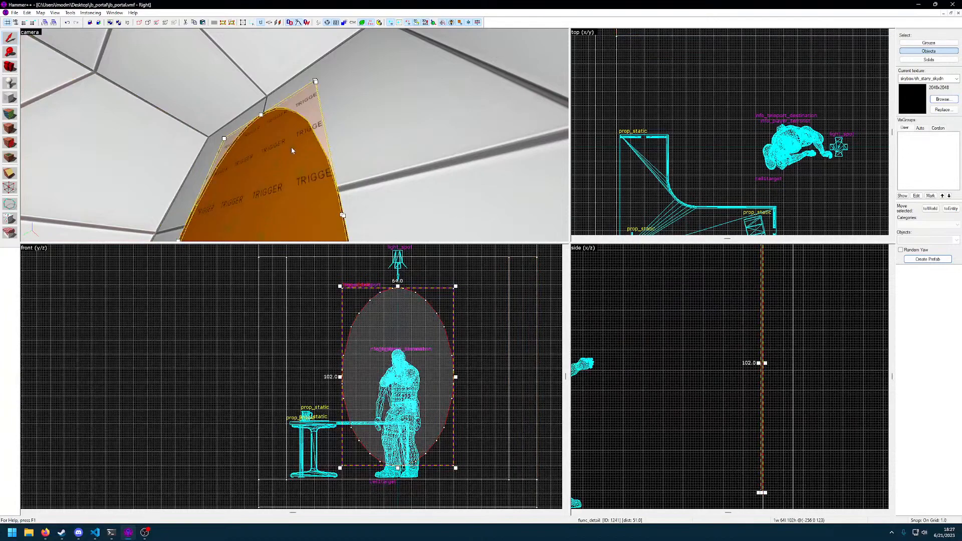
pyautogui.scroll(5, 745, 413)
pyautogui.moveTo(758, 319); pyautogui.dragTo(618, 422, button='middle')
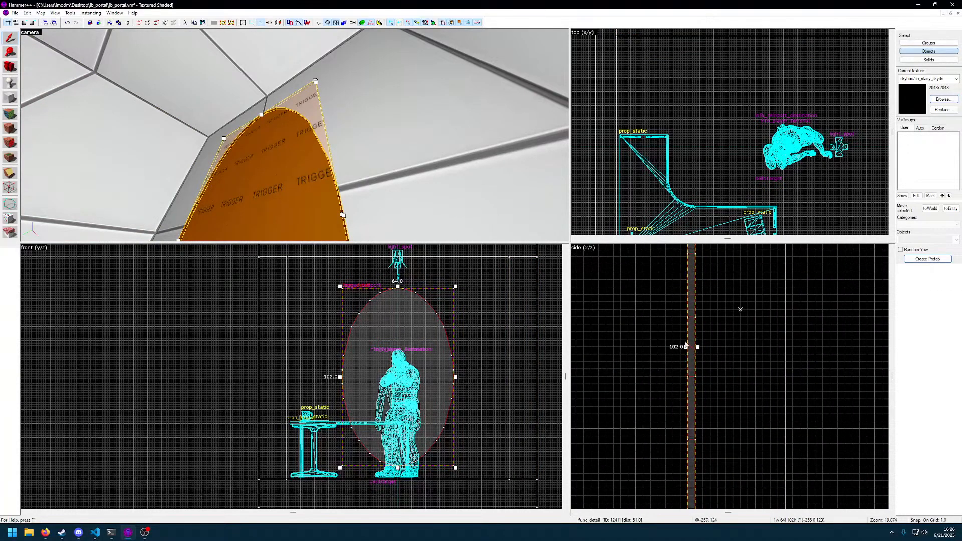
pyautogui.moveTo(685, 347); pyautogui.dragTo(678, 346)
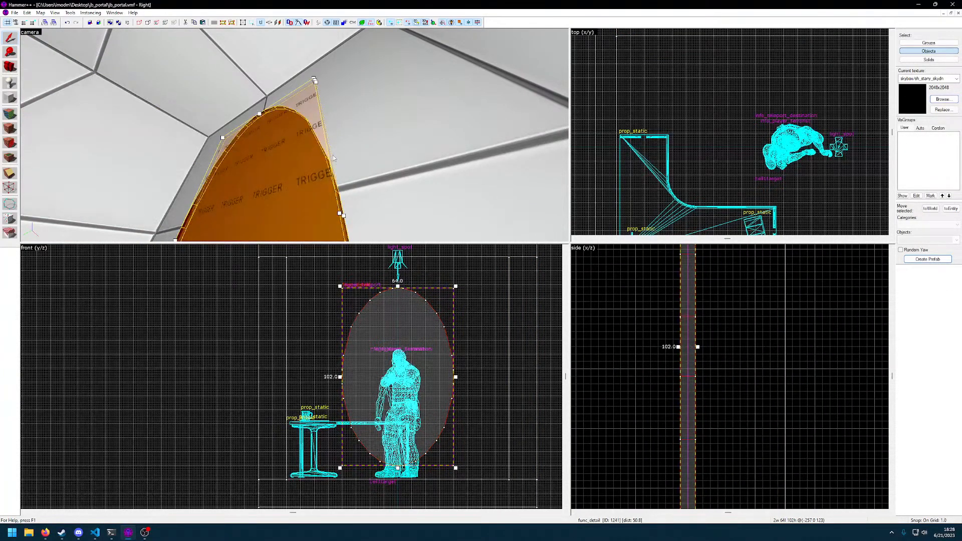
pyautogui.press('z')
pyautogui.press('d')
pyautogui.press('a')
pyautogui.press('z')
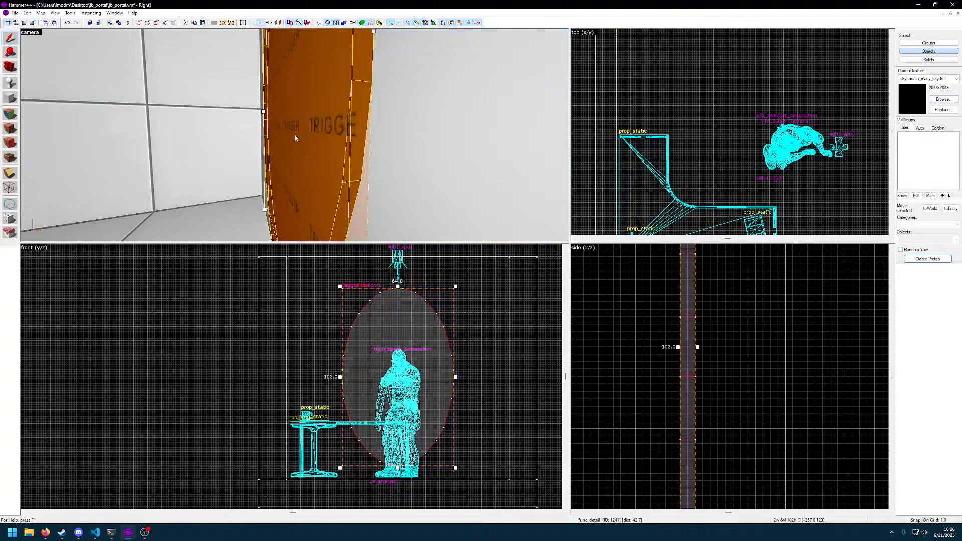
# Try moving the oval func_detail portal 5 units into the room, away from the trigger_teleport brush
pyautogui.press('Escape')
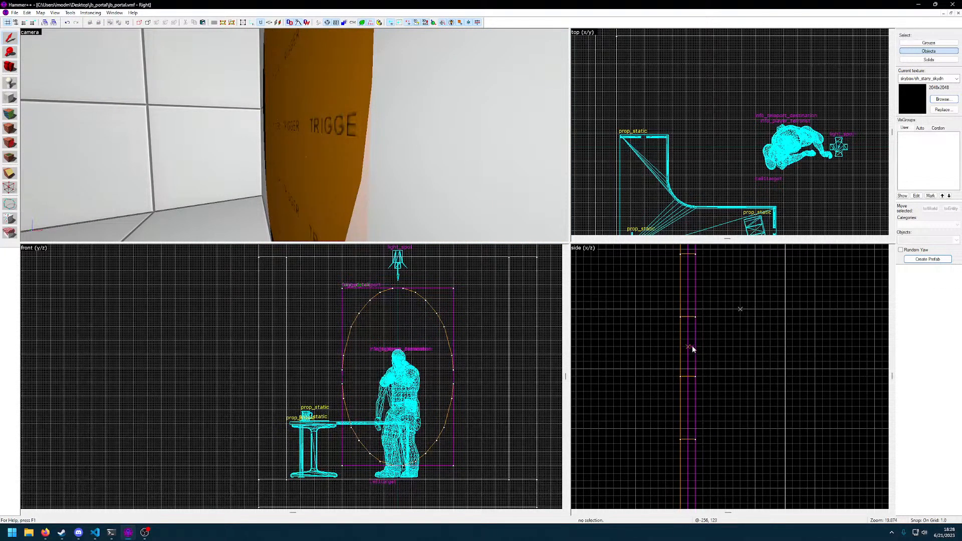
pyautogui.moveTo(693, 347); pyautogui.dragTo(653, 361)
pyautogui.press('z')
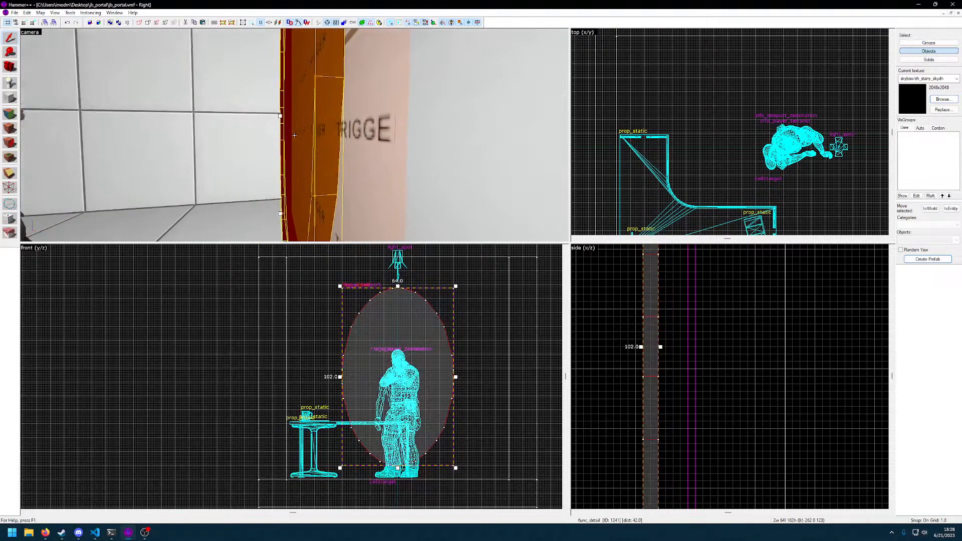
pyautogui.press('s')
pyautogui.press('z')
pyautogui.hotkey('ctrl', 'z')
# Ungroup the oval portal and the trigger_teleport brush, and clear the selection
pyautogui.click(69, 13)
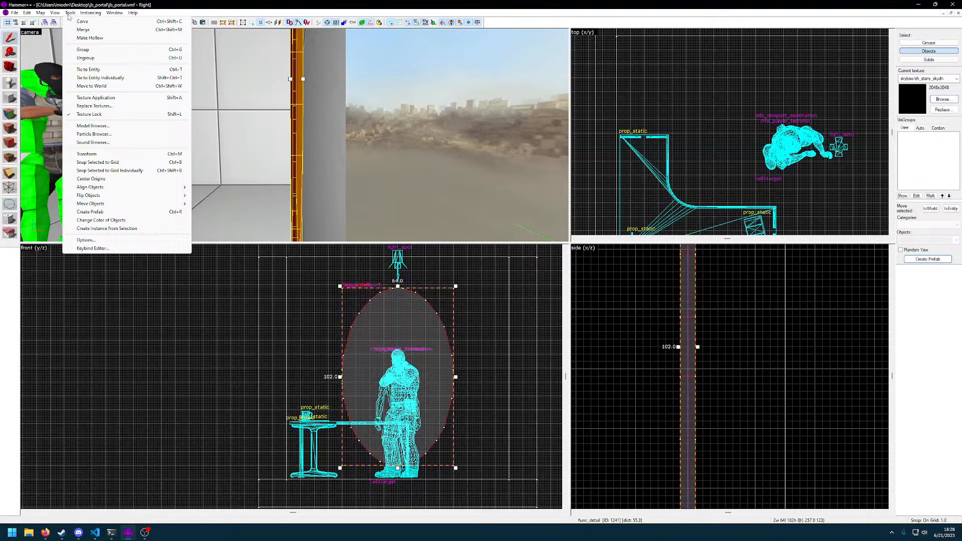
pyautogui.click(94, 59)
pyautogui.click(383, 152)
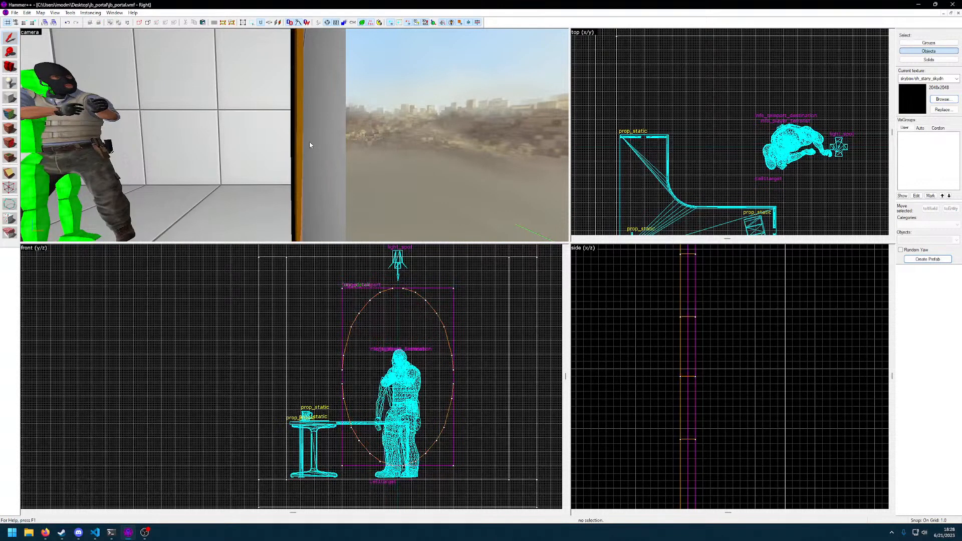
# Move the trigger_teleport brush 2 units toward the wall so that it sits behind the oval portal
pyautogui.click(305, 145)
pyautogui.moveTo(692, 359); pyautogui.dragTo(708, 362)
pyautogui.click(678, 347)
pyautogui.click(688, 347)
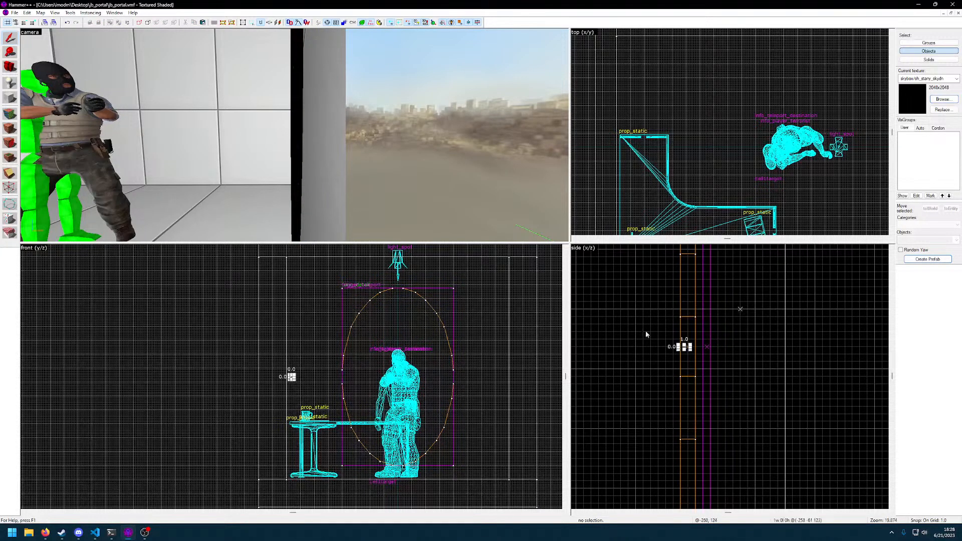
# Trim the oval func_detail portal's room-facing side by 1 unit, making it 1 unit thick, and clear the selection
pyautogui.hotkey('ctrl', 'shift', 'e')
pyautogui.press('z')
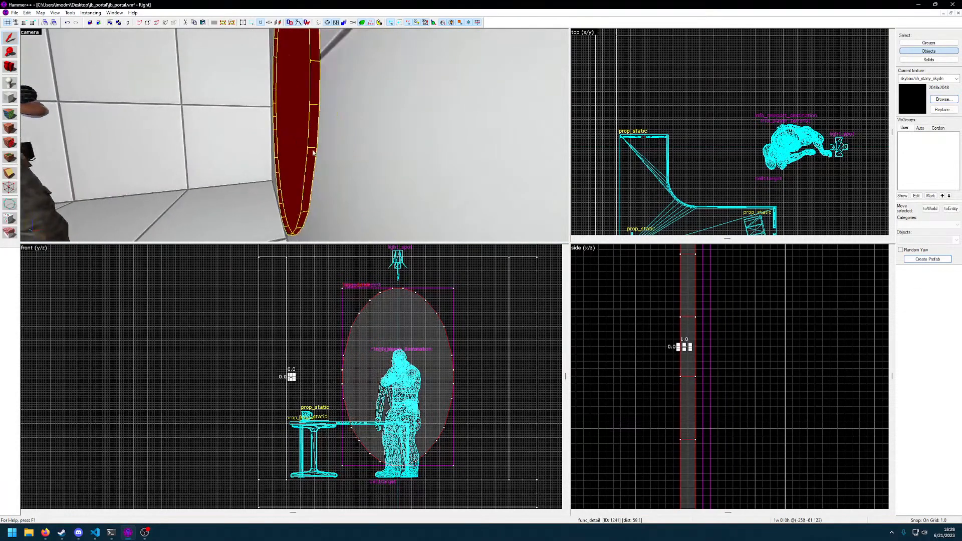
pyautogui.scroll(5, 681, 349)
pyautogui.click(699, 357)
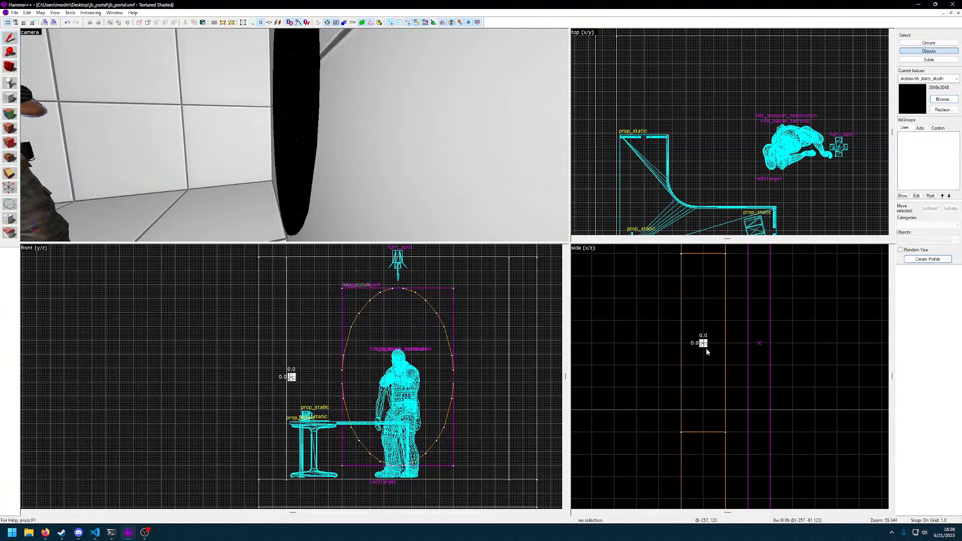
pyautogui.click(302, 179)
pyautogui.moveTo(679, 343); pyautogui.dragTo(713, 346)
pyautogui.press('Escape')
pyautogui.press('z')
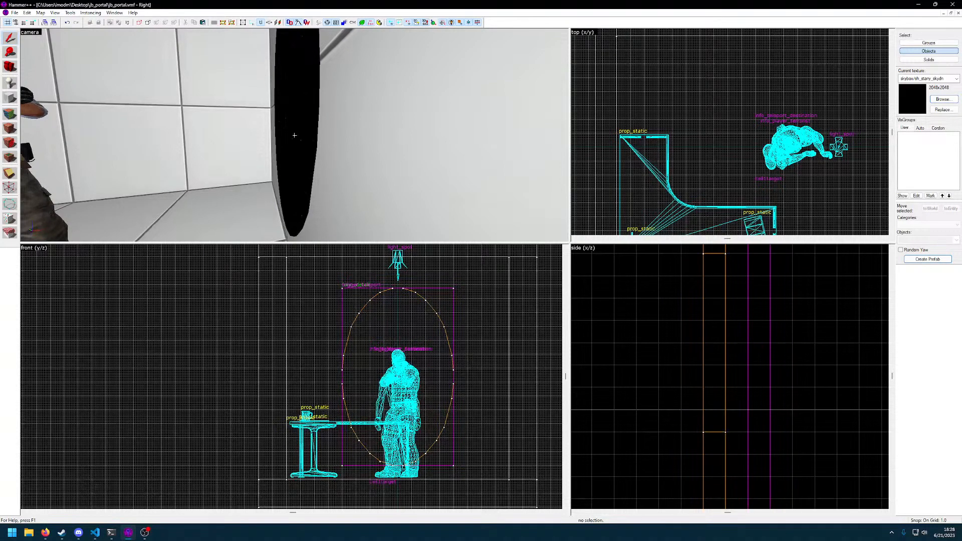
# Move the trigger_teleport brush 3 units into the room so it sits flush against the oval portal's room-facing side
pyautogui.press('d')
pyautogui.click(294, 135)
pyautogui.press('z')
pyautogui.moveTo(757, 355); pyautogui.dragTo(692, 354)
pyautogui.press('z')
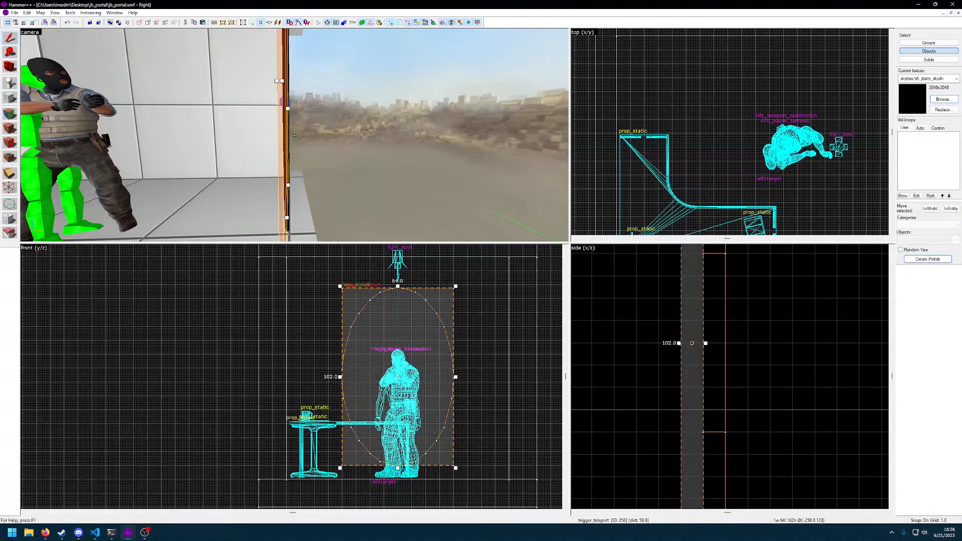
# Select the oval portal together with the trigger_teleport brush and move both 1 unit toward the wall
pyautogui.press('a')
pyautogui.press('d')
pyautogui.click(295, 135)
pyautogui.press('a')
pyautogui.keyDown('ctrl'); pyautogui.click(295, 136); pyautogui.keyUp('ctrl')
pyautogui.press('z')
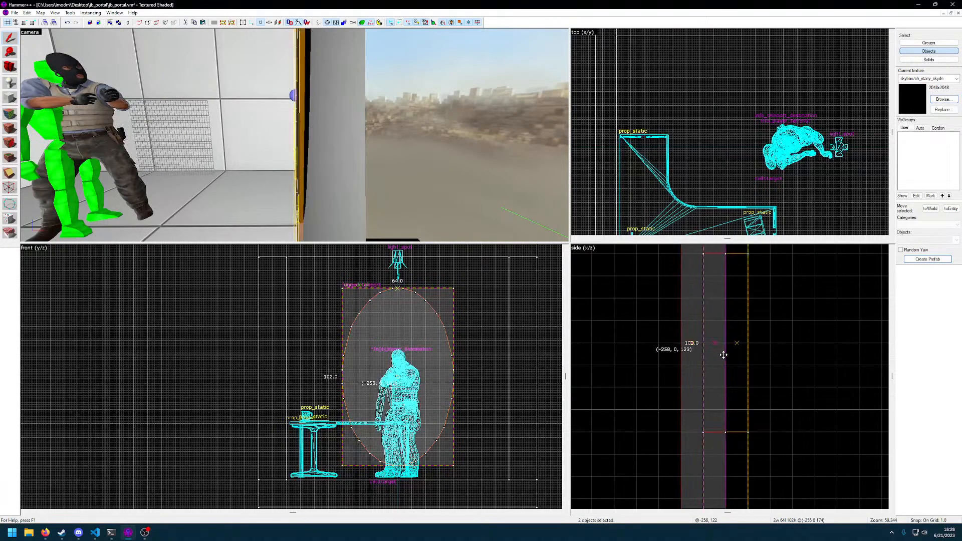
pyautogui.scroll(-2, 762, 360)
pyautogui.scroll(-5, 781, 365)
pyautogui.moveTo(796, 365); pyautogui.dragTo(718, 367, button='middle')
# Examine how the oval portal and the trigger_teleport brush line up in the side view, and clear the selection
pyautogui.scroll(-6, 717, 367)
pyautogui.scroll(1, 718, 367)
pyautogui.scroll(-6, 717, 367)
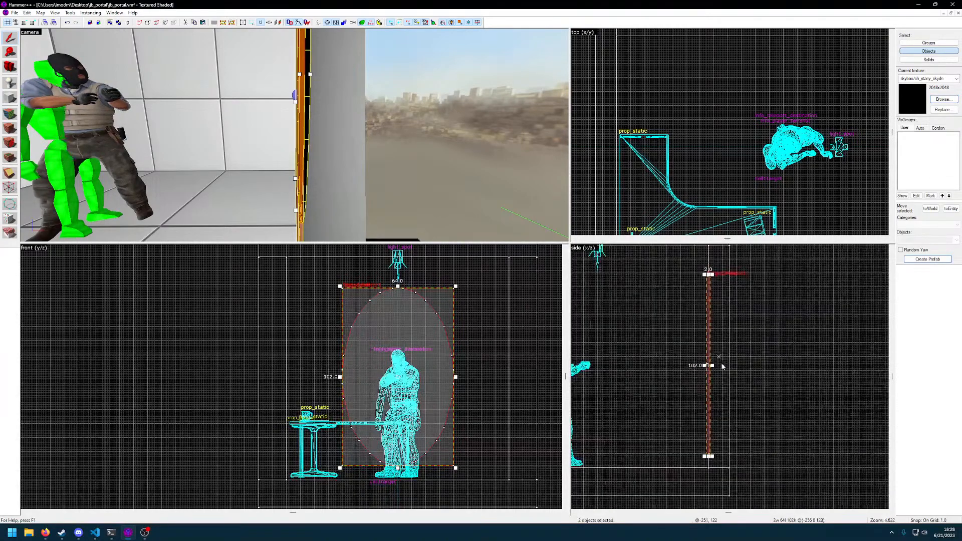
pyautogui.scroll(4, 728, 339)
pyautogui.scroll(8, 703, 313)
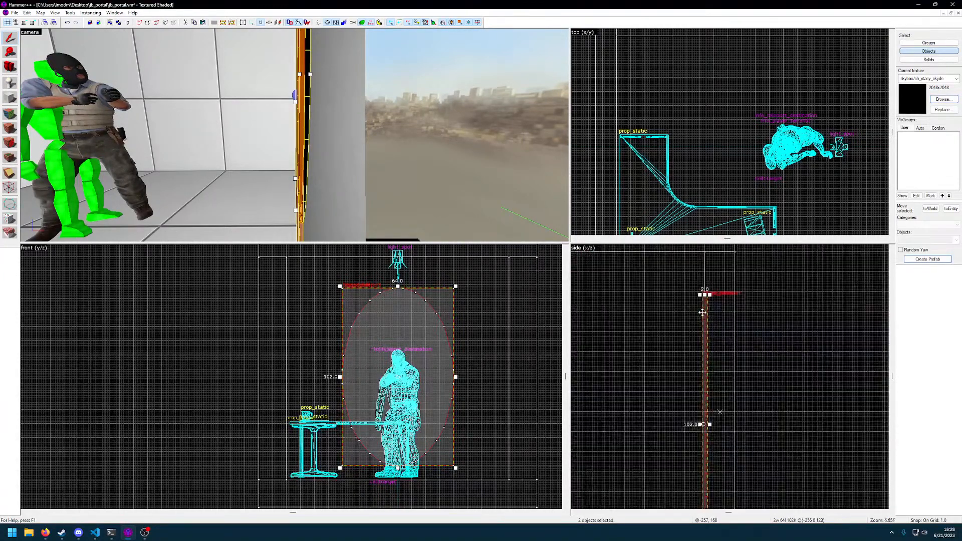
pyautogui.scroll(2, 748, 355)
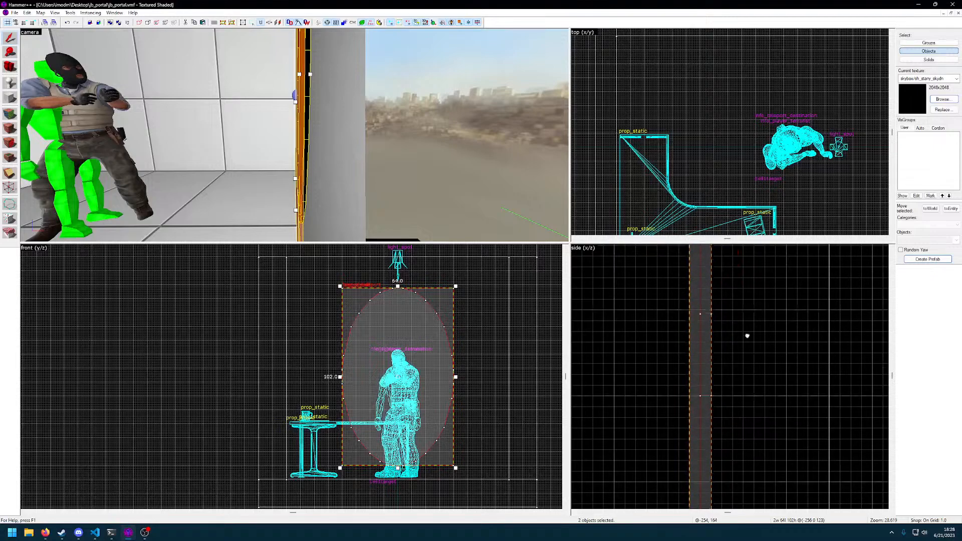
pyautogui.scroll(-6, 752, 354)
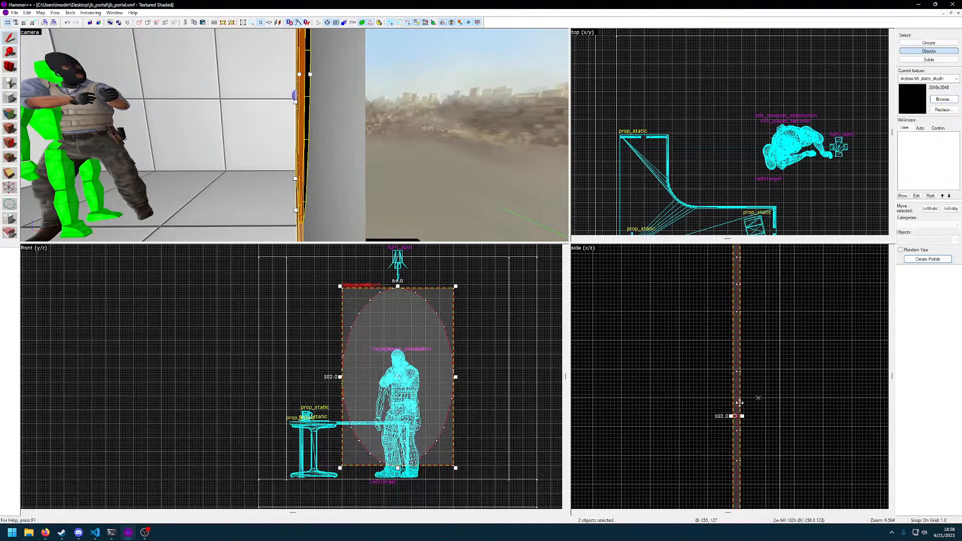
pyautogui.press('z')
pyautogui.press('Escape')
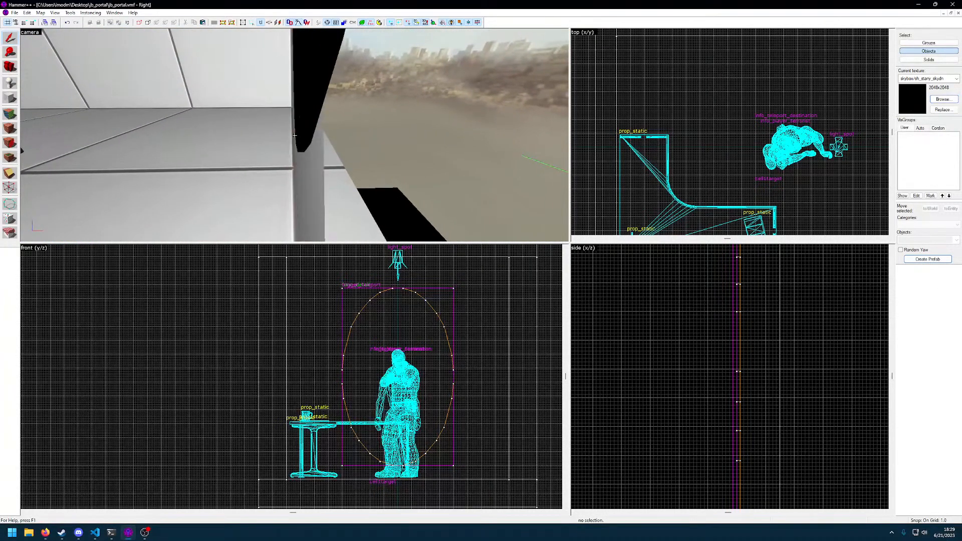
# Check how the wall brush, the oval portal and the trigger_teleport brush sit against each other by selecting the wall and the trigger
pyautogui.click(294, 136)
pyautogui.scroll(3, 712, 326)
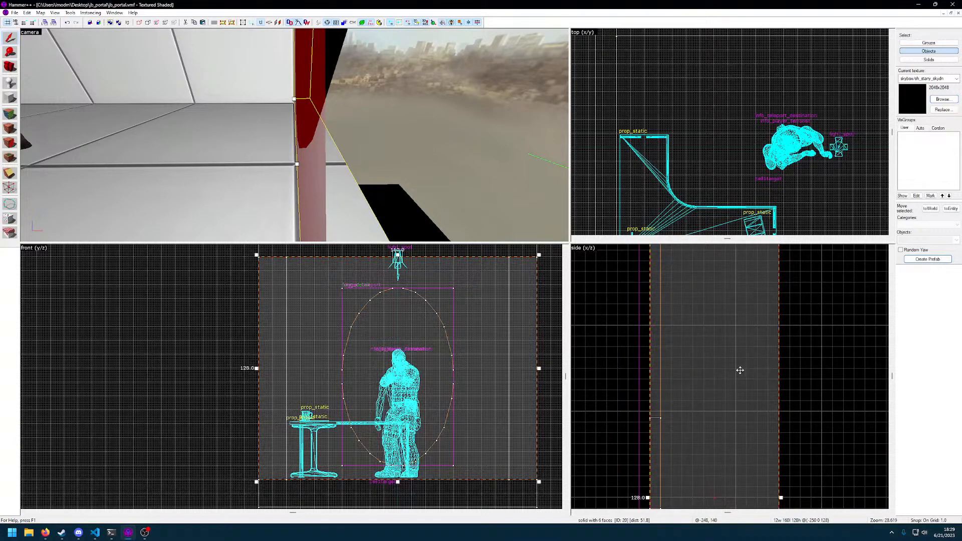
pyautogui.scroll(-3, 741, 370)
pyautogui.click(295, 135)
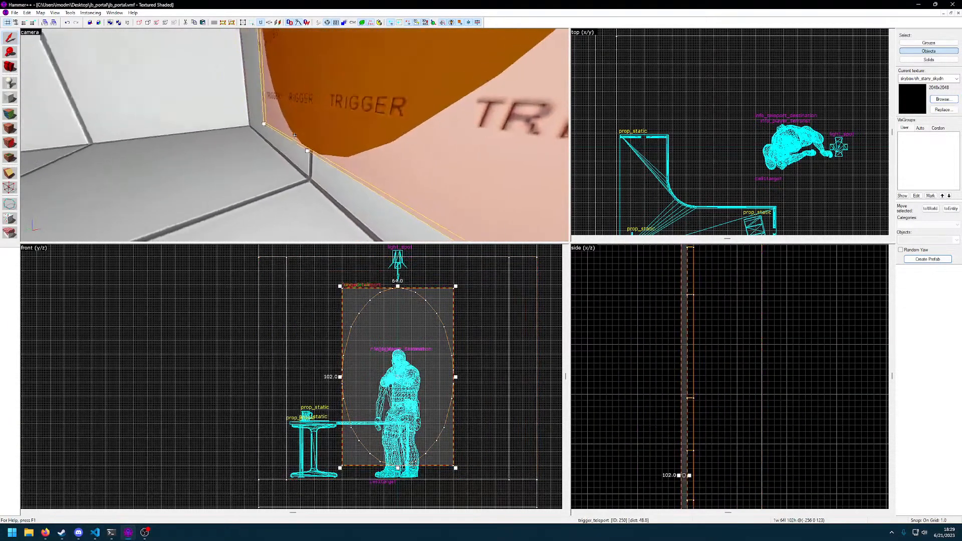
pyautogui.press('d')
pyautogui.press('z')
pyautogui.scroll(1, 693, 389)
pyautogui.scroll(-2, 694, 399)
pyautogui.press('Escape')
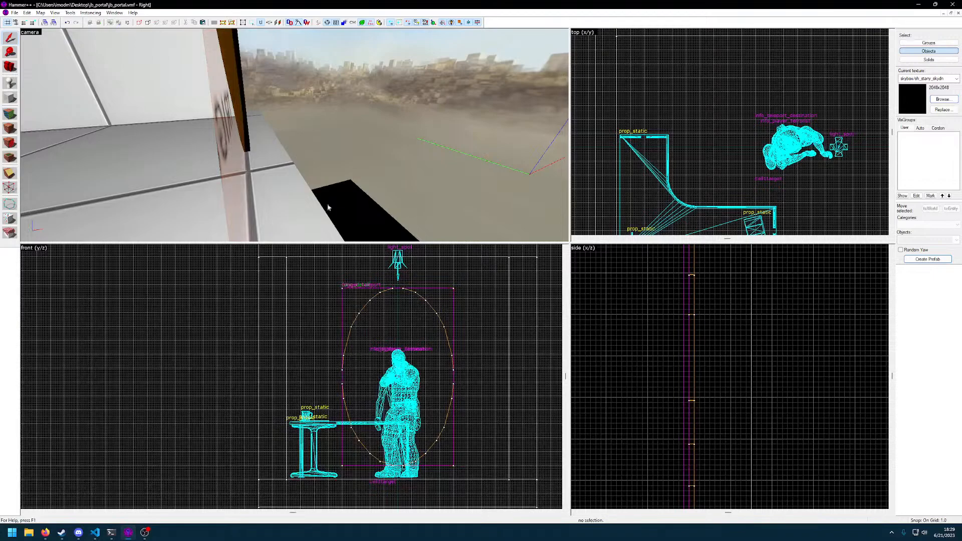
pyautogui.press('z')
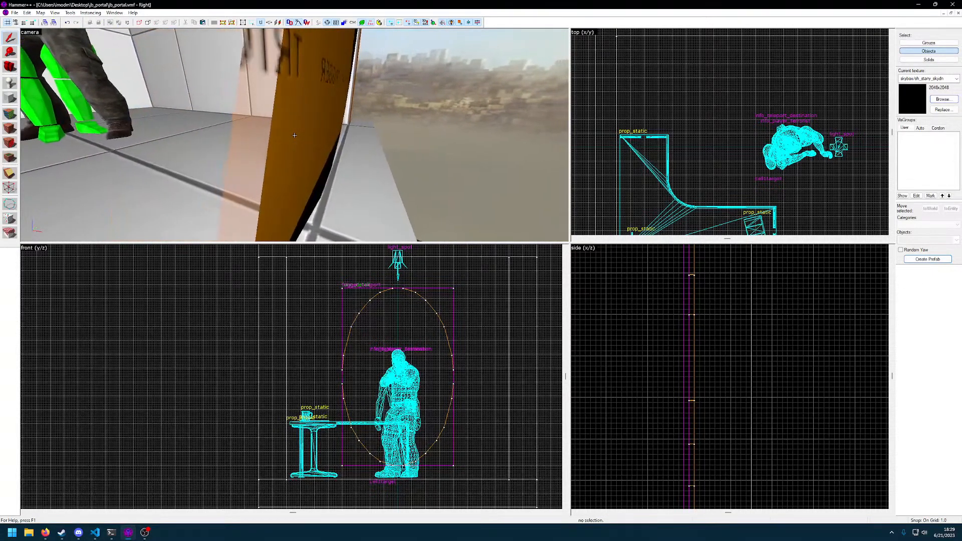
pyautogui.click(294, 135)
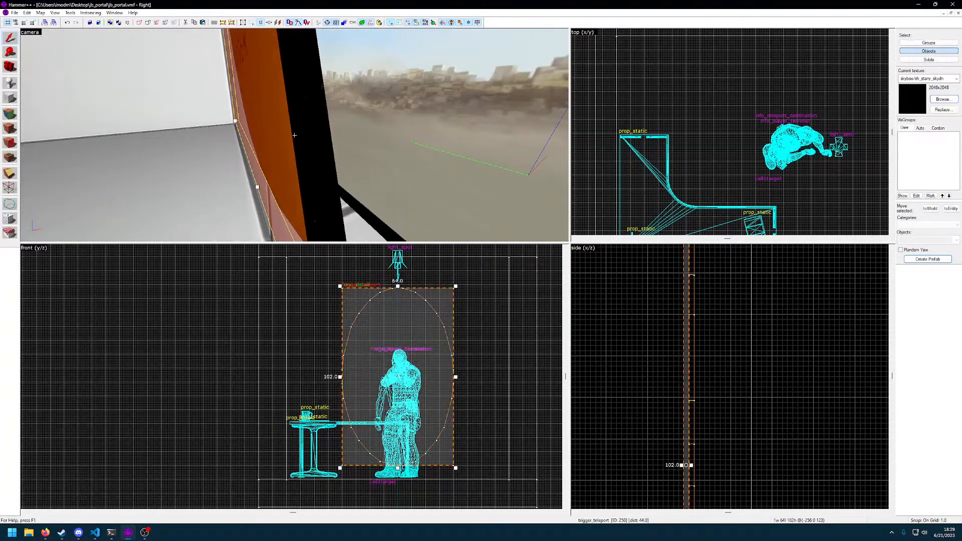
pyautogui.click(294, 135)
pyautogui.press('z')
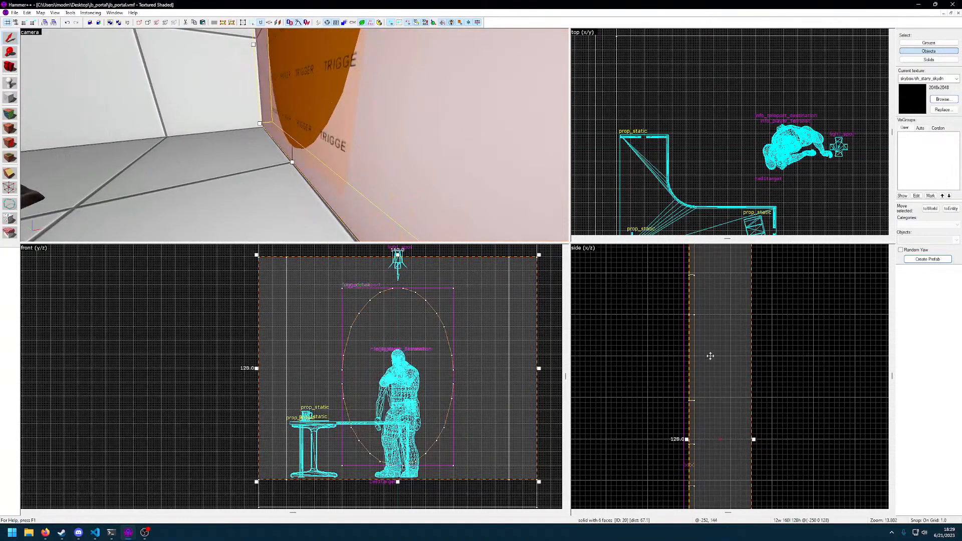
# Look over the room around the portal and check the properties of the ceiling light_spot
pyautogui.click(658, 363)
pyautogui.scroll(-4, 666, 381)
pyautogui.moveTo(683, 435); pyautogui.dragTo(684, 336, button='middle')
pyautogui.press('z')
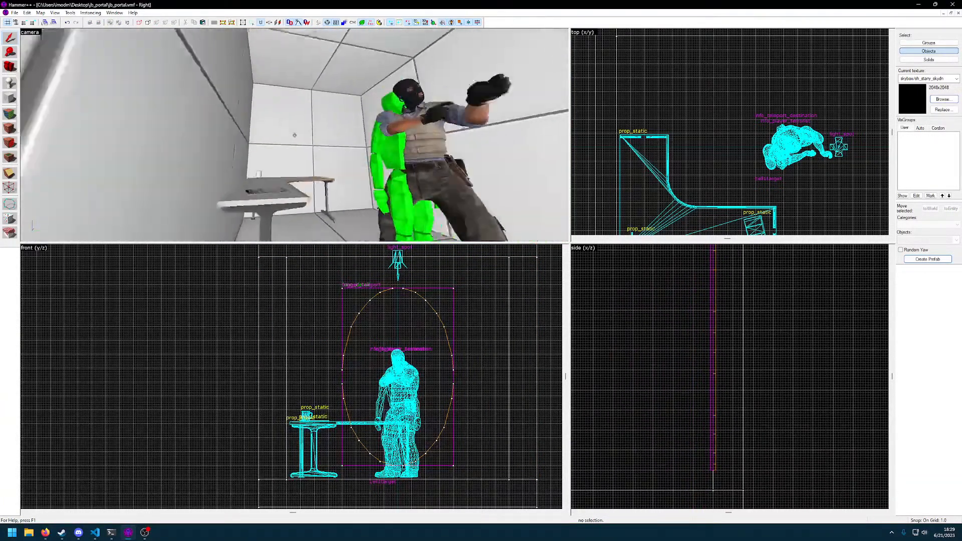
pyautogui.press('w')
pyautogui.press('s')
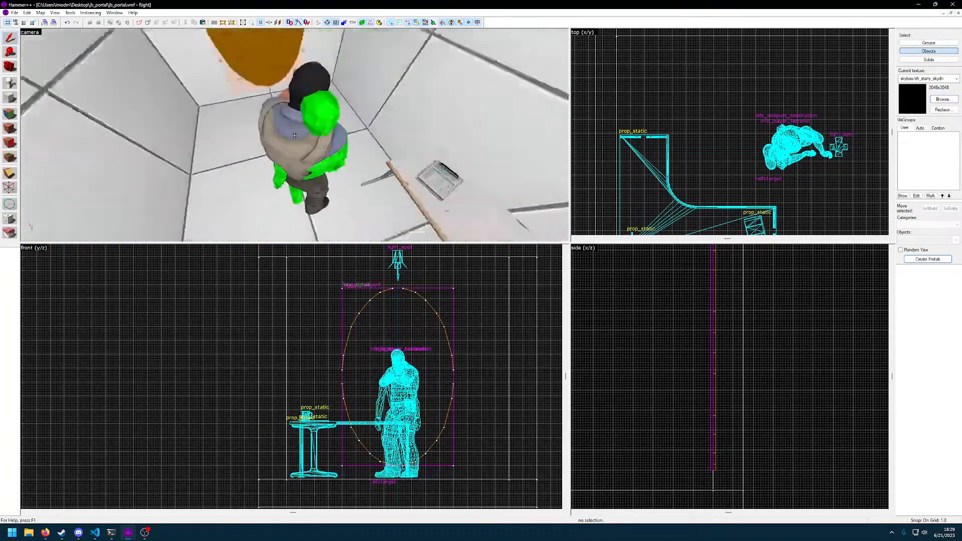
pyautogui.press('z')
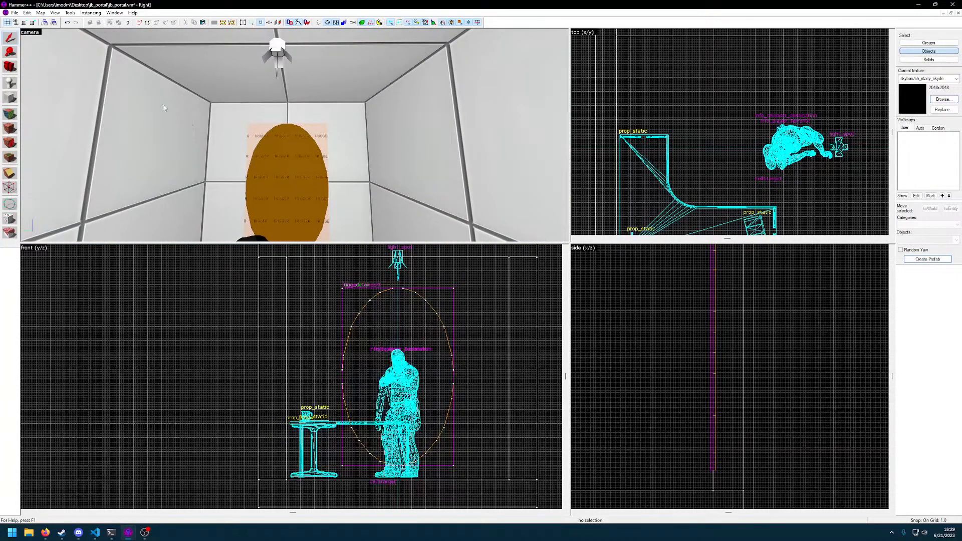
pyautogui.doubleClick(284, 55)
pyautogui.moveTo(410, 182); pyautogui.dragTo(626, 217)
pyautogui.click(781, 218)
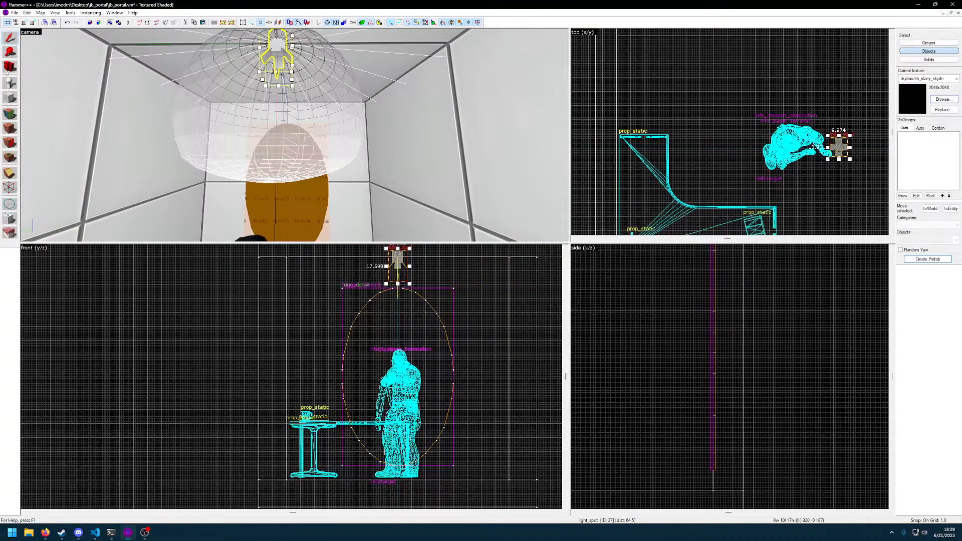
# Place a new point entity high on the side wall near the ceiling and open its properties
pyautogui.click(397, 65)
pyautogui.click(9, 38)
pyautogui.doubleClick(404, 85)
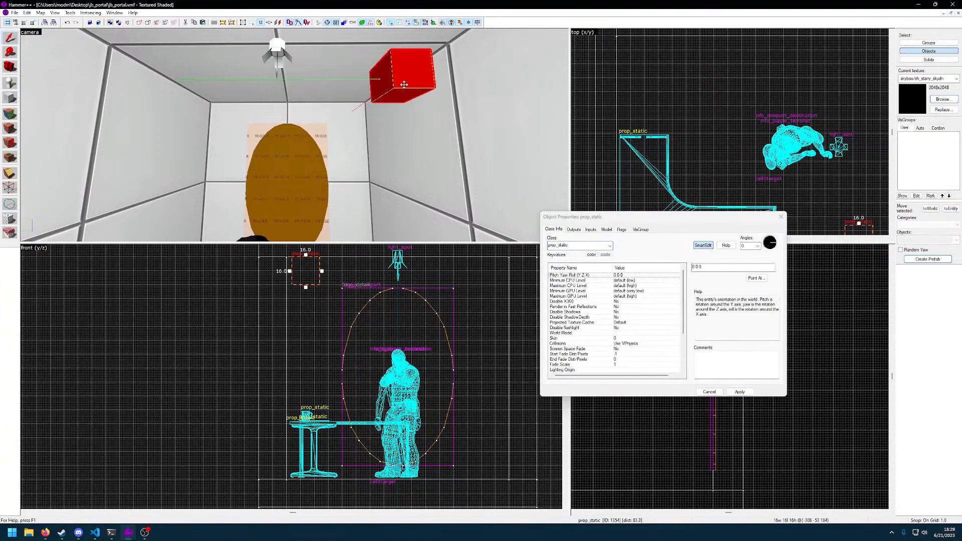
# Try the point_spotlight class on the newly placed entity
pyautogui.click(610, 245)
pyautogui.write('light')
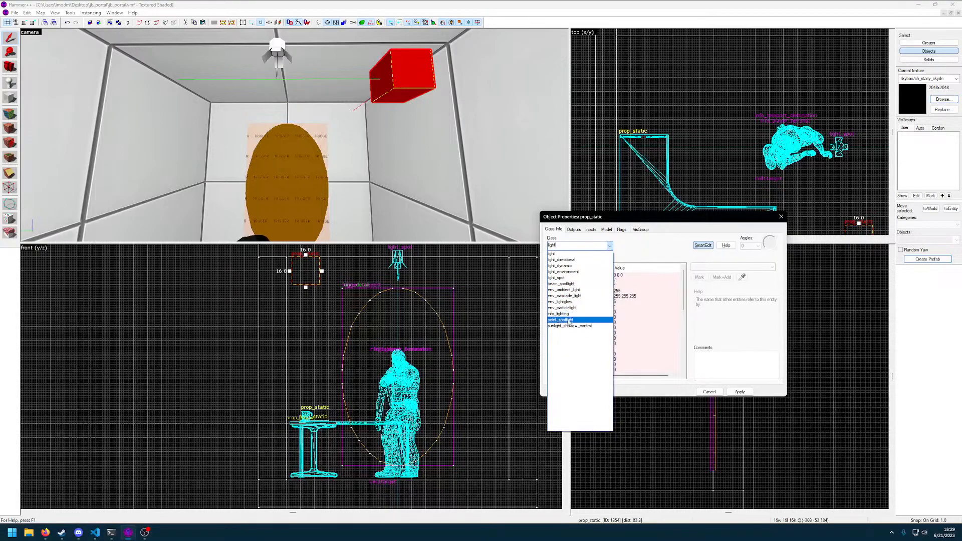
pyautogui.click(569, 320)
pyautogui.click(740, 392)
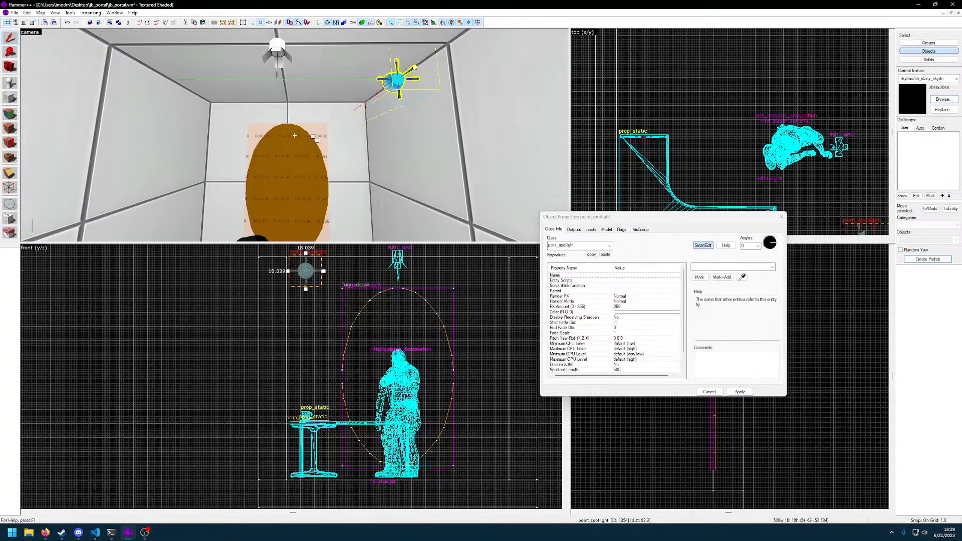
# Change the new entity's class to light_environment and apply it
pyautogui.click(600, 245)
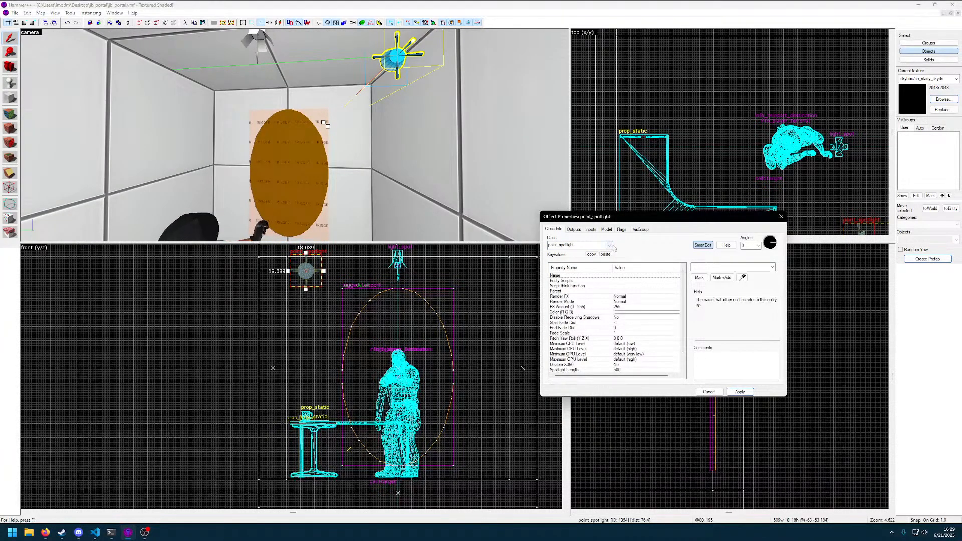
pyautogui.click(610, 245)
pyautogui.write('light')
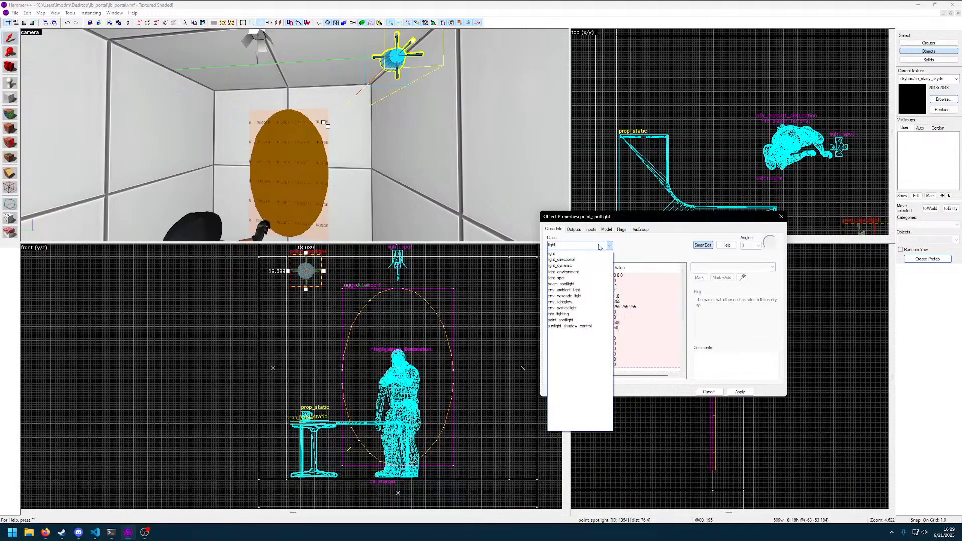
pyautogui.click(582, 272)
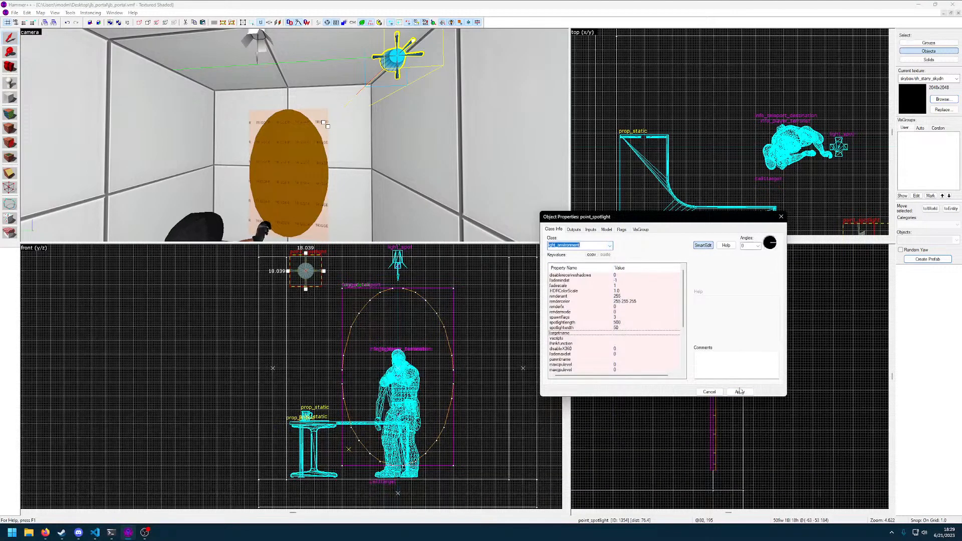
pyautogui.click(740, 392)
# Enlarge the grid and move the light_environment entity to the room's centreline, just below the light_spot's height
pyautogui.press('z')
pyautogui.press('s')
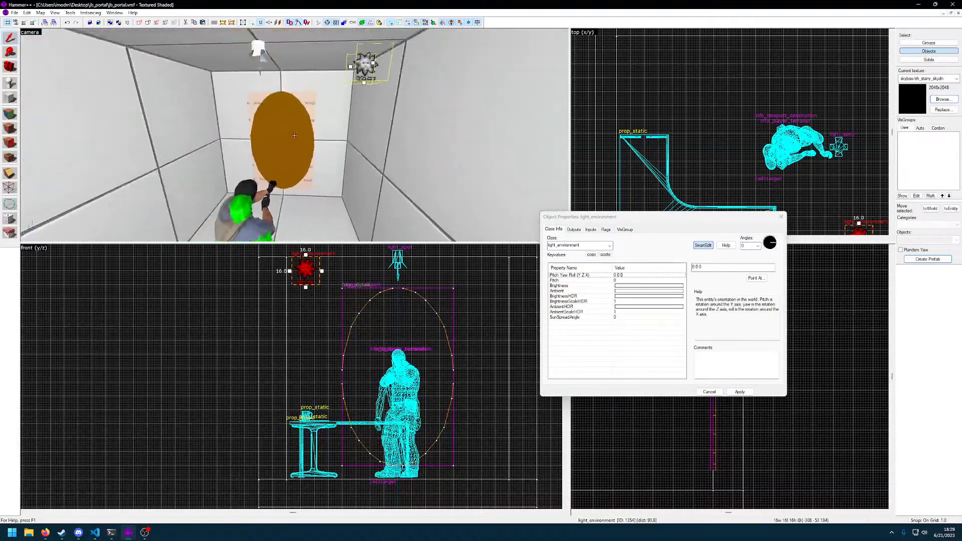
pyautogui.press('z')
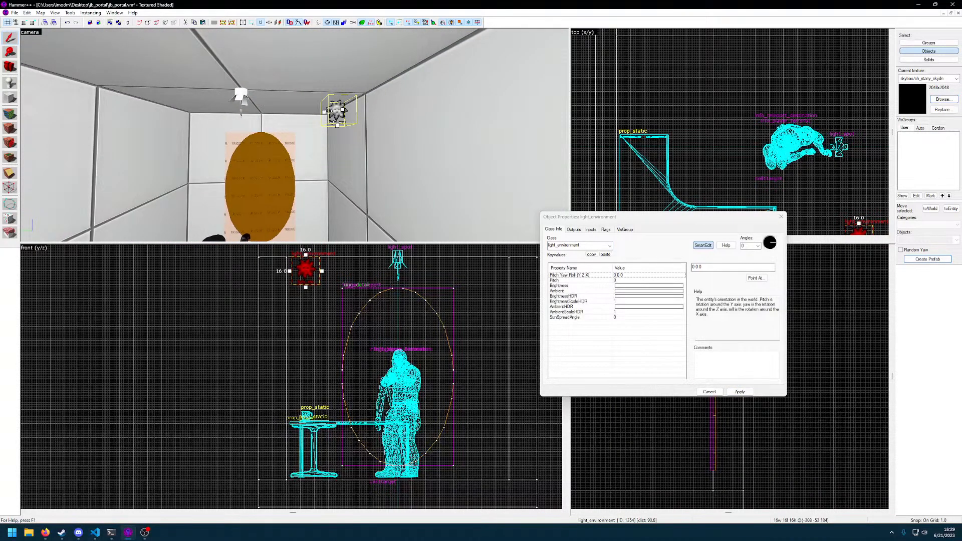
pyautogui.moveTo(338, 112); pyautogui.dragTo(239, 113)
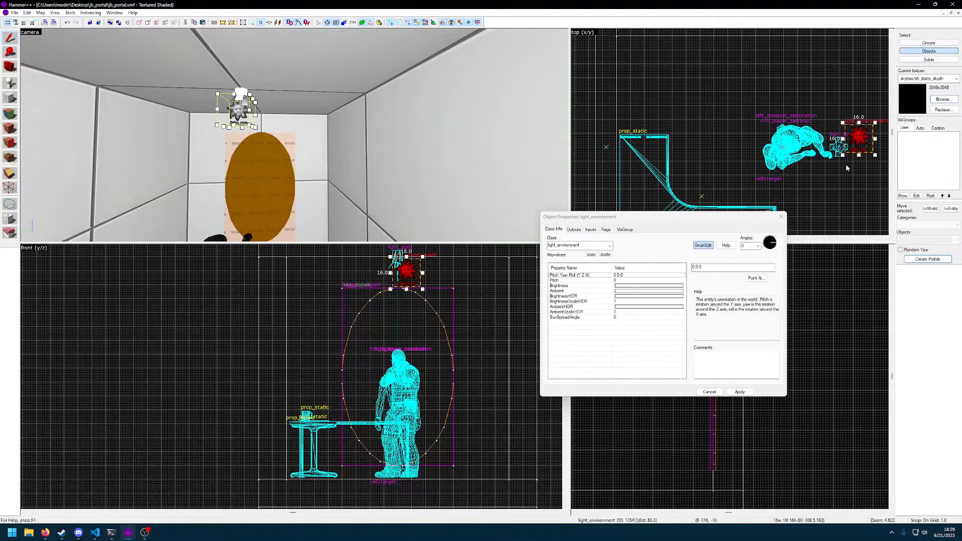
pyautogui.click(781, 216)
pyautogui.press(']')
pyautogui.press(']')
pyautogui.press(']')
pyautogui.press(']')
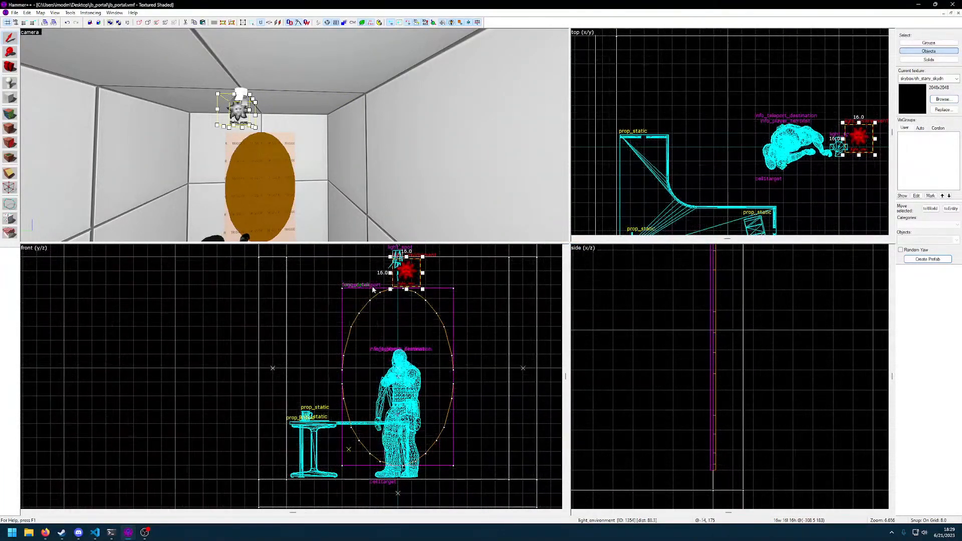
pyautogui.moveTo(407, 272); pyautogui.dragTo(398, 284)
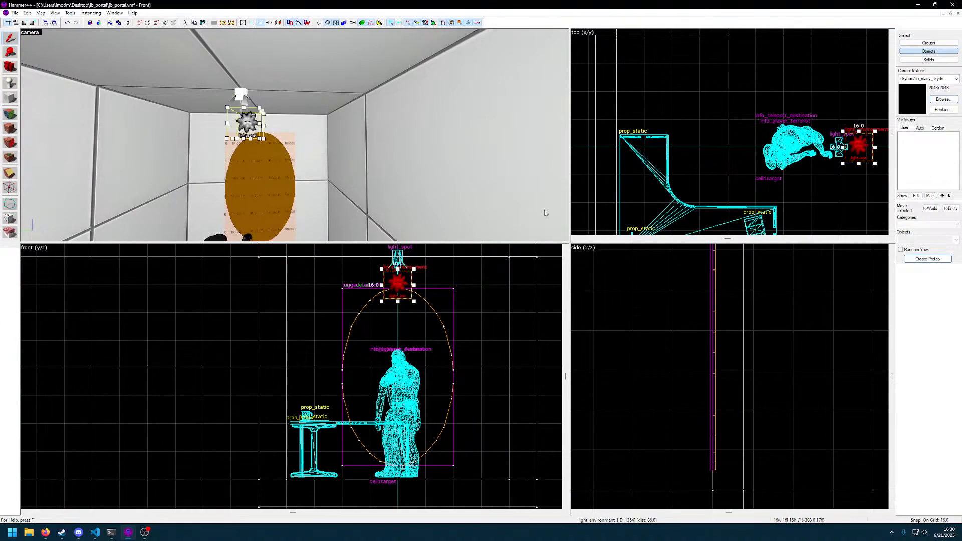
# Move the light_environment entity about 76 units away from the portal wall, past the player entity
pyautogui.press('z')
pyautogui.press('w')
pyautogui.press('d')
pyautogui.press('z')
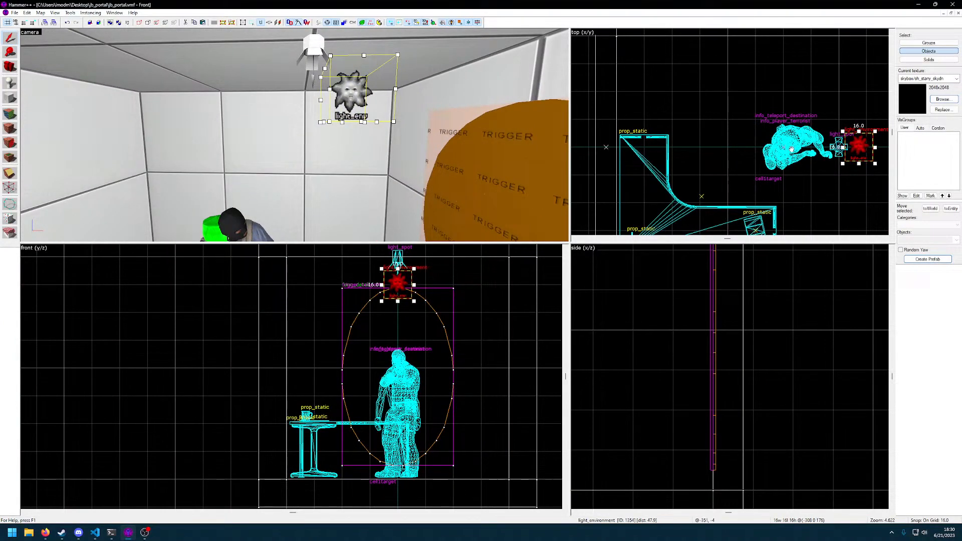
pyautogui.moveTo(791, 149); pyautogui.dragTo(684, 177, button='middle')
pyautogui.moveTo(756, 175); pyautogui.dragTo(629, 173)
pyautogui.press('z')
pyautogui.doubleClick(182, 81)
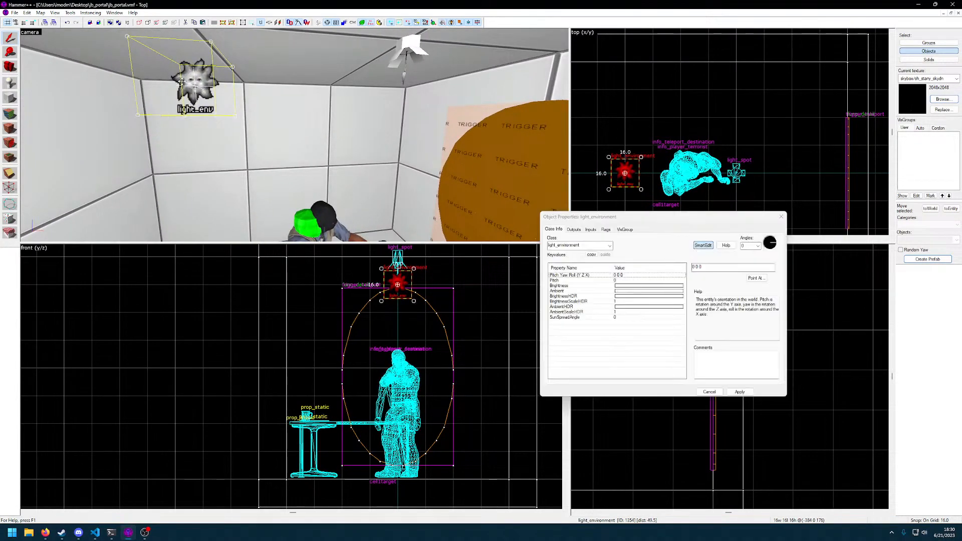
pyautogui.click(627, 281)
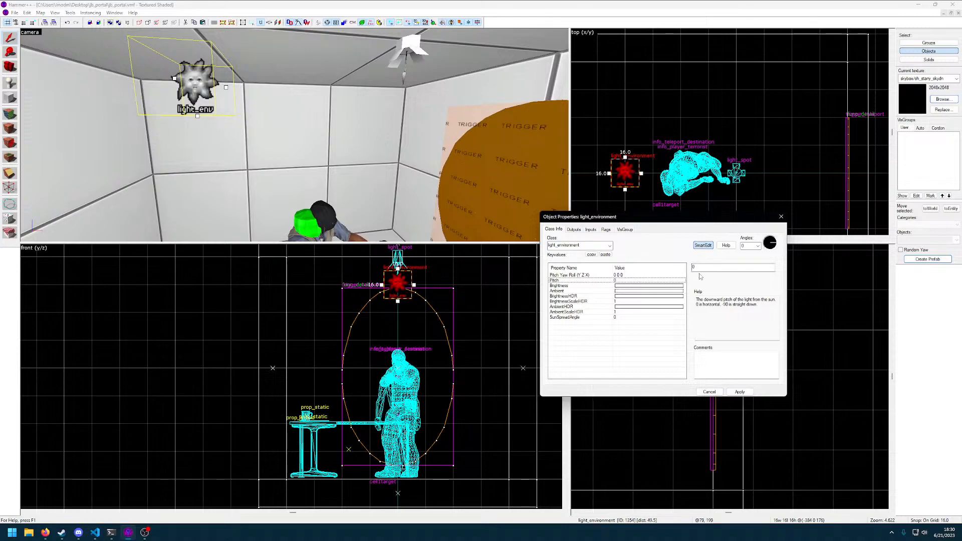
pyautogui.click(621, 285)
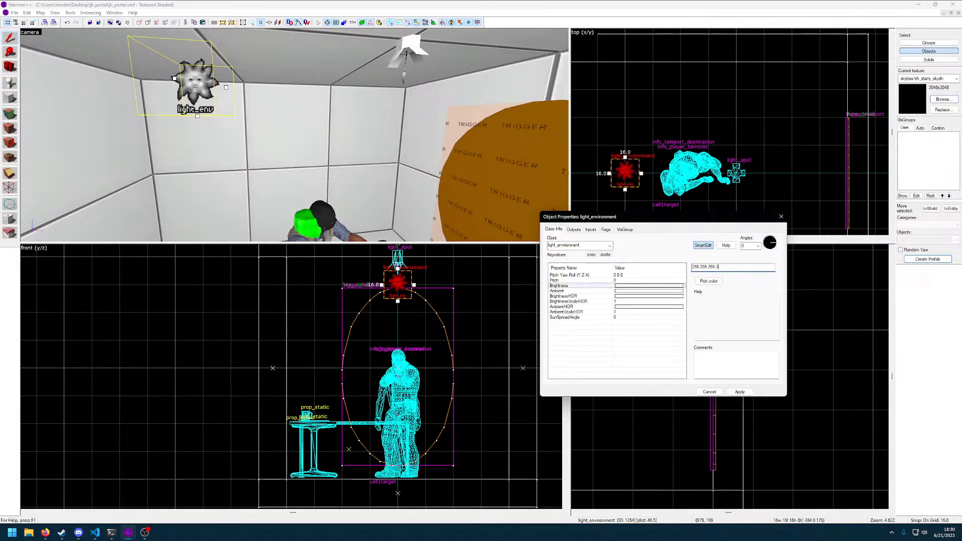
pyautogui.press('Return')
pyautogui.click(628, 292)
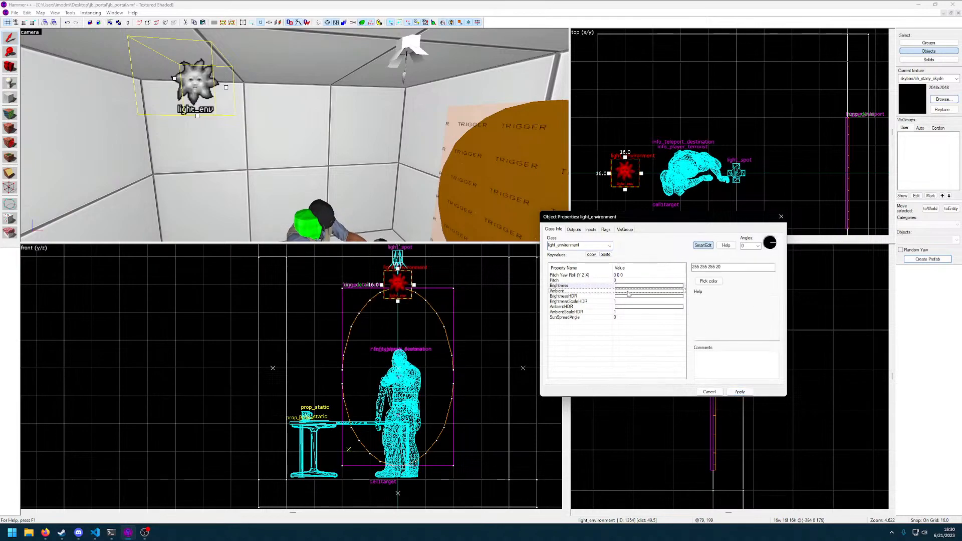
pyautogui.click(700, 282)
pyautogui.moveTo(742, 267); pyautogui.dragTo(583, 336)
pyautogui.click(723, 337)
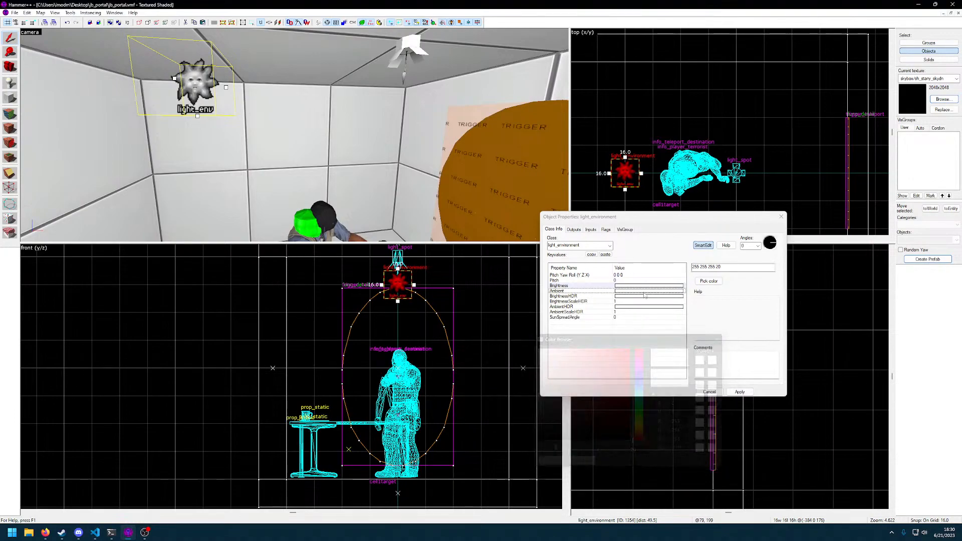
pyautogui.click(627, 286)
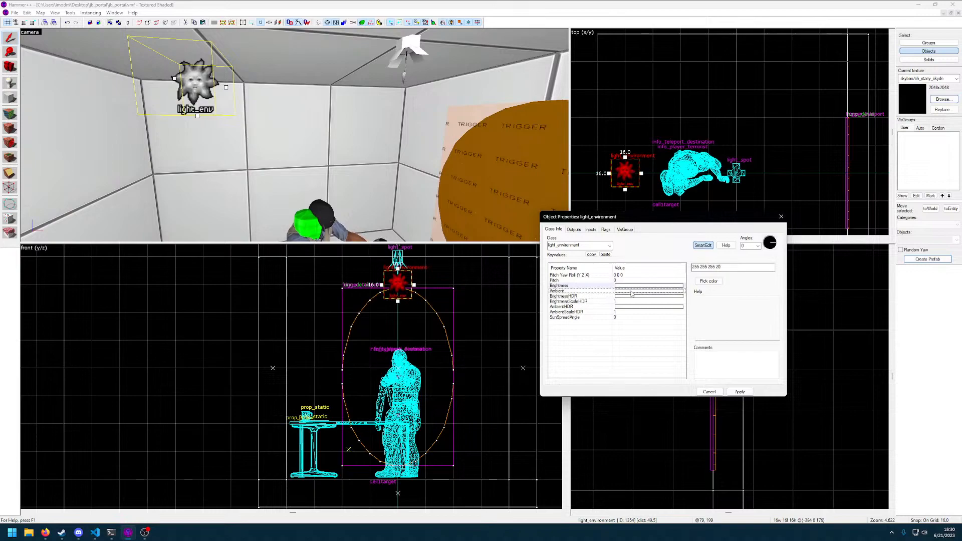
pyautogui.click(602, 254)
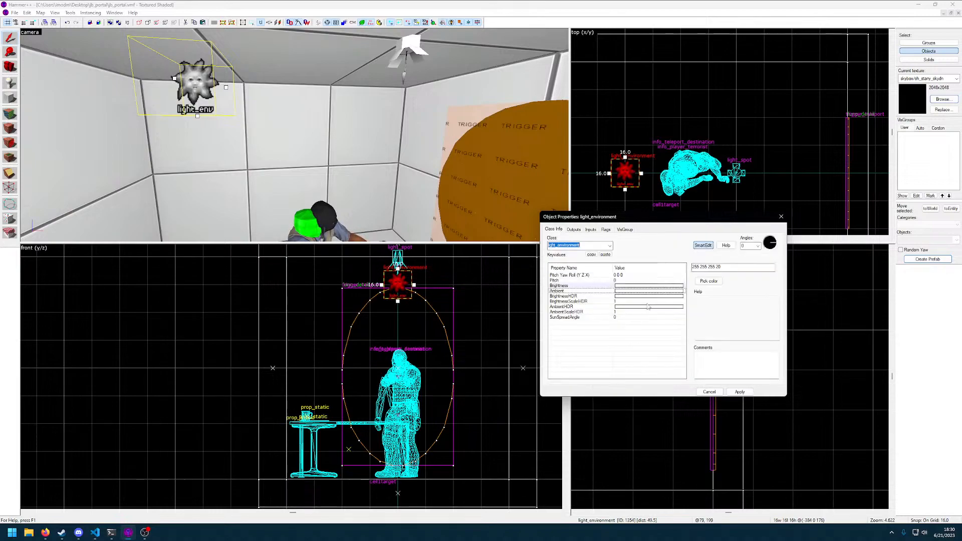
# Apply the light_environment changes, check the SunSpreadAngle and AmbientScaleHDR settings, and close the properties
pyautogui.click(740, 392)
pyautogui.click(620, 318)
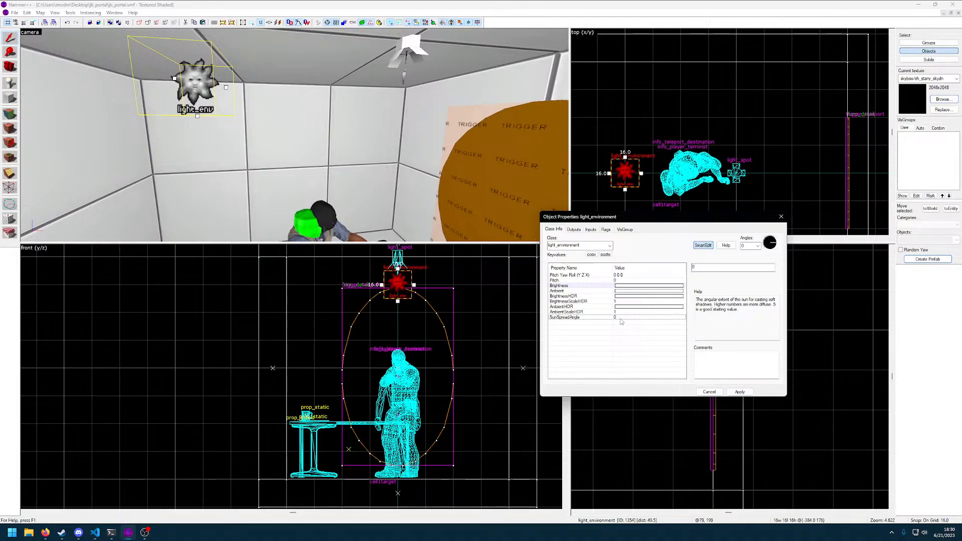
pyautogui.click(619, 312)
pyautogui.click(739, 392)
pyautogui.click(711, 392)
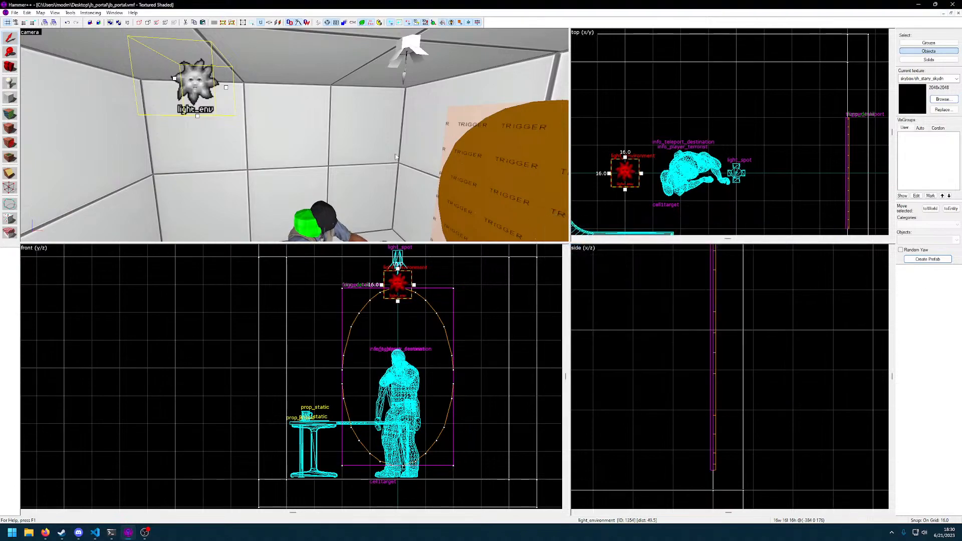
# Compile the jb_portal map with the updated lighting
pyautogui.press('z')
pyautogui.press('F9')
pyautogui.press('Return')
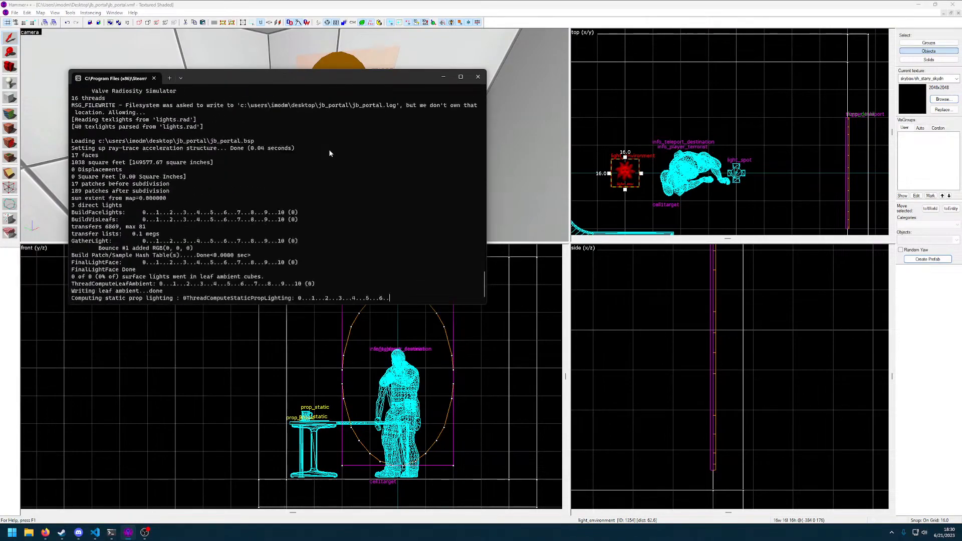
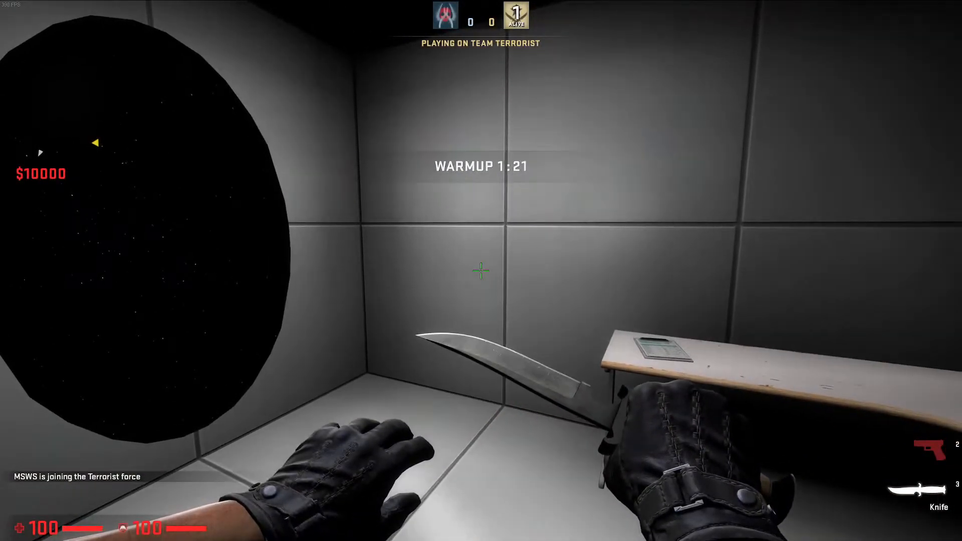
# Walk up to the black starry portal in the test map and inspect it up close
pyautogui.press('w')
pyautogui.press('w')
pyautogui.press('s')
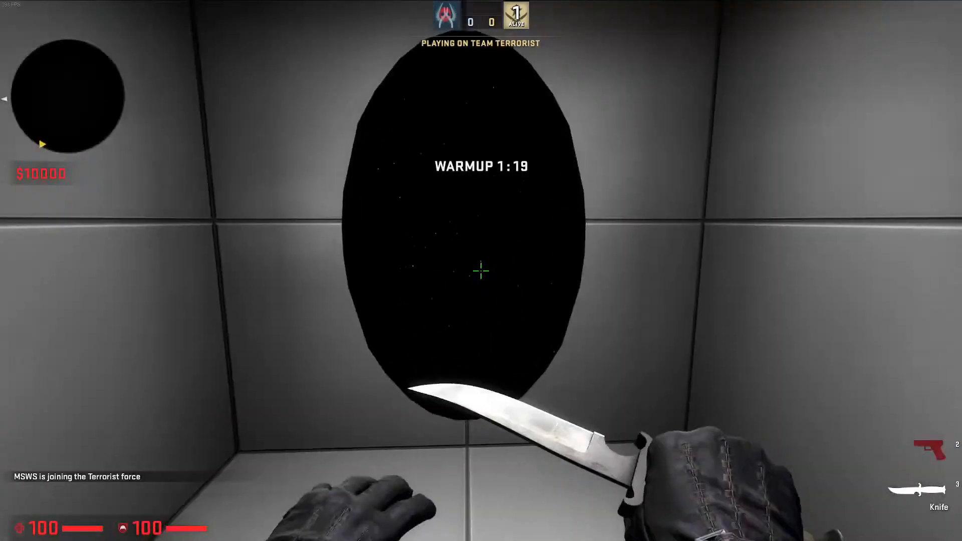
pyautogui.press('w')
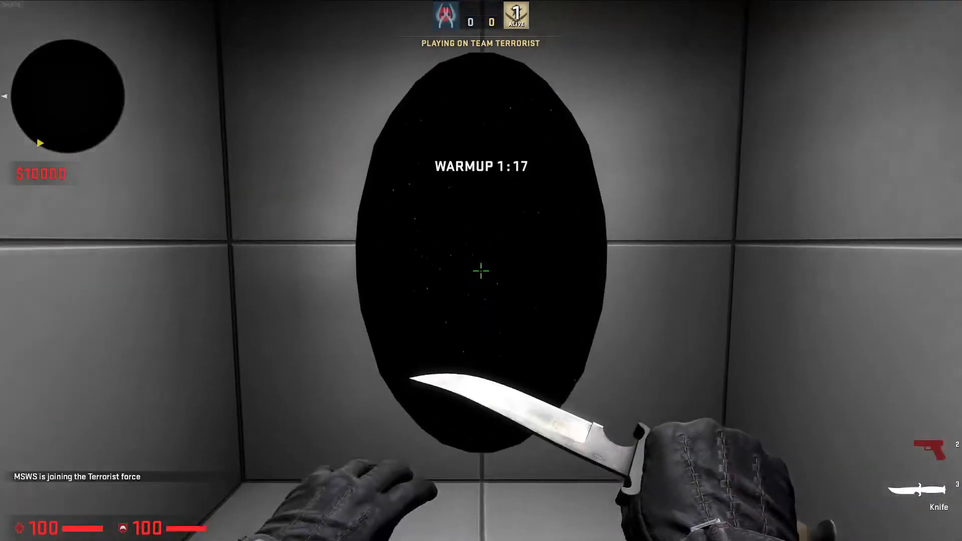
pyautogui.press('w')
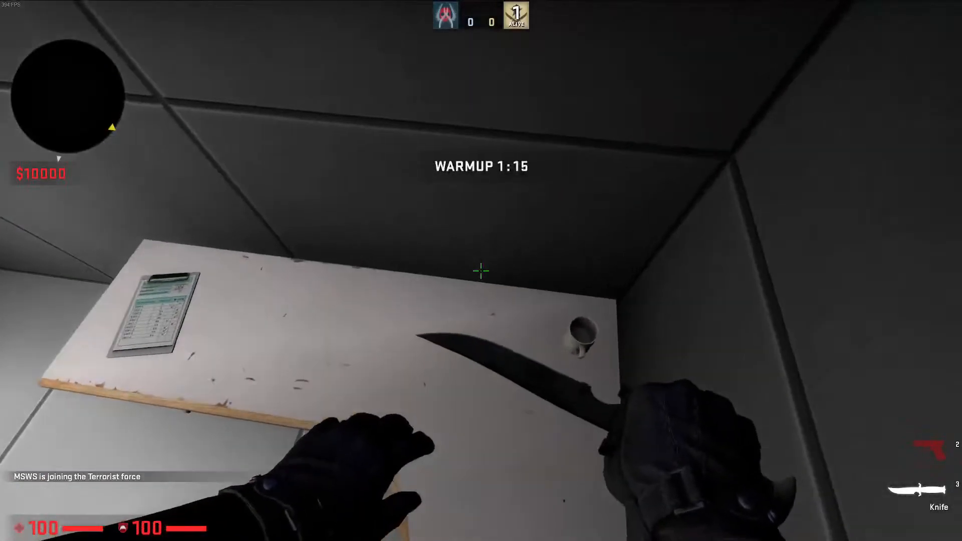
# Inspect the desk with the clipboard and mug, plus the surrounding walls and floor, in the test map
pyautogui.click(481, 270)
pyautogui.click(481, 271)
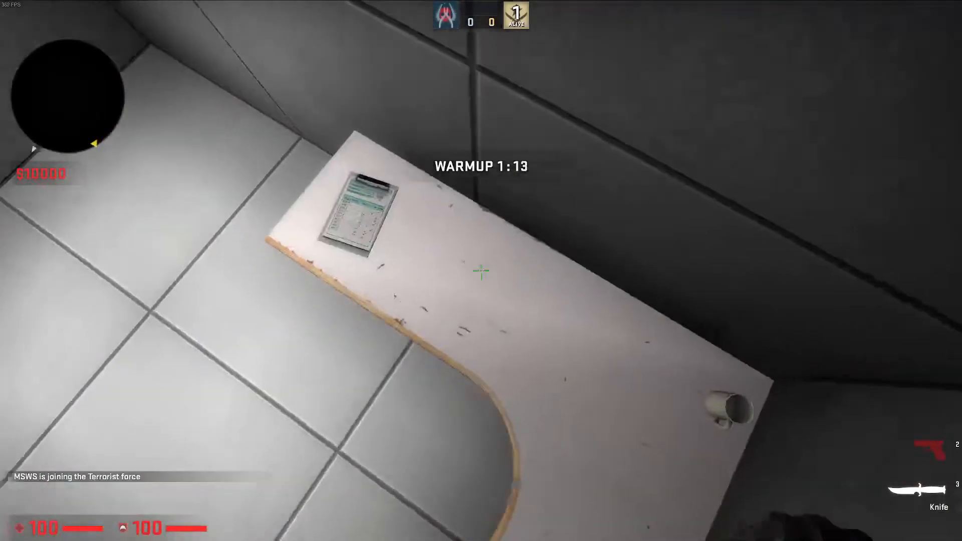
pyautogui.click(481, 270)
pyautogui.press('w')
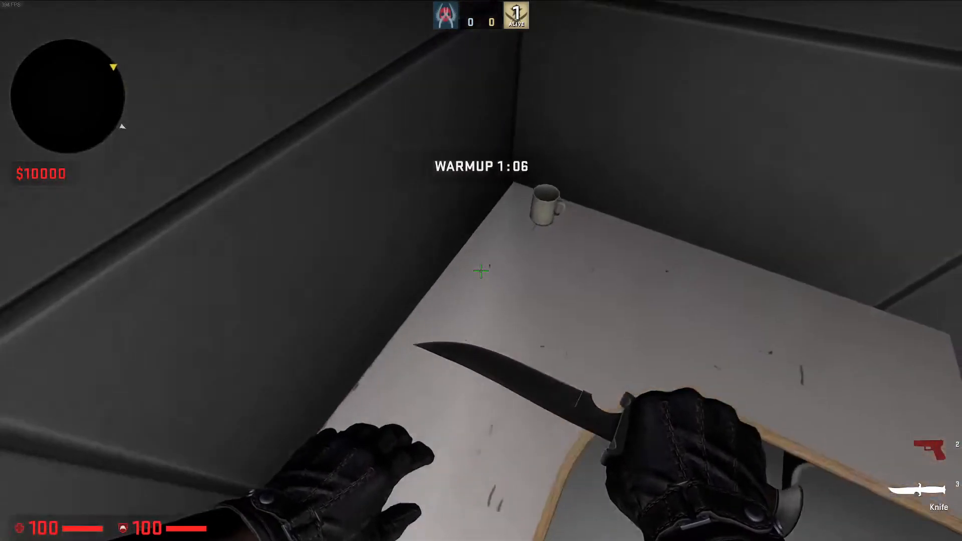
pyautogui.click(481, 270)
pyautogui.click(482, 271)
pyautogui.click(481, 271)
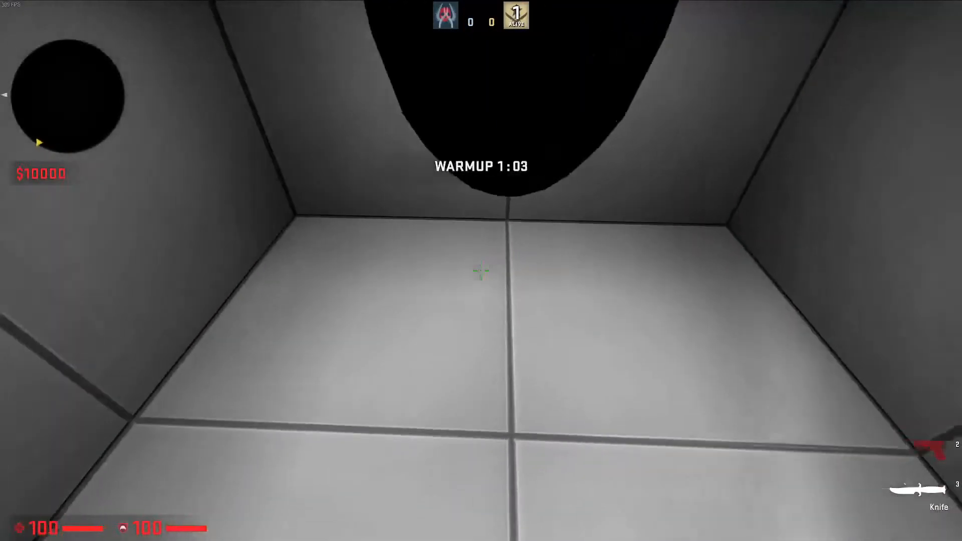
pyautogui.click(481, 271)
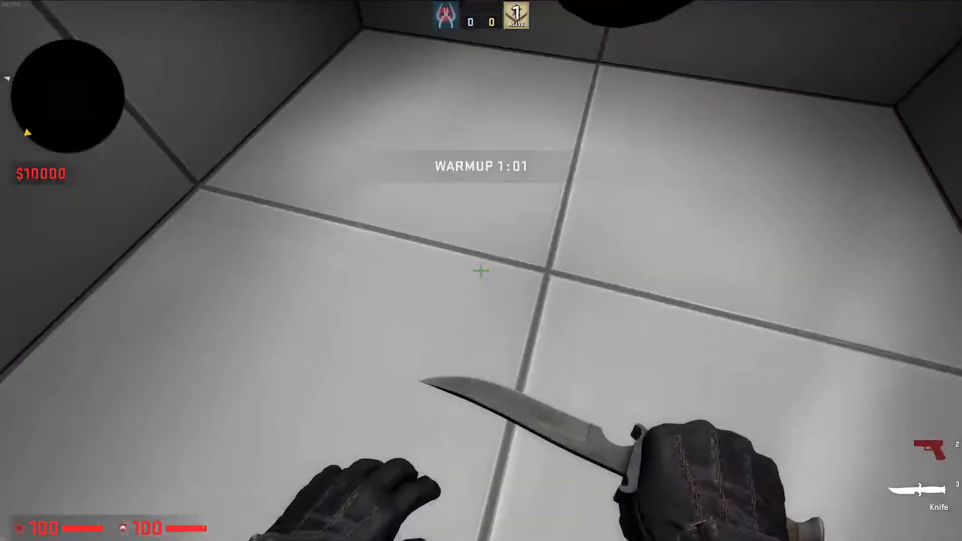
pyautogui.click(481, 270)
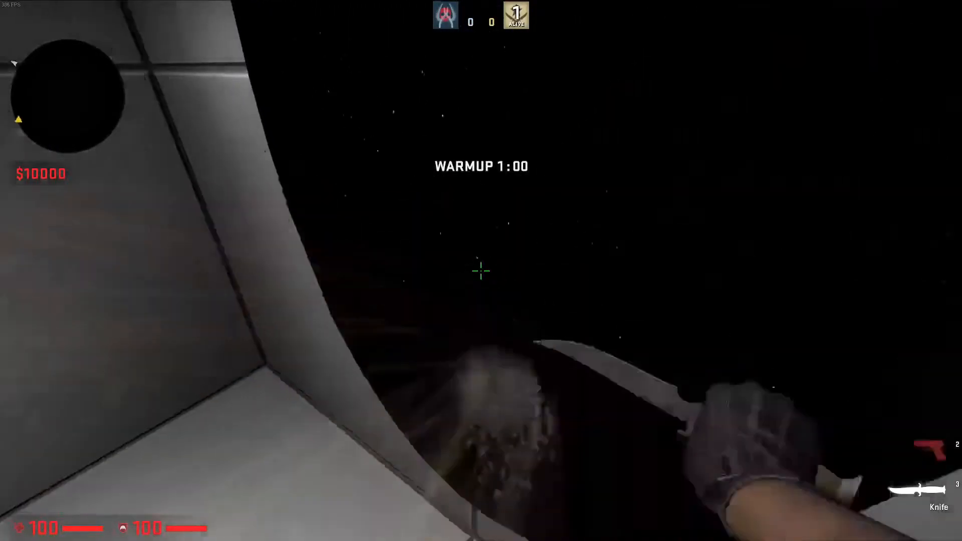
# Equip the Glock-18 and fire repeatedly around the portal room to test it
pyautogui.press('2')
pyautogui.click(481, 271)
pyautogui.click(482, 271)
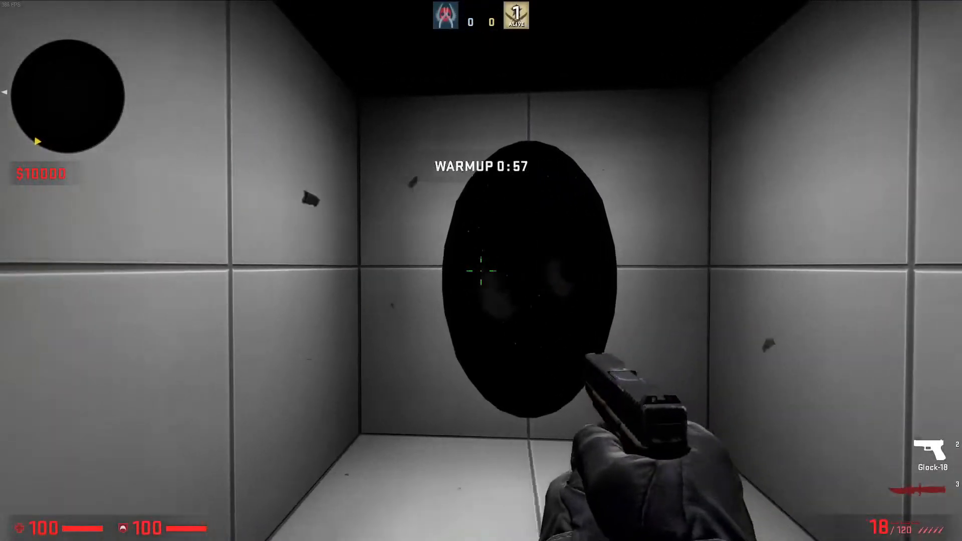
pyautogui.click(481, 270)
pyautogui.click(481, 271)
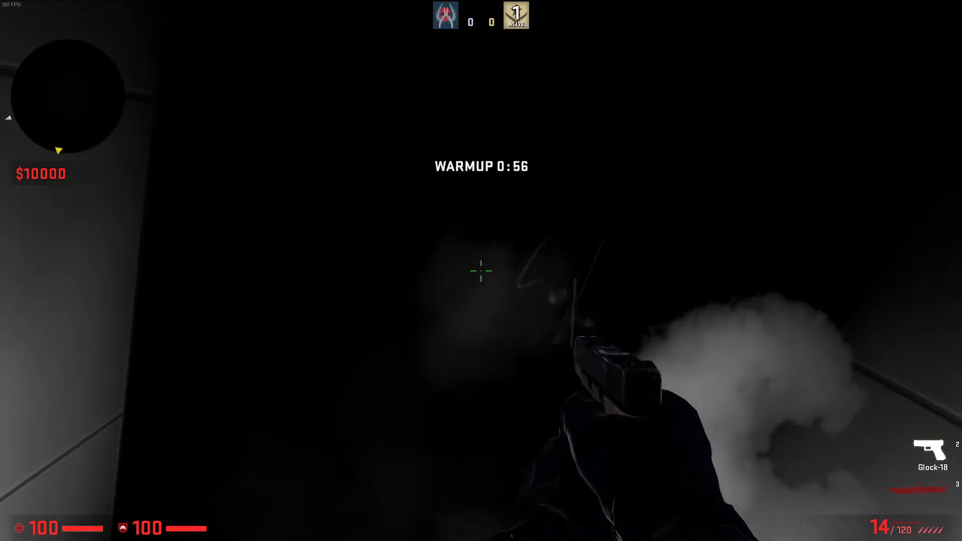
pyautogui.click(481, 270)
pyautogui.click(481, 271)
pyautogui.click(481, 271)
pyautogui.click(481, 271)
pyautogui.click(481, 271)
pyautogui.click(482, 270)
pyautogui.click(481, 271)
pyautogui.click(481, 271)
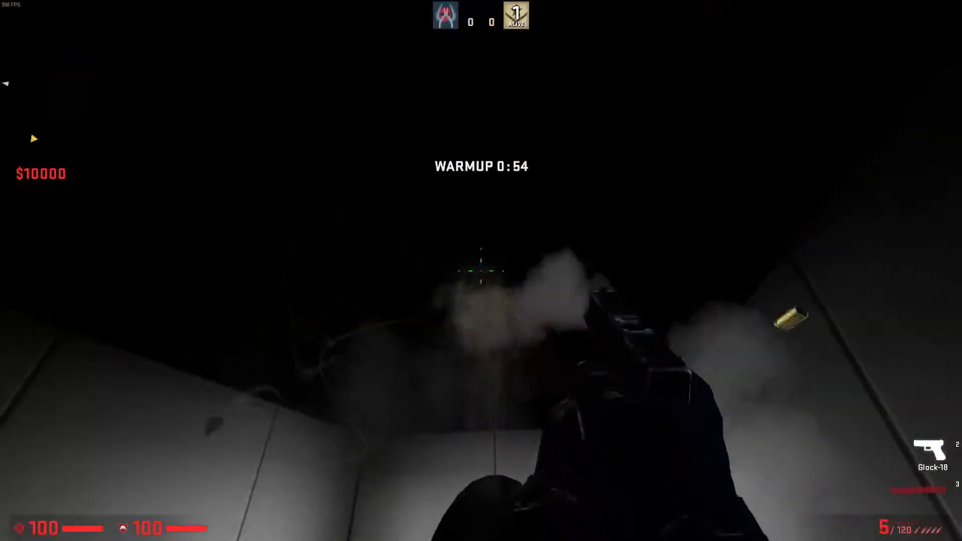
pyautogui.click(481, 271)
pyautogui.click(481, 271)
pyautogui.click(481, 271)
pyautogui.click(482, 271)
pyautogui.click(481, 270)
# Quit the game with the console command quit and dismiss the finished compile window to return to Hammer++
pyautogui.press('`')
pyautogui.write('quit')
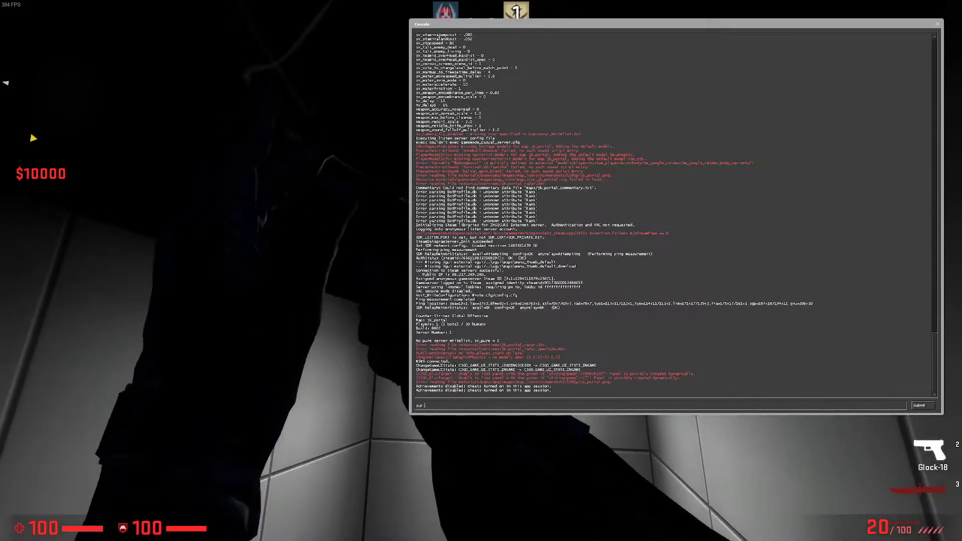
pyautogui.press('Return')
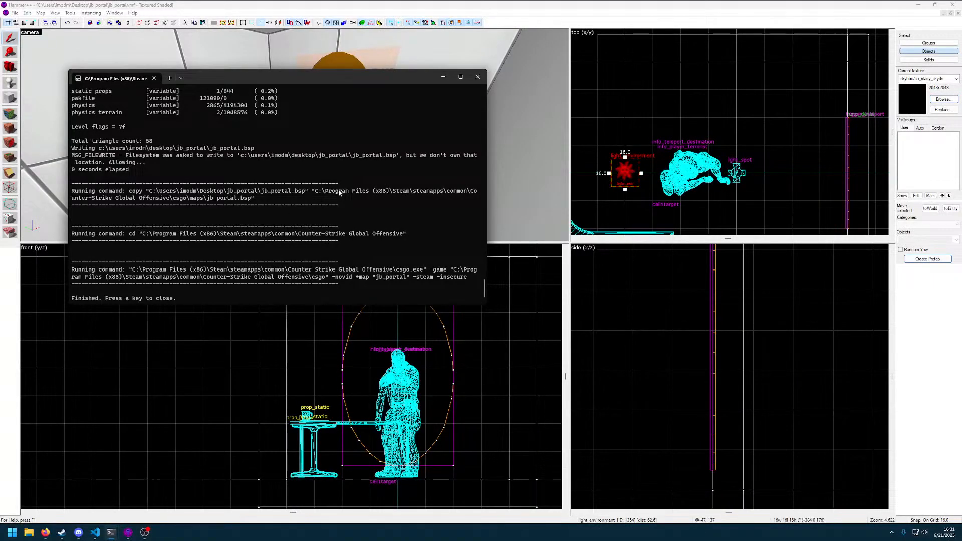
pyautogui.press('space')
# Review the properties of the light_environment entity in the room, leaving its settings as they are
pyautogui.press('z')
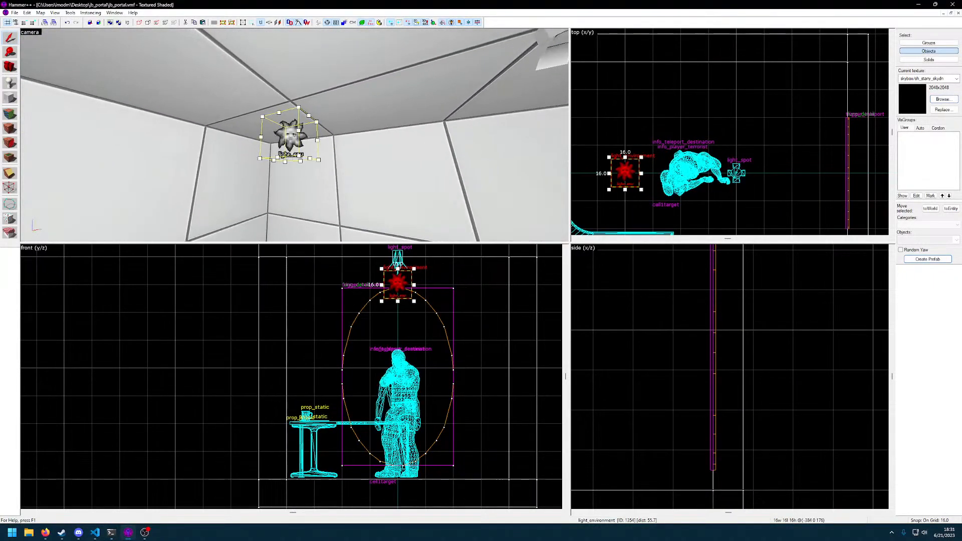
pyautogui.doubleClick(295, 135)
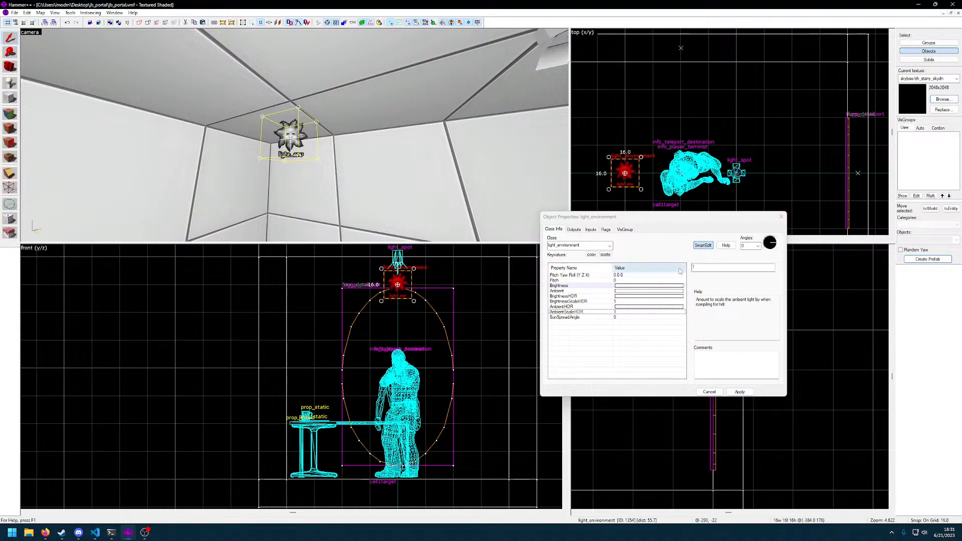
pyautogui.click(295, 135)
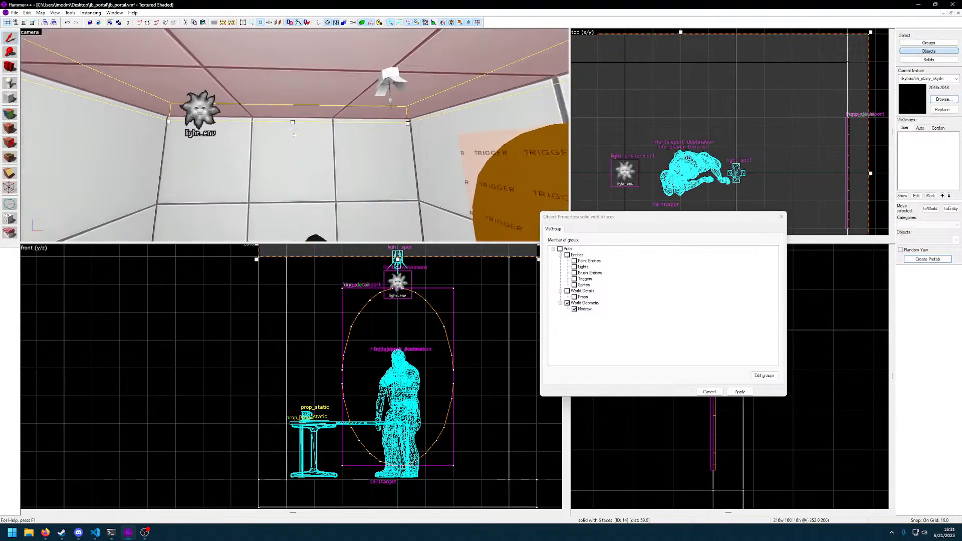
pyautogui.click(299, 130)
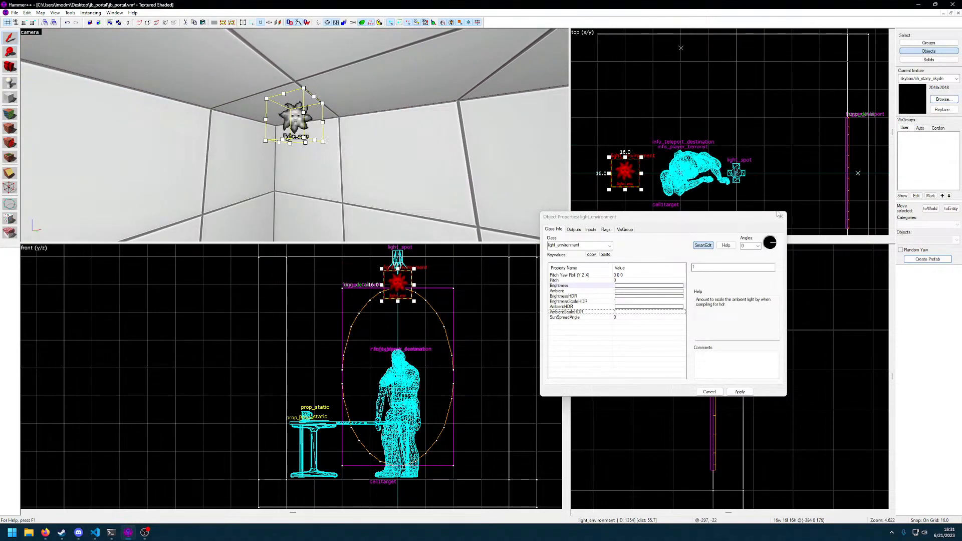
pyautogui.click(781, 216)
# Delete the light_environment entity from the room
pyautogui.press('z')
pyautogui.click(295, 135)
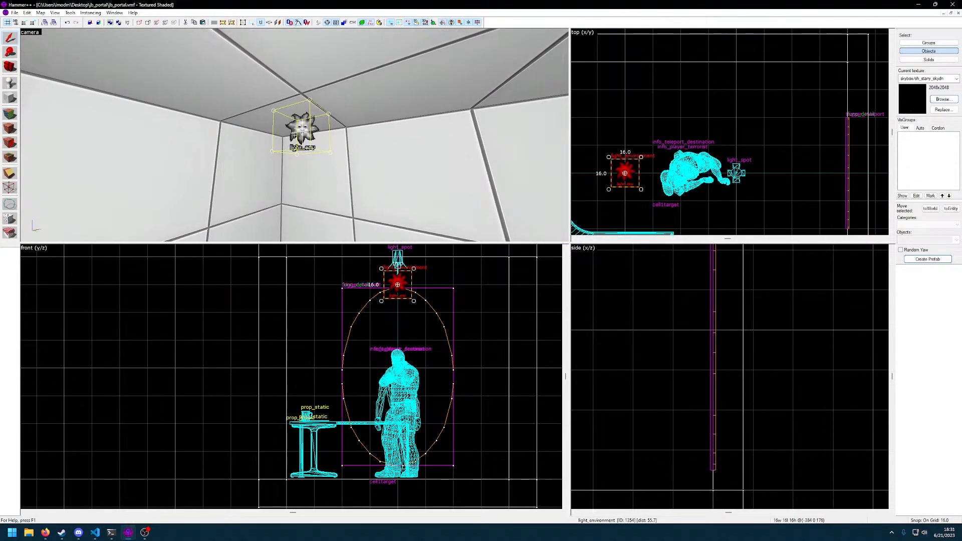
pyautogui.press('Delete')
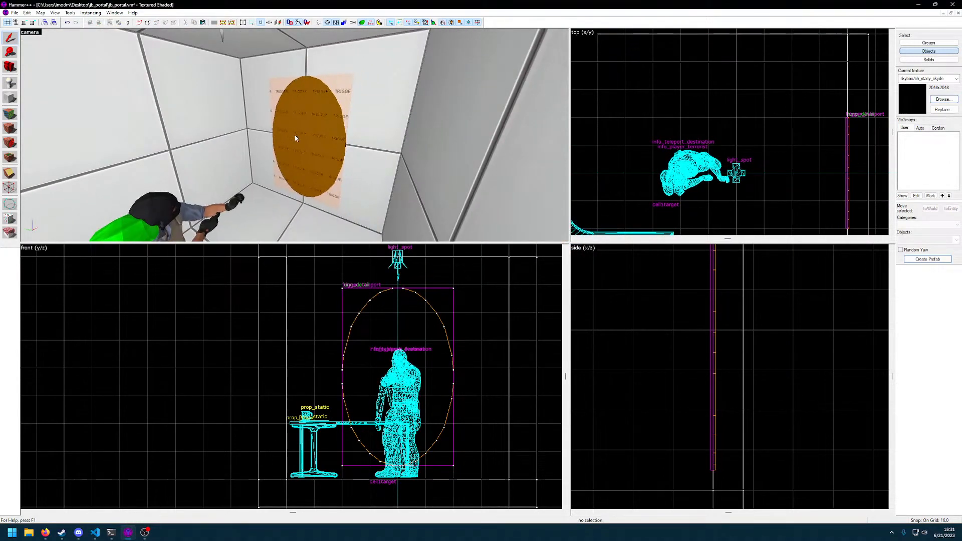
# Increase the grid snap to 256 units with the area around the room in view
pyautogui.press('s')
pyautogui.scroll(-6, 771, 337)
pyautogui.scroll(-4, 754, 170)
pyautogui.moveTo(784, 187); pyautogui.dragTo(688, 171, button='middle')
pyautogui.scroll(-6, 744, 156)
pyautogui.moveTo(765, 158); pyautogui.dragTo(725, 155, button='middle')
pyautogui.press(']')
pyautogui.press(']')
pyautogui.press(']')
pyautogui.press(']')
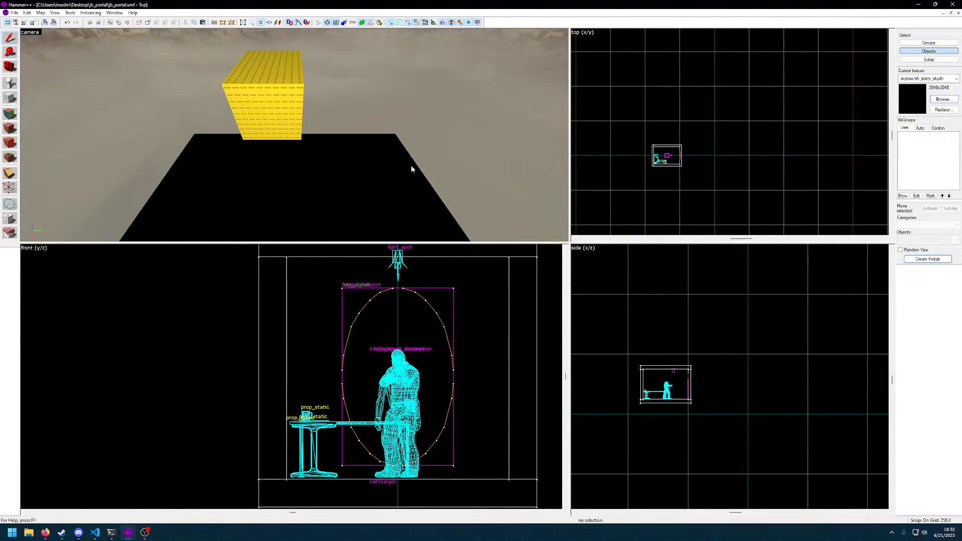
pyautogui.scroll(-3, 733, 151)
pyautogui.moveTo(824, 155); pyautogui.dragTo(712, 160, button='middle')
pyautogui.scroll(-3, 697, 161)
pyautogui.moveTo(620, 100); pyautogui.dragTo(727, 212)
pyautogui.moveTo(747, 183); pyautogui.dragTo(738, 156, button='middle')
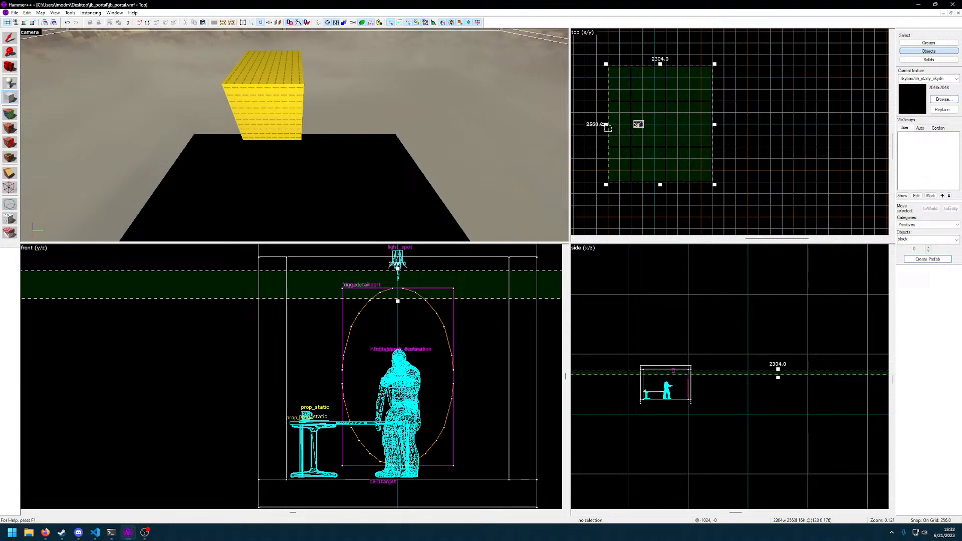
pyautogui.click(608, 126)
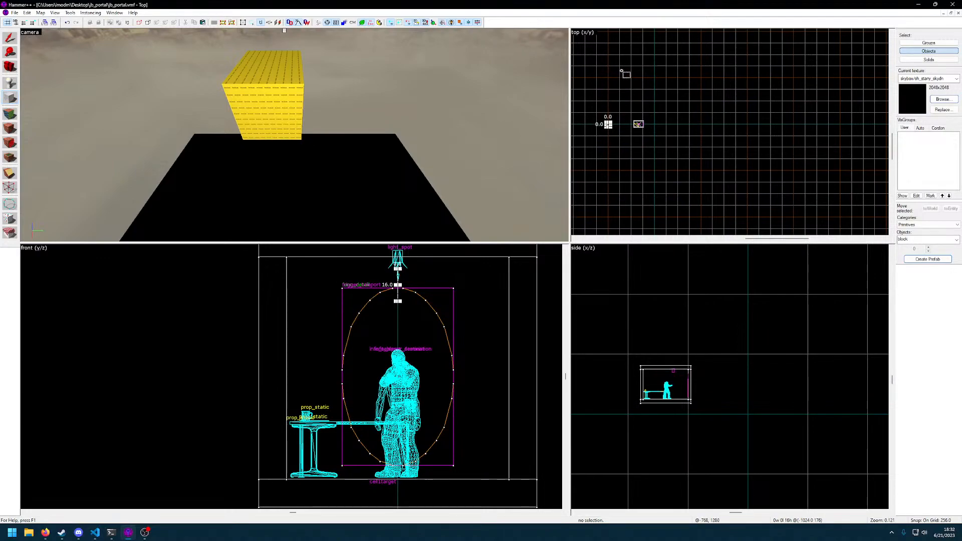
pyautogui.scroll(-3, 621, 72)
pyautogui.moveTo(624, 73); pyautogui.dragTo(687, 142)
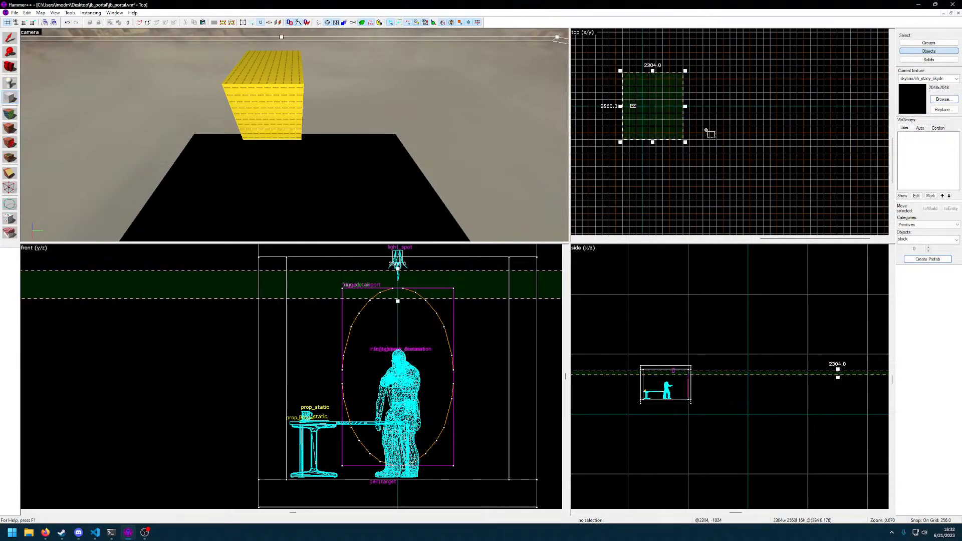
pyautogui.press('Escape')
pyautogui.scroll(2, 650, 115)
pyautogui.moveTo(649, 115); pyautogui.dragTo(699, 150)
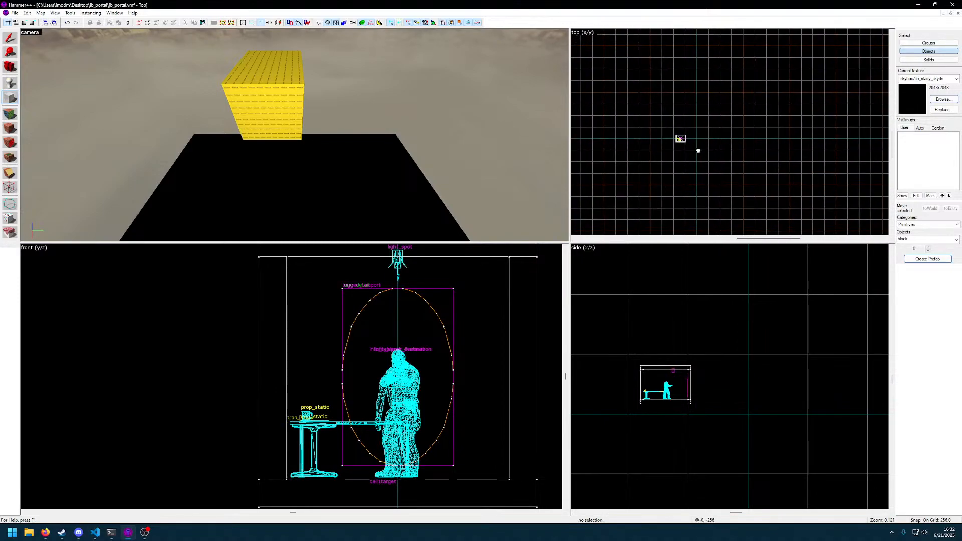
pyautogui.press('z')
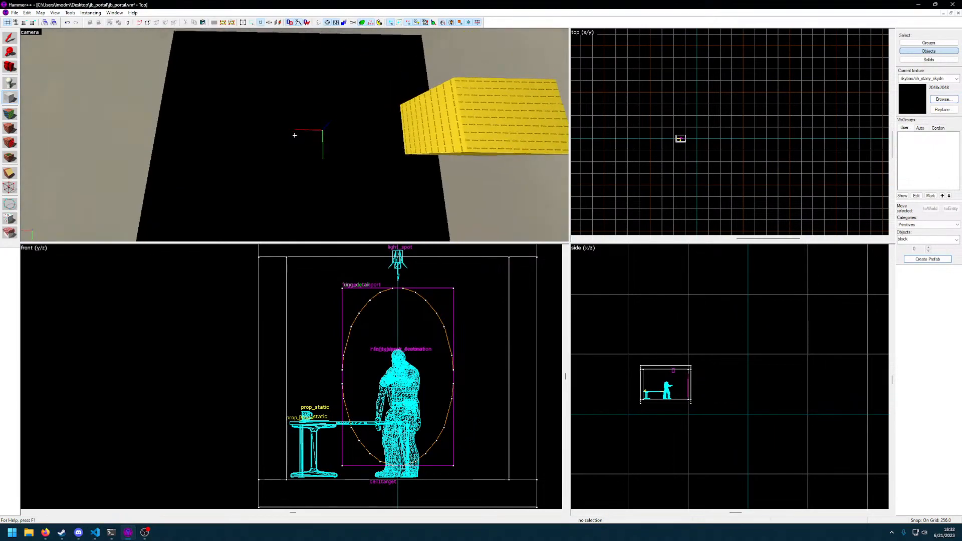
pyautogui.press('d')
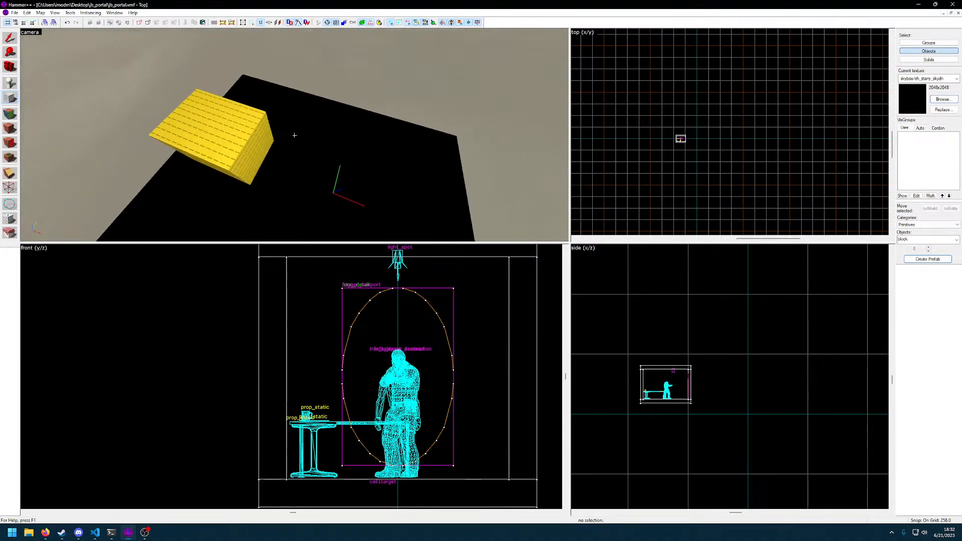
pyautogui.press('z')
pyautogui.moveTo(661, 115); pyautogui.dragTo(716, 172)
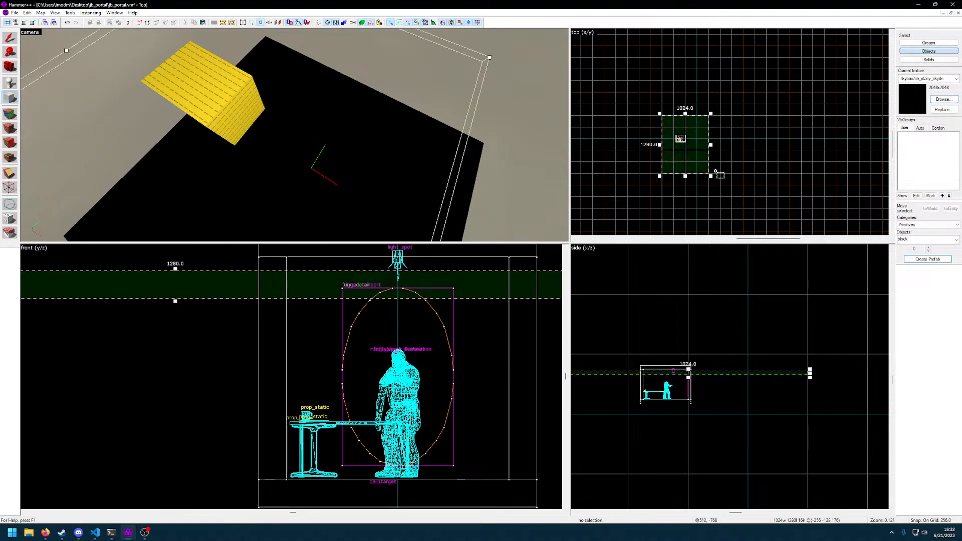
pyautogui.press('Escape')
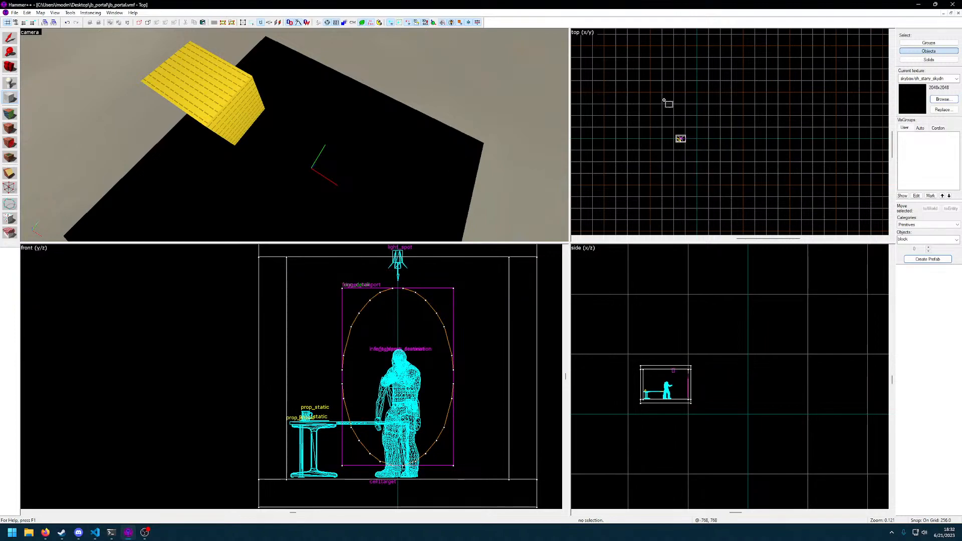
# Outline a new block 1792 by 2048 units in plan around the room and extend its underside so it is 184 units tall
pyautogui.moveTo(662, 93); pyautogui.dragTo(743, 187)
pyautogui.scroll(3, 774, 351)
pyautogui.moveTo(766, 369); pyautogui.dragTo(729, 394, button='middle')
pyautogui.moveTo(740, 379); pyautogui.dragTo(738, 386)
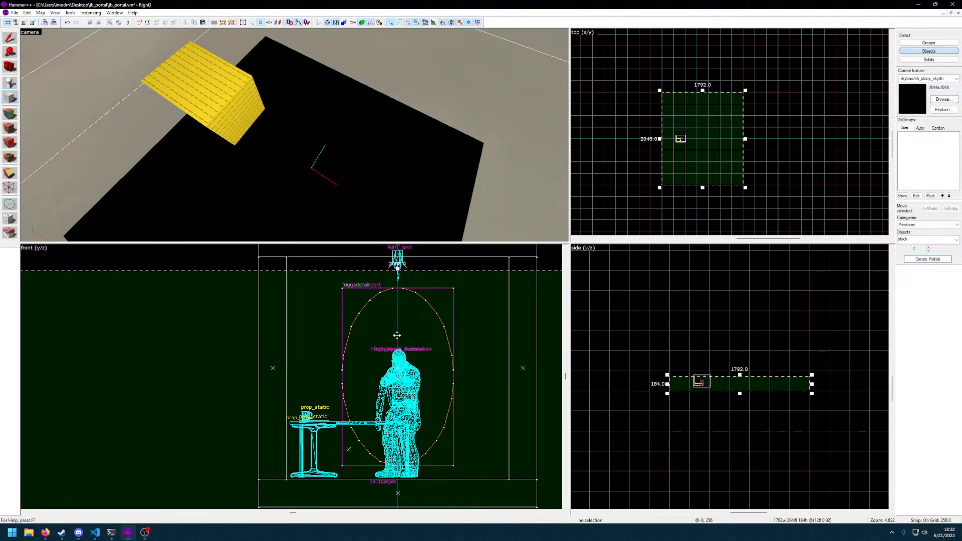
# Raise the top of the block outline so that it encloses the room at 512 units tall
pyautogui.scroll(-10, 398, 334)
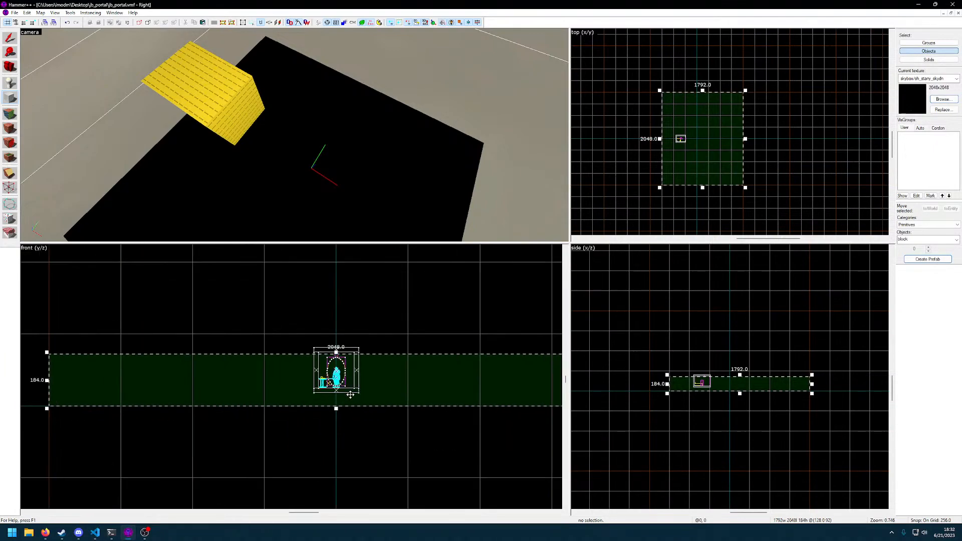
pyautogui.scroll(2, 350, 395)
pyautogui.scroll(1, 351, 395)
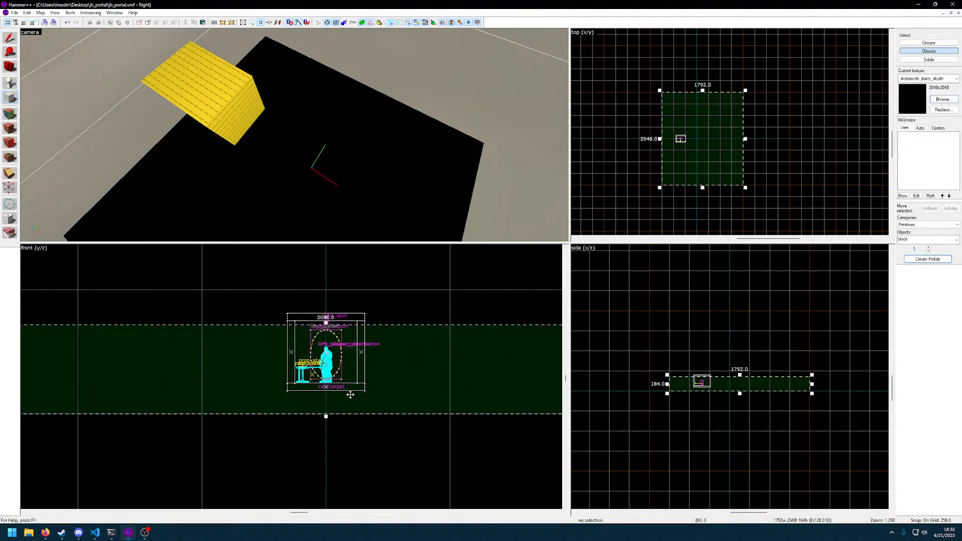
pyautogui.scroll(-1, 350, 394)
pyautogui.moveTo(746, 377); pyautogui.dragTo(742, 352)
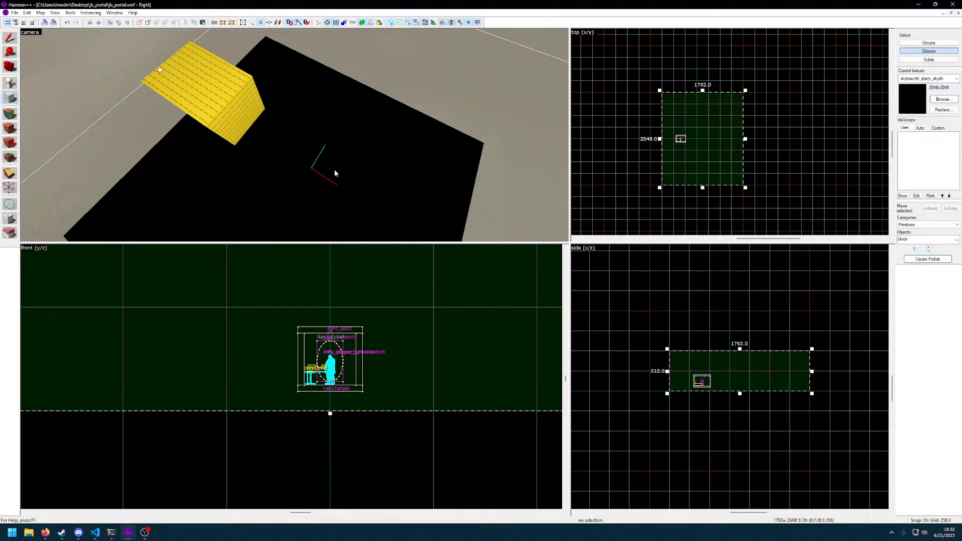
pyautogui.press('z')
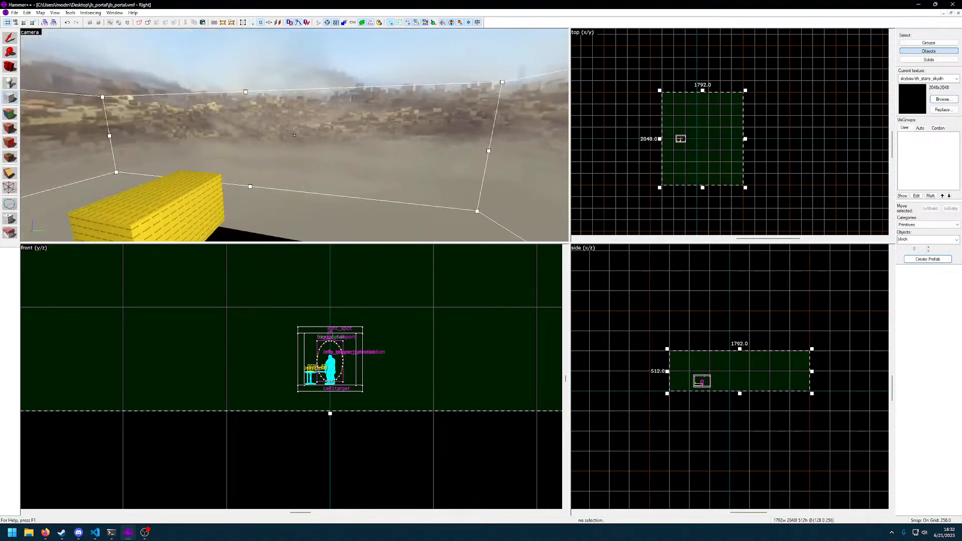
pyautogui.press('a')
pyautogui.press('s')
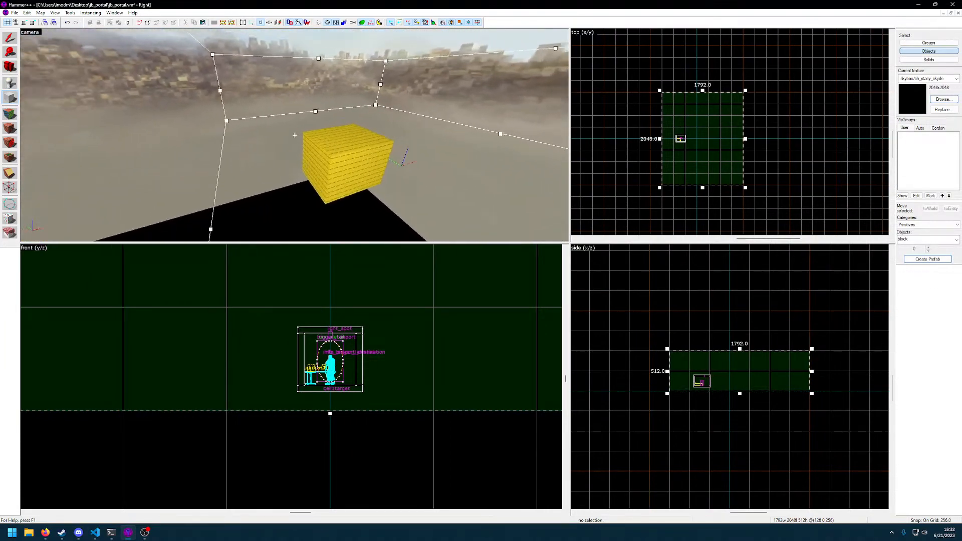
pyautogui.press('d')
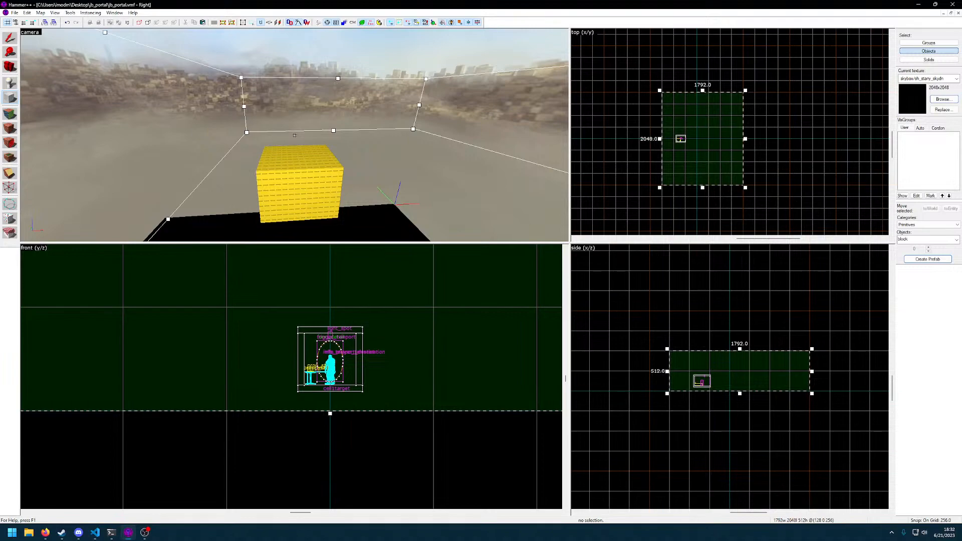
pyautogui.press('w')
pyautogui.press('a')
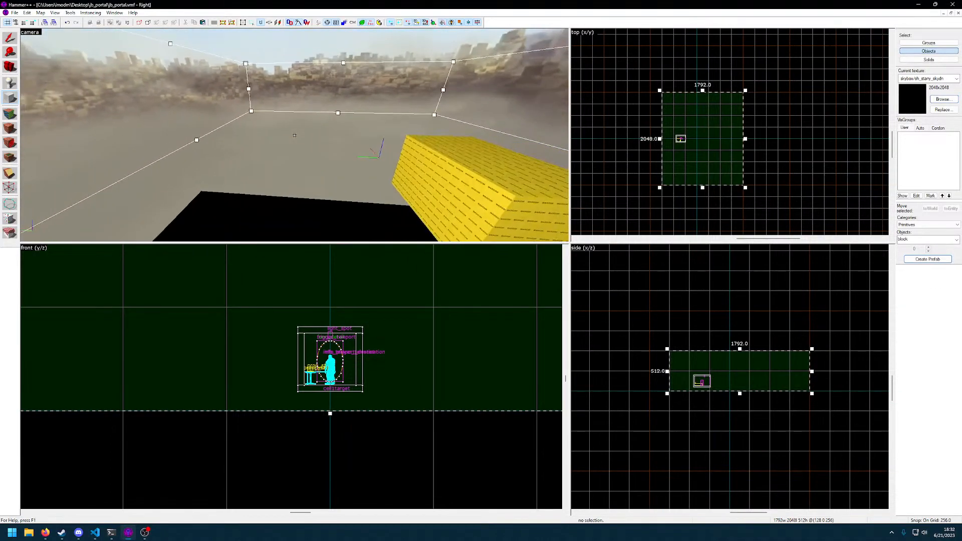
# Inspect the large block outline and the room inside it from several sides in the 3D view
pyautogui.press('a')
pyautogui.press('s')
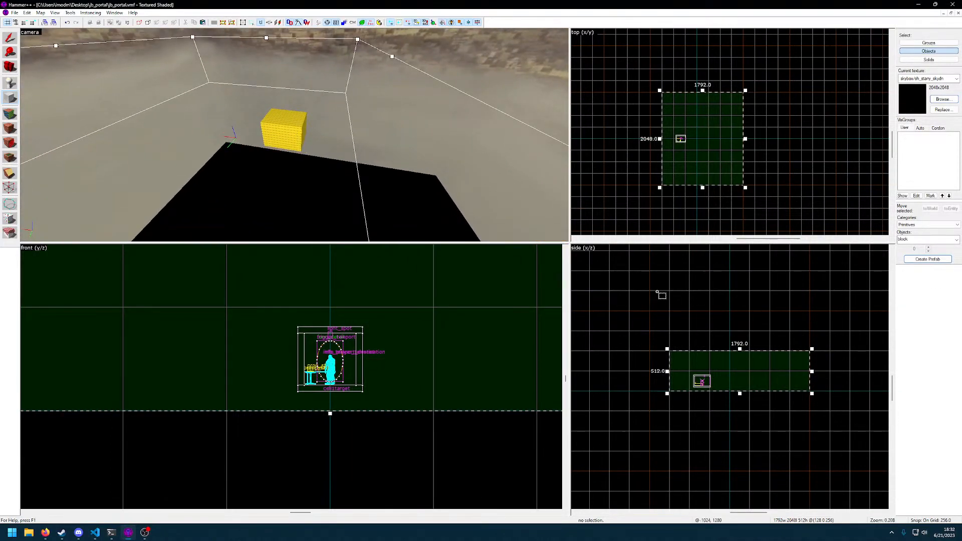
pyautogui.press('z')
pyautogui.press('w')
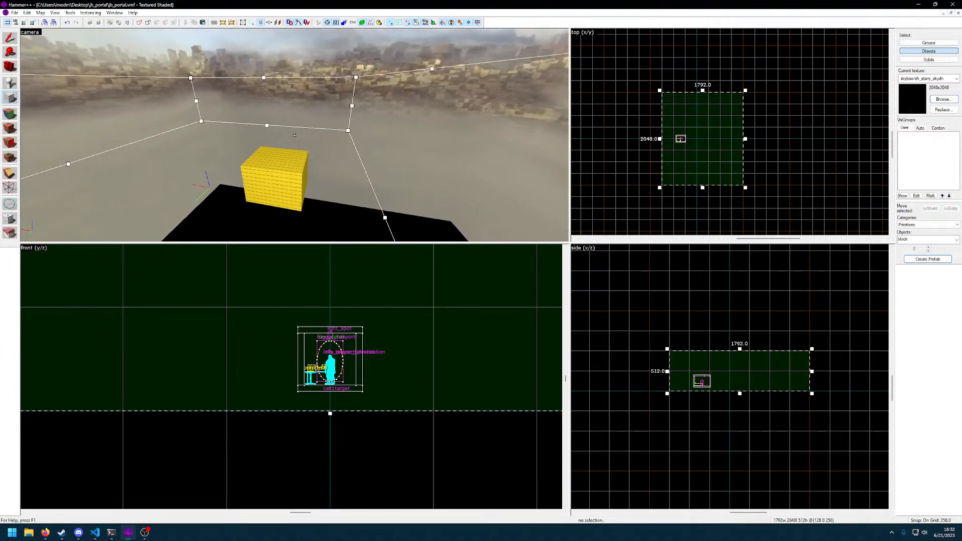
pyautogui.press('w')
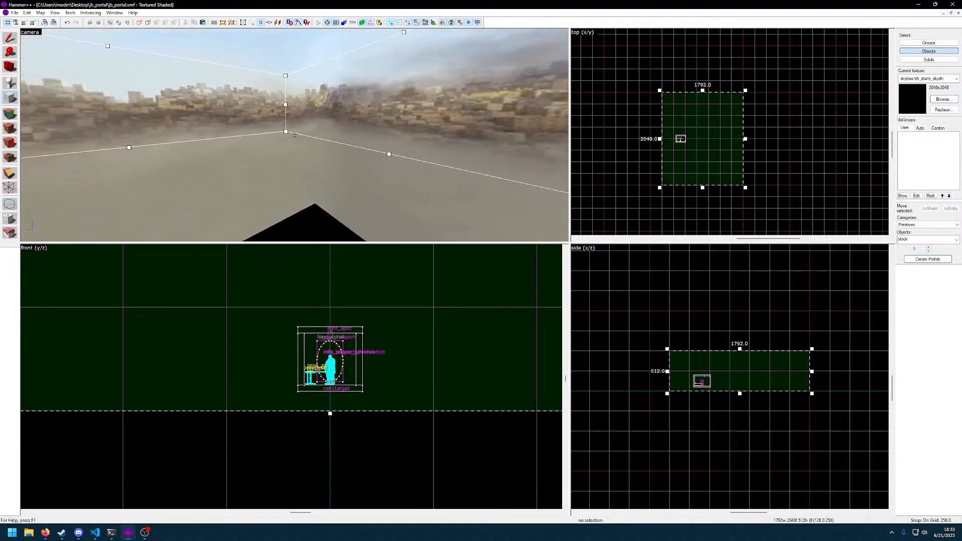
pyautogui.press('s')
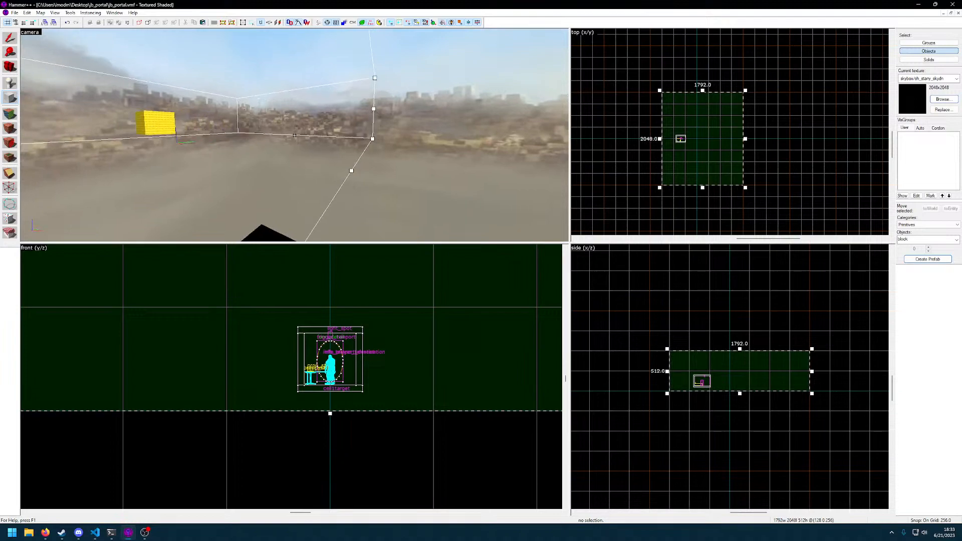
pyautogui.press('w')
pyautogui.press('a')
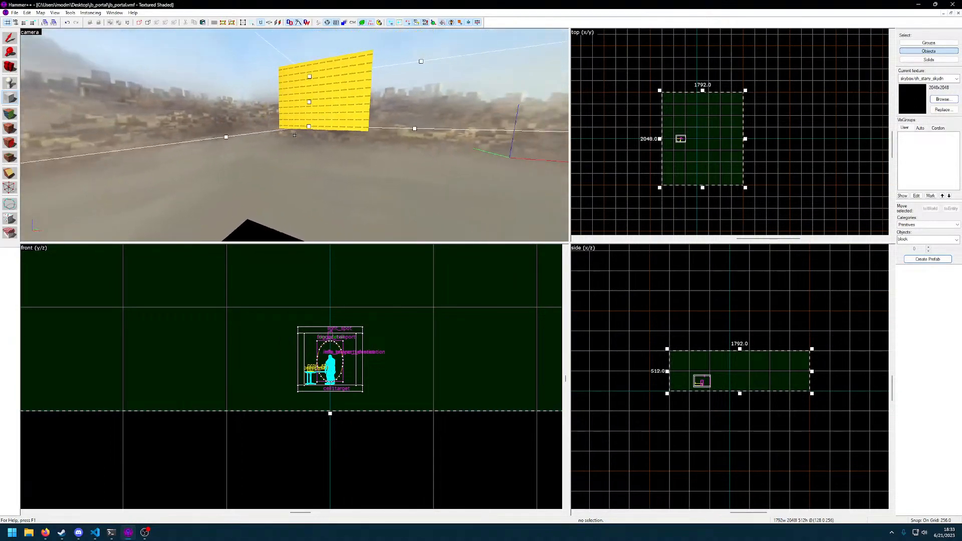
pyautogui.press('w')
pyautogui.press('d')
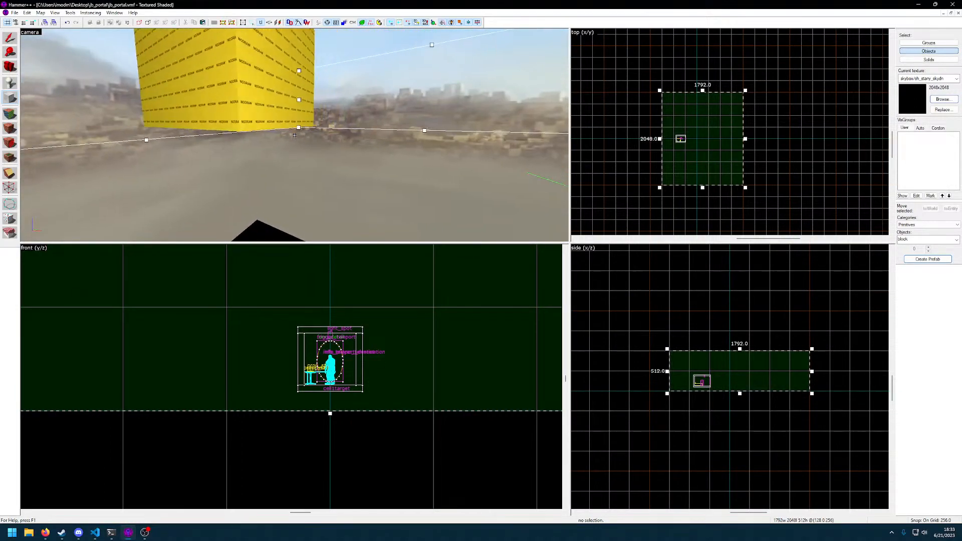
pyautogui.press('s')
pyautogui.press('w')
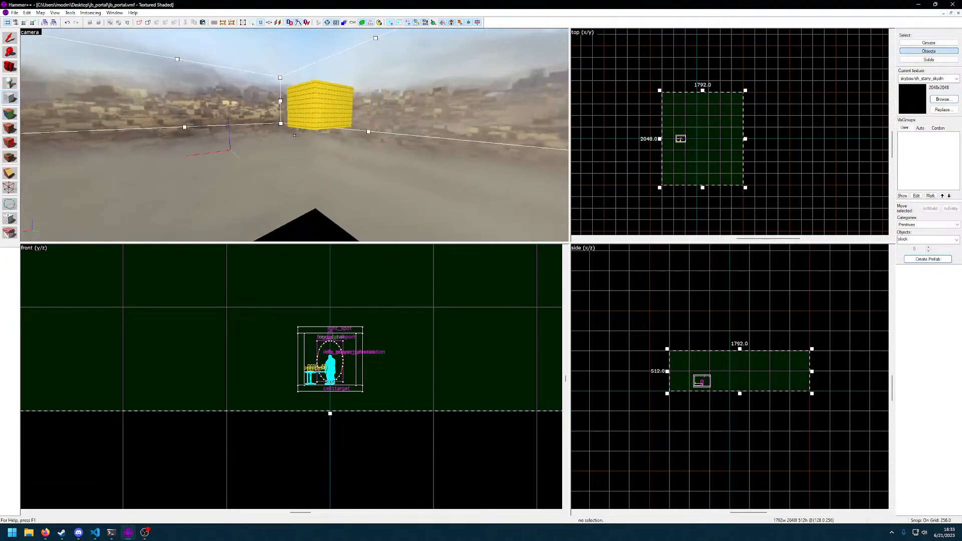
pyautogui.press('a')
pyautogui.press('s')
pyautogui.press('w')
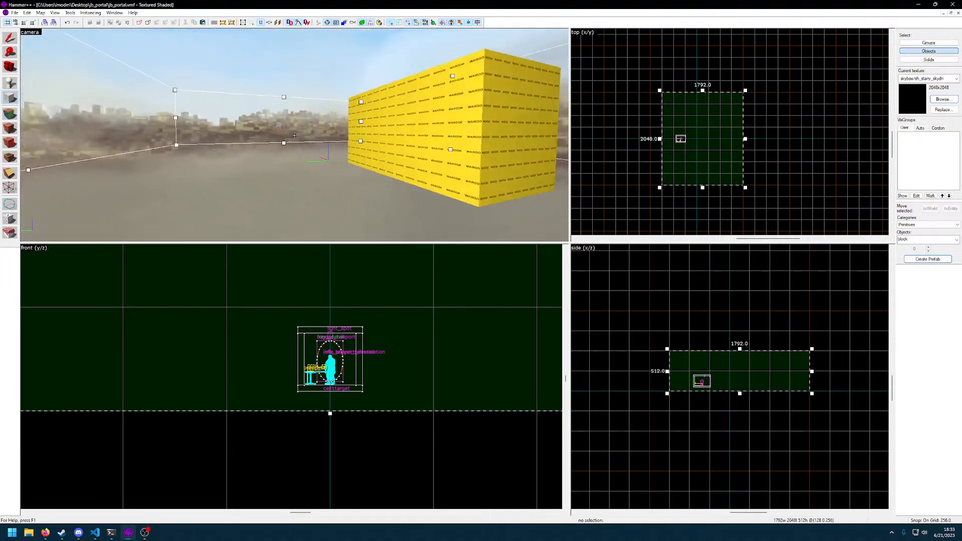
pyautogui.press('s')
pyautogui.press('w')
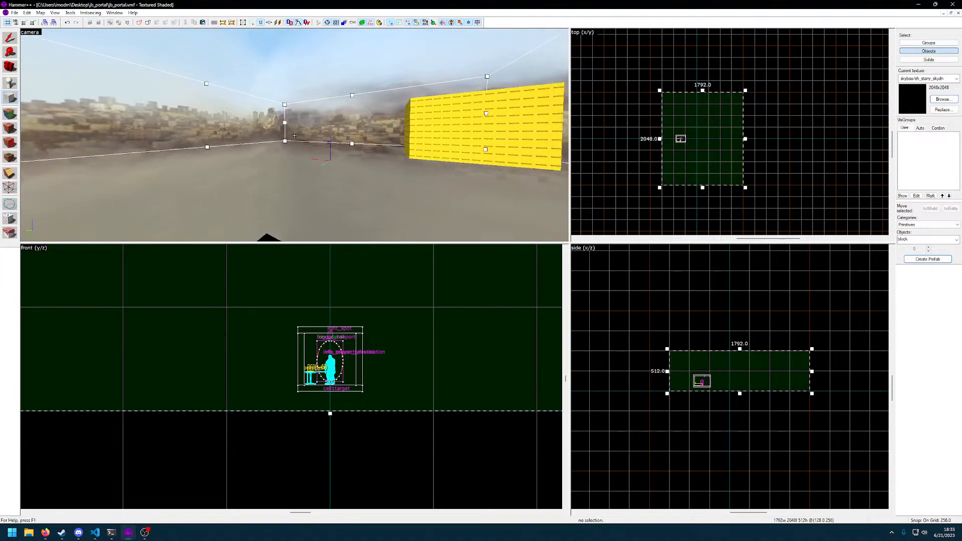
pyautogui.press('s')
pyautogui.press('s')
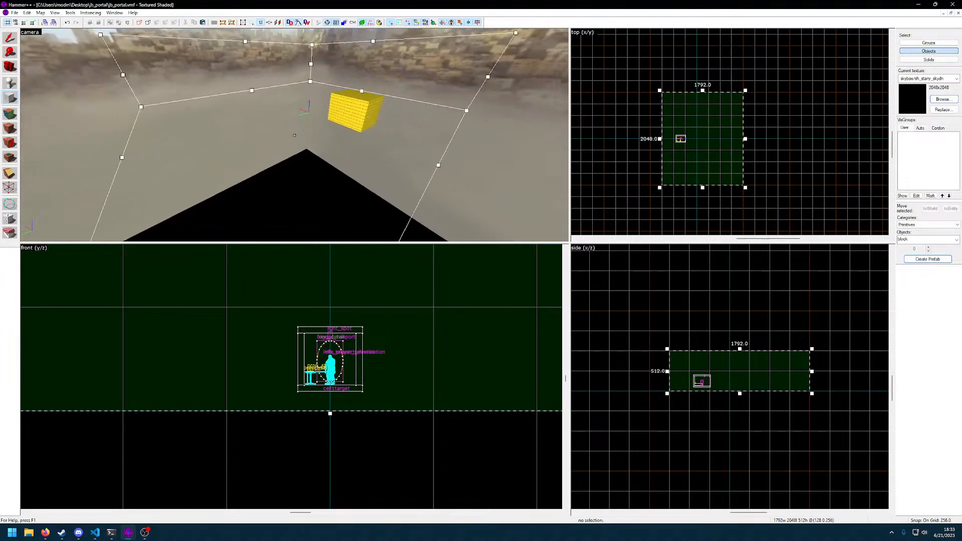
pyautogui.press('a')
pyautogui.press('w')
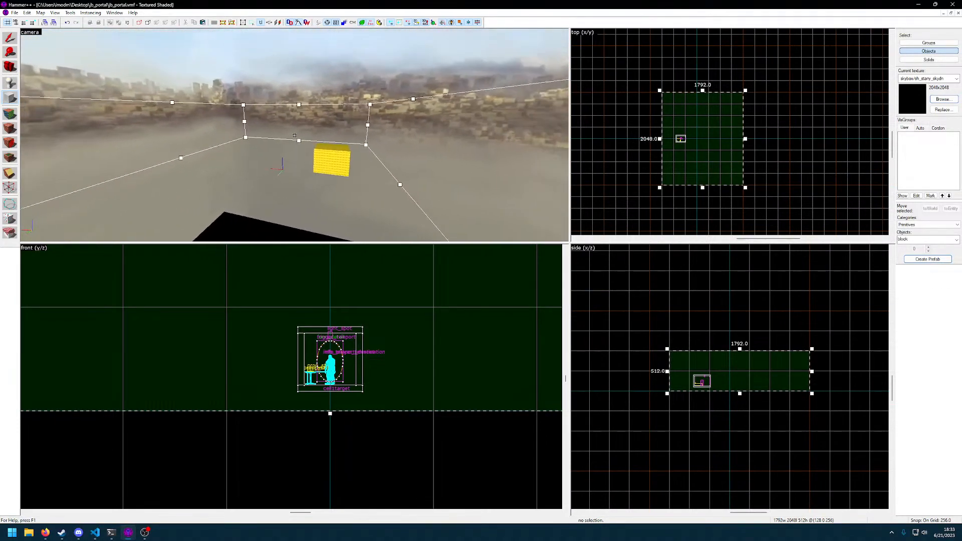
pyautogui.press('w')
pyautogui.press('z')
# Widen the block outline around the room to 2816 units and create the block
pyautogui.scroll(-6, 727, 273)
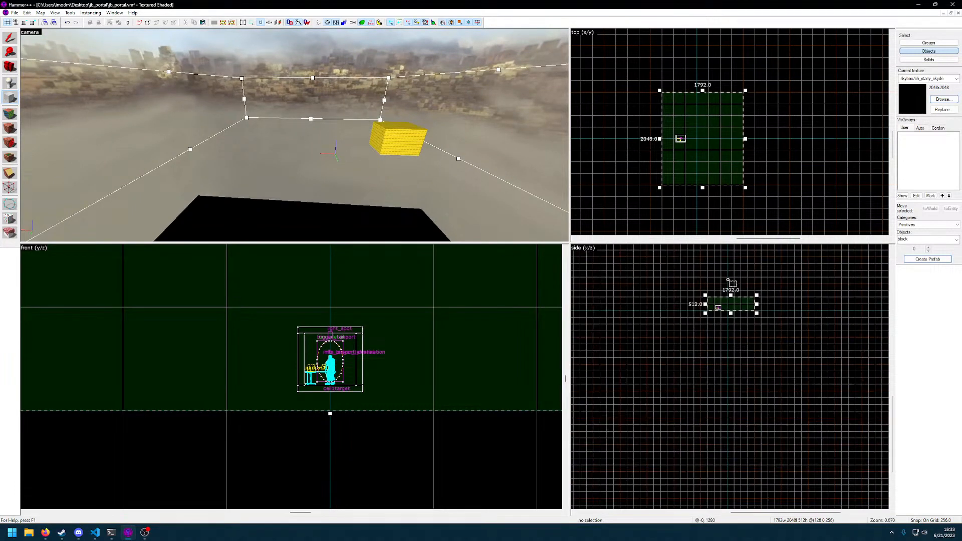
pyautogui.scroll(-9, 455, 304)
pyautogui.moveTo(453, 314); pyautogui.dragTo(362, 375, button='middle')
pyautogui.moveTo(764, 150); pyautogui.dragTo(684, 161, button='middle')
pyautogui.press('z')
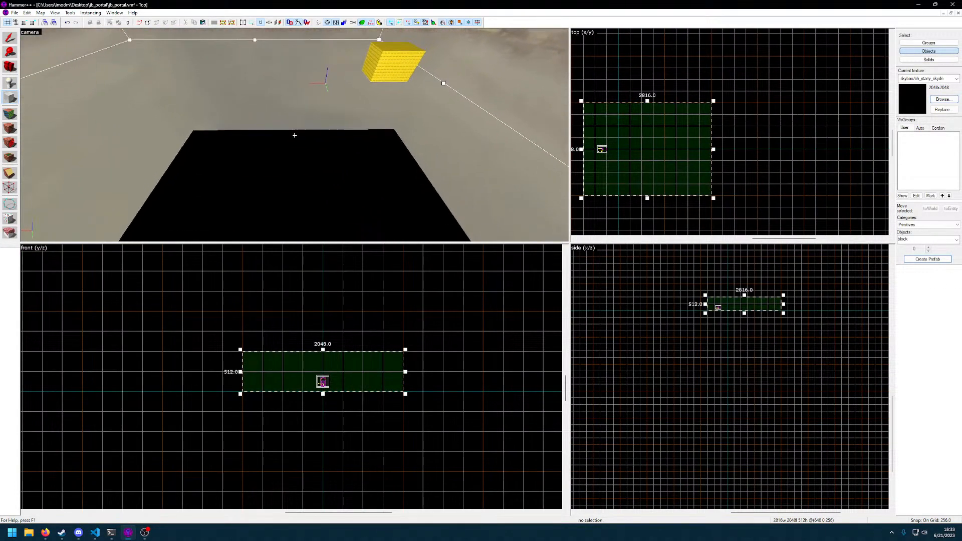
pyautogui.press('z')
pyautogui.press('Return')
# Hollow out the new block, accepting the suggested wall thickness
pyautogui.press('z')
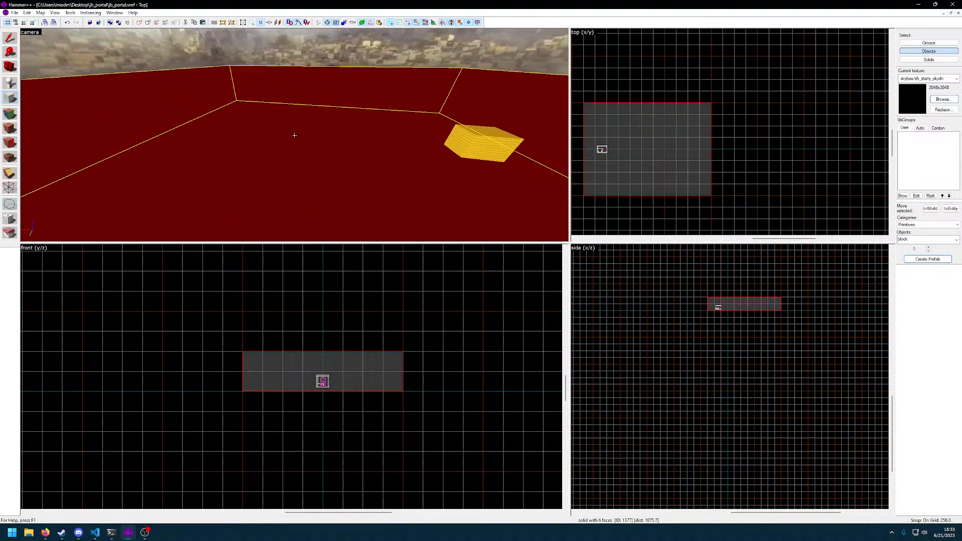
pyautogui.press('z')
pyautogui.click(70, 13)
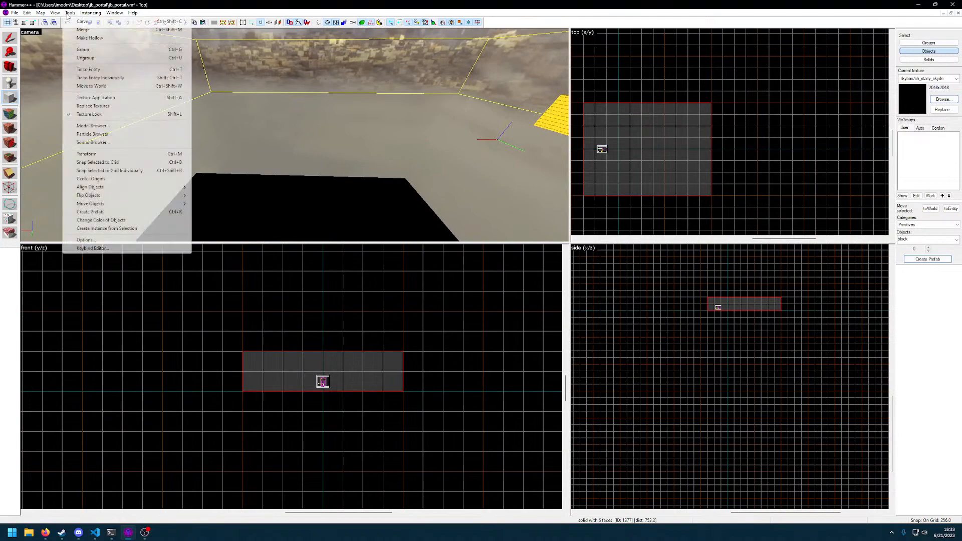
pyautogui.click(85, 38)
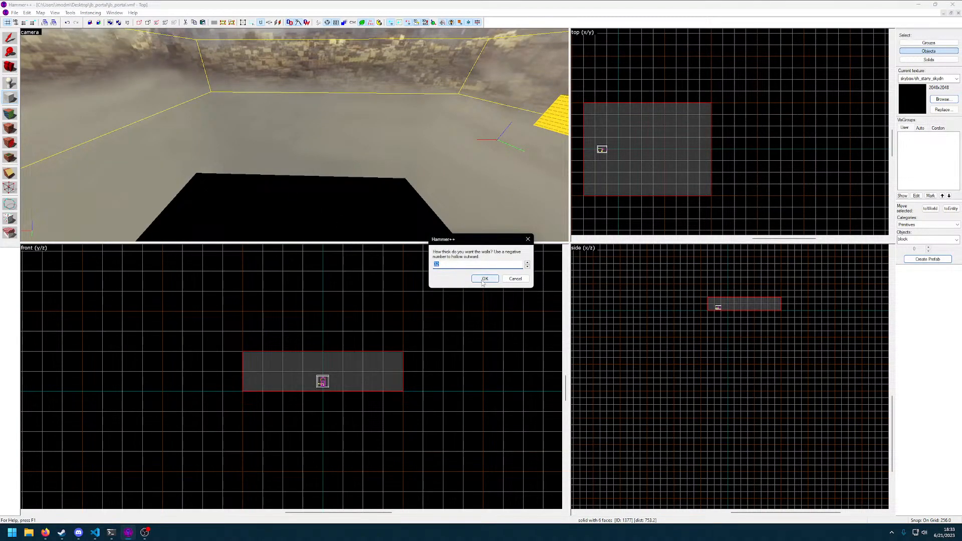
pyautogui.click(484, 279)
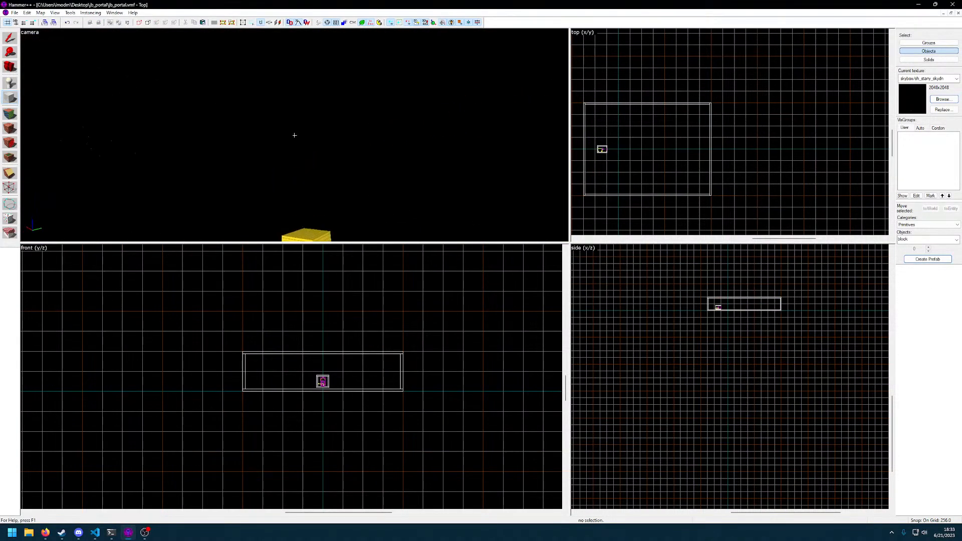
# Filter the texture browser by "tile" and choose vgui/menu_tiles/alt/ui_tile_128_interior3 as the current texture
pyautogui.press('s')
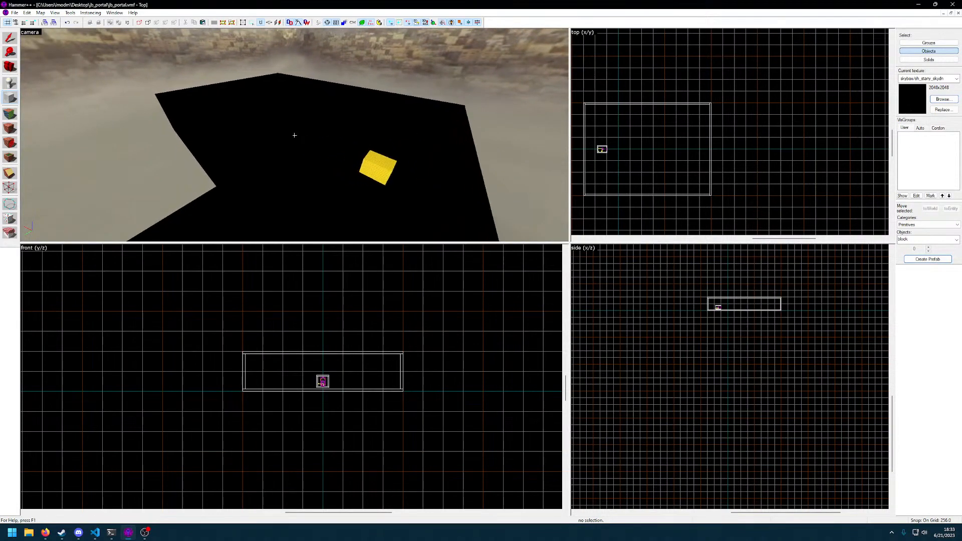
pyautogui.press('a')
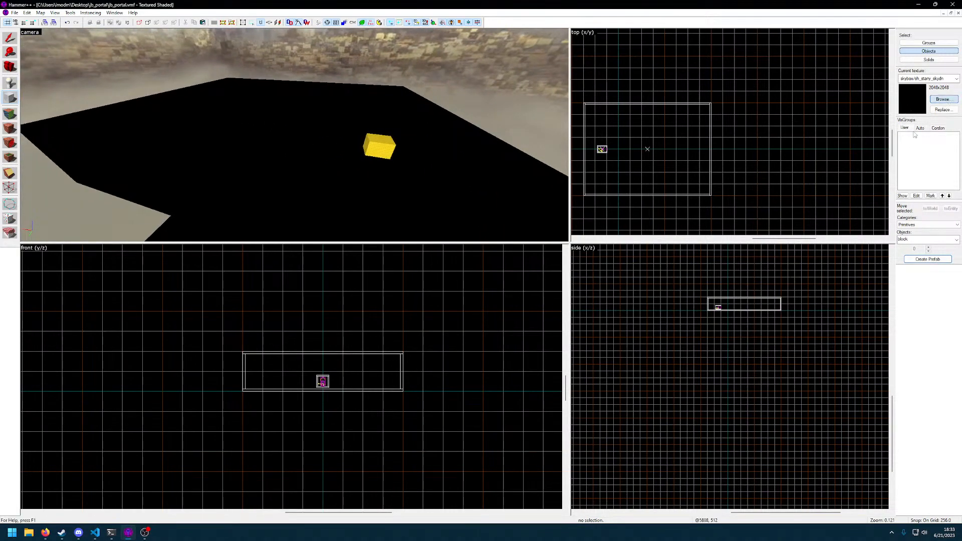
pyautogui.click(943, 99)
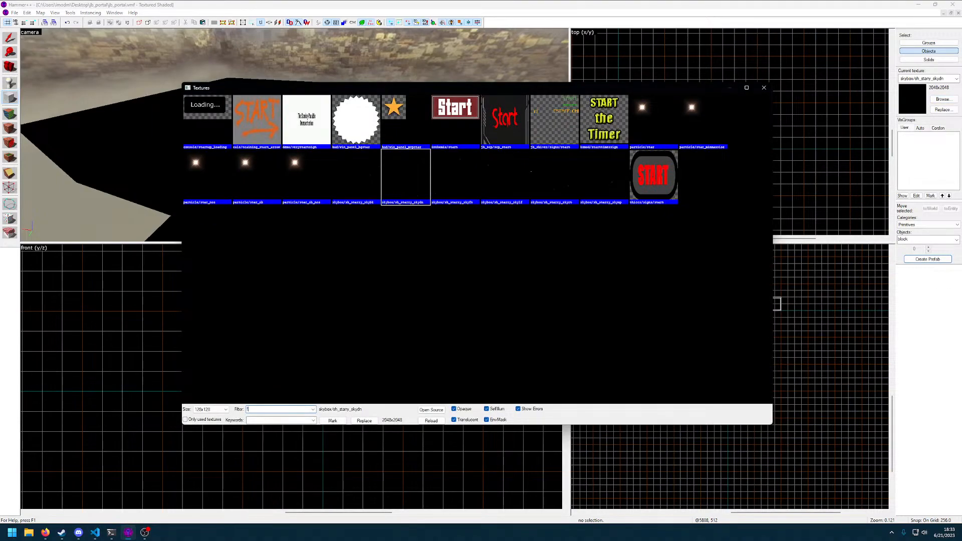
pyautogui.write('floorti')
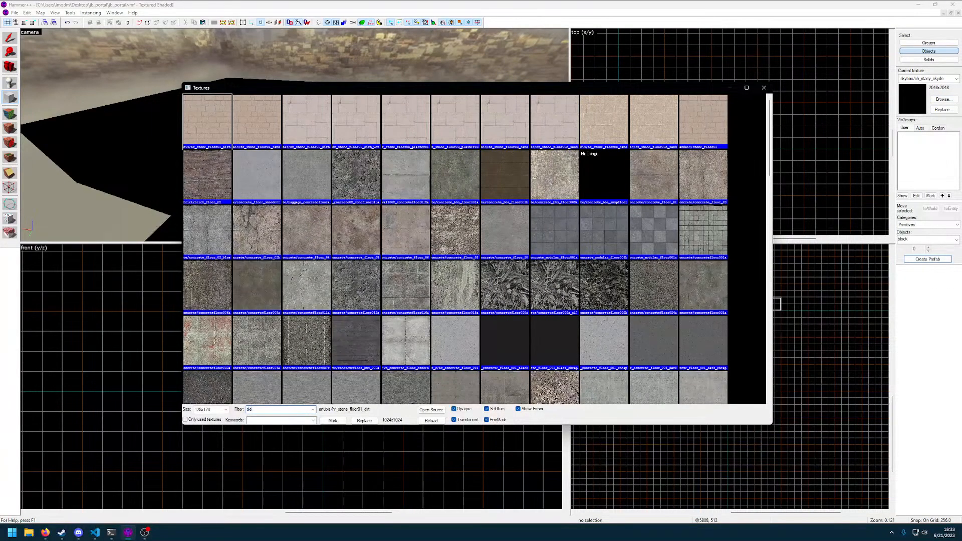
pyautogui.write('le')
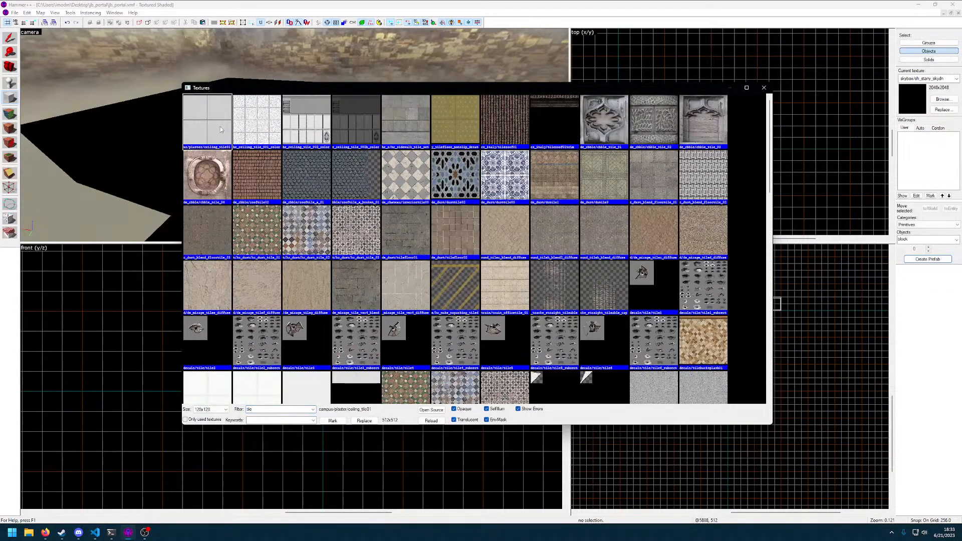
pyautogui.scroll(-4, 392, 254)
pyautogui.scroll(-10, 407, 271)
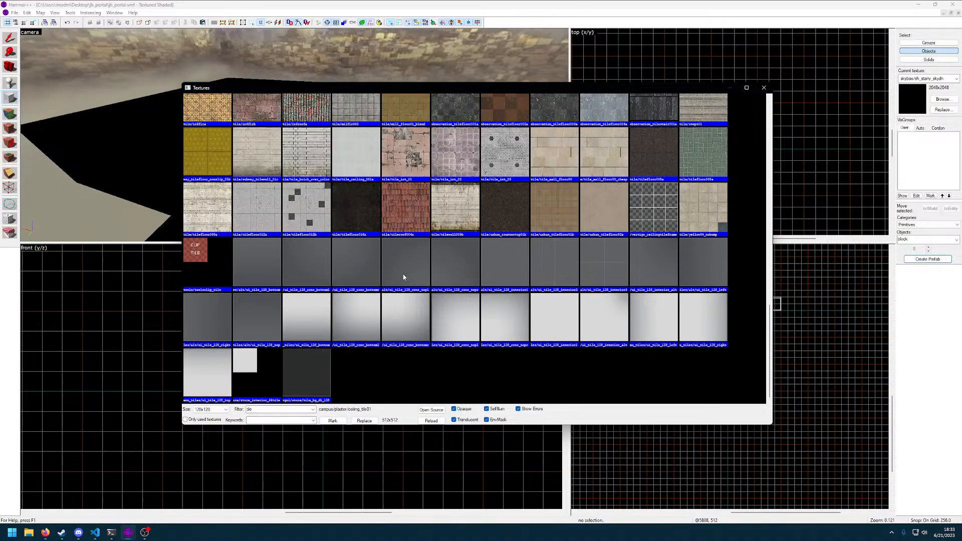
pyautogui.doubleClick(621, 268)
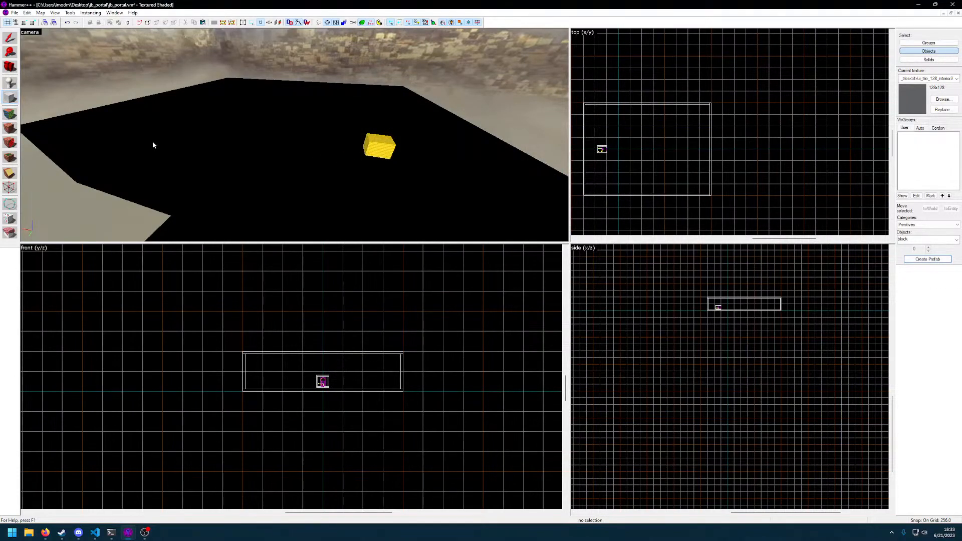
# Apply the ui_tile_128_interior3 texture to the top outer face of the hollow box with the Face Edit Sheet
pyautogui.click(10, 128)
pyautogui.click(197, 142)
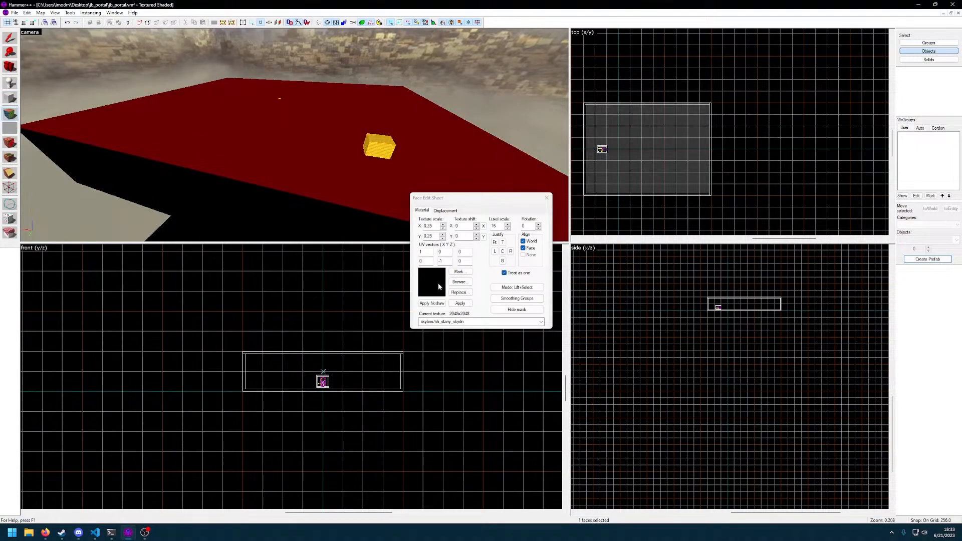
pyautogui.click(458, 282)
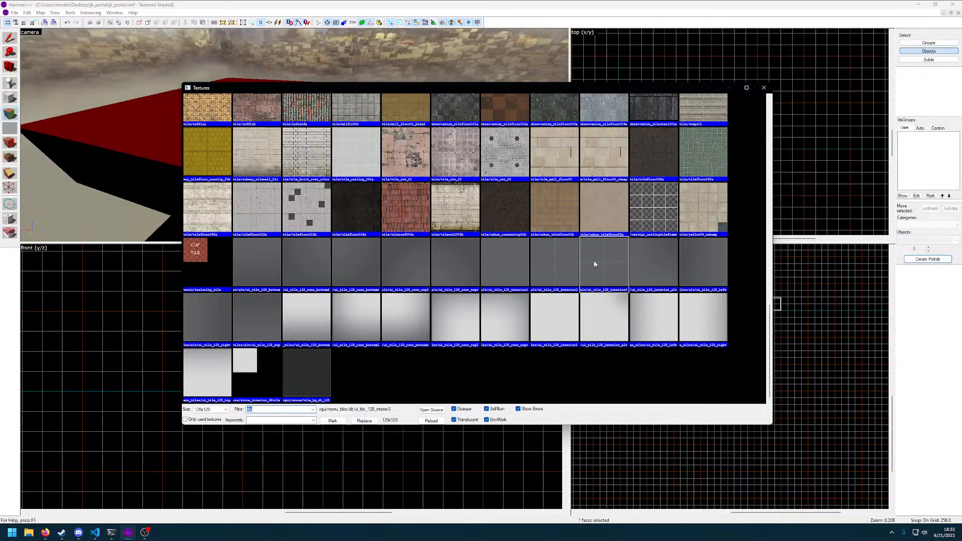
pyautogui.doubleClick(587, 265)
pyautogui.click(463, 305)
pyautogui.press('z')
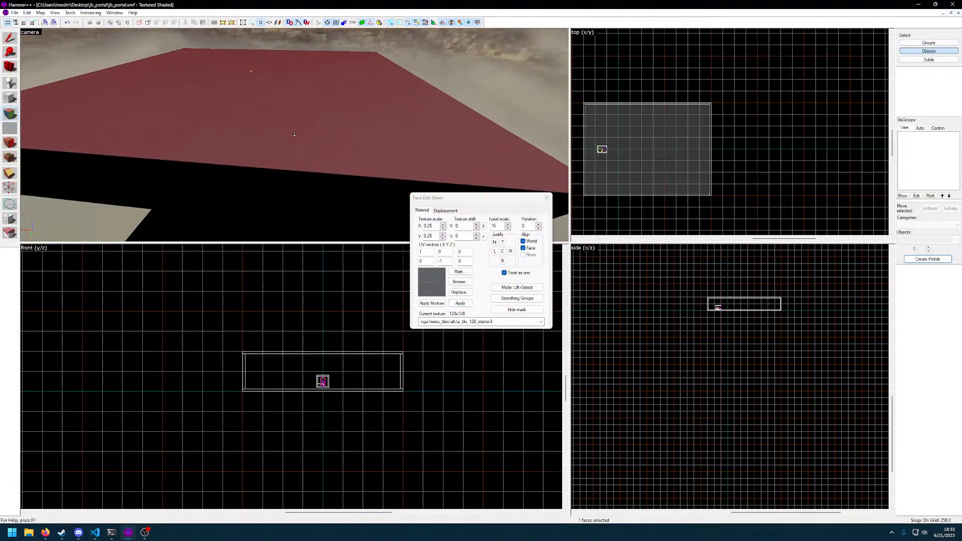
# Give one long outer side face of the hollow box the same ui_tile_128_interior3 texture as its top
pyautogui.press('w')
pyautogui.press('w')
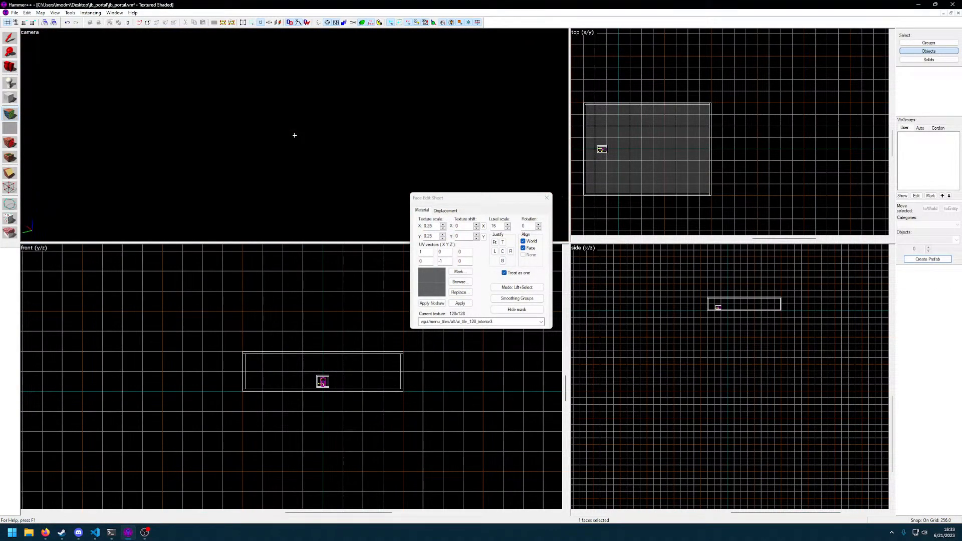
pyautogui.press('s')
pyautogui.click(295, 136)
pyautogui.press('a')
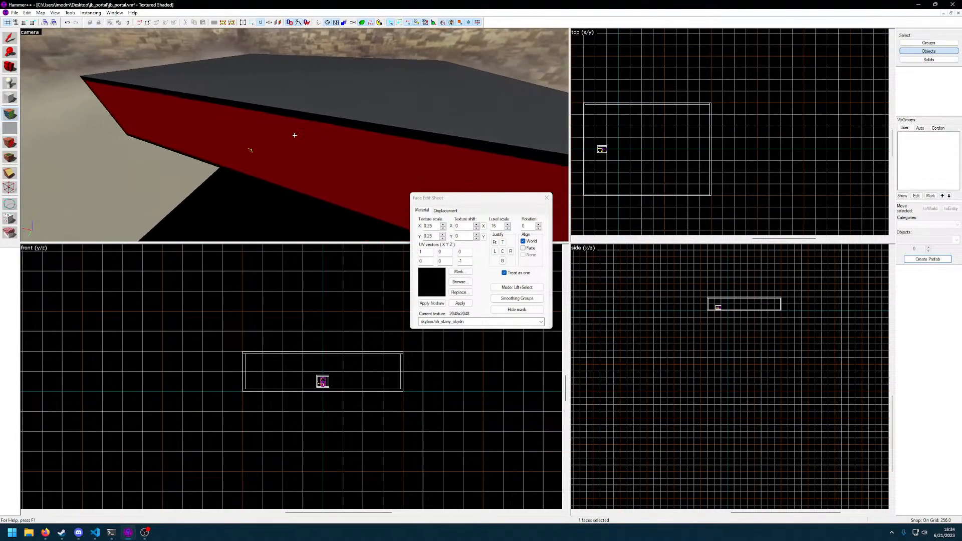
pyautogui.click(295, 135)
pyautogui.press('s')
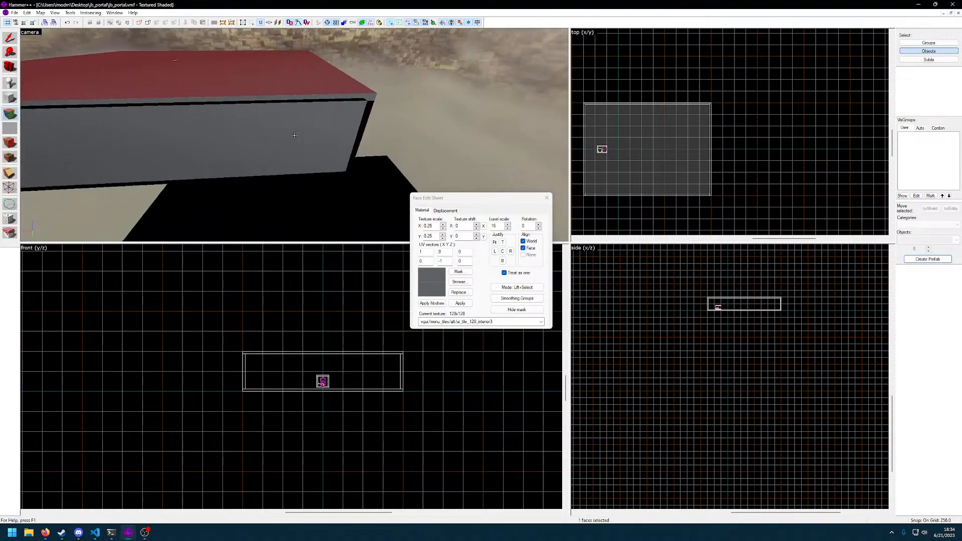
# Continue the tile texture around the remaining outer side faces and wall edges of the hollow box
pyautogui.press('d')
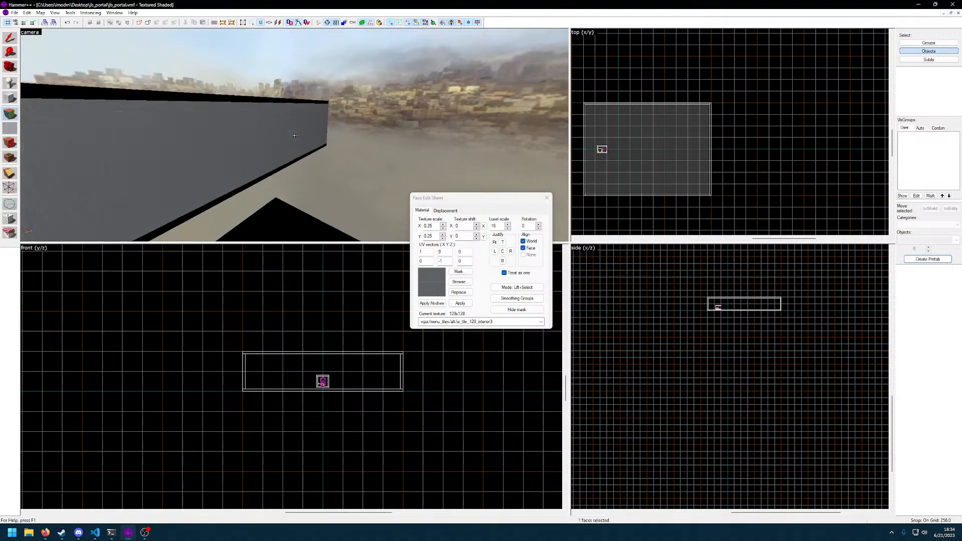
pyautogui.press('d')
pyautogui.press('d')
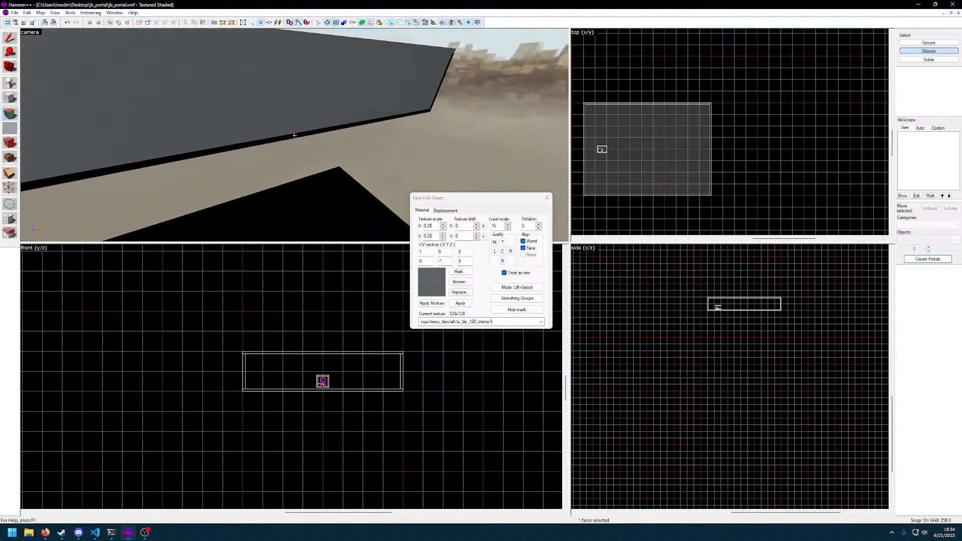
pyautogui.press('d')
pyautogui.press('d')
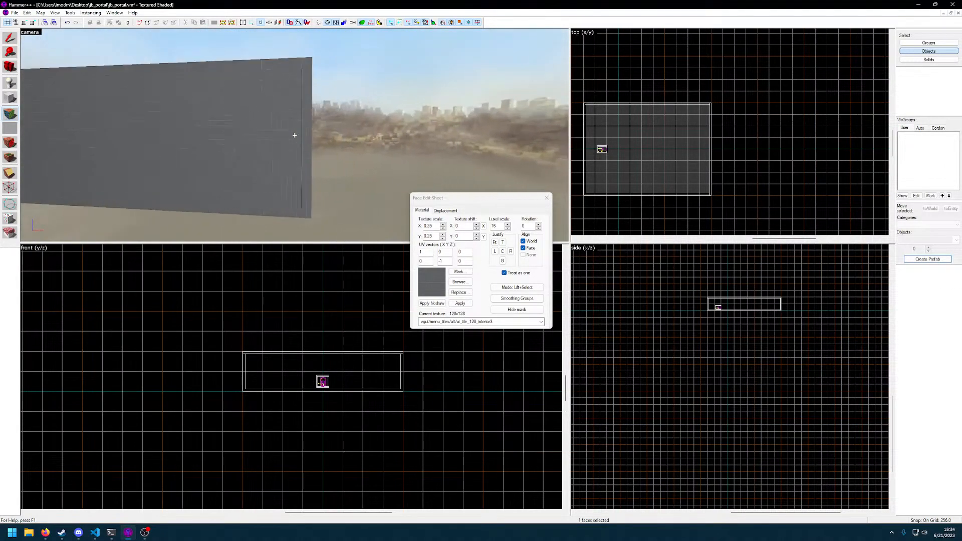
# Inspect the inside of the hollow room and the small portal room in 3D wireframe view
pyautogui.press('w')
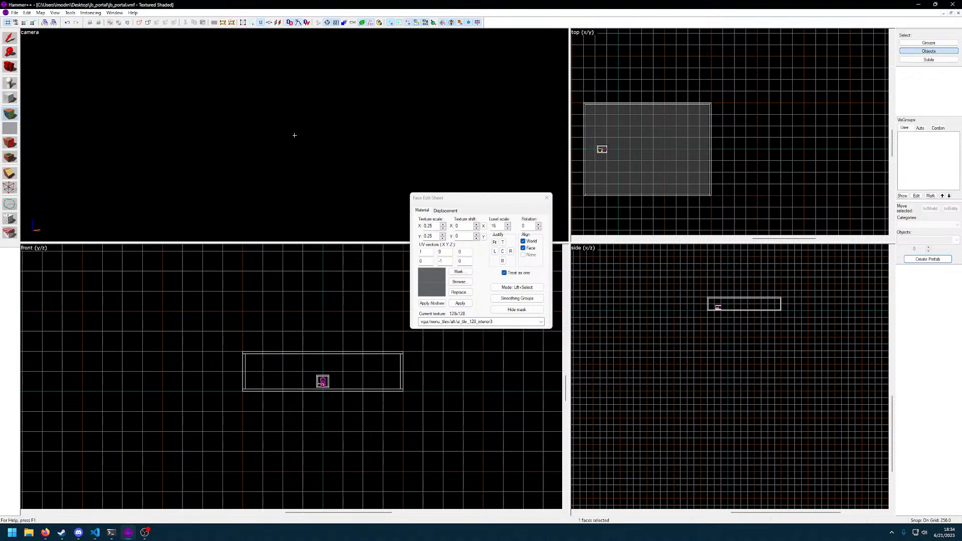
pyautogui.click(55, 13)
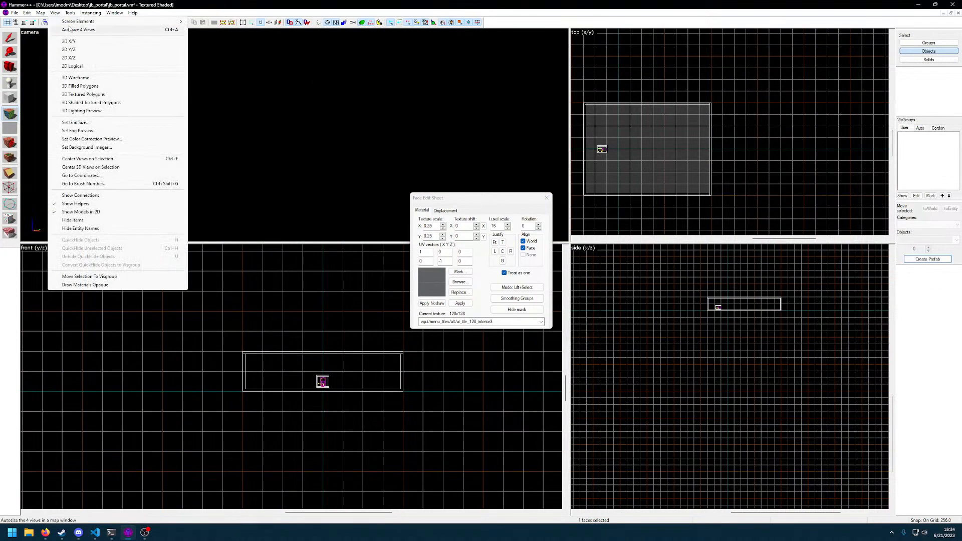
pyautogui.click(86, 78)
pyautogui.press('z')
pyautogui.press('w')
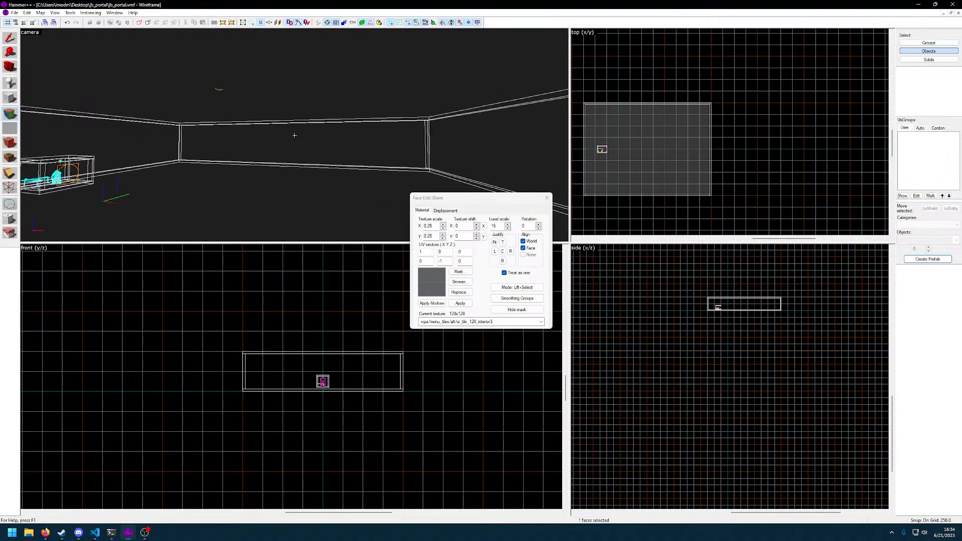
pyautogui.press('z')
# Inspect the room interior and the portal room as 3D filled polygons
pyautogui.click(55, 12)
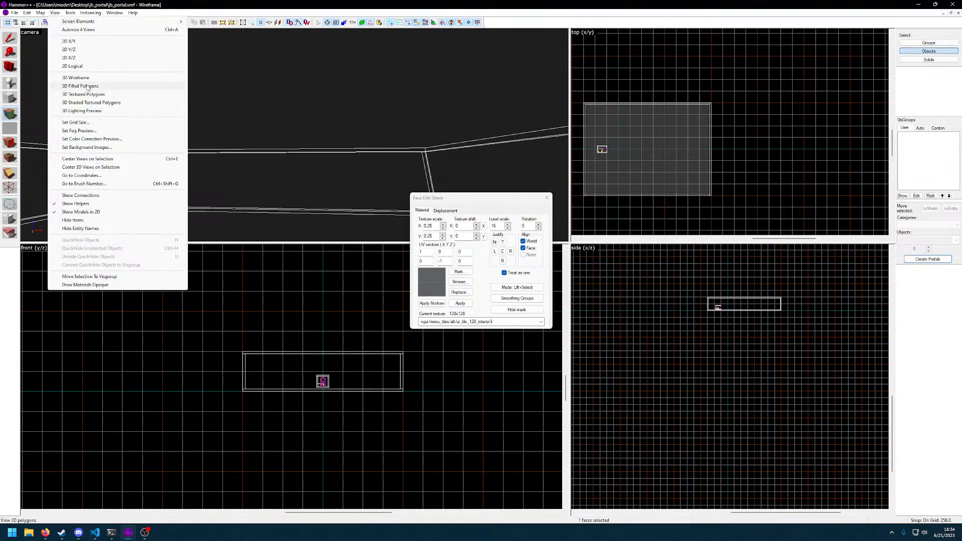
pyautogui.click(86, 86)
pyautogui.press('z')
pyautogui.press('d')
pyautogui.press('z')
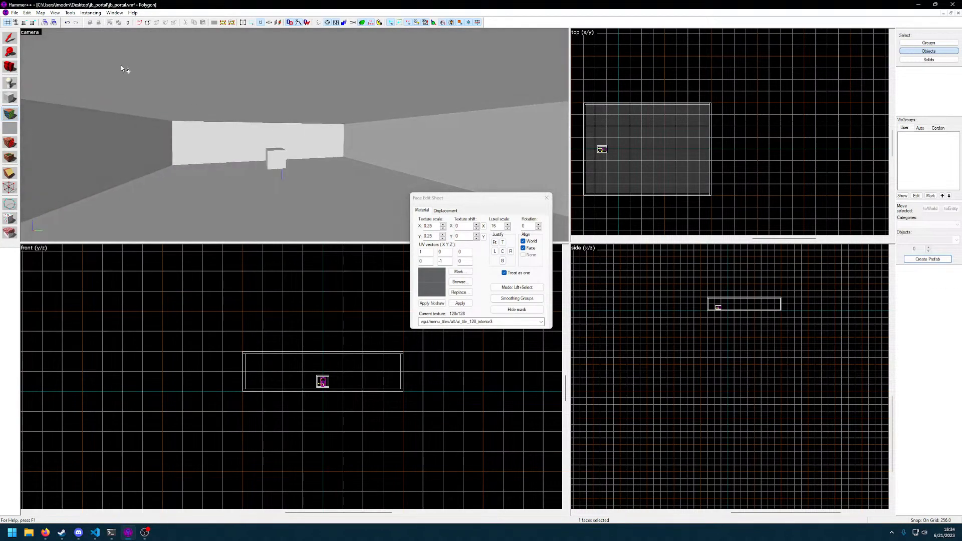
# Show the camera view as 3D textured polygons and close the Face Edit Sheet
pyautogui.click(55, 13)
pyautogui.click(99, 95)
pyautogui.press('z')
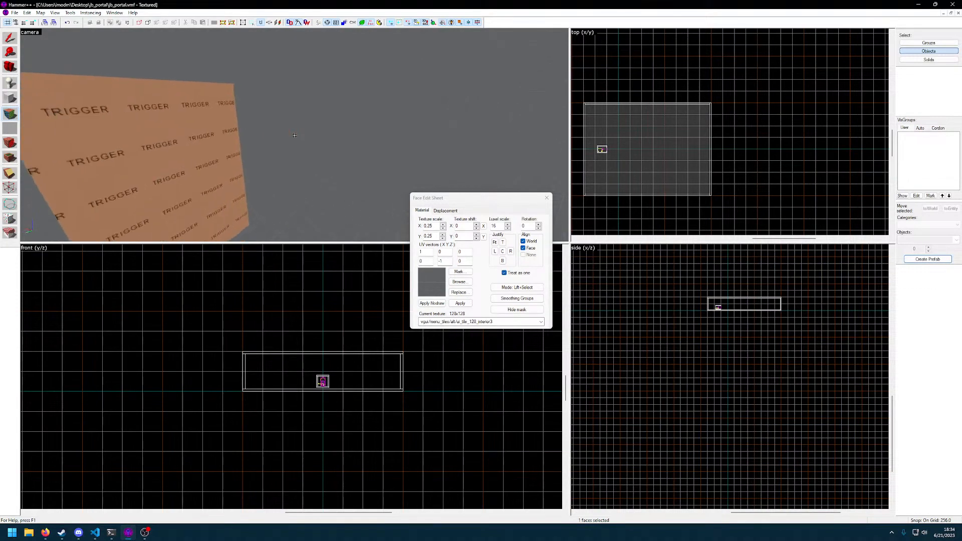
pyautogui.press('z')
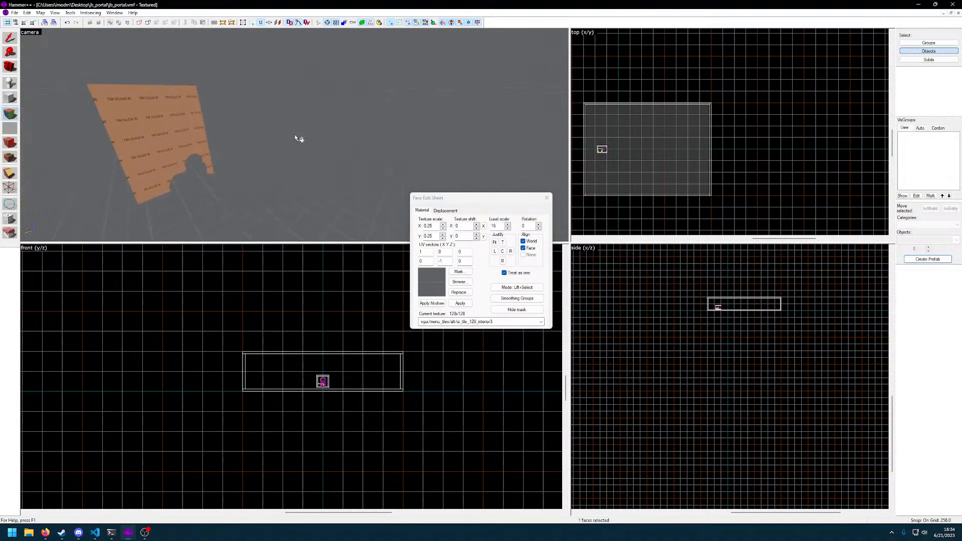
pyautogui.click(548, 198)
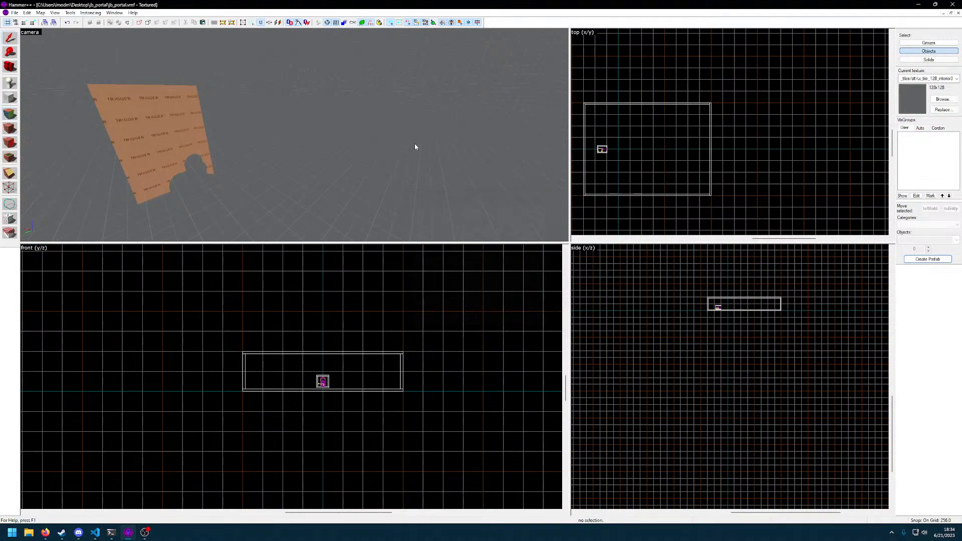
# Select the info_teleport_destination player model inside the portal room
pyautogui.press('z')
pyautogui.press('s')
pyautogui.click(295, 135)
pyautogui.press('a')
pyautogui.press('z')
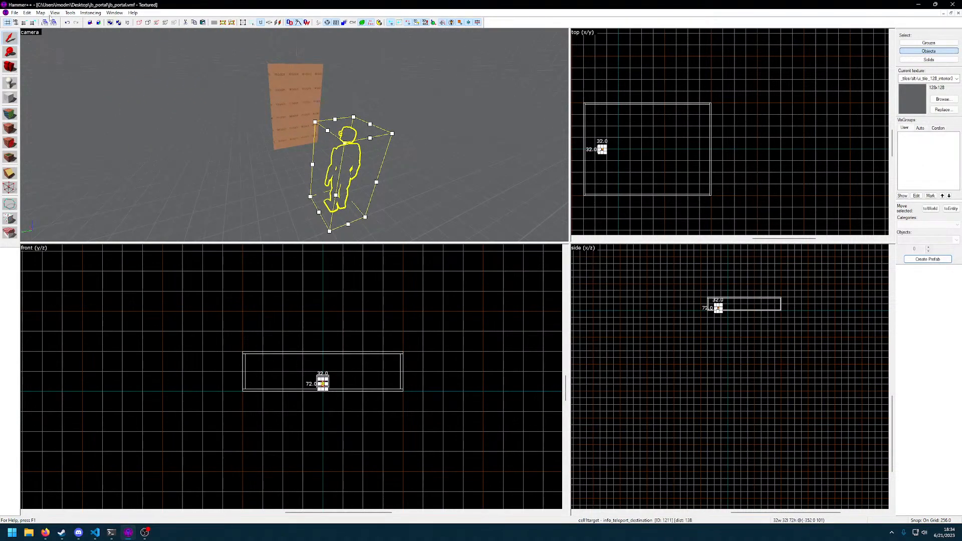
# Preview the map in 3D Lighting Preview, bake the changes, and dismiss the lighting dialog
pyautogui.click(53, 13)
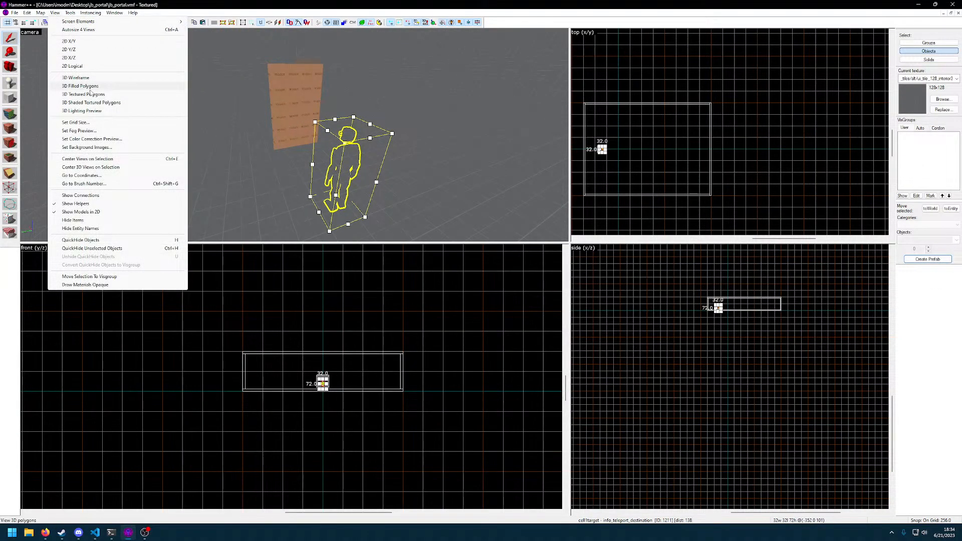
pyautogui.click(84, 111)
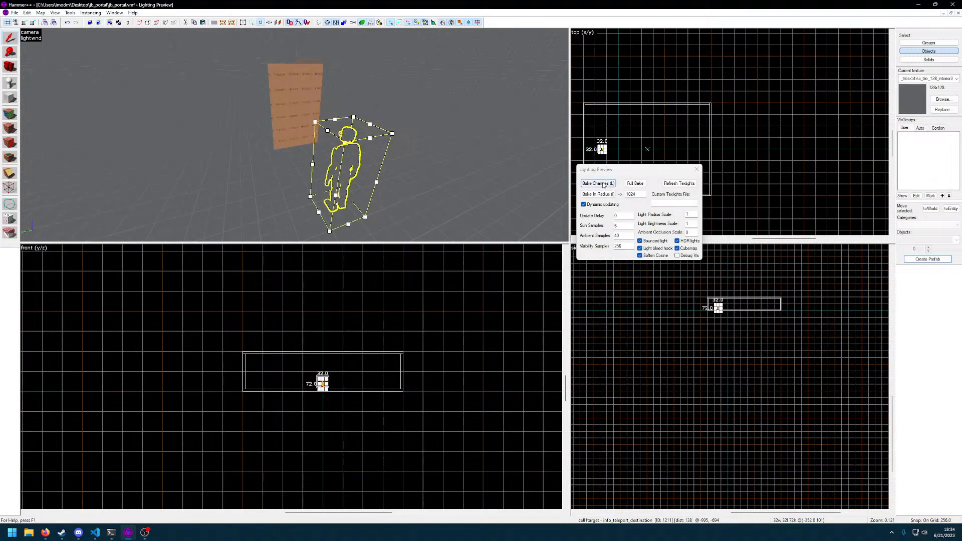
pyautogui.click(604, 185)
pyautogui.press('z')
pyautogui.press('a')
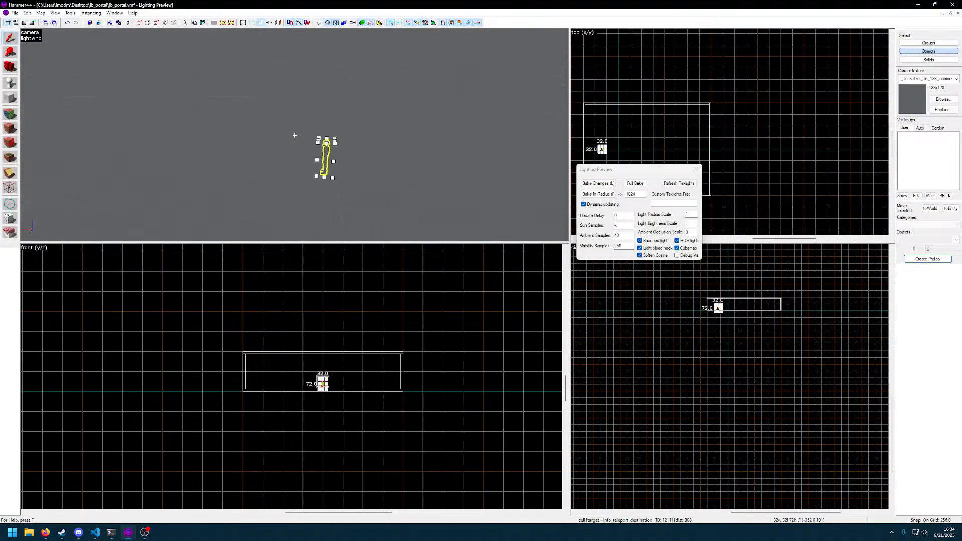
pyautogui.click(697, 170)
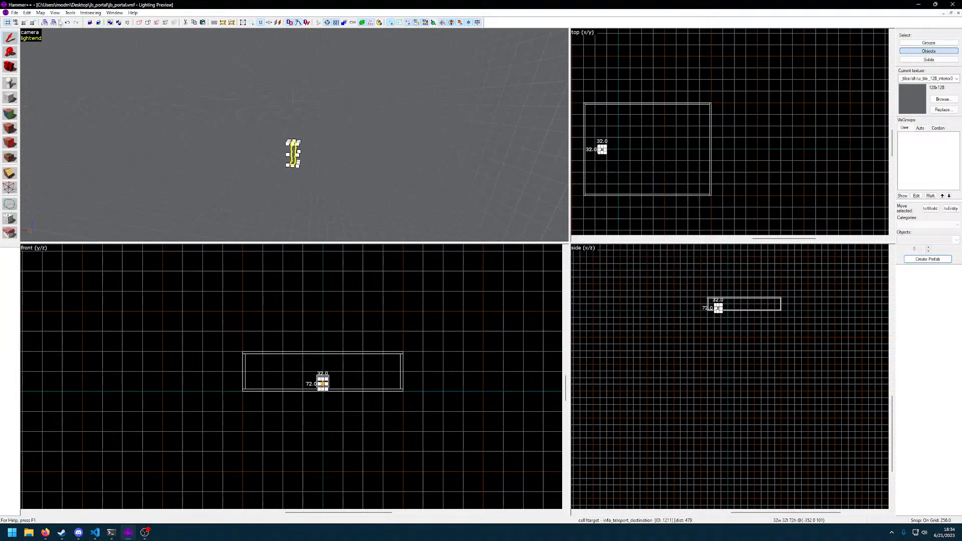
# Return the camera to 3D wireframe and select the large room's floor brush
pyautogui.click(54, 13)
pyautogui.click(85, 79)
pyautogui.press('z')
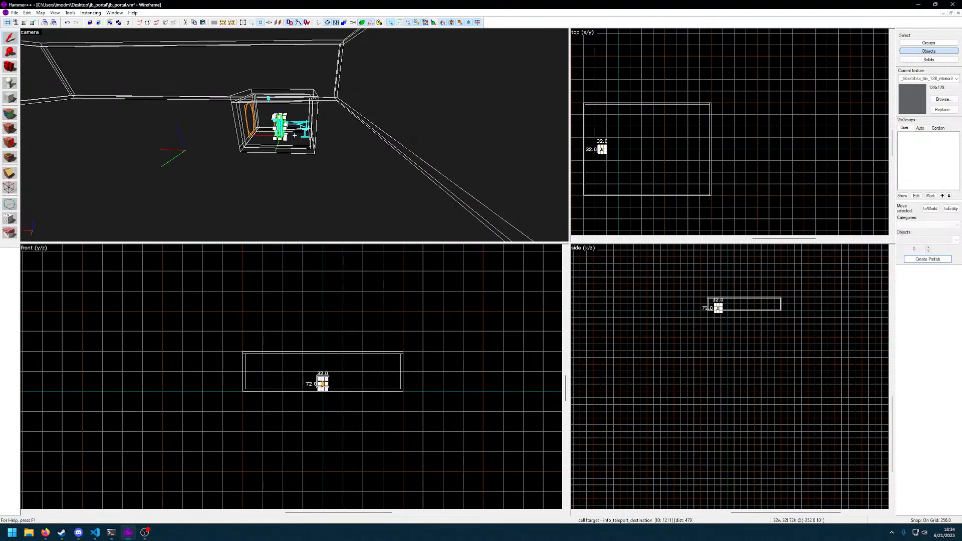
pyautogui.click(295, 135)
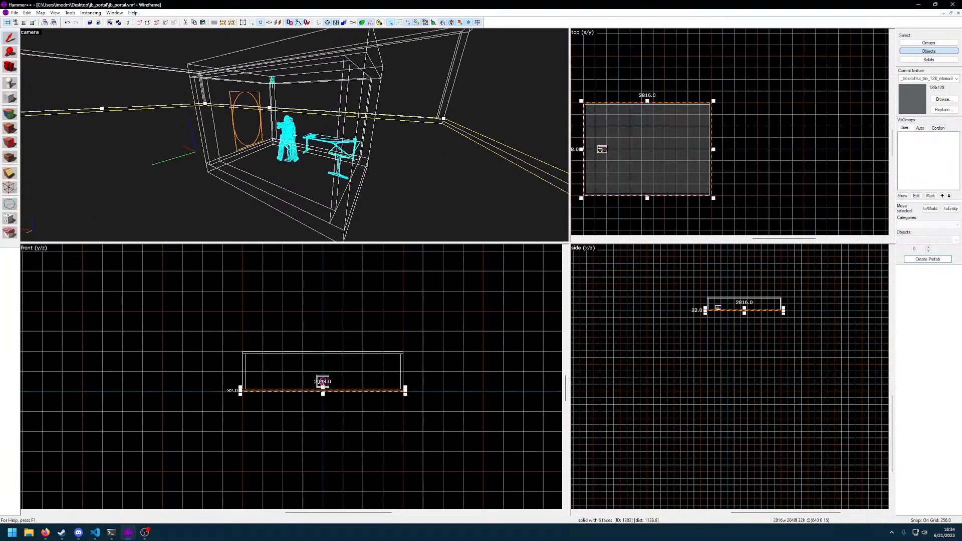
# Check the portal room's side wall and the large room's floor by selecting each in 3D shaded textured view
pyautogui.click(54, 12)
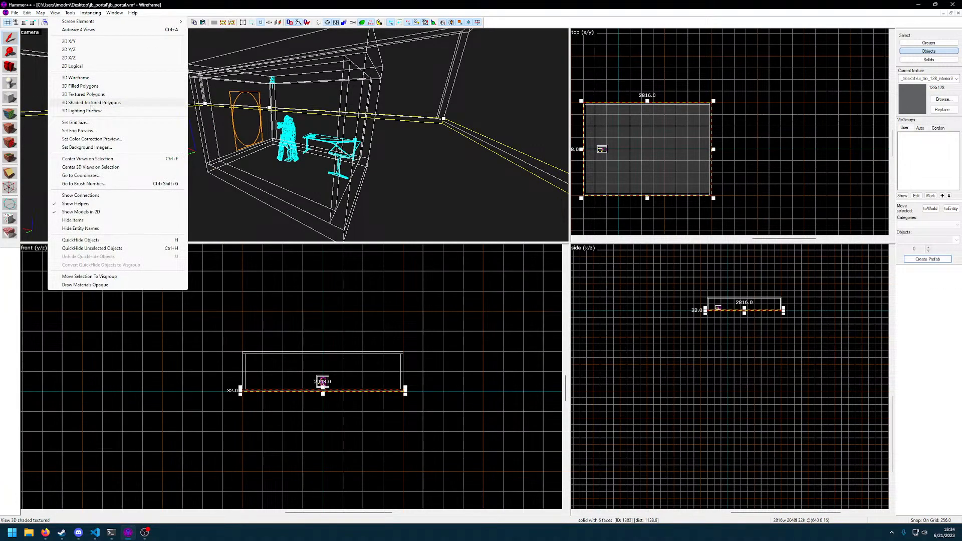
pyautogui.click(92, 102)
pyautogui.press('z')
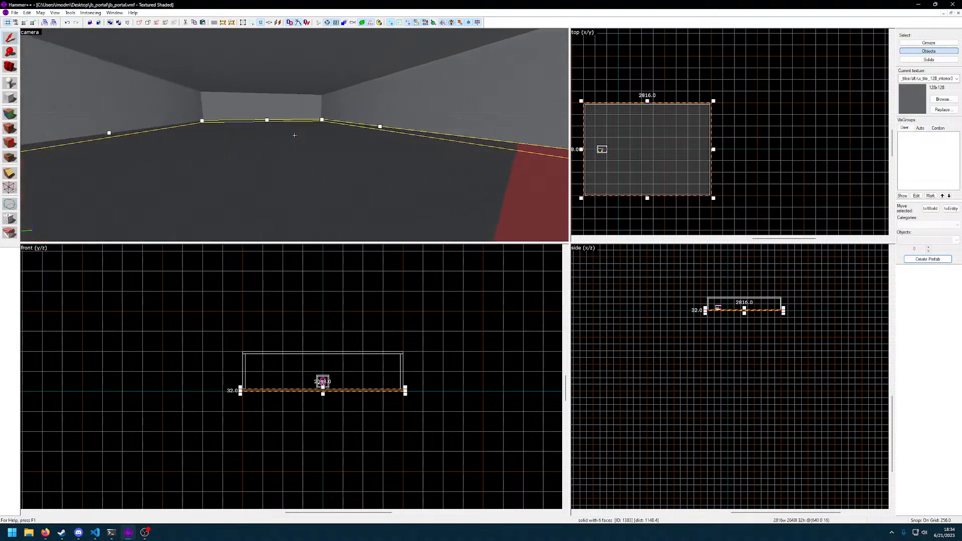
pyautogui.click(295, 135)
pyautogui.press('w')
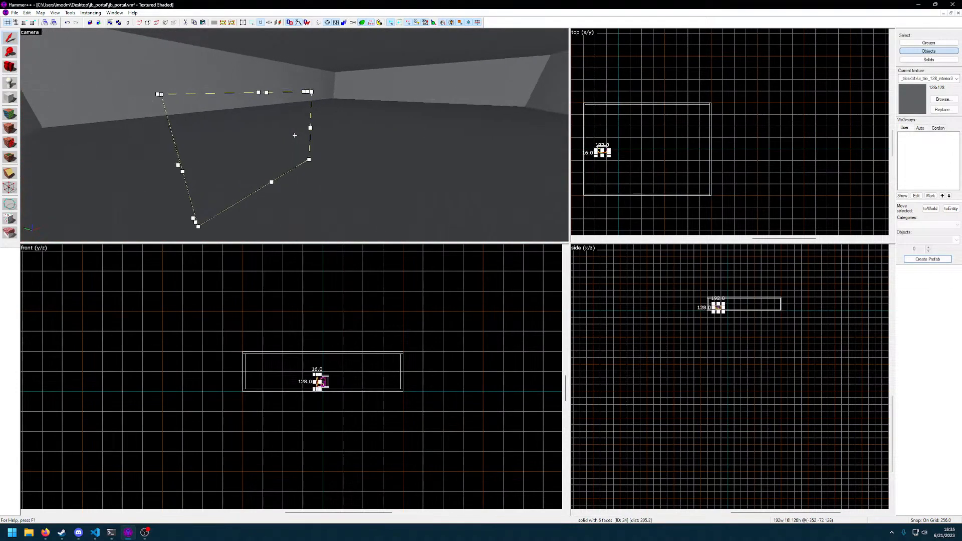
pyautogui.click(294, 135)
pyautogui.press('w')
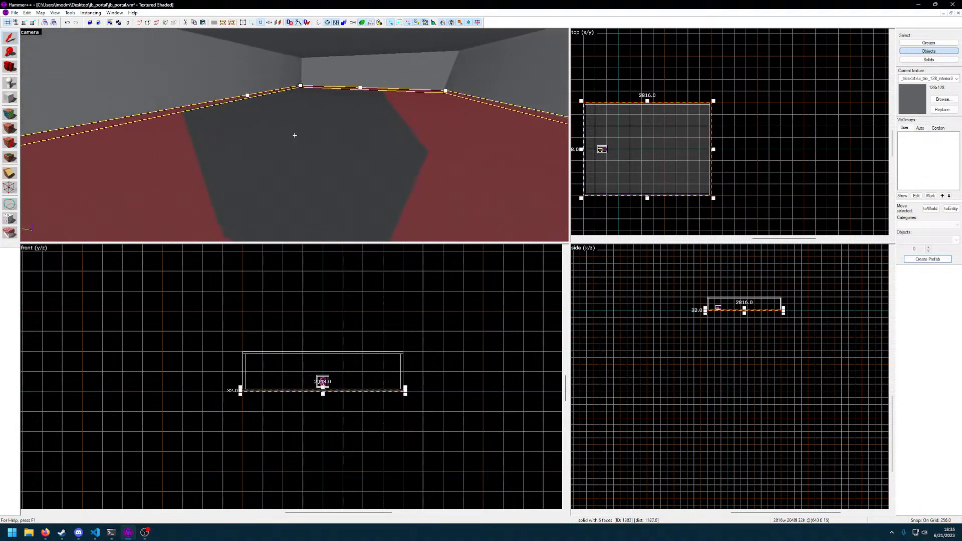
pyautogui.click(294, 135)
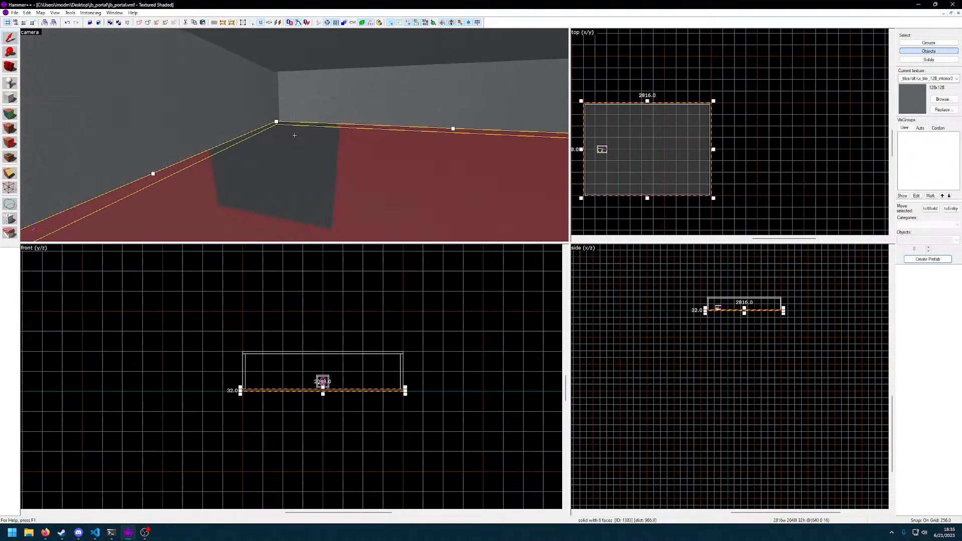
pyautogui.press('z')
# Examine the portal room against the surrounding room from several positions in 3D textured polygons view
pyautogui.click(53, 13)
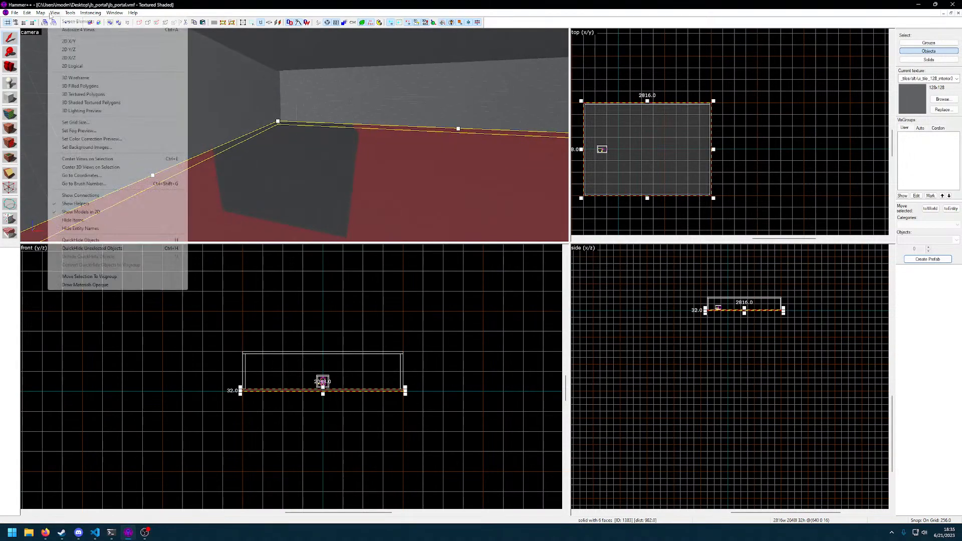
pyautogui.click(84, 95)
pyautogui.press('z')
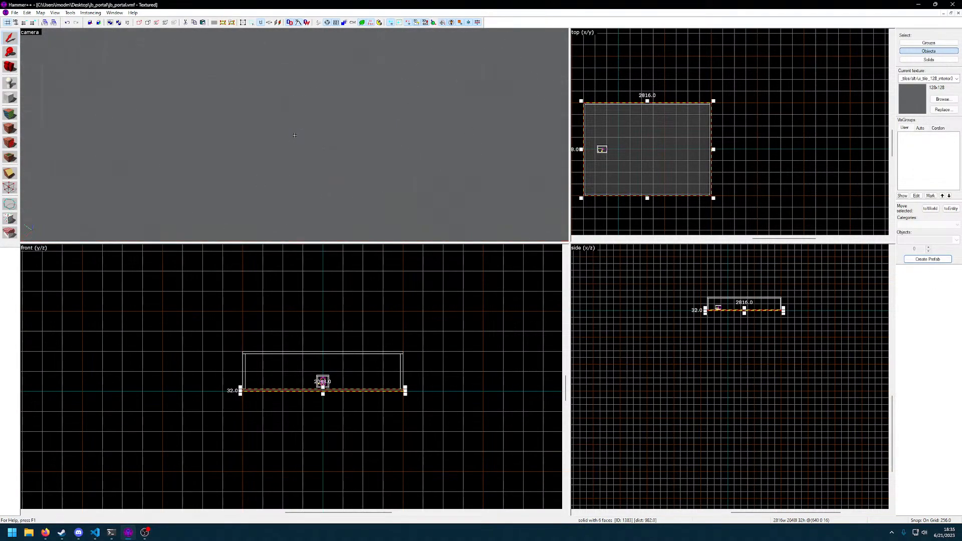
pyautogui.press('s')
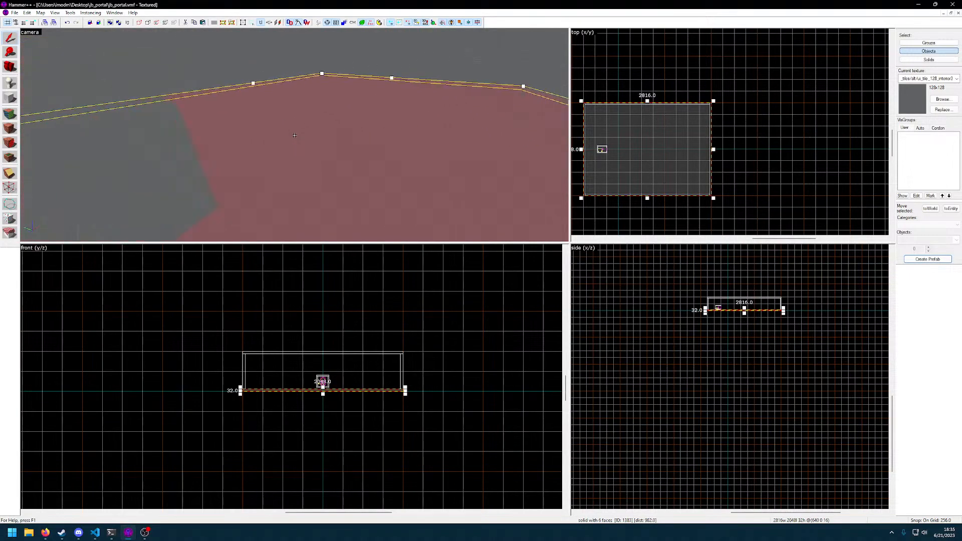
pyautogui.press('s')
pyautogui.press('w')
pyautogui.press('s')
pyautogui.press('d')
pyautogui.press('d')
# Select the portal room's side wall in 3D filled polygons view and return the camera to 3D textured polygons
pyautogui.click(54, 13)
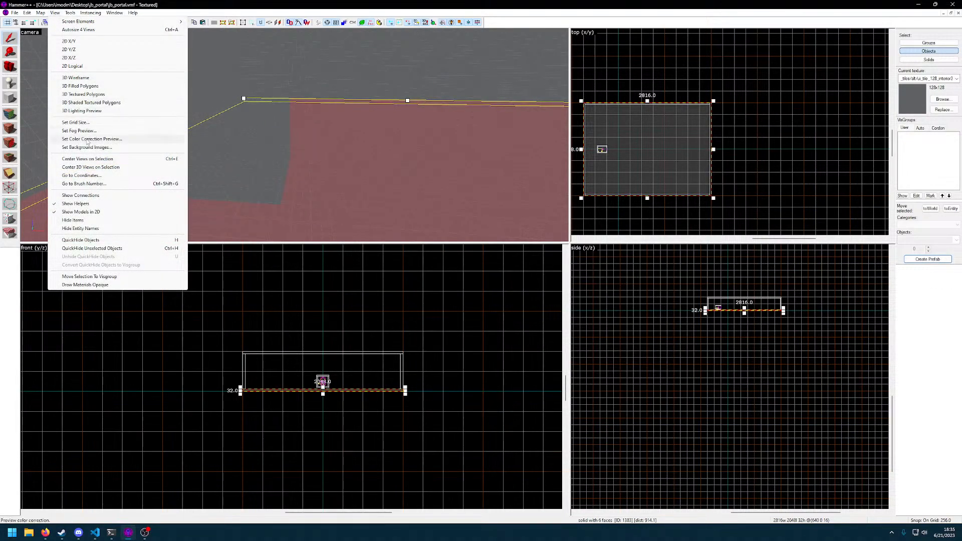
pyautogui.click(88, 111)
pyautogui.click(55, 12)
pyautogui.click(82, 86)
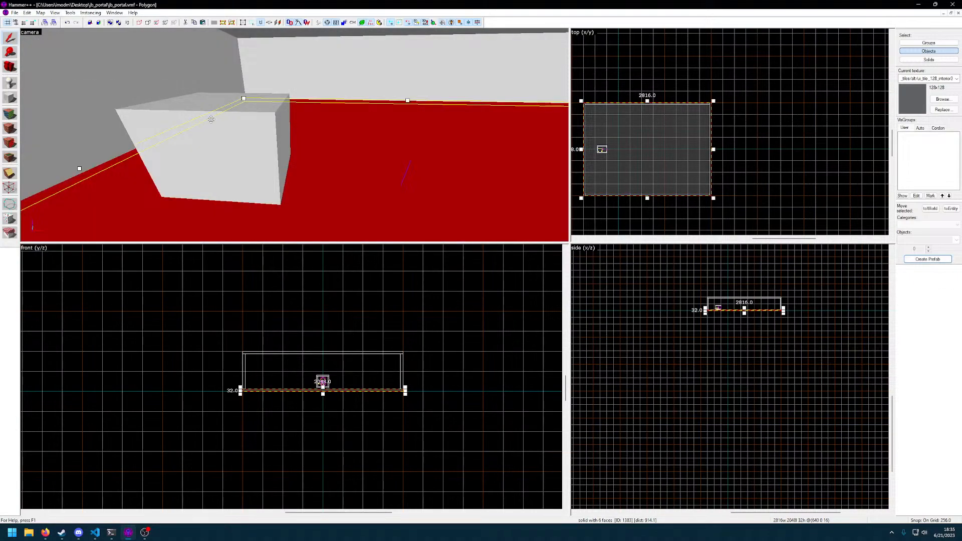
pyautogui.click(249, 130)
pyautogui.click(54, 12)
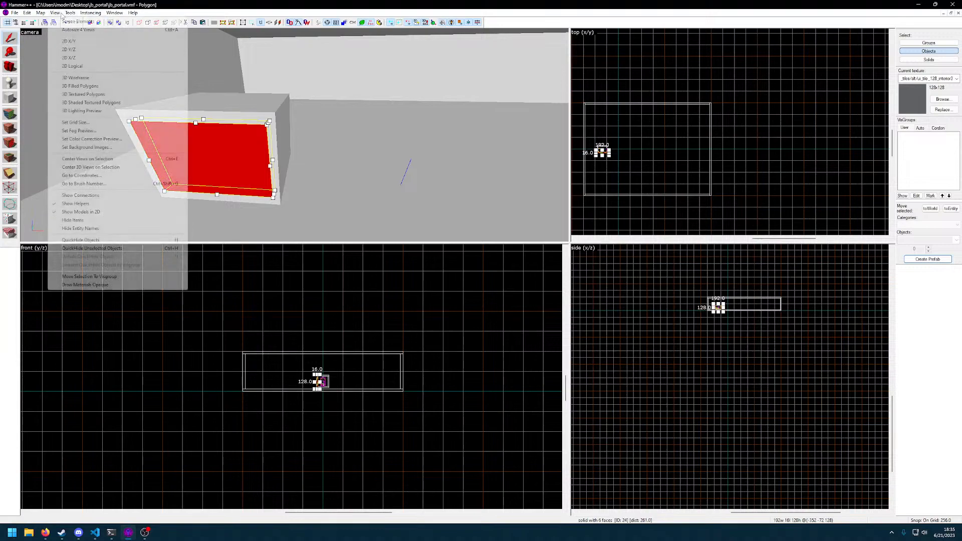
pyautogui.click(83, 94)
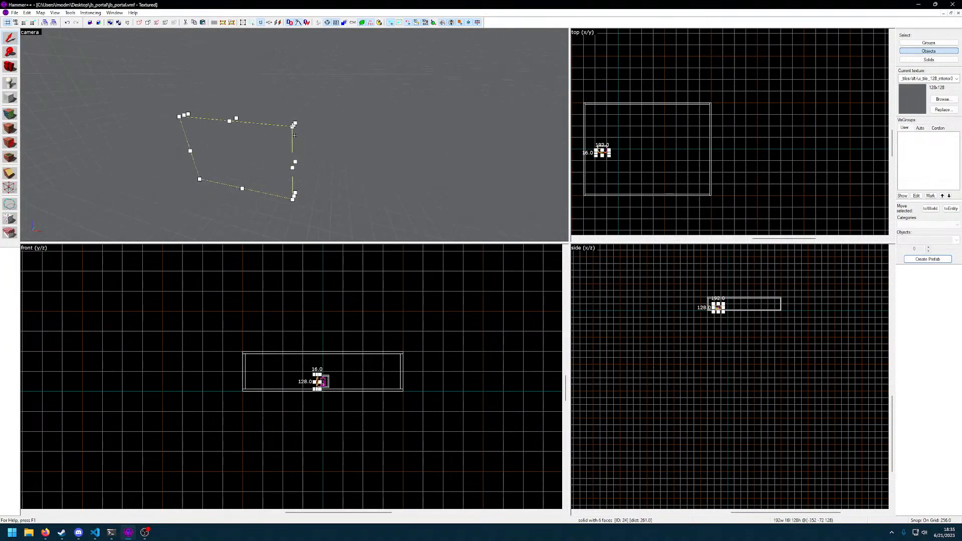
pyautogui.press('[')
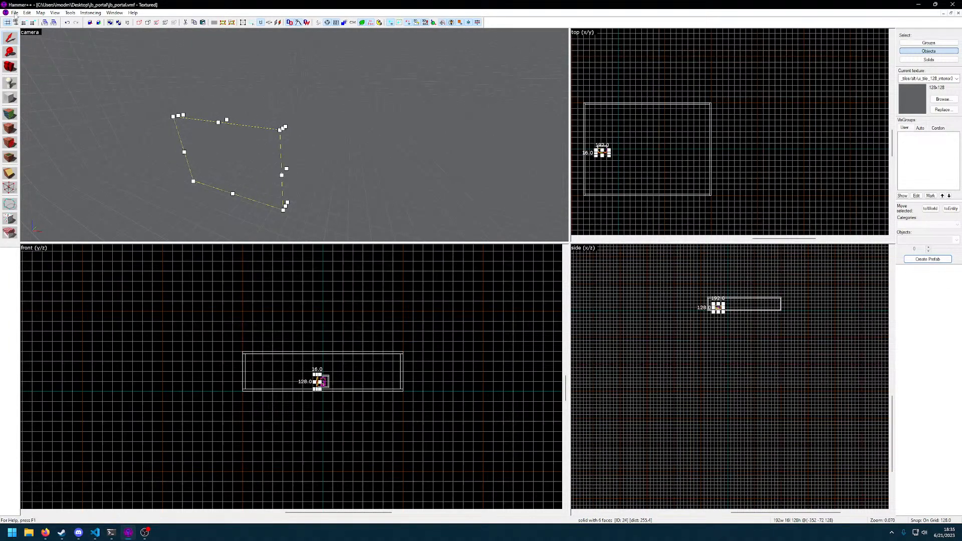
# Close the current jb_portal map and the jb_avalanche_csgo_b8d_d.vmf map, discarding the changes to the avalanche map
pyautogui.click(14, 13)
pyautogui.click(31, 30)
pyautogui.doubleClick(368, 159)
pyautogui.click(14, 12)
pyautogui.click(29, 38)
pyautogui.click(14, 12)
pyautogui.click(29, 38)
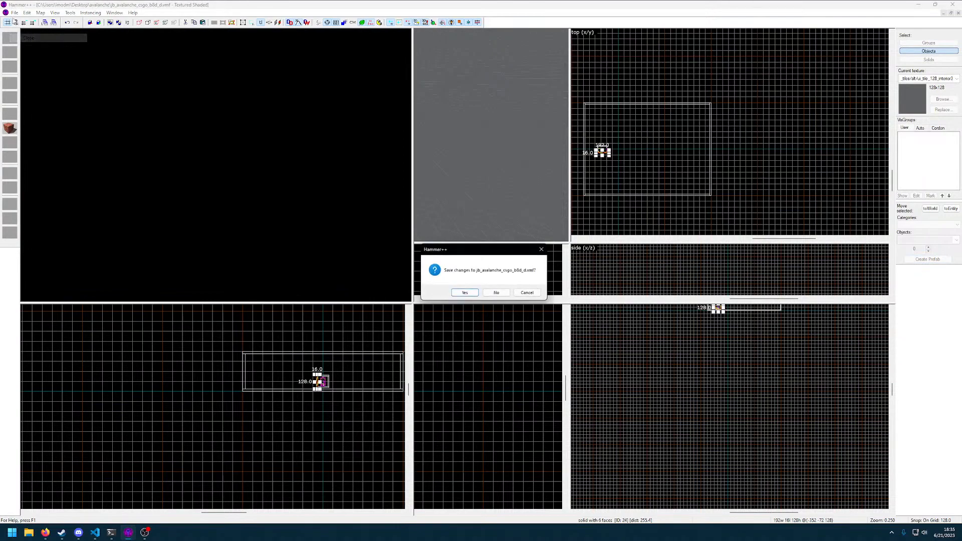
pyautogui.click(497, 293)
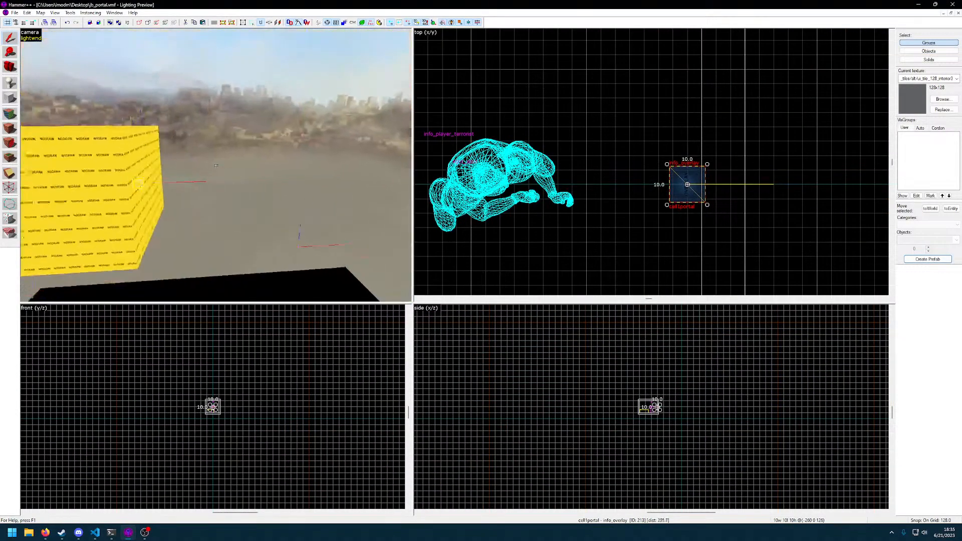
# Close the remaining older jb_portal.vmf that contains only the small portal room
pyautogui.press('d')
pyautogui.press('z')
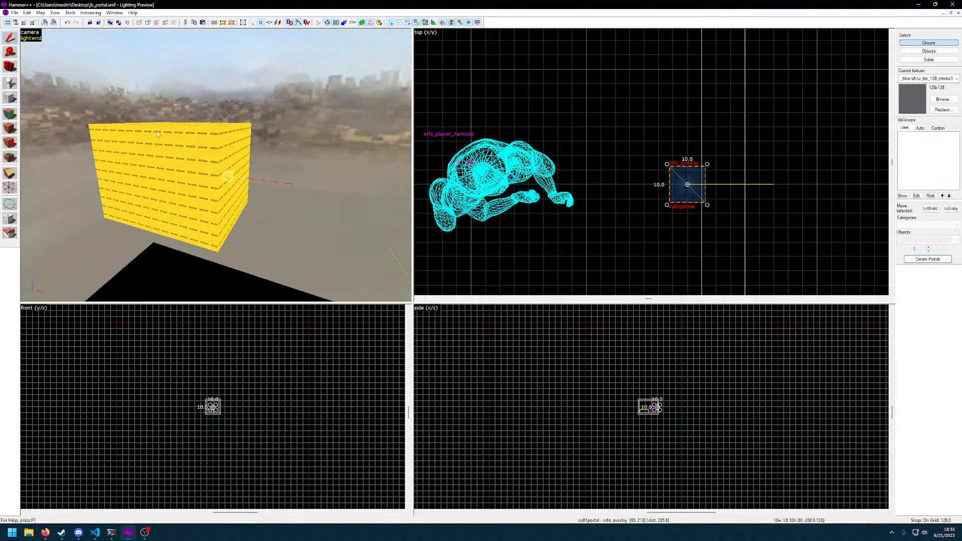
pyautogui.click(17, 13)
pyautogui.click(29, 38)
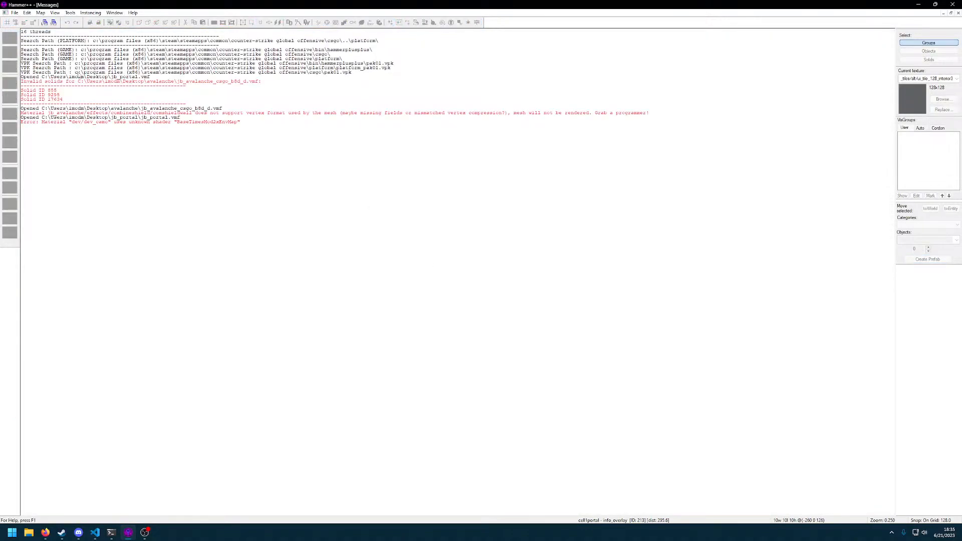
# Reopen jb_portal.vmf from the jb_portal folder on the Desktop
pyautogui.click(14, 12)
pyautogui.click(25, 30)
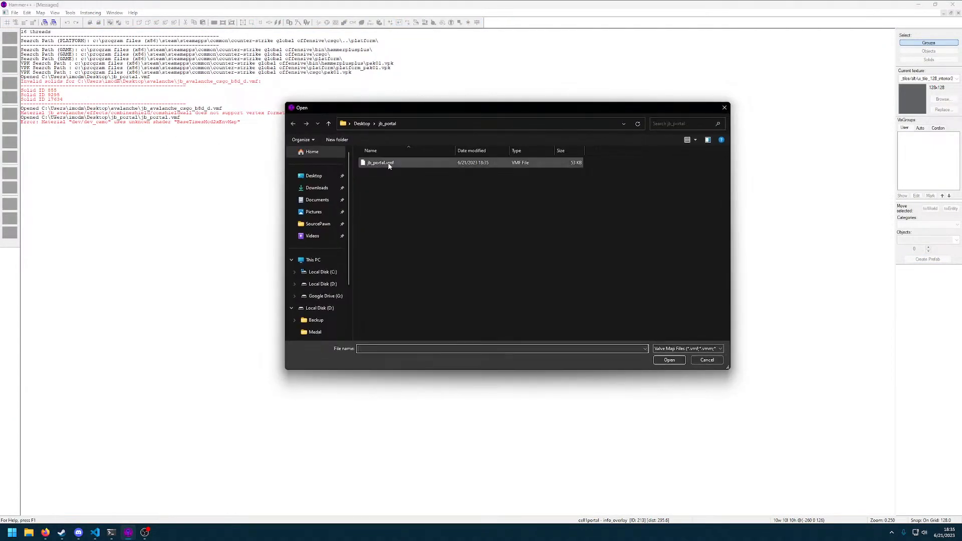
pyautogui.doubleClick(382, 161)
# Select the whole hollow room group and open its Object Properties
pyautogui.press('z')
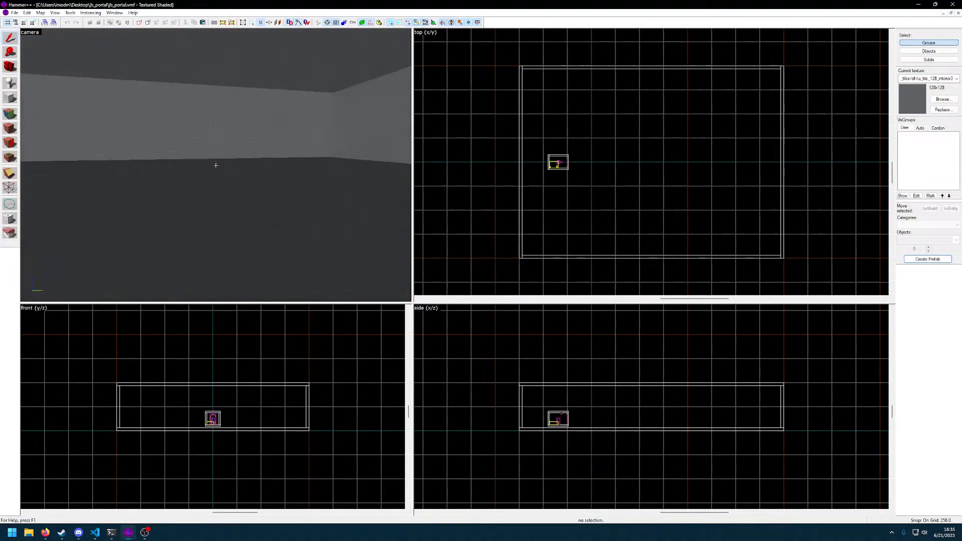
pyautogui.press('w')
pyautogui.doubleClick(216, 166)
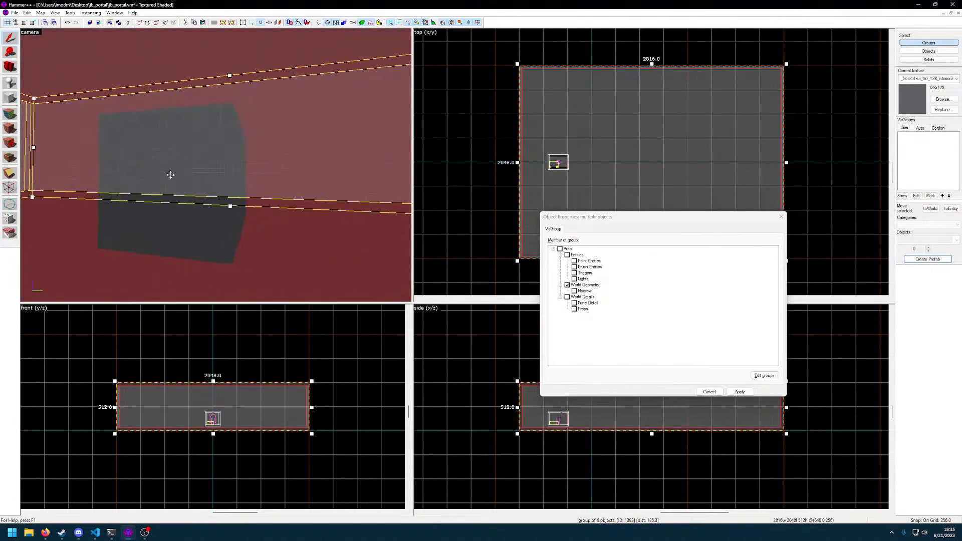
# Close the hollow room's Object Properties without changing its group memberships
pyautogui.press('z')
pyautogui.click(781, 216)
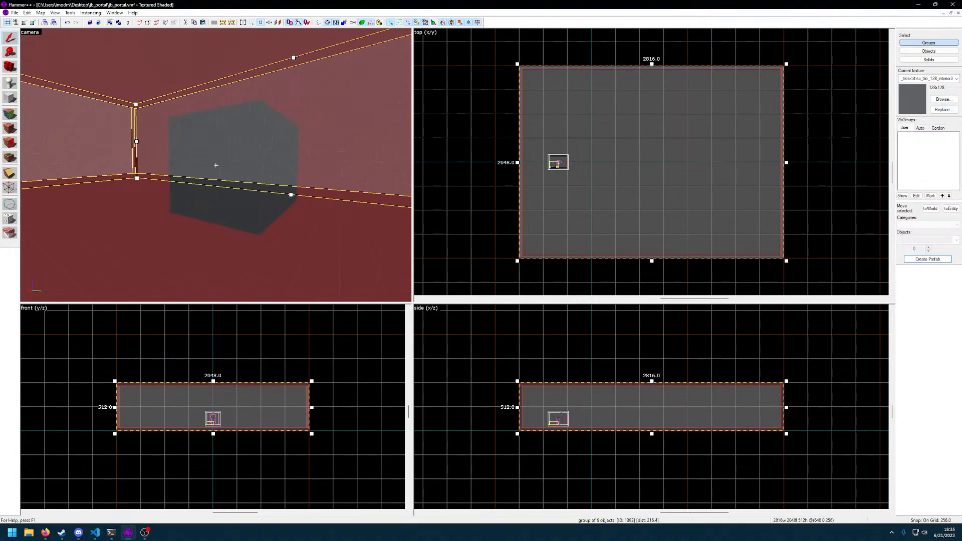
pyautogui.press('z')
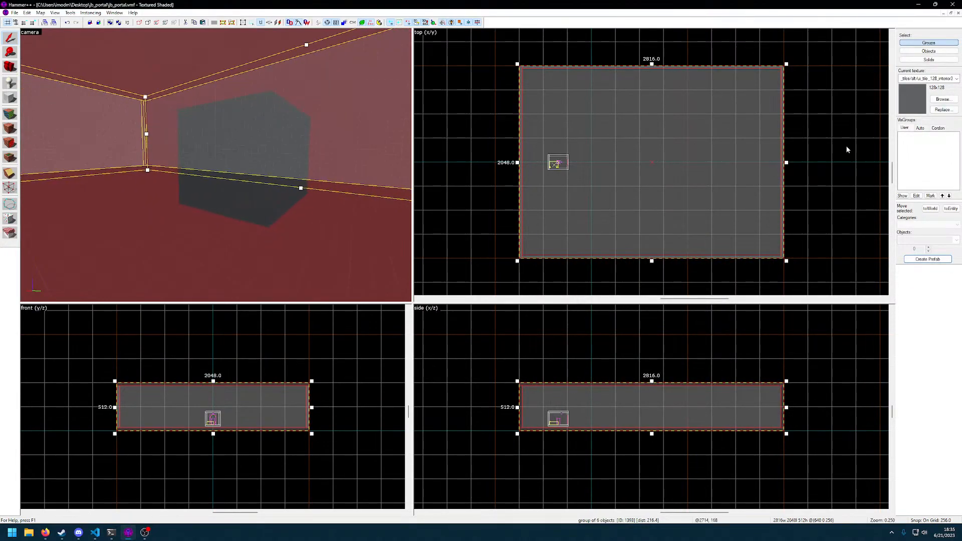
# Open the Face Edit Sheet, choose the tile_128_interior3 texture, and select a single end-wall face inside the large hollow room
pyautogui.click(10, 129)
pyautogui.click(460, 282)
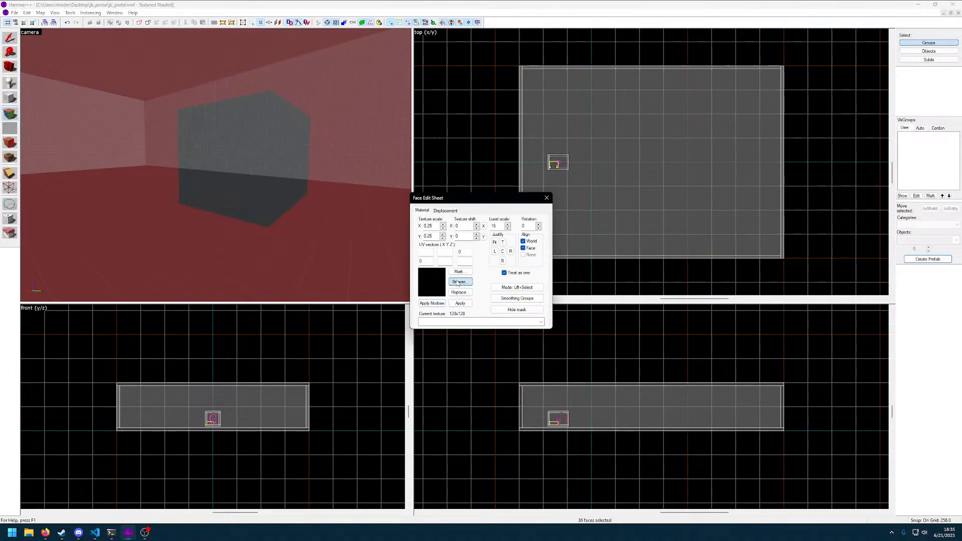
pyautogui.doubleClick(603, 267)
pyautogui.press('z')
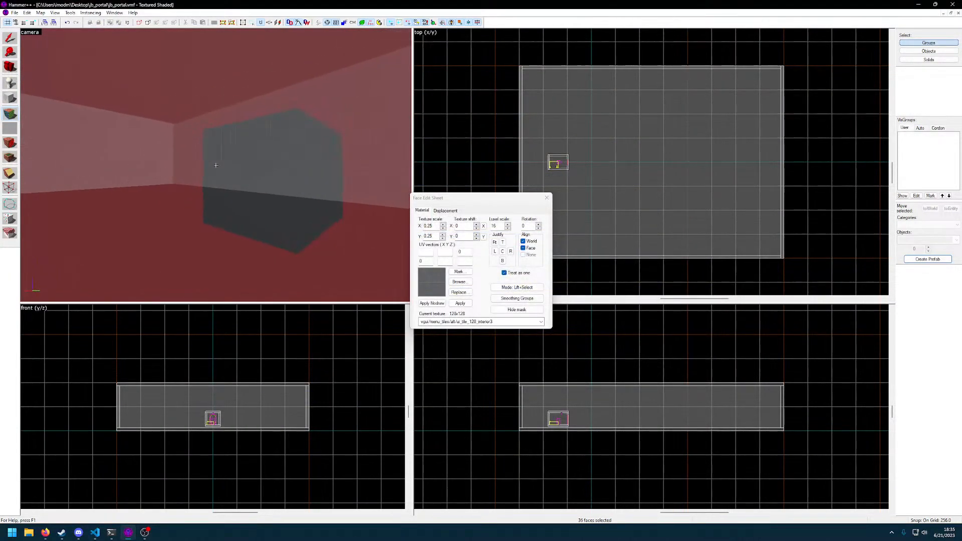
pyautogui.click(216, 165)
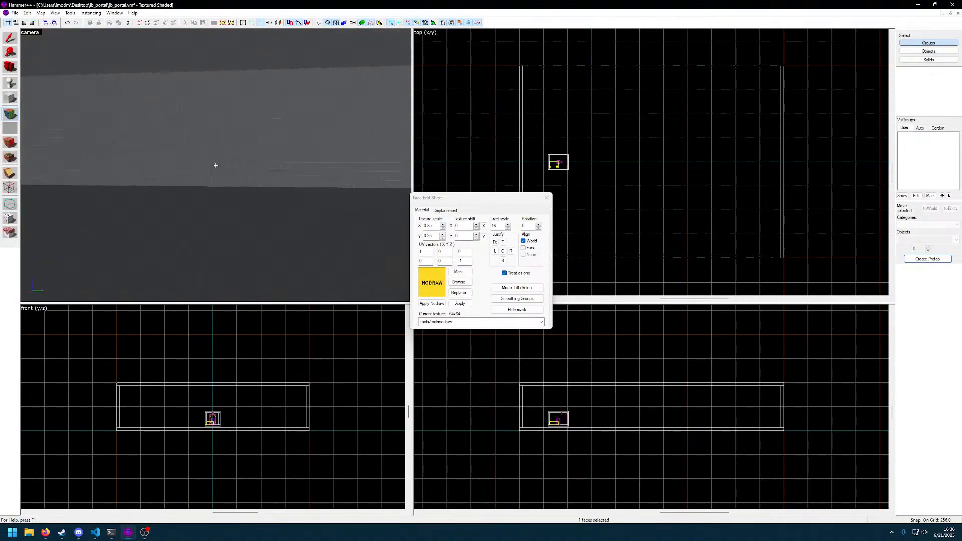
pyautogui.click(216, 166)
pyautogui.press('w')
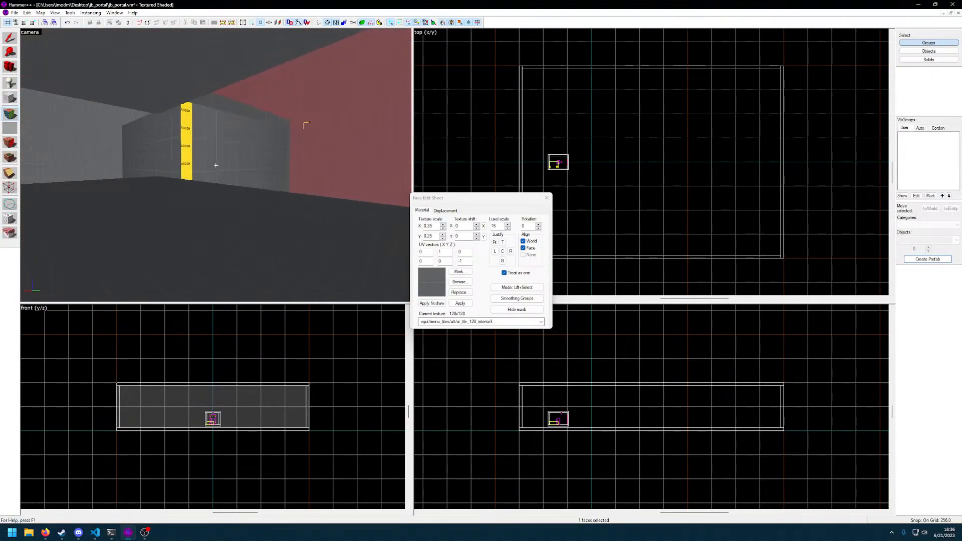
# Examine the portal room from outside and inside in the camera view, checking how its walls and nodraw edges display within the large room
pyautogui.press('w')
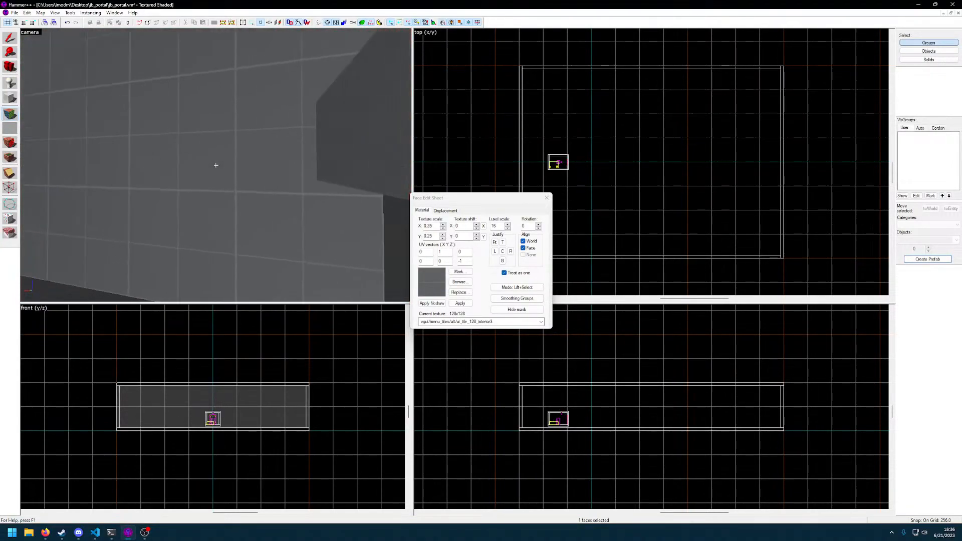
pyautogui.press('w')
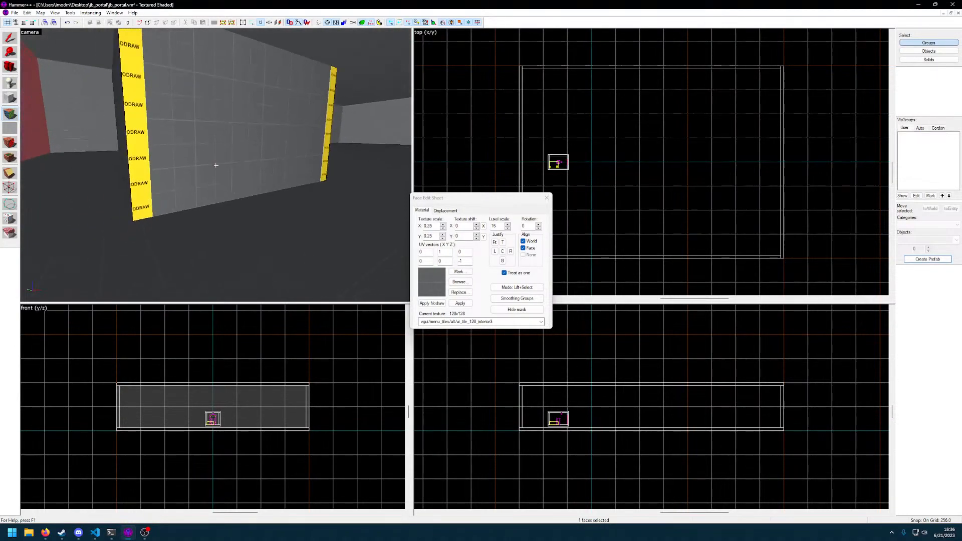
pyautogui.press('w')
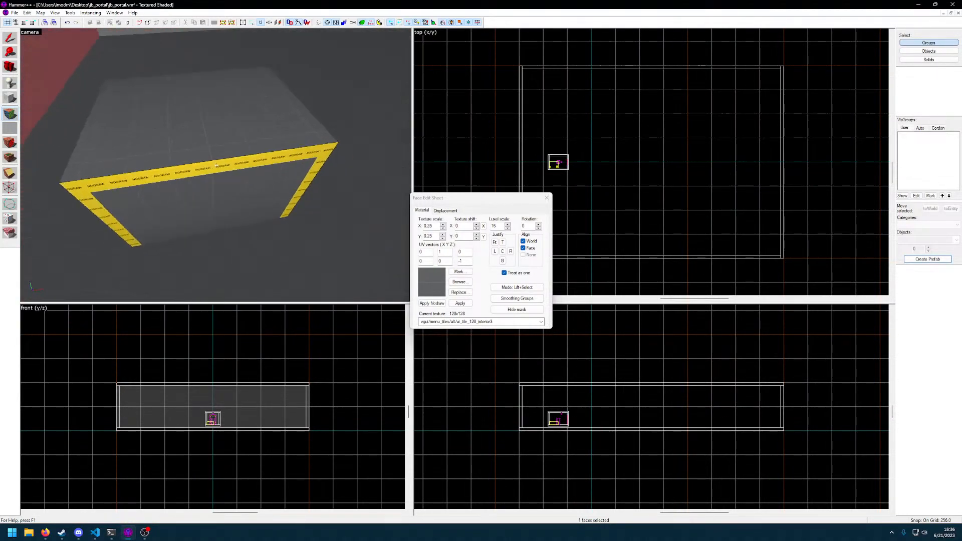
pyautogui.press('w')
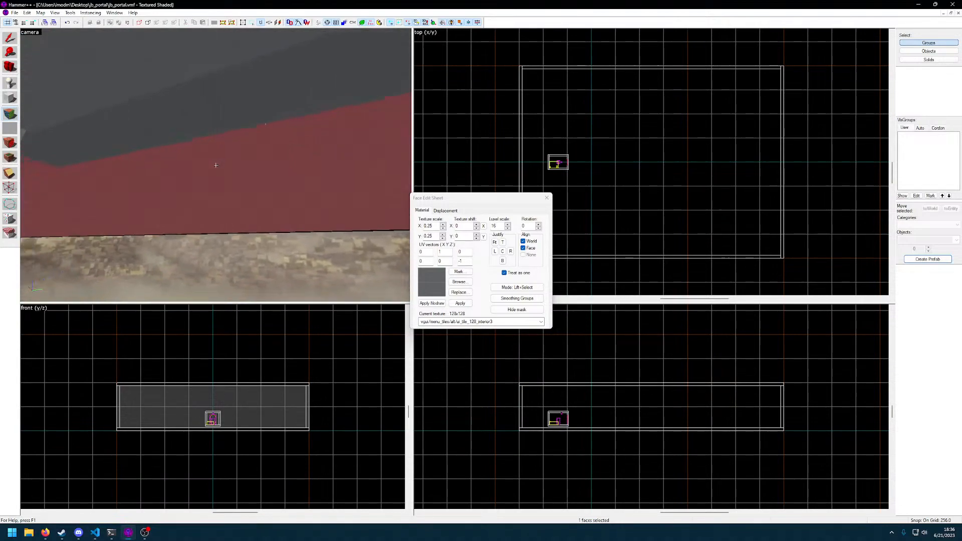
pyautogui.press('w')
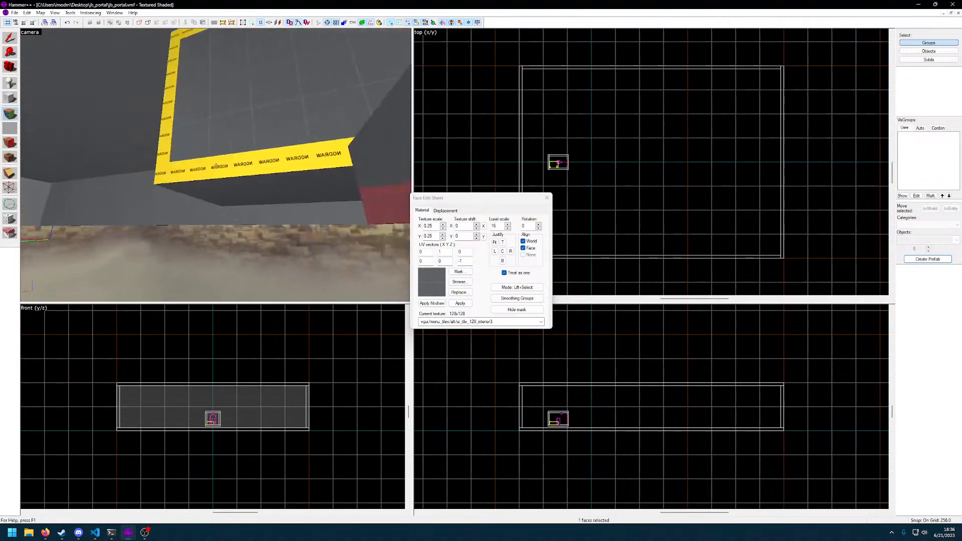
pyautogui.press('w')
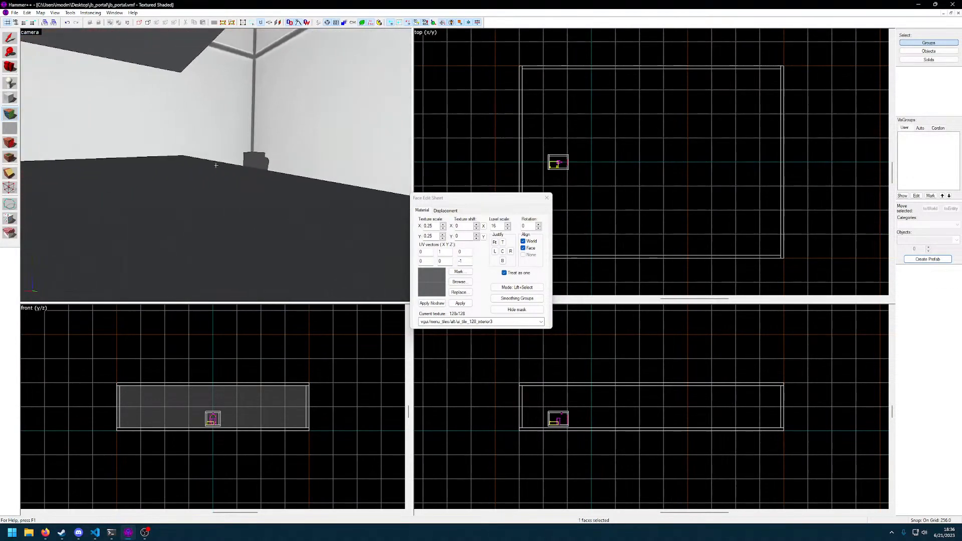
pyautogui.press('w')
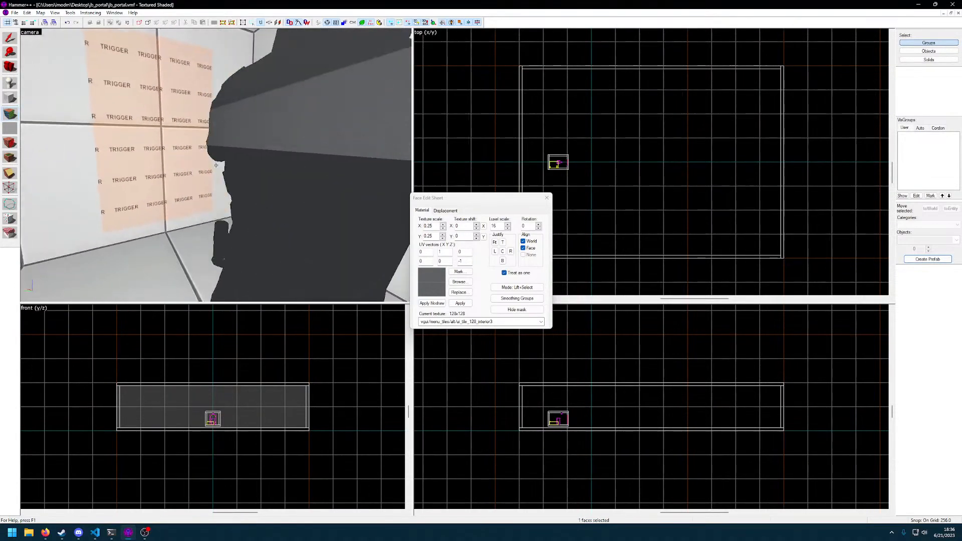
pyautogui.press('s')
pyautogui.press('w')
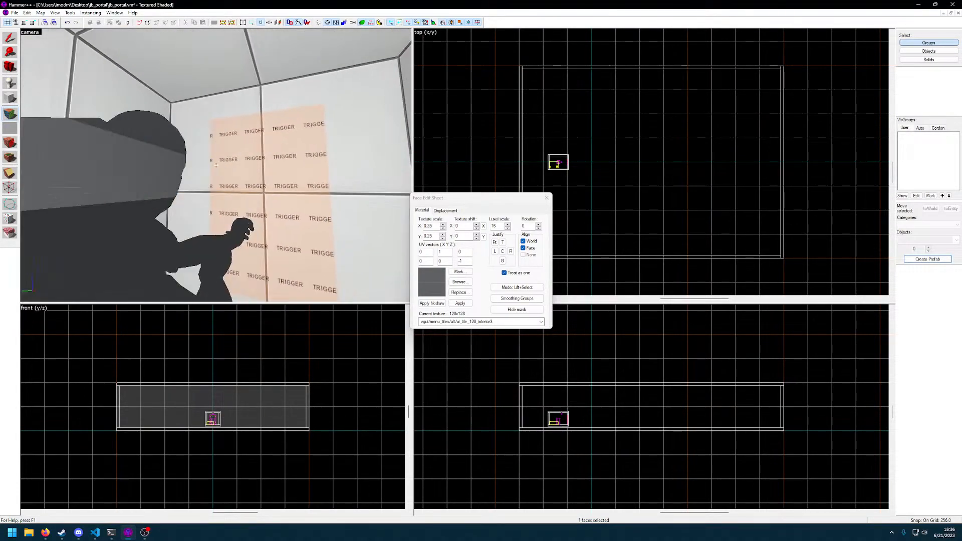
pyautogui.press('s')
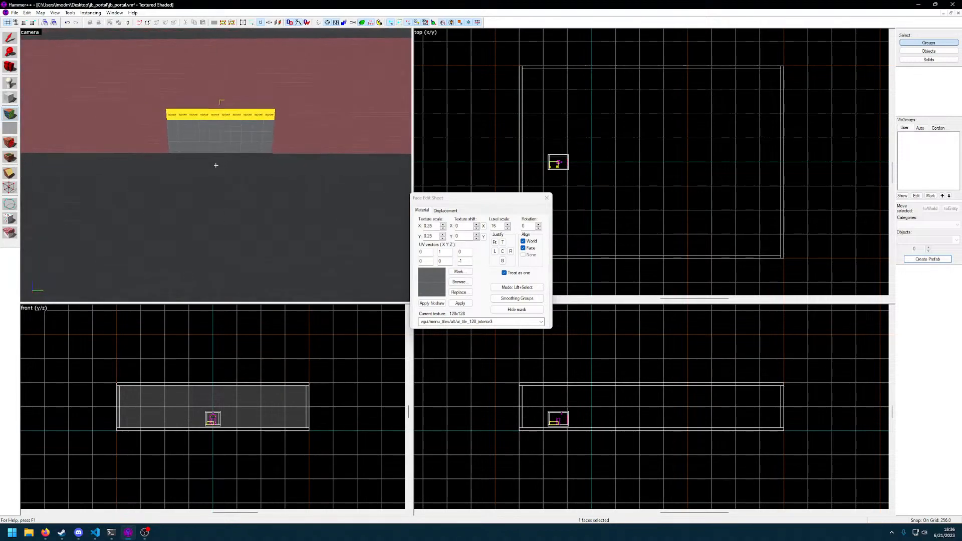
pyautogui.press('w')
pyautogui.press('d')
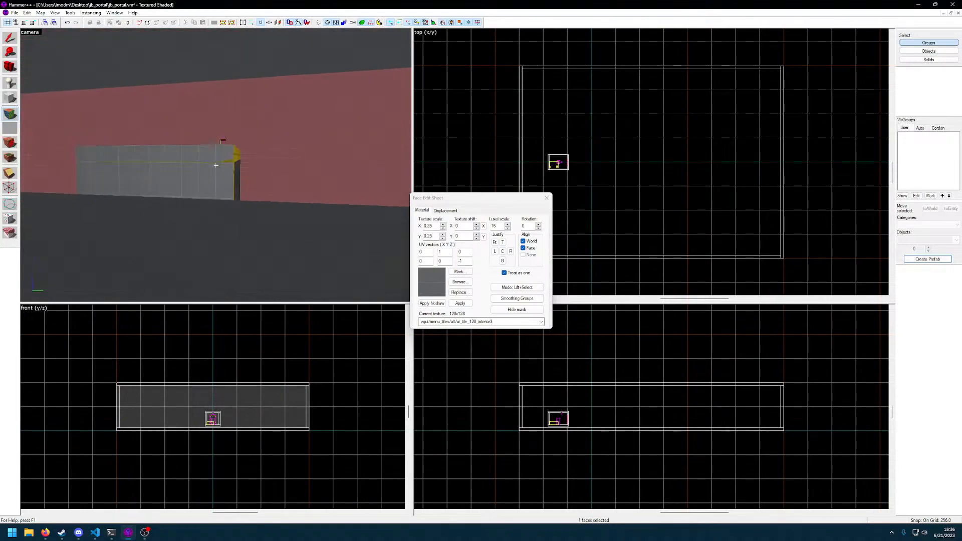
pyautogui.press('d')
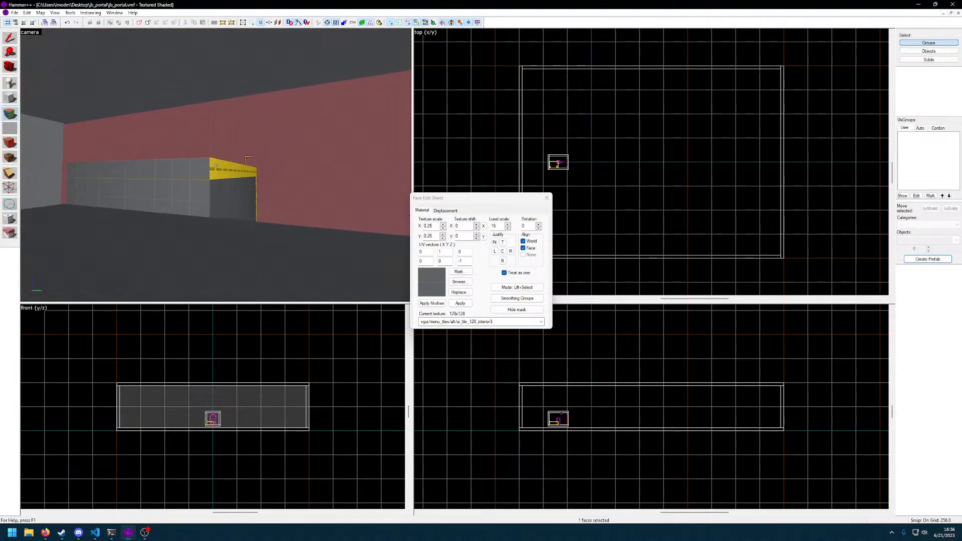
pyautogui.press('w')
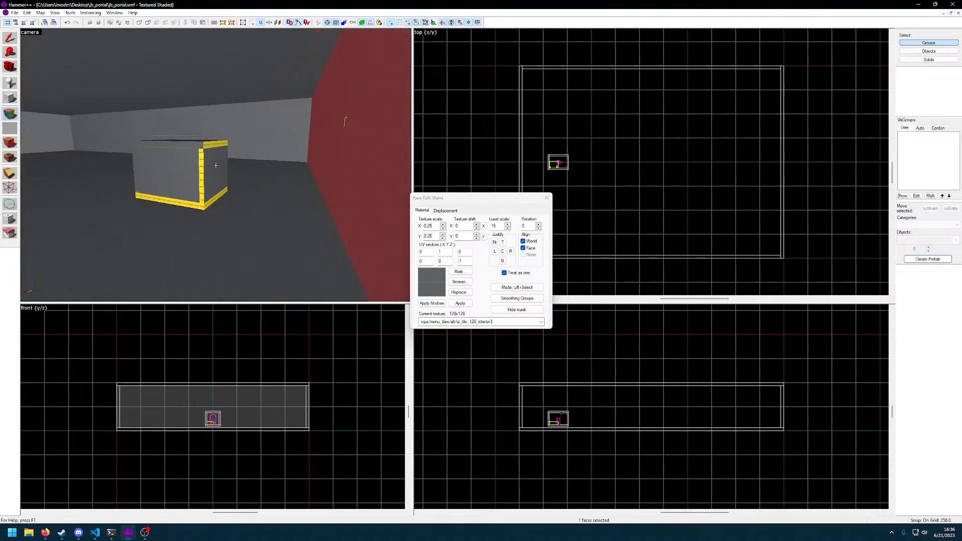
pyautogui.press('w')
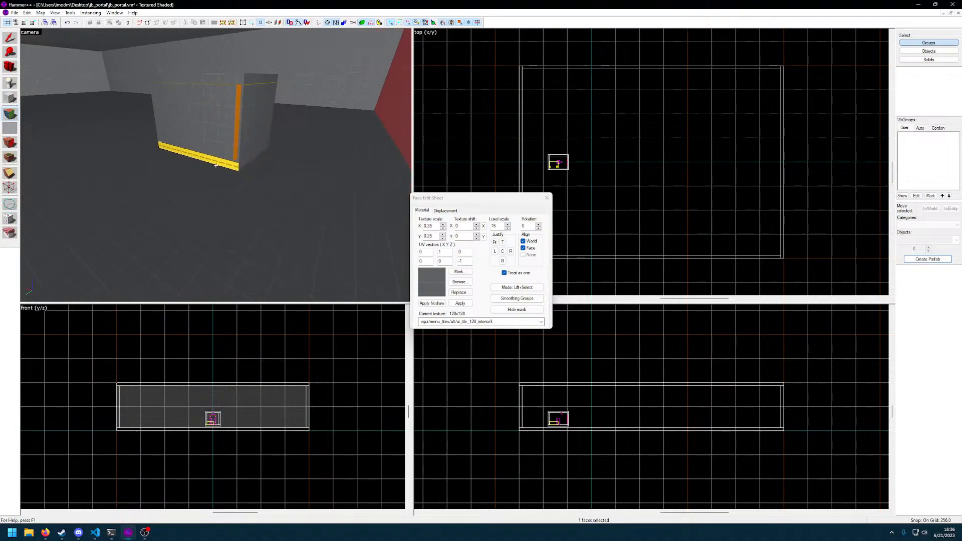
pyautogui.press('w')
pyautogui.press('w')
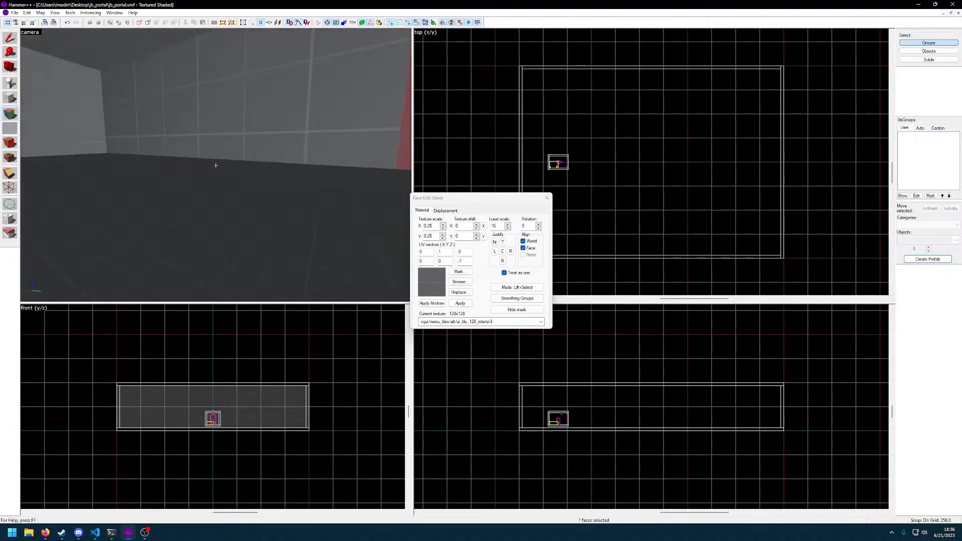
pyautogui.press('z')
# Inspect the portal room in the camera view using 3D wireframe and 3D filled polygons display modes
pyautogui.click(52, 14)
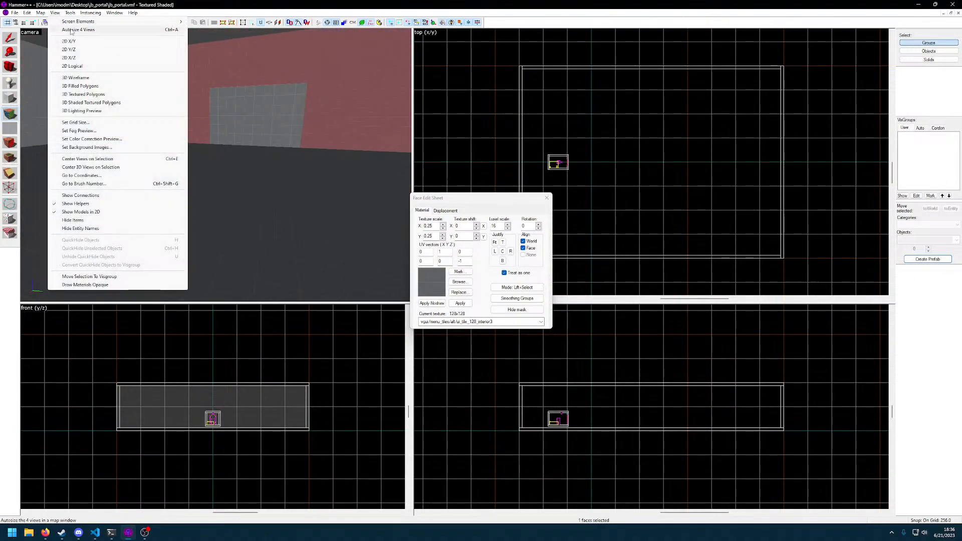
pyautogui.moveTo(75, 23)
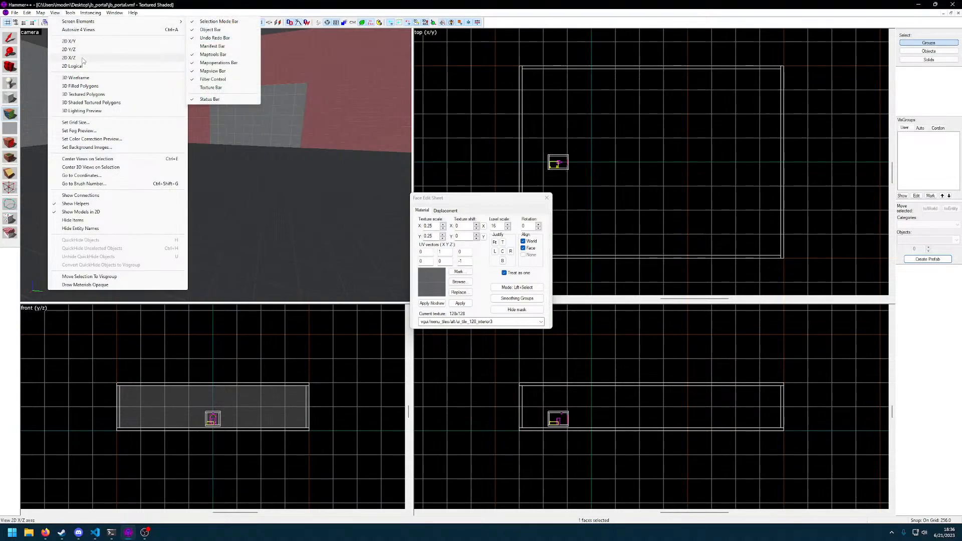
pyautogui.click(75, 78)
pyautogui.click(56, 13)
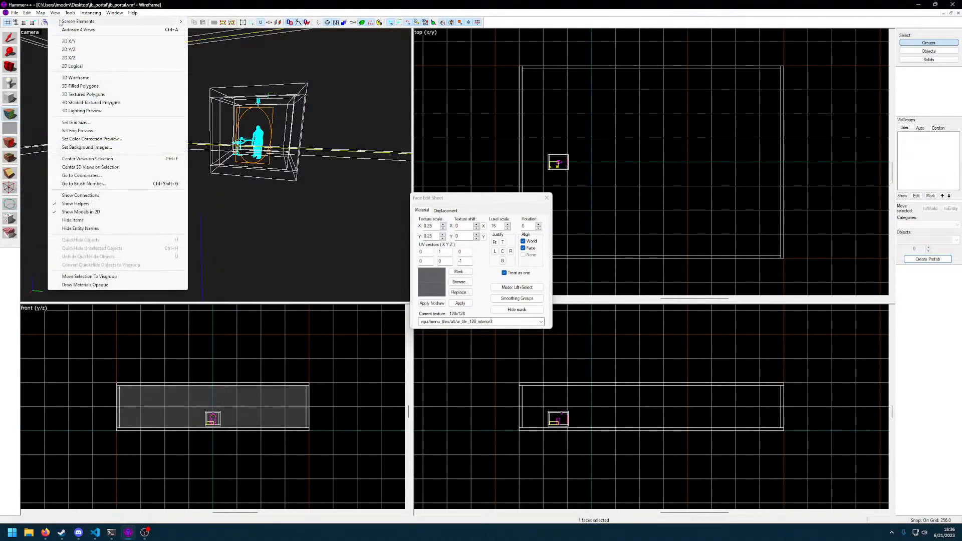
pyautogui.click(83, 88)
pyautogui.press('z')
pyautogui.press('w')
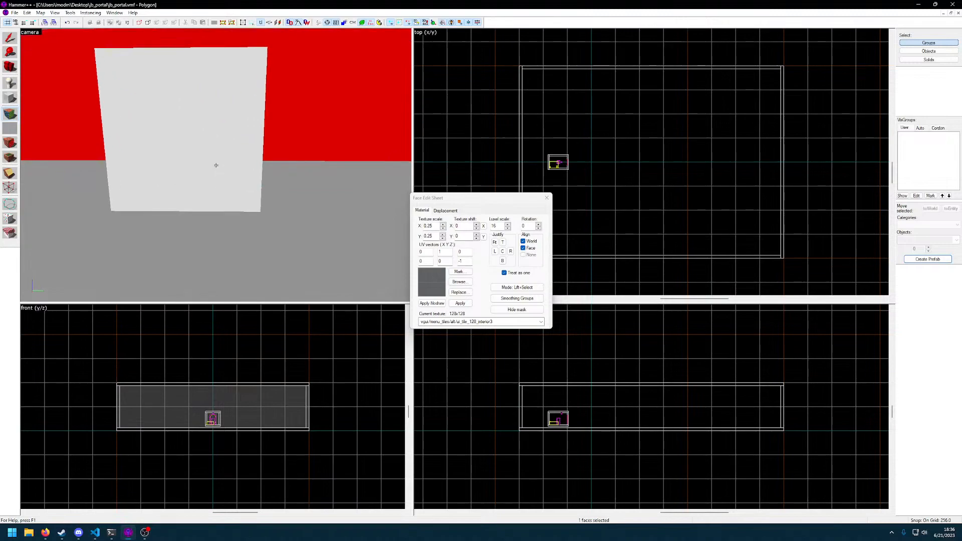
pyautogui.press('w')
pyautogui.press('s')
pyautogui.press('z')
# Set the camera view to 3D textured polygons and close the Face Edit Sheet
pyautogui.click(55, 13)
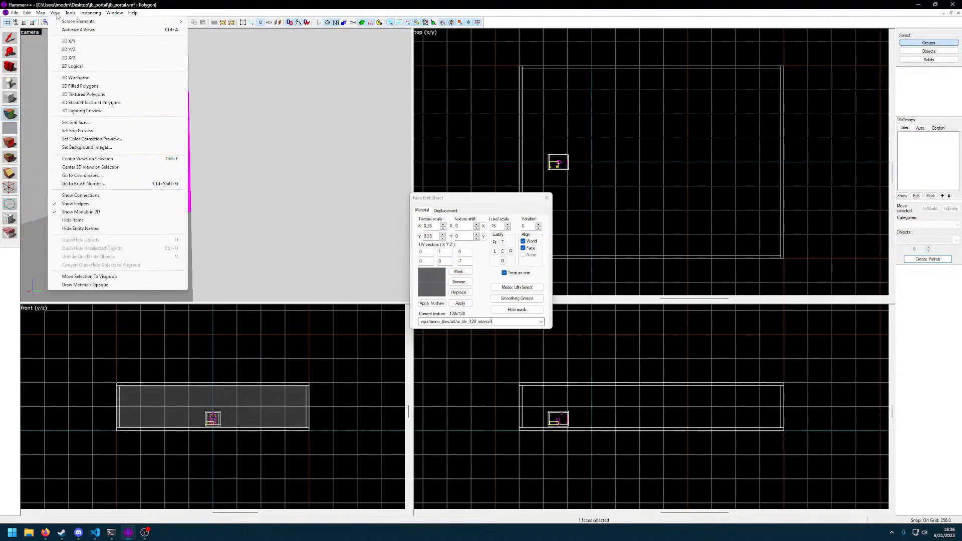
pyautogui.click(216, 4)
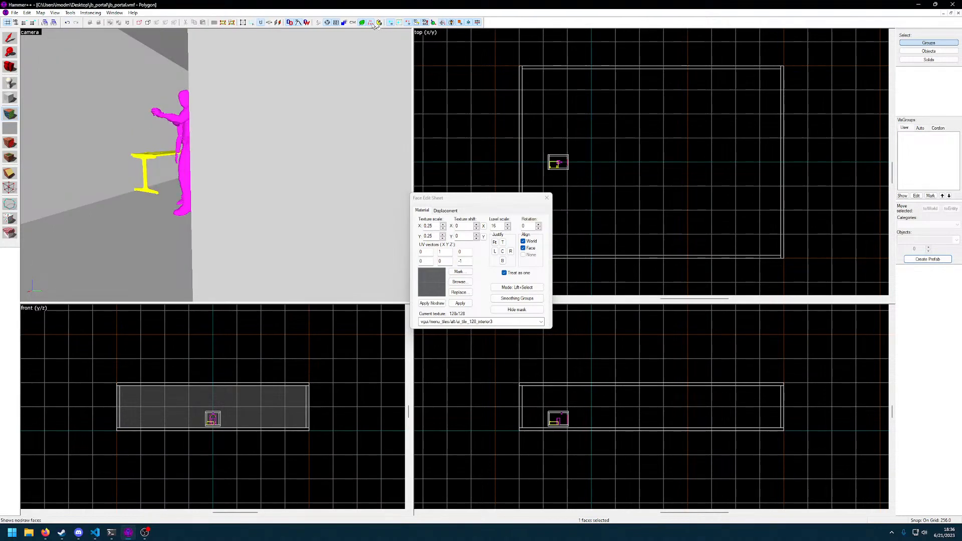
pyautogui.click(41, 31)
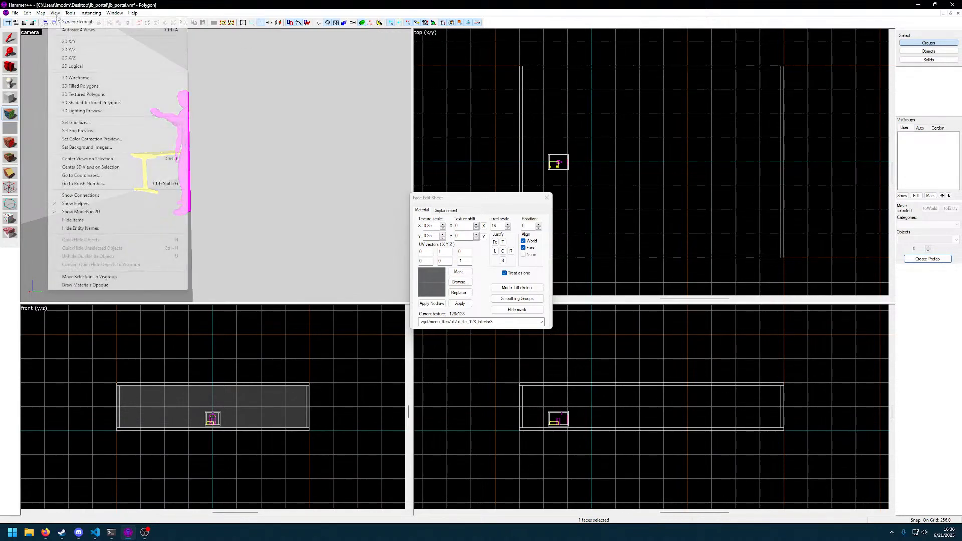
pyautogui.click(151, 103)
pyautogui.press('z')
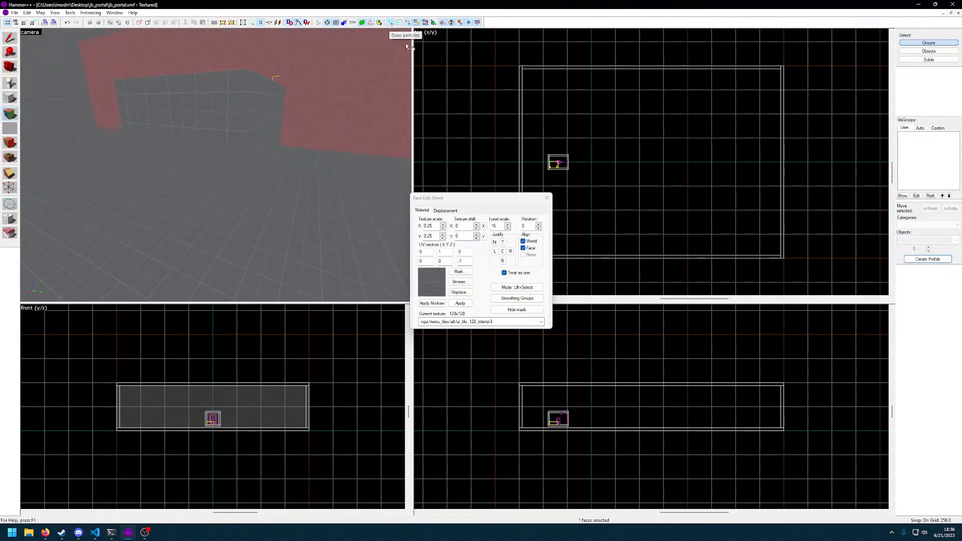
pyautogui.click(546, 197)
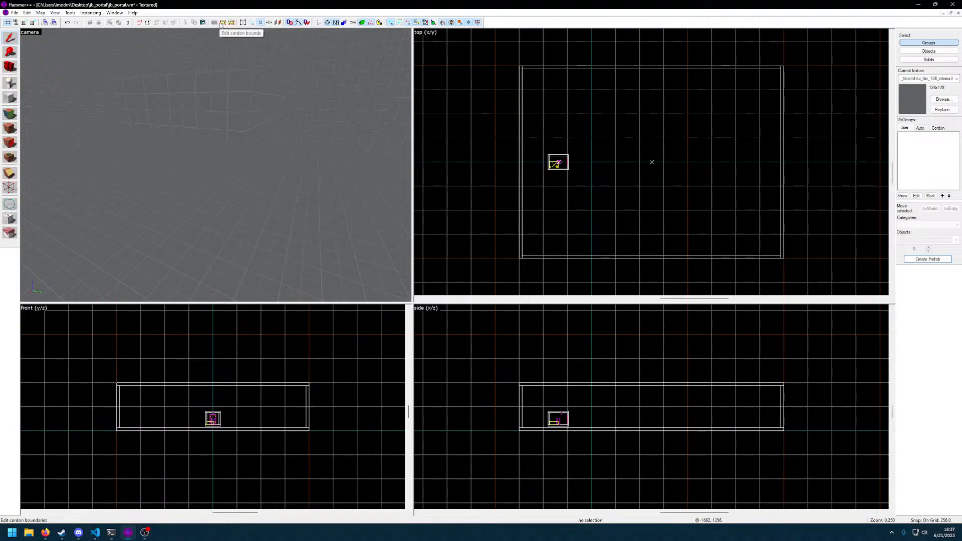
# Select the large hollow room group in the camera view and move it to world
pyautogui.press('w')
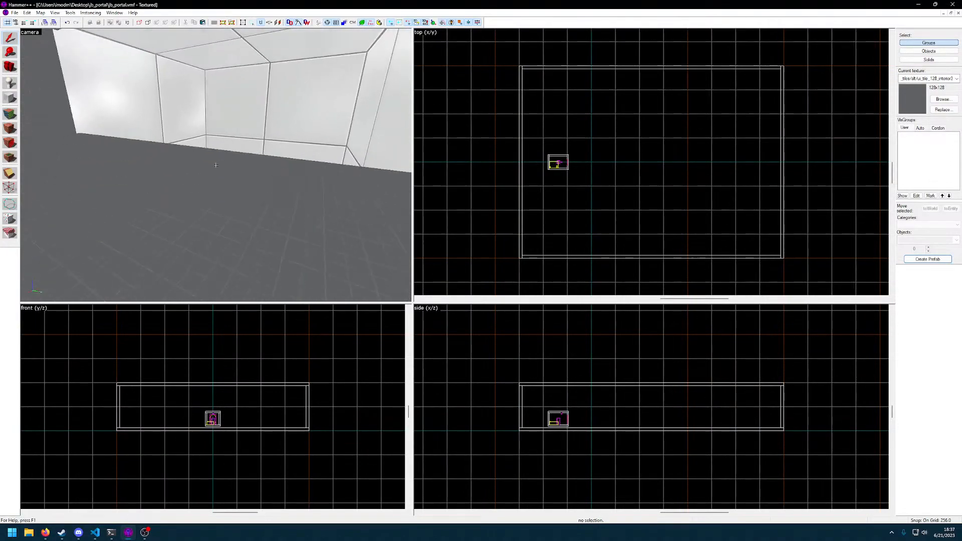
pyautogui.click(216, 166)
pyautogui.press('w')
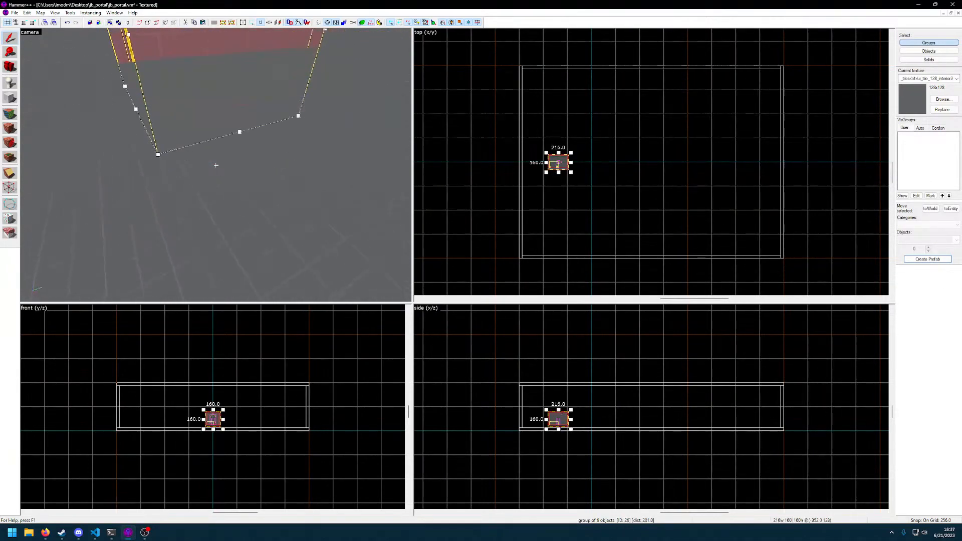
pyautogui.click(216, 166)
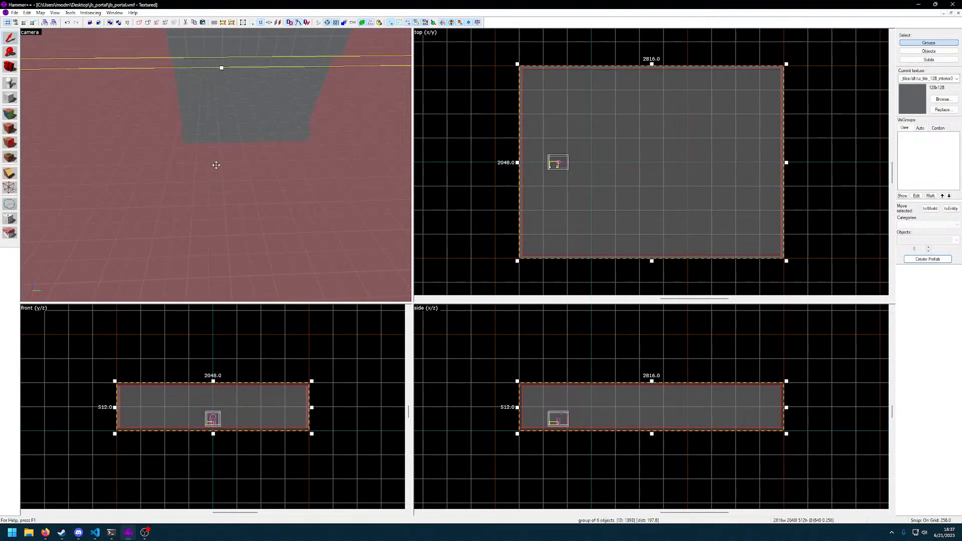
pyautogui.press('d')
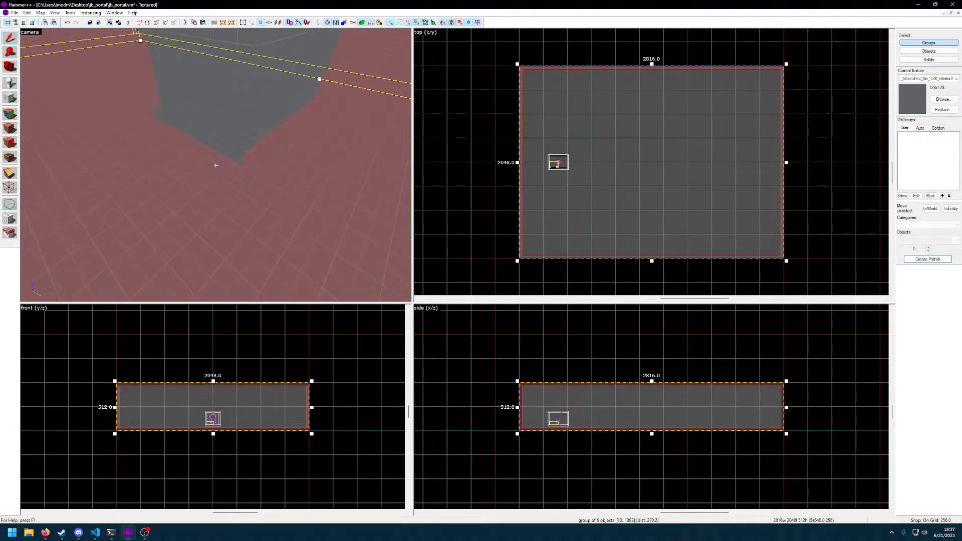
pyautogui.click(933, 212)
# Select the small portal room group and move it to world
pyautogui.press('z')
pyautogui.click(216, 165)
pyautogui.click(221, 166)
pyautogui.press('z')
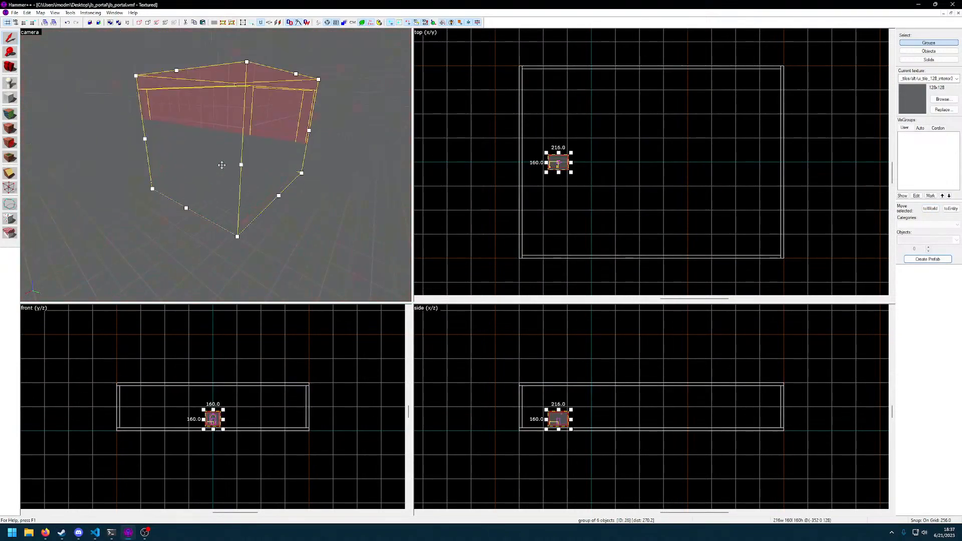
pyautogui.click(927, 209)
pyautogui.click(216, 165)
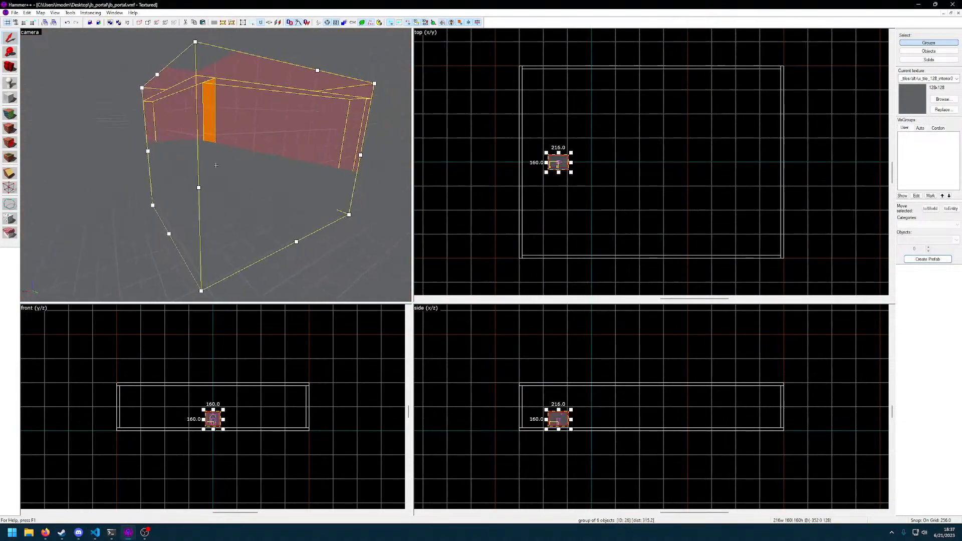
# Check the object properties of the small portal room group and close them without changes
pyautogui.hotkey('alt', 'Return')
pyautogui.click(781, 217)
pyautogui.click(216, 165)
pyautogui.hotkey('alt', 'Return')
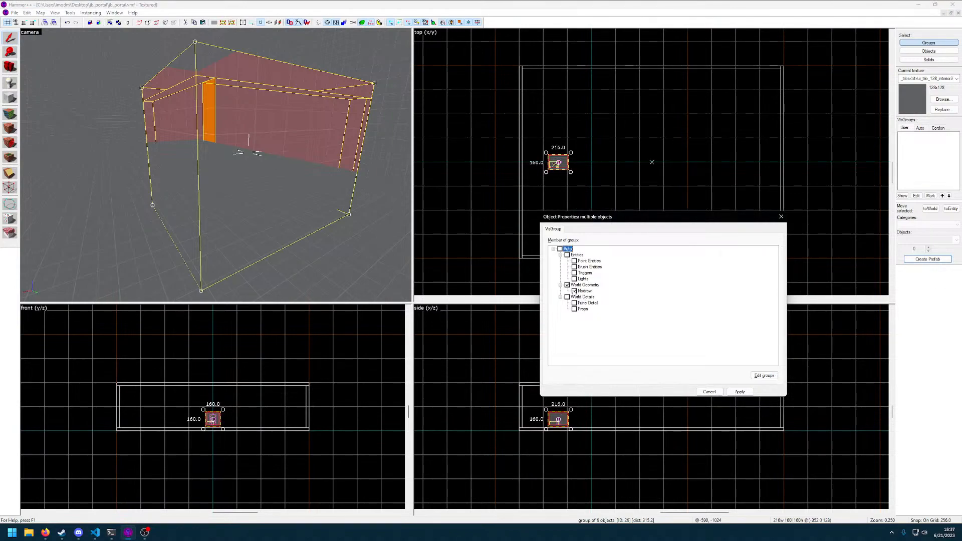
pyautogui.click(710, 392)
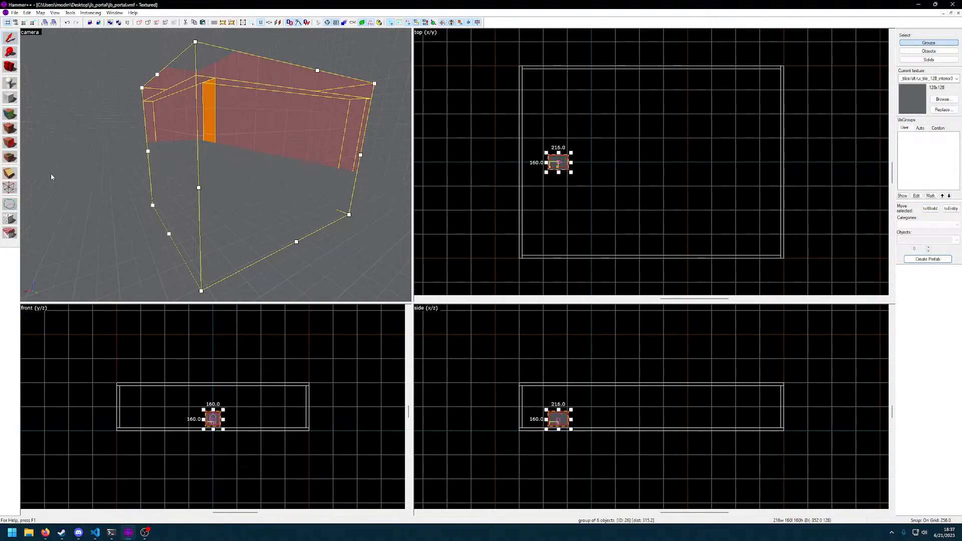
# Open the face editor and sample the ceiling_tile01 texture from the portal room's white inner wall
pyautogui.click(10, 115)
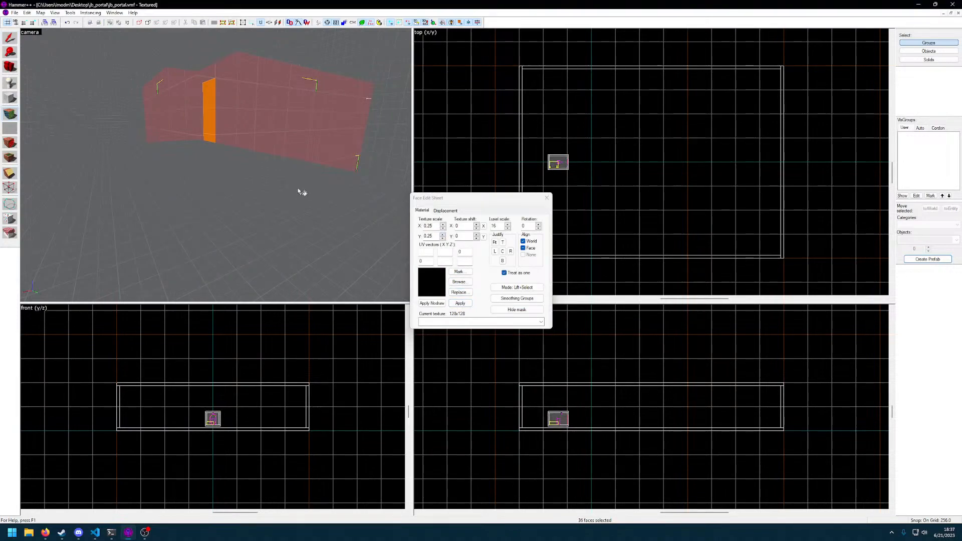
pyautogui.press('w')
pyautogui.press('s')
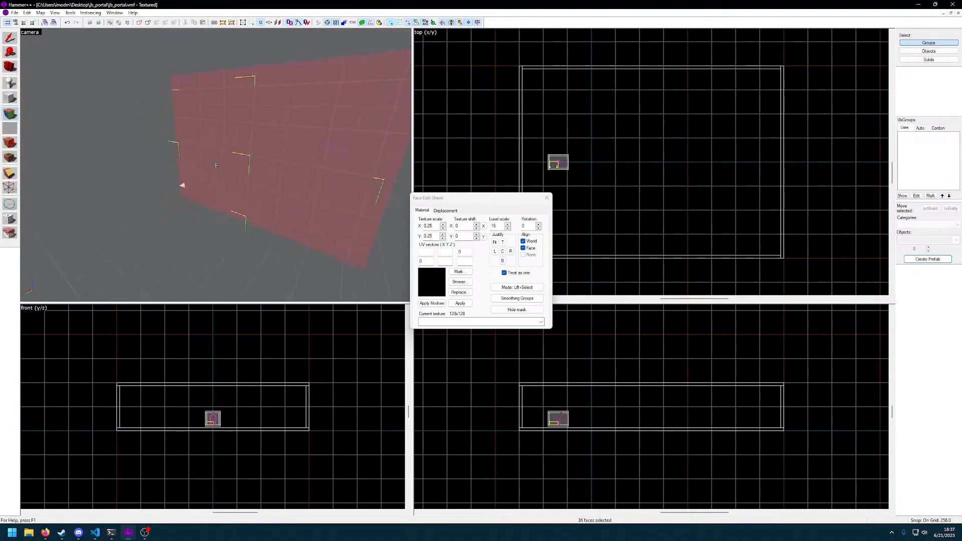
pyautogui.press('d')
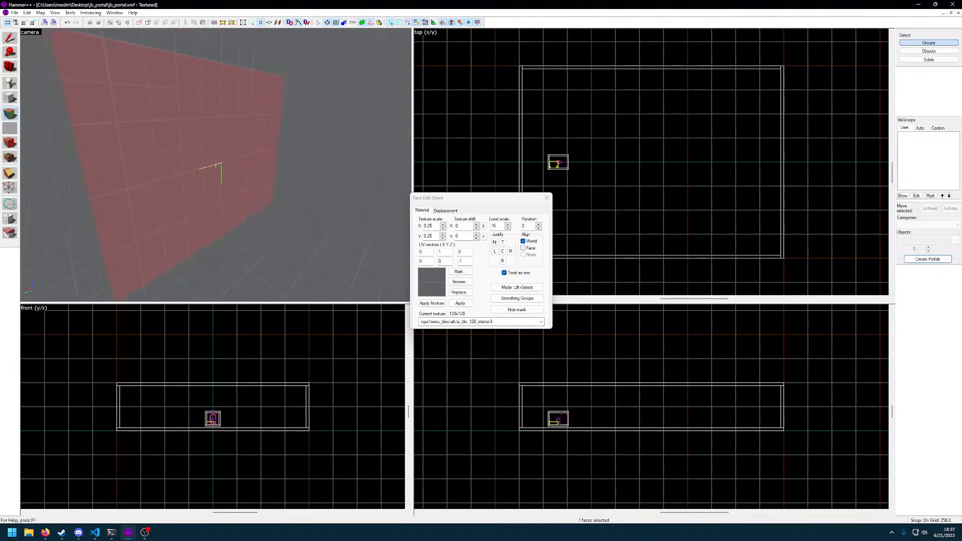
pyautogui.press('w')
pyautogui.press('w')
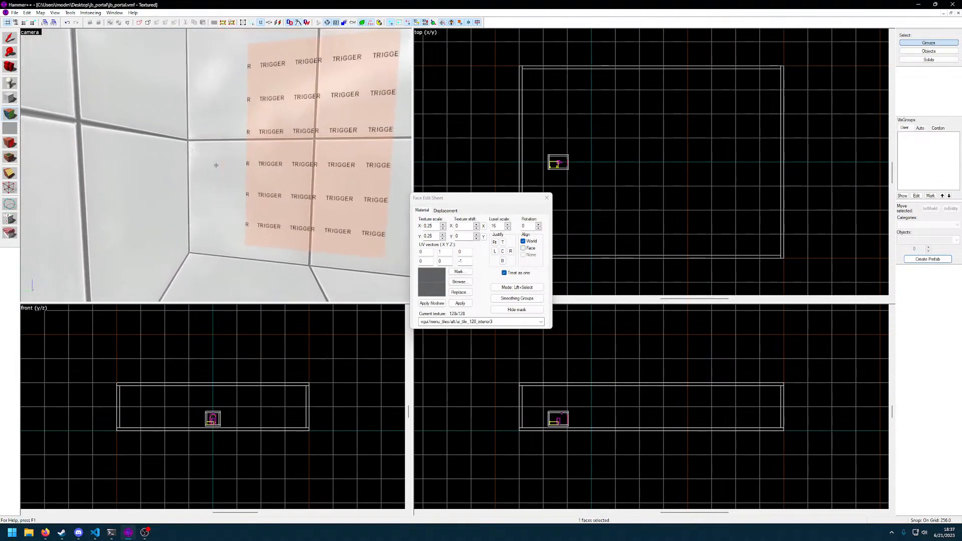
pyautogui.click(216, 165)
pyautogui.press('s')
pyautogui.press('s')
pyautogui.press('w')
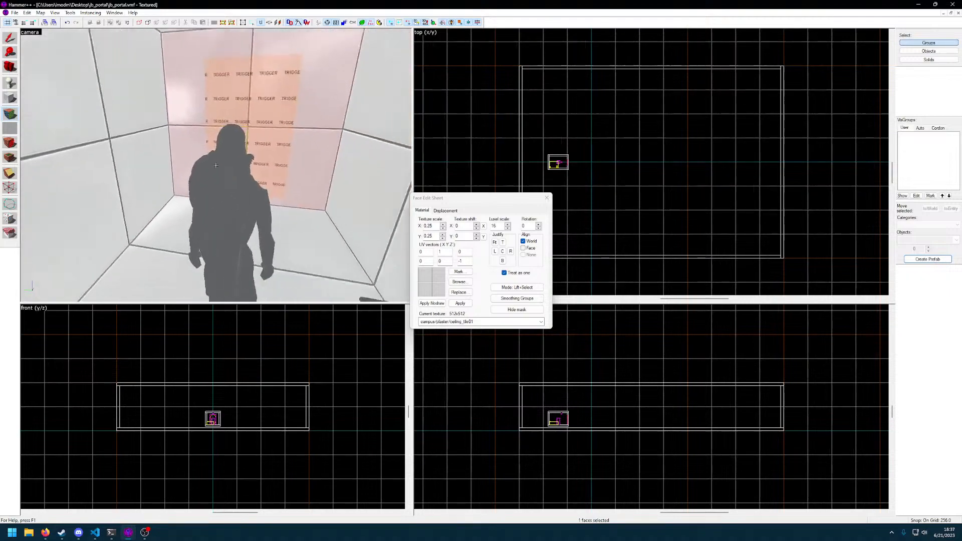
pyautogui.press('d')
# Delete the large hollow room group to view the portal room alone, and undo the deletion
pyautogui.click(9, 39)
pyautogui.press('s')
pyautogui.click(216, 166)
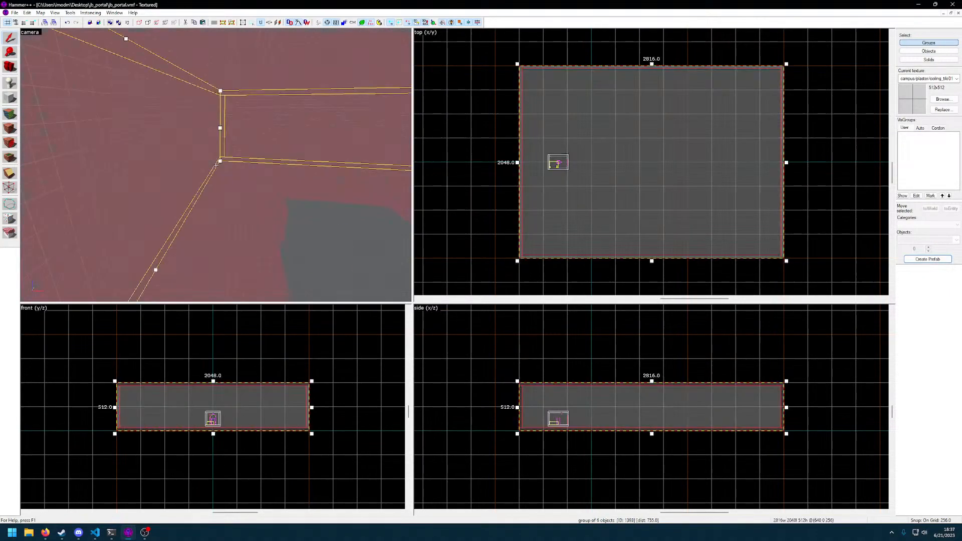
pyautogui.press('Delete')
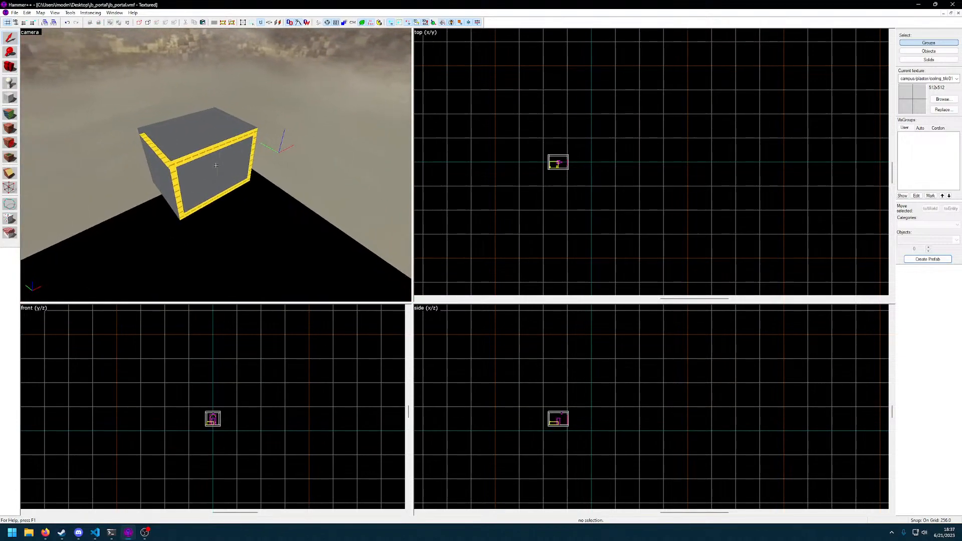
pyautogui.press('w')
pyautogui.hotkey('ctrl', 'z')
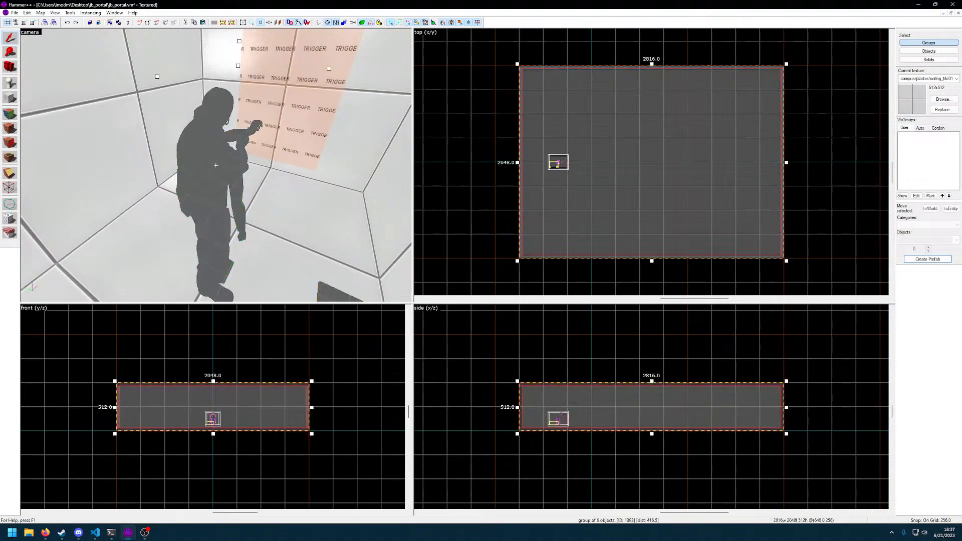
pyautogui.press('s')
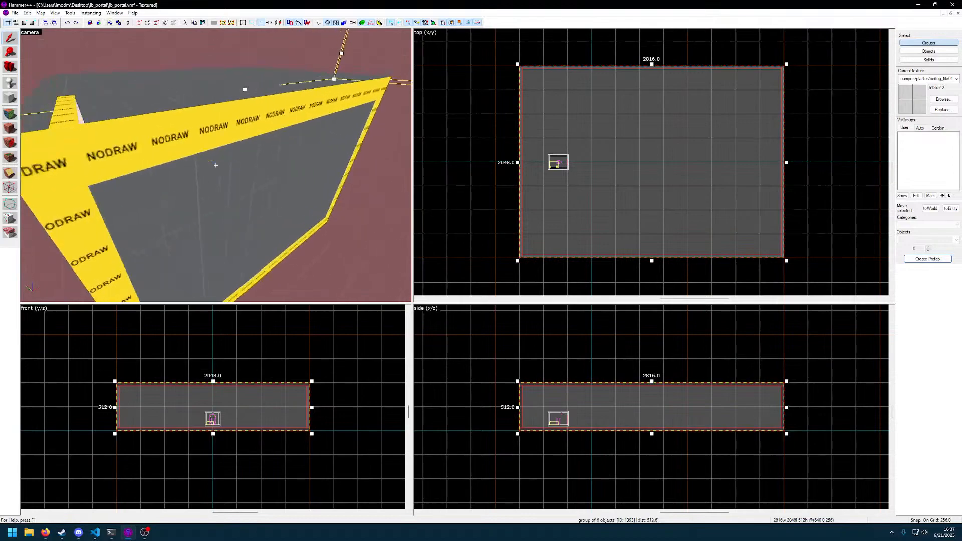
pyautogui.press('w')
pyautogui.press('Escape')
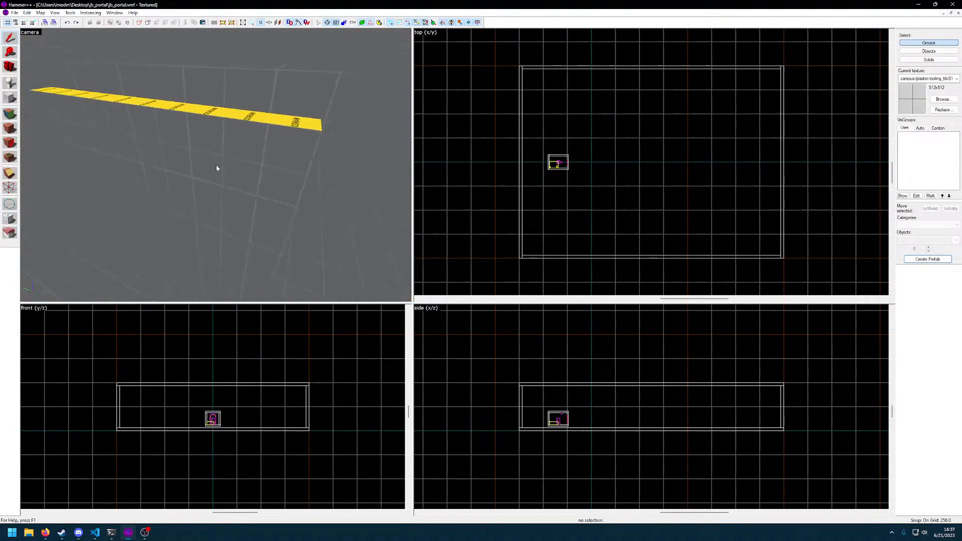
# Delete the large hollow room group surrounding the portal room
pyautogui.click(216, 166)
pyautogui.press('Delete')
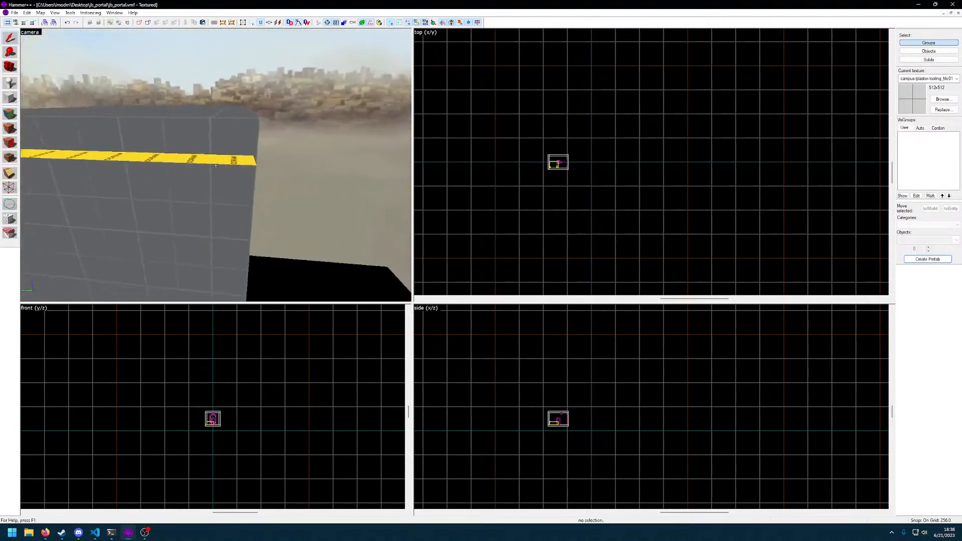
pyautogui.press('w')
pyautogui.press('s')
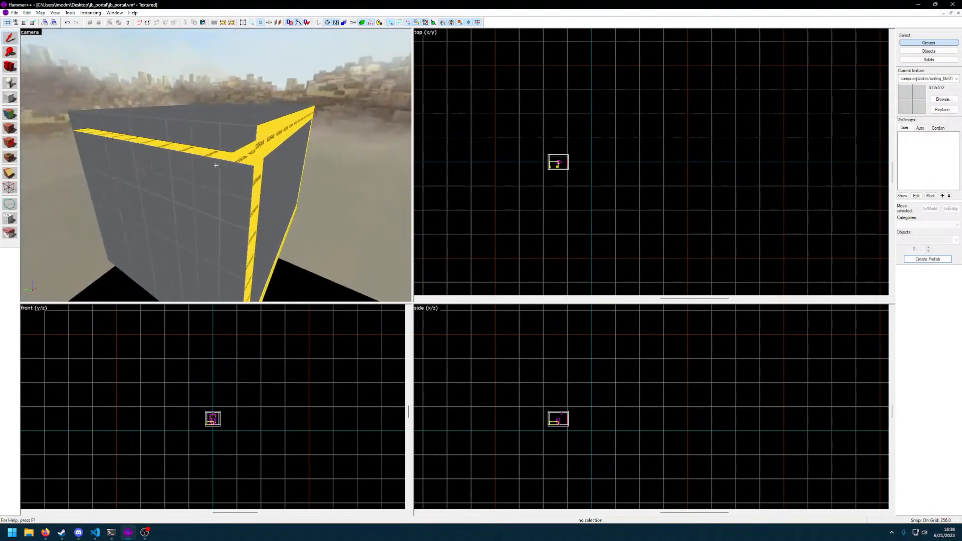
pyautogui.press('d')
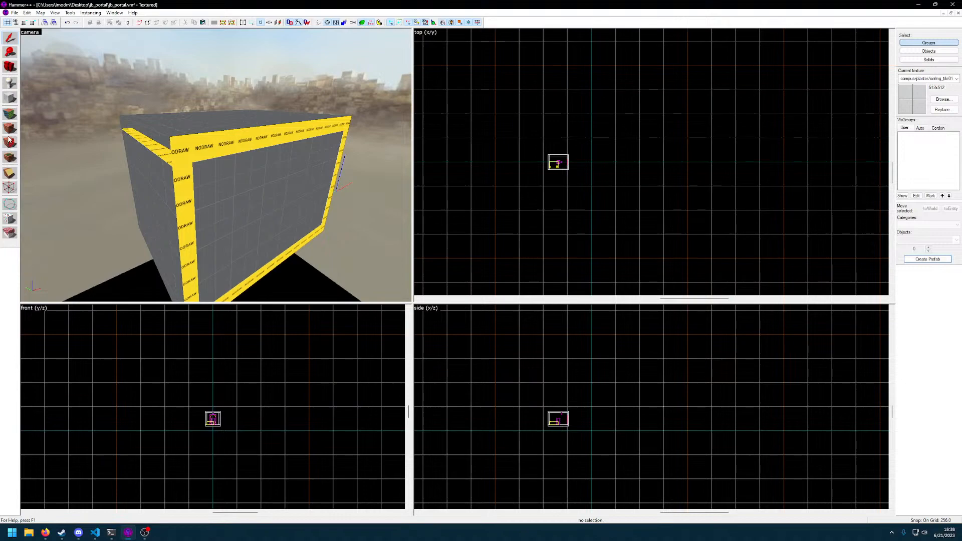
# Try applying ceiling_tile01 to the nodraw top strip on the portal room's exterior, and undo it
pyautogui.click(10, 129)
pyautogui.rightClick(216, 166)
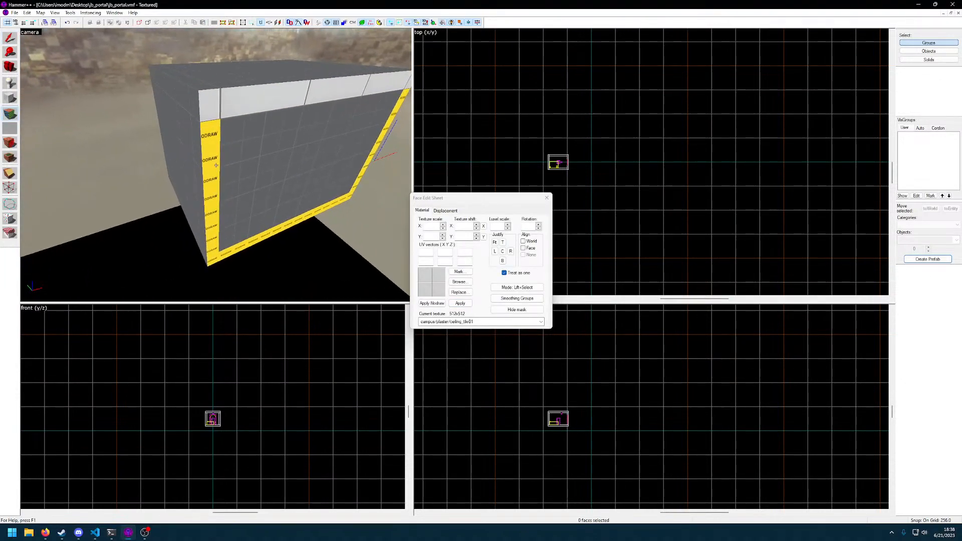
pyautogui.click(216, 166)
pyautogui.hotkey('ctrl', 'z')
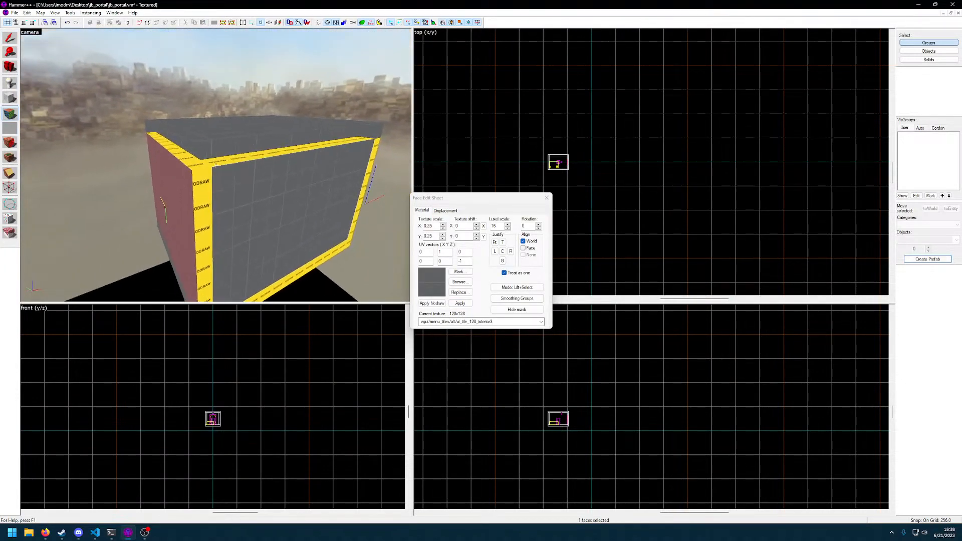
# Sample ceiling_tile01 again and apply it to the first outer wall and top strip of the portal room
pyautogui.press('w')
pyautogui.click(216, 166)
pyautogui.press('s')
pyautogui.rightClick(216, 165)
pyautogui.rightClick(216, 166)
pyautogui.rightClick(216, 165)
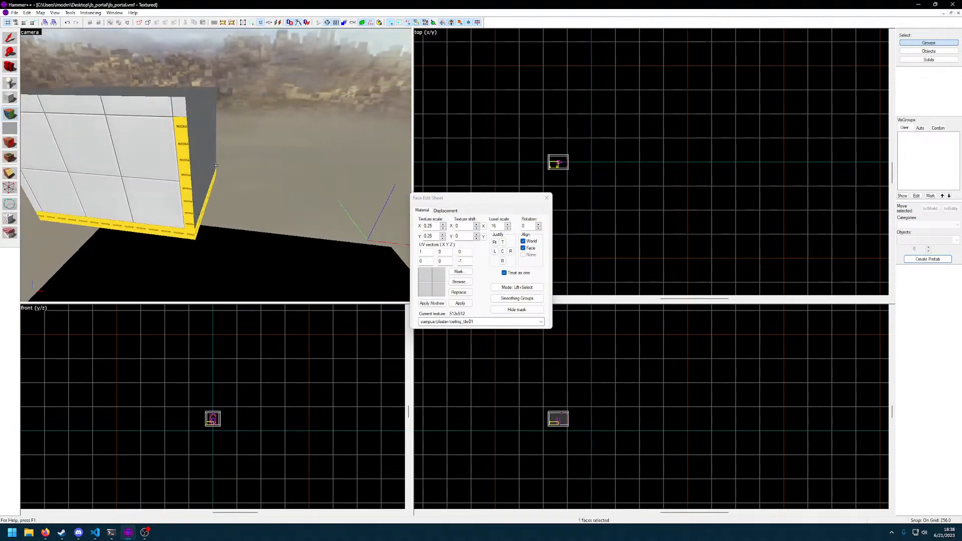
# Apply ceiling_tile01 to the adjacent outer wall and the nodraw strips along its edges
pyautogui.press('d')
pyautogui.rightClick(216, 166)
pyautogui.rightClick(216, 165)
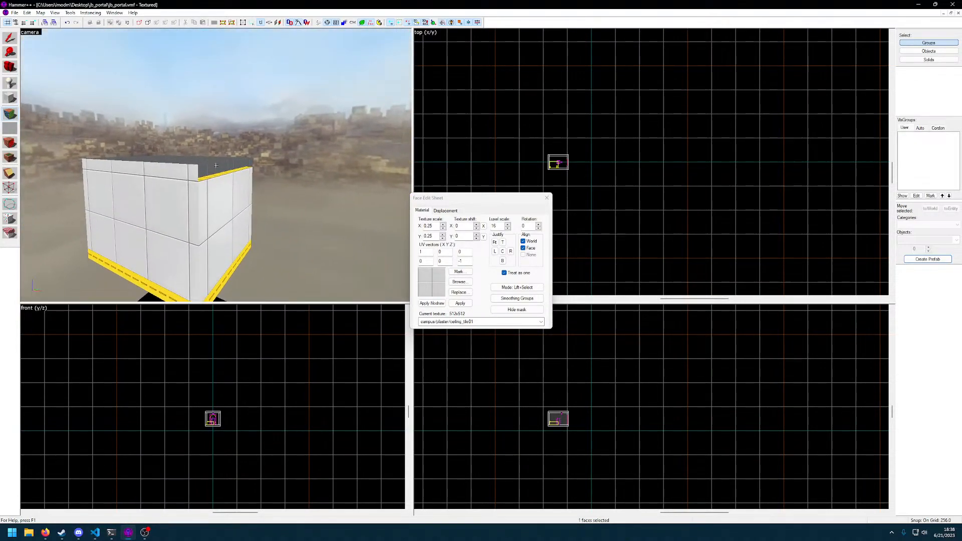
pyautogui.rightClick(216, 165)
pyautogui.rightClick(216, 166)
# Apply ceiling_tile01 to the bottom edge strips and the next outer side of the portal room
pyautogui.press('d')
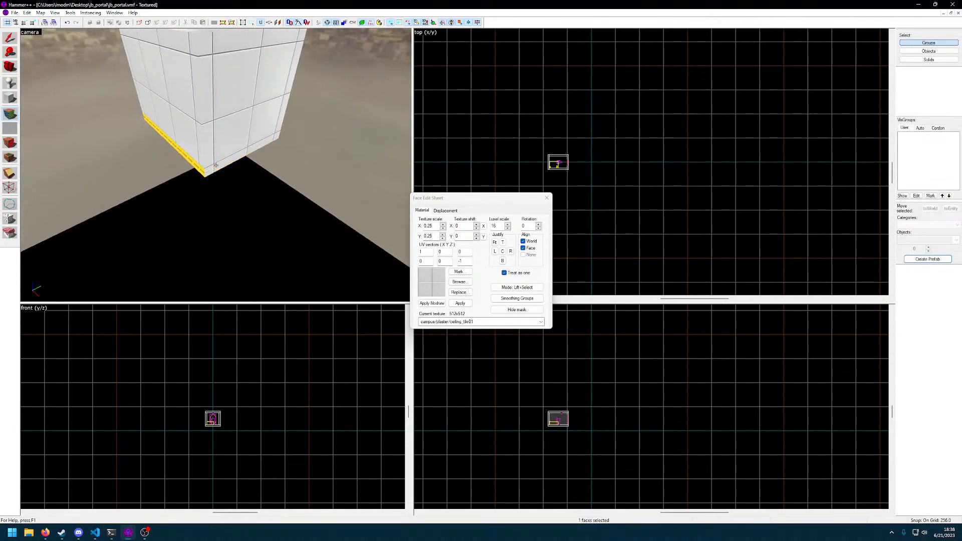
pyautogui.press('d')
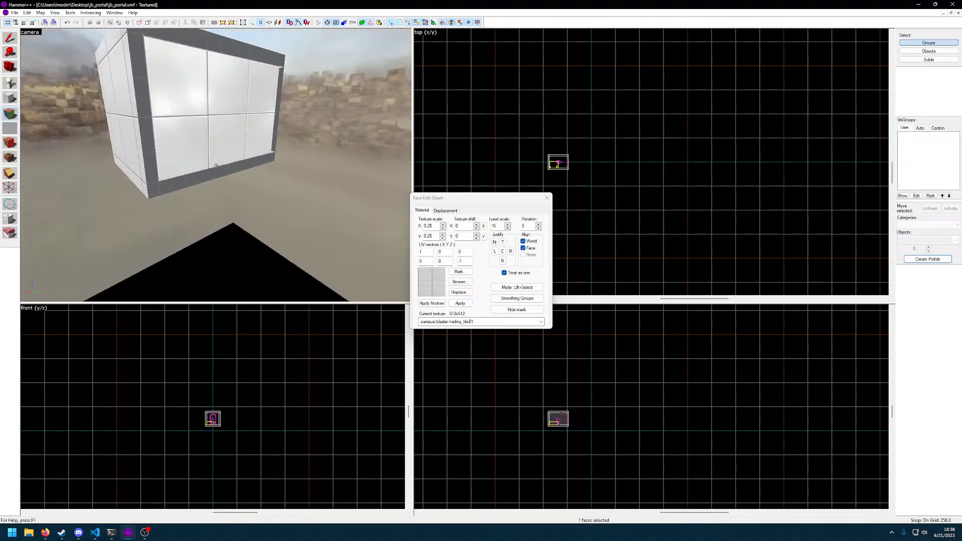
pyautogui.rightClick(216, 165)
pyautogui.rightClick(216, 166)
pyautogui.press('s')
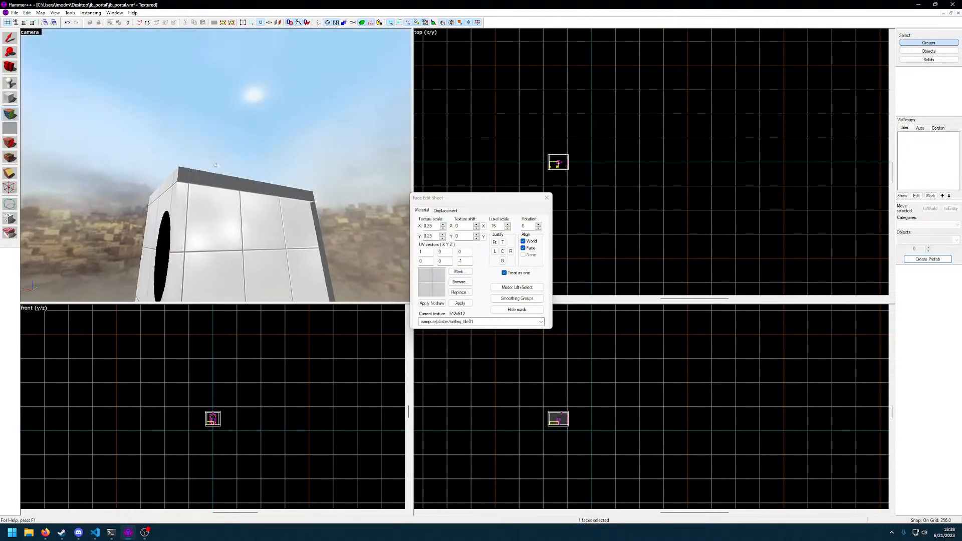
# Apply ceiling_tile01 to the remaining grey outer faces around the portal opening side
pyautogui.rightClick(216, 166)
pyautogui.press('d')
pyautogui.rightClick(216, 165)
pyautogui.press('d')
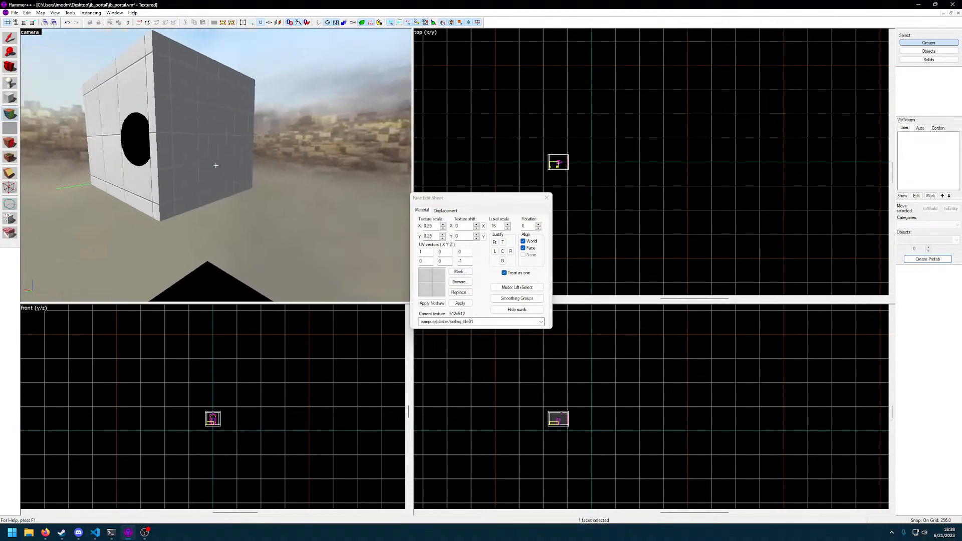
pyautogui.rightClick(216, 166)
pyautogui.rightClick(216, 166)
pyautogui.press('d')
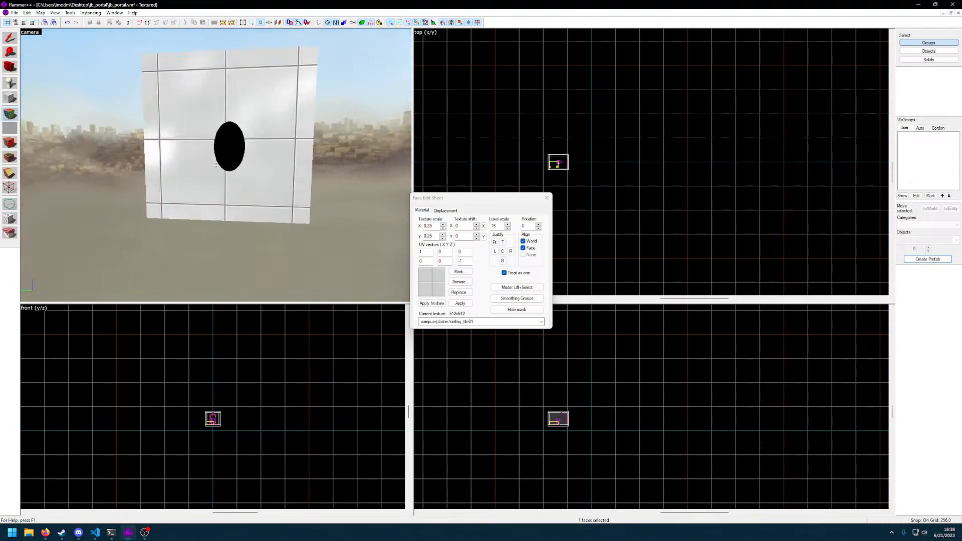
# Examine the portal room's interior, bottom edges and outer walls for missing or untextured faces
pyautogui.press('w')
pyautogui.press('d')
pyautogui.press('w')
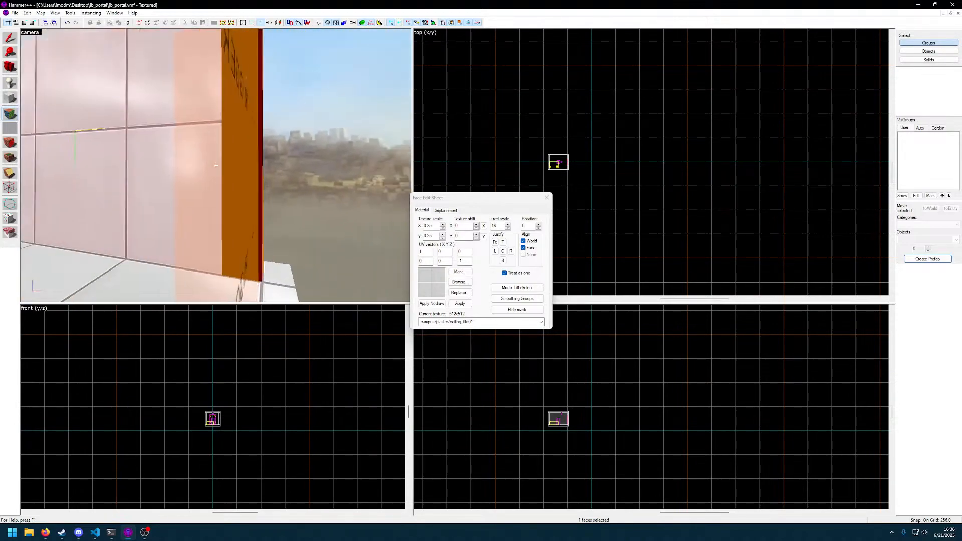
pyautogui.press('w')
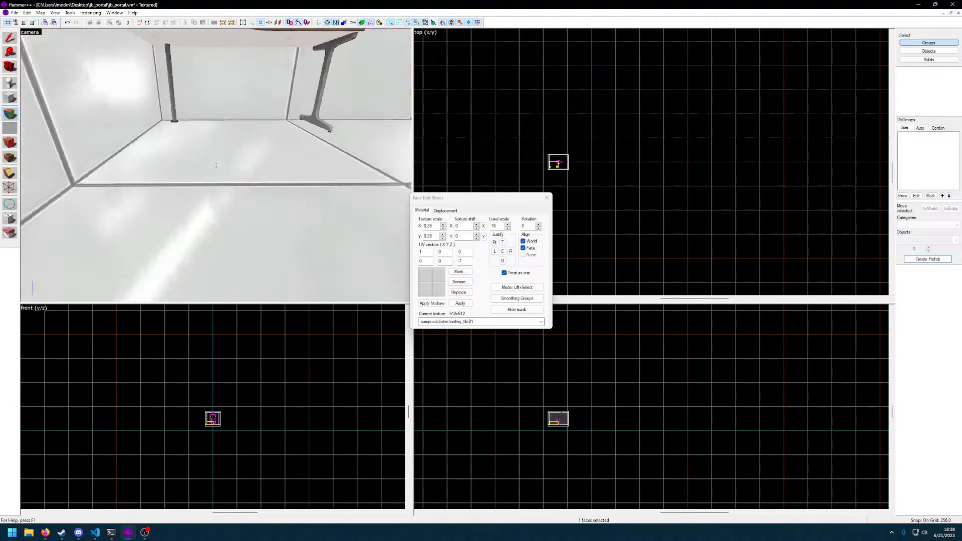
pyautogui.press('d')
pyautogui.press('w')
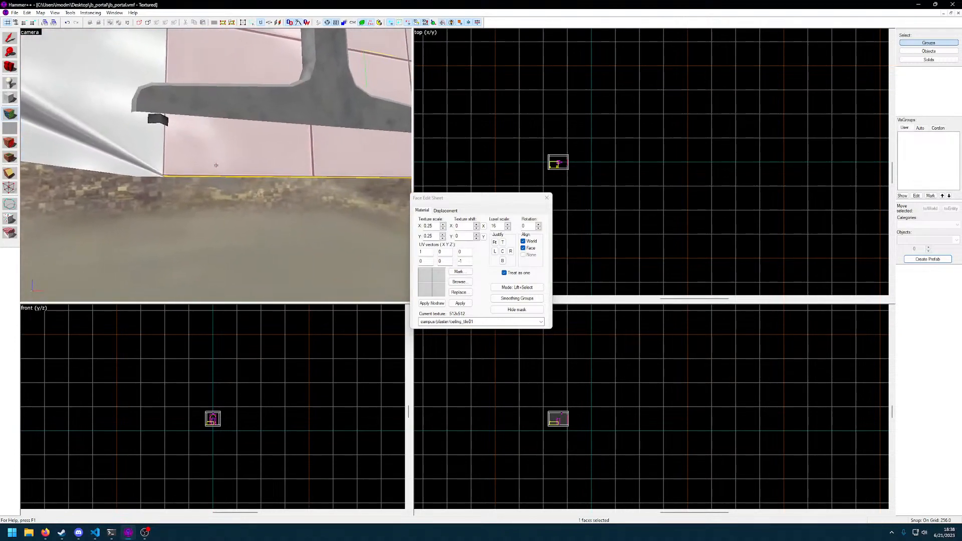
pyautogui.press('z')
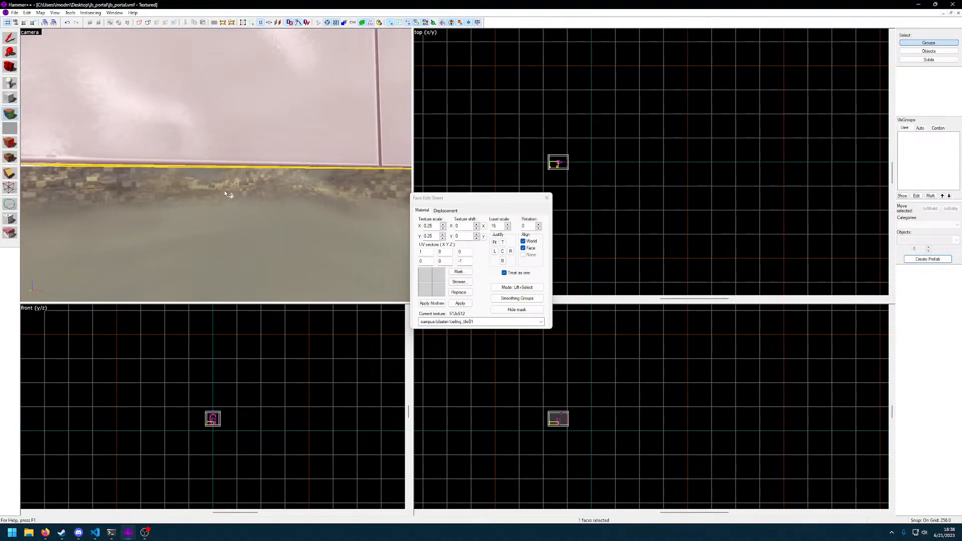
pyautogui.press('z')
pyautogui.press('s')
pyautogui.press('w')
pyautogui.press('w')
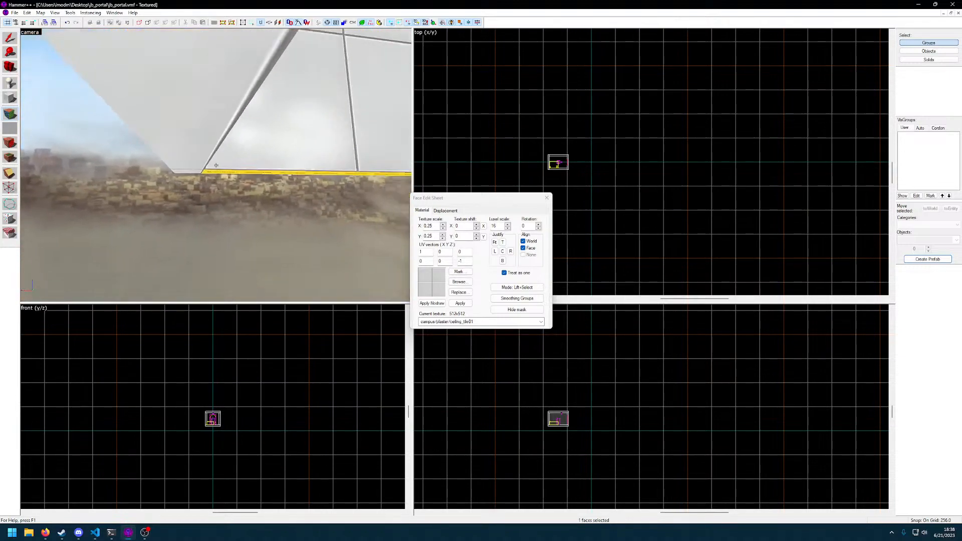
pyautogui.press('w')
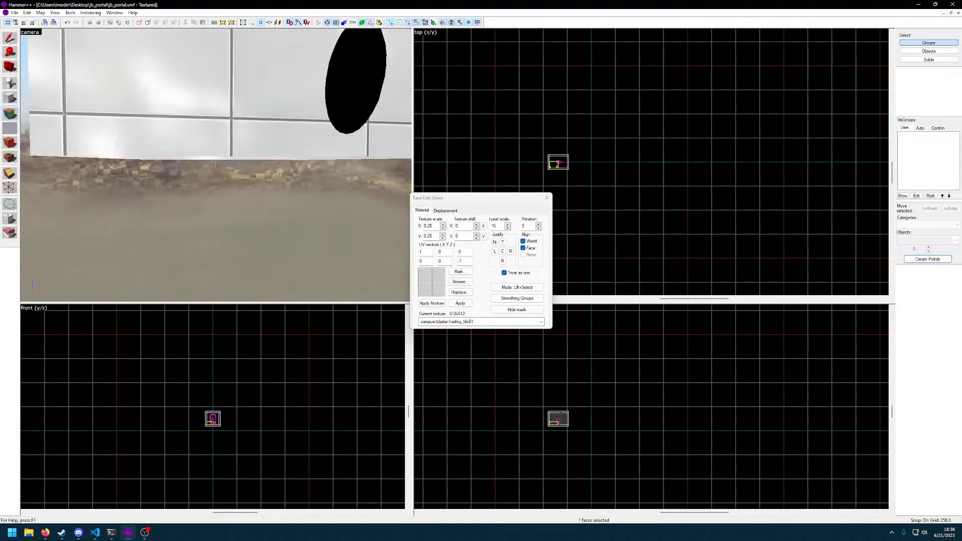
pyautogui.press('w')
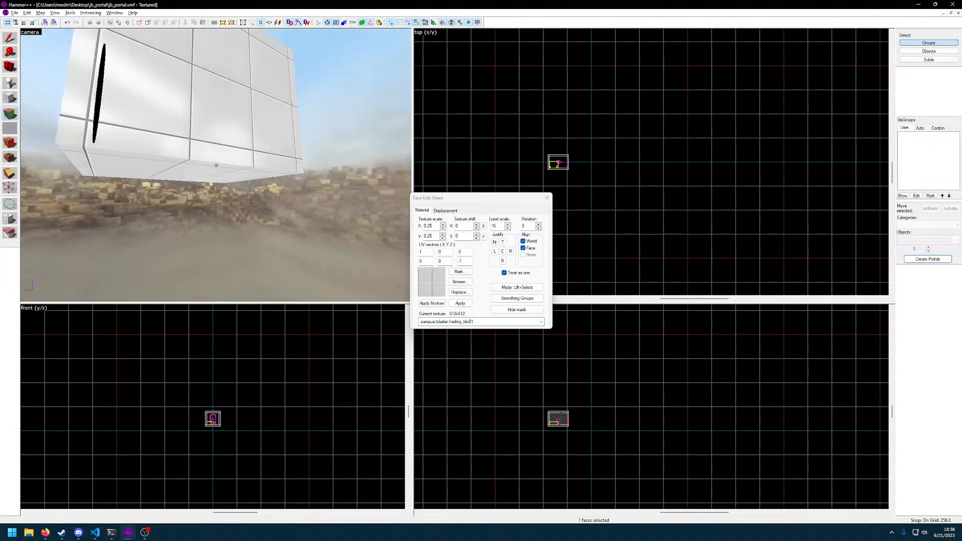
# Select the outer side wall face and the strip below it to check how the faces are divided
pyautogui.press('z')
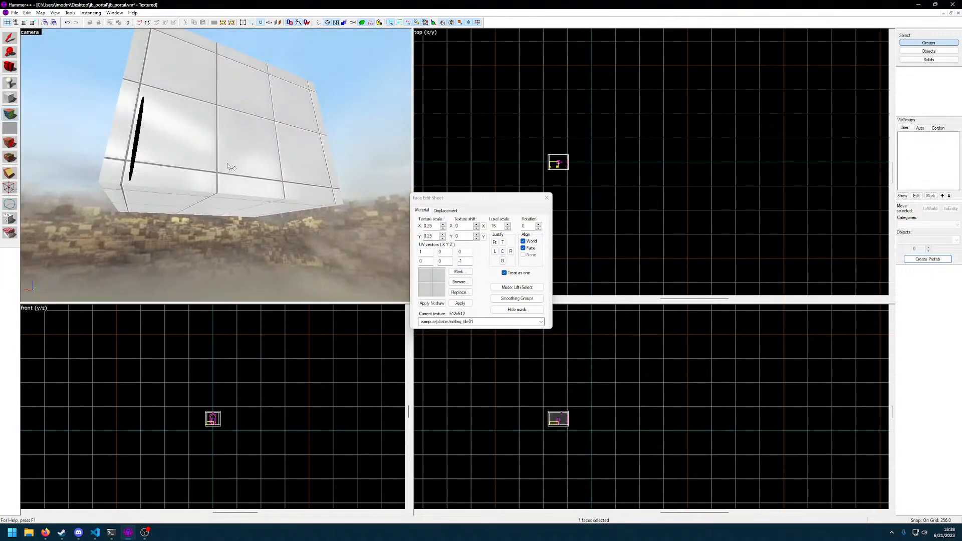
pyautogui.click(231, 176)
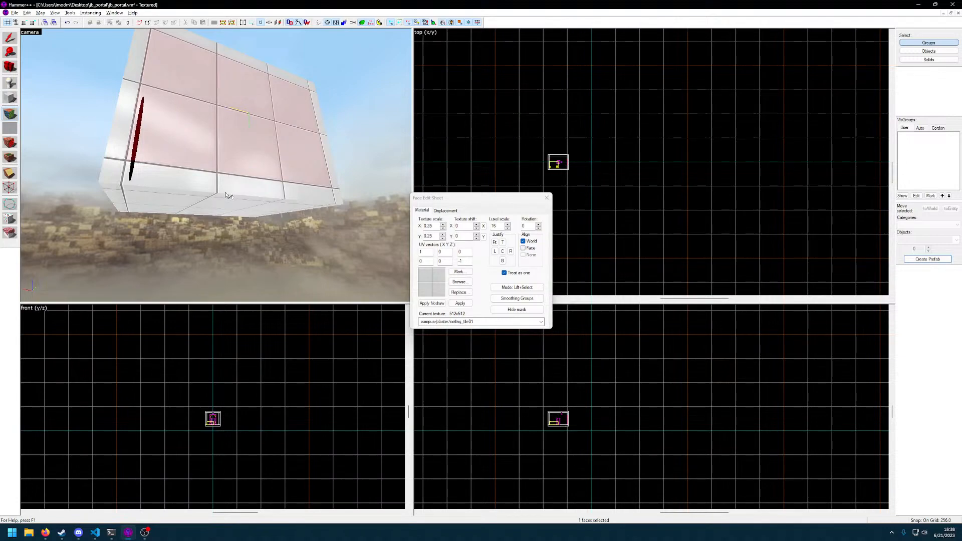
pyautogui.click(225, 193)
pyautogui.press('z')
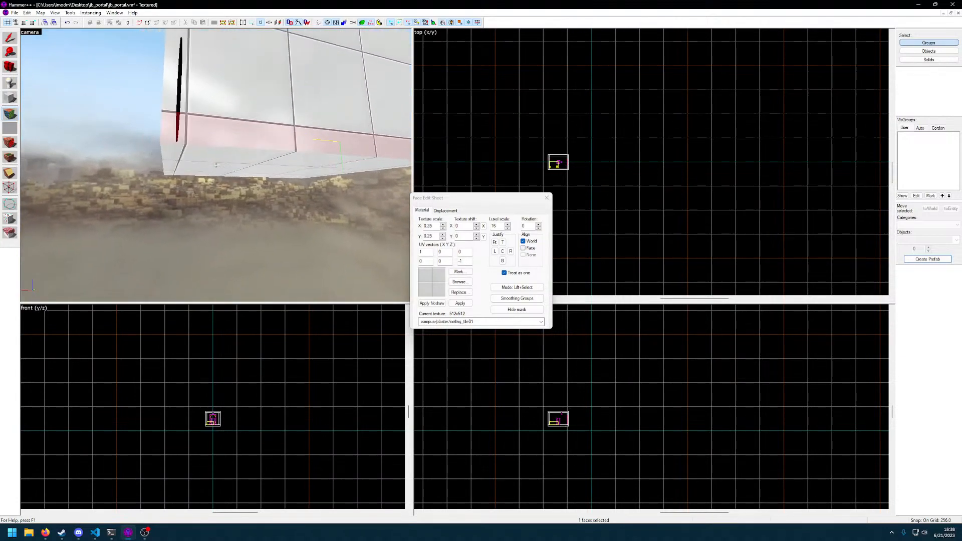
pyautogui.press('a')
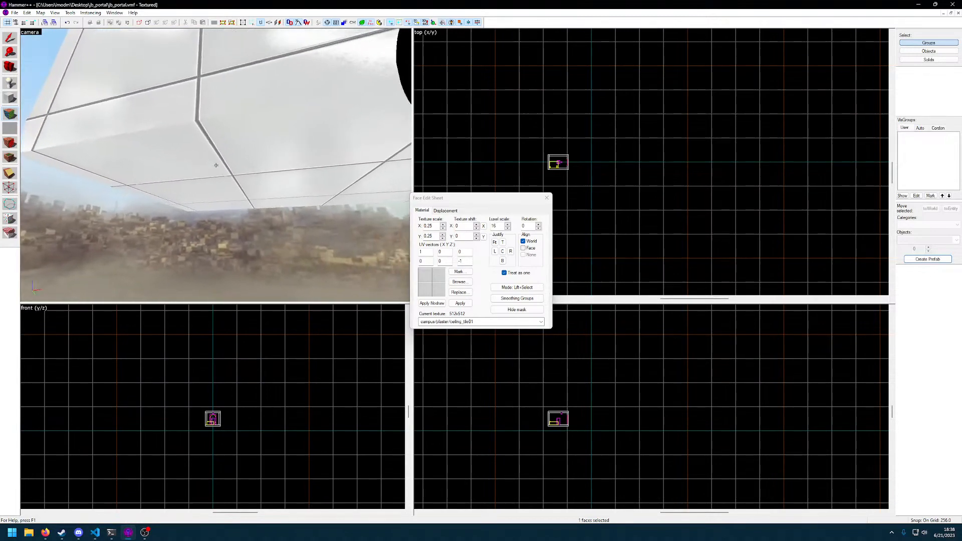
# Select the portal room's outer side wall and its lower edge strip in turn to compare the two faces
pyautogui.click(216, 166)
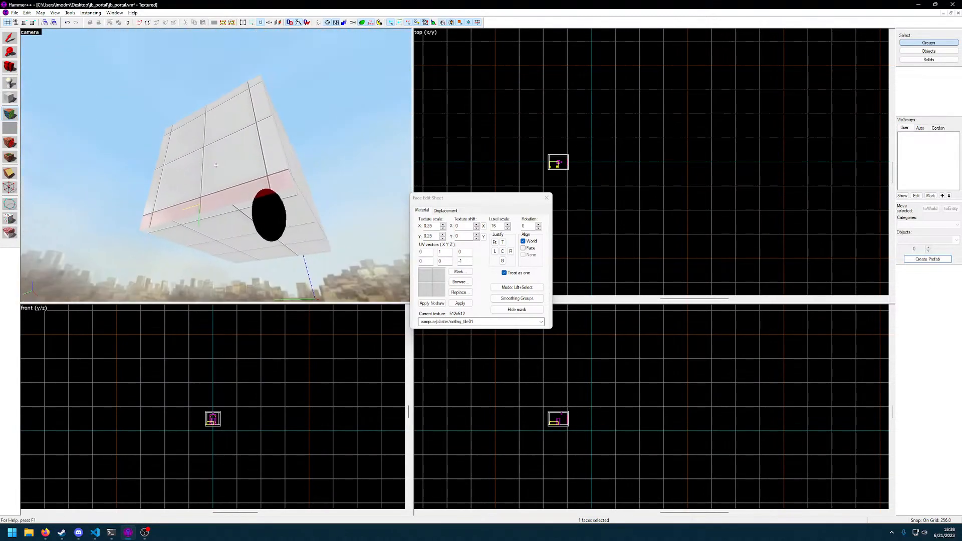
pyautogui.press('z')
pyautogui.click(216, 162)
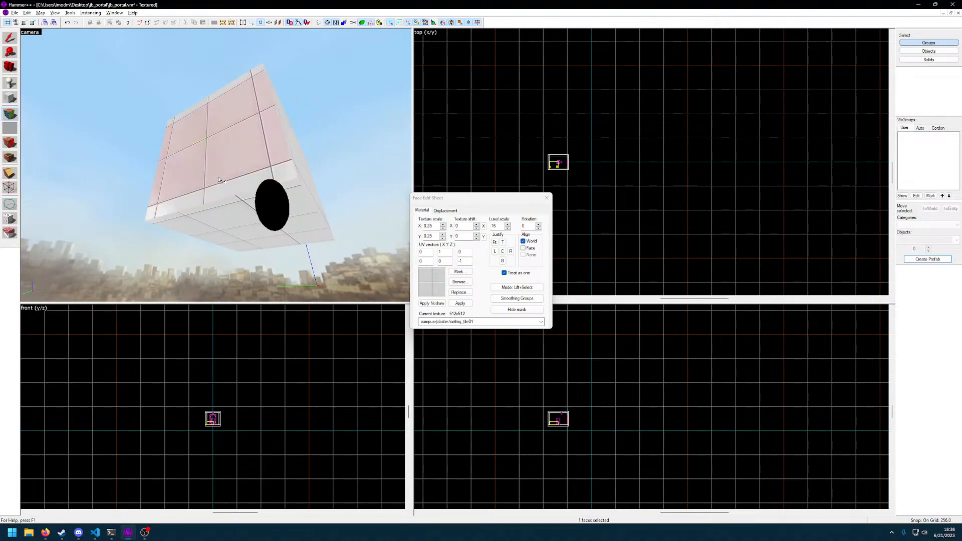
pyautogui.click(221, 199)
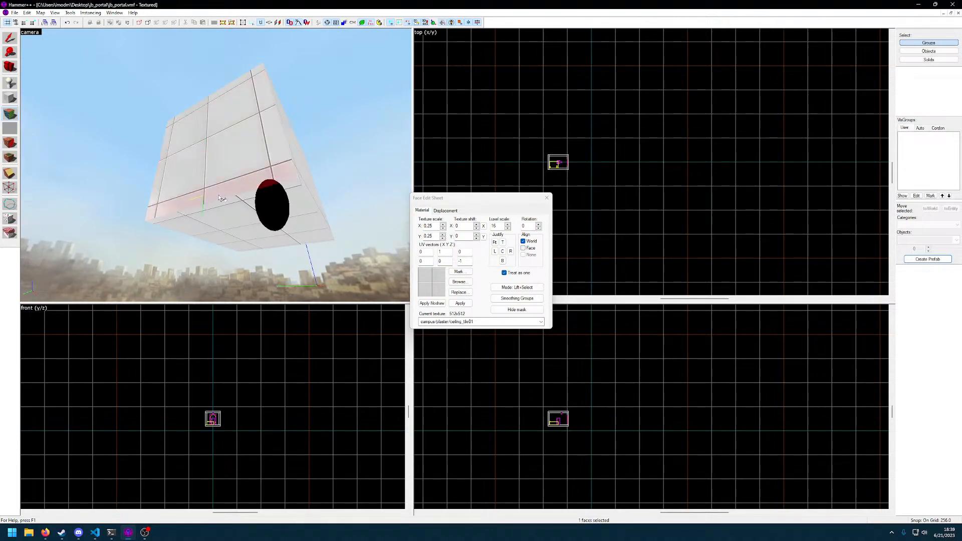
pyautogui.press('z')
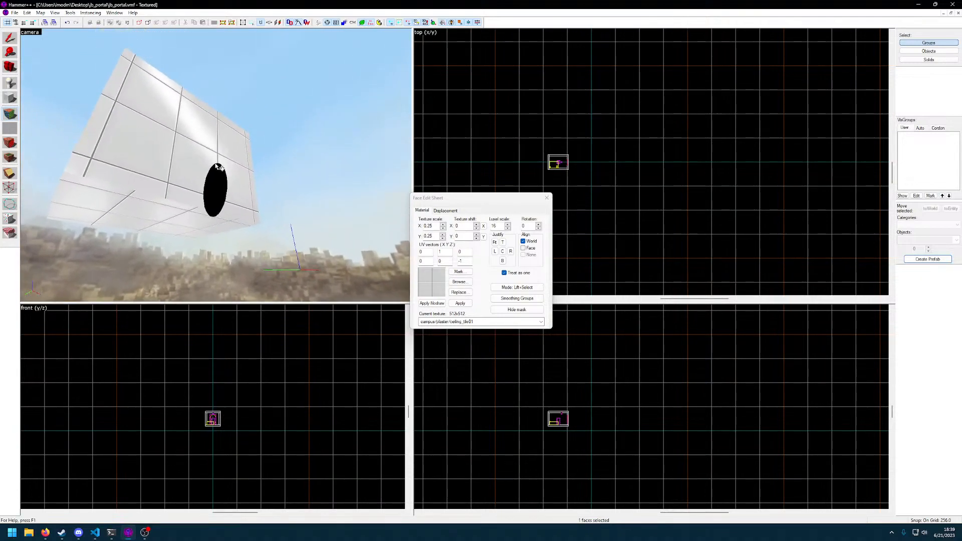
pyautogui.press('w')
pyautogui.press('s')
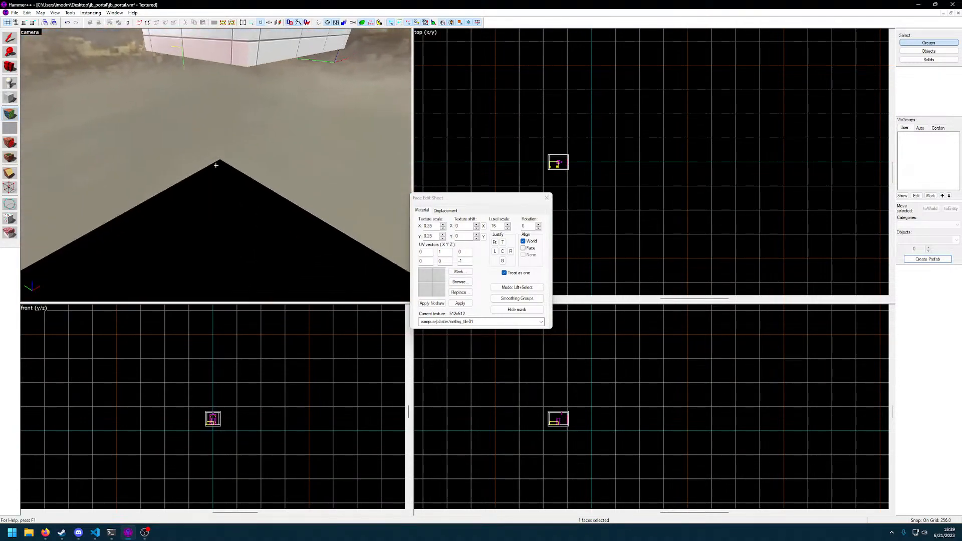
# Check the face divisions around the portal room's upper edge by selecting the upper strip and the top face
pyautogui.press('z')
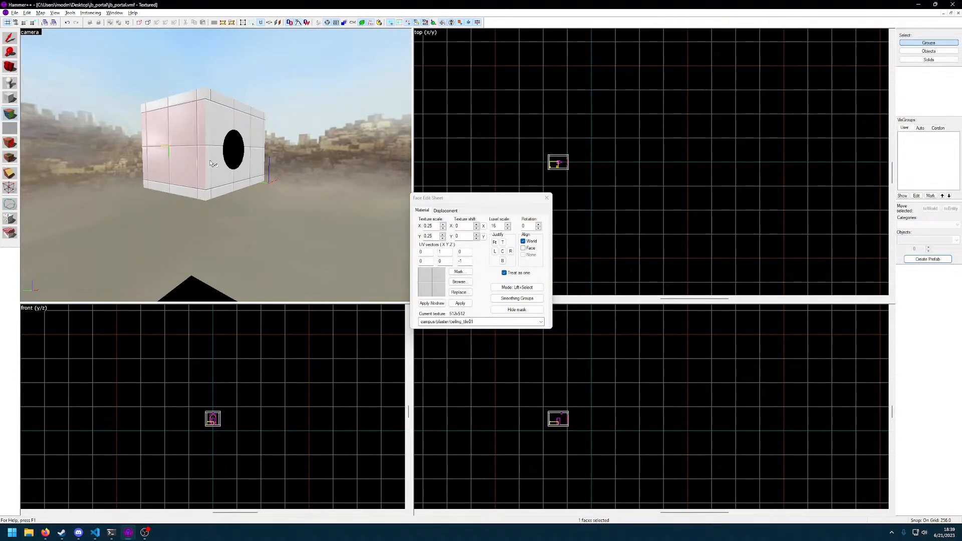
pyautogui.press('z')
pyautogui.press('w')
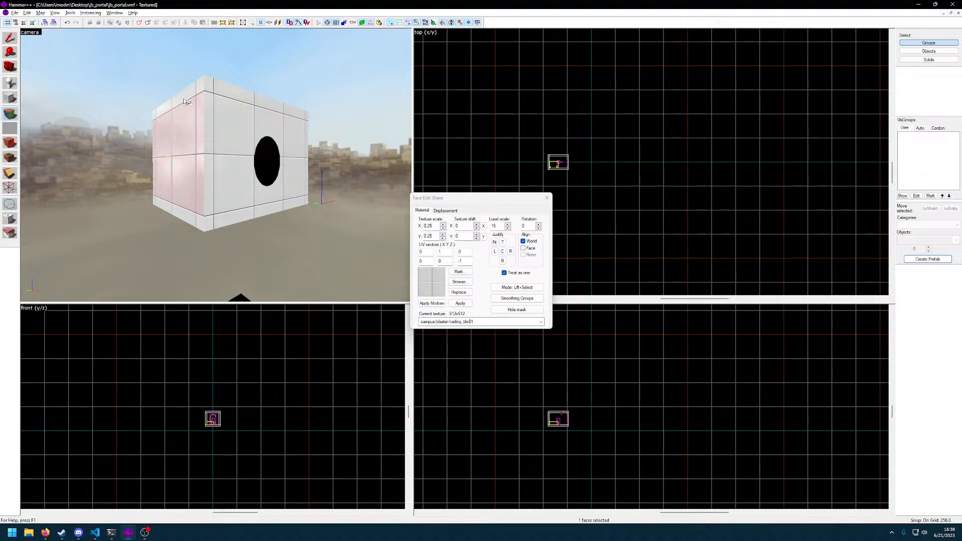
pyautogui.press('z')
pyautogui.press('w')
pyautogui.press('s')
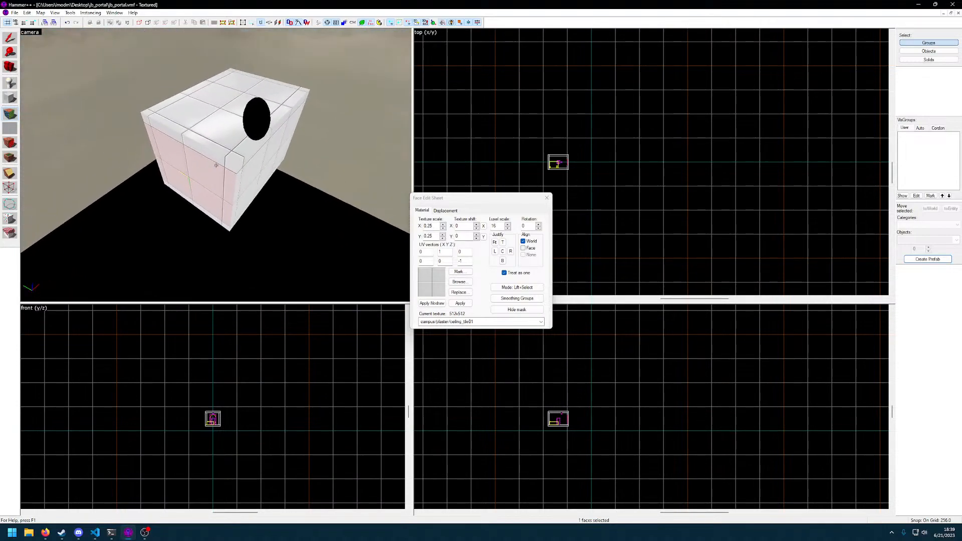
pyautogui.press('d')
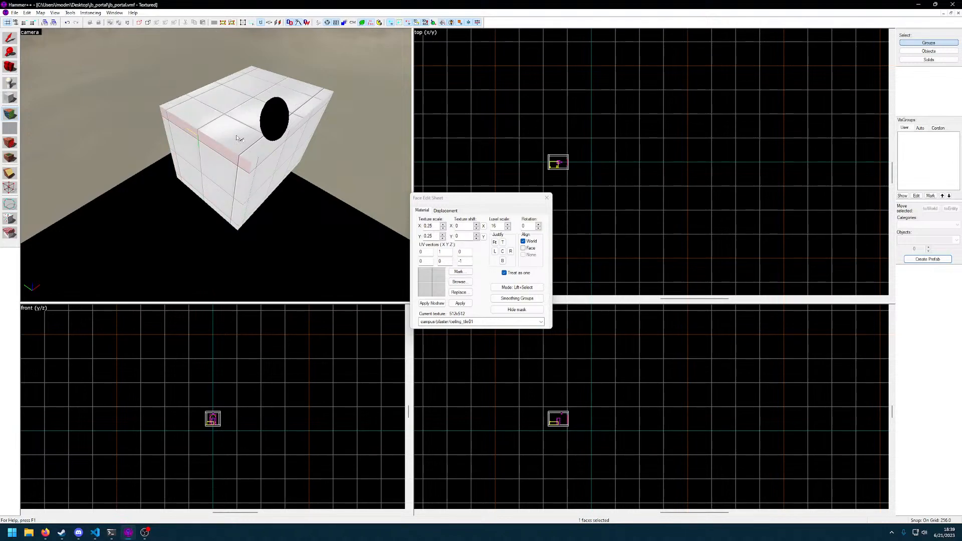
pyautogui.click(258, 150)
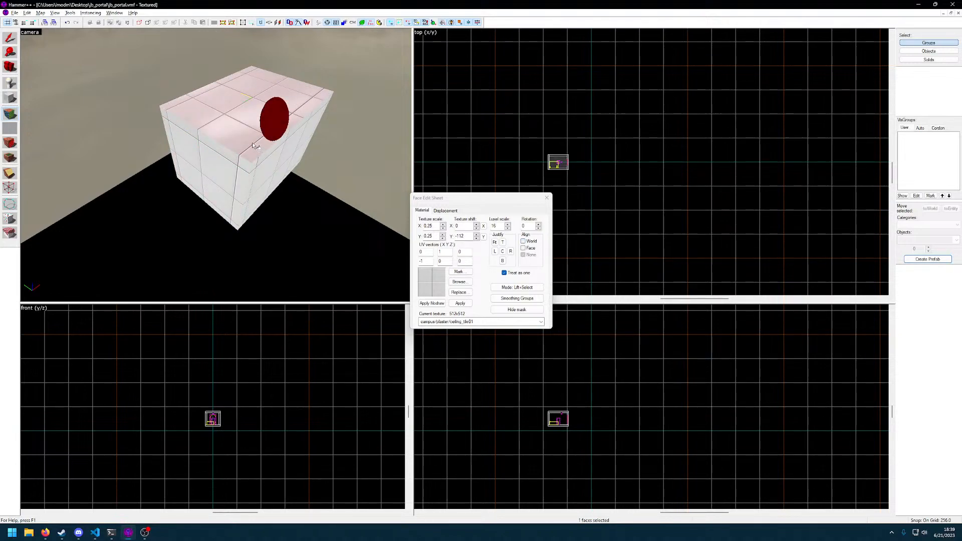
# Examine the portal room's outer faces from several sides, checking how the portal opening shows through the walls
pyautogui.press('w')
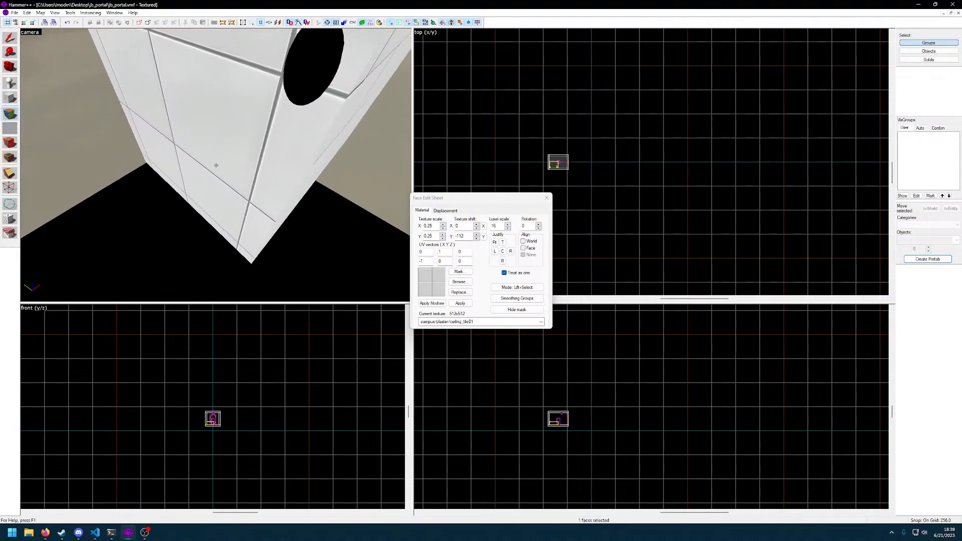
pyautogui.press('d')
pyautogui.press('w')
pyautogui.press('d')
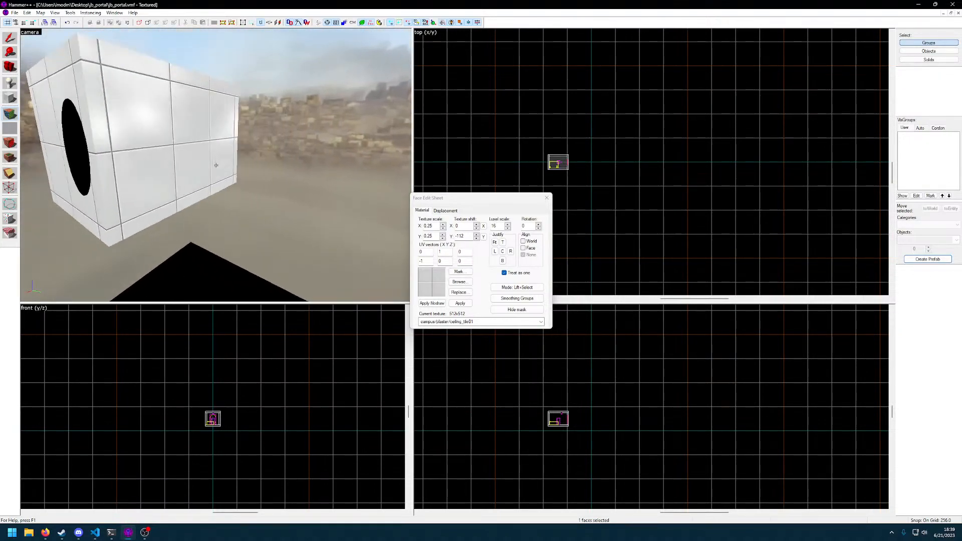
pyautogui.press('a')
pyautogui.press('d')
pyautogui.press('d')
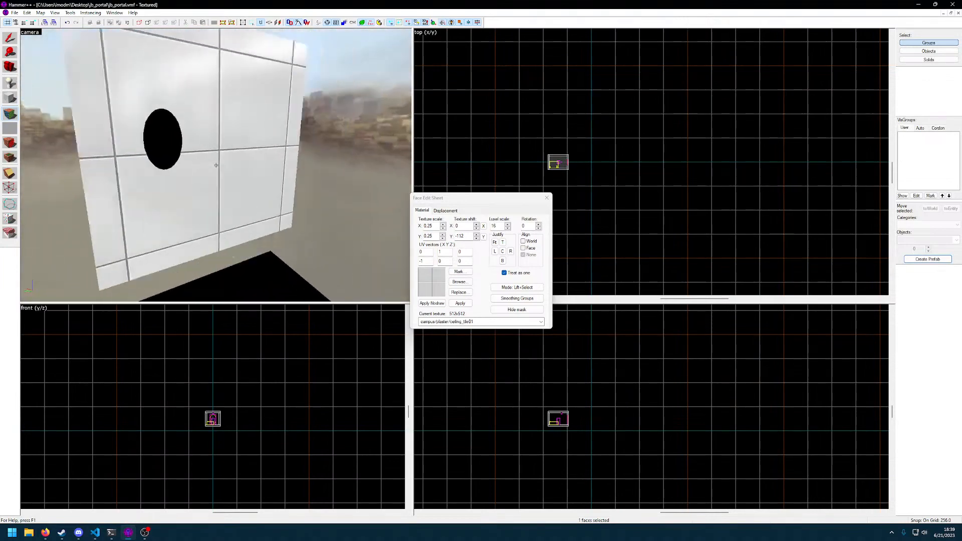
# Close the face editing dialog and create a 768 × 768 × 512 ceiling_tile01 block enclosing the portal room
pyautogui.press('d')
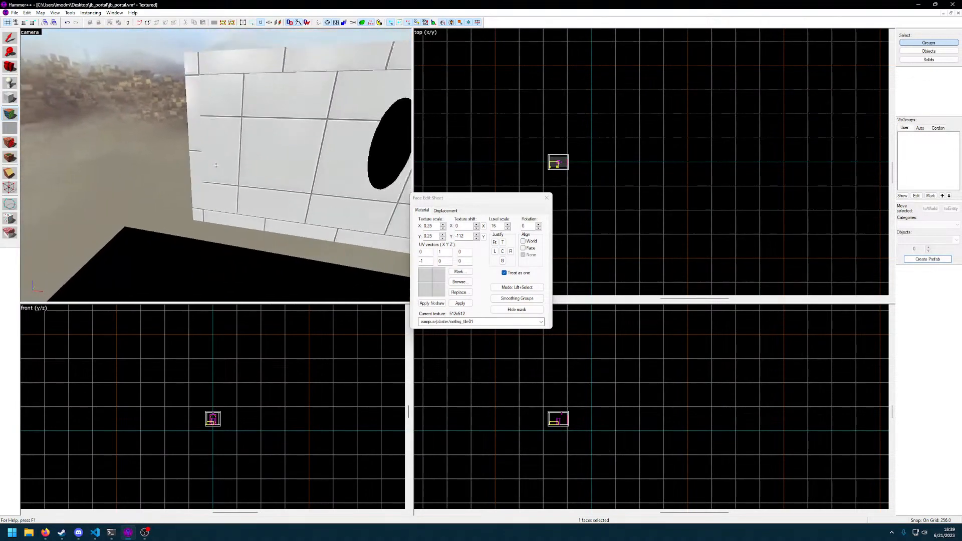
pyautogui.click(546, 199)
pyautogui.press('d')
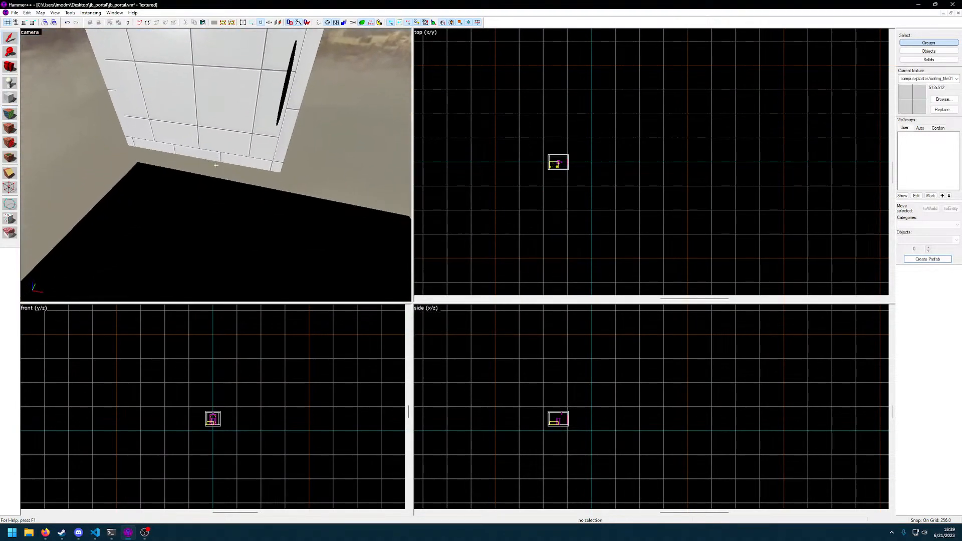
pyautogui.moveTo(533, 132); pyautogui.dragTo(601, 197)
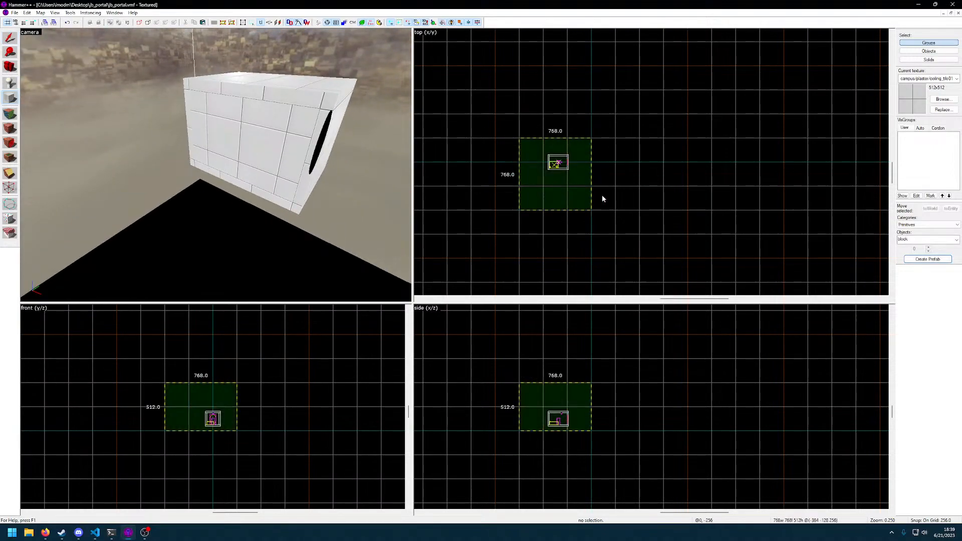
pyautogui.press('z')
pyautogui.press('s')
pyautogui.press('Return')
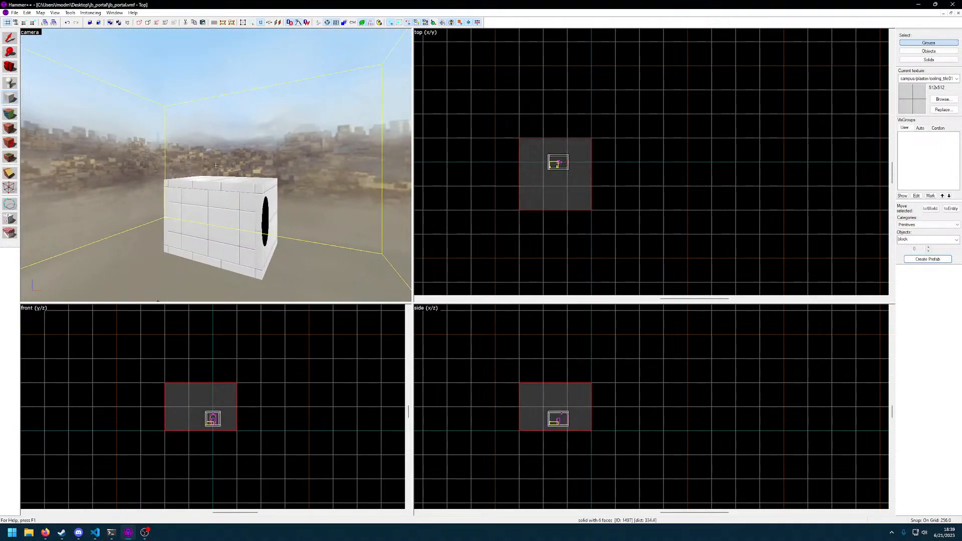
# Hollow the enclosing block outward into an 800 × 800 × 544 room around the portal room
pyautogui.press('w')
pyautogui.press('d')
pyautogui.press('w')
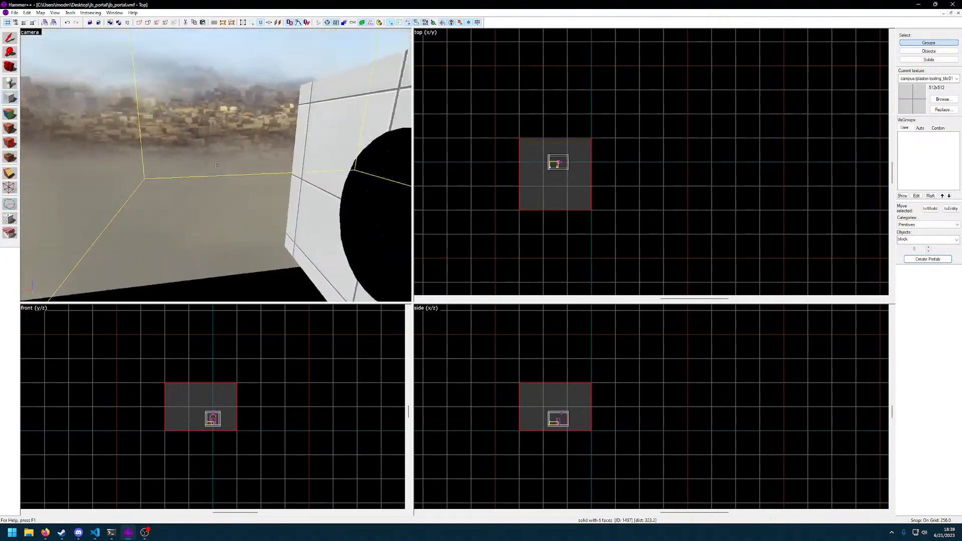
pyautogui.press('a')
pyautogui.press('s')
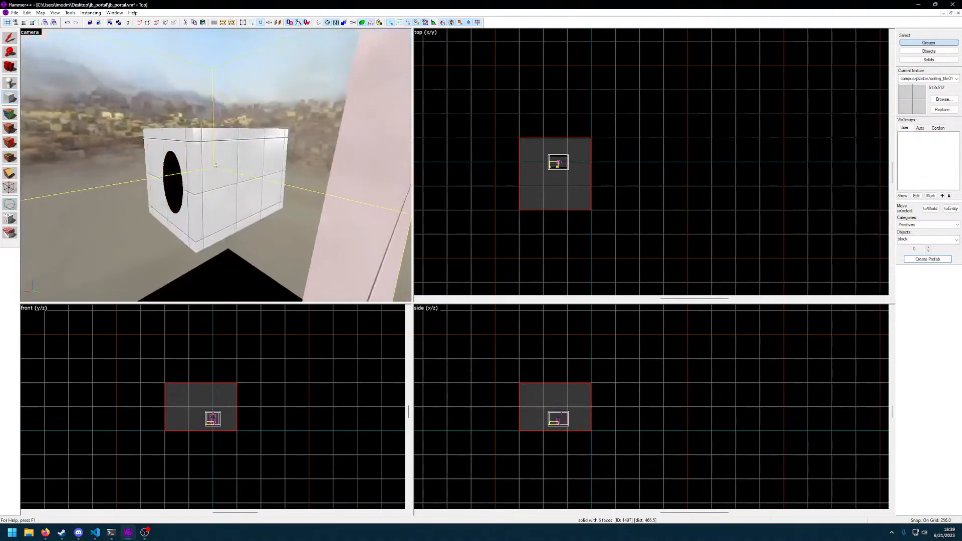
pyautogui.press('w')
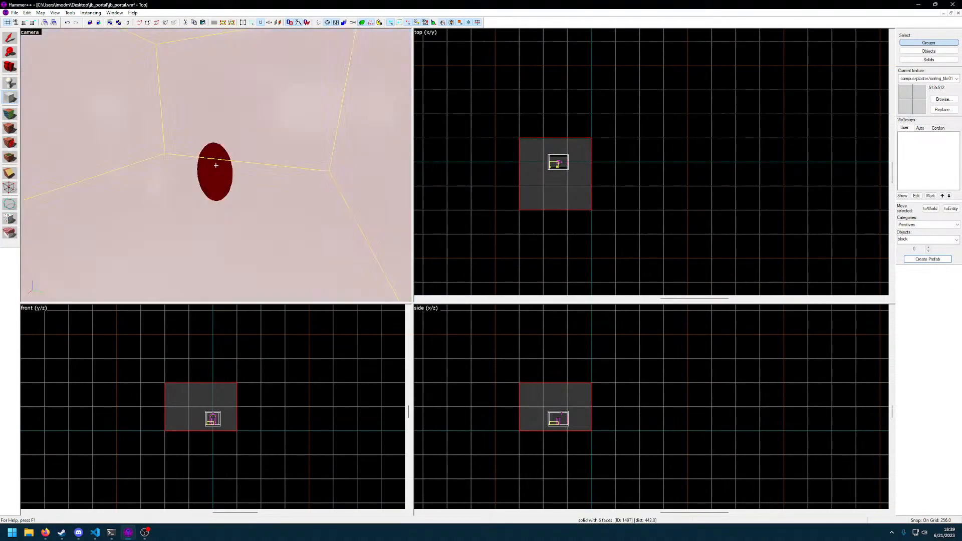
pyautogui.click(55, 12)
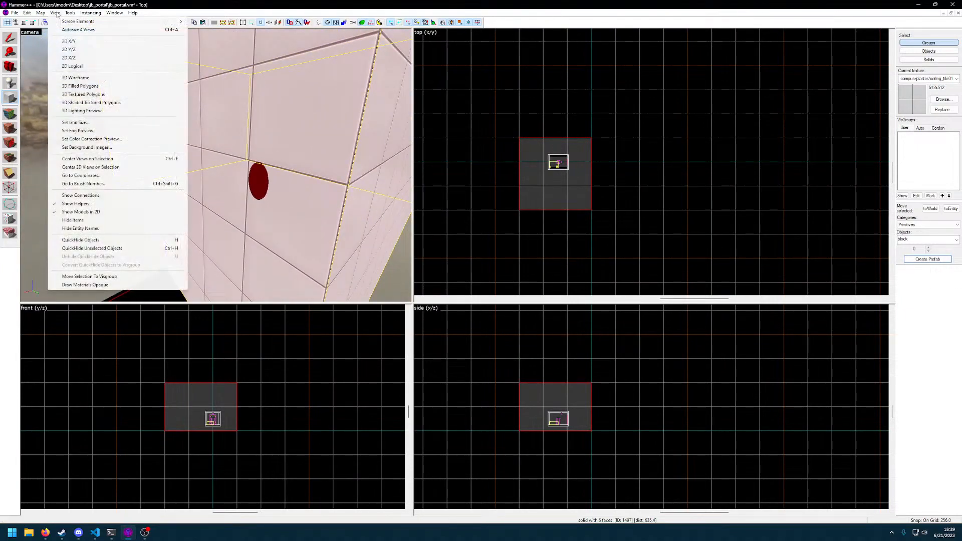
pyautogui.moveTo(69, 13)
pyautogui.click(87, 38)
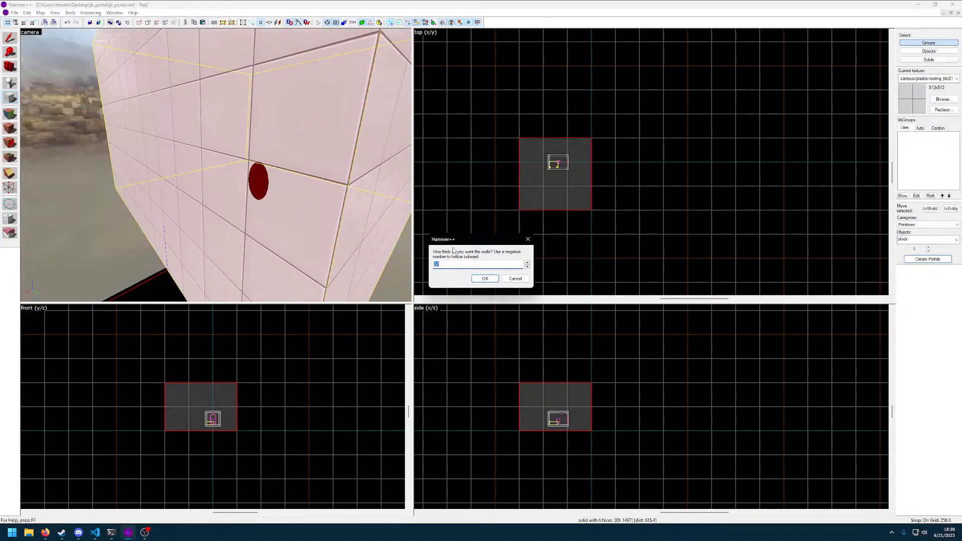
pyautogui.press('Return')
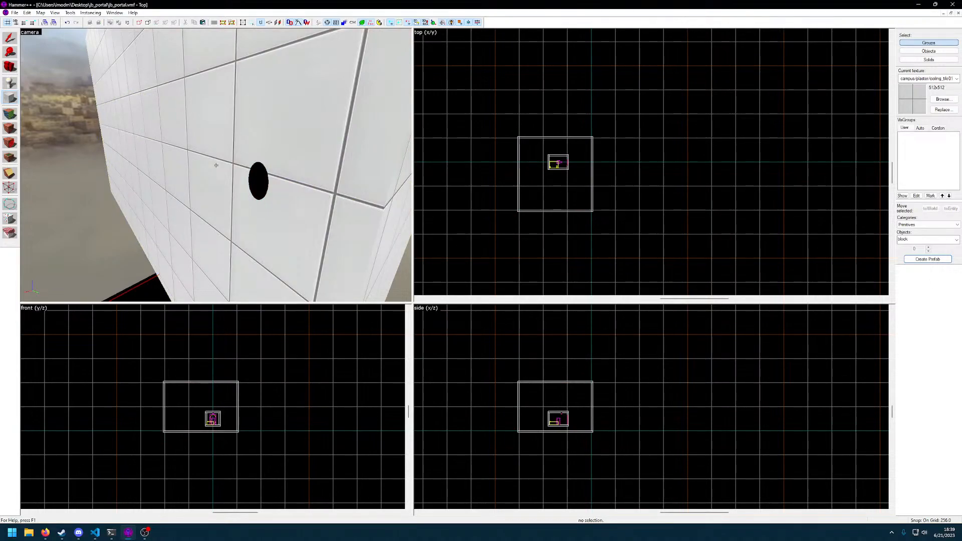
# Examine the large hollow room's interior and the portal room inside it, including how the portal opening displays
pyautogui.press('w')
pyautogui.press('s')
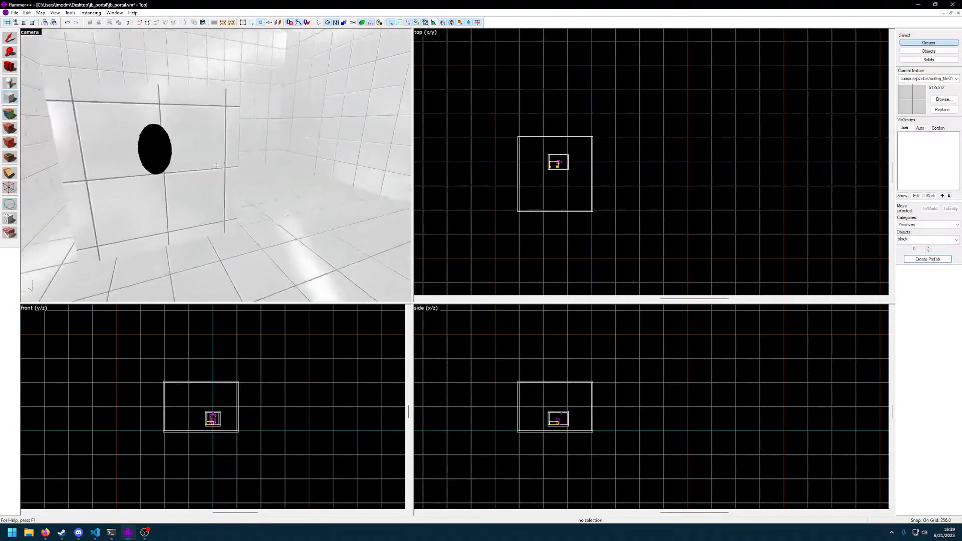
pyautogui.press('a')
pyautogui.press('s')
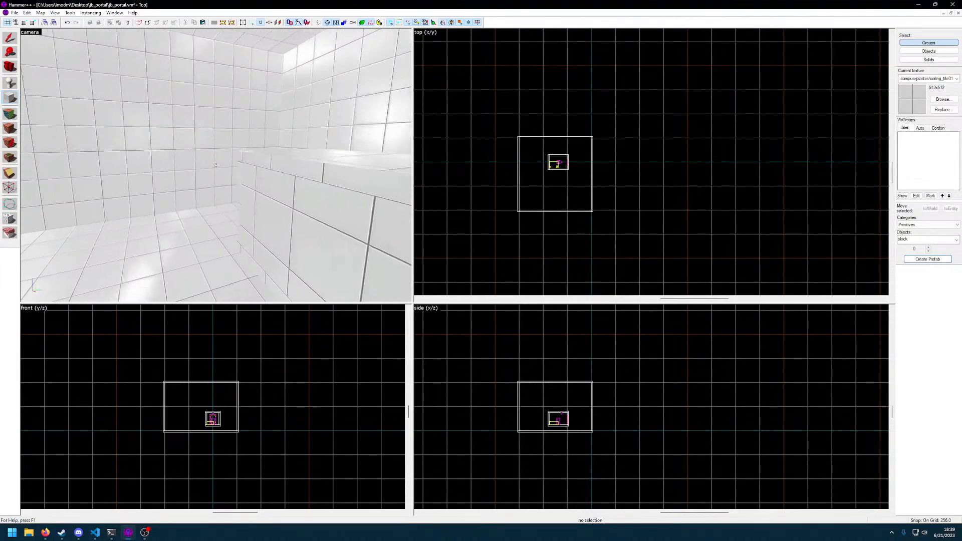
pyautogui.press('w')
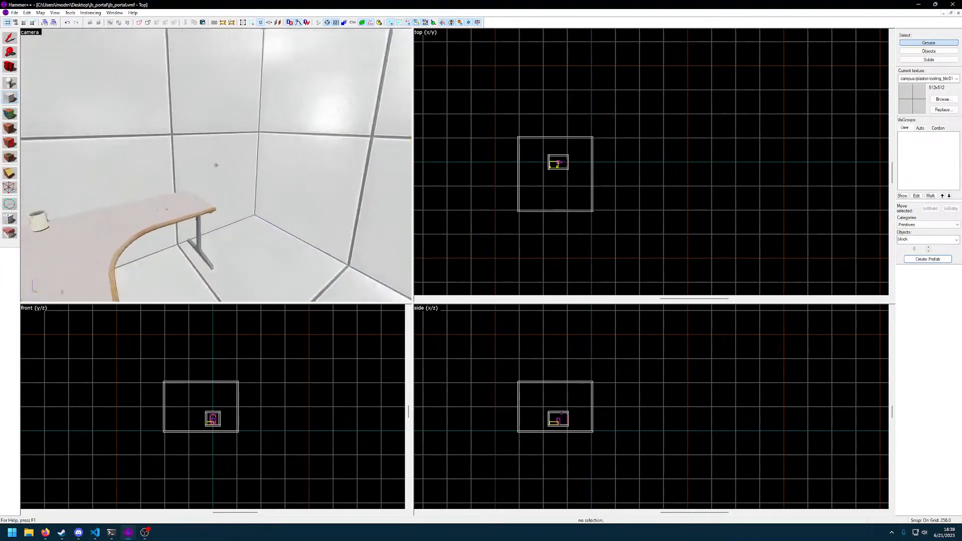
pyautogui.press('s')
pyautogui.press('a')
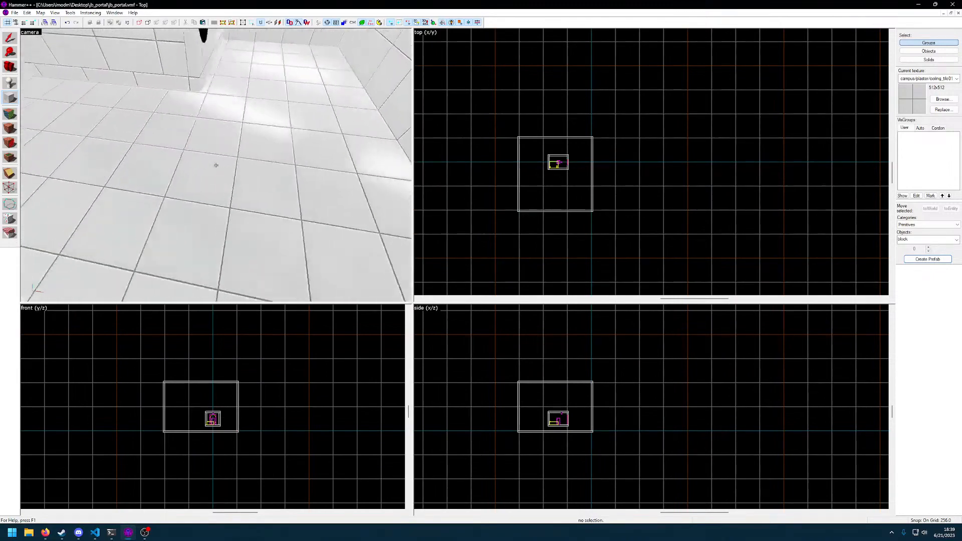
pyautogui.press('z')
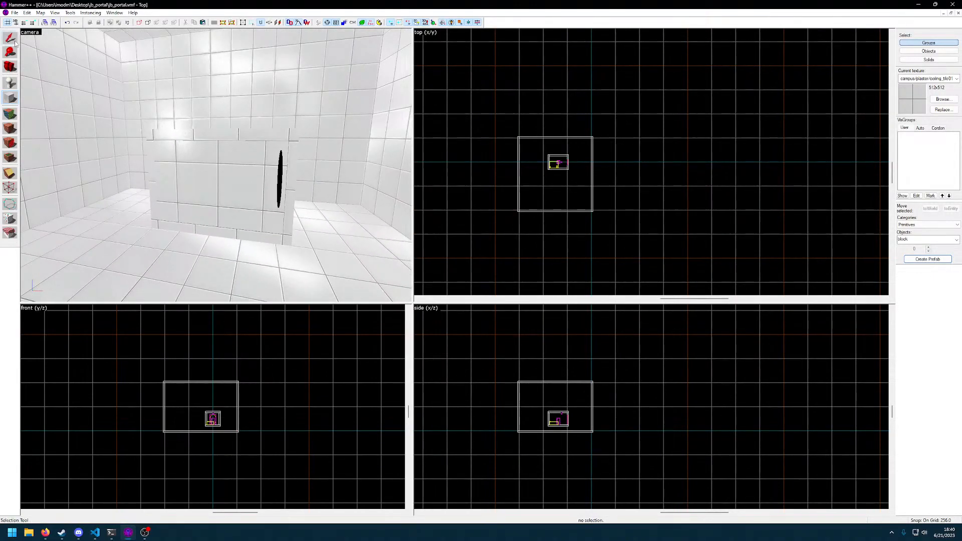
pyautogui.click(12, 40)
pyautogui.click(198, 171)
pyautogui.press('z')
pyautogui.press('a')
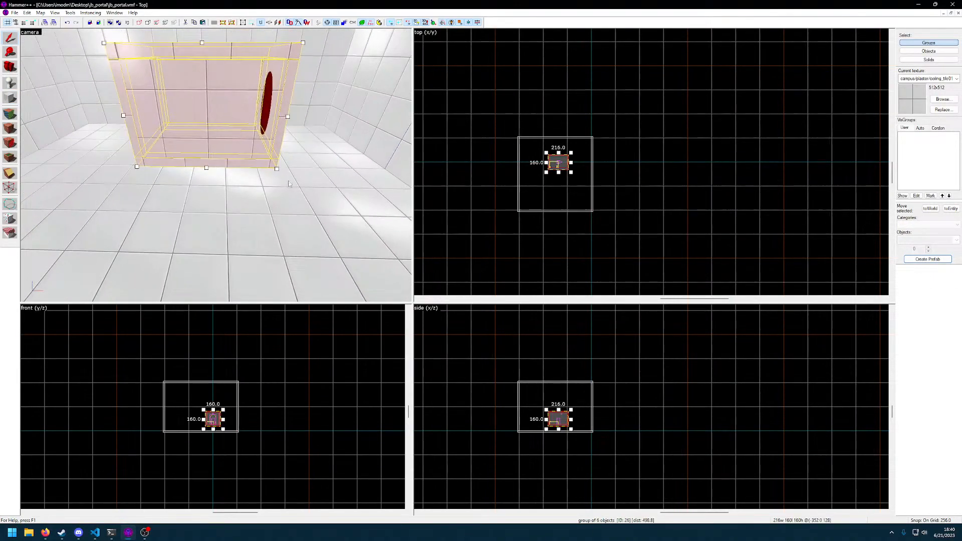
pyautogui.press('Escape')
pyautogui.scroll(6, 555, 177)
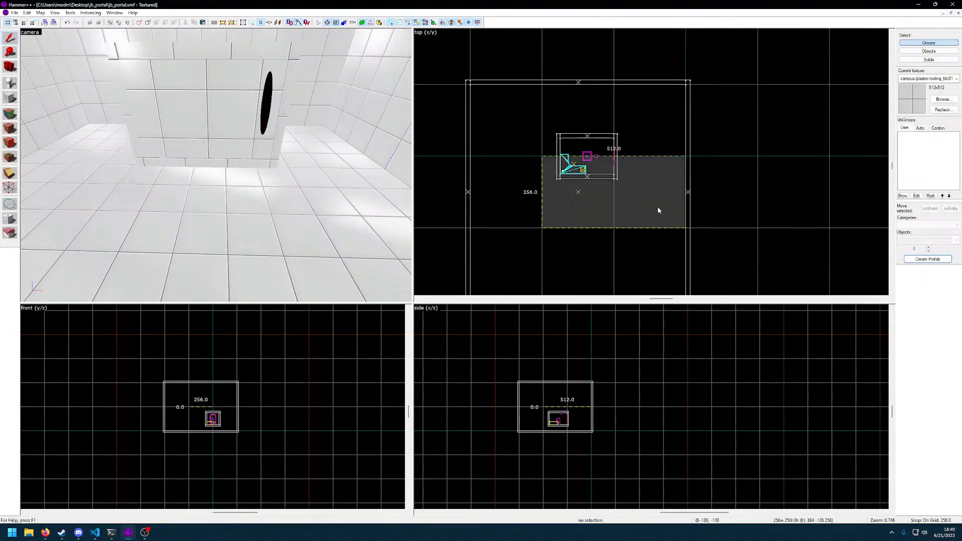
pyautogui.press('Return')
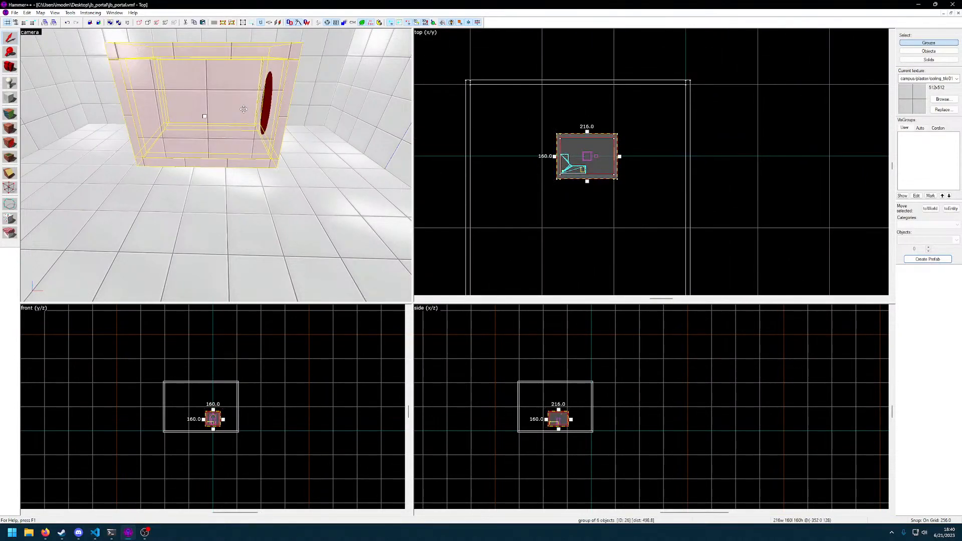
pyautogui.press('Escape')
pyautogui.click(607, 163)
pyautogui.moveTo(582, 158); pyautogui.dragTo(514, 160)
pyautogui.press('Escape')
pyautogui.hotkey('ctrl', 'z')
pyautogui.hotkey('ctrl', 'z')
# Move the large hollow room on a 128-unit grid so the portal room sits near one end, centred across its width
pyautogui.press('z')
pyautogui.click(216, 165)
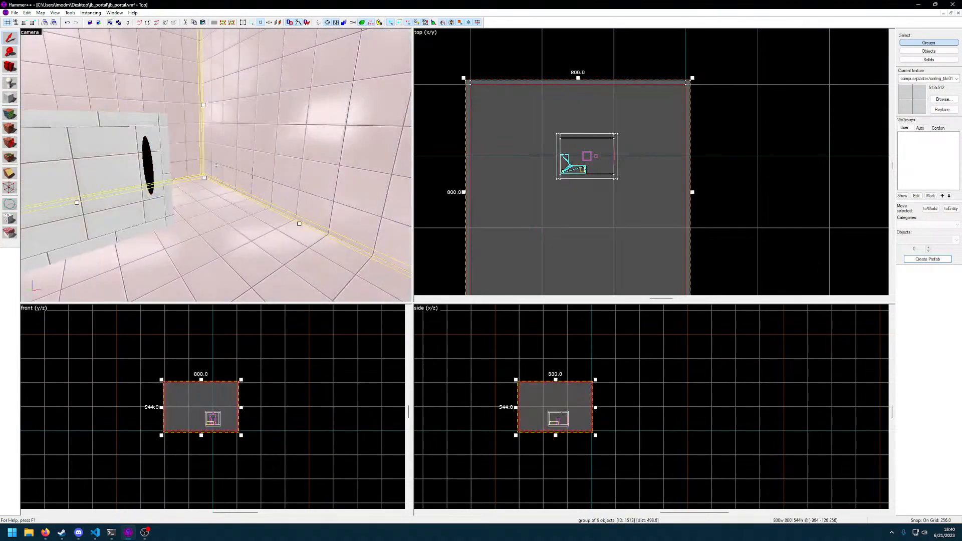
pyautogui.press('w')
pyautogui.press('s')
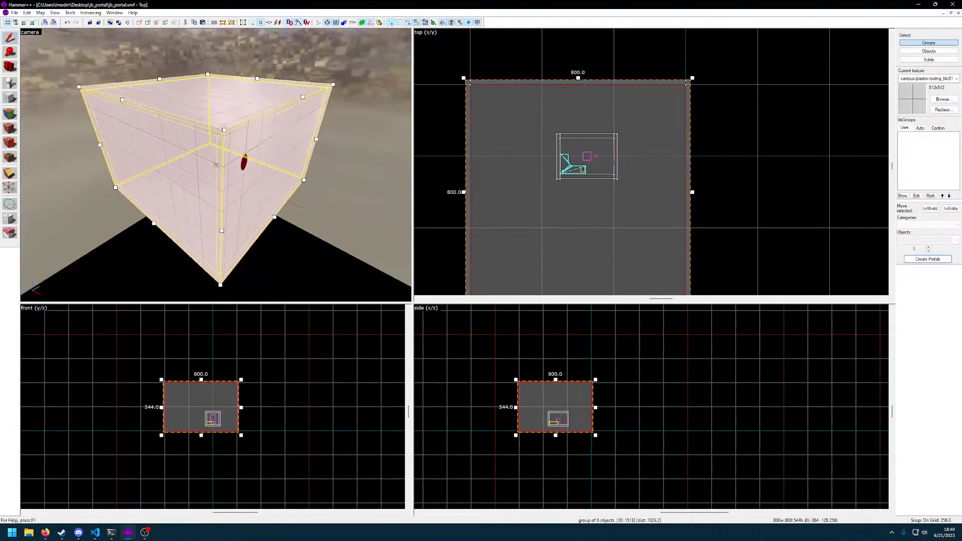
pyautogui.scroll(-3, 631, 212)
pyautogui.press('Escape')
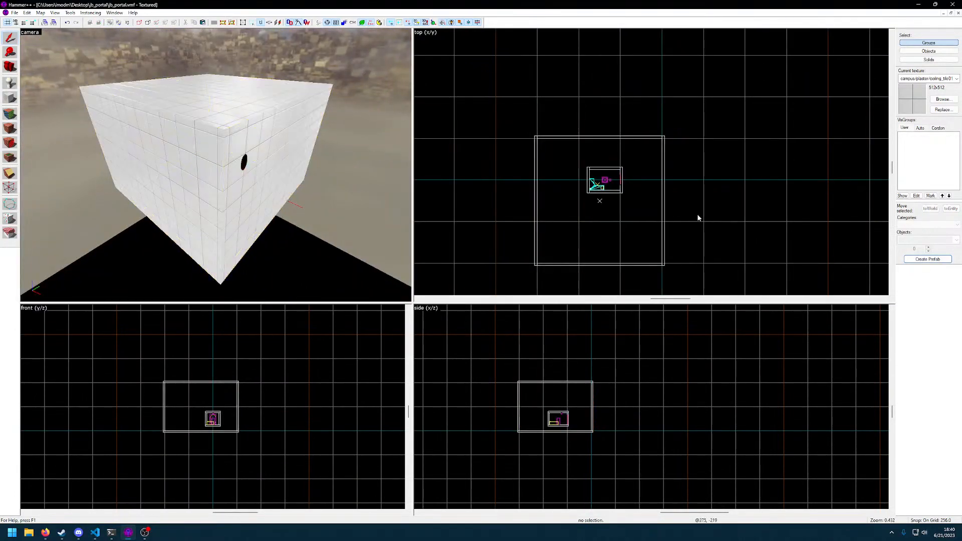
pyautogui.click(598, 202)
pyautogui.moveTo(597, 204); pyautogui.dragTo(627, 165)
pyautogui.press('[')
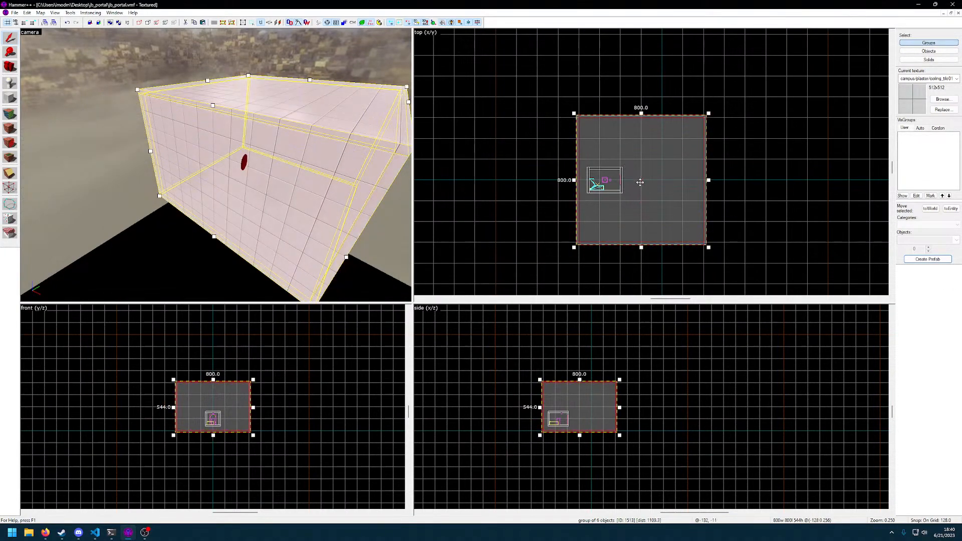
# Compile the jb_portal map with the repositioned large room and launch it in Counter-Strike: Global Offensive
pyautogui.press('z')
pyautogui.press('w')
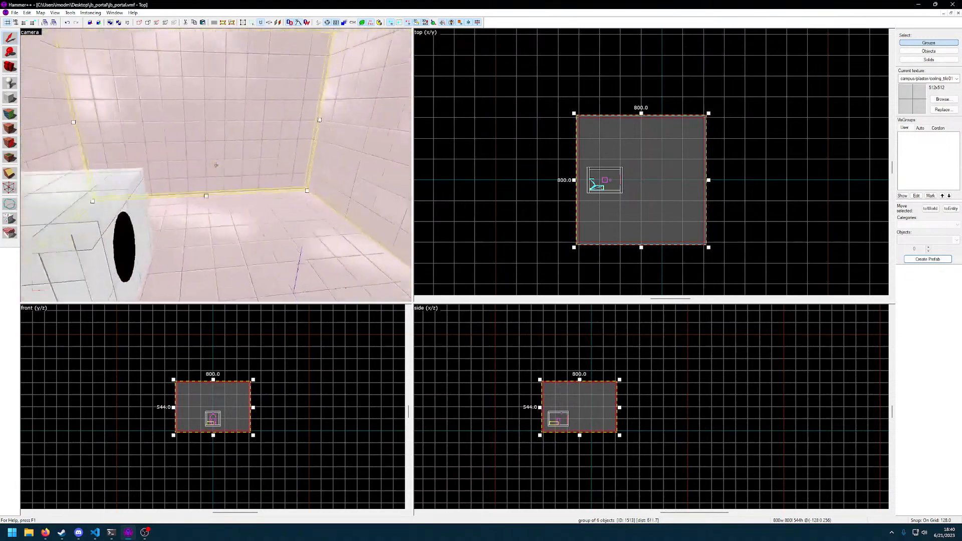
pyautogui.press('s')
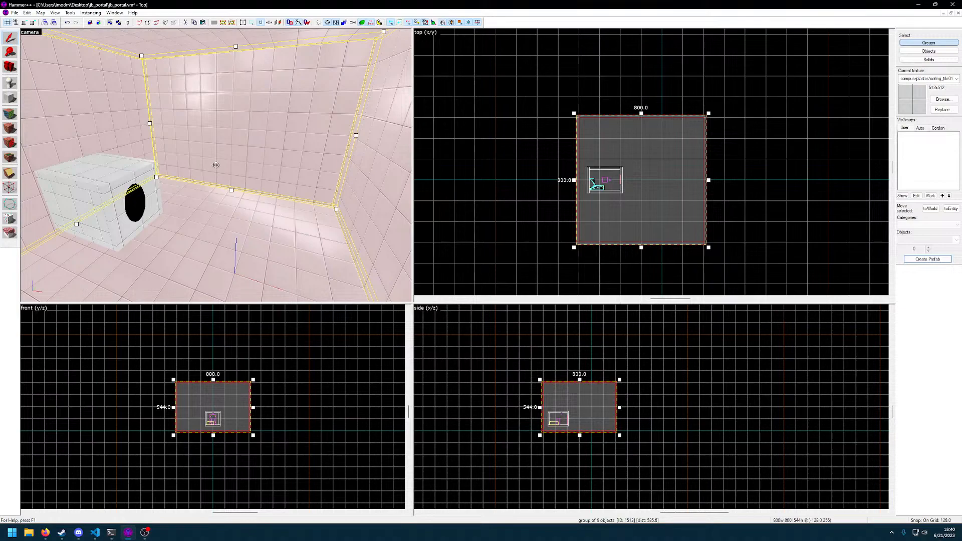
pyautogui.press('F9')
pyautogui.press('Return')
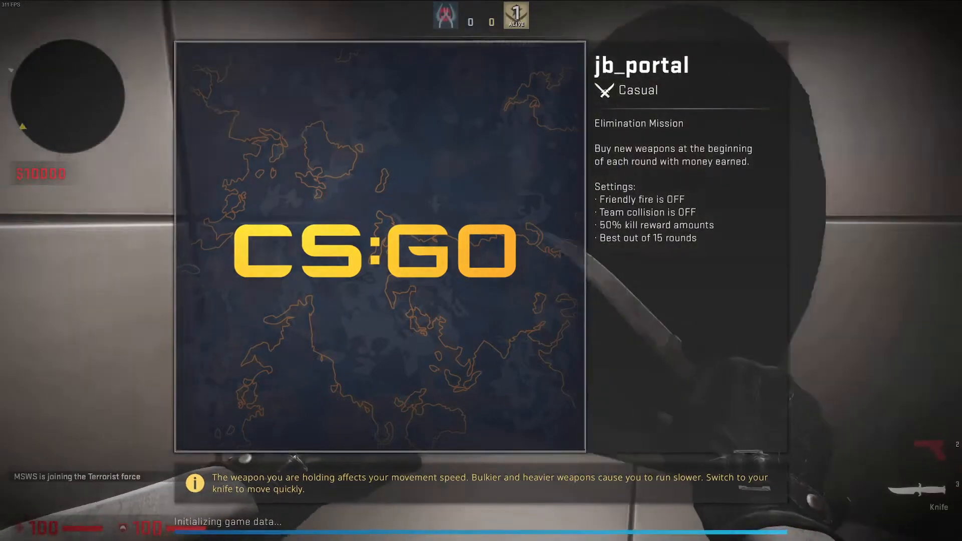
# Inspect the portal opening up close in the running game, quit the game and close the compile window
pyautogui.press('Tab')
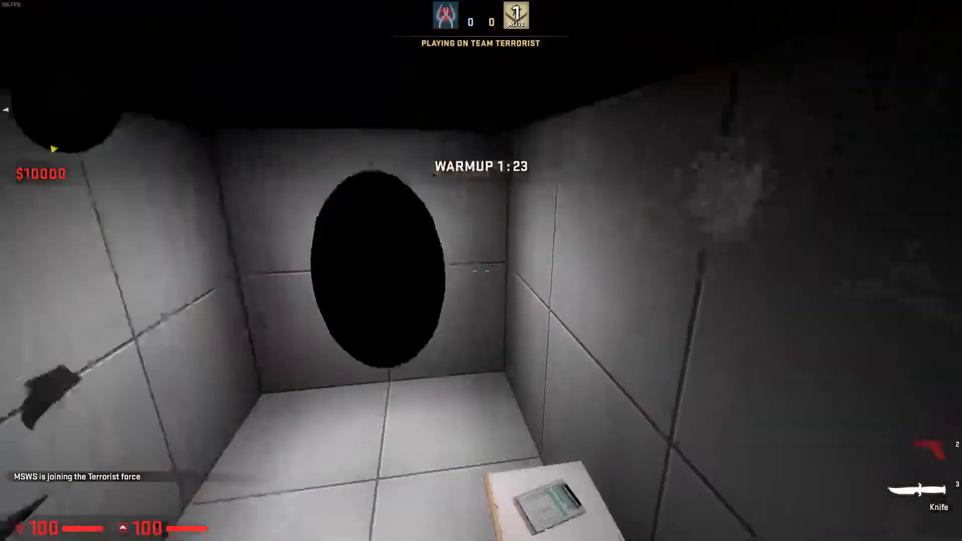
pyautogui.press('w')
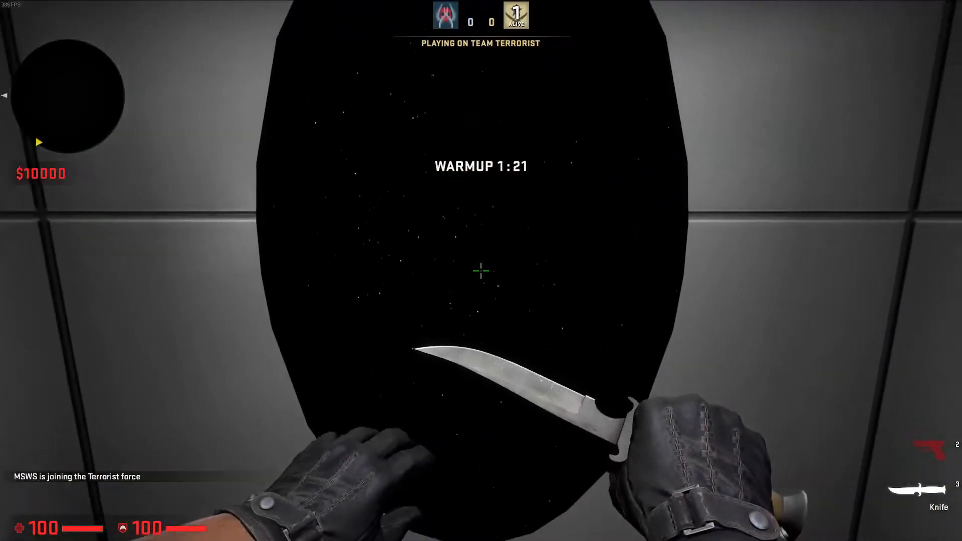
pyautogui.press('`')
pyautogui.write('exec map_explore')
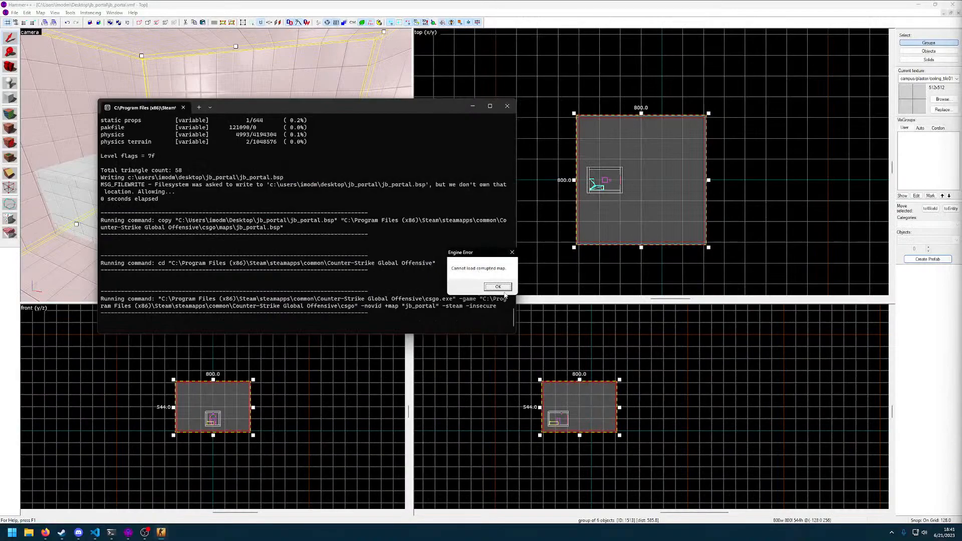
pyautogui.click(498, 287)
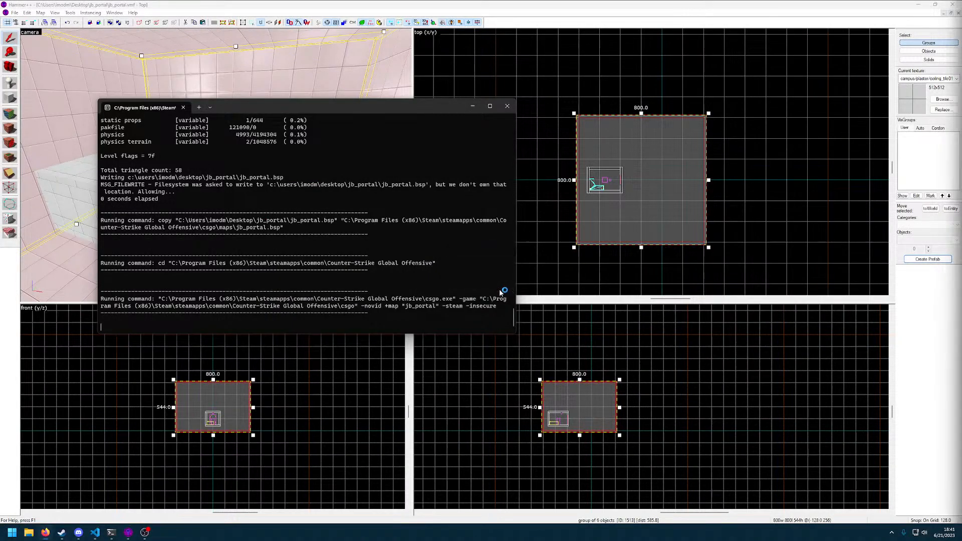
pyautogui.click(508, 106)
# Examine the portal room inside the large room, including its exterior, player spawn, desk and trigger
pyautogui.press('z')
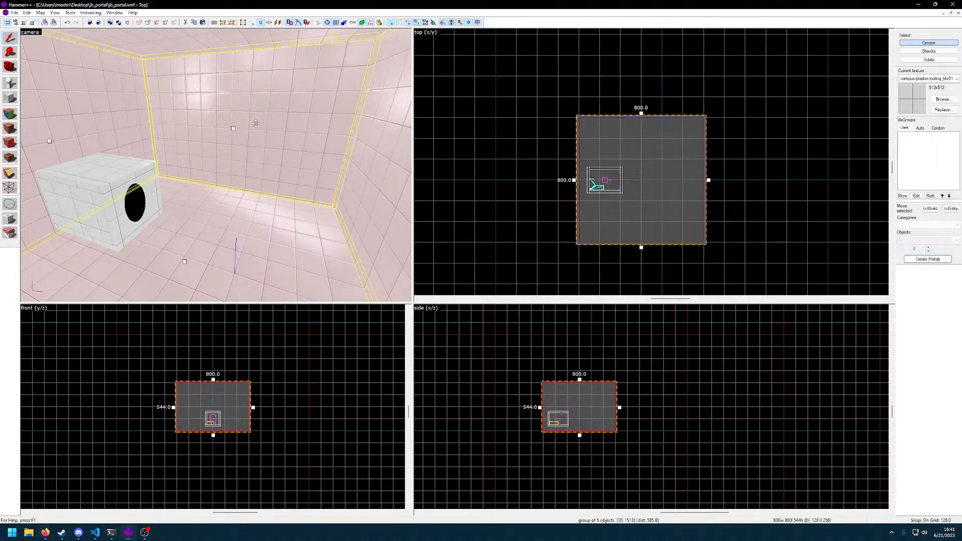
pyautogui.press('w')
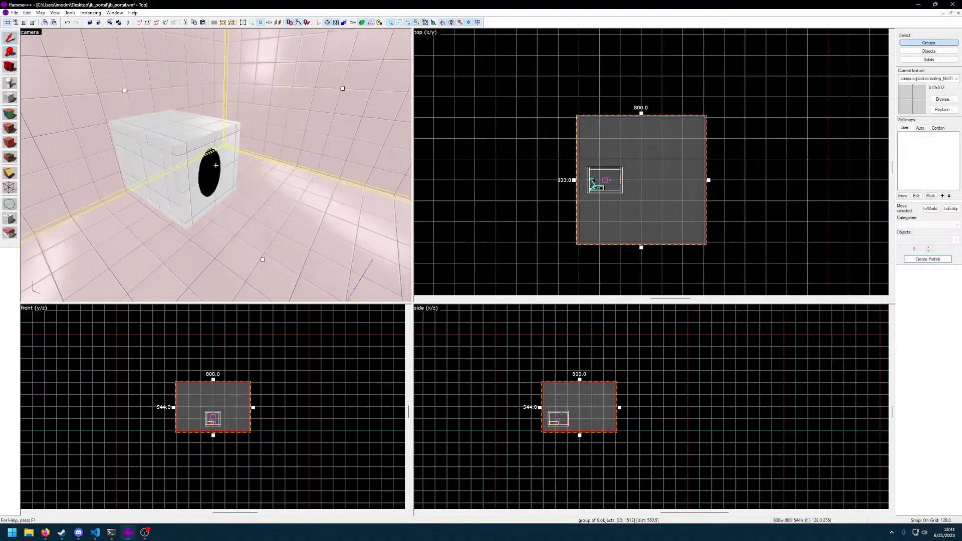
pyautogui.press('z')
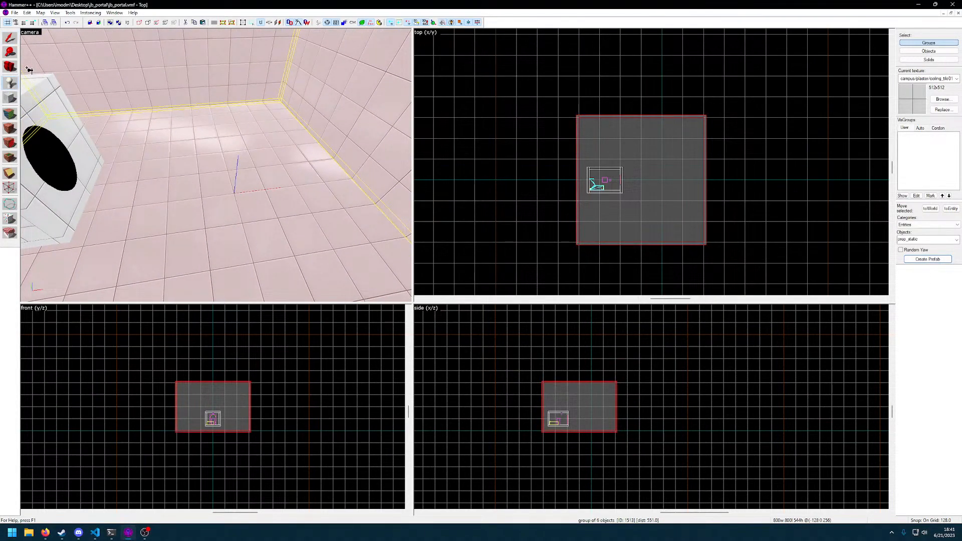
pyautogui.press('z')
pyautogui.press('w')
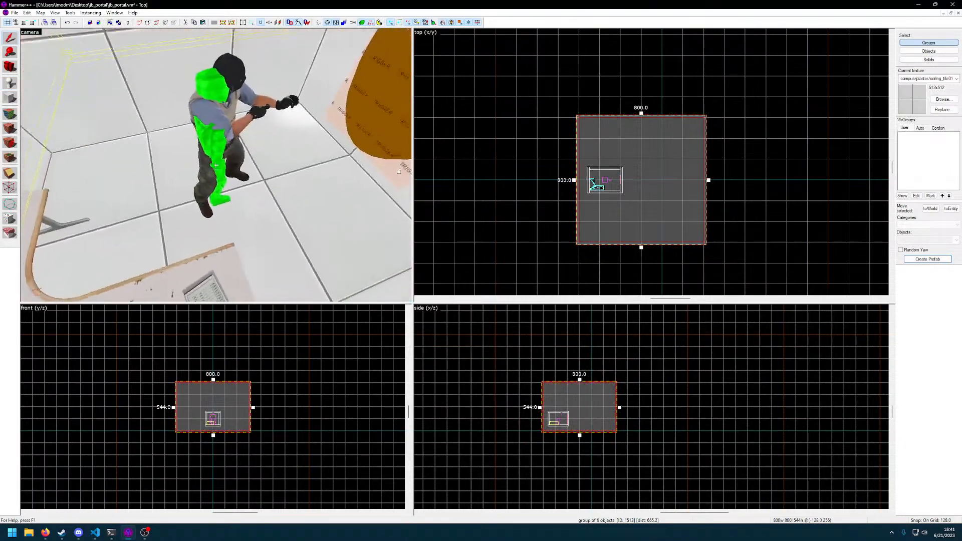
pyautogui.click(217, 165)
pyautogui.press('w')
pyautogui.press('z')
# Move the info_teleport_destination from outside into the large room, centred in front of the portal opening
pyautogui.scroll(3, 581, 201)
pyautogui.moveTo(674, 201); pyautogui.dragTo(529, 215, button='middle')
pyautogui.moveTo(477, 179); pyautogui.dragTo(828, 215)
pyautogui.press('z')
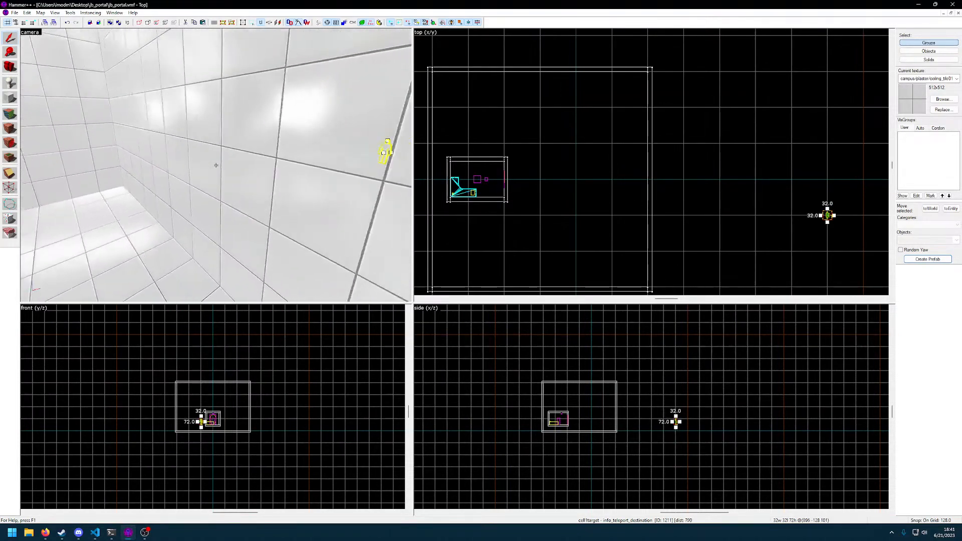
pyautogui.moveTo(827, 216); pyautogui.dragTo(662, 180)
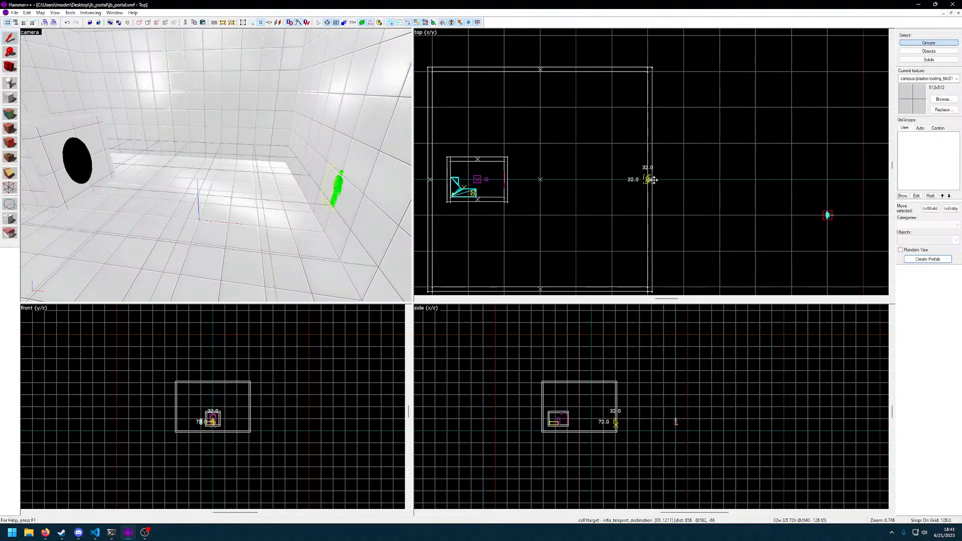
pyautogui.moveTo(586, 181); pyautogui.dragTo(586, 181)
# Reduce the grid to 8 units and lower the teleport destination to just above the large room's floor
pyautogui.scroll(12, 623, 430)
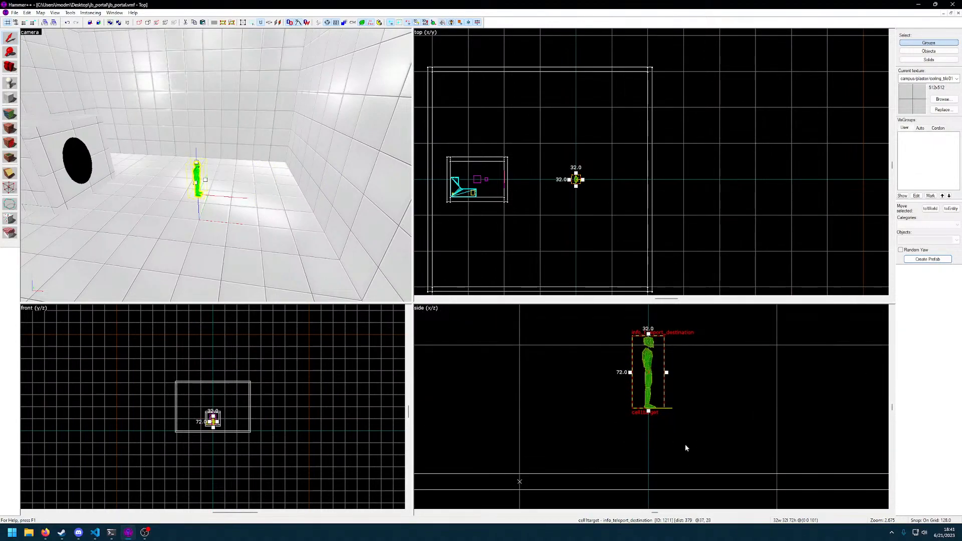
pyautogui.press('[')
pyautogui.press('[')
pyautogui.press('[')
pyautogui.press('[')
pyautogui.moveTo(653, 375); pyautogui.dragTo(655, 427)
# Check the teleport destination facing the portal room, and compile and launch the jb_portal map again
pyautogui.press('z')
pyautogui.press('d')
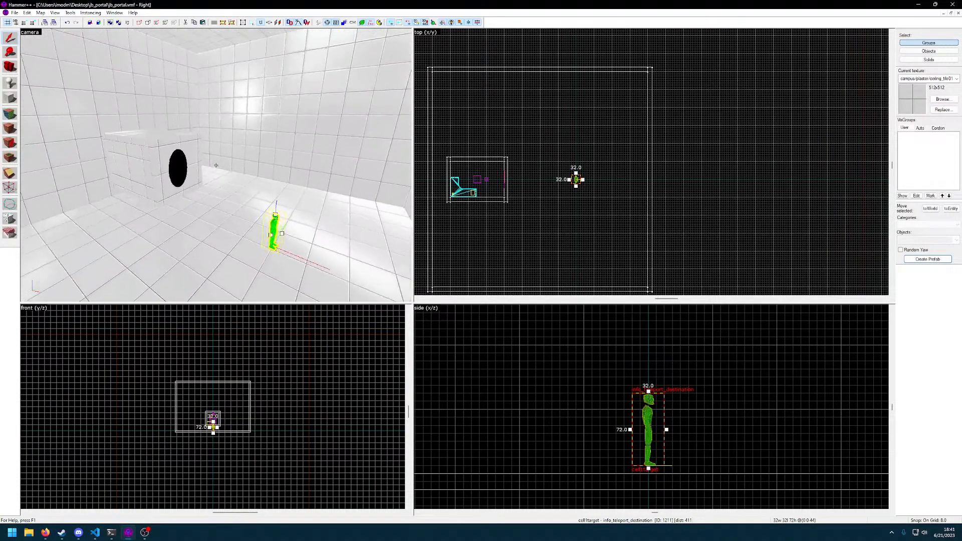
pyautogui.press('w')
pyautogui.press('F9')
pyautogui.press('Return')
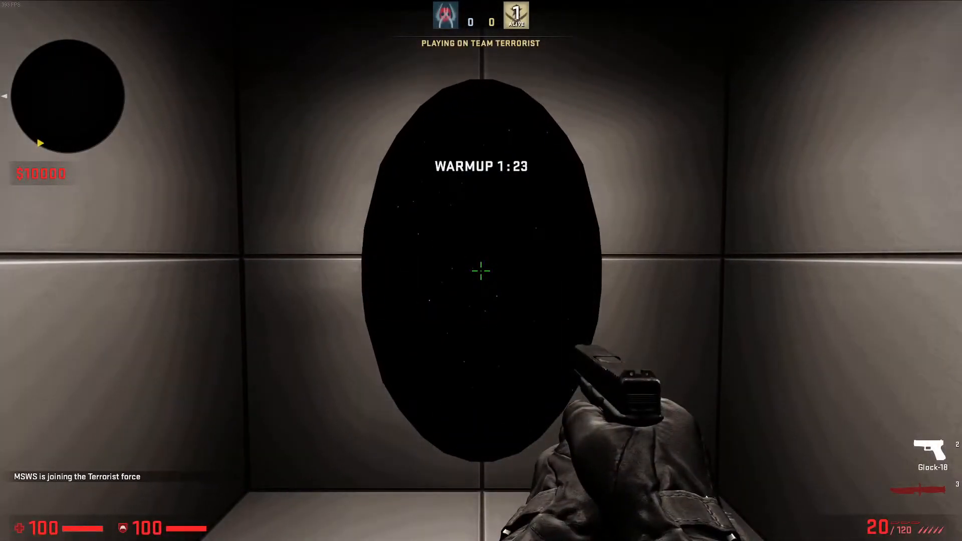
# Test walking through the portal in game with the knife out, exit the game and close the compile window
pyautogui.click(481, 270)
pyautogui.click(482, 271)
pyautogui.press('3')
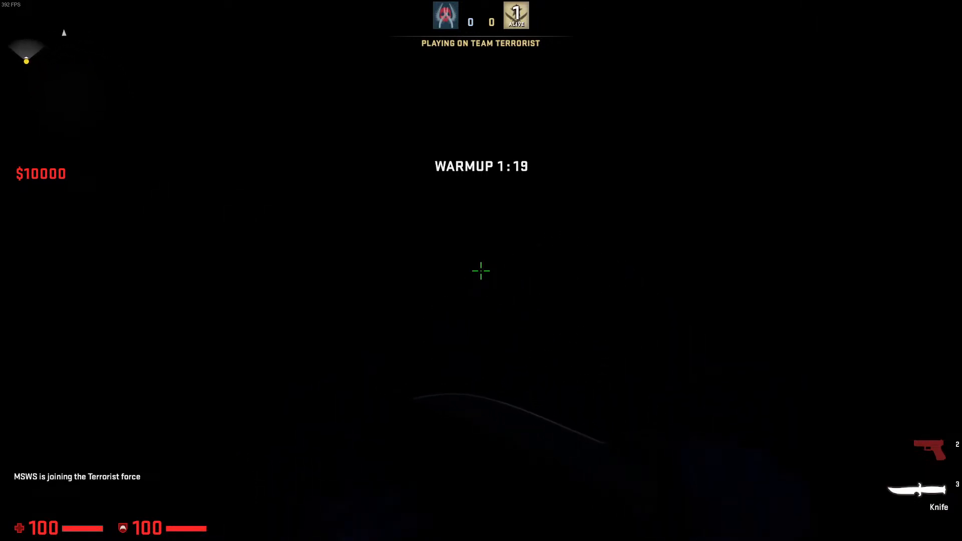
pyautogui.press('`')
pyautogui.write('exit')
pyautogui.press('Return')
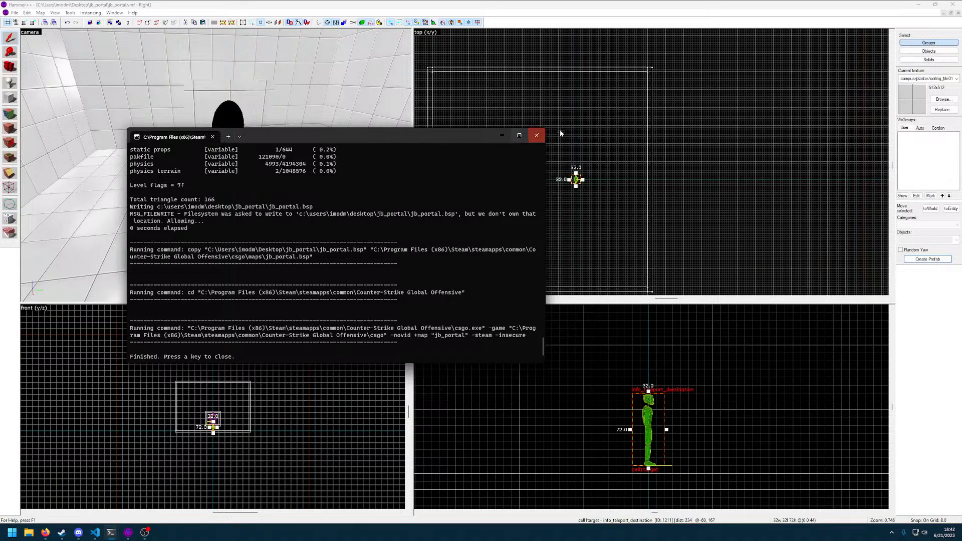
pyautogui.click(537, 135)
# Examine the portal room's exterior and its position relative to the teleport destination in the large room
pyautogui.press('z')
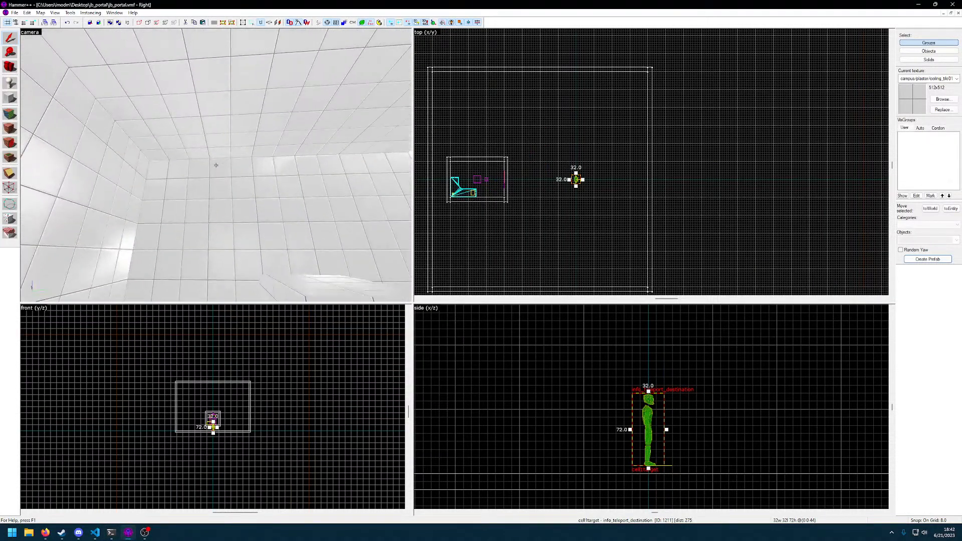
pyautogui.press('a')
pyautogui.press('d')
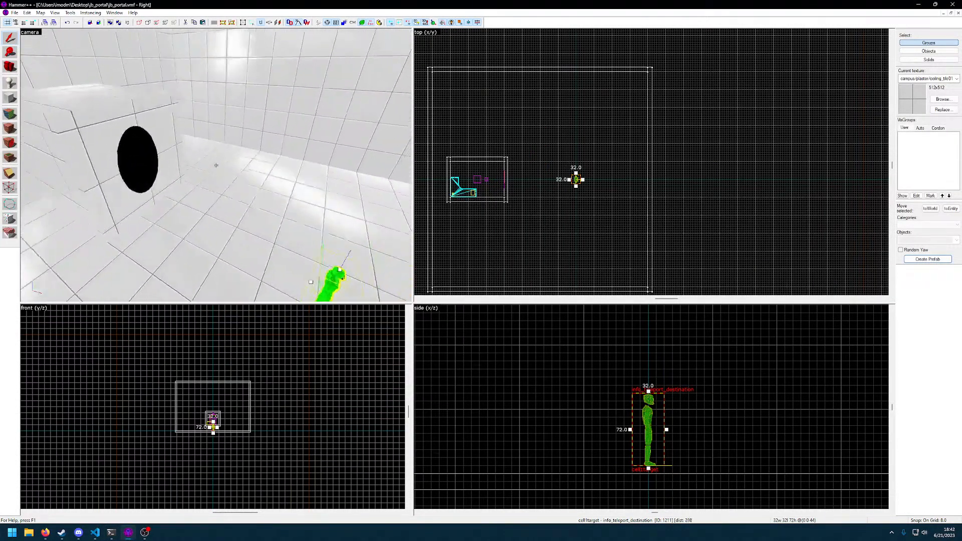
pyautogui.press('d')
pyautogui.press('w')
pyautogui.press('z')
pyautogui.click(141, 148)
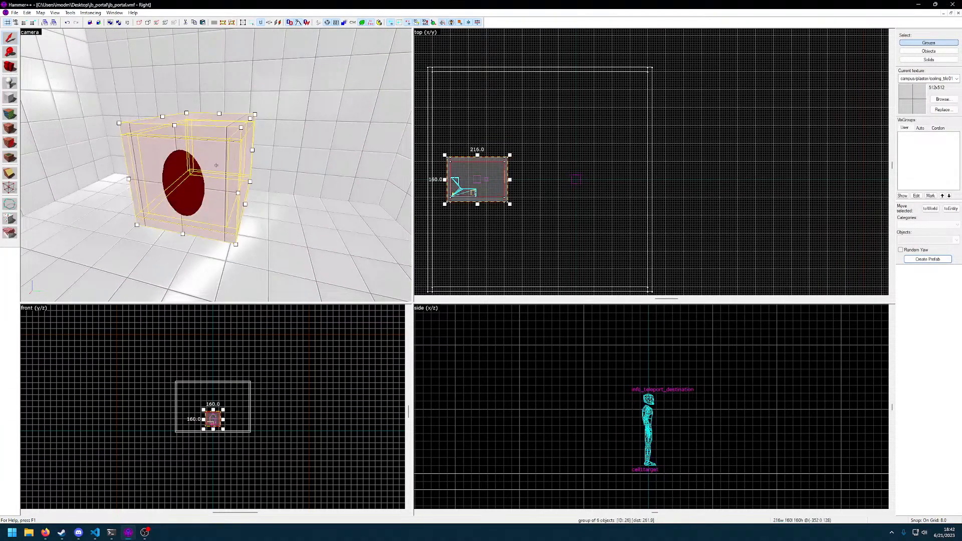
pyautogui.press('z')
pyautogui.press('z')
pyautogui.rightClick(559, 165)
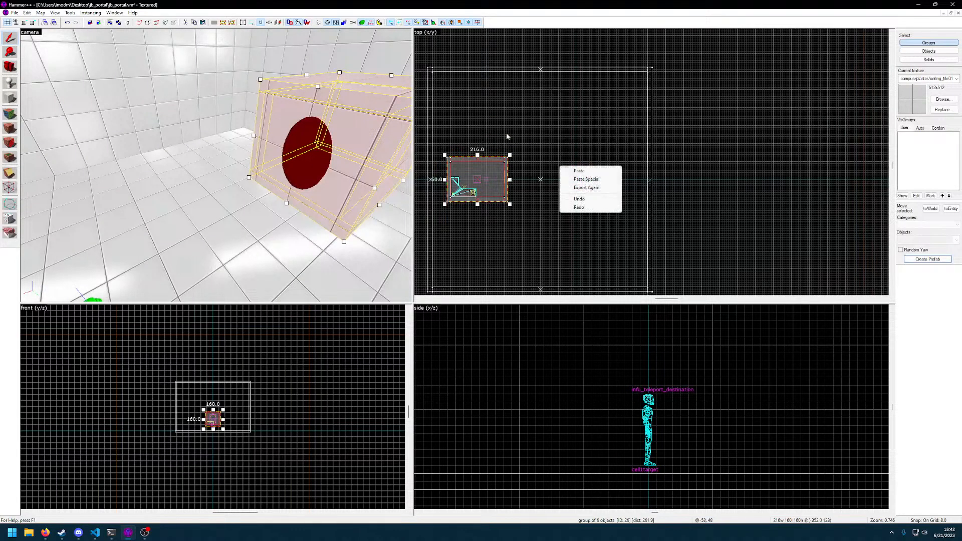
pyautogui.click(506, 131)
pyautogui.press('z')
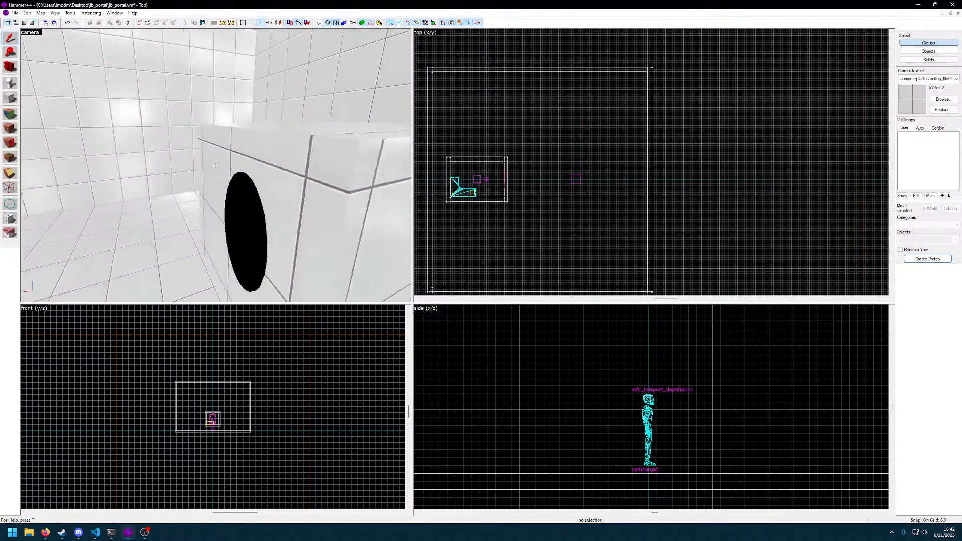
# Examine the portal room's interior, including the desk, player spawn and oval trigger, and view its exterior again
pyautogui.click(216, 165)
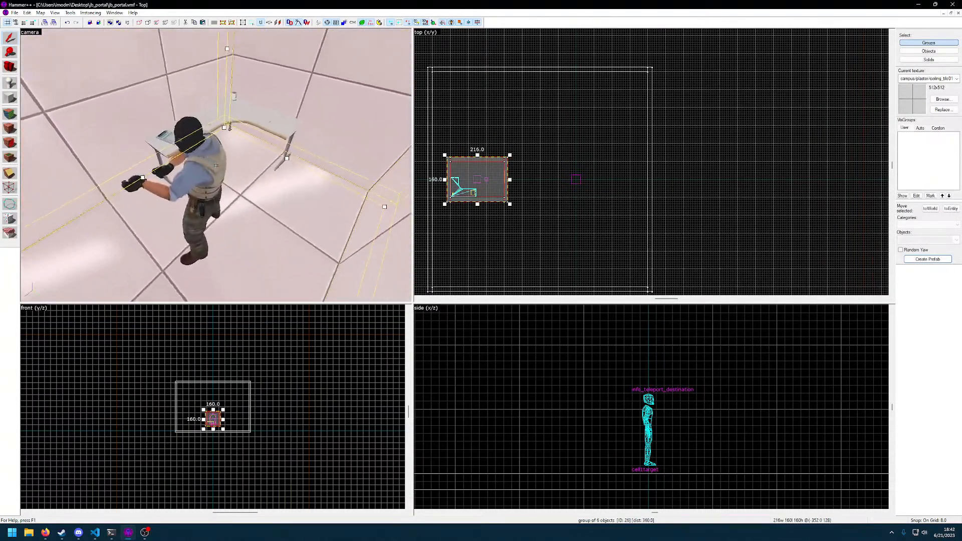
pyautogui.press('w')
pyautogui.click(216, 165)
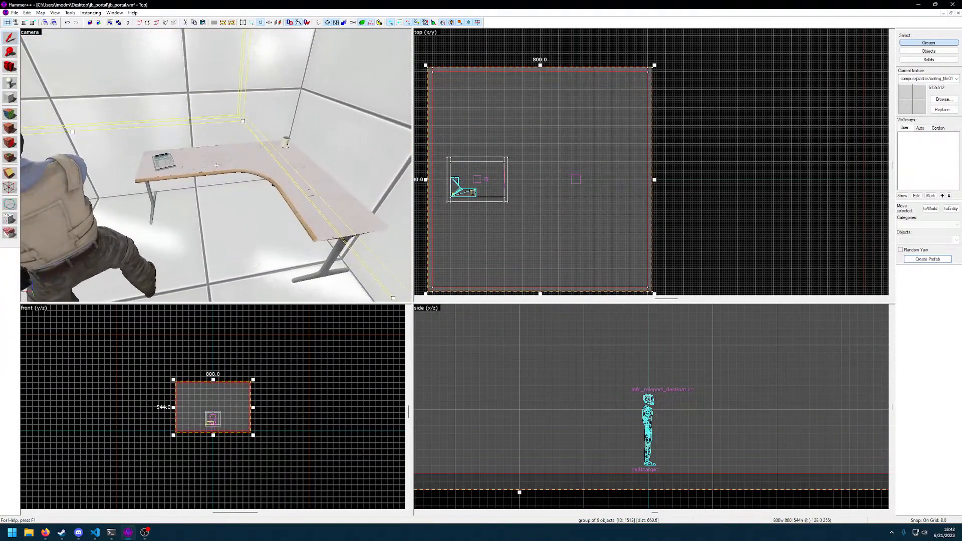
pyautogui.press('s')
pyautogui.press('w')
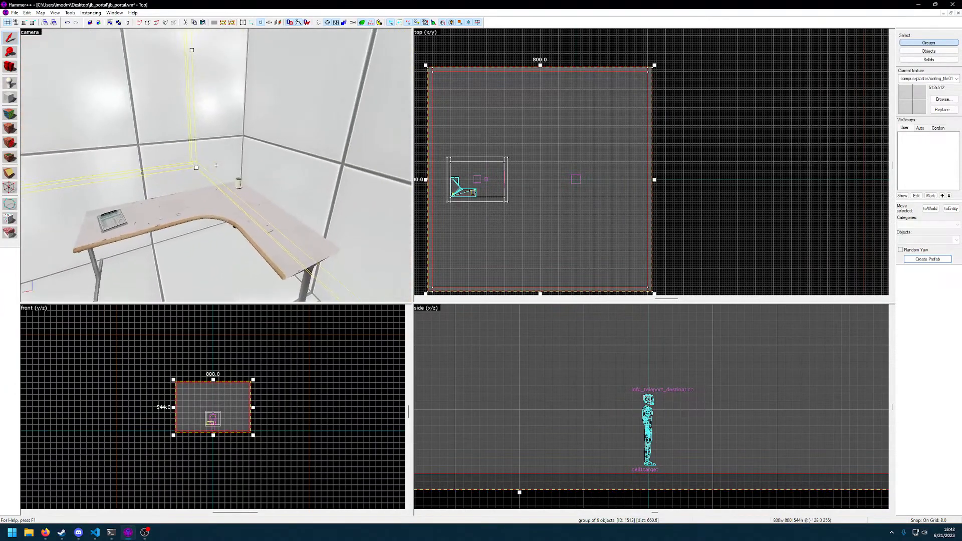
pyautogui.press('s')
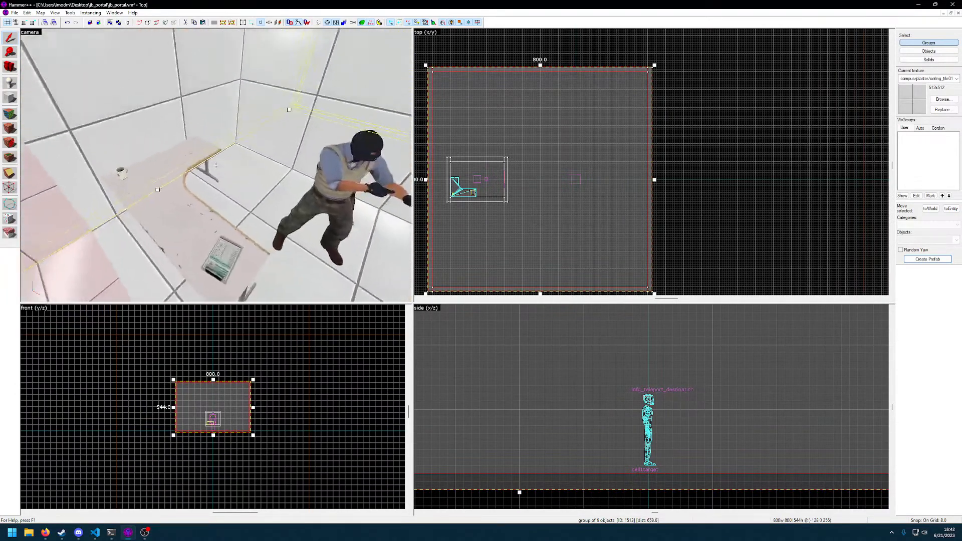
pyautogui.press('s')
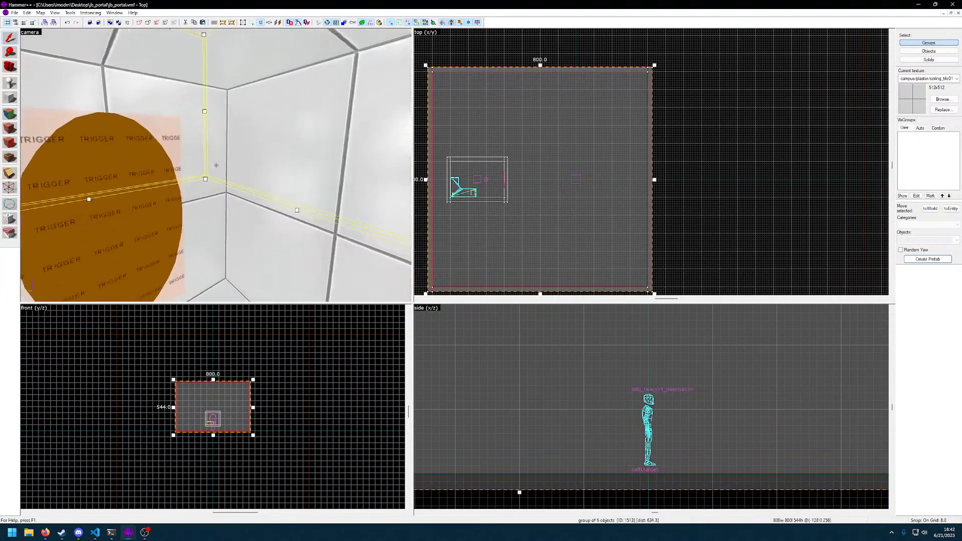
pyautogui.click(216, 165)
pyautogui.press('d')
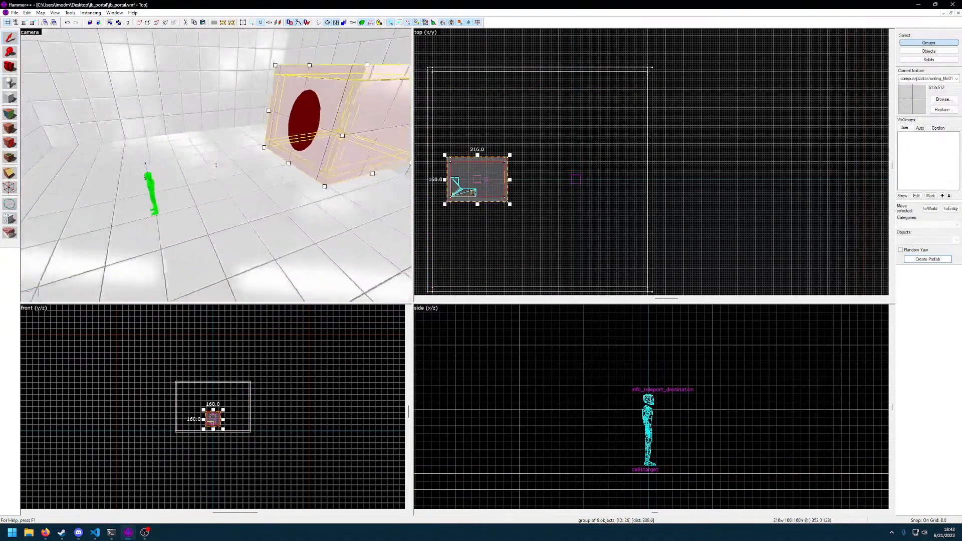
pyautogui.click(216, 165)
pyautogui.press('w')
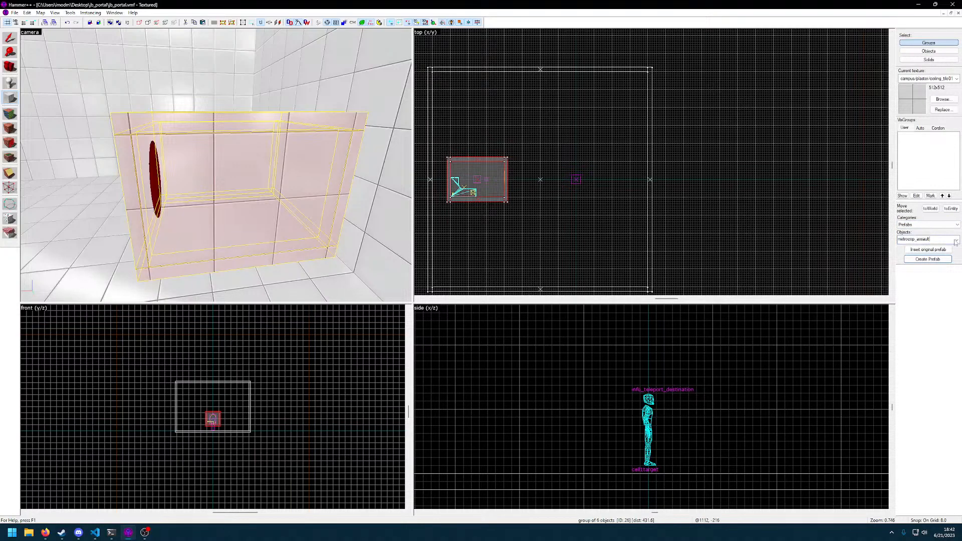
# Place a trial portal prefab of 80 × 64 × 160 units beside the teleport destination, inspect its oval shape, and delete it
pyautogui.click(944, 254)
pyautogui.press('z')
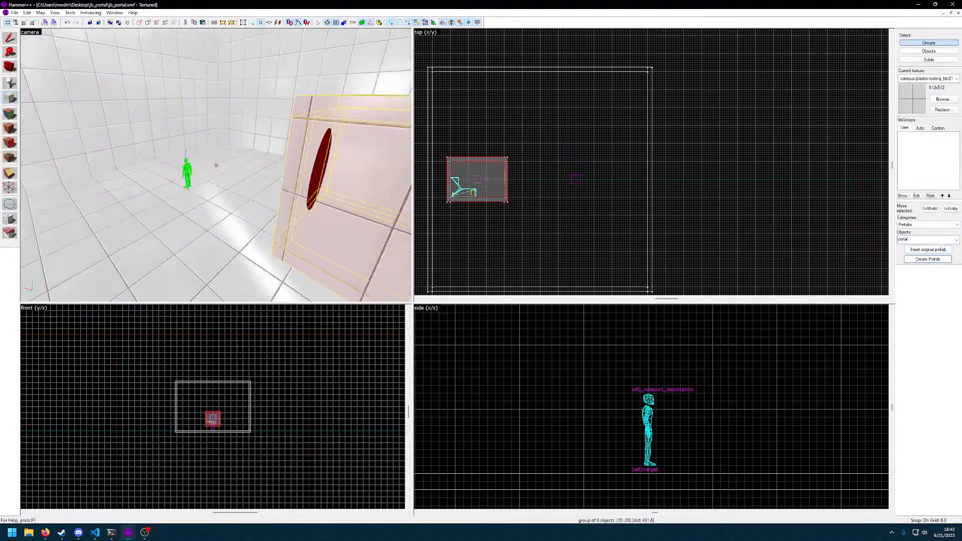
pyautogui.moveTo(571, 133); pyautogui.dragTo(597, 156)
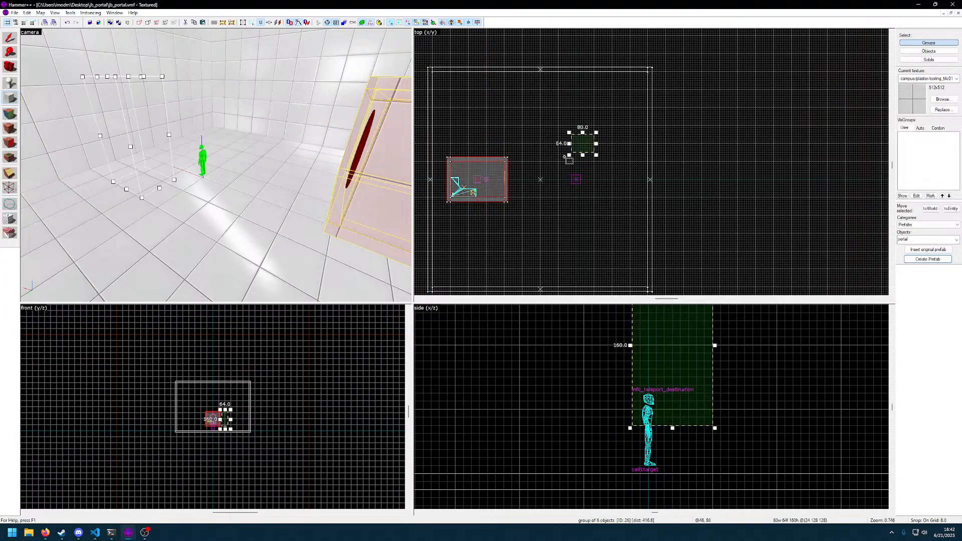
pyautogui.press('Return')
pyautogui.press('z')
pyautogui.press('w')
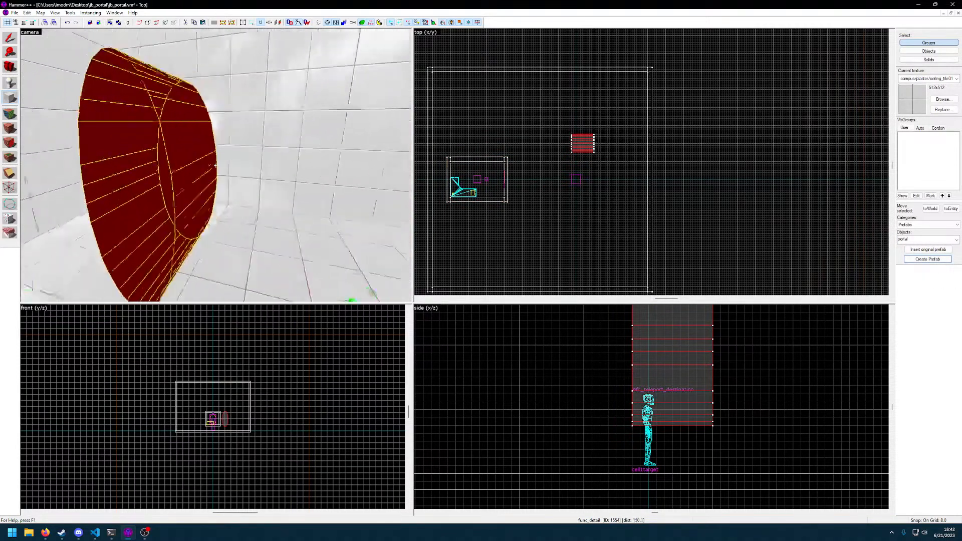
pyautogui.press('a')
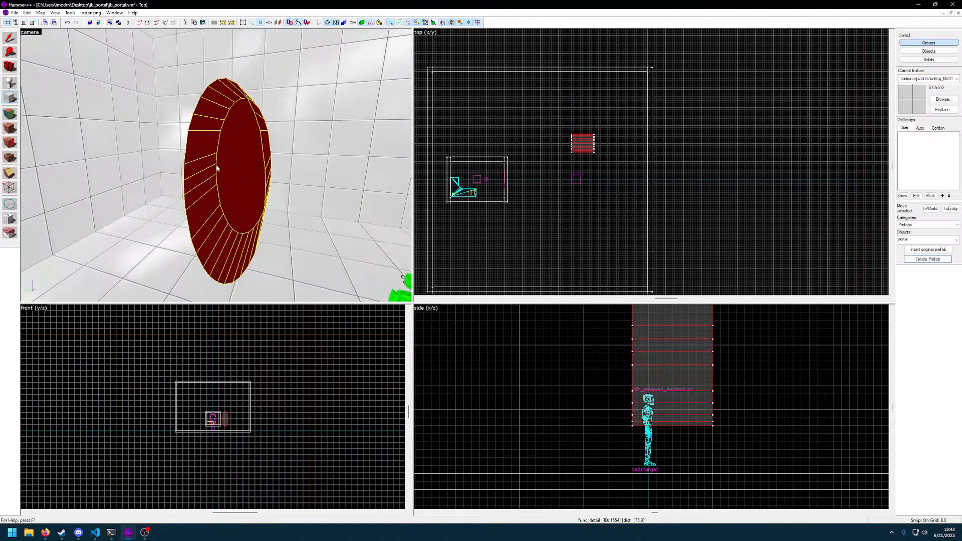
pyautogui.press('Delete')
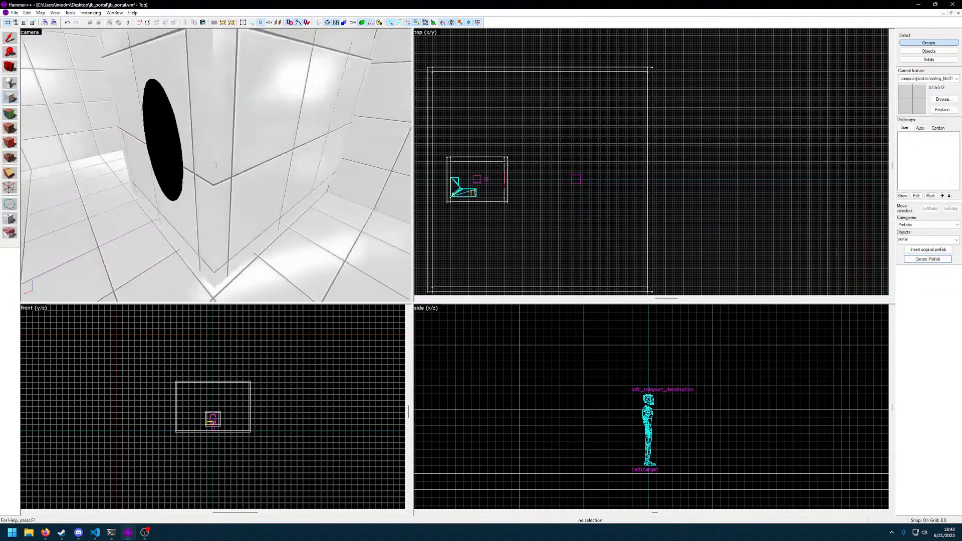
# Select the whole portal room together with its oval trigger, player spawn, corner desk and the props on it
pyautogui.press('z')
pyautogui.click(217, 166)
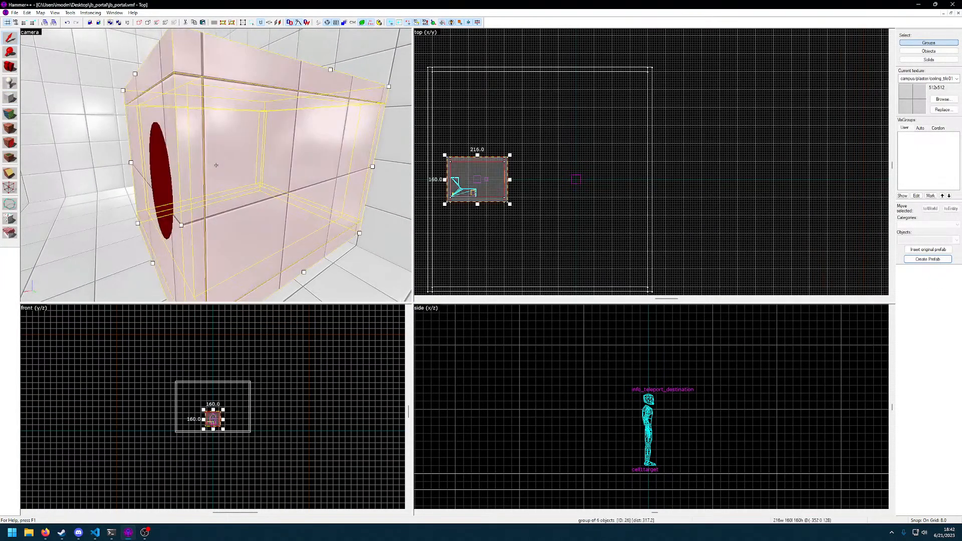
pyautogui.press('w')
pyautogui.keyDown('ctrl'); pyautogui.click(216, 166); pyautogui.keyUp('ctrl')
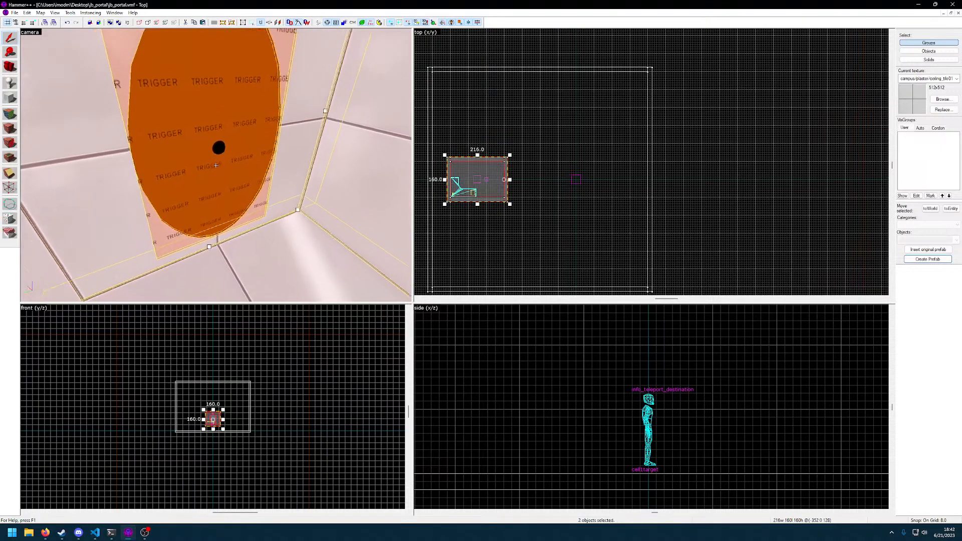
pyautogui.keyDown('ctrl'); pyautogui.click(216, 165); pyautogui.keyUp('ctrl')
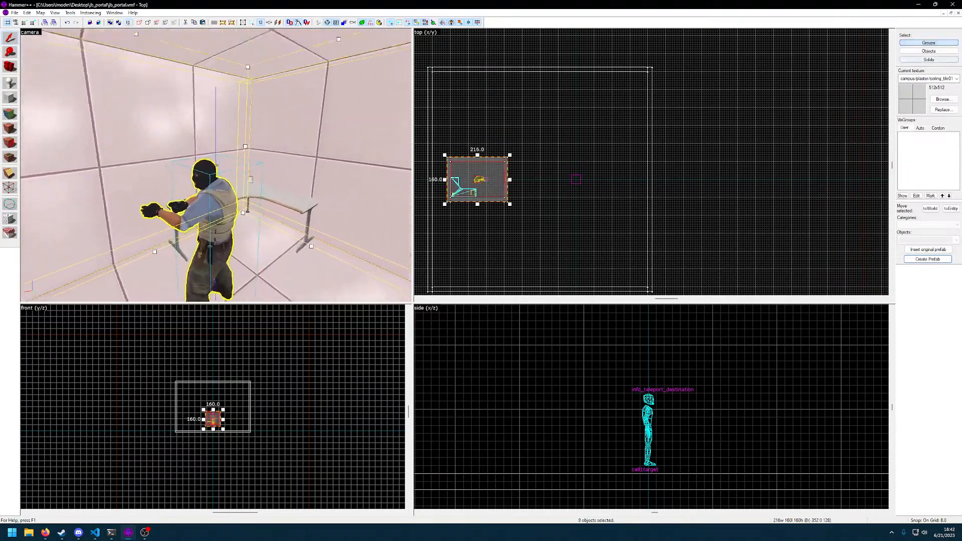
pyautogui.hotkey('ctrl', 'w')
pyautogui.press('w')
pyautogui.keyDown('ctrl'); pyautogui.click(216, 165); pyautogui.keyUp('ctrl')
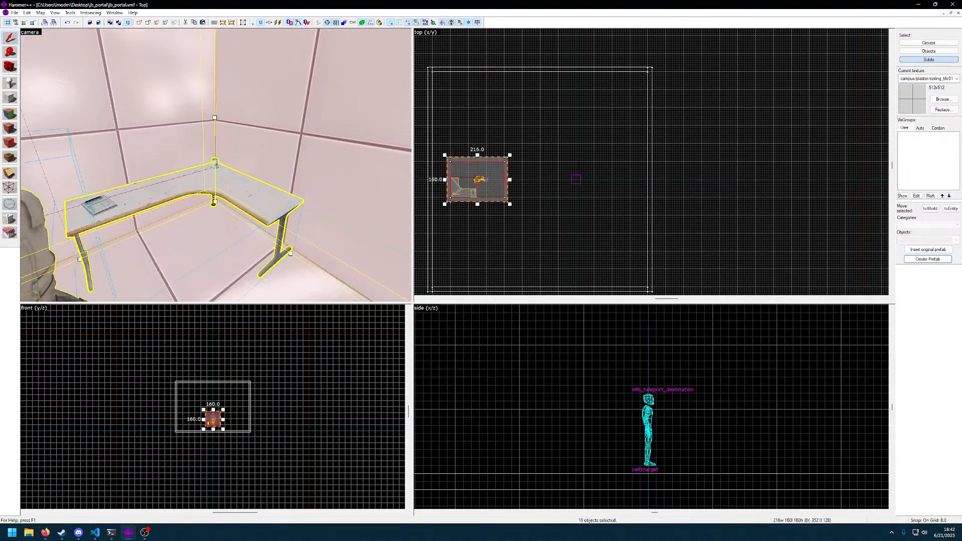
pyautogui.press('s')
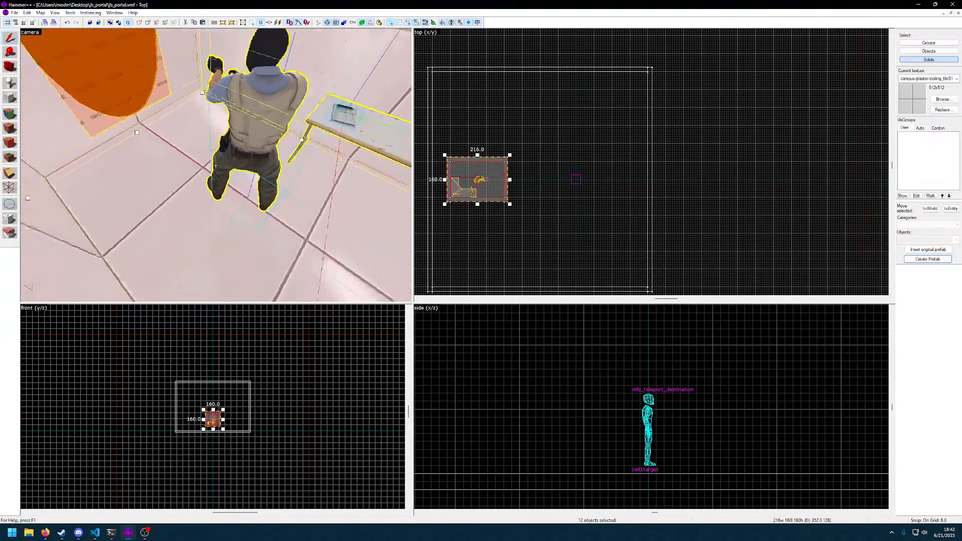
pyautogui.press('z')
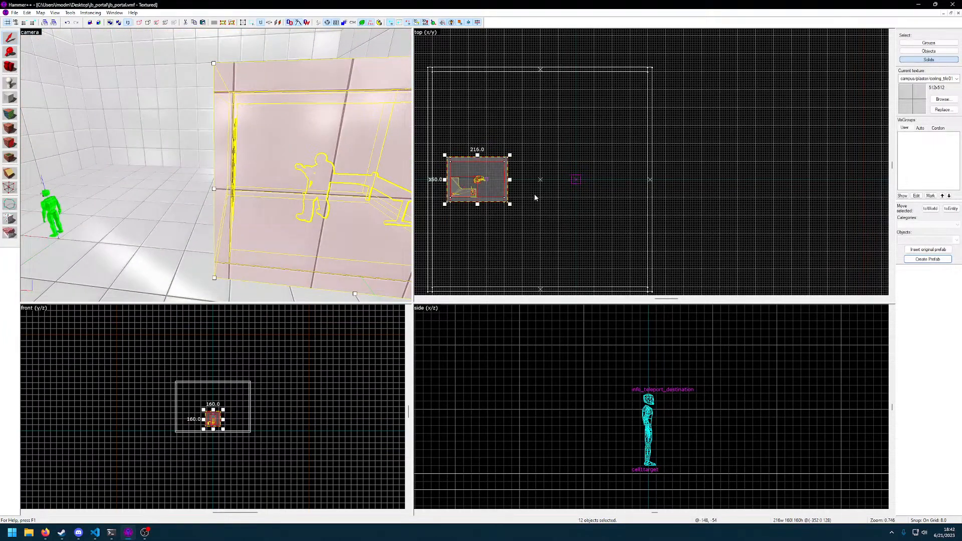
# Move the selected portal room into a corner of the large room and lower it to floor level
pyautogui.moveTo(534, 194); pyautogui.dragTo(616, 207, button='middle')
pyautogui.moveTo(571, 185)
pyautogui.keyDown('shift'); pyautogui.mouseDown()
pyautogui.moveTo(592, 142)
pyautogui.moveTo(559, 138)
pyautogui.moveTo(544, 96)
pyautogui.mouseUp(); pyautogui.keyUp('shift')
pyautogui.press('z')
pyautogui.press('s')
pyautogui.press('z')
pyautogui.press('s')
pyautogui.press('z')
pyautogui.scroll(-1, 587, 420)
pyautogui.scroll(-6, 587, 421)
pyautogui.moveTo(557, 411); pyautogui.dragTo(633, 401, button='middle')
pyautogui.scroll(3, 632, 401)
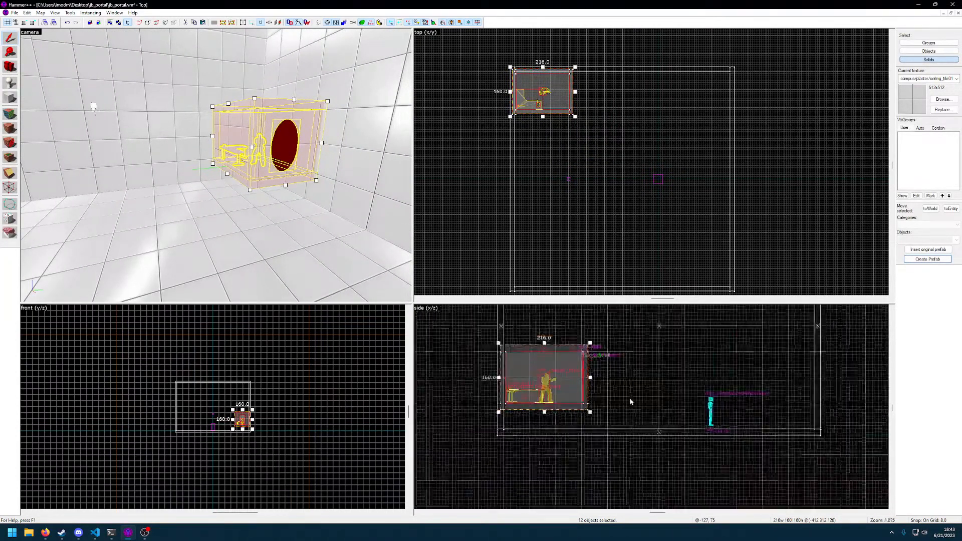
pyautogui.moveTo(536, 368); pyautogui.dragTo(537, 394)
pyautogui.press('s')
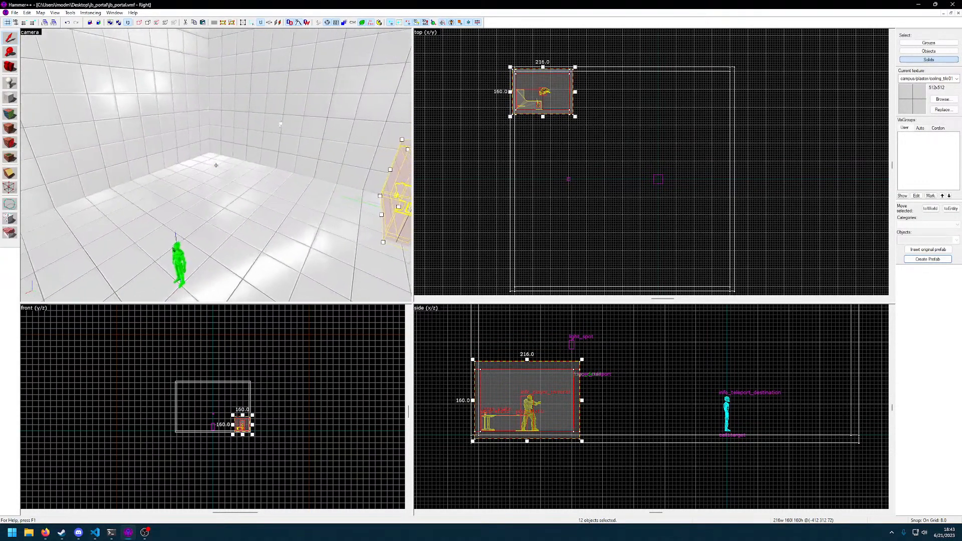
# Deselect the portal room and delete the large room's ceiling and the wall in front of the portal opening
pyautogui.press('w')
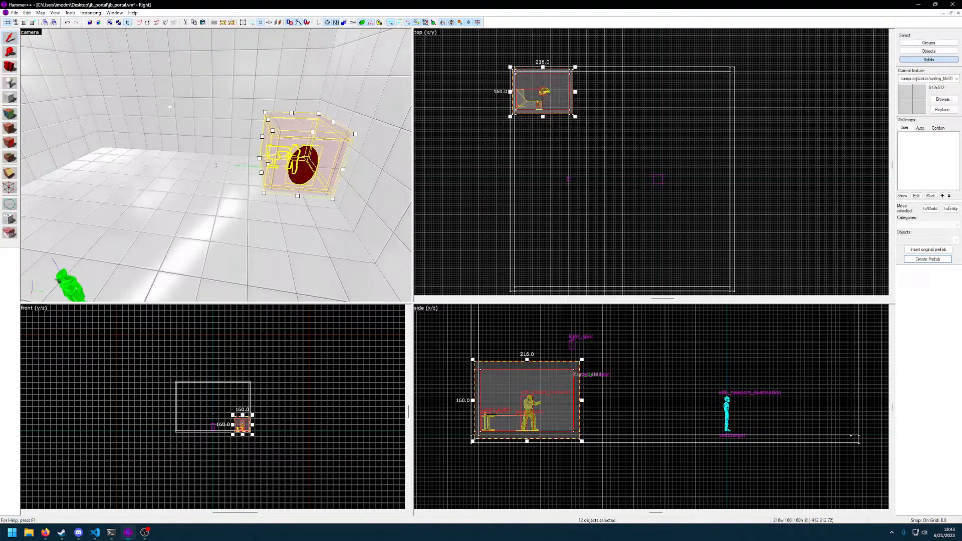
pyautogui.press('d')
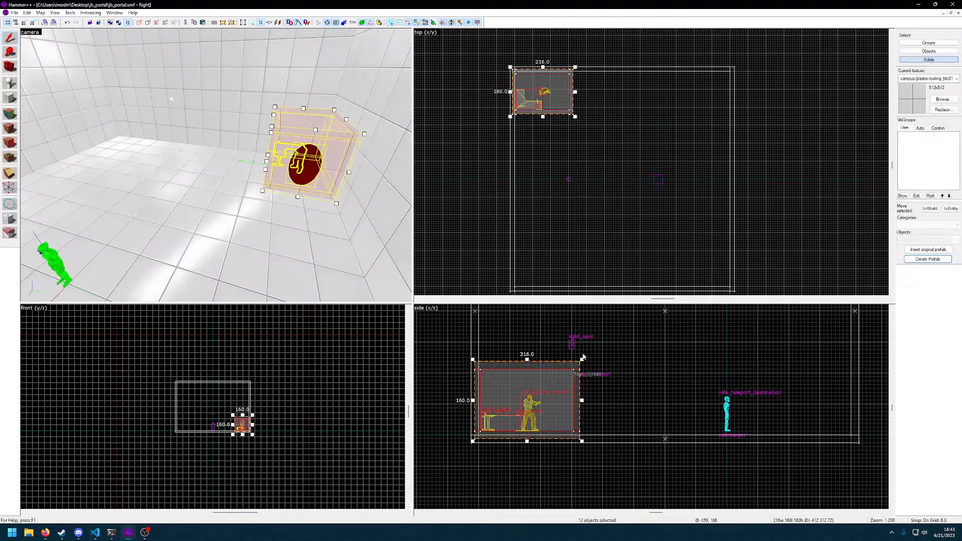
pyautogui.scroll(-3, 296, 192)
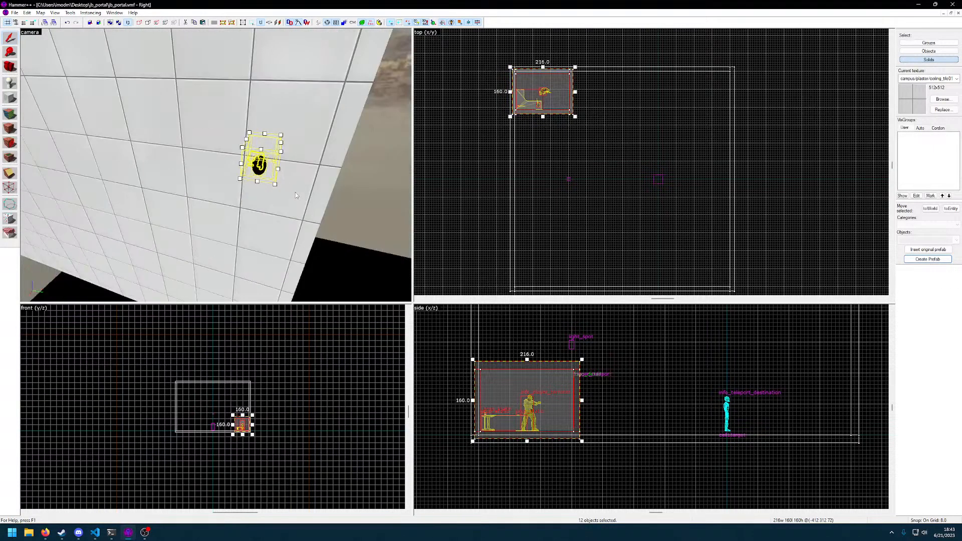
pyautogui.click(261, 166)
pyautogui.press('z')
pyautogui.press('d')
pyautogui.press('s')
pyautogui.press('z')
pyautogui.click(216, 165)
pyautogui.press('Delete')
pyautogui.click(205, 116)
pyautogui.press('Delete')
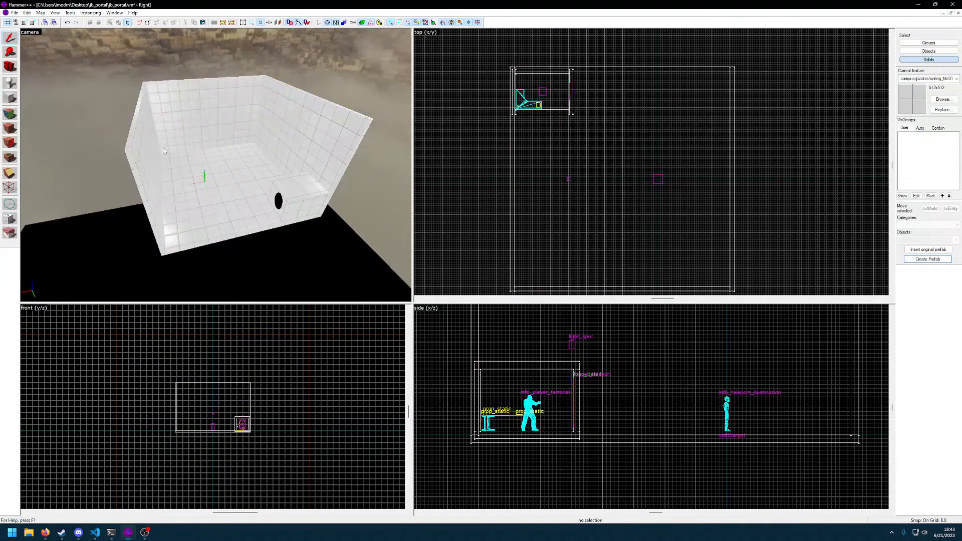
# Delete the large room's three remaining walls and floor, along with the teleport destination
pyautogui.click(199, 118)
pyautogui.press('Delete')
pyautogui.click(151, 163)
pyautogui.press('Delete')
pyautogui.click(205, 184)
pyautogui.press('Delete')
pyautogui.click(270, 148)
pyautogui.press('Delete')
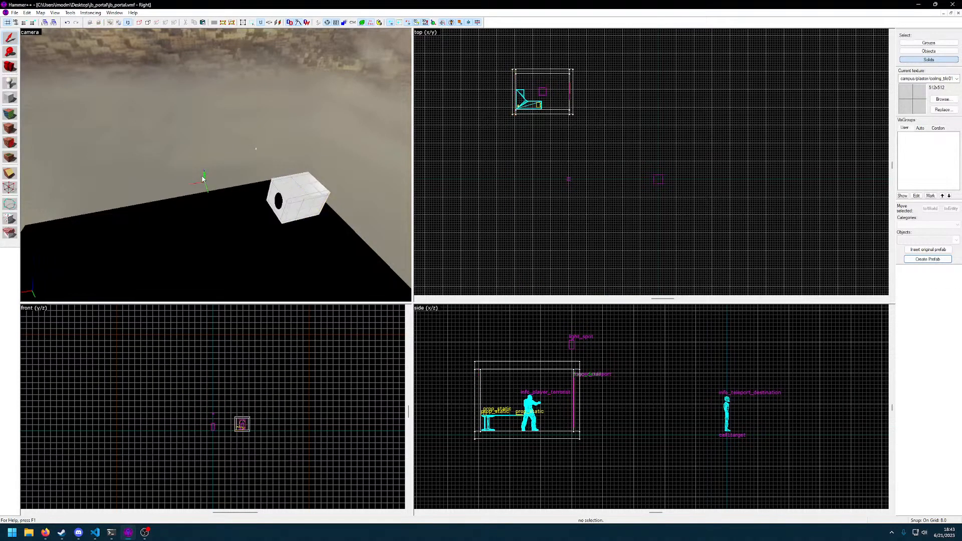
pyautogui.click(205, 179)
pyautogui.press('Delete')
# On a 512-unit grid, outline a new block 9216 × 7168 units in plan, centred around the portal room
pyautogui.scroll(-8, 600, 189)
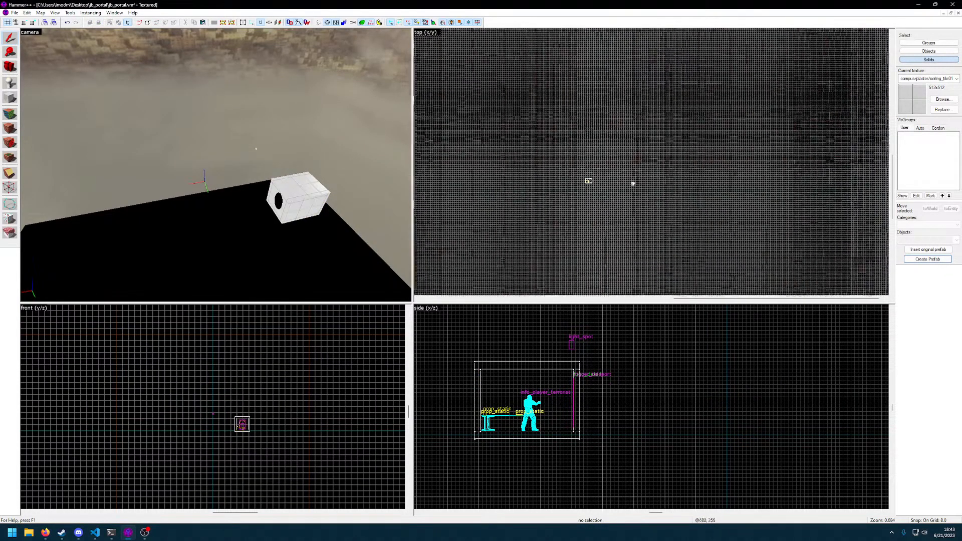
pyautogui.press(']')
pyautogui.press(']')
pyautogui.press(']')
pyautogui.press(']')
pyautogui.press(']')
pyautogui.press(']')
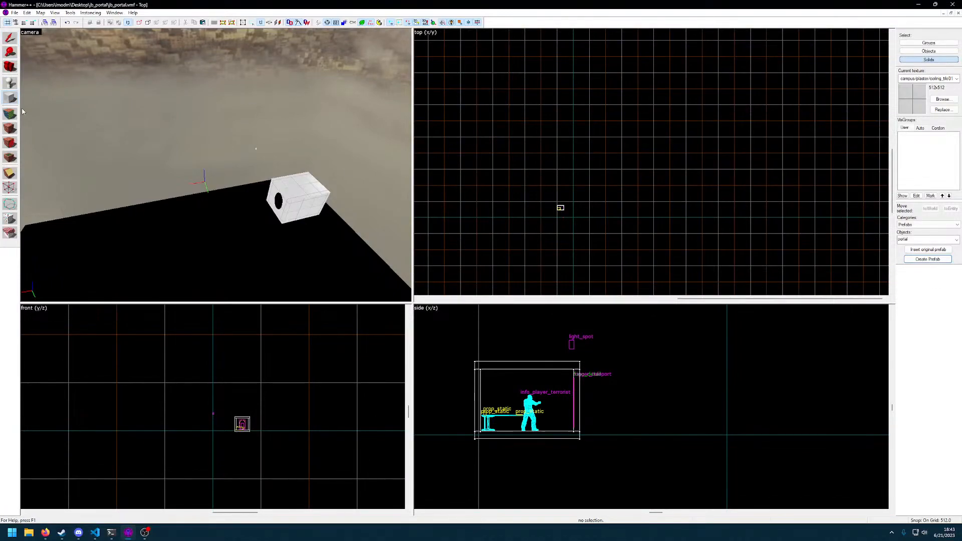
pyautogui.moveTo(509, 121); pyautogui.dragTo(805, 294)
pyautogui.scroll(-6, 722, 219)
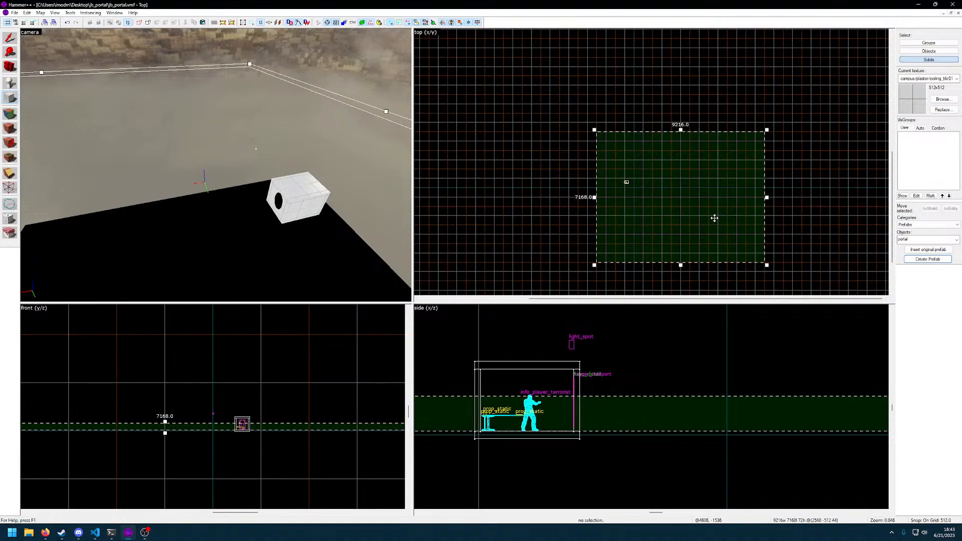
pyautogui.moveTo(664, 206); pyautogui.dragTo(664, 206)
pyautogui.press('z')
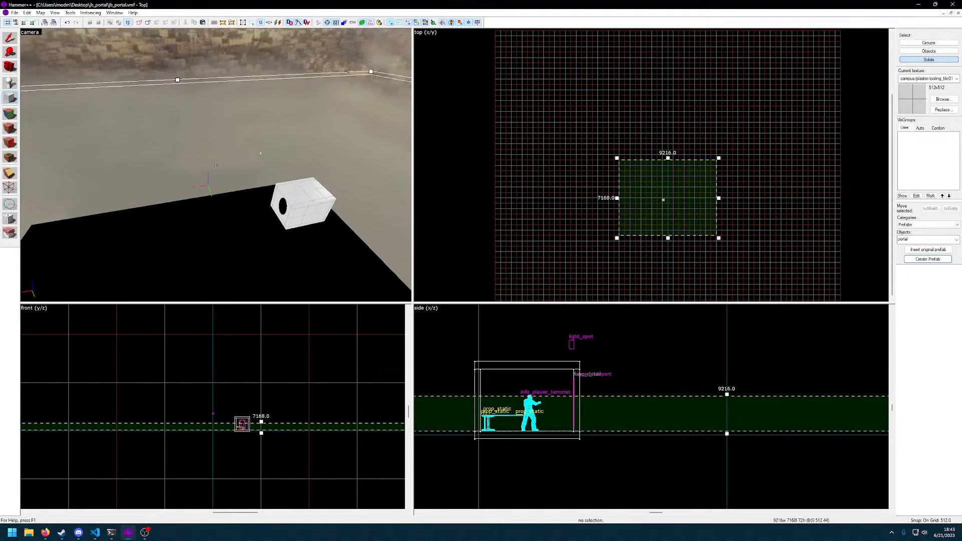
pyautogui.press('z')
# Raise the new block outline to a height of 3072 units so it encloses the portal room
pyautogui.scroll(-5, 640, 405)
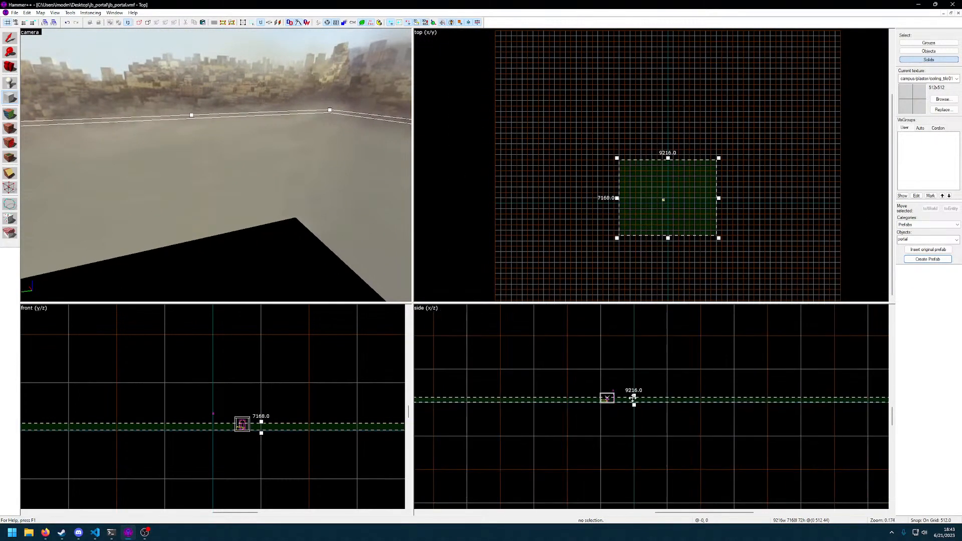
pyautogui.moveTo(639, 403)
pyautogui.mouseDown()
pyautogui.moveTo(639, 390)
pyautogui.moveTo(639, 420)
pyautogui.mouseUp()
pyautogui.press('z')
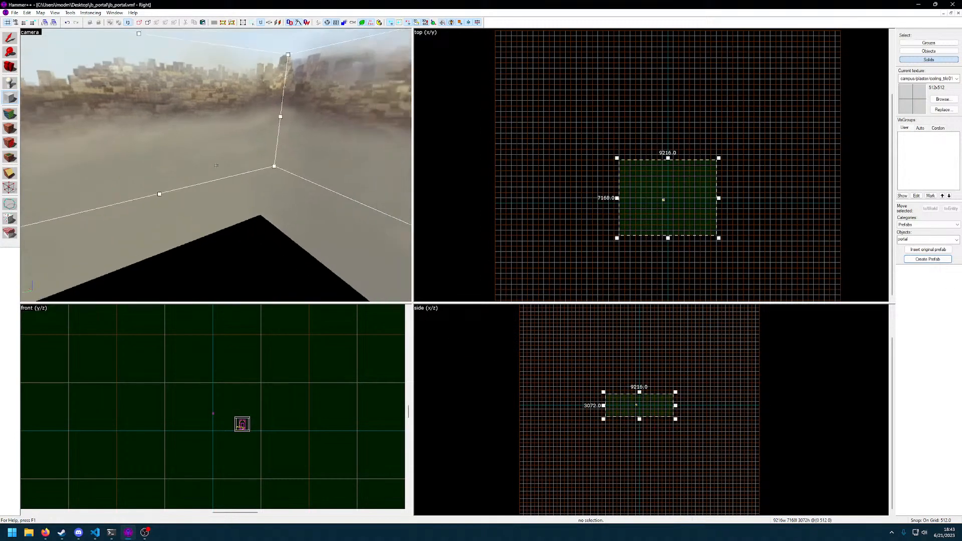
pyautogui.press('w')
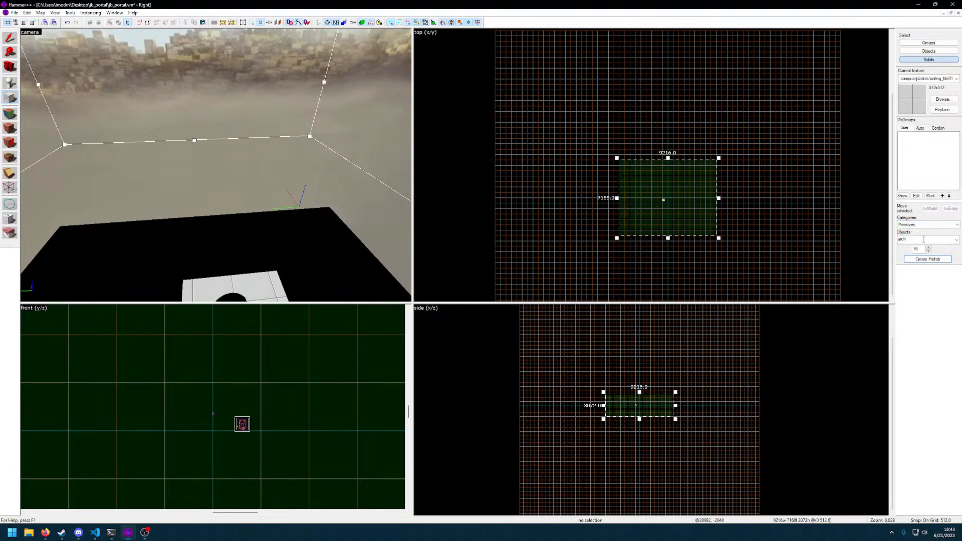
# Create the outlined volume as a block primitive with the tools/toolsskybox texture, found by filtering for "skybox"
pyautogui.click(933, 253)
pyautogui.click(943, 100)
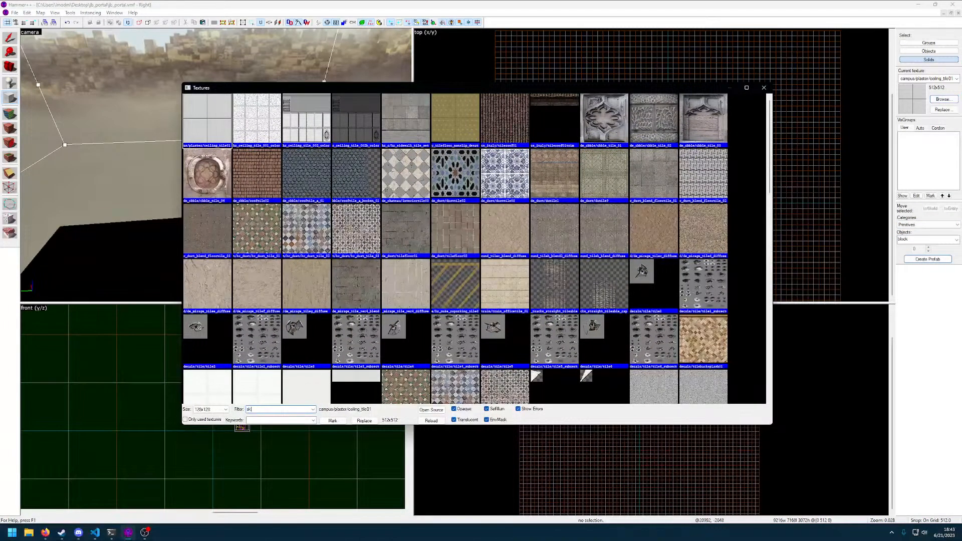
pyautogui.write('skybox')
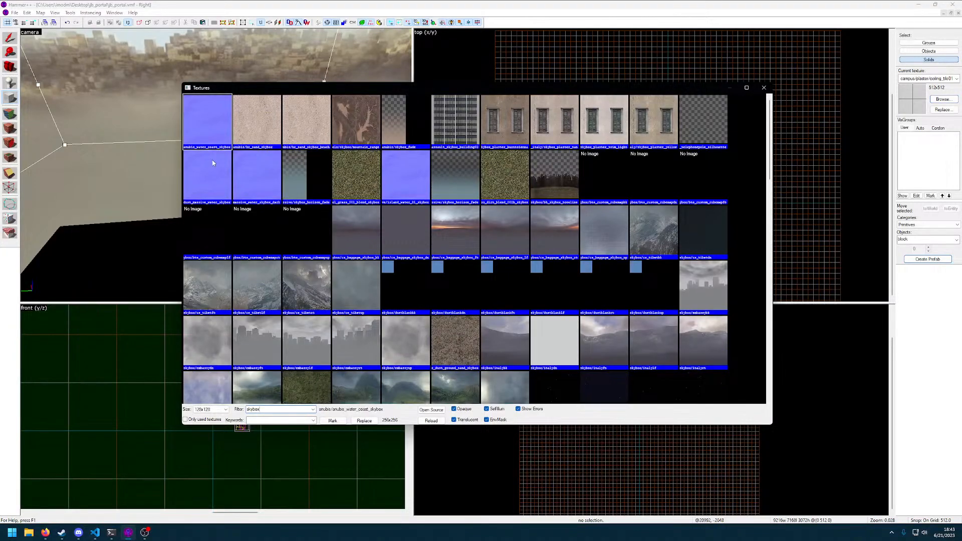
pyautogui.scroll(-10, 422, 331)
pyautogui.scroll(-10, 422, 331)
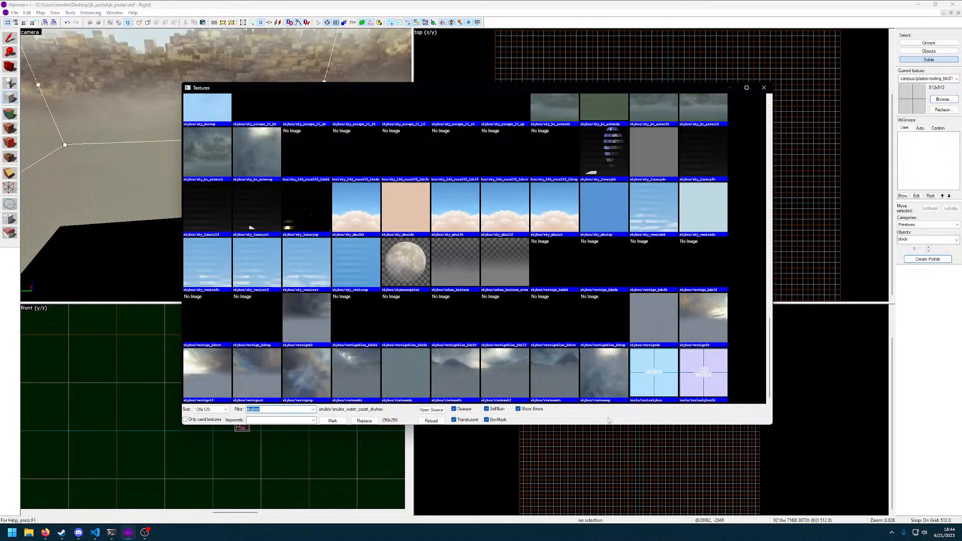
pyautogui.doubleClick(651, 376)
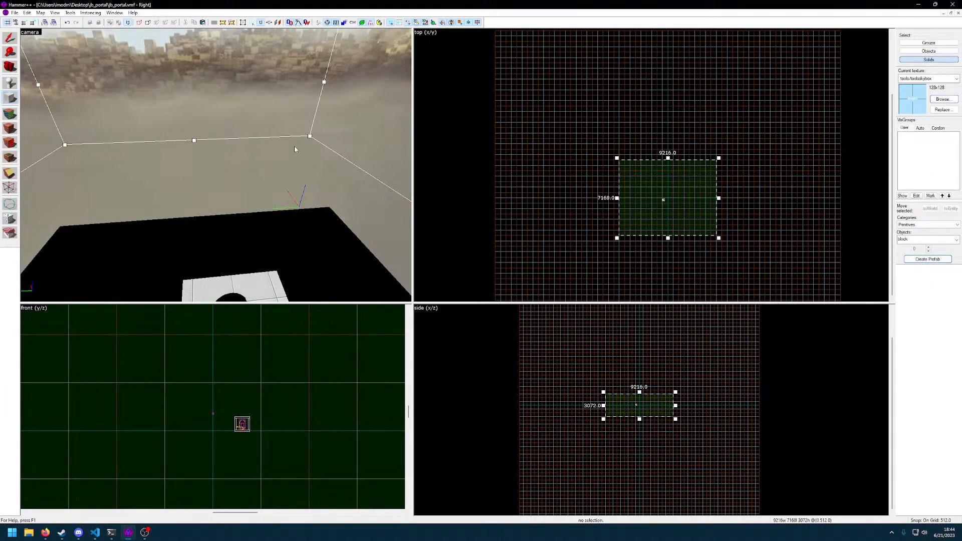
pyautogui.press('Return')
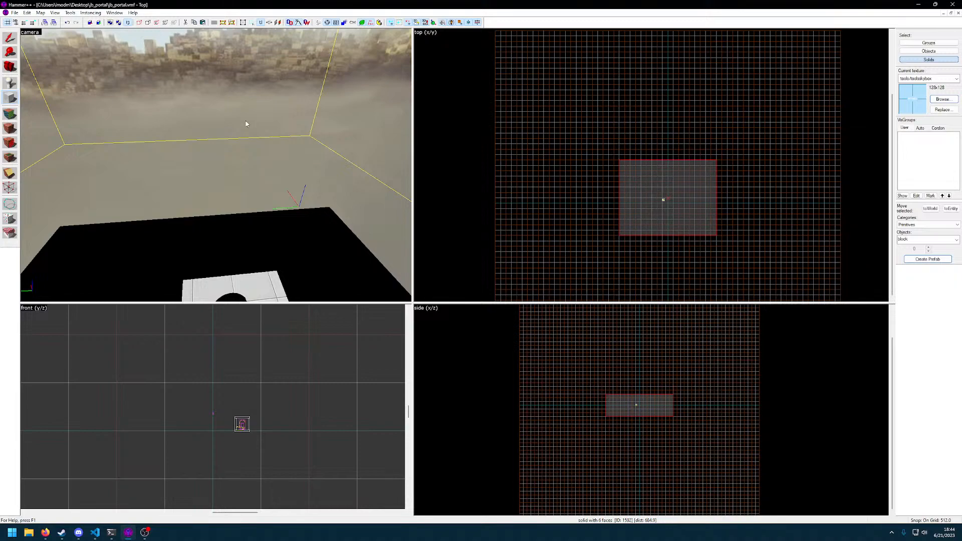
# Hollow out the skybox block, accepting the preset wall thickness
pyautogui.press('z')
pyautogui.press('w')
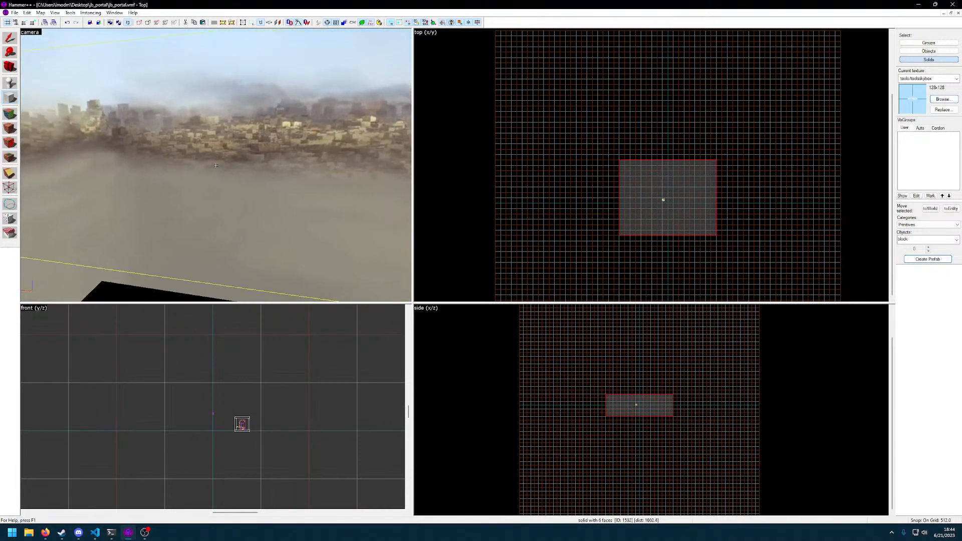
pyautogui.press('w')
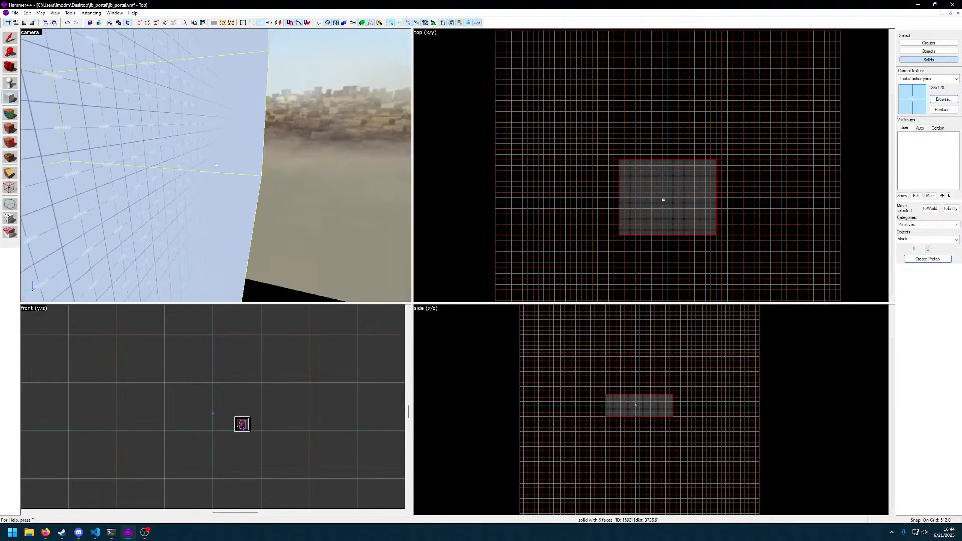
pyautogui.click(70, 12)
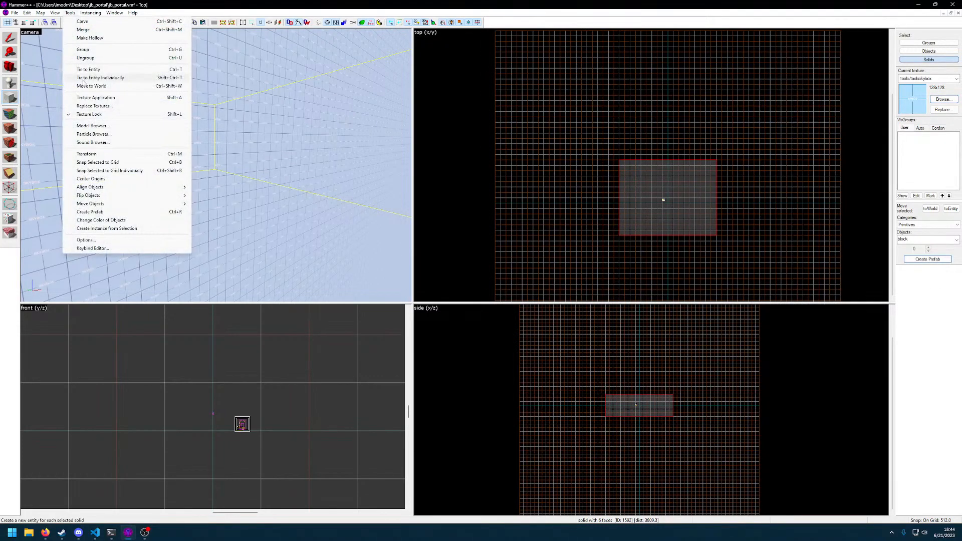
pyautogui.click(90, 41)
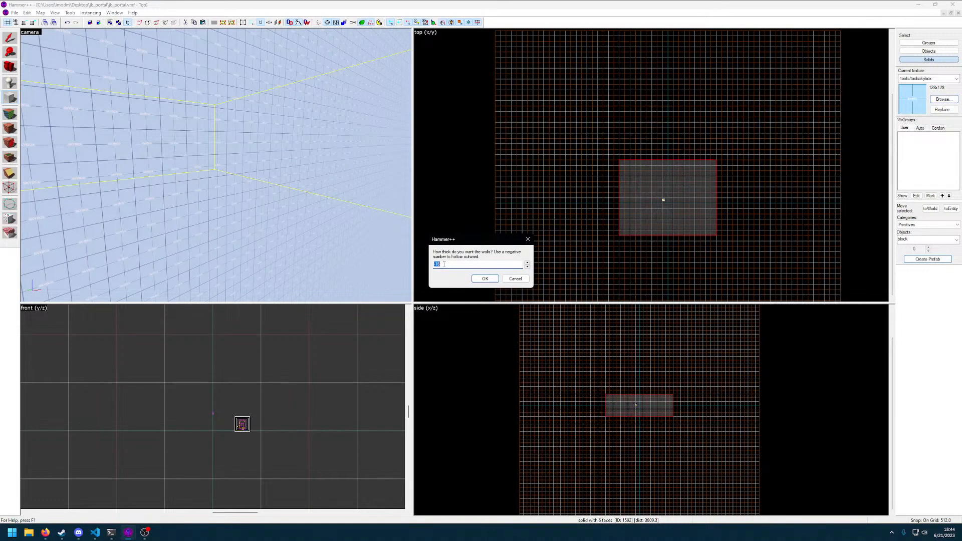
pyautogui.click(486, 280)
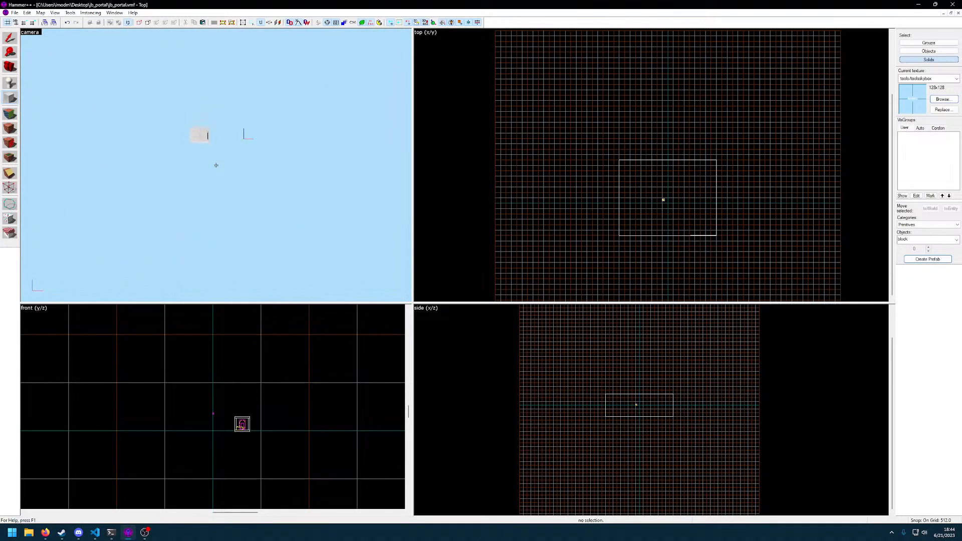
# Examine the portal room's interior and the spotlight inside the hollow skybox
pyautogui.press('w')
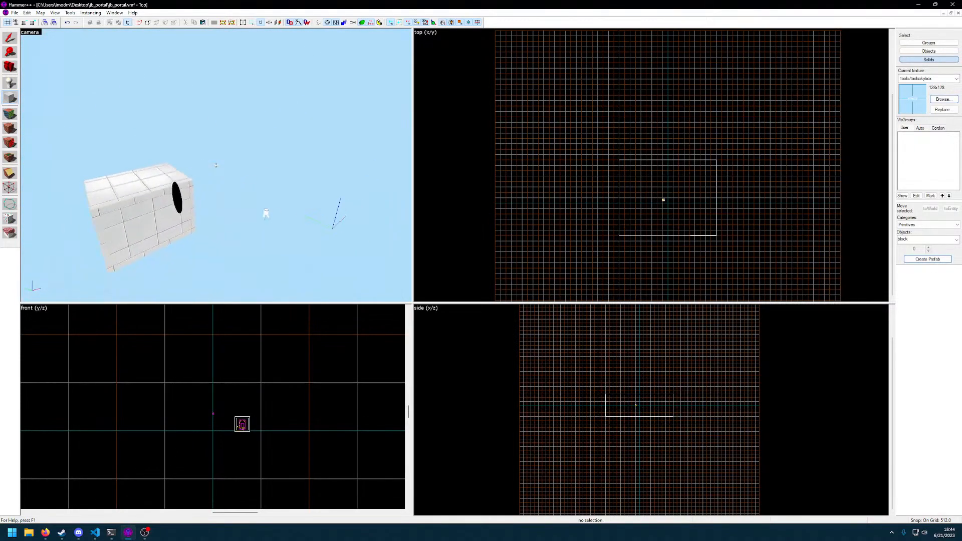
pyautogui.press('w')
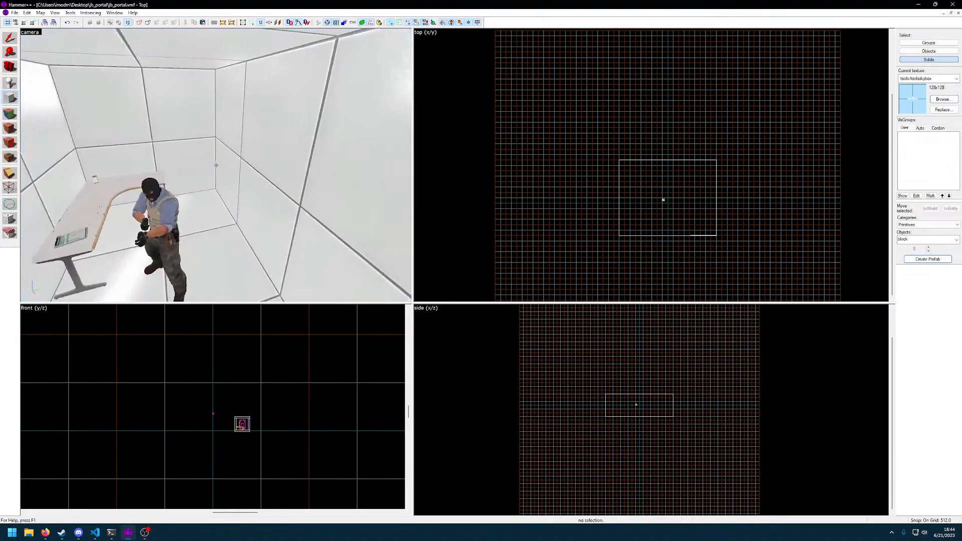
pyautogui.press('w')
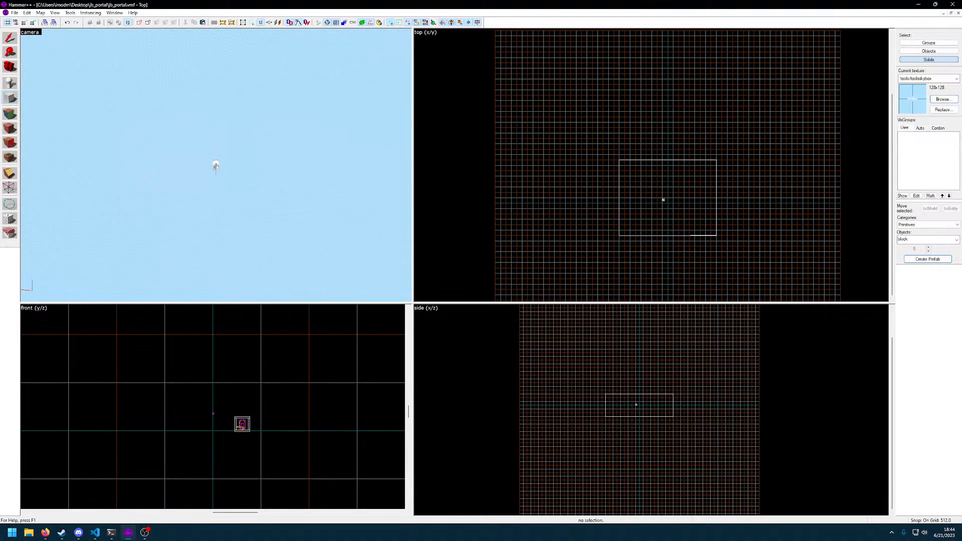
pyautogui.press('w')
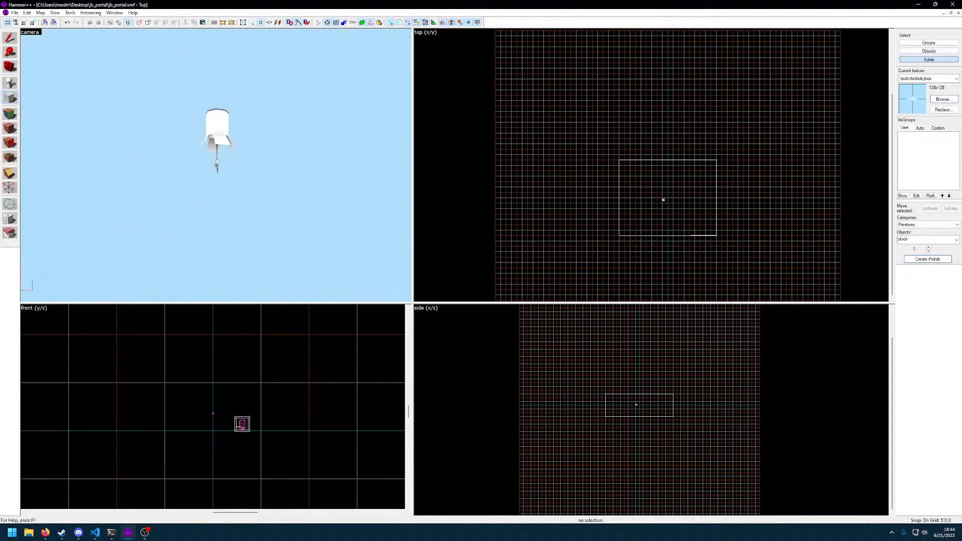
pyautogui.press('w')
pyautogui.press('s')
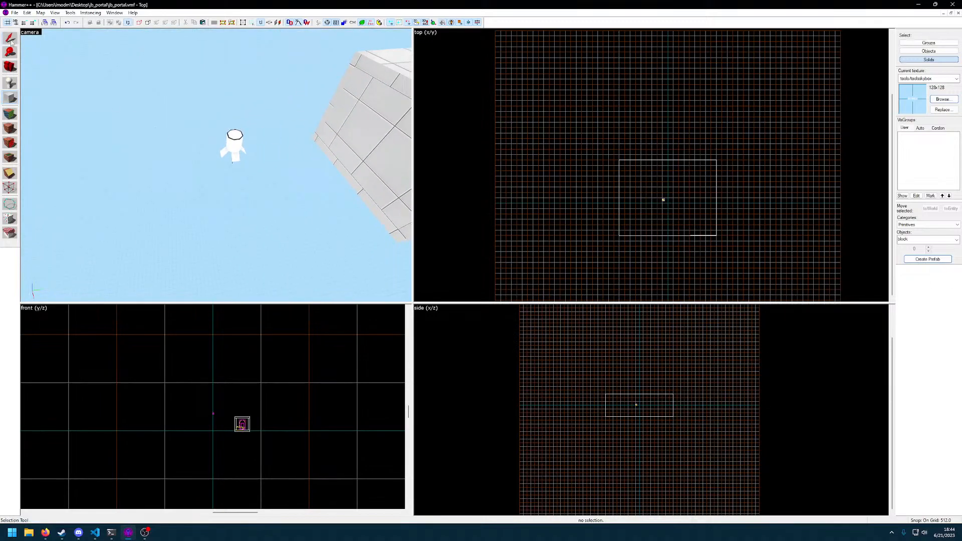
# Select the light_spot floating outside the portal room and move it in plan into the room, using a finer grid snap
pyautogui.click(213, 139)
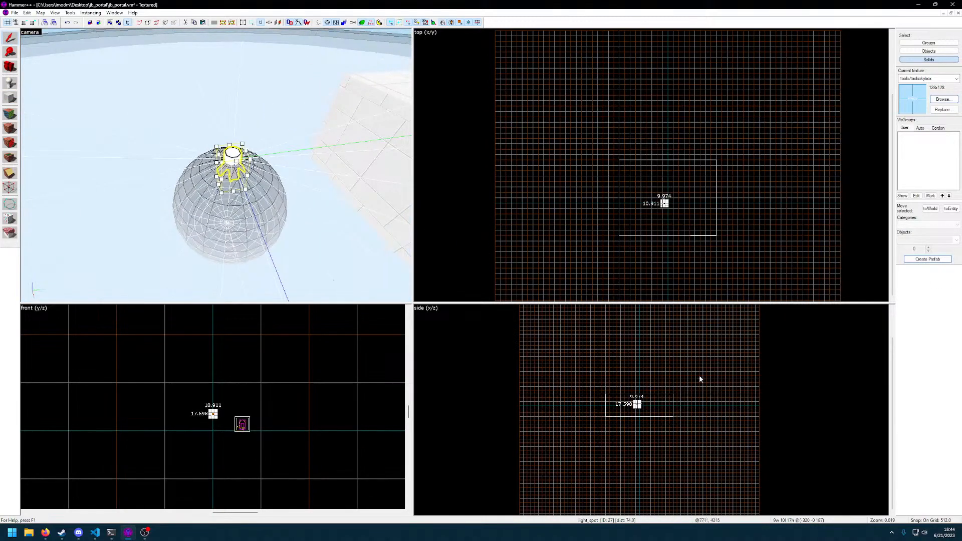
pyautogui.scroll(5, 655, 392)
pyautogui.scroll(8, 693, 242)
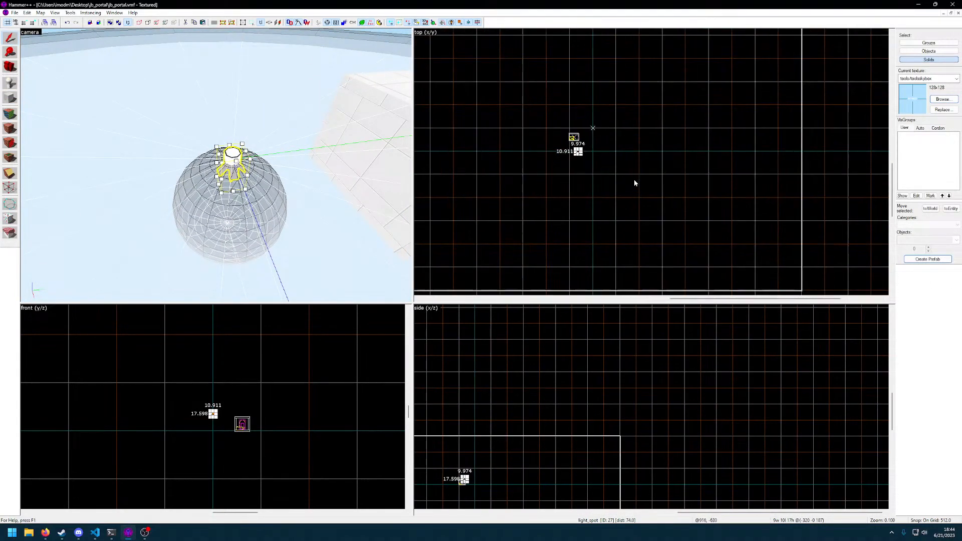
pyautogui.scroll(4, 627, 238)
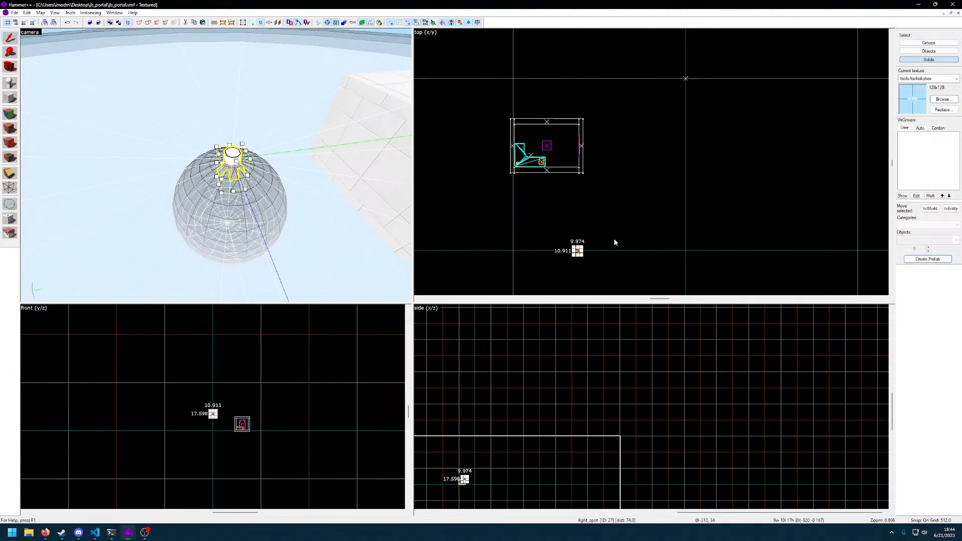
pyautogui.press('[')
pyautogui.press('[')
# Align the spotlight in plan over the info_player_terrorist spawn, refining the grid snap to 4 units
pyautogui.press('[')
pyautogui.press('[')
pyautogui.moveTo(576, 251); pyautogui.dragTo(548, 150)
pyautogui.scroll(12, 548, 150)
pyautogui.press('[')
pyautogui.press('[')
pyautogui.scroll(-5, 551, 146)
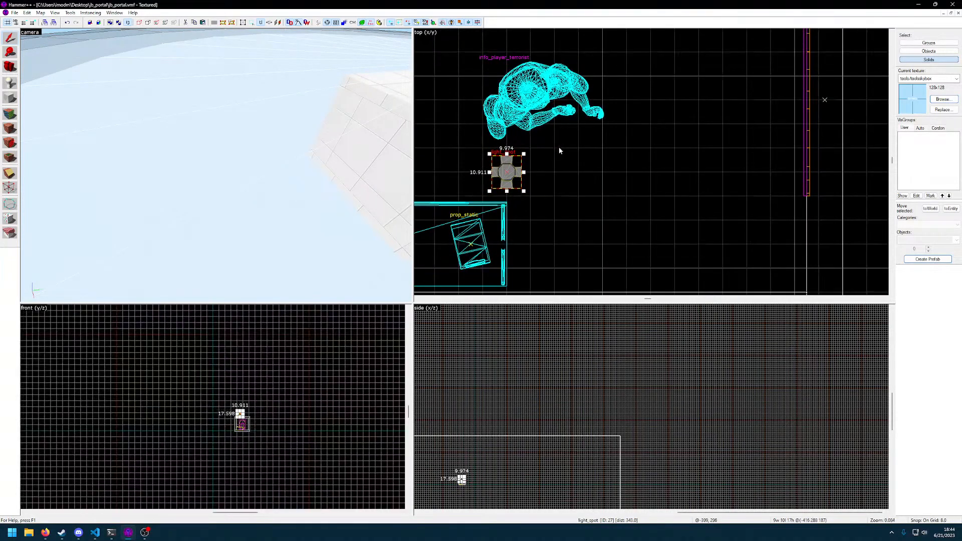
pyautogui.moveTo(626, 217); pyautogui.dragTo(639, 182)
pyautogui.scroll(6, 660, 201)
pyautogui.press('[')
pyautogui.moveTo(609, 152); pyautogui.dragTo(594, 152)
pyautogui.press('z')
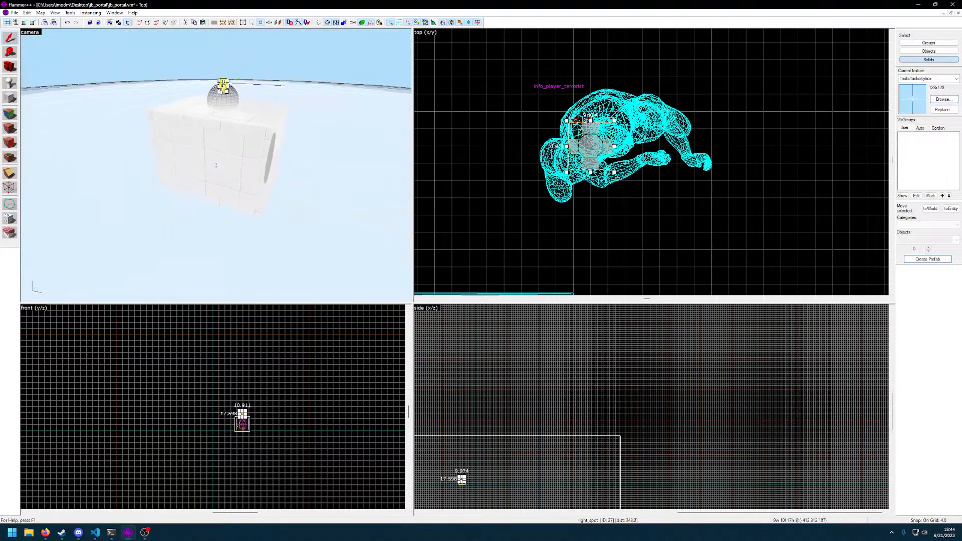
# Lower the spotlight to the portal room's ceiling, directly above the player spawn
pyautogui.press('w')
pyautogui.press('w')
pyautogui.press('z')
pyautogui.scroll(12, 567, 356)
pyautogui.scroll(4, 591, 430)
pyautogui.moveTo(563, 337); pyautogui.dragTo(562, 388)
pyautogui.scroll(5, 588, 395)
pyautogui.moveTo(578, 405); pyautogui.dragTo(598, 405, button='middle')
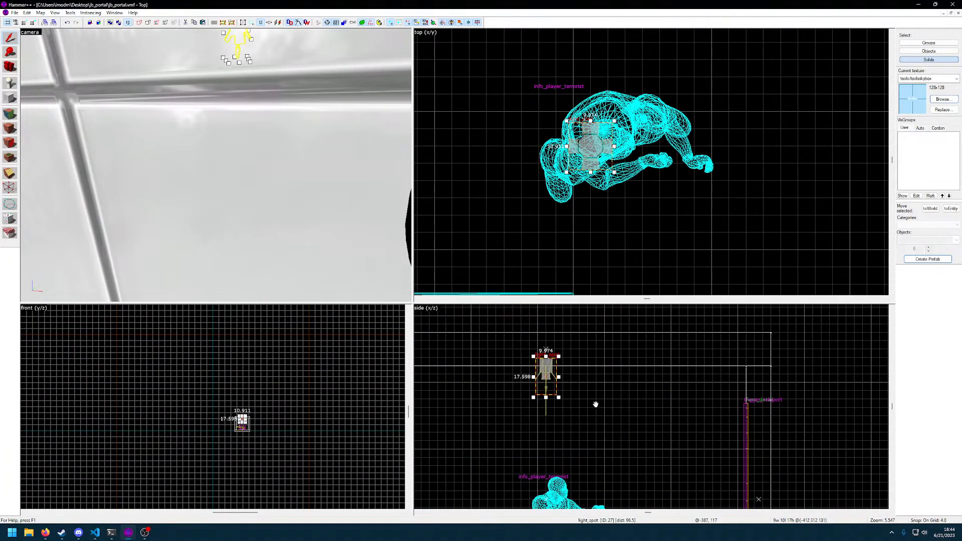
pyautogui.moveTo(548, 379); pyautogui.dragTo(548, 371)
pyautogui.press('z')
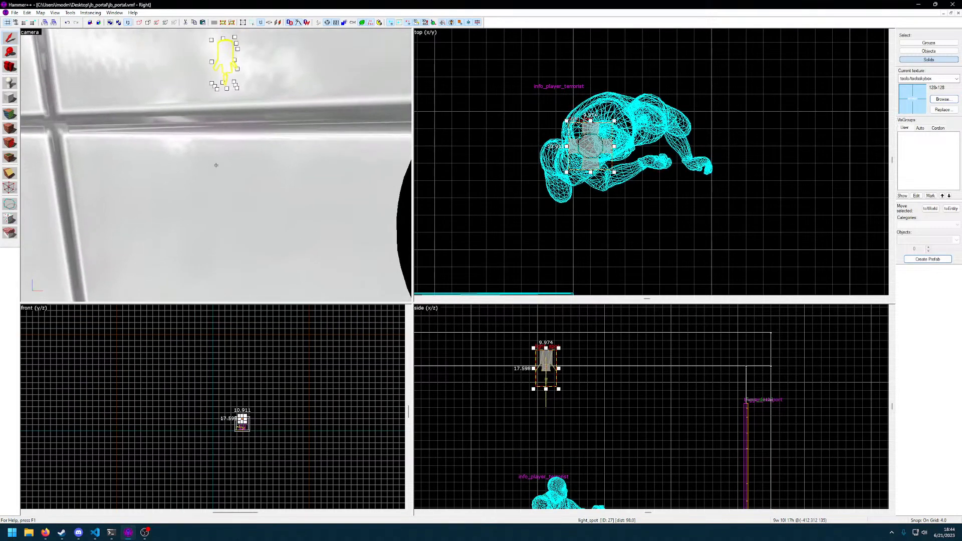
pyautogui.press('w')
pyautogui.press('a')
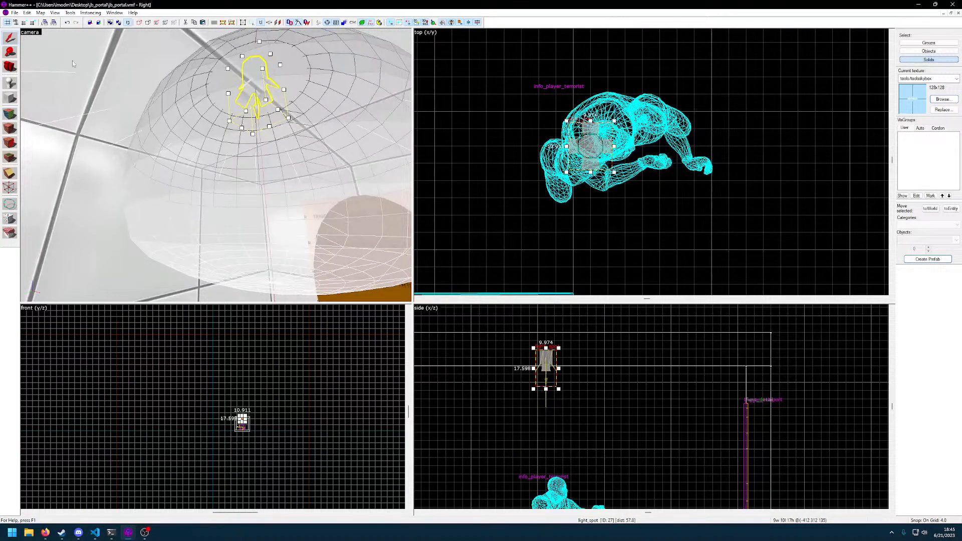
# Open the lighting preview, bake the changes and inspect the lit portal room from inside and outside
pyautogui.click(55, 12)
pyautogui.click(90, 111)
pyautogui.press('z')
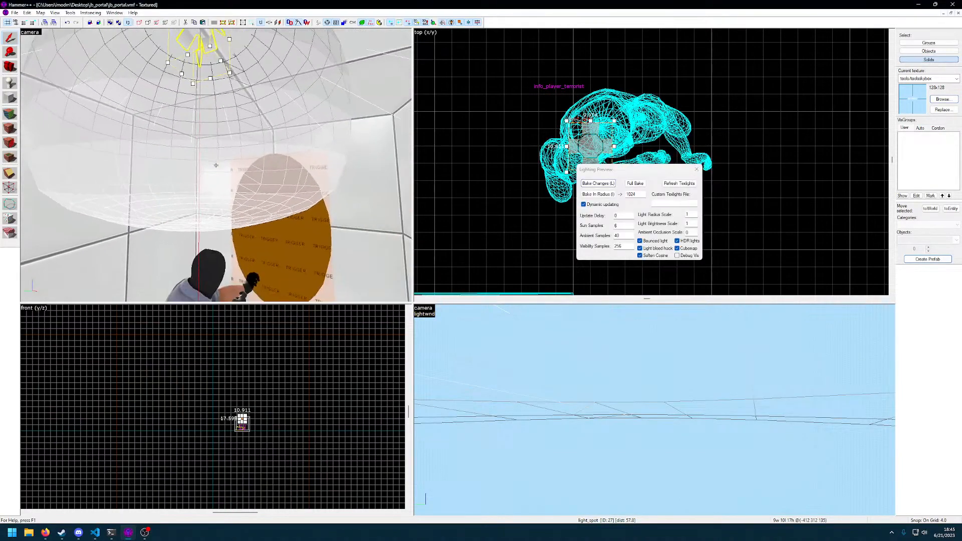
pyautogui.press('z')
pyautogui.click(604, 184)
pyautogui.press('z')
pyautogui.press('s')
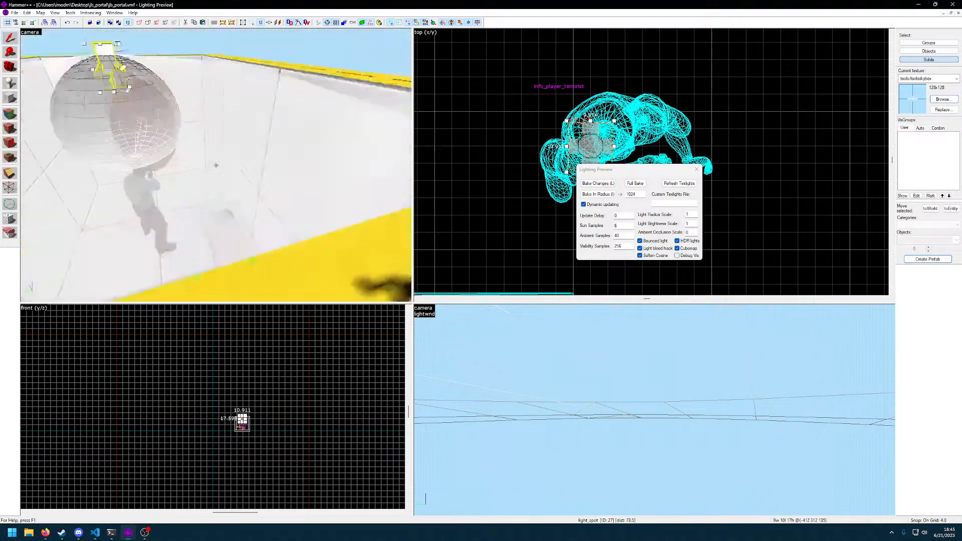
pyautogui.press('s')
pyautogui.click(216, 165)
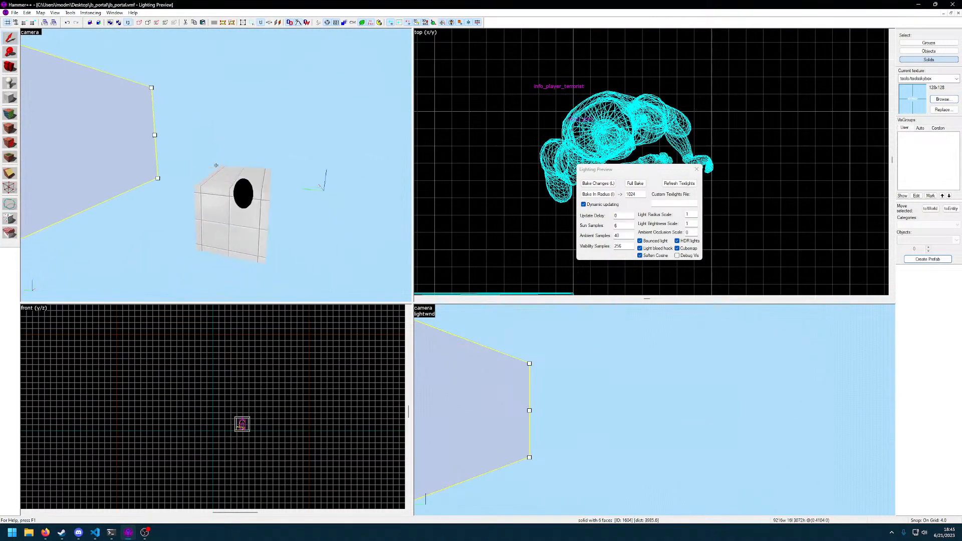
# Refresh the texlights and run a full bake in the lighting preview
pyautogui.press('z')
pyautogui.click(677, 185)
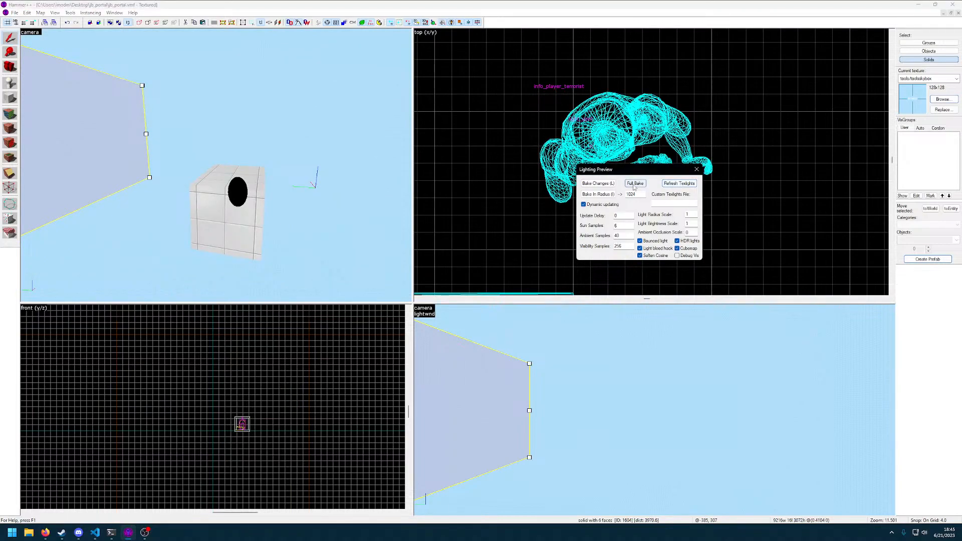
pyautogui.press('z')
pyautogui.press('z')
# Close the lighting preview settings and compile the jb_portal map
pyautogui.click(697, 170)
pyautogui.press('F9')
pyautogui.press('Return')
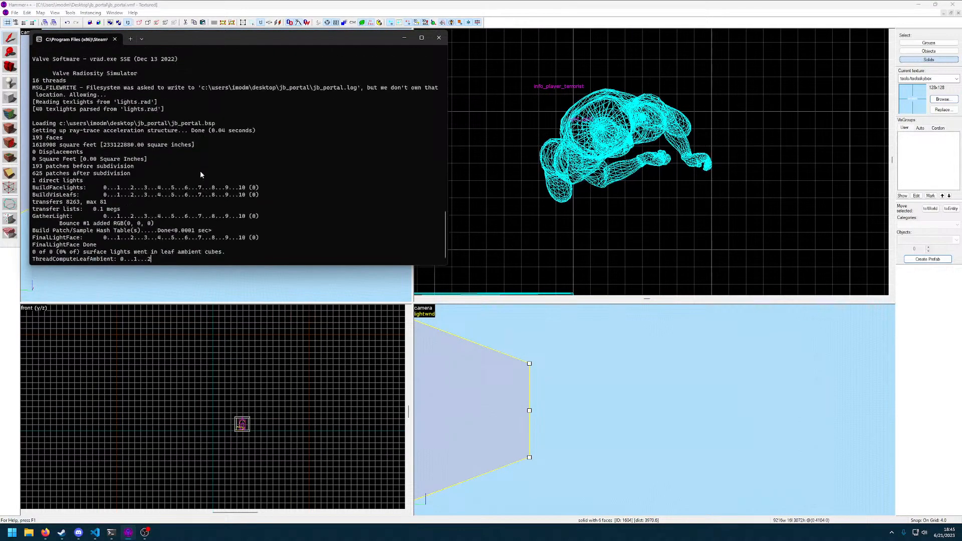
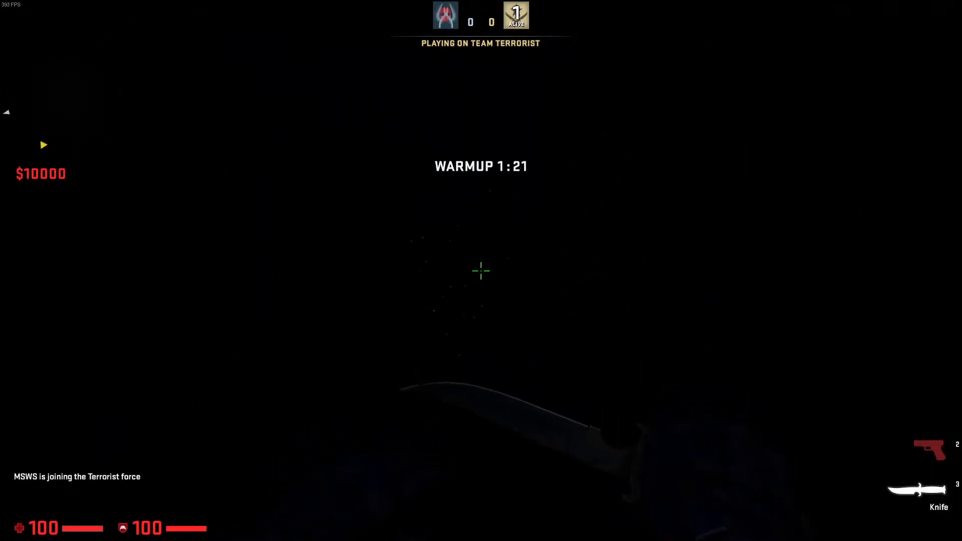
# Enable sv_cheats 1 and turn on noclip through the game console
pyautogui.press('`')
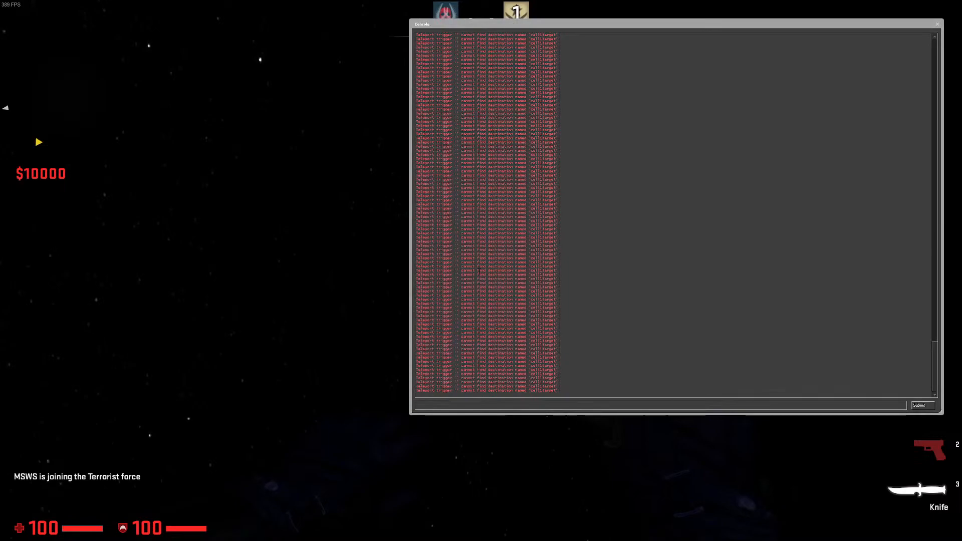
pyautogui.press('`')
pyautogui.press('`')
pyautogui.write('sv')
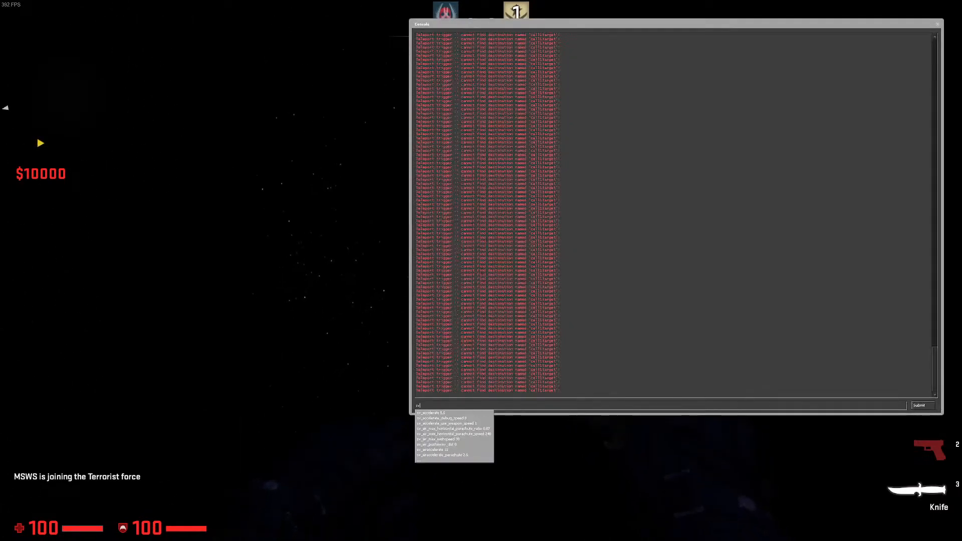
pyautogui.write('_cheats 1')
pyautogui.press('Return')
pyautogui.write('noclip')
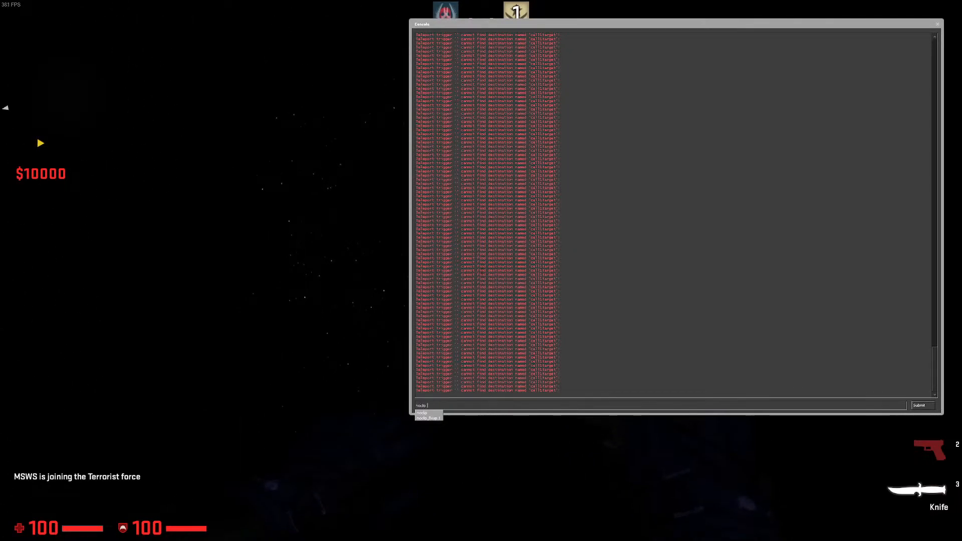
pyautogui.press('Return')
pyautogui.press('`')
# Fly out of the portal room to inspect it and the skybox, leave the game and dismiss the compile output
pyautogui.press('w')
pyautogui.press('w')
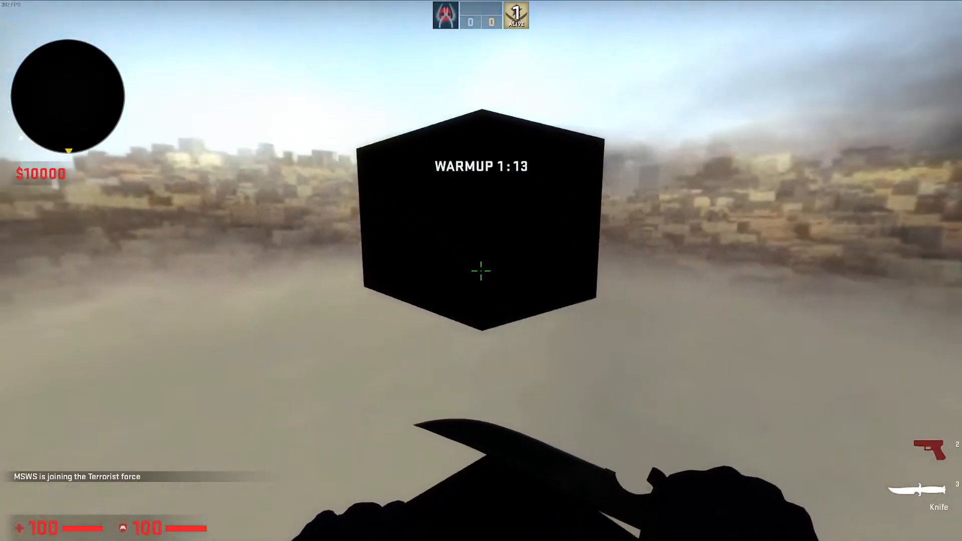
pyautogui.press('w')
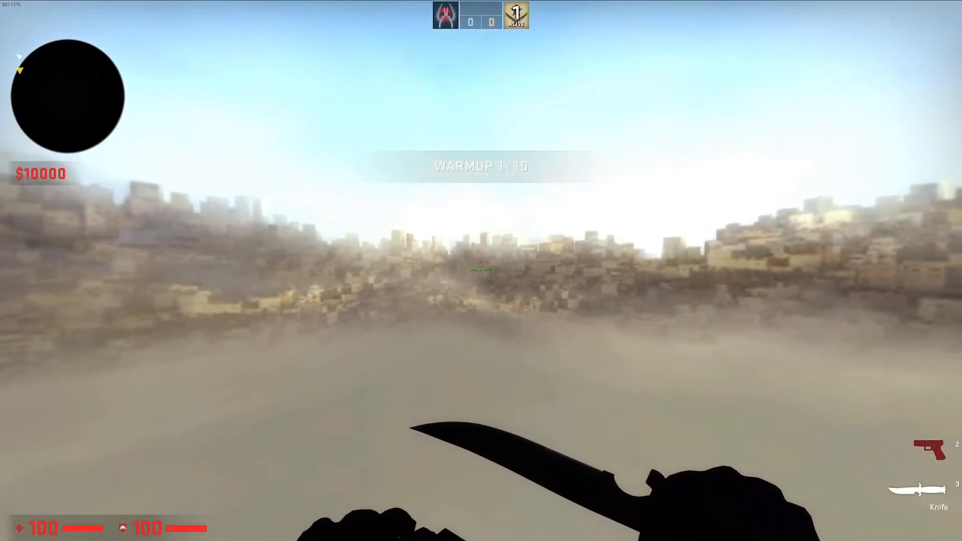
pyautogui.click(481, 270)
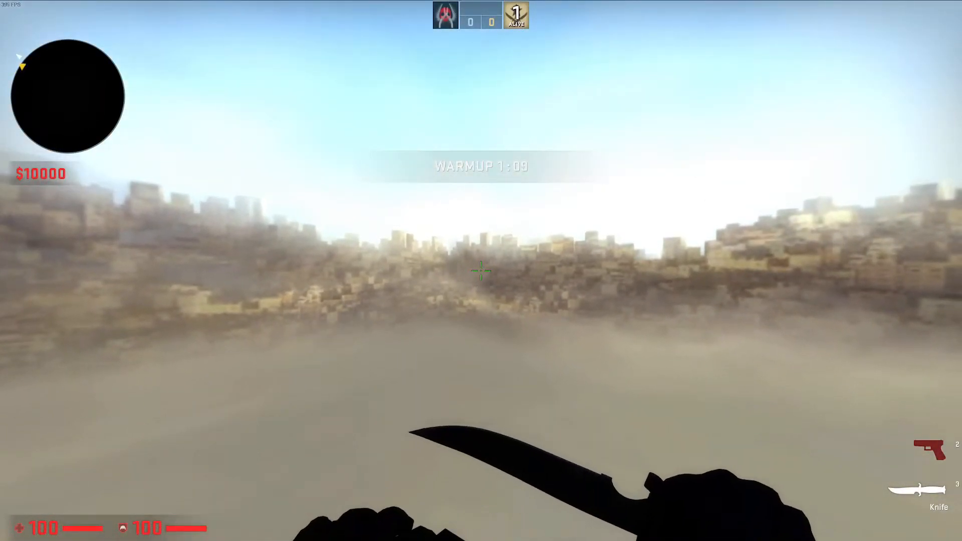
pyautogui.press('w')
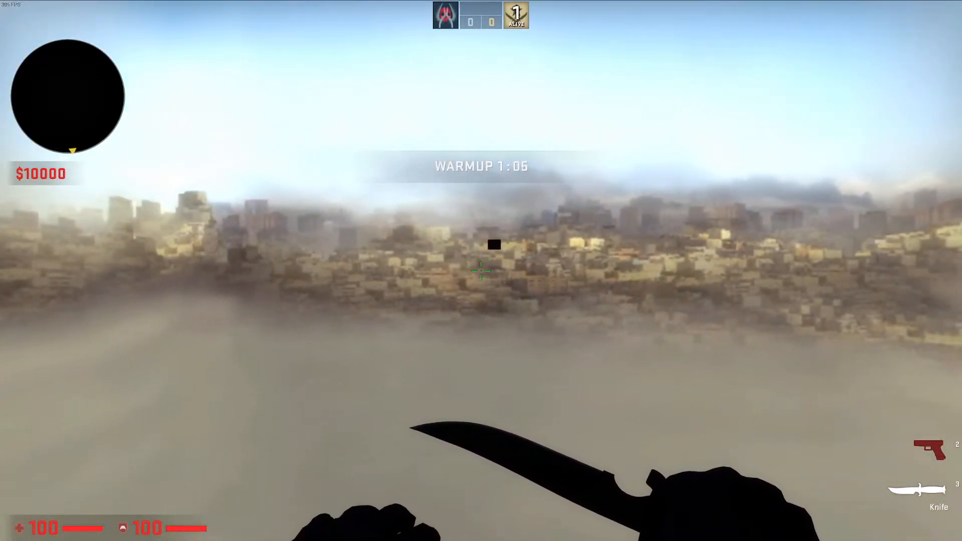
pyautogui.press('s')
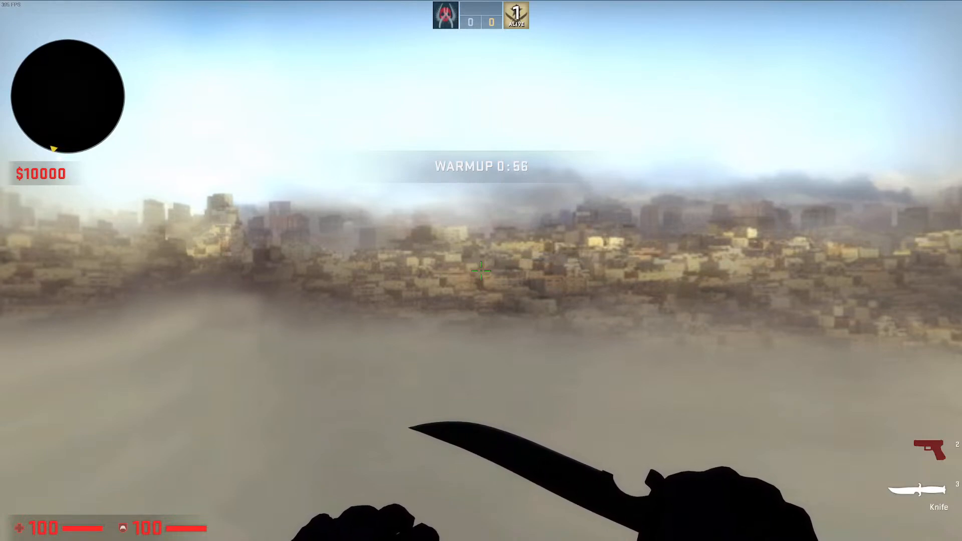
pyautogui.press('`')
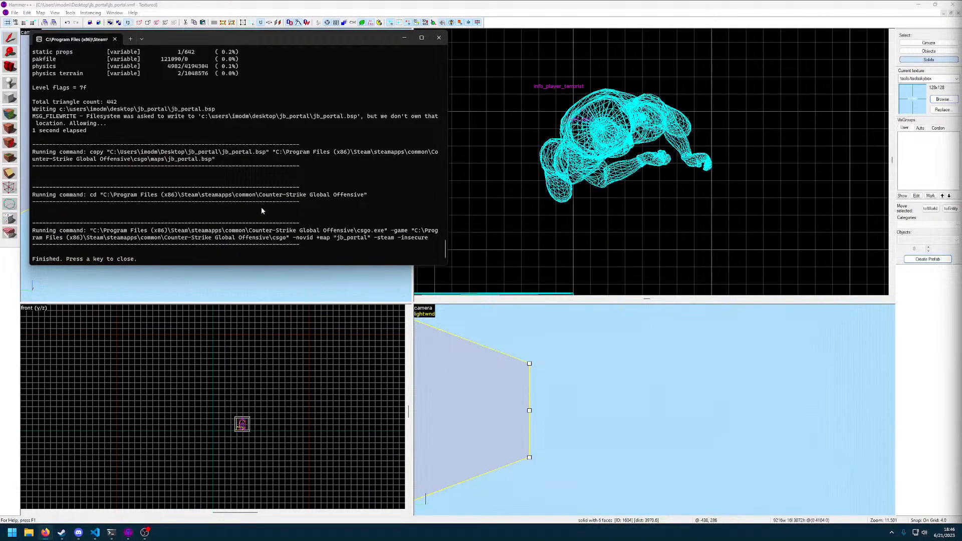
pyautogui.press('Return')
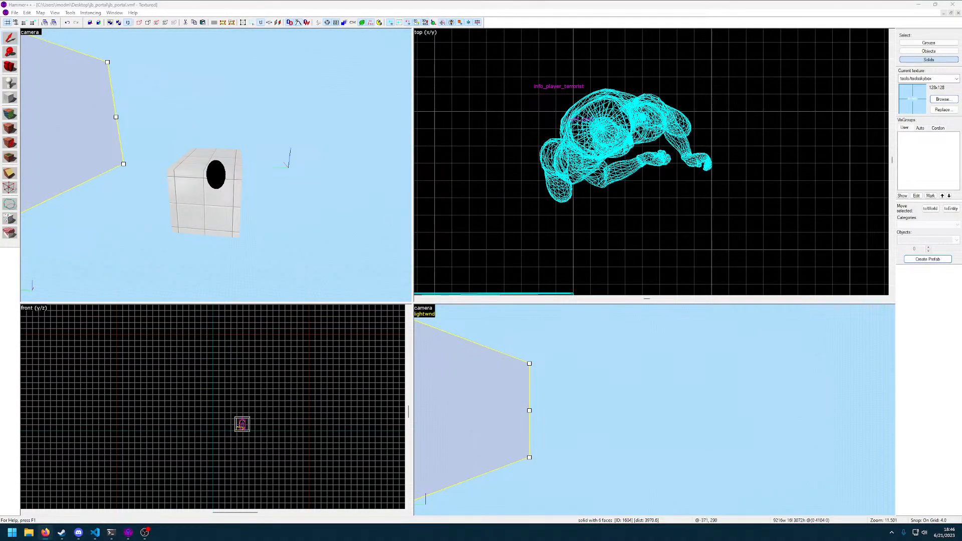
# Fly into the portal room and check the properties of the ceiling light_spot
pyautogui.click(255, 149)
pyautogui.press('z')
pyautogui.press('w')
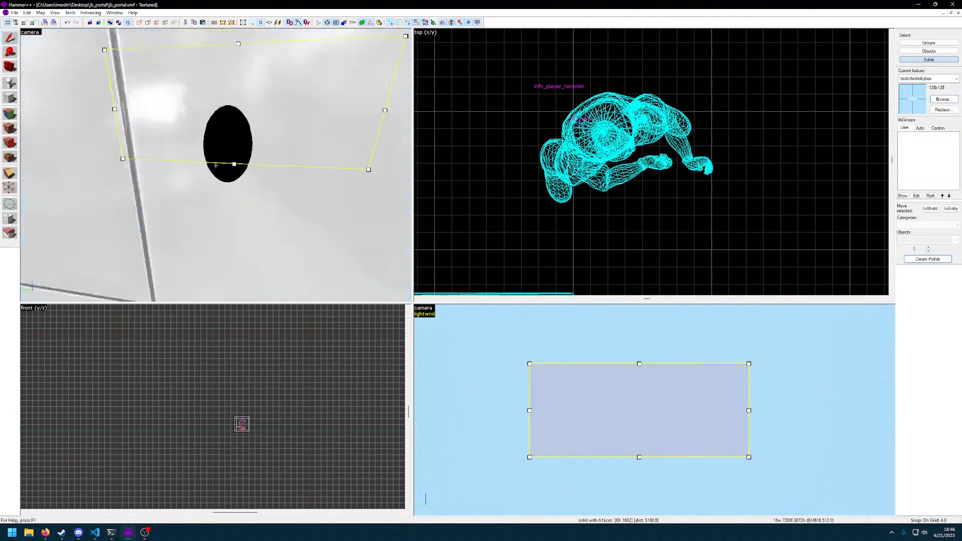
pyautogui.doubleClick(216, 165)
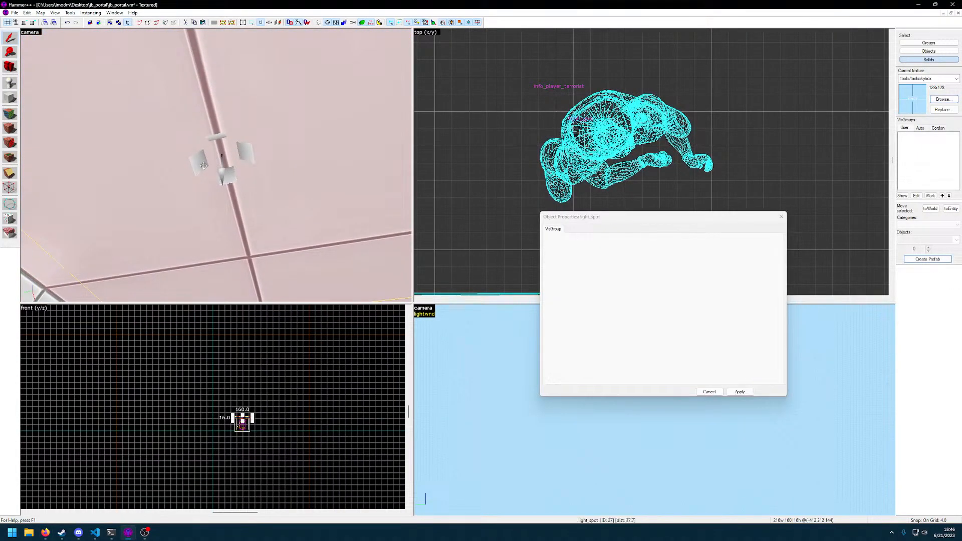
pyautogui.click(216, 165)
pyautogui.press('z')
pyautogui.click(782, 217)
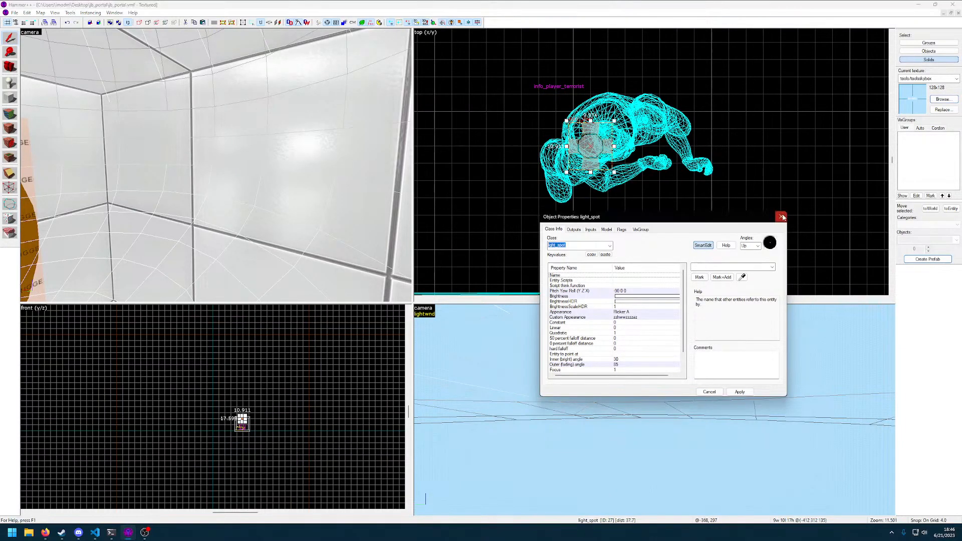
# Center the 2D and 3D views on the selected spotlight
pyautogui.hotkey('ctrl', 'shift', 'e')
pyautogui.hotkey('ctrl', 'e')
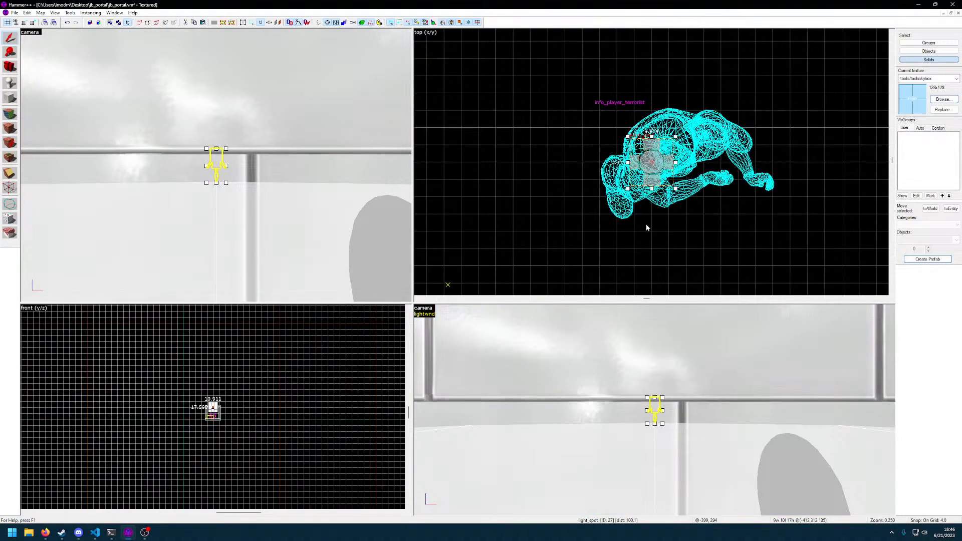
pyautogui.hotkey('ctrl', 'r')
pyautogui.click(725, 106)
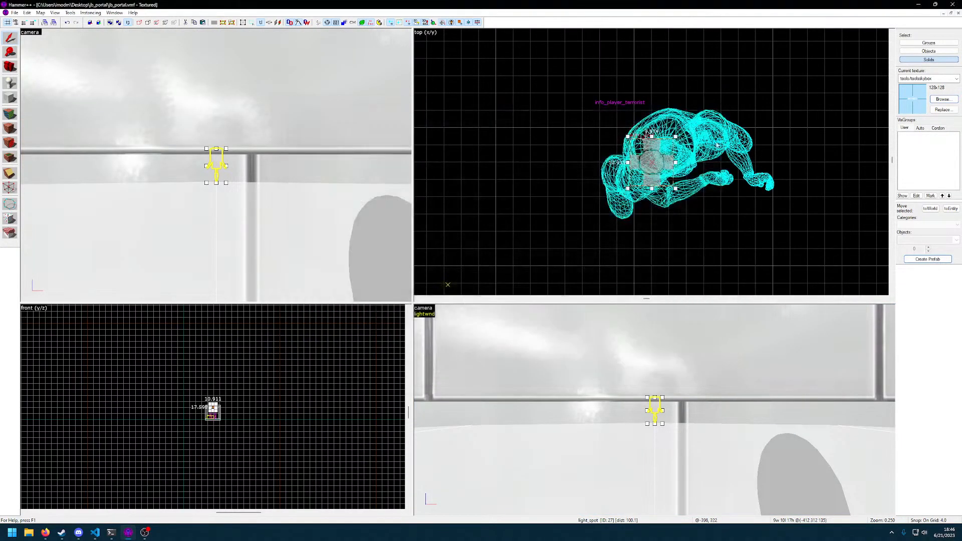
pyautogui.click(617, 378)
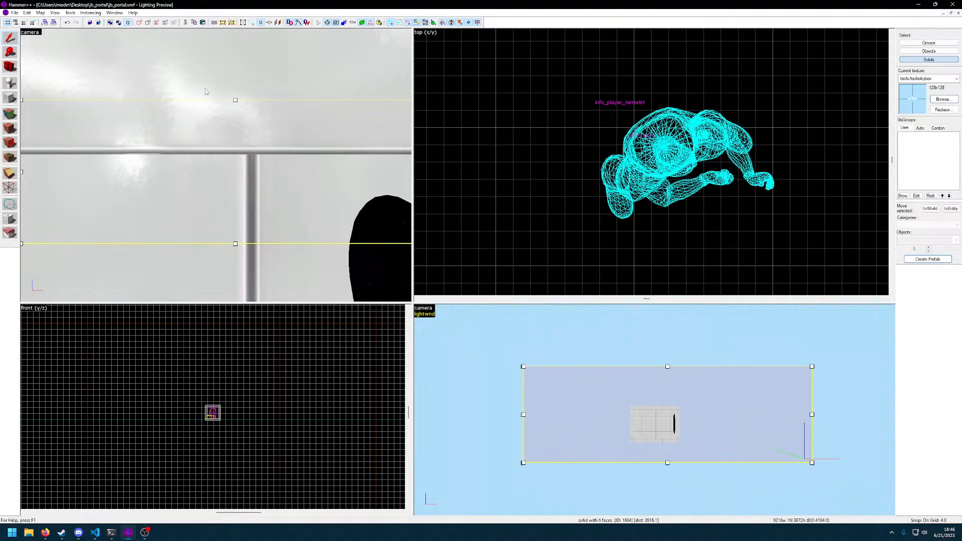
# Switch the lighting preview viewport to the 2D side (x/z) view
pyautogui.click(90, 12)
pyautogui.moveTo(105, 32)
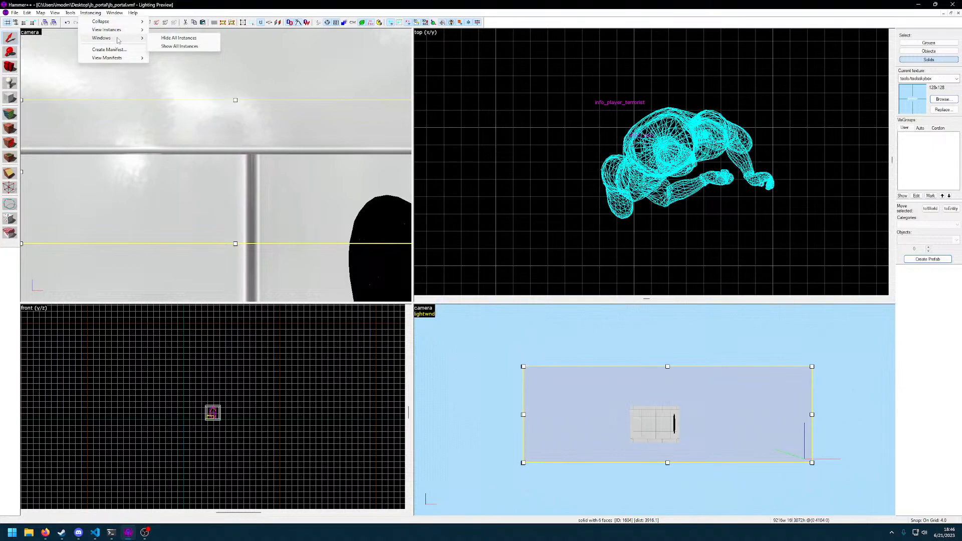
pyautogui.moveTo(121, 15)
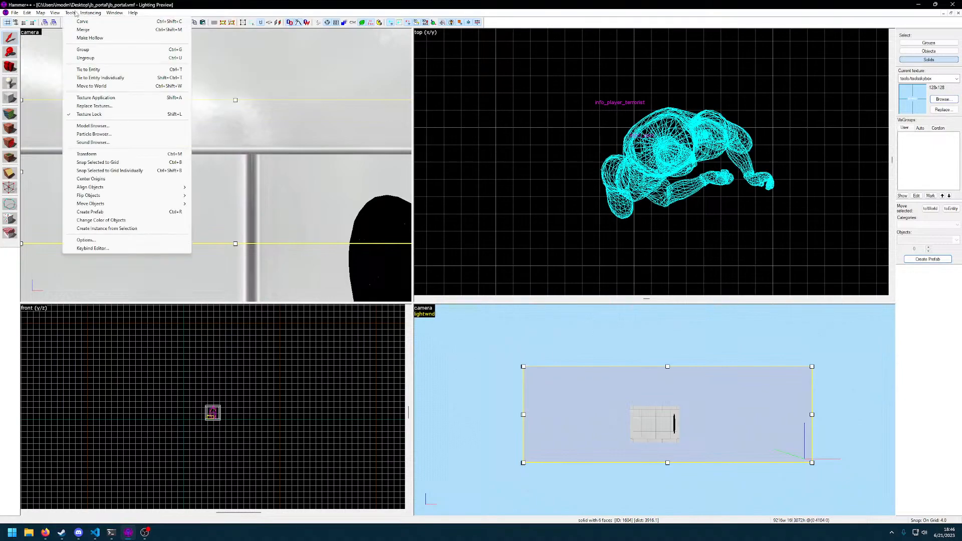
pyautogui.click(565, 351)
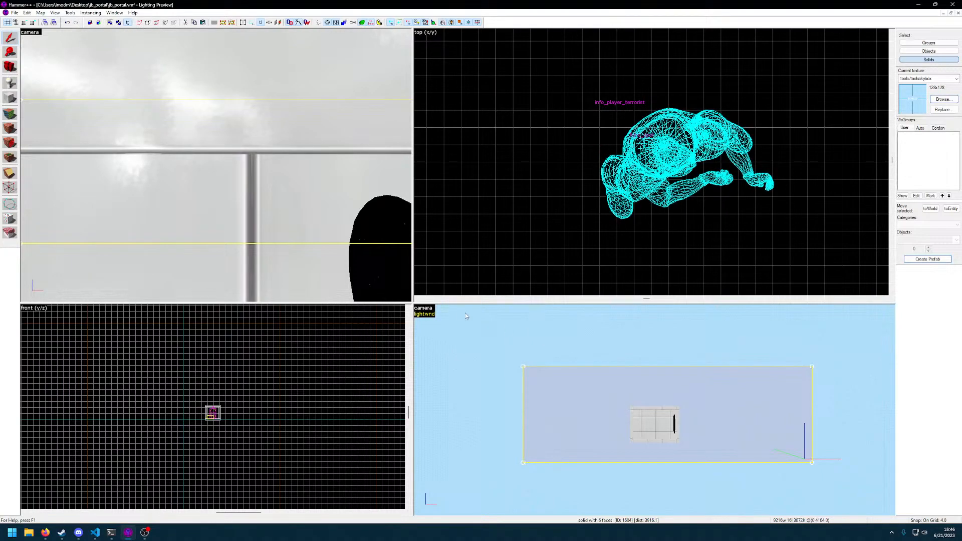
pyautogui.click(423, 309)
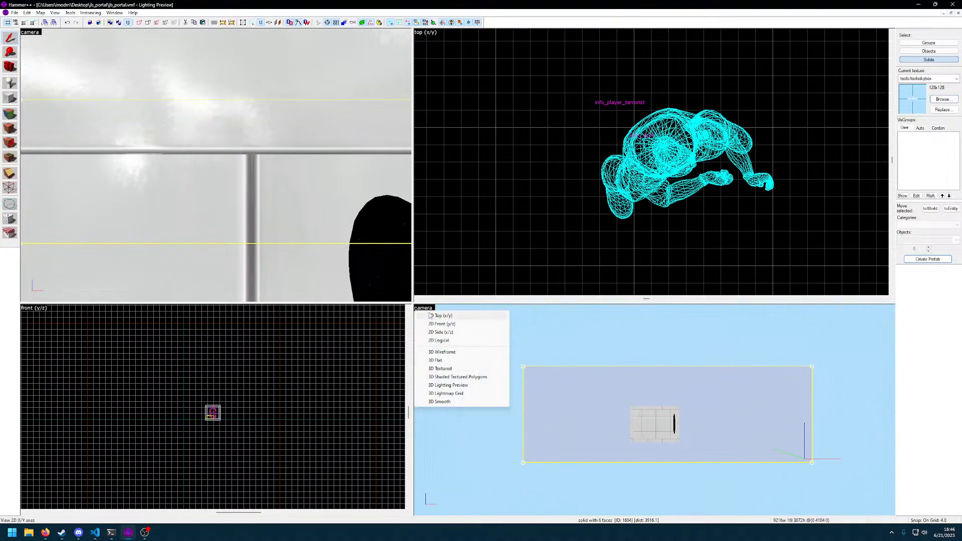
pyautogui.click(441, 324)
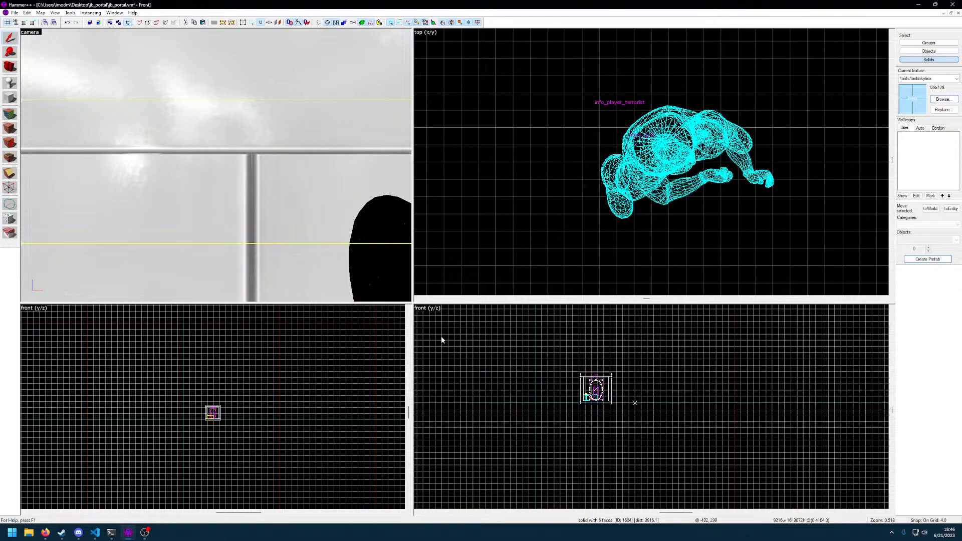
pyautogui.click(431, 309)
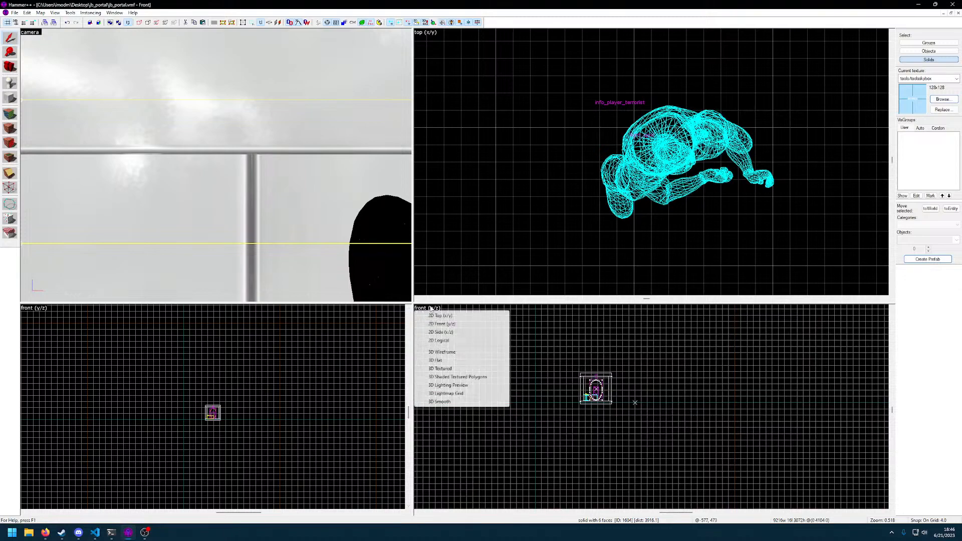
pyautogui.click(446, 332)
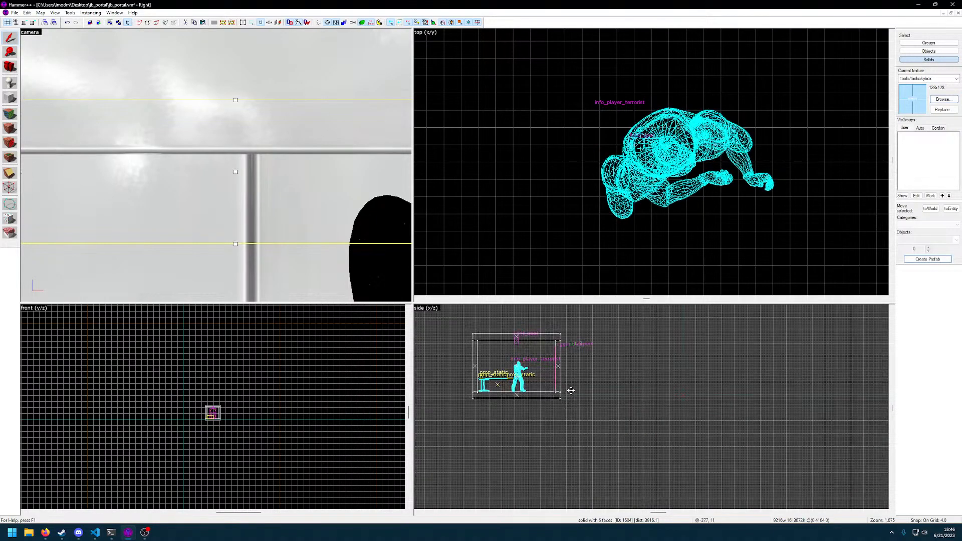
# Lower the light_spot by 8 units in the side view so its housing sits just beneath the portal room's ceiling
pyautogui.click(216, 165)
pyautogui.press('z')
pyautogui.scroll(12, 476, 322)
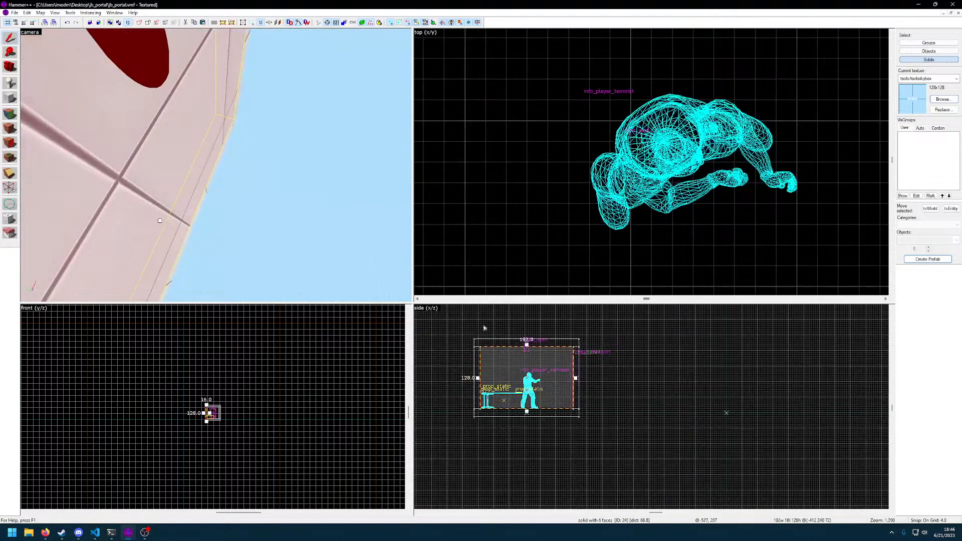
pyautogui.moveTo(525, 343); pyautogui.dragTo(622, 472)
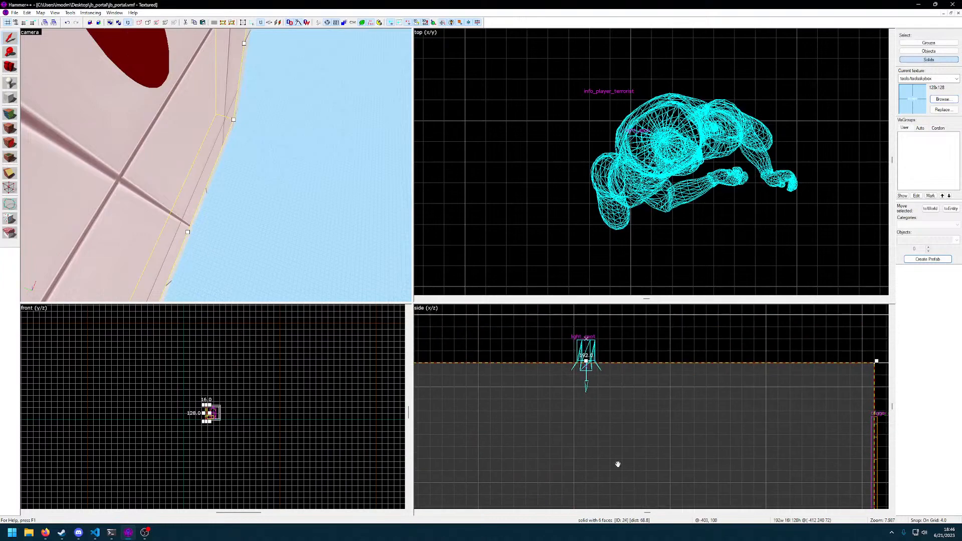
pyautogui.click(587, 355)
pyautogui.click(587, 361)
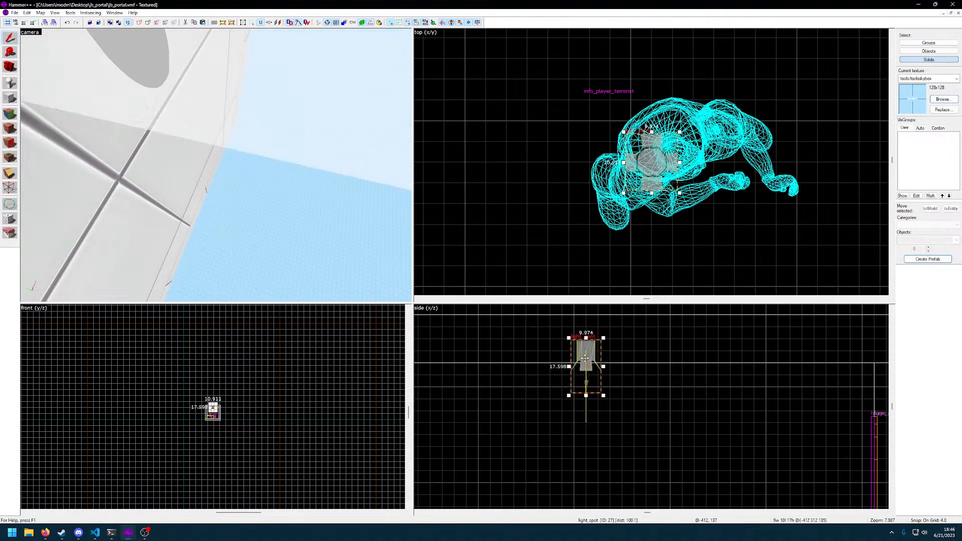
pyautogui.moveTo(586, 356); pyautogui.dragTo(586, 380)
# Fly the camera around and through the portal room to examine its walls and portal opening
pyautogui.press('z')
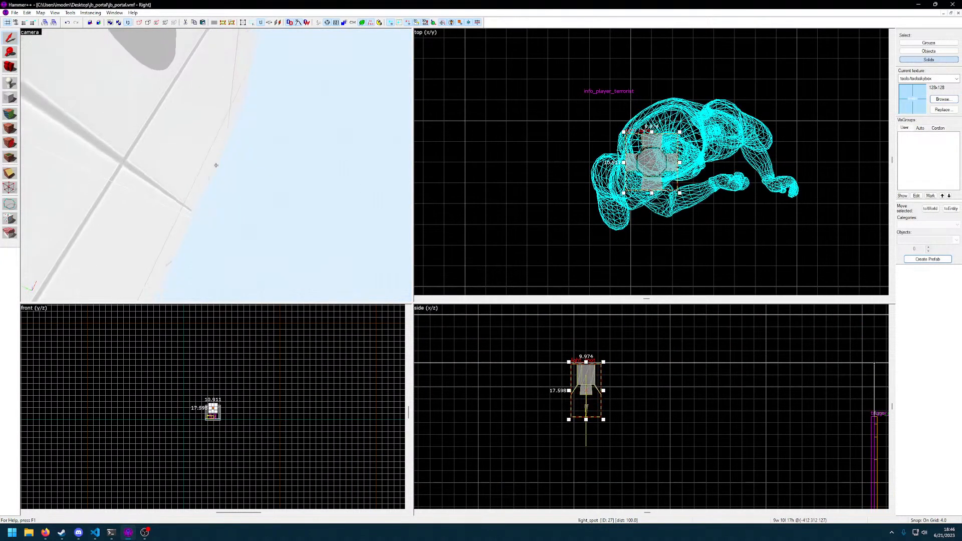
pyautogui.click(216, 165)
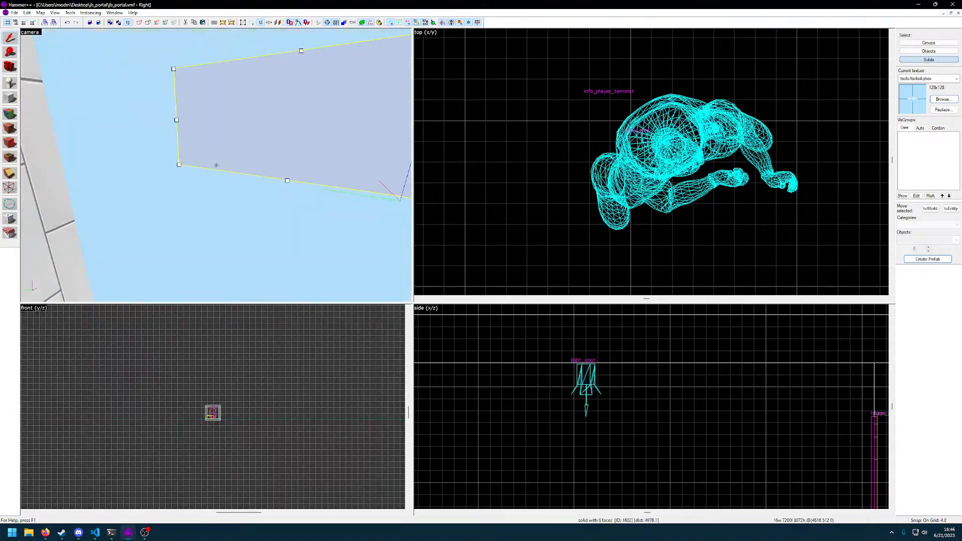
pyautogui.press('a')
pyautogui.press('s')
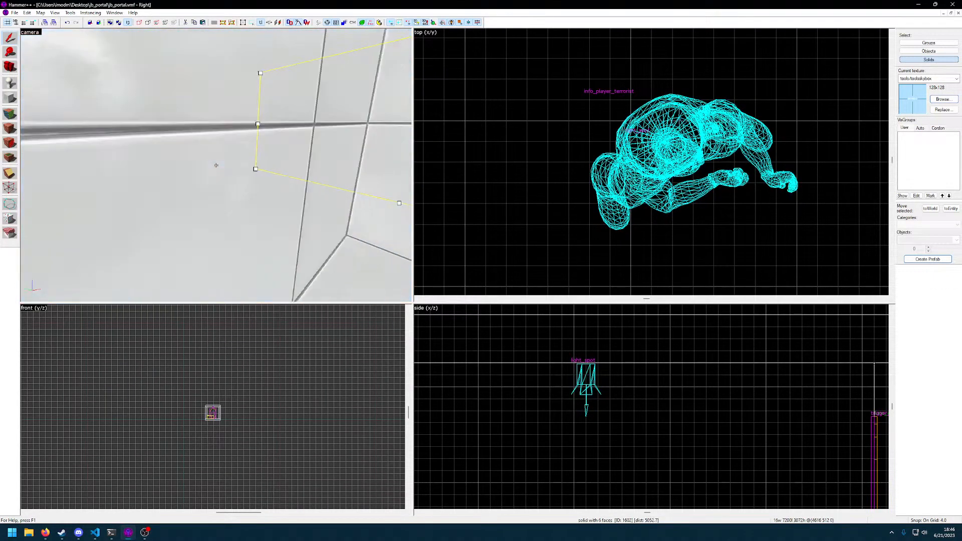
pyautogui.press('w')
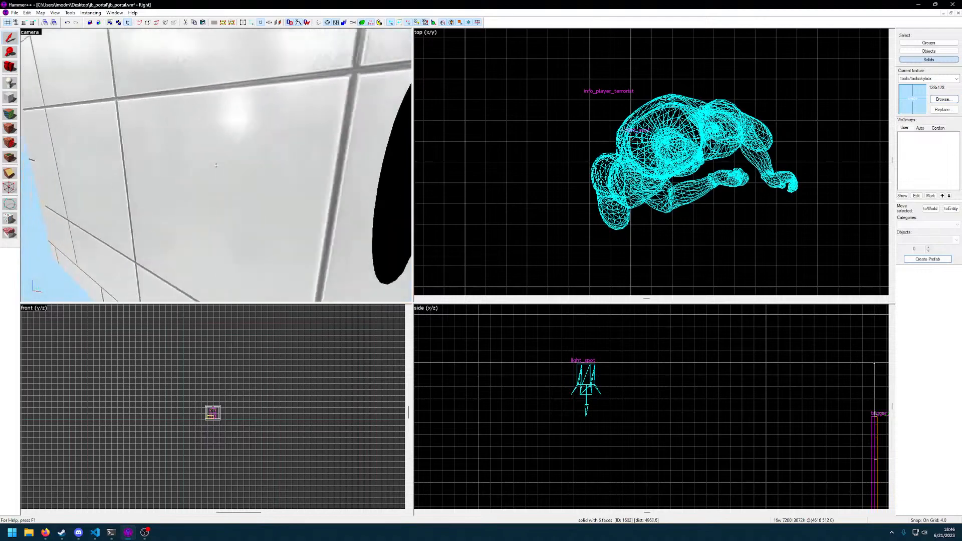
pyautogui.press('s')
pyautogui.press('z')
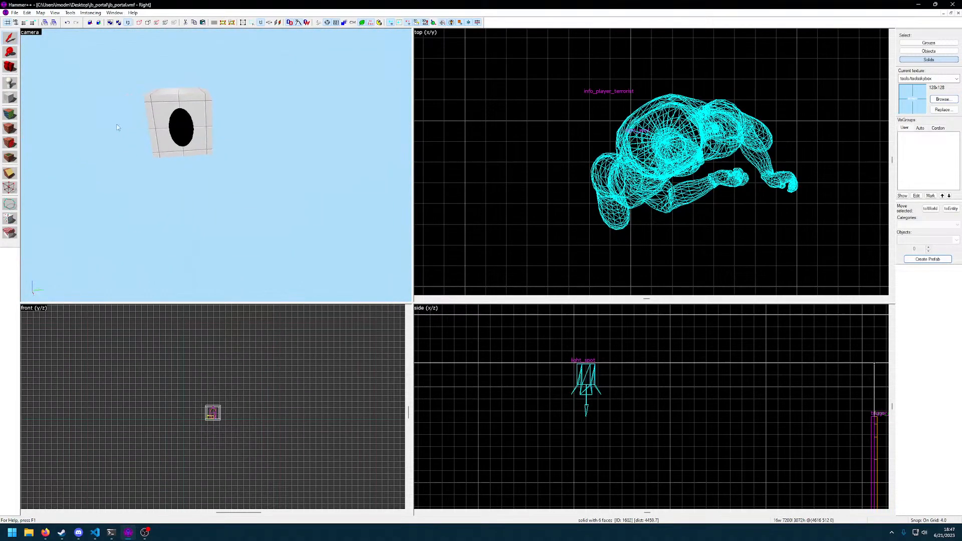
# Enlarge the grid to 512 units and outline a 1024 by 2048 block beside the portal room in the top view
pyautogui.click(10, 98)
pyautogui.scroll(-6, 624, 198)
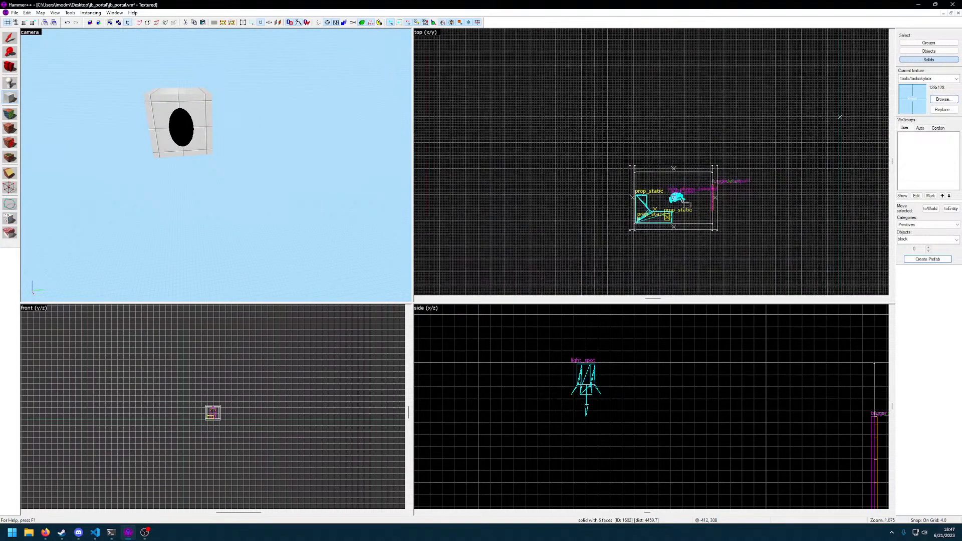
pyautogui.scroll(-2, 622, 194)
pyautogui.moveTo(673, 180); pyautogui.dragTo(630, 196, button='middle')
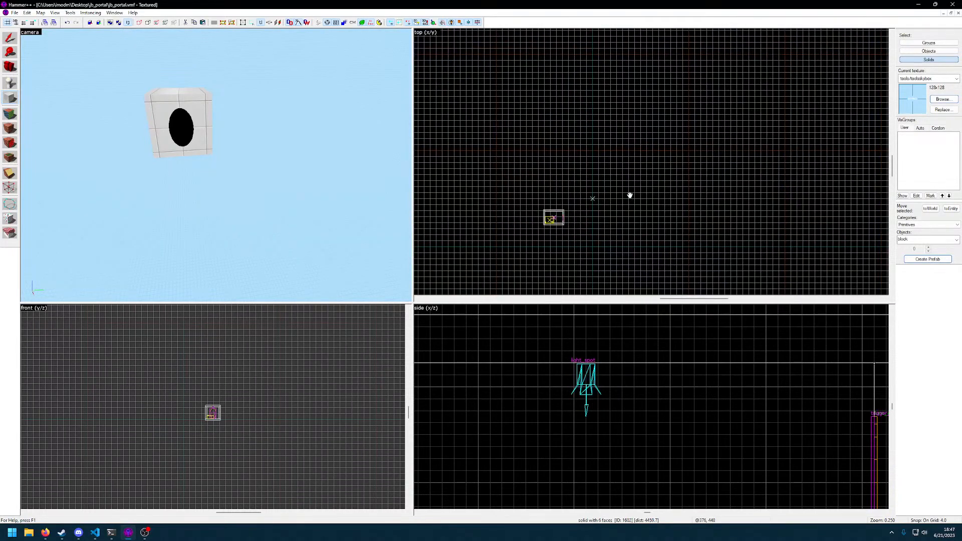
pyautogui.scroll(-2, 622, 198)
pyautogui.press(']')
pyautogui.press(']')
pyautogui.press(']')
pyautogui.press(']')
pyautogui.press(']')
pyautogui.press(']')
pyautogui.press(']')
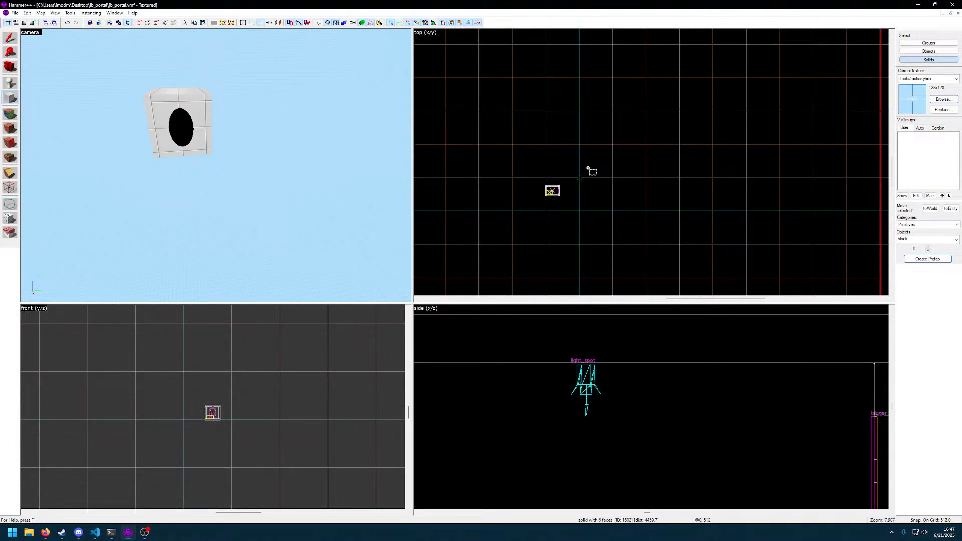
pyautogui.moveTo(632, 153); pyautogui.dragTo(674, 239)
# Reduce the block outline's height to 512 units in the side view, with its base level with the portal room
pyautogui.scroll(-10, 652, 398)
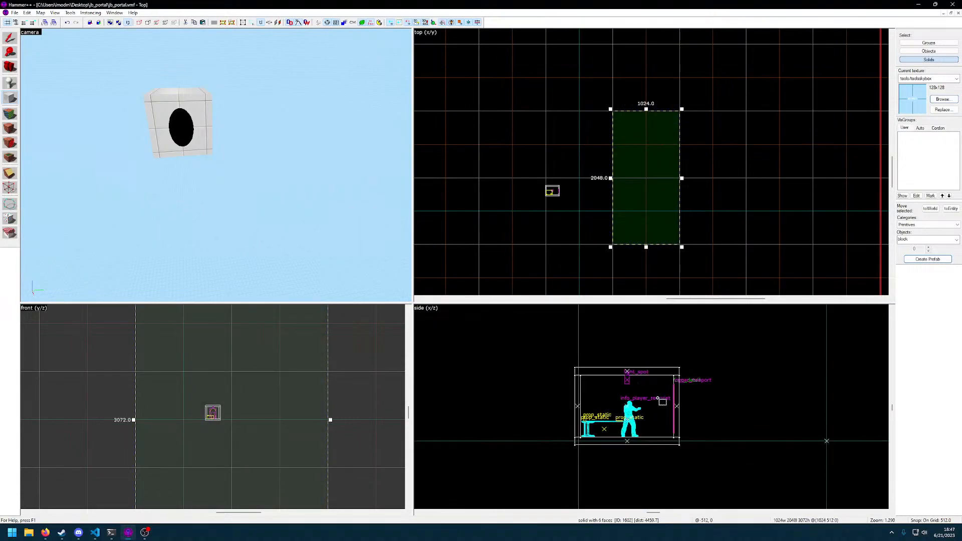
pyautogui.scroll(-8, 652, 396)
pyautogui.scroll(-7, 614, 411)
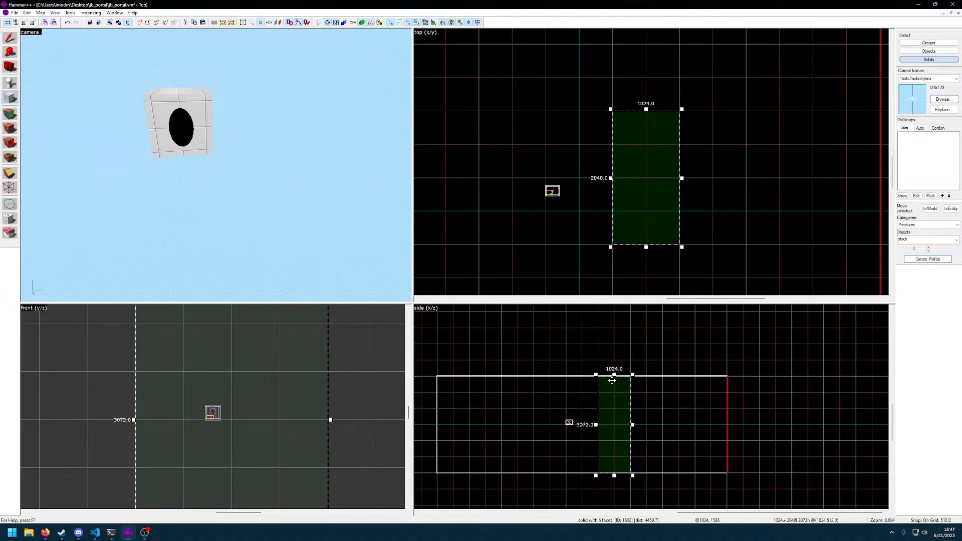
pyautogui.moveTo(613, 377); pyautogui.dragTo(615, 409)
pyautogui.moveTo(614, 476); pyautogui.dragTo(615, 424)
pyautogui.scroll(8, 610, 427)
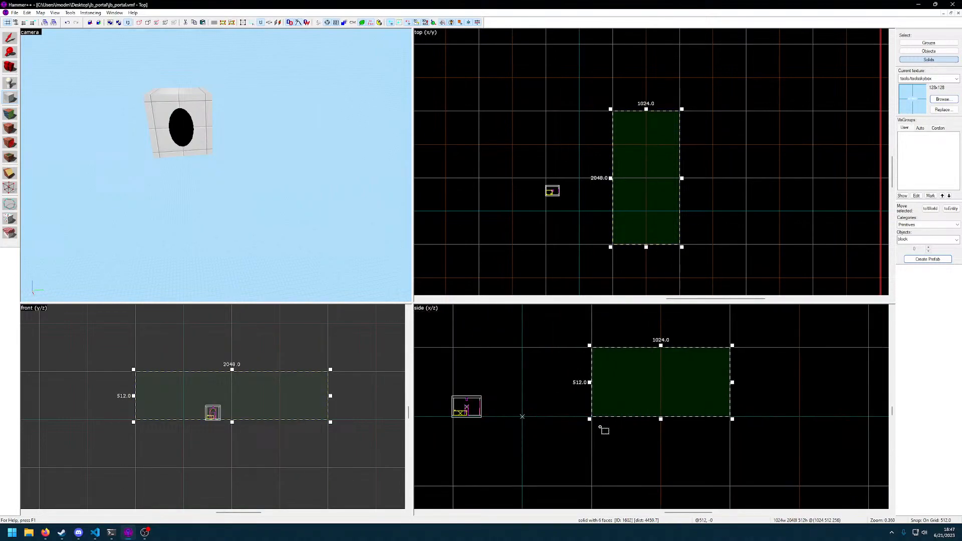
pyautogui.press('z')
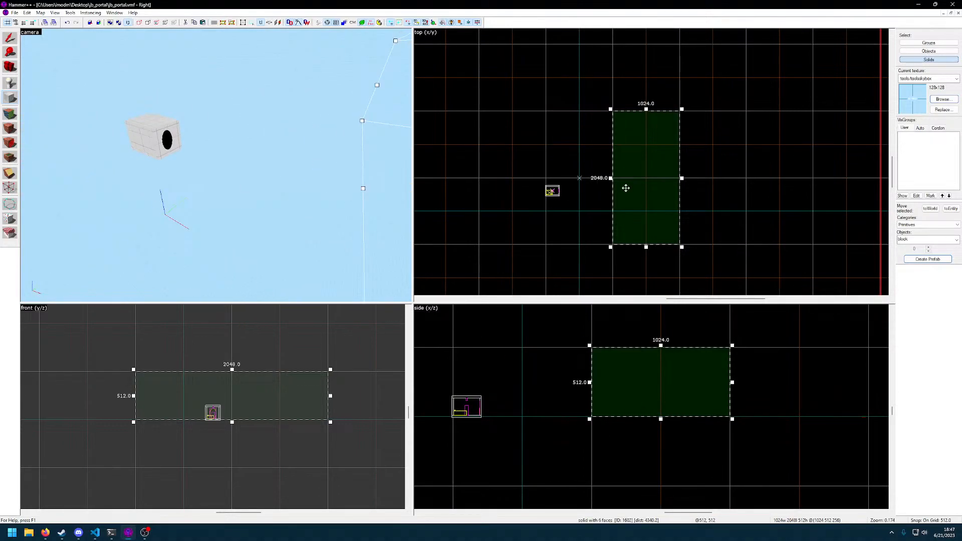
# Move the block outline 512 units closer to the portal room and view its placement in 3D
pyautogui.moveTo(632, 180); pyautogui.dragTo(598, 180)
pyautogui.press('z')
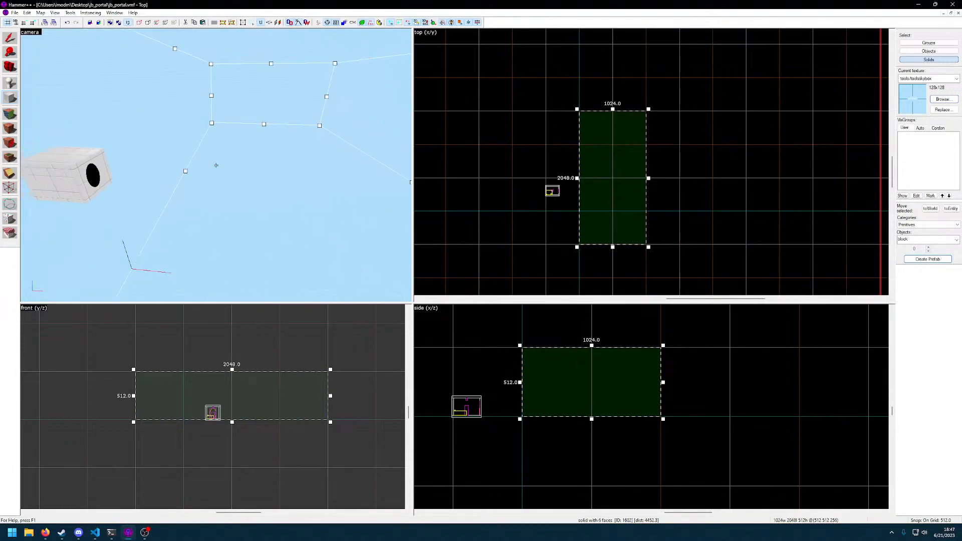
pyautogui.press('w')
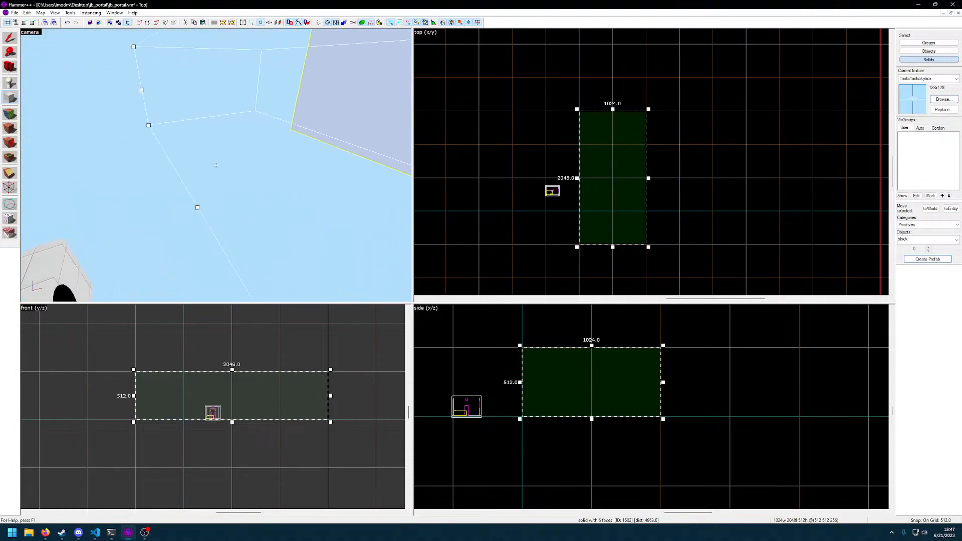
pyautogui.press('s')
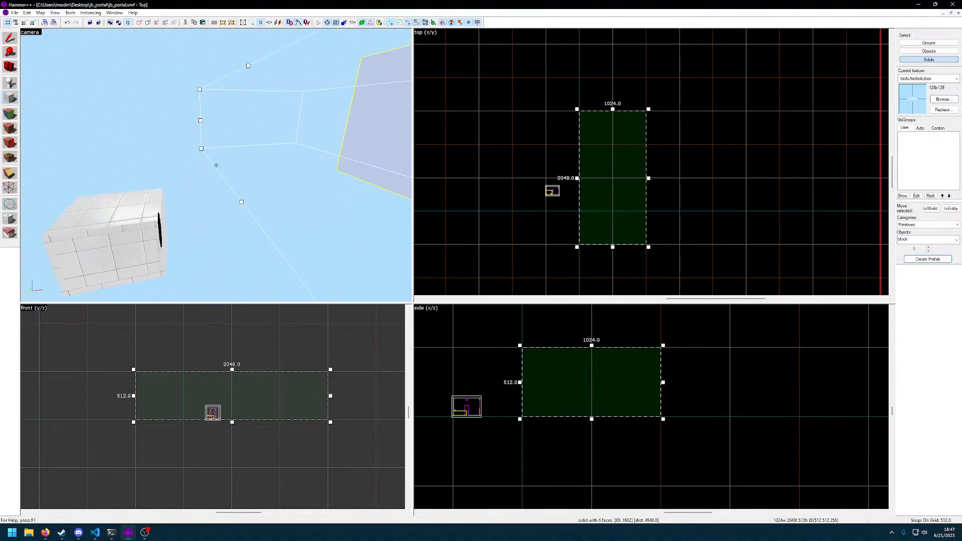
# Filter the textures for tile, choose demo/floor_tile00a, and create the block from the outline with it
pyautogui.click(943, 100)
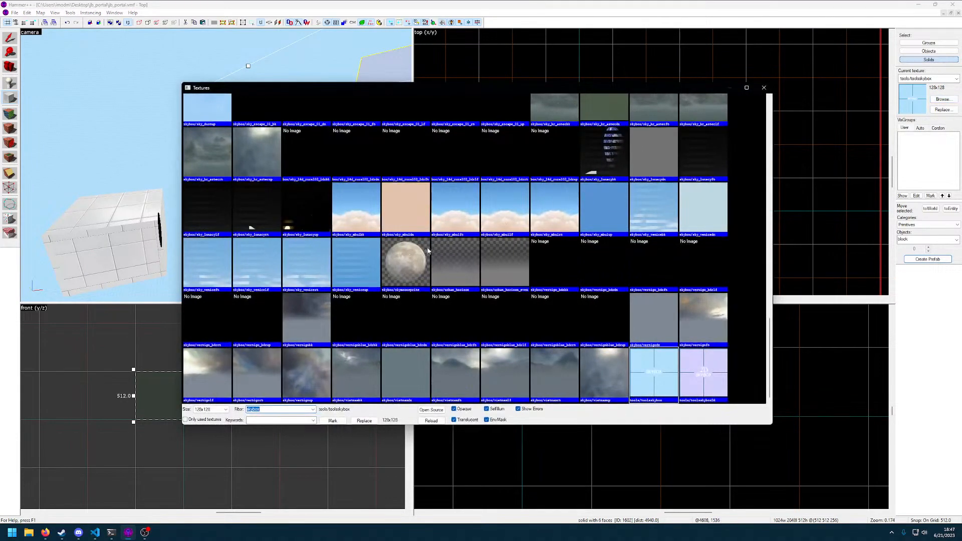
pyautogui.scroll(-5, 435, 251)
pyautogui.scroll(2, 304, 288)
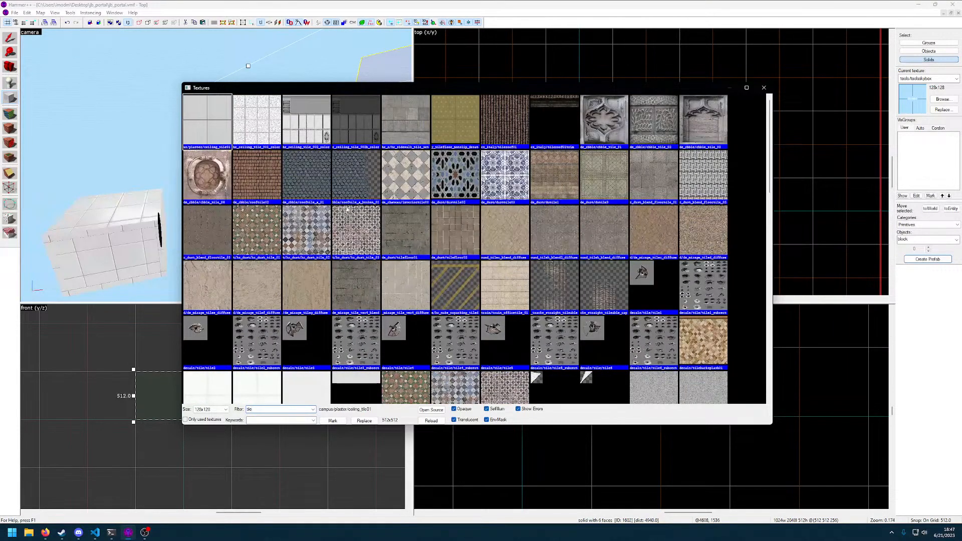
pyautogui.scroll(-15, 414, 223)
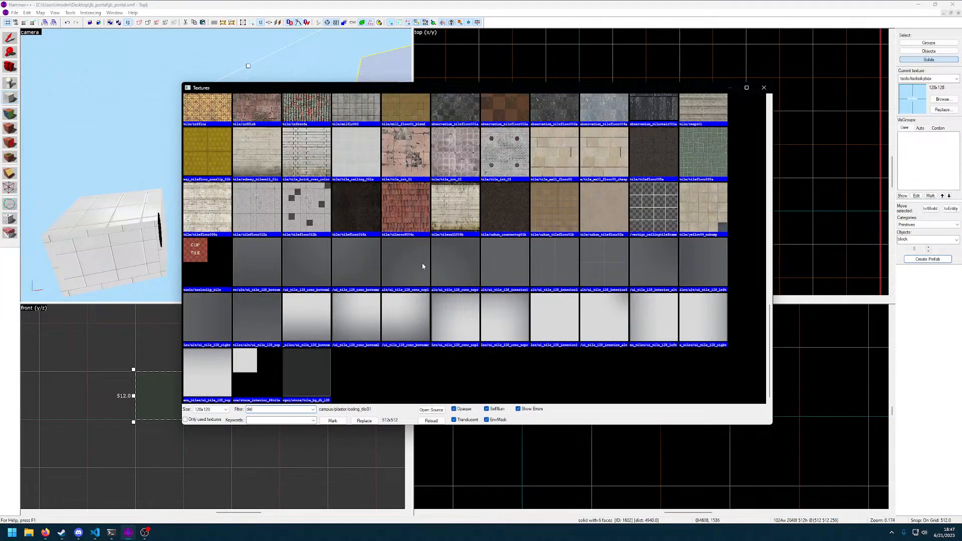
pyautogui.scroll(2, 424, 265)
pyautogui.scroll(10, 435, 271)
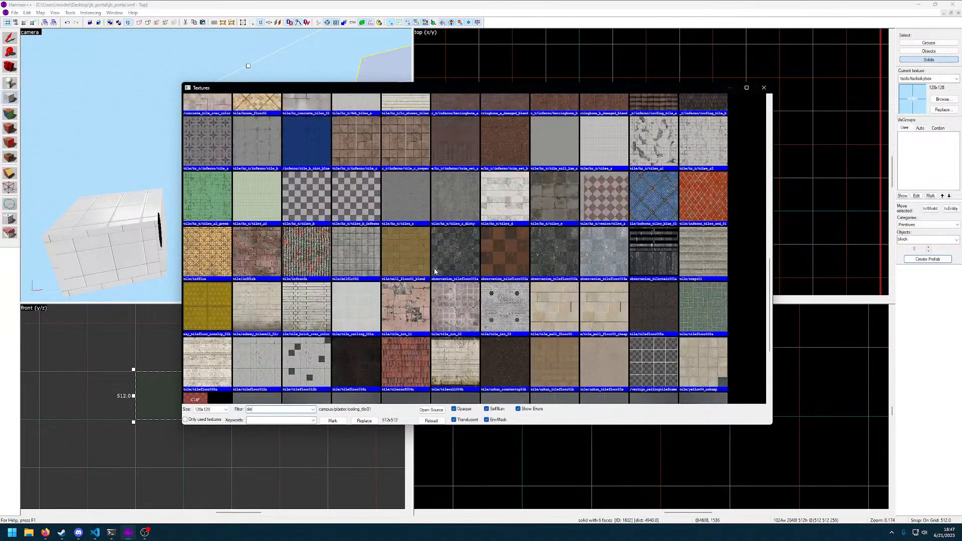
pyautogui.scroll(5, 434, 271)
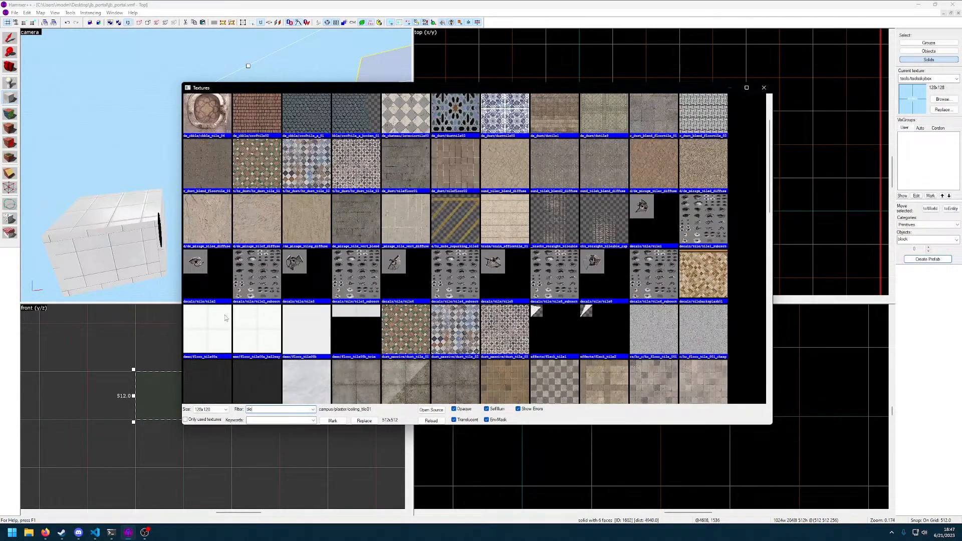
pyautogui.doubleClick(225, 318)
pyautogui.press('Return')
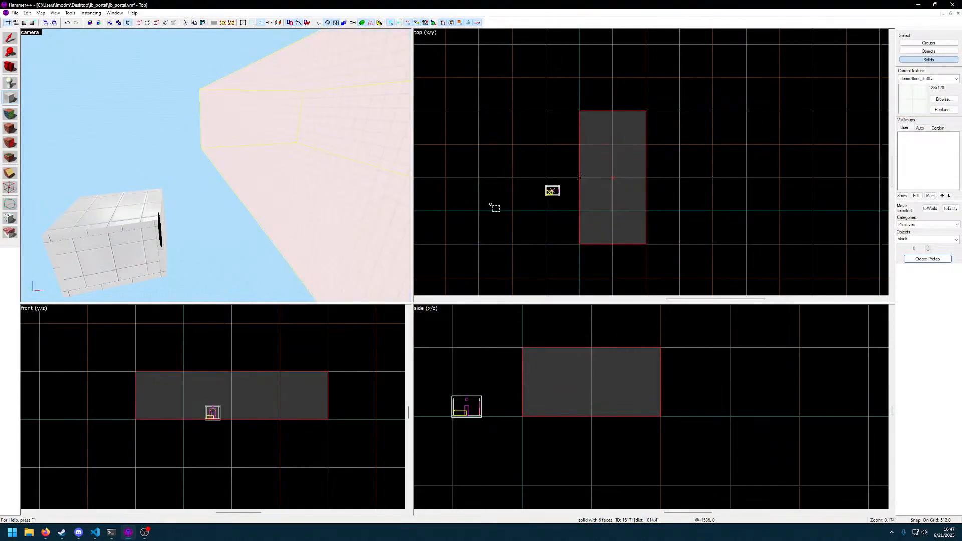
# Hollow the new tiled block into a room with walls 16 units thick
pyautogui.scroll(5, 215, 163)
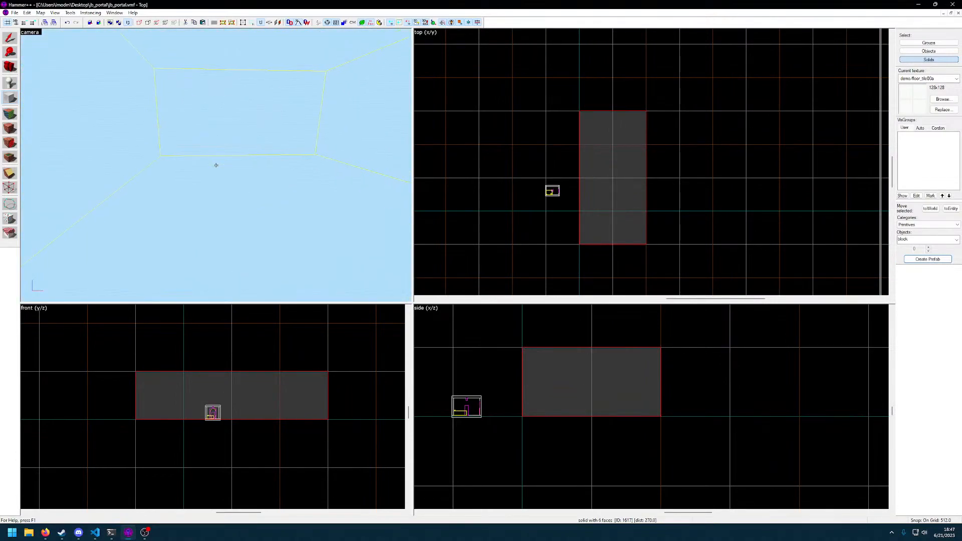
pyautogui.click(70, 12)
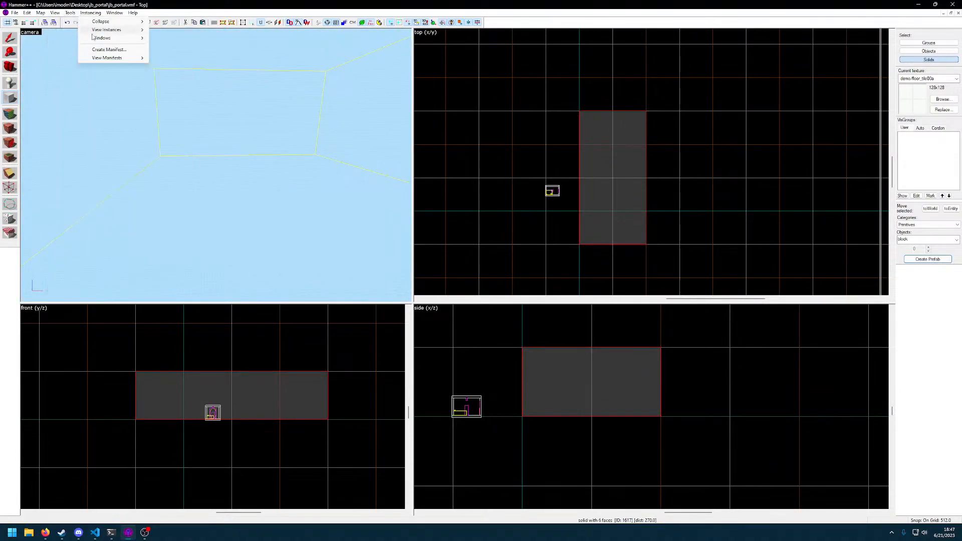
pyautogui.click(86, 38)
pyautogui.press('Return')
# Fly the camera through the hollow room and around the portal room to compare their interiors and surfaces
pyautogui.press('w')
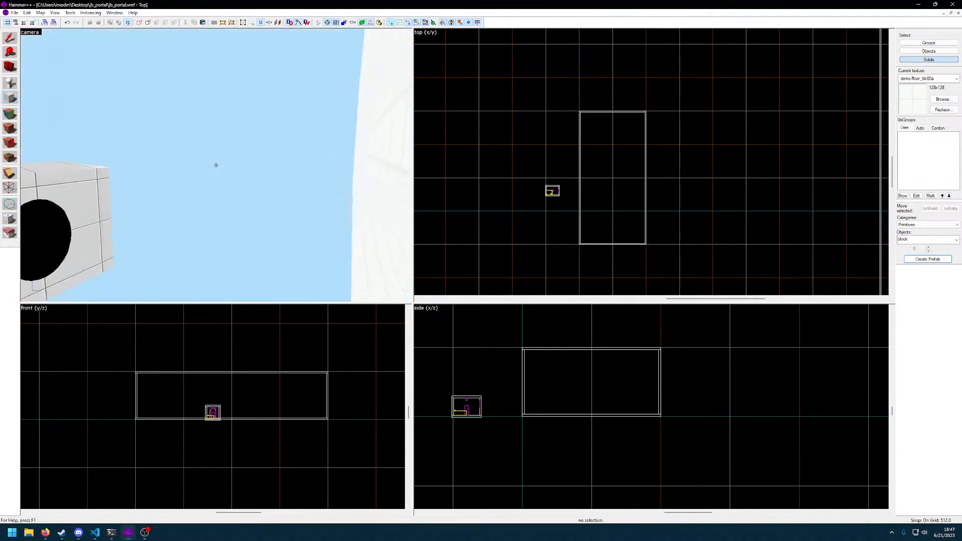
pyautogui.press('z')
pyautogui.click(365, 195)
pyautogui.press('z')
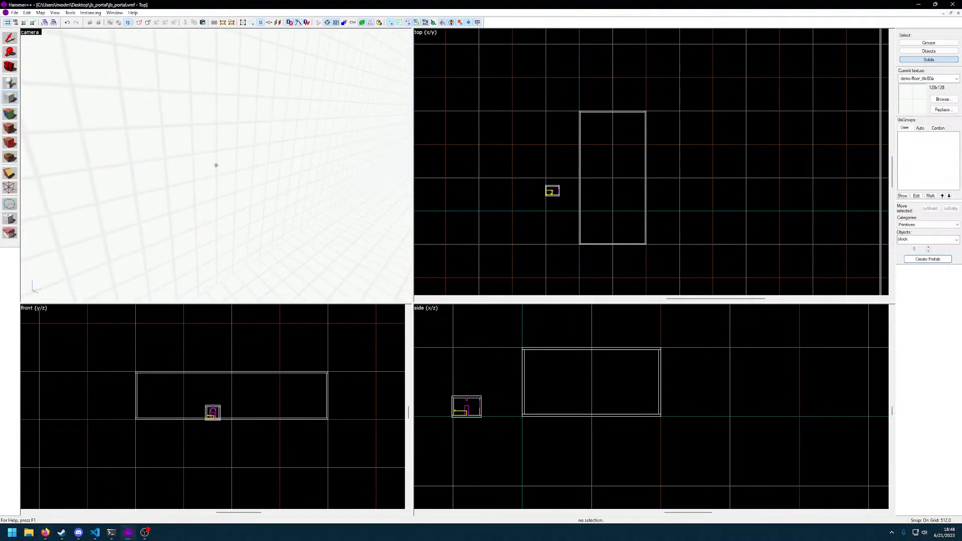
pyautogui.click(243, 147)
pyautogui.press('z')
pyautogui.press('w')
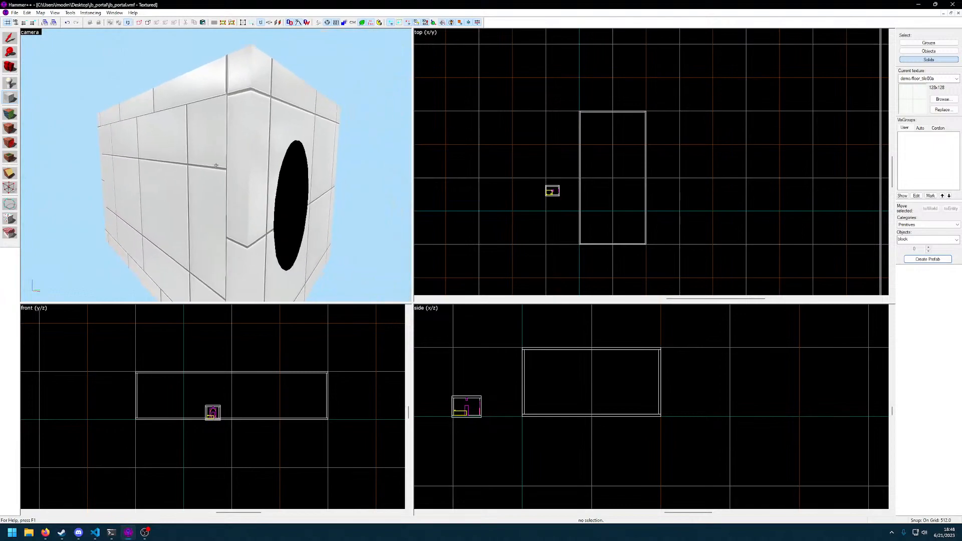
pyautogui.press('w')
pyautogui.press('w')
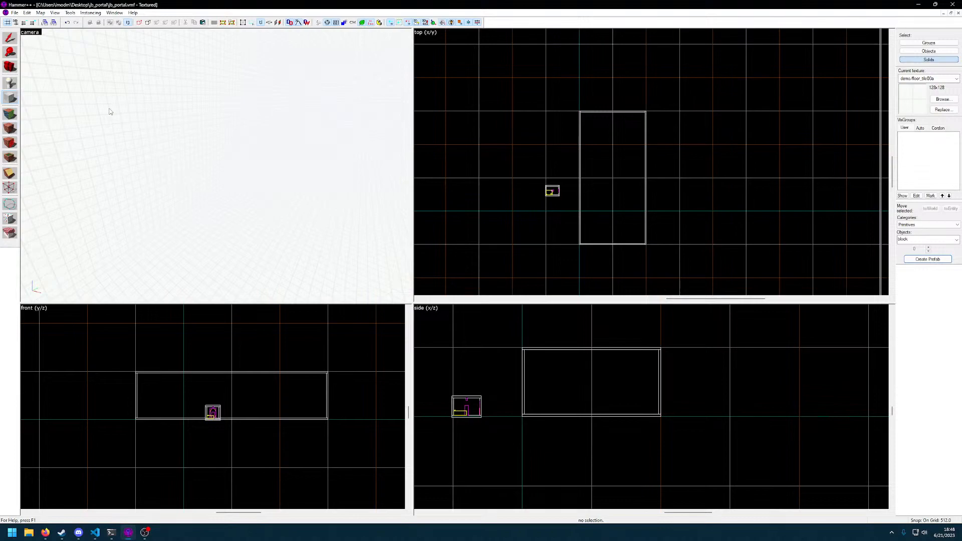
# Select the hollow room's wall facing the portal room, its ceiling and one end wall
pyautogui.click(10, 38)
pyautogui.click(143, 111)
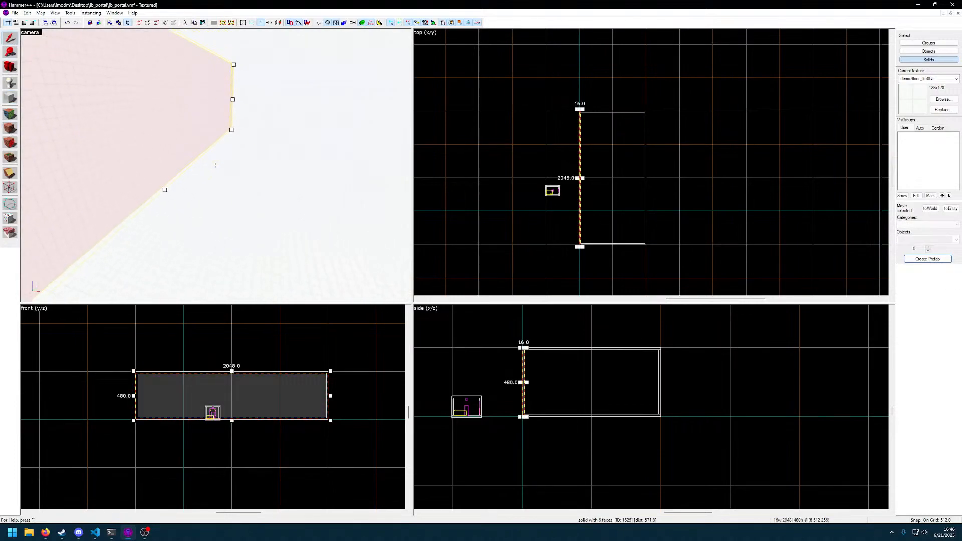
pyautogui.press('s')
pyautogui.doubleClick(216, 166)
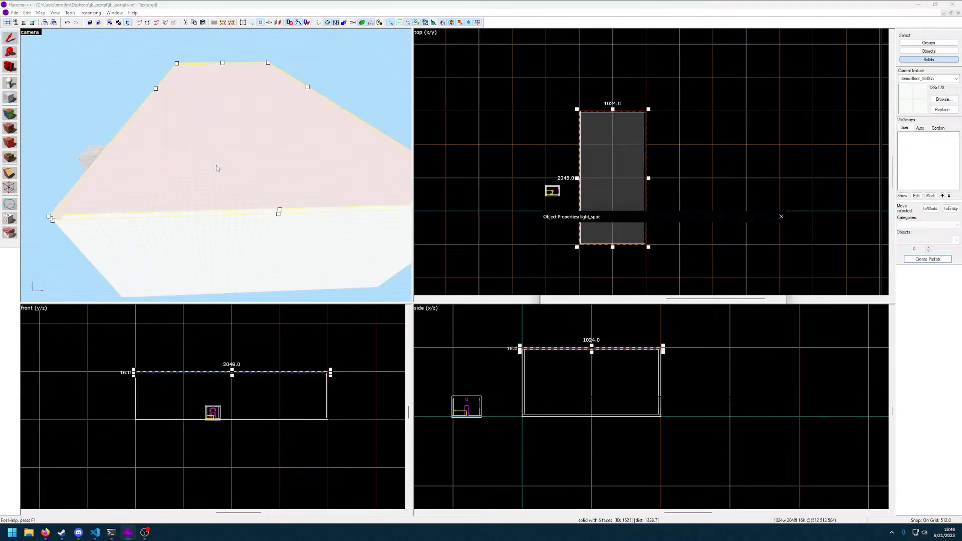
pyautogui.click(783, 217)
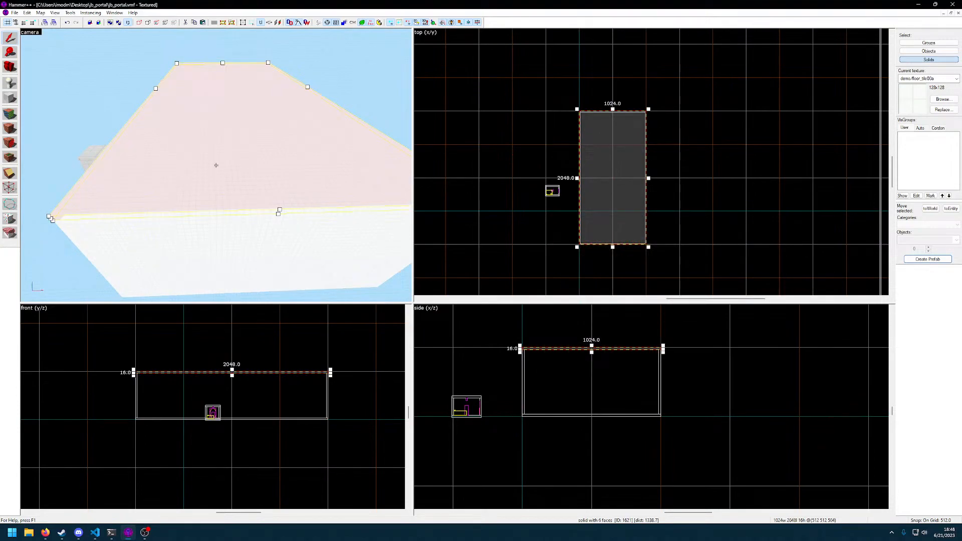
pyautogui.press('s')
pyautogui.press('a')
pyautogui.keyDown('ctrl'); pyautogui.click(216, 165); pyautogui.keyUp('ctrl')
pyautogui.keyDown('ctrl'); pyautogui.click(216, 165); pyautogui.keyUp('ctrl')
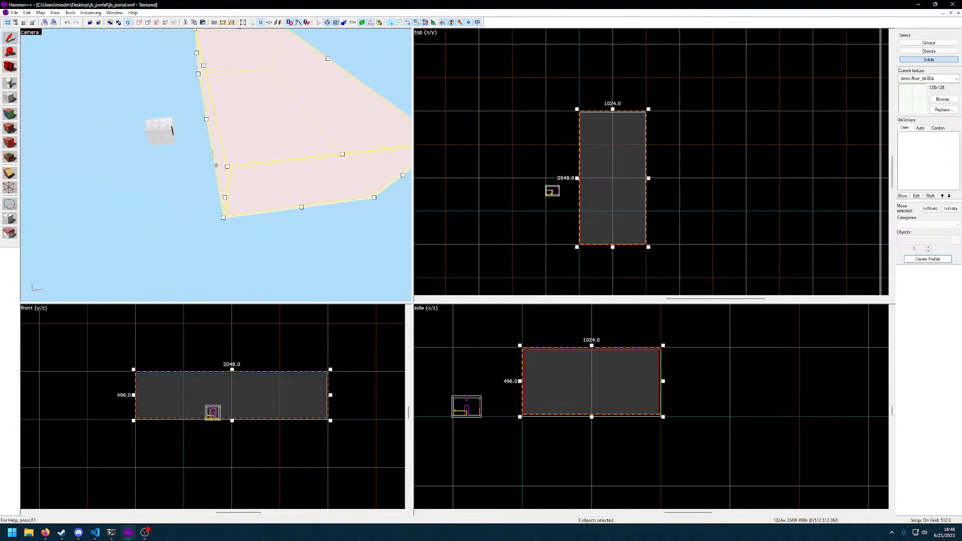
# Add the hollow room's far wall, floor and other end wall to the selection
pyautogui.press('d')
pyautogui.press('w')
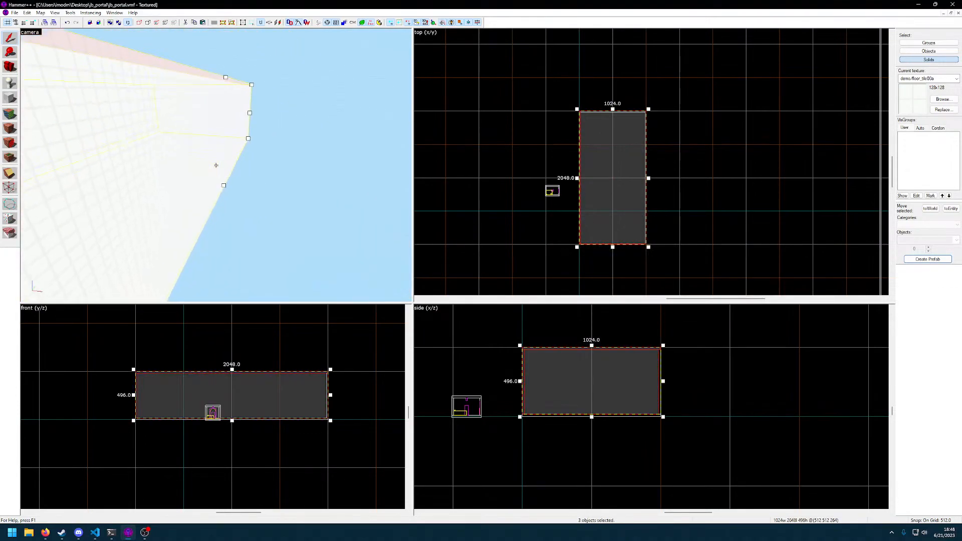
pyautogui.keyDown('ctrl'); pyautogui.click(216, 165); pyautogui.keyUp('ctrl')
pyautogui.hotkey('ctrl', 'a')
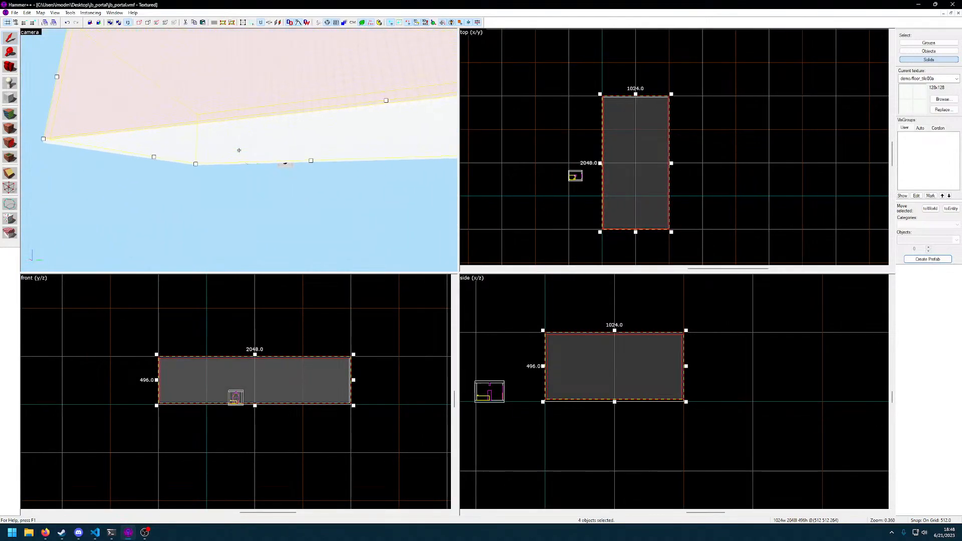
pyautogui.keyDown('ctrl'); pyautogui.click(239, 150); pyautogui.keyUp('ctrl')
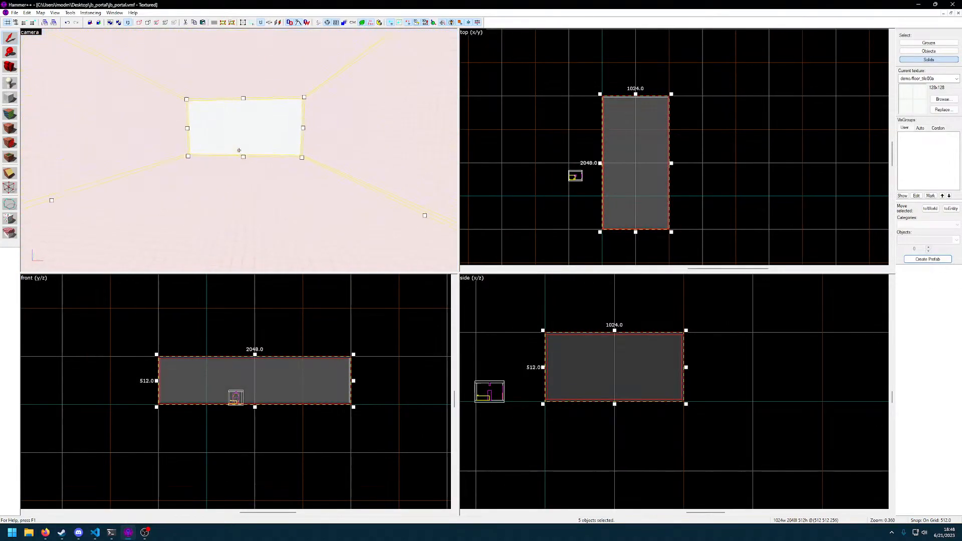
pyautogui.keyDown('ctrl'); pyautogui.click(239, 151); pyautogui.keyUp('ctrl')
pyautogui.press('w')
# Apply the campus/plaster/ceiling_tile01 texture to all faces of the selected room and compare it with the portal room
pyautogui.click(11, 143)
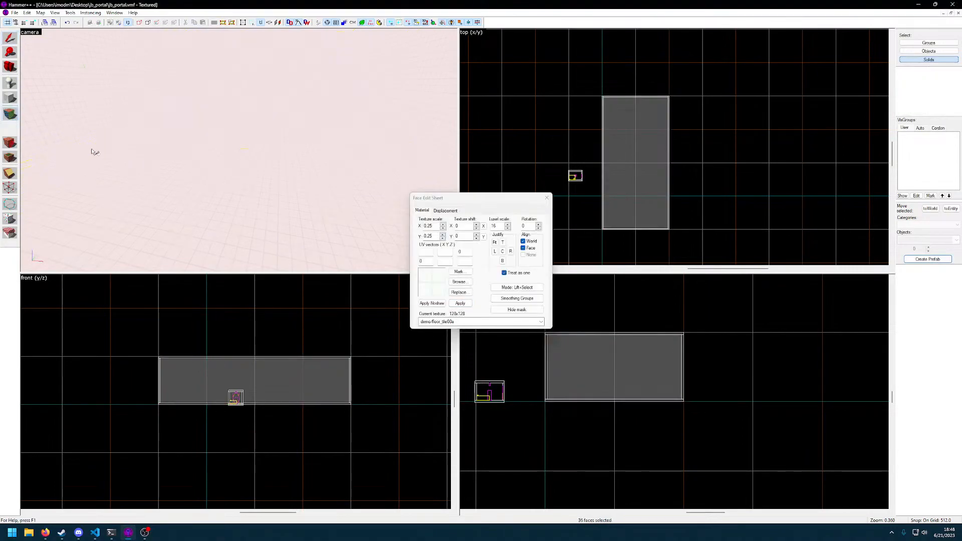
pyautogui.click(465, 285)
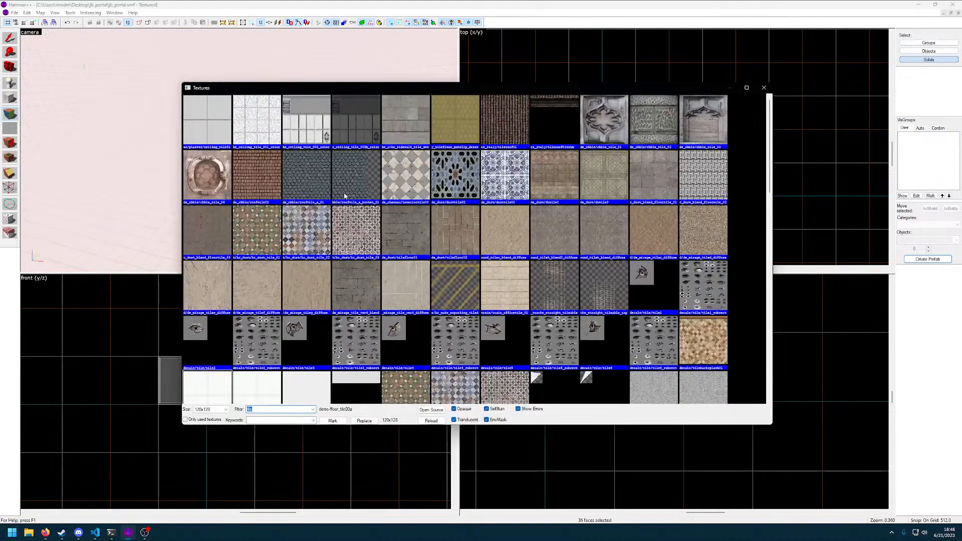
pyautogui.doubleClick(223, 127)
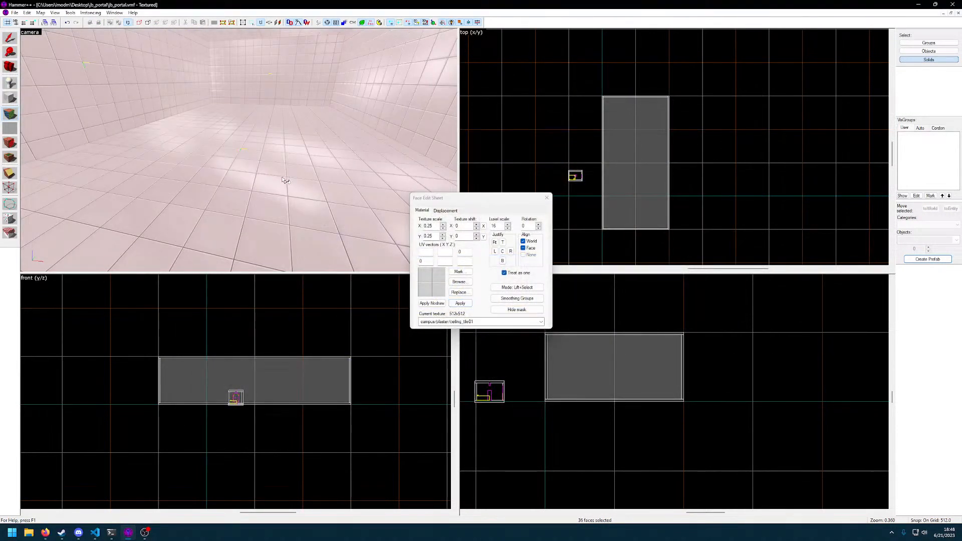
pyautogui.press('z')
pyautogui.press('w')
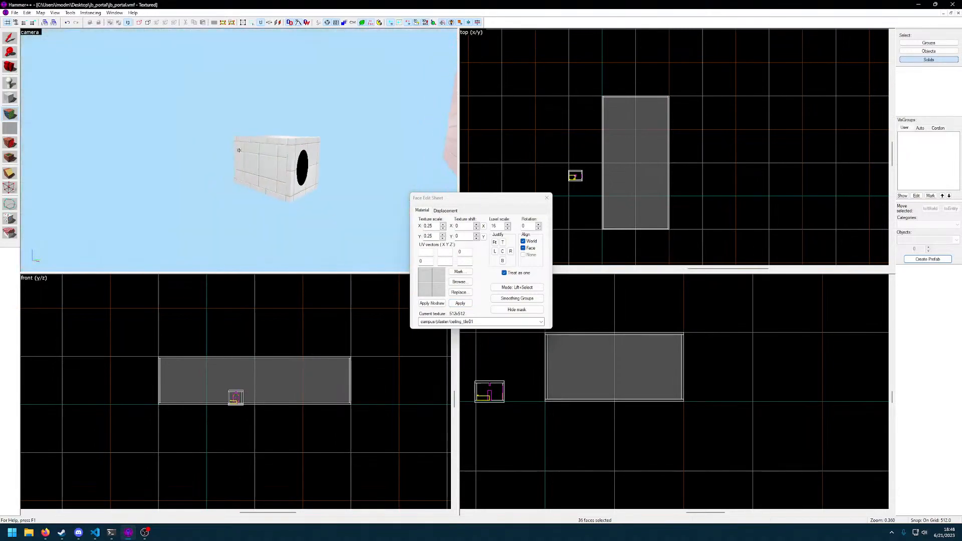
pyautogui.press('d')
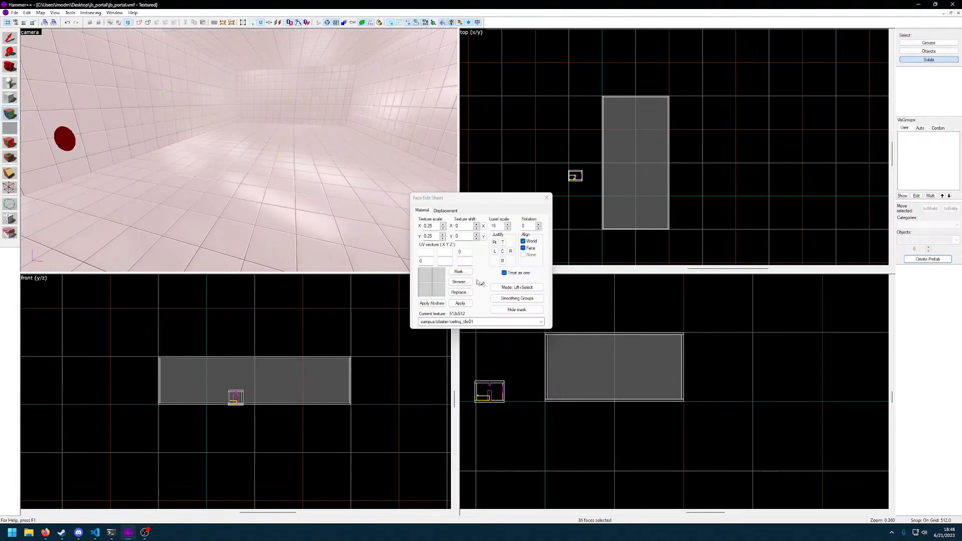
# Apply the demo/floor_tile00b texture to all selected faces of the hollow room, compare it with the portal room and finish face editing
pyautogui.click(459, 281)
pyautogui.scroll(-5, 458, 281)
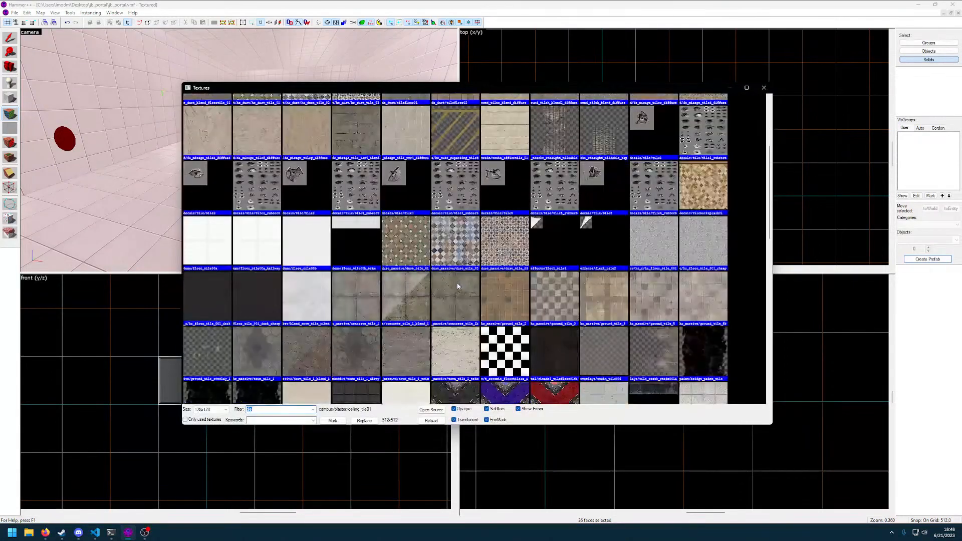
pyautogui.doubleClick(325, 244)
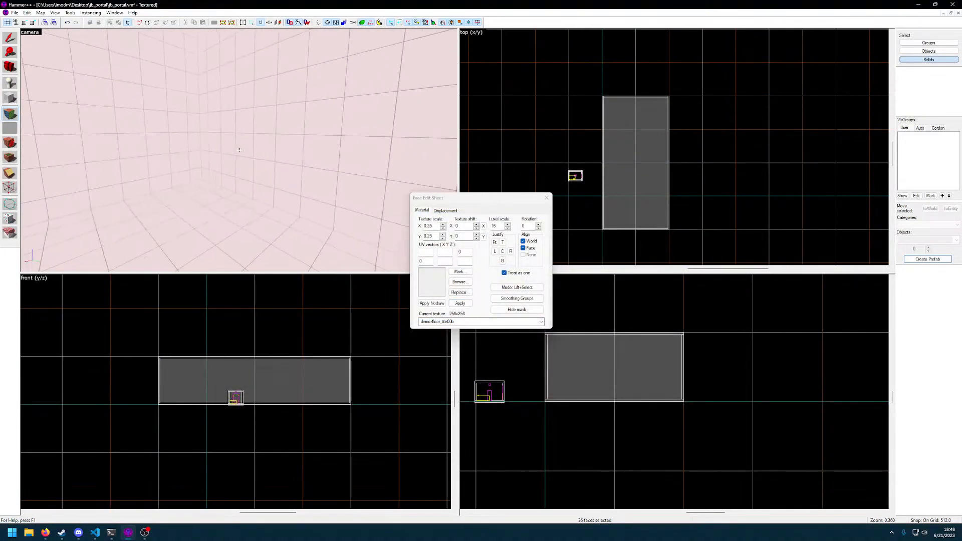
pyautogui.press('w')
pyautogui.press('w')
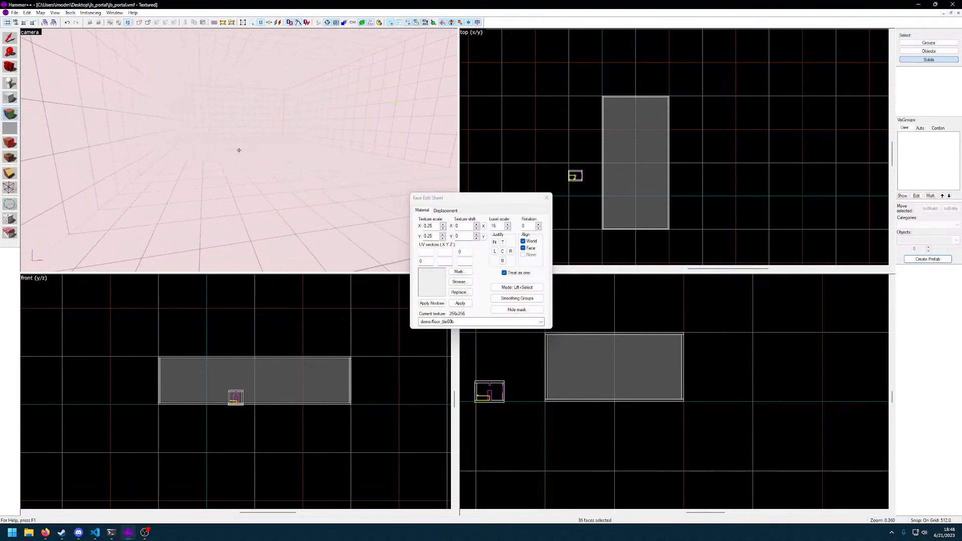
pyautogui.press('w')
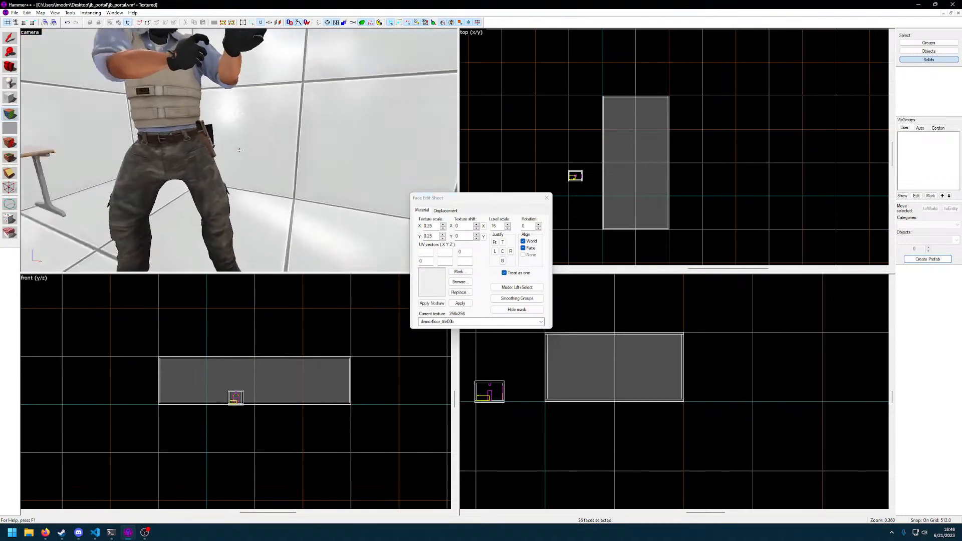
pyautogui.press('w')
pyautogui.press('z')
pyautogui.click(547, 197)
# Switch from selecting individual solids to groups and select the whole hollow room beside the portal room
pyautogui.press('z')
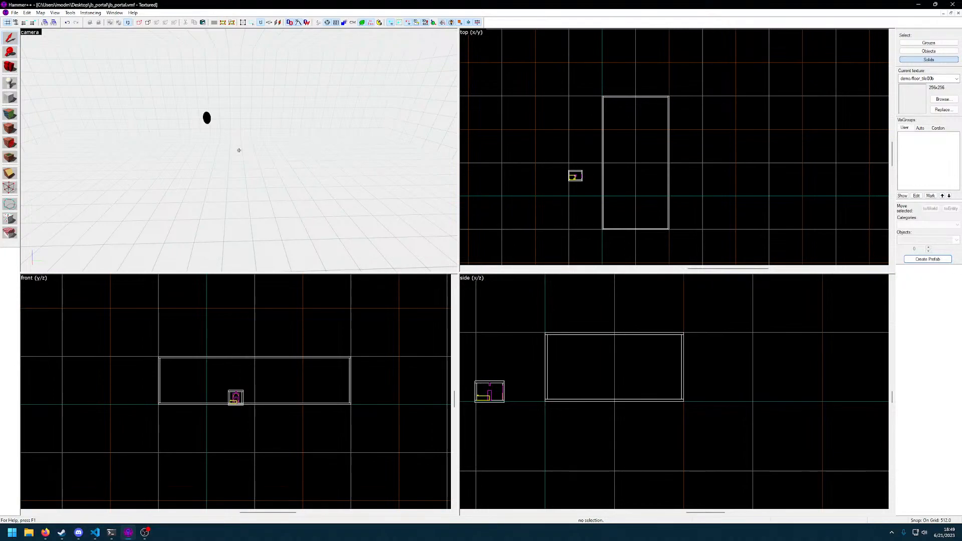
pyautogui.press('z')
pyautogui.press('z')
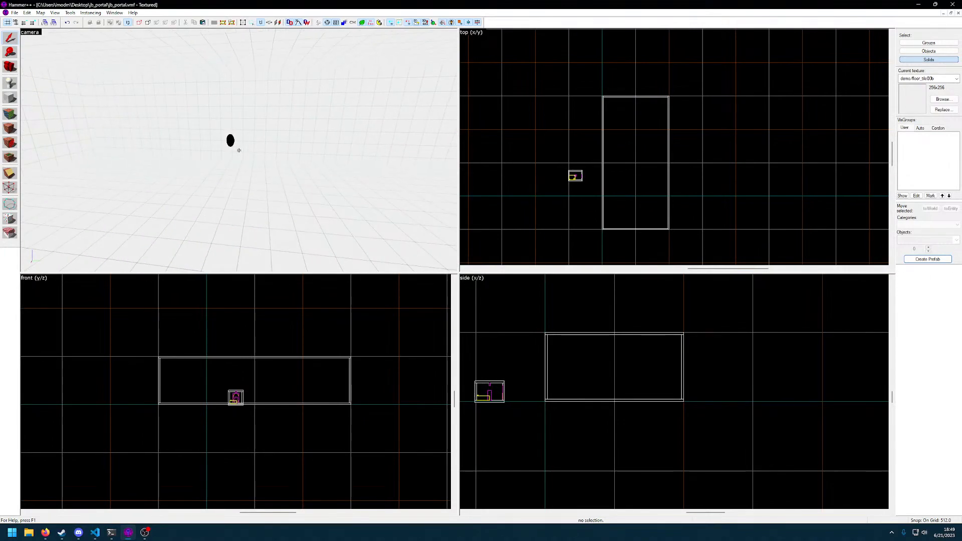
pyautogui.press('z')
pyautogui.click(320, 135)
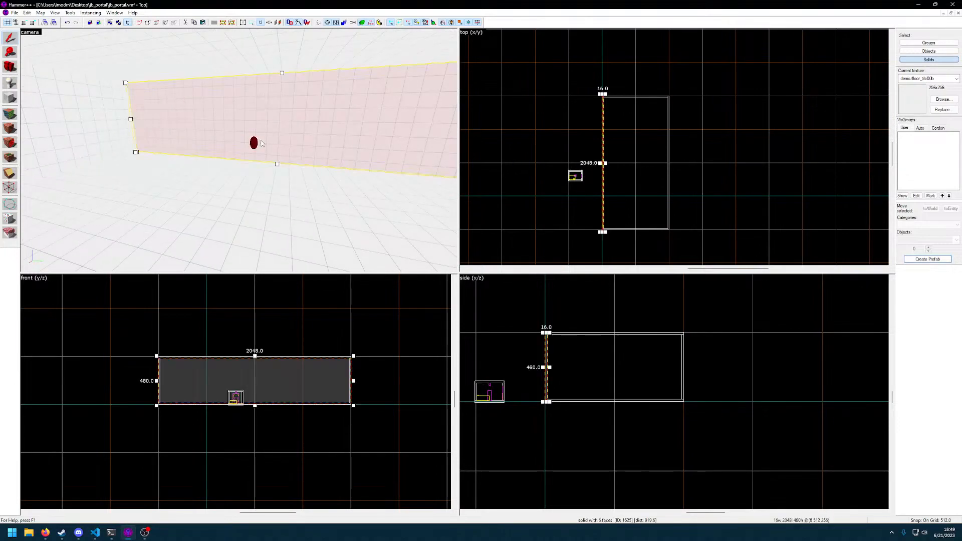
pyautogui.click(296, 201)
pyautogui.press('z')
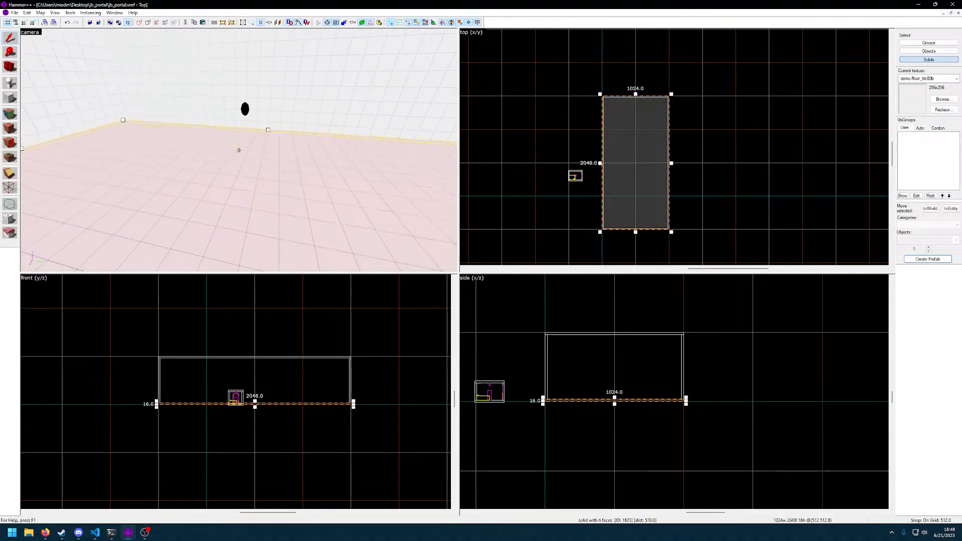
pyautogui.press('s')
pyautogui.keyDown('ctrl'); pyautogui.click(239, 150); pyautogui.keyUp('ctrl')
pyautogui.press('a')
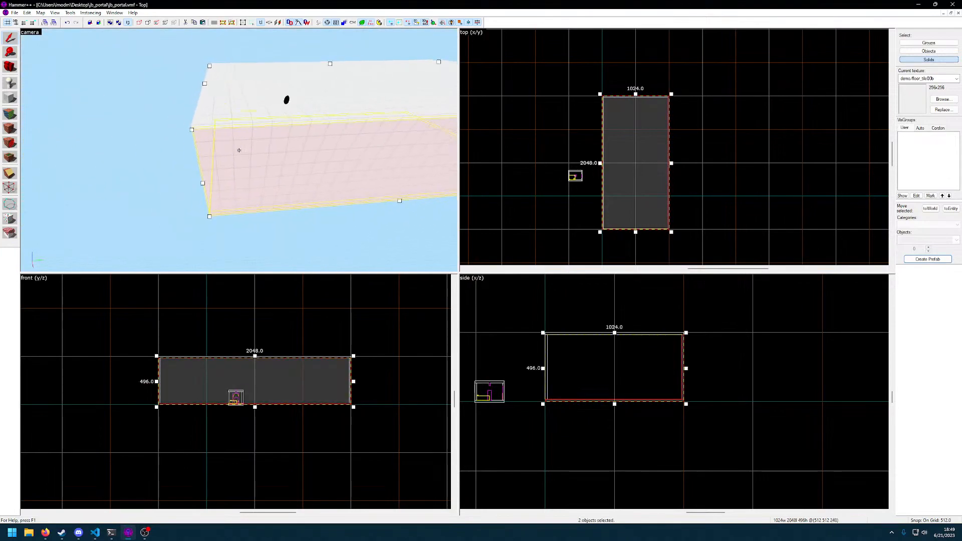
pyautogui.hotkey('ctrl', 'w')
pyautogui.click(239, 150)
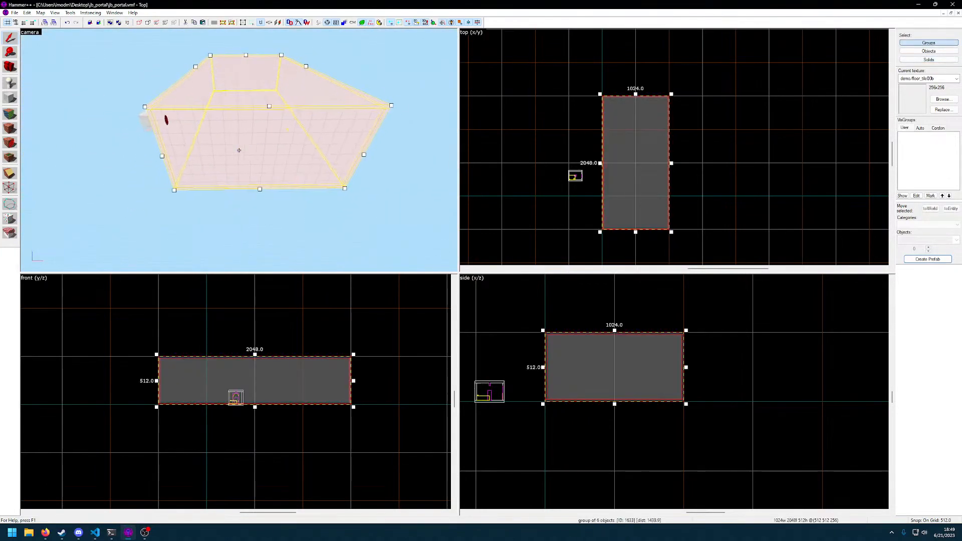
pyautogui.hotkey('alt', 'Return')
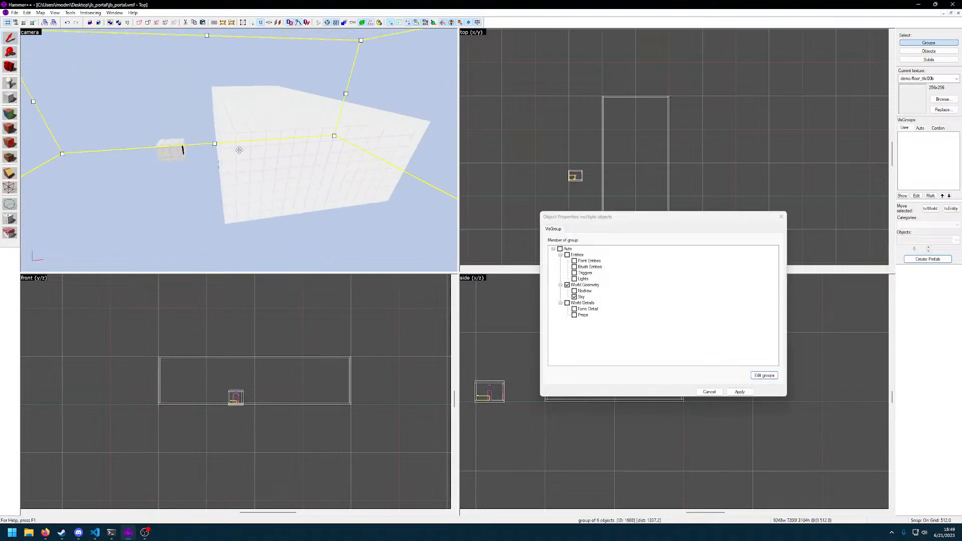
pyautogui.click(783, 216)
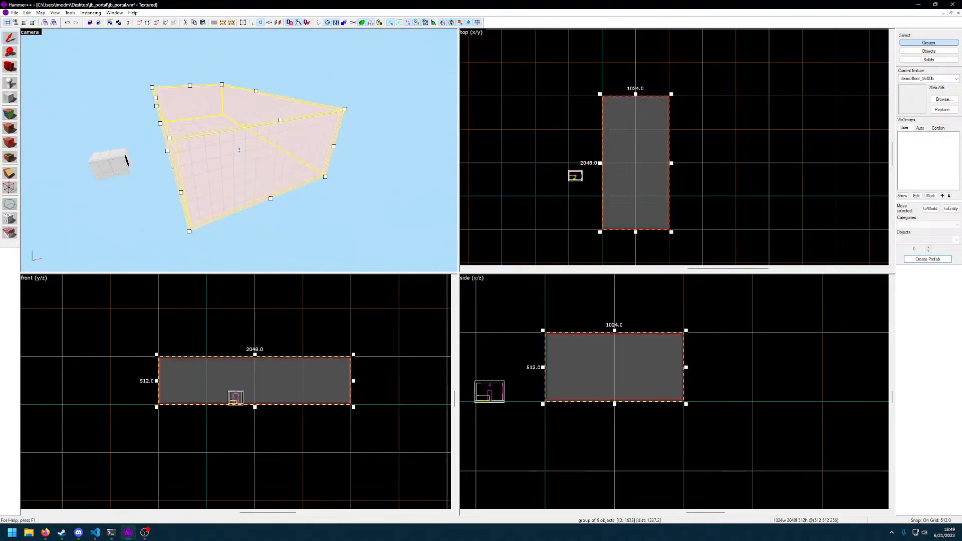
# Shorten the hollow room equally from both ends to a length of 1024 units and check its interior
pyautogui.moveTo(637, 95); pyautogui.dragTo(637, 130)
pyautogui.moveTo(636, 231); pyautogui.dragTo(637, 197)
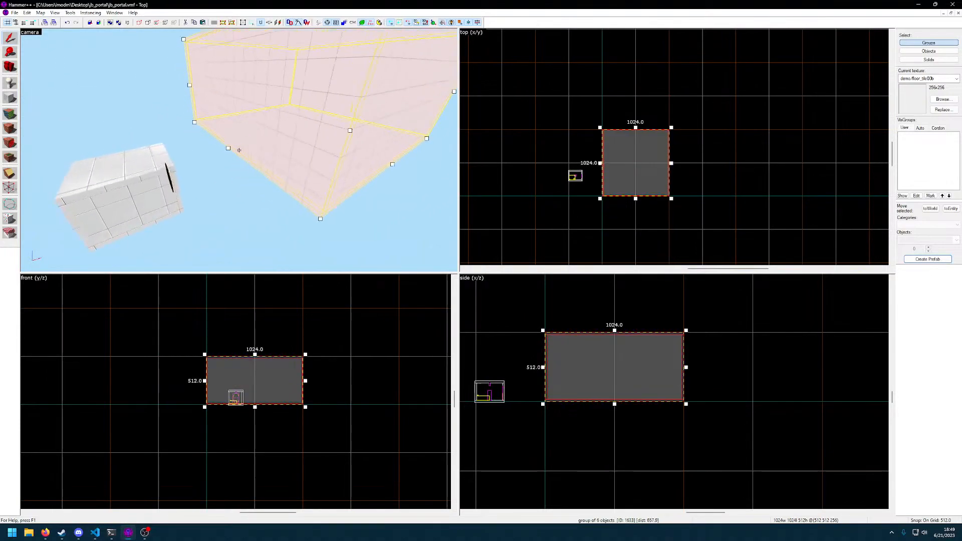
pyautogui.press('w')
pyautogui.press('w')
pyautogui.press('w')
pyautogui.press('s')
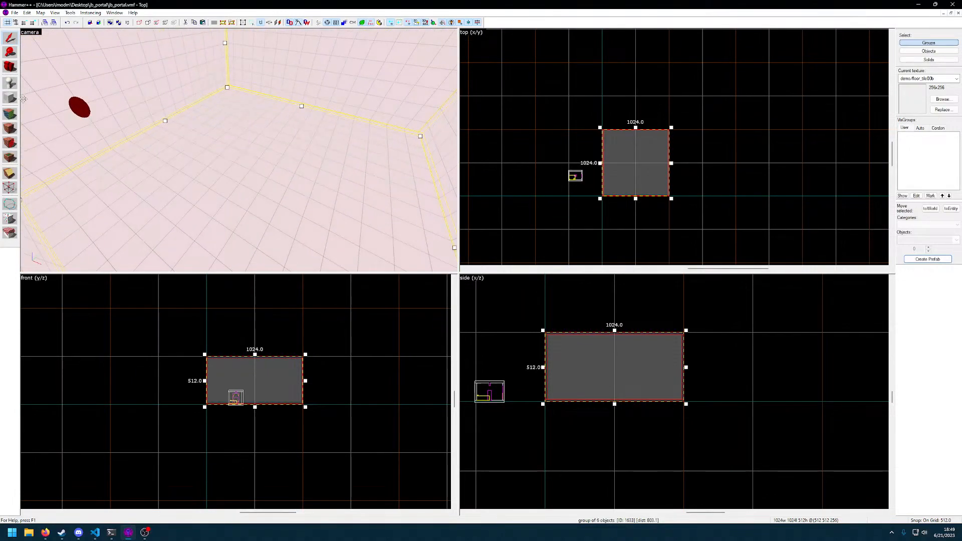
# Place a point entity on the floor in the middle of the hollow room and change its class to info_teleport_destination
pyautogui.hotkey('shift', 'e')
pyautogui.click(259, 159)
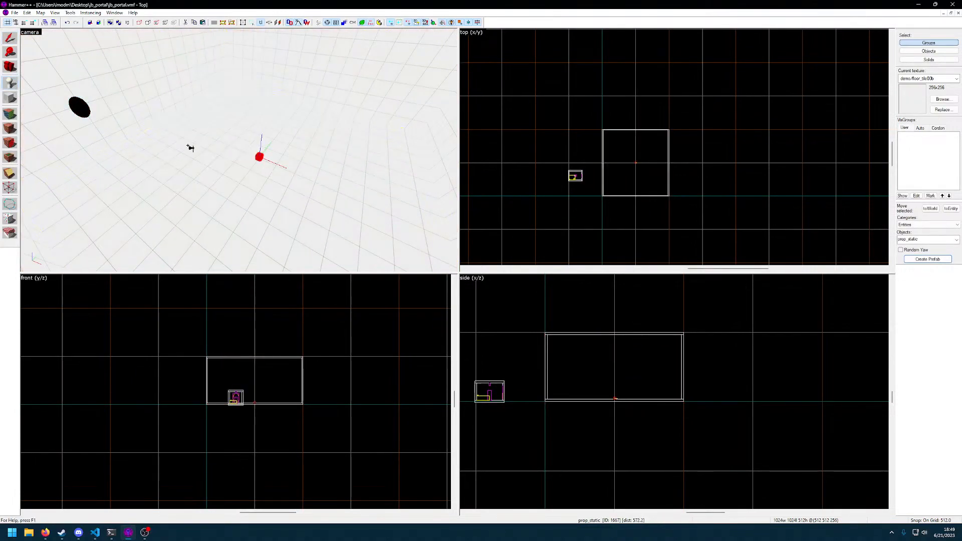
pyautogui.click(14, 40)
pyautogui.doubleClick(259, 157)
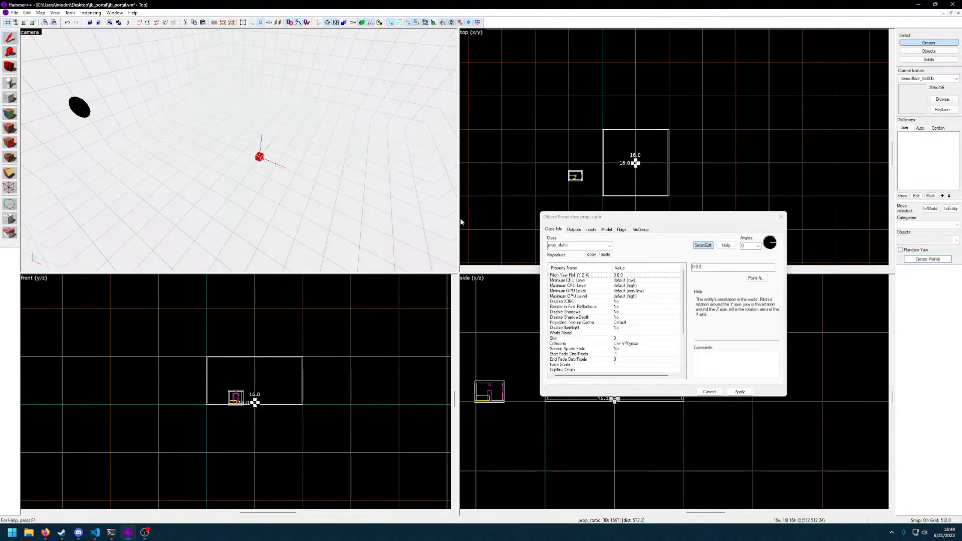
pyautogui.click(607, 246)
pyautogui.write('tele')
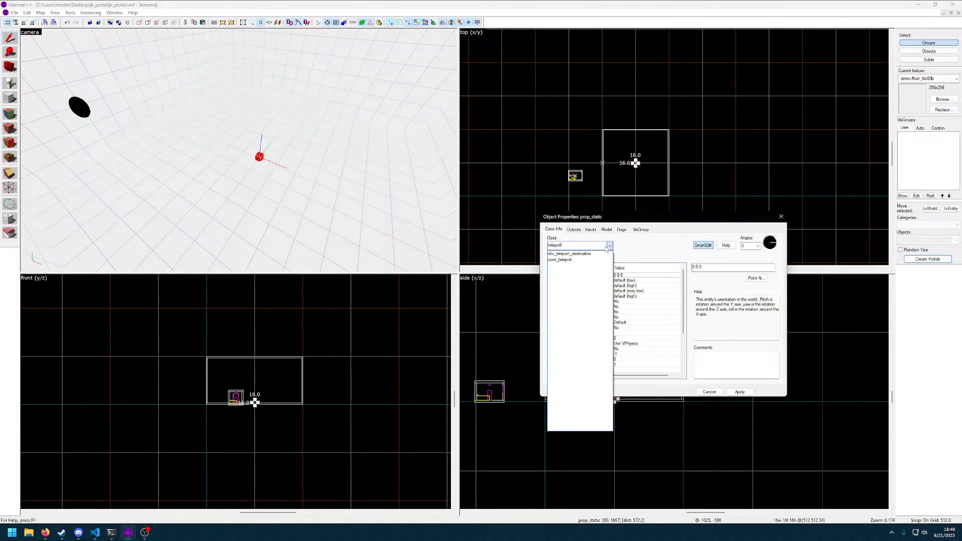
pyautogui.write('port')
pyautogui.click(600, 253)
pyautogui.press('Return')
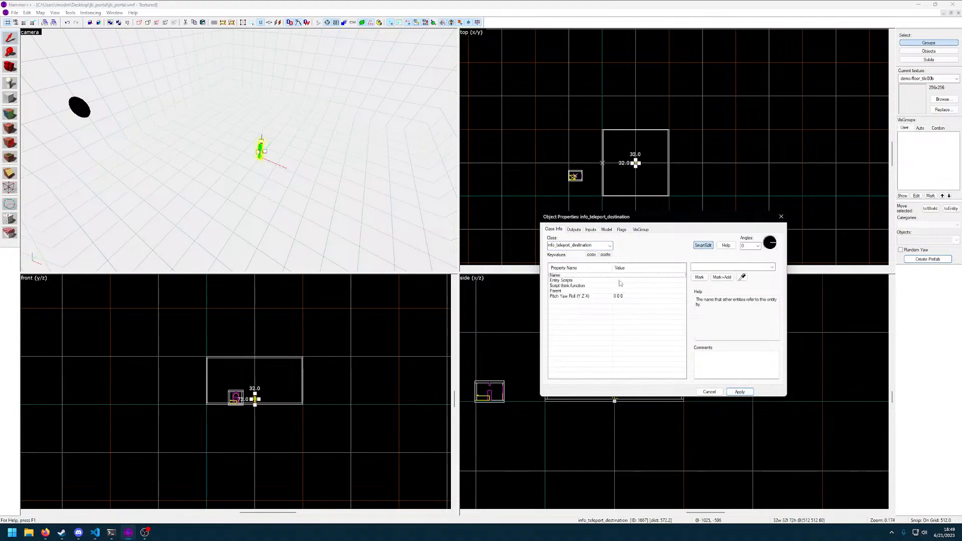
# Name the teleport destination maincells_destination and apply the name
pyautogui.click(699, 266)
pyautogui.write('mancel')
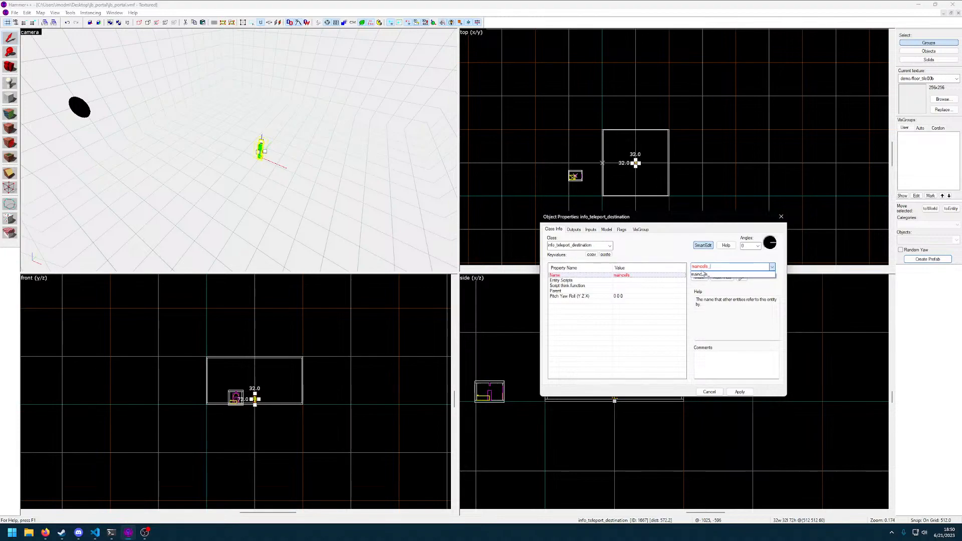
pyautogui.write('ls_destination')
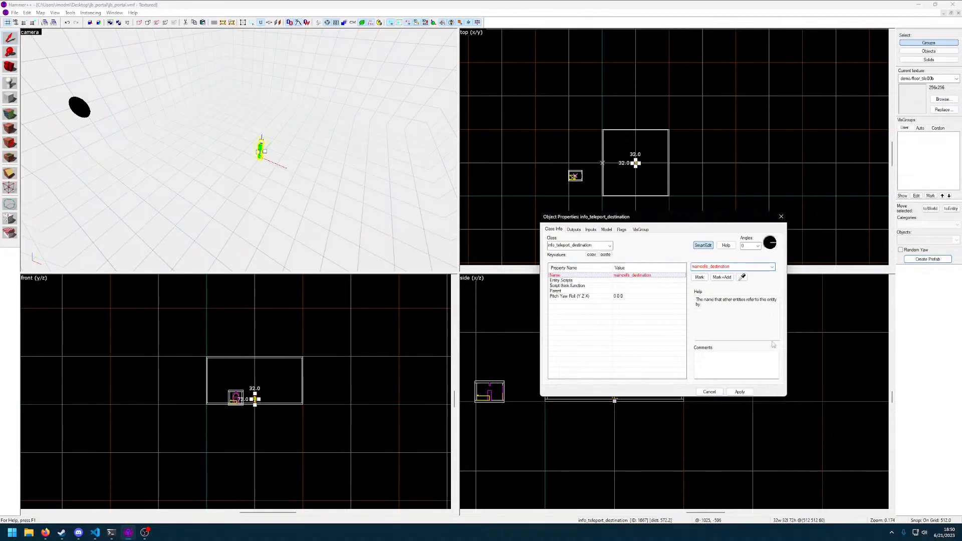
pyautogui.click(748, 393)
pyautogui.press('z')
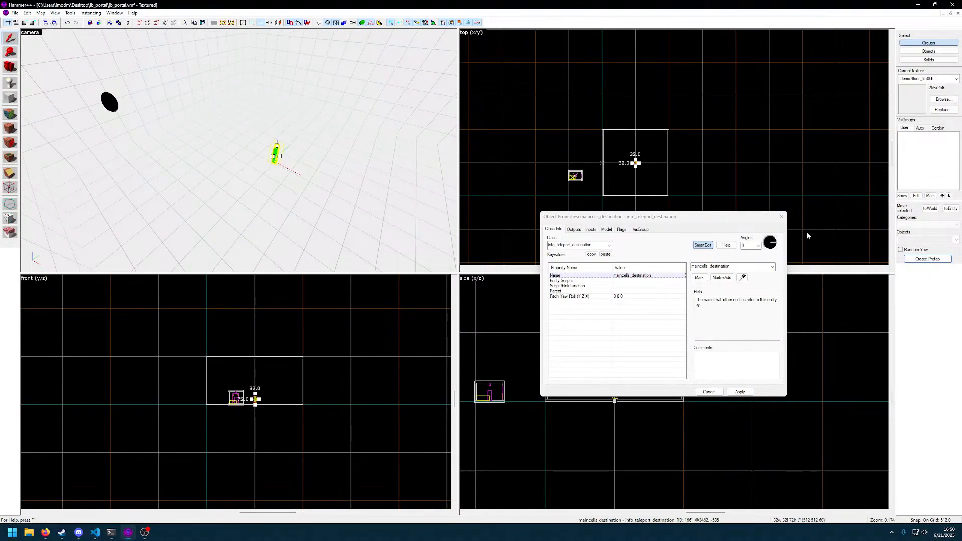
pyautogui.click(781, 217)
pyautogui.press('z')
pyautogui.press('w')
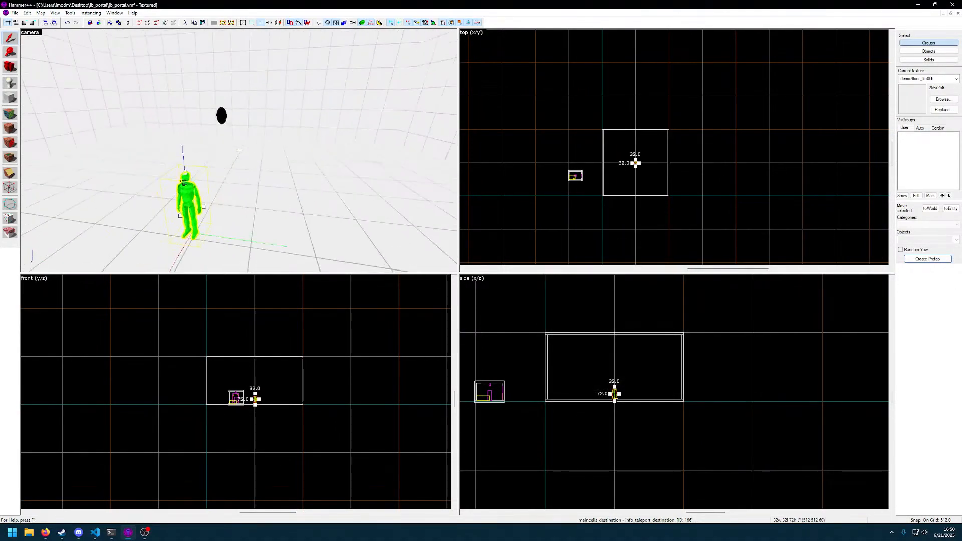
# Rename the teleport destination in the hollow room to prisonholder_destination and apply the change
pyautogui.press('z')
pyautogui.hotkey('alt', 'Return')
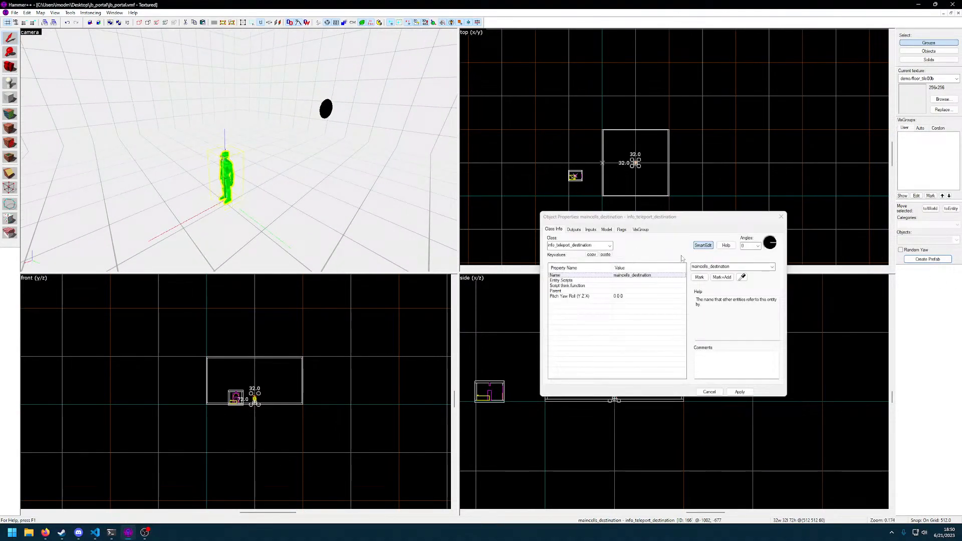
pyautogui.doubleClick(716, 267)
pyautogui.write('prison')
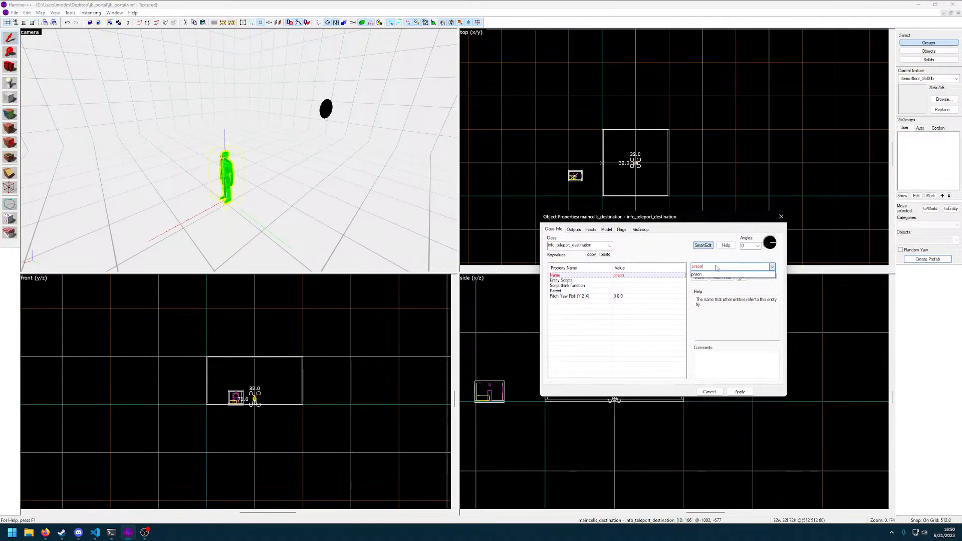
pyautogui.write('holder_destination')
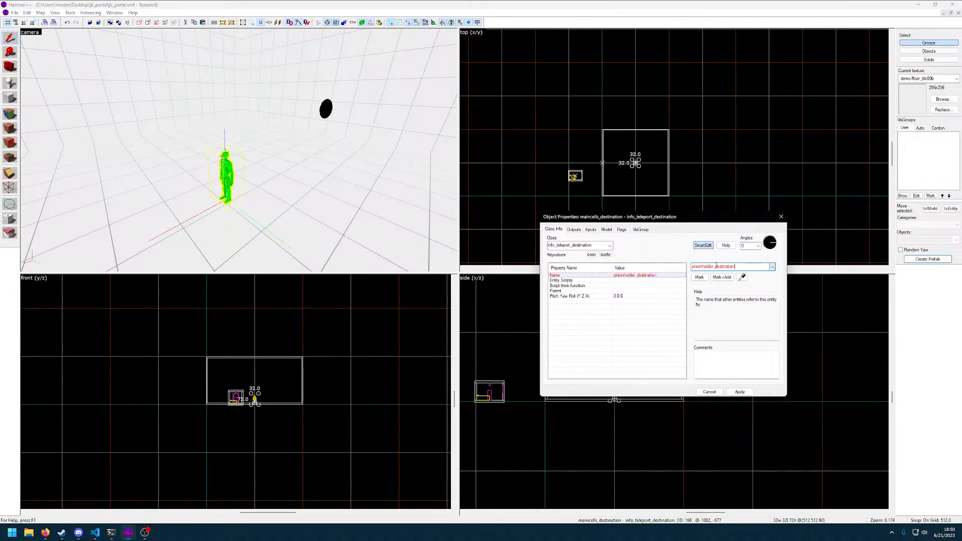
pyautogui.click(747, 396)
pyautogui.click(711, 394)
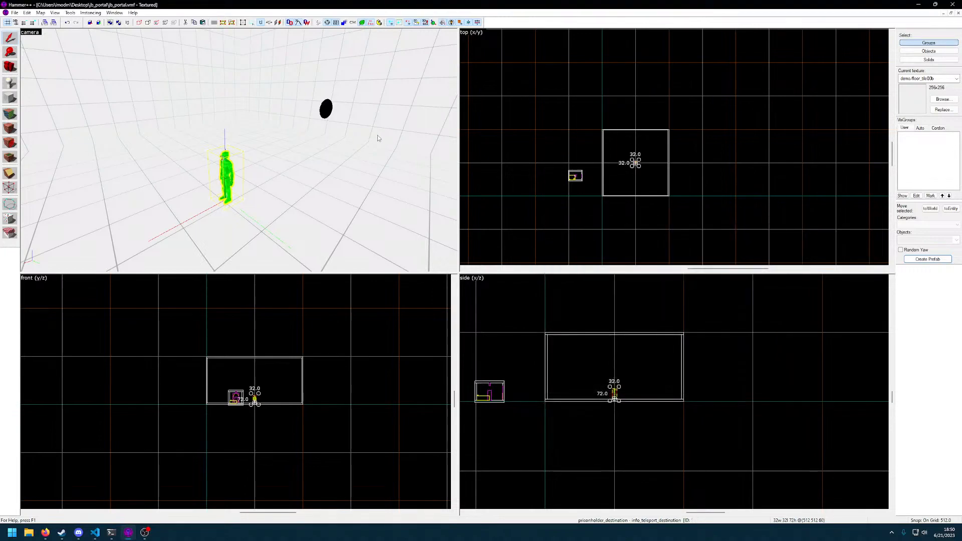
# Place a new point entity at the centre of the hollow room's ceiling, above the teleport destination
pyautogui.press('z')
pyautogui.press('d')
pyautogui.press('d')
pyautogui.press('s')
pyautogui.press('z')
pyautogui.click(238, 60)
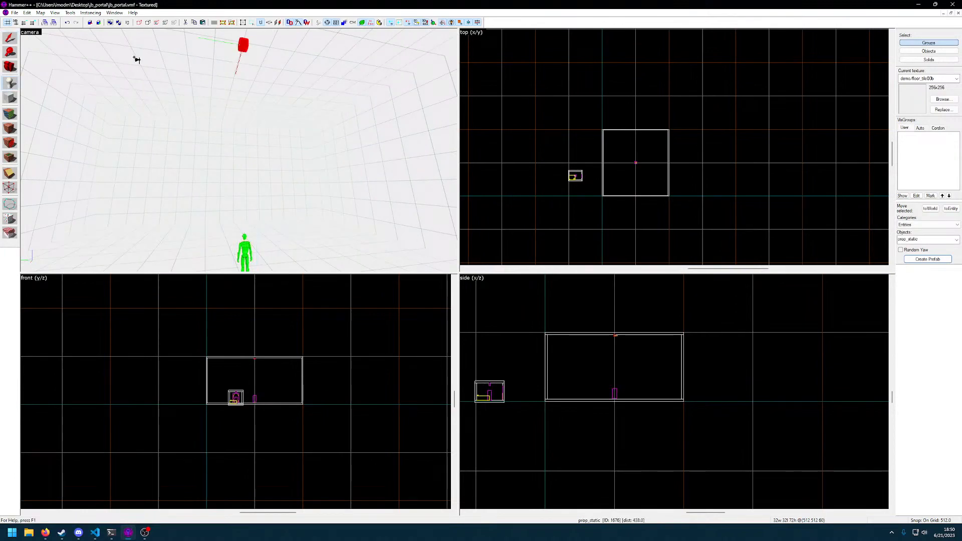
pyautogui.hotkey('shift', 's')
# Change the ceiling entity's class to light_environment, apply it and view the entity up close
pyautogui.doubleClick(244, 45)
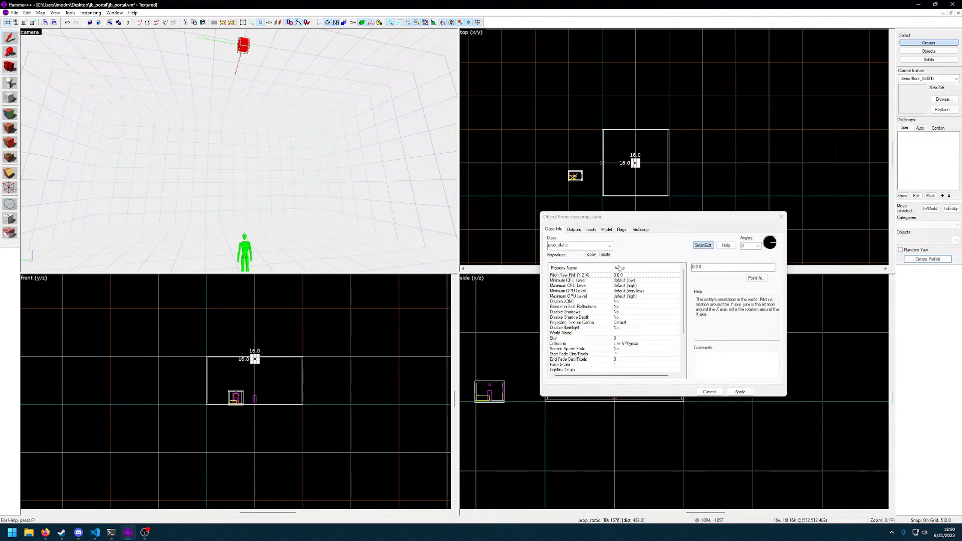
pyautogui.click(610, 247)
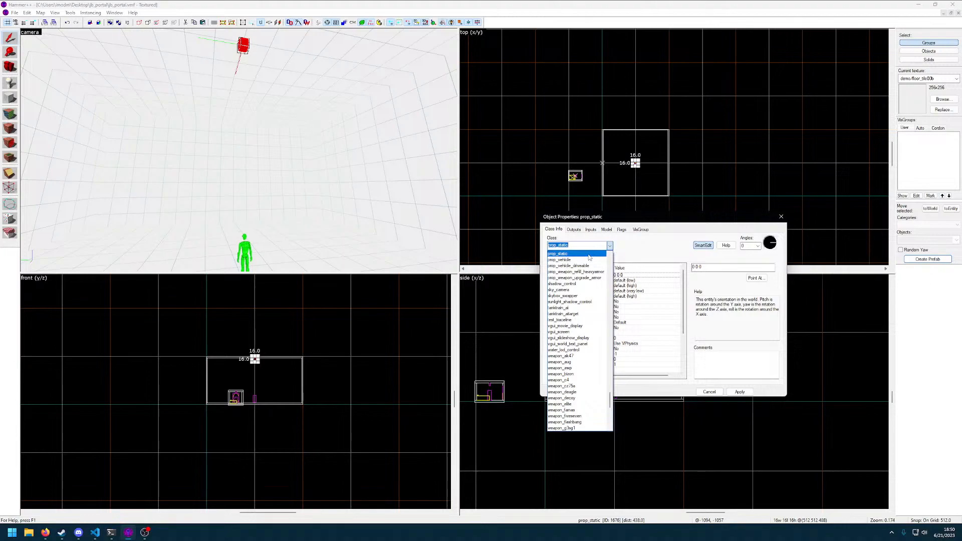
pyautogui.write('light')
pyautogui.press('Return')
pyautogui.press('Down')
pyautogui.press('Down')
pyautogui.click(747, 393)
pyautogui.press('z')
pyautogui.press('w')
pyautogui.press('s')
pyautogui.press('z')
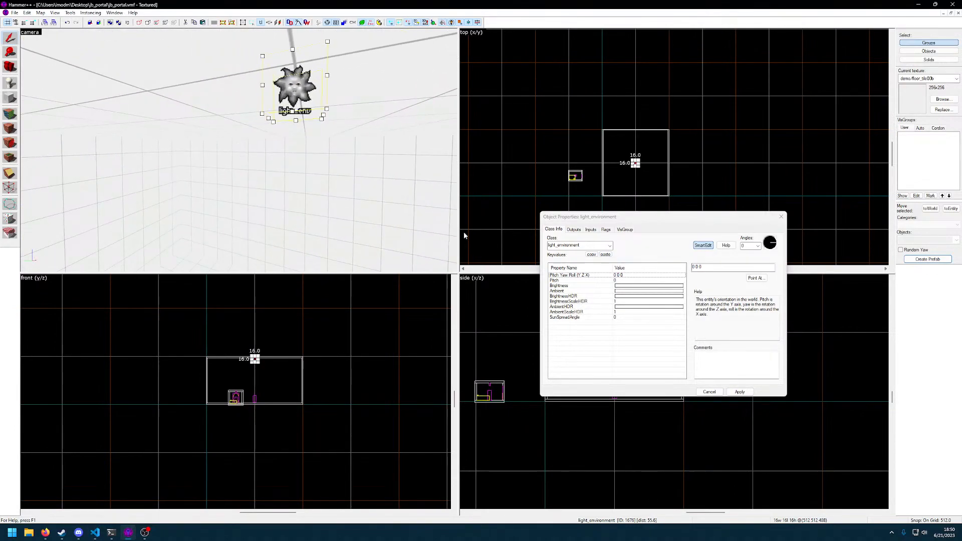
# Change the ceiling entity's class to light_dynamic and apply it
pyautogui.click(609, 247)
pyautogui.scroll(2, 595, 268)
pyautogui.scroll(2, 595, 269)
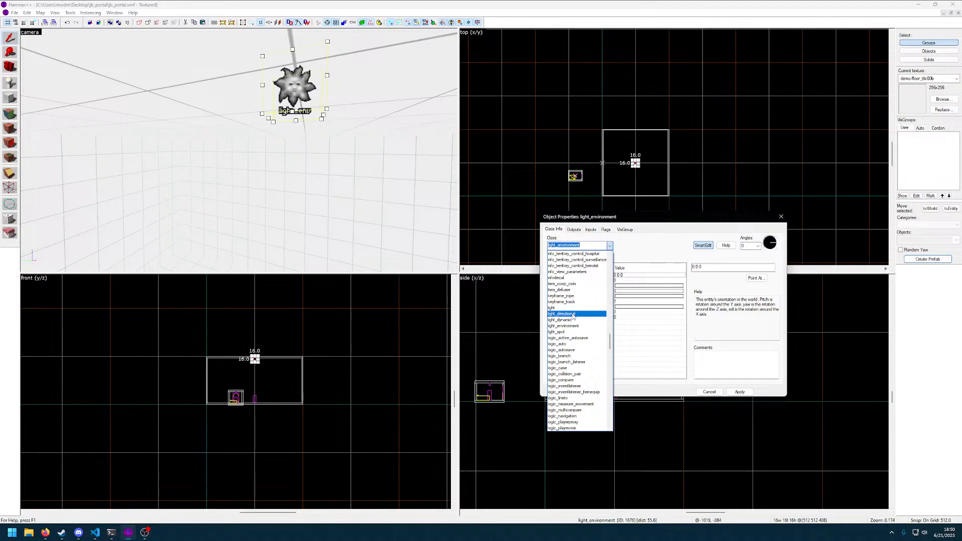
pyautogui.click(573, 320)
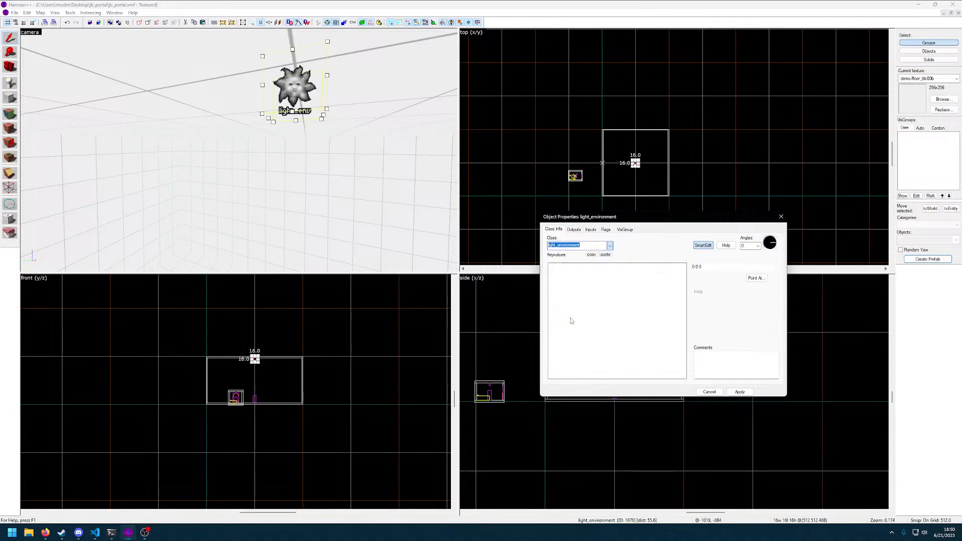
pyautogui.click(740, 391)
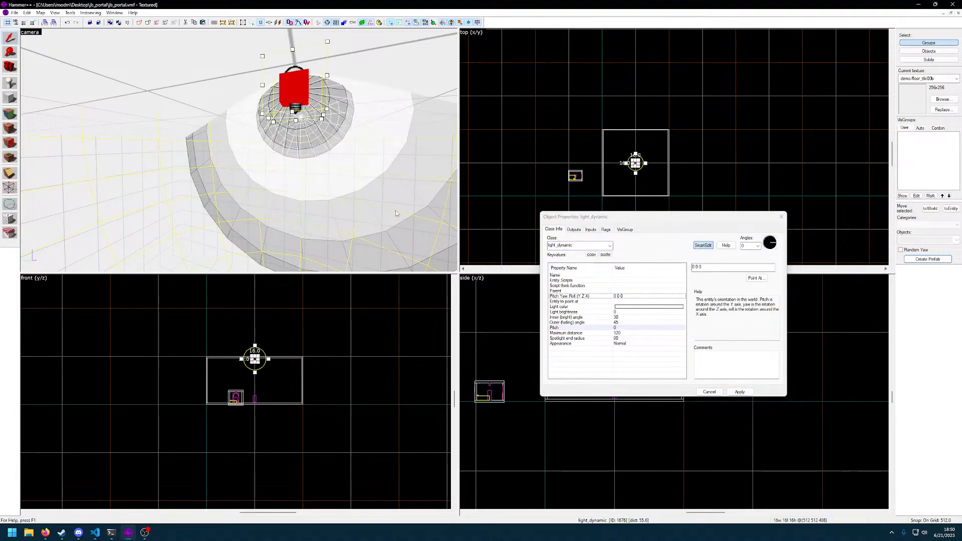
# Rotate the ceiling light_dynamic to a yaw of 270 and apply it, viewing its light cone from several sides
pyautogui.press('z')
pyautogui.press('a')
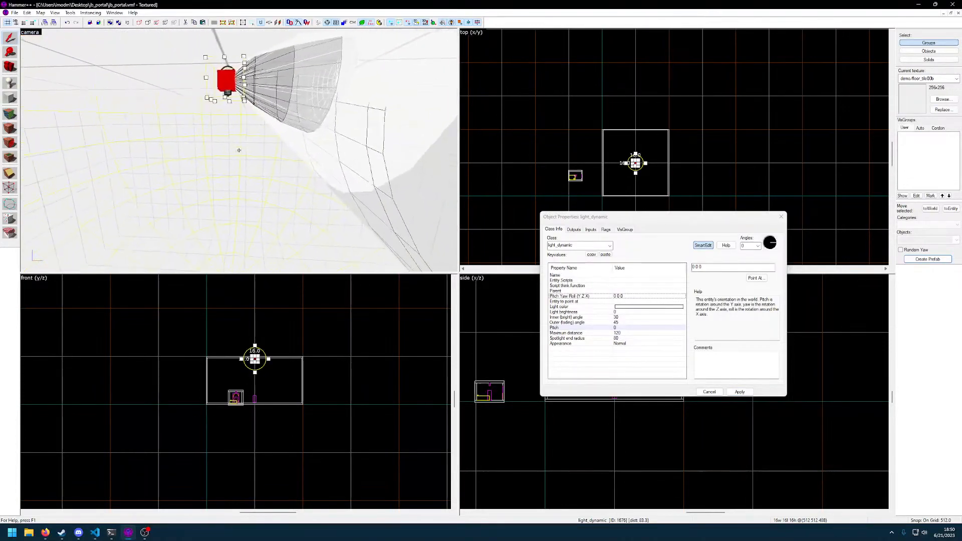
pyautogui.press('z')
pyautogui.click(773, 250)
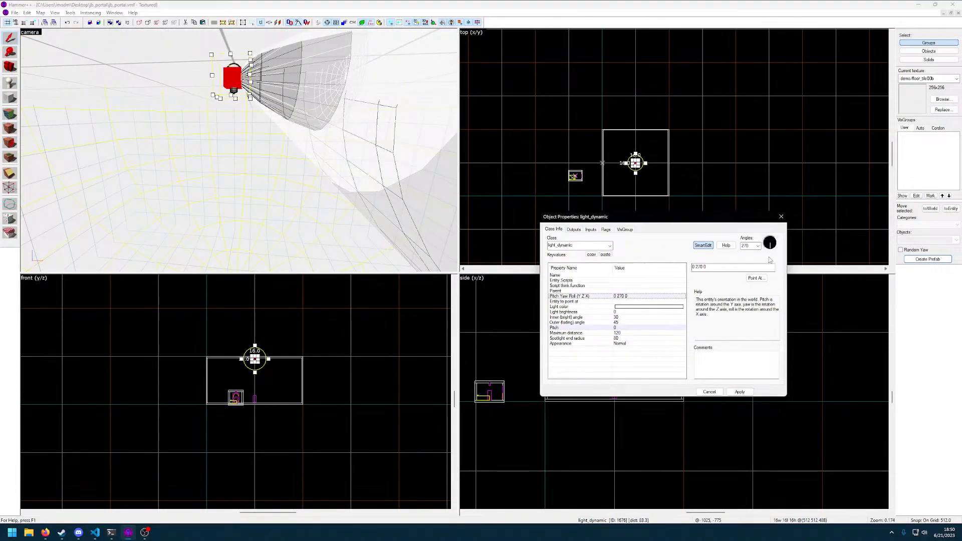
pyautogui.click(743, 394)
pyautogui.press('z')
pyautogui.press('d')
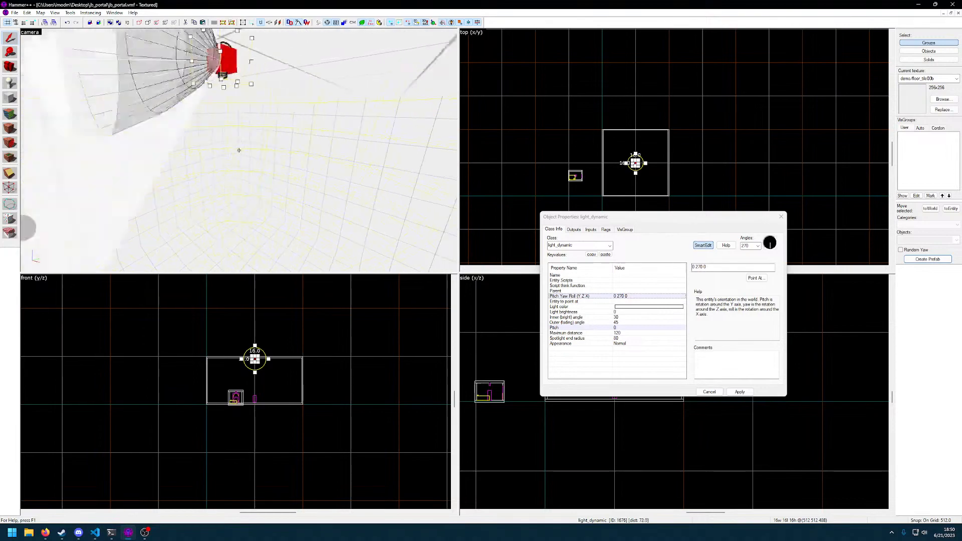
pyautogui.press('d')
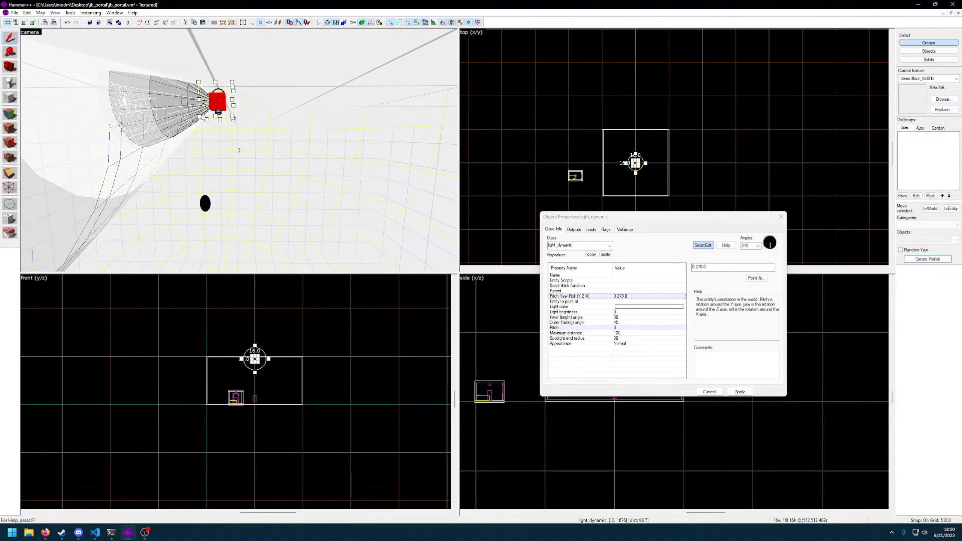
pyautogui.press('z')
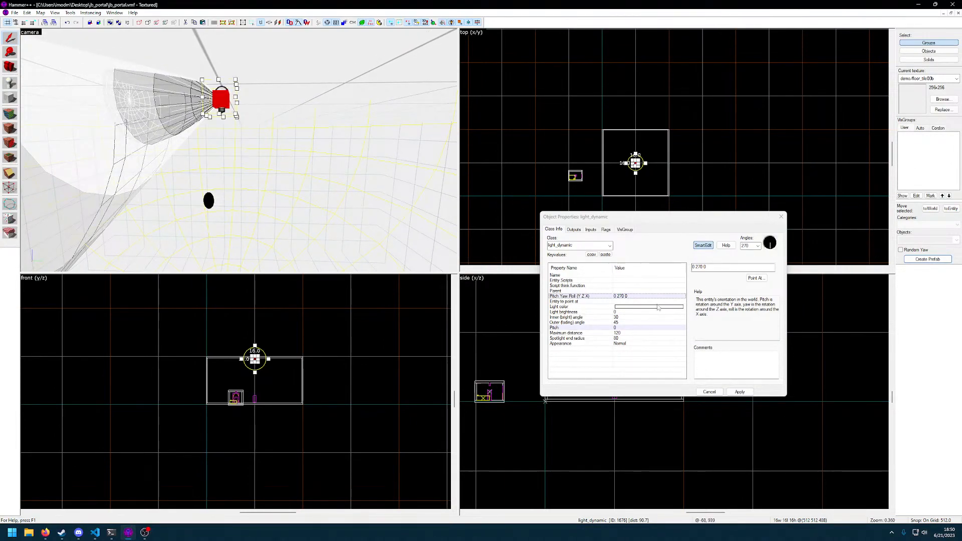
# Set the ceiling light's pitch to 270 so its cone points down at the floor, and view it from further away
pyautogui.click(633, 328)
pyautogui.write('9')
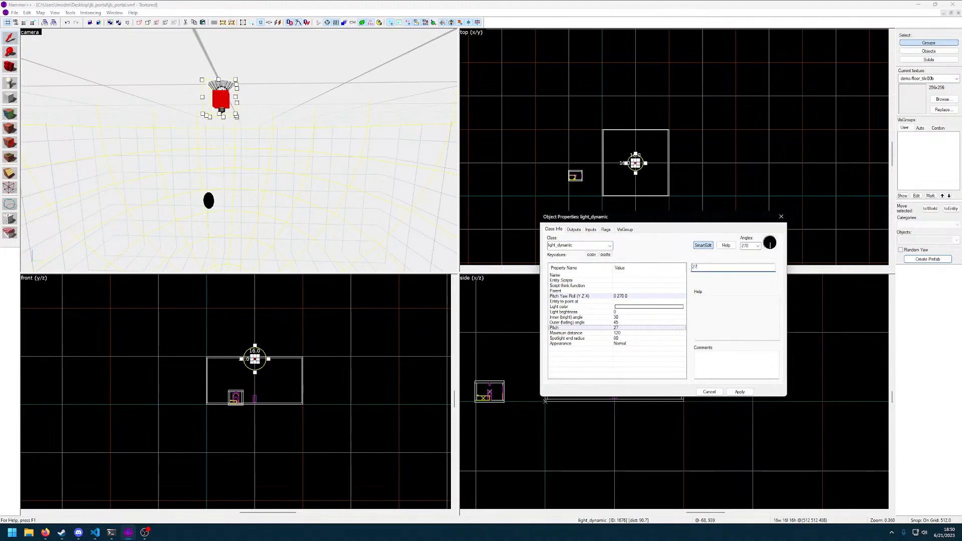
pyautogui.write('0')
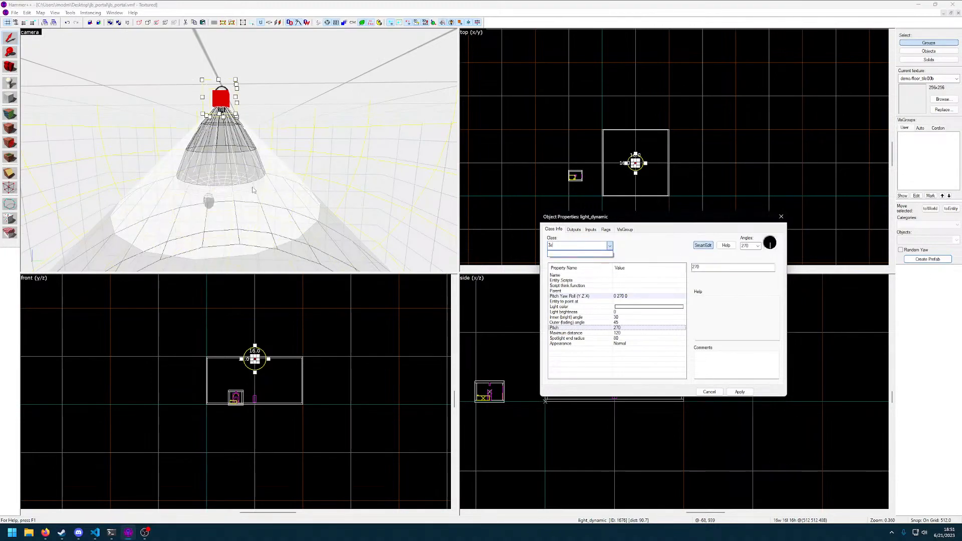
pyautogui.click(254, 192)
pyautogui.press('z')
pyautogui.press('a')
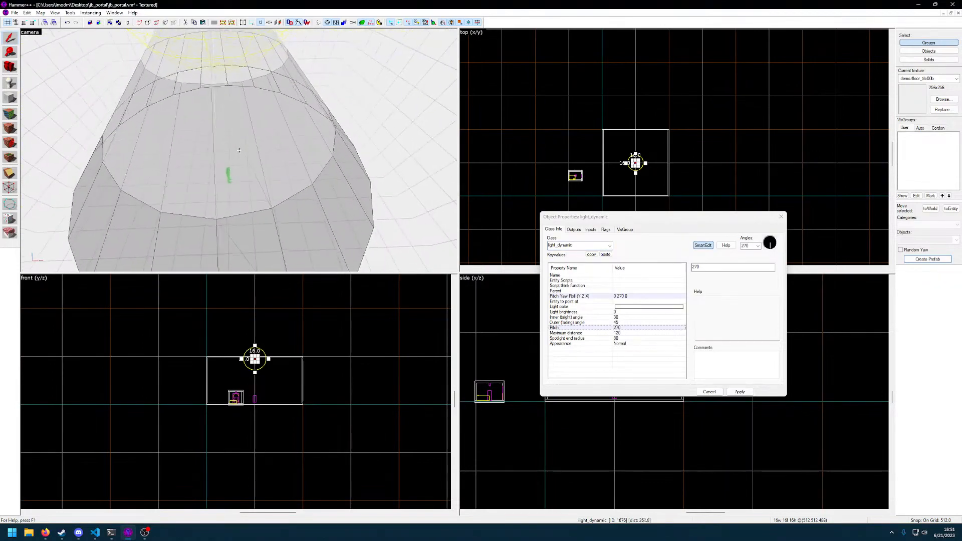
pyautogui.press('z')
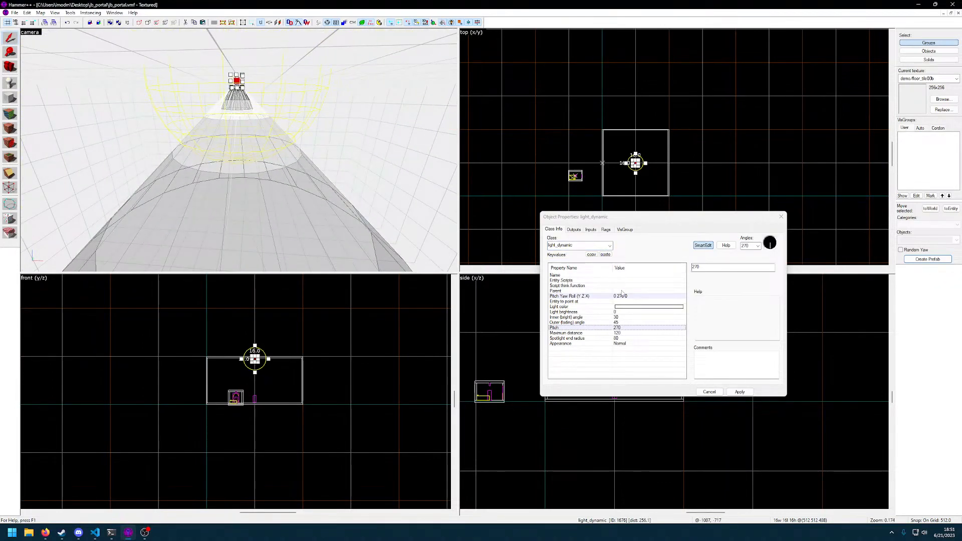
# Change the ceiling light's class to light_spot and apply it
pyautogui.click(624, 308)
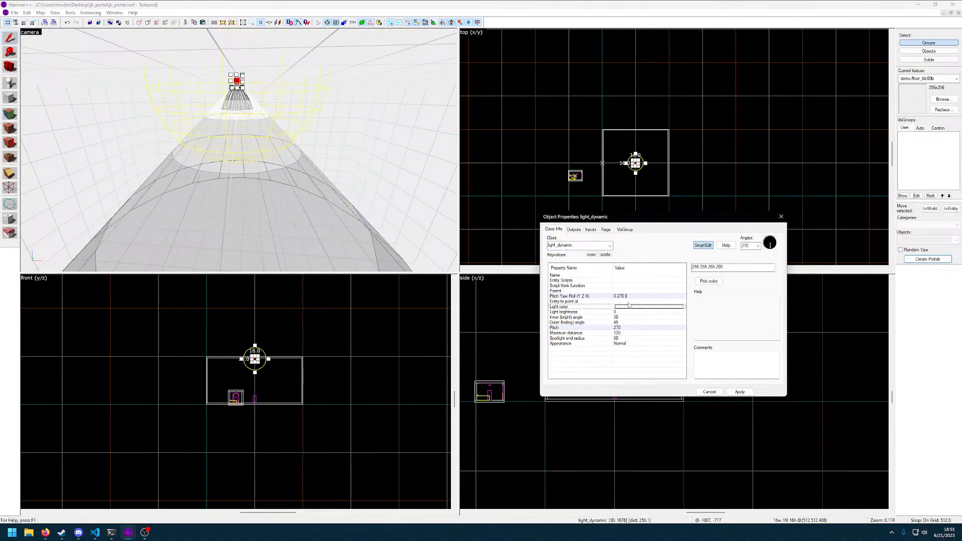
pyautogui.click(610, 245)
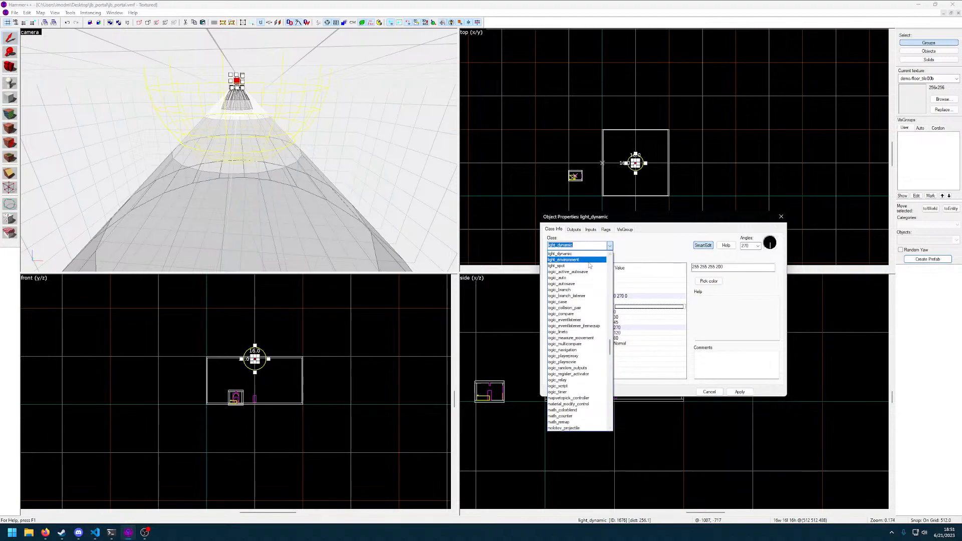
pyautogui.click(590, 266)
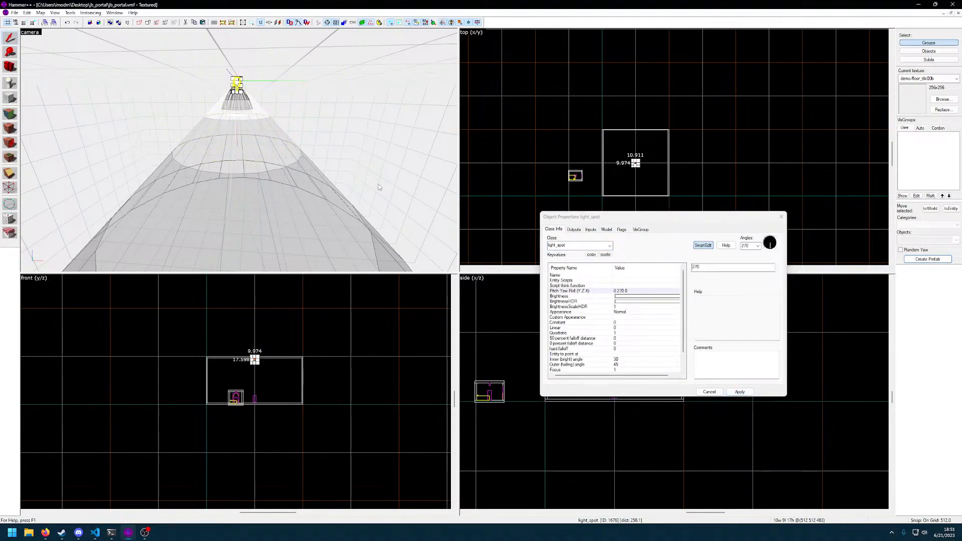
pyautogui.press('d')
pyautogui.press('z')
# Review the light_spot's falloff, custom appearance, appearance preset and HDR brightness scale settings, and close its properties
pyautogui.scroll(-1, 598, 317)
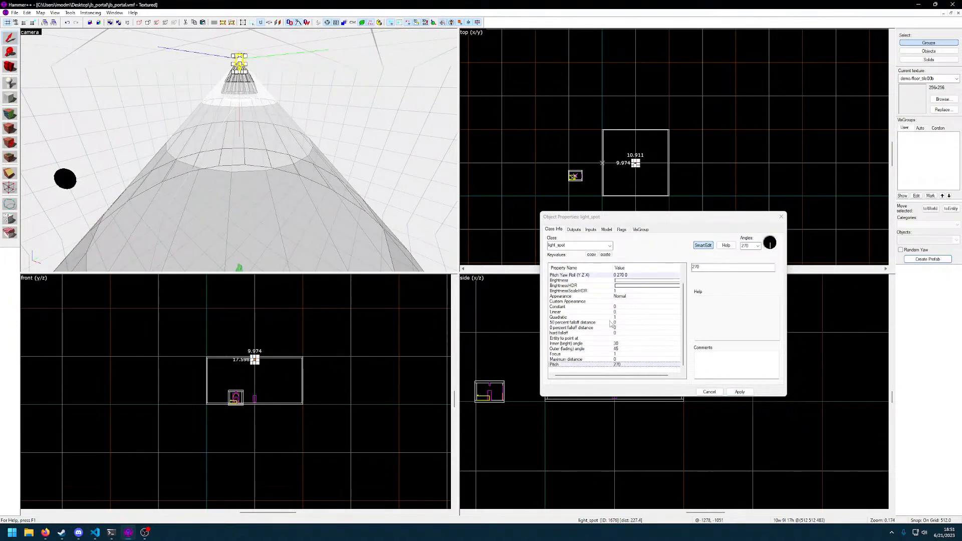
pyautogui.click(618, 322)
pyautogui.click(617, 317)
pyautogui.click(619, 312)
pyautogui.click(621, 307)
pyautogui.click(625, 301)
pyautogui.click(628, 297)
pyautogui.click(626, 302)
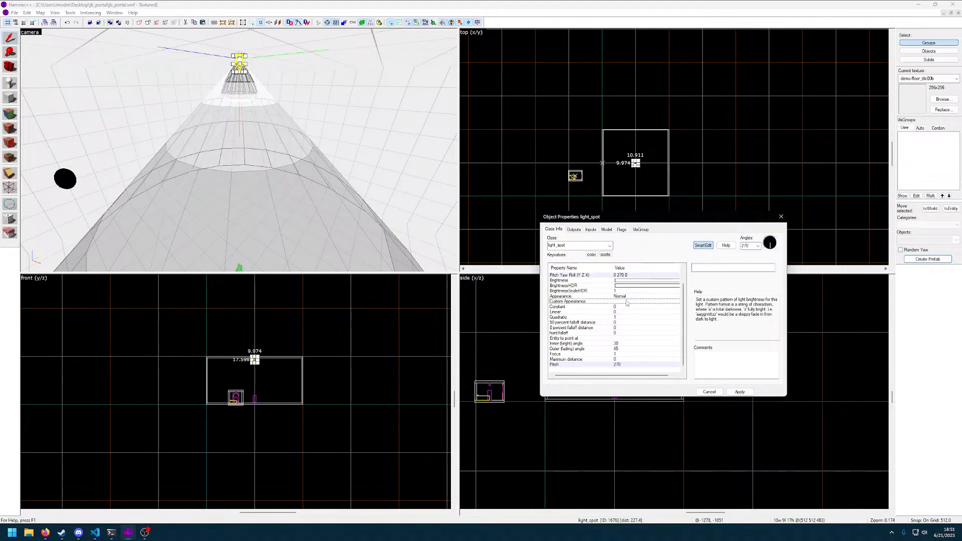
pyautogui.click(628, 297)
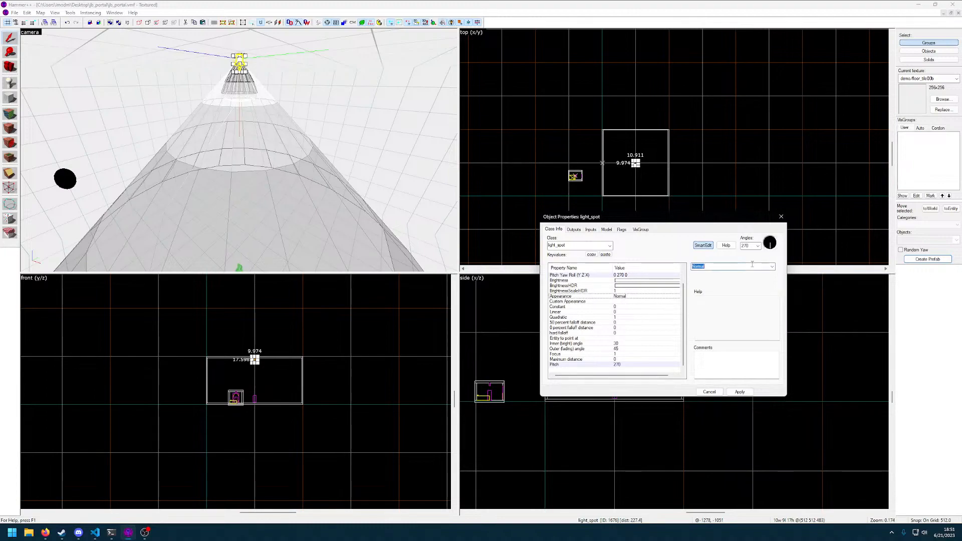
pyautogui.click(772, 266)
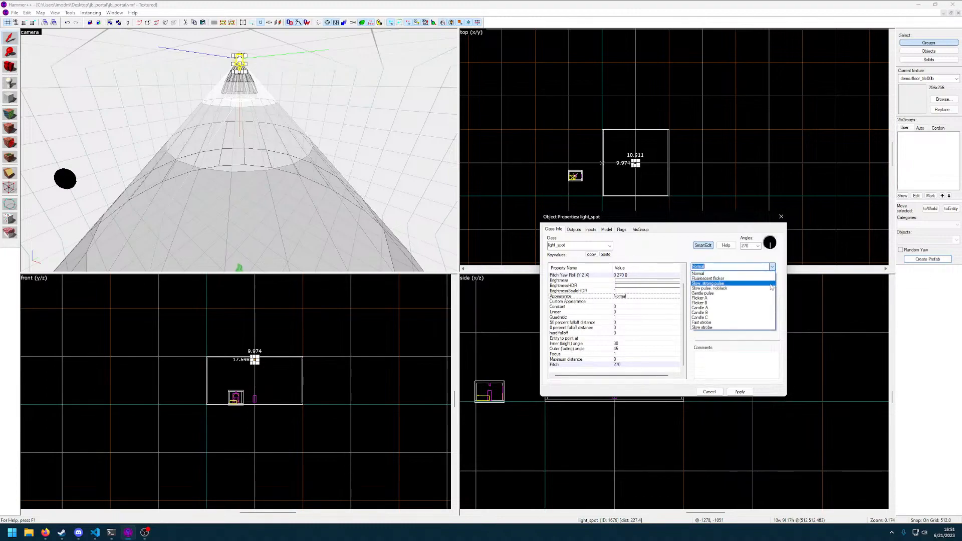
pyautogui.click(681, 339)
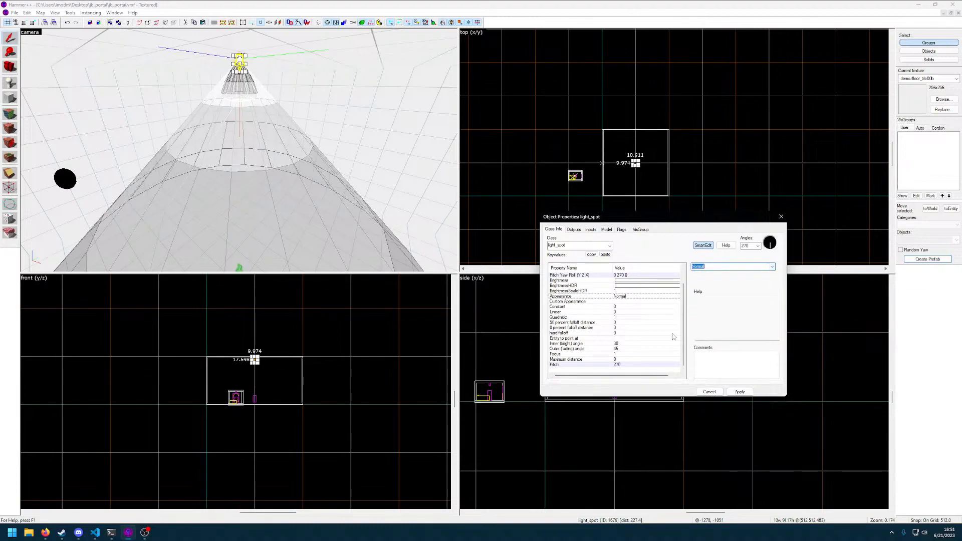
pyautogui.click(614, 292)
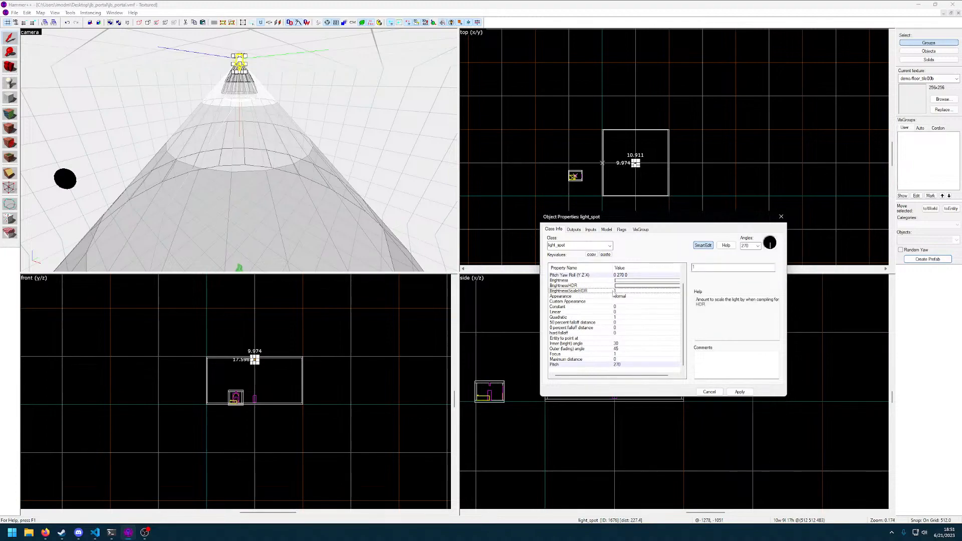
pyautogui.click(740, 392)
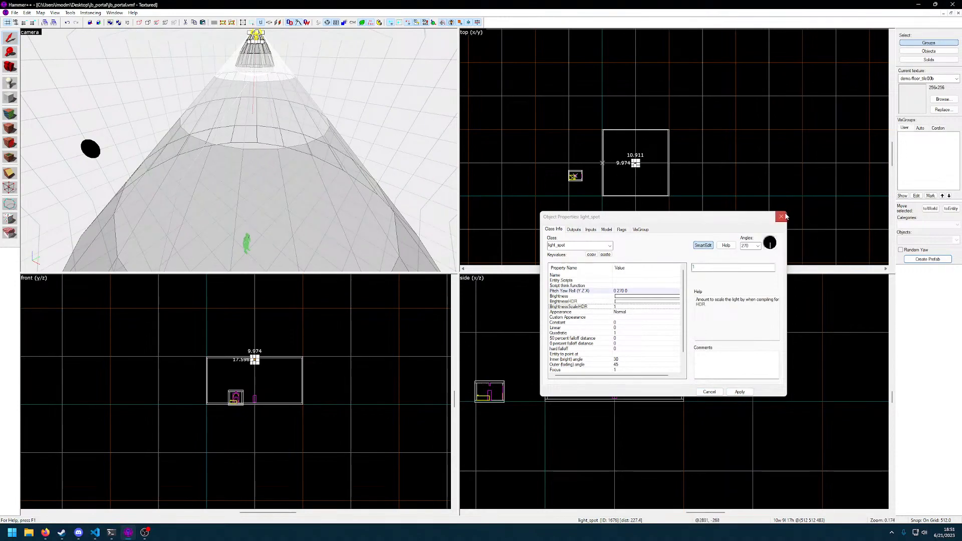
pyautogui.click(782, 217)
# Inspect the hollow room and the large enclosure around it in the 3D view, selecting each and briefly checking object properties
pyautogui.press('z')
pyautogui.click(239, 150)
pyautogui.press('s')
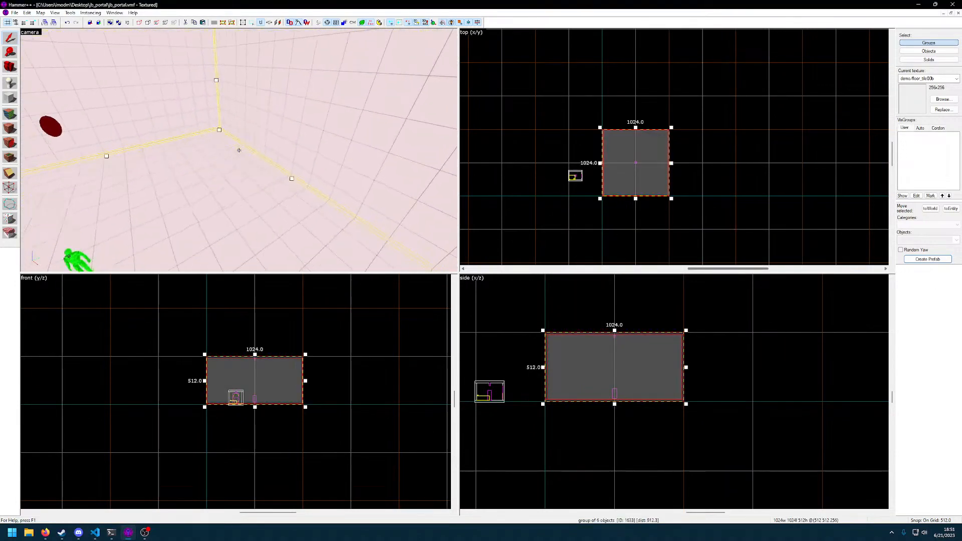
pyautogui.press('z')
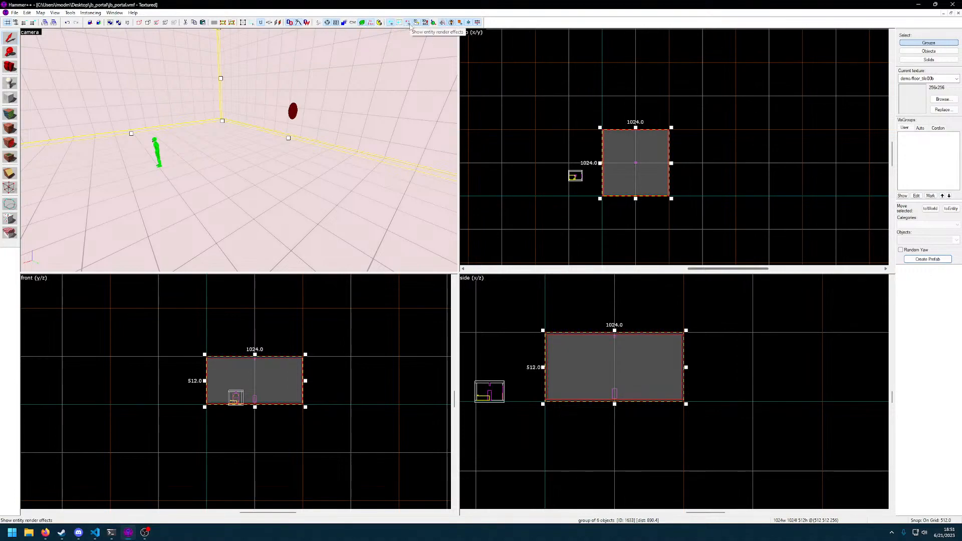
pyautogui.press('z')
pyautogui.doubleClick(239, 151)
pyautogui.press('z')
pyautogui.press('z')
pyautogui.press('z')
pyautogui.click(782, 217)
pyautogui.press('z')
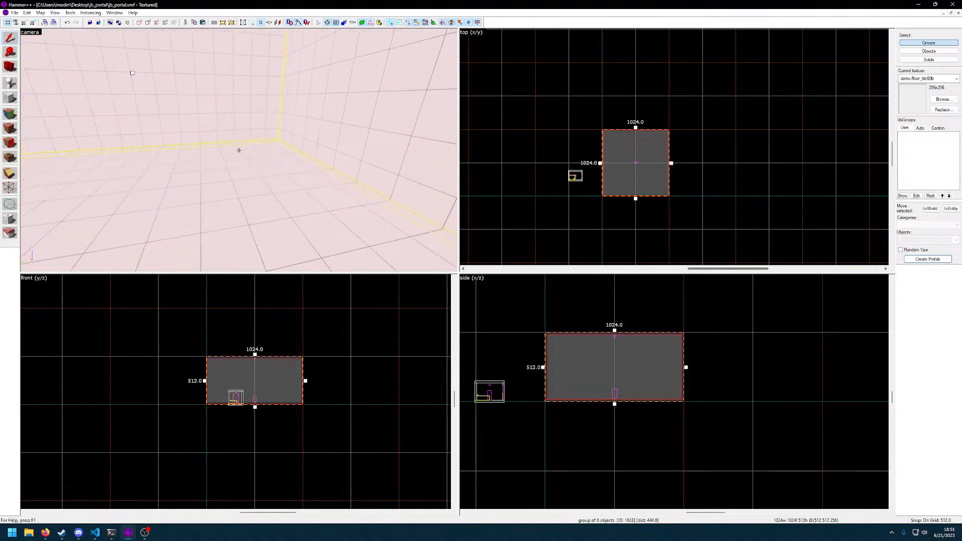
pyautogui.click(240, 150)
pyautogui.press('w')
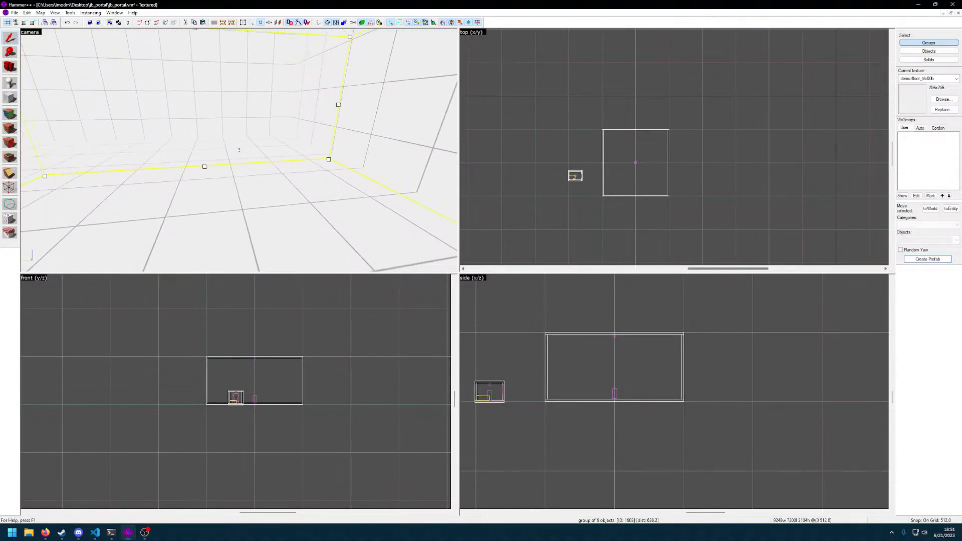
pyautogui.press('w')
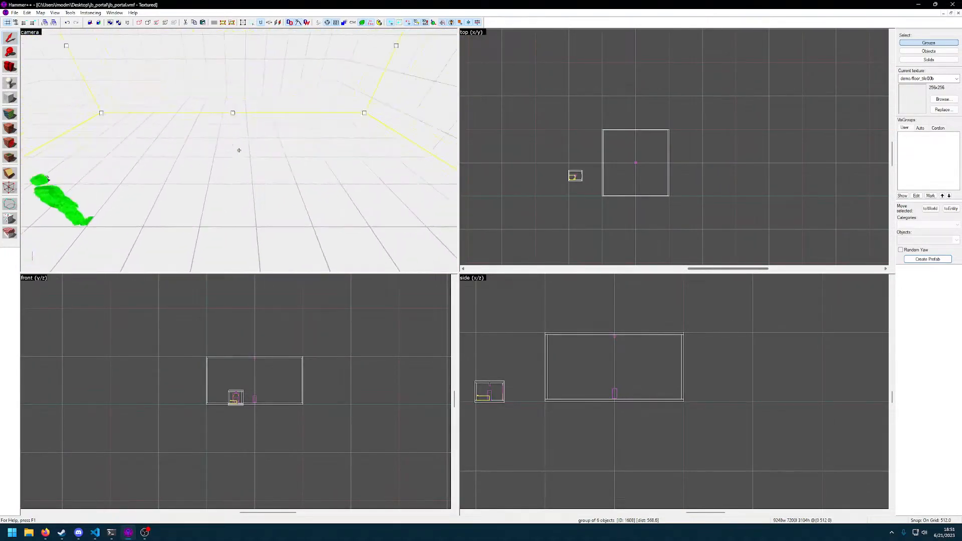
pyautogui.press('z')
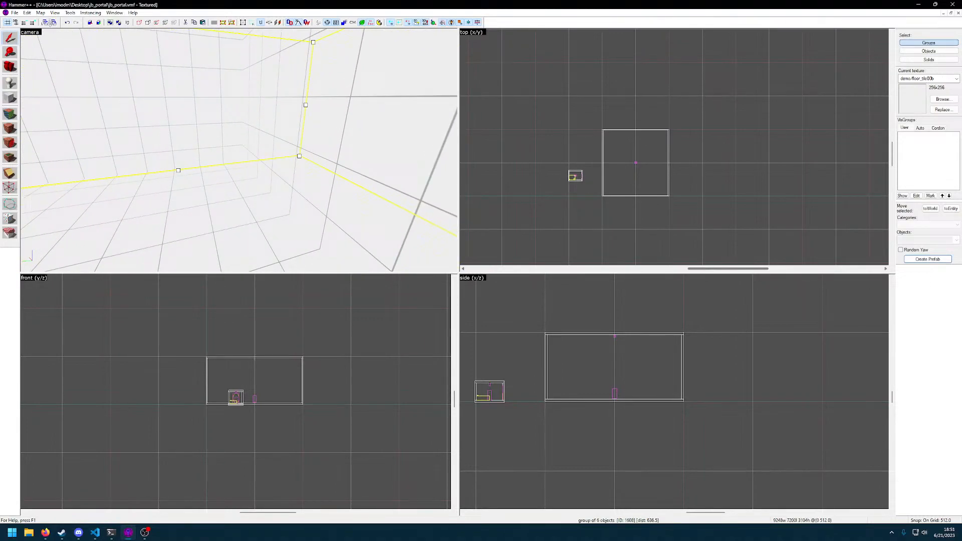
# Open the map properties and review the skybox texture, level fade, game title, new level unit, cold world, response context and script settings
pyautogui.click(40, 13)
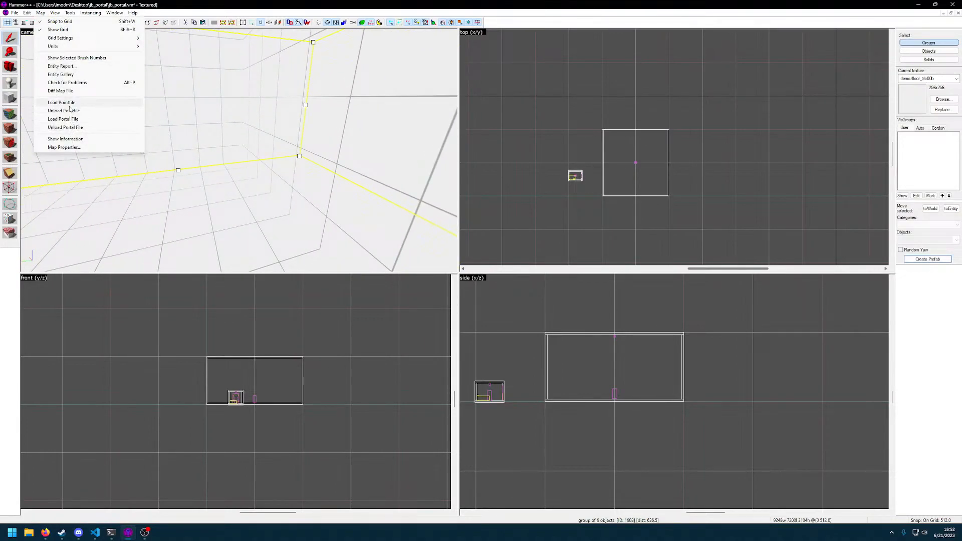
pyautogui.click(70, 148)
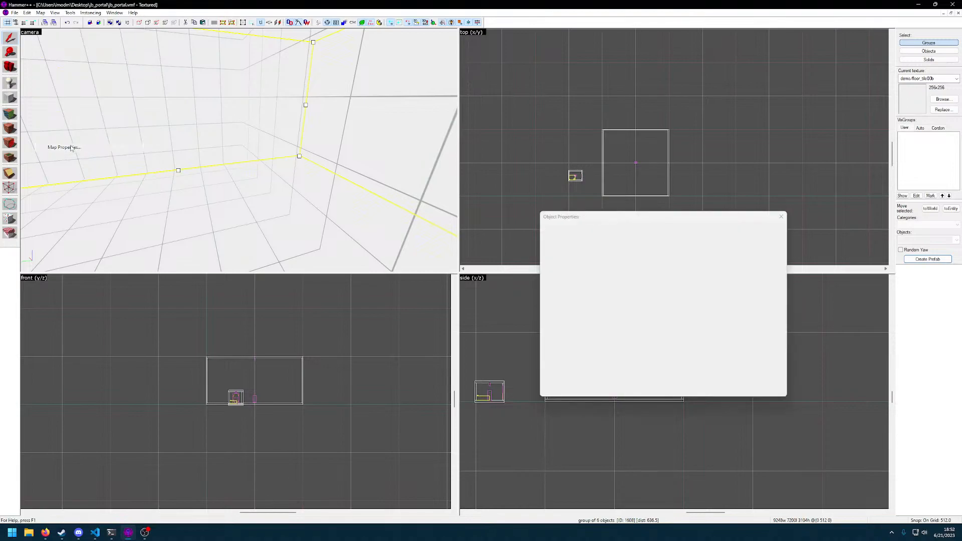
pyautogui.moveTo(610, 217); pyautogui.dragTo(478, 219)
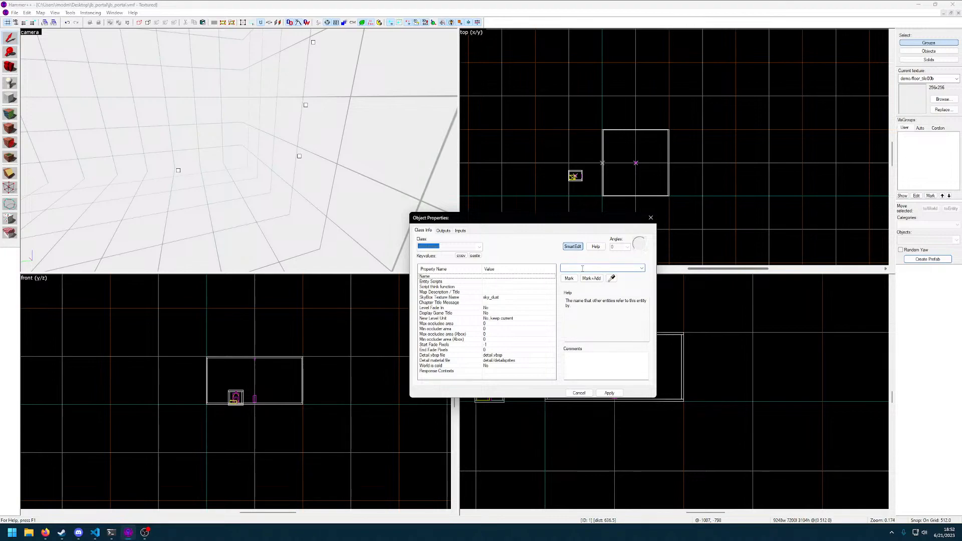
pyautogui.click(497, 298)
pyautogui.doubleClick(580, 270)
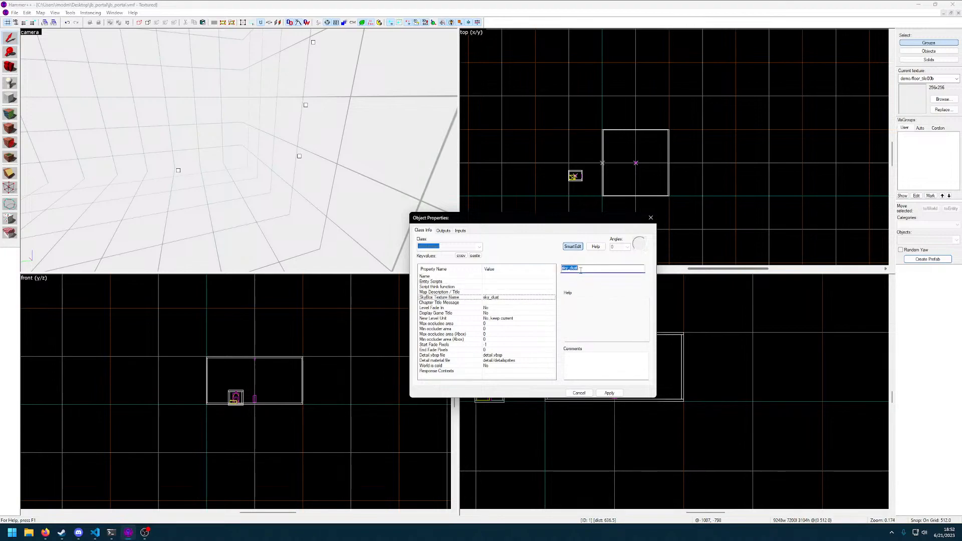
pyautogui.click(506, 294)
pyautogui.click(494, 302)
pyautogui.click(497, 308)
pyautogui.click(499, 318)
pyautogui.click(507, 314)
pyautogui.click(508, 309)
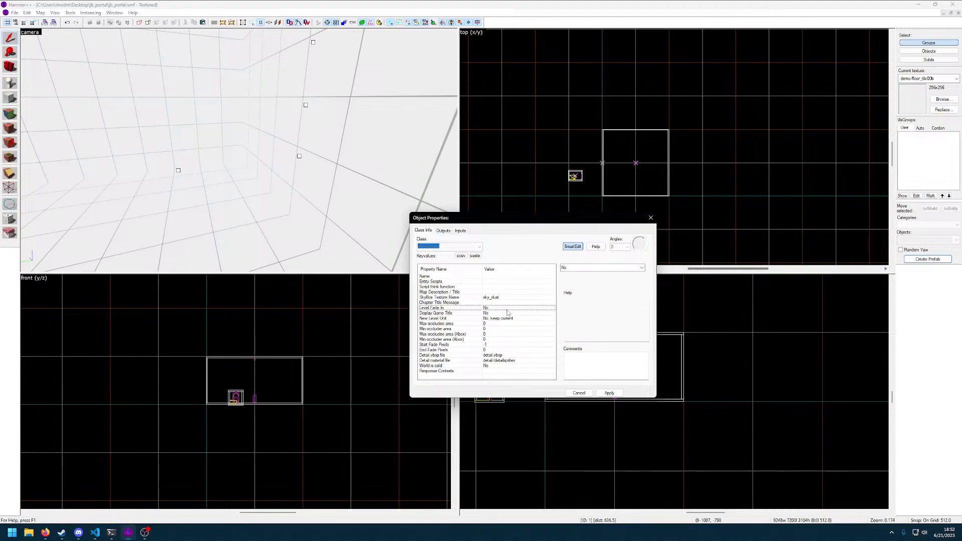
pyautogui.click(495, 366)
pyautogui.click(490, 371)
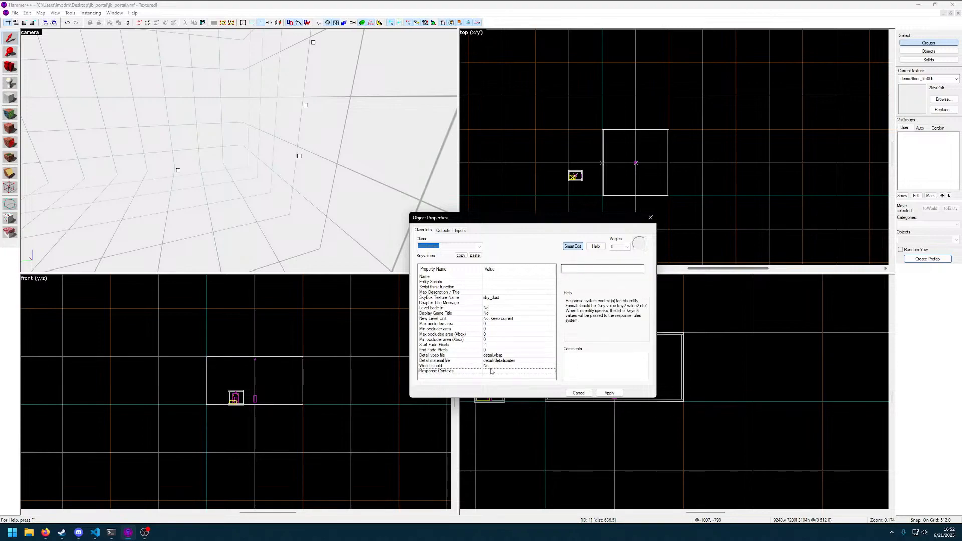
pyautogui.click(493, 281)
pyautogui.click(497, 277)
pyautogui.click(492, 287)
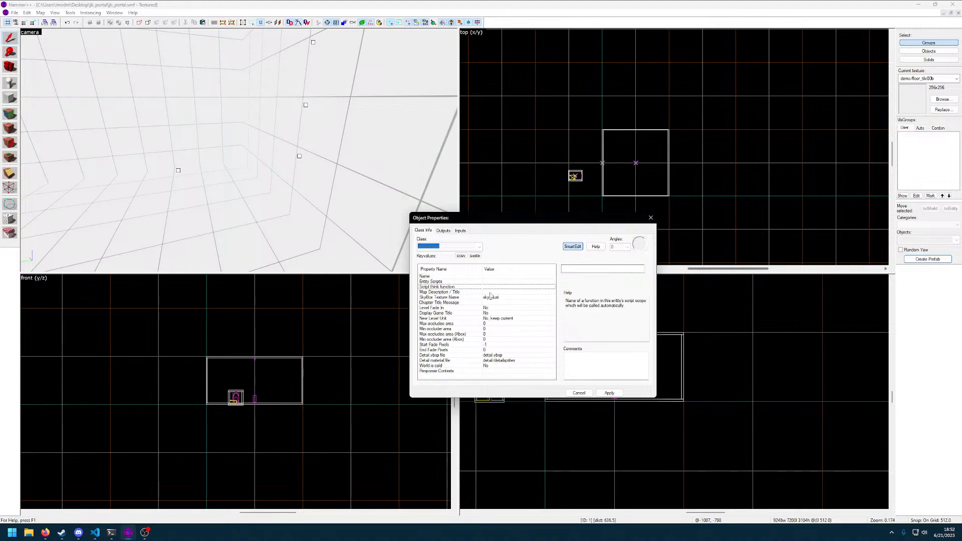
# Set the map description to jb_portal and the chapter title message to "Sup gamer", apply, and check the map's outputs and inputs
pyautogui.click(505, 293)
pyautogui.write('jb_portal')
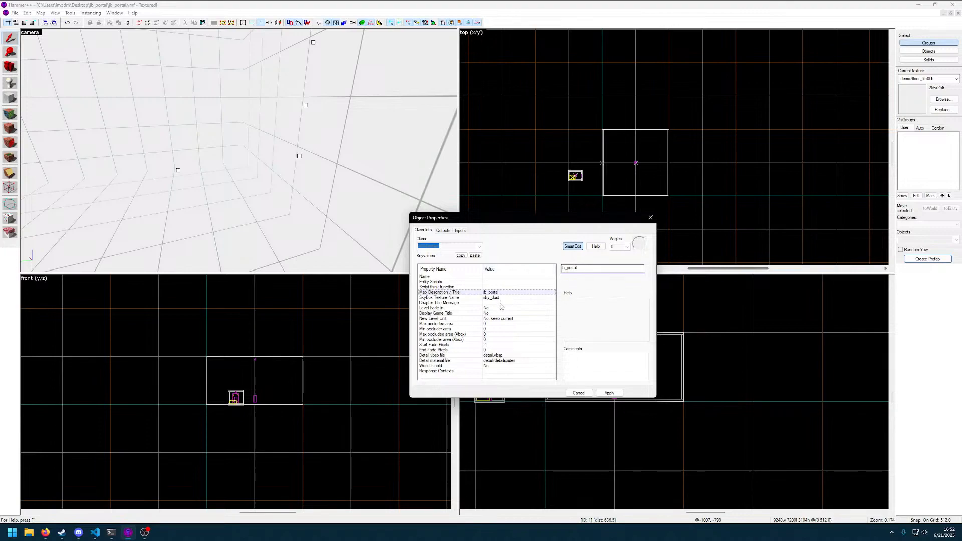
pyautogui.click(501, 304)
pyautogui.write('Sup gamer')
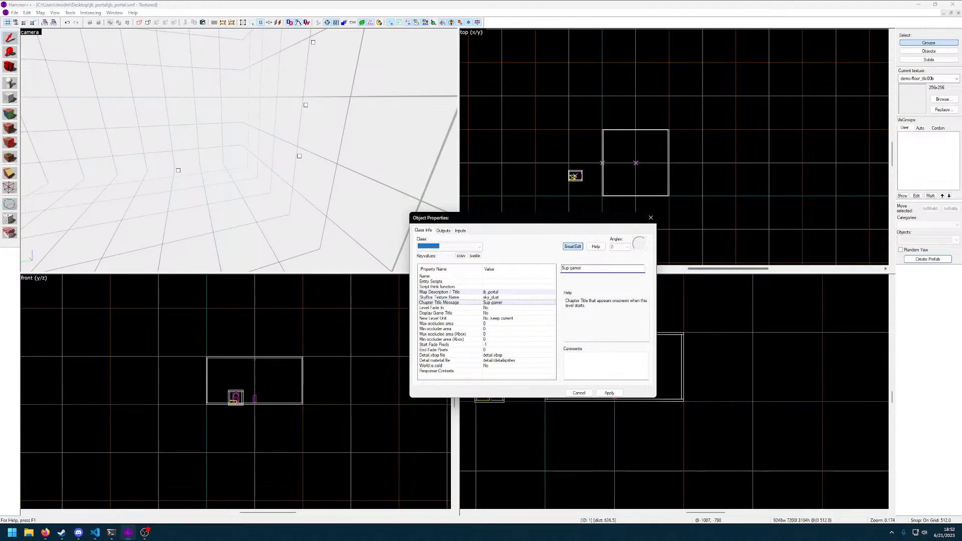
pyautogui.click(609, 393)
pyautogui.click(443, 231)
pyautogui.click(460, 231)
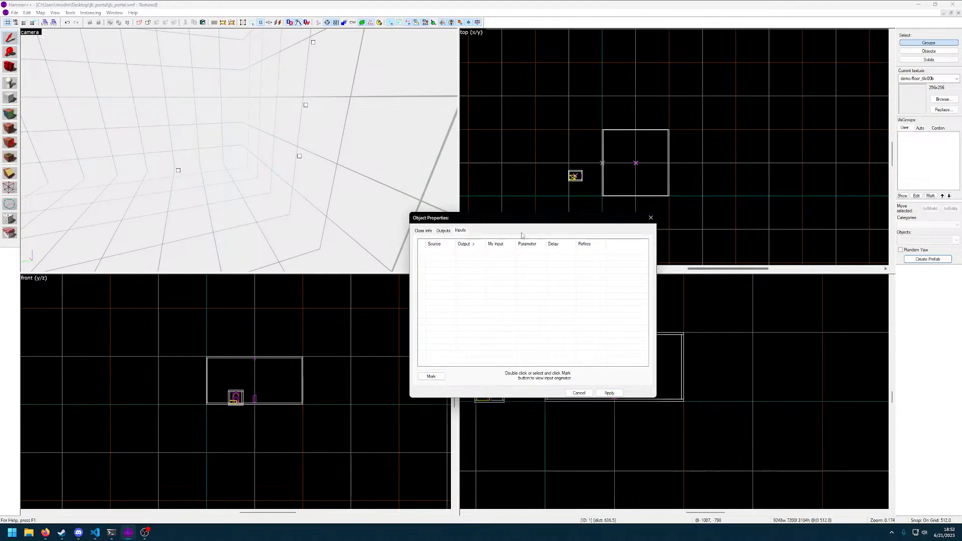
# Close the map properties and look over the large room and its player figure in the 3D view
pyautogui.click(651, 218)
pyautogui.press('z')
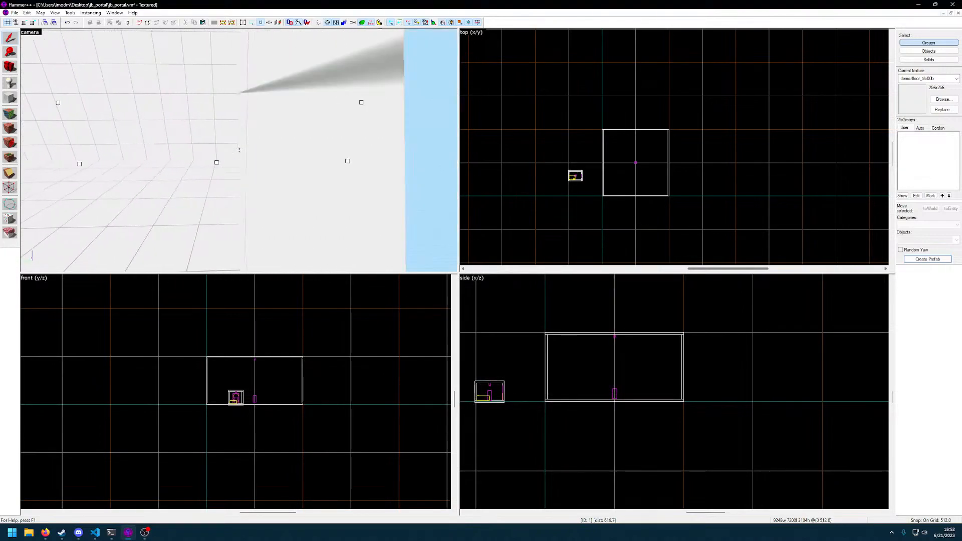
pyautogui.press('a')
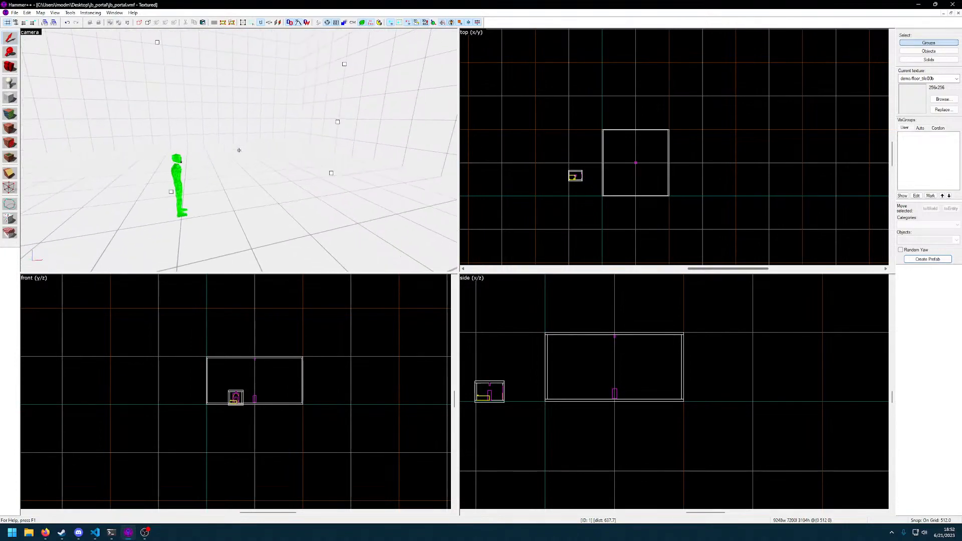
pyautogui.press('d')
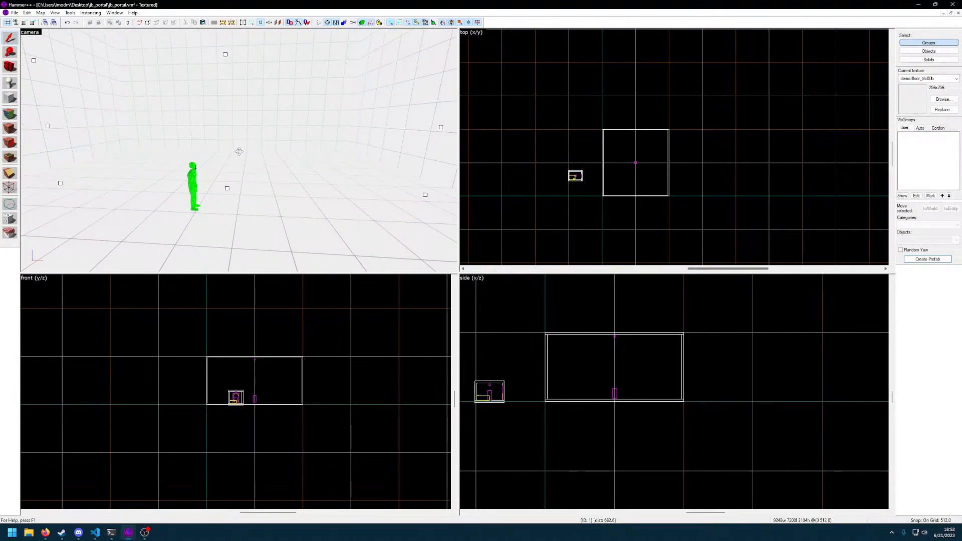
pyautogui.press('z')
pyautogui.press('d')
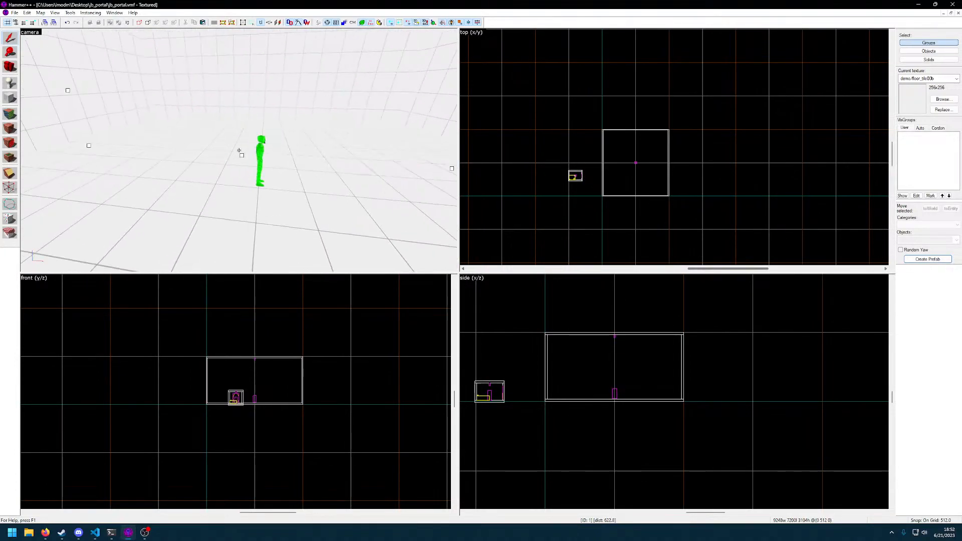
pyautogui.press('w')
pyautogui.press('s')
pyautogui.press('z')
# Review the grouped orange portal's properties, checking the target and landmark angle keys and the available classes, and close them
pyautogui.doubleClick(251, 157)
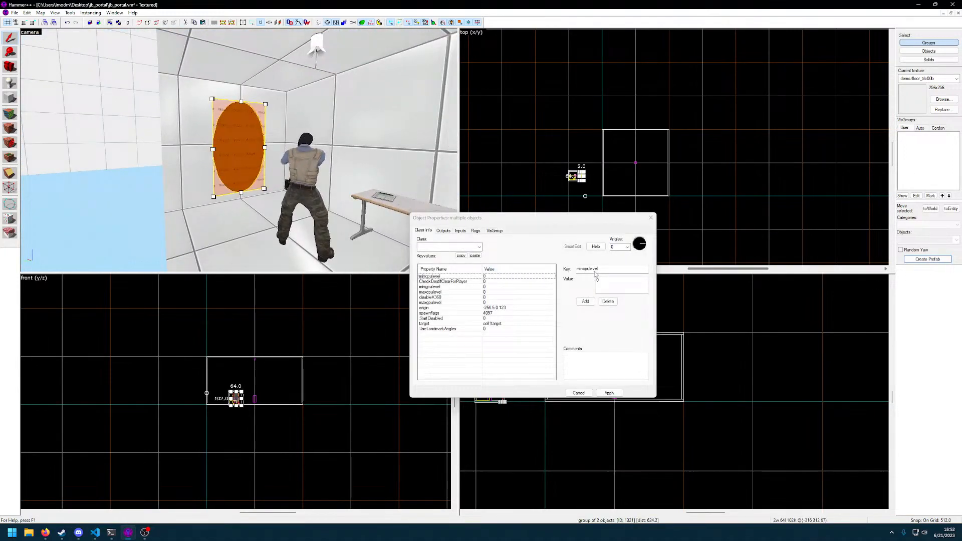
pyautogui.click(501, 324)
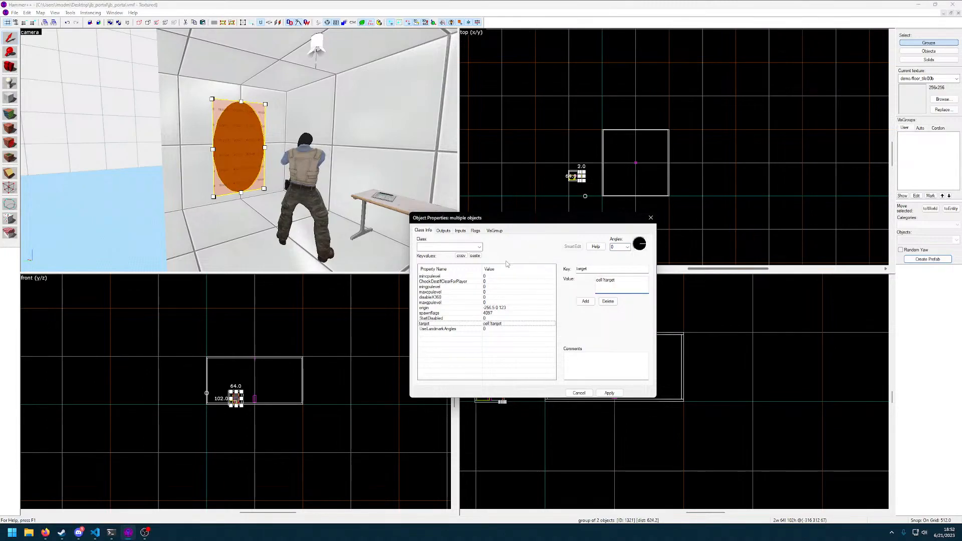
pyautogui.press('z')
pyautogui.press('w')
pyautogui.press('z')
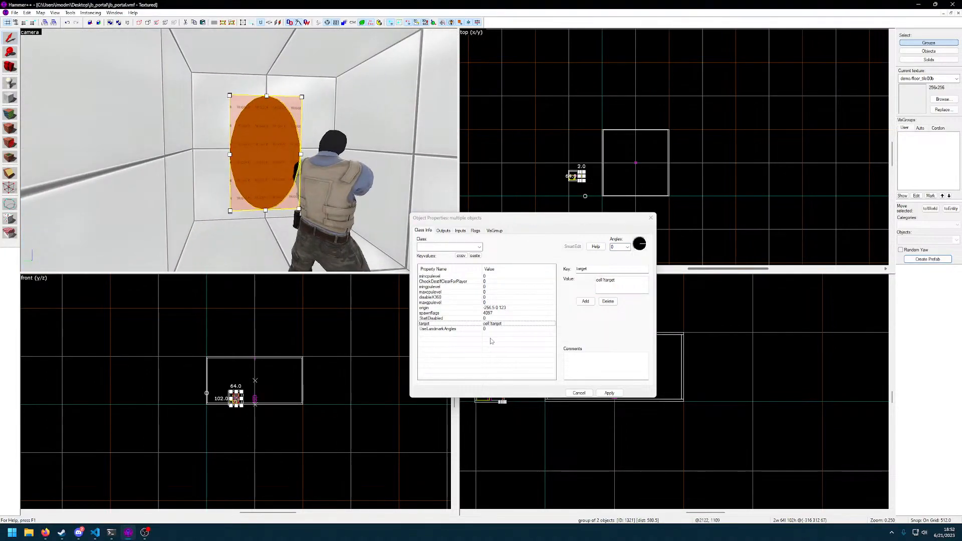
pyautogui.click(494, 330)
pyautogui.click(495, 324)
pyautogui.click(479, 247)
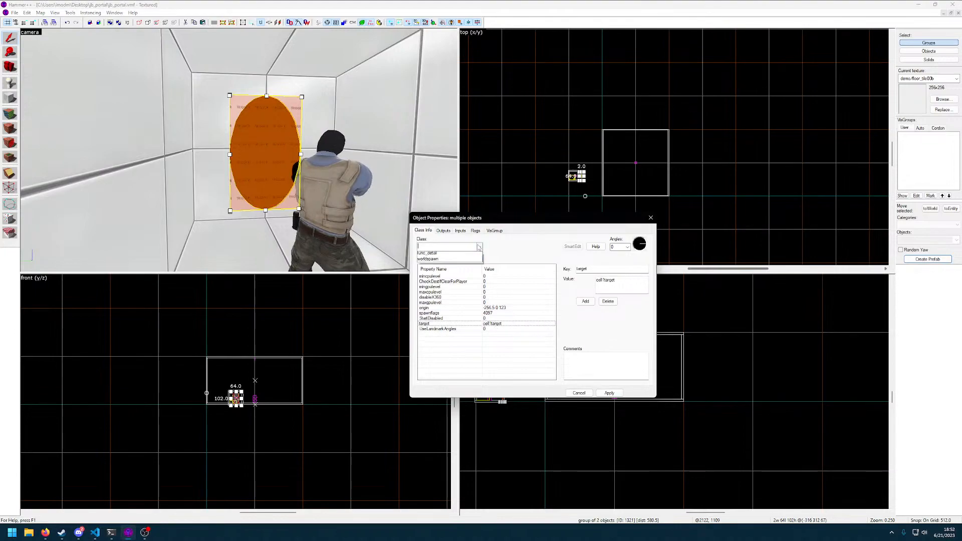
pyautogui.click(651, 218)
pyautogui.press('z')
# Reopen the portal group's properties from closer up, check its class choices again and close them
pyautogui.press('z')
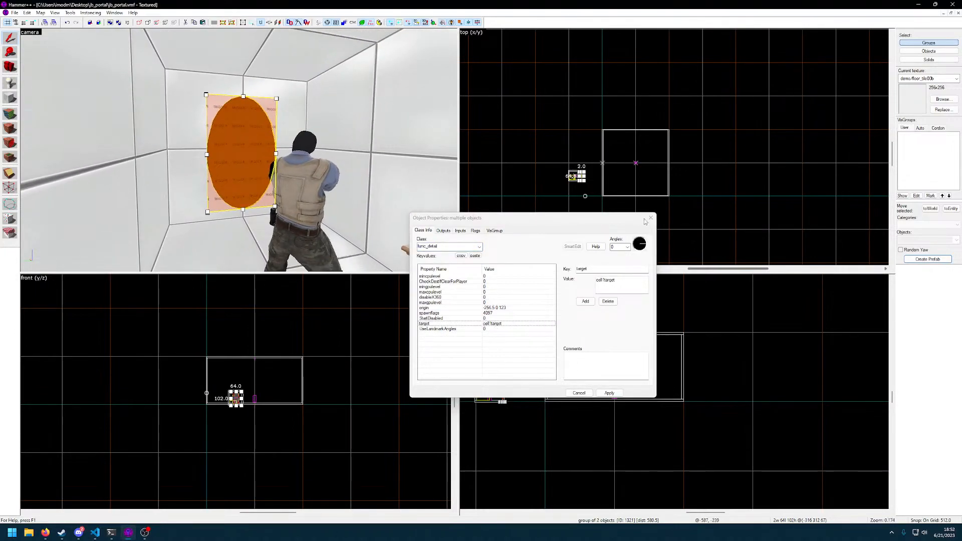
pyautogui.click(651, 218)
pyautogui.press('z')
pyautogui.press('w')
pyautogui.press('z')
pyautogui.doubleClick(239, 150)
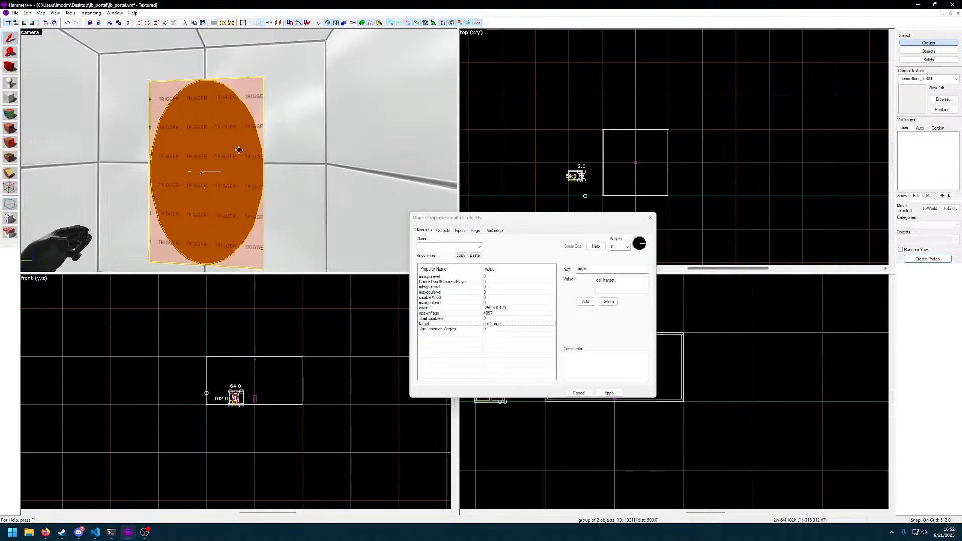
pyautogui.click(480, 248)
pyautogui.click(479, 247)
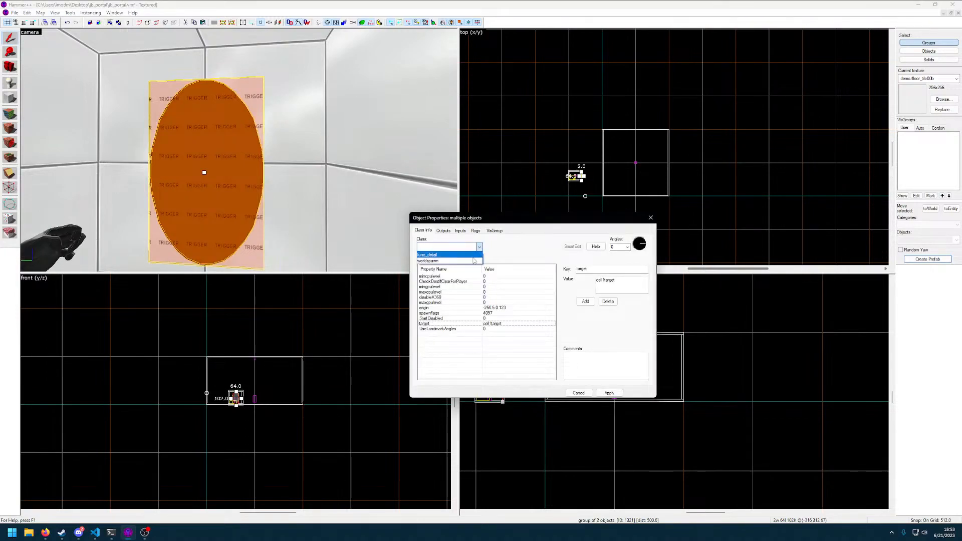
pyautogui.click(498, 256)
pyautogui.click(651, 218)
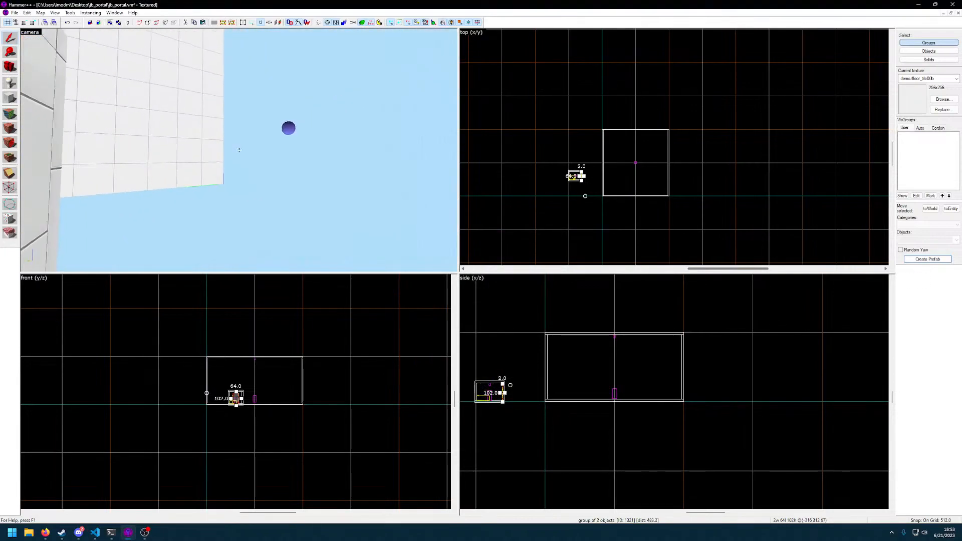
# Select the large room and the cell in turn, and compare the cell's group properties with the portal group's
pyautogui.click(240, 150)
pyautogui.press('w')
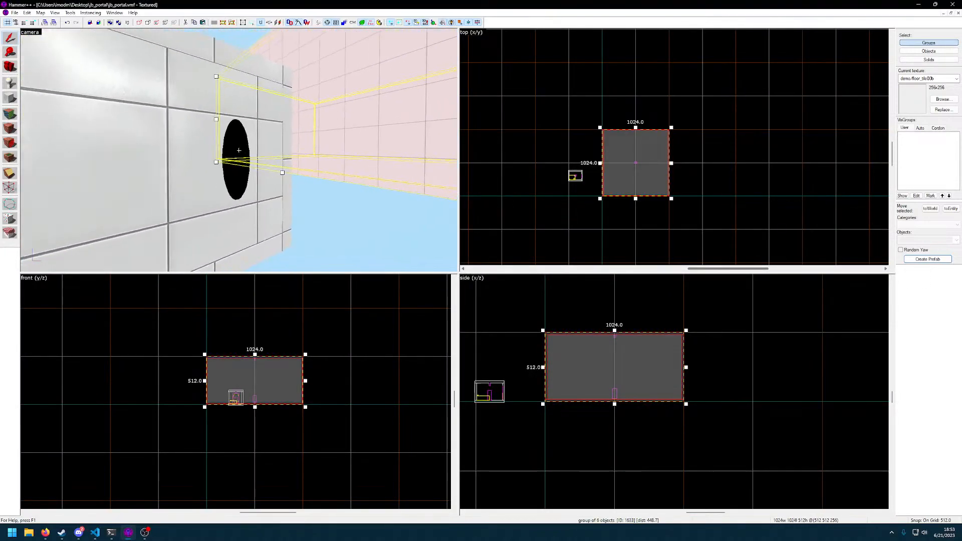
pyautogui.click(239, 150)
pyautogui.doubleClick(239, 151)
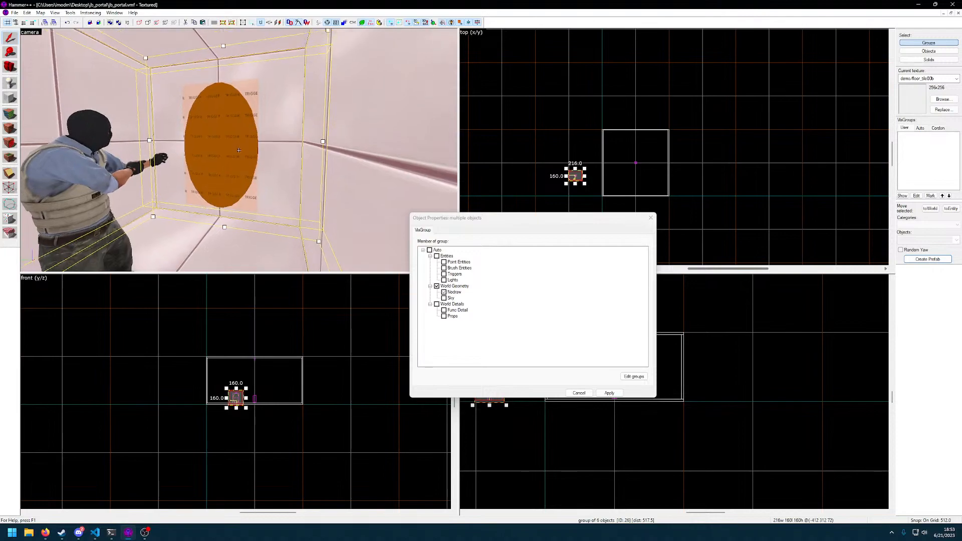
pyautogui.click(239, 151)
pyautogui.click(239, 151)
pyautogui.press('z')
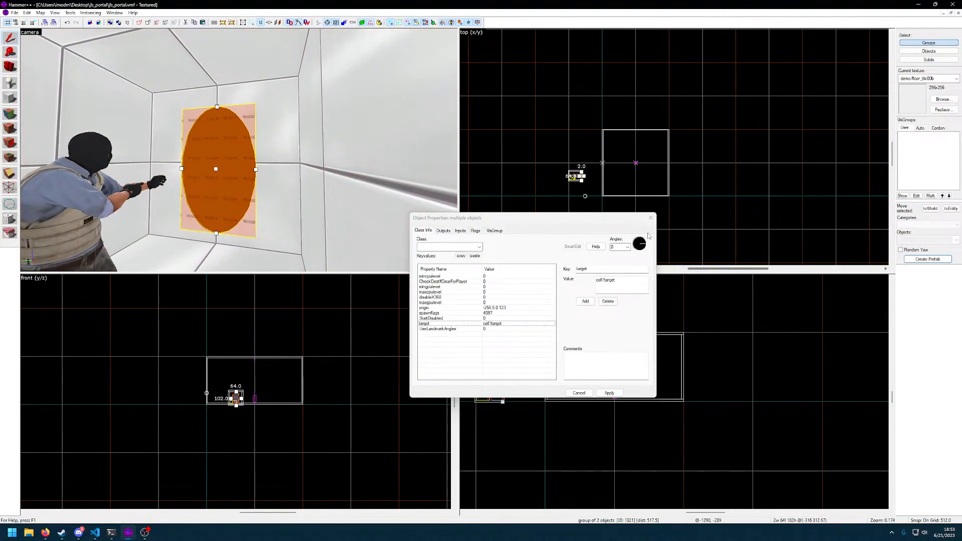
pyautogui.click(652, 219)
# Switch selection to individual objects and choose an existing target as the portal's trigger_teleport Remote Destination, applying the change
pyautogui.click(167, 84)
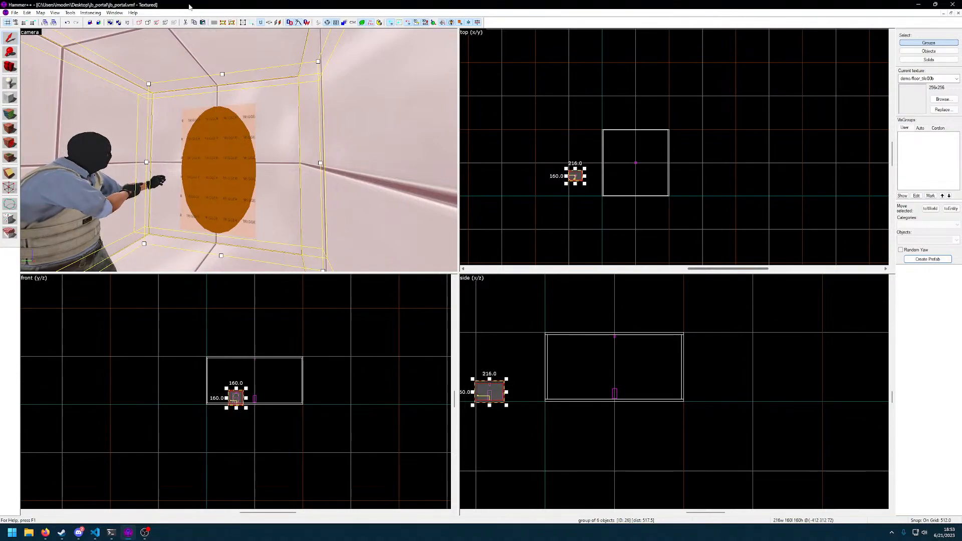
pyautogui.press('Escape')
pyautogui.click(929, 50)
pyautogui.doubleClick(199, 149)
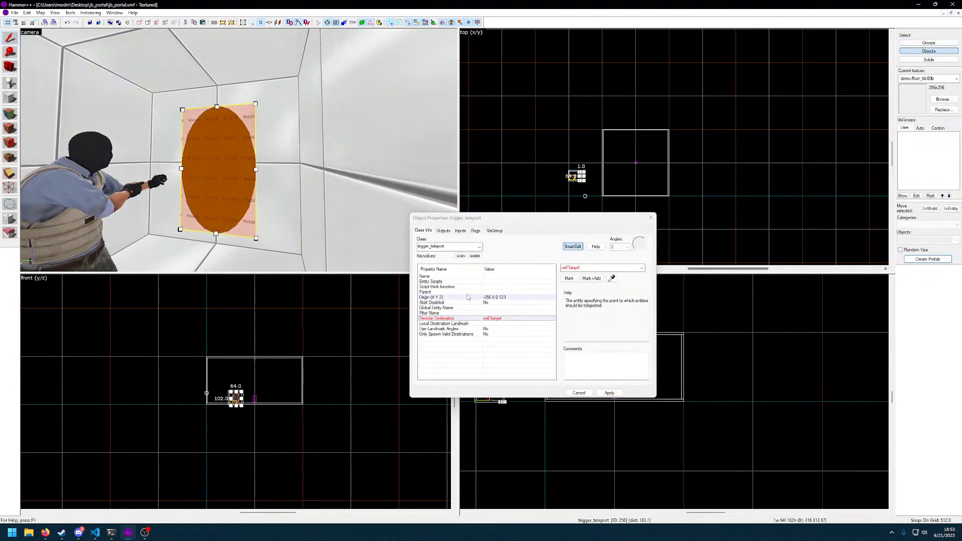
pyautogui.click(588, 276)
pyautogui.click(526, 293)
pyautogui.click(641, 268)
pyautogui.click(596, 274)
pyautogui.click(605, 395)
pyautogui.click(585, 394)
# Compile the jb_portal map and run it in the game
pyautogui.press('z')
pyautogui.press('w')
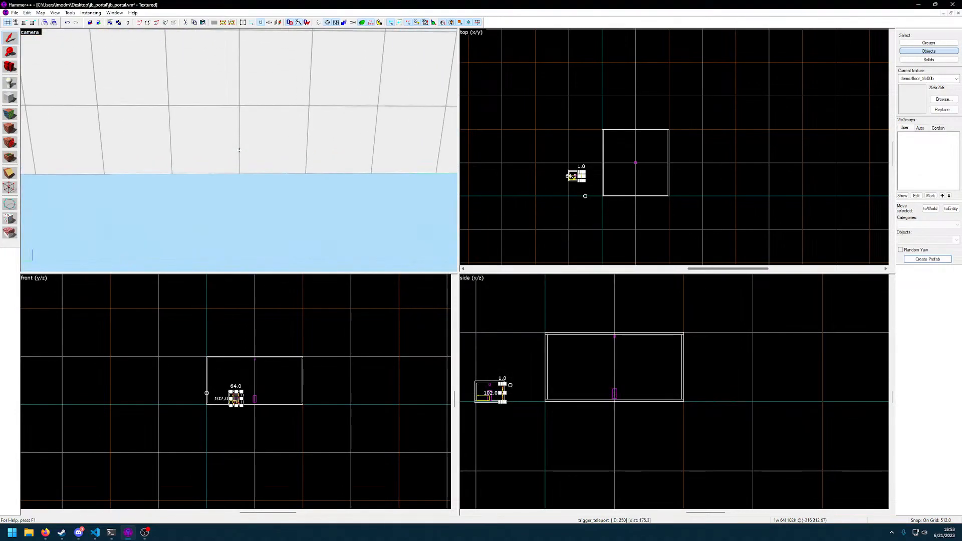
pyautogui.press('F9')
pyautogui.press('Return')
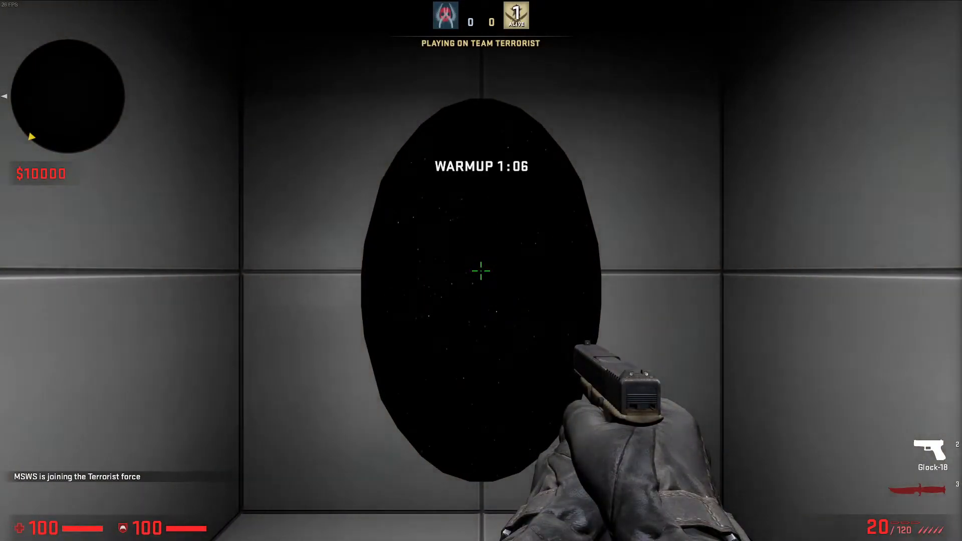
# Switch to the knife in the game, walk through the cell's portal to test the teleport, and check the scoreboard
pyautogui.click(481, 271)
pyautogui.press('3')
pyautogui.press('w')
pyautogui.press('Tab')
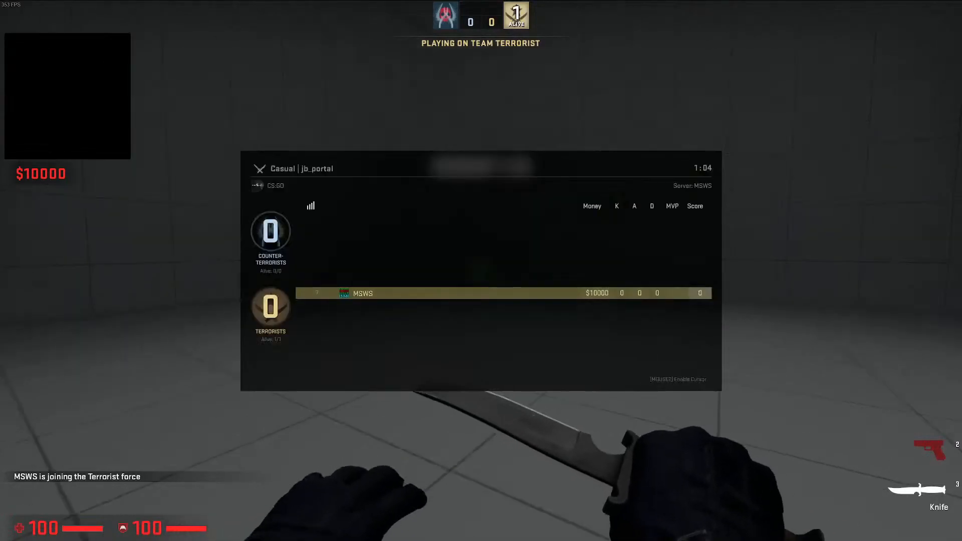
pyautogui.press('f')
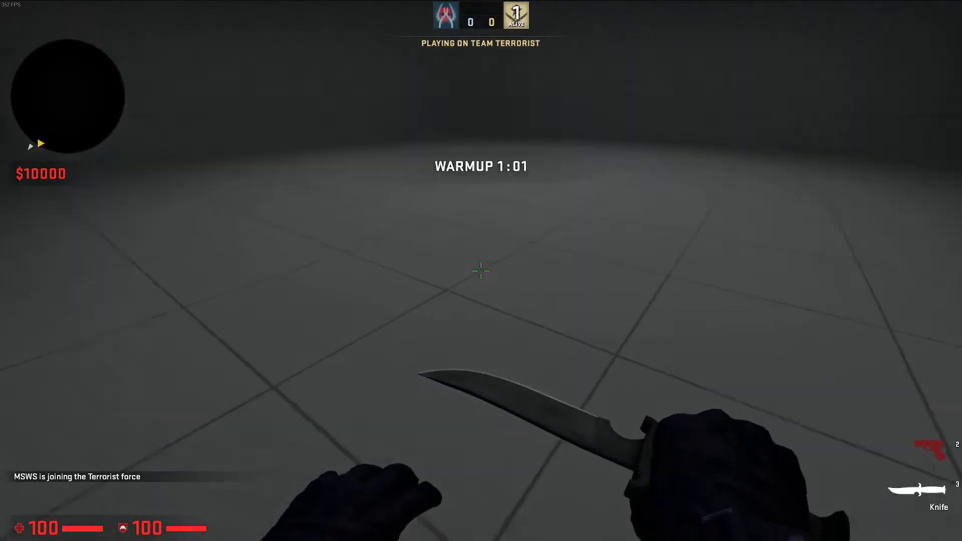
# Examine how the ceiling spotlight lights the destination room's floor and walls in the game
pyautogui.click(481, 270)
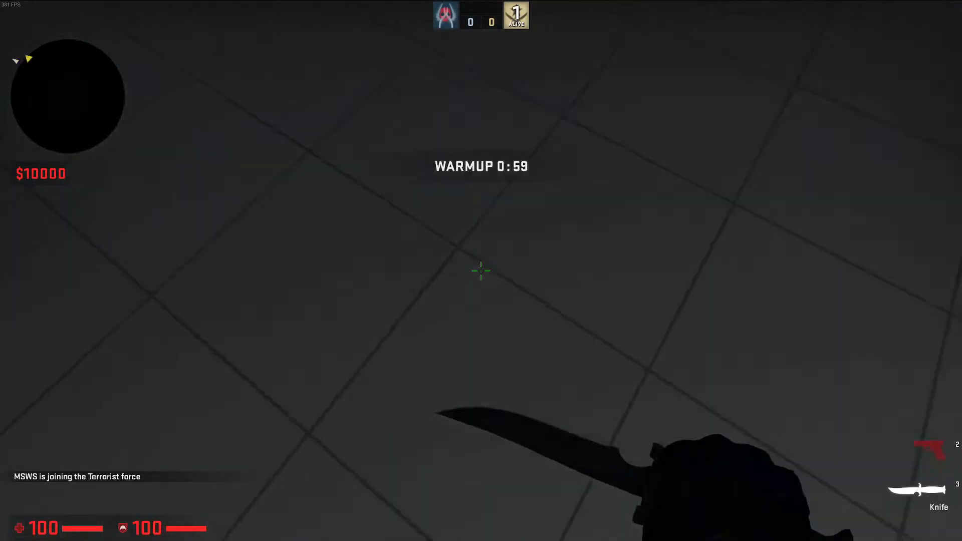
pyautogui.click(481, 270)
pyautogui.click(482, 271)
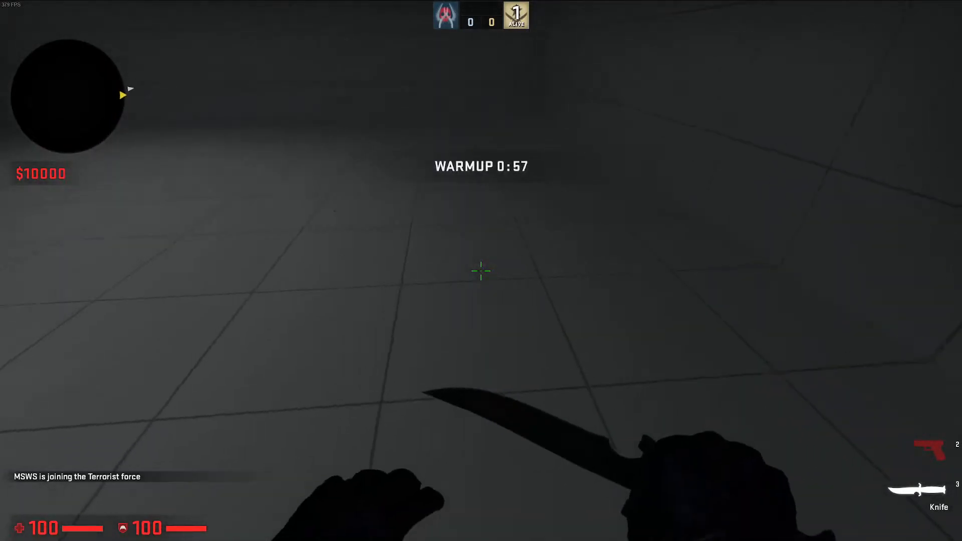
pyautogui.click(481, 271)
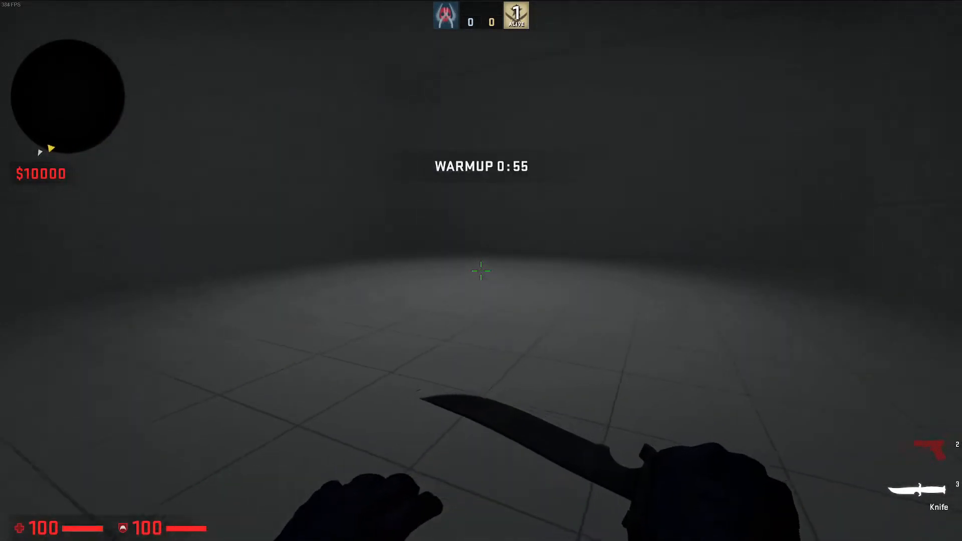
pyautogui.click(481, 271)
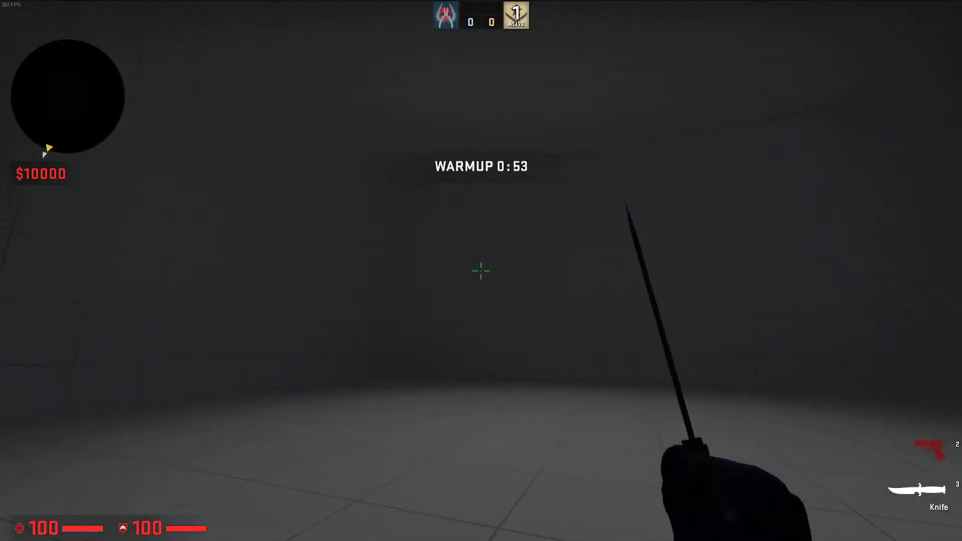
pyautogui.click(482, 271)
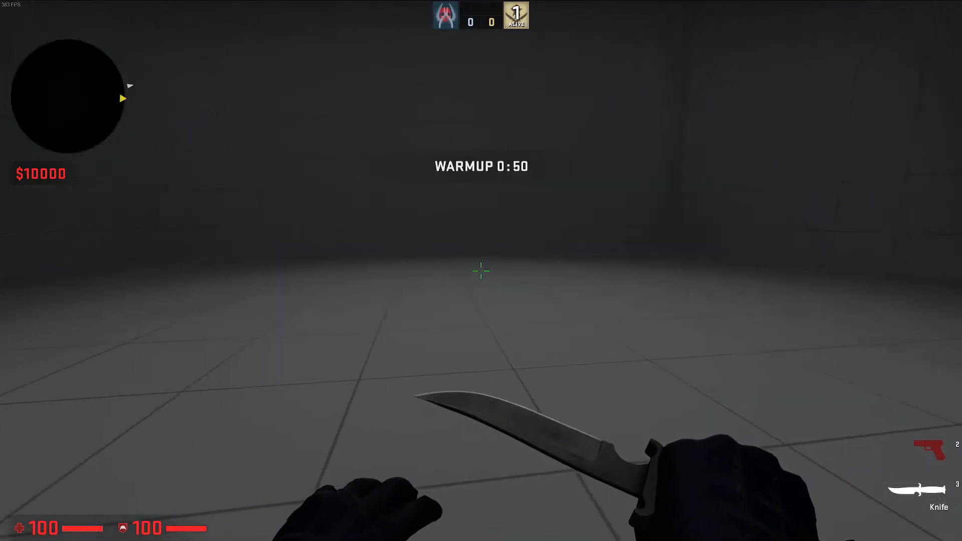
pyautogui.click(481, 271)
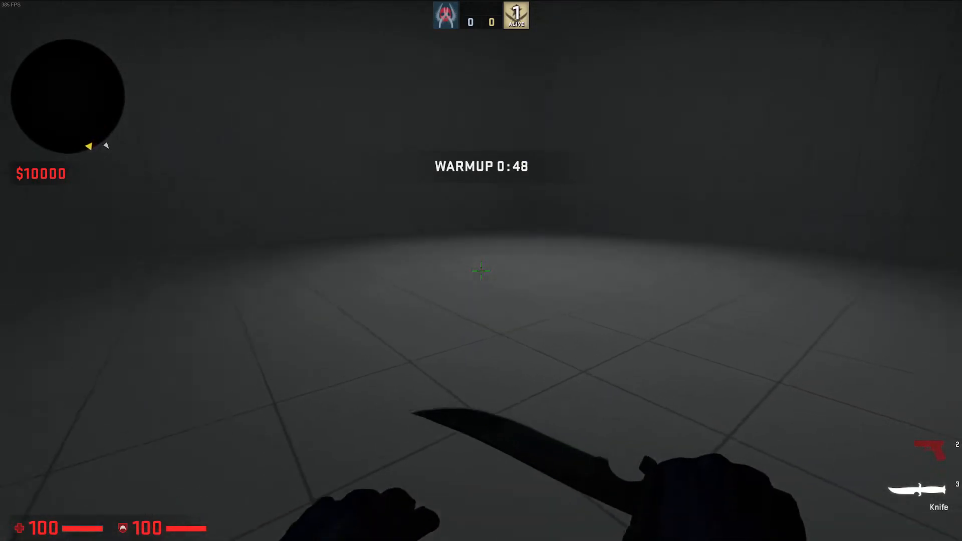
pyautogui.press('y')
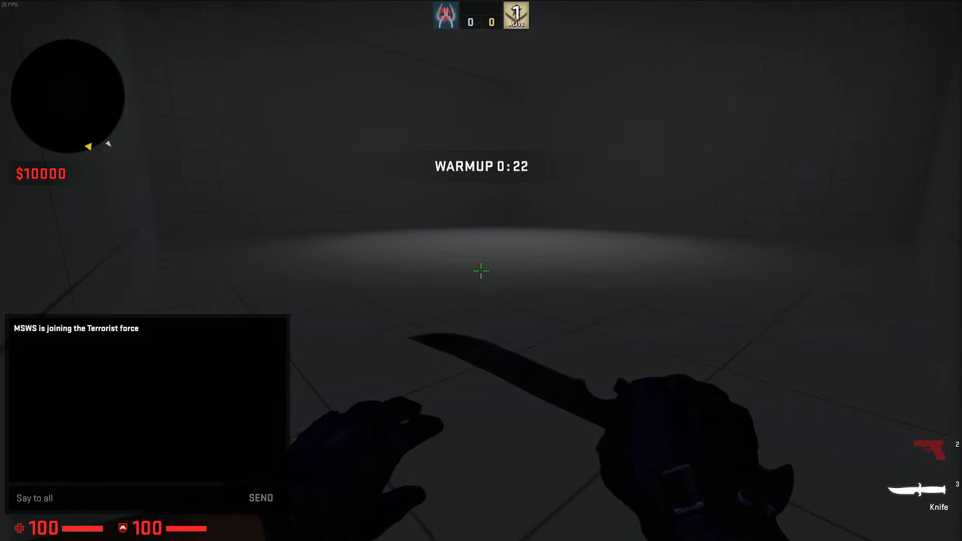
pyautogui.press('Escape')
pyautogui.press('Escape')
pyautogui.press('Escape')
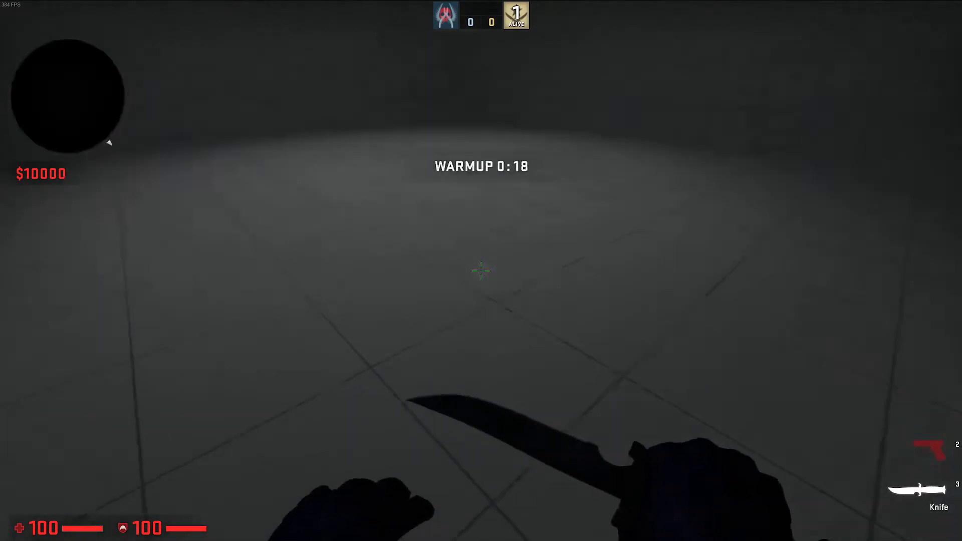
pyautogui.click(482, 270)
pyautogui.click(482, 270)
pyautogui.click(481, 271)
pyautogui.click(481, 270)
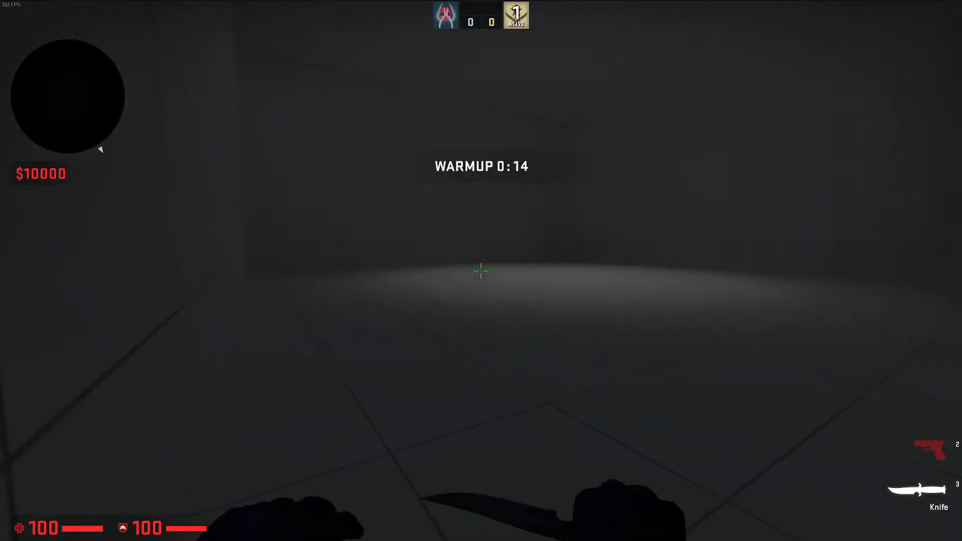
pyautogui.click(481, 270)
pyautogui.click(481, 271)
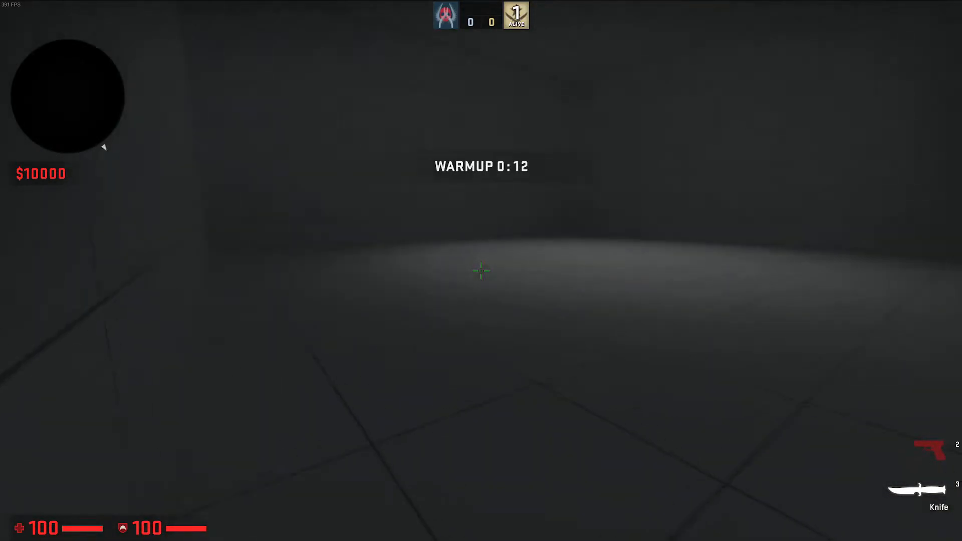
pyautogui.click(482, 271)
pyautogui.click(481, 271)
pyautogui.click(481, 271)
pyautogui.click(481, 270)
# Walk along the destination room's walls and corners to examine the lighting there
pyautogui.press('w')
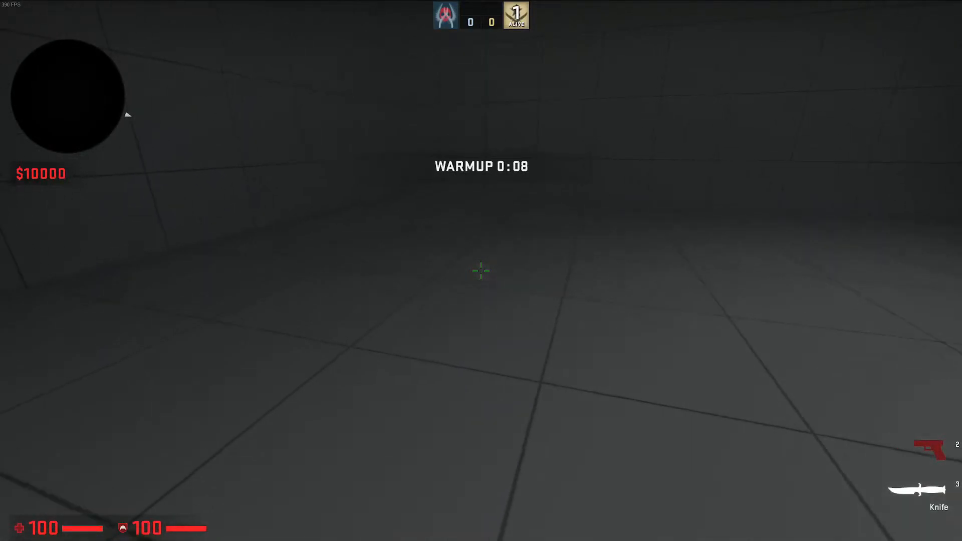
pyautogui.click(481, 271)
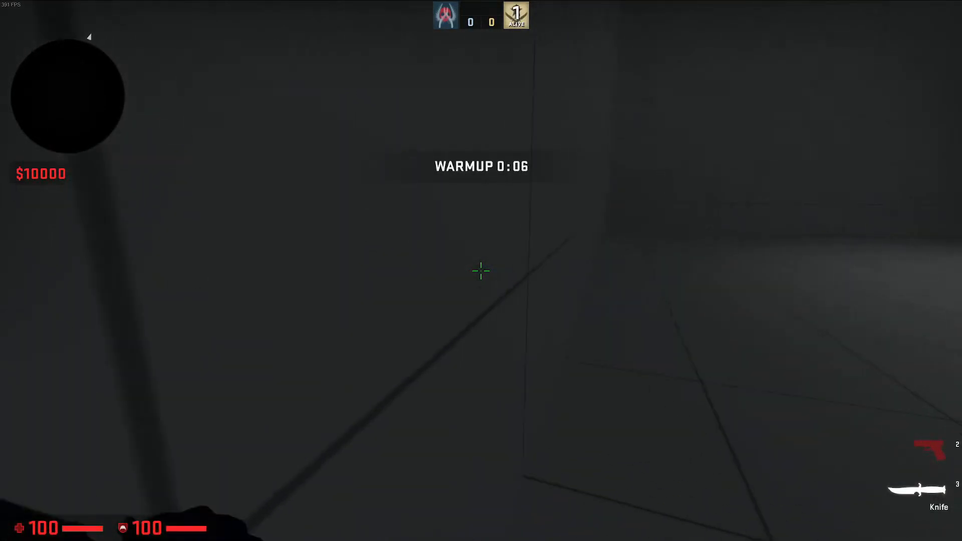
pyautogui.click(481, 271)
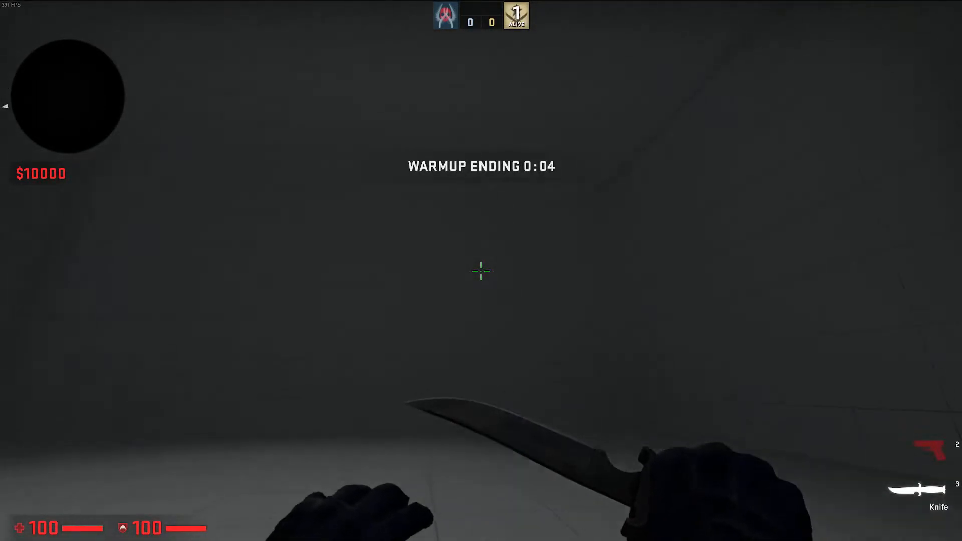
pyautogui.click(481, 271)
pyautogui.click(481, 271)
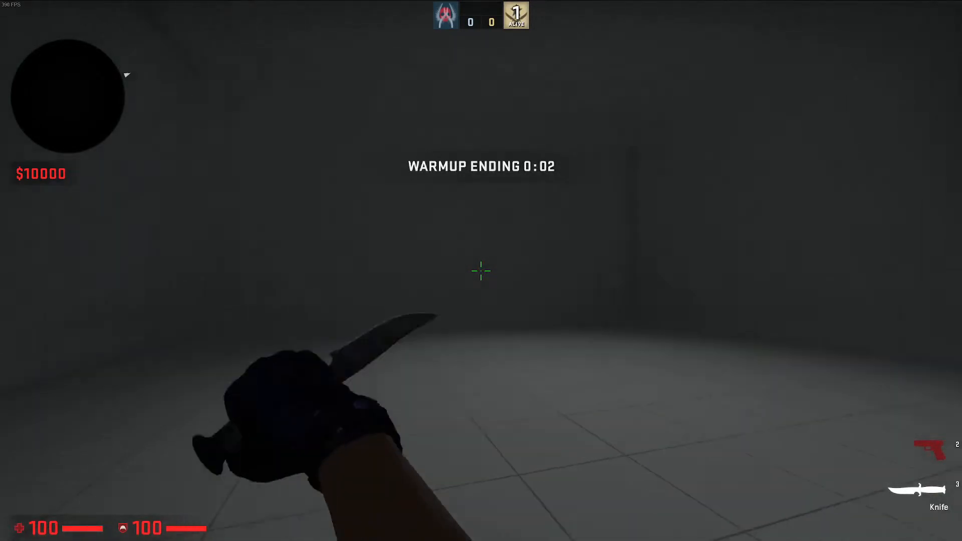
# Switch to the knife and look over the cell's walls, table and portal in the game as the match starts
pyautogui.click(482, 271)
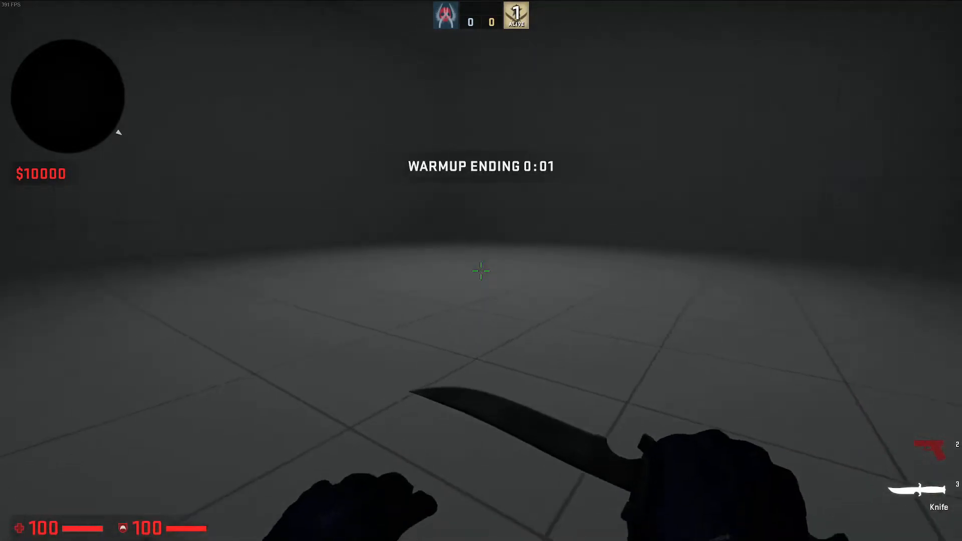
pyautogui.press('y')
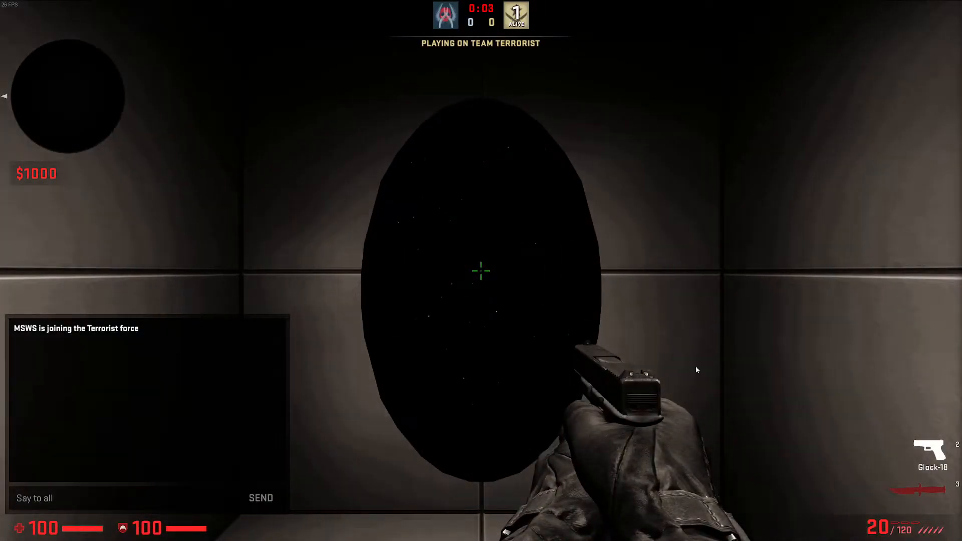
pyautogui.press('Escape')
pyautogui.press('3')
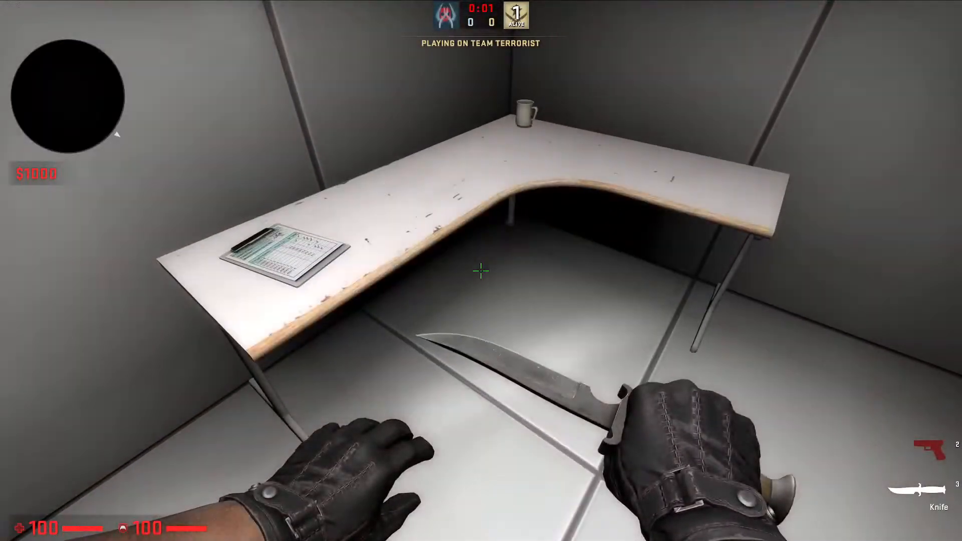
pyautogui.click(482, 271)
pyautogui.click(481, 271)
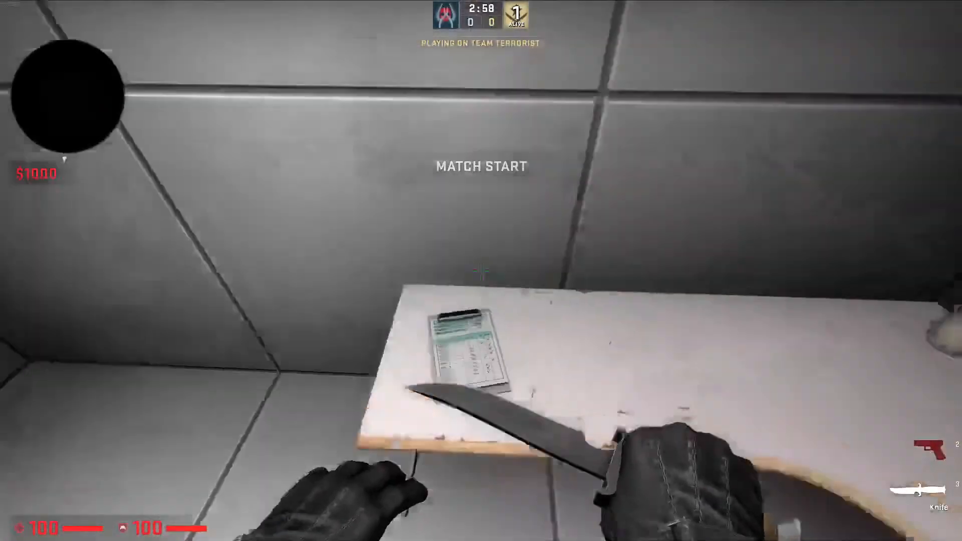
pyautogui.click(481, 270)
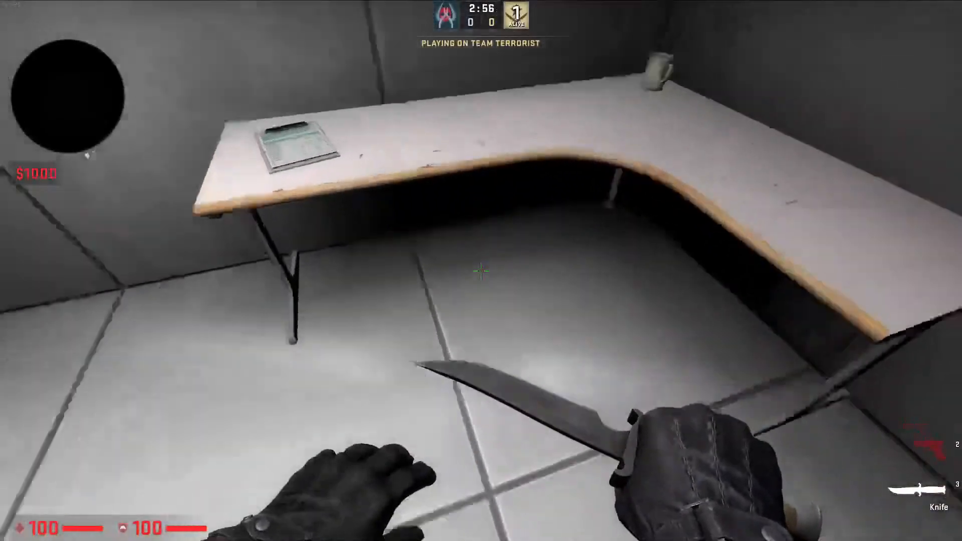
pyautogui.click(481, 271)
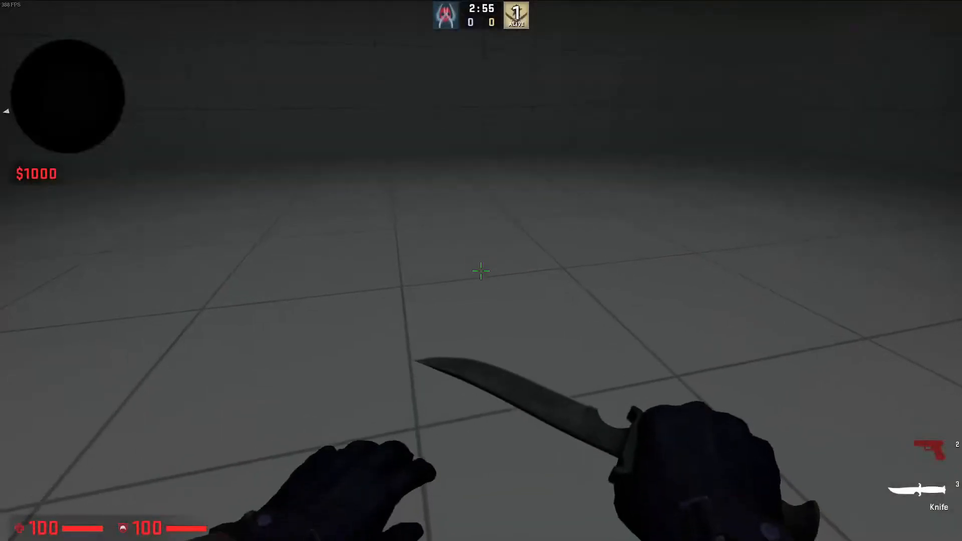
# Walk through the cell's portal to test the teleport again, and look around the destination room
pyautogui.click(482, 270)
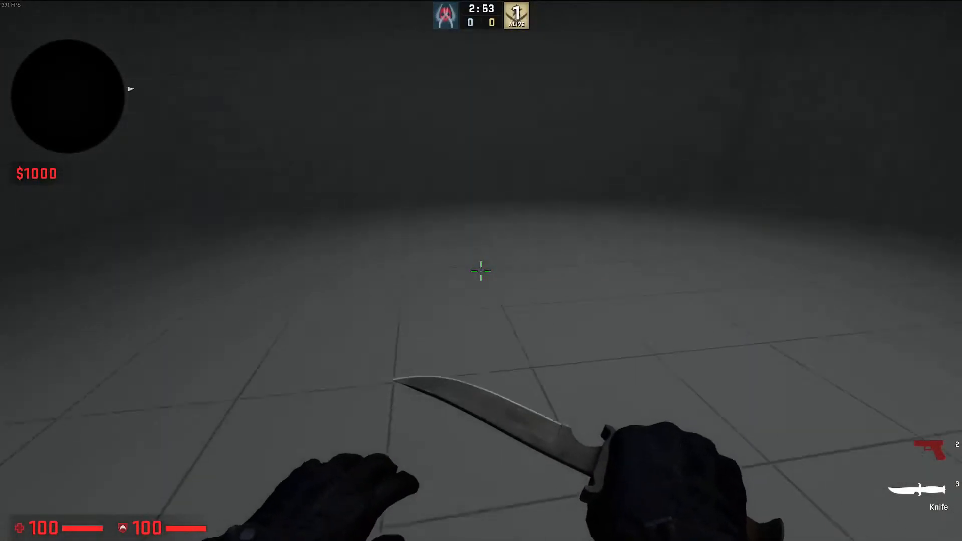
pyautogui.click(481, 270)
pyautogui.click(481, 270)
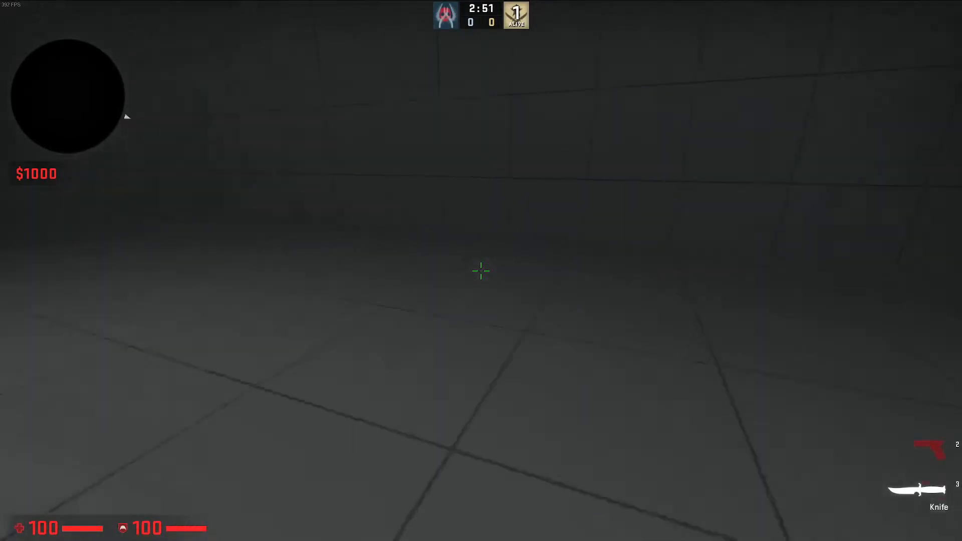
pyautogui.press('Tab')
pyautogui.click(482, 271)
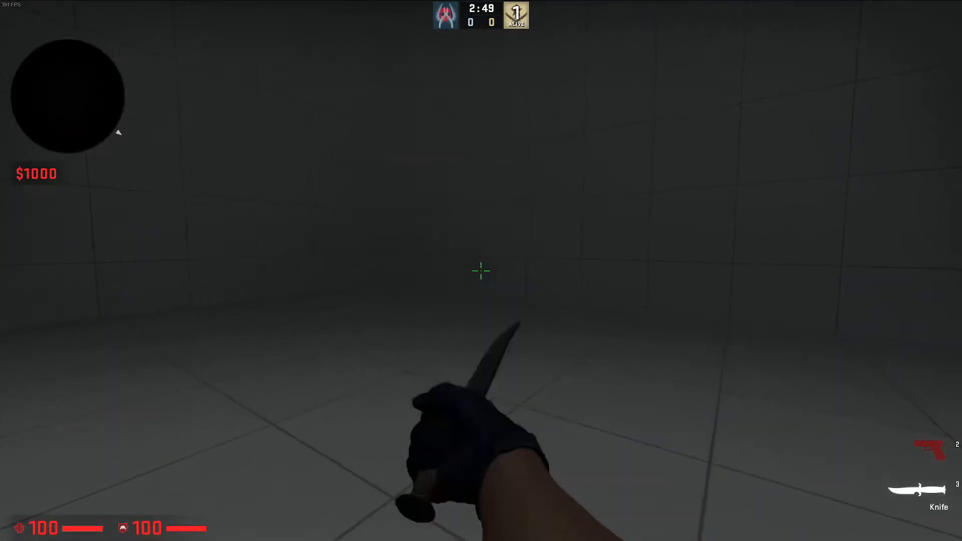
# Quit the game with the quit console command and close the finished compile window back in Hammer++
pyautogui.press('`')
pyautogui.write('quit')
pyautogui.press('Return')
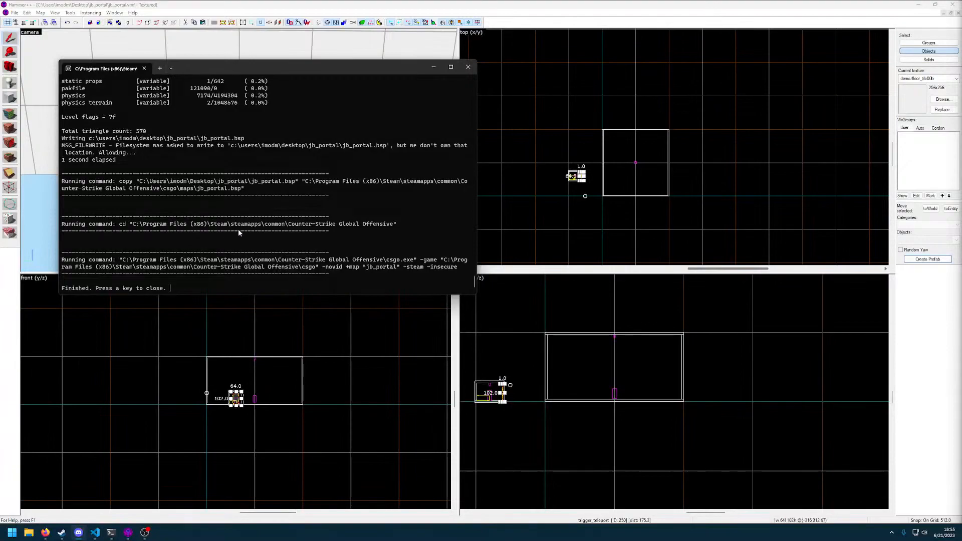
pyautogui.click(469, 68)
# Examine the large destination room, its wall facing the cell and its interior corners in the 3D view
pyautogui.click(290, 138)
pyautogui.press('z')
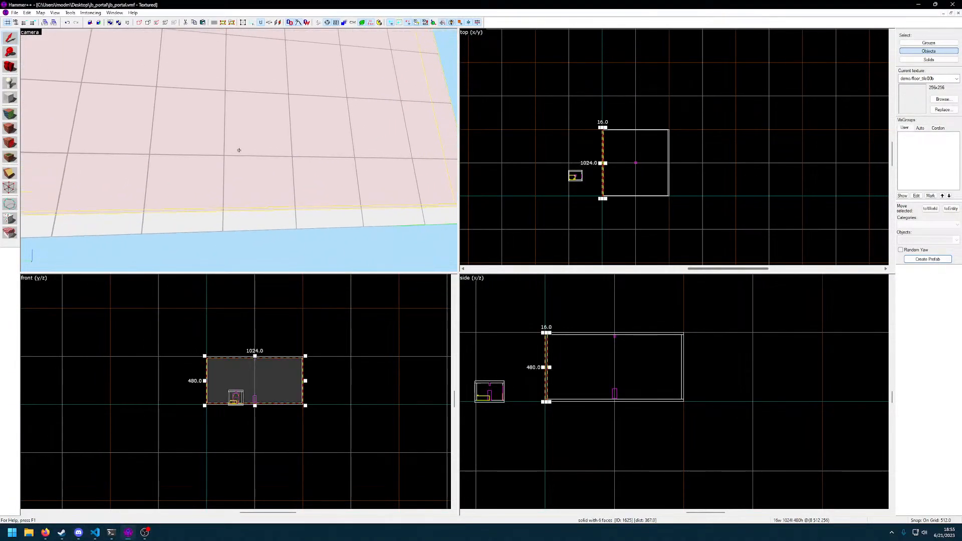
pyautogui.press('w')
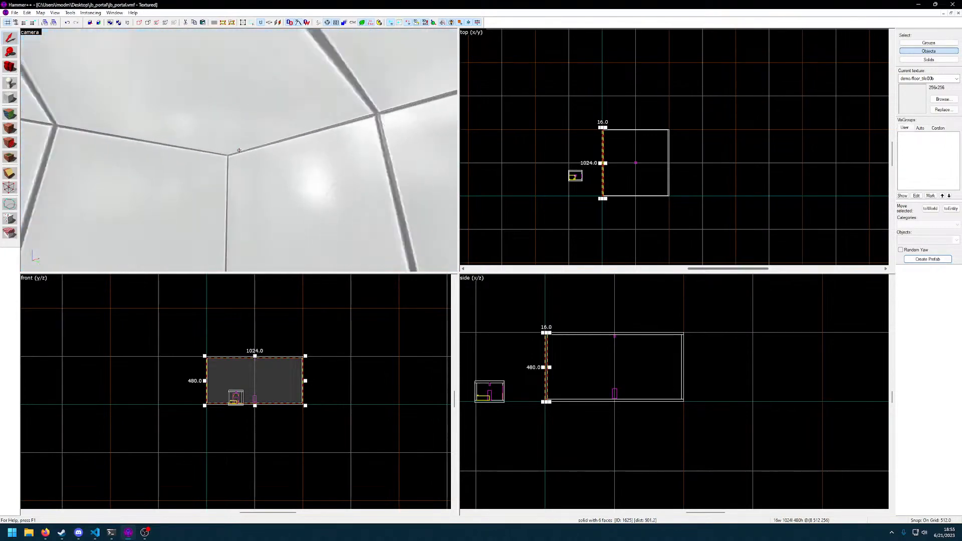
pyautogui.press('w')
pyautogui.press('z')
pyautogui.hotkey('alt', 'Tab')
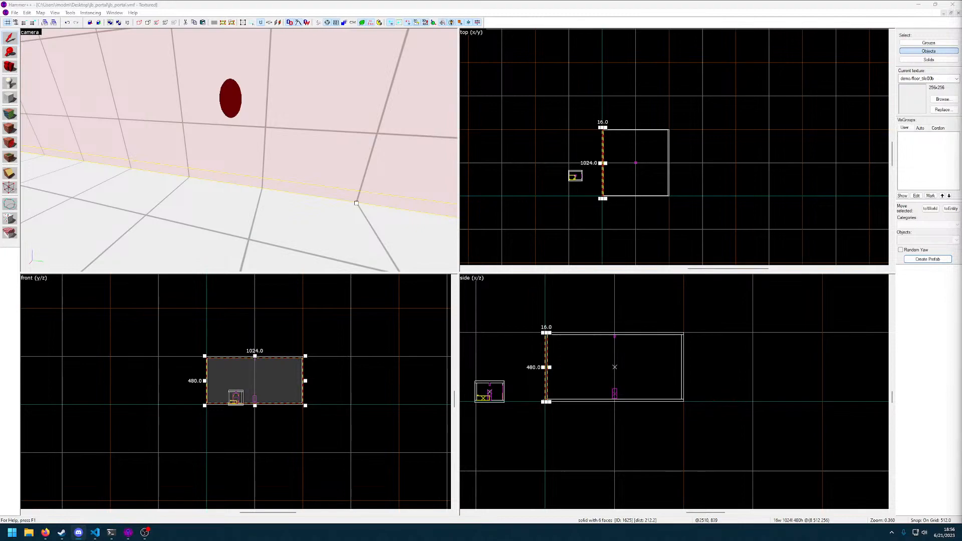
pyautogui.click(402, 203)
pyautogui.press('z')
pyautogui.press('w')
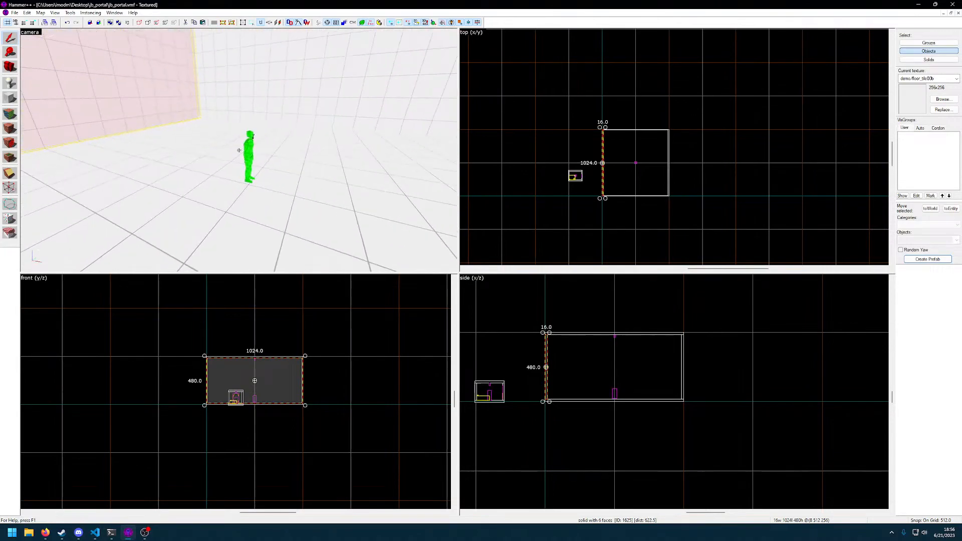
# Move the prisonholder_destination teleport destination beside the large room's wall nearest the cell, at x 32, and set the grid to 32 units
pyautogui.click(240, 150)
pyautogui.press('z')
pyautogui.scroll(4, 601, 336)
pyautogui.scroll(-1, 641, 425)
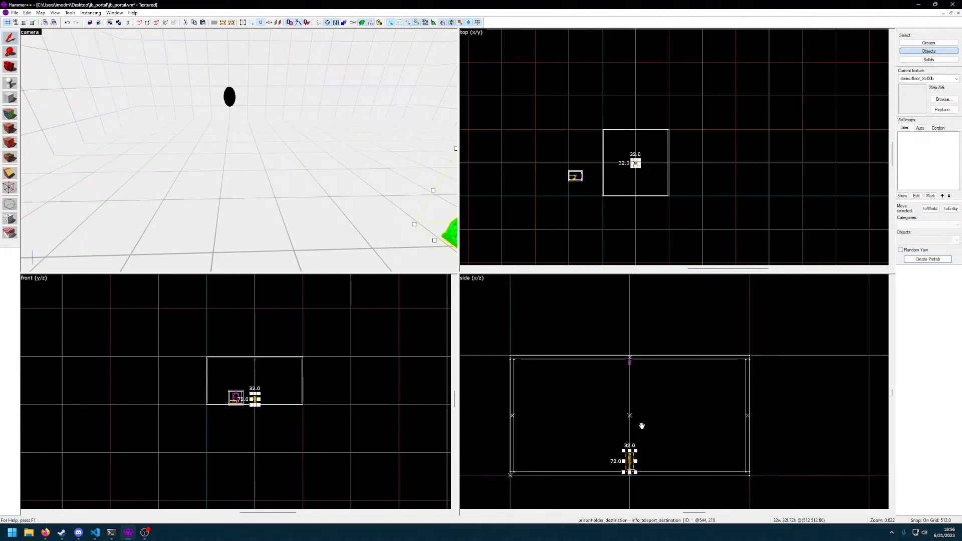
pyautogui.moveTo(641, 426); pyautogui.dragTo(749, 394, button='middle')
pyautogui.scroll(2, 725, 420)
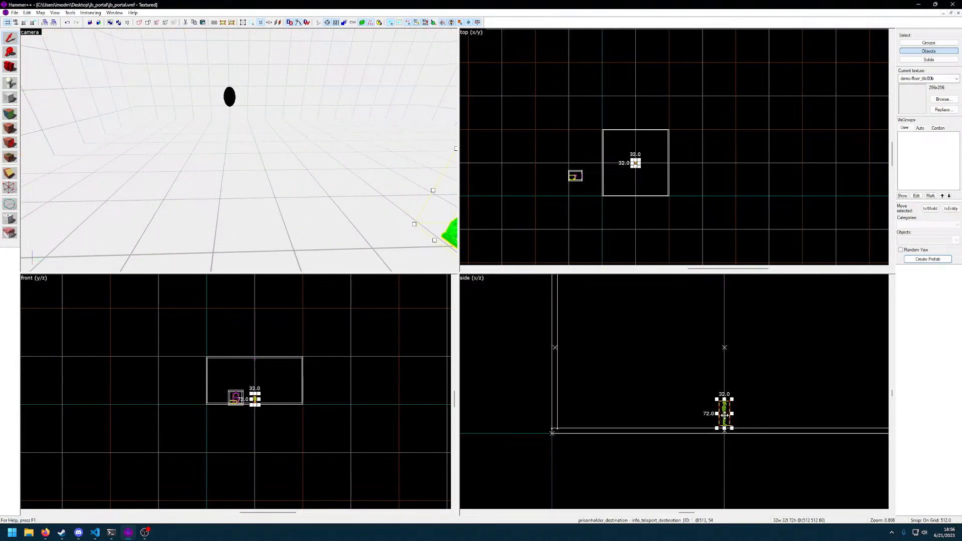
pyautogui.press('[')
pyautogui.press('[')
pyautogui.moveTo(725, 415); pyautogui.dragTo(567, 412)
pyautogui.press('[')
pyautogui.press('[')
# Examine the relocated teleport destination against the wall and the large room from several angles
pyautogui.press('z')
pyautogui.press('w')
pyautogui.press('d')
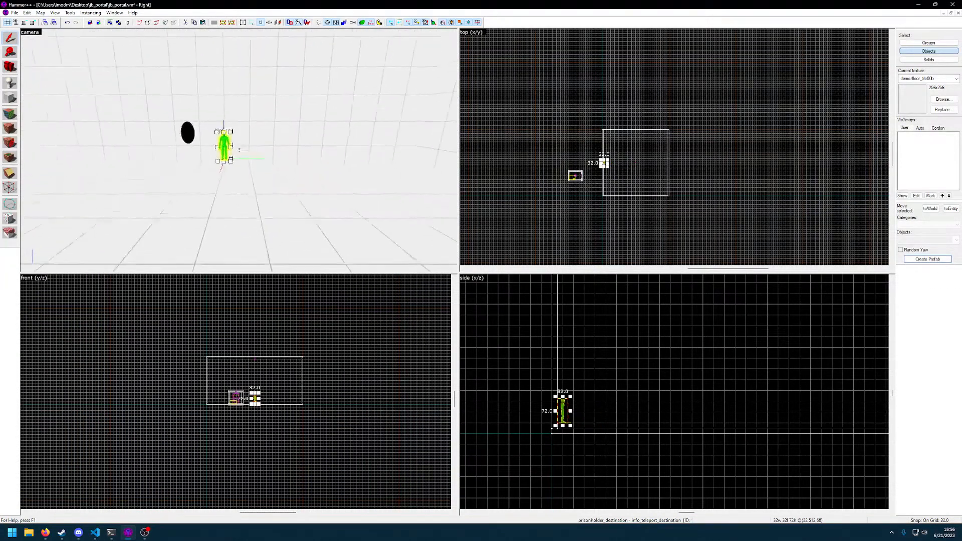
pyautogui.press('w')
pyautogui.press('d')
pyautogui.press('w')
pyautogui.press('d')
pyautogui.press('w')
pyautogui.press('s')
pyautogui.press('w')
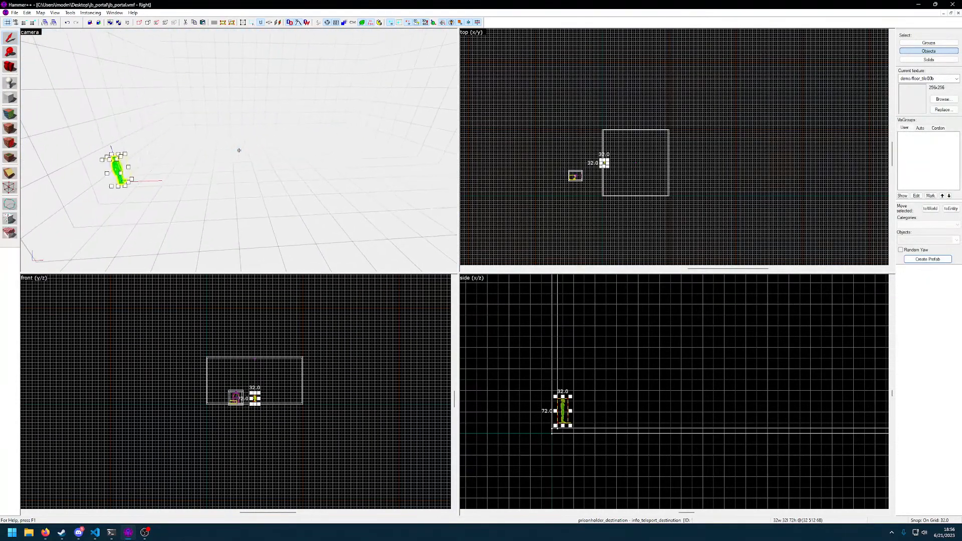
pyautogui.press('w')
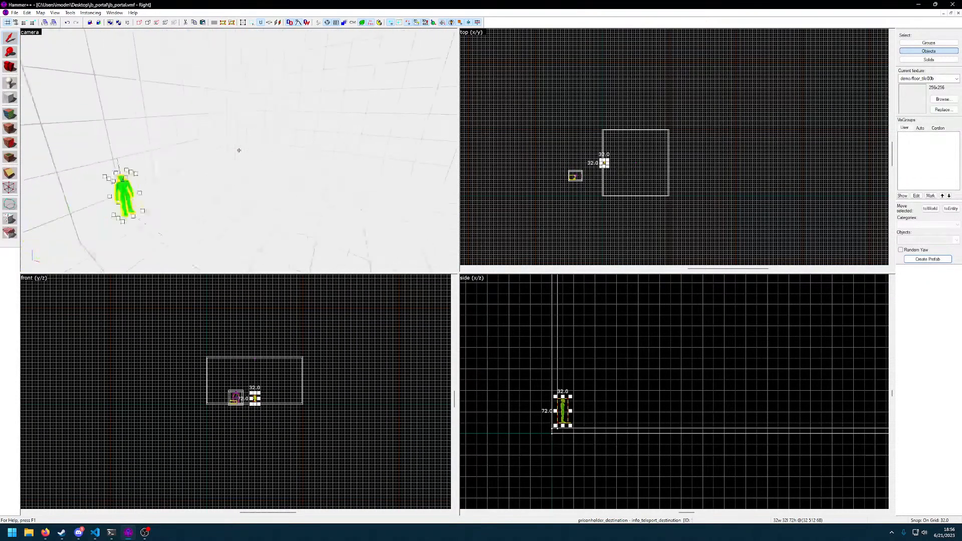
pyautogui.press('z')
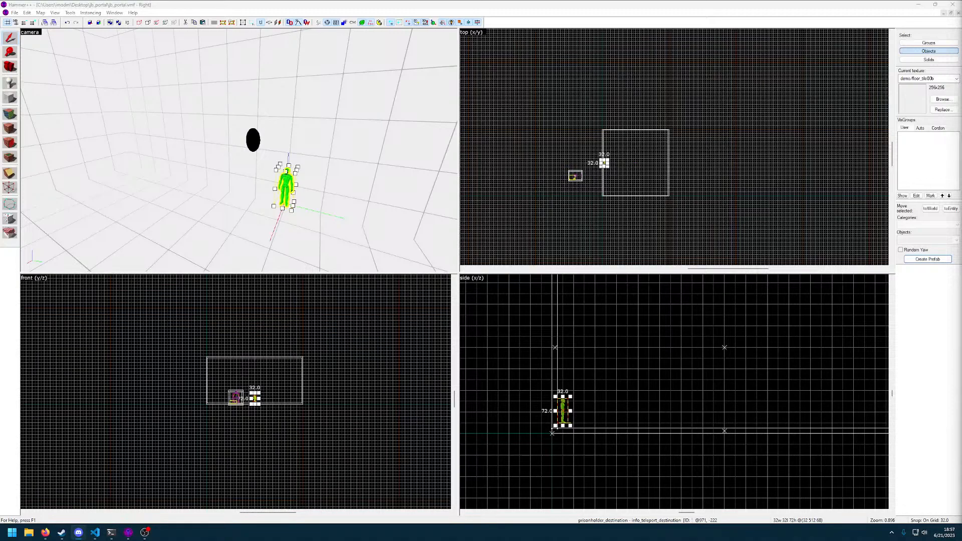
# Select the wall behind the teleport destination and examine how the cell outside sits relative to the large room
pyautogui.click(290, 171)
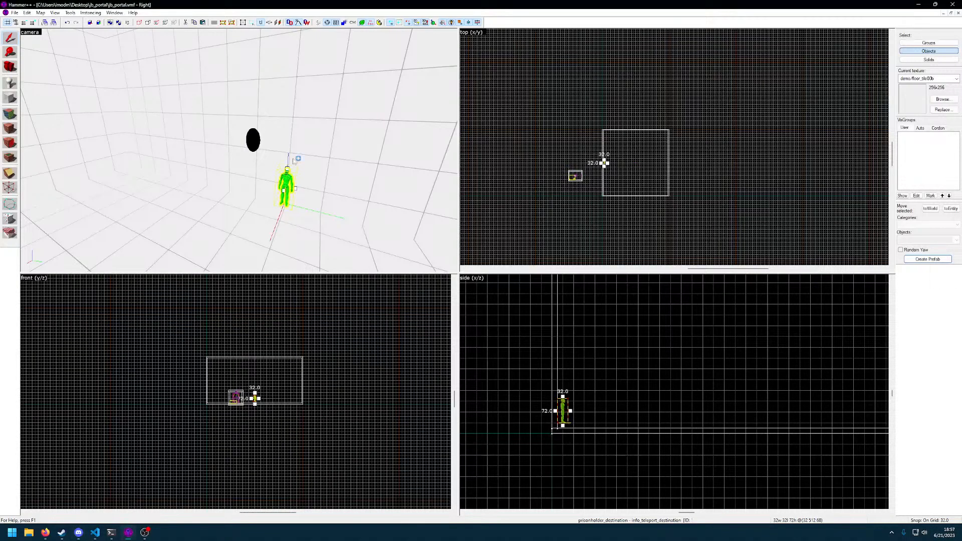
pyautogui.click(284, 144)
pyautogui.press('z')
pyautogui.press('w')
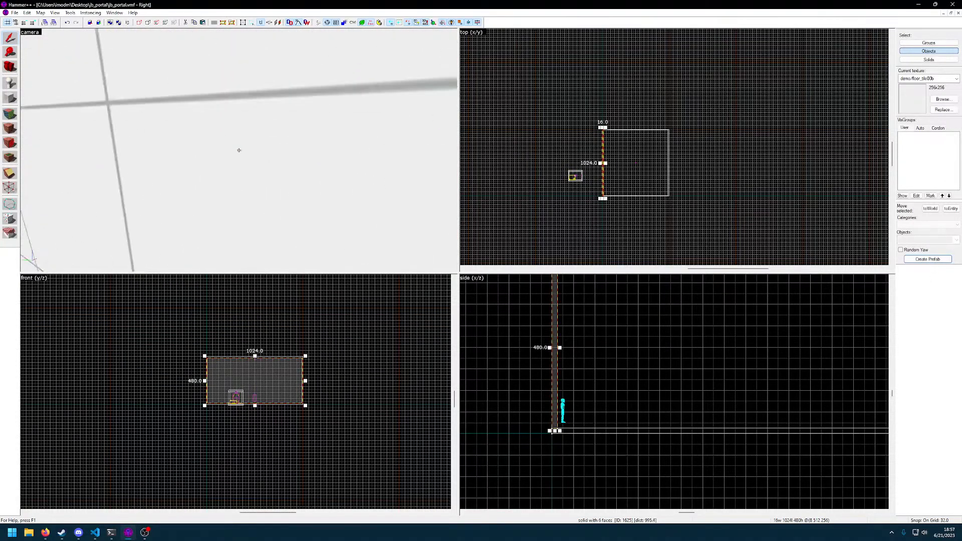
pyautogui.press('w')
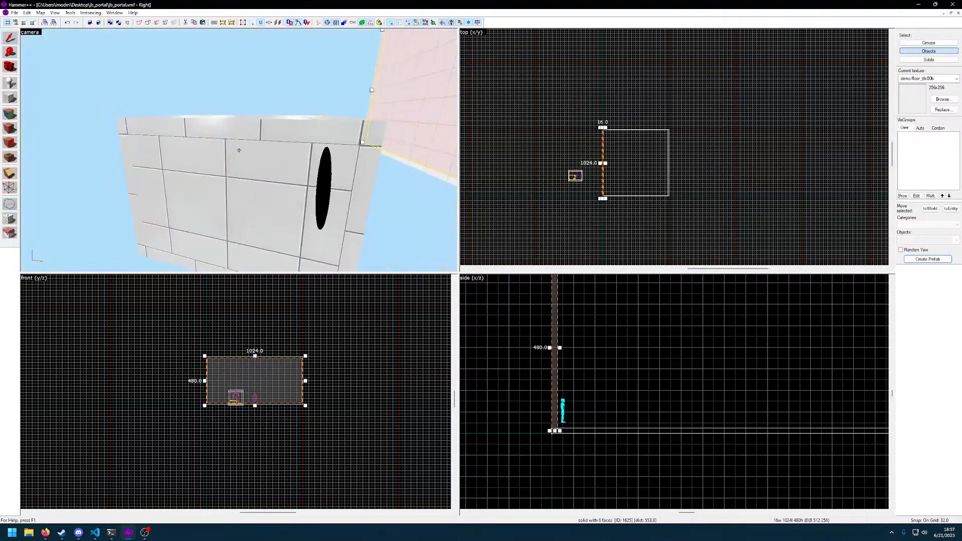
pyautogui.press('s')
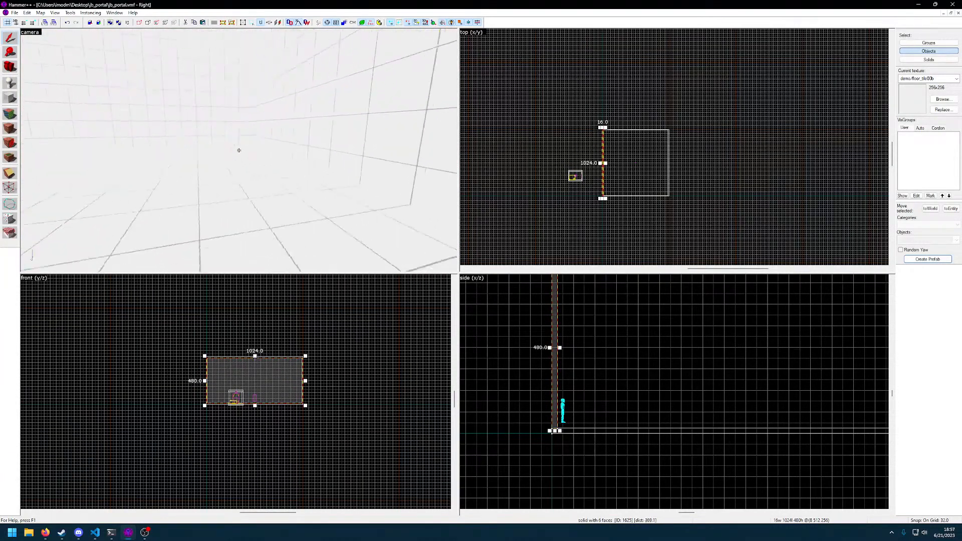
pyautogui.press('w')
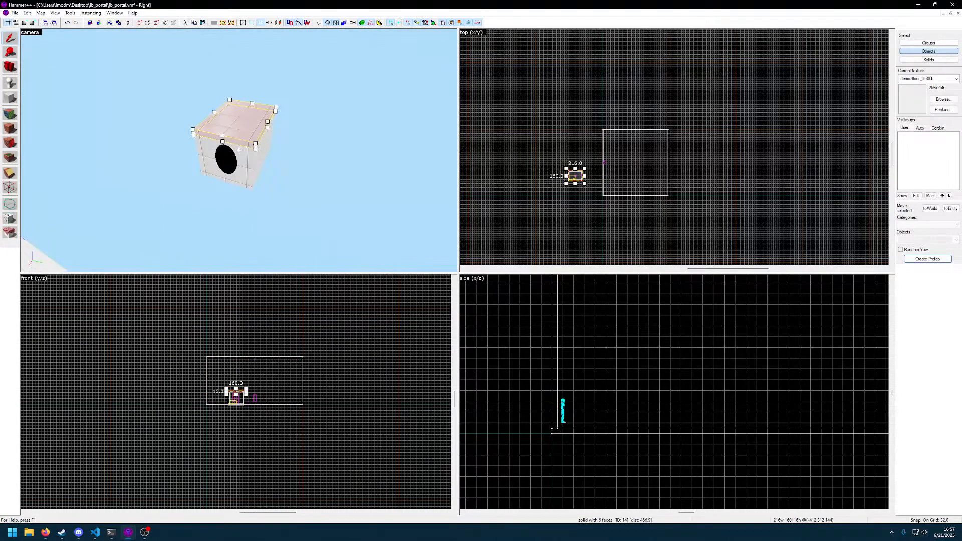
# Switch to group selection and group the cell's walls with the player spawn, table, props and ceiling light inside it
pyautogui.click(929, 43)
pyautogui.click(252, 118)
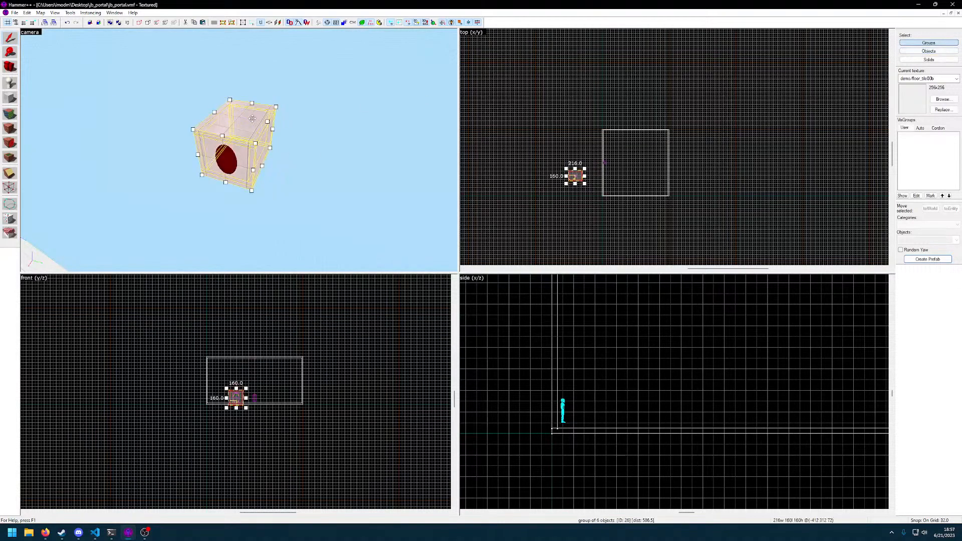
pyautogui.press('w')
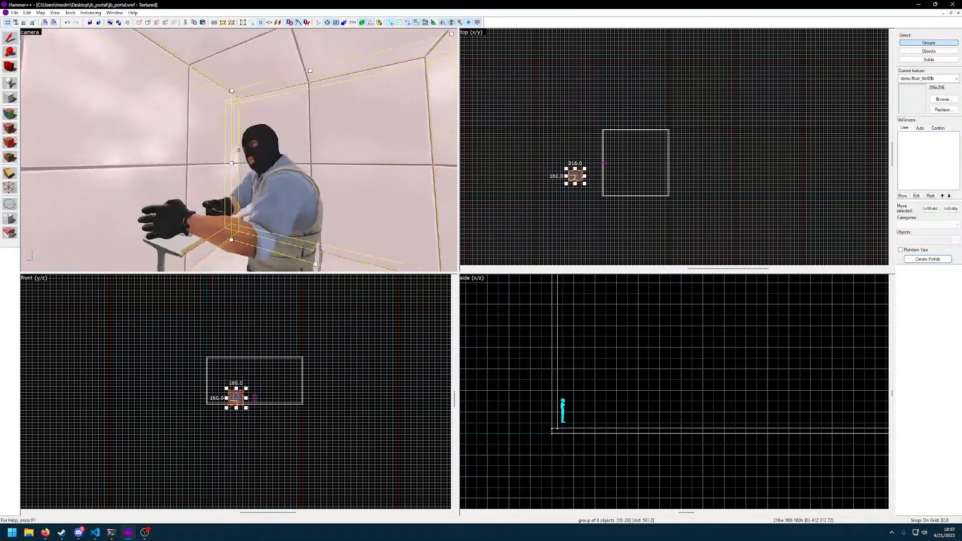
pyautogui.keyDown('ctrl'); pyautogui.click(239, 151); pyautogui.keyUp('ctrl')
pyautogui.keyDown('ctrl'); pyautogui.click(239, 150); pyautogui.keyUp('ctrl')
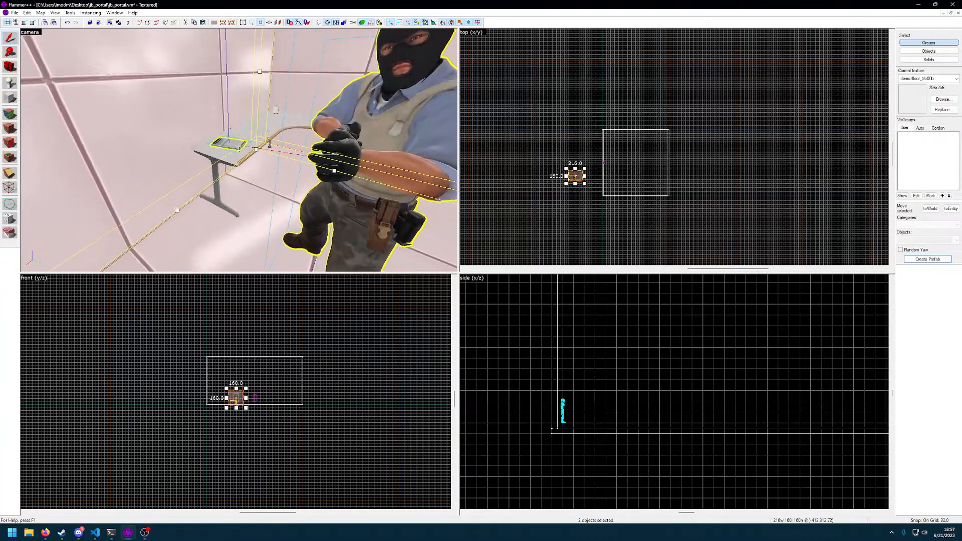
pyautogui.hotkey('alt', 'Return')
pyautogui.click(651, 217)
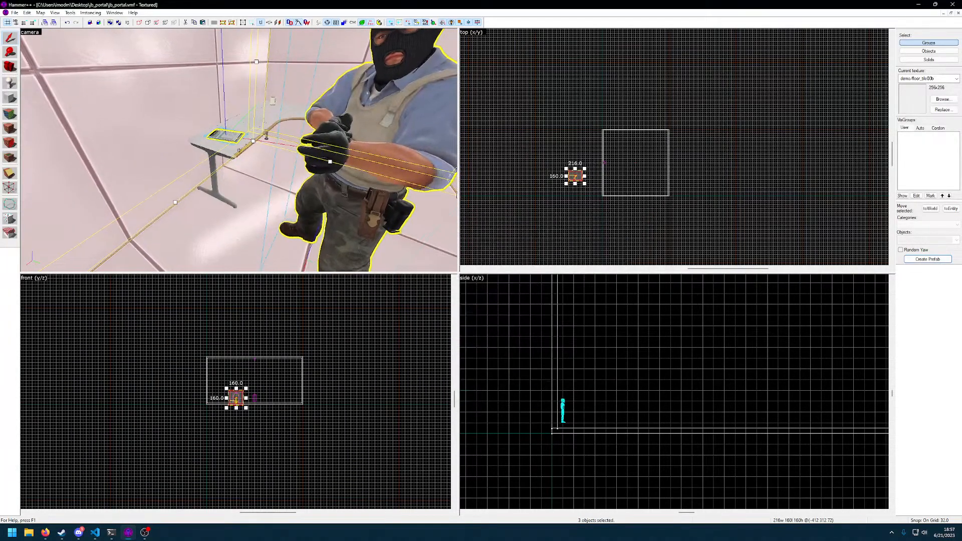
pyautogui.keyDown('ctrl'); pyautogui.click(240, 151); pyautogui.keyUp('ctrl')
pyautogui.keyDown('ctrl'); pyautogui.click(239, 150); pyautogui.keyUp('ctrl')
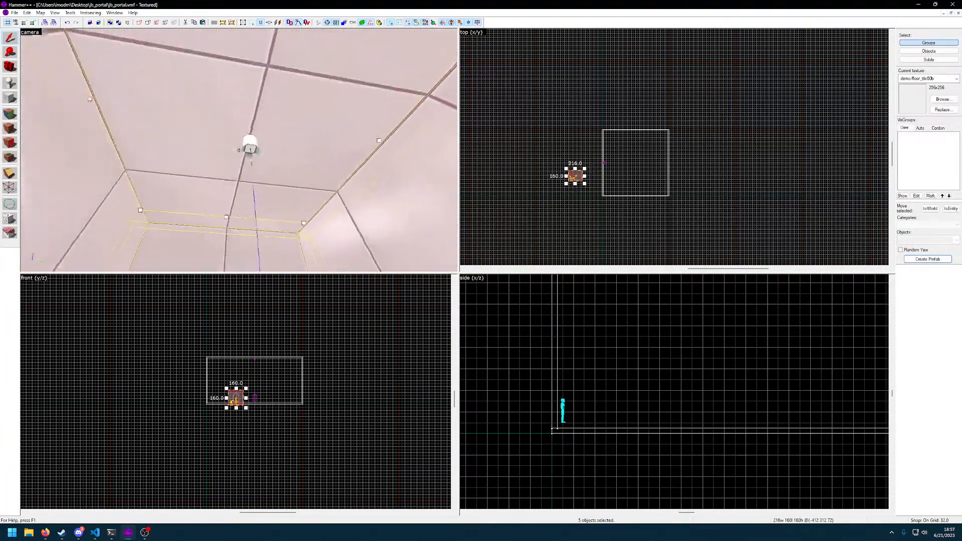
pyautogui.keyDown('ctrl'); pyautogui.click(240, 150); pyautogui.keyUp('ctrl')
pyautogui.hotkey('ctrl', 'g')
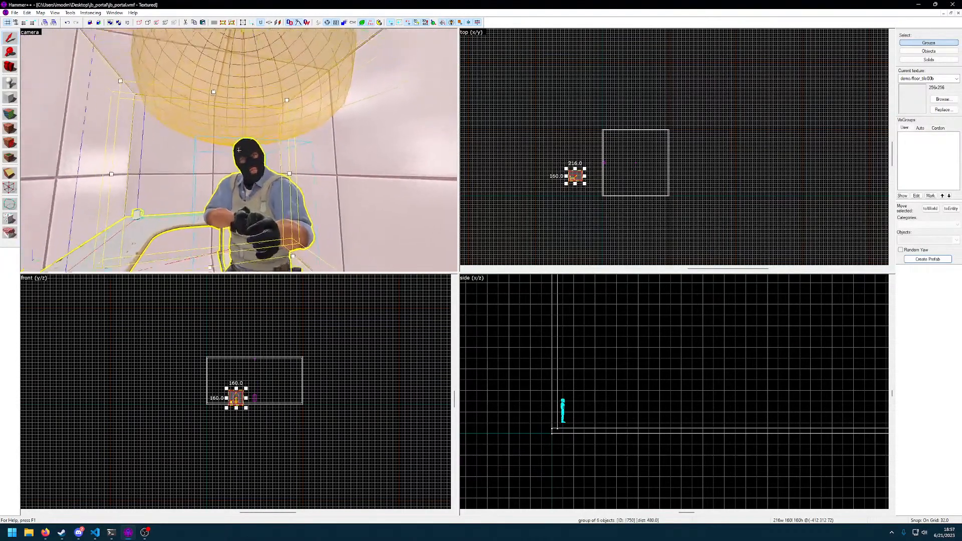
# Check the newly grouped cell from outside and the light range reaching into the large room
pyautogui.press('s')
pyautogui.click(239, 150)
pyautogui.click(239, 150)
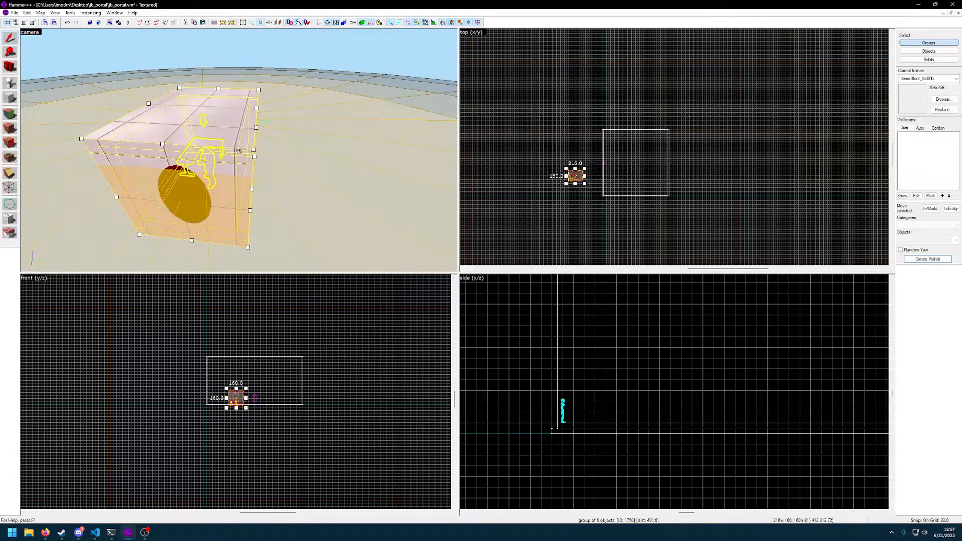
pyautogui.press('w')
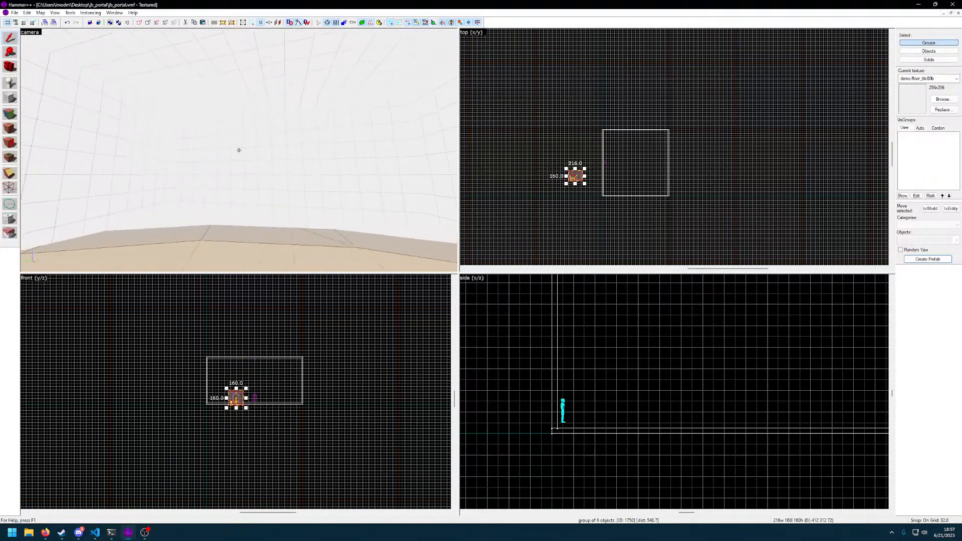
pyautogui.press('w')
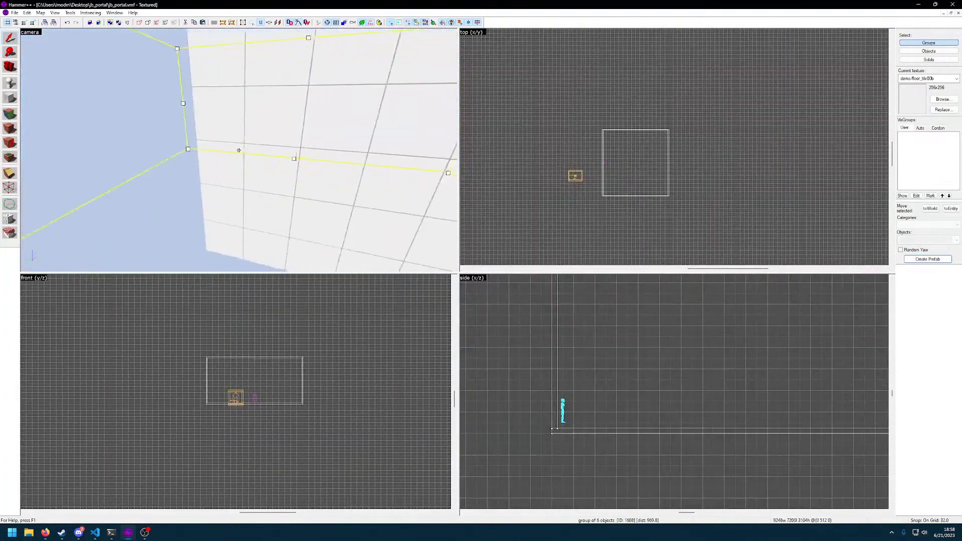
# Select the large room's group and inspect the teleport destination standing beside its wall and portal
pyautogui.click(239, 151)
pyautogui.press('w')
pyautogui.press('w')
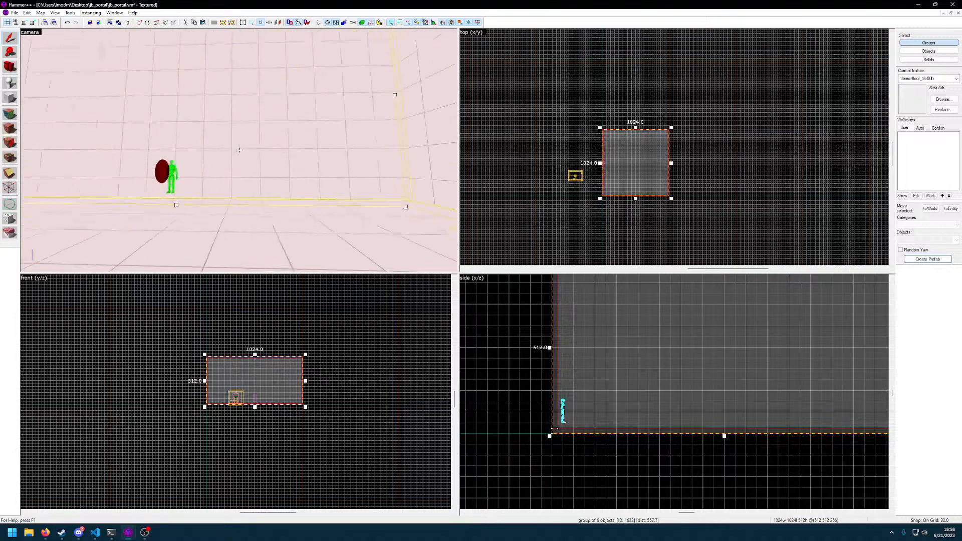
pyautogui.press('w')
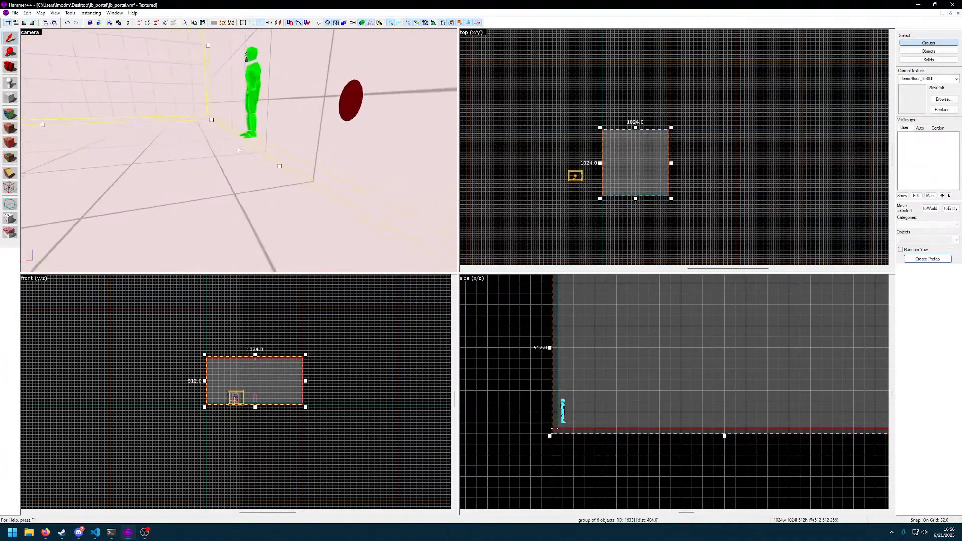
# Select the teleport destination beside the large room's portal wall and lower it 16 units onto the floor
pyautogui.hotkey('alt', 'Return')
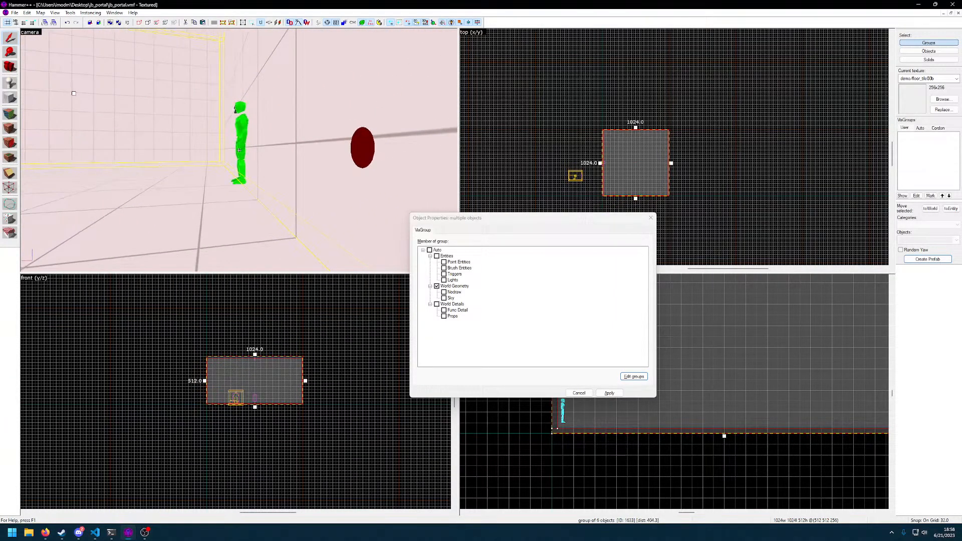
pyautogui.click(652, 218)
pyautogui.click(242, 148)
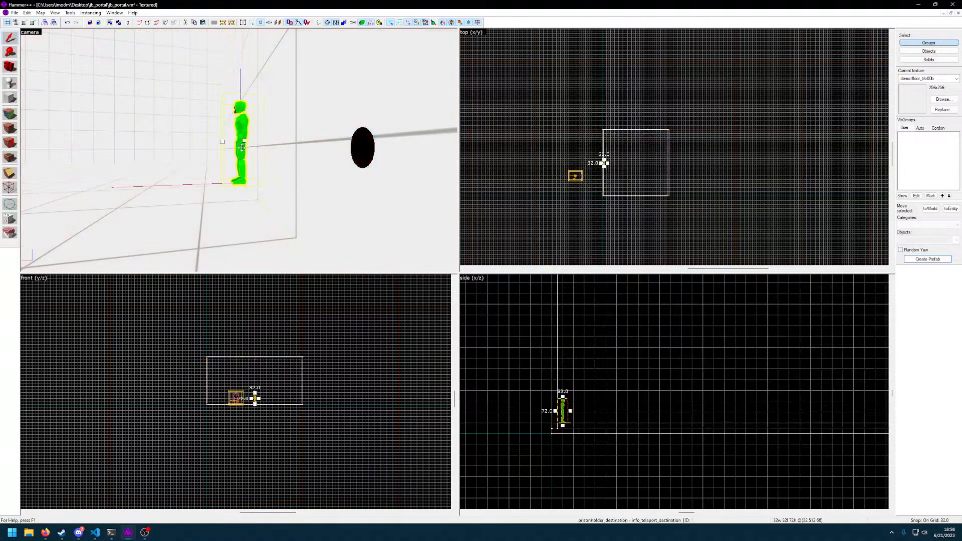
pyautogui.scroll(9, 608, 419)
pyautogui.moveTo(588, 426); pyautogui.dragTo(779, 318)
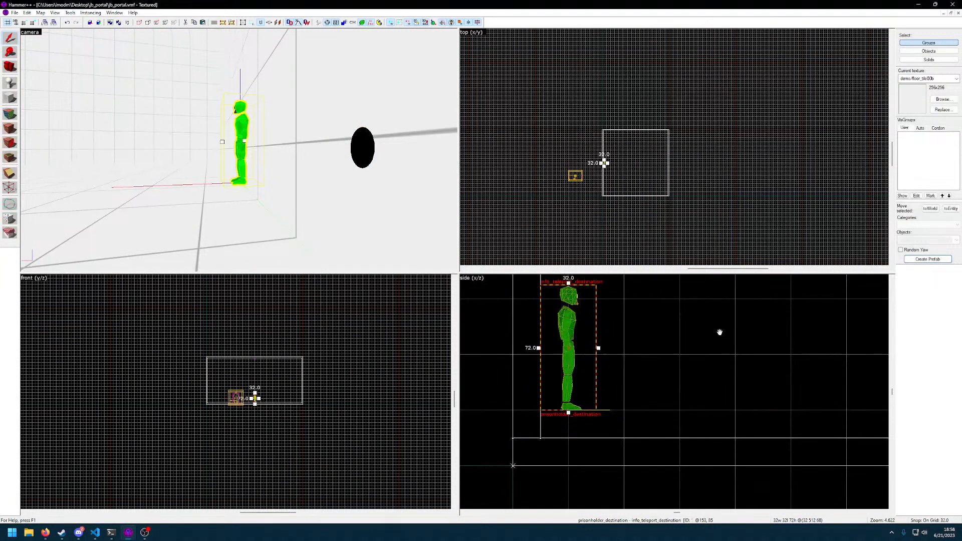
pyautogui.click(572, 343)
pyautogui.moveTo(571, 356)
pyautogui.mouseDown()
pyautogui.moveTo(570, 381)
pyautogui.moveTo(571, 351)
pyautogui.moveTo(571, 369)
pyautogui.mouseUp()
pyautogui.press('[')
pyautogui.press('[')
pyautogui.press('[')
pyautogui.press(']')
pyautogui.press(']')
pyautogui.press(']')
# Test jb_portal in CS:GO by walking around the large room, and close the finished compile console
pyautogui.press('w')
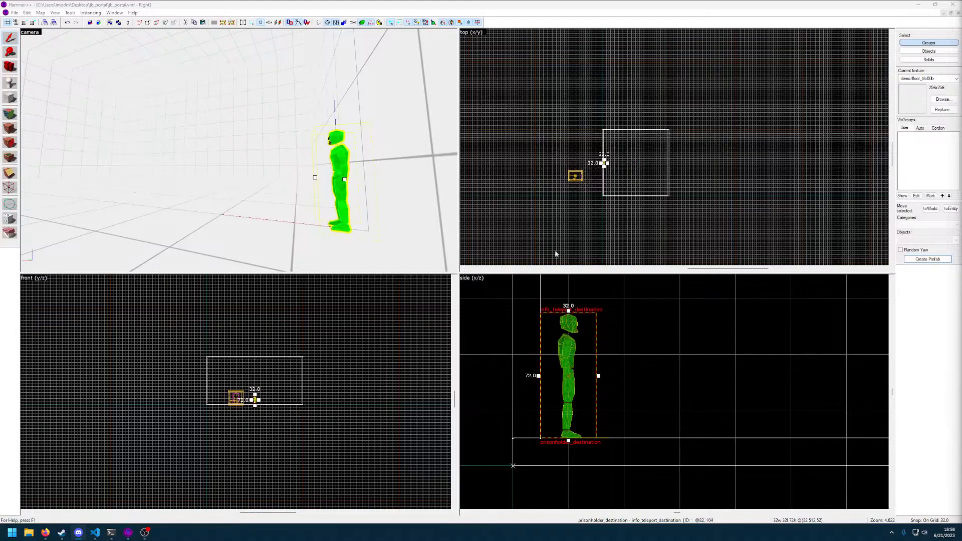
pyautogui.click(320, 169)
pyautogui.press('z')
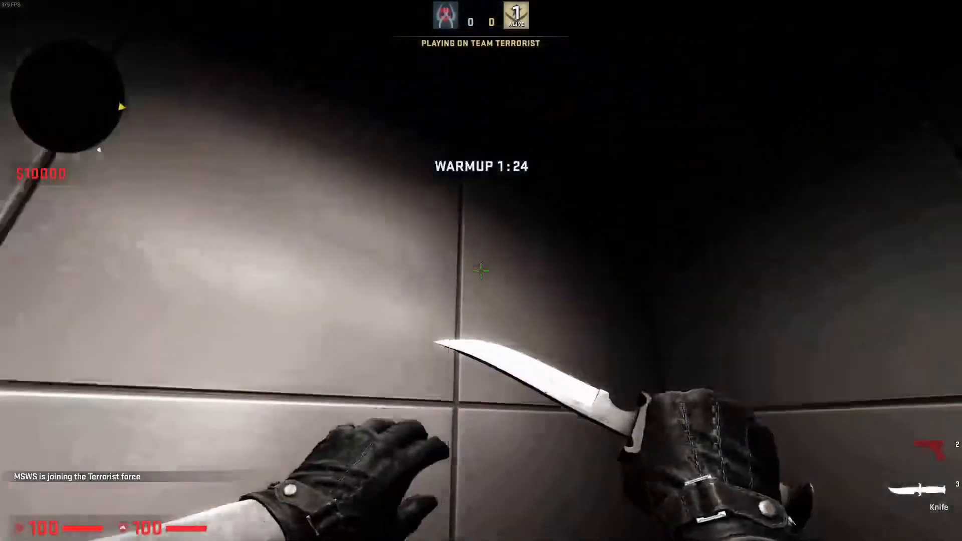
pyautogui.click(482, 271)
pyautogui.press('w')
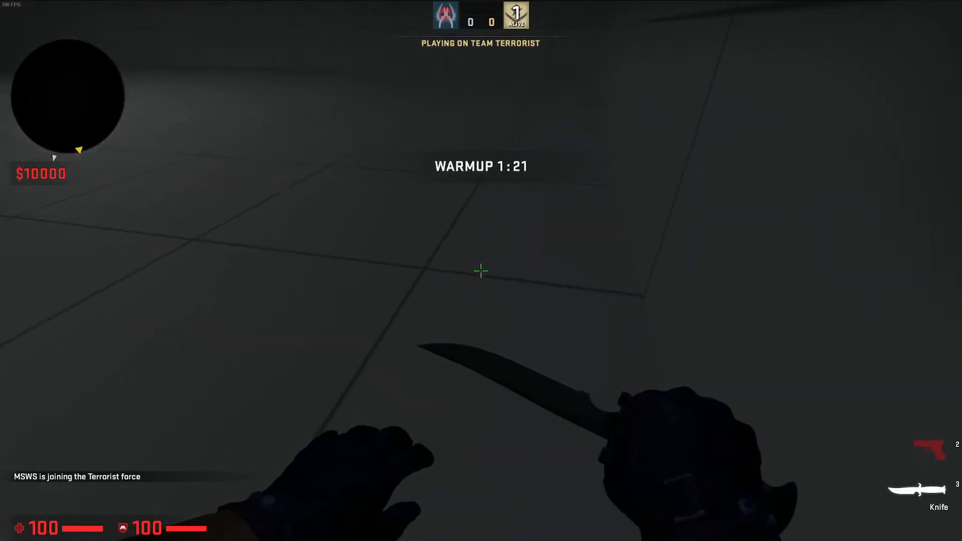
pyautogui.press('w')
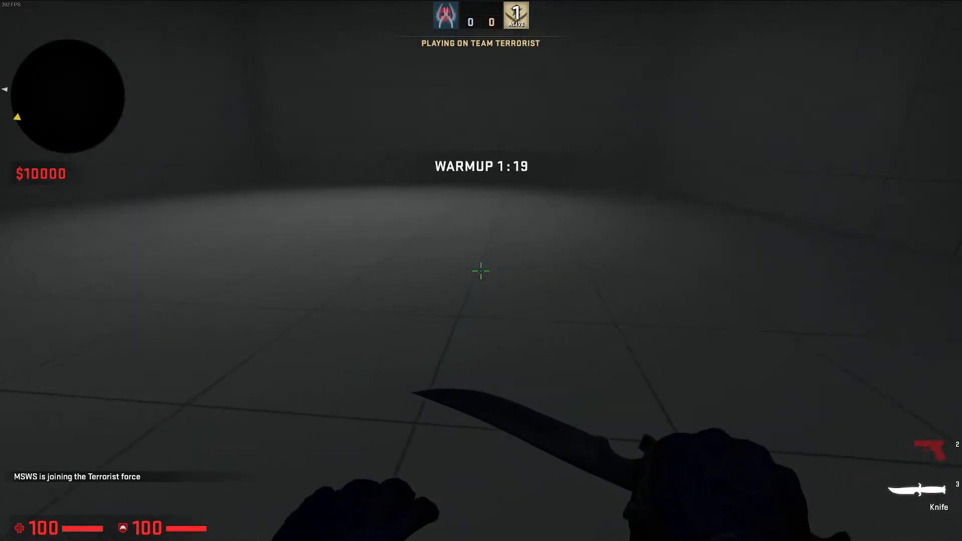
pyautogui.press('`')
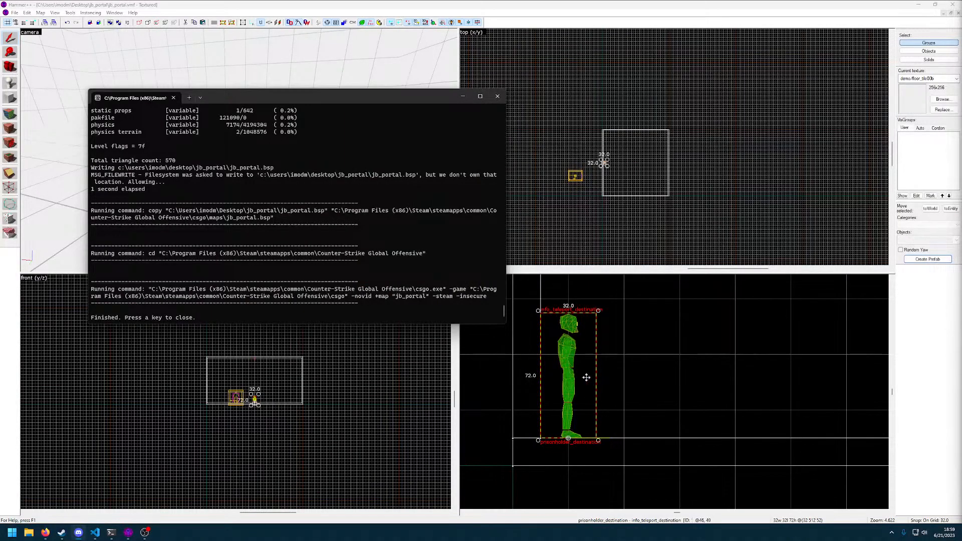
pyautogui.press('Return')
# Set the grid to 16 units and move the teleport destination 32 units away from the wall into the large room
pyautogui.click(569, 394)
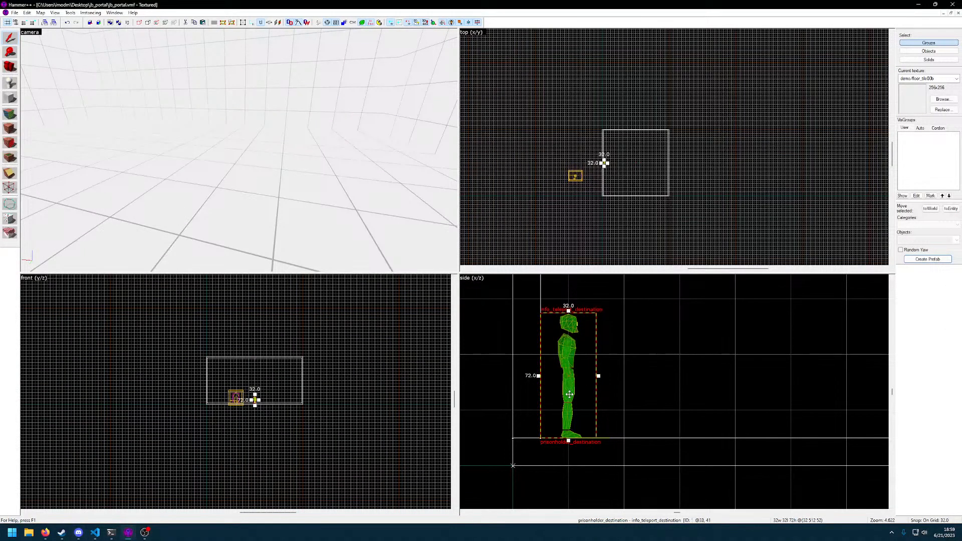
pyautogui.moveTo(570, 394); pyautogui.dragTo(586, 371)
pyautogui.press('[')
pyautogui.press('z')
pyautogui.press('d')
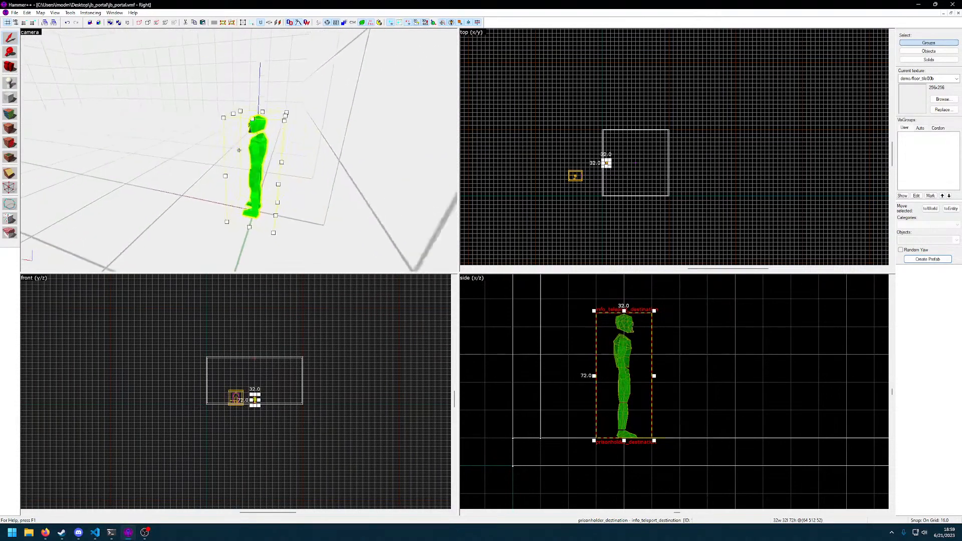
# Examine the moved destination, the portal on its wall, the cell outside and the large room's empty floor
pyautogui.press('w')
pyautogui.press('w')
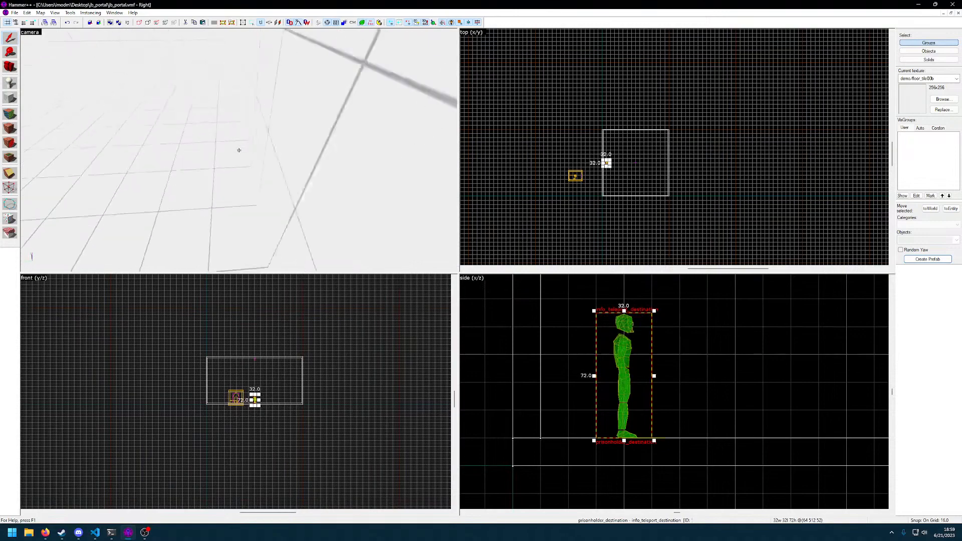
pyautogui.press('s')
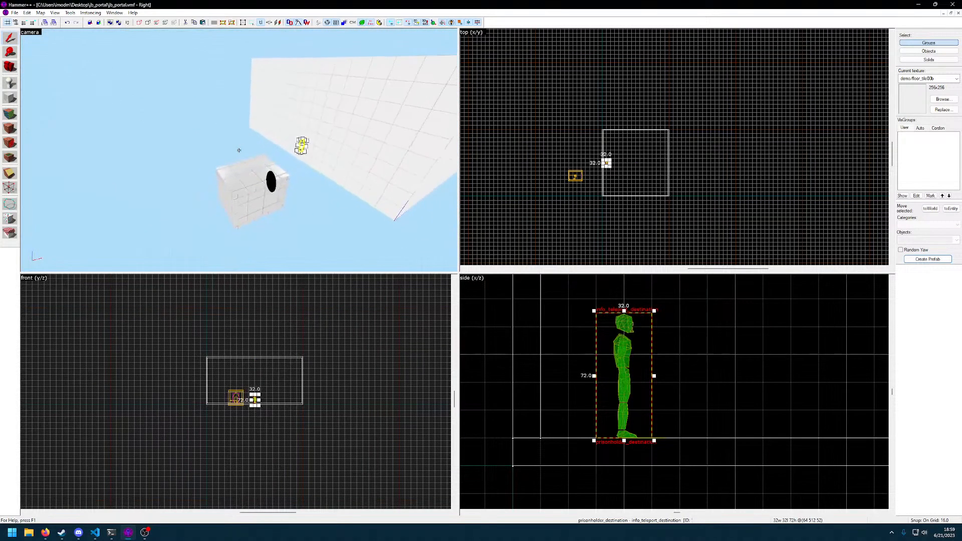
pyautogui.press('w')
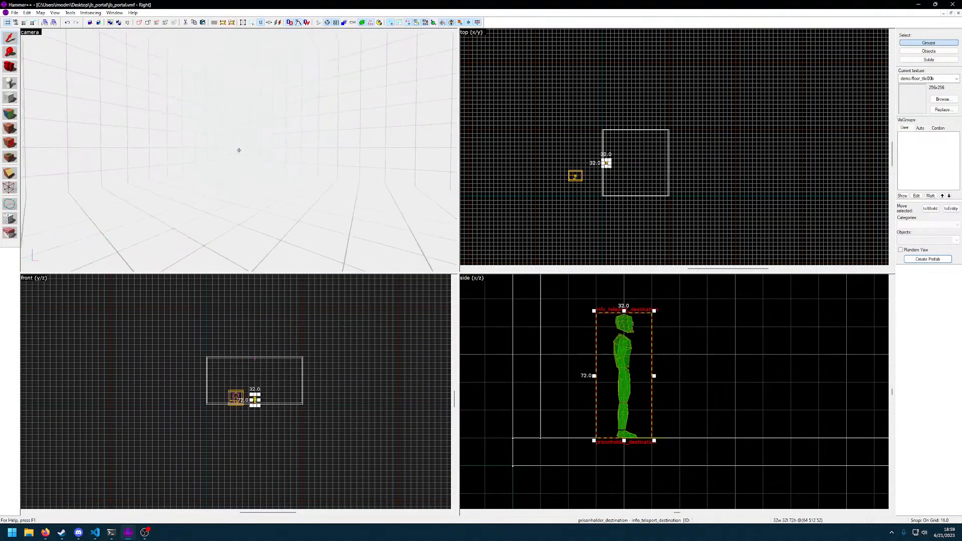
pyautogui.press('w')
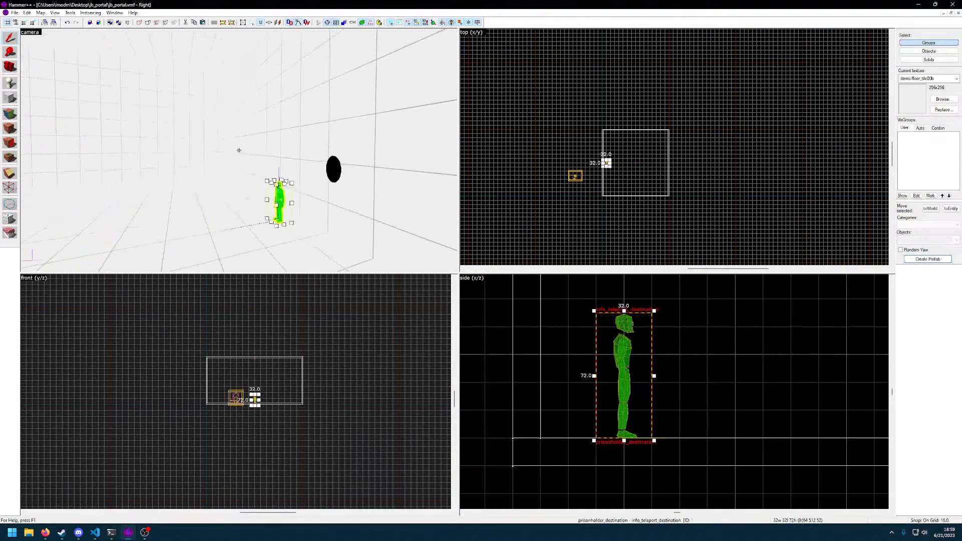
pyautogui.press('w')
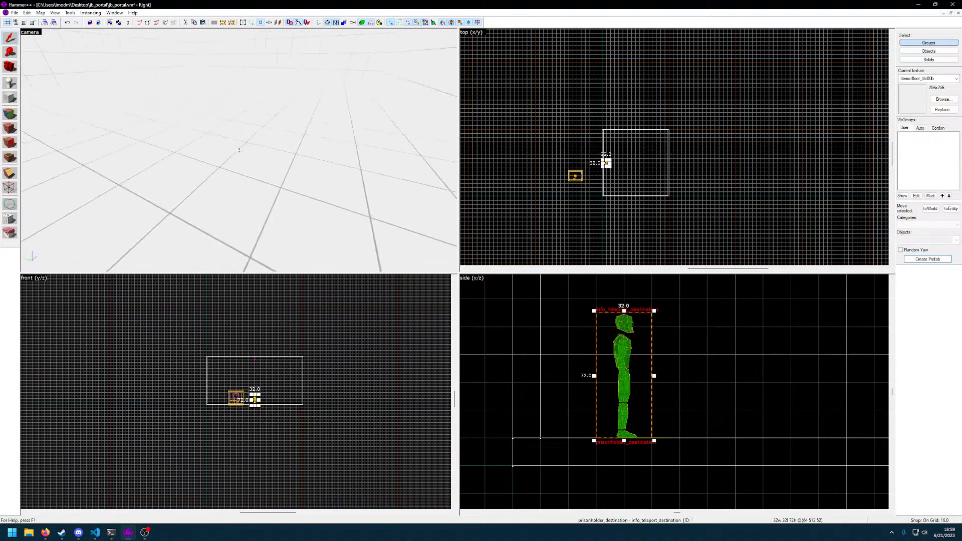
pyautogui.press('s')
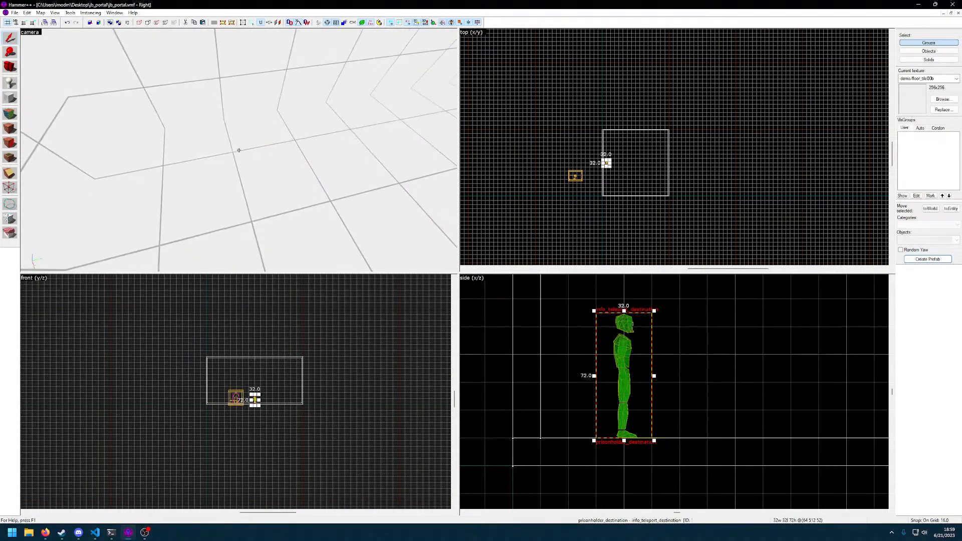
pyautogui.press('z')
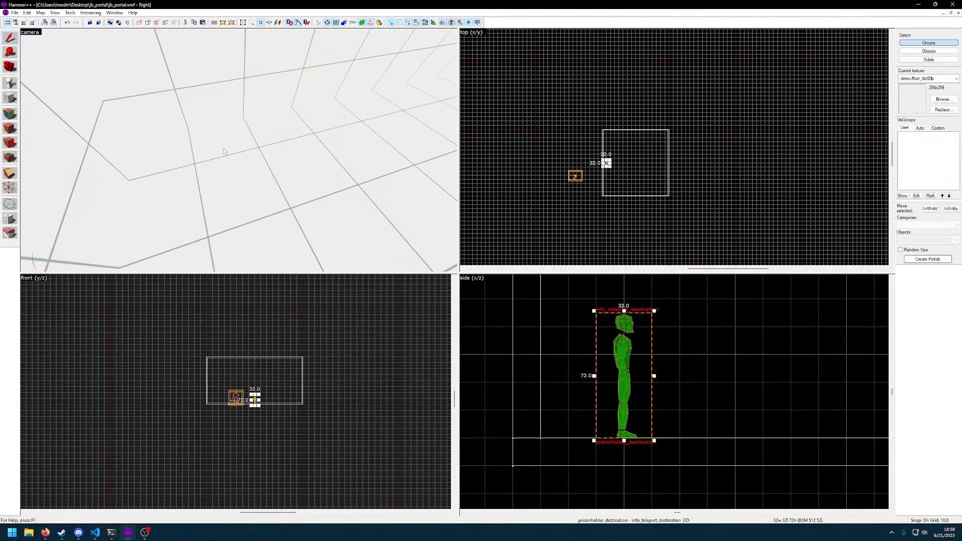
# Outline a block 224 by 16 units in the top view, extending from the large room's portal-side wall
pyautogui.click(10, 98)
pyautogui.scroll(7, 620, 178)
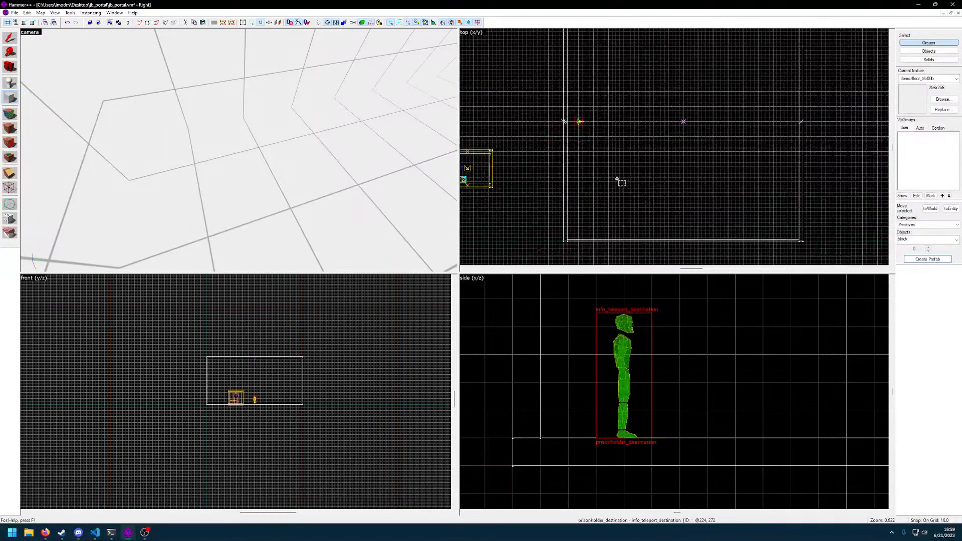
pyautogui.scroll(-6, 610, 149)
pyautogui.press('z')
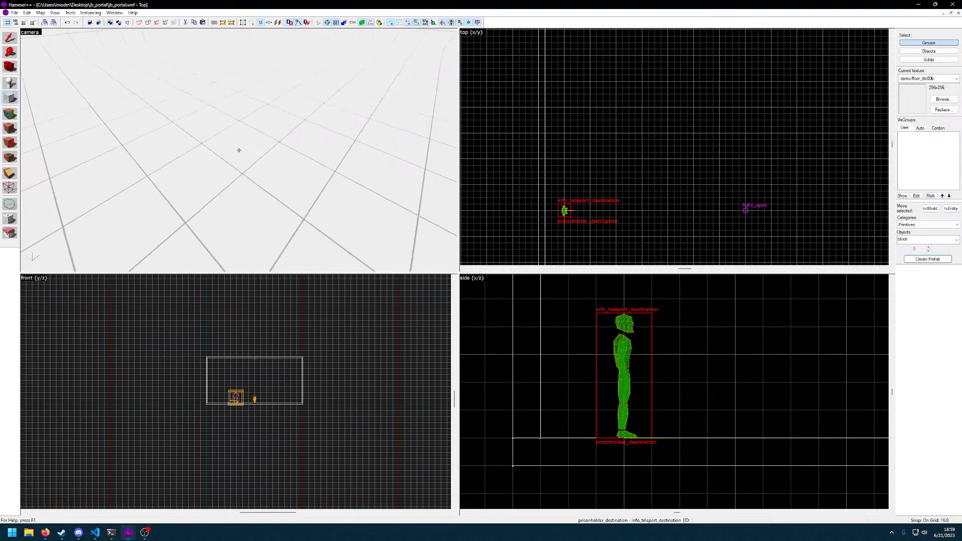
pyautogui.press('s')
pyautogui.press('w')
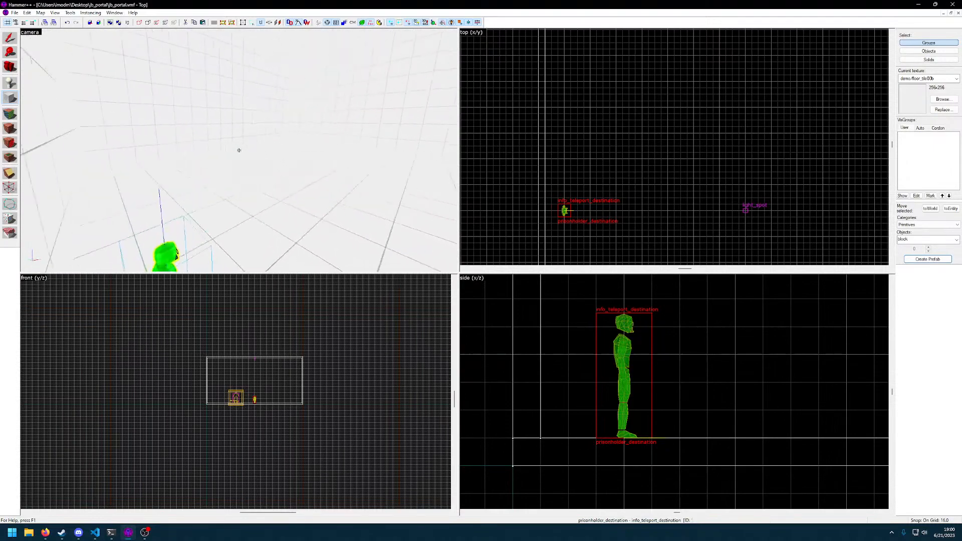
pyautogui.press('s')
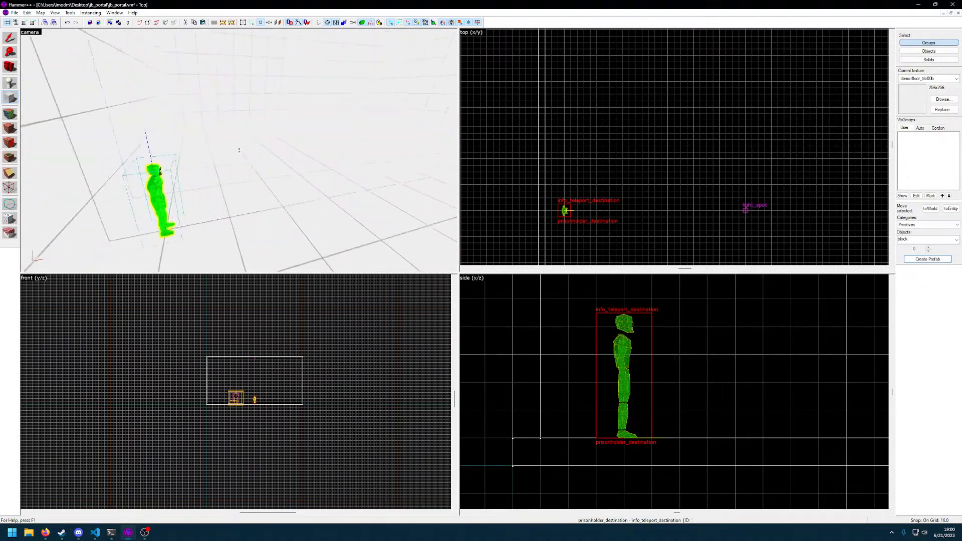
pyautogui.press('s')
pyautogui.press('d')
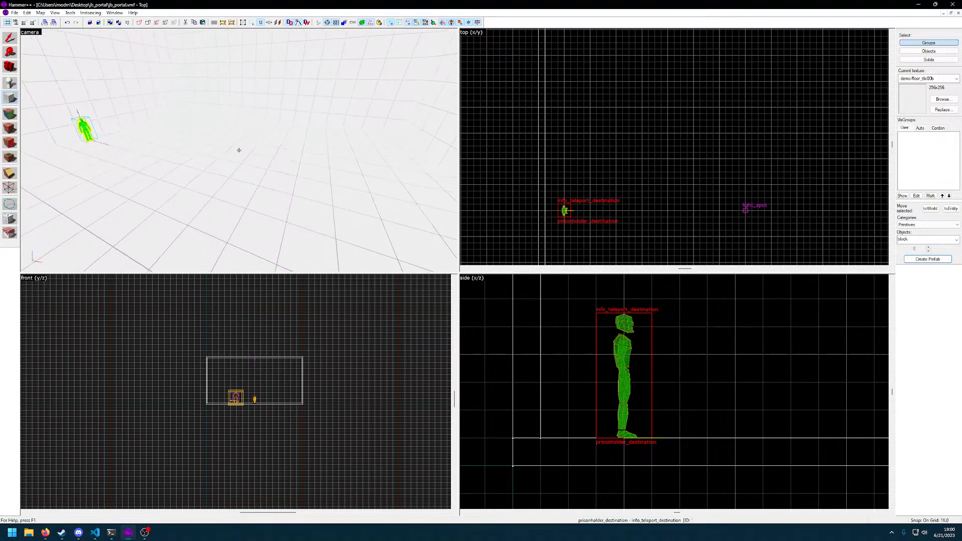
pyautogui.press('d')
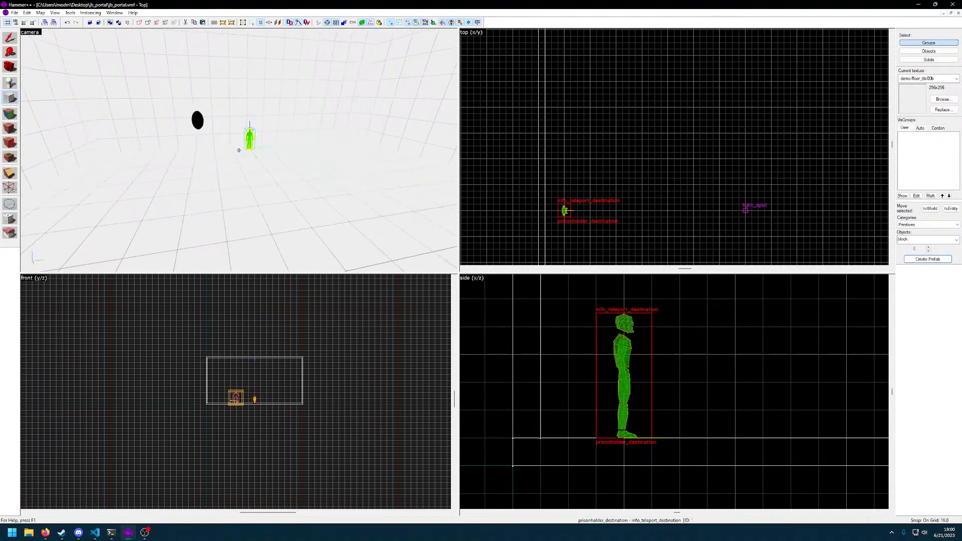
pyautogui.press('d')
pyautogui.scroll(6, 602, 206)
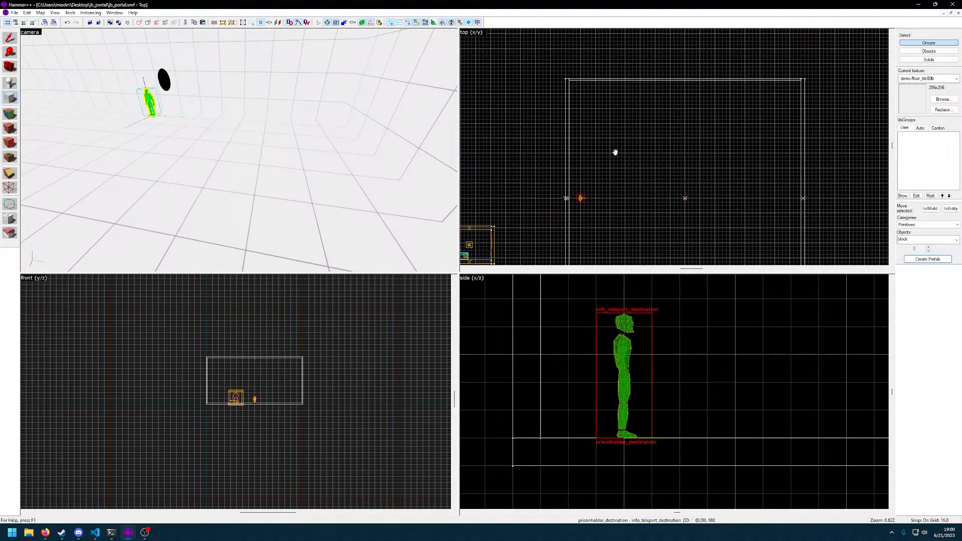
pyautogui.press('[')
pyautogui.press(']')
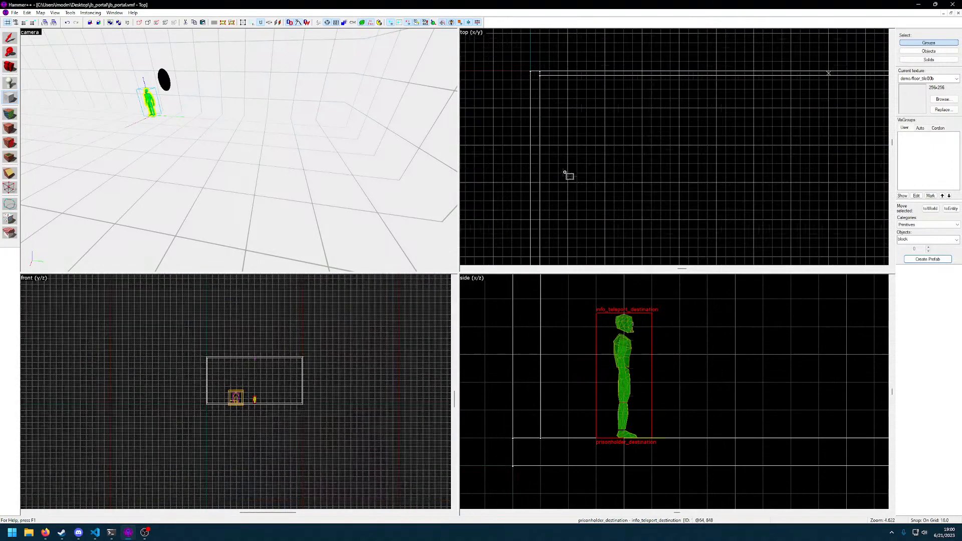
pyautogui.moveTo(542, 121); pyautogui.dragTo(674, 129)
# Lower the top of the block outline in the side view to a height of 48 units
pyautogui.press('z')
pyautogui.press('w')
pyautogui.press('s')
pyautogui.press('z')
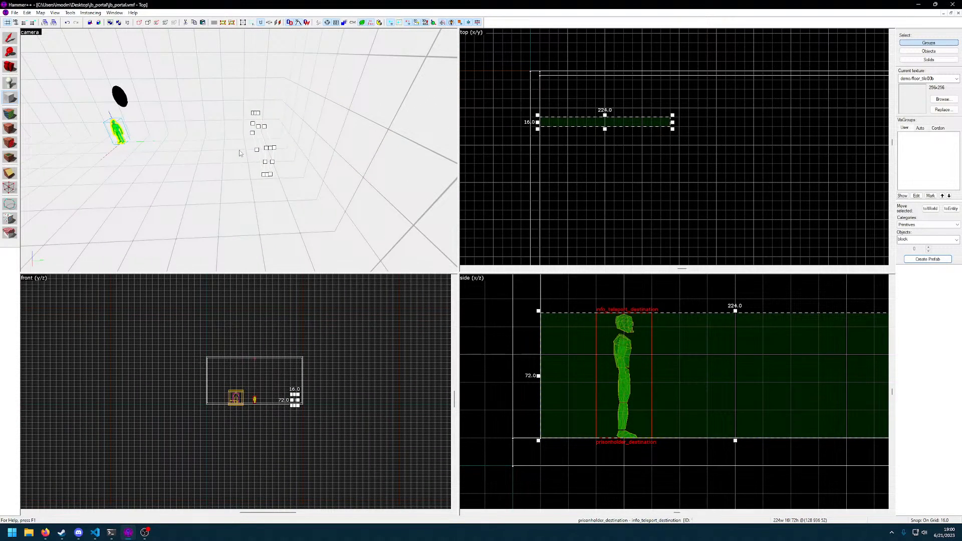
pyautogui.scroll(-3, 742, 335)
pyautogui.moveTo(767, 376); pyautogui.dragTo(661, 394, button='middle')
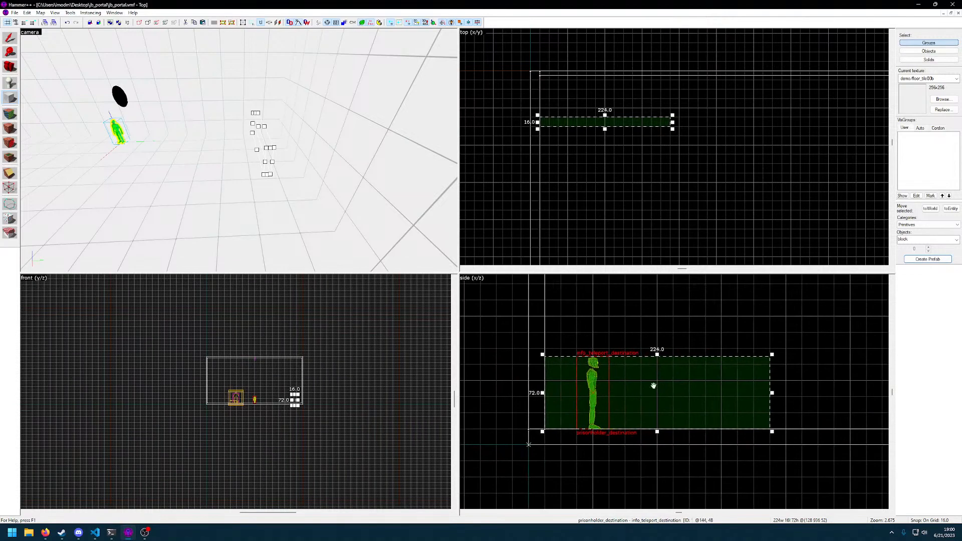
pyautogui.moveTo(657, 355); pyautogui.dragTo(659, 380)
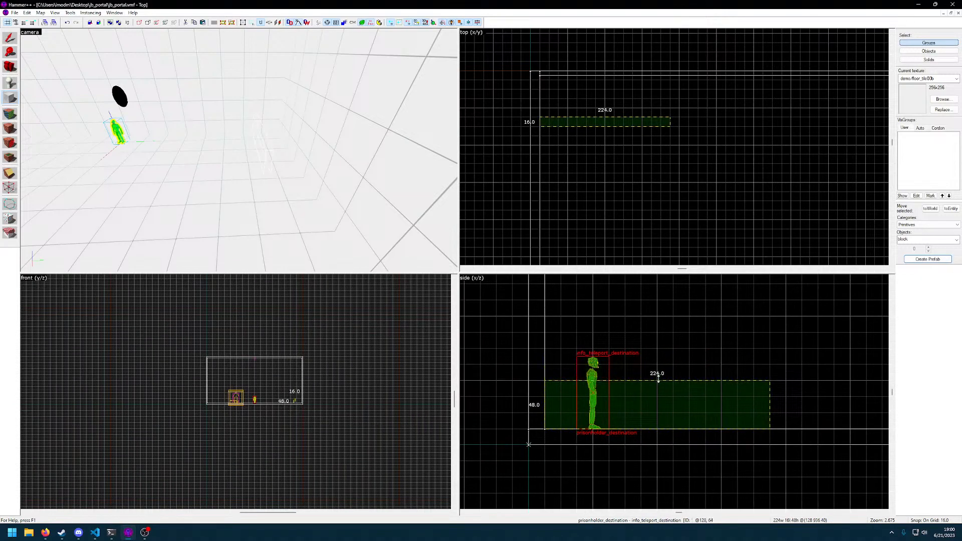
# Browse the tile textures and choose the light grey ceiling tile texture for the new block
pyautogui.press('z')
pyautogui.press('w')
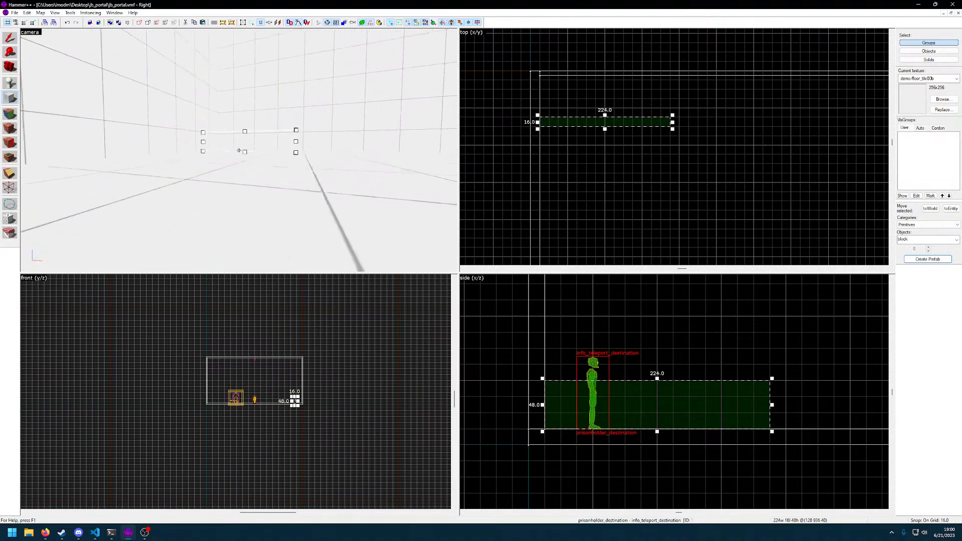
pyautogui.press('d')
pyautogui.press('s')
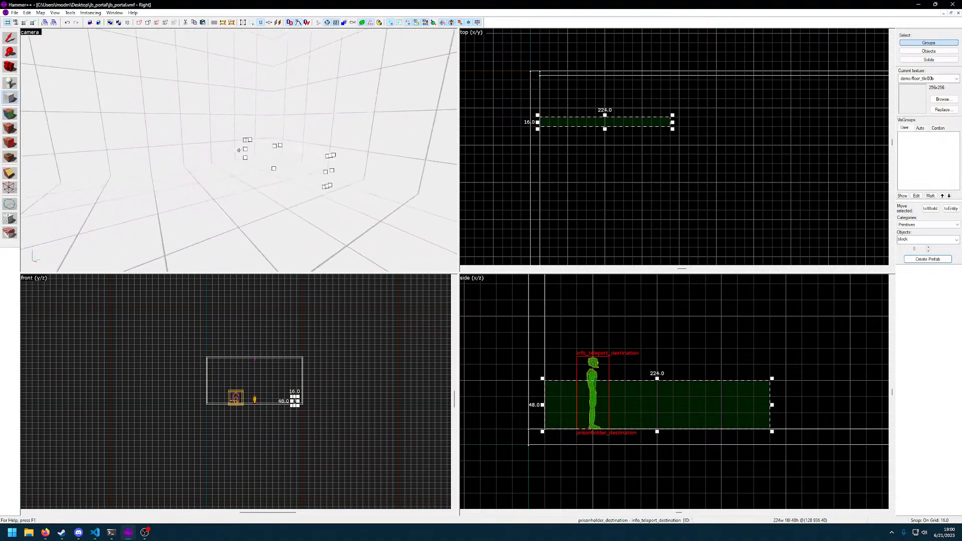
pyautogui.press('z')
pyautogui.click(942, 100)
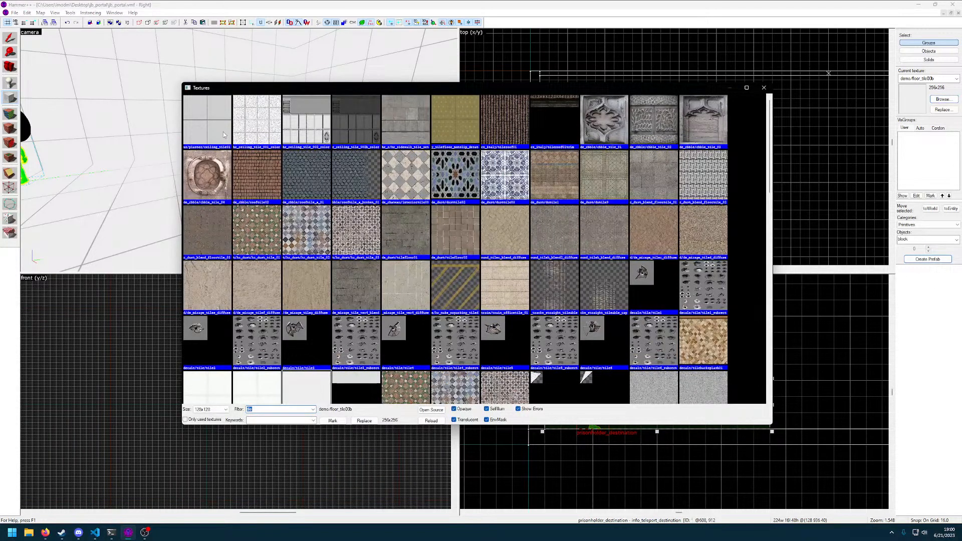
pyautogui.scroll(-3, 343, 274)
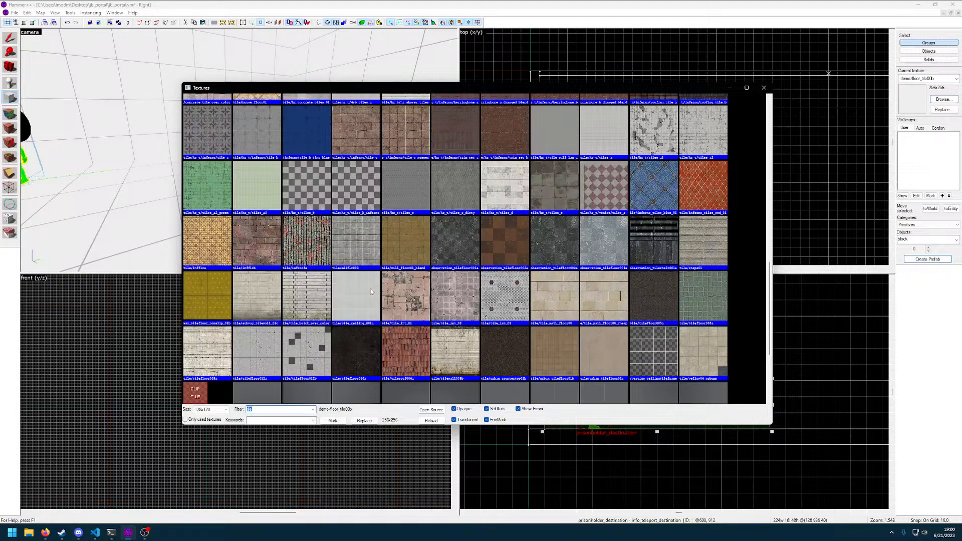
pyautogui.doubleClick(369, 289)
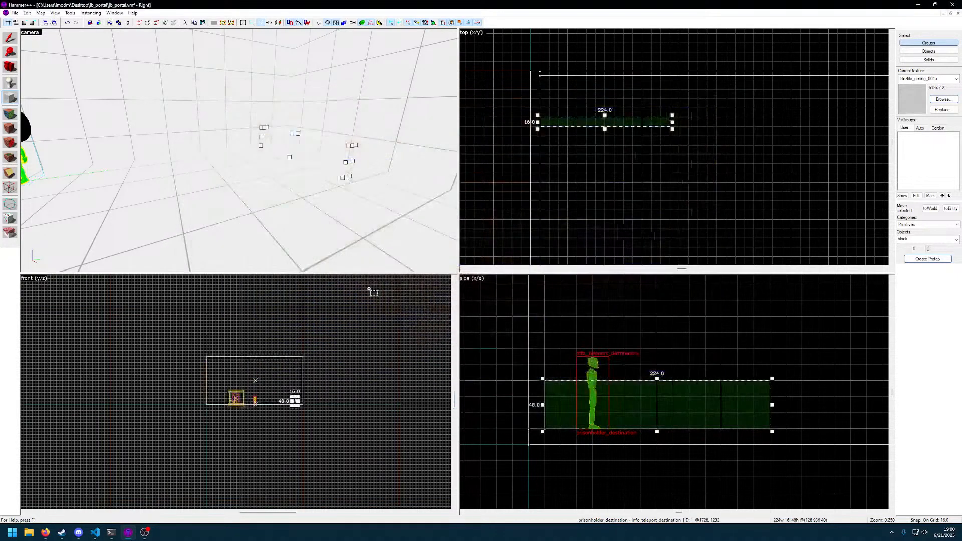
# Create the low wall block from the outline and switch the selection mode to individual objects
pyautogui.press('z')
pyautogui.press('w')
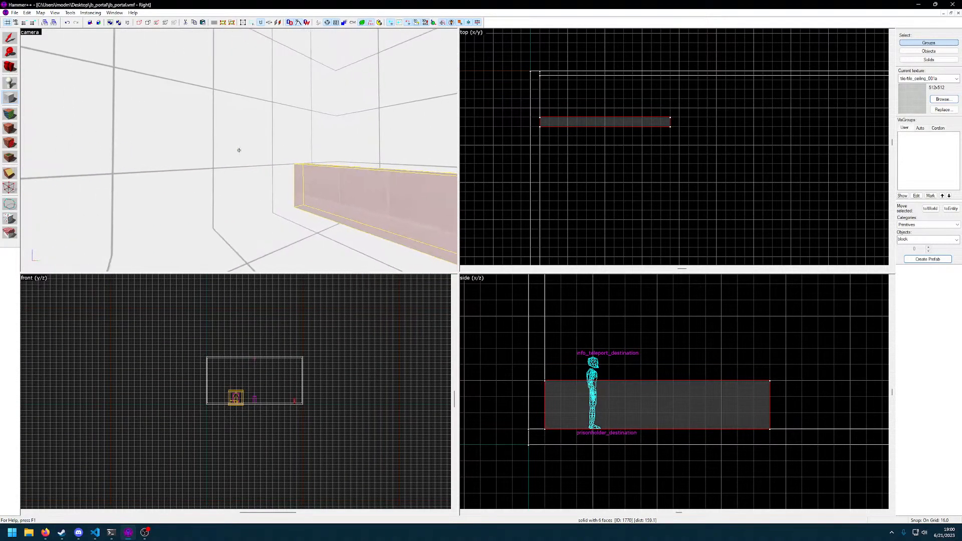
pyautogui.press('z')
pyautogui.click(928, 51)
pyautogui.press('z')
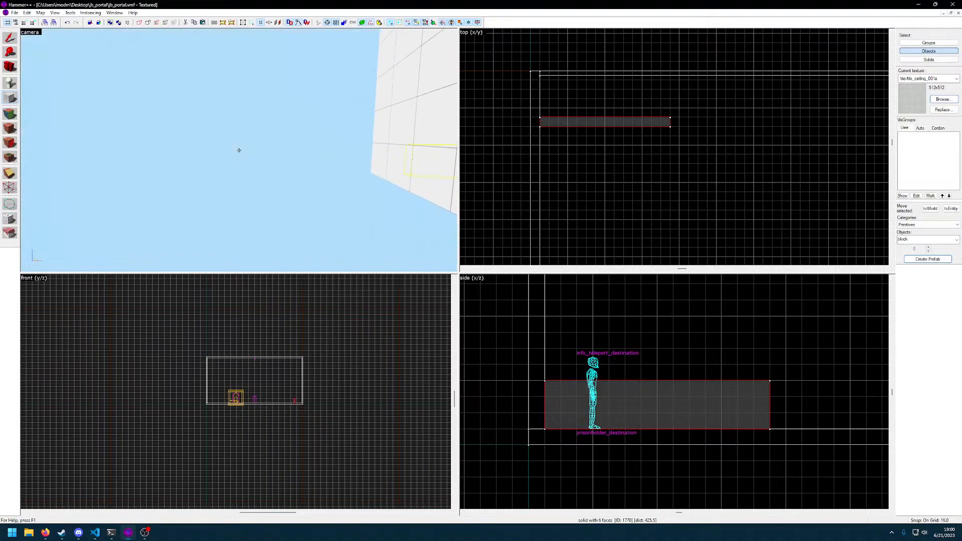
# Clear the selection, then select the new low wall block in the camera view and check its properties
pyautogui.press('Escape')
pyautogui.press('w')
pyautogui.press('Escape')
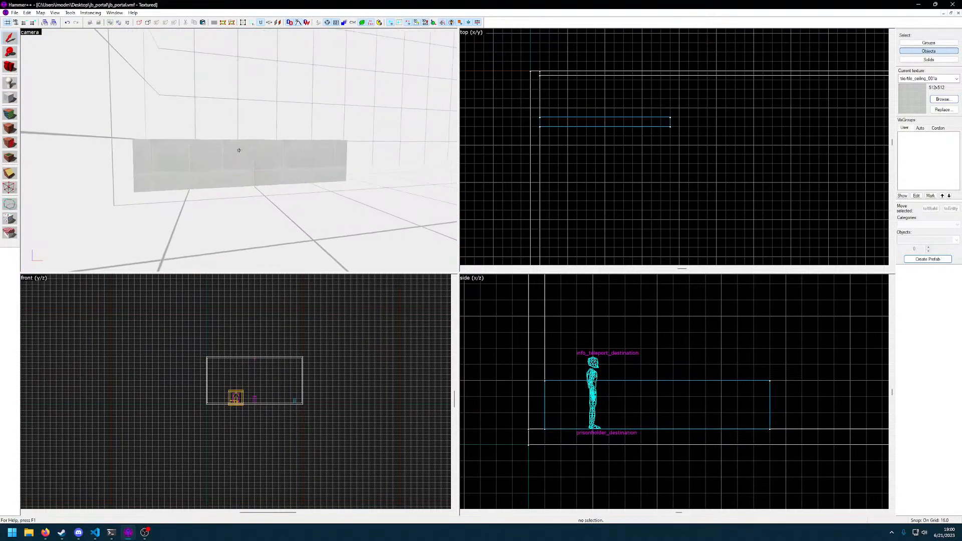
pyautogui.click(239, 149)
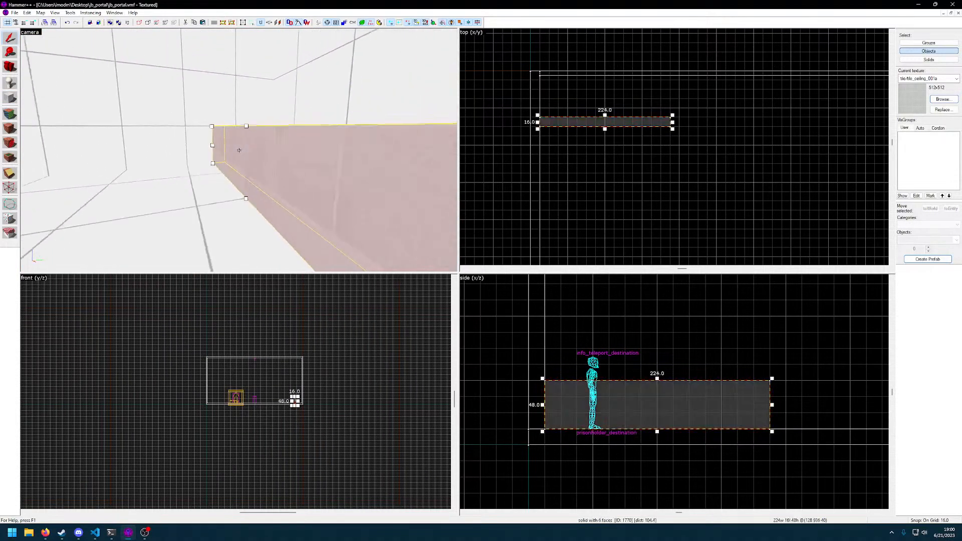
pyautogui.doubleClick(239, 150)
pyautogui.press('z')
pyautogui.click(653, 217)
pyautogui.press('z')
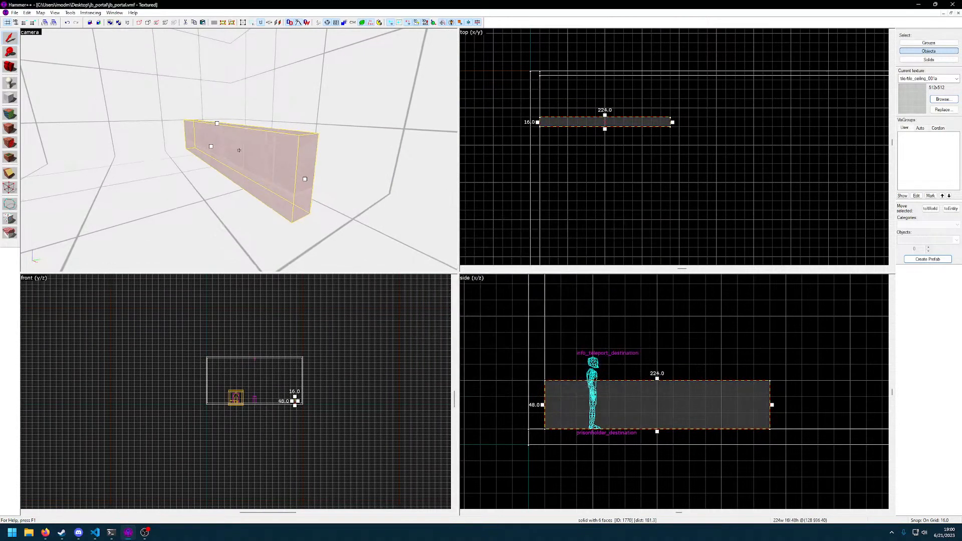
pyautogui.press('d')
# Select the large room's floor and surrounding walls together and check which visibility groups they belong to
pyautogui.click(239, 150)
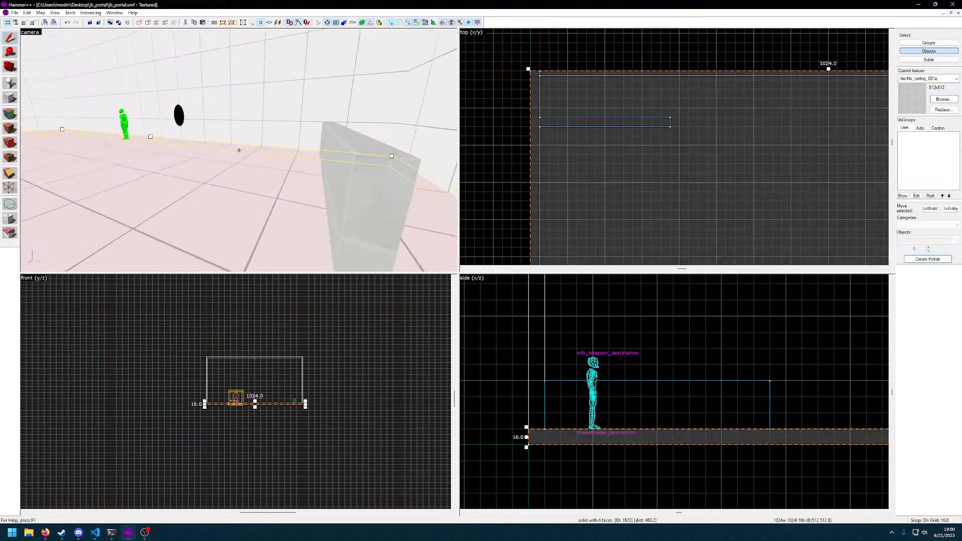
pyautogui.keyDown('ctrl'); pyautogui.click(239, 150); pyautogui.keyUp('ctrl')
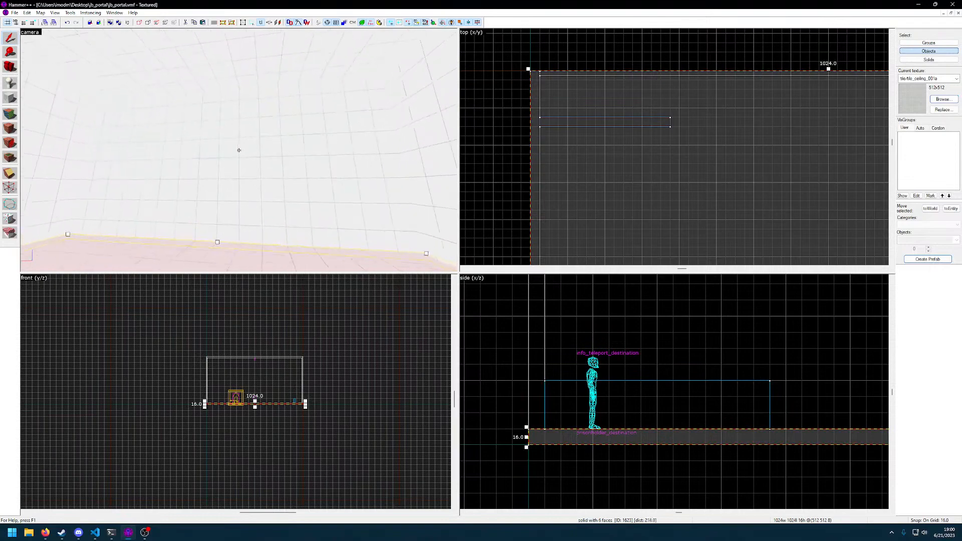
pyautogui.hotkey('alt', 'Return')
pyautogui.click(651, 218)
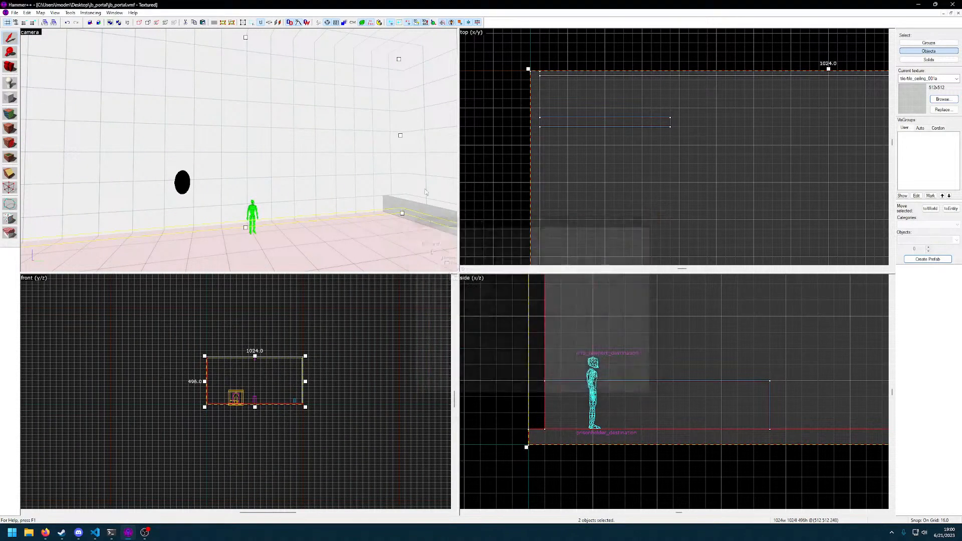
pyautogui.press('z')
pyautogui.keyDown('ctrl'); pyautogui.click(239, 150); pyautogui.keyUp('ctrl')
pyautogui.keyDown('ctrl'); pyautogui.click(239, 150); pyautogui.keyUp('ctrl')
pyautogui.press('z')
pyautogui.hotkey('alt', 'Return')
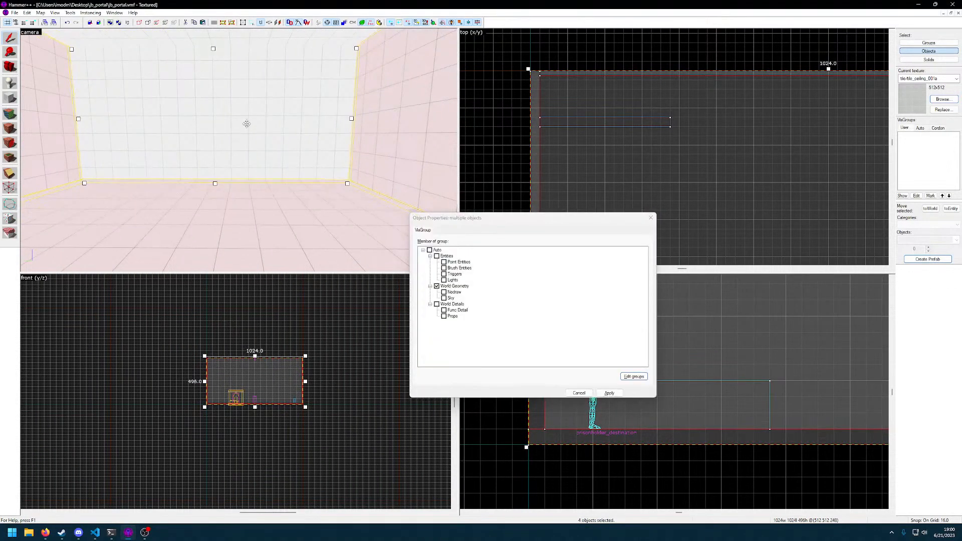
pyautogui.click(653, 218)
# Switch the selection mode to groups, select the whole large room and tie it to a func_detail entity
pyautogui.click(929, 42)
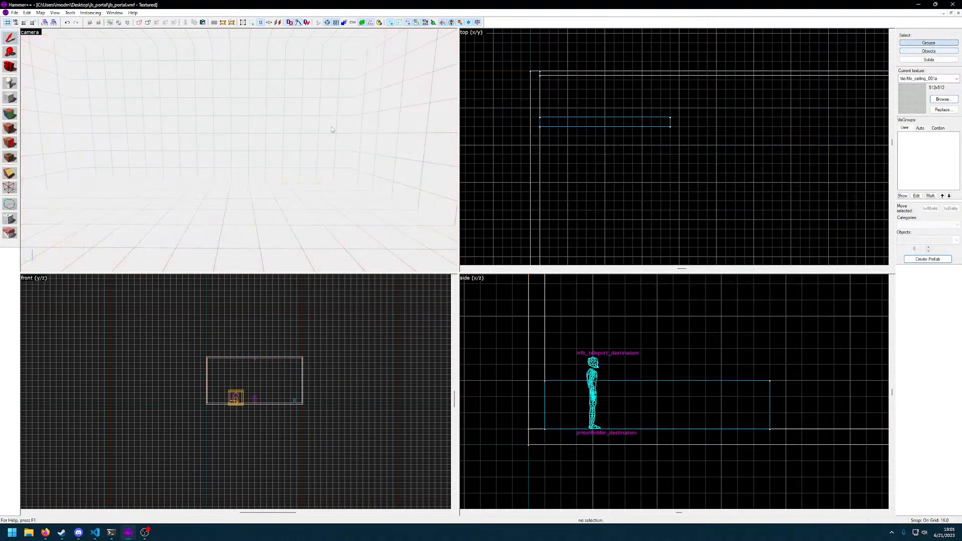
pyautogui.press('z')
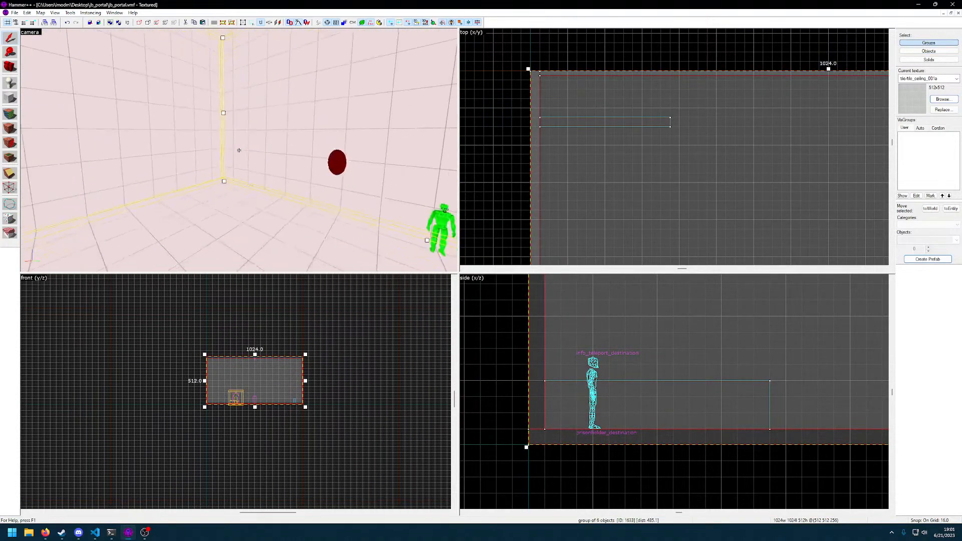
pyautogui.click(952, 209)
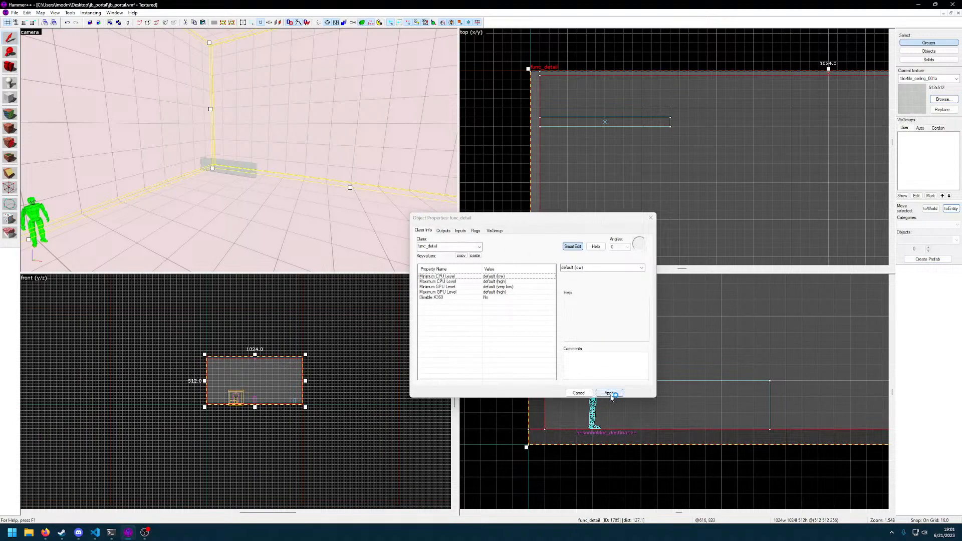
pyautogui.click(579, 393)
# Select the low wall block and examine it from several sides and distances within the large room
pyautogui.press('z')
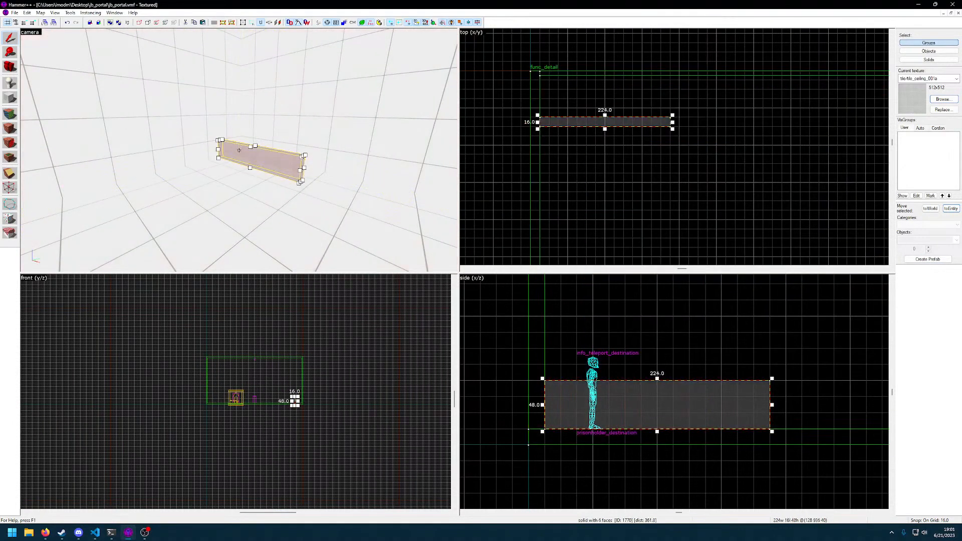
pyautogui.click(239, 150)
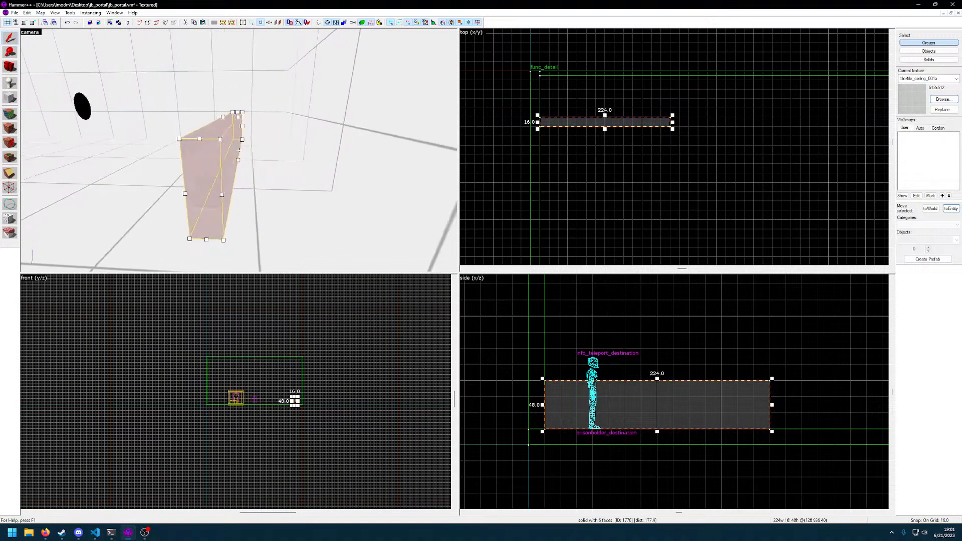
pyautogui.click(239, 150)
pyautogui.click(239, 151)
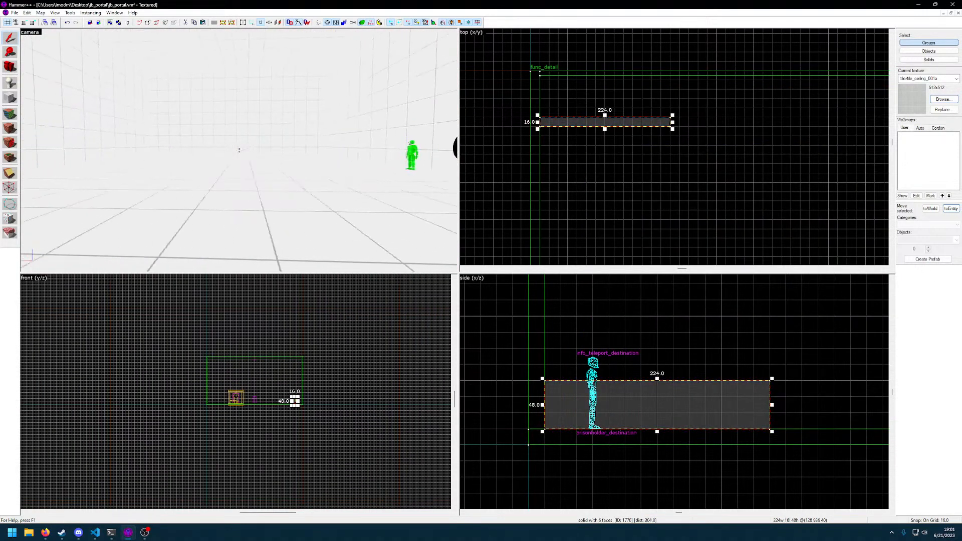
pyautogui.press('w')
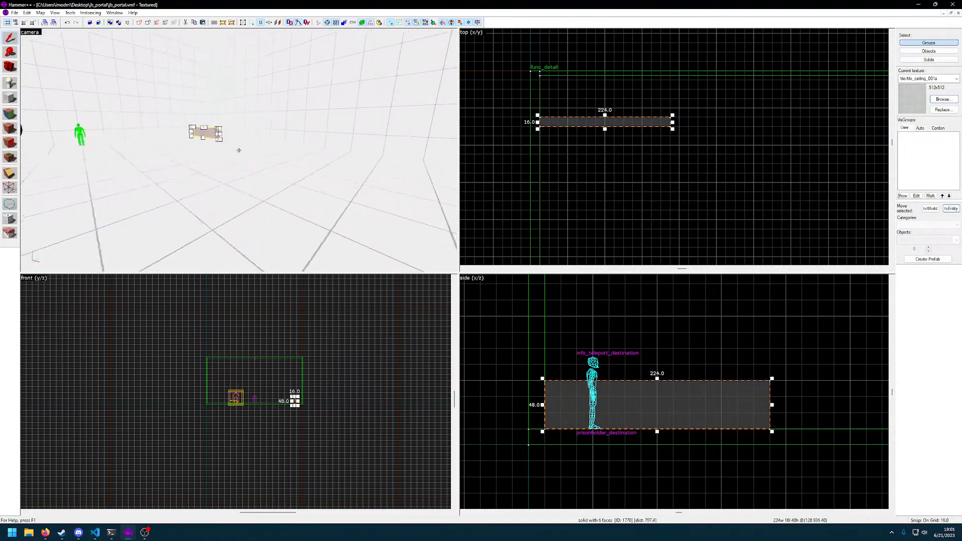
pyautogui.press('w')
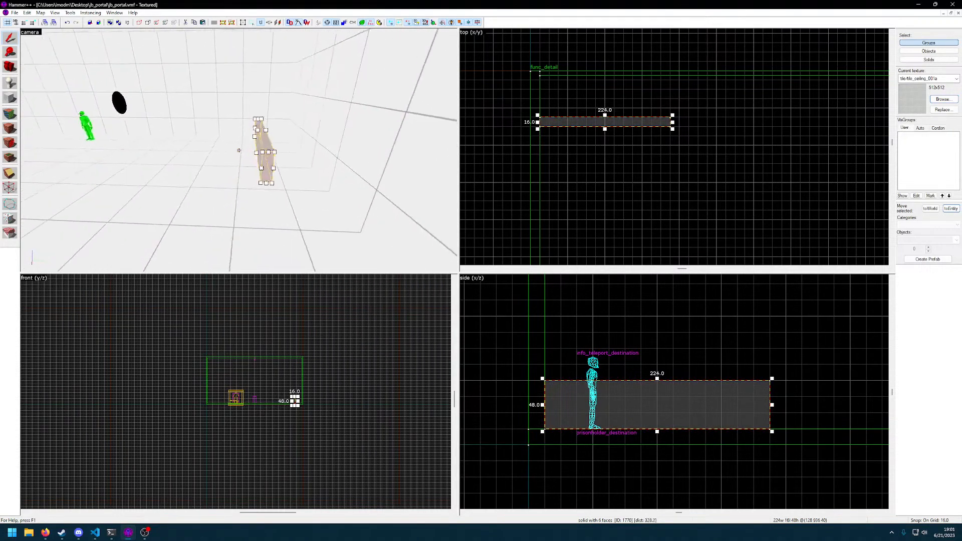
pyautogui.press('w')
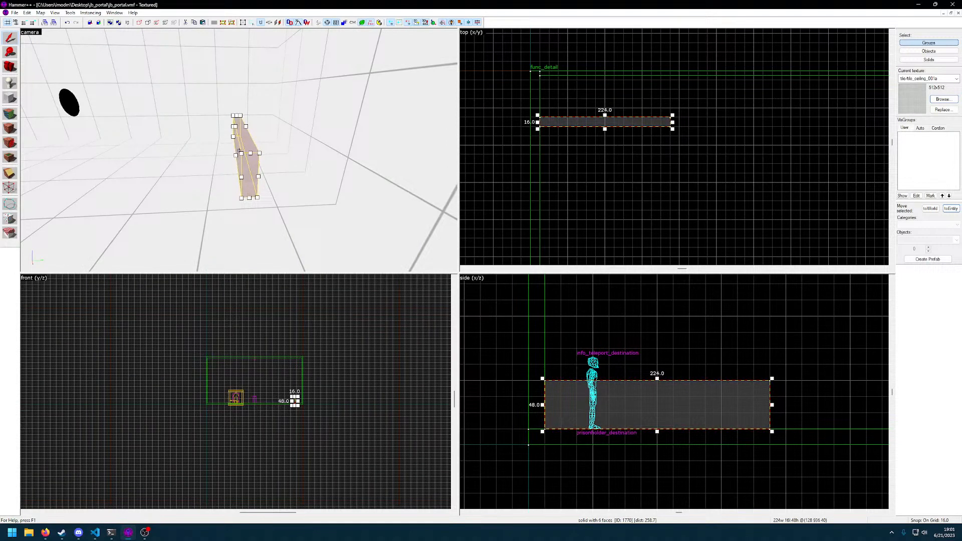
pyautogui.press('a')
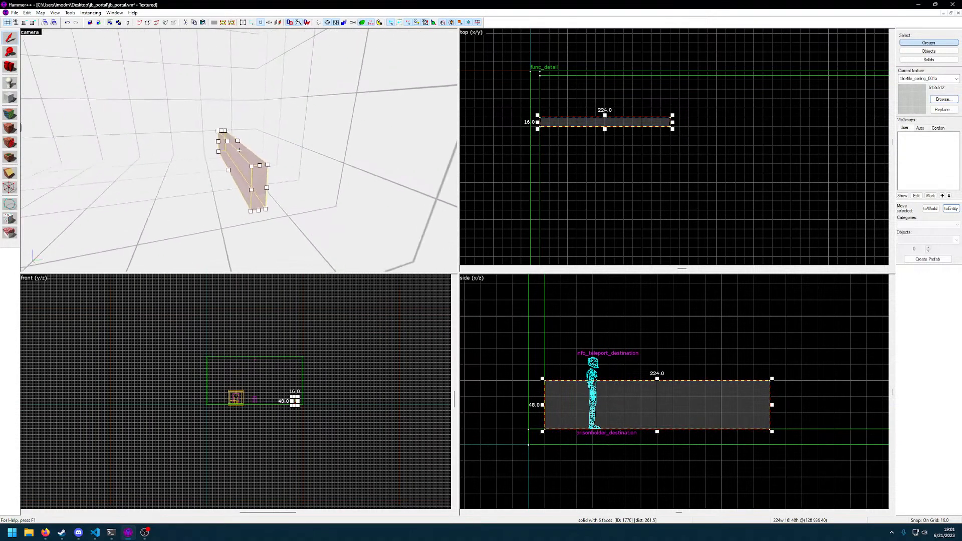
pyautogui.click(239, 150)
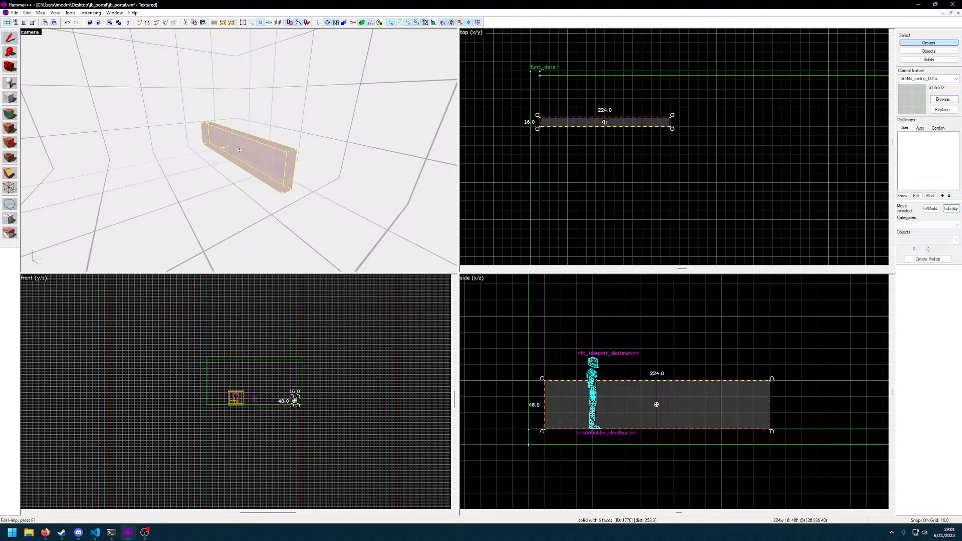
pyautogui.press('w')
pyautogui.press('w')
pyautogui.press('z')
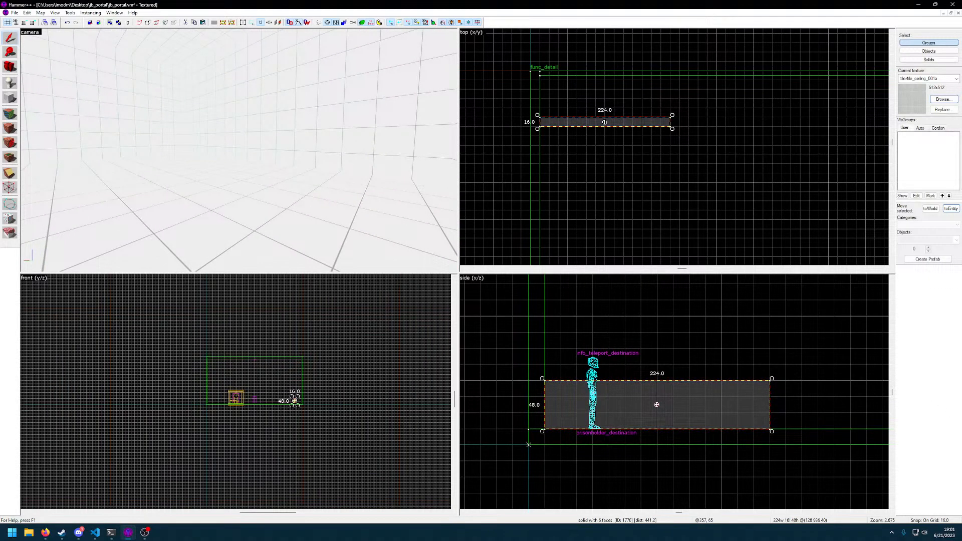
pyautogui.click(357, 224)
pyautogui.press('z')
pyautogui.press('w')
pyautogui.click(240, 151)
pyautogui.press('s')
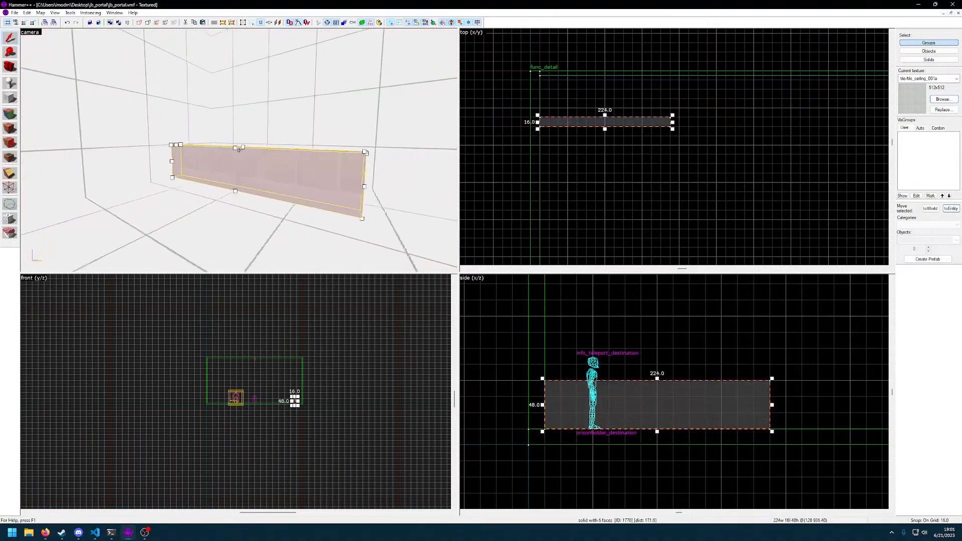
pyautogui.press('z')
pyautogui.scroll(3, 657, 147)
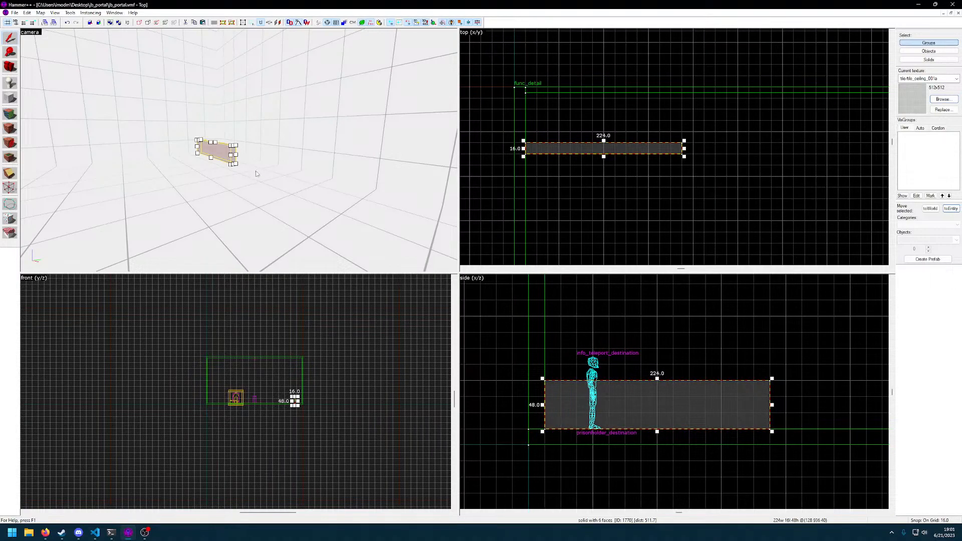
pyautogui.press('z')
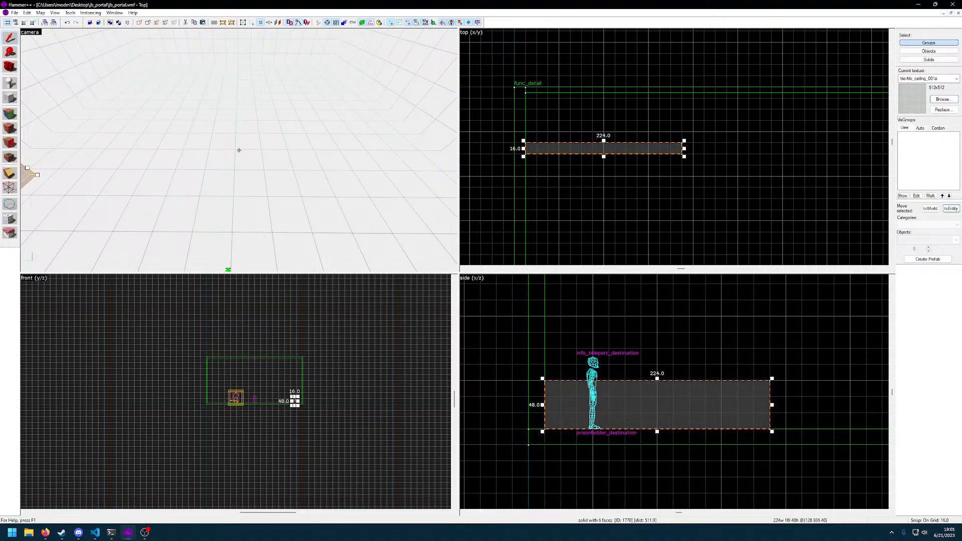
# Place a prop_static entity on the large room's floor and change its class to move_track
pyautogui.click(9, 83)
pyautogui.click(399, 145)
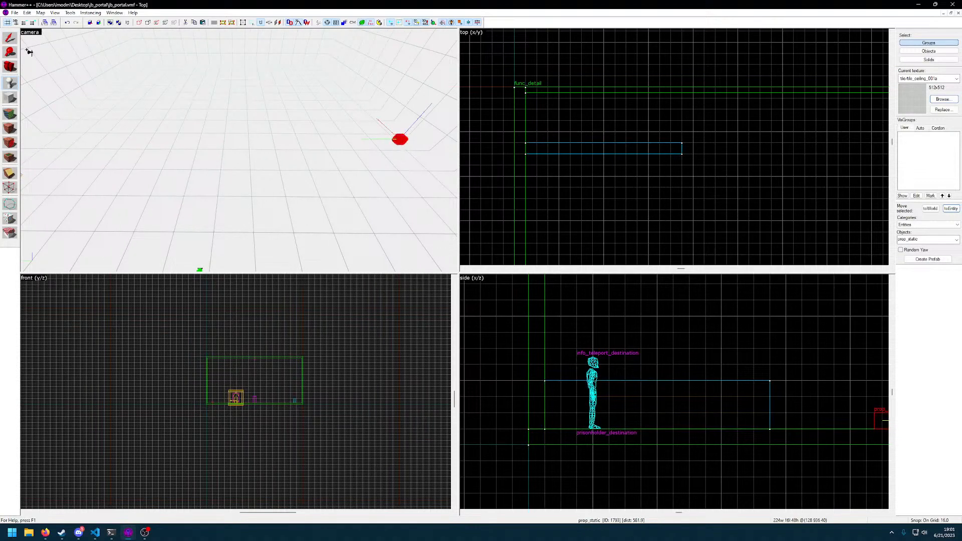
pyautogui.doubleClick(400, 141)
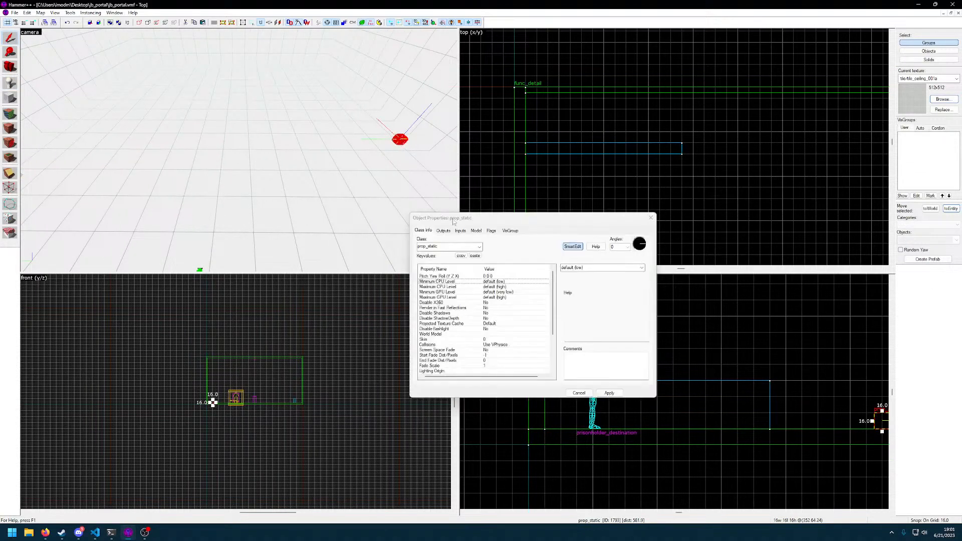
pyautogui.write('move')
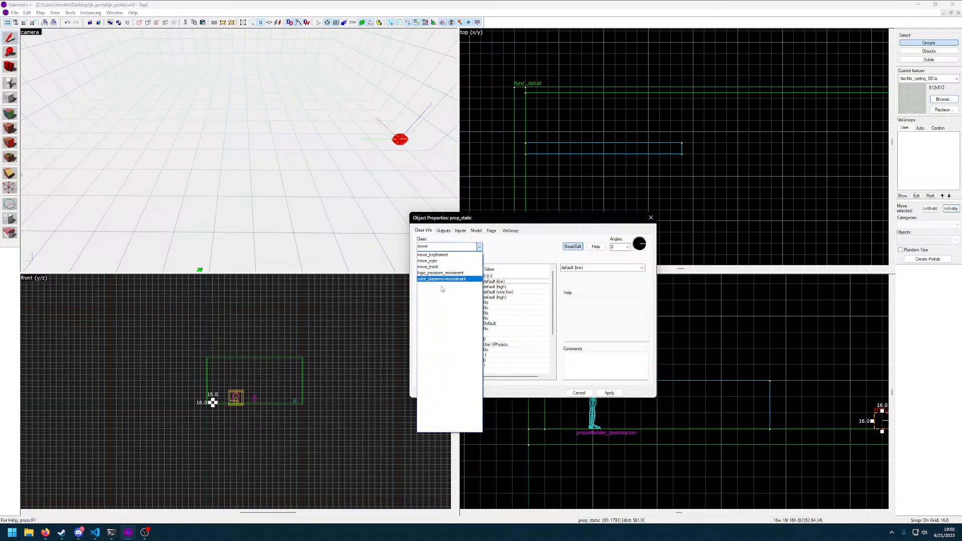
pyautogui.click(479, 248)
pyautogui.write('linea')
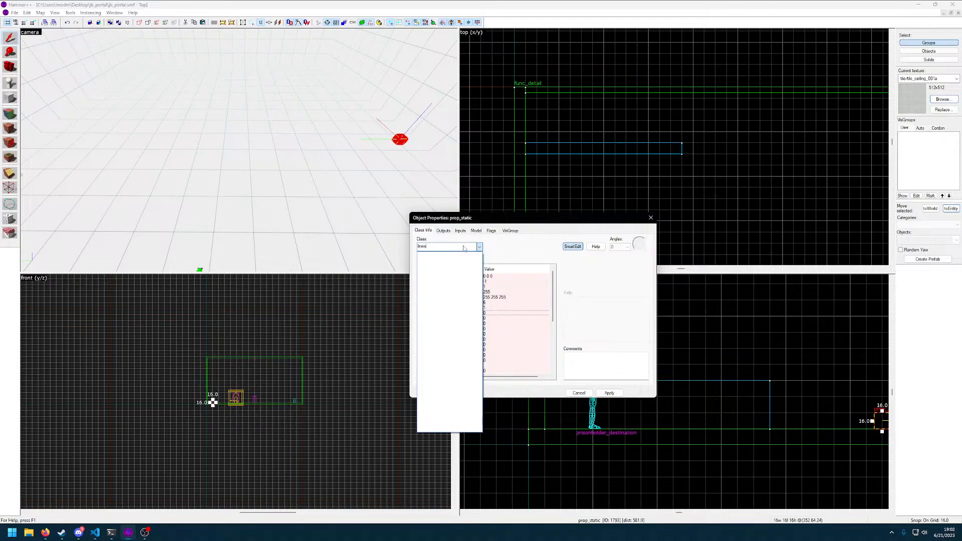
pyautogui.write('move')
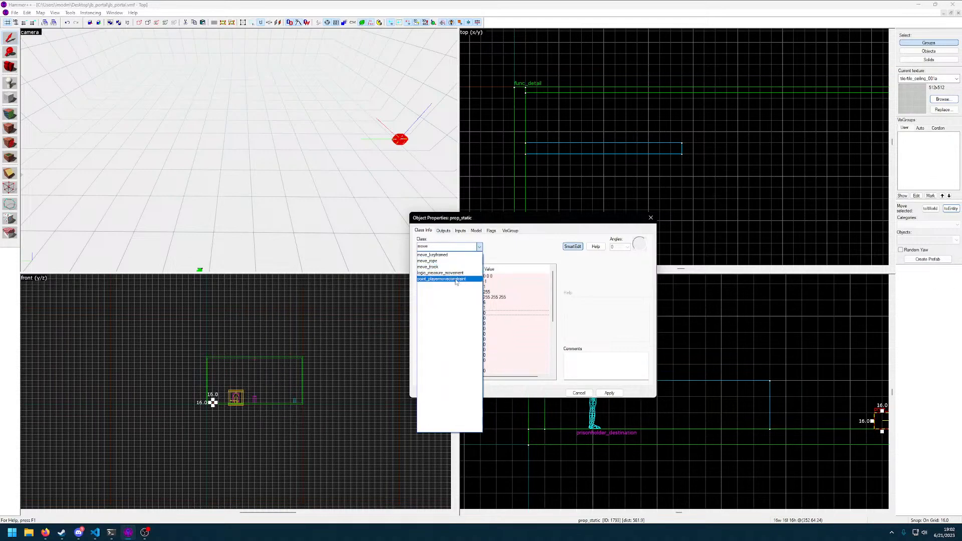
pyautogui.write('t')
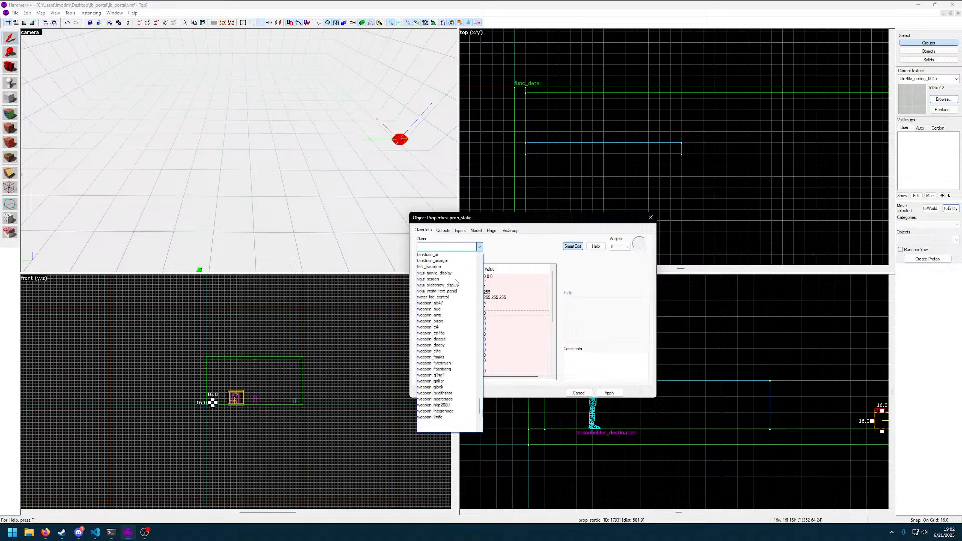
pyautogui.write('rack')
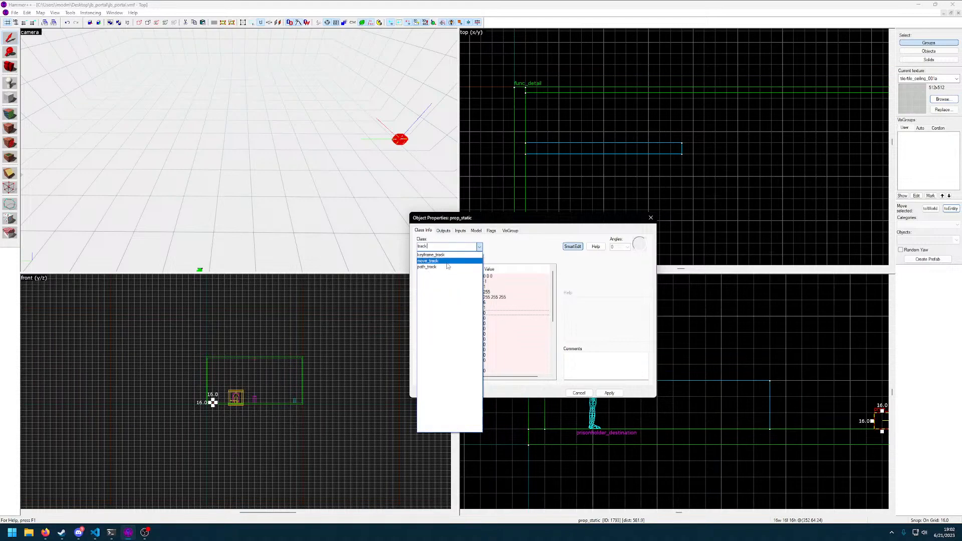
pyautogui.click(428, 261)
pyautogui.click(610, 393)
pyautogui.press('z')
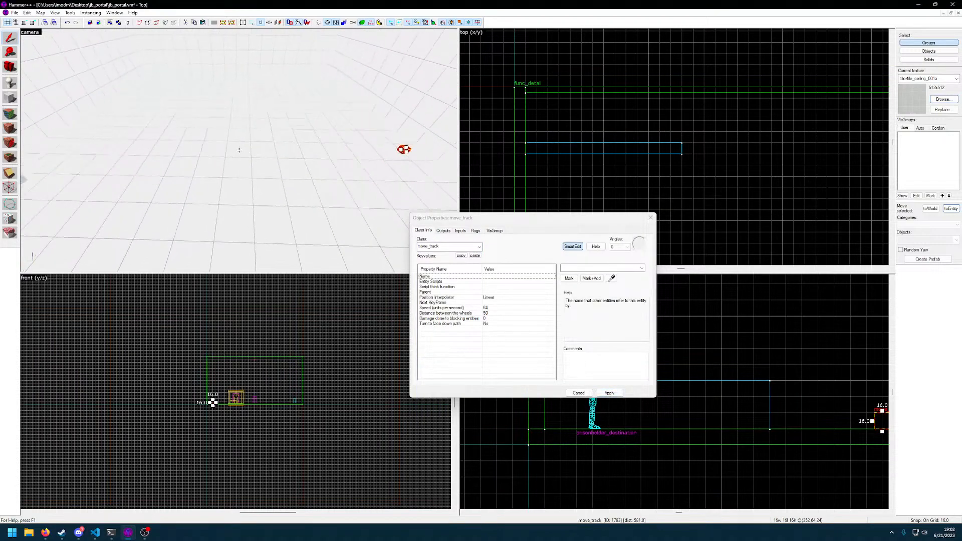
pyautogui.press('z')
pyautogui.press('z')
pyautogui.press('w')
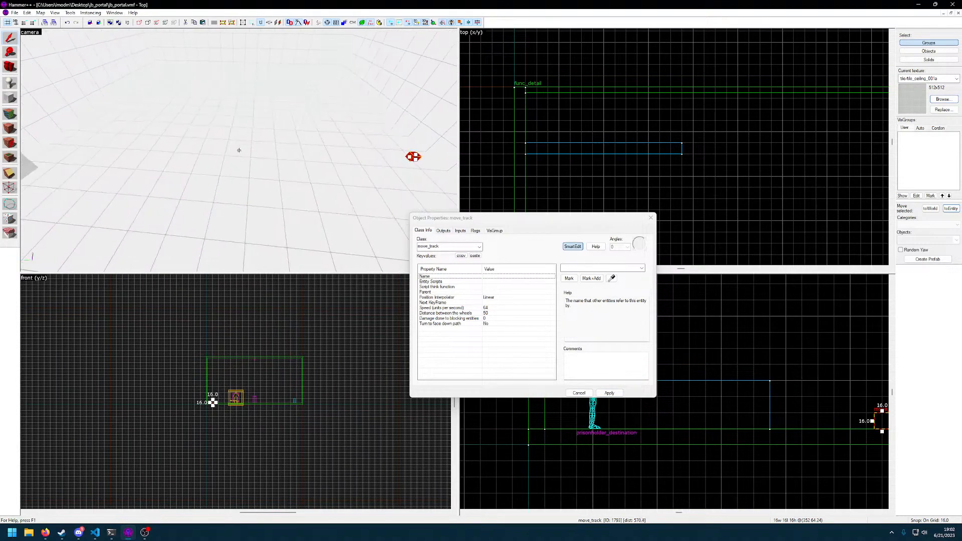
pyautogui.press('z')
pyautogui.press('z')
pyautogui.press('s')
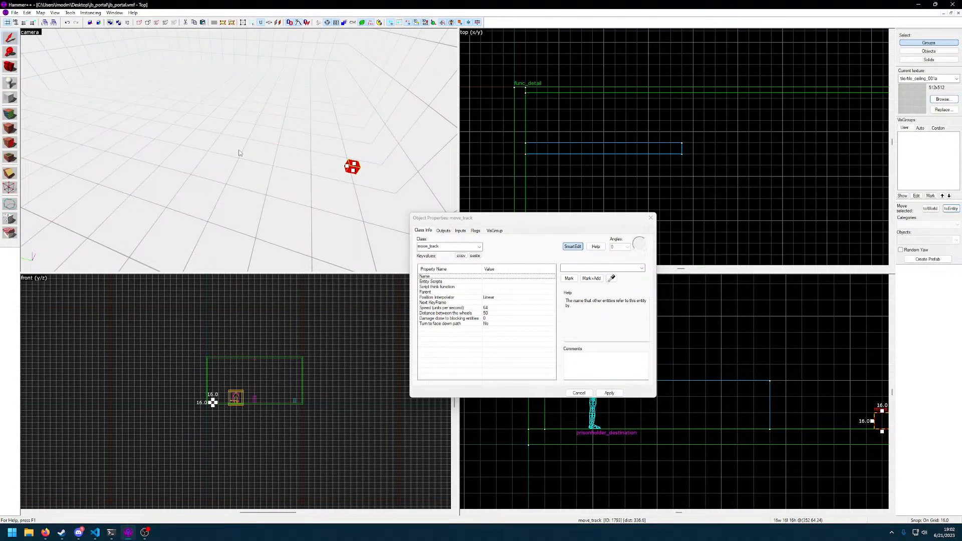
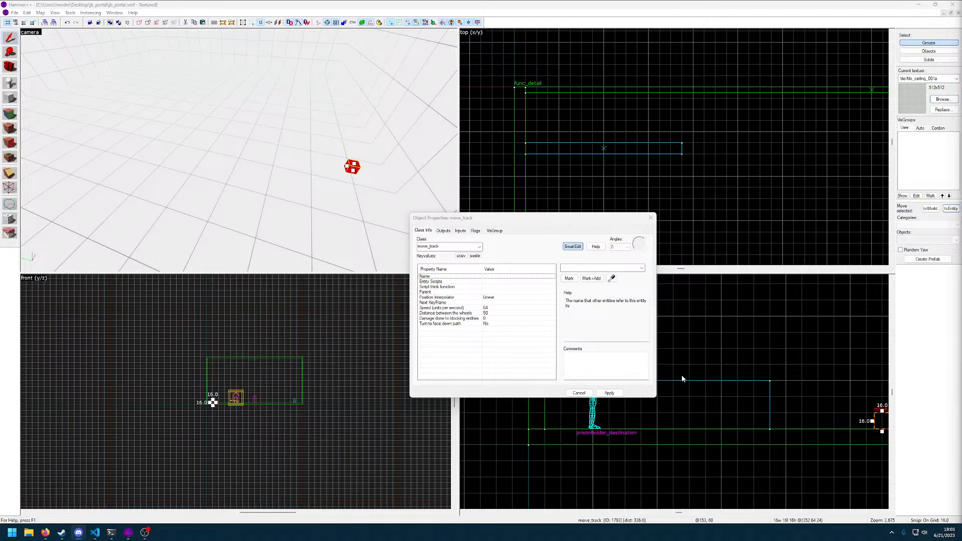
# Close the entity's properties and delete the move_track entity from the large room's floor
pyautogui.click(651, 218)
pyautogui.moveTo(354, 156); pyautogui.dragTo(244, 157)
pyautogui.click(245, 160)
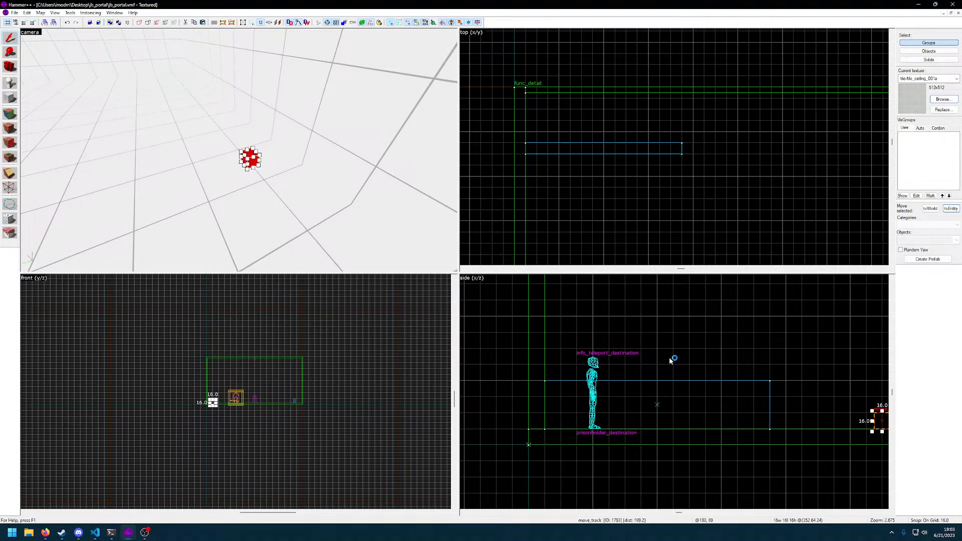
pyautogui.scroll(1, 730, 374)
pyautogui.moveTo(761, 392); pyautogui.dragTo(573, 392, button='middle')
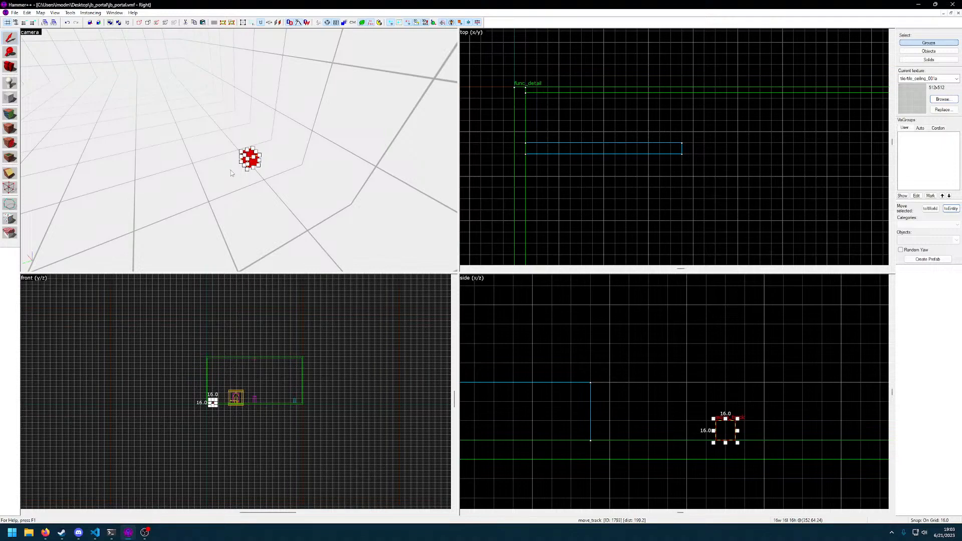
pyautogui.press('Delete')
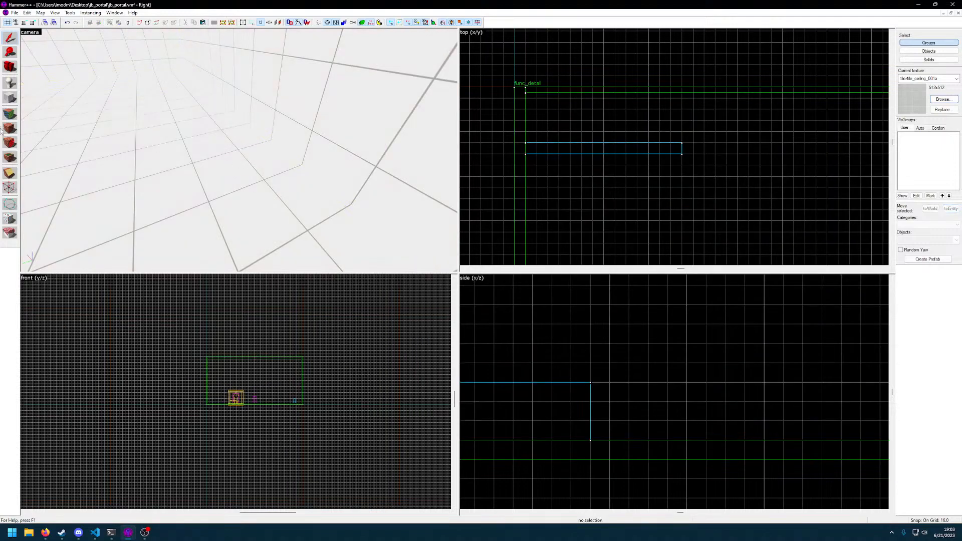
pyautogui.click(9, 89)
pyautogui.click(287, 207)
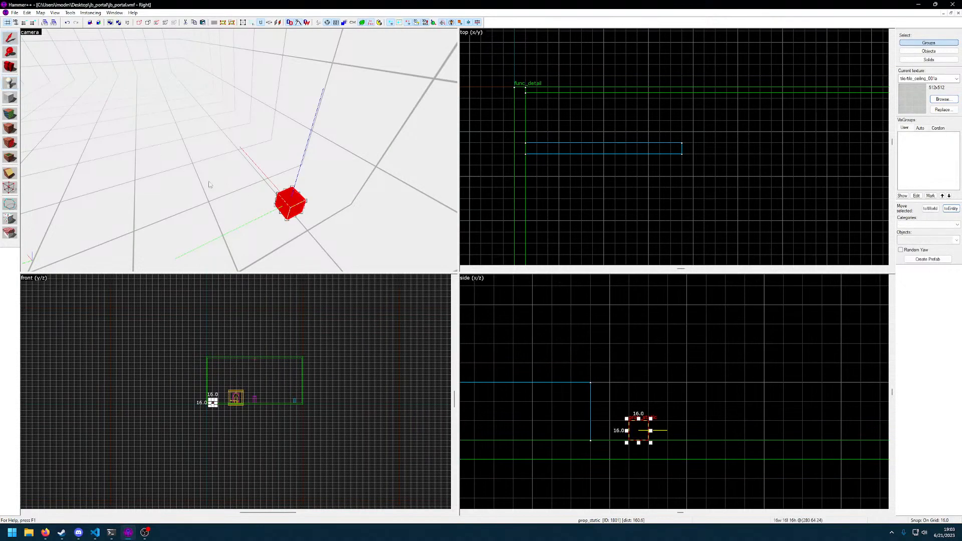
pyautogui.doubleClick(287, 206)
pyautogui.click(479, 247)
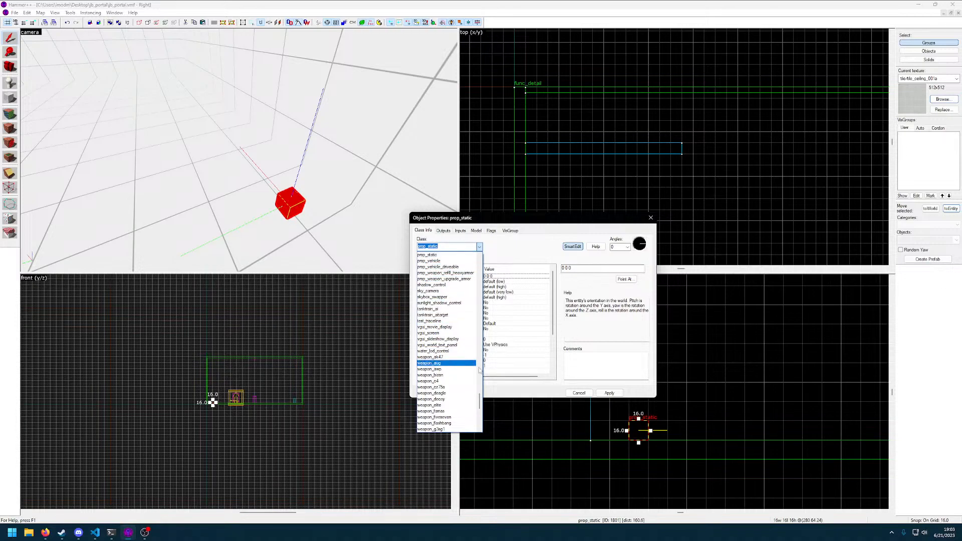
pyautogui.moveTo(480, 400); pyautogui.dragTo(522, 419)
pyautogui.click(581, 393)
pyautogui.click(581, 393)
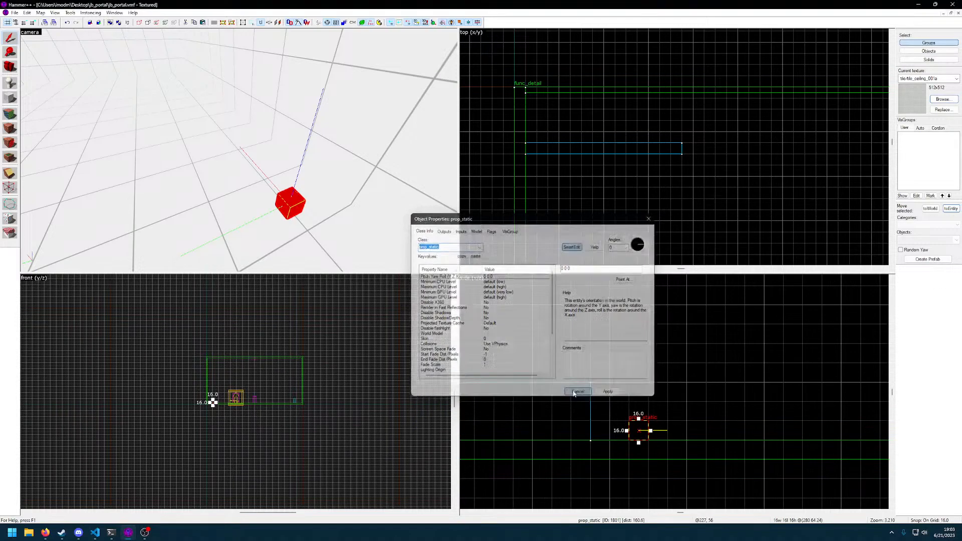
pyautogui.press('Delete')
# Select the low wall block in the large room and delete it
pyautogui.hotkey('shift', 'b')
pyautogui.scroll(-6, 605, 203)
pyautogui.press('z')
pyautogui.press('w')
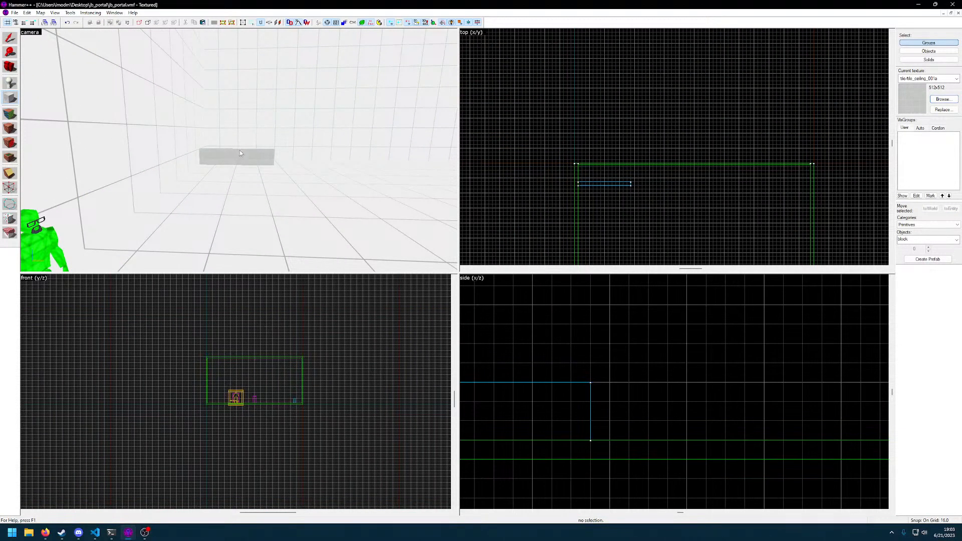
pyautogui.hotkey('shift', 's')
pyautogui.click(216, 157)
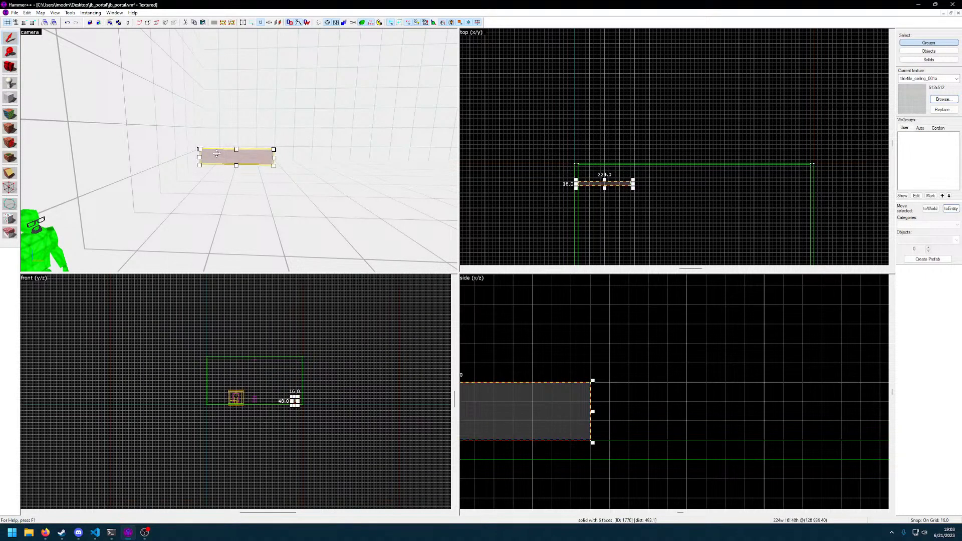
pyautogui.press('Delete')
# Set the grid to 32 and outline a block about 32 by 160 units and 48 high in the large room's corner area
pyautogui.click(9, 98)
pyautogui.scroll(-3, 694, 202)
pyautogui.moveTo(706, 228); pyautogui.dragTo(676, 141, button='middle')
pyautogui.scroll(3, 647, 150)
pyautogui.moveTo(615, 230); pyautogui.dragTo(621, 131, button='middle')
pyautogui.press(']')
pyautogui.moveTo(603, 186); pyautogui.dragTo(610, 147)
pyautogui.press('z')
pyautogui.press('w')
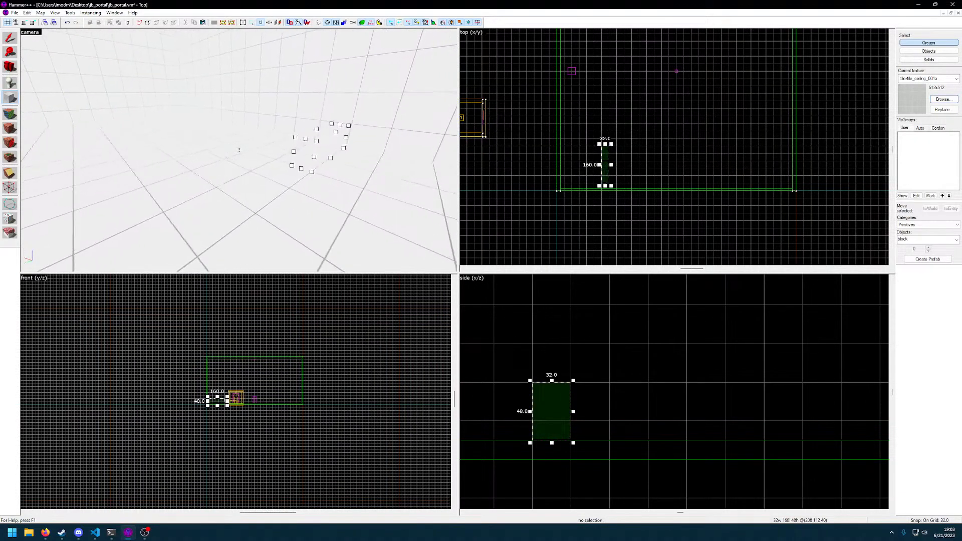
pyautogui.press('z')
pyautogui.scroll(5, 614, 179)
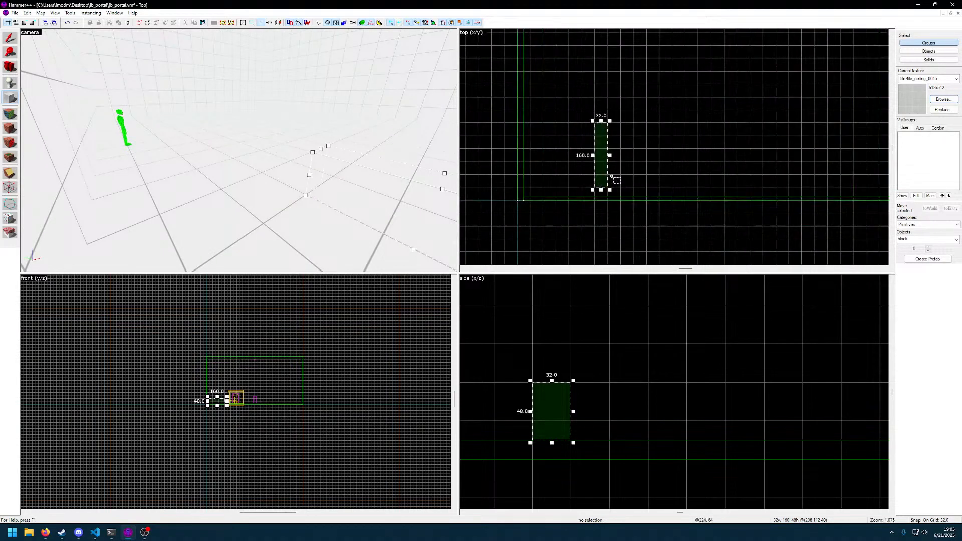
# Move the block outline farther from the side wall and shorten it to 128 units
pyautogui.moveTo(639, 165); pyautogui.dragTo(658, 214, button='middle')
pyautogui.moveTo(613, 194); pyautogui.dragTo(675, 188)
pyautogui.press('z')
pyautogui.press('z')
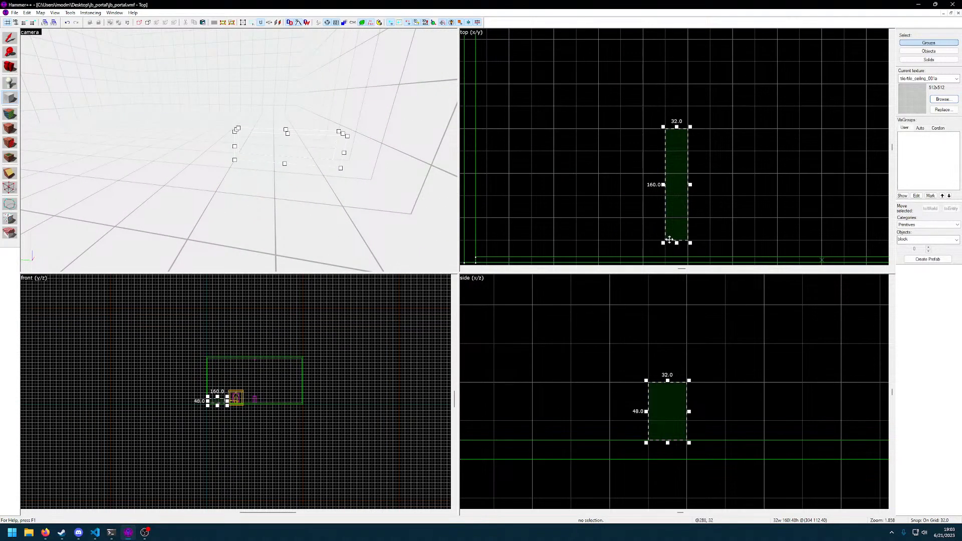
pyautogui.moveTo(677, 243); pyautogui.dragTo(677, 220)
pyautogui.press('z')
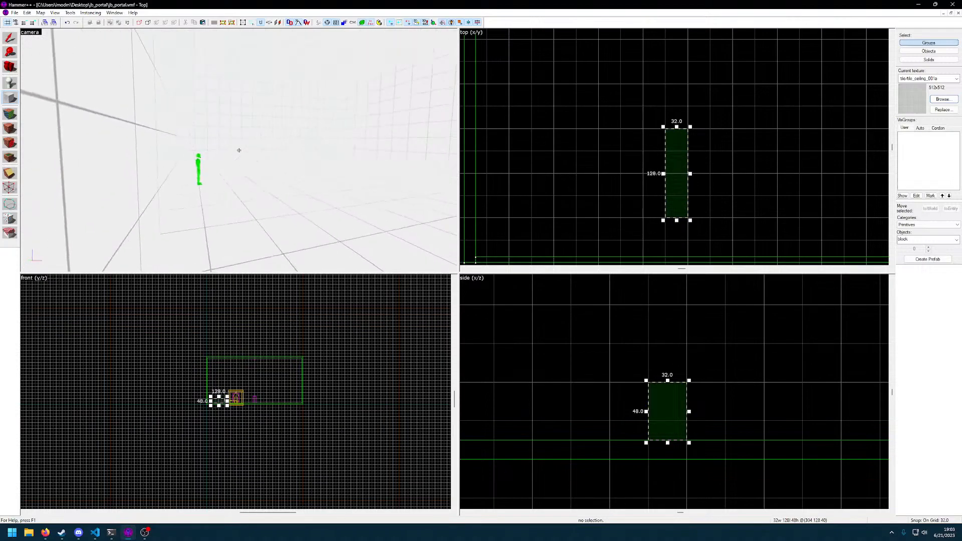
pyautogui.press('z')
pyautogui.scroll(-4, 676, 185)
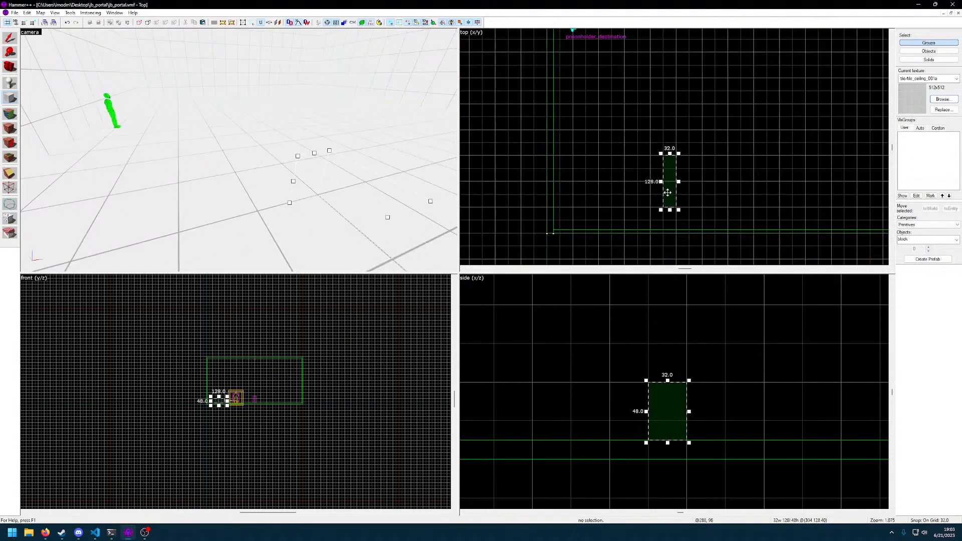
pyautogui.press('z')
pyautogui.press('z')
# Choose the red cross-patterned tile texture and create the block from the outline
pyautogui.click(943, 99)
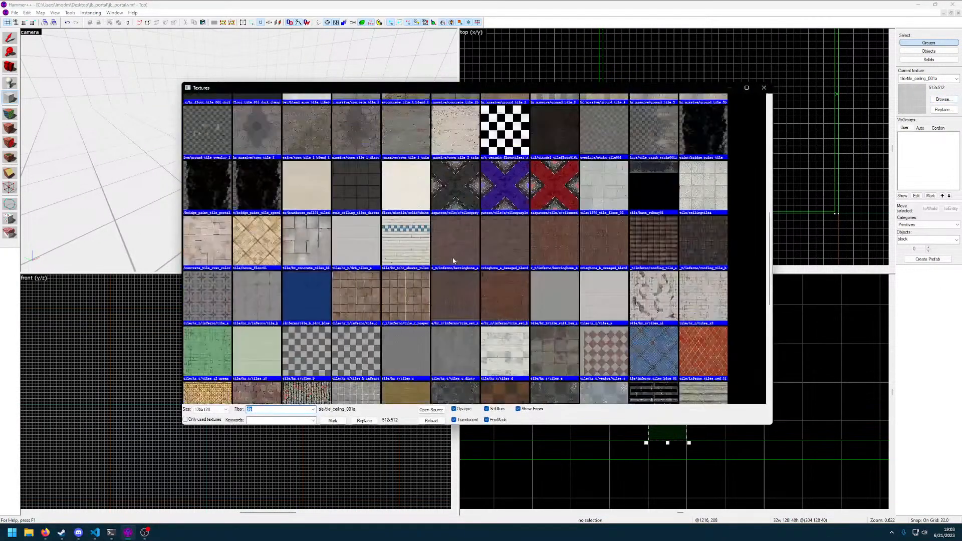
pyautogui.scroll(2, 426, 275)
pyautogui.doubleClick(555, 259)
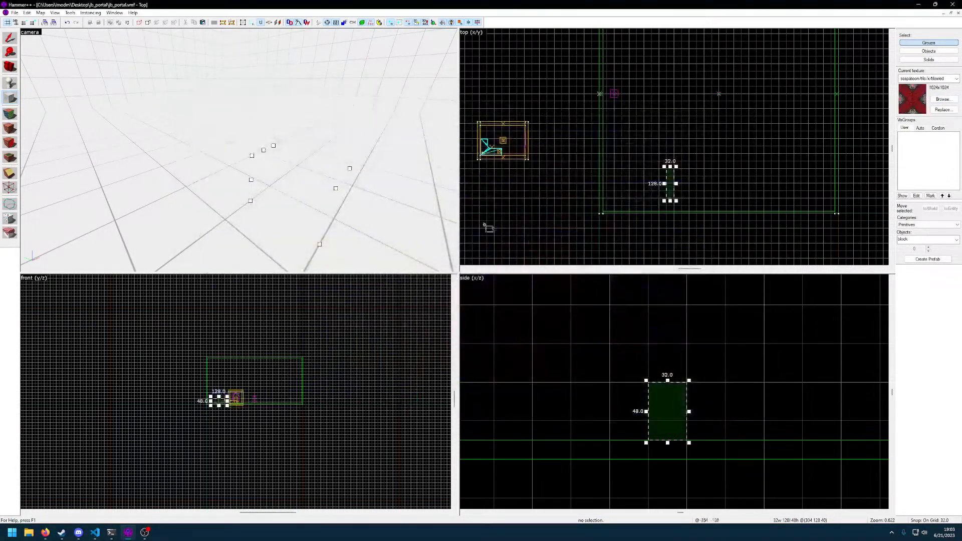
pyautogui.press('z')
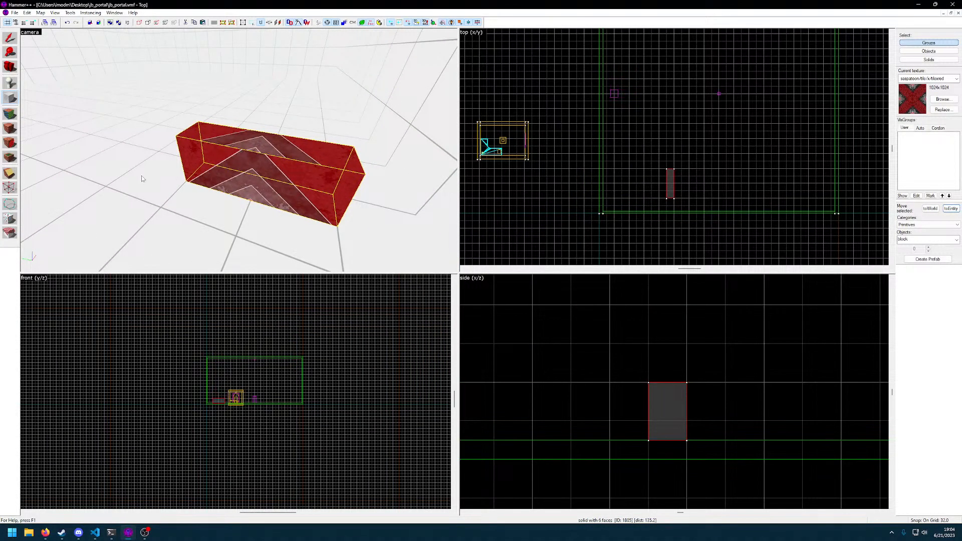
# Open face editing for the new block and fit the red texture to all its faces treated as one
pyautogui.click(10, 114)
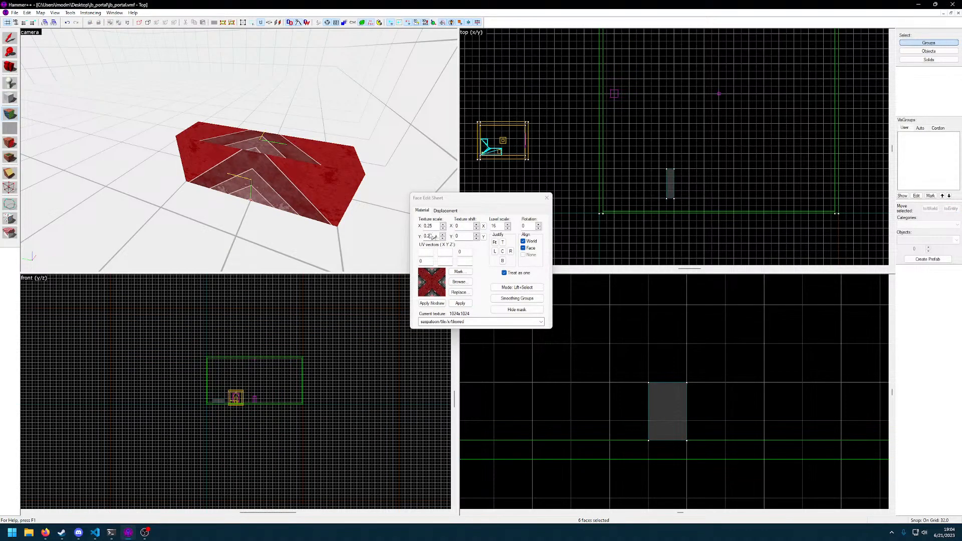
pyautogui.press('z')
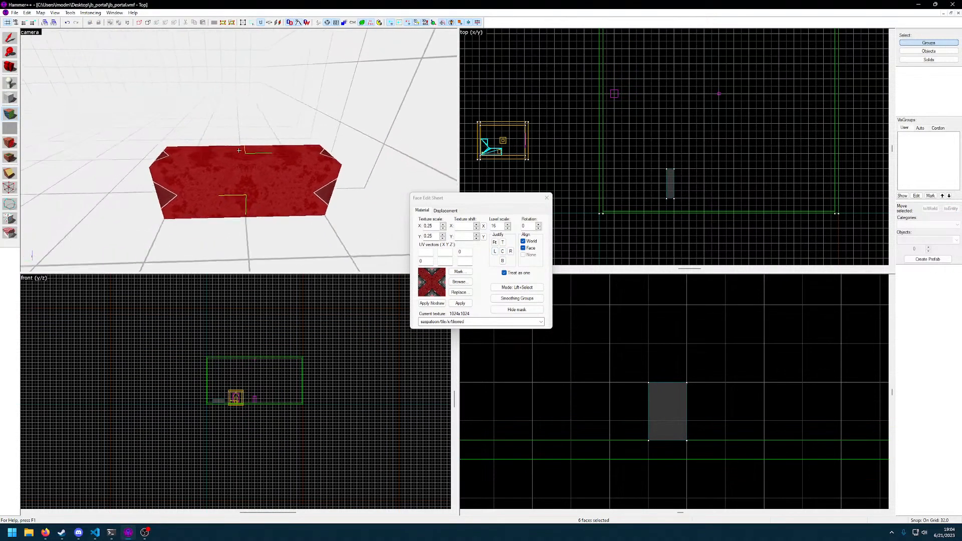
pyautogui.press('d')
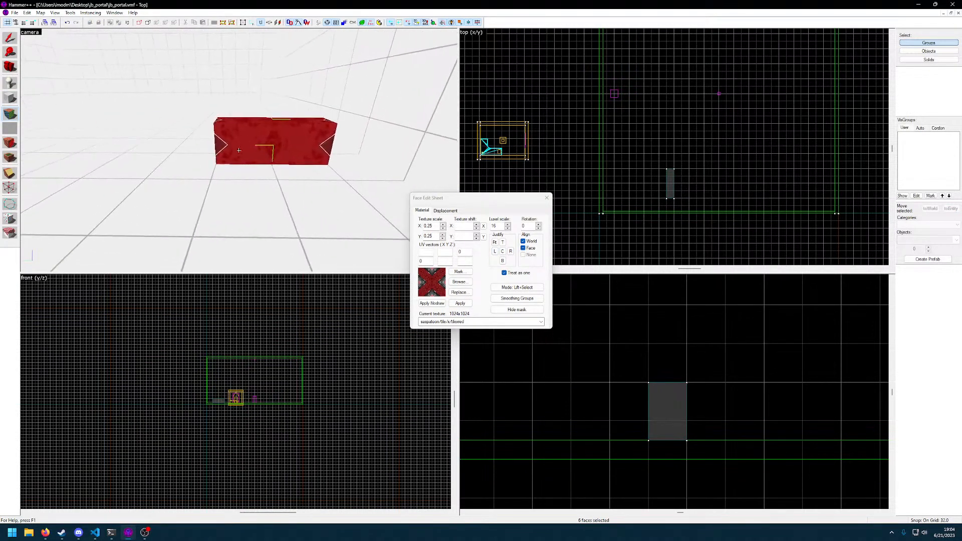
pyautogui.click(494, 243)
pyautogui.press('z')
pyautogui.press('w')
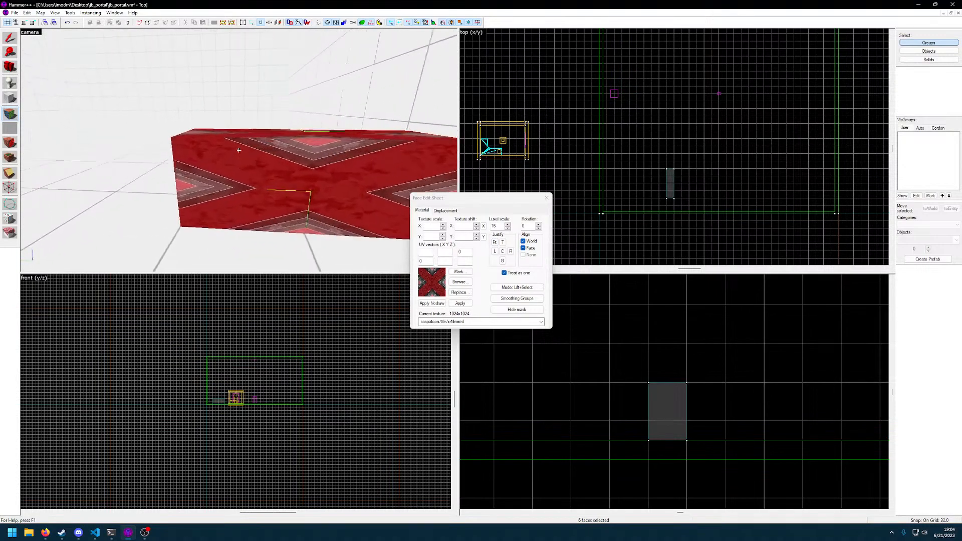
pyautogui.press('d')
pyautogui.press('s')
pyautogui.press('z')
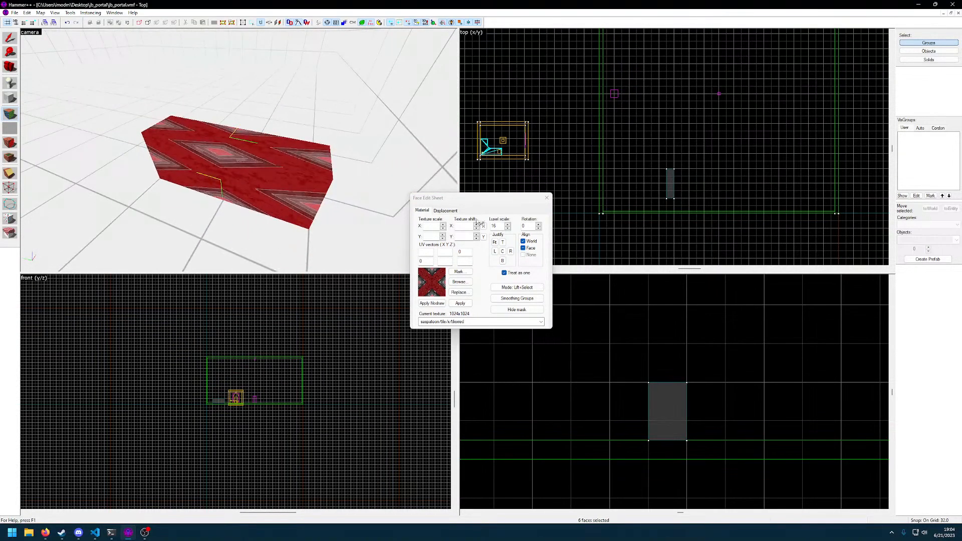
pyautogui.click(494, 244)
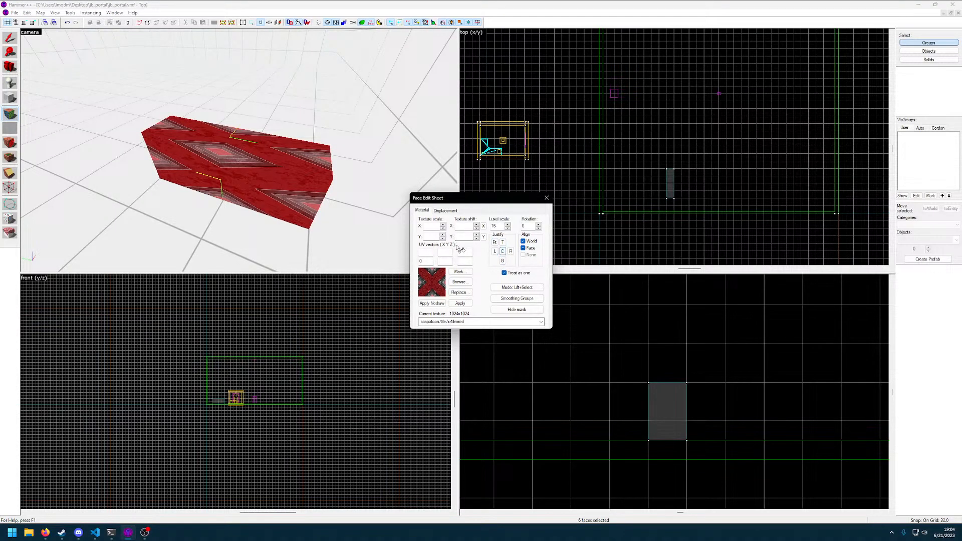
# Turn off treating the faces as one, align the red block's texture to its faces and finish face editing
pyautogui.click(514, 273)
pyautogui.click(524, 249)
pyautogui.press('z')
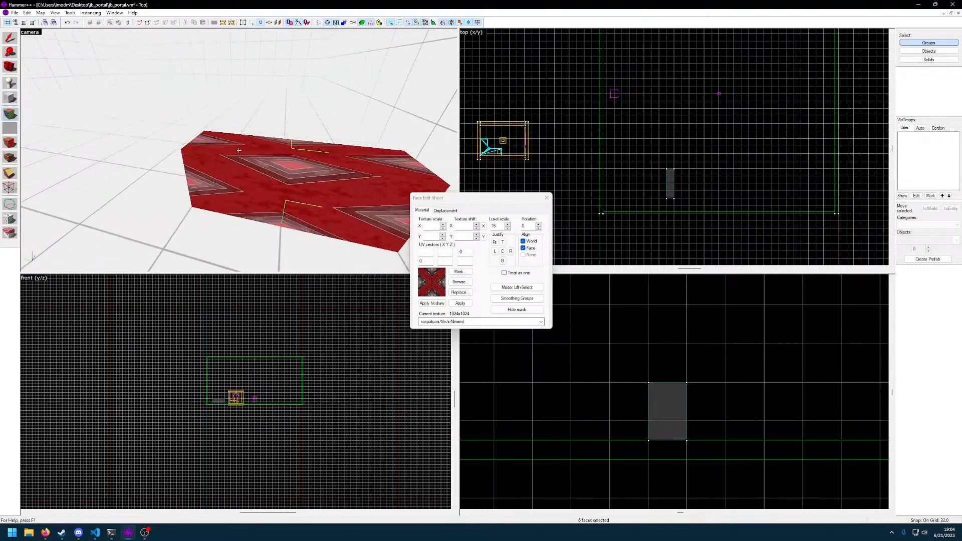
pyautogui.press('z')
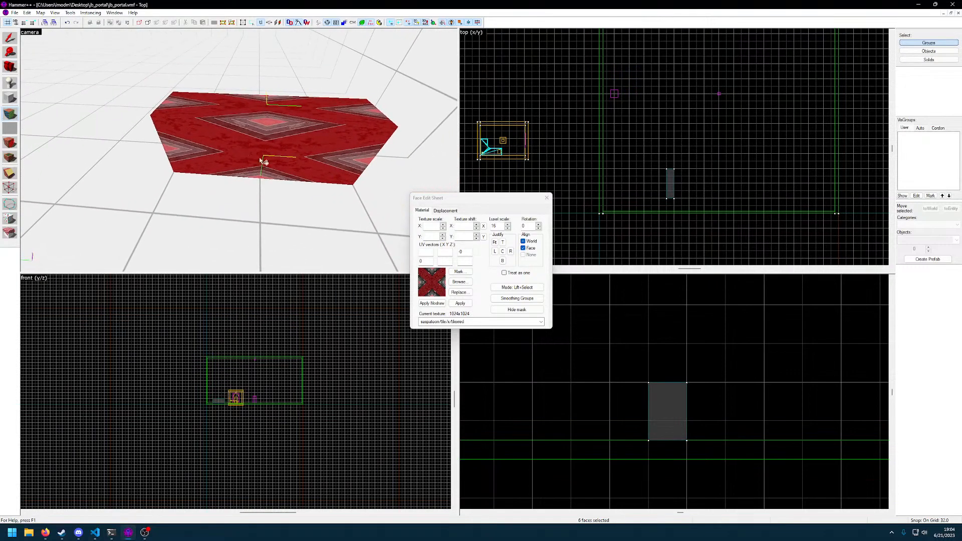
pyautogui.click(547, 198)
# Select the red block, tie it to an entity and set its class to func_movelinear
pyautogui.click(167, 104)
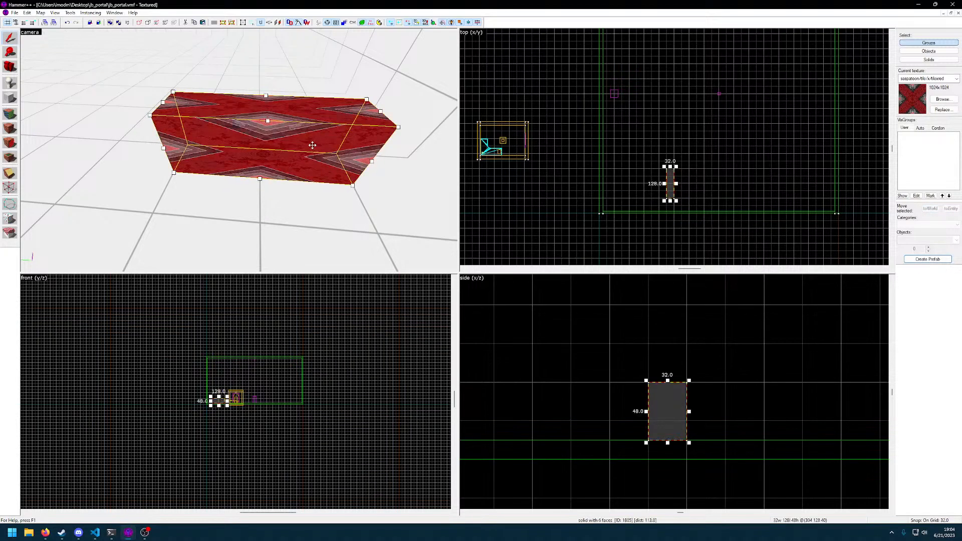
pyautogui.hotkey('alt', 'Return')
pyautogui.click(951, 208)
pyautogui.click(479, 247)
pyautogui.write('movel')
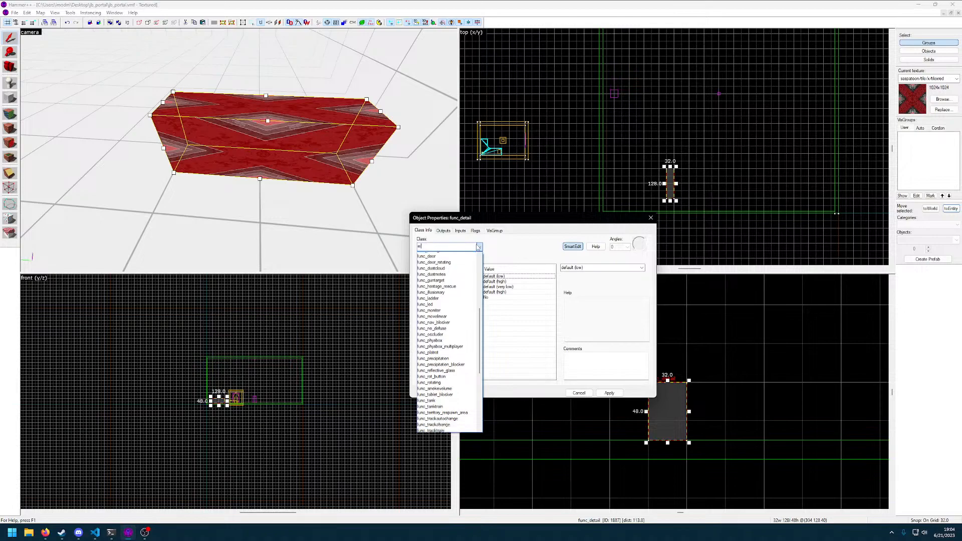
pyautogui.press('Return')
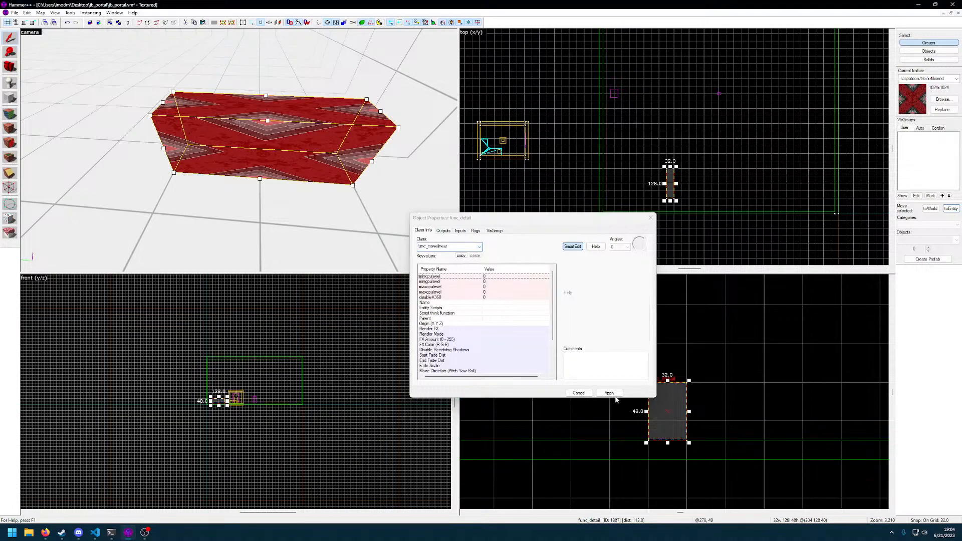
pyautogui.press('s')
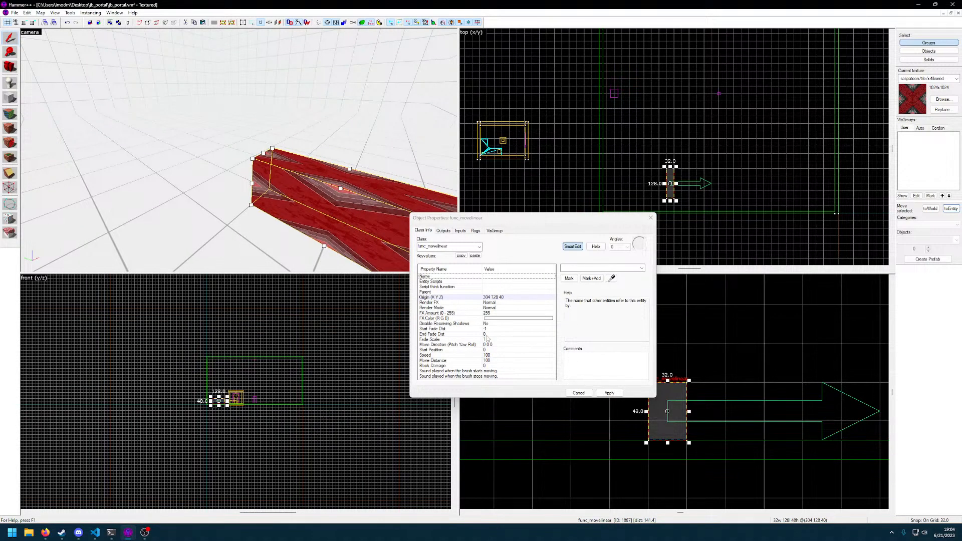
# Examine the func_movelinear block's outputs, inputs and its speed, distance, damage and move direction properties
pyautogui.click(445, 232)
pyautogui.click(462, 231)
pyautogui.click(444, 231)
pyautogui.click(424, 231)
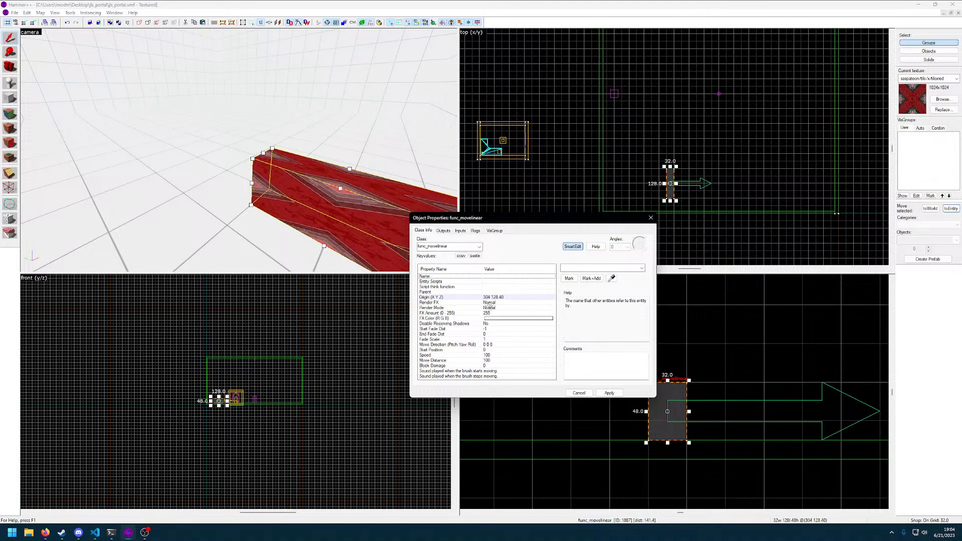
pyautogui.click(462, 356)
pyautogui.click(464, 360)
pyautogui.click(464, 366)
pyautogui.click(465, 360)
pyautogui.click(470, 345)
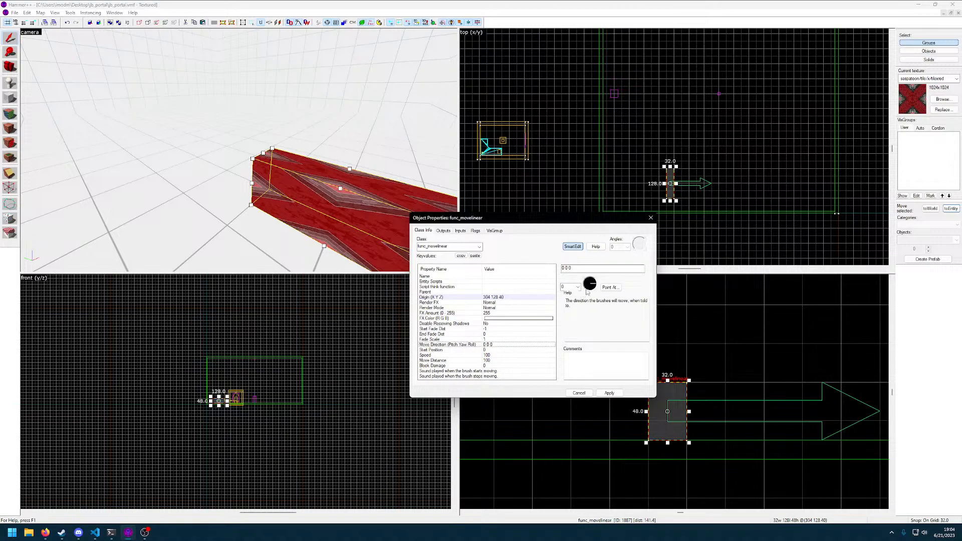
pyautogui.click(579, 393)
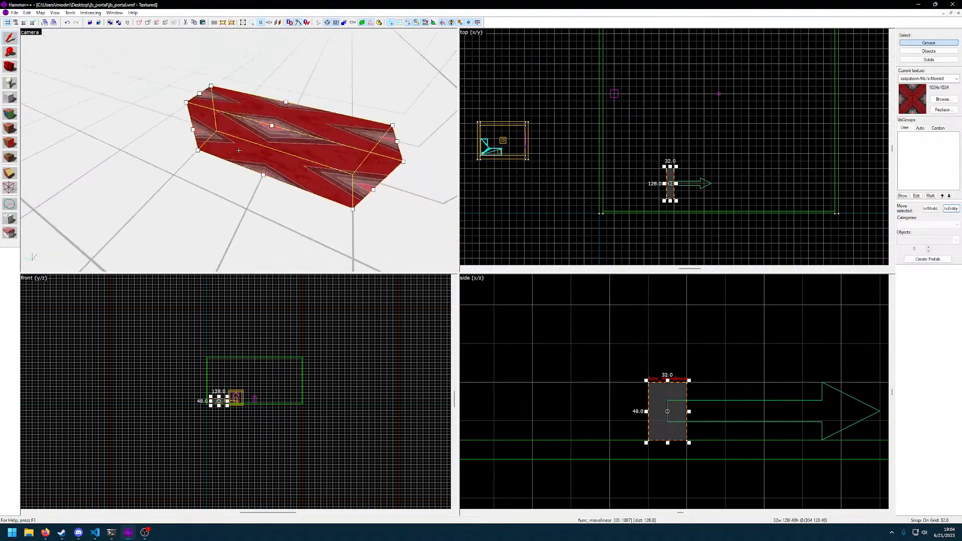
# Change the red block's entity class to func_tracktrain, apply it and review its speed and sound properties
pyautogui.doubleClick(240, 151)
pyautogui.click(479, 247)
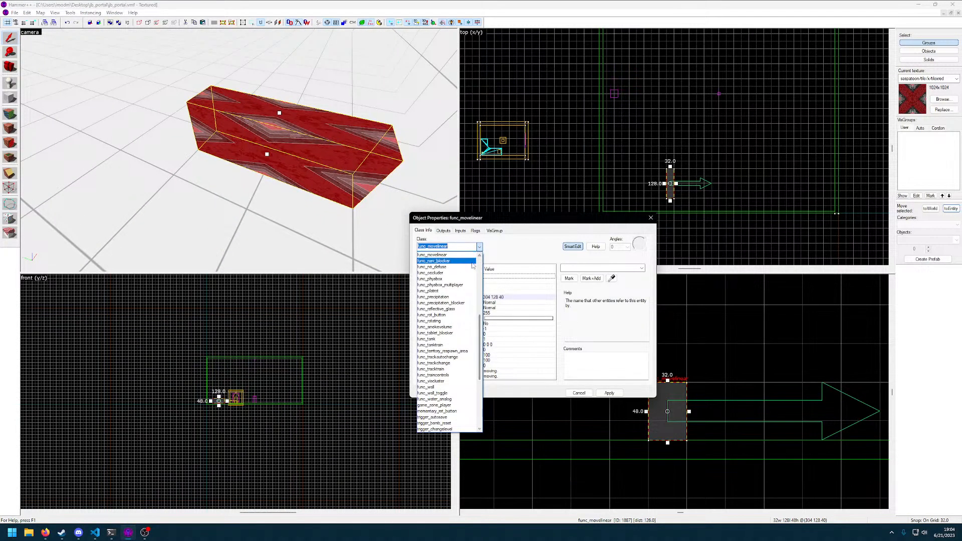
pyautogui.write('trac')
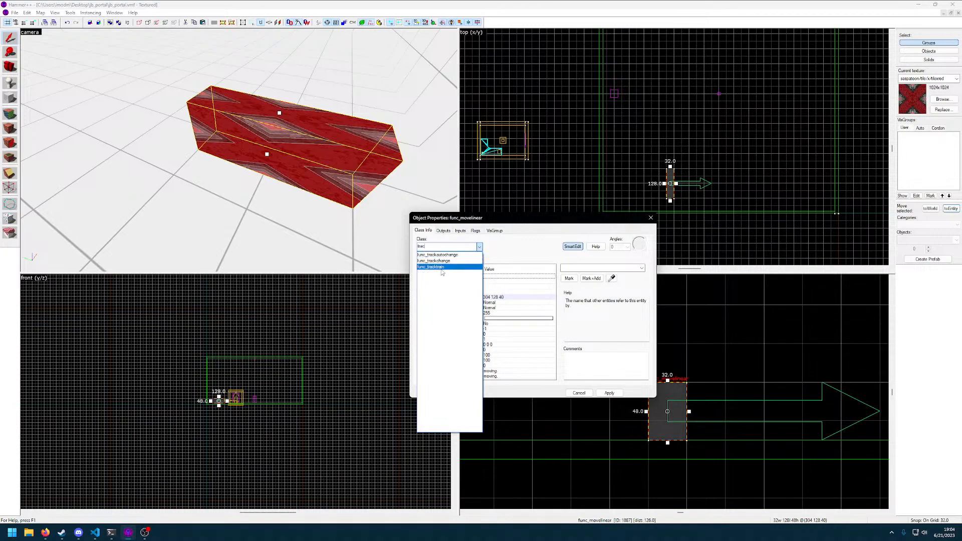
pyautogui.click(442, 267)
pyautogui.click(608, 393)
pyautogui.scroll(-5, 488, 341)
pyautogui.scroll(-1, 488, 341)
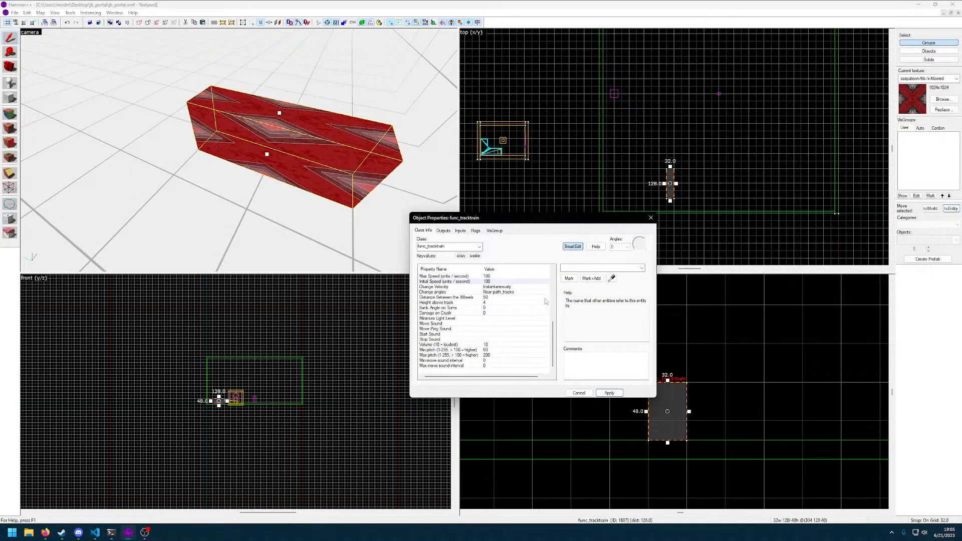
pyautogui.click(650, 217)
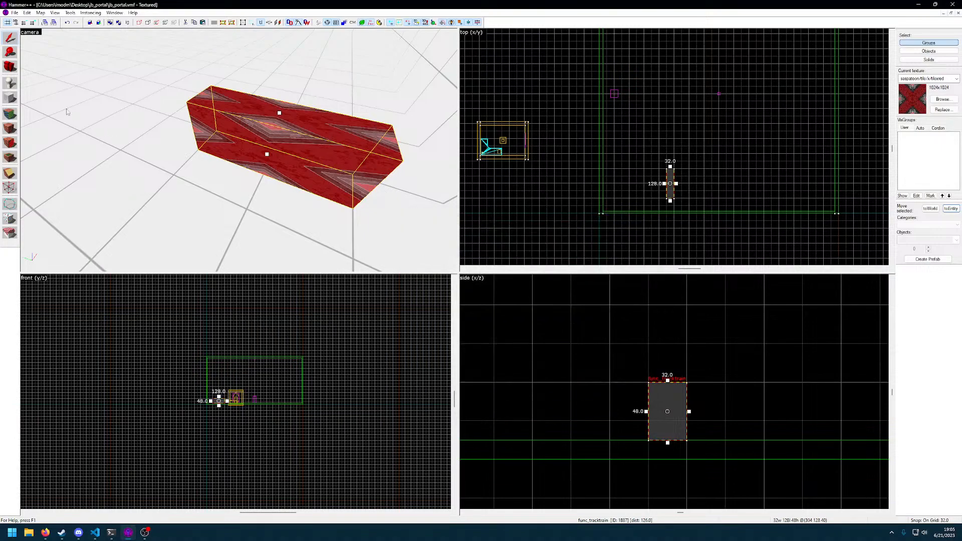
# Place a point entity on the floor beside the red block and set its class to path_track
pyautogui.click(9, 83)
pyautogui.click(111, 103)
pyautogui.click(8, 37)
pyautogui.doubleClick(98, 102)
pyautogui.click(471, 247)
pyautogui.write('trac')
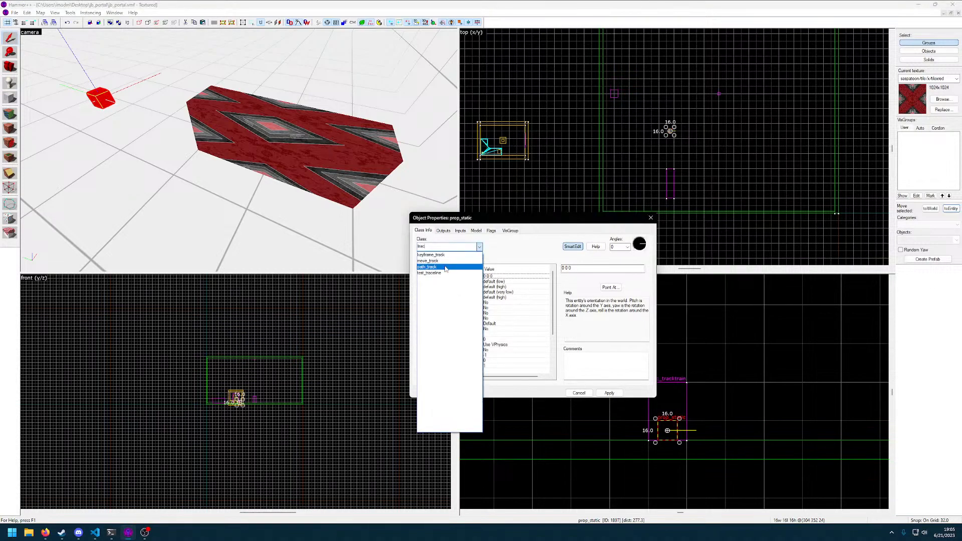
pyautogui.click(445, 267)
pyautogui.click(609, 393)
pyautogui.press('d')
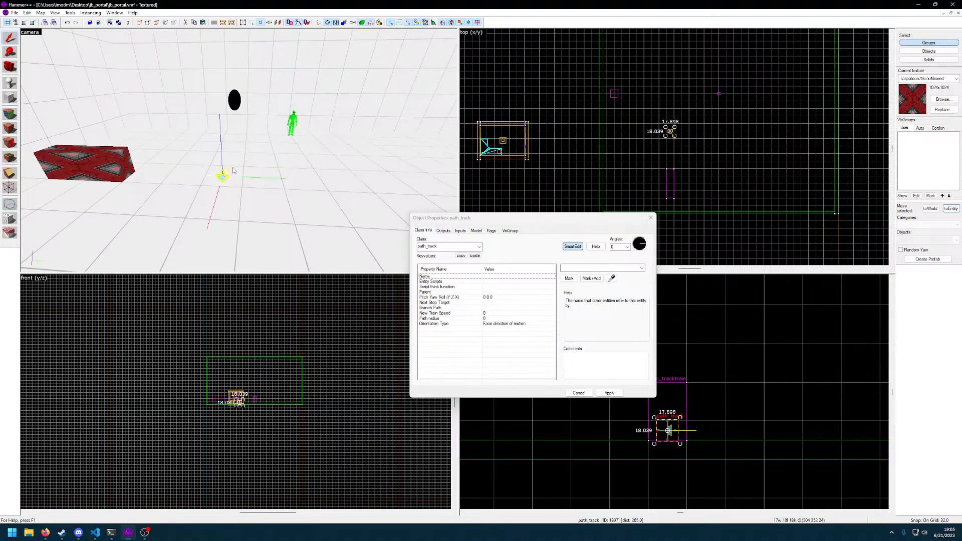
# Name the new path_track obstacle_1_stop_1 and apply the change
pyautogui.click(480, 308)
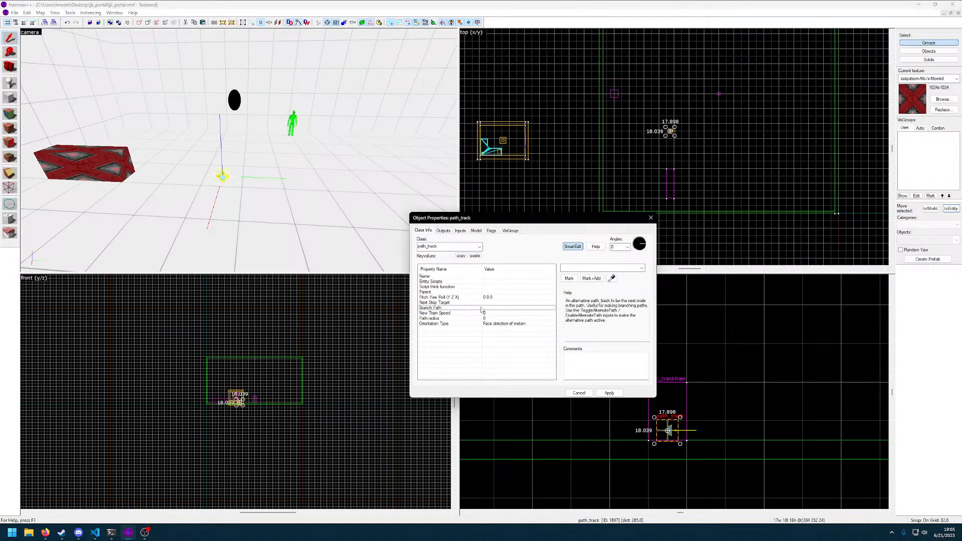
pyautogui.click(486, 303)
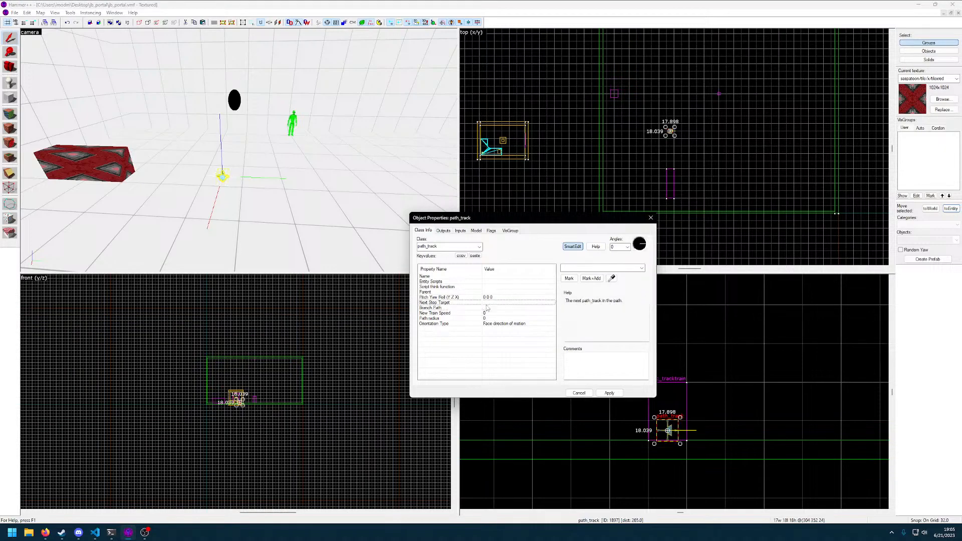
pyautogui.click(587, 267)
pyautogui.write('obstacle_1_stop_1')
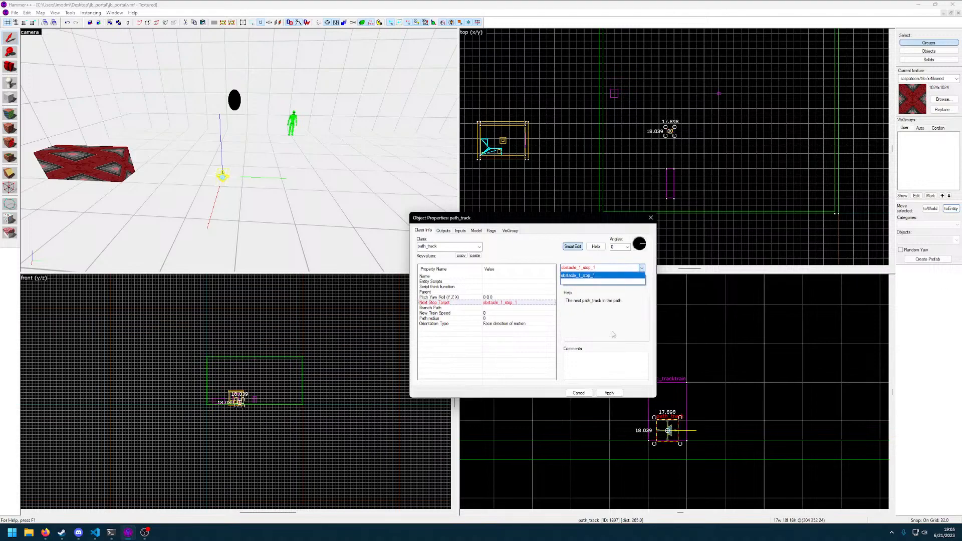
pyautogui.hotkey('ctrl', 'a')
pyautogui.press('BackSpace')
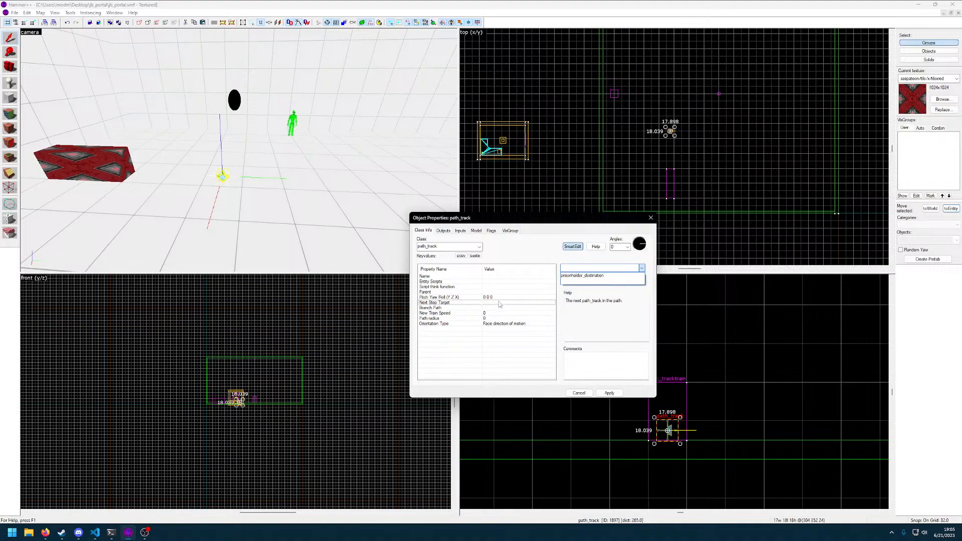
pyautogui.click(495, 282)
pyautogui.click(505, 277)
pyautogui.click(597, 269)
pyautogui.write('obstacle_1_stop_1')
pyautogui.click(610, 393)
pyautogui.click(610, 393)
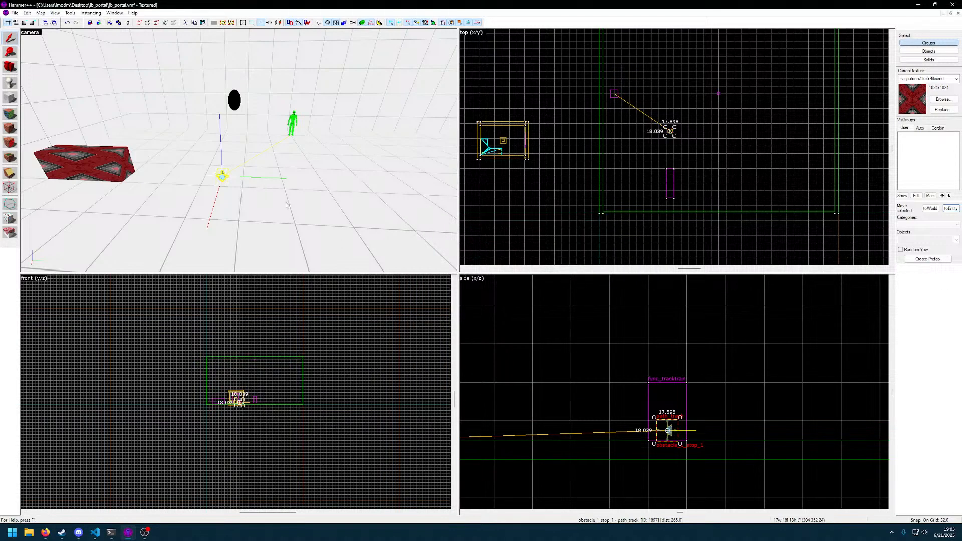
# Move the path_track up so that it sits above the func_tracktrain block
pyautogui.press('z')
pyautogui.press('z')
pyautogui.scroll(-6, 596, 366)
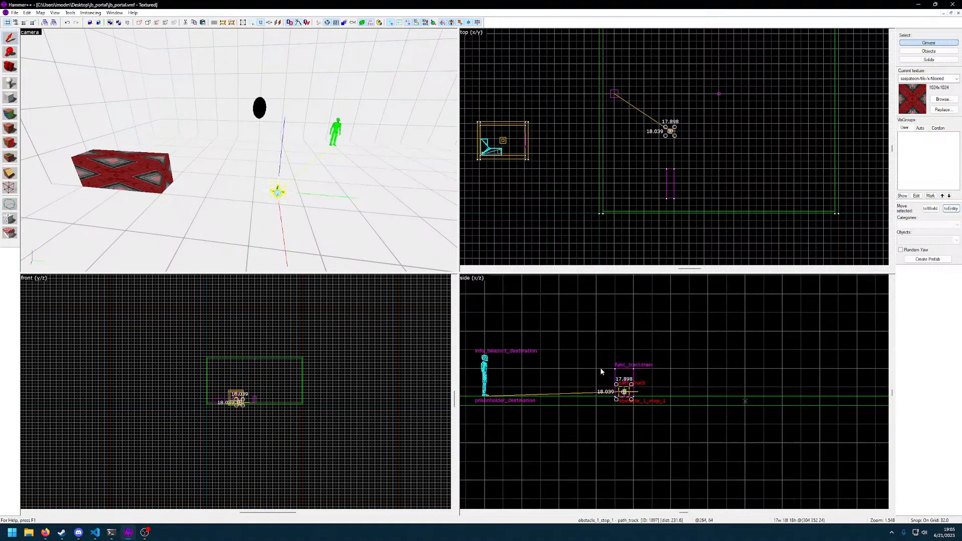
pyautogui.scroll(4, 600, 389)
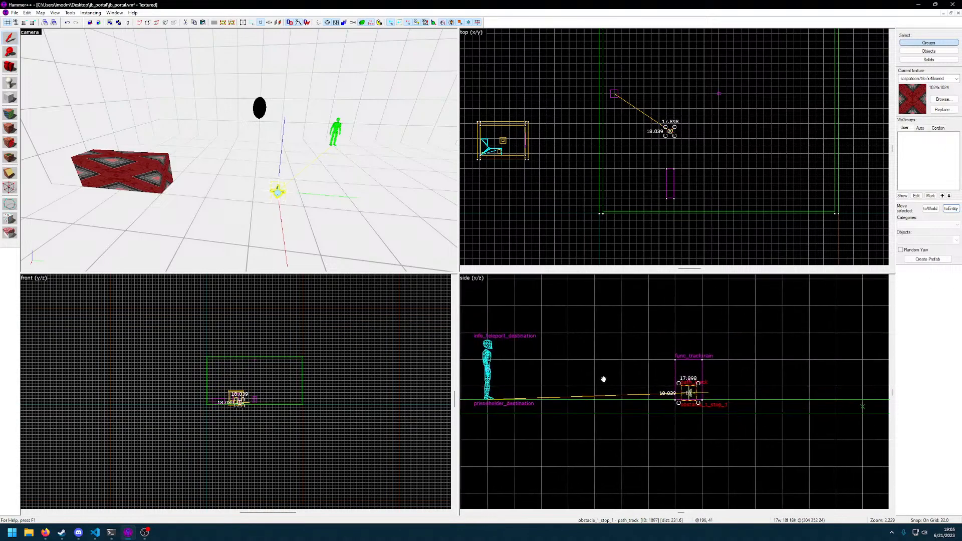
pyautogui.moveTo(691, 394); pyautogui.dragTo(676, 333)
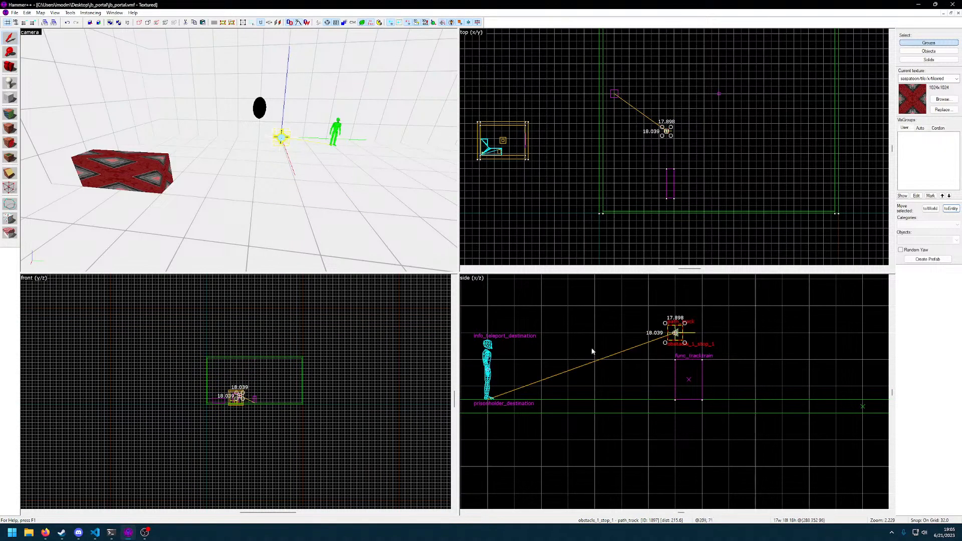
pyautogui.press('z')
pyautogui.press('d')
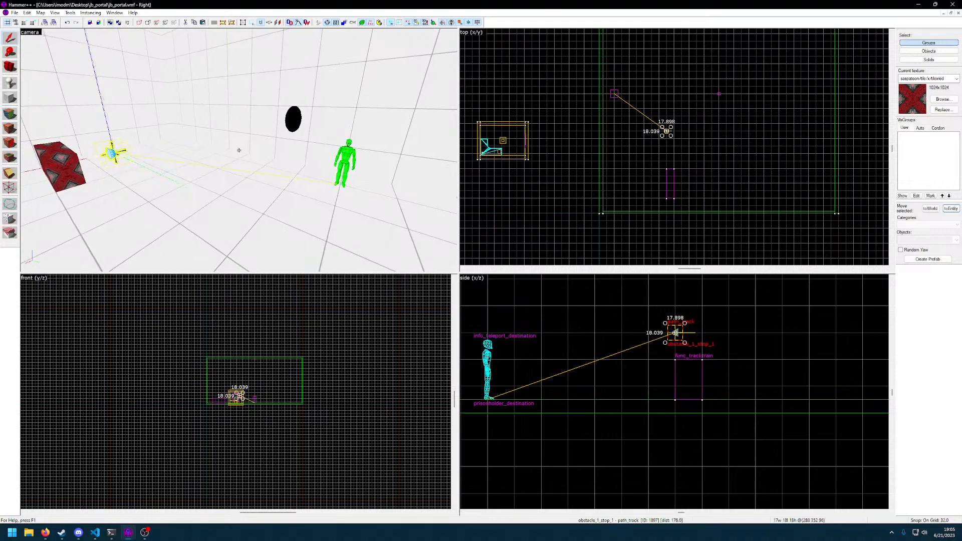
pyautogui.press('a')
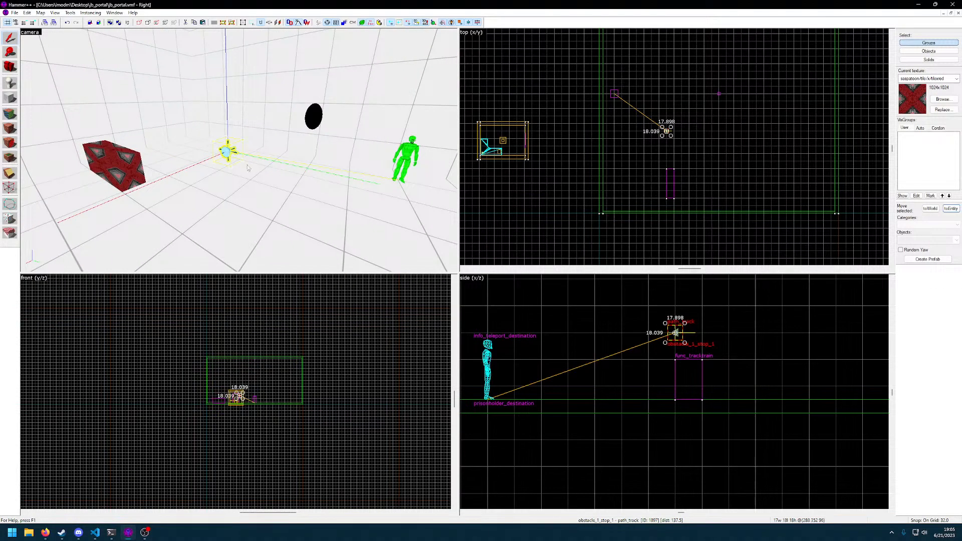
# Check the next stop target in the path_track's properties and close them
pyautogui.doubleClick(227, 152)
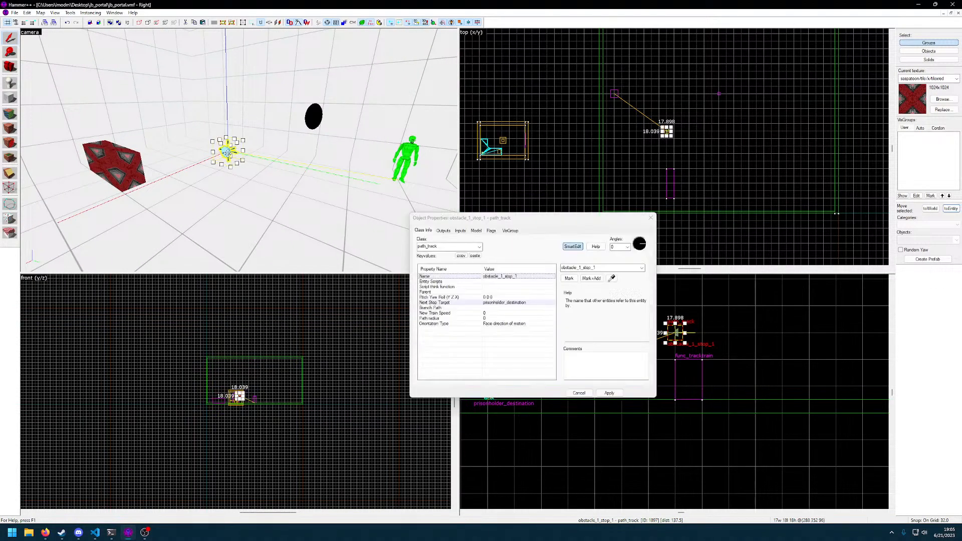
pyautogui.click(505, 304)
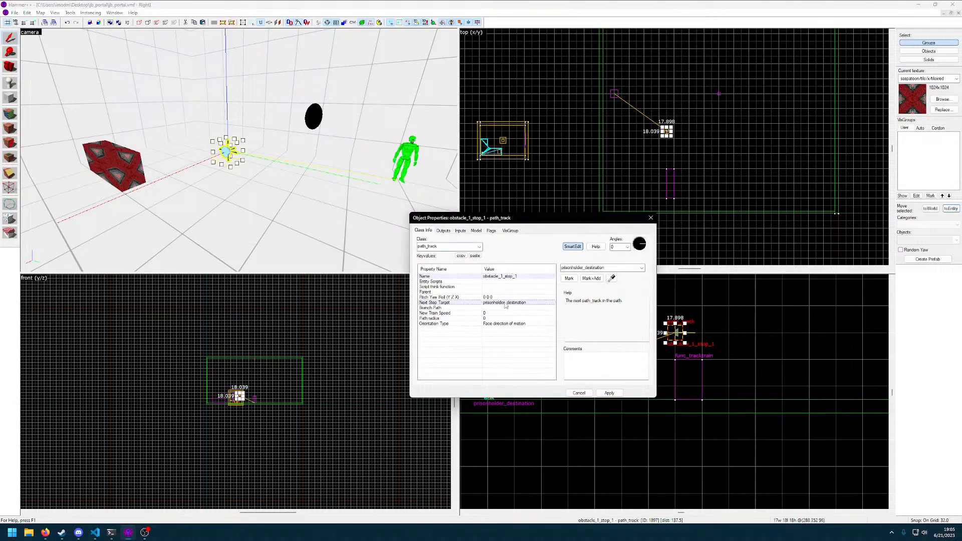
pyautogui.click(650, 217)
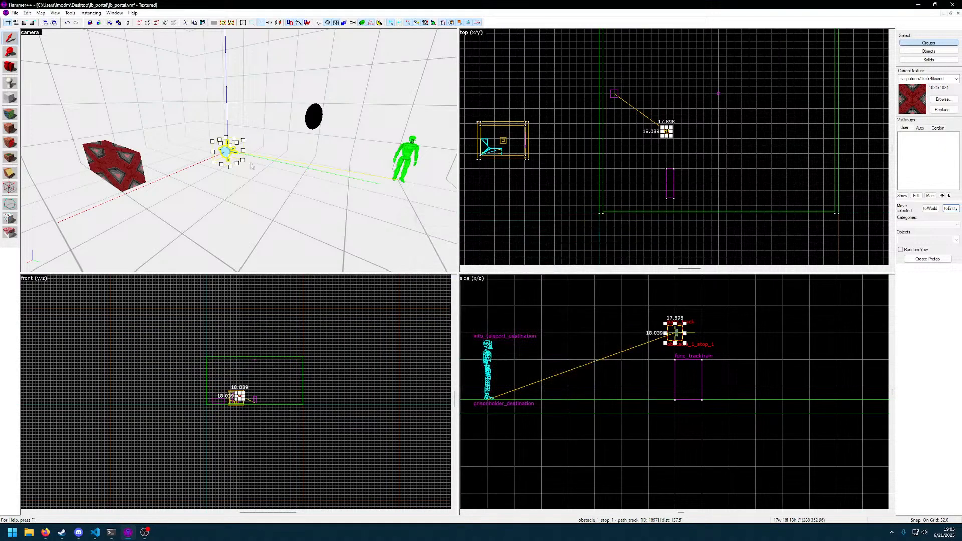
# Lower the path_track back to the height of the func_tracktrain block
pyautogui.moveTo(677, 330); pyautogui.dragTo(699, 383)
pyautogui.press('a')
pyautogui.press('s')
pyautogui.press('z')
pyautogui.scroll(3, 648, 168)
pyautogui.scroll(2, 649, 172)
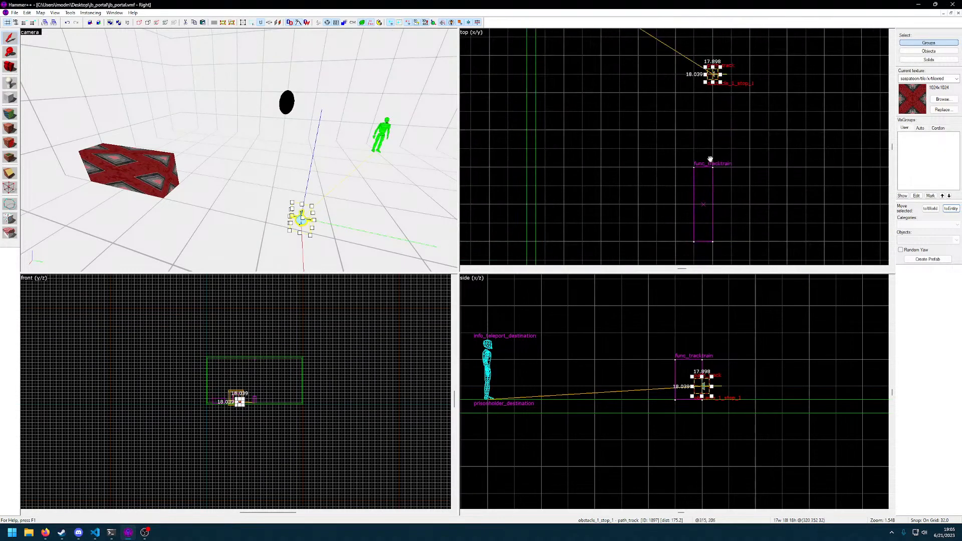
# Centre the path_track inside the red func_tracktrain block at 304 128 40, refining the grid to 8 units
pyautogui.moveTo(669, 86); pyautogui.dragTo(660, 216)
pyautogui.press('[')
pyautogui.scroll(4, 690, 389)
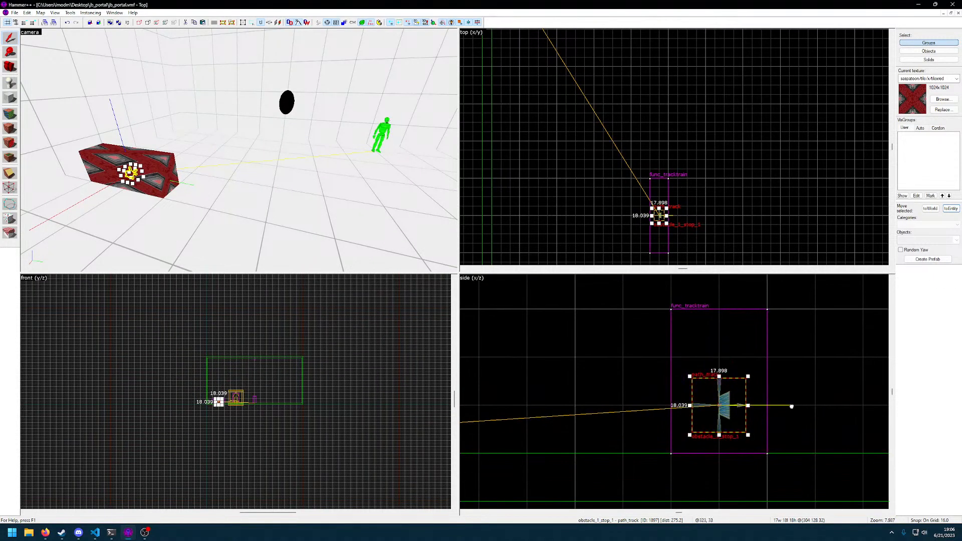
pyautogui.moveTo(685, 416); pyautogui.dragTo(681, 375)
pyautogui.press('[')
pyautogui.press('z')
pyautogui.press('w')
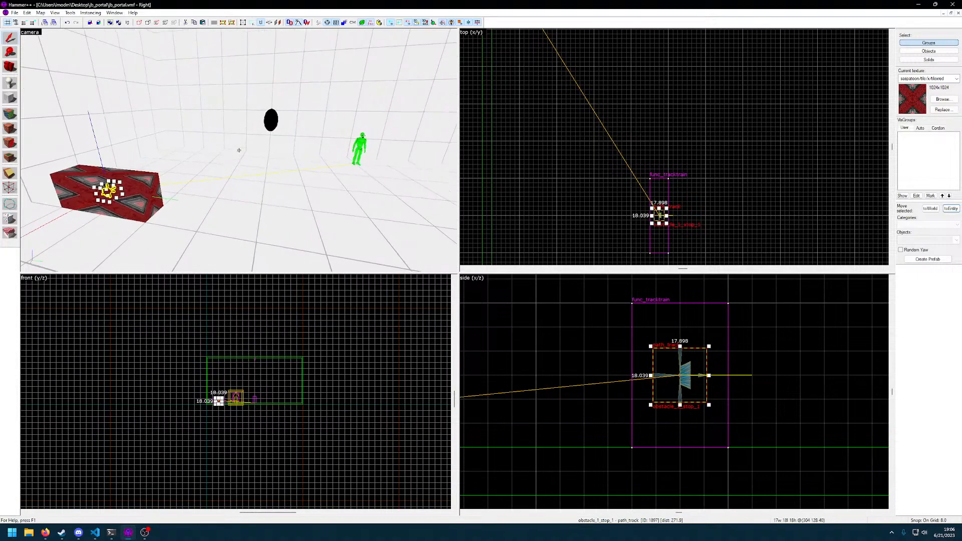
# Reselect the path_track inside the red block and paste a duplicate of it
pyautogui.press('z')
pyautogui.scroll(-4, 638, 168)
pyautogui.scroll(-3, 647, 176)
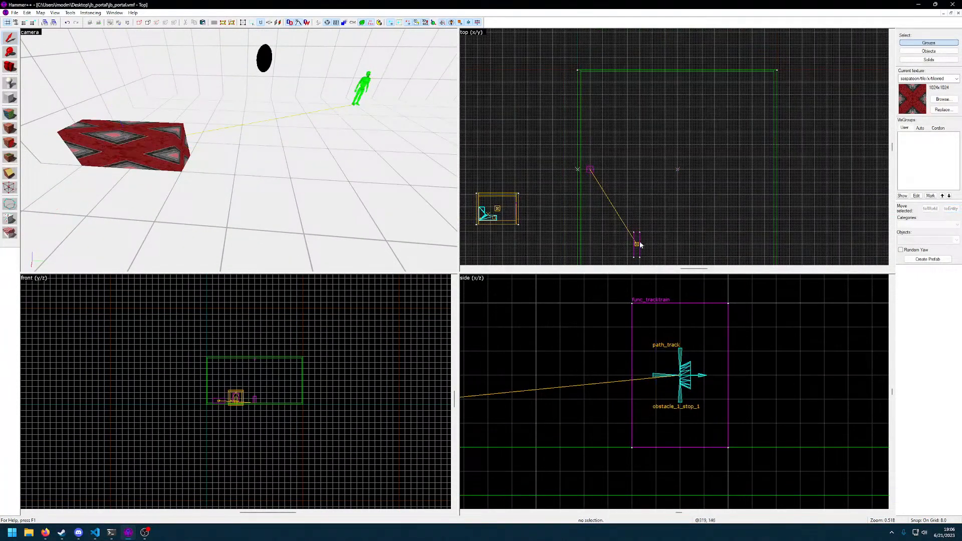
pyautogui.click(640, 241)
pyautogui.click(269, 166)
pyautogui.click(170, 148)
pyautogui.press('z')
pyautogui.press('w')
pyautogui.click(239, 151)
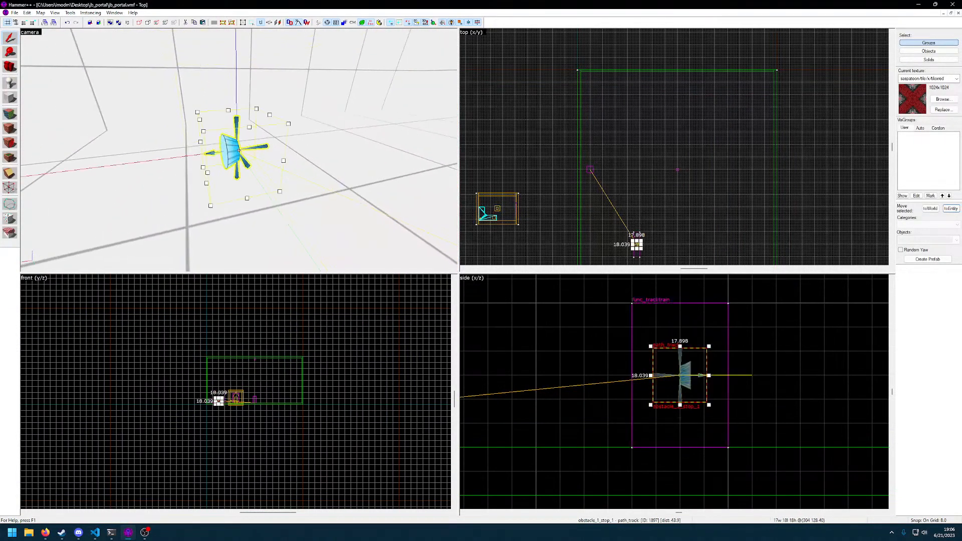
pyautogui.press('s')
pyautogui.press('z')
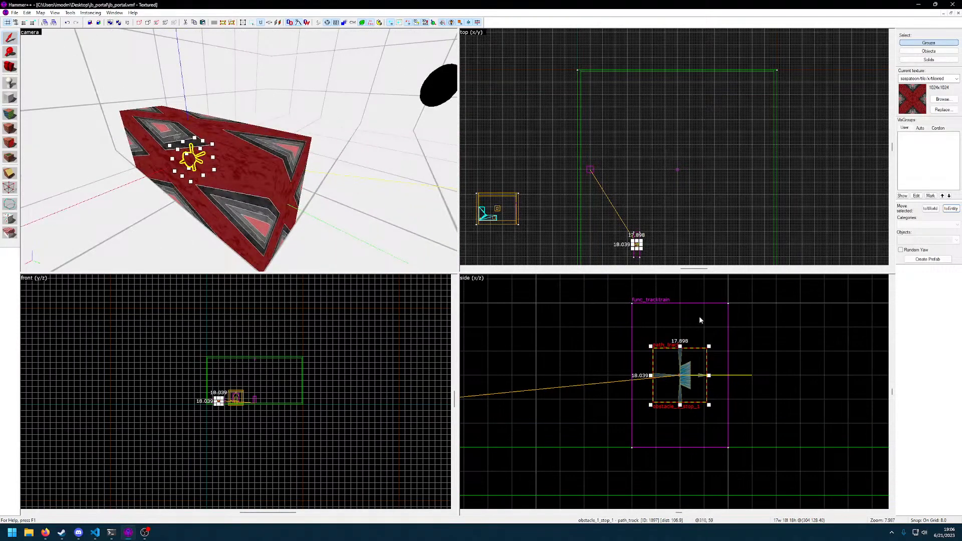
pyautogui.click(681, 374)
pyautogui.click(692, 371)
pyautogui.hotkey('ctrl', 'v')
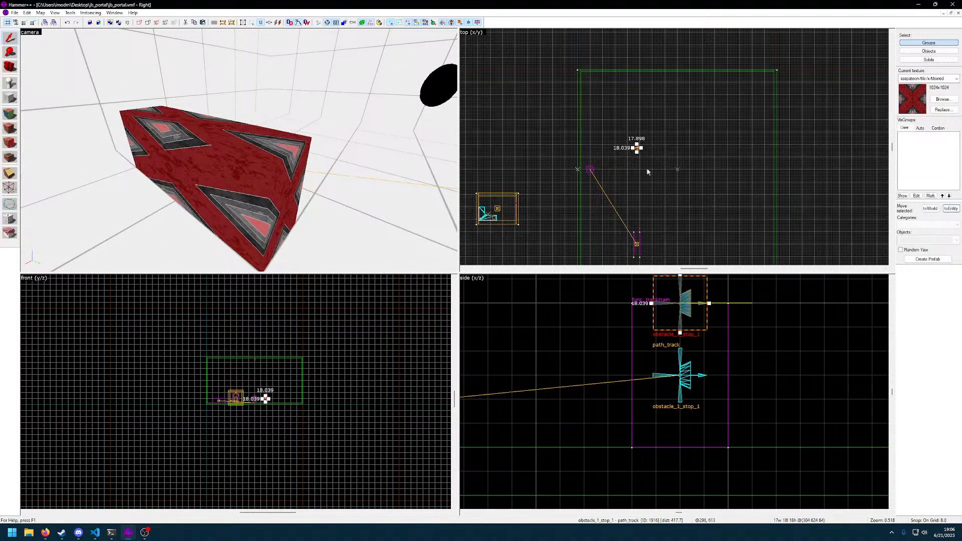
# Move the duplicate path_track to the far end of the large room, at 256 896 64, and use a 64-unit grid
pyautogui.scroll(3, 640, 159)
pyautogui.moveTo(692, 217); pyautogui.dragTo(680, 158, button='middle')
pyautogui.scroll(-3, 676, 125)
pyautogui.press('[')
pyautogui.press('[')
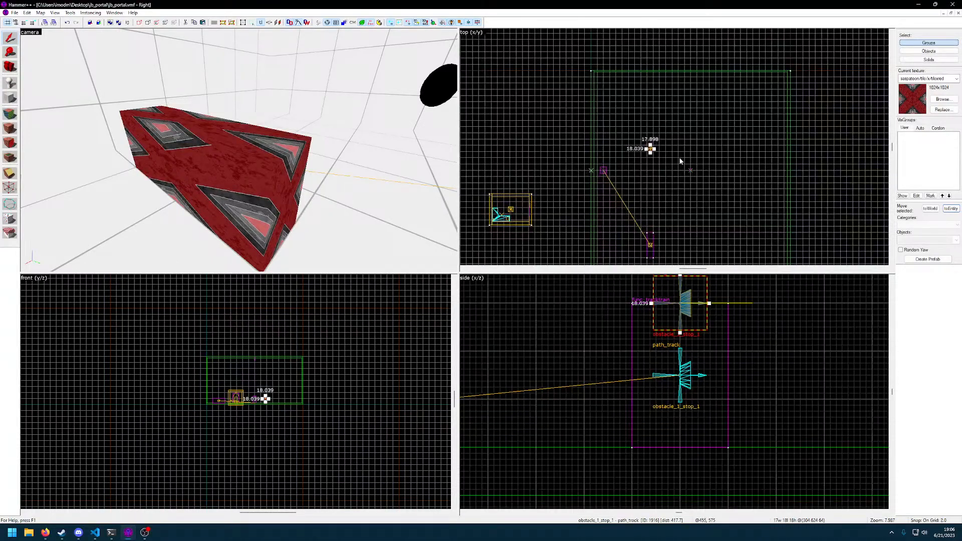
pyautogui.press('[')
pyautogui.moveTo(650, 149); pyautogui.dragTo(644, 93)
pyautogui.press(']')
pyautogui.press(']')
pyautogui.press(']')
pyautogui.press(']')
pyautogui.press(']')
pyautogui.press(']')
pyautogui.press(']')
pyautogui.press(']')
pyautogui.press(']')
pyautogui.press('[')
pyautogui.press('[')
pyautogui.press('[')
pyautogui.moveTo(691, 226); pyautogui.dragTo(688, 201, button='middle')
# Shift the red block 64 units towards the near side wall and move its path_track to 192 128 40
pyautogui.click(646, 219)
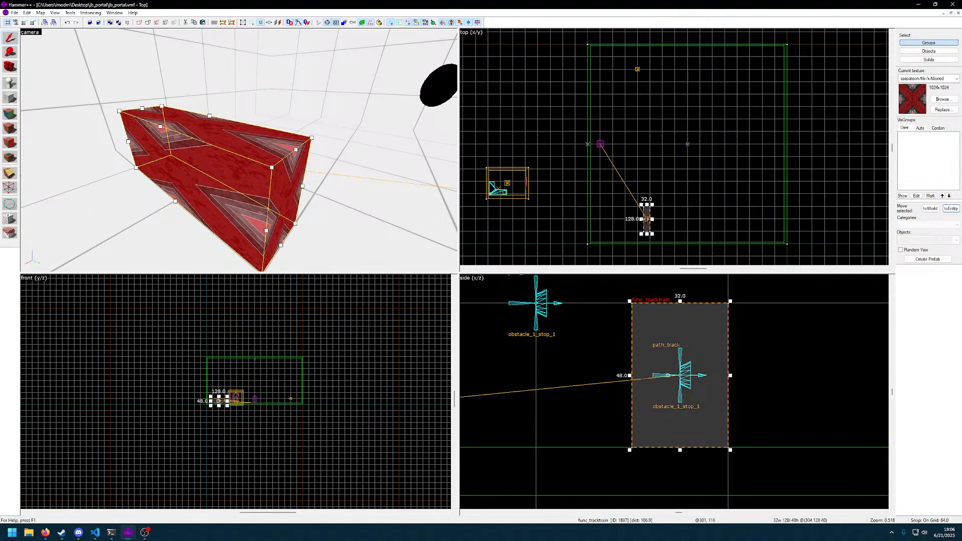
pyautogui.click(647, 219)
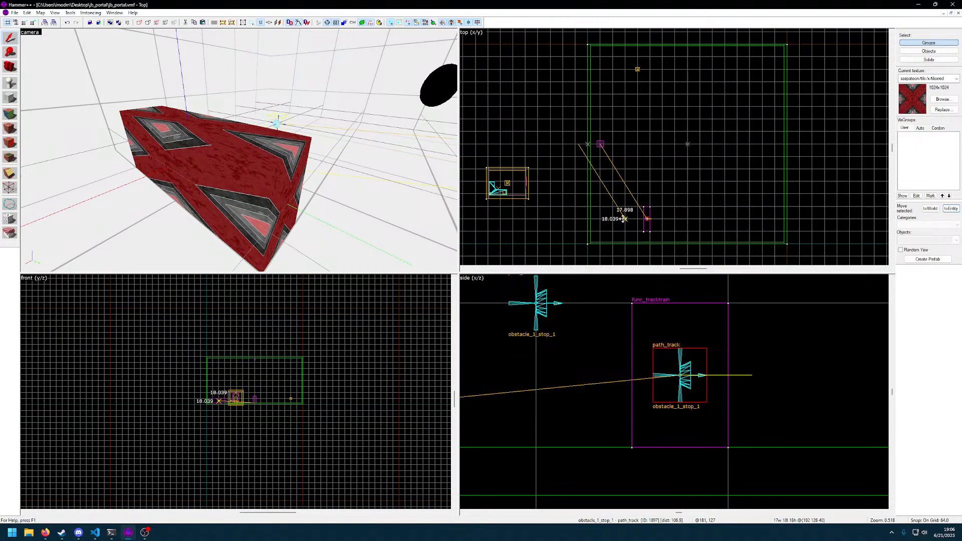
pyautogui.click(646, 219)
pyautogui.moveTo(647, 219)
pyautogui.mouseDown()
pyautogui.moveTo(660, 219)
pyautogui.moveTo(638, 219)
pyautogui.mouseUp()
pyautogui.click(684, 221)
pyautogui.click(625, 219)
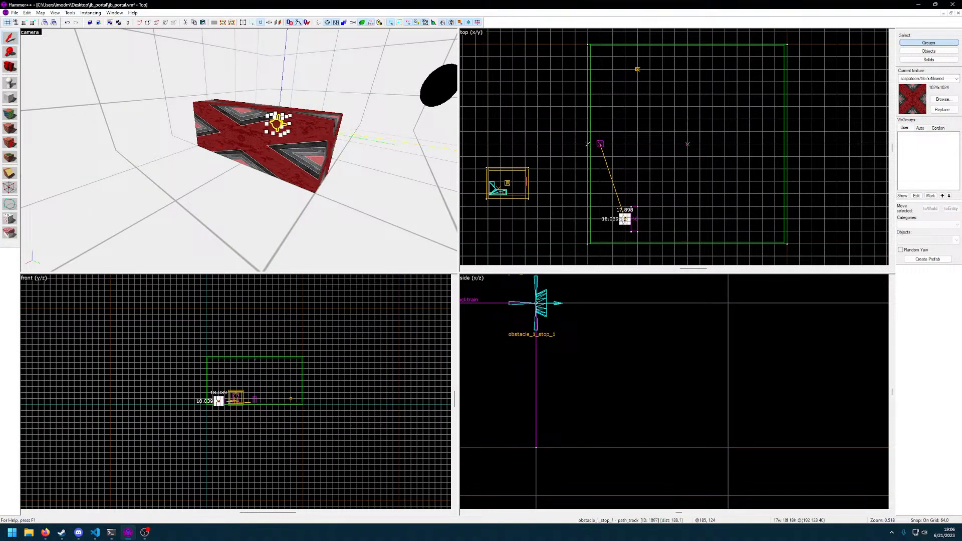
# Re-centre the path_track inside the red block at 240 128 40 on a 16-unit grid and clear the selection
pyautogui.click(633, 220)
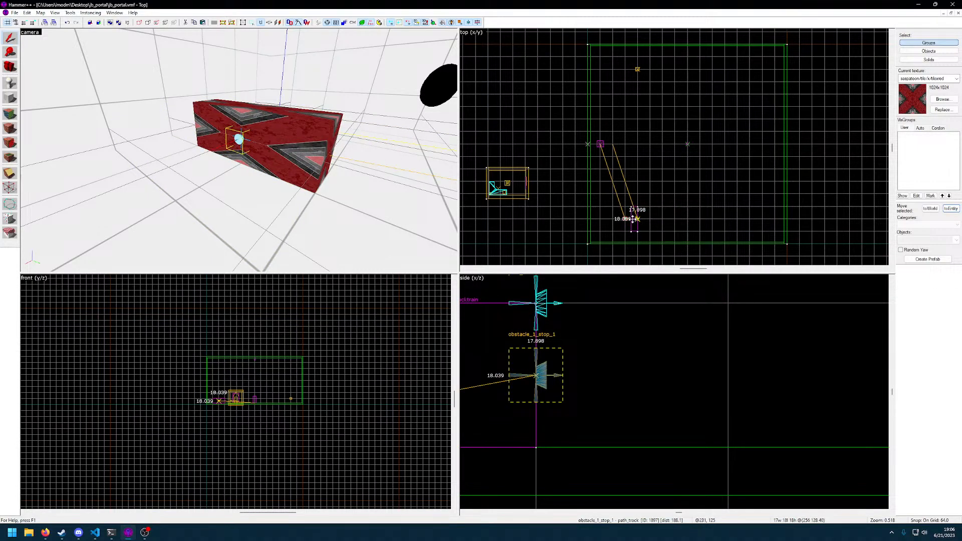
pyautogui.moveTo(634, 219); pyautogui.dragTo(626, 219)
pyautogui.scroll(8, 644, 222)
pyautogui.moveTo(644, 222); pyautogui.dragTo(673, 216, button='middle')
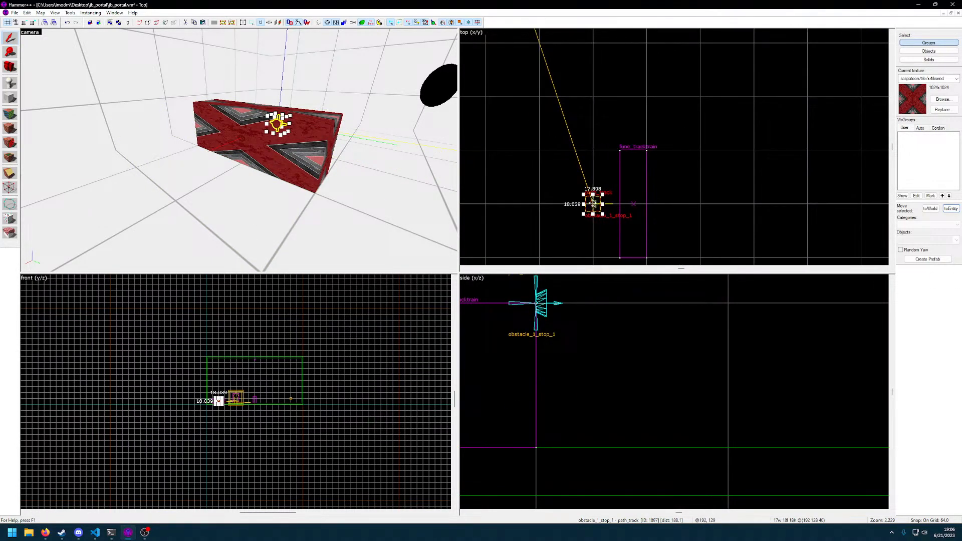
pyautogui.press('[')
pyautogui.press('[')
pyautogui.moveTo(593, 203); pyautogui.dragTo(647, 203)
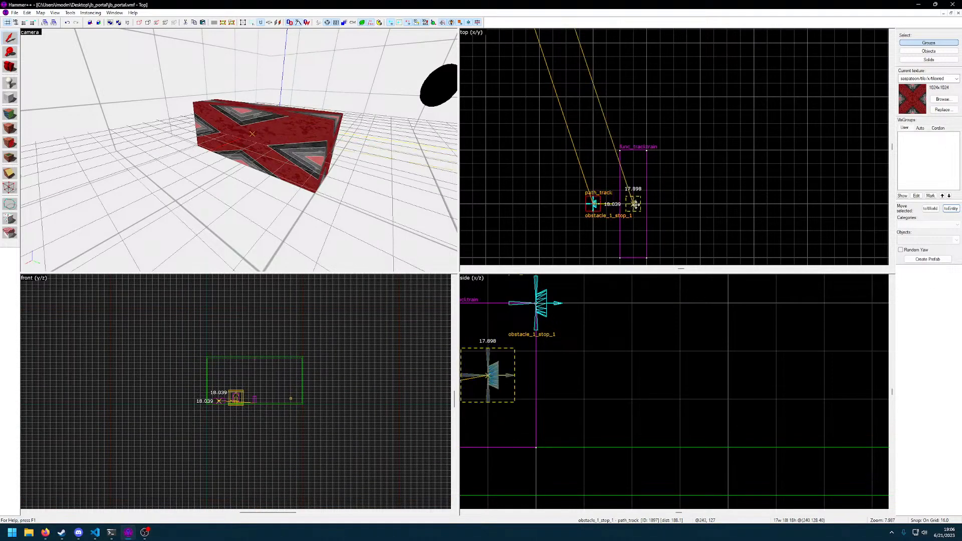
pyautogui.scroll(-4, 678, 173)
pyautogui.scroll(-4, 678, 173)
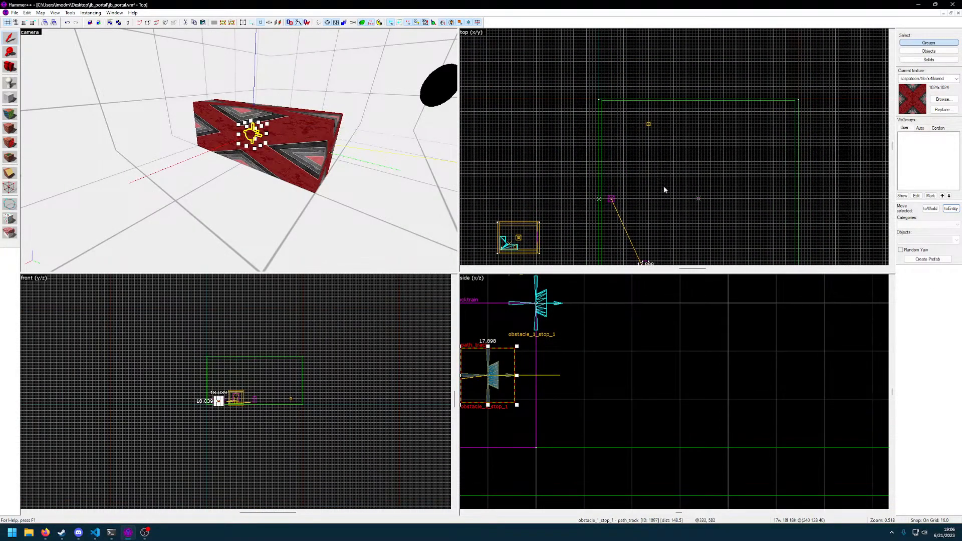
pyautogui.moveTo(672, 204); pyautogui.dragTo(674, 173, button='middle')
pyautogui.press('Escape')
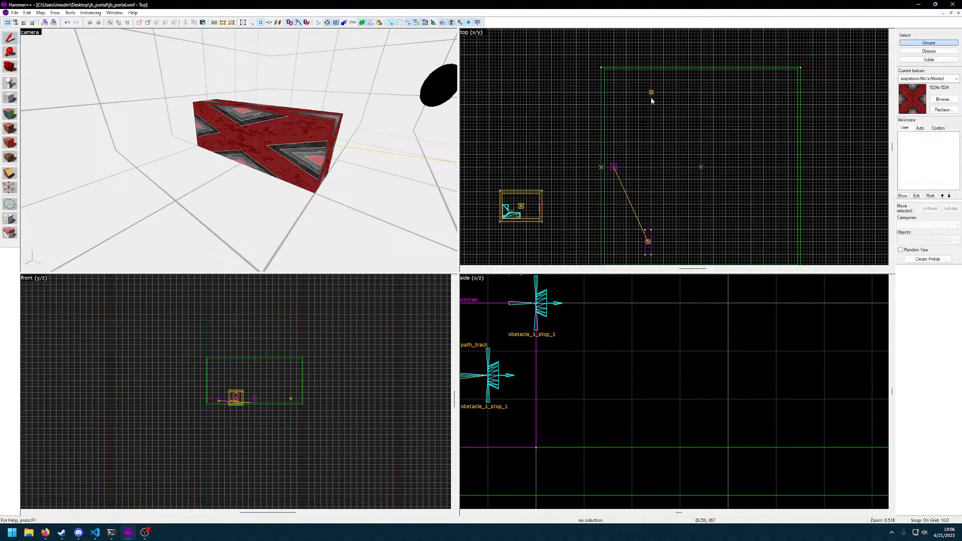
# Move the duplicate path_track at the far end of the room to 232 896 64 on an 8-unit grid
pyautogui.scroll(5, 651, 97)
pyautogui.click(651, 83)
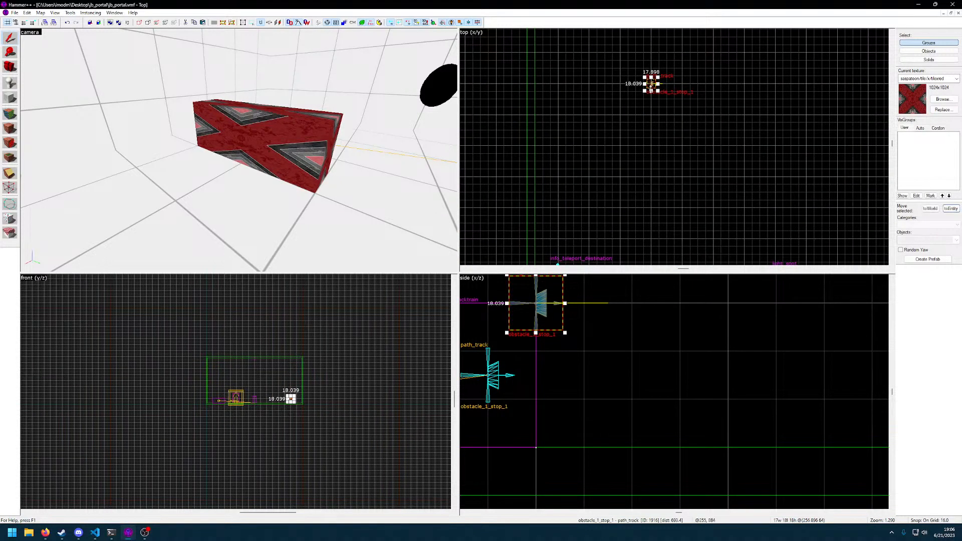
pyautogui.press('[')
pyautogui.moveTo(651, 84); pyautogui.dragTo(635, 84)
pyautogui.scroll(-3, 660, 124)
pyautogui.scroll(-3, 664, 155)
pyautogui.moveTo(672, 179); pyautogui.dragTo(669, 136, button='middle')
pyautogui.scroll(9, 648, 118)
# Rename the path_track at the far end of the large room to obstacle_1_stop_2
pyautogui.click(622, 133)
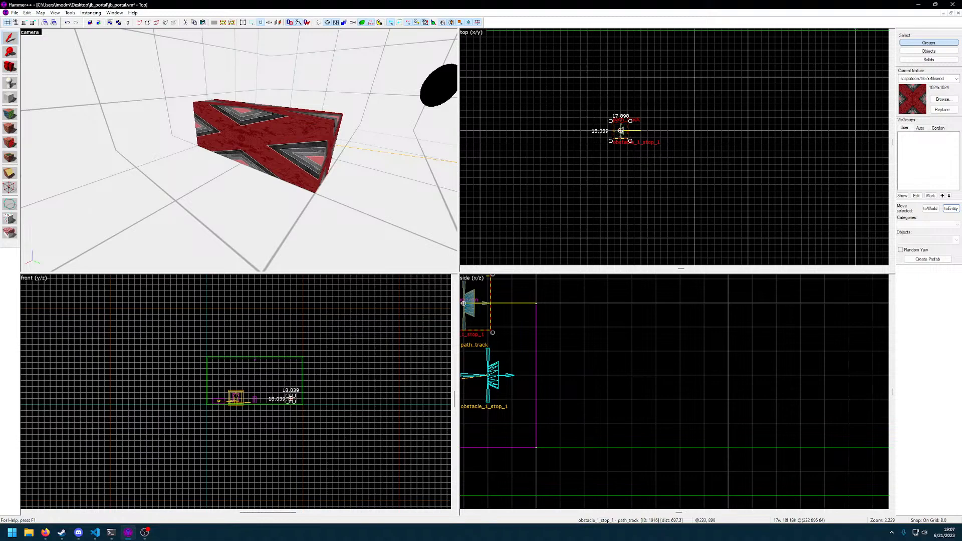
pyautogui.press('z')
pyautogui.press('w')
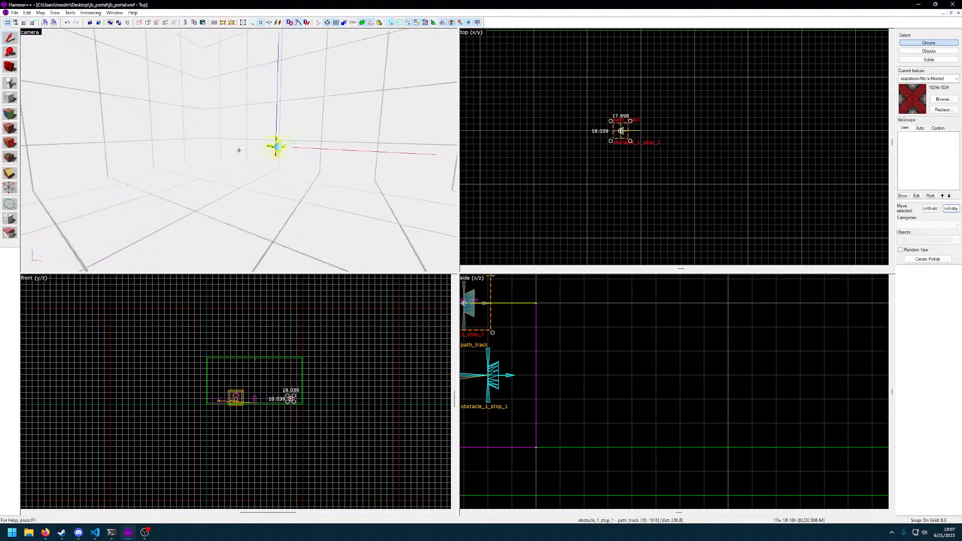
pyautogui.doubleClick(220, 155)
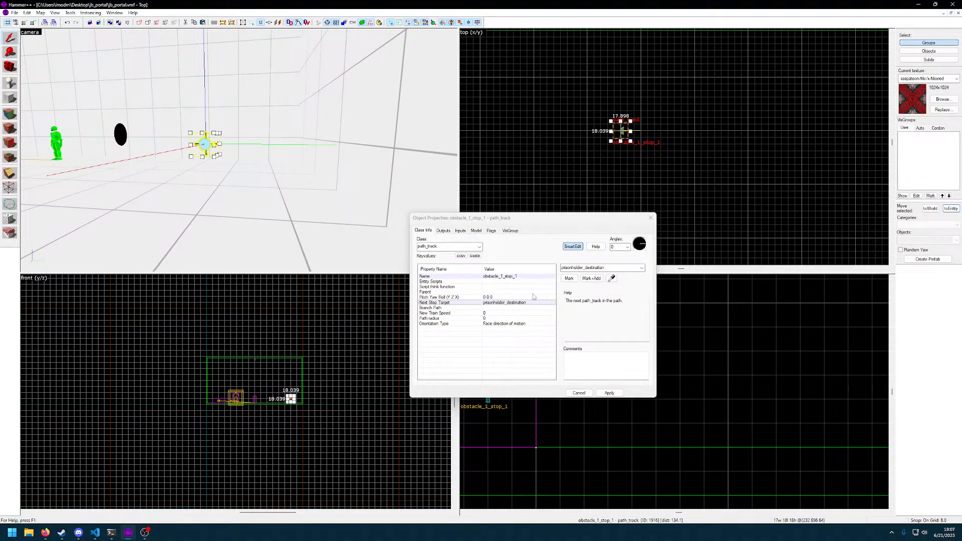
pyautogui.click(529, 277)
pyautogui.doubleClick(627, 270)
pyautogui.write('prisonholder_destination')
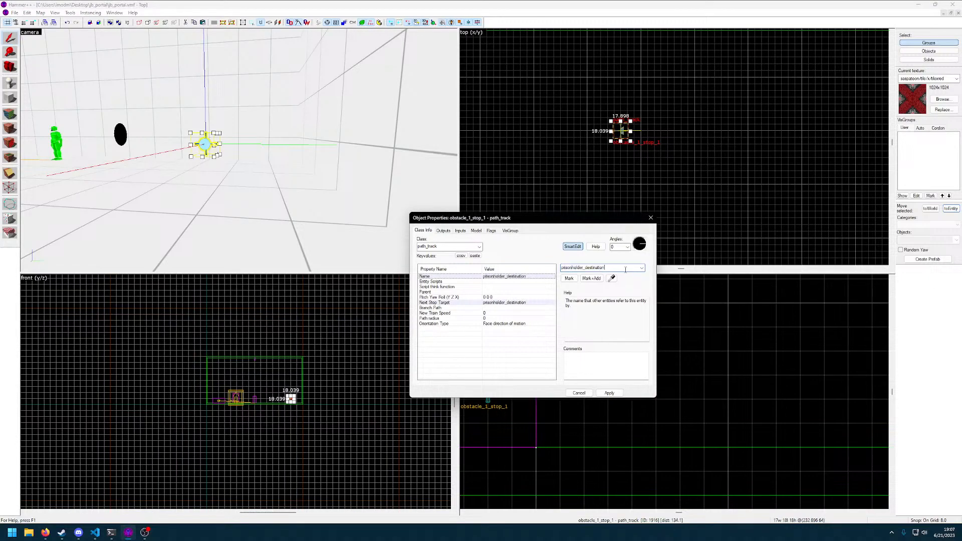
pyautogui.hotkey('ctrl', 'z')
pyautogui.click(625, 270)
pyautogui.press('BackSpace')
pyautogui.write('2')
pyautogui.click(610, 396)
pyautogui.click(610, 394)
# Set the far path_track's next stop target to obstacle_1_stop_1
pyautogui.click(510, 304)
pyautogui.click(642, 268)
pyautogui.click(602, 277)
pyautogui.click(611, 396)
pyautogui.click(584, 394)
# Set the next stop target of the path_track inside the red block to obstacle_1_stop_2
pyautogui.press('z')
pyautogui.press('w')
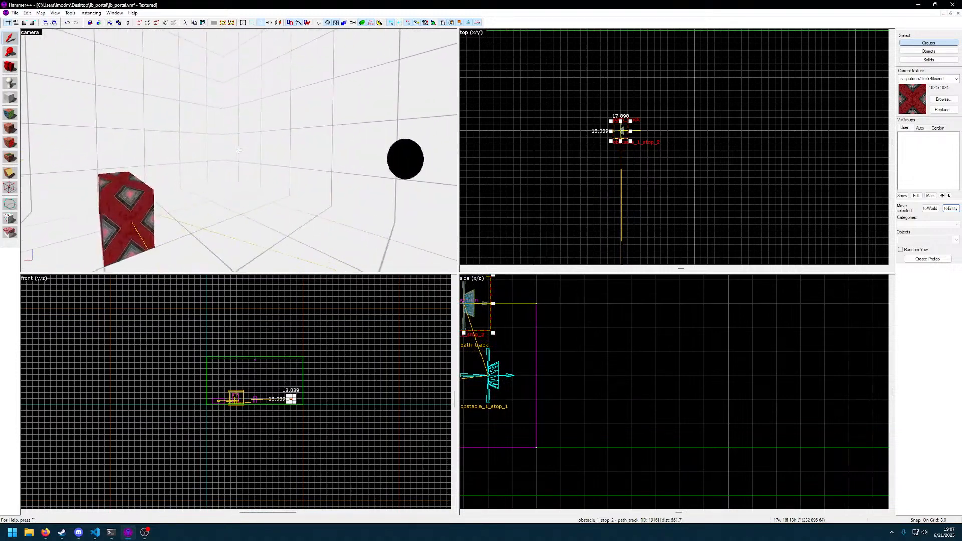
pyautogui.click(239, 150)
pyautogui.hotkey('alt', 'Return')
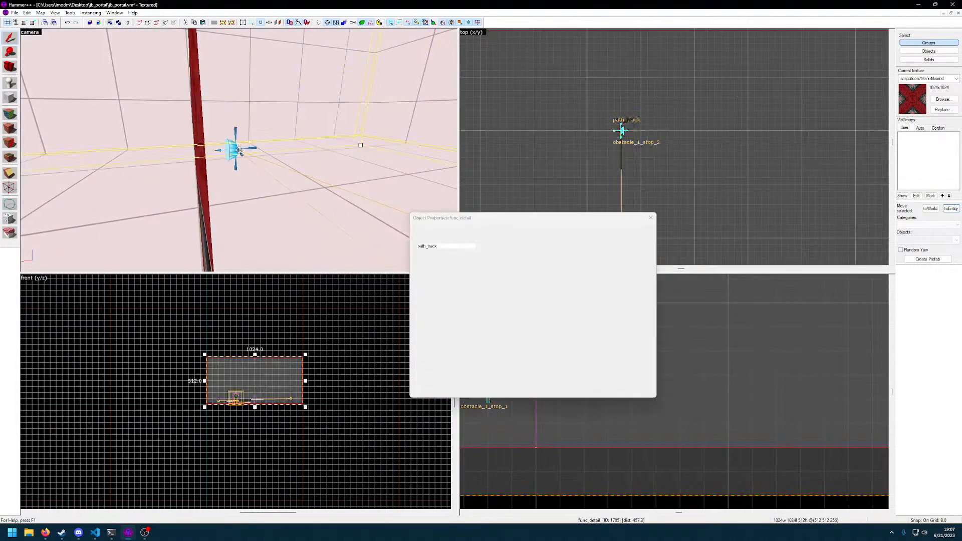
pyautogui.press('w')
pyautogui.click(239, 150)
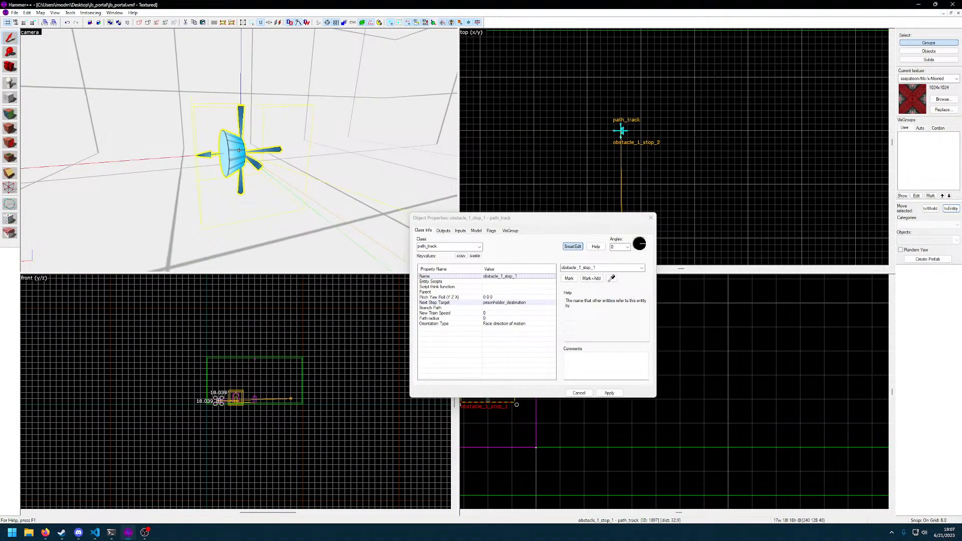
pyautogui.click(435, 303)
pyautogui.click(642, 268)
pyautogui.click(634, 281)
pyautogui.click(609, 394)
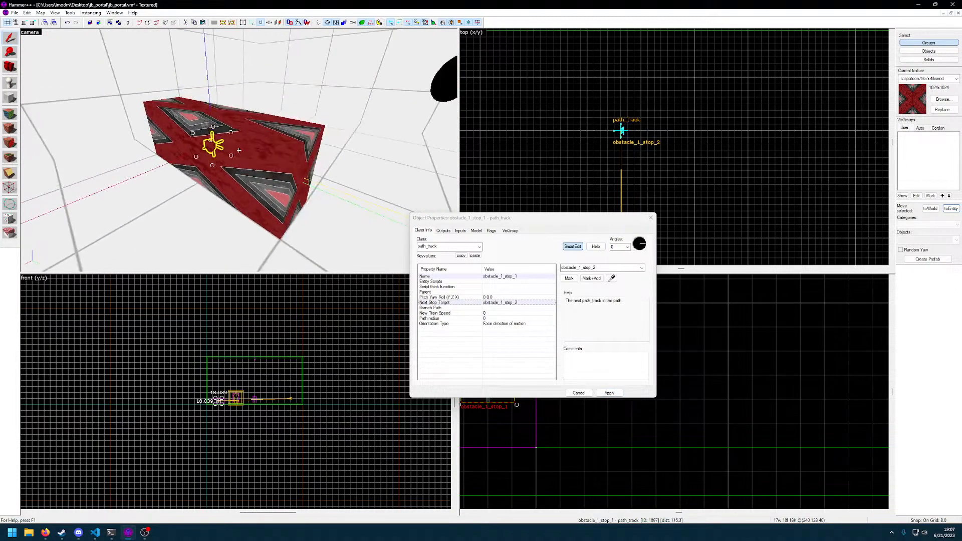
# Set the red func_tracktrain block's first stop target to obstacle_1_stop_1
pyautogui.click(239, 150)
pyautogui.scroll(-4, 483, 342)
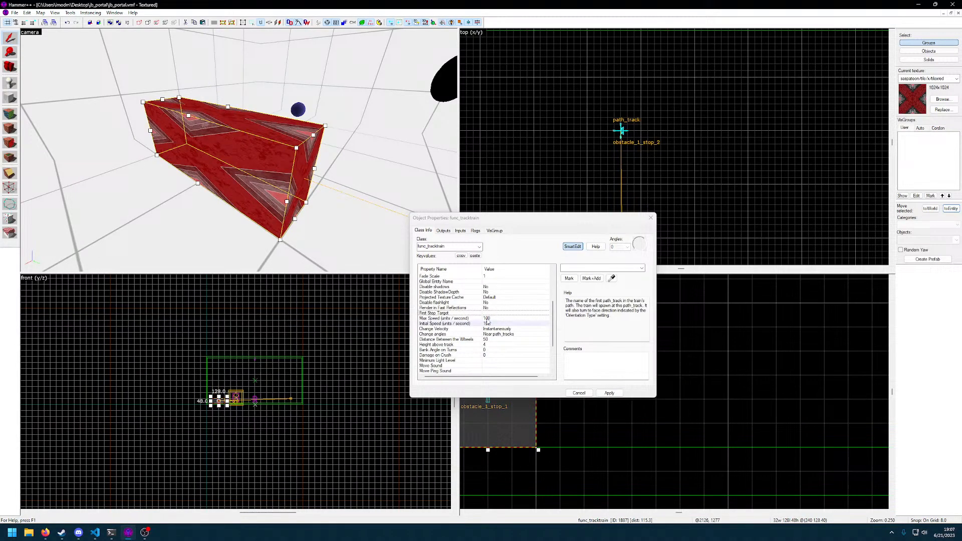
pyautogui.click(642, 268)
pyautogui.click(631, 277)
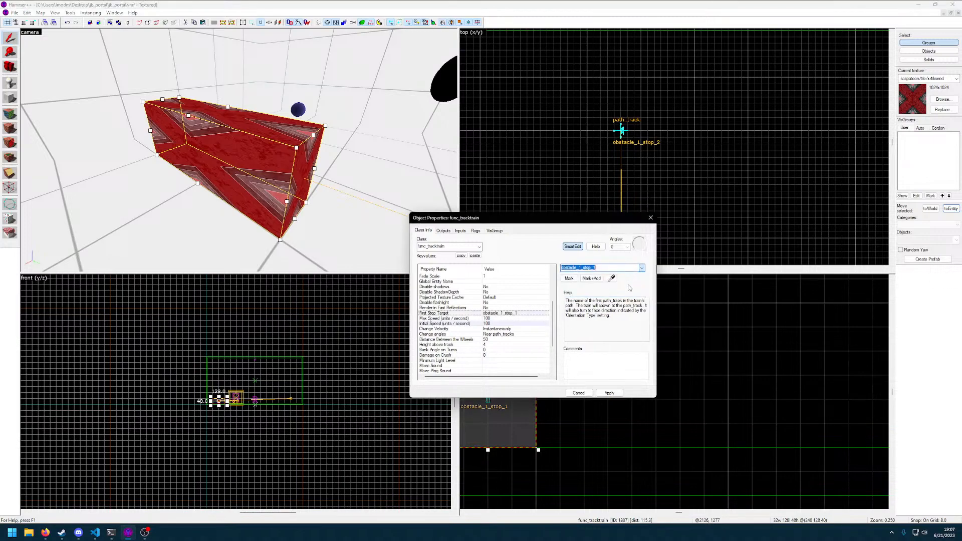
pyautogui.click(610, 393)
pyautogui.click(581, 395)
# Compile the jb_portal map with normal BSP, VIS and RAD and run it in CS:GO
pyautogui.press('z')
pyautogui.press('d')
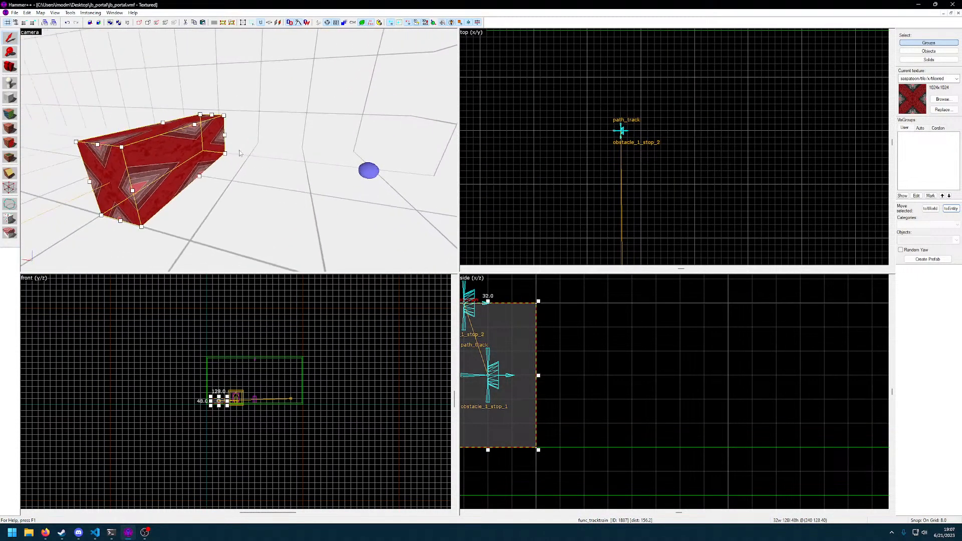
pyautogui.scroll(-5, 624, 337)
pyautogui.scroll(-2, 472, 362)
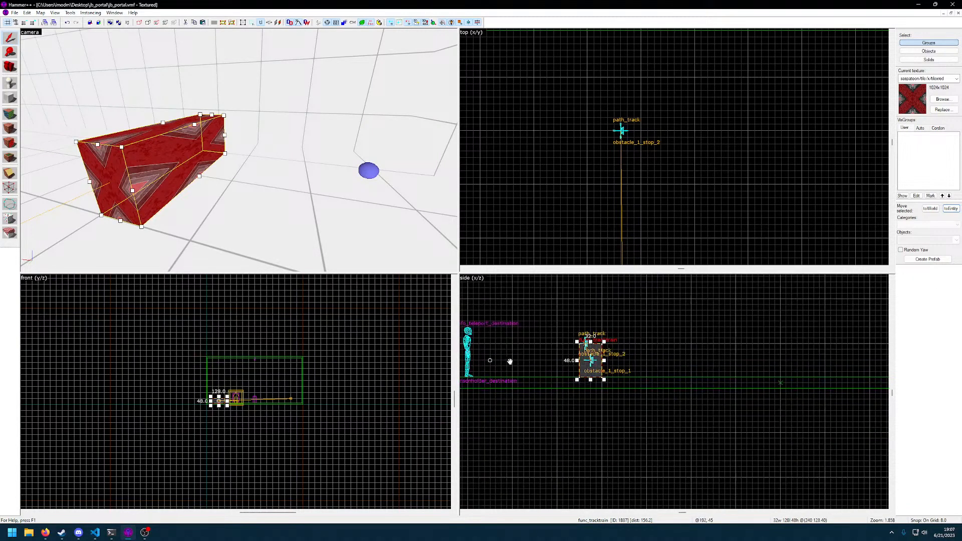
pyautogui.moveTo(506, 363); pyautogui.dragTo(549, 367)
pyautogui.moveTo(602, 346); pyautogui.dragTo(602, 346)
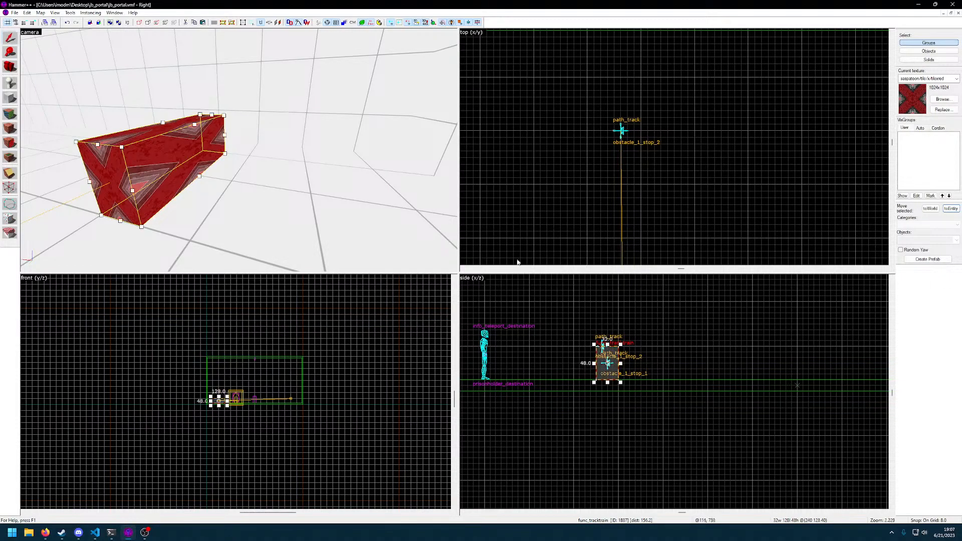
pyautogui.click(239, 150)
pyautogui.press('z')
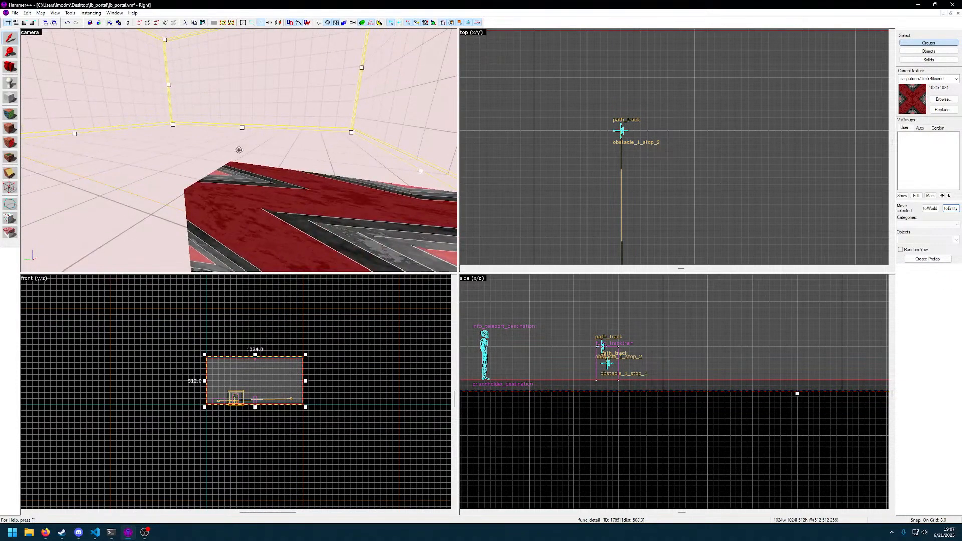
pyautogui.press('F9')
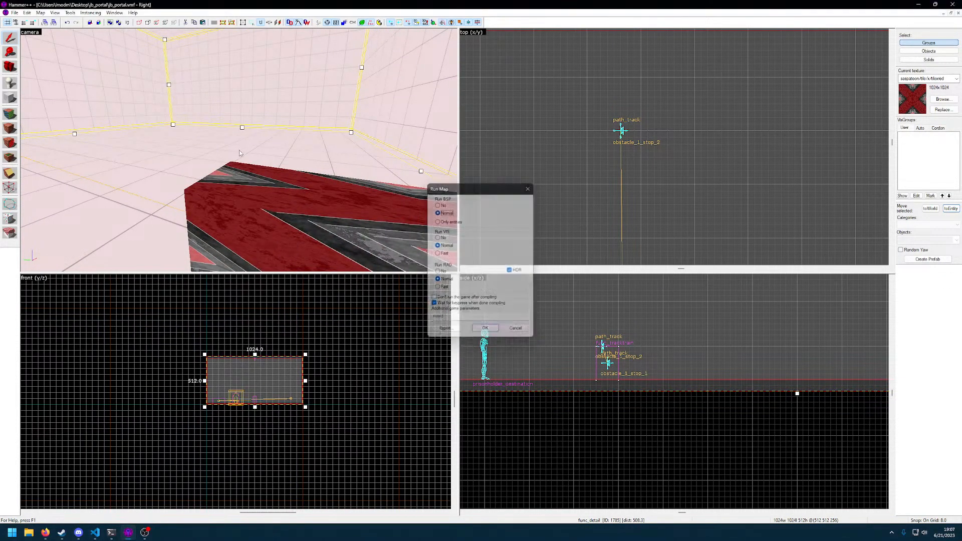
pyautogui.press('Return')
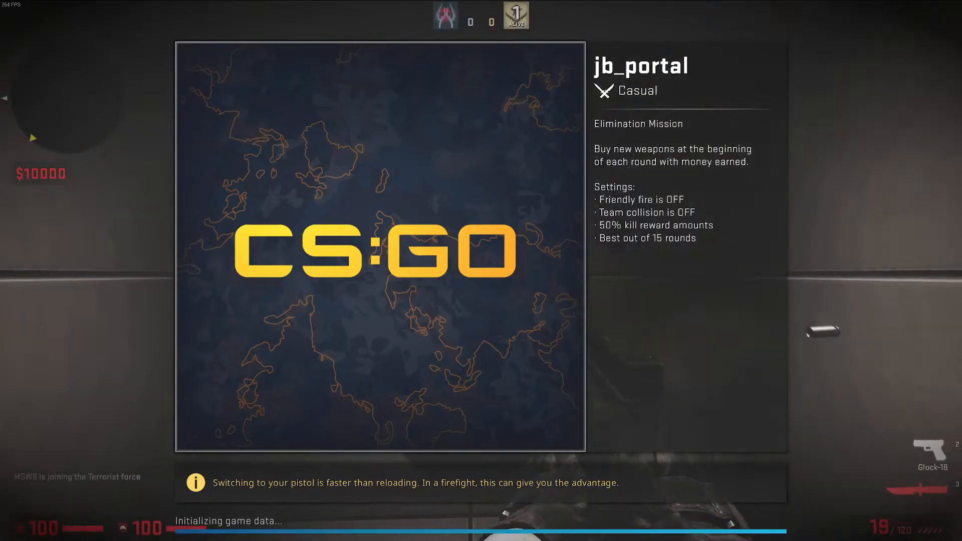
# Go through the portal in the running map and check the red block's movement from beside it and on top of it
pyautogui.press('3')
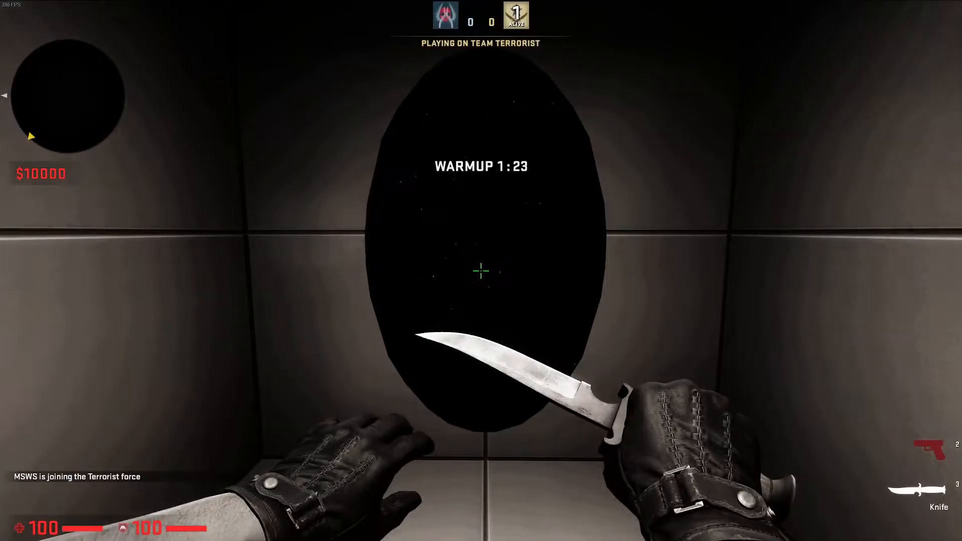
pyautogui.press('w')
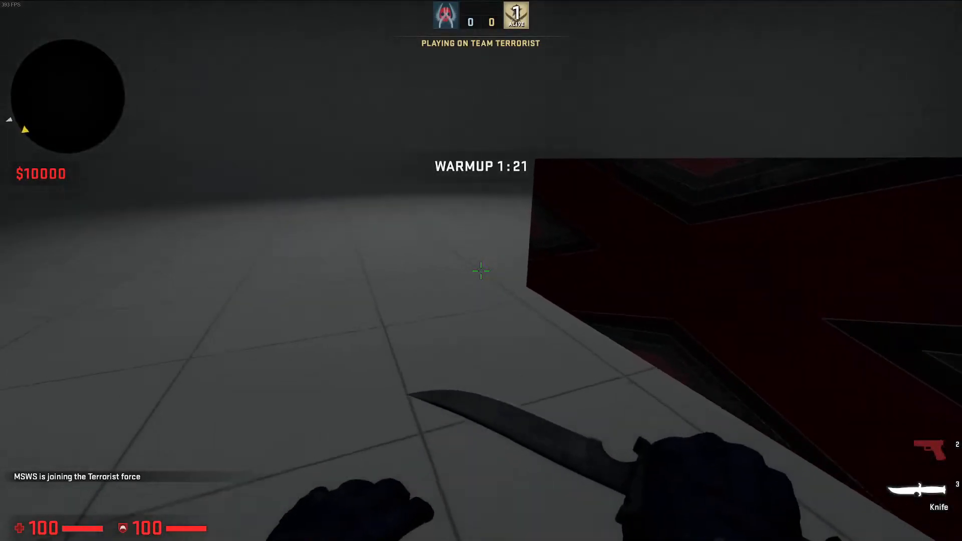
pyautogui.press('w')
pyautogui.press('space')
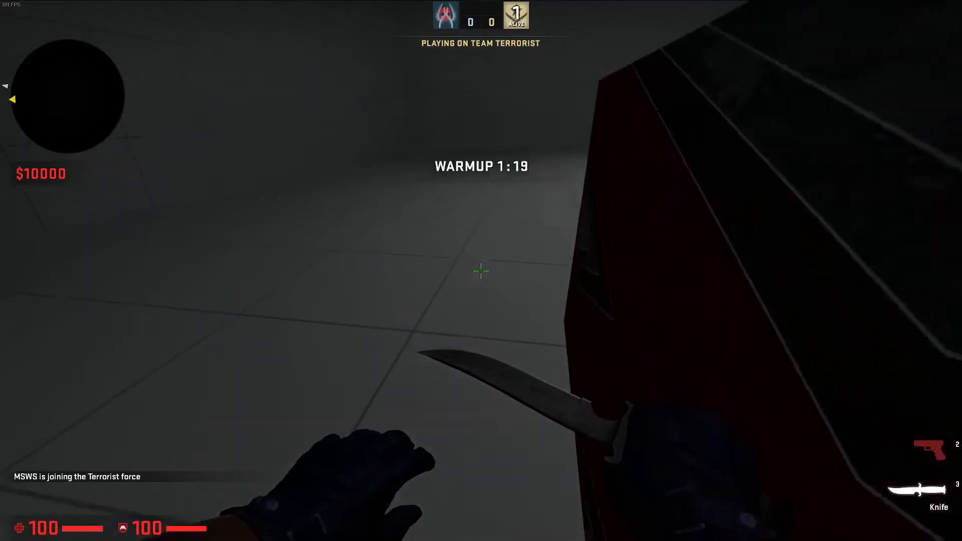
pyautogui.press('w')
pyautogui.press('space')
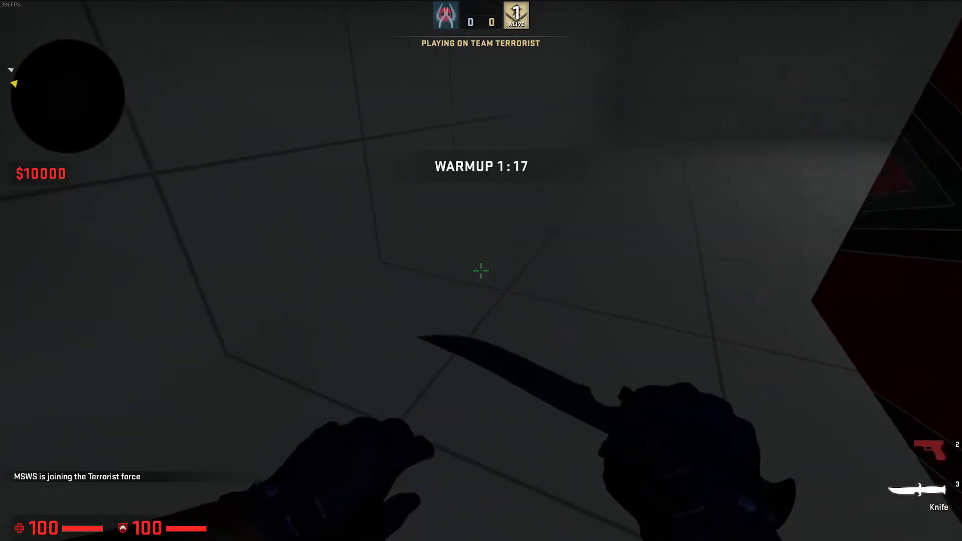
pyautogui.press('w')
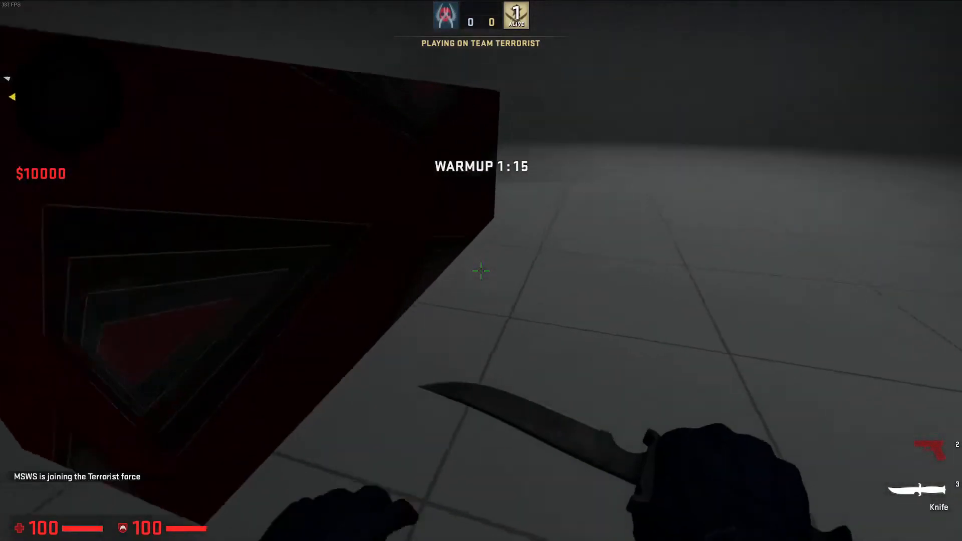
pyautogui.press('w')
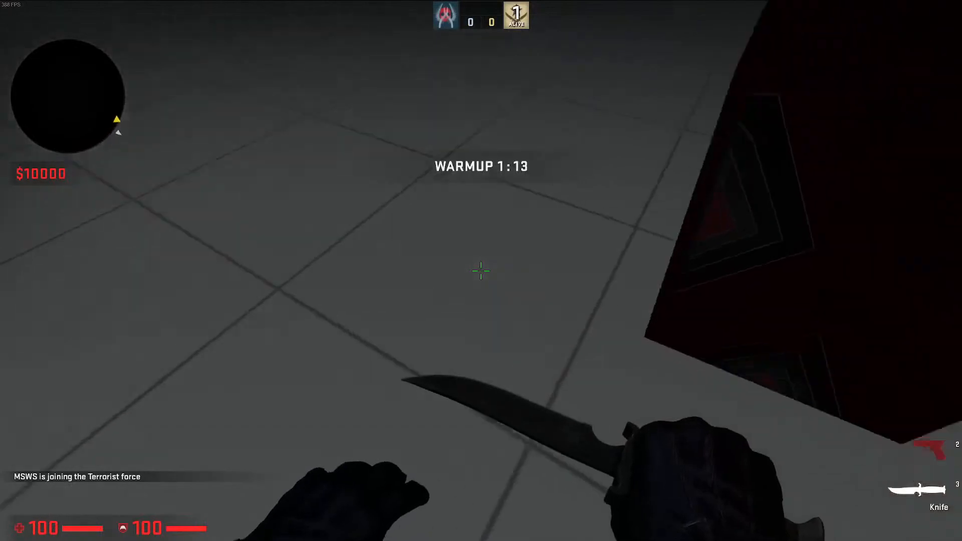
pyautogui.press('w')
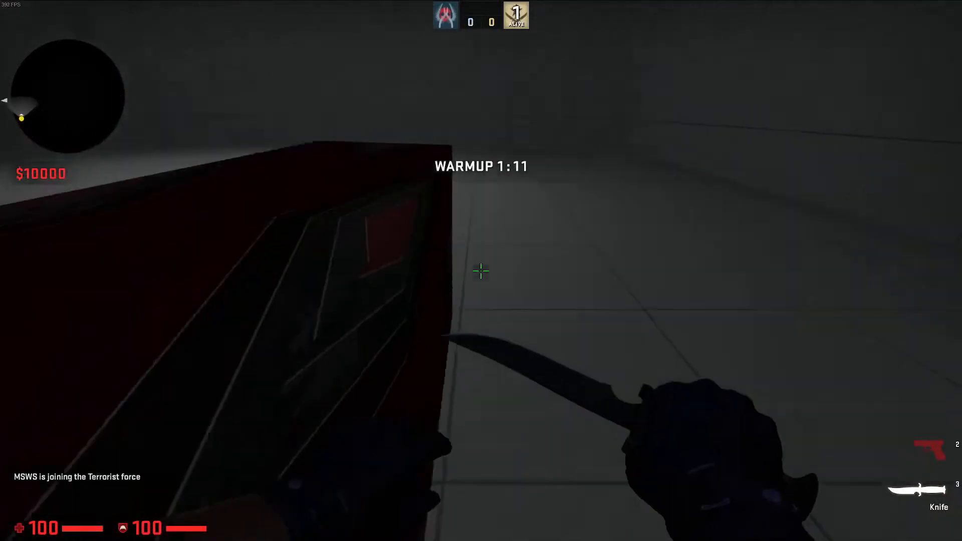
pyautogui.press('w')
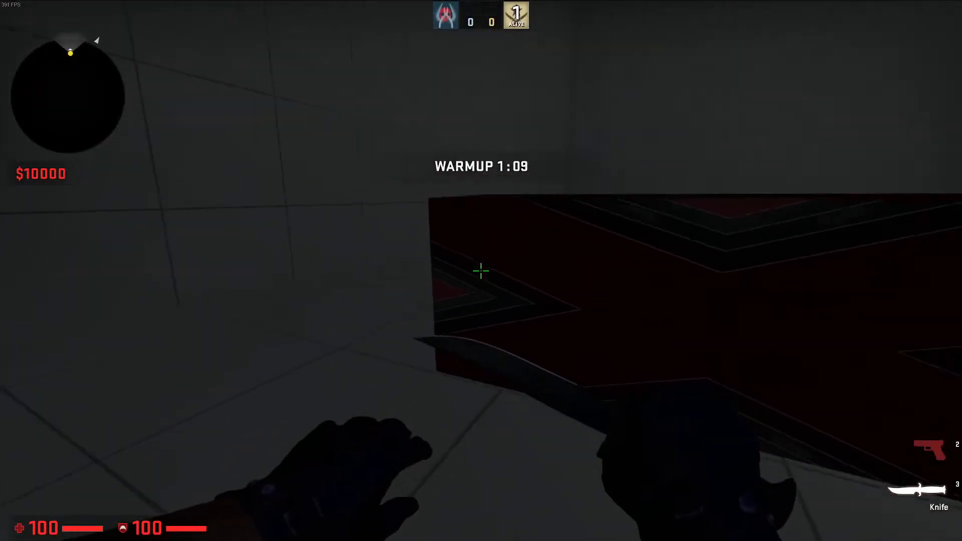
pyautogui.press('w')
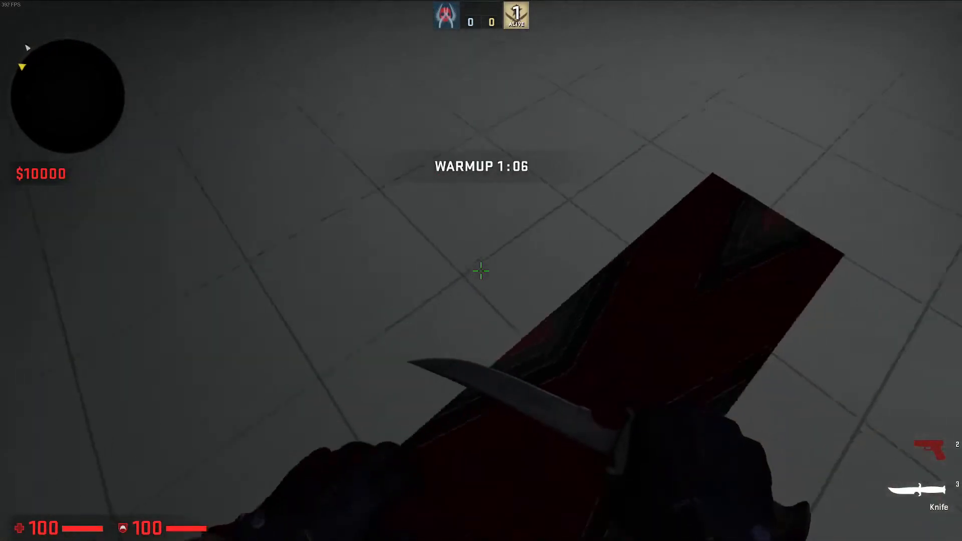
pyautogui.press('w')
pyautogui.click(481, 270)
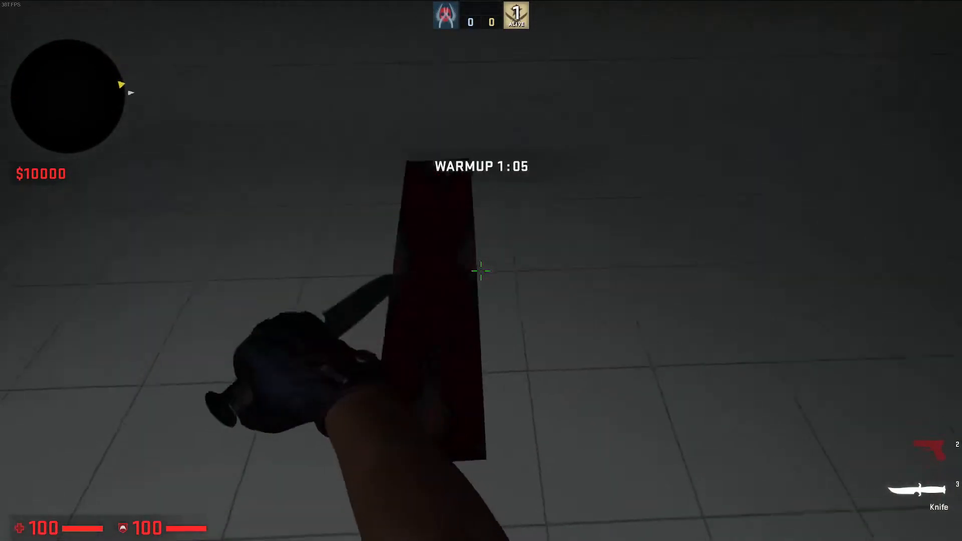
# Quit the game with the console command quit and close the compile output window
pyautogui.press('`')
pyautogui.write('quit')
pyautogui.press('Return')
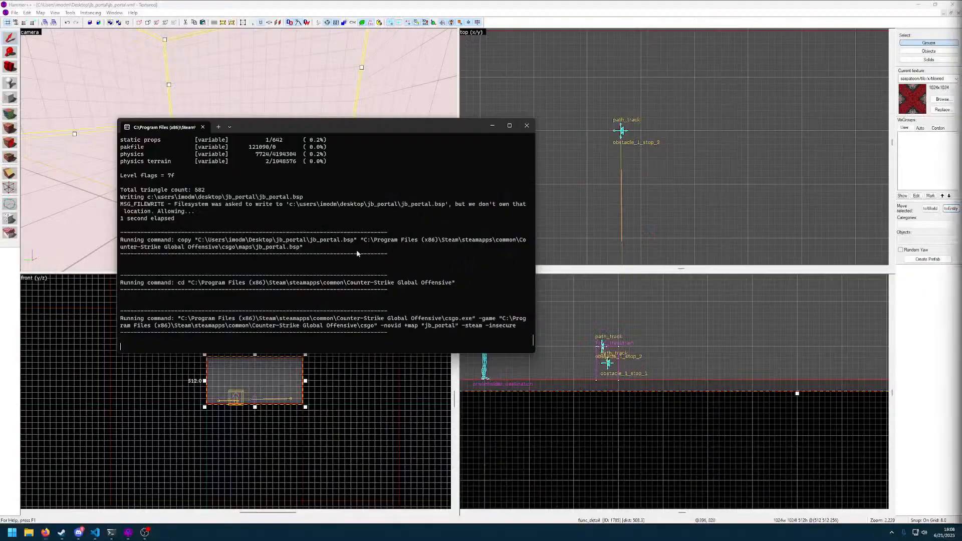
pyautogui.click(527, 125)
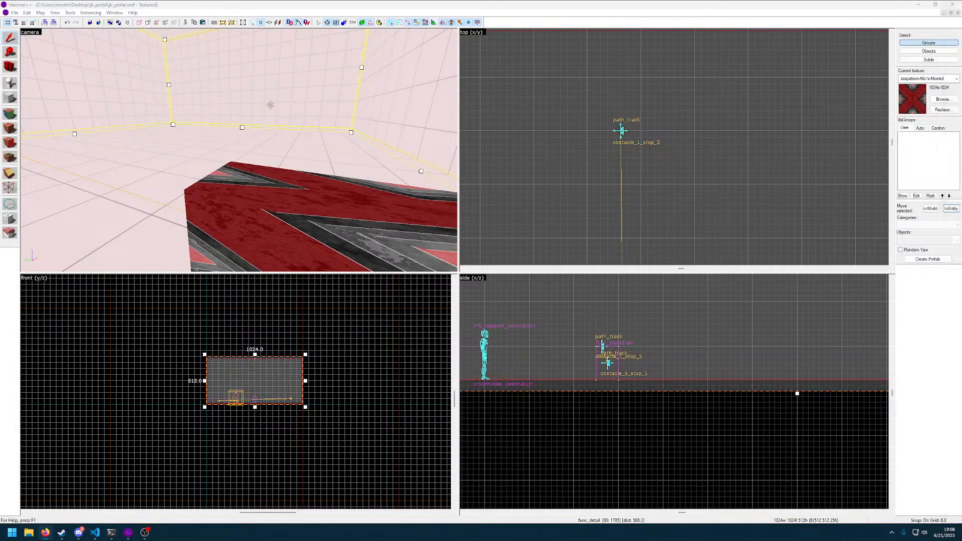
# Place a new point entity on the floor of the large room at 312 672 24
pyautogui.press('w')
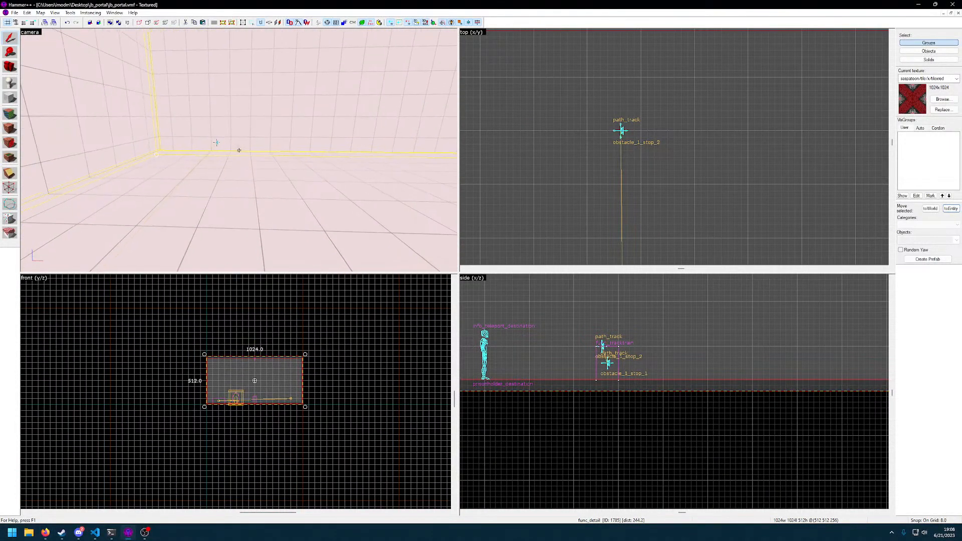
pyautogui.click(11, 85)
pyautogui.click(251, 211)
pyautogui.click(8, 36)
# Change the new floor entity's class from prop_static to env_gunfire and apply it
pyautogui.doubleClick(247, 205)
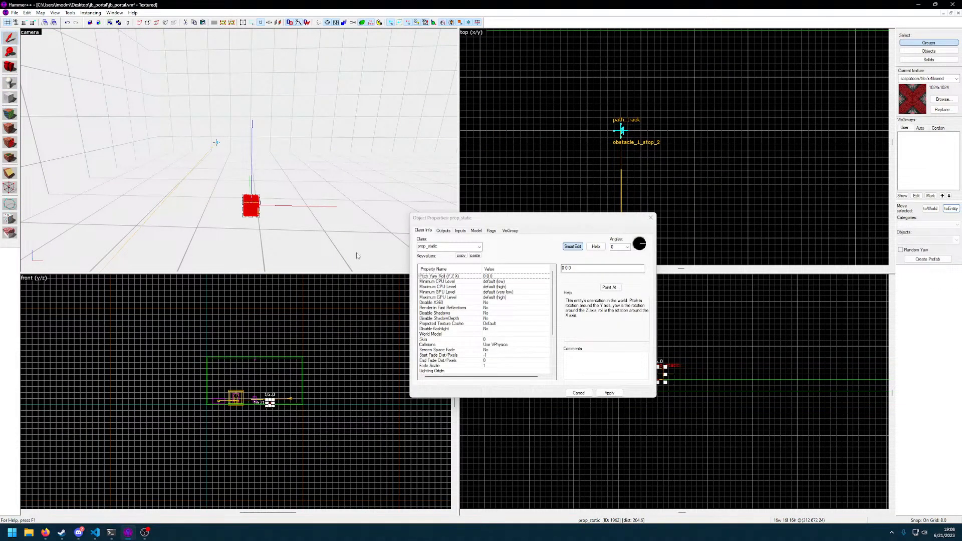
pyautogui.click(480, 248)
pyautogui.write('tur')
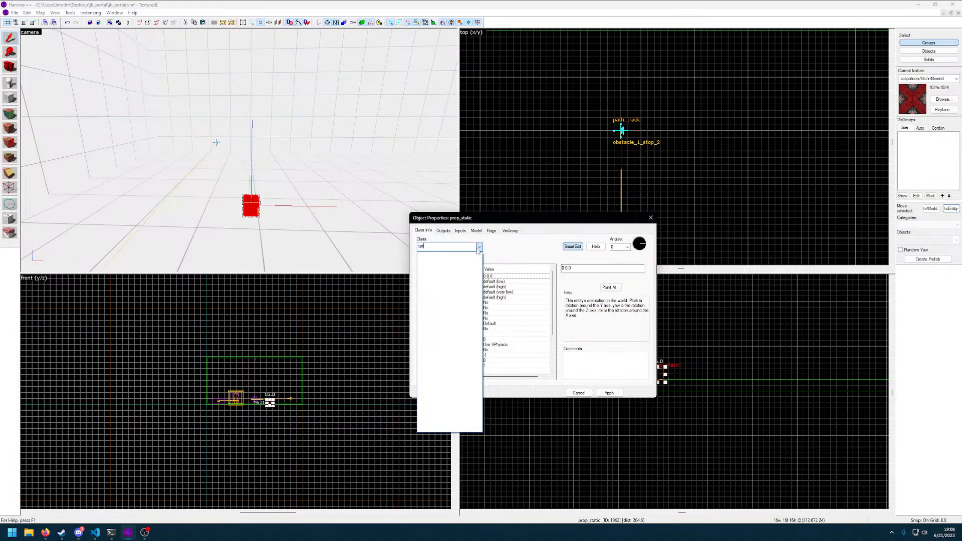
pyautogui.write('gun')
pyautogui.click(444, 255)
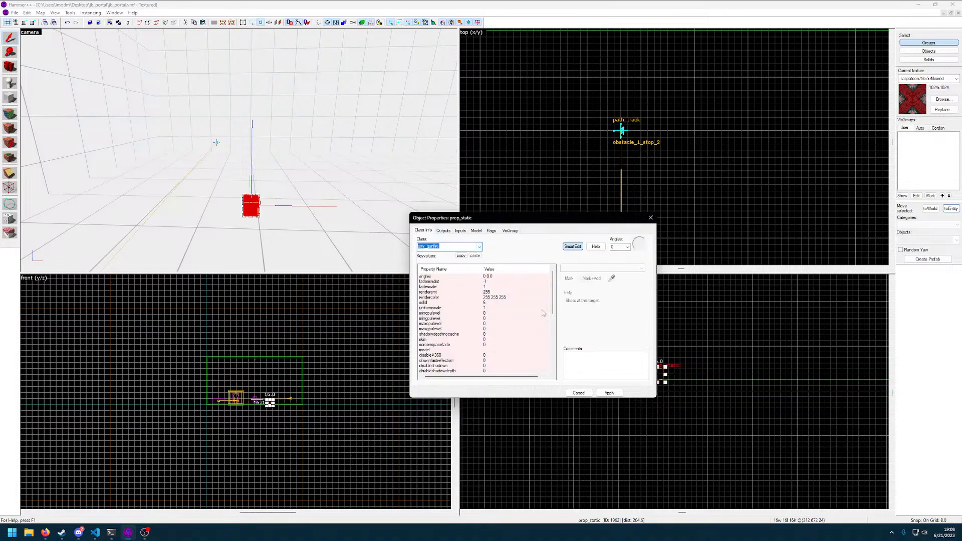
pyautogui.click(610, 393)
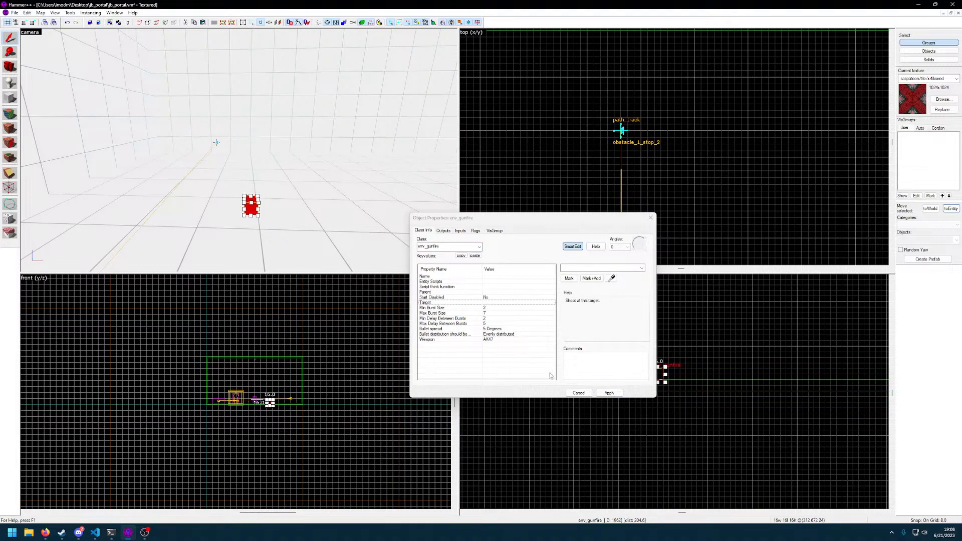
pyautogui.press('z')
pyautogui.press('w')
pyautogui.press('d')
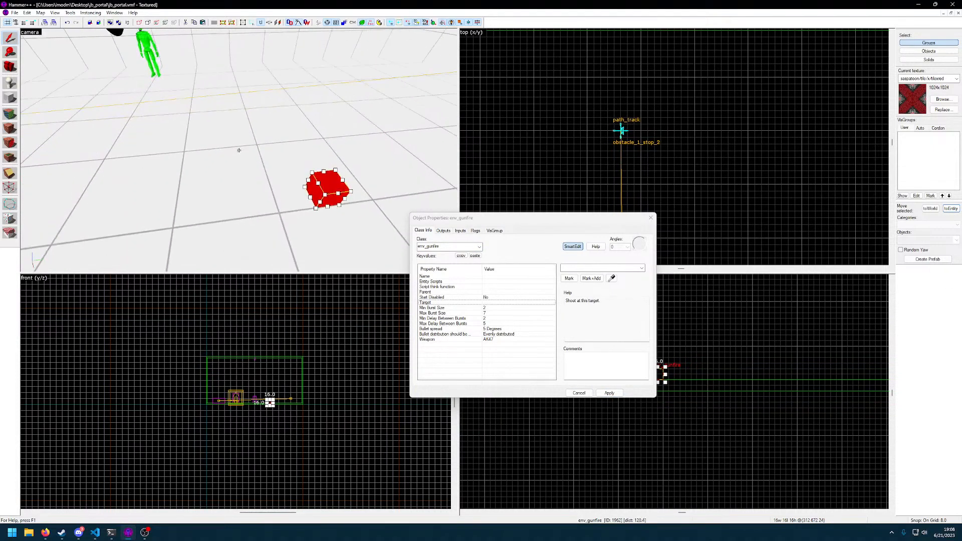
pyautogui.press('a')
pyautogui.press('d')
pyautogui.press('s')
pyautogui.press('a')
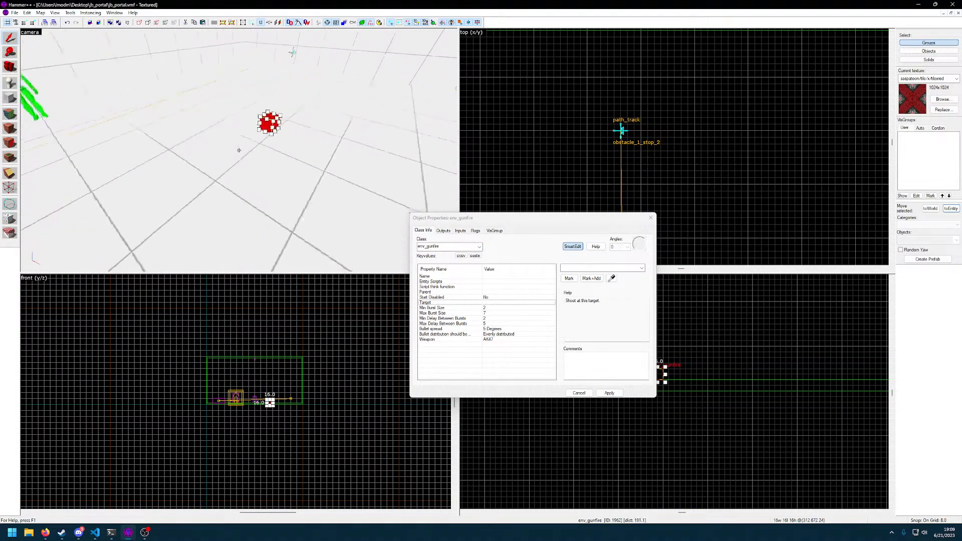
# Set the env_gunfire entity's Target to the teleport destination and close its properties
pyautogui.press('z')
pyautogui.press('z')
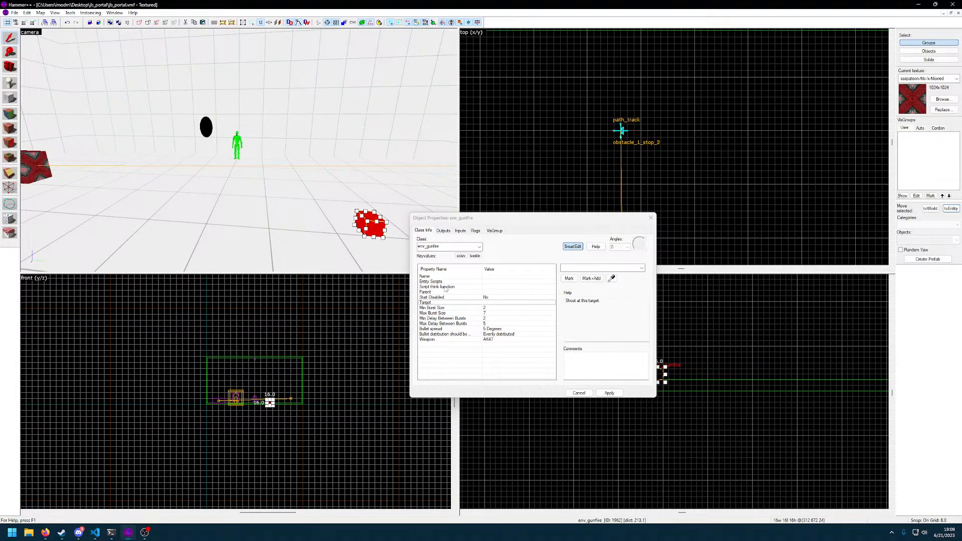
pyautogui.click(643, 269)
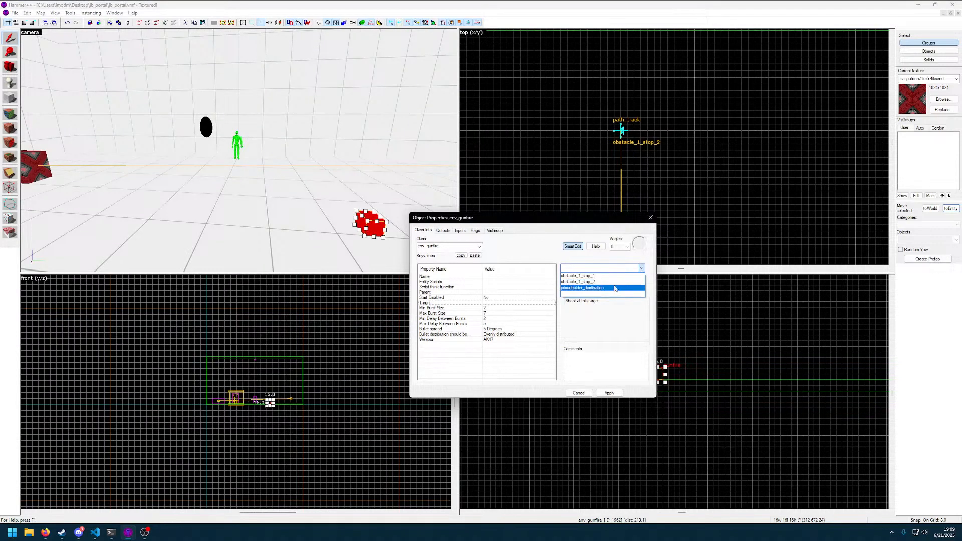
pyautogui.click(592, 284)
pyautogui.click(651, 218)
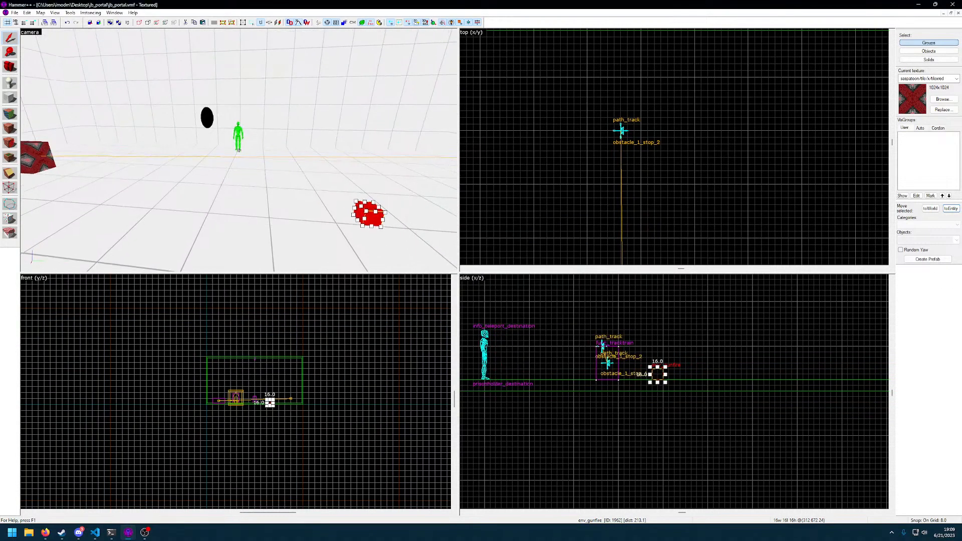
# Place a new point entity on the floor near the red block at 300 344 24 and change its class to point_dz_dronegun
pyautogui.click(100, 187)
pyautogui.hotkey('shift', 's')
pyautogui.doubleClick(87, 182)
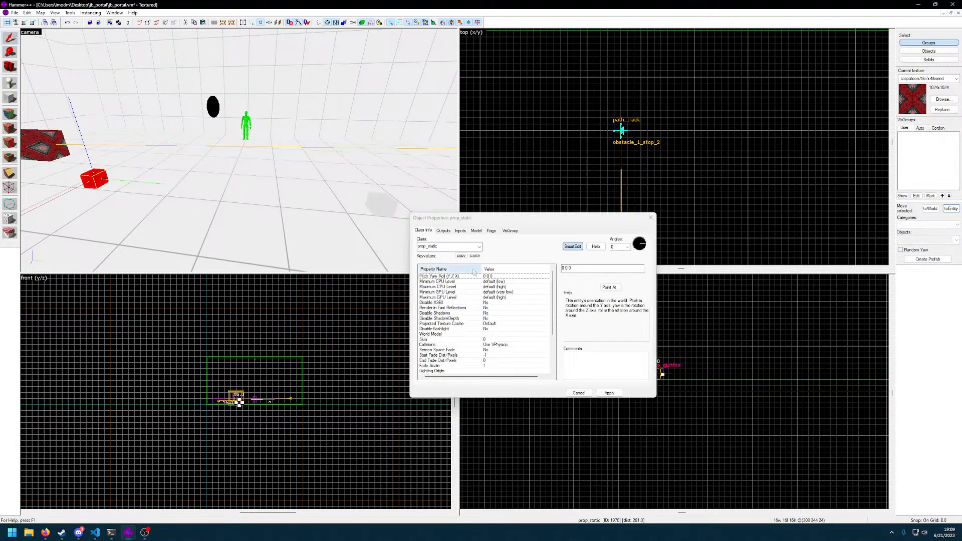
pyautogui.click(475, 246)
pyautogui.write('gun')
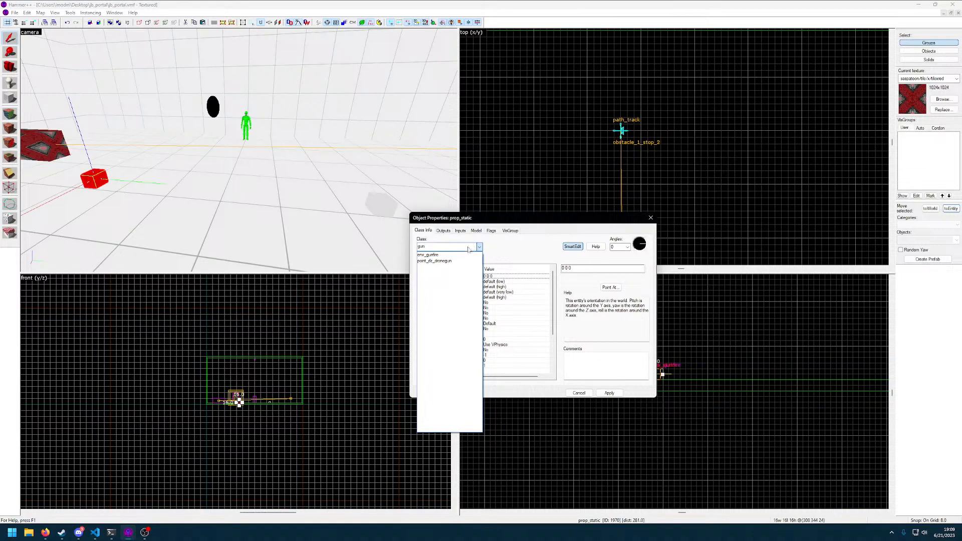
pyautogui.click(461, 262)
pyautogui.click(610, 394)
pyautogui.press('z')
pyautogui.press('s')
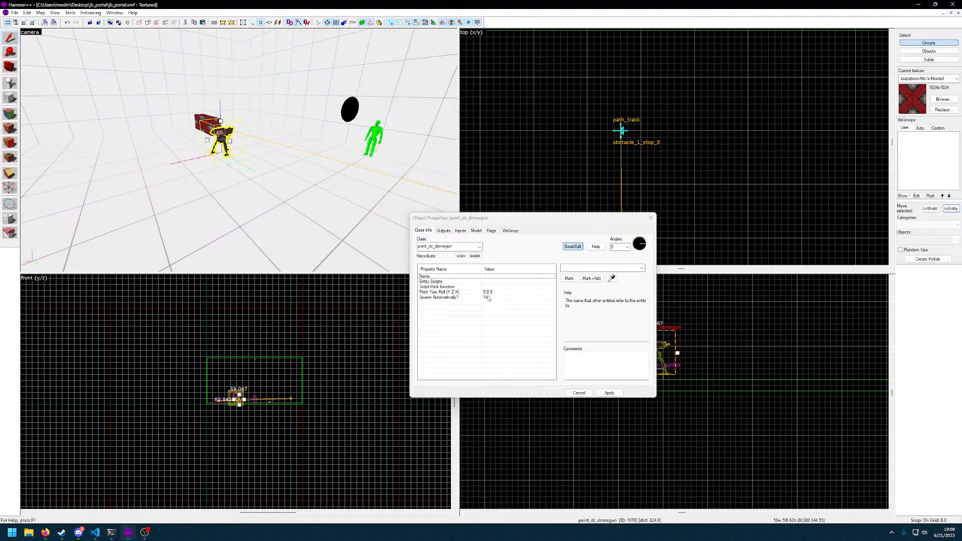
# Look through the drone gun's inputs, outputs, model and flags, and close its properties
pyautogui.click(461, 231)
pyautogui.click(444, 231)
pyautogui.click(476, 231)
pyautogui.click(490, 231)
pyautogui.click(475, 232)
pyautogui.click(460, 231)
pyautogui.click(444, 231)
pyautogui.click(491, 231)
pyautogui.click(461, 231)
pyautogui.click(428, 232)
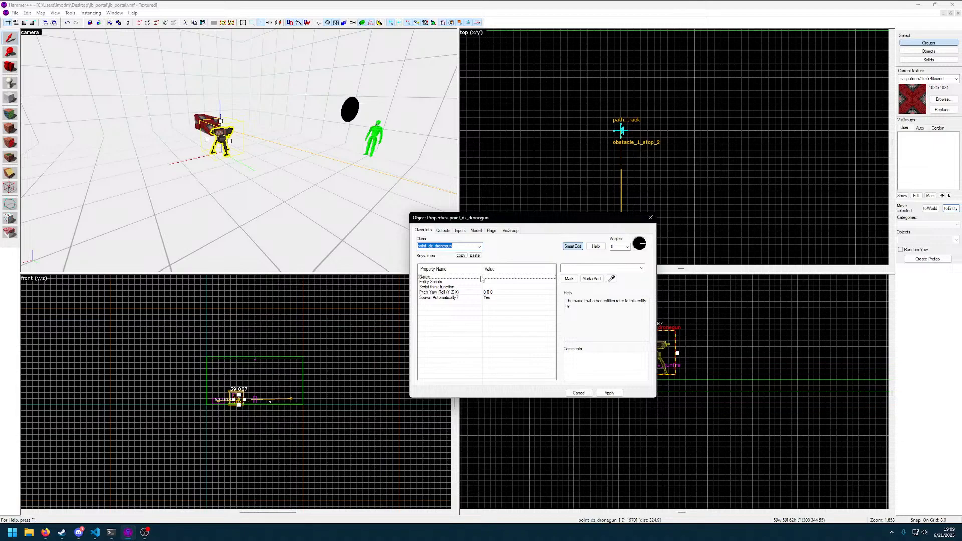
pyautogui.click(651, 218)
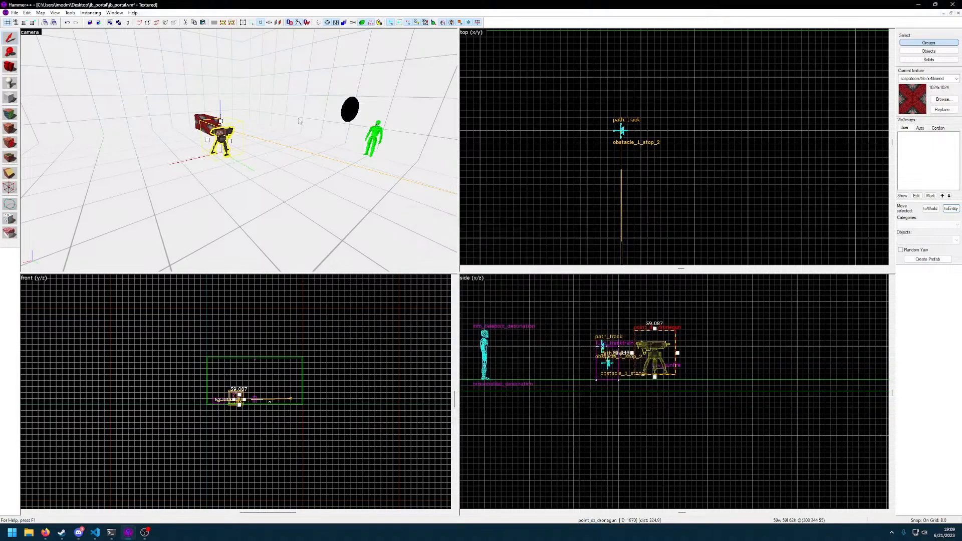
# Compile the jb_portal map and launch it in the game
pyautogui.press('z')
pyautogui.press('w')
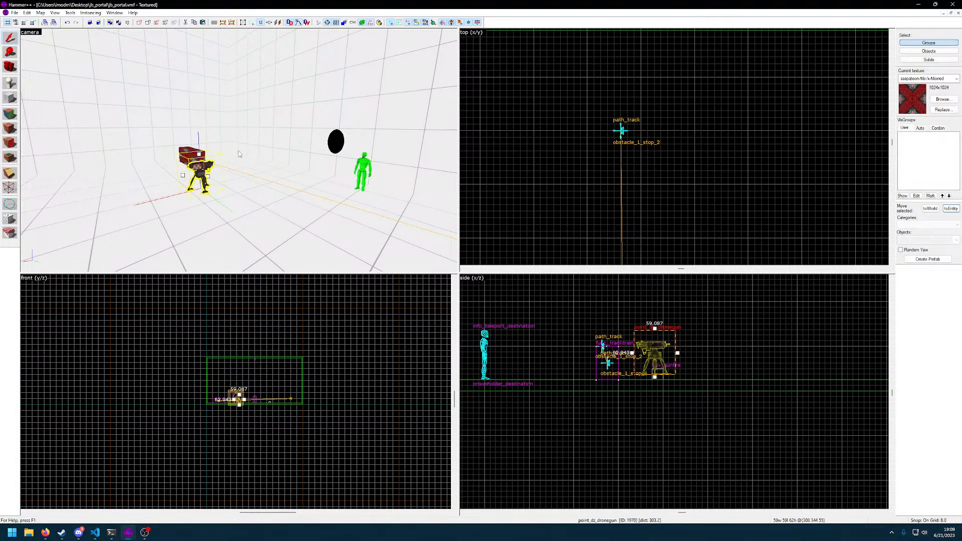
pyautogui.press('F9')
pyautogui.press('Return')
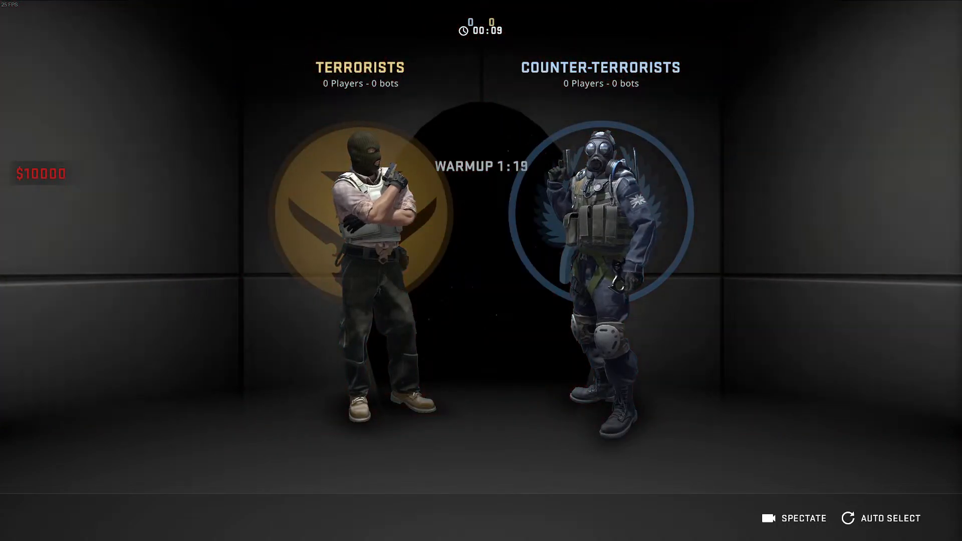
# Join the Terrorist team in the running map and switch to the knife
pyautogui.click(437, 381)
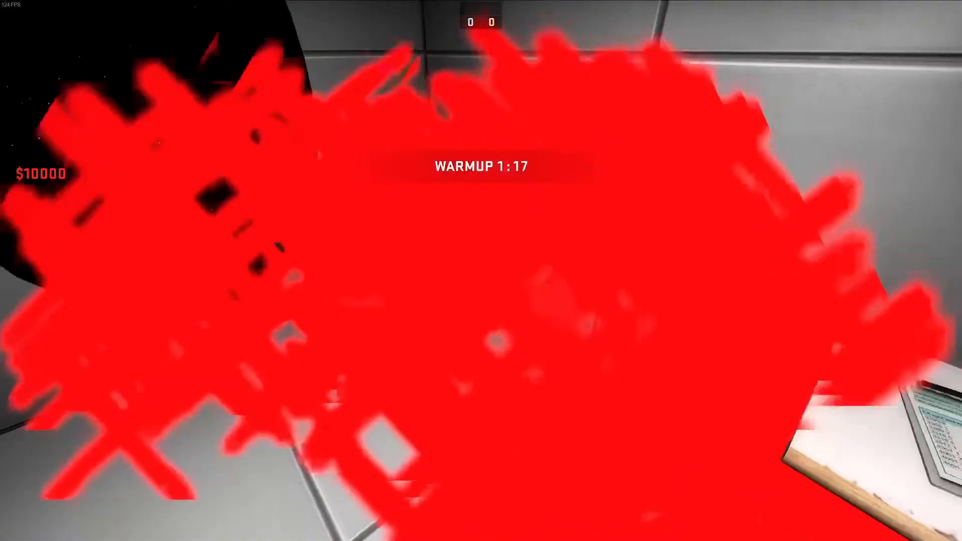
pyautogui.press('Tab')
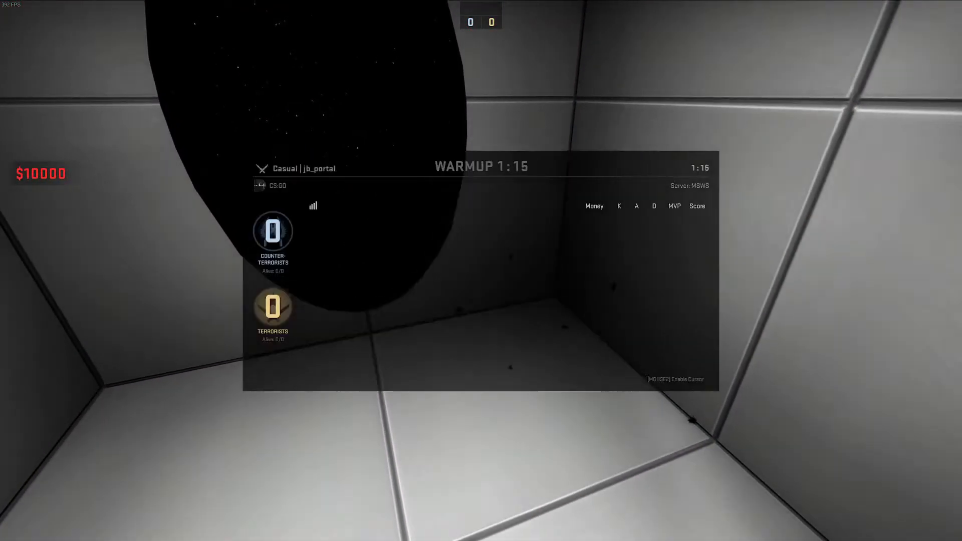
pyautogui.press('m')
pyautogui.click(375, 226)
pyautogui.press('3')
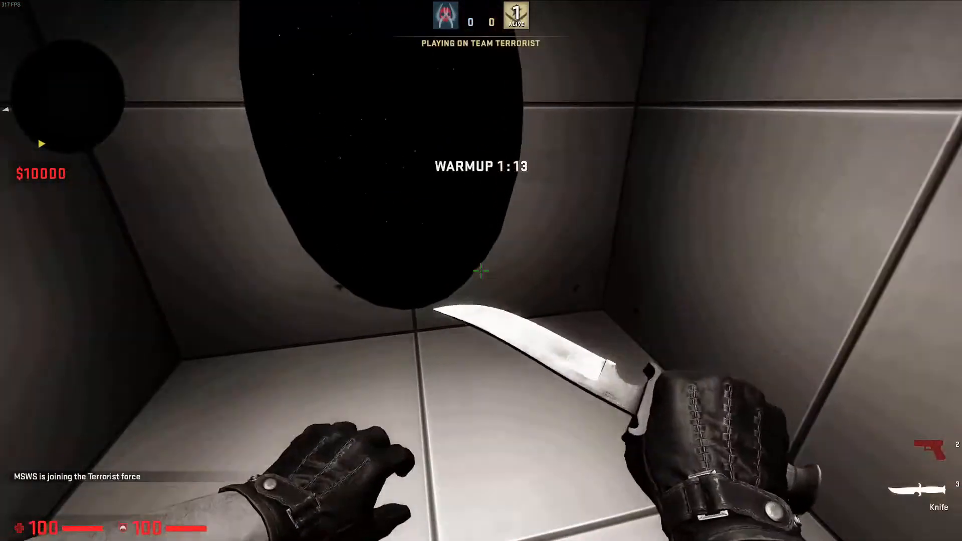
# Go through the portal and walk around the large room to check the gunfire, its bullet marks and the drone gun spot
pyautogui.press('w')
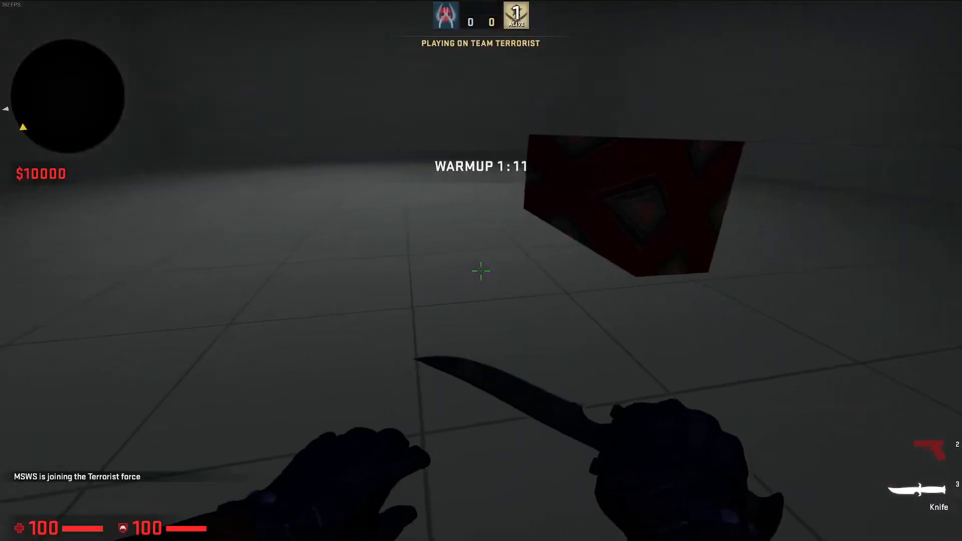
pyautogui.press('w')
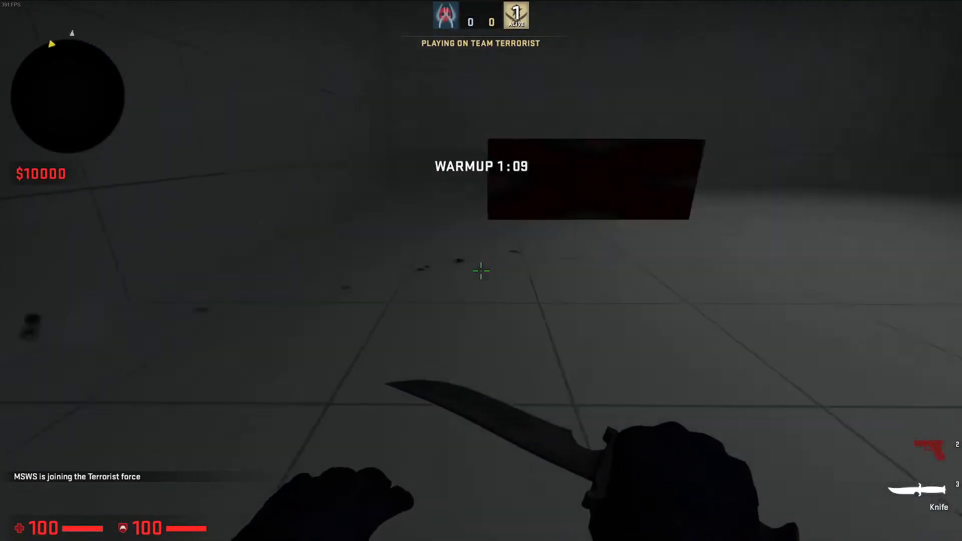
pyautogui.press('a')
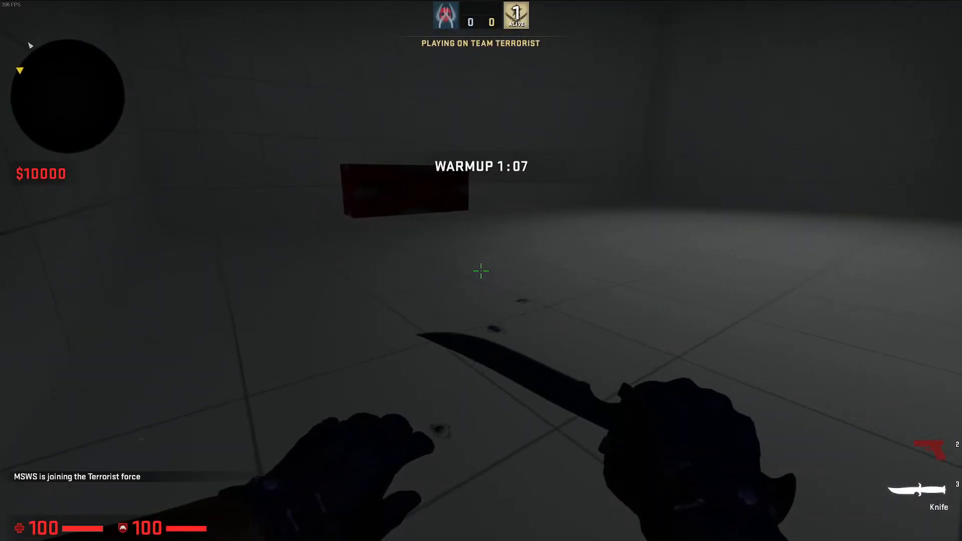
pyautogui.press('d')
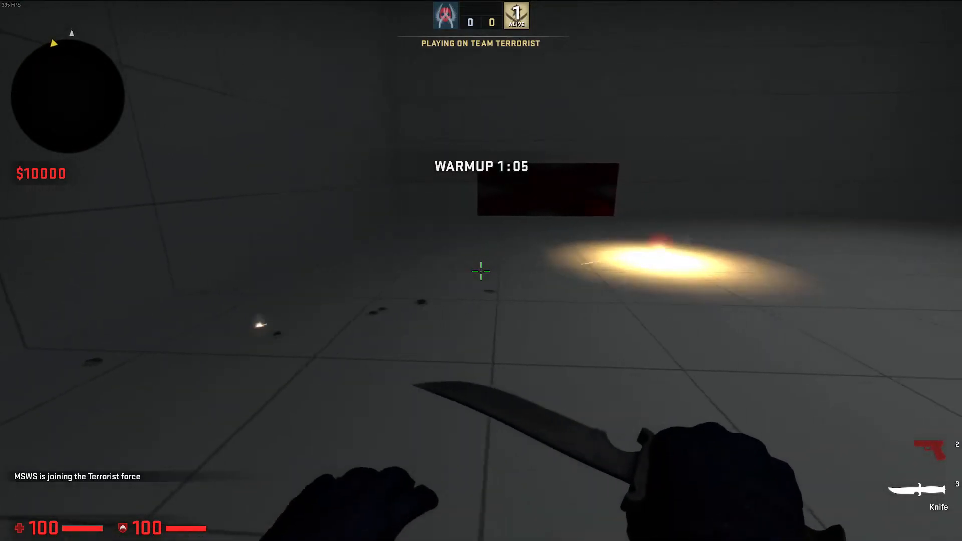
pyautogui.press('w')
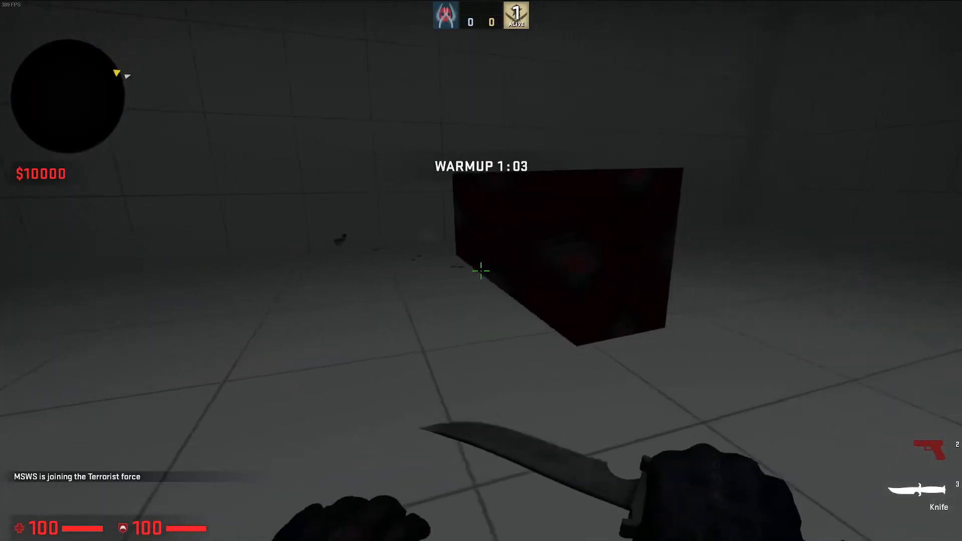
pyautogui.press('d')
pyautogui.press('w')
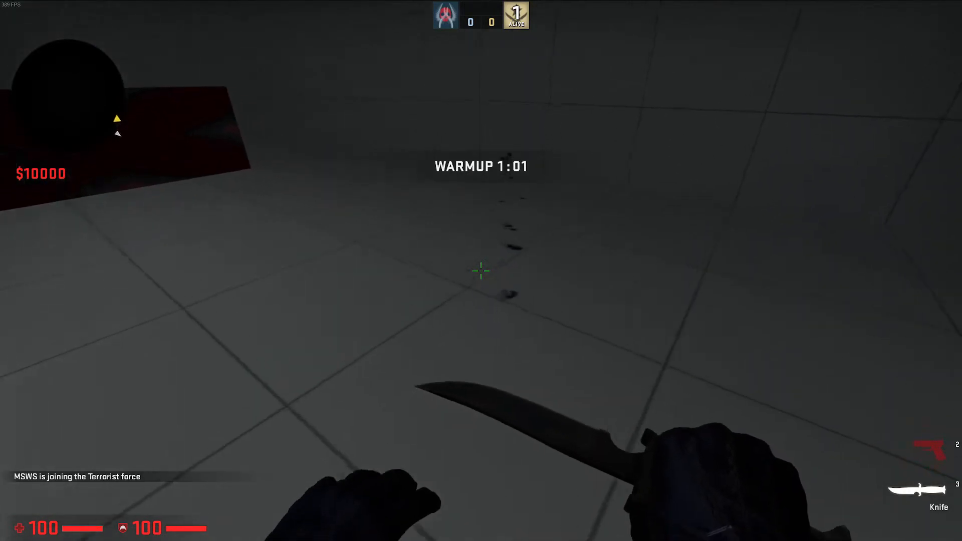
pyautogui.press('w')
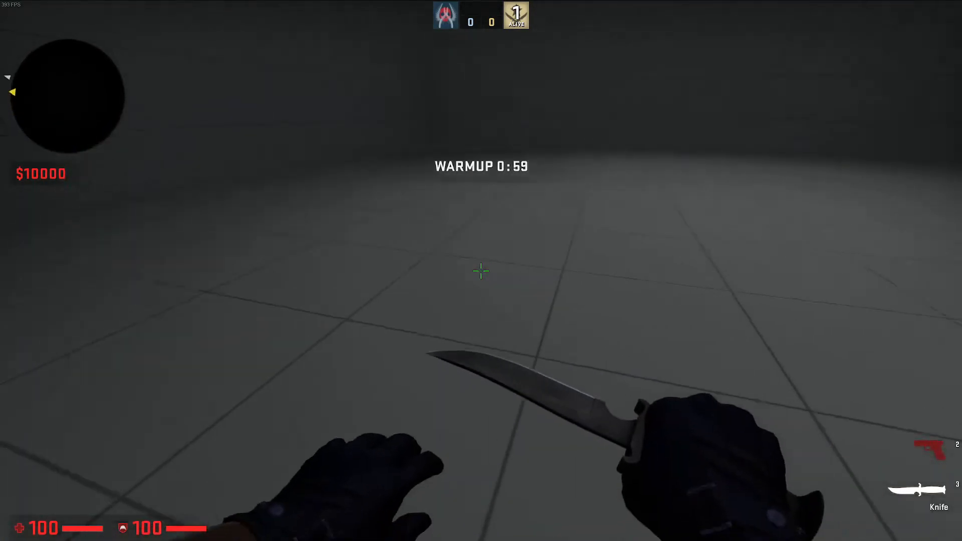
pyautogui.press('ctrl')
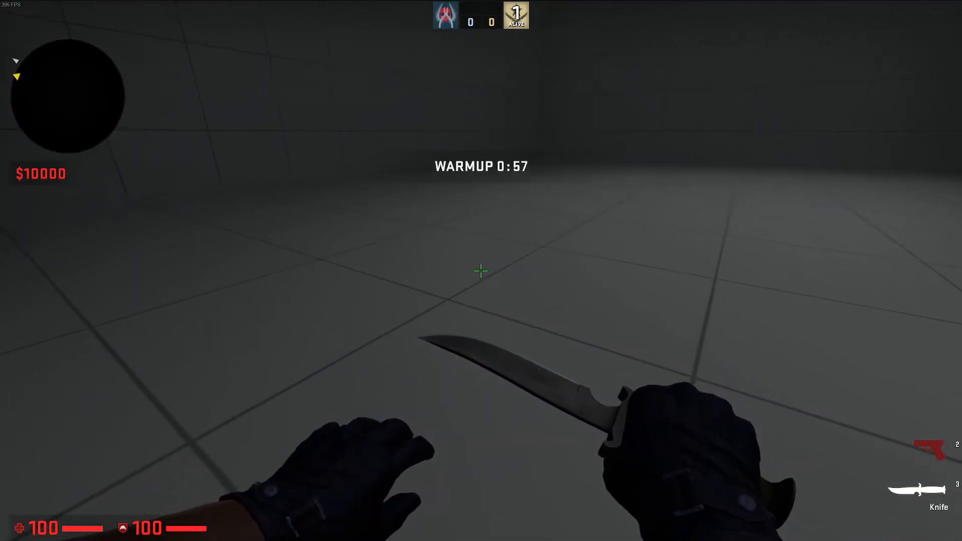
# Quit the game with the console command quit and close the compile output window
pyautogui.press('`')
pyautogui.write('quit')
pyautogui.press('Return')
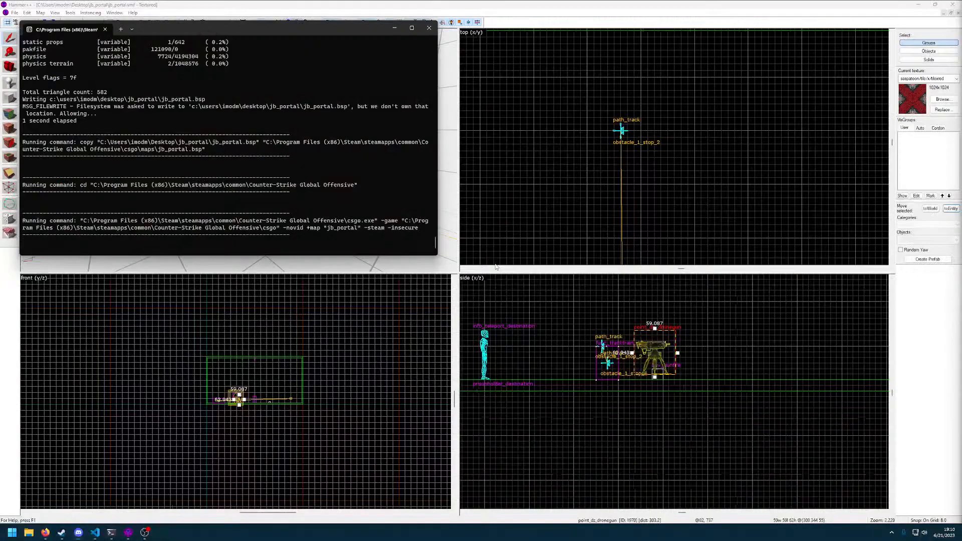
pyautogui.click(429, 27)
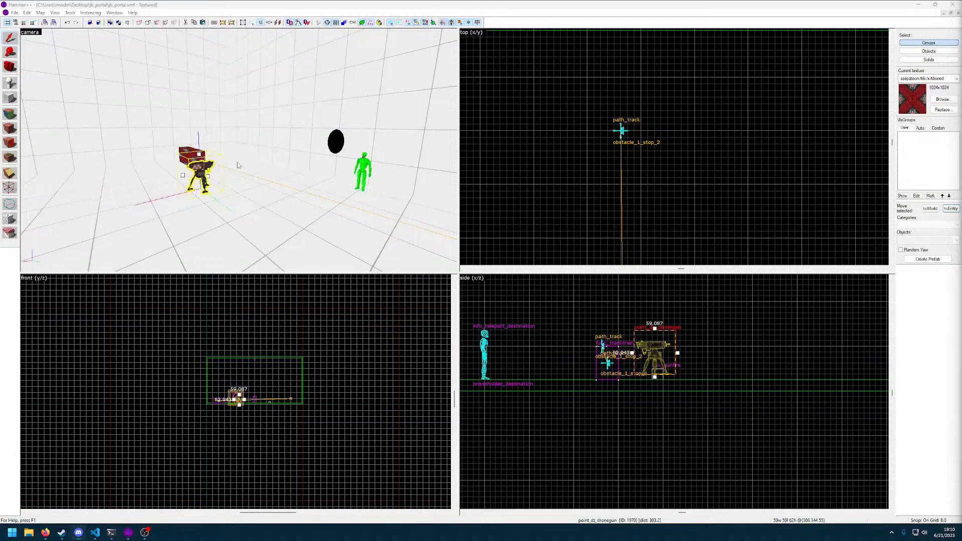
# Review the drone gun's keyvalues and inspect it up close in the camera and side views
pyautogui.click(222, 187)
pyautogui.press('z')
pyautogui.press('w')
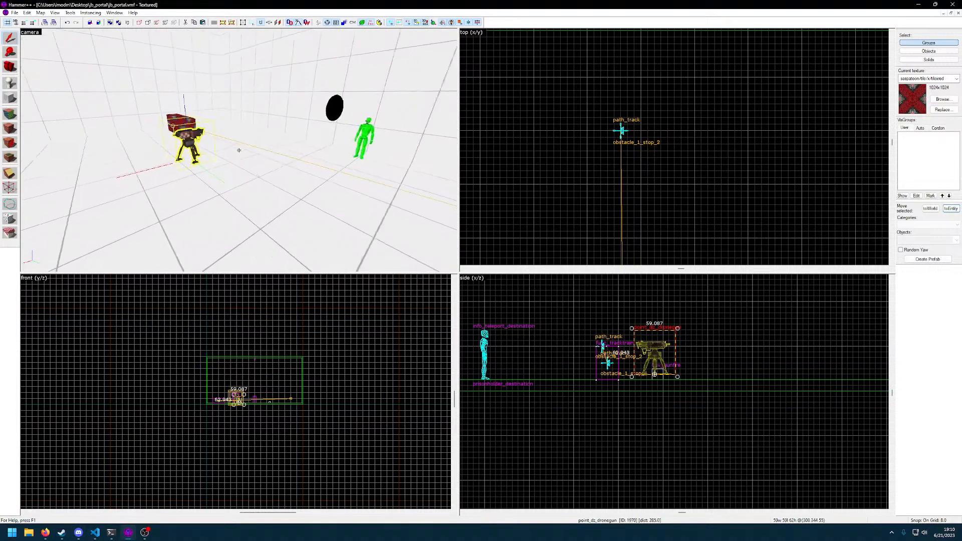
pyautogui.hotkey('alt', 'Return')
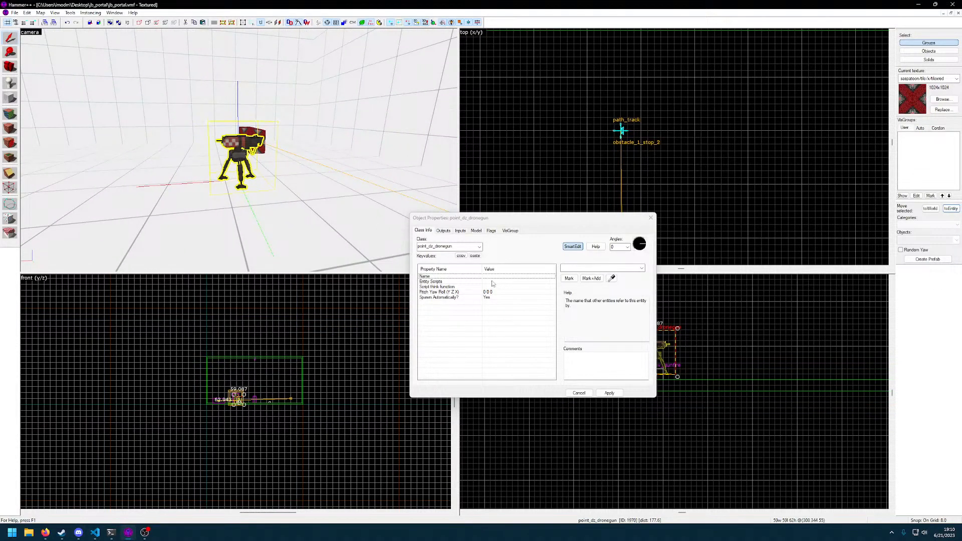
pyautogui.click(650, 217)
pyautogui.scroll(4, 639, 367)
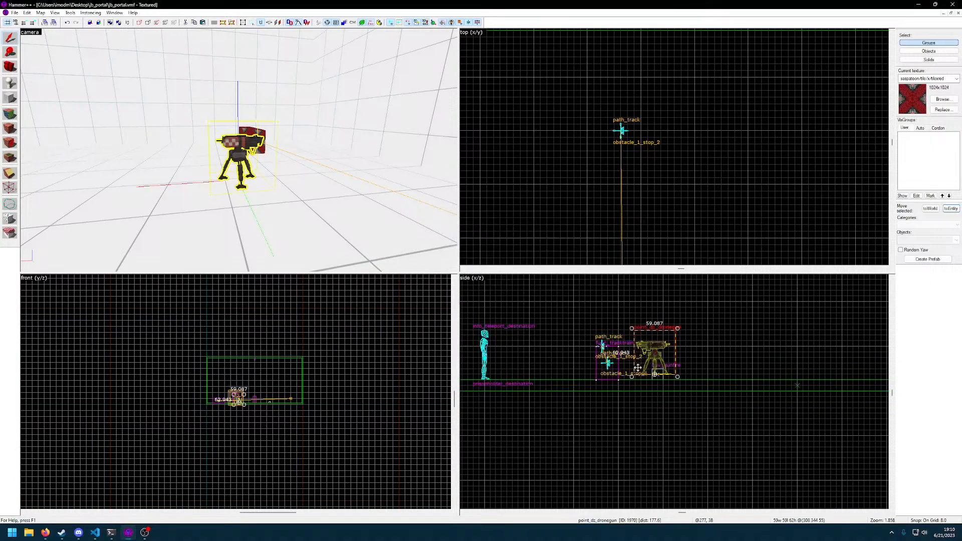
pyautogui.scroll(-1, 649, 369)
# Examine the drone gun's Spawn Automatically? options and its outputs, model, flags and VisGroup settings, and cancel the dialog
pyautogui.doubleClick(249, 159)
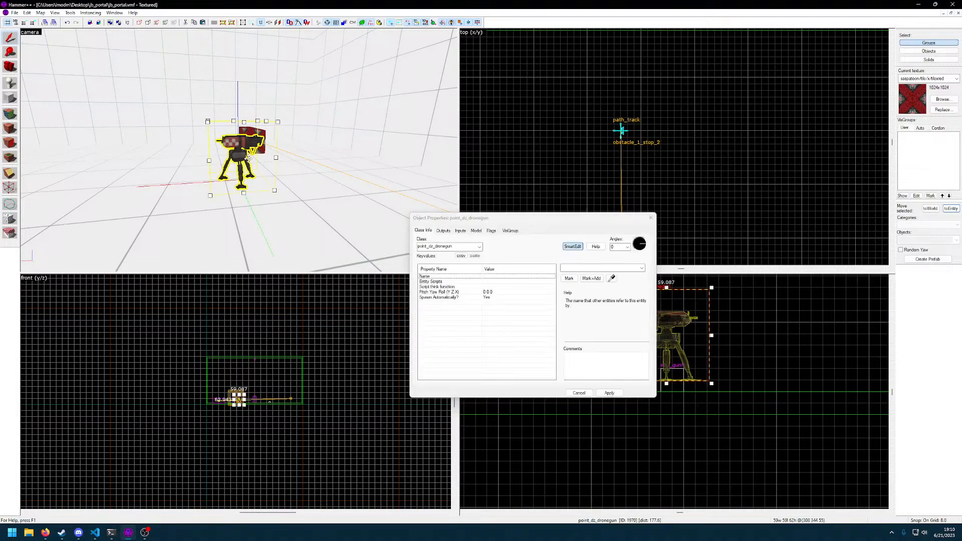
pyautogui.click(486, 299)
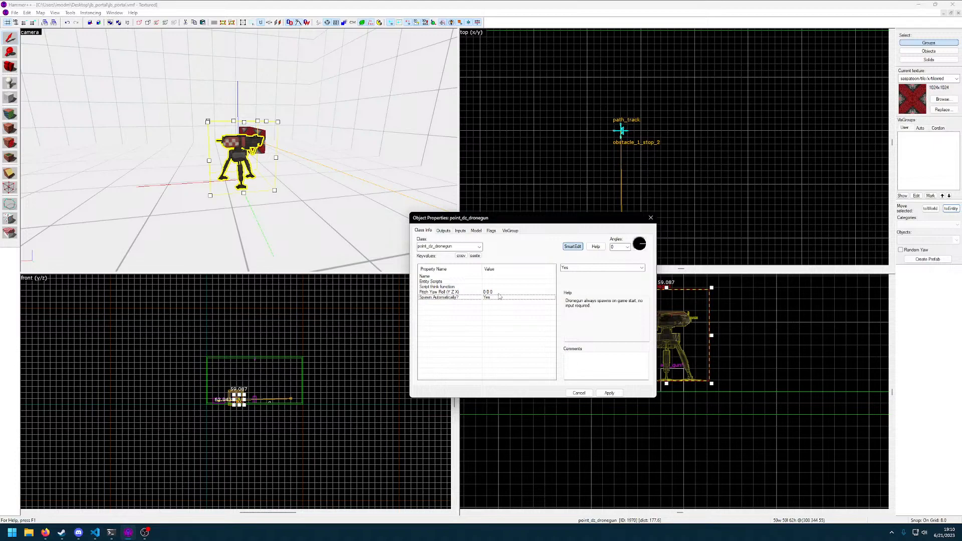
pyautogui.click(641, 268)
pyautogui.click(641, 269)
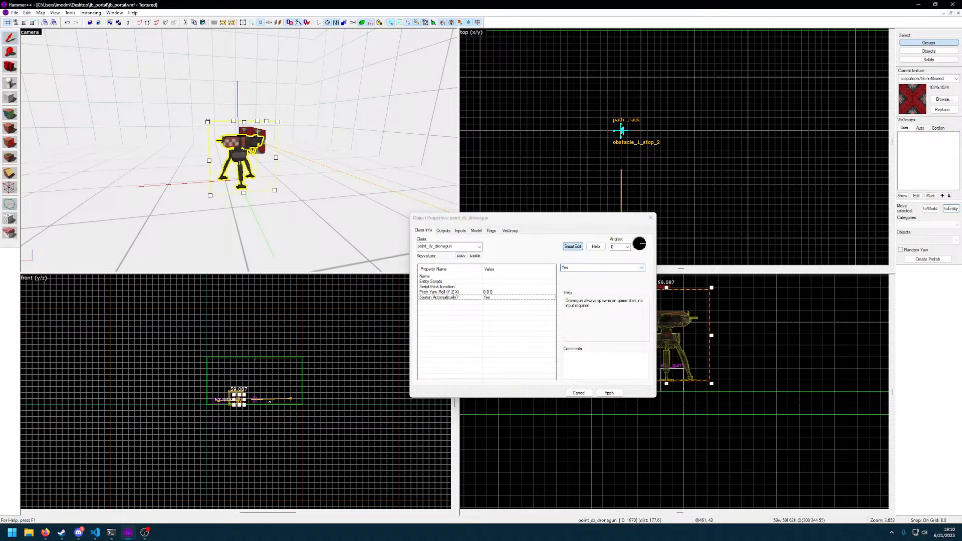
pyautogui.click(468, 303)
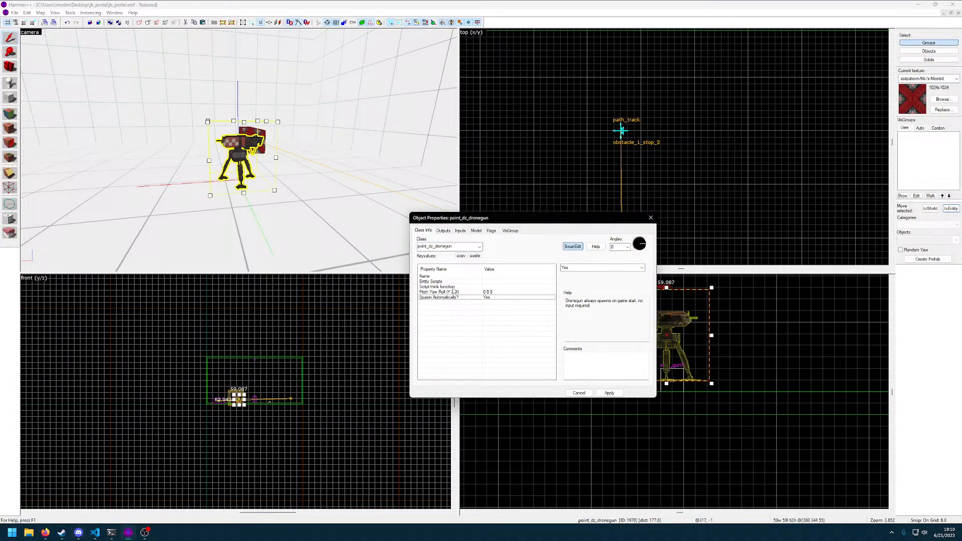
pyautogui.click(443, 231)
pyautogui.click(477, 232)
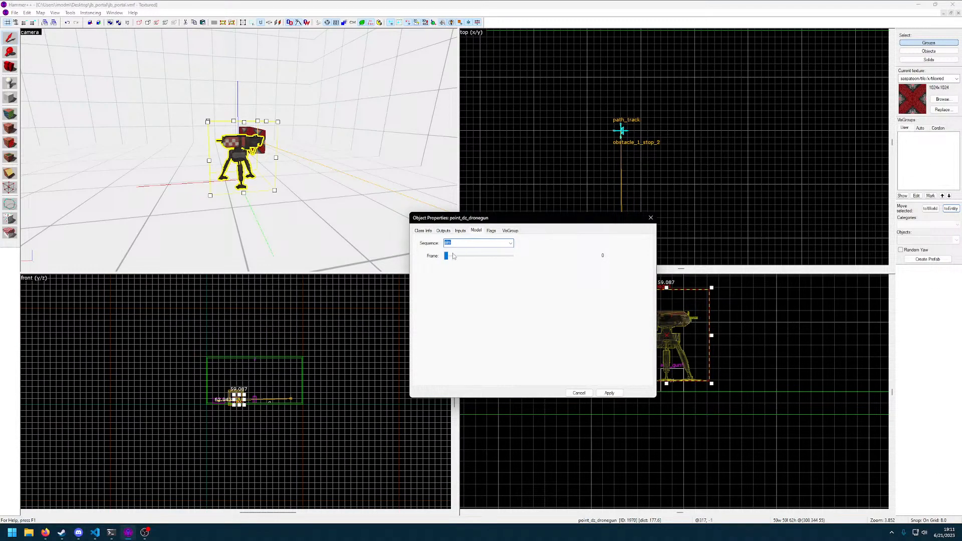
pyautogui.click(491, 231)
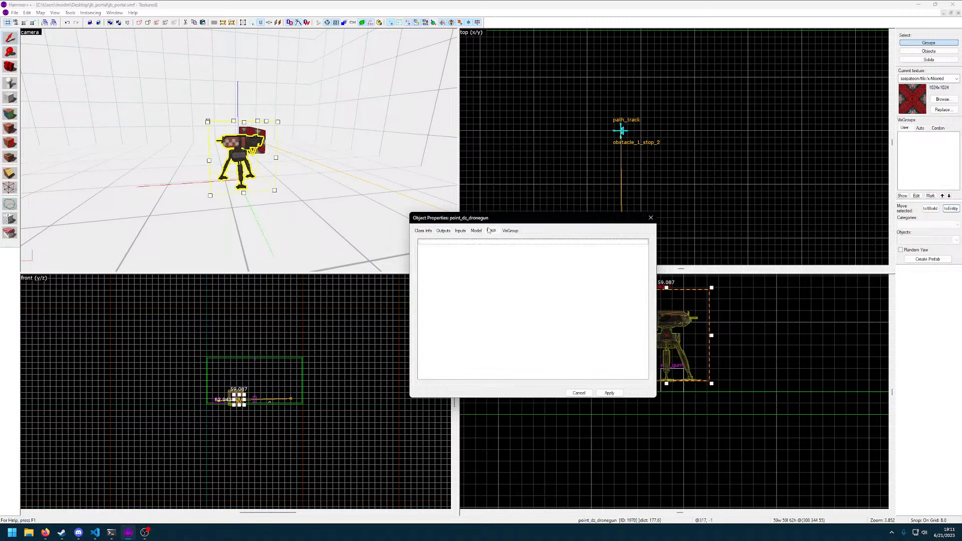
pyautogui.click(510, 231)
pyautogui.click(584, 394)
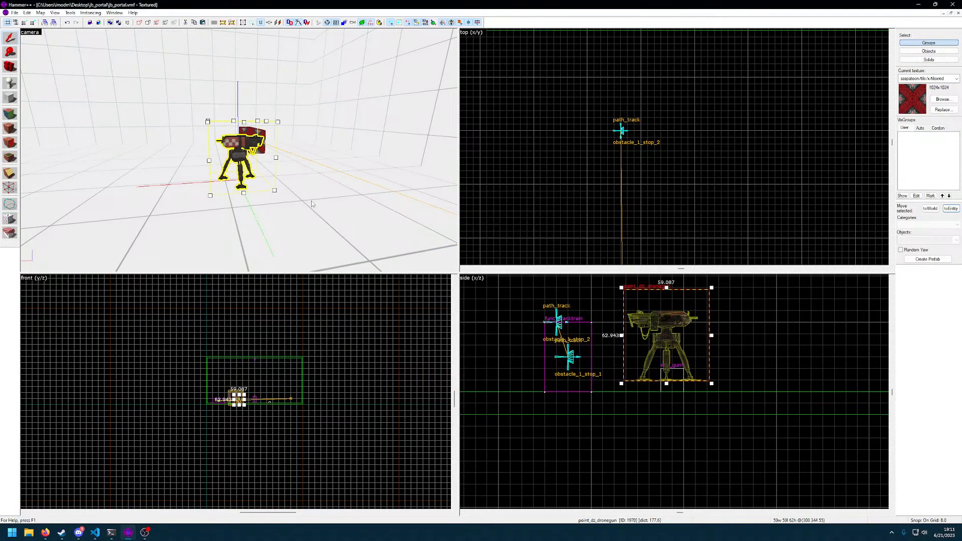
# Select the env_gunfire entity in the large room and open its object properties
pyautogui.press('z')
pyautogui.press('d')
pyautogui.press('w')
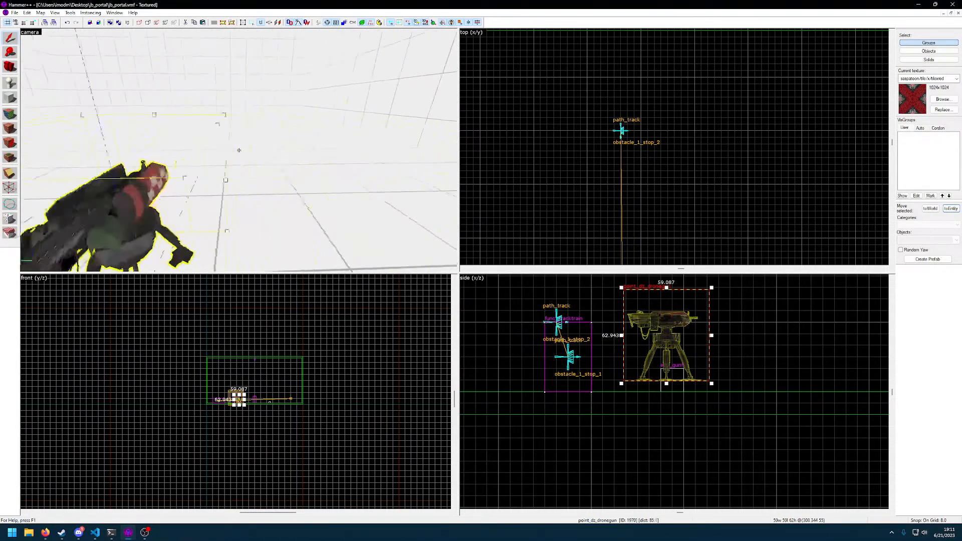
pyautogui.press('d')
pyautogui.click(239, 150)
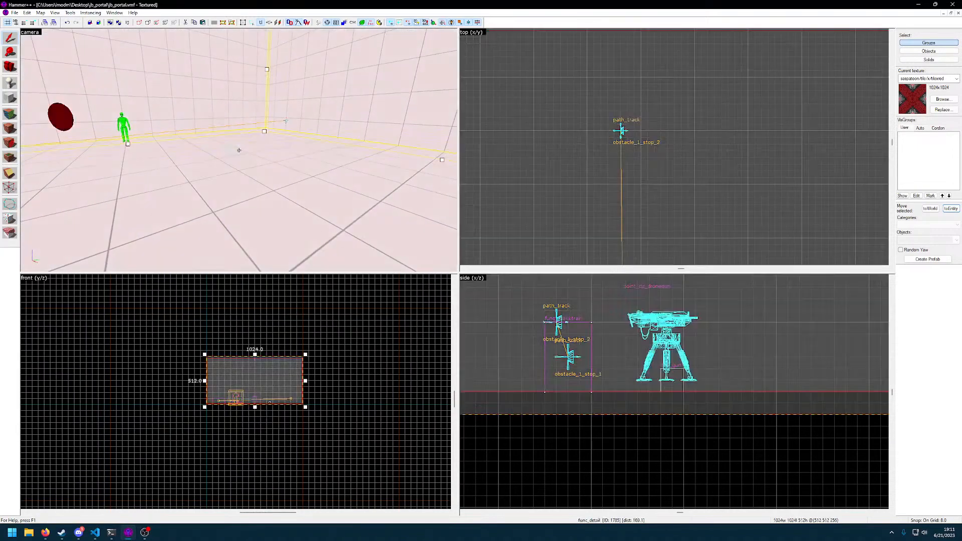
pyautogui.click(239, 150)
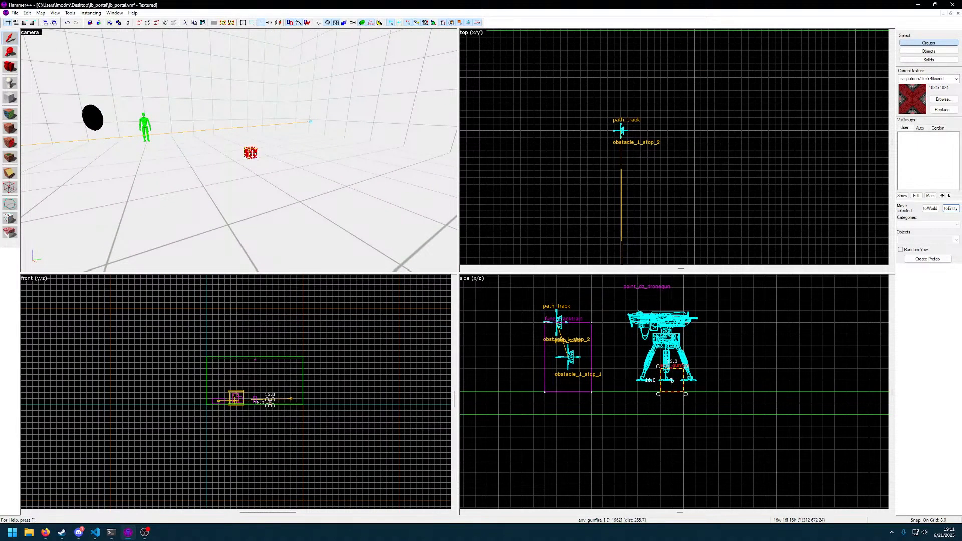
pyautogui.hotkey('alt', 'Return')
# Set the env_gunfire's Min Delay Between Bursts to 0 and Max Delay Between Bursts to 1, and apply
pyautogui.click(496, 308)
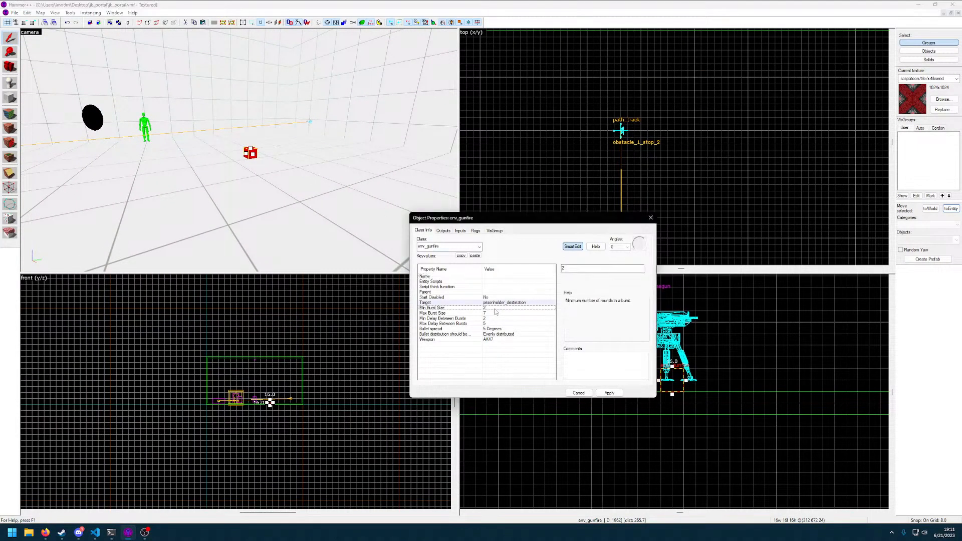
pyautogui.click(494, 297)
pyautogui.click(491, 319)
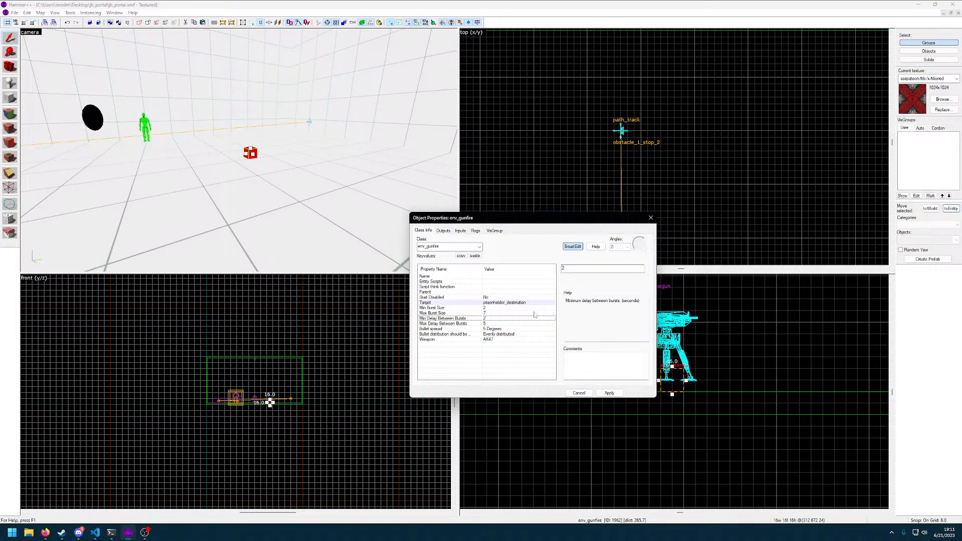
pyautogui.doubleClick(586, 268)
pyautogui.write('0')
pyautogui.click(488, 323)
pyautogui.click(574, 271)
pyautogui.write('1')
pyautogui.click(610, 393)
# Check the env_gunfire's bullet distribution options, set Bullet spread to 1 Degree, and check the raw keyvalues
pyautogui.click(493, 335)
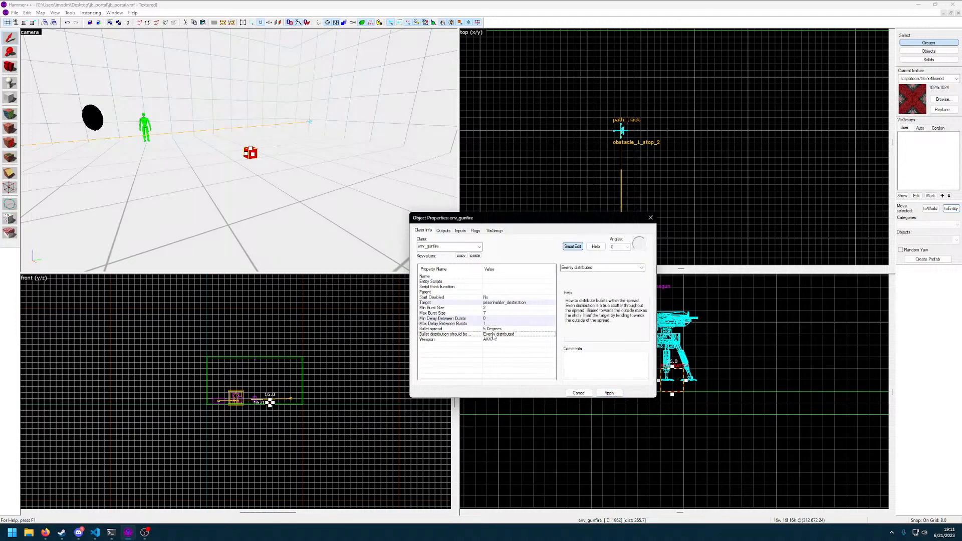
pyautogui.click(632, 268)
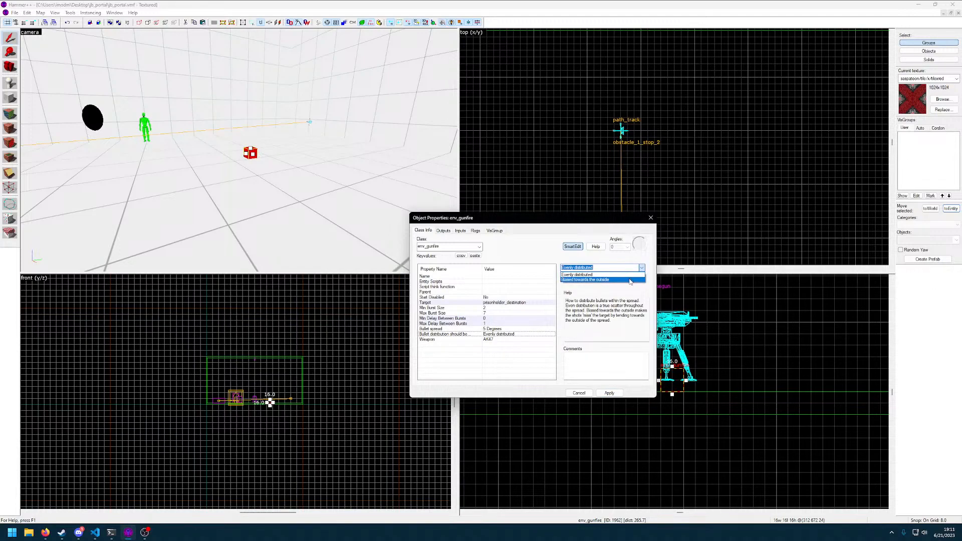
pyautogui.click(619, 294)
pyautogui.click(495, 329)
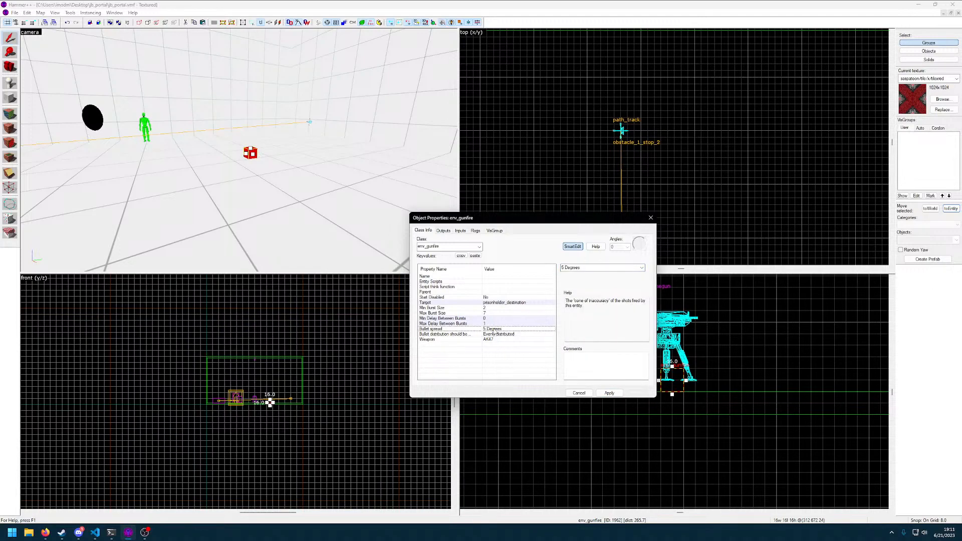
pyautogui.click(641, 267)
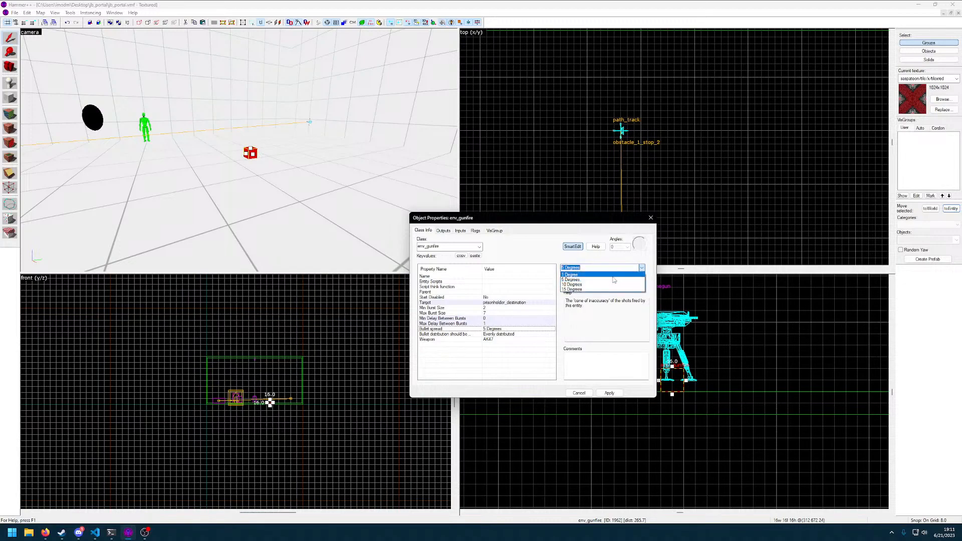
pyautogui.click(601, 274)
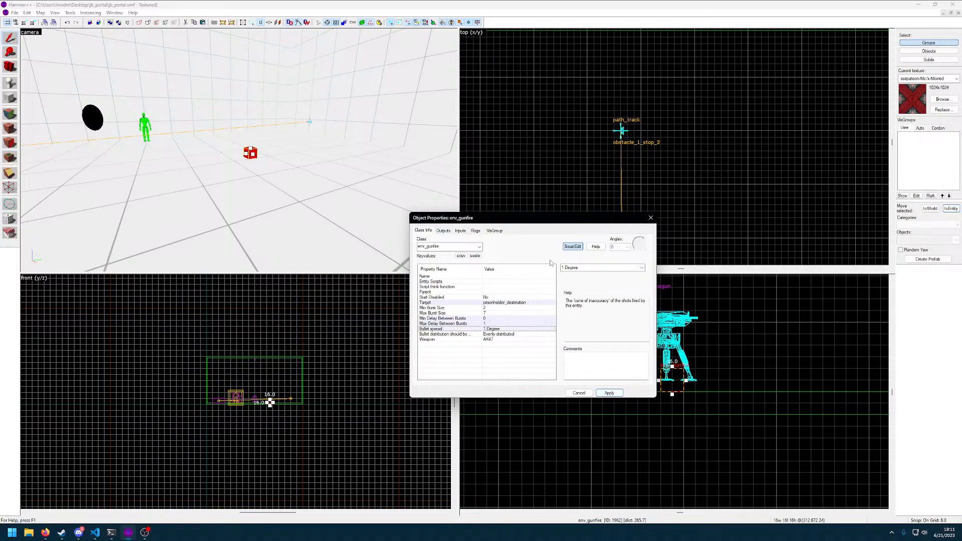
pyautogui.click(573, 247)
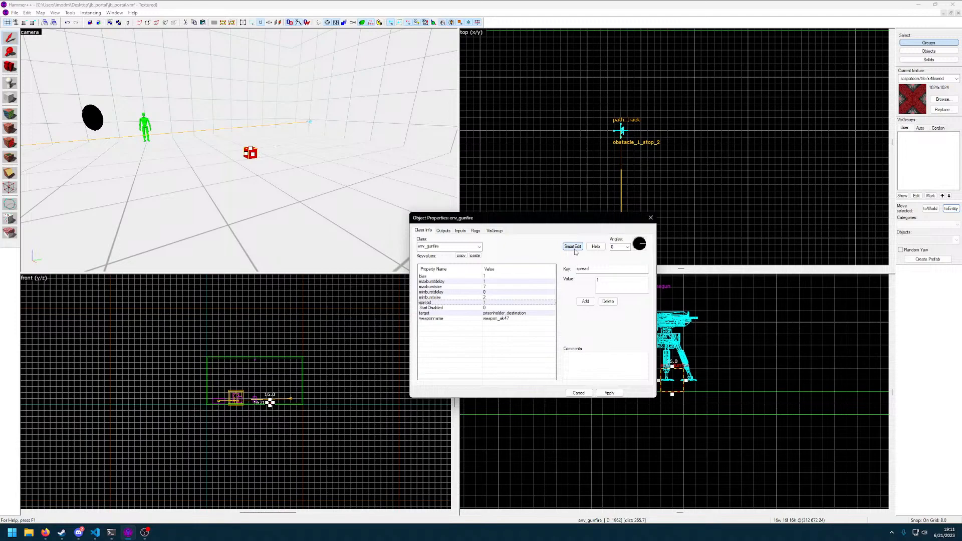
pyautogui.click(574, 247)
# Set the env_gunfire's Max Burst Size to 21 and apply it
pyautogui.click(488, 325)
pyautogui.click(497, 312)
pyautogui.click(497, 308)
pyautogui.click(505, 312)
pyautogui.click(597, 269)
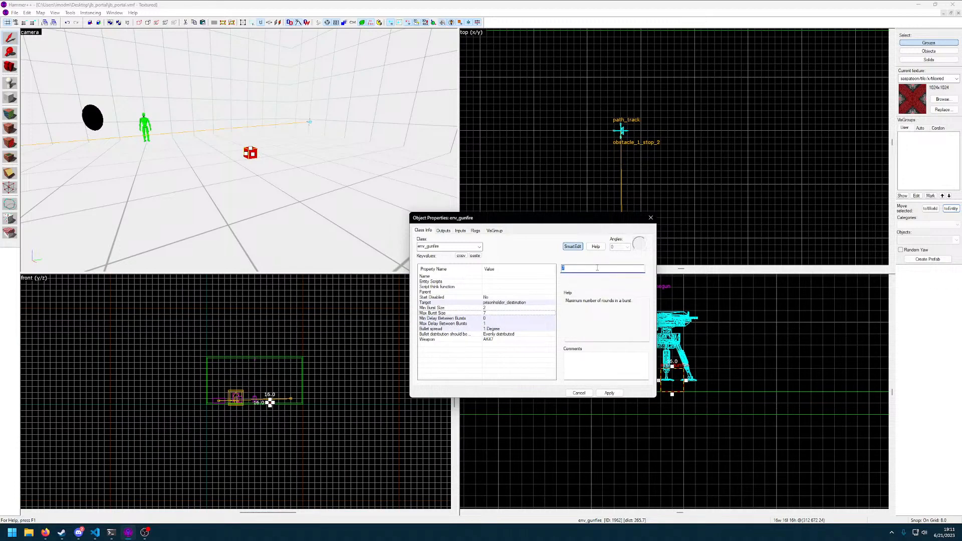
pyautogui.write('21')
pyautogui.click(610, 394)
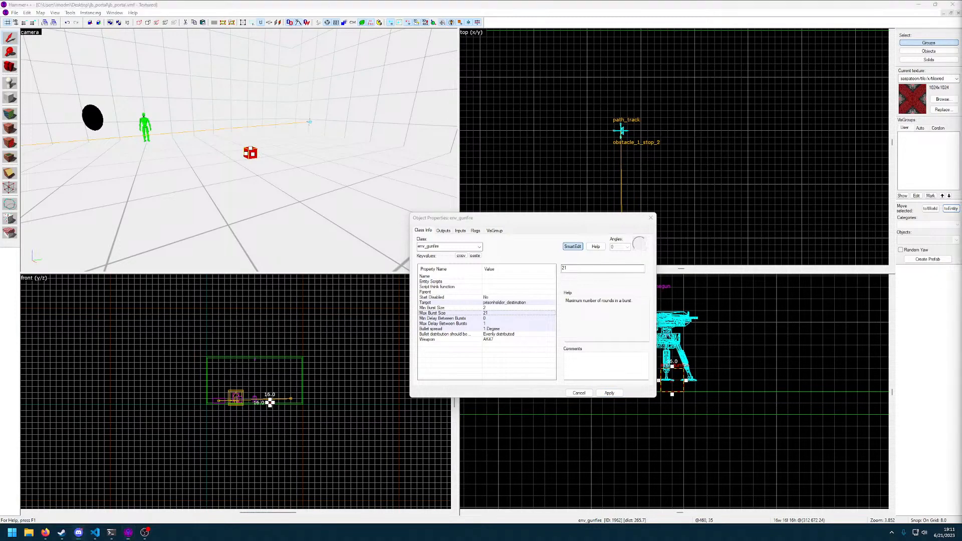
# Set the env_gunfire's Weapon to USP, apply it, check the entity's flags and close the properties
pyautogui.click(502, 340)
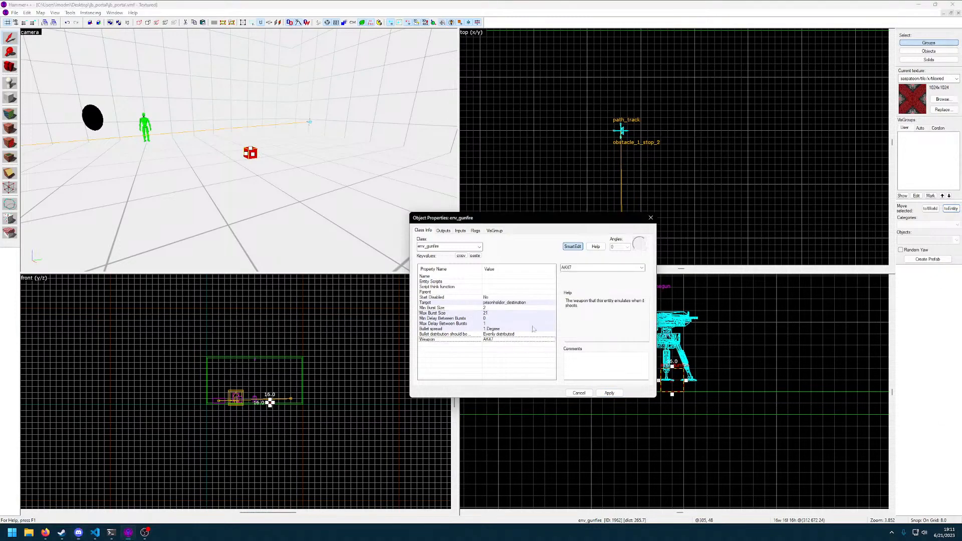
pyautogui.click(643, 268)
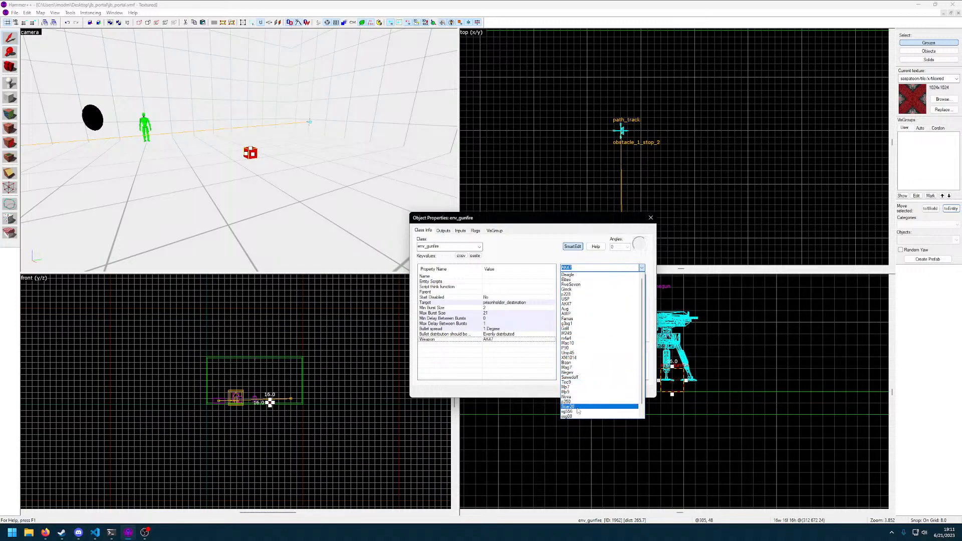
pyautogui.scroll(-1, 575, 328)
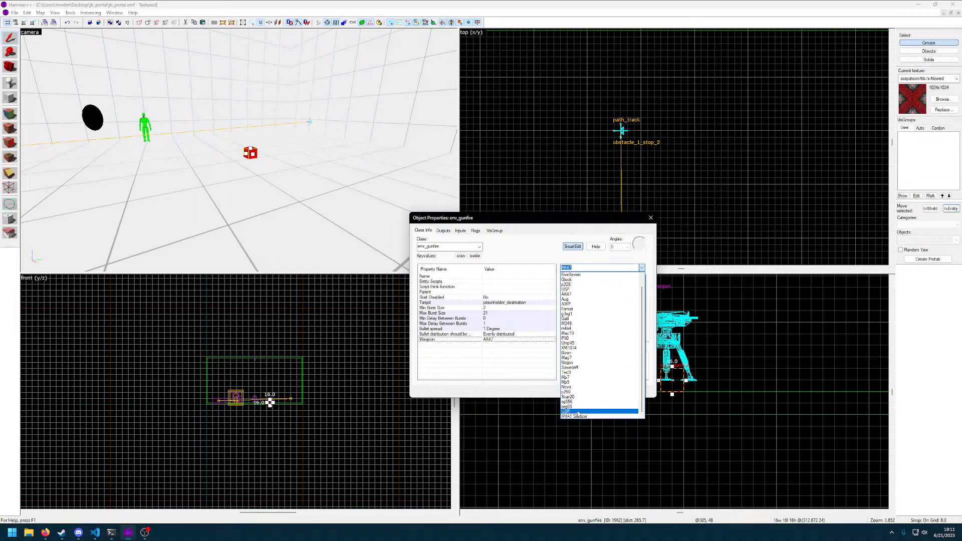
pyautogui.scroll(1, 577, 371)
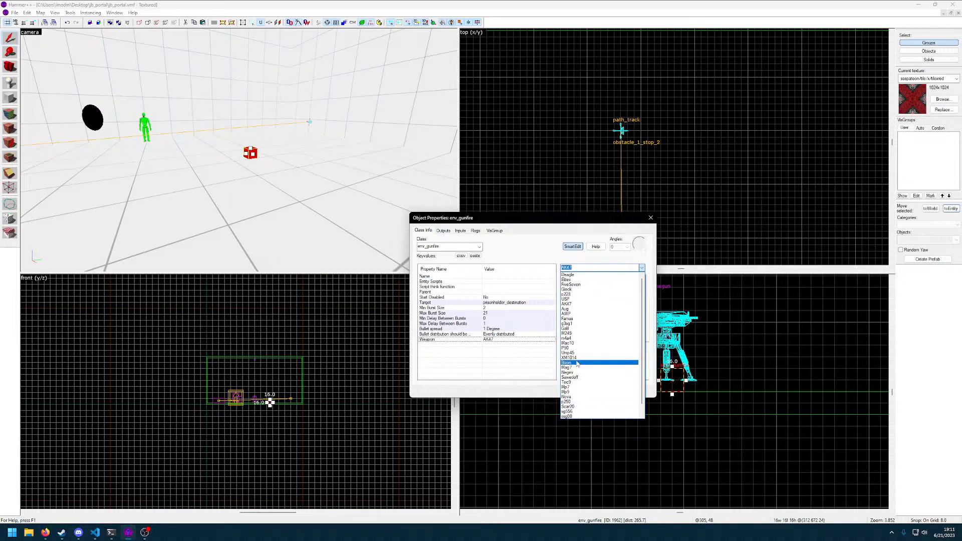
pyautogui.click(570, 301)
pyautogui.click(609, 393)
pyautogui.click(453, 232)
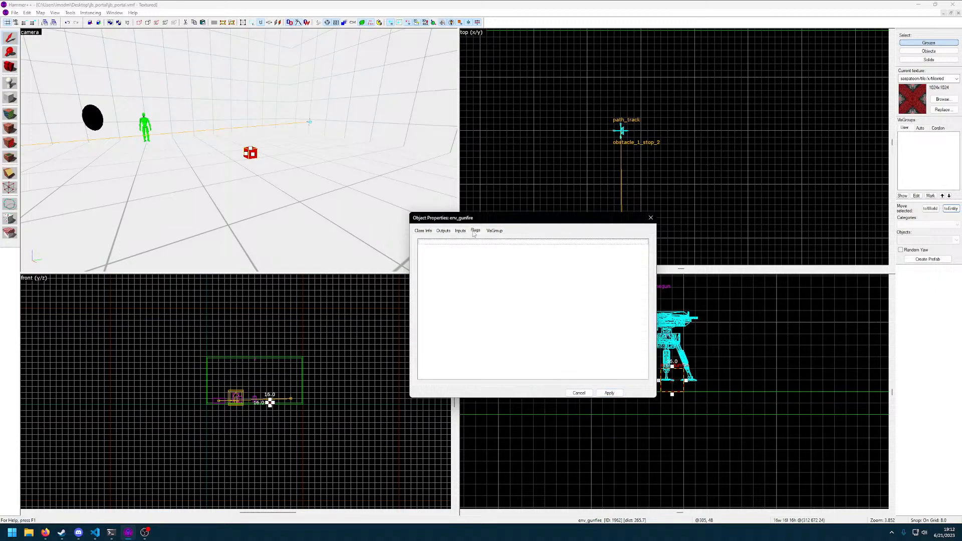
pyautogui.click(425, 232)
pyautogui.click(584, 393)
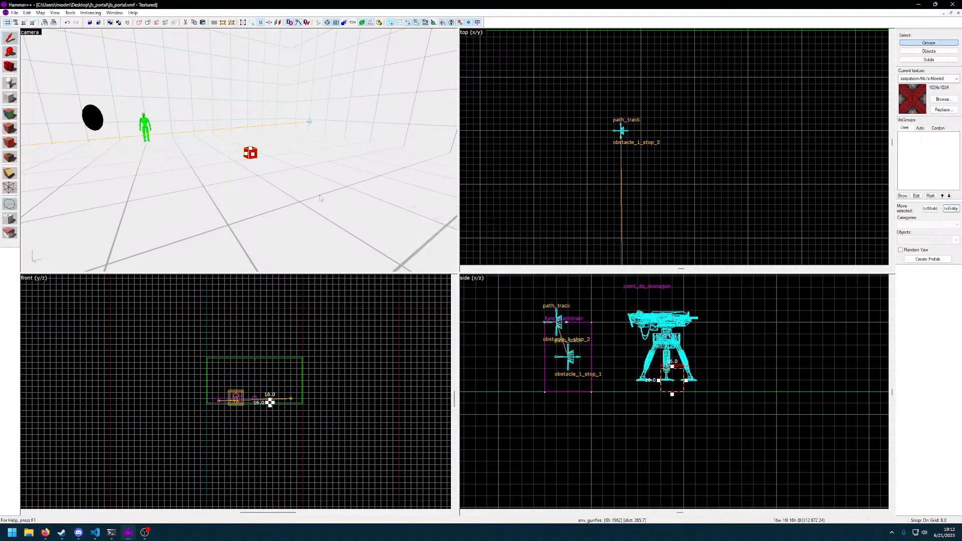
# Delete the red func_tracktrain block and its two path_track stops from the large room
pyautogui.press('z')
pyautogui.press('d')
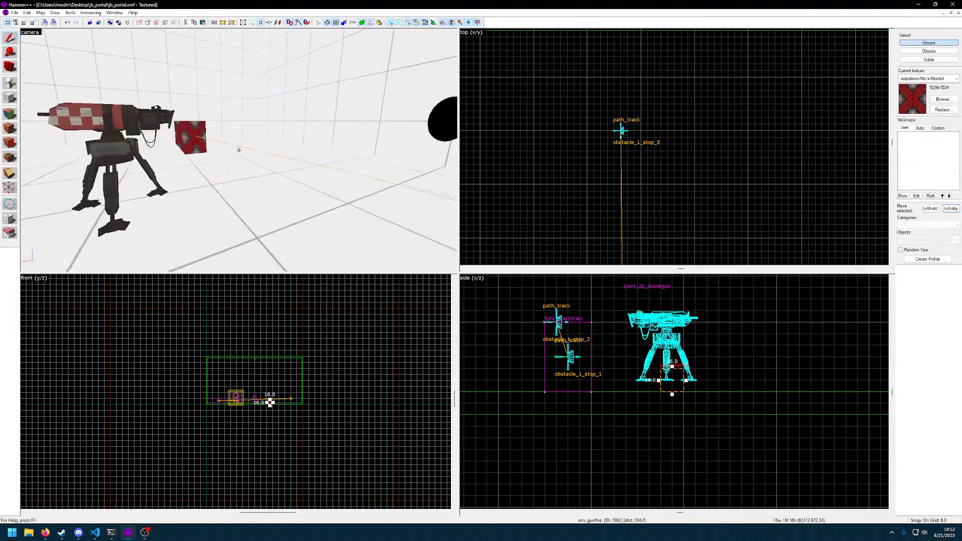
pyautogui.click(239, 150)
pyautogui.press('Delete')
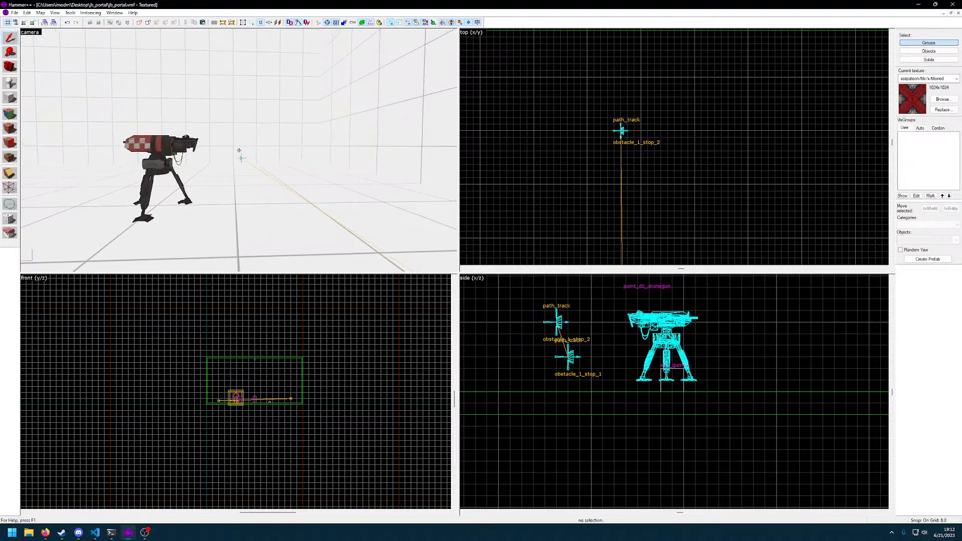
pyautogui.press('w')
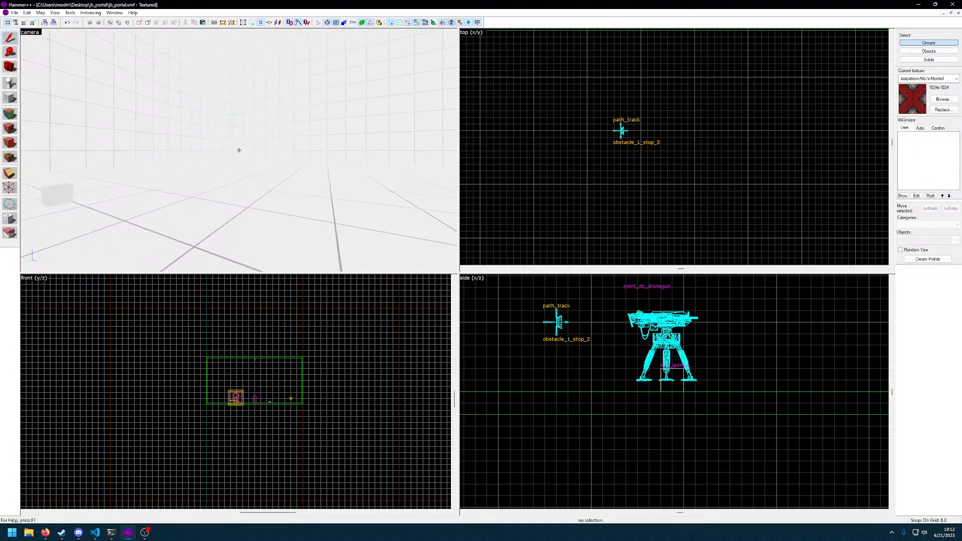
pyautogui.click(239, 151)
pyautogui.press('Delete')
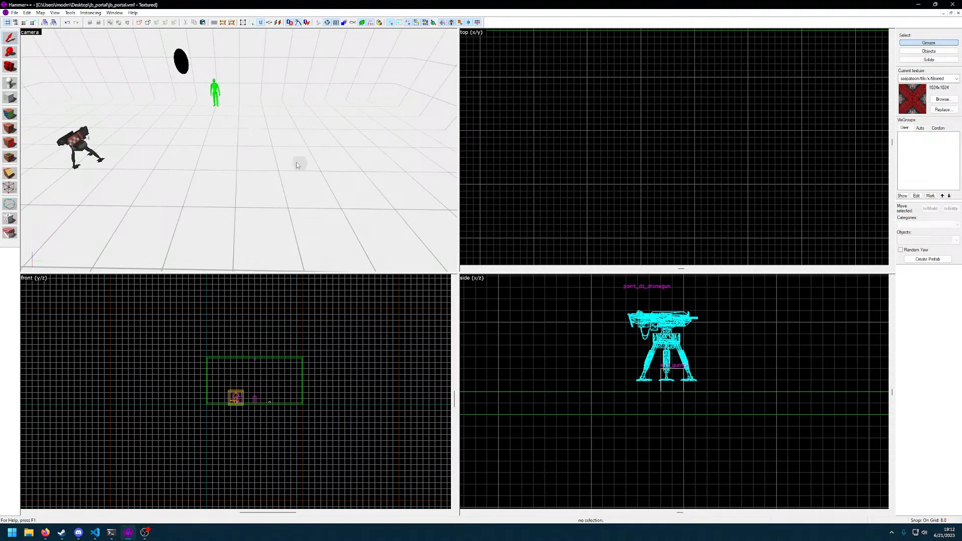
# Raise the env_gunfire to the drone gun's barrel height and align it with the teleport destination, at about (320 512 64)
pyautogui.click(295, 165)
pyautogui.scroll(-3, 692, 415)
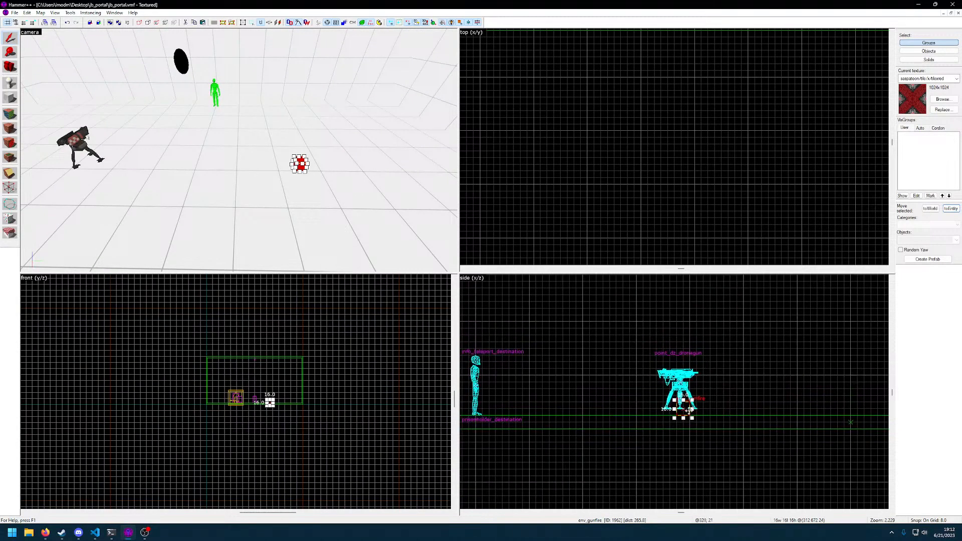
pyautogui.moveTo(686, 411); pyautogui.dragTo(675, 376)
pyautogui.scroll(6, 235, 399)
pyautogui.scroll(-9, 636, 178)
pyautogui.scroll(6, 642, 143)
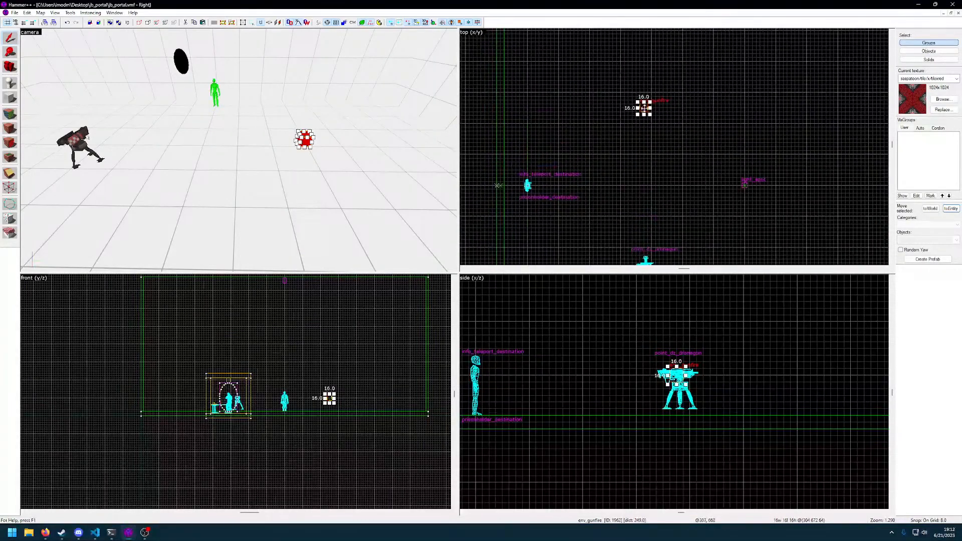
pyautogui.moveTo(643, 108); pyautogui.dragTo(652, 185)
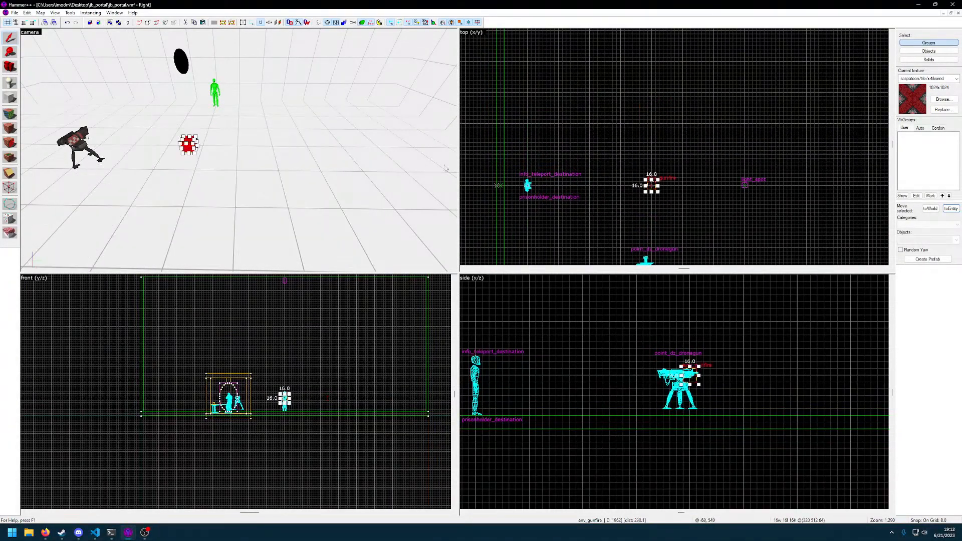
# Select the drone gun, then compile and run the map with BSP, VIS and RAD on Normal
pyautogui.press('z')
pyautogui.click(239, 150)
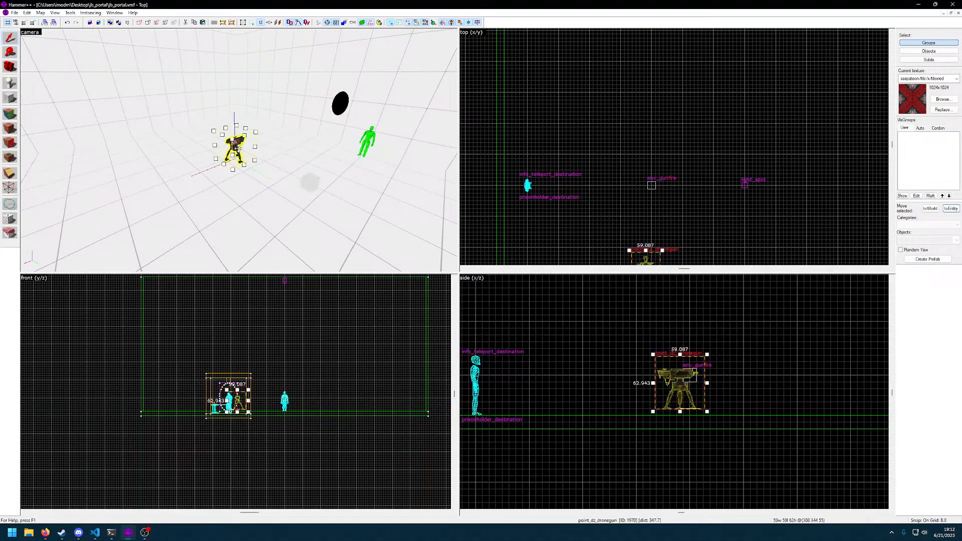
pyautogui.press('F9')
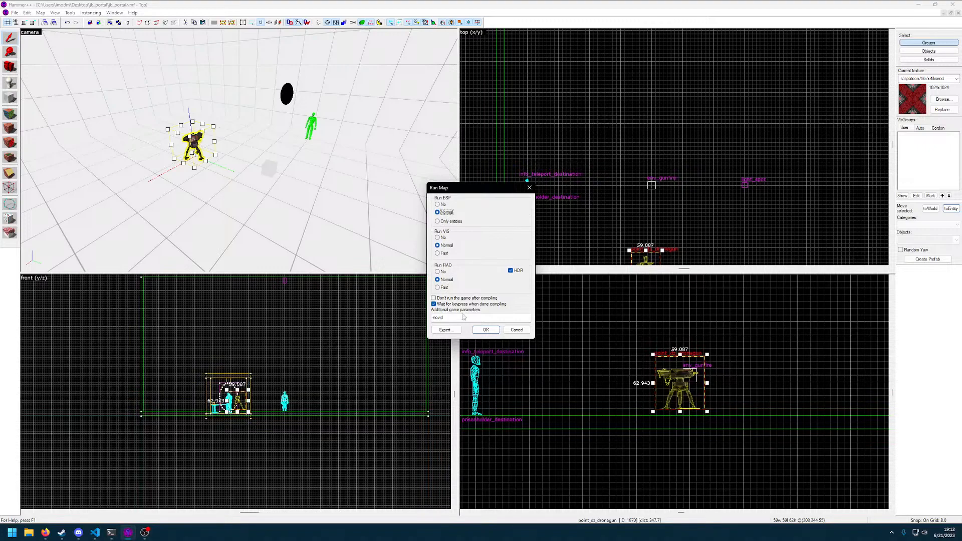
pyautogui.click(486, 330)
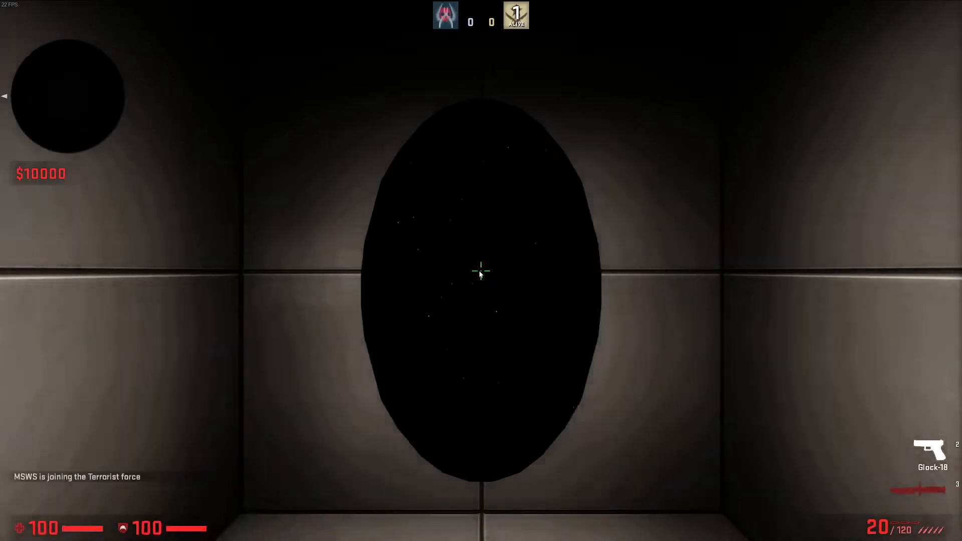
# Go through the portal with the knife out and look around the large room to check the gunfire and drone gun
pyautogui.press('Tab')
pyautogui.press('3')
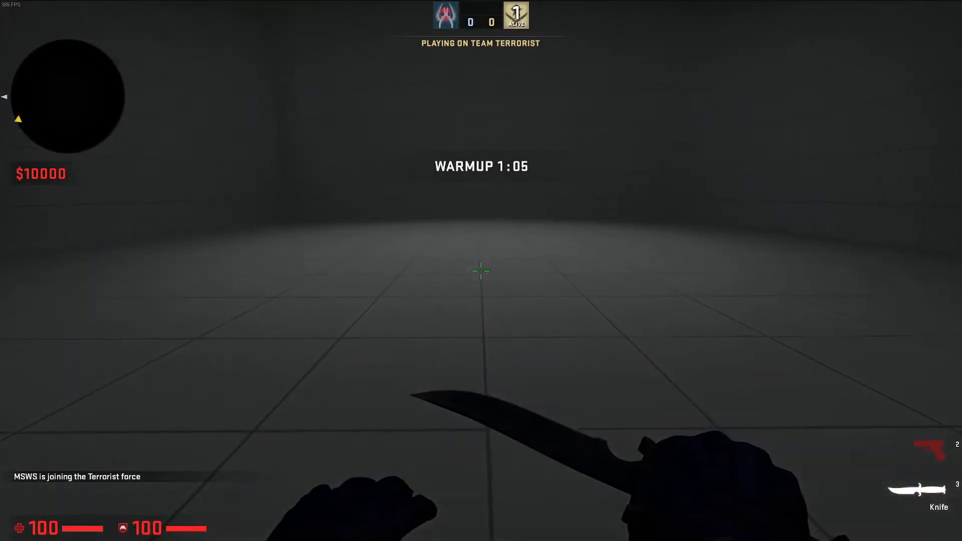
pyautogui.click(481, 271)
pyautogui.click(481, 270)
pyautogui.press('`')
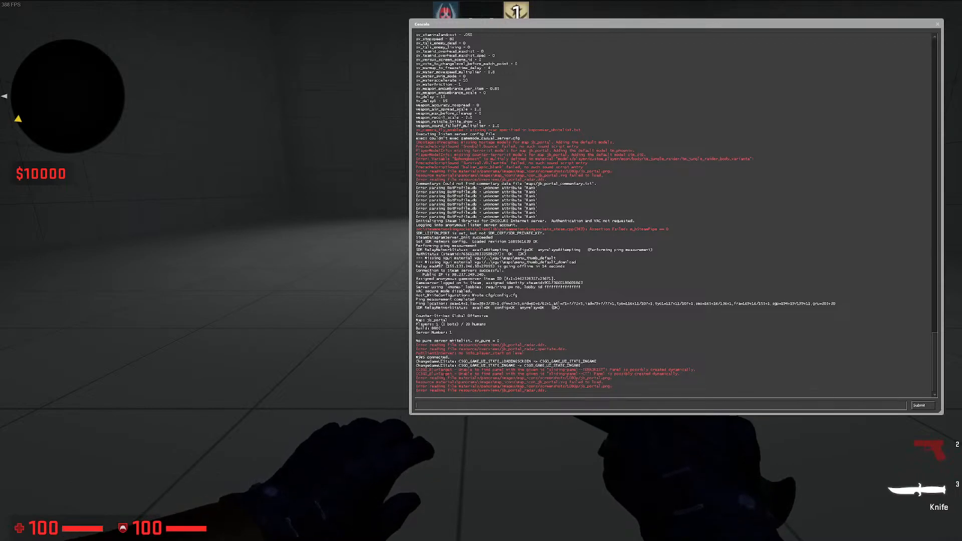
pyautogui.press('`')
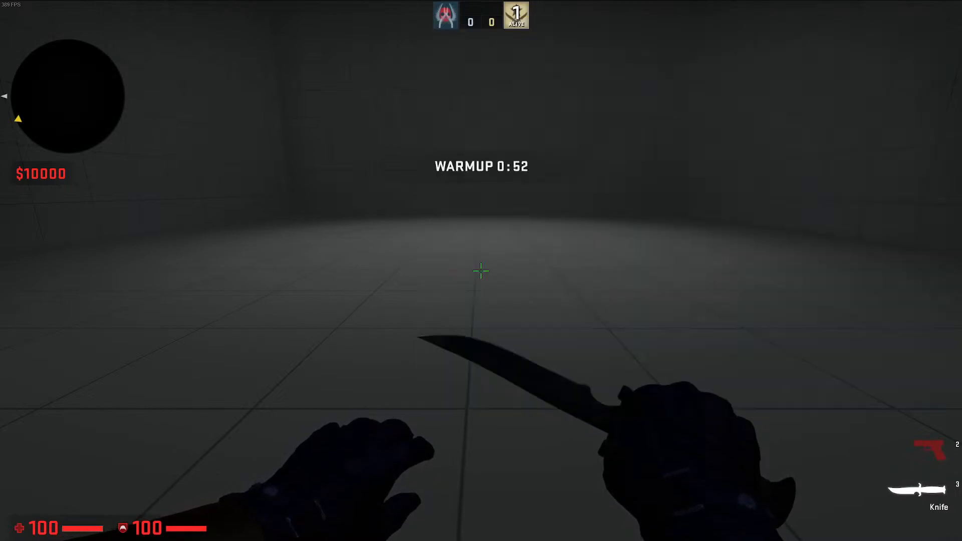
pyautogui.press('Tab')
pyautogui.press('f')
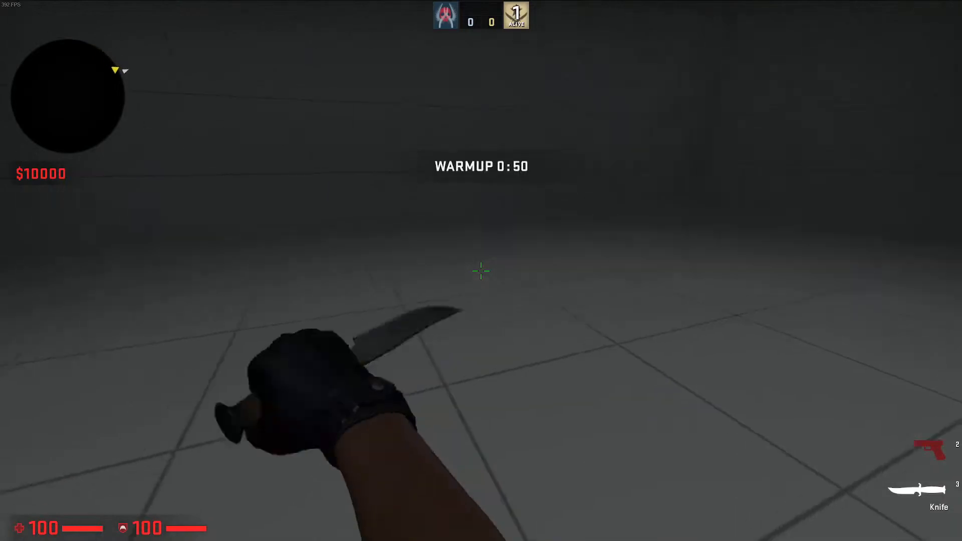
# Leave the game for Hammer++ and close the finished compile output window
pyautogui.press('`')
pyautogui.hotkey('alt', 'Tab')
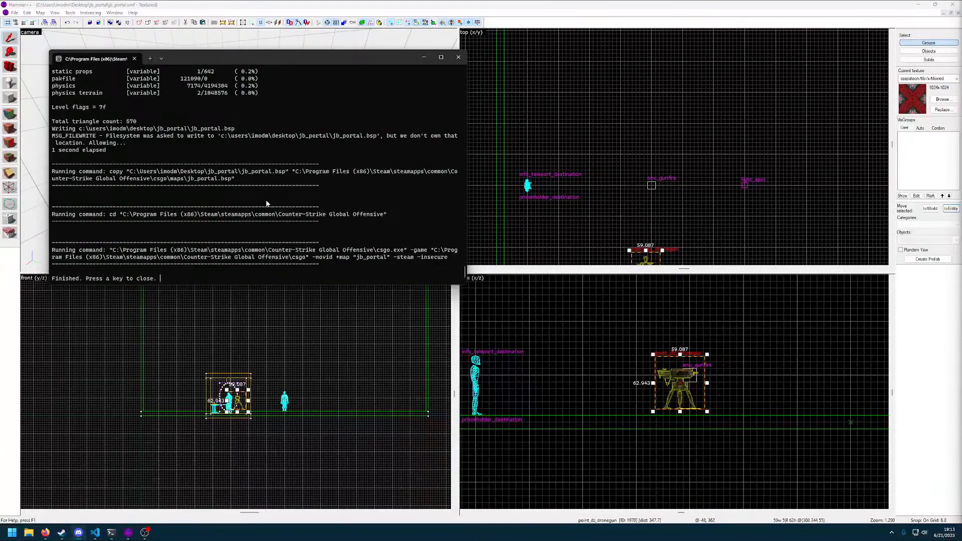
pyautogui.press('Return')
pyautogui.click(239, 150)
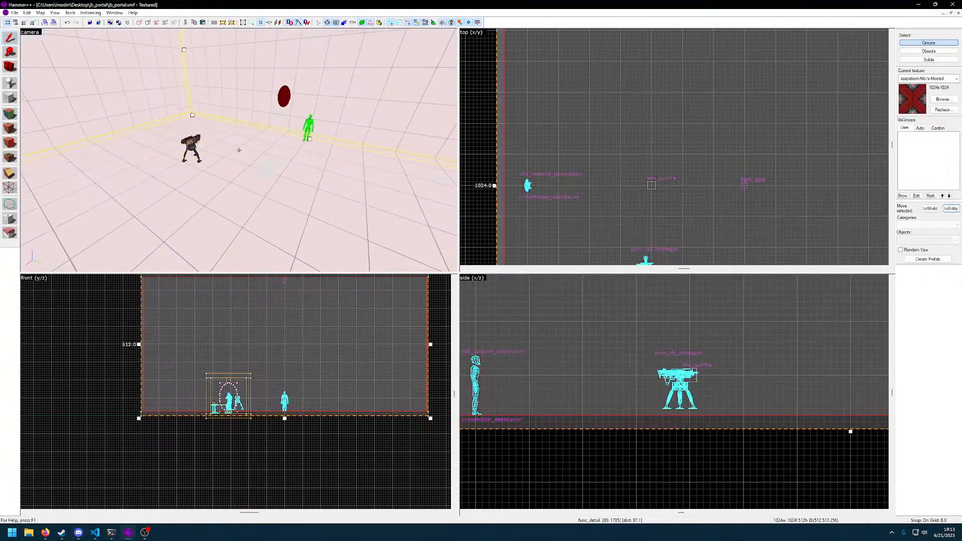
# Change the weapon emulated by the env_gunfire in the large room to AK47
pyautogui.doubleClick(239, 150)
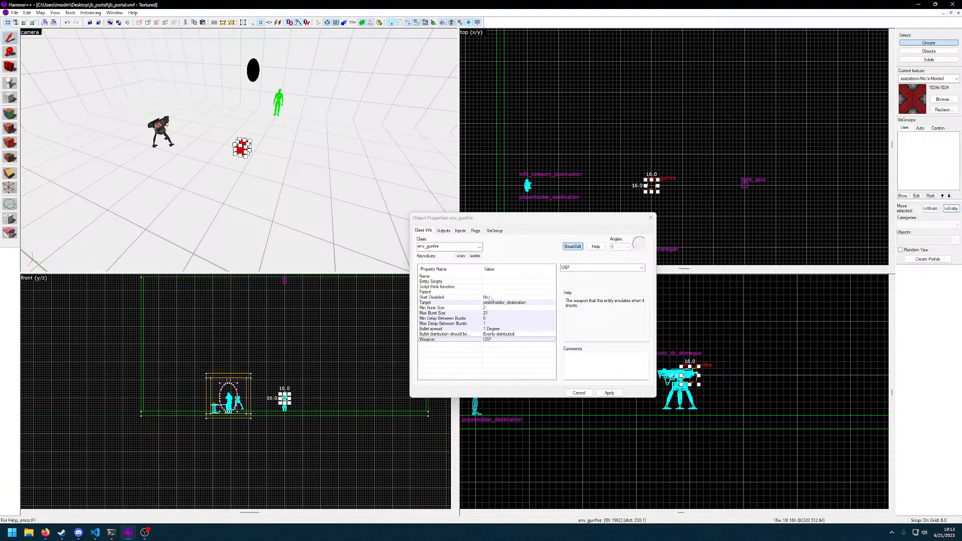
pyautogui.click(490, 297)
pyautogui.click(500, 303)
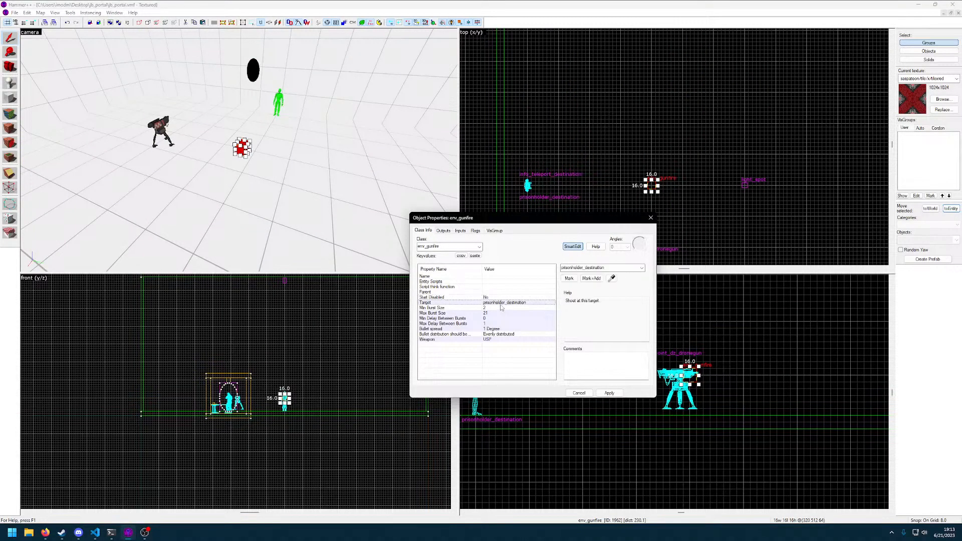
pyautogui.press('z')
pyautogui.press('d')
pyautogui.press('z')
pyautogui.press('z')
pyautogui.press('z')
pyautogui.press('z')
pyautogui.click(488, 339)
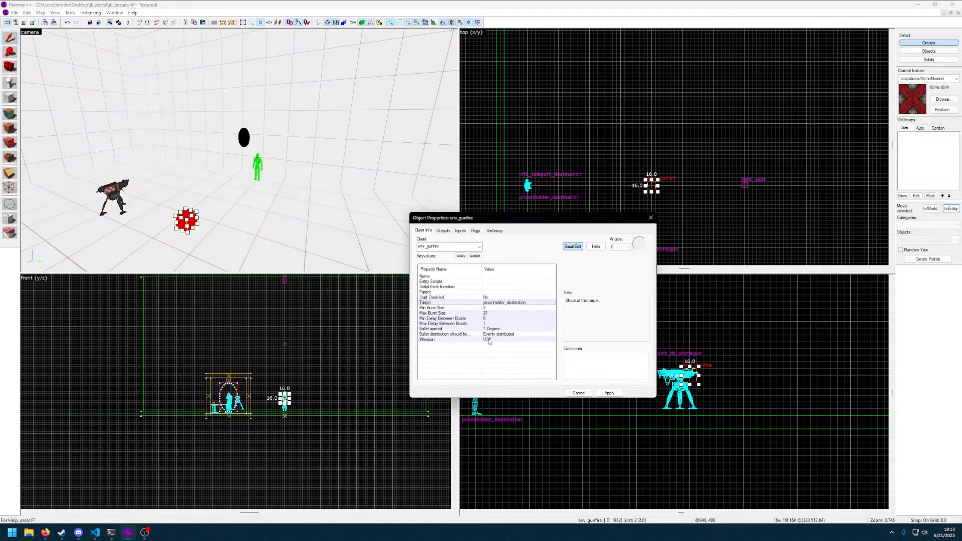
pyautogui.click(642, 268)
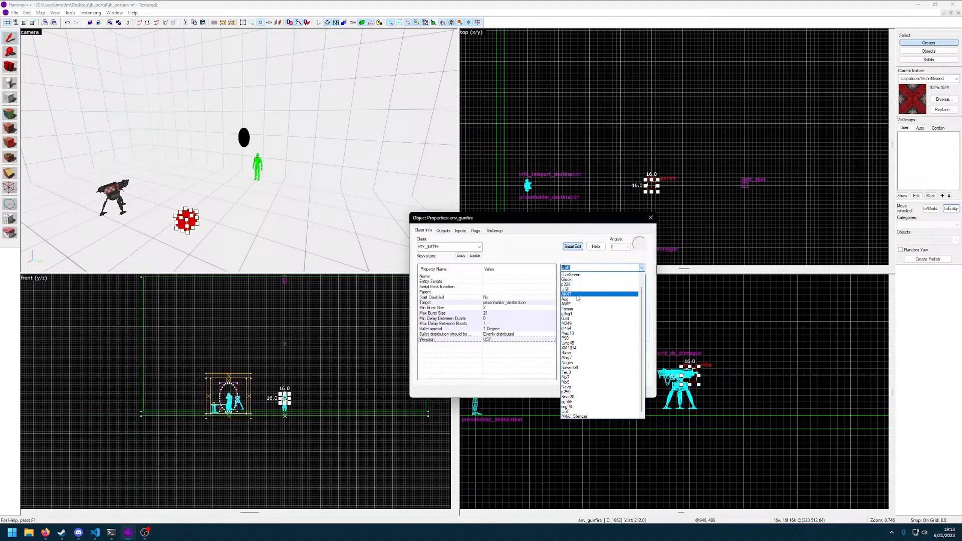
pyautogui.click(593, 294)
# Set the env_gunfire's minimum delay between bursts to 1 and maximum to 2 seconds, apply the changes and close its properties
pyautogui.click(494, 324)
pyautogui.click(498, 319)
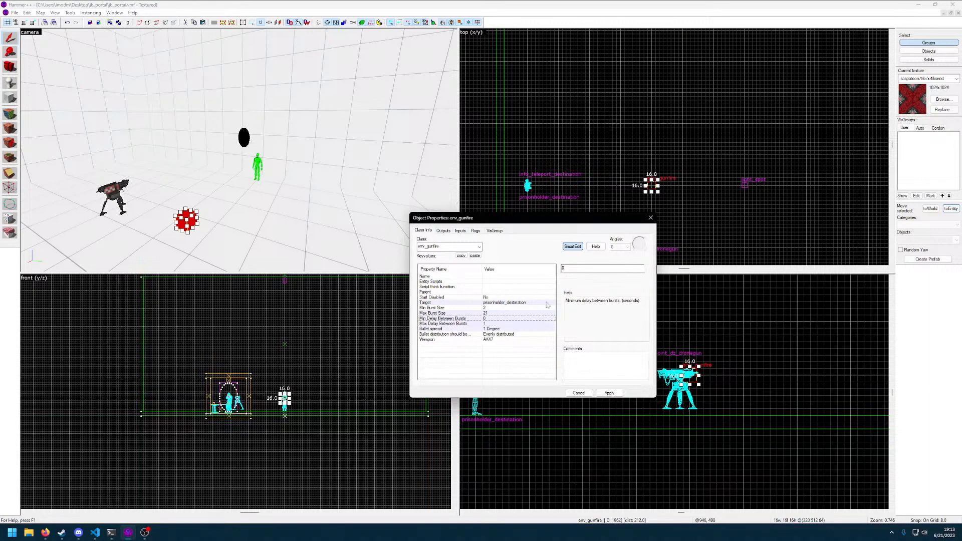
pyautogui.doubleClick(593, 269)
pyautogui.write('1')
pyautogui.click(506, 325)
pyautogui.click(586, 270)
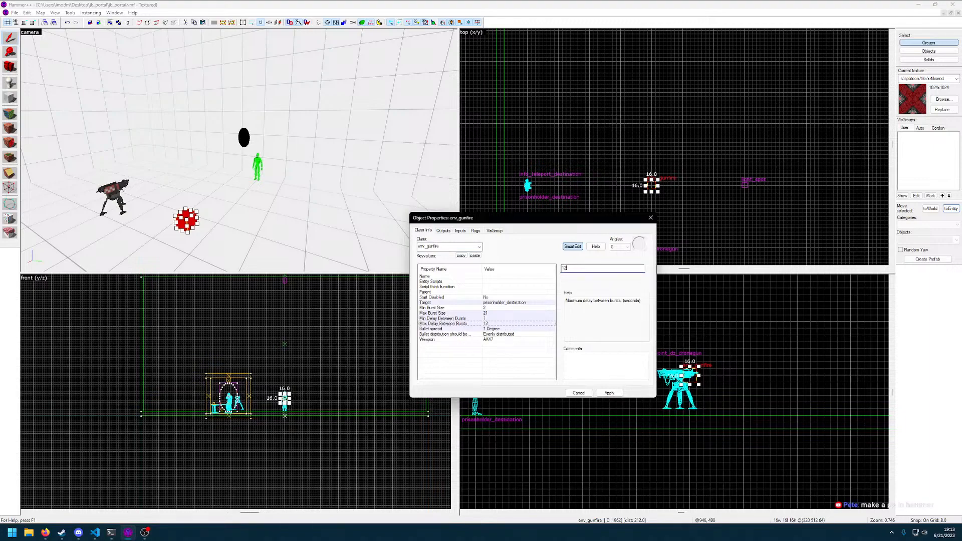
pyautogui.write('2')
pyautogui.press('Return')
pyautogui.click(609, 393)
pyautogui.click(338, 224)
pyautogui.press('z')
pyautogui.press('d')
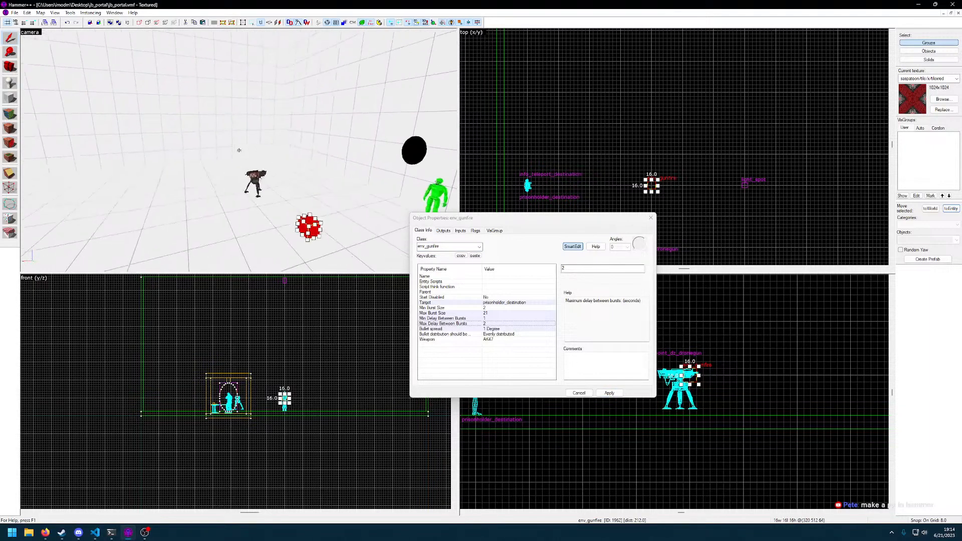
pyautogui.press('z')
pyautogui.click(651, 218)
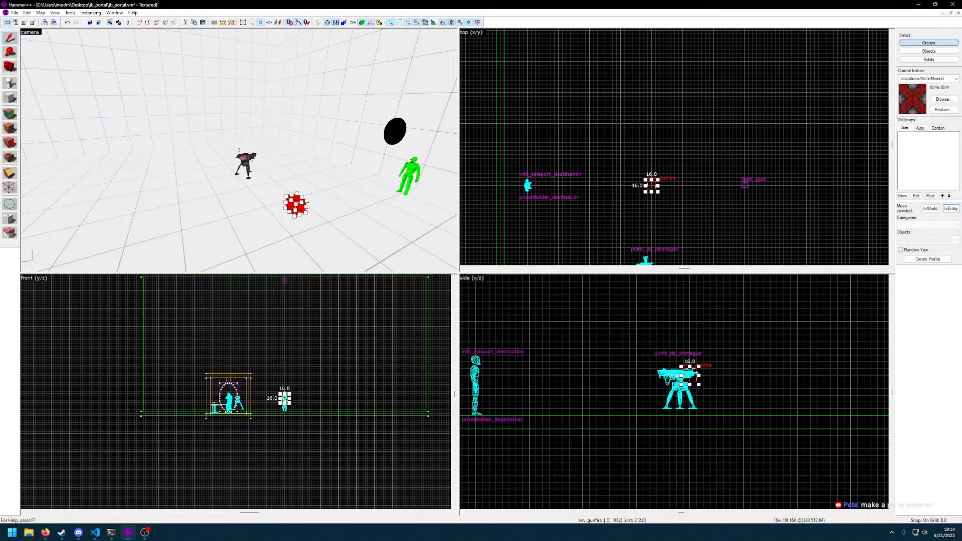
# Select the drone gun, coarsen the grid to 64 and move the gun near the large room's side wall, at (320 64 55)
pyautogui.press('z')
pyautogui.press('z')
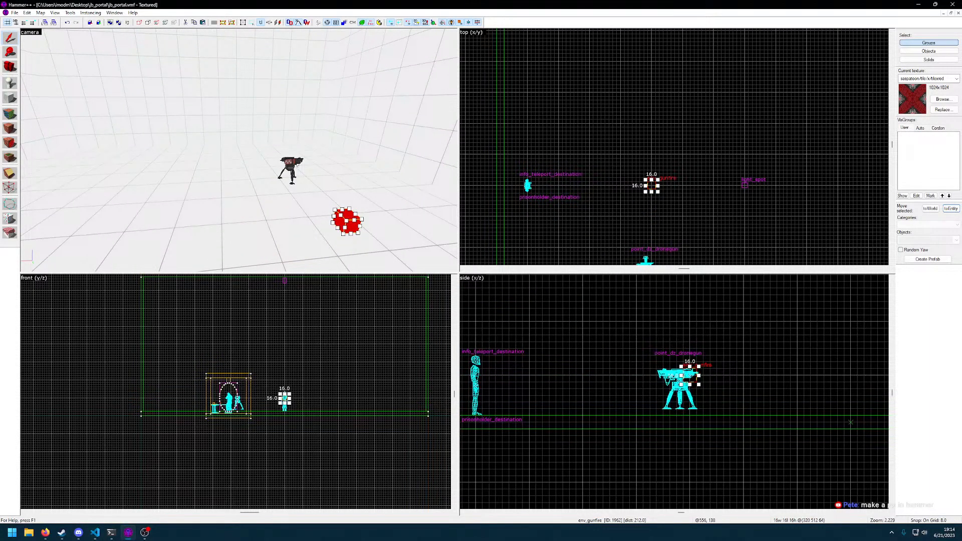
pyautogui.click(348, 189)
pyautogui.press('z')
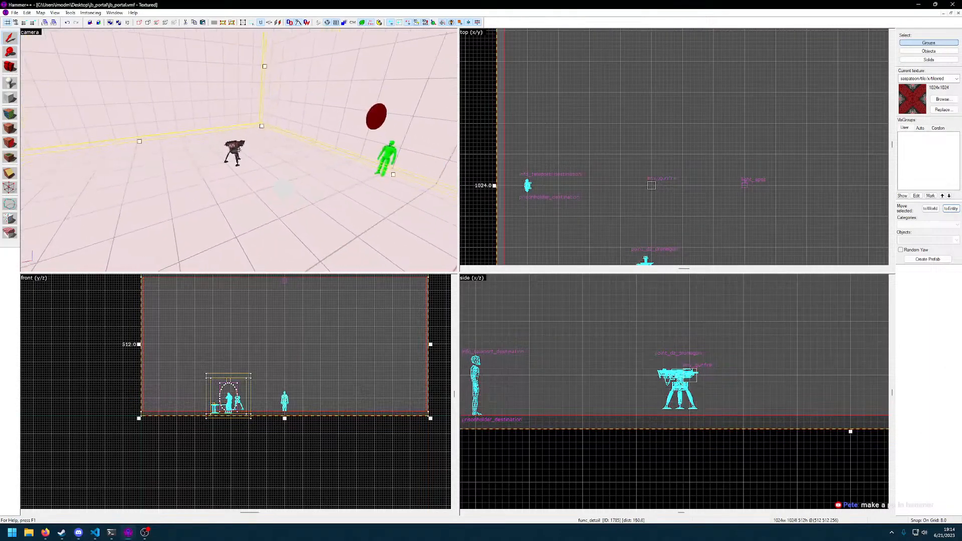
pyautogui.click(239, 150)
pyautogui.press('z')
pyautogui.scroll(-4, 629, 195)
pyautogui.moveTo(673, 218); pyautogui.dragTo(624, 149, button='middle')
pyautogui.click(230, 155)
pyautogui.click(239, 156)
pyautogui.click(302, 156)
pyautogui.hotkey('ctrl', 'z')
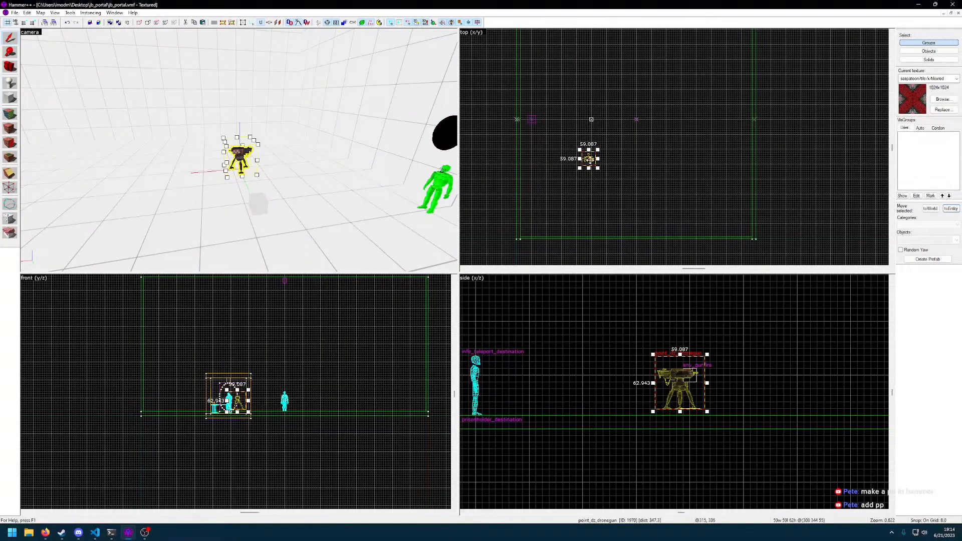
pyautogui.press(']')
pyautogui.press(']')
pyautogui.press(']')
pyautogui.moveTo(588, 159); pyautogui.dragTo(592, 224)
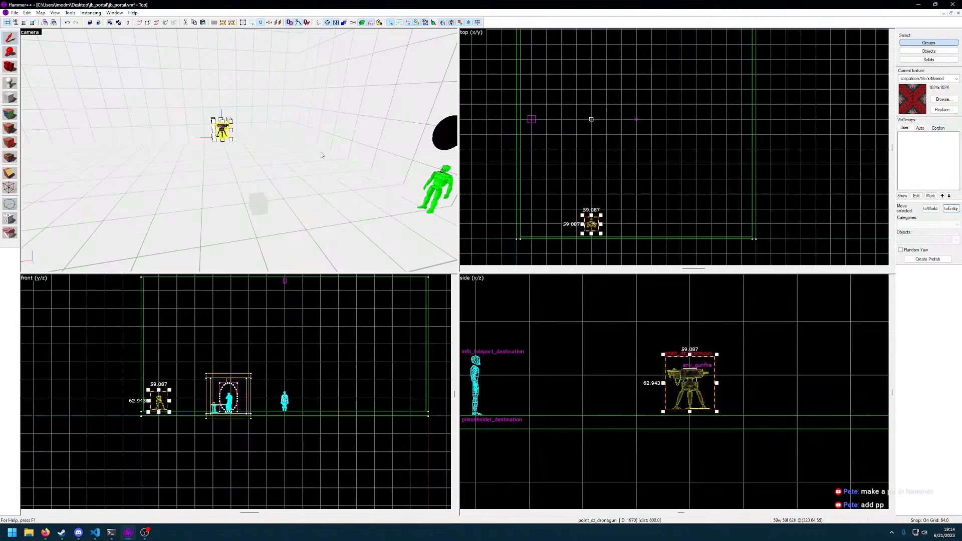
# Rotate the drone gun to a yaw of 270 degrees, apply it and close its properties
pyautogui.doubleClick(224, 131)
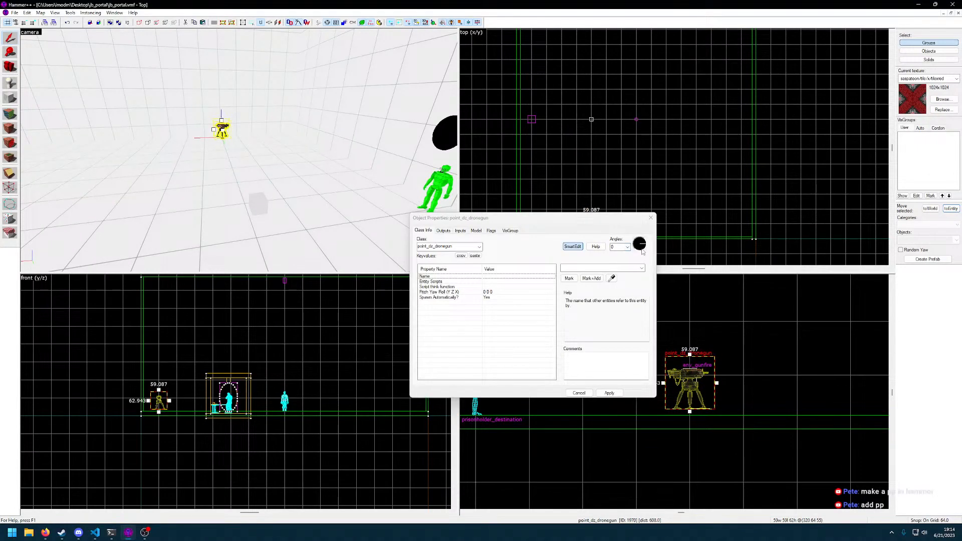
pyautogui.moveTo(641, 258); pyautogui.dragTo(642, 262)
pyautogui.click(611, 394)
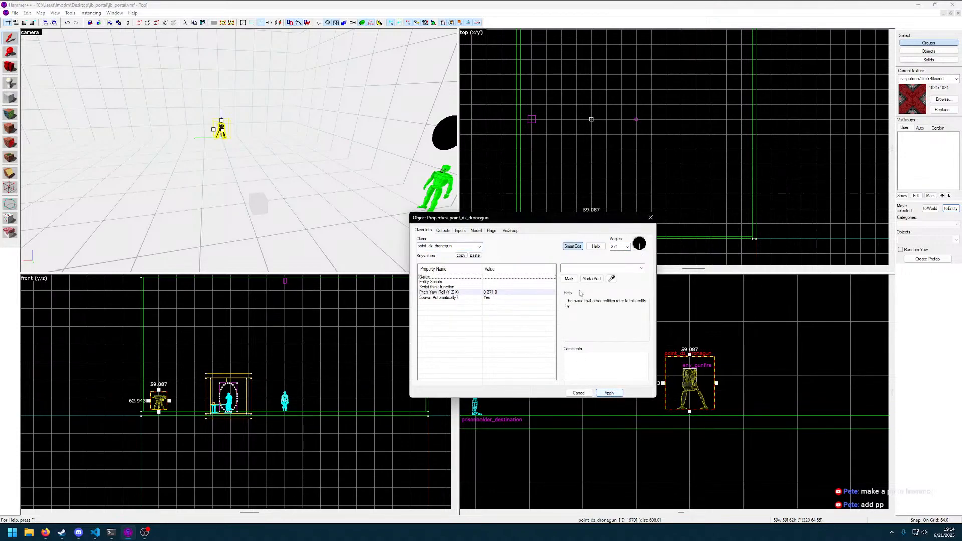
pyautogui.write('270')
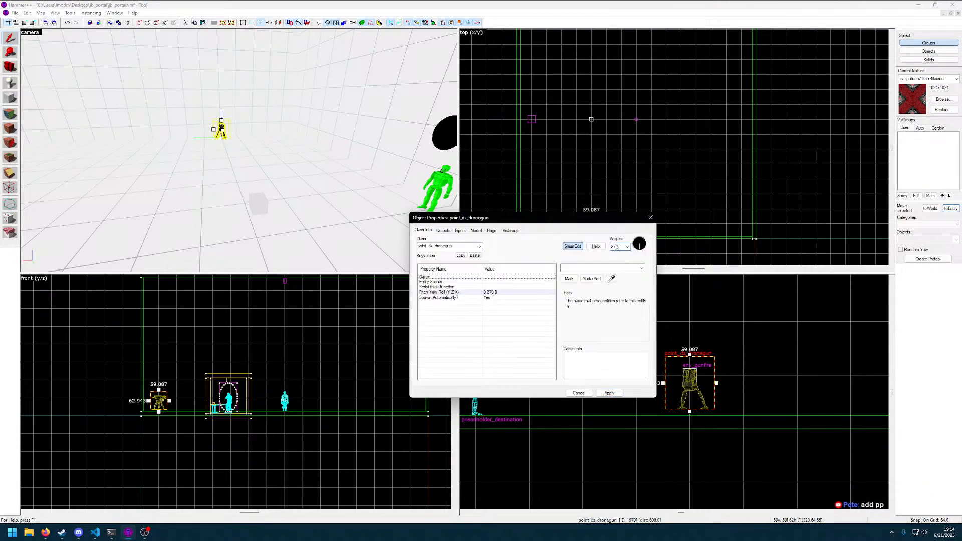
pyautogui.click(610, 393)
pyautogui.click(579, 393)
pyautogui.press('z')
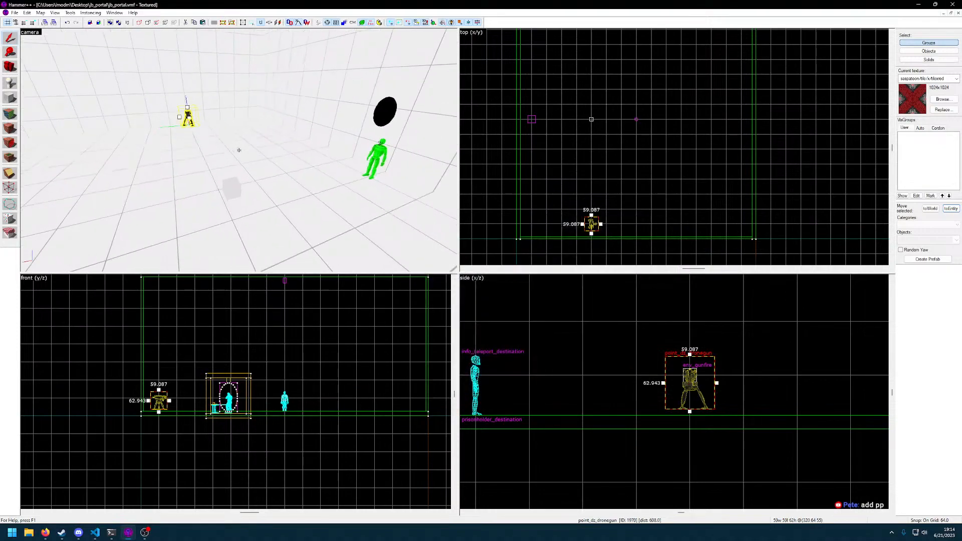
# Select the env_gunfire and review its outputs and keyvalues, then close its properties
pyautogui.click(239, 150)
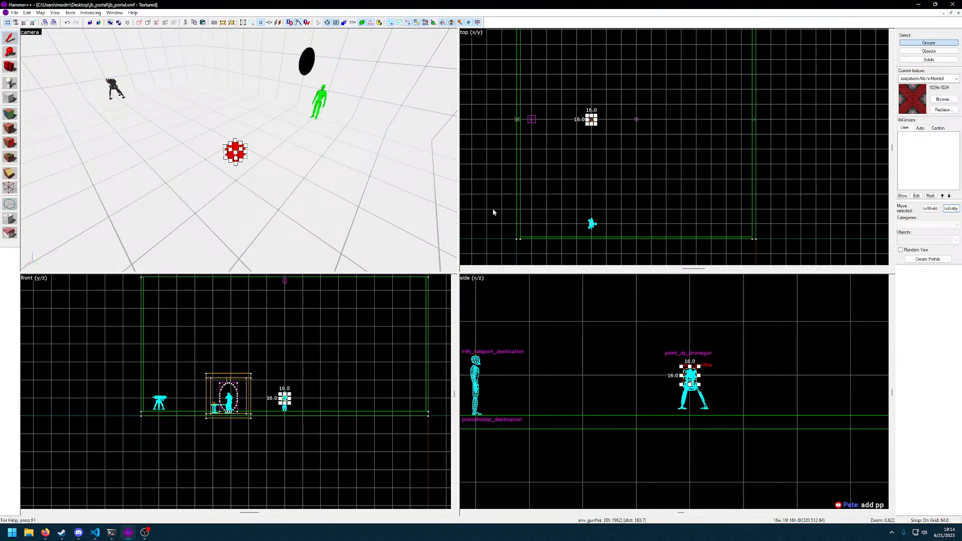
pyautogui.scroll(3, 631, 176)
pyautogui.scroll(-3, 619, 170)
pyautogui.moveTo(608, 155); pyautogui.dragTo(616, 208, button='middle')
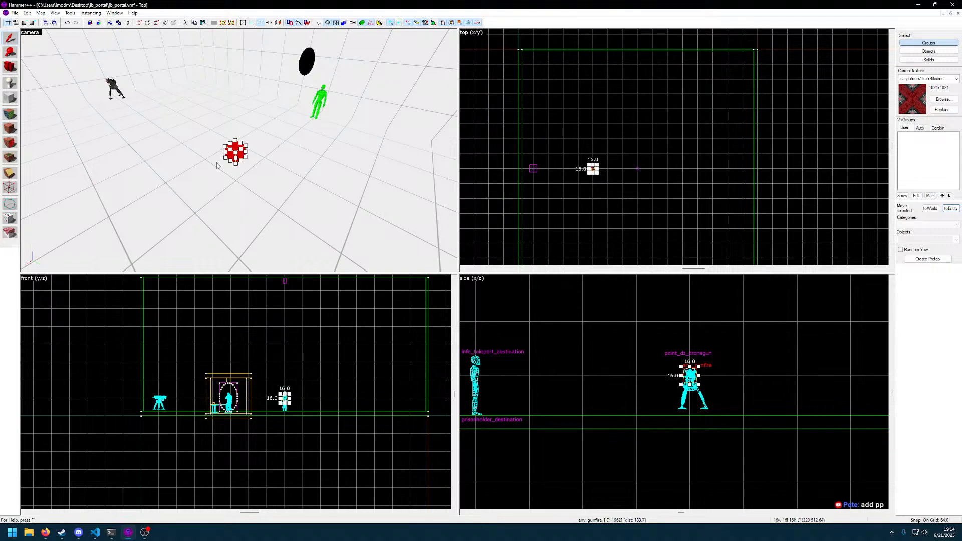
pyautogui.hotkey('alt', 'Return')
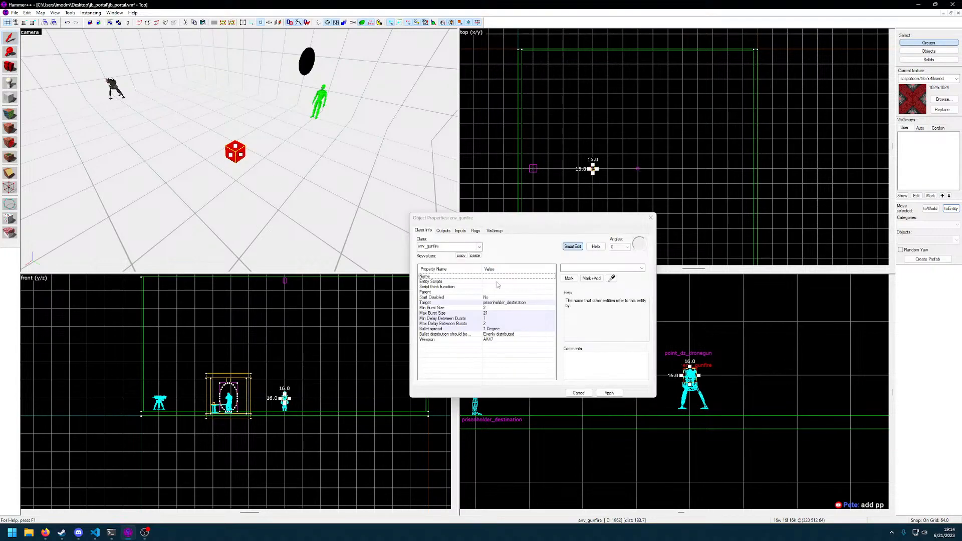
pyautogui.click(444, 231)
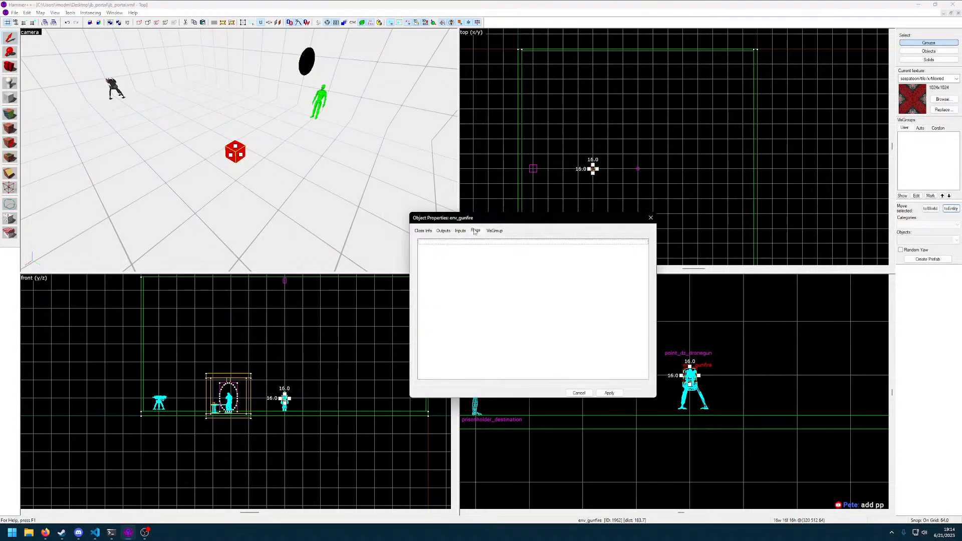
pyautogui.click(424, 230)
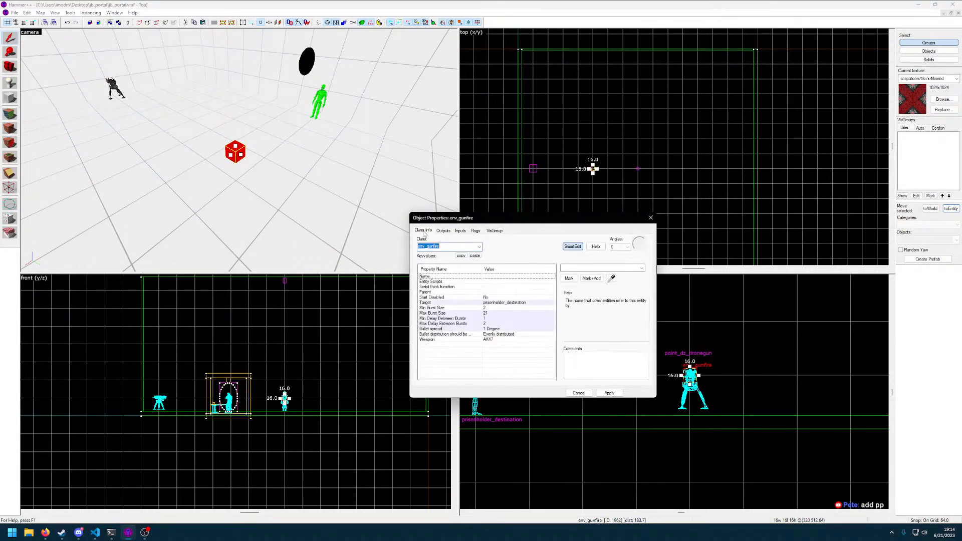
pyautogui.click(578, 394)
# Compile and run the map, then join the Terrorist team in the game
pyautogui.press('F9')
pyautogui.press('Return')
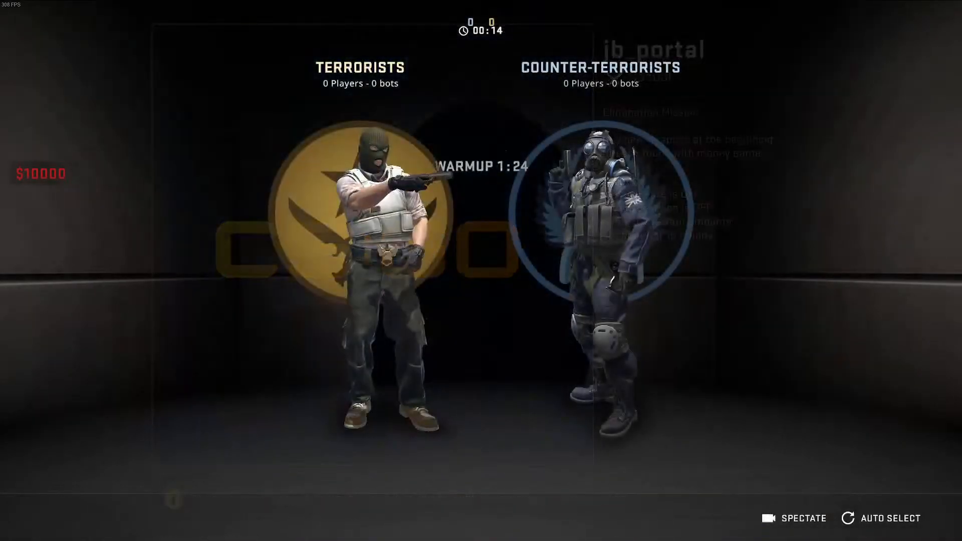
pyautogui.click(369, 221)
# Go through the portal with the knife out and walk into the large room to test the gunfire and drone gun
pyautogui.press('3')
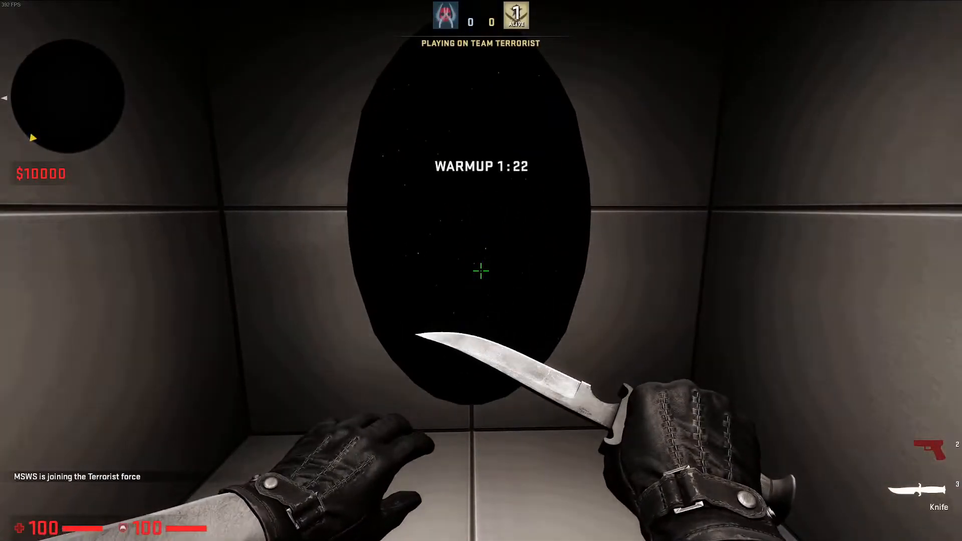
pyautogui.press('w')
pyautogui.click(481, 271)
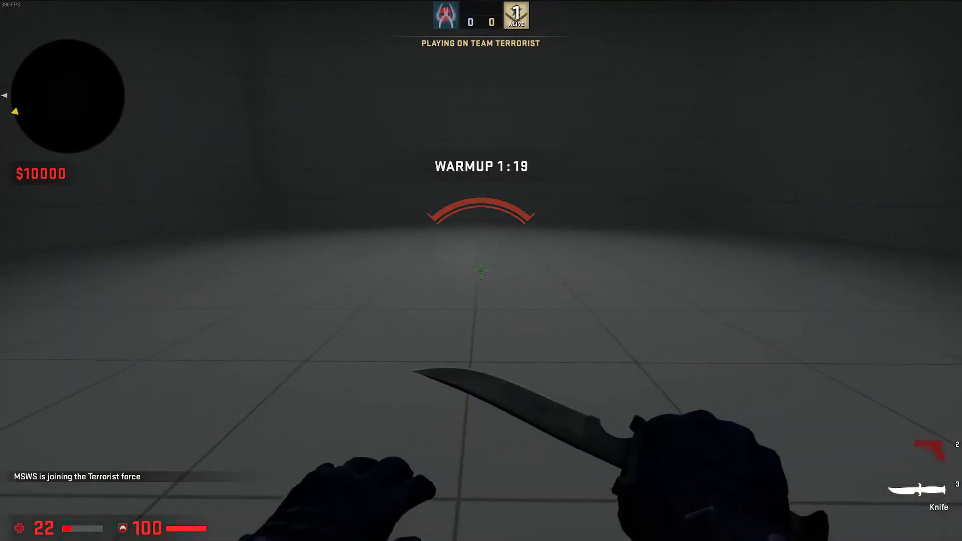
pyautogui.press('w')
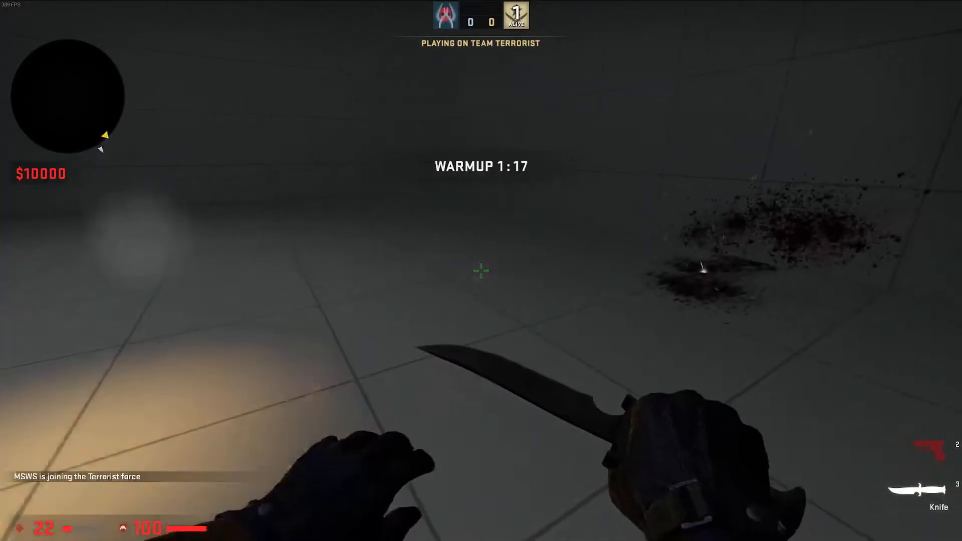
pyautogui.press('w')
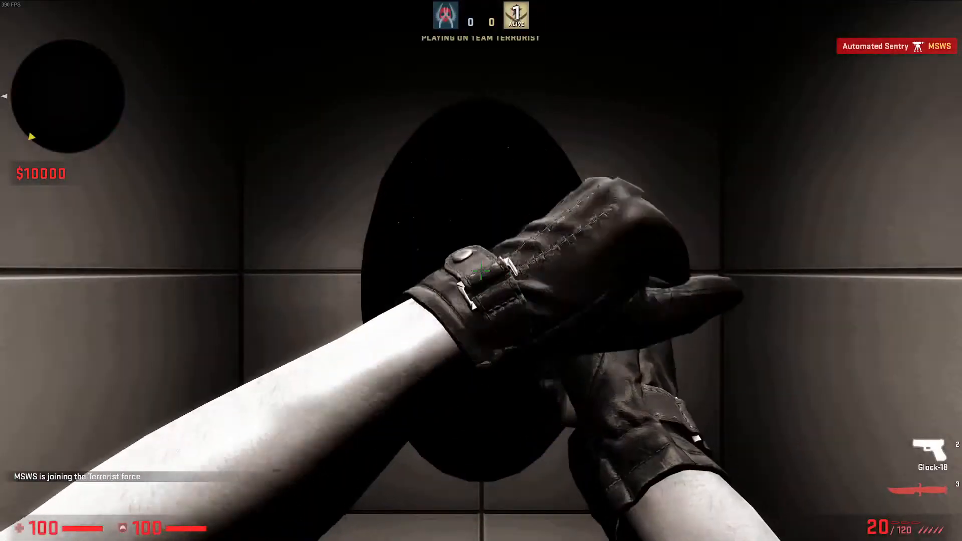
# Respawn, return through the portal with the knife and circle the large room to check the gunfire's line and the drone gun's reach
pyautogui.rightClick(481, 271)
pyautogui.press('3')
pyautogui.press('`')
pyautogui.press('`')
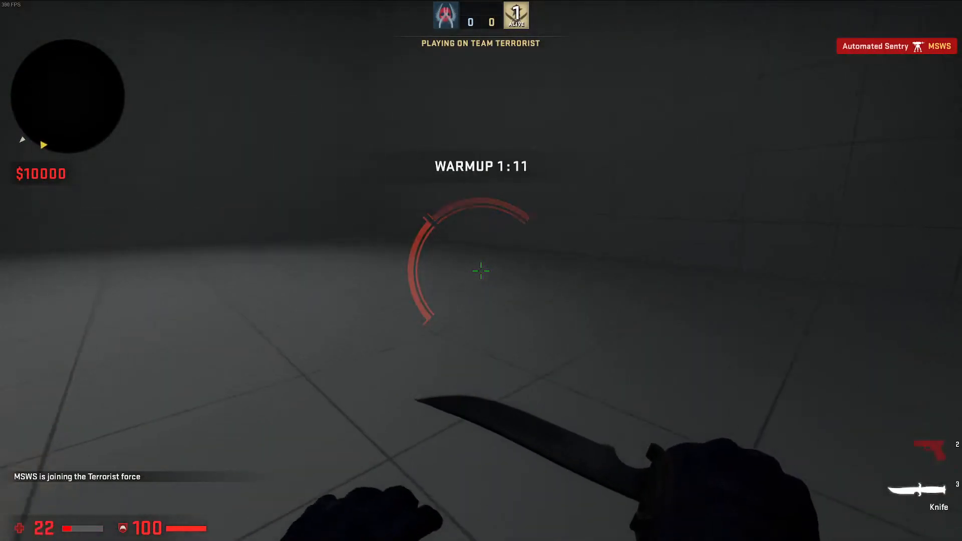
pyautogui.press('w')
pyautogui.click(481, 271)
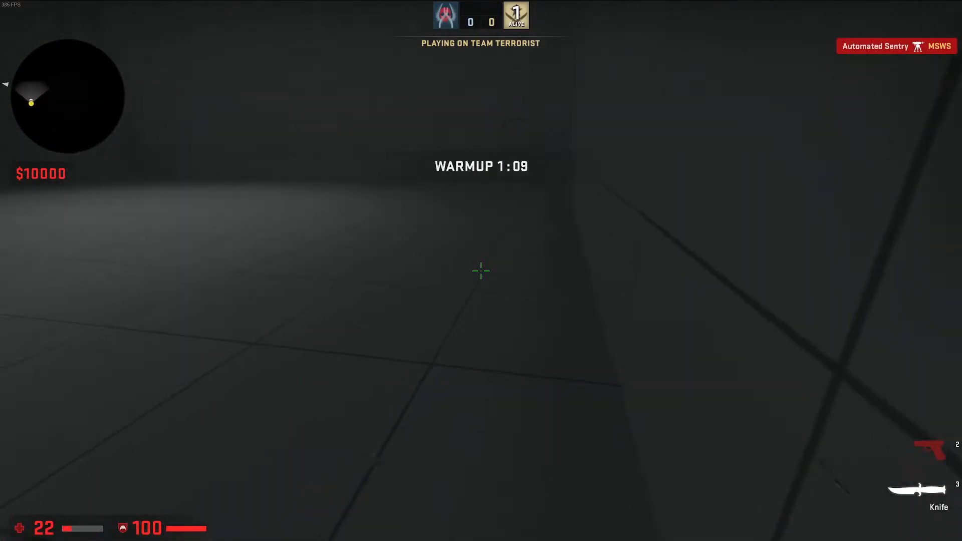
pyautogui.press('w')
pyautogui.click(481, 270)
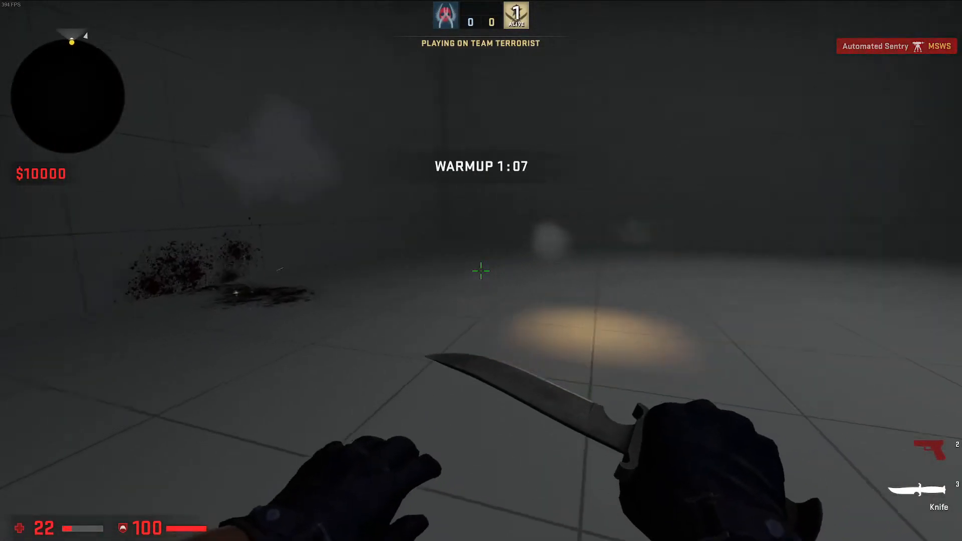
pyautogui.press('d')
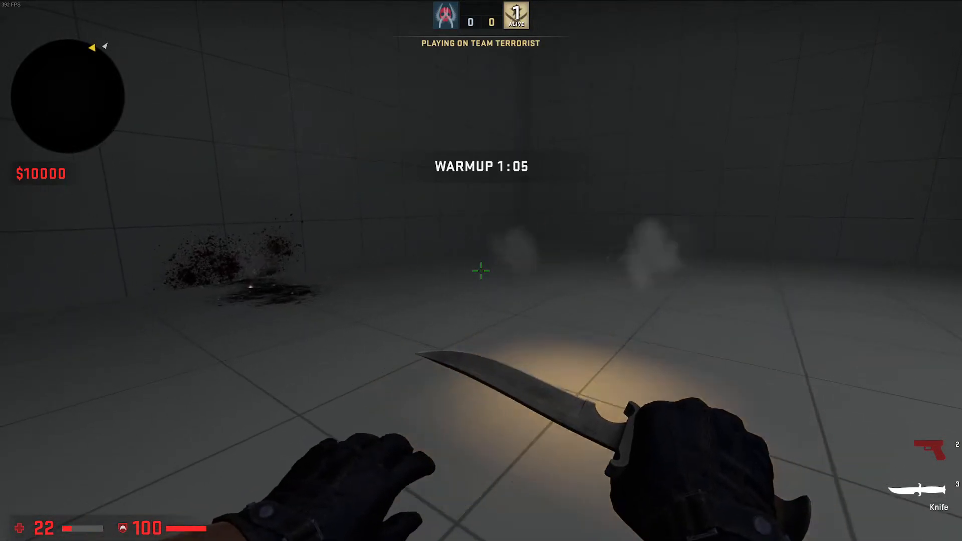
pyautogui.press('w')
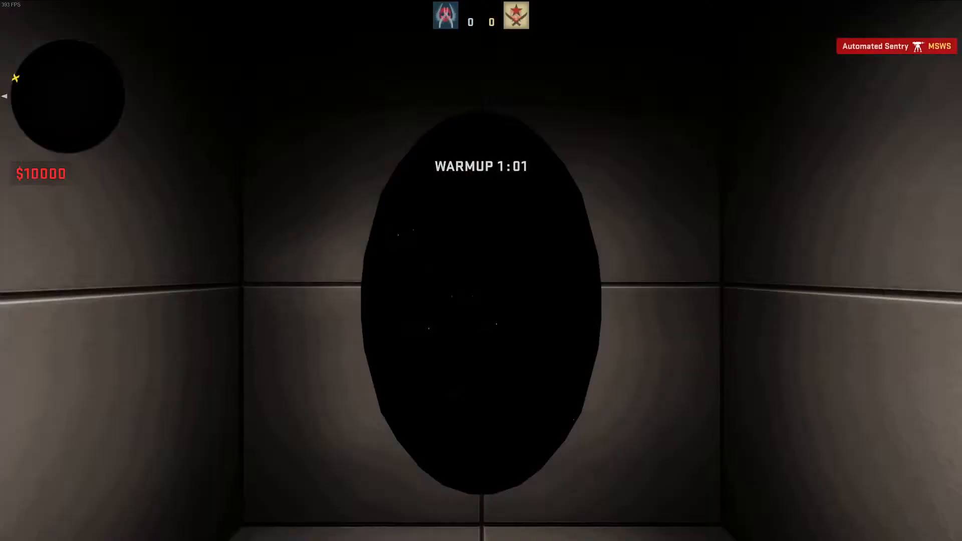
# Enter the large room through the portal again, switch to the Glock-18 and fire several shots beside the gunfire
pyautogui.press('3')
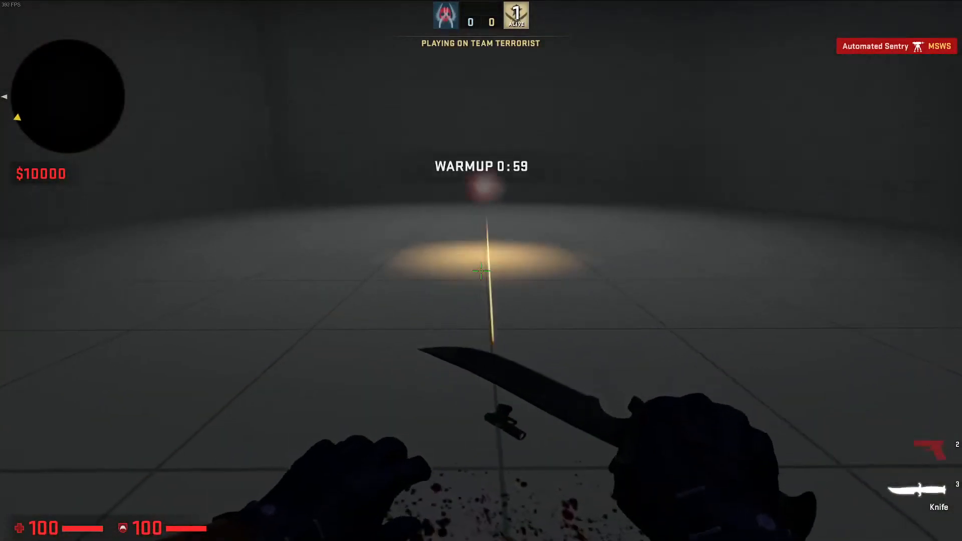
pyautogui.press('w')
pyautogui.press('2')
pyautogui.click(481, 270)
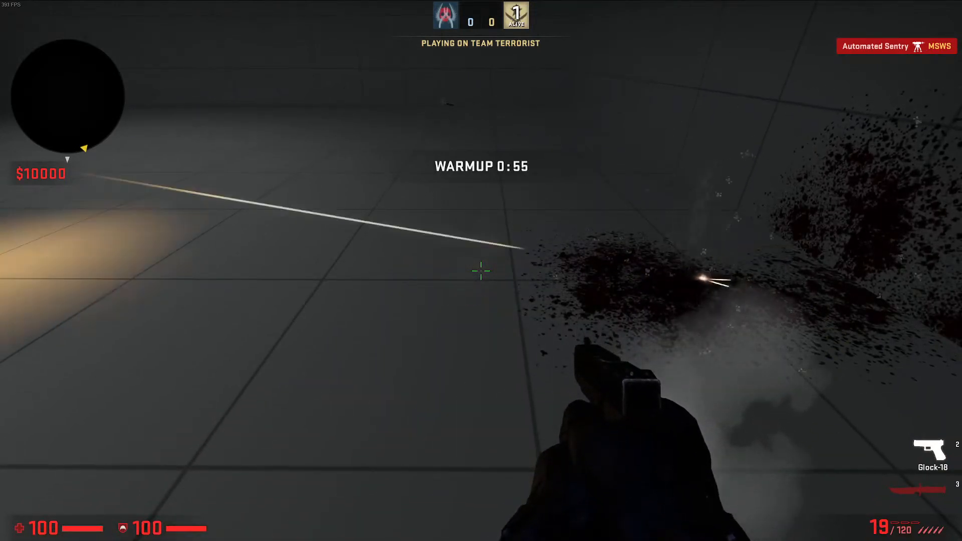
pyautogui.click(481, 271)
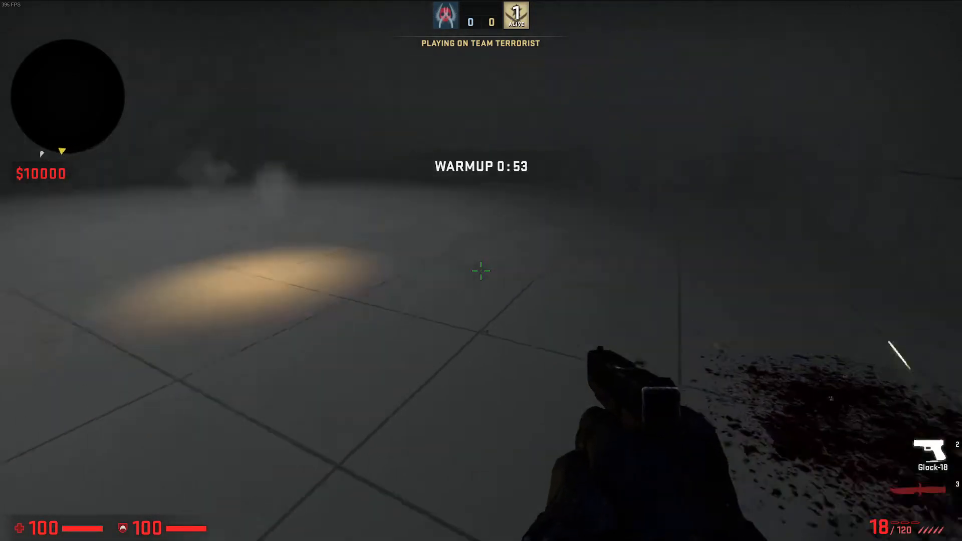
pyautogui.click(481, 270)
pyautogui.click(481, 270)
pyautogui.click(481, 270)
# Fire a last shot with the Glock-18 and reload, leave the game for Hammer++ and close the compile console
pyautogui.click(481, 271)
pyautogui.click(481, 270)
pyautogui.click(482, 271)
pyautogui.click(481, 270)
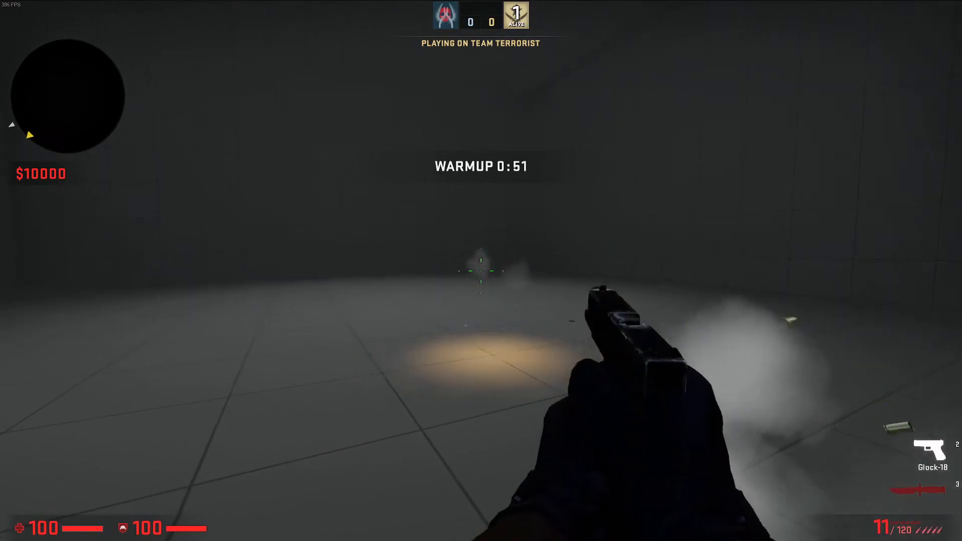
pyautogui.click(482, 271)
pyautogui.press('r')
pyautogui.press('`')
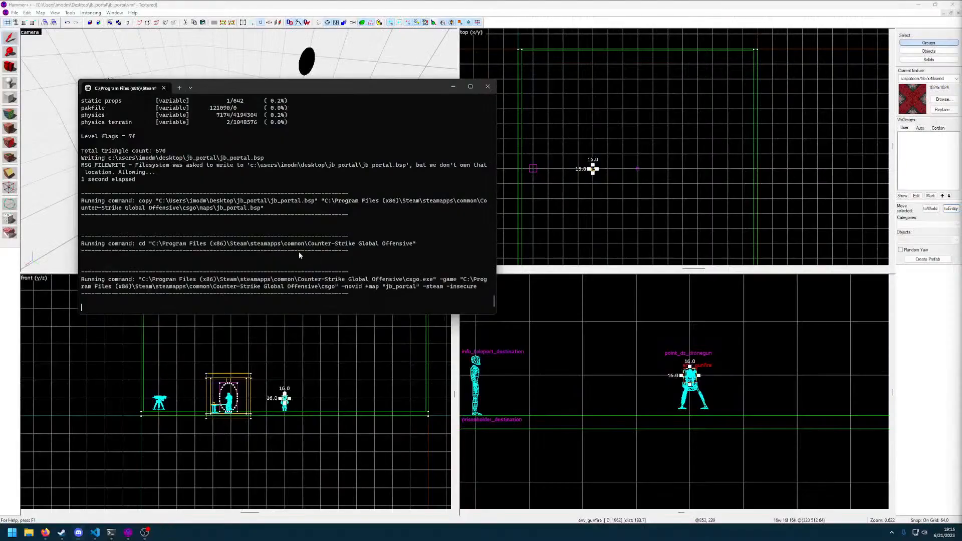
pyautogui.click(488, 87)
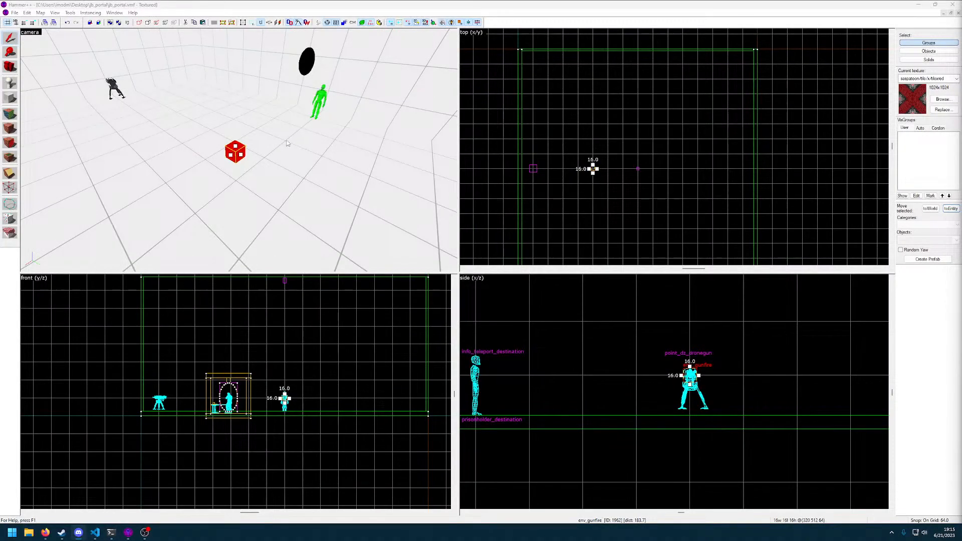
# Select the point_dz_dronegun in the large room and look through its outputs, model, flags and VisGroup settings
pyautogui.click(284, 138)
pyautogui.press('z')
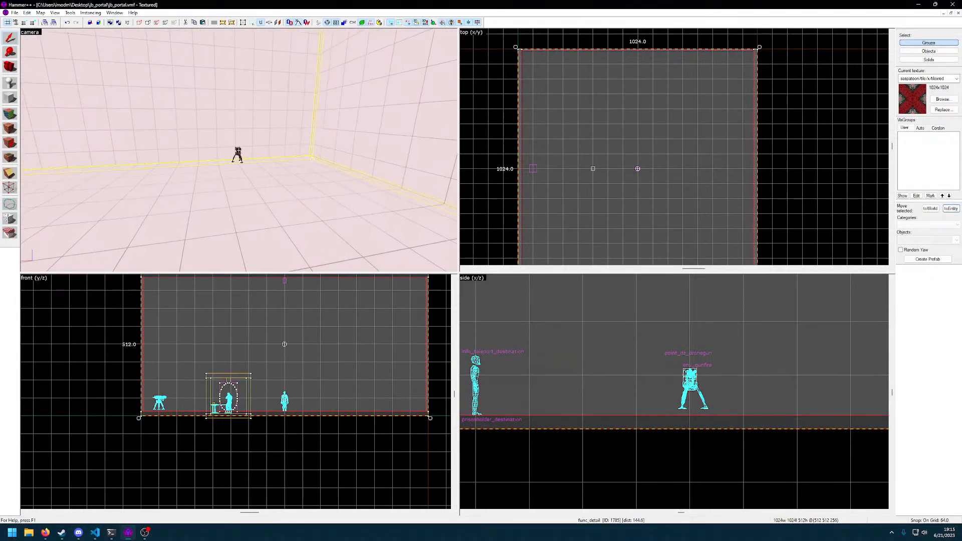
pyautogui.click(238, 150)
pyautogui.press('w')
pyautogui.press('z')
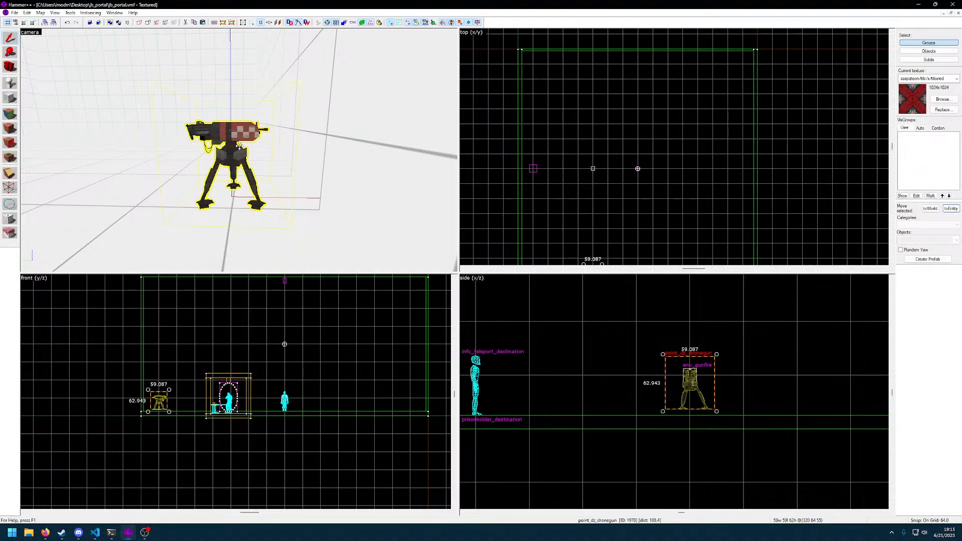
pyautogui.doubleClick(237, 135)
pyautogui.click(444, 231)
pyautogui.click(476, 231)
pyautogui.click(491, 231)
pyautogui.click(510, 230)
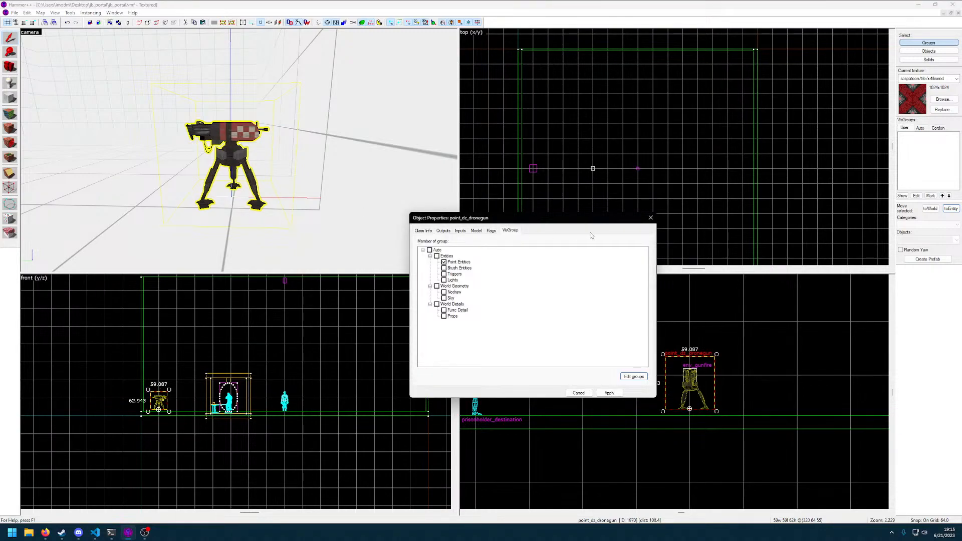
pyautogui.click(650, 217)
# Delete the point_dz_dronegun near the large room's wall
pyautogui.scroll(-6, 624, 223)
pyautogui.moveTo(619, 220); pyautogui.dragTo(617, 164, button='middle')
pyautogui.press('z')
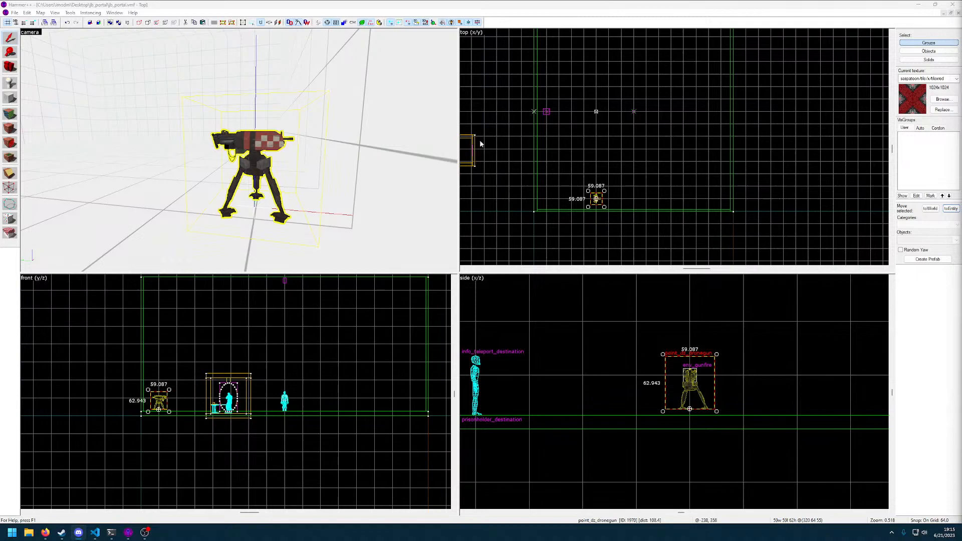
pyautogui.click(252, 146)
pyautogui.press('Delete')
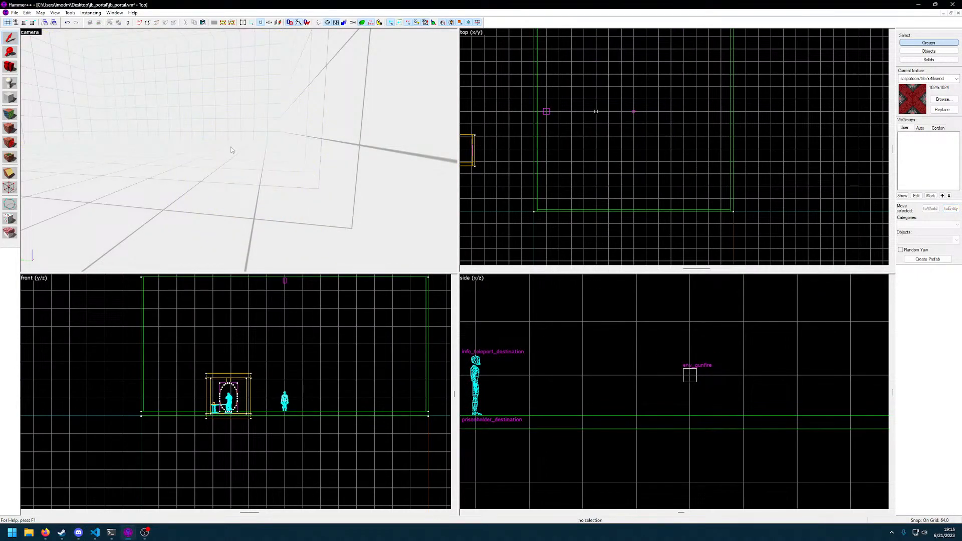
# Move the env_gunfire across the large room to the removed drone gun's spot at (320 64 64)
pyautogui.press('z')
pyautogui.press('w')
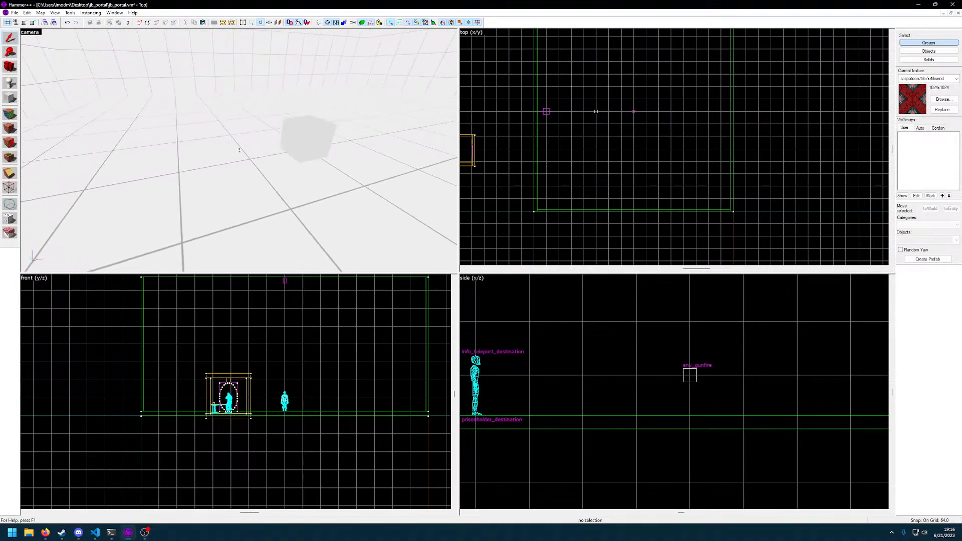
pyautogui.click(239, 150)
pyautogui.press('z')
pyautogui.scroll(2, 597, 169)
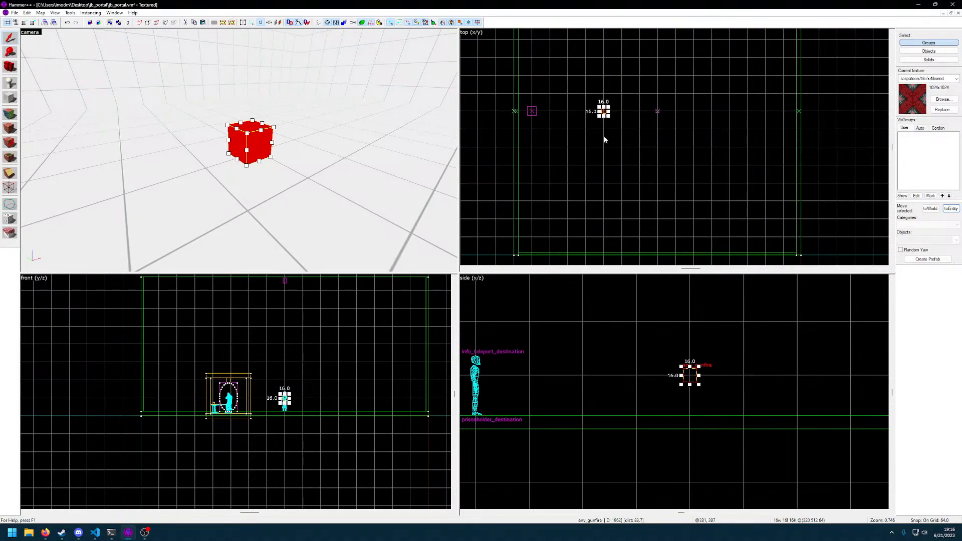
pyautogui.moveTo(604, 111); pyautogui.dragTo(603, 237)
pyautogui.press('z')
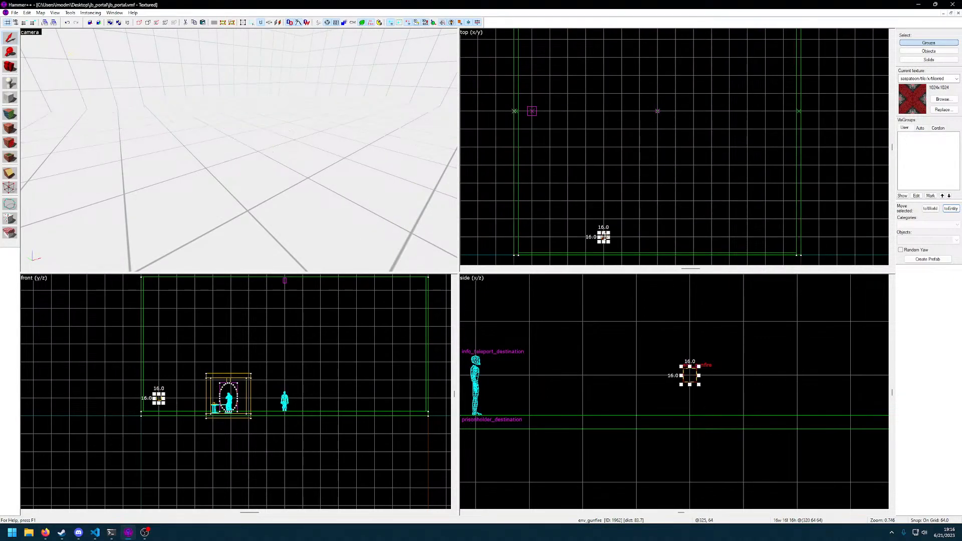
# Place a prop_static entity on the floor beside the env_gunfire
pyautogui.press('w')
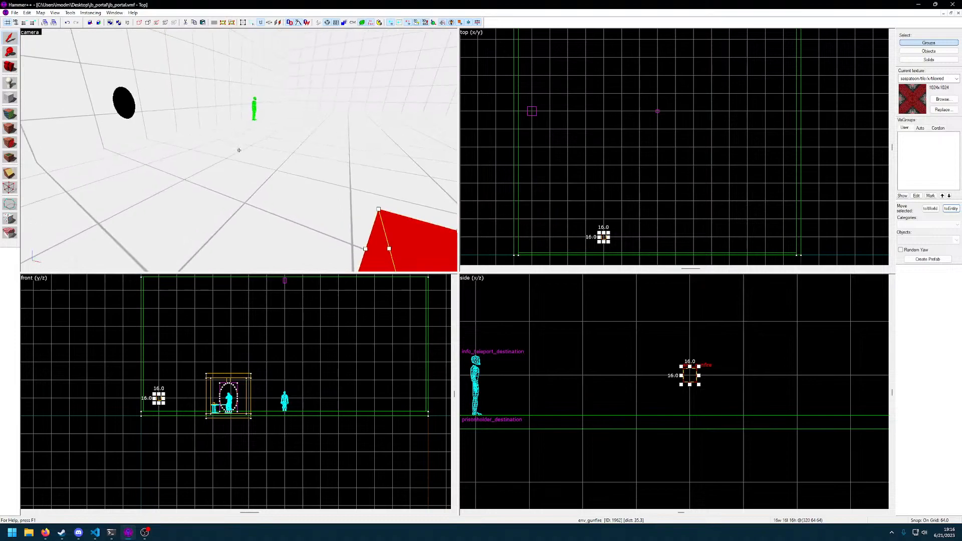
pyautogui.press('d')
pyautogui.press('s')
pyautogui.press('z')
pyautogui.scroll(4, 640, 230)
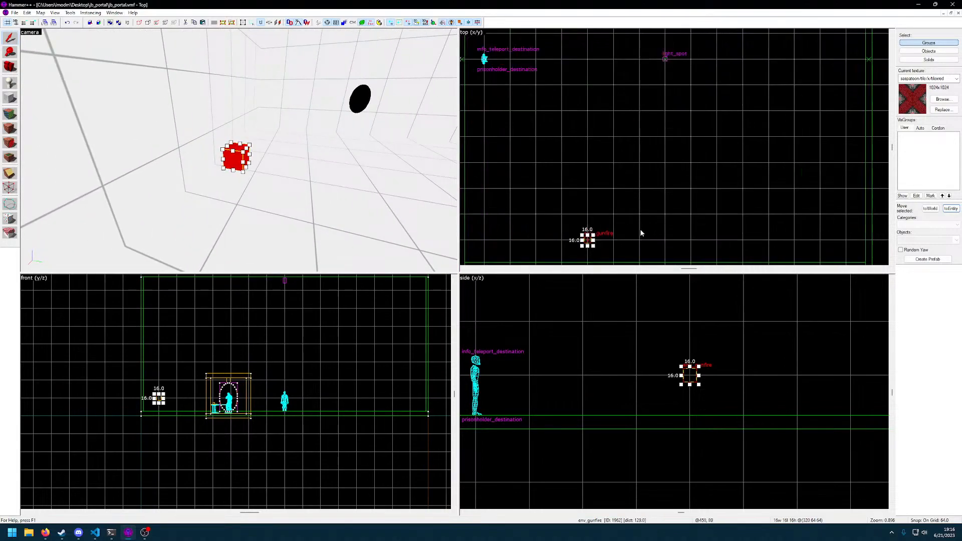
pyautogui.click(10, 83)
pyautogui.click(261, 199)
pyautogui.hotkey('shift', 's')
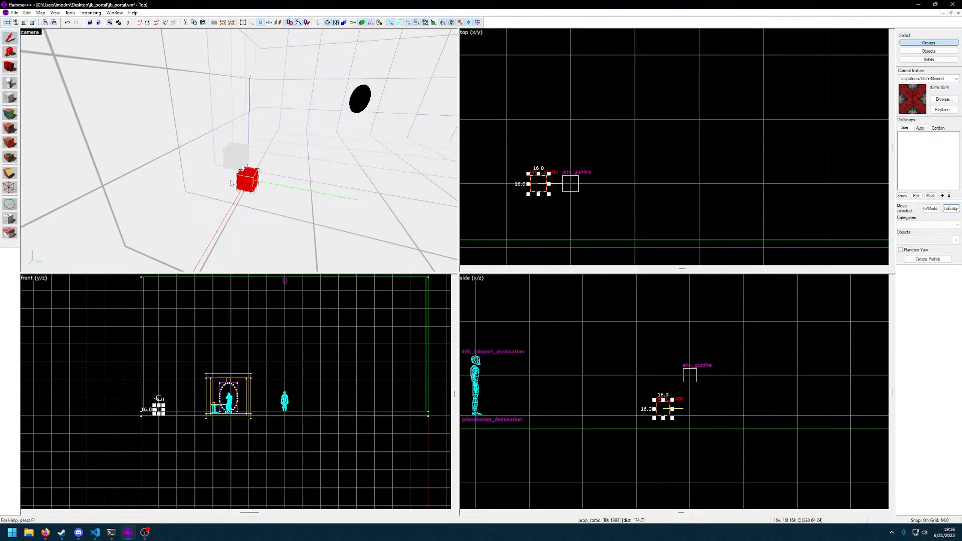
# Browse for the prop_static's World Model with the filter "gun" and examine models such as dronegun_gib7 and cannon_gun
pyautogui.doubleClick(247, 182)
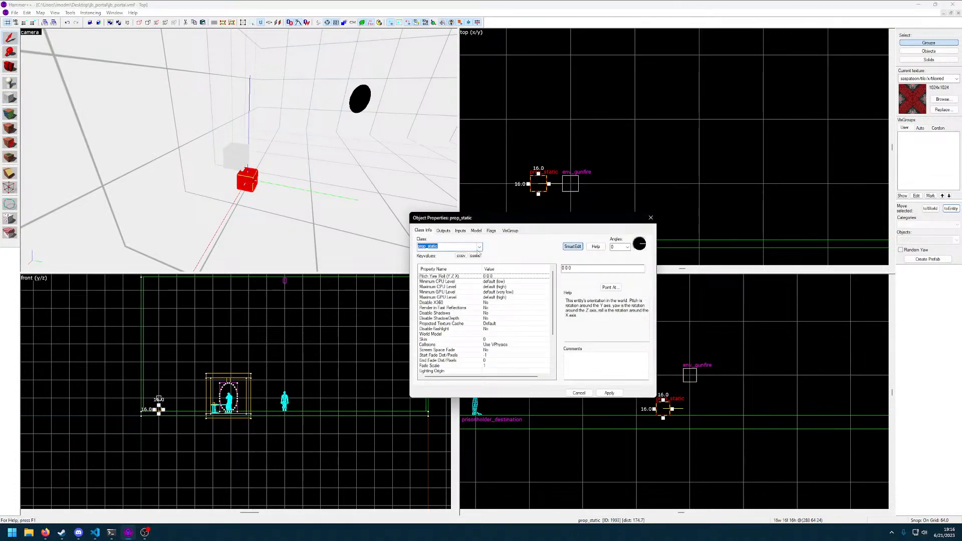
pyautogui.scroll(-2, 548, 288)
pyautogui.click(490, 303)
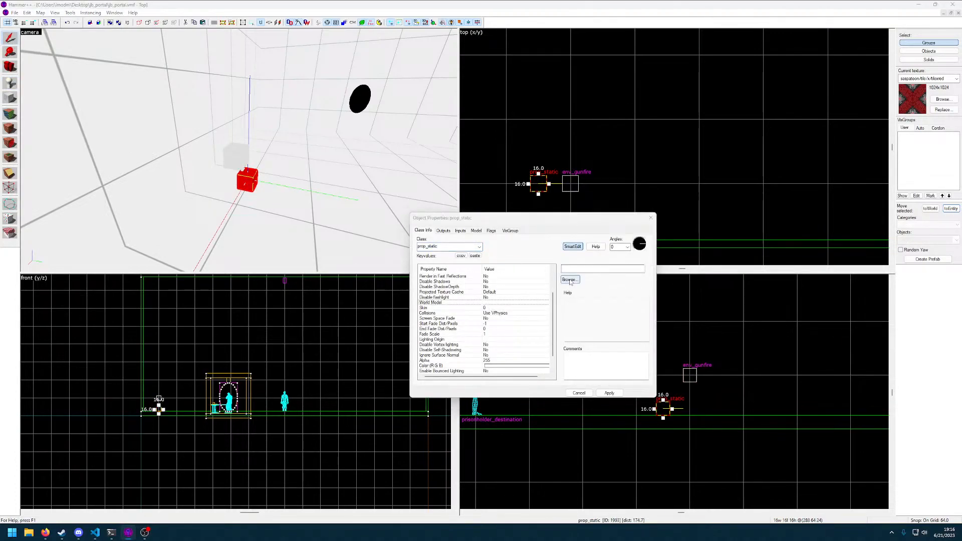
pyautogui.click(570, 280)
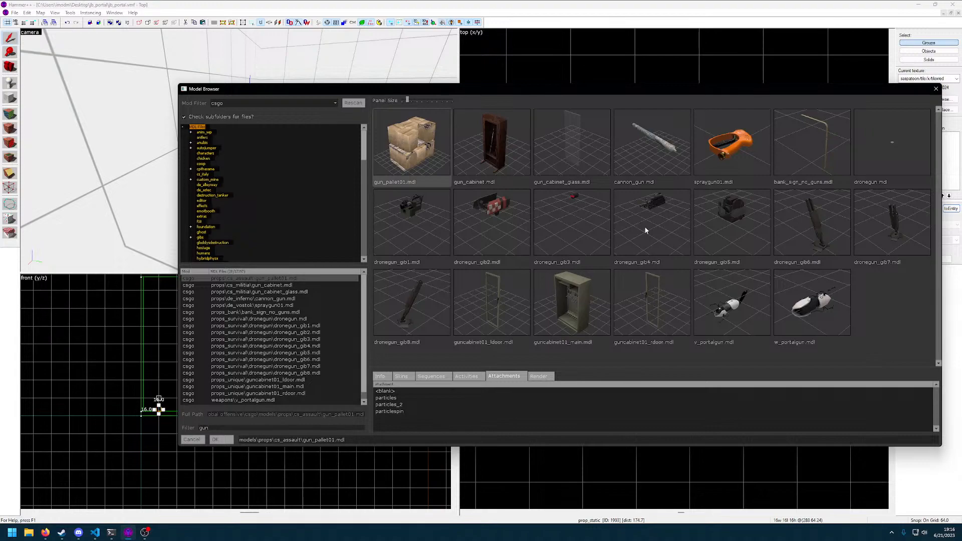
pyautogui.click(832, 233)
pyautogui.click(881, 233)
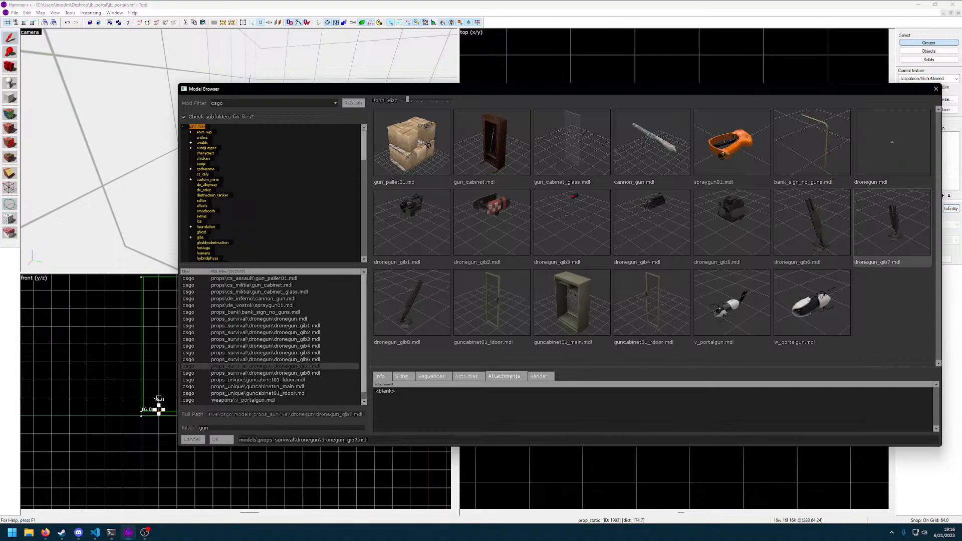
pyautogui.click(646, 158)
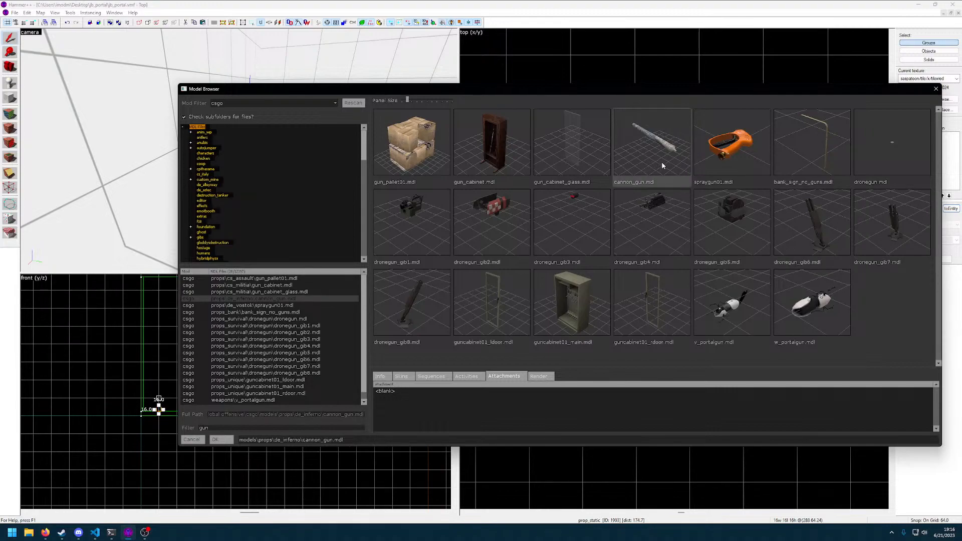
# Filter the models by "turret" and apply models/props/turret_01.mdl as the prop_static's World Model
pyautogui.click(255, 427)
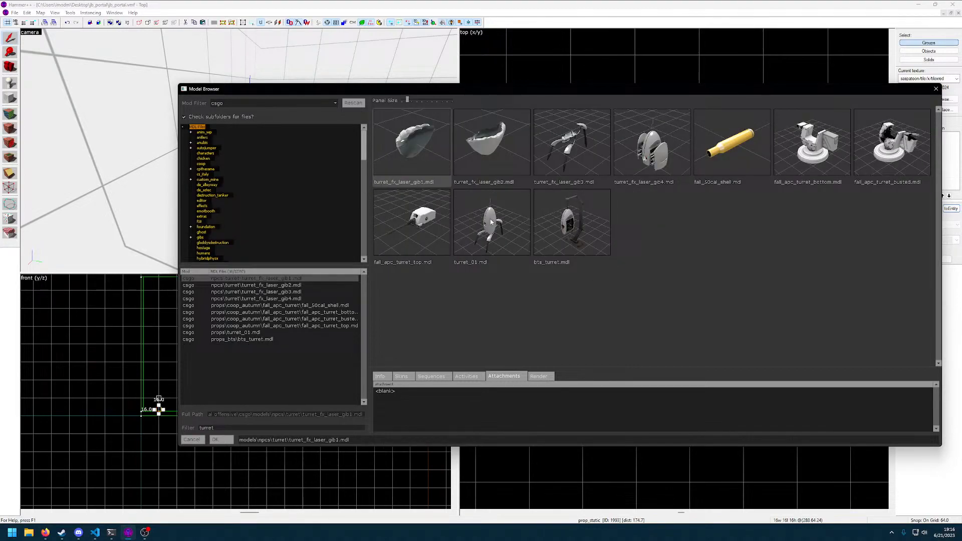
pyautogui.doubleClick(492, 223)
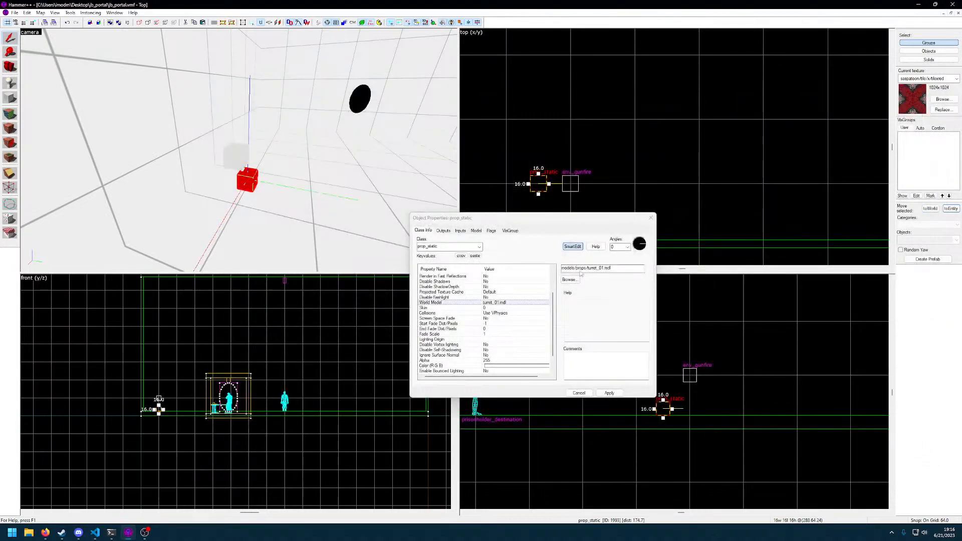
pyautogui.click(610, 393)
# Set the turret prop's yaw angle to 90 and apply it
pyautogui.press('z')
pyautogui.press('d')
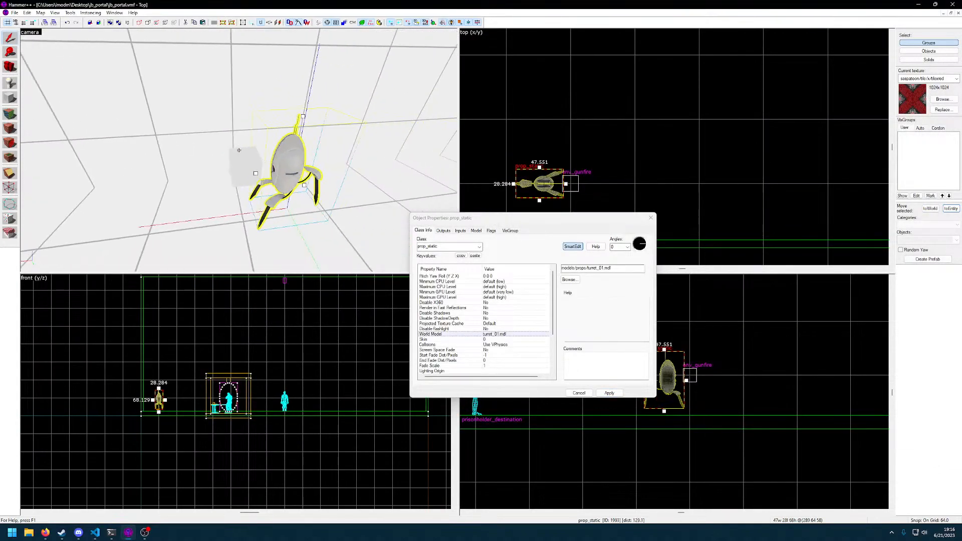
pyautogui.press('z')
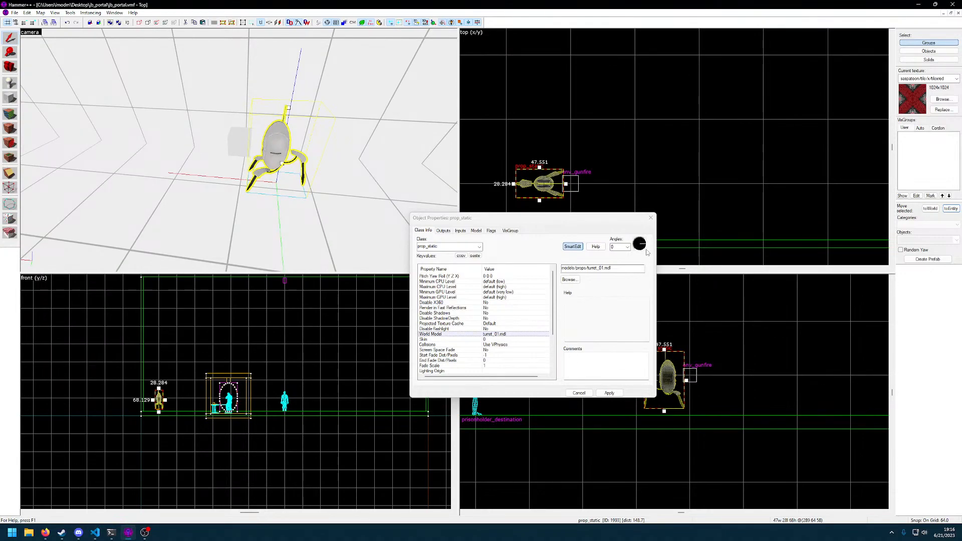
pyautogui.click(641, 239)
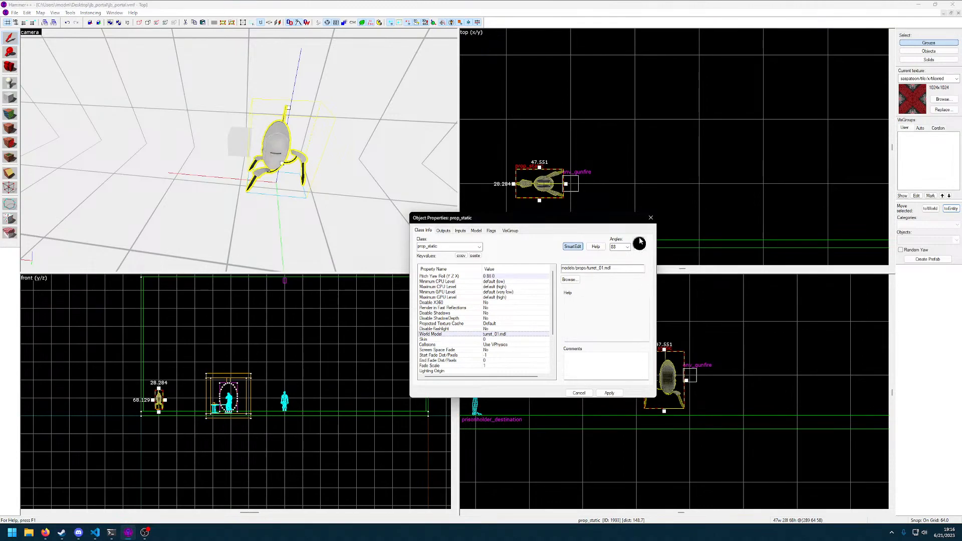
pyautogui.click(608, 393)
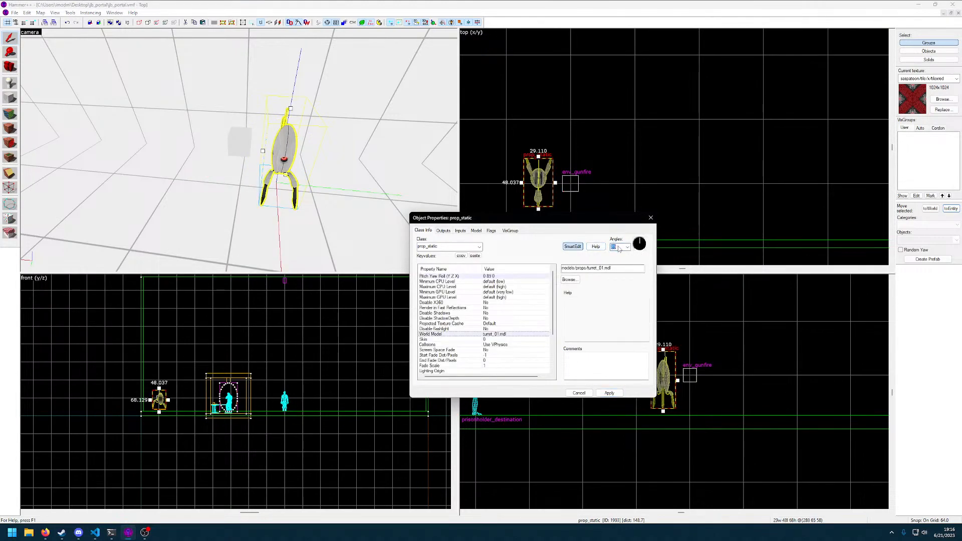
pyautogui.write('90')
pyautogui.press('Return')
pyautogui.click(610, 394)
# Move the turret prop sideways so it lines up with the env_gunfire
pyautogui.press('z')
pyautogui.press('w')
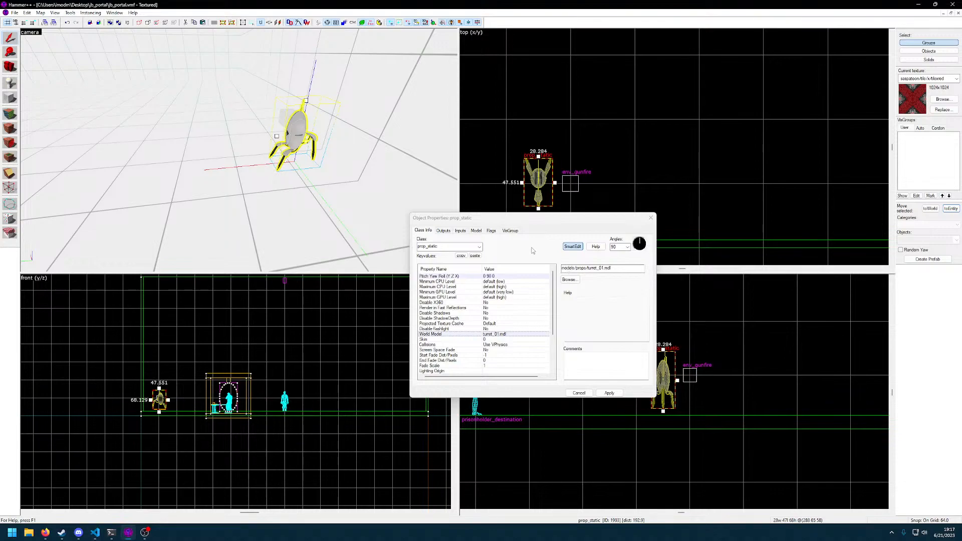
pyautogui.moveTo(539, 184); pyautogui.dragTo(563, 186)
pyautogui.press('z')
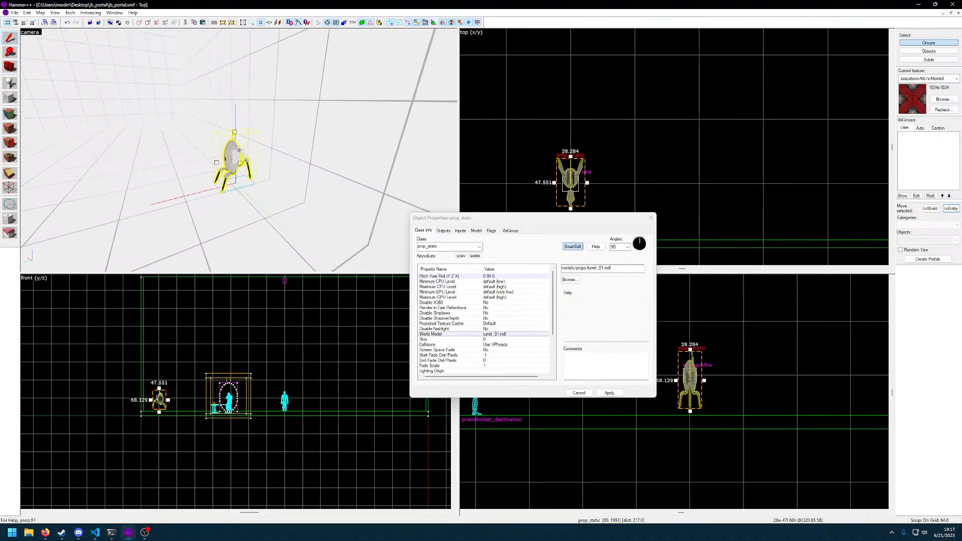
pyautogui.click(239, 150)
pyautogui.click(239, 150)
pyautogui.click(239, 150)
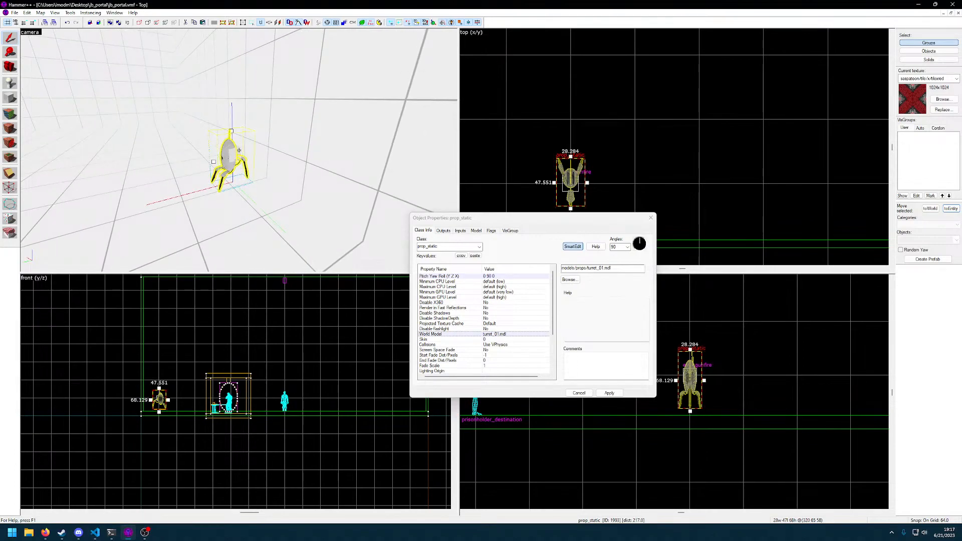
# Look through the turret prop's render settings and Collisions options, and close its properties
pyautogui.scroll(-3, 500, 319)
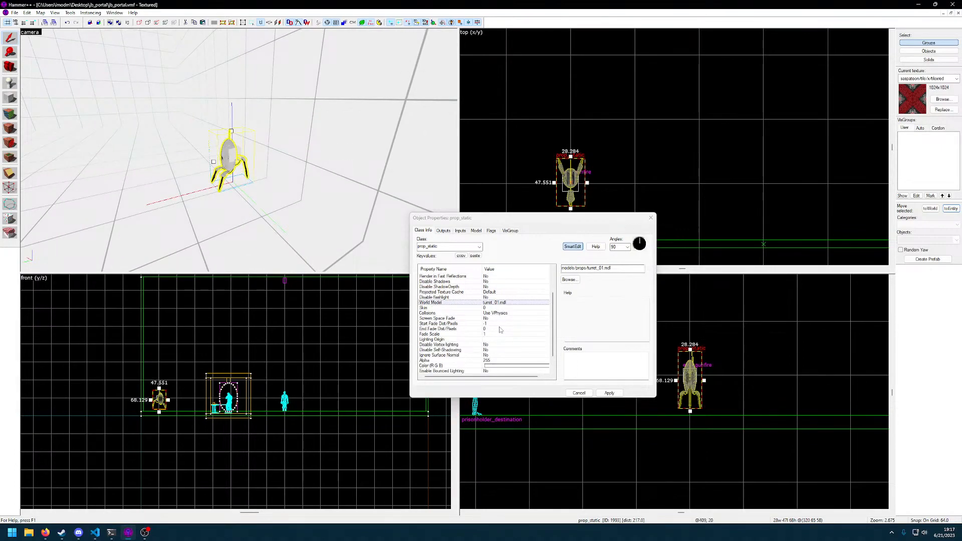
pyautogui.click(532, 292)
pyautogui.click(510, 297)
pyautogui.click(506, 302)
pyautogui.click(512, 298)
pyautogui.click(642, 268)
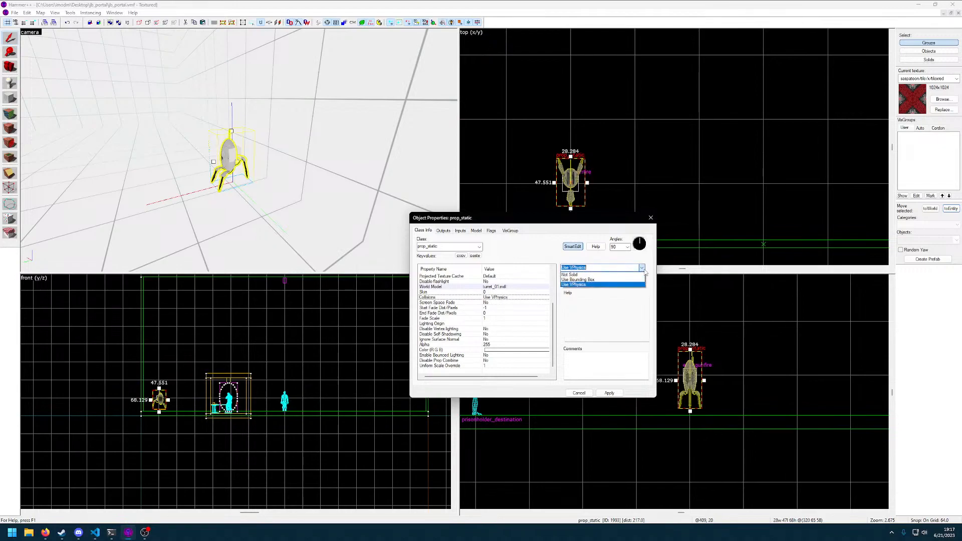
pyautogui.click(645, 272)
pyautogui.click(650, 218)
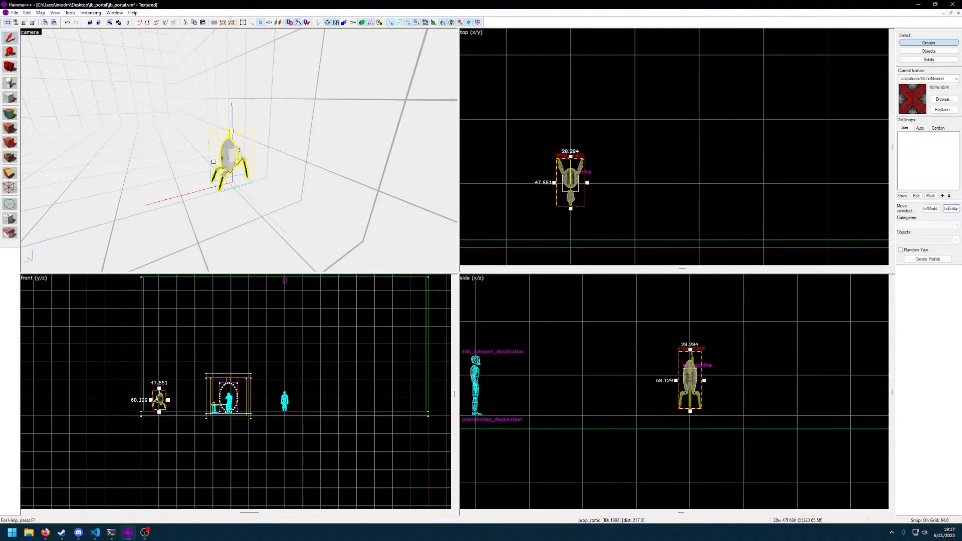
# Reduce the grid size to 8 and move the env_gunfire forward to (320 80 64), at the turret's front
pyautogui.scroll(5, 239, 151)
pyautogui.scroll(-3, 239, 151)
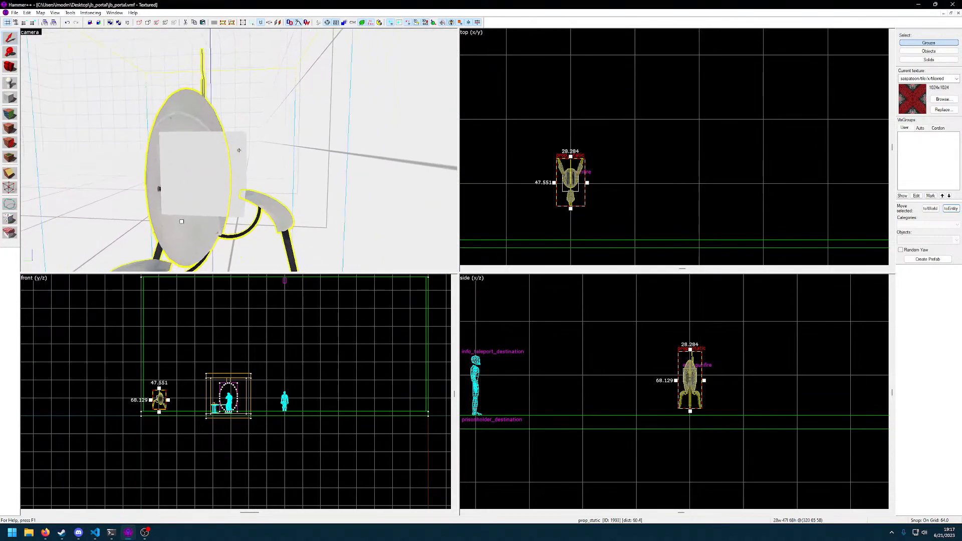
pyautogui.scroll(6, 239, 150)
pyautogui.click(239, 150)
pyautogui.press('s')
pyautogui.press('z')
pyautogui.scroll(-3, 591, 196)
pyautogui.moveTo(594, 196); pyautogui.dragTo(629, 206, button='middle')
pyautogui.scroll(2, 624, 206)
pyautogui.press('[')
pyautogui.press('[')
pyautogui.press('[')
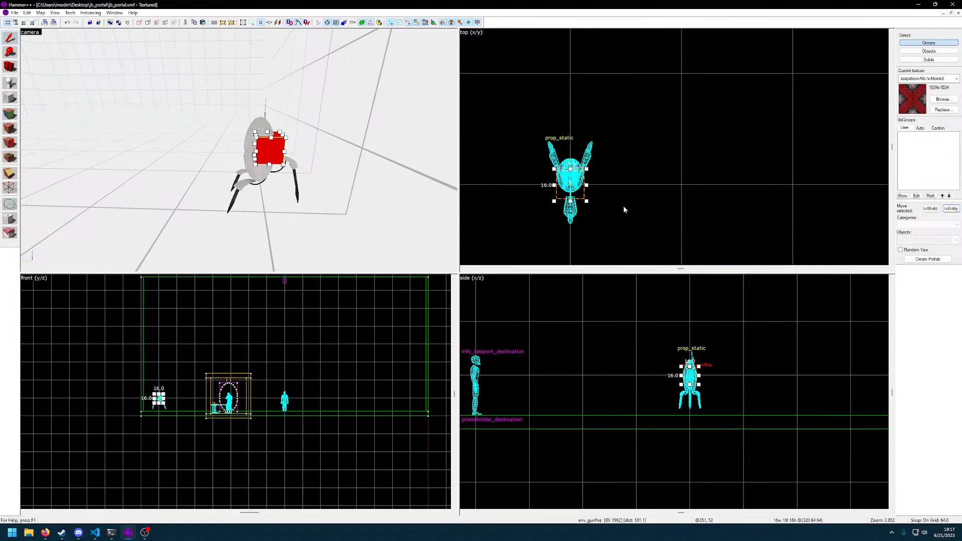
pyautogui.moveTo(569, 170); pyautogui.dragTo(570, 156)
pyautogui.press('z')
pyautogui.press('w')
pyautogui.press('w')
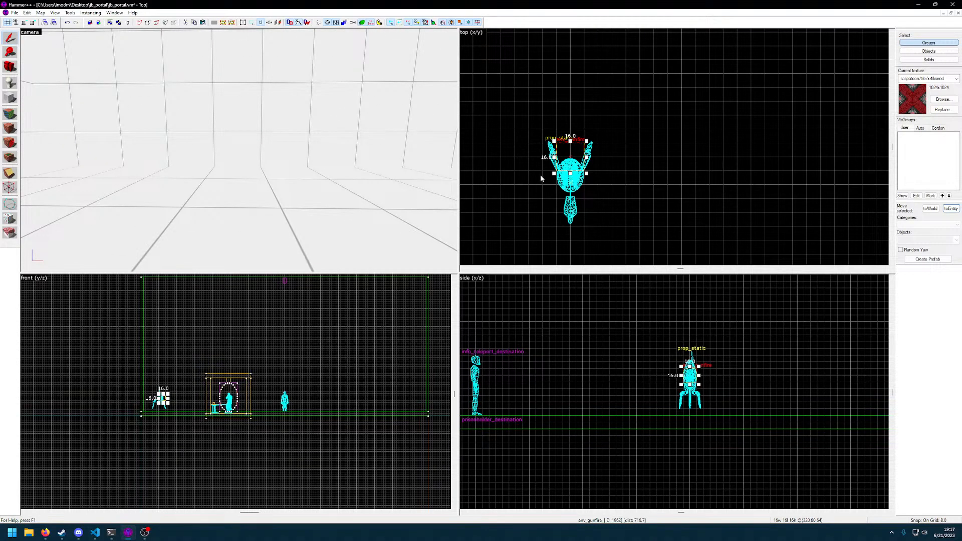
pyautogui.scroll(-3, 536, 177)
pyautogui.moveTo(569, 112); pyautogui.dragTo(585, 250, button='middle')
pyautogui.moveTo(583, 74); pyautogui.dragTo(588, 256, button='middle')
pyautogui.moveTo(555, 36); pyautogui.dragTo(569, 255, button='middle')
pyautogui.moveTo(565, 65); pyautogui.dragTo(572, 250, button='middle')
pyautogui.moveTo(579, 65); pyautogui.dragTo(584, 251, button='middle')
pyautogui.moveTo(589, 147); pyautogui.dragTo(592, 253, button='middle')
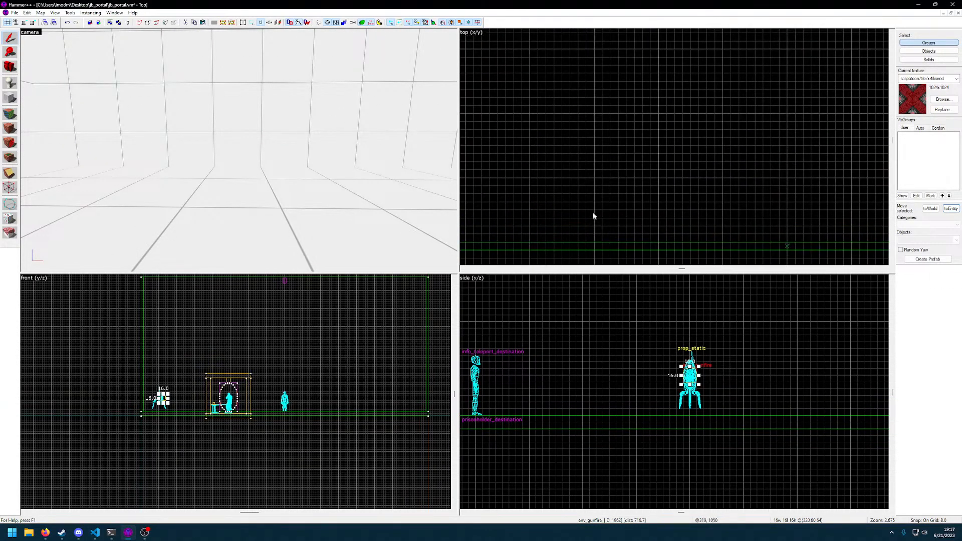
pyautogui.scroll(-9, 593, 208)
pyautogui.scroll(9, 594, 219)
pyautogui.moveTo(597, 217); pyautogui.dragTo(601, 210, button='middle')
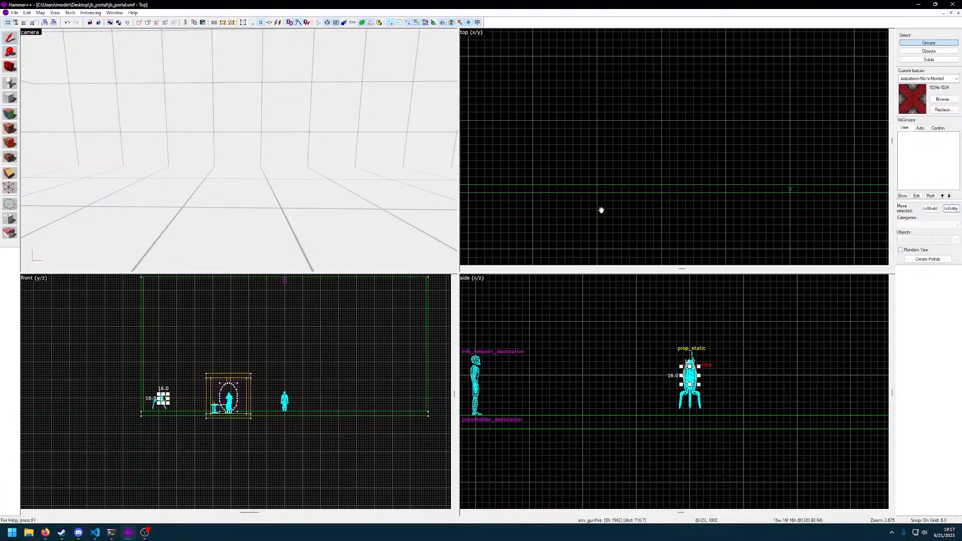
pyautogui.click(597, 201)
pyautogui.press('z')
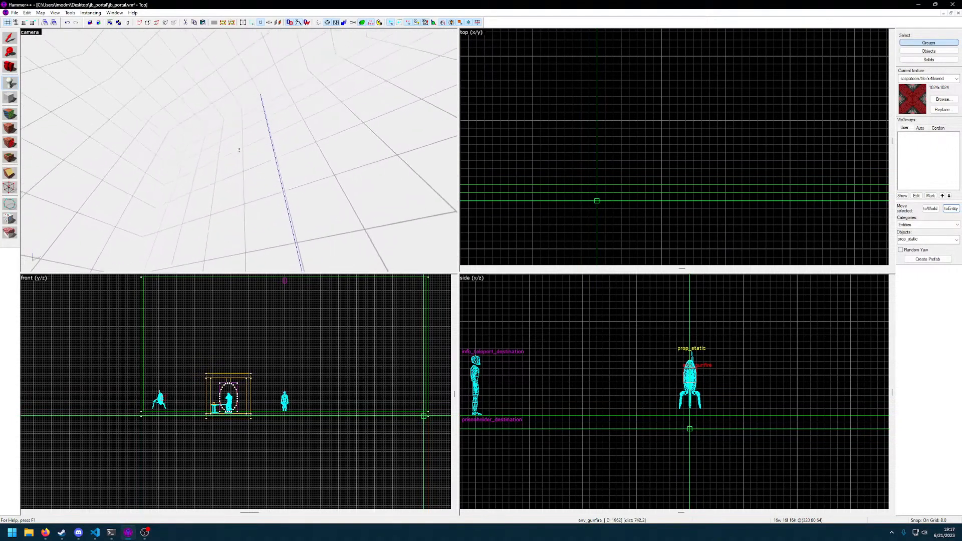
pyautogui.press('z')
pyautogui.scroll(-8, 246, 382)
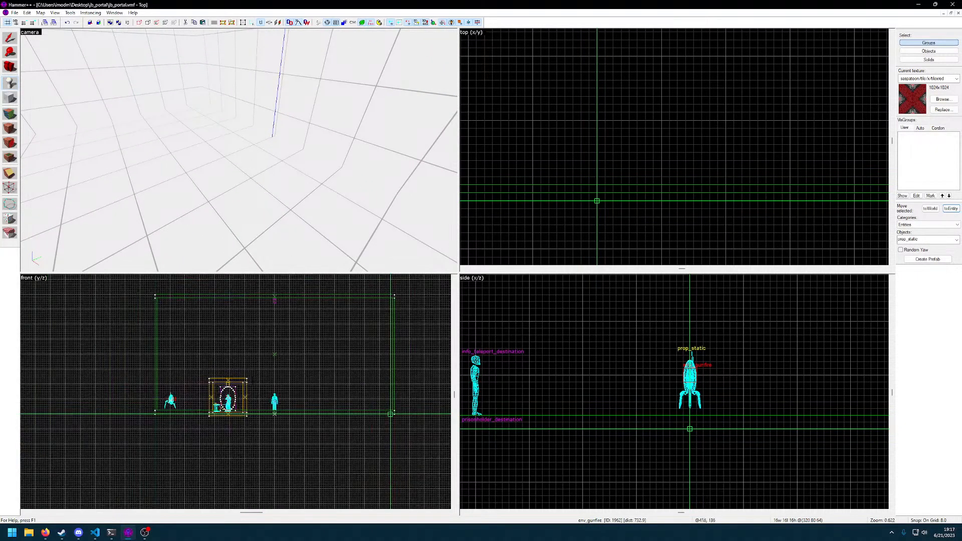
pyautogui.scroll(-8, 217, 135)
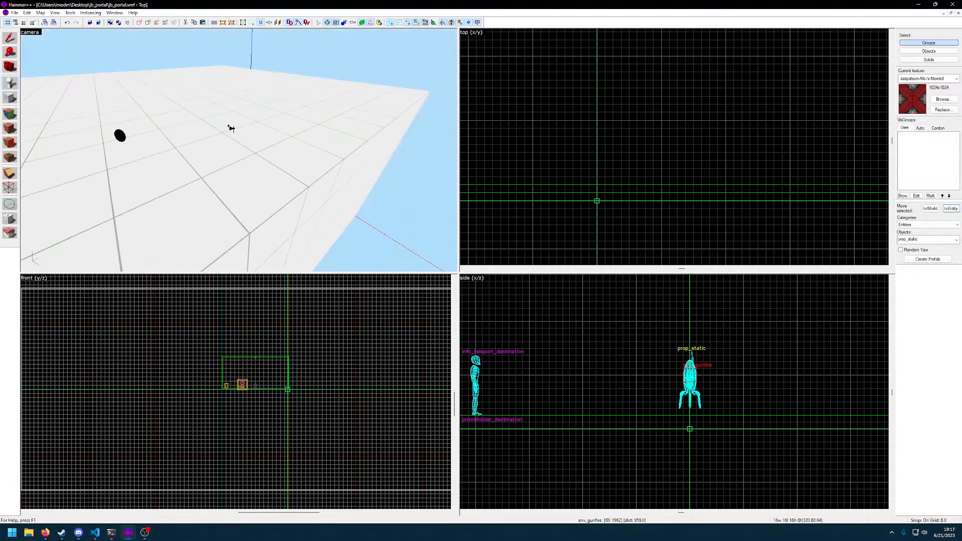
pyautogui.press('z')
pyautogui.press('w')
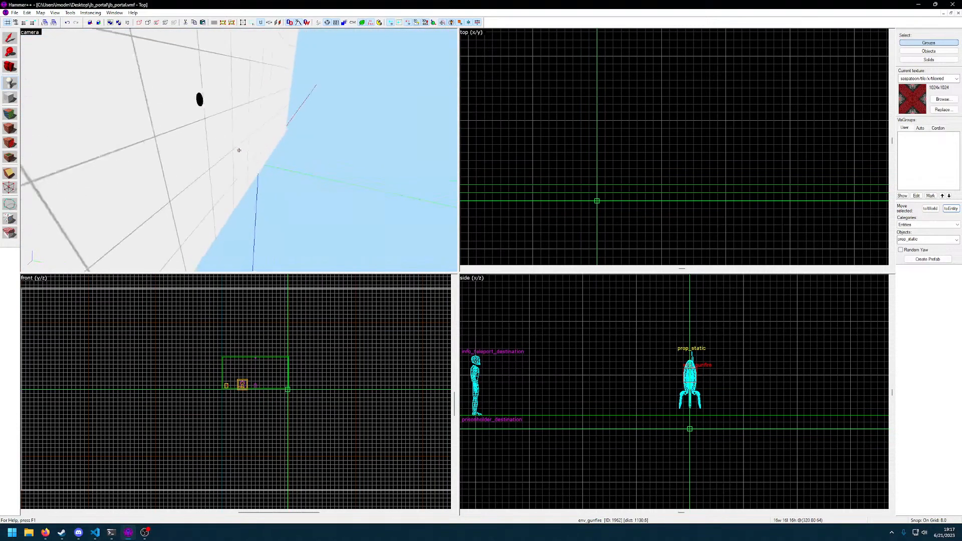
pyautogui.press('w')
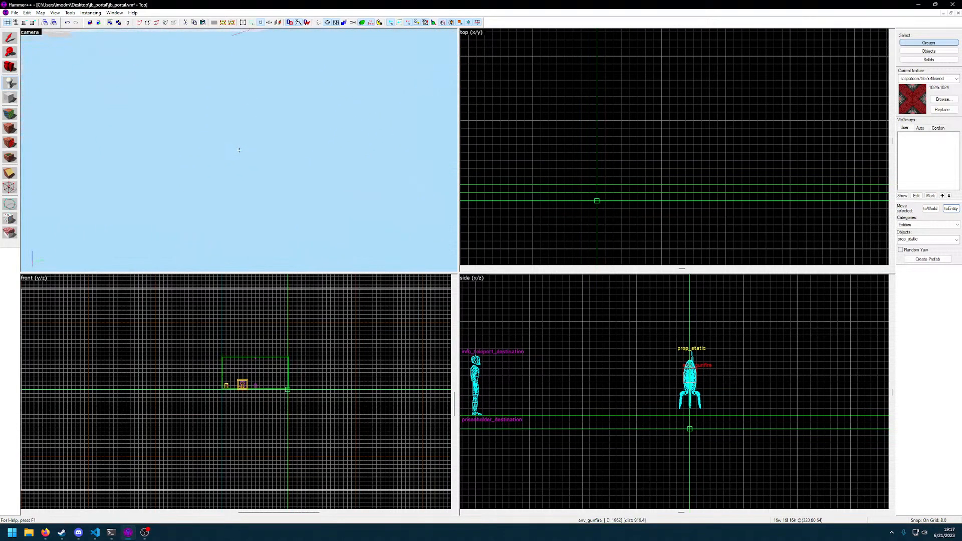
pyautogui.press('z')
pyautogui.scroll(1, 790, 189)
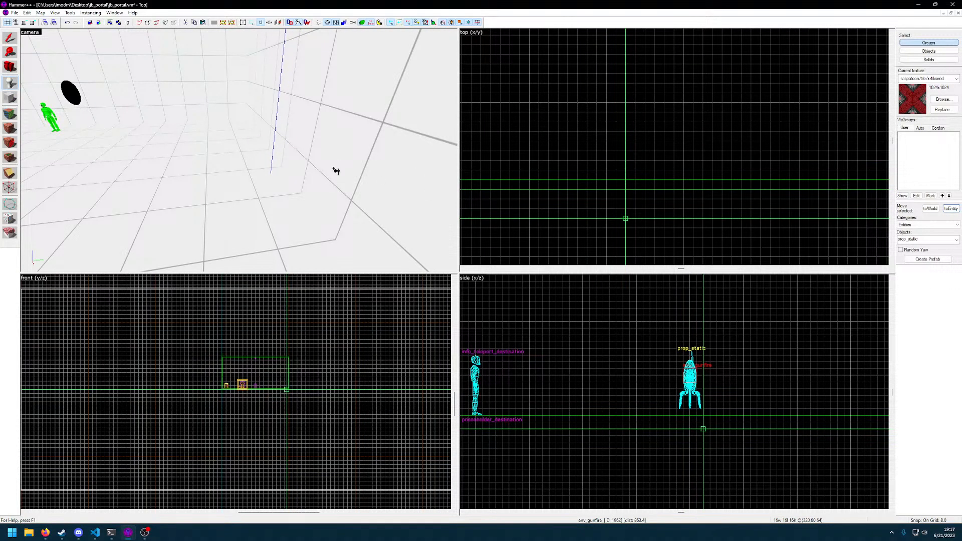
# Place a prop_static entity on the floor near the large room's far wall, opposite the turret
pyautogui.click(10, 83)
pyautogui.press('z')
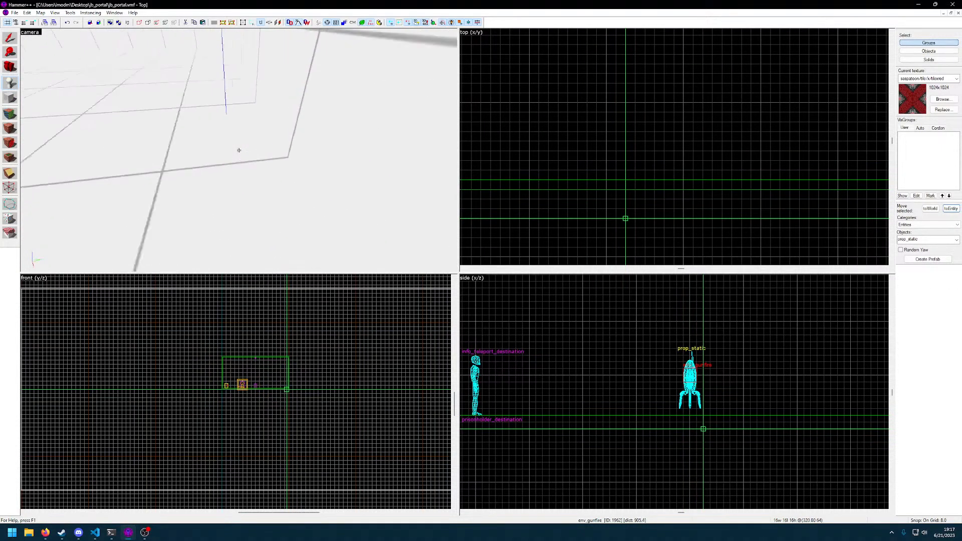
pyautogui.press('w')
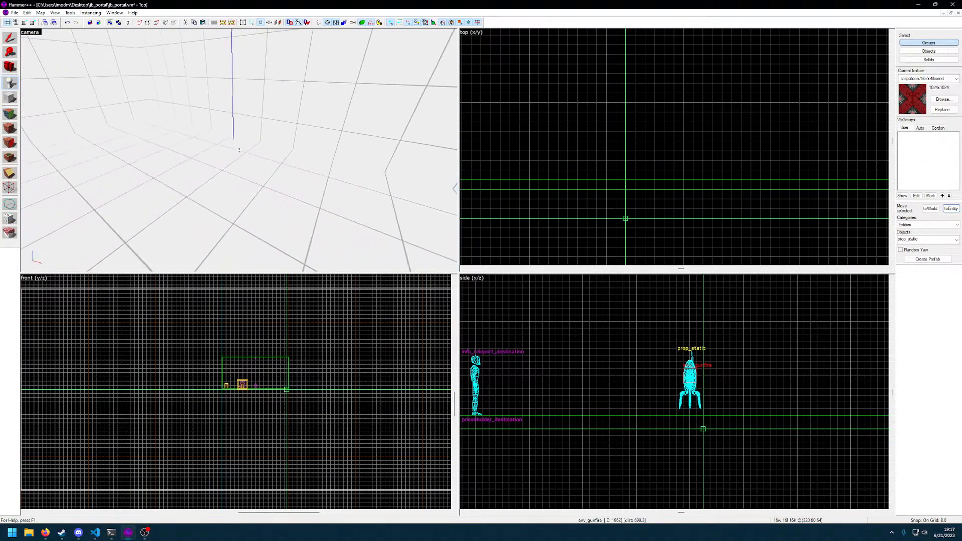
pyautogui.press('z')
pyautogui.press('z')
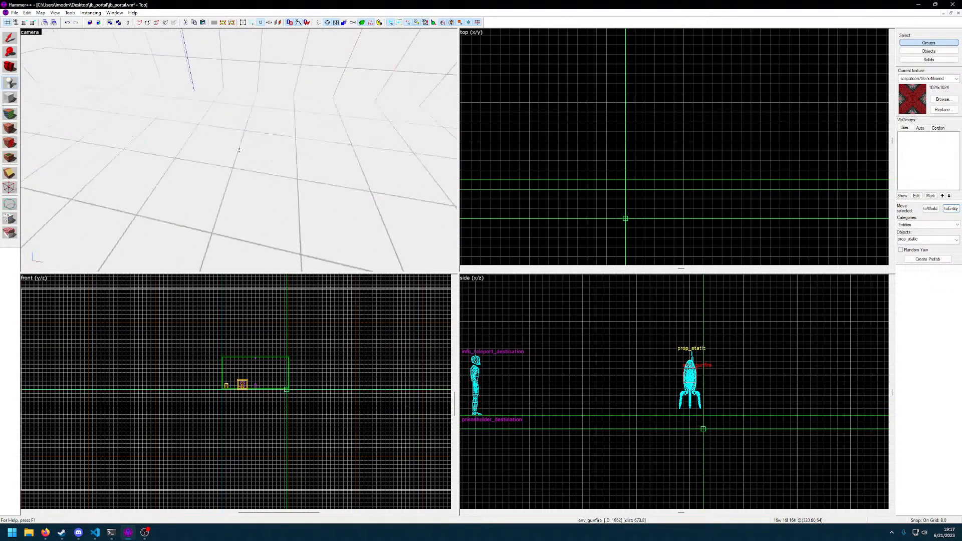
pyautogui.press('z')
pyautogui.click(240, 148)
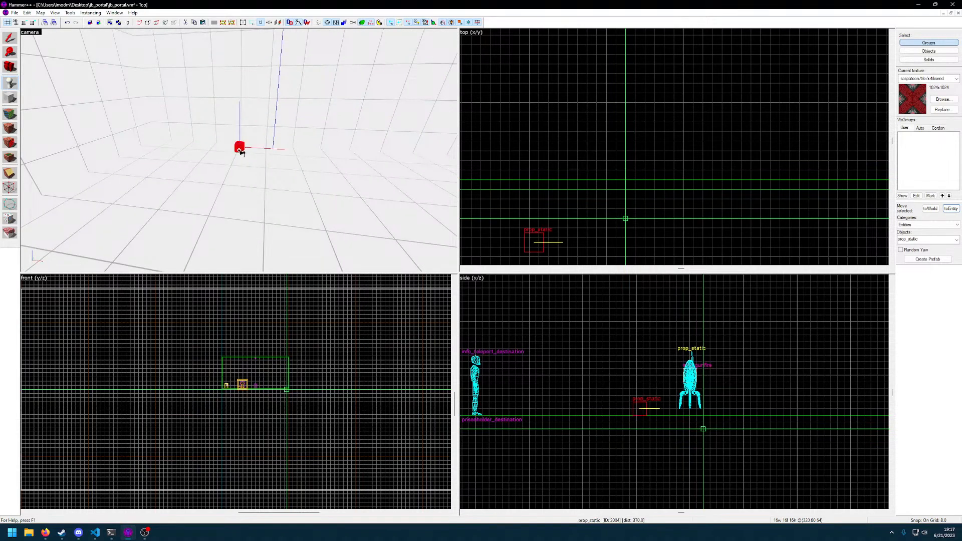
# Increase the grid size to 64 and move the new prop_static to (320 960 24), in line with the turret
pyautogui.scroll(-7, 596, 203)
pyautogui.moveTo(625, 236); pyautogui.dragTo(692, 135, button='middle')
pyautogui.moveTo(680, 207); pyautogui.dragTo(685, 144, button='middle')
pyautogui.scroll(-3, 681, 155)
pyautogui.moveTo(676, 182); pyautogui.dragTo(680, 158, button='middle')
pyautogui.click(665, 73)
pyautogui.click(11, 39)
pyautogui.moveTo(649, 408); pyautogui.dragTo(692, 409)
pyautogui.press(']')
pyautogui.press(']')
pyautogui.press(']')
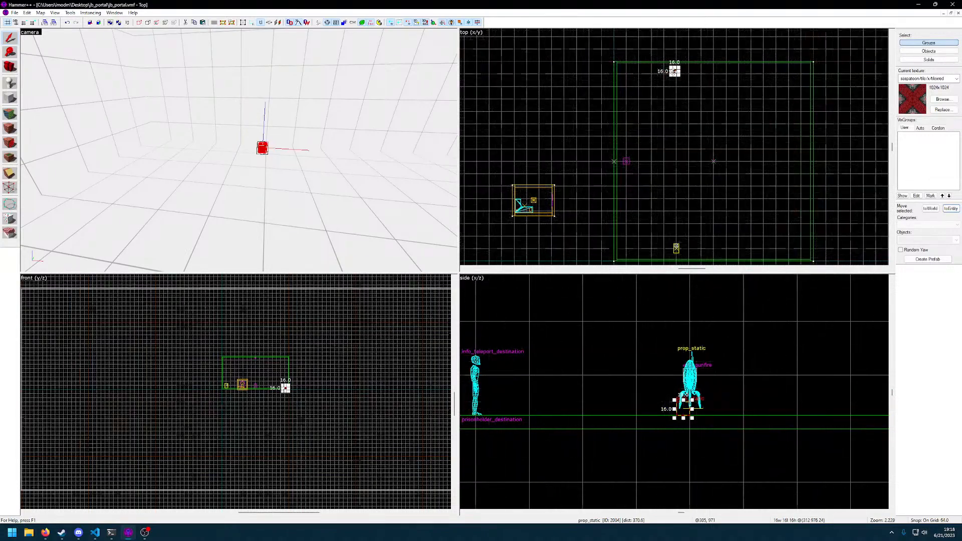
pyautogui.moveTo(673, 72)
pyautogui.mouseDown()
pyautogui.moveTo(666, 74)
pyautogui.moveTo(677, 75)
pyautogui.mouseUp()
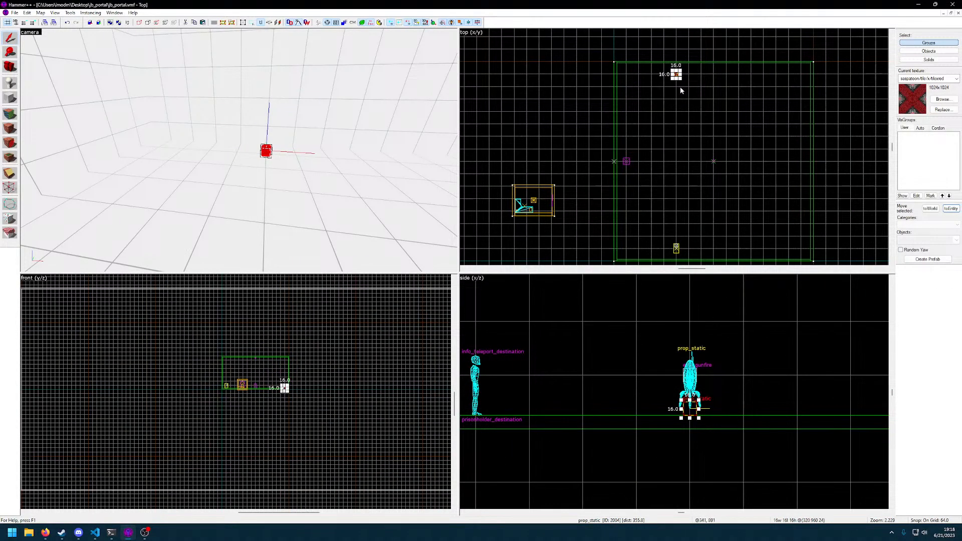
# Raise the new prop_static to (320 960 64), level with the env_gunfire
pyautogui.press('z')
pyautogui.press('w')
pyautogui.press('z')
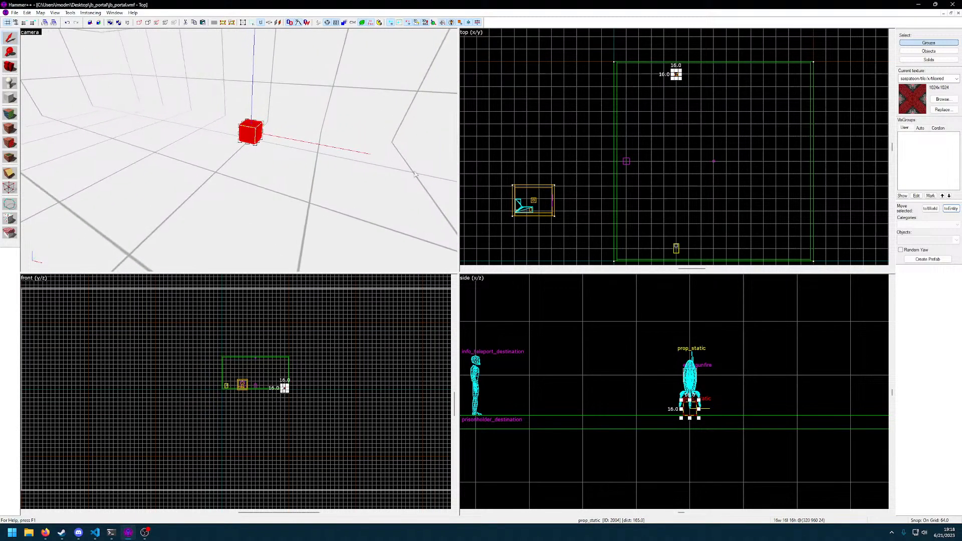
pyautogui.scroll(2, 709, 382)
pyautogui.scroll(-3, 709, 381)
pyautogui.moveTo(690, 408); pyautogui.dragTo(689, 389)
pyautogui.moveTo(671, 123); pyautogui.dragTo(613, 220, button='middle')
# Change the class of the prop_static at the far wall to infodecal and apply it
pyautogui.press('z')
pyautogui.press('w')
pyautogui.press('z')
pyautogui.doubleClick(242, 149)
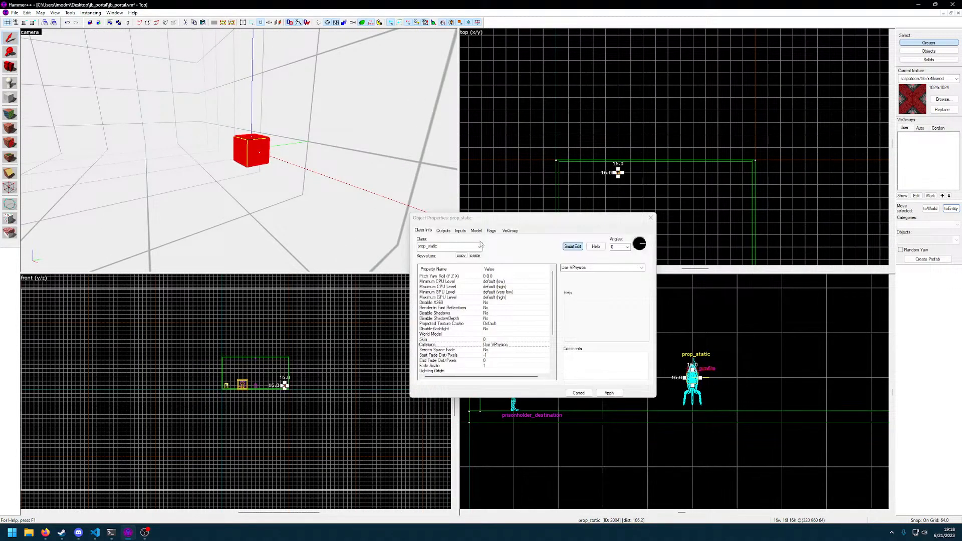
pyautogui.click(479, 247)
pyautogui.write('decal')
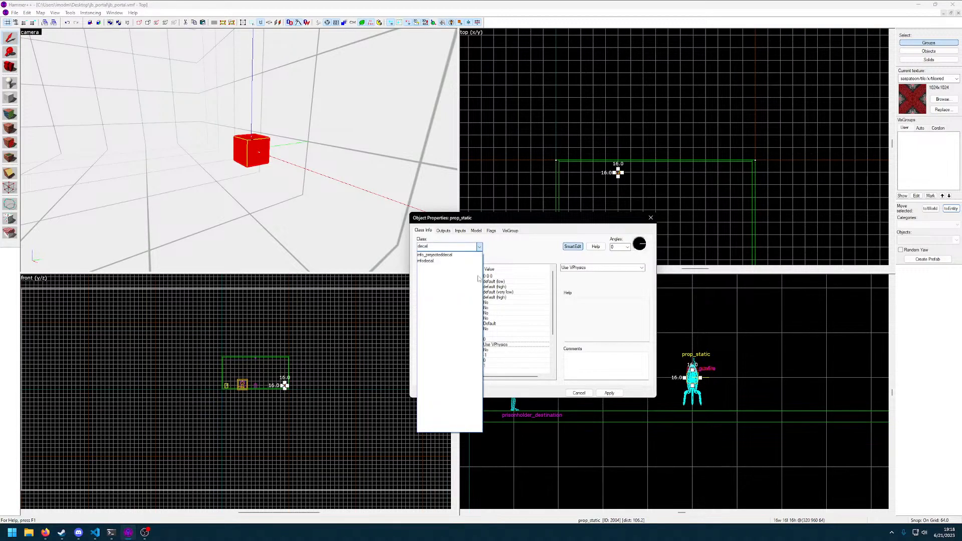
pyautogui.click(425, 261)
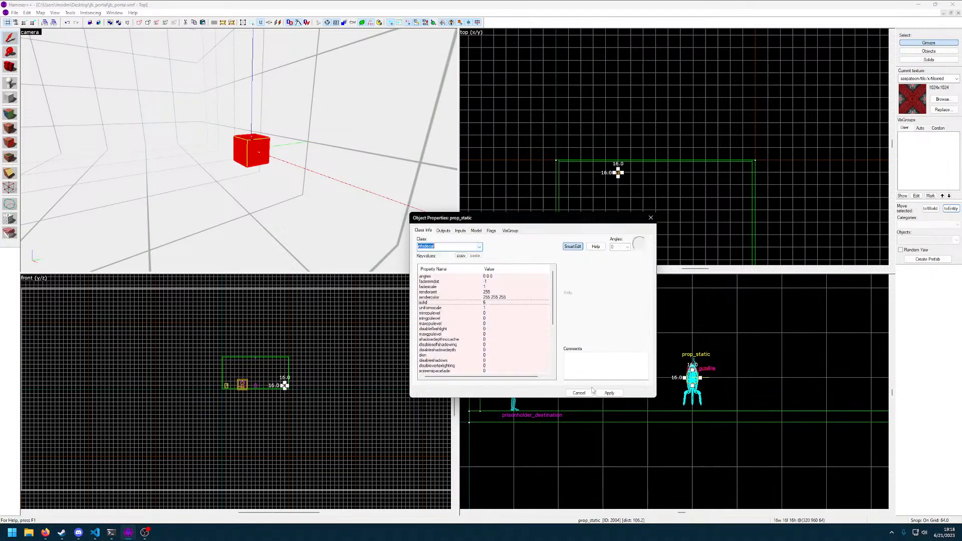
pyautogui.click(610, 393)
pyautogui.press('z')
pyautogui.press('z')
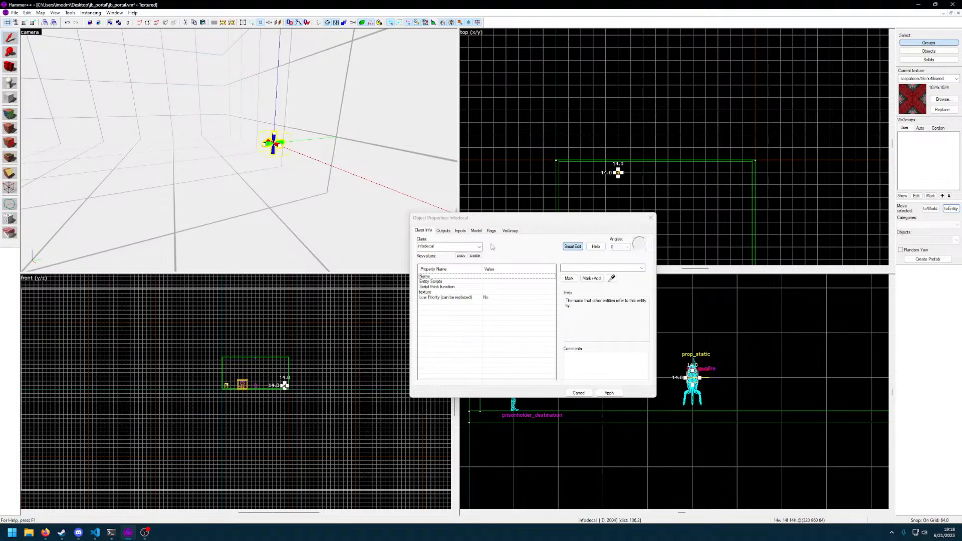
# Name the infodecal turret1_target and apply the name
pyautogui.click(626, 268)
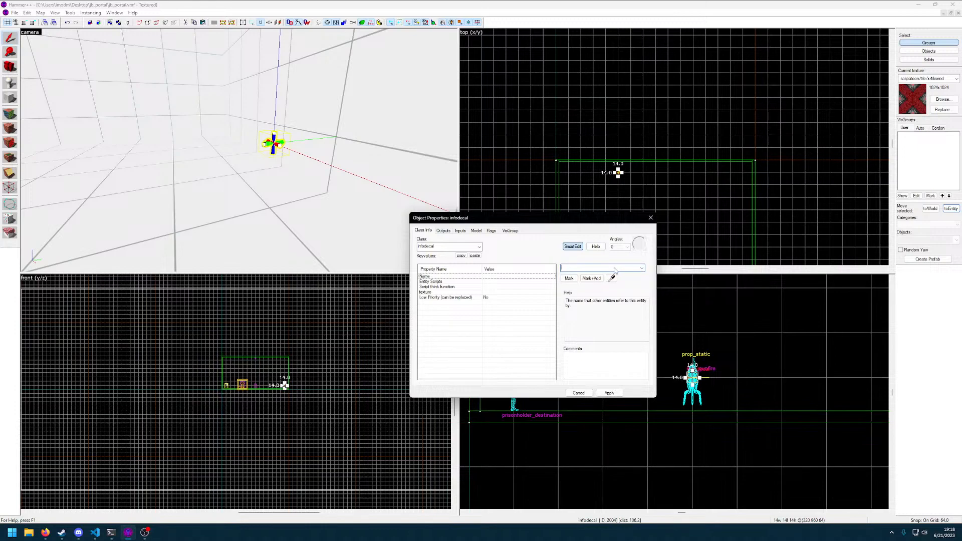
pyautogui.write('turret1_target')
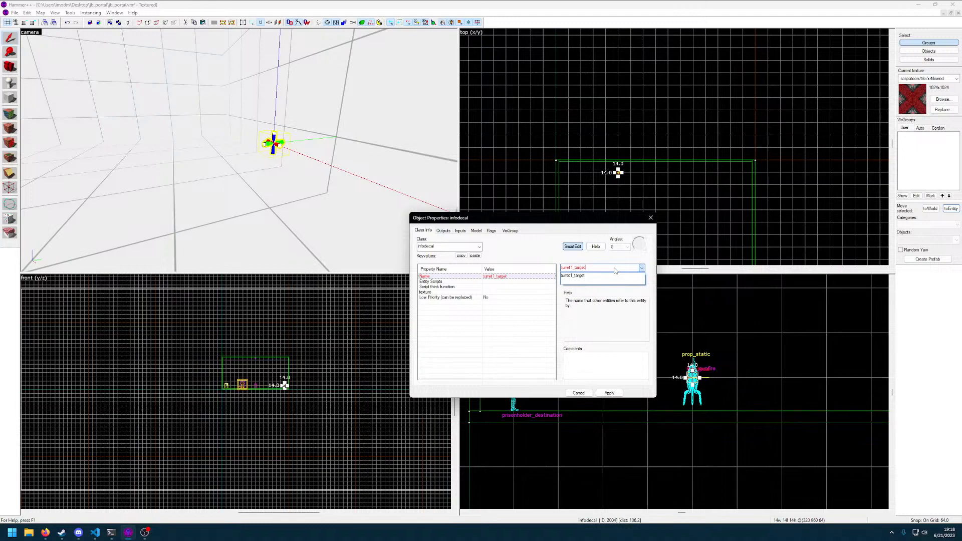
pyautogui.click(605, 394)
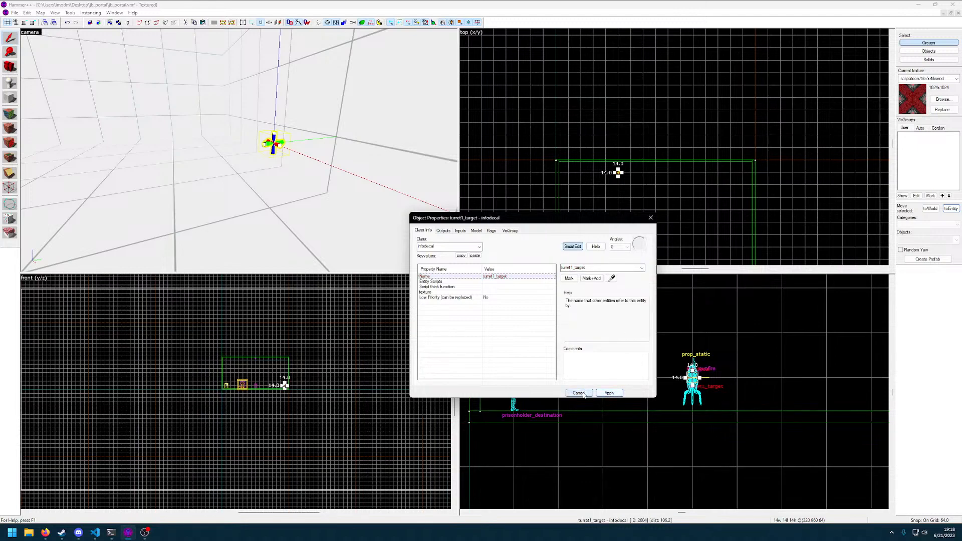
# Choose the infodecal's Low Priority option, apply it and close the properties
pyautogui.click(488, 298)
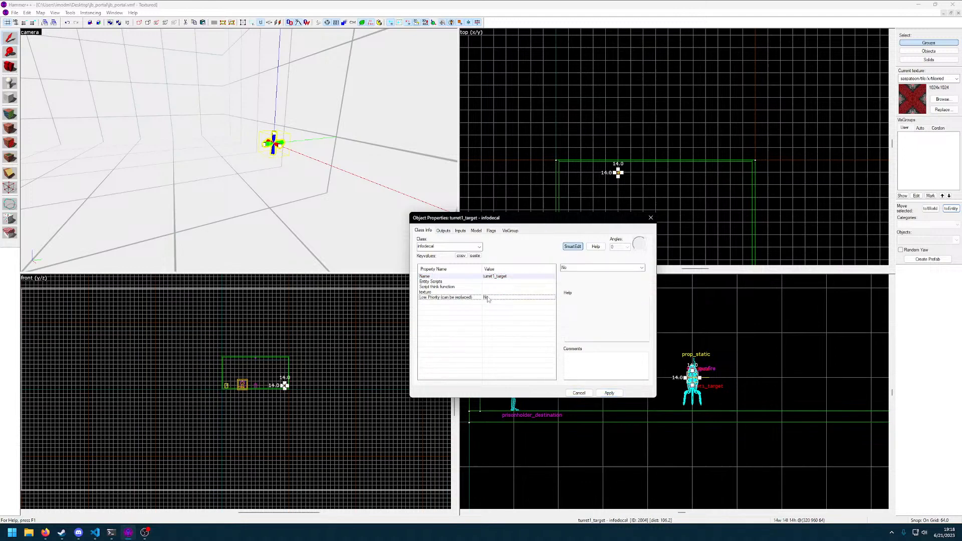
pyautogui.click(644, 269)
pyautogui.click(593, 279)
pyautogui.click(607, 394)
pyautogui.click(582, 394)
# Set the target of the env_gunfire at the turret to turret1_target
pyautogui.press('z')
pyautogui.press('w')
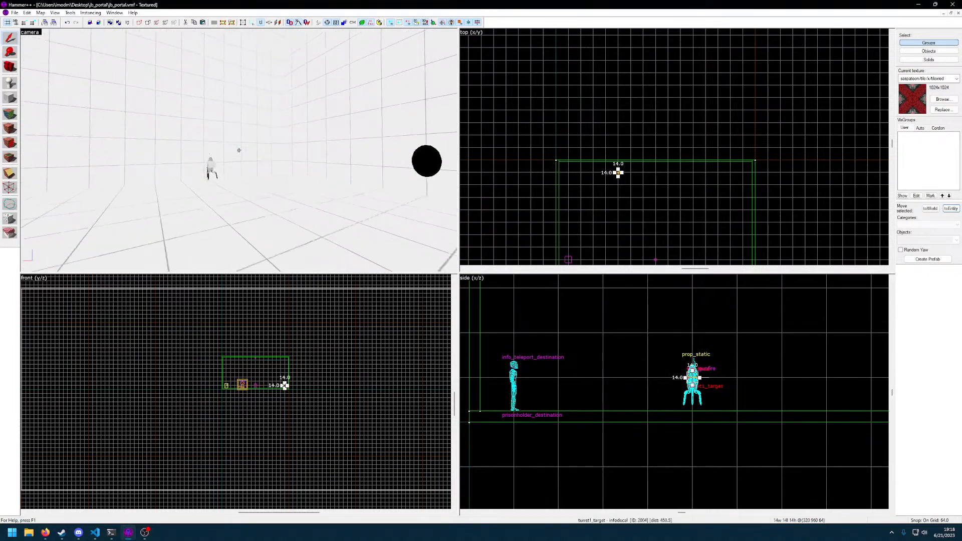
pyautogui.press('z')
pyautogui.doubleClick(240, 150)
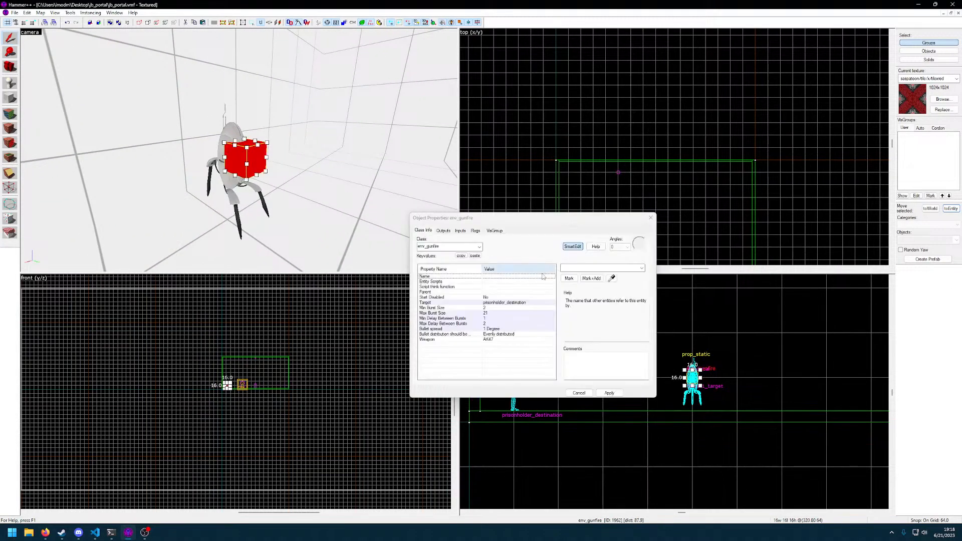
pyautogui.click(512, 304)
pyautogui.click(642, 268)
pyautogui.click(584, 279)
# Look through the env_gunfire's bullet spread, inputs, outputs and flags, and close its properties
pyautogui.click(488, 330)
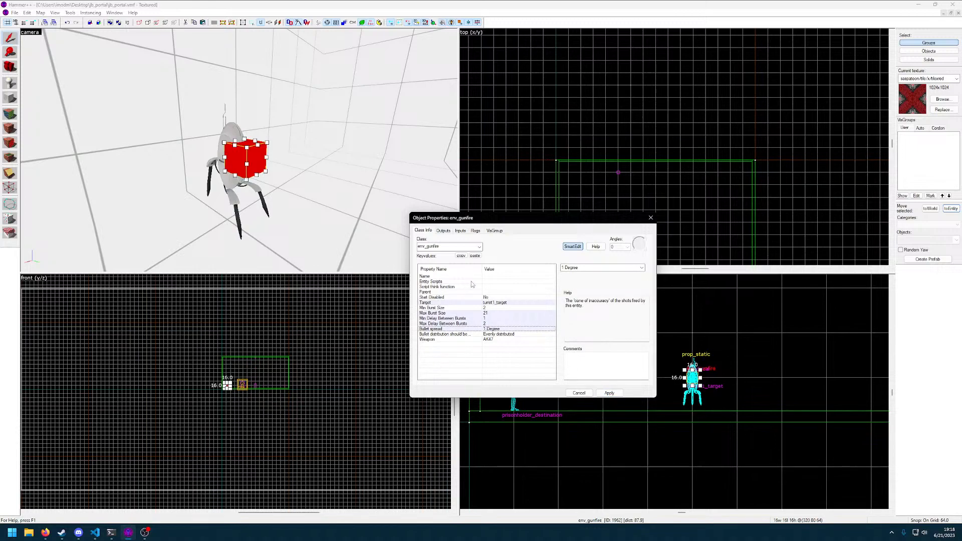
pyautogui.click(461, 232)
pyautogui.click(444, 231)
pyautogui.click(477, 232)
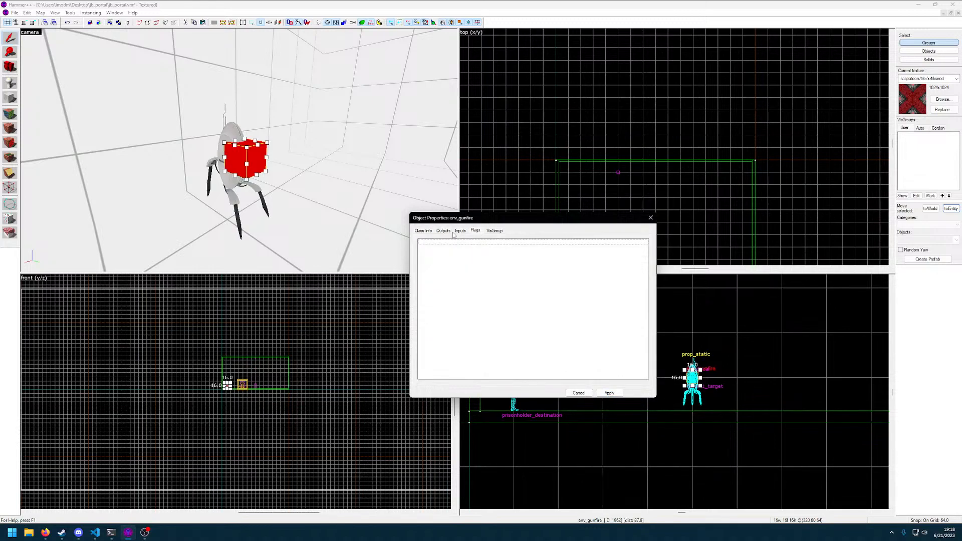
pyautogui.click(424, 231)
pyautogui.click(650, 219)
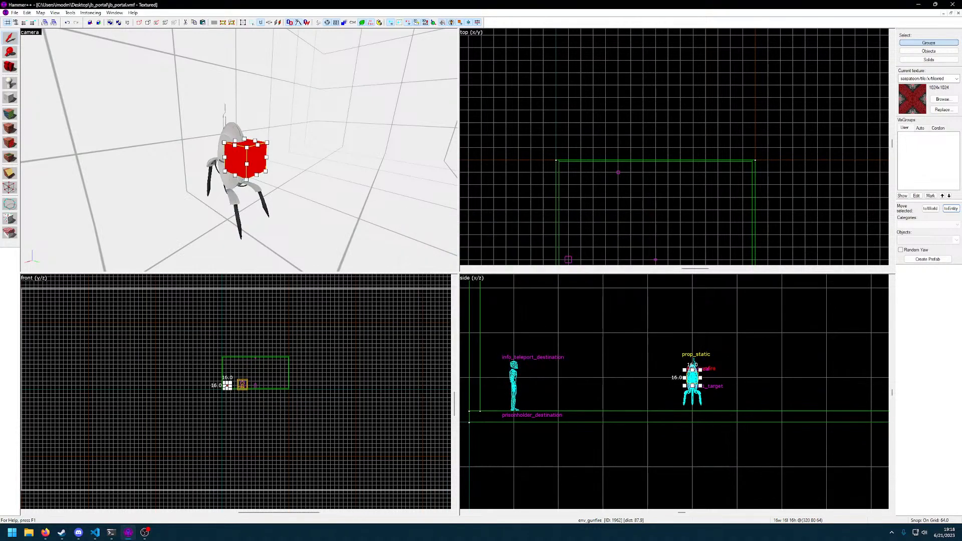
# Compile and run the map to test the turret's gunfire
pyautogui.press('z')
pyautogui.press('z')
pyautogui.press('F9')
pyautogui.press('Return')
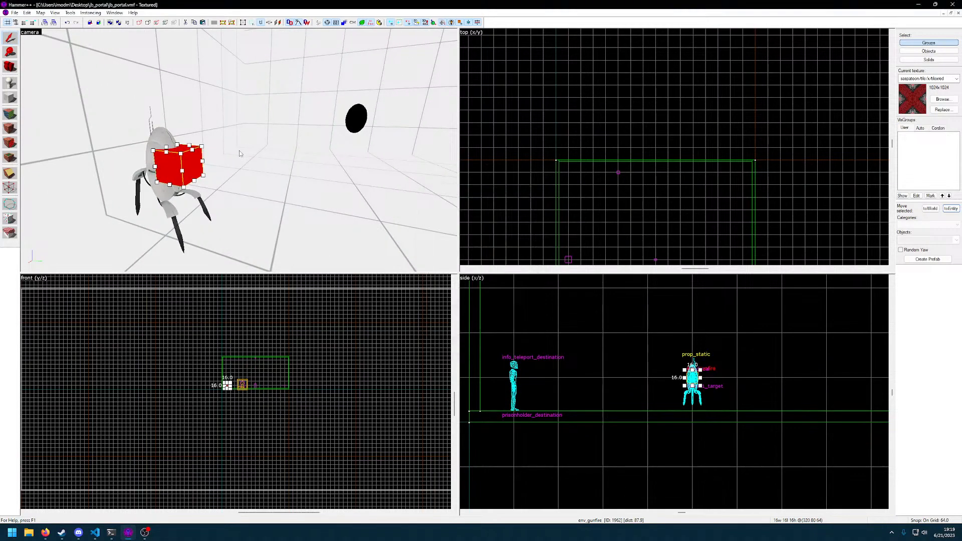
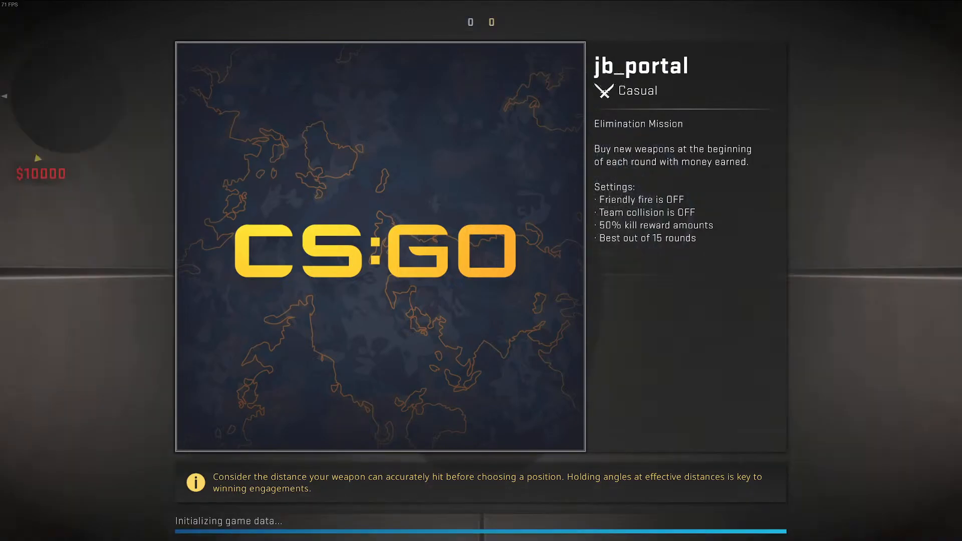
# Playtest jb_portal with the knife out, going through the portal and approaching the sentry in the dark room
pyautogui.press('3')
pyautogui.press('Tab')
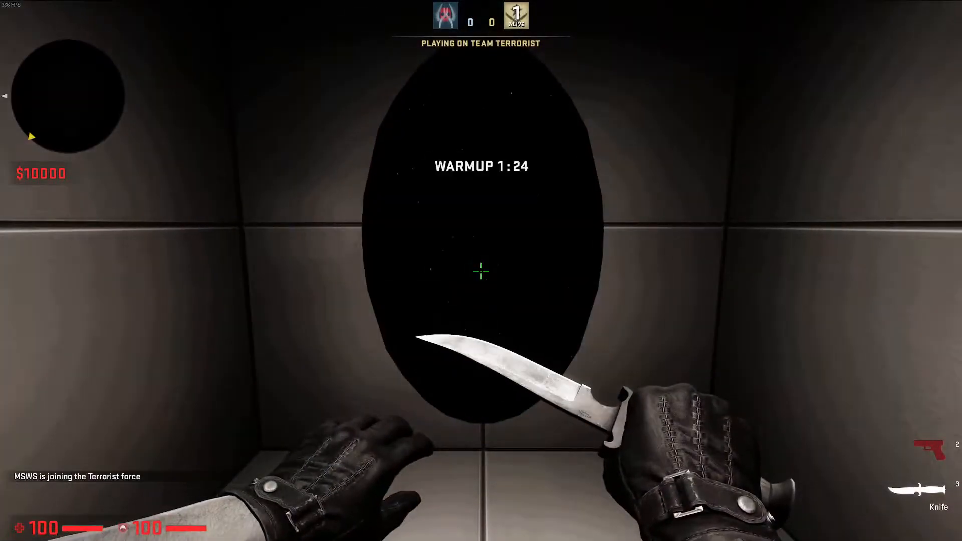
pyautogui.press('w')
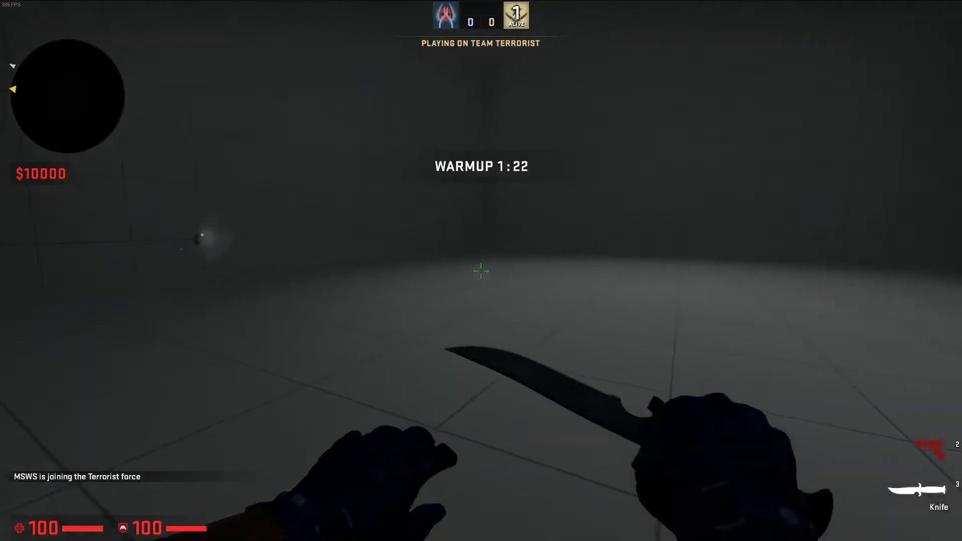
pyautogui.press('w')
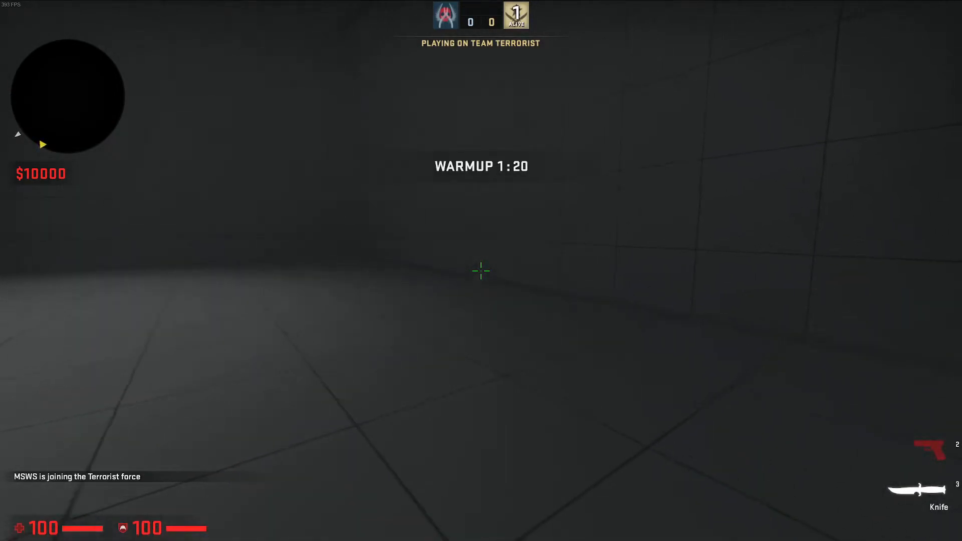
pyautogui.press('w')
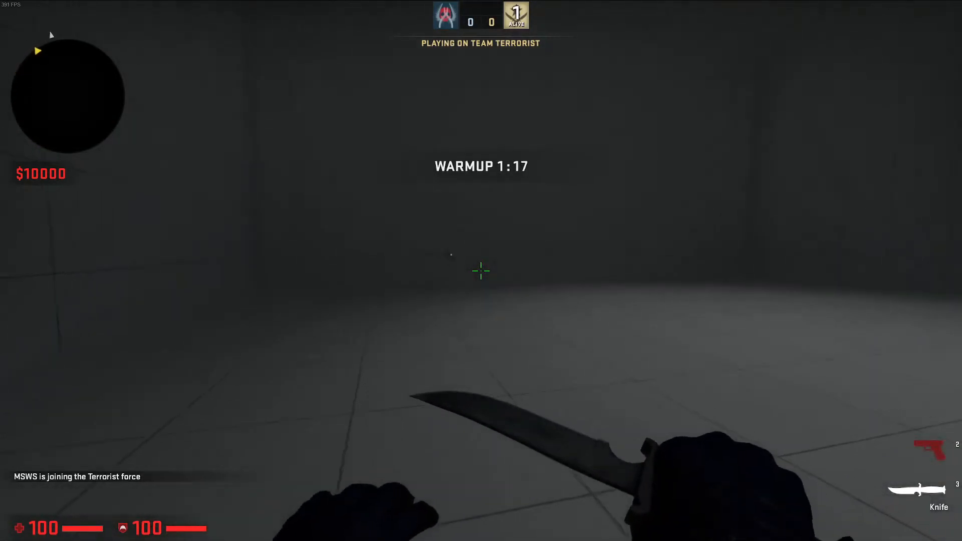
pyautogui.press('w')
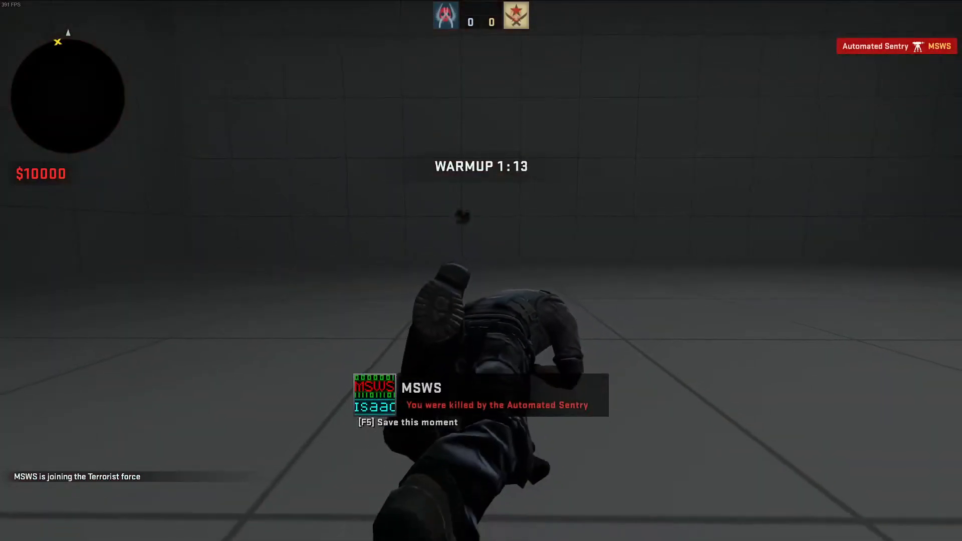
# Test the sentry's fire again after respawning by advancing, backing off, jumping and crouching in front of it
pyautogui.press('3')
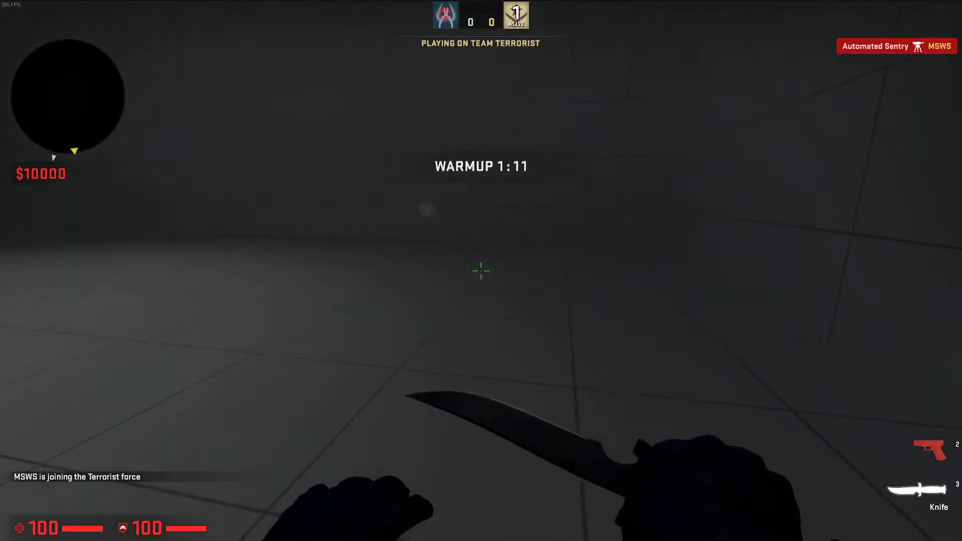
pyautogui.press('w')
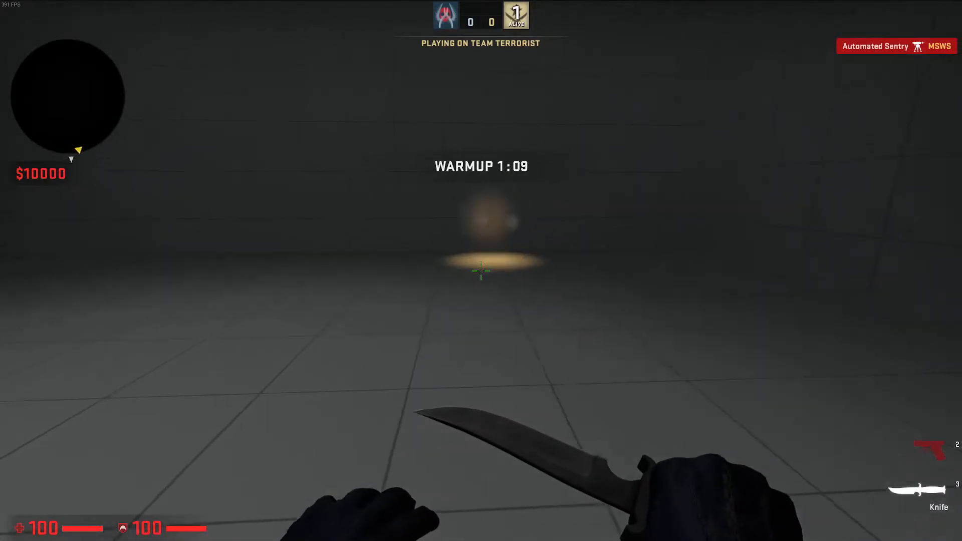
pyautogui.press('s')
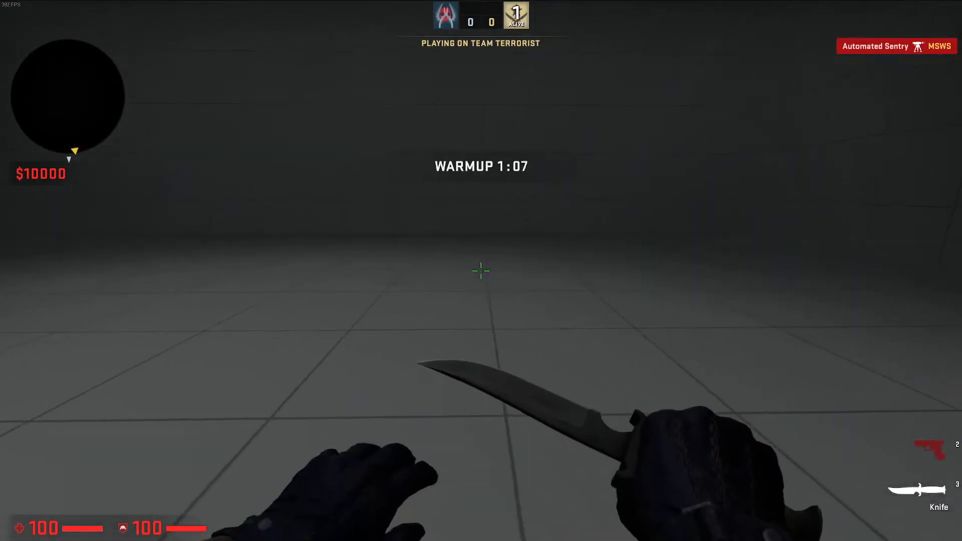
pyautogui.press('space')
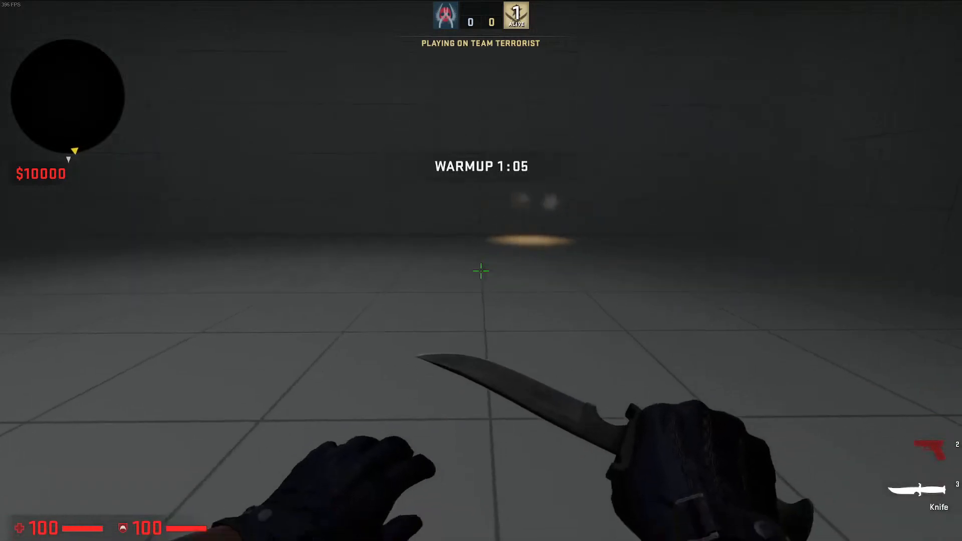
pyautogui.press('ctrl')
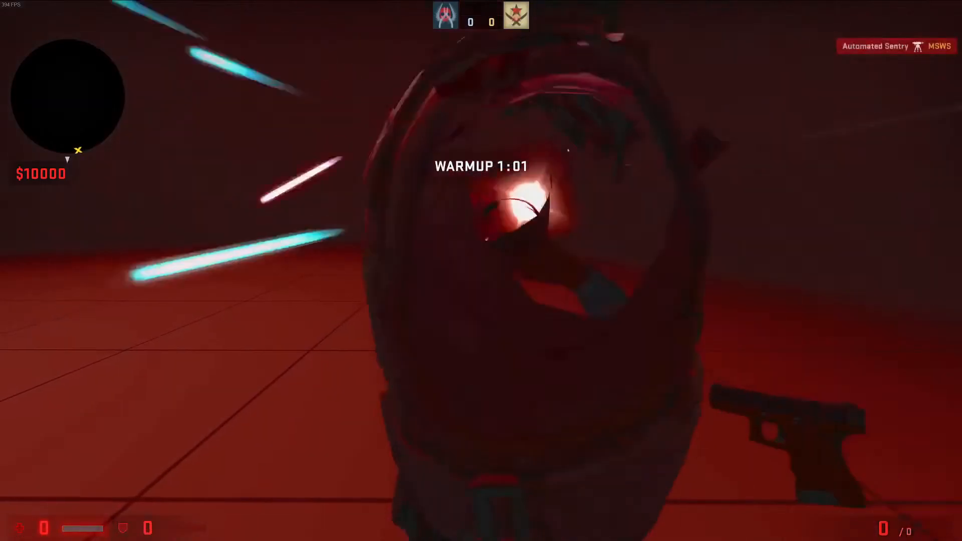
# Respawn with the knife and walk toward the sentry once more to check how it looks and shoots
pyautogui.press('3')
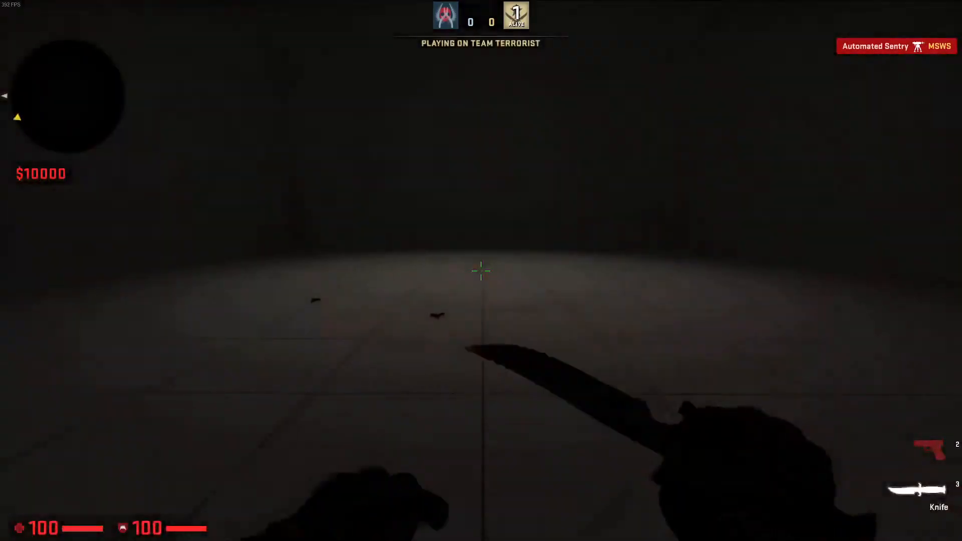
pyautogui.press('`')
pyautogui.moveTo(479, 365); pyautogui.dragTo(476, 379)
pyautogui.press('`')
pyautogui.press('w')
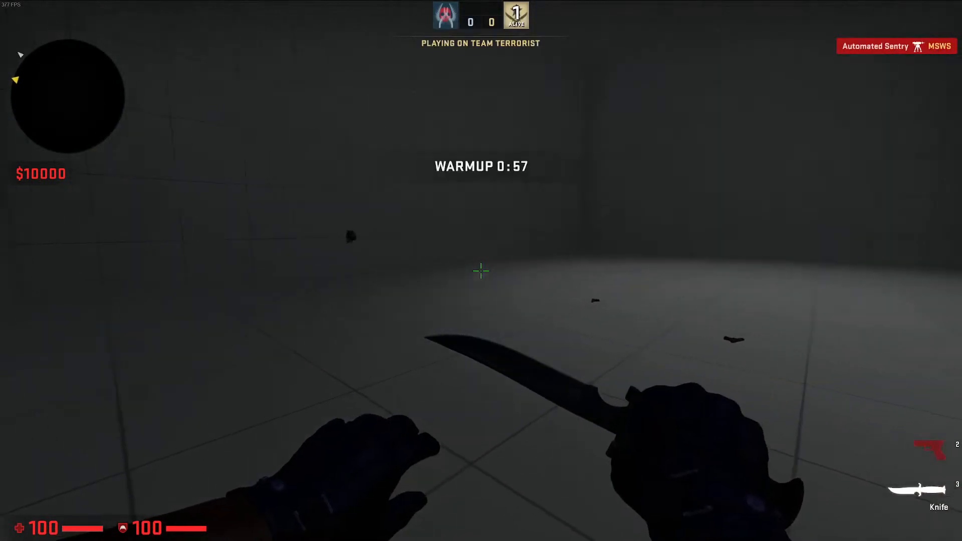
pyautogui.click(481, 271)
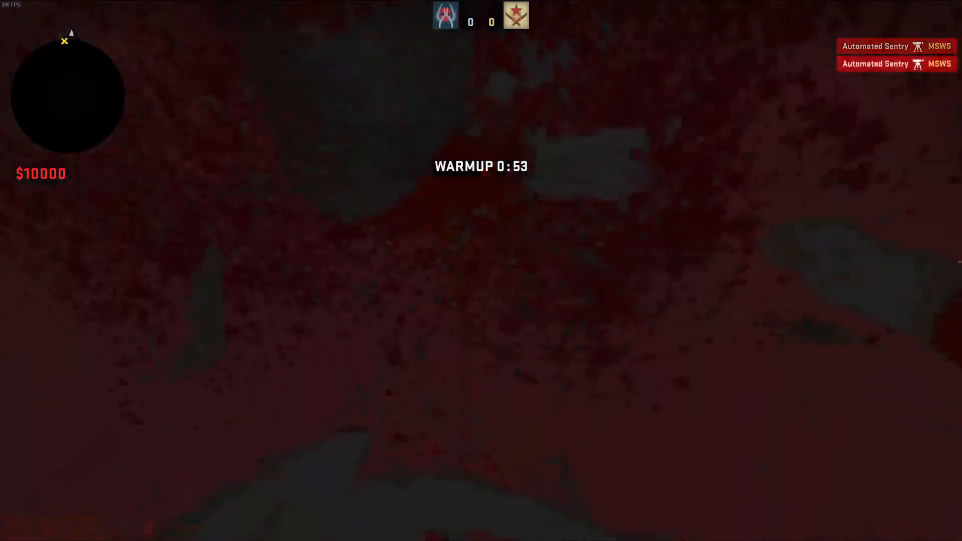
# Exit the game with the console command quit and close the finished compile window
pyautogui.press('`')
pyautogui.write('qui')
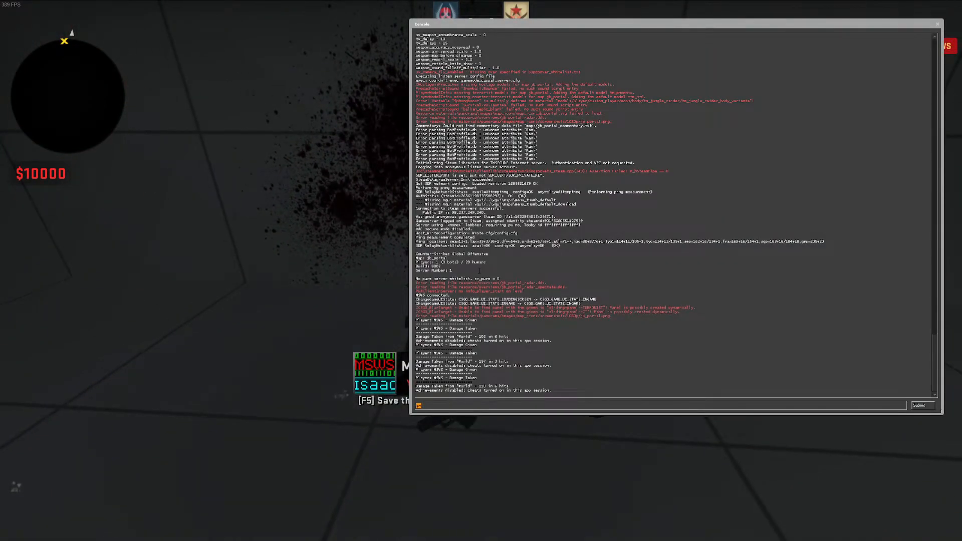
pyautogui.write('t')
pyautogui.press('Return')
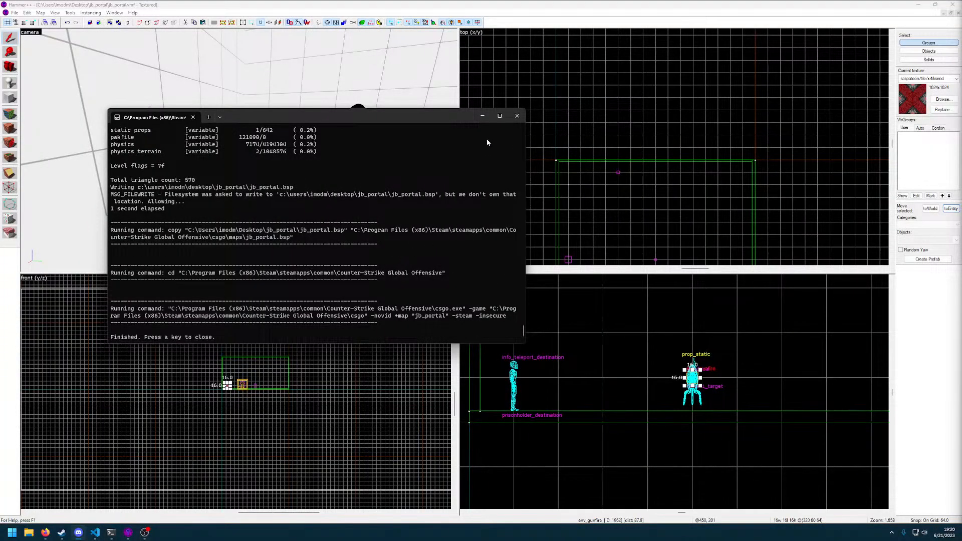
pyautogui.click(517, 116)
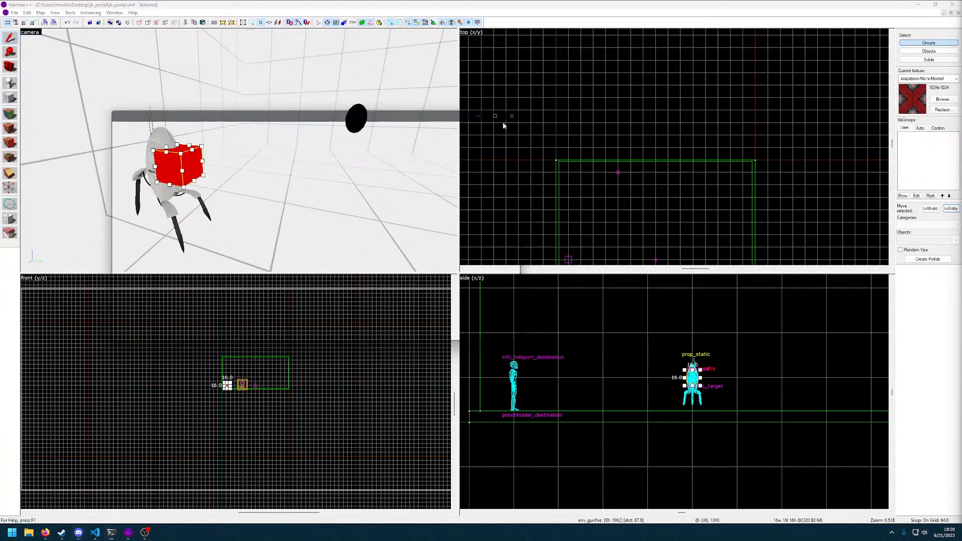
# Change the turret prop's entity class to prop_dynamic and apply it
pyautogui.click(266, 145)
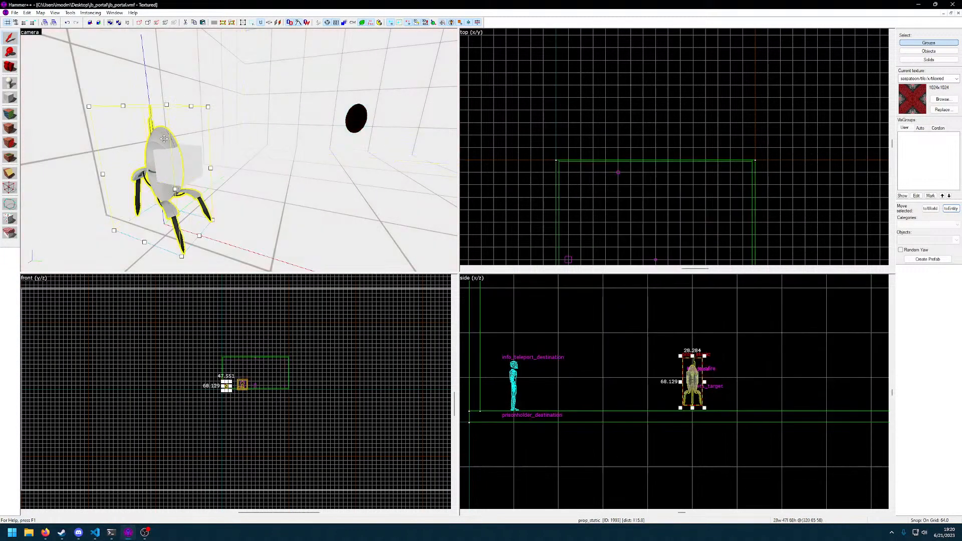
pyautogui.doubleClick(164, 138)
pyautogui.scroll(-2, 503, 307)
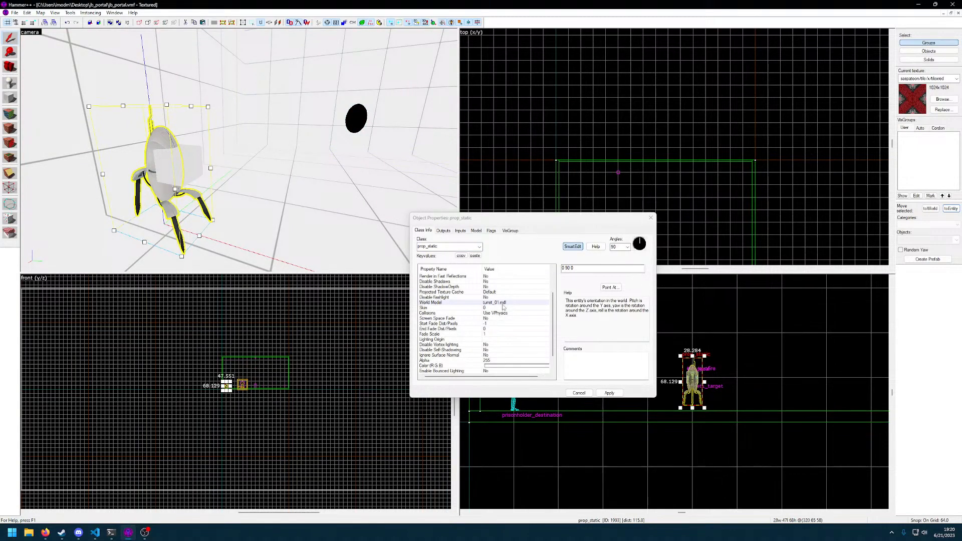
pyautogui.click(501, 309)
pyautogui.scroll(-1, 504, 321)
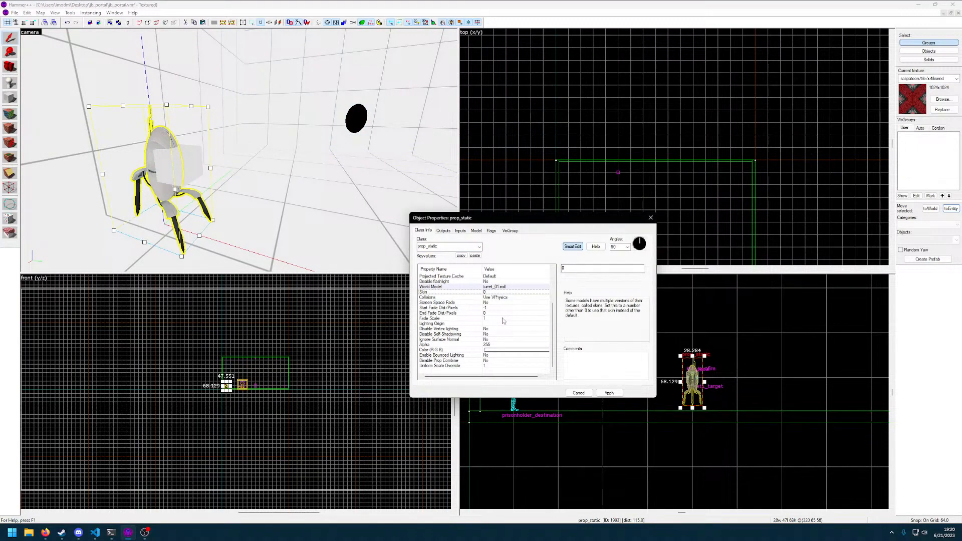
pyautogui.scroll(3, 499, 304)
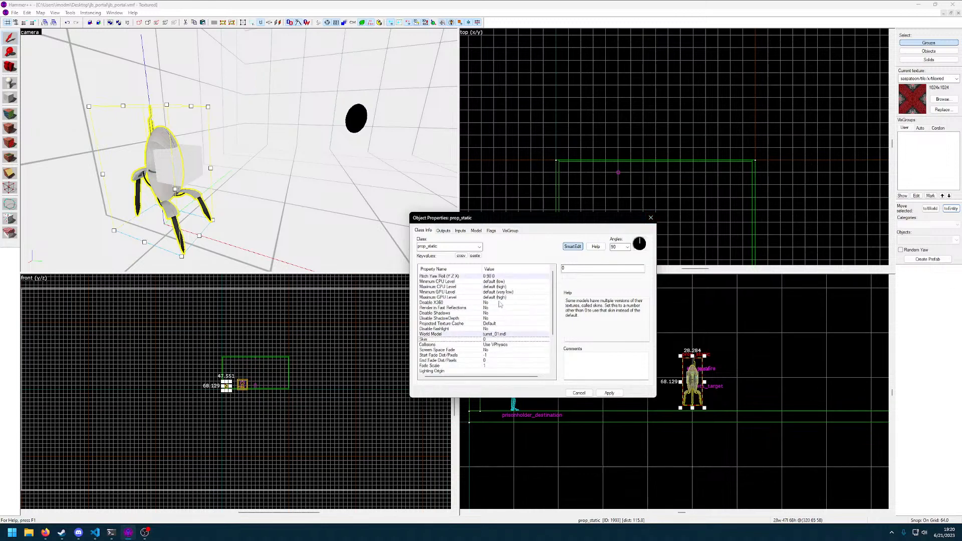
pyautogui.click(479, 246)
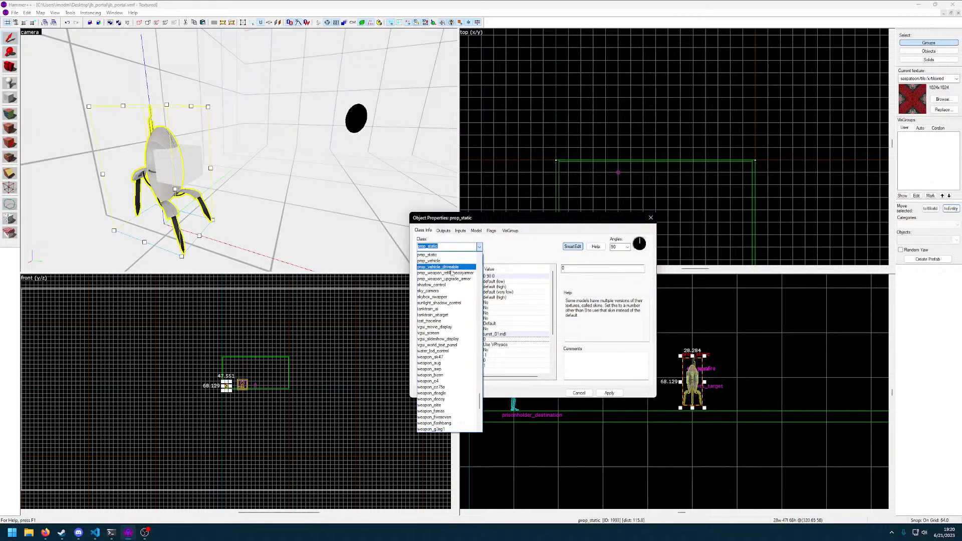
pyautogui.write('dyn')
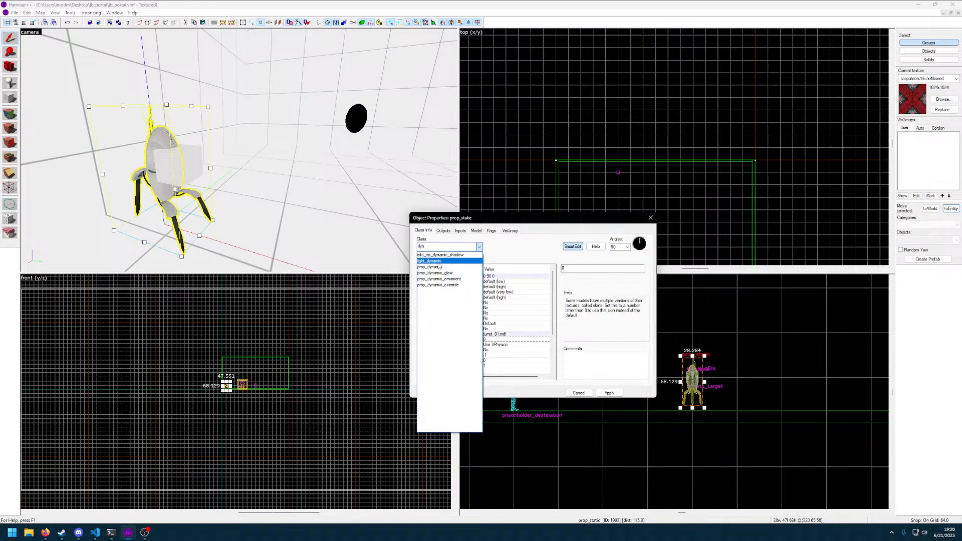
pyautogui.click(440, 267)
pyautogui.scroll(-6, 495, 309)
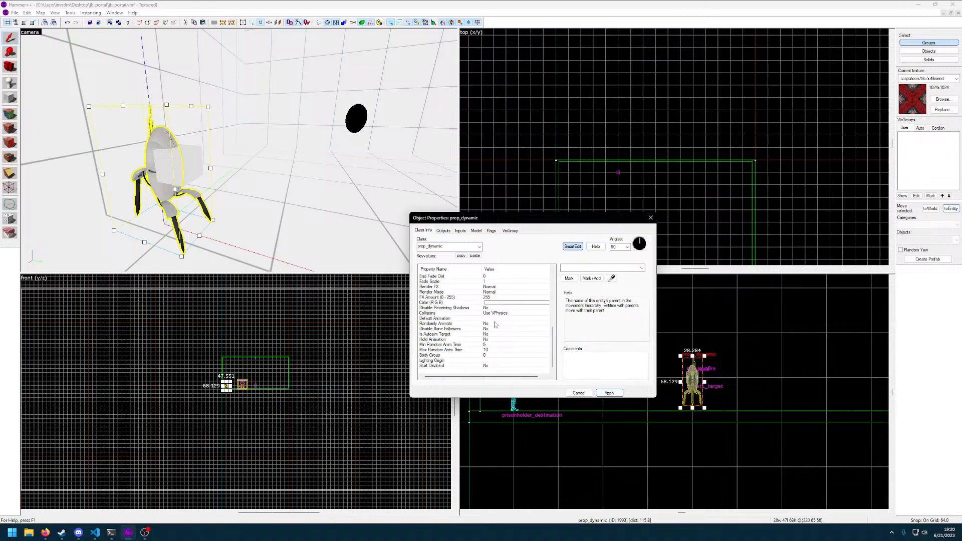
pyautogui.click(671, 212)
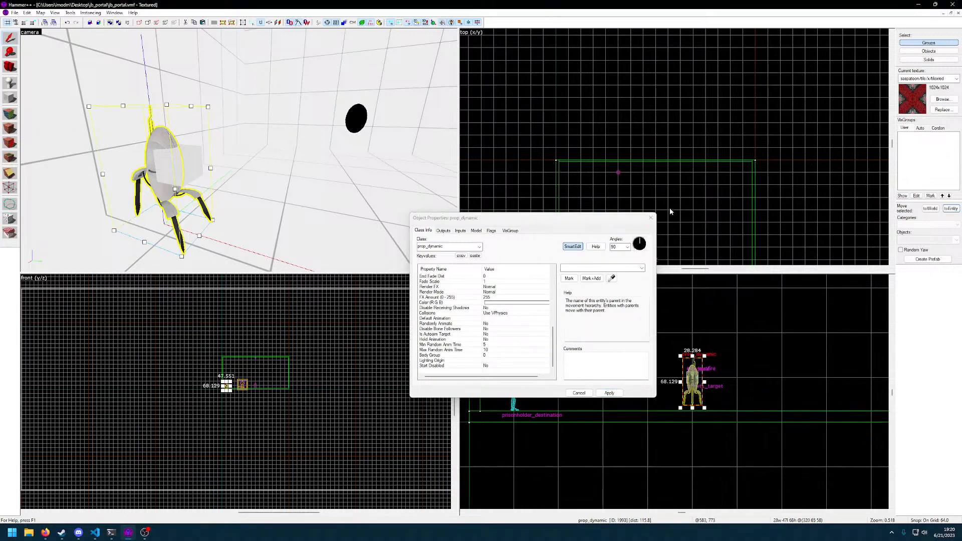
# Close the object properties, then compile the map and launch it in the game
pyautogui.click(319, 173)
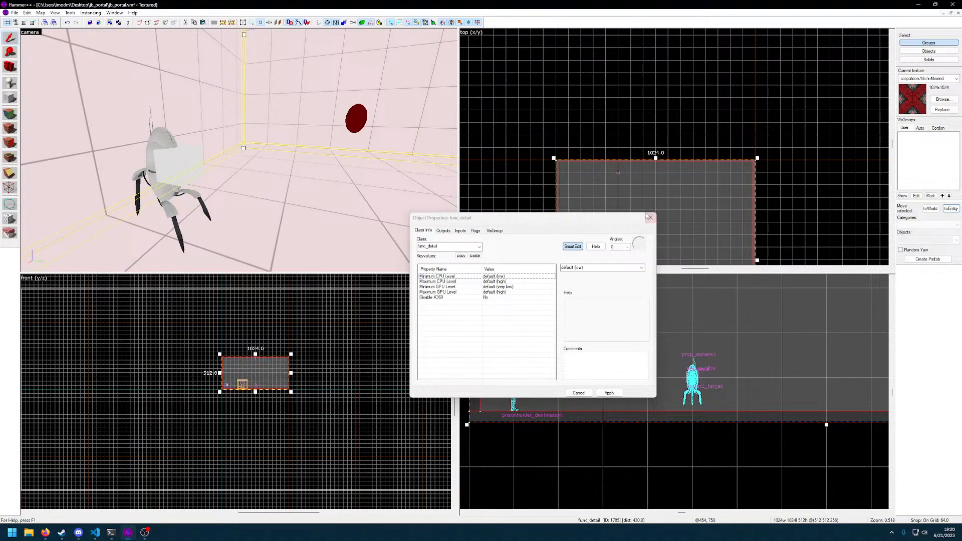
pyautogui.click(650, 217)
pyautogui.press('F9')
pyautogui.press('Return')
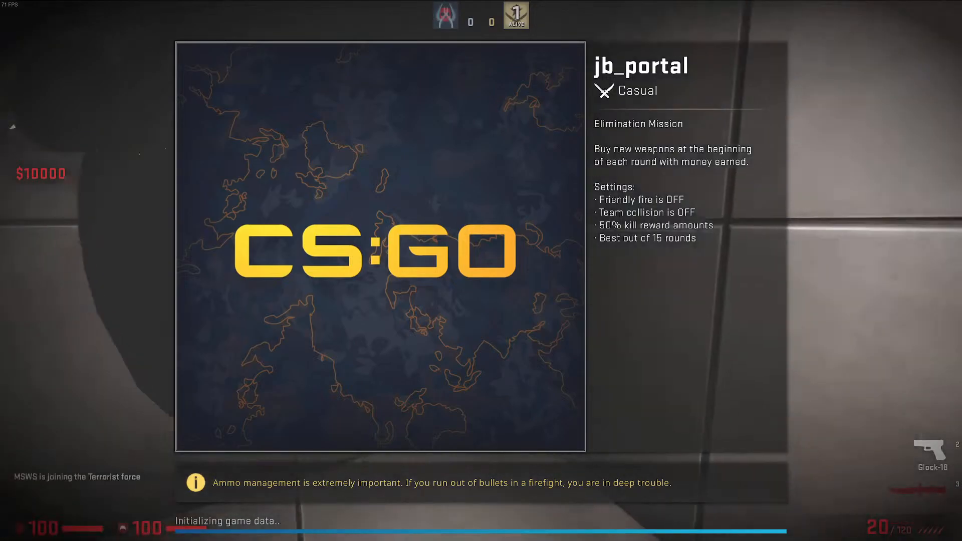
# Walk through the portal with the knife out and inspect the turret prop from the front, back and above while it fires
pyautogui.press('3')
pyautogui.press('w')
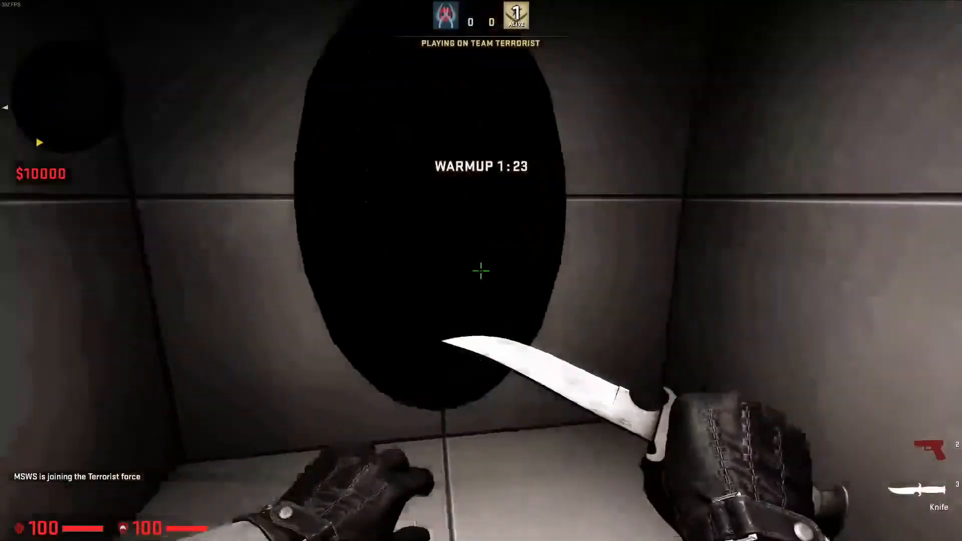
pyautogui.press('w')
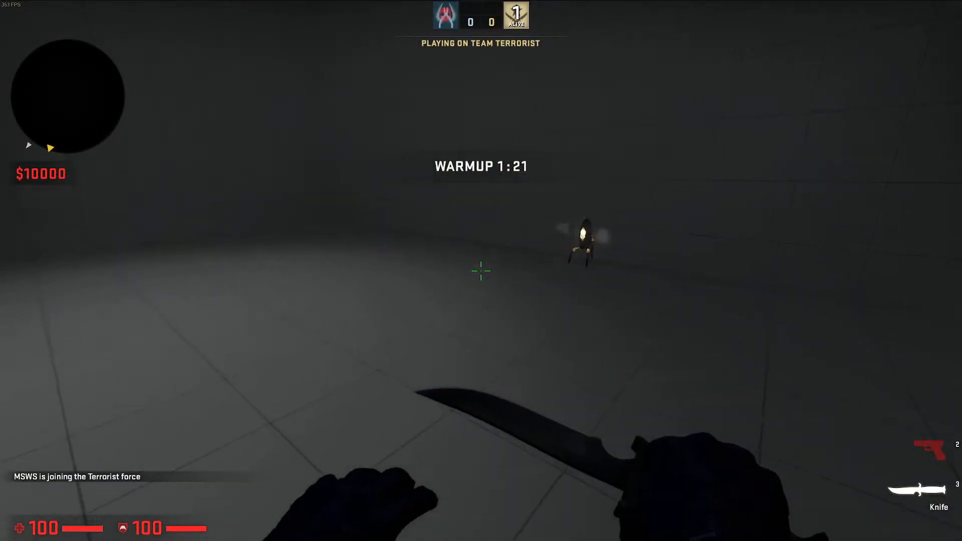
pyautogui.press('w')
pyautogui.press('w')
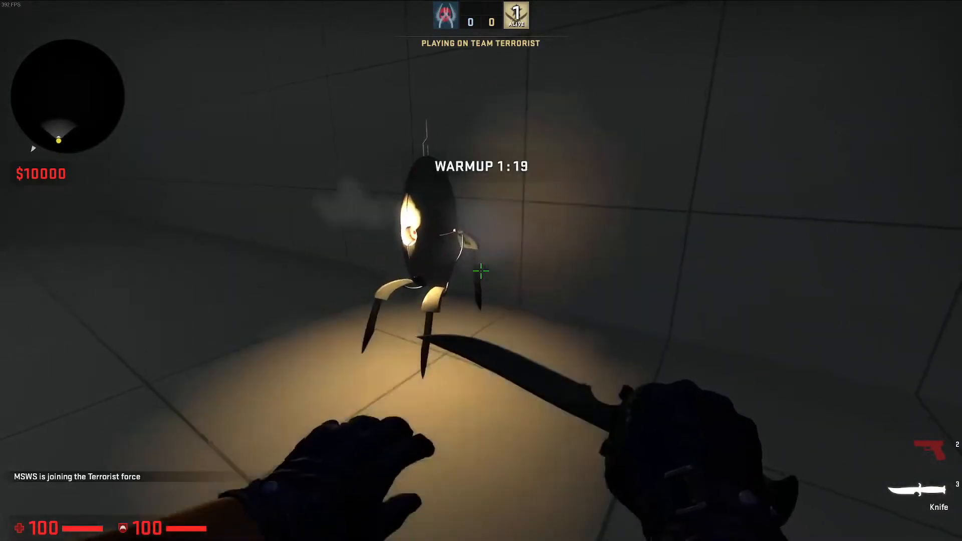
pyautogui.press('w')
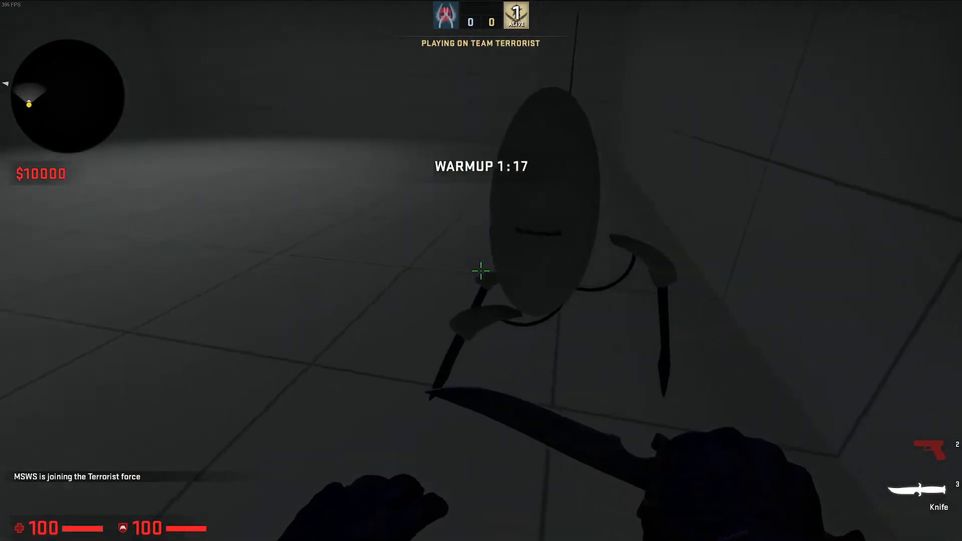
pyautogui.press('e')
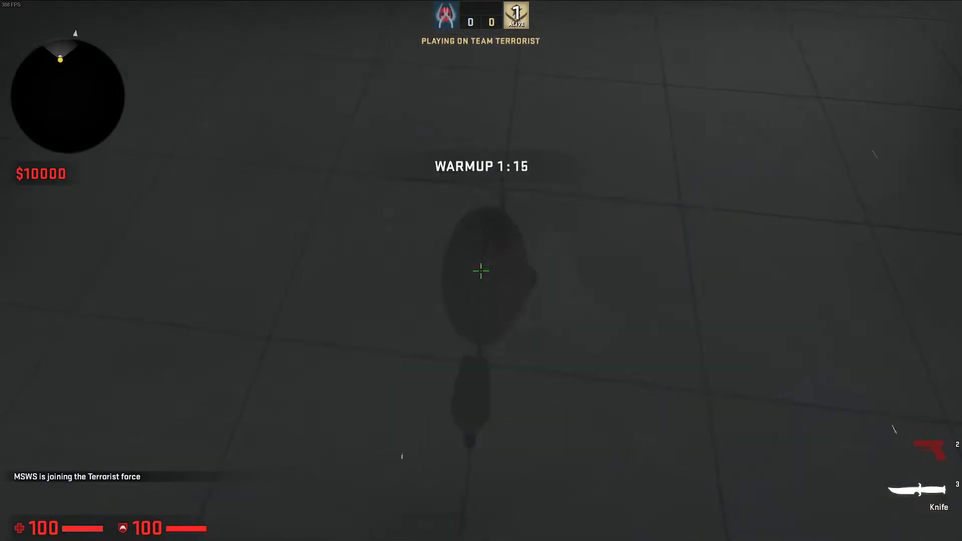
pyautogui.press('e')
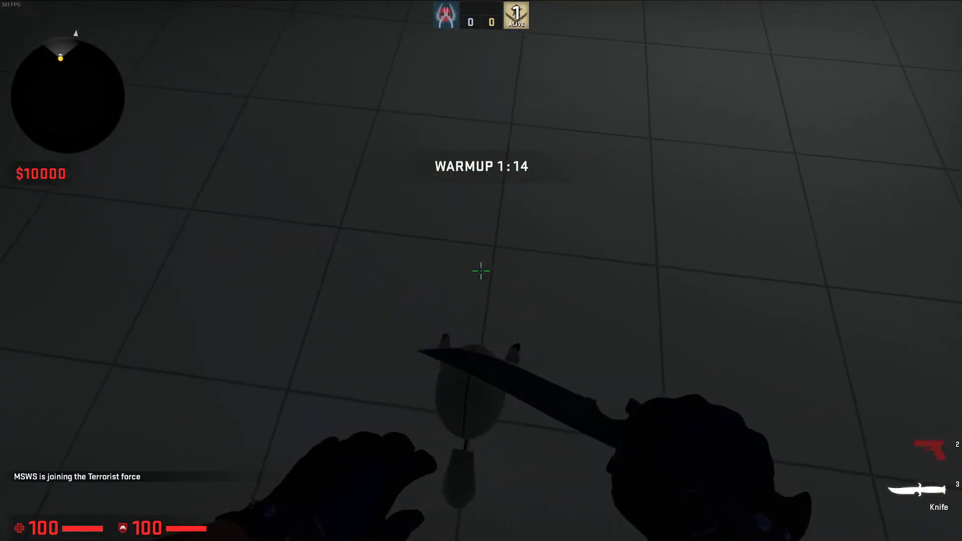
pyautogui.press('s')
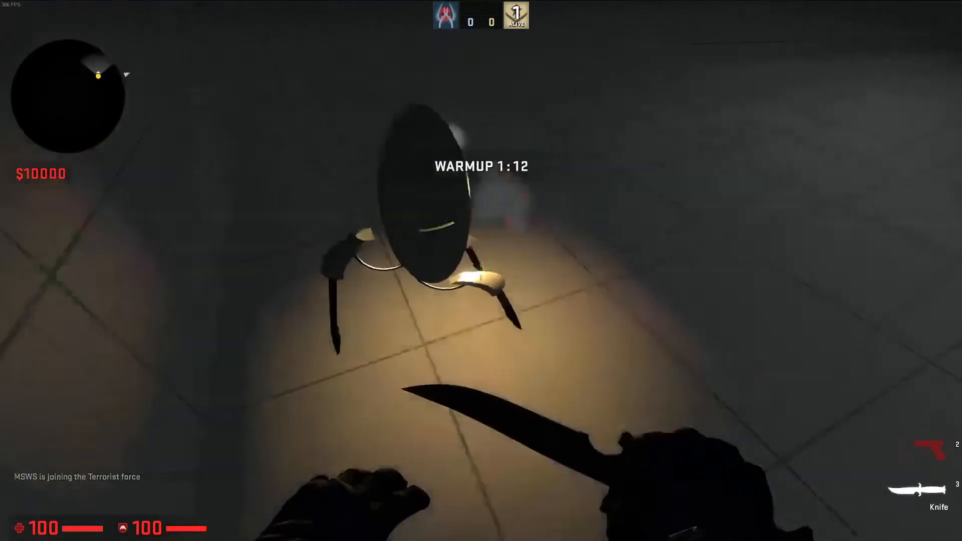
# Quit the test game and close the compile output window
pyautogui.press('`')
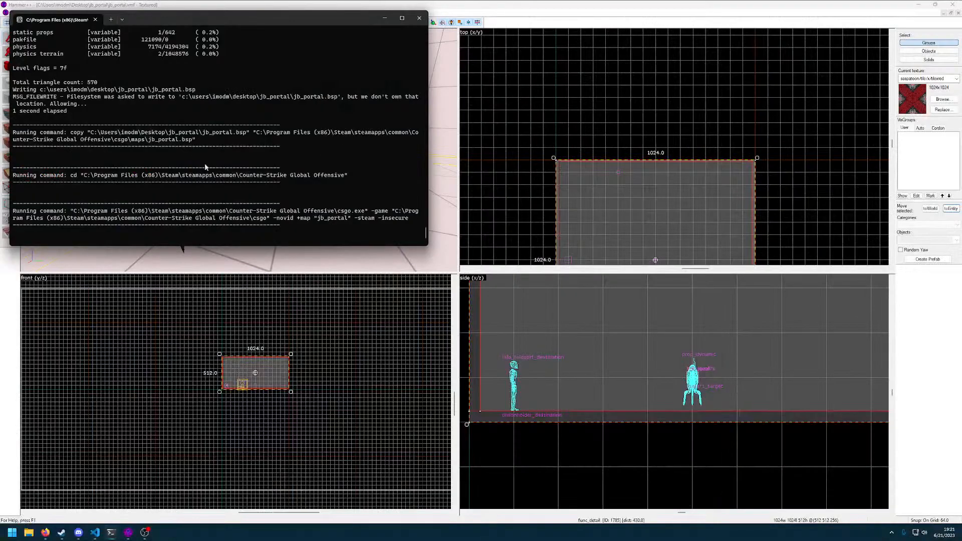
pyautogui.click(420, 18)
# Reduce the grid size to 8 and lower the turret prop 8 units so its legs rest on the floor
pyautogui.press('z')
pyautogui.press('w')
pyautogui.click(240, 150)
pyautogui.press('d')
pyautogui.press('z')
pyautogui.scroll(5, 704, 369)
pyautogui.scroll(3, 722, 413)
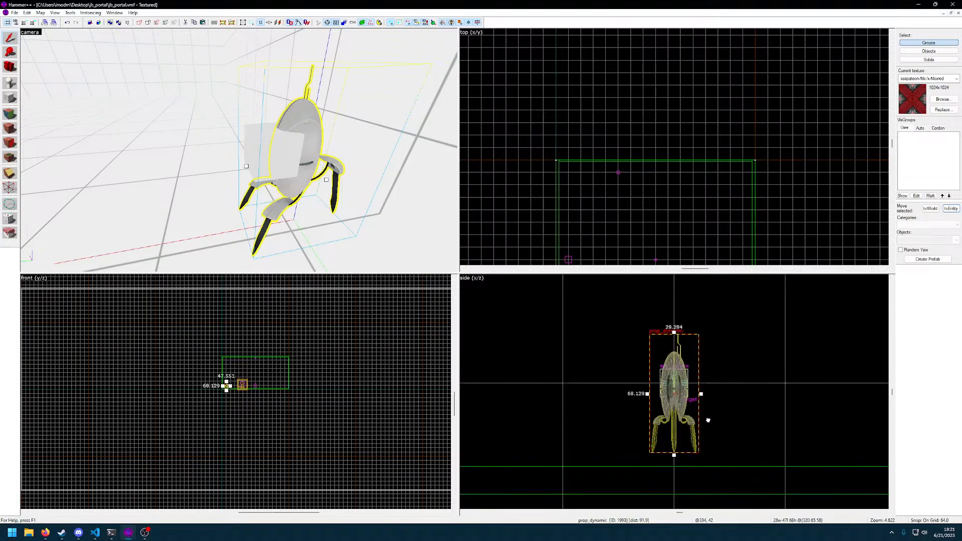
pyautogui.press('[')
pyautogui.press('[')
pyautogui.press('[')
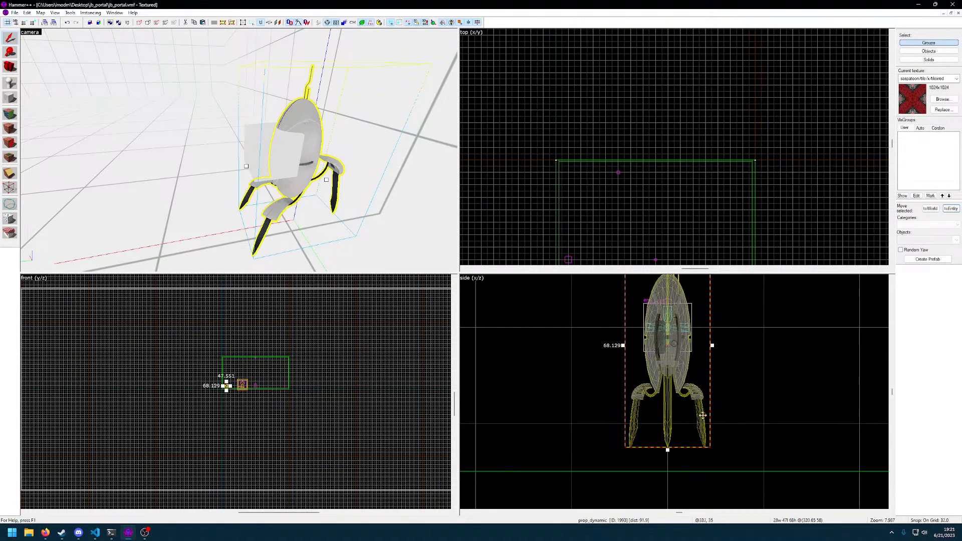
pyautogui.moveTo(705, 390); pyautogui.dragTo(704, 413)
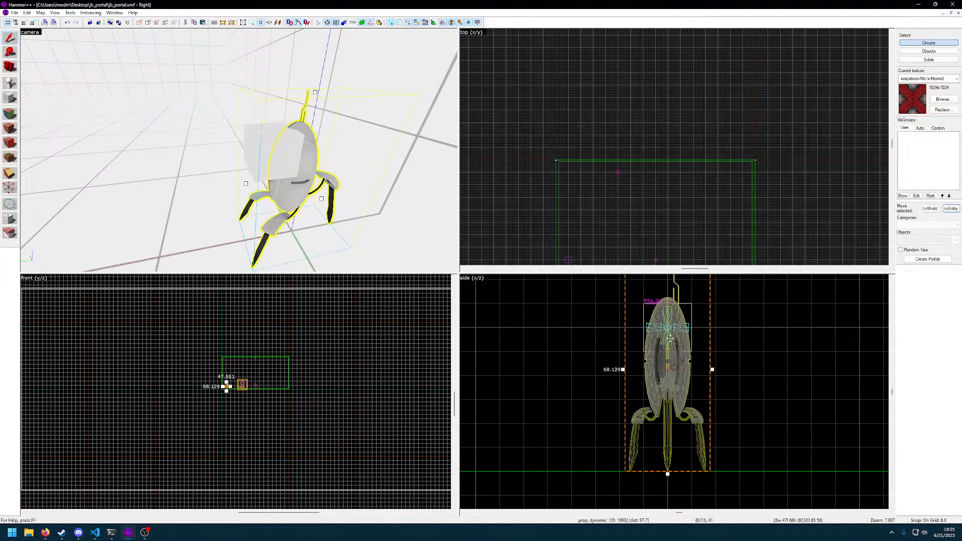
pyautogui.scroll(1, 691, 344)
pyautogui.click(659, 327)
pyautogui.press('z')
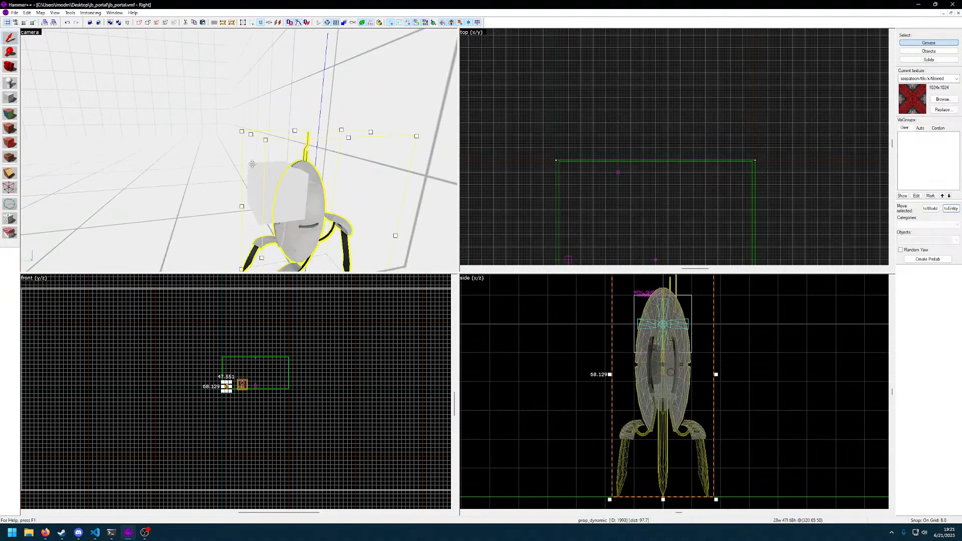
pyautogui.hotkey('alt', 'Return')
pyautogui.press('z')
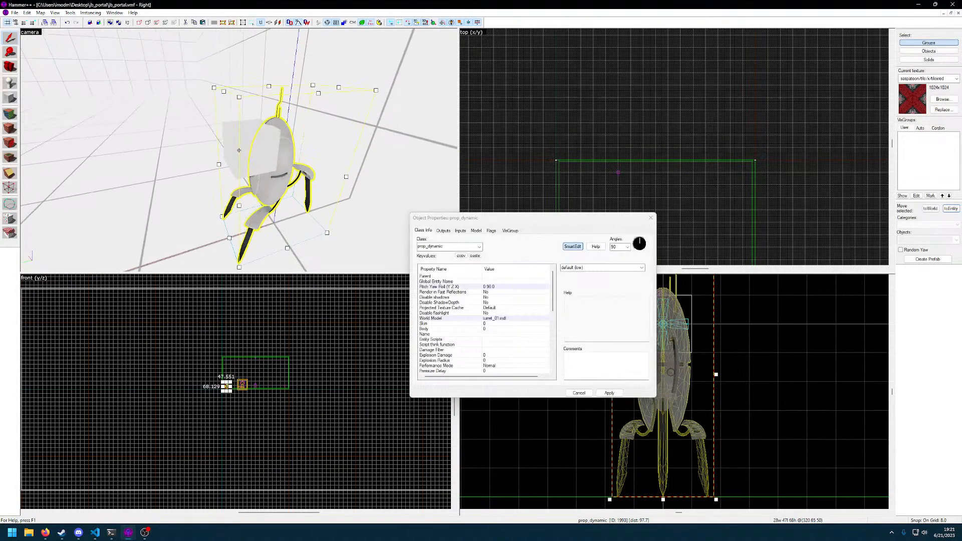
pyautogui.press('z')
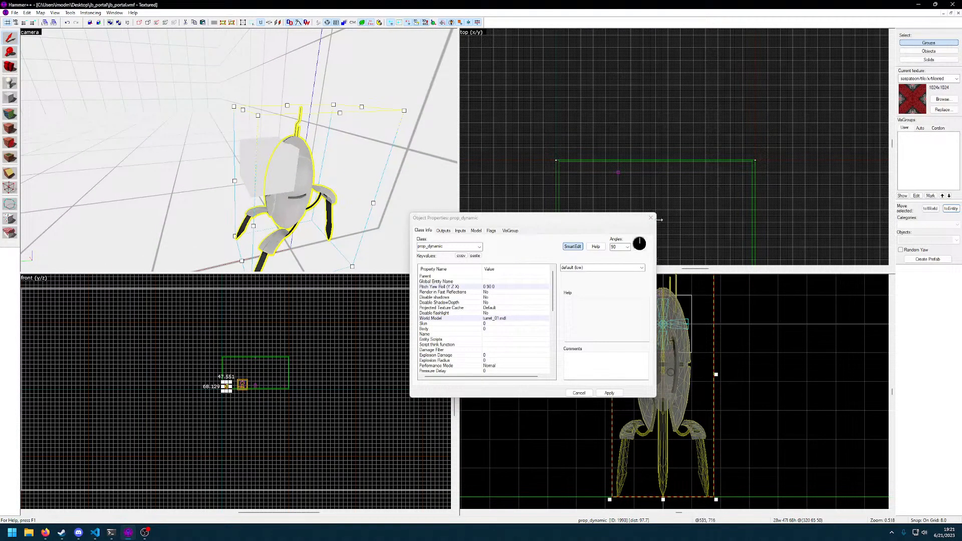
pyautogui.press('Escape')
pyautogui.scroll(3, 694, 348)
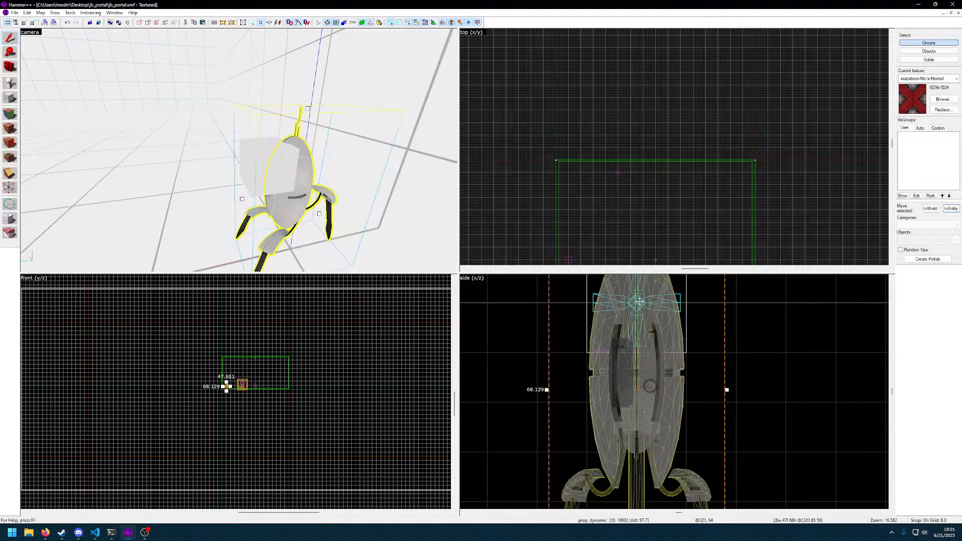
pyautogui.scroll(10, 279, 156)
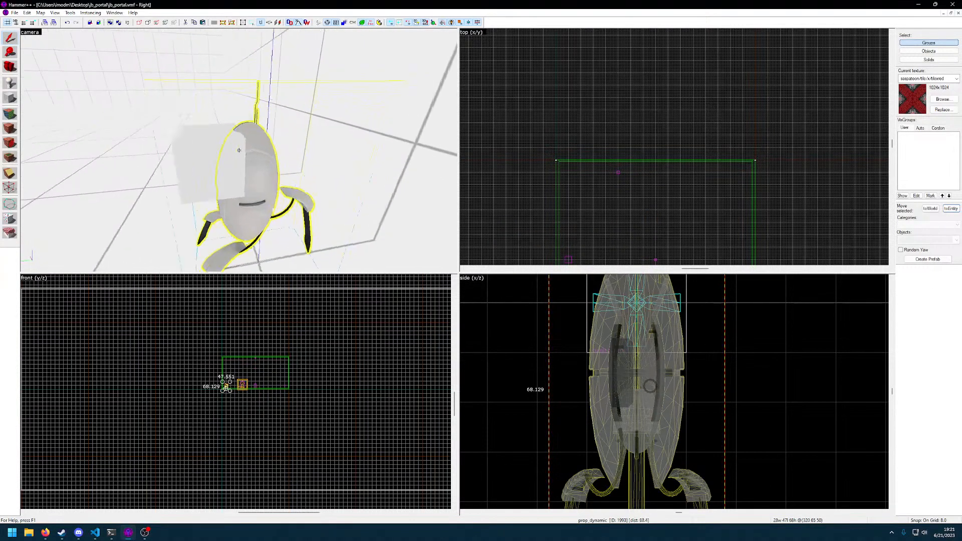
pyautogui.doubleClick(239, 150)
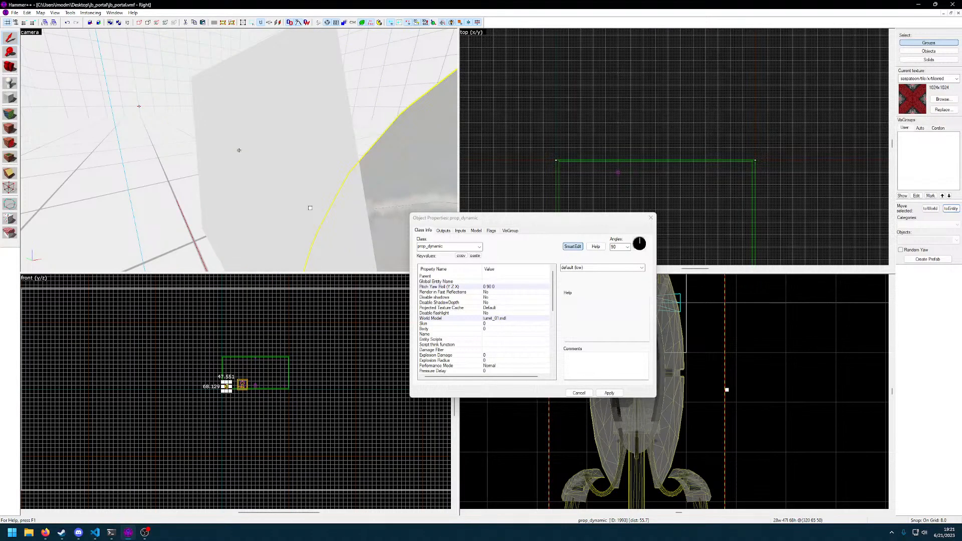
# Select the env_gunfire entity, reduce the grid to 4 and lower it 12 units to the middle of the turret body
pyautogui.click(239, 151)
pyautogui.click(653, 218)
pyautogui.scroll(-1, 682, 349)
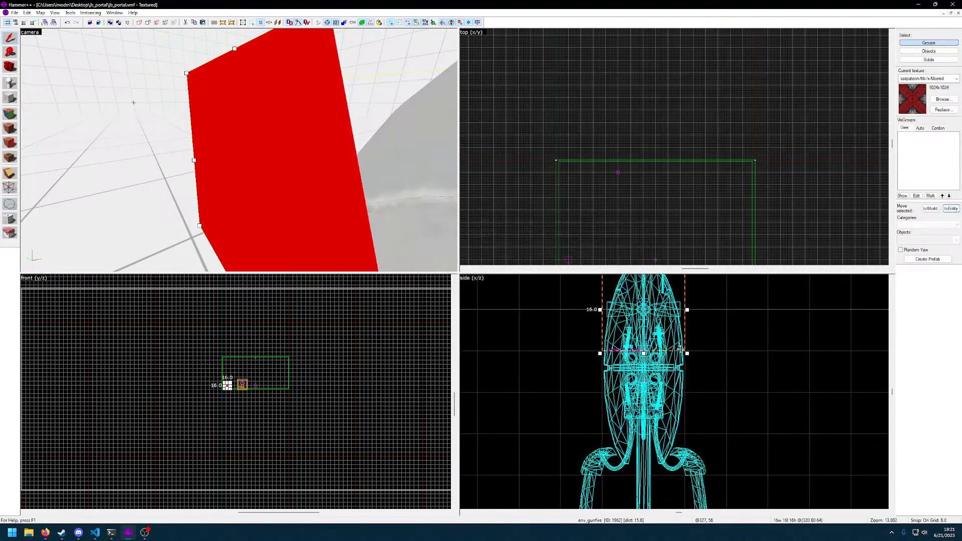
pyautogui.scroll(-6, 242, 393)
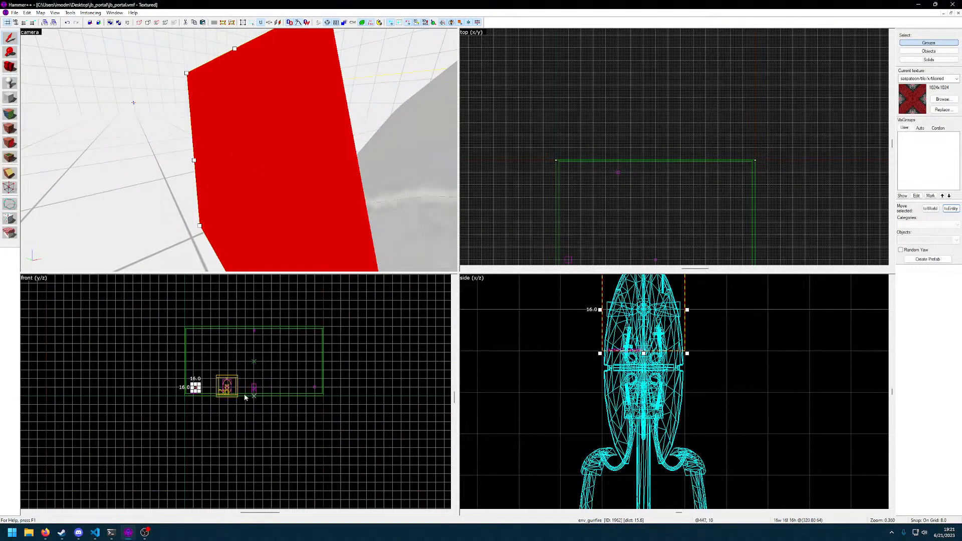
pyautogui.scroll(7, 205, 390)
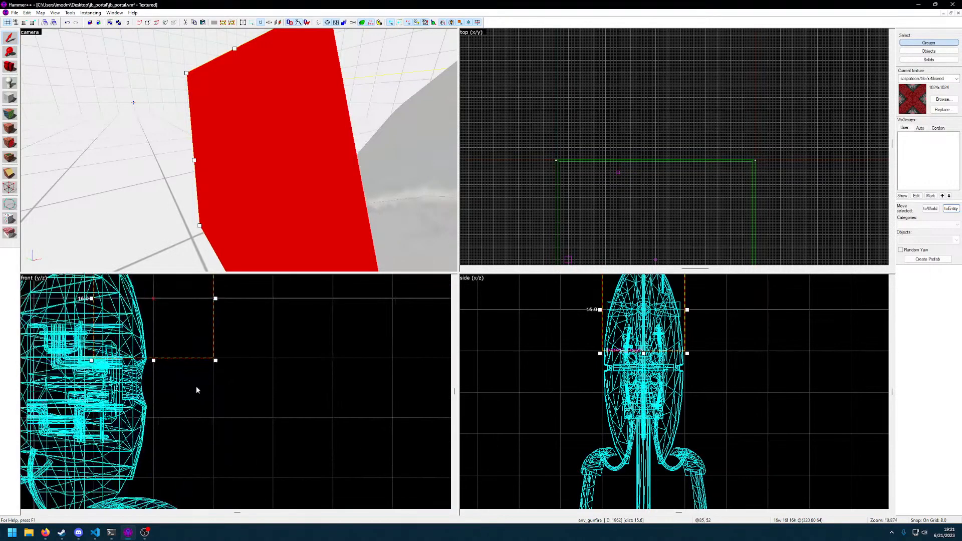
pyautogui.moveTo(183, 333); pyautogui.dragTo(185, 428)
pyautogui.press('[')
pyautogui.press('z')
pyautogui.press('s')
pyautogui.press('w')
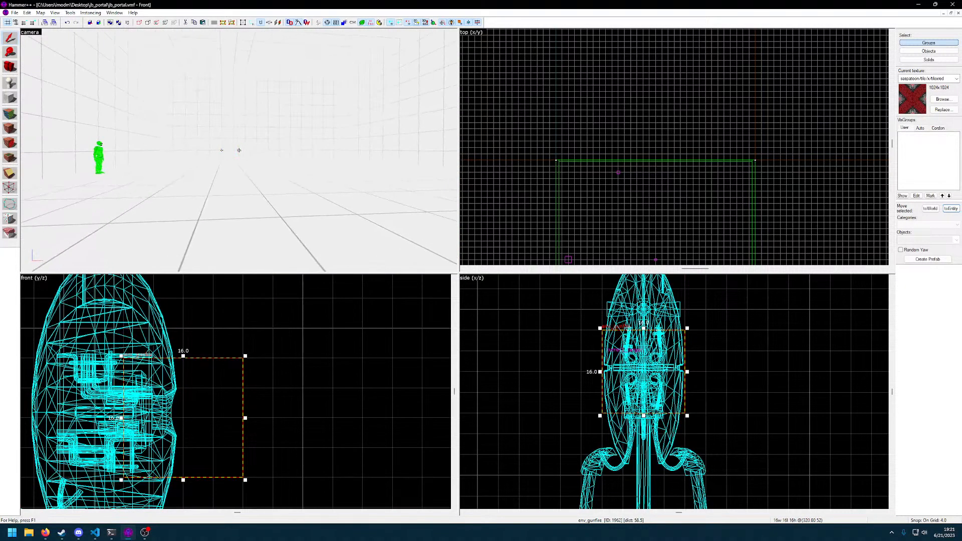
pyautogui.press('w')
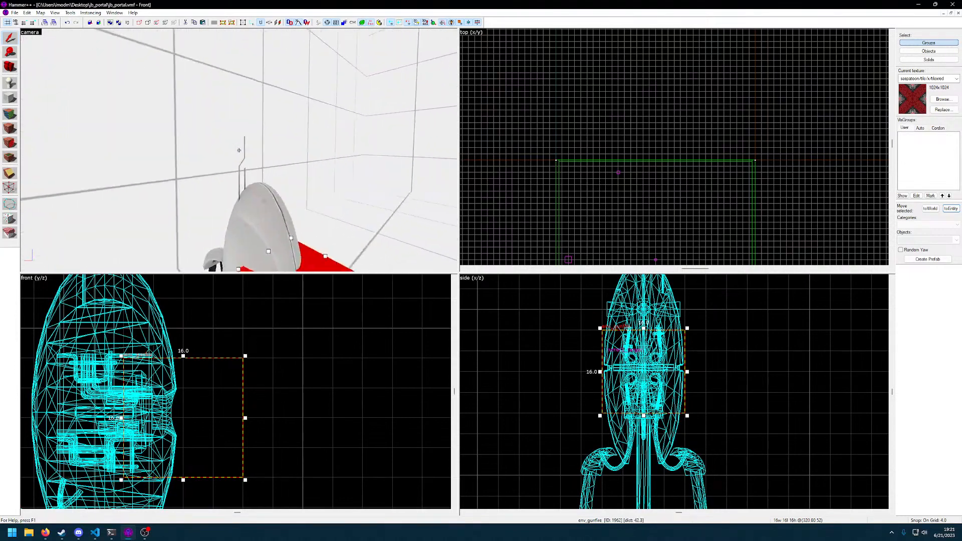
# Set the Collisions property of the turret's prop_dynamic to Not Solid and apply it
pyautogui.click(239, 151)
pyautogui.press('s')
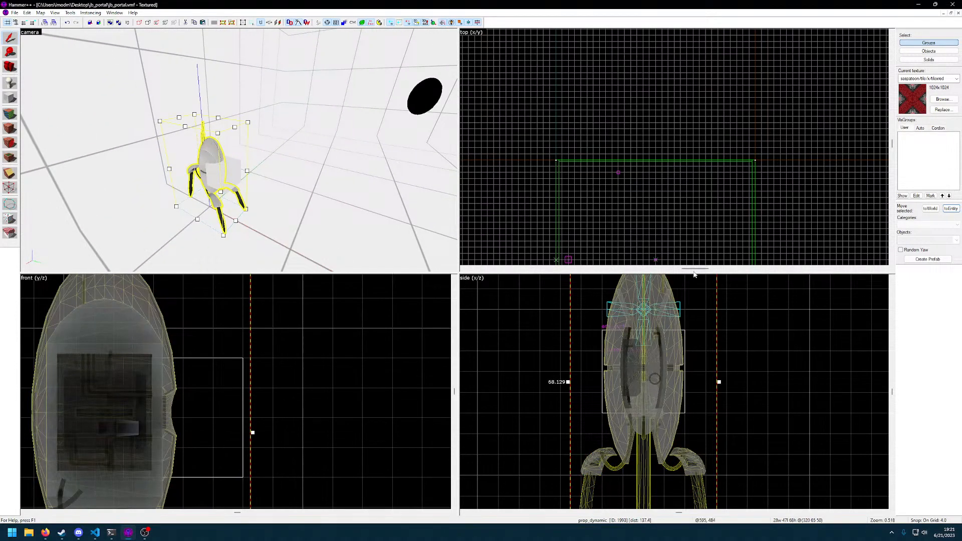
pyautogui.hotkey('alt', 'Return')
pyautogui.scroll(-2, 505, 305)
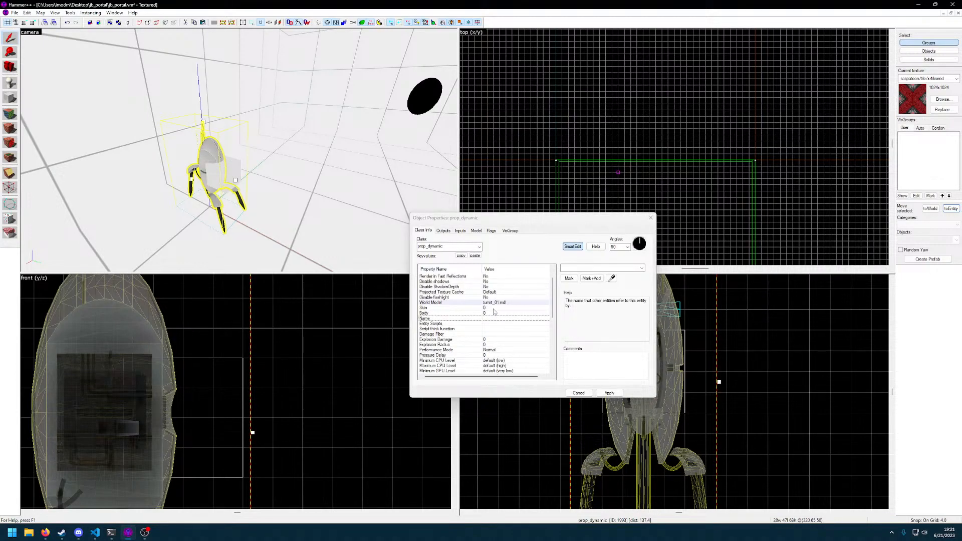
pyautogui.scroll(2, 495, 312)
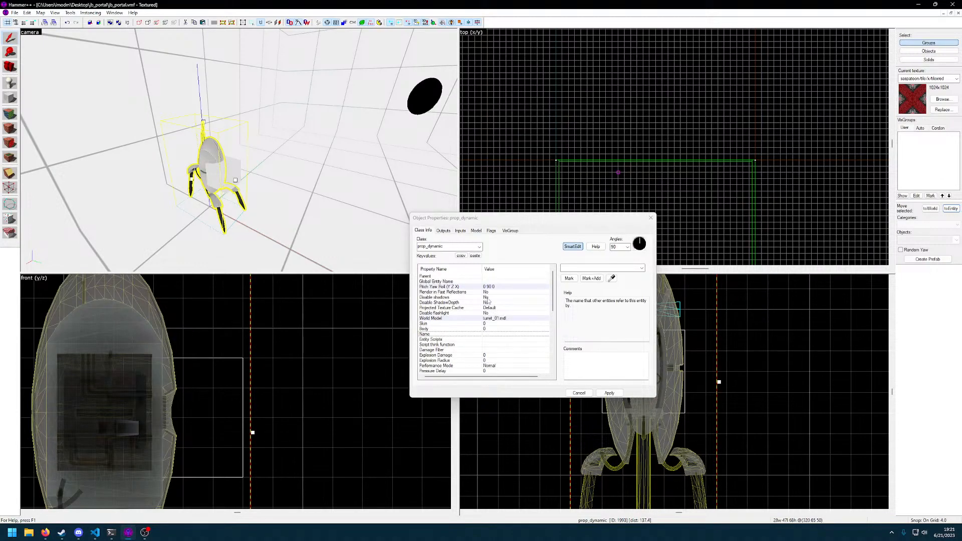
pyautogui.scroll(-2, 489, 301)
pyautogui.scroll(-3, 499, 328)
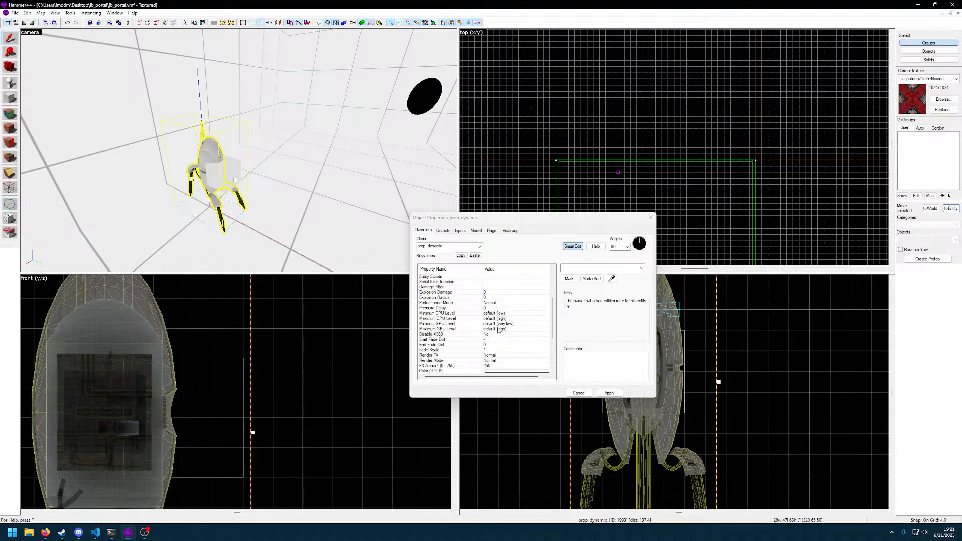
pyautogui.scroll(-3, 498, 334)
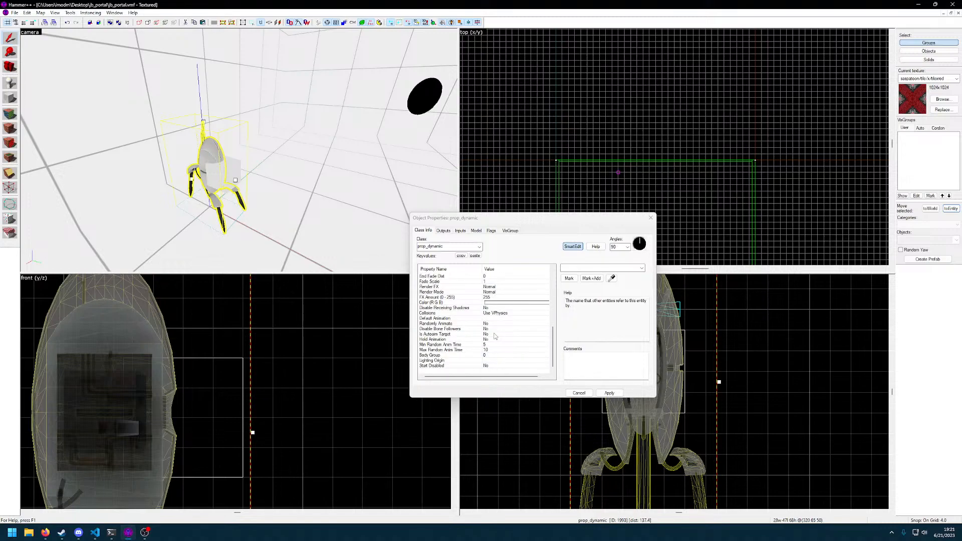
pyautogui.click(494, 313)
pyautogui.click(642, 268)
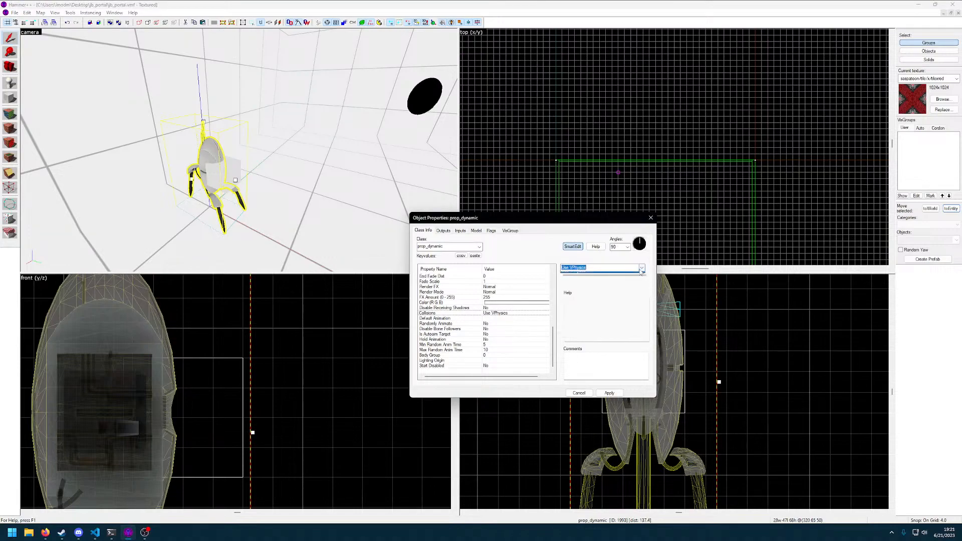
pyautogui.click(601, 275)
pyautogui.click(610, 393)
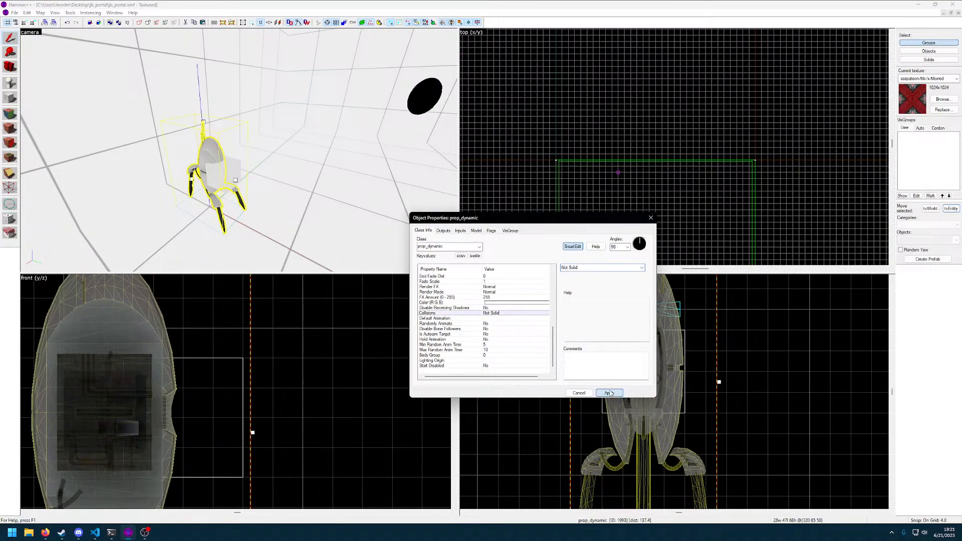
# Review the turret prop's Performance Mode options and the Explosion Damage description
pyautogui.click(490, 345)
pyautogui.click(501, 367)
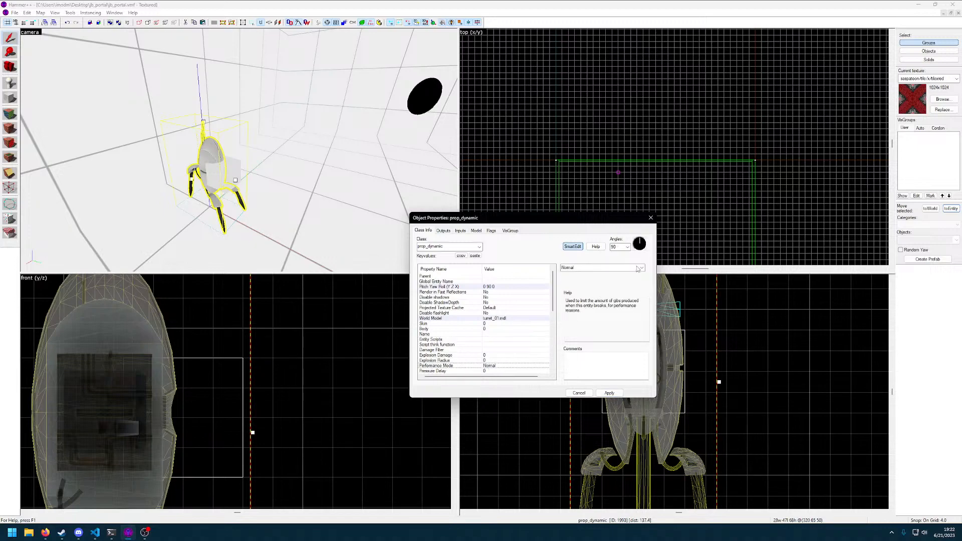
pyautogui.click(643, 268)
pyautogui.click(589, 313)
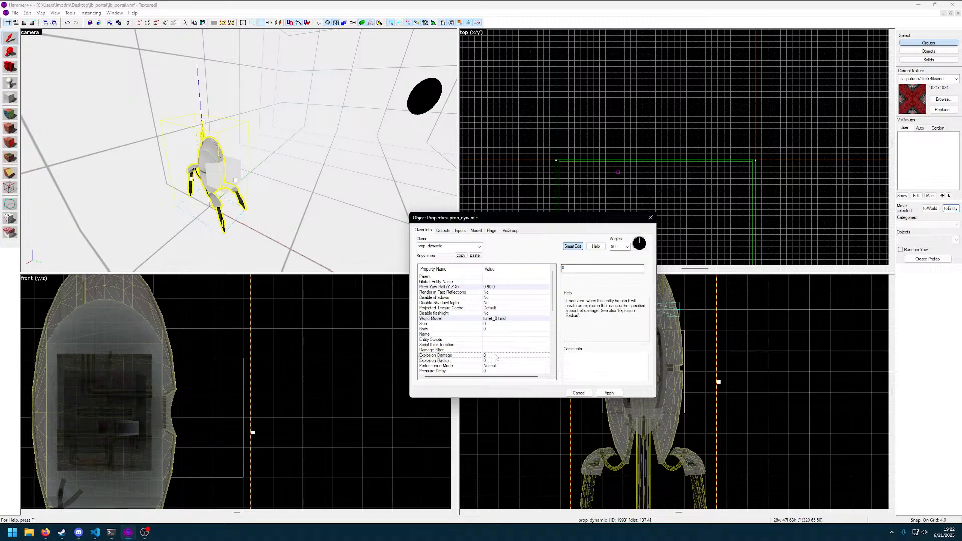
pyautogui.click(489, 356)
pyautogui.scroll(-2, 493, 307)
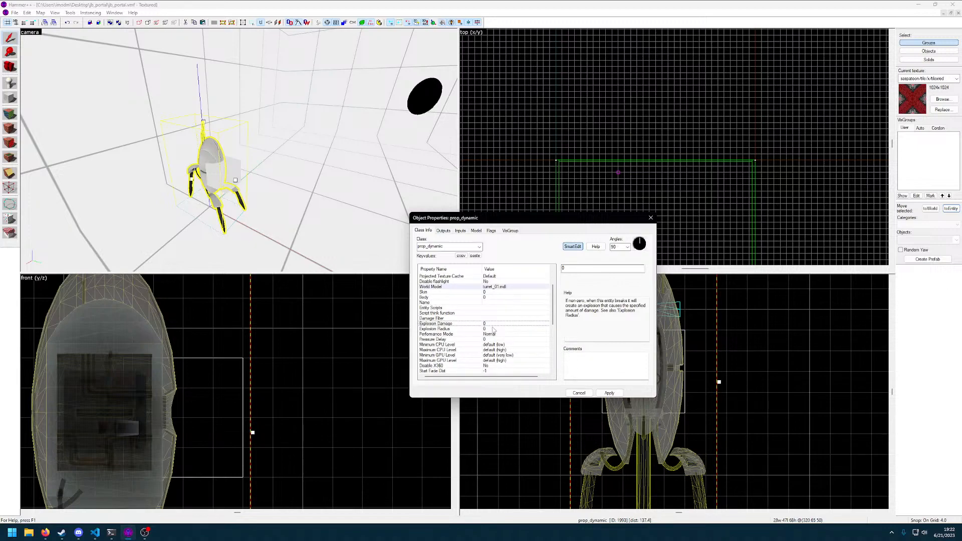
pyautogui.scroll(-1, 499, 342)
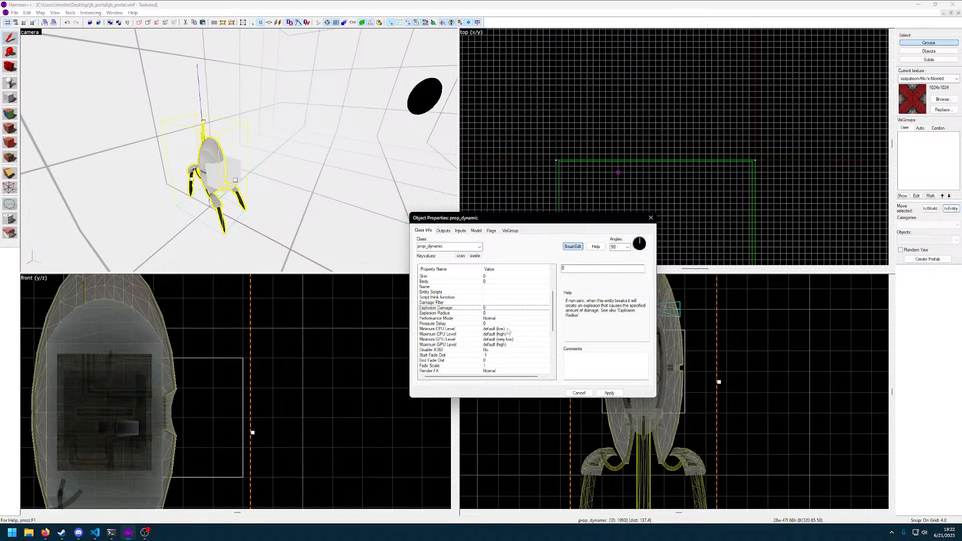
# Examine the turret prop's minimum and maximum CPU level and minimum GPU level options, leaving their values as they are
pyautogui.click(508, 330)
pyautogui.click(642, 268)
pyautogui.click(591, 299)
pyautogui.click(485, 335)
pyautogui.scroll(-1, 490, 337)
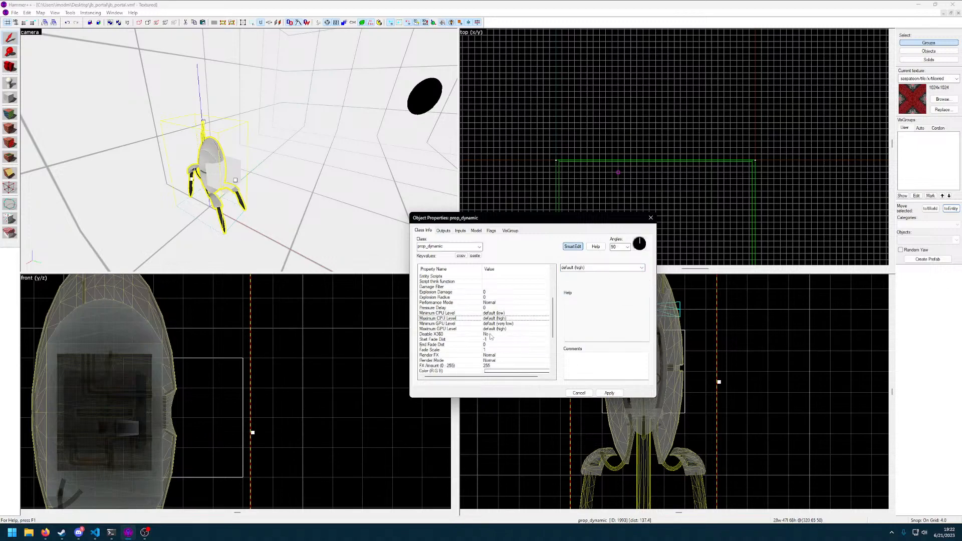
pyautogui.click(642, 268)
pyautogui.click(584, 305)
pyautogui.click(503, 324)
pyautogui.click(642, 268)
pyautogui.click(596, 304)
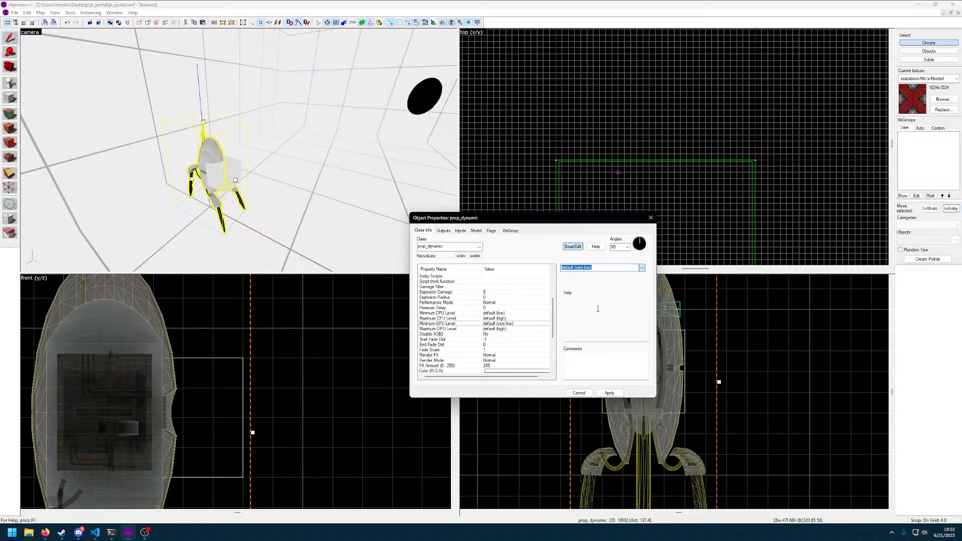
pyautogui.click(482, 339)
pyautogui.scroll(-4, 482, 339)
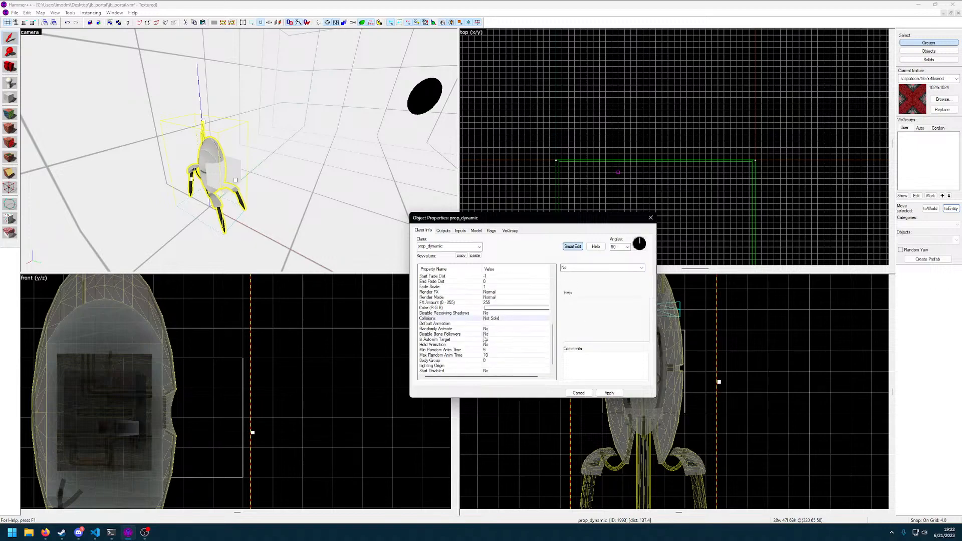
pyautogui.scroll(-1, 484, 340)
# Set the turret prop's Randomly Animate to Yes, apply it, check the autoaim and animation time properties, and close the object properties
pyautogui.click(503, 317)
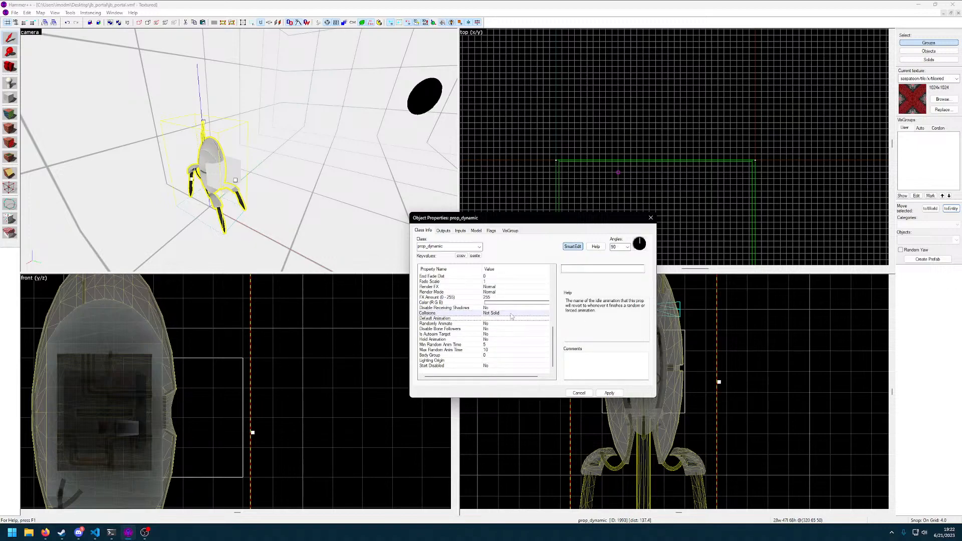
pyautogui.click(619, 270)
pyautogui.click(482, 324)
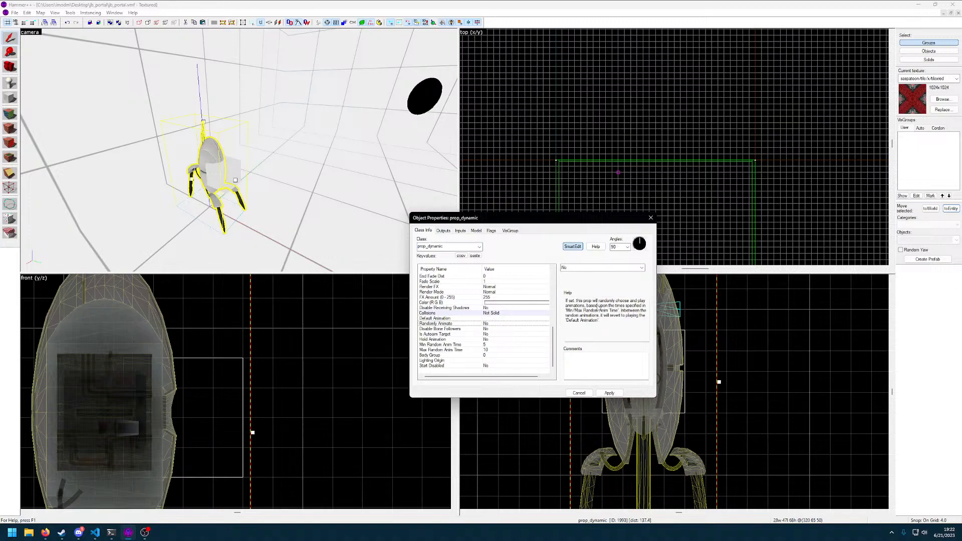
pyautogui.click(641, 268)
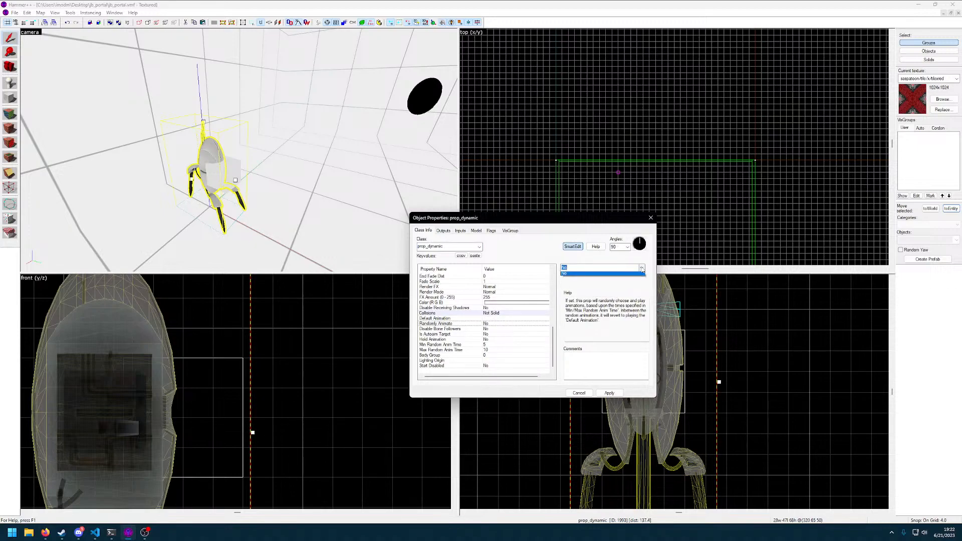
pyautogui.click(639, 277)
pyautogui.click(606, 393)
pyautogui.scroll(-8, 470, 330)
pyautogui.click(481, 335)
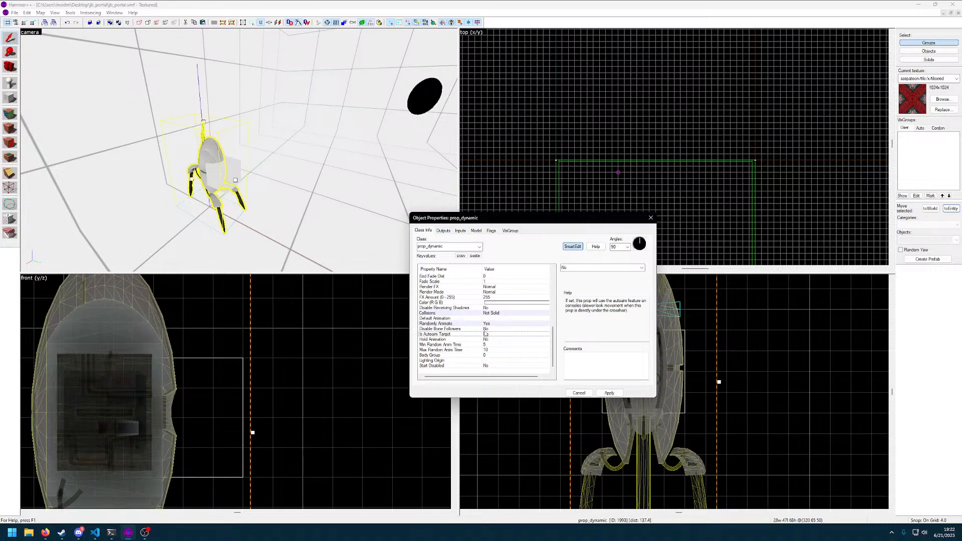
pyautogui.click(484, 345)
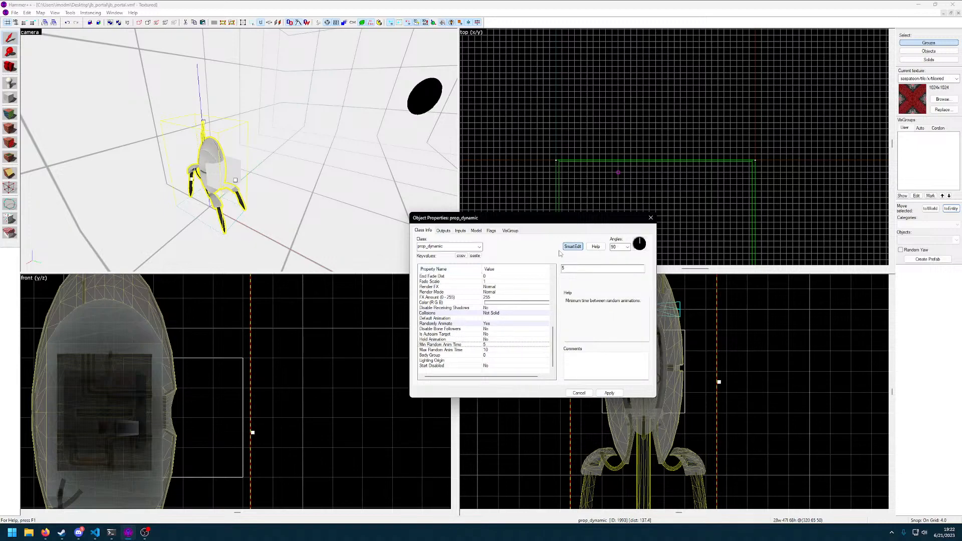
pyautogui.click(652, 219)
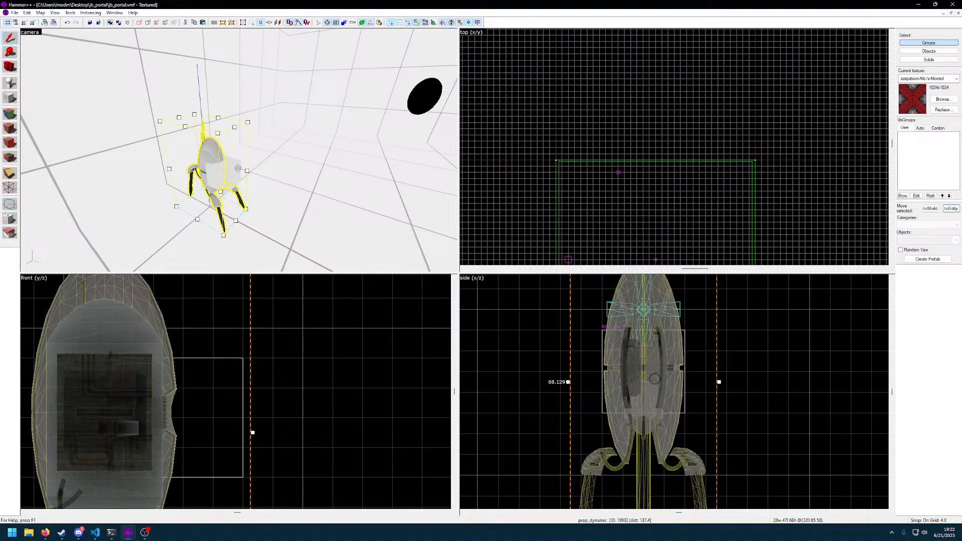
# Open the properties of the turret's env_gunfire and set Min Burst Size to 5 and Max Burst Size to 10
pyautogui.press('z')
pyautogui.press('w')
pyautogui.press('a')
pyautogui.press('w')
pyautogui.hotkey('alt', 'Return')
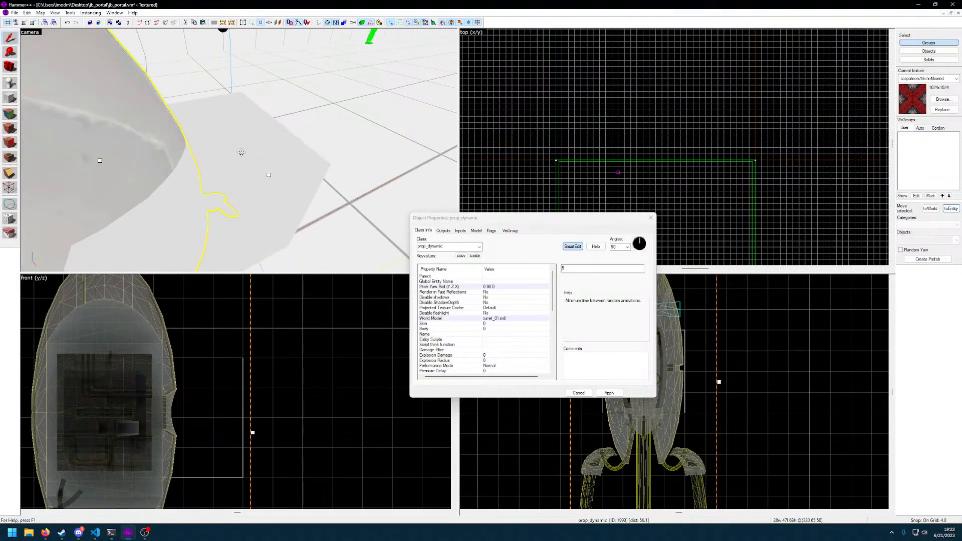
pyautogui.click(240, 151)
pyautogui.press('s')
pyautogui.press('z')
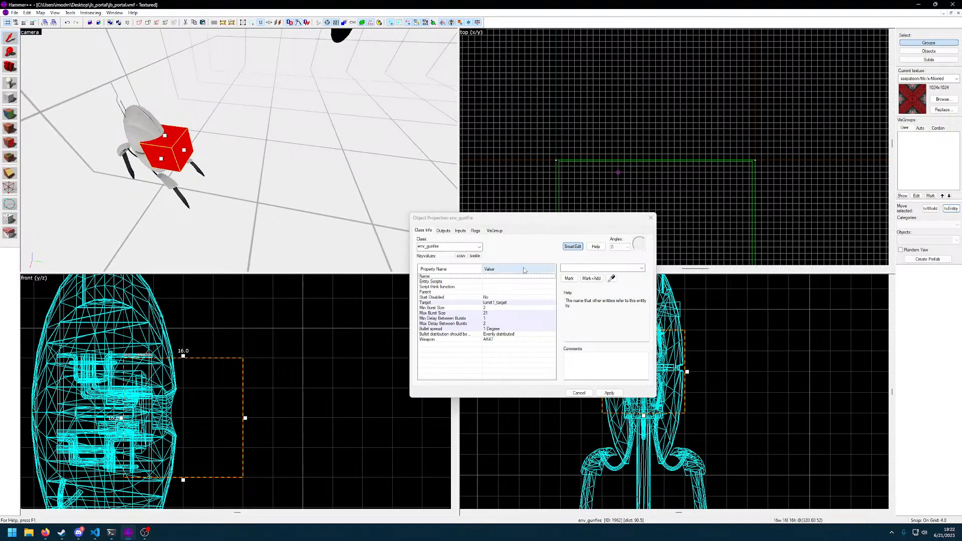
pyautogui.click(509, 308)
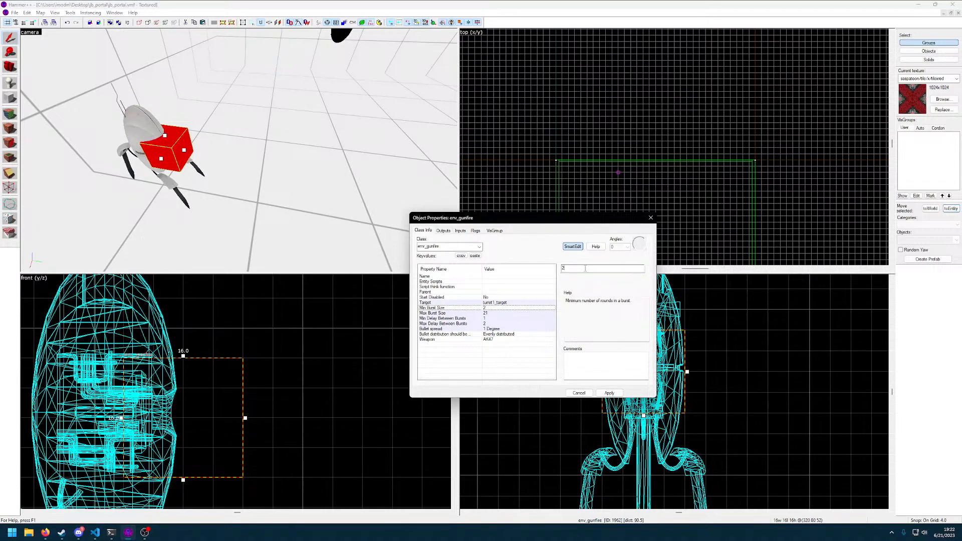
pyautogui.write('10')
pyautogui.click(497, 314)
pyautogui.click(581, 268)
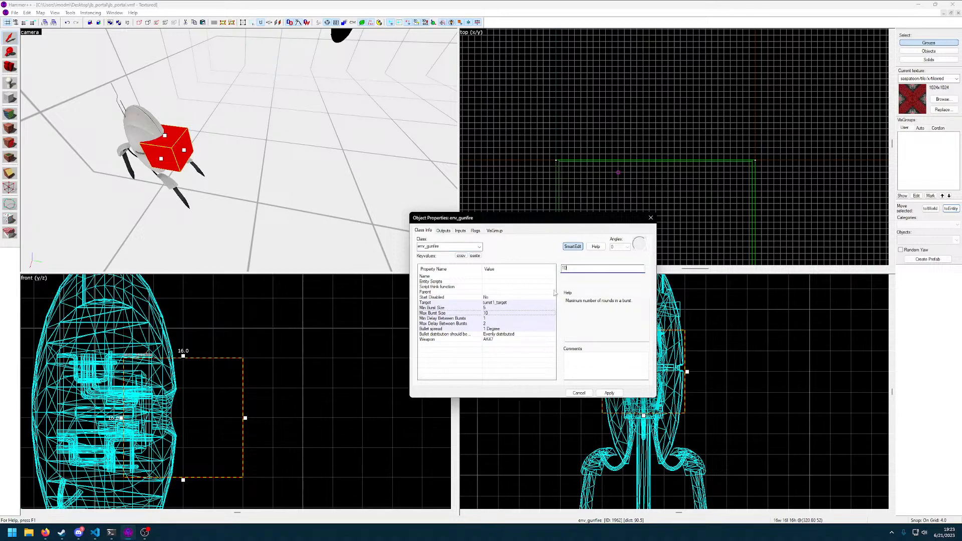
# Set the env_gunfire's Min Delay Between Bursts and Max Delay Between Bursts both to 0
pyautogui.click(491, 319)
pyautogui.click(588, 270)
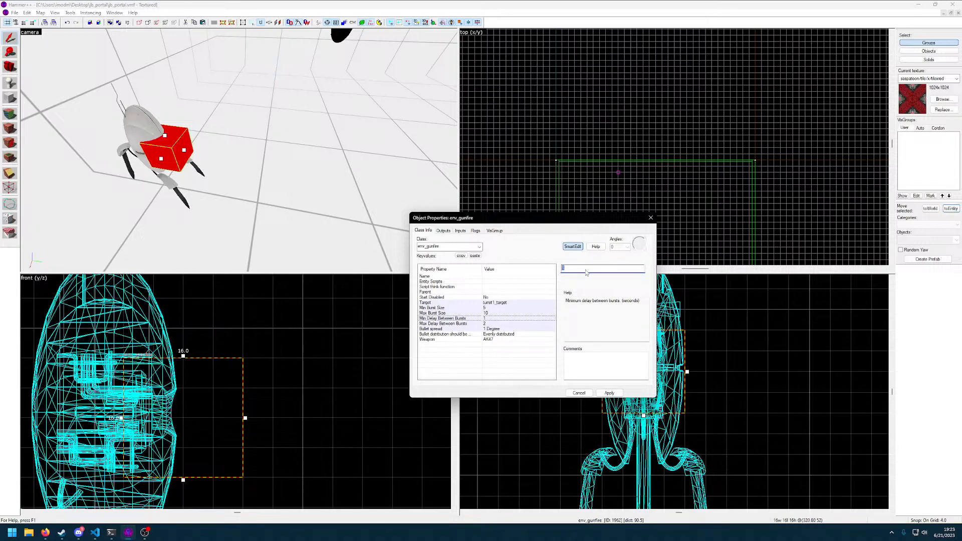
pyautogui.click(488, 324)
pyautogui.click(593, 271)
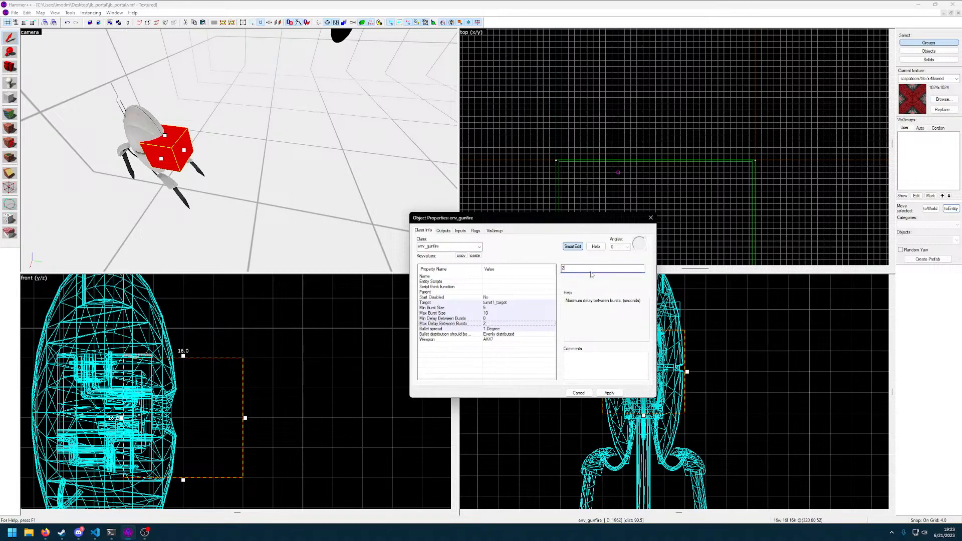
# Set the env_gunfire's Bullet spread to 5 Degrees and apply it
pyautogui.click(498, 330)
pyautogui.click(596, 270)
pyautogui.click(643, 269)
pyautogui.click(631, 281)
pyautogui.click(609, 393)
# Set the env_gunfire's Weapon to Sawedoff, apply it and close the object properties
pyautogui.click(498, 340)
pyautogui.click(641, 268)
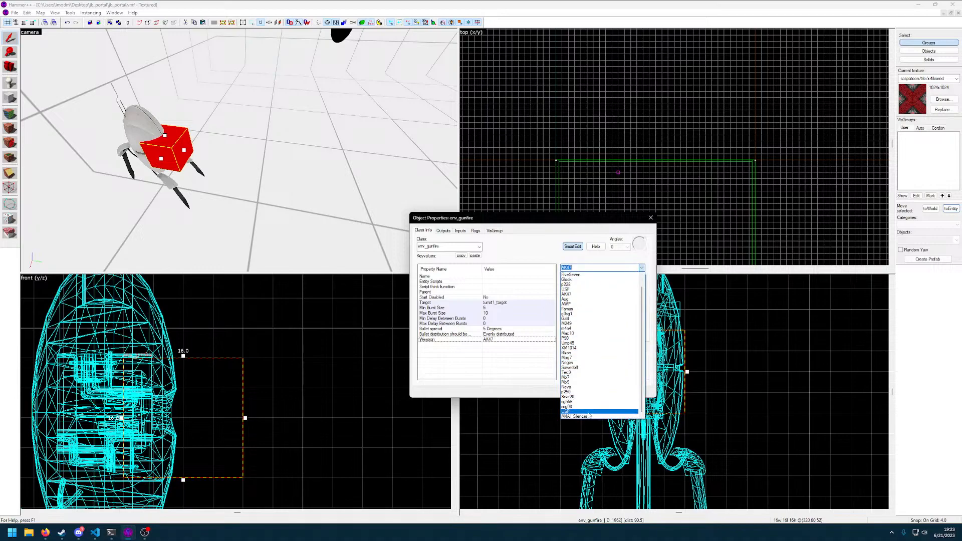
pyautogui.click(592, 368)
pyautogui.click(609, 393)
pyautogui.click(580, 393)
# Compile the jb_portal map and launch it in CS:GO
pyautogui.click(335, 200)
pyautogui.press('F9')
pyautogui.press('Return')
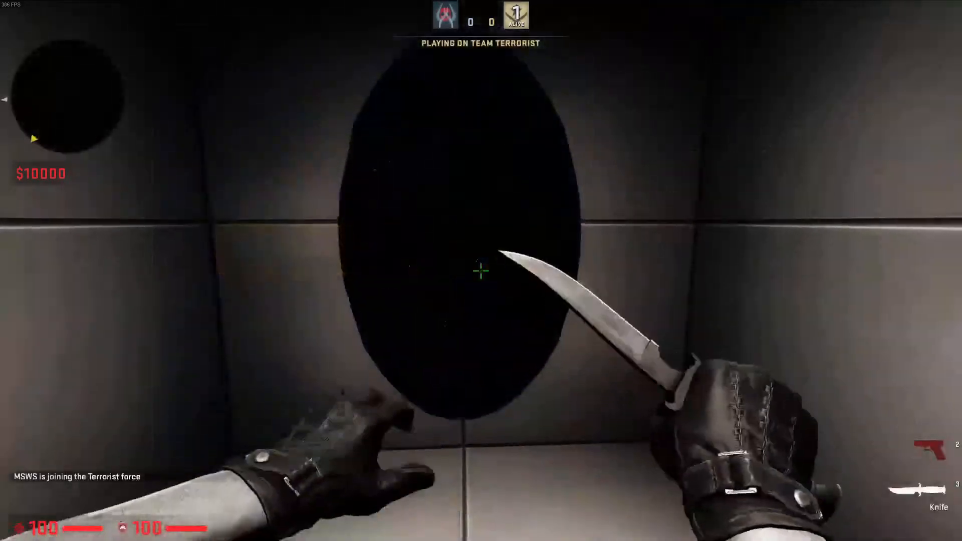
# Go through the portal into the turret room and move around the turret to test its gunfire
pyautogui.press('w')
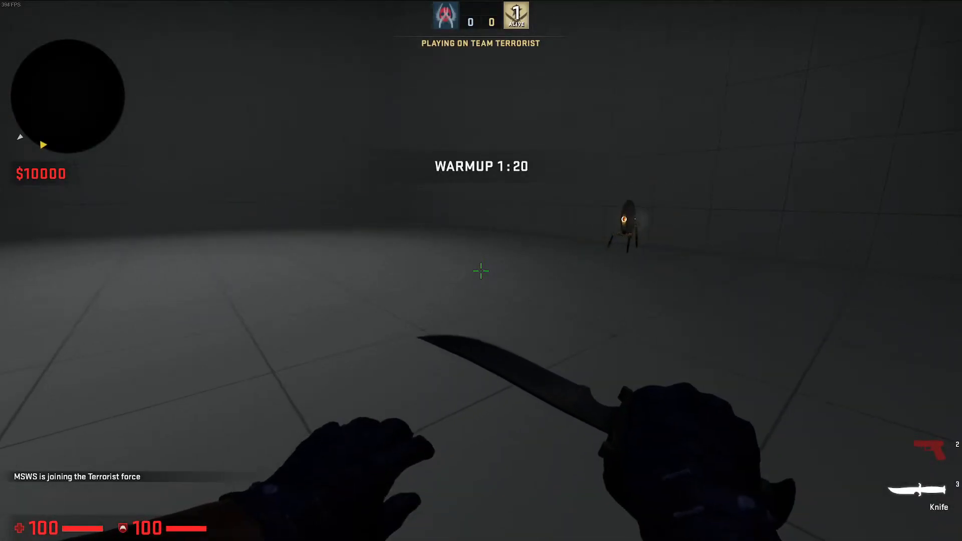
pyautogui.press('w')
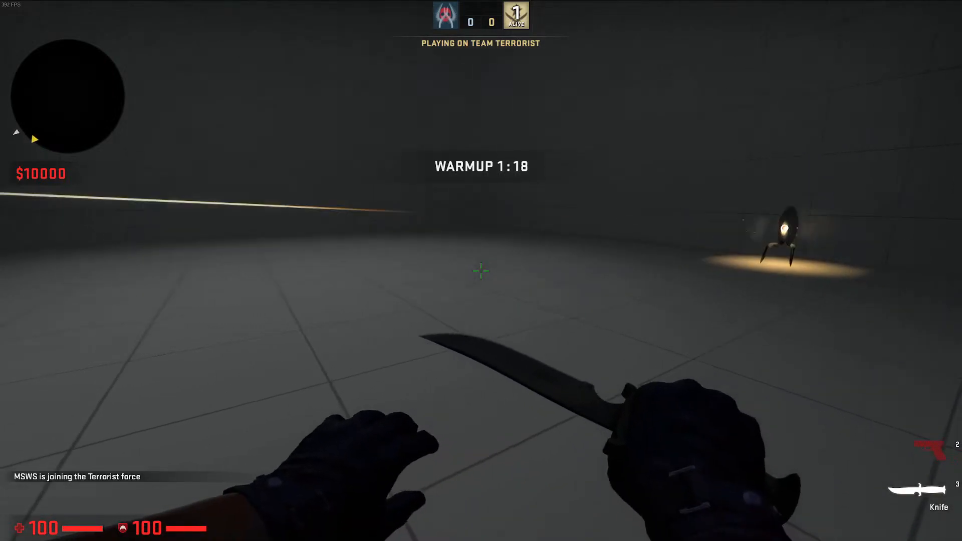
pyautogui.click(481, 271)
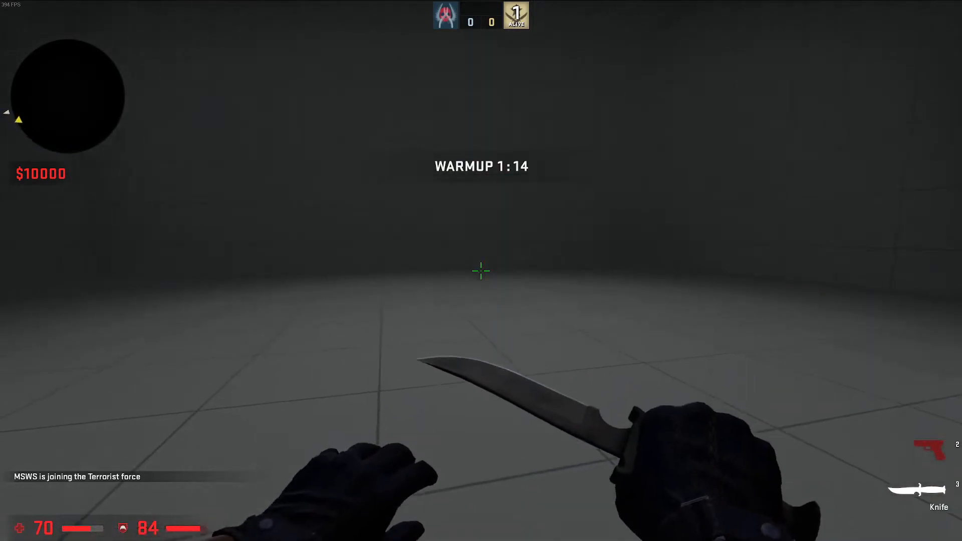
pyautogui.click(482, 271)
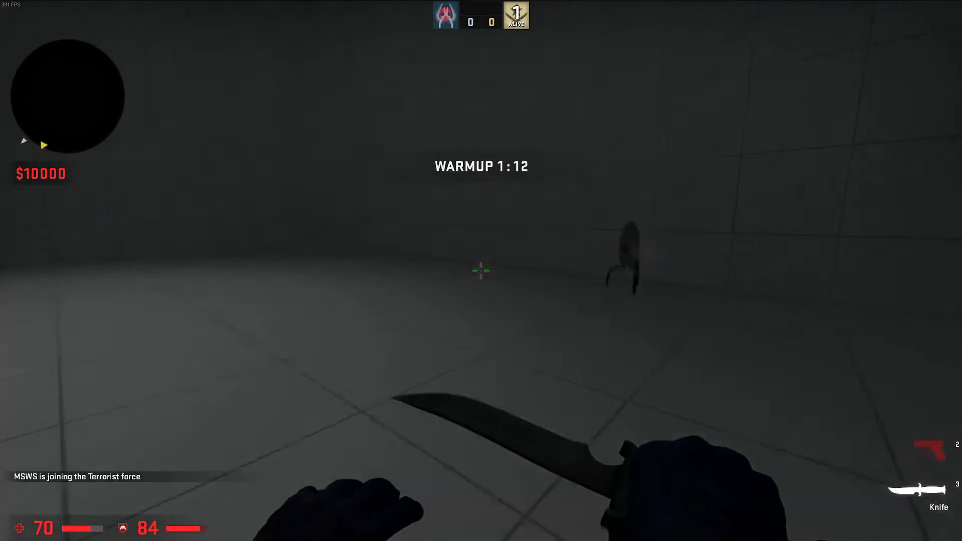
pyautogui.press('w')
pyautogui.click(481, 271)
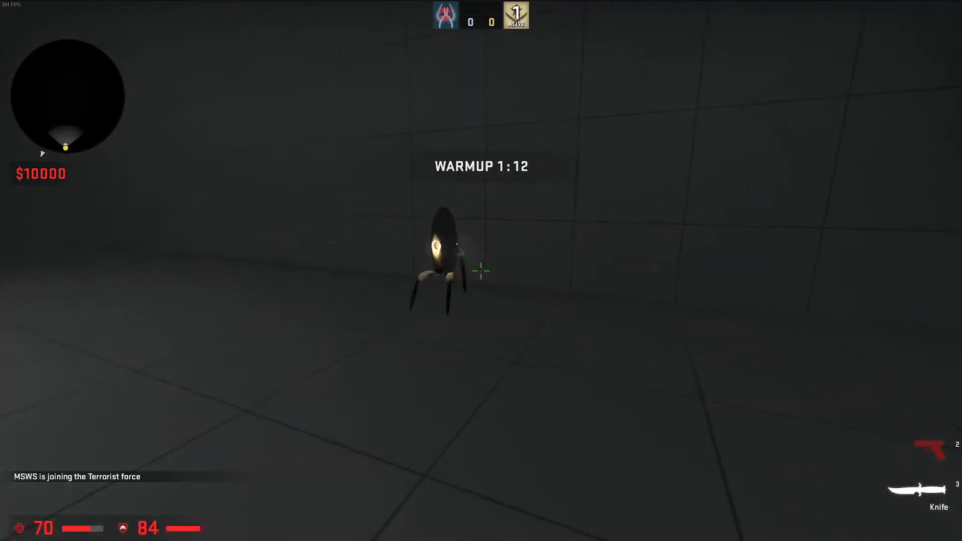
pyautogui.press('w')
pyautogui.click(482, 271)
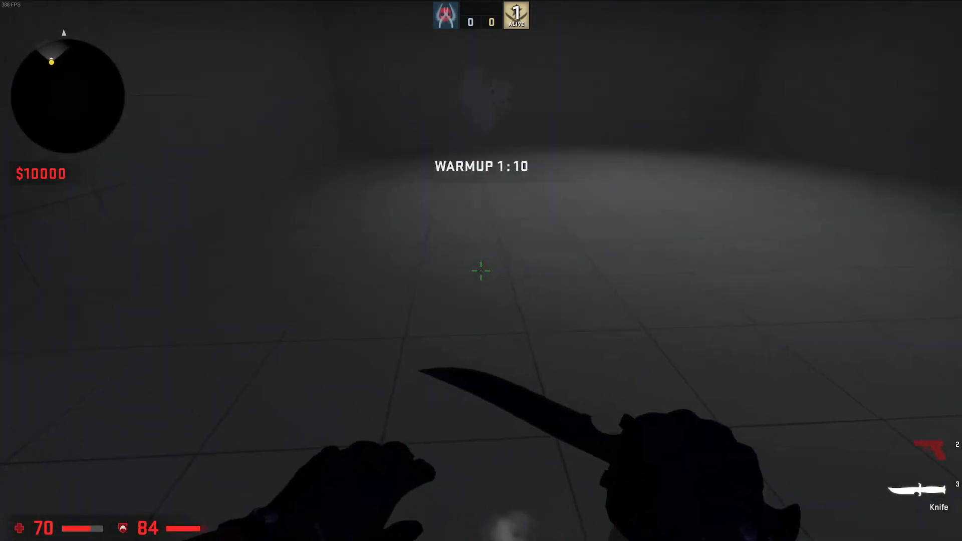
# Back away from the turret and approach it head-on to check its fire, and return to Hammer++ and close the compile console
pyautogui.press('y')
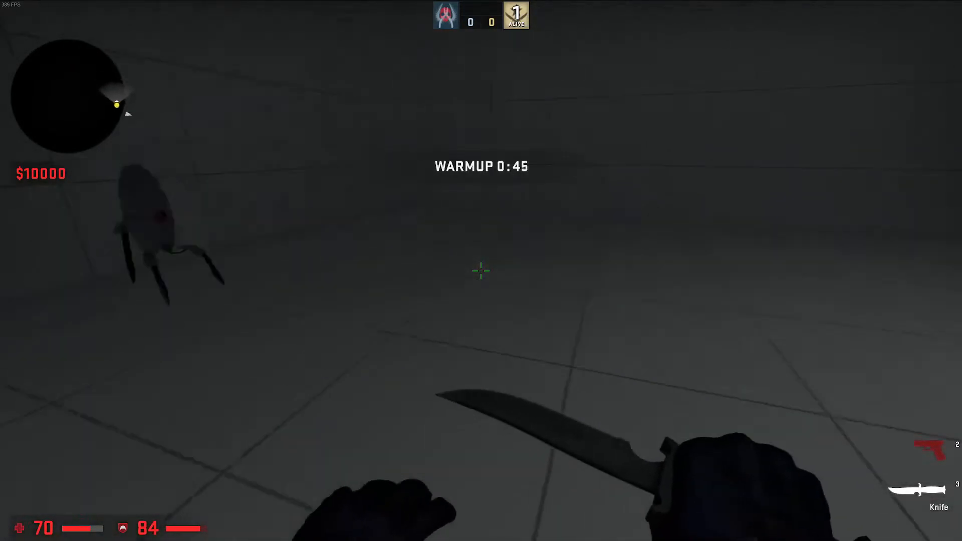
pyautogui.press('s')
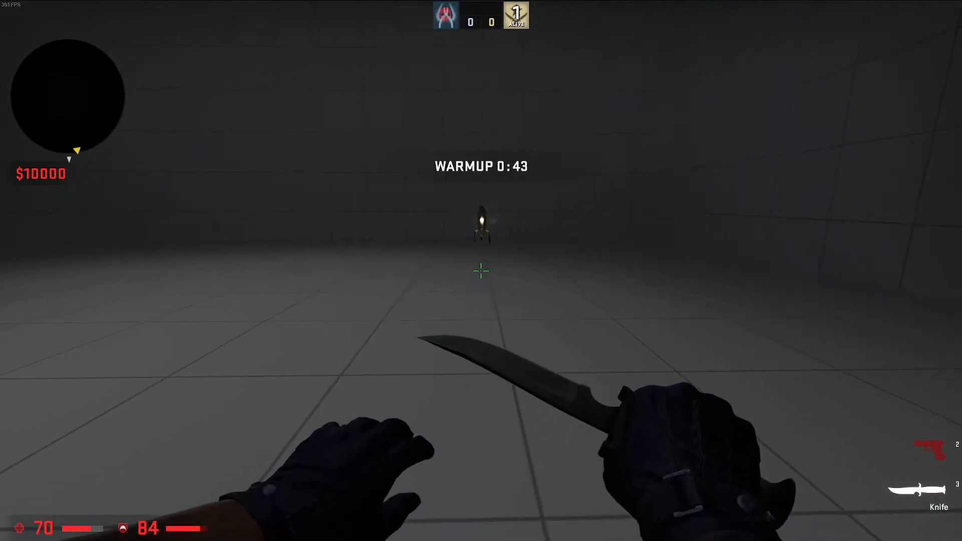
pyautogui.press('w')
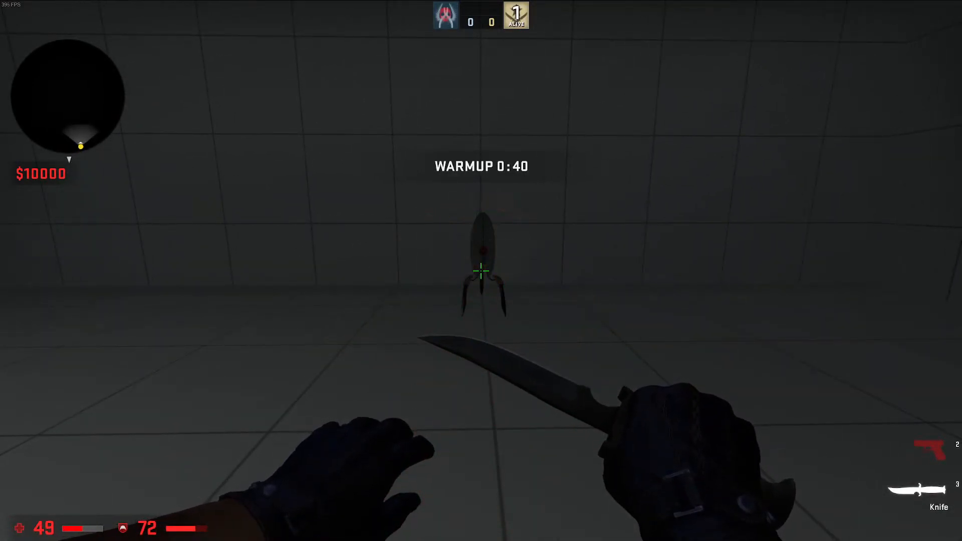
pyautogui.press('`')
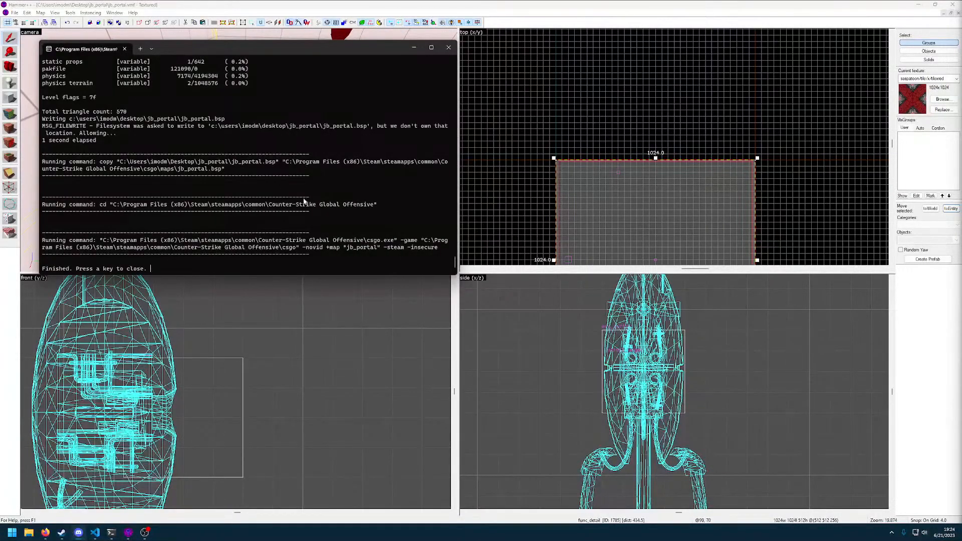
pyautogui.click(448, 47)
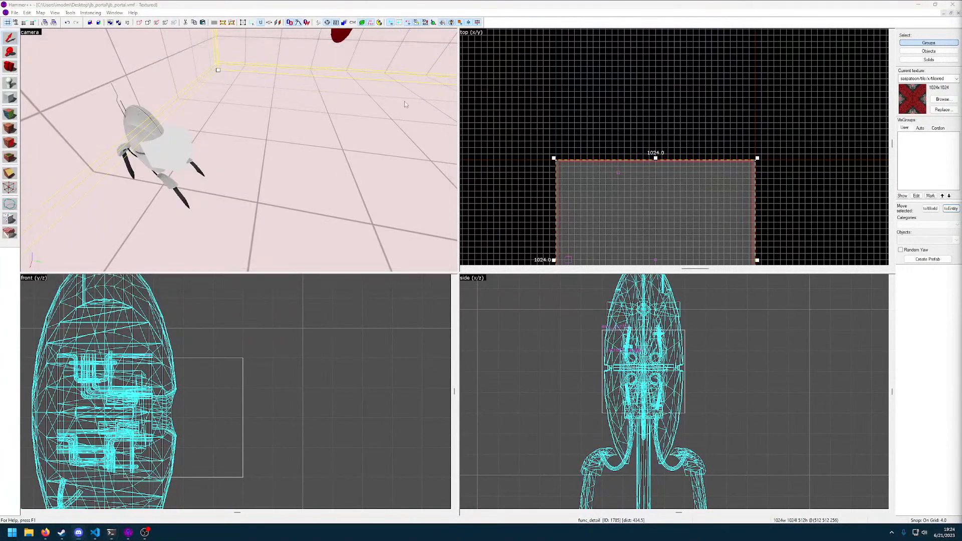
# Reopen the properties of the turret's env_gunfire, set Weapon to AWP, apply it and close the properties
pyautogui.doubleClick(176, 149)
pyautogui.click(495, 311)
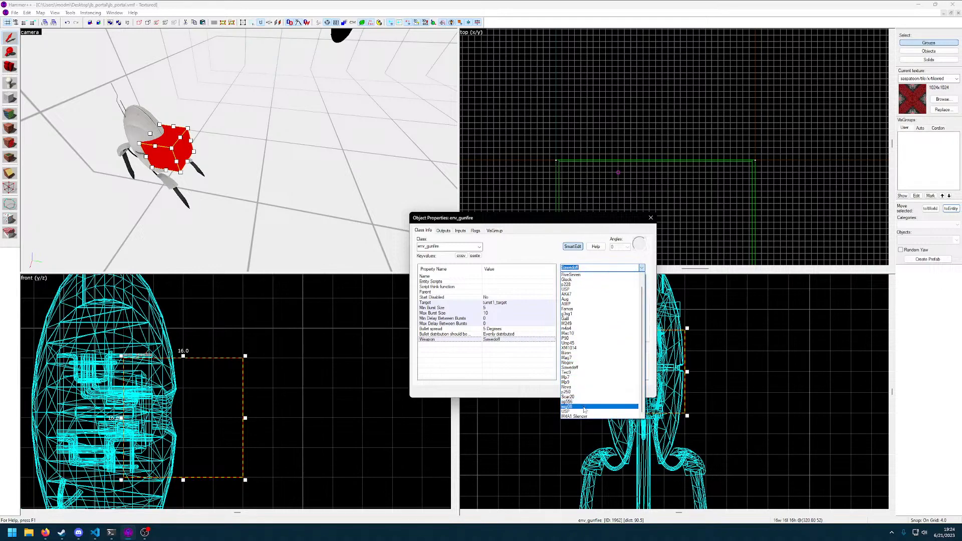
pyautogui.scroll(1, 586, 397)
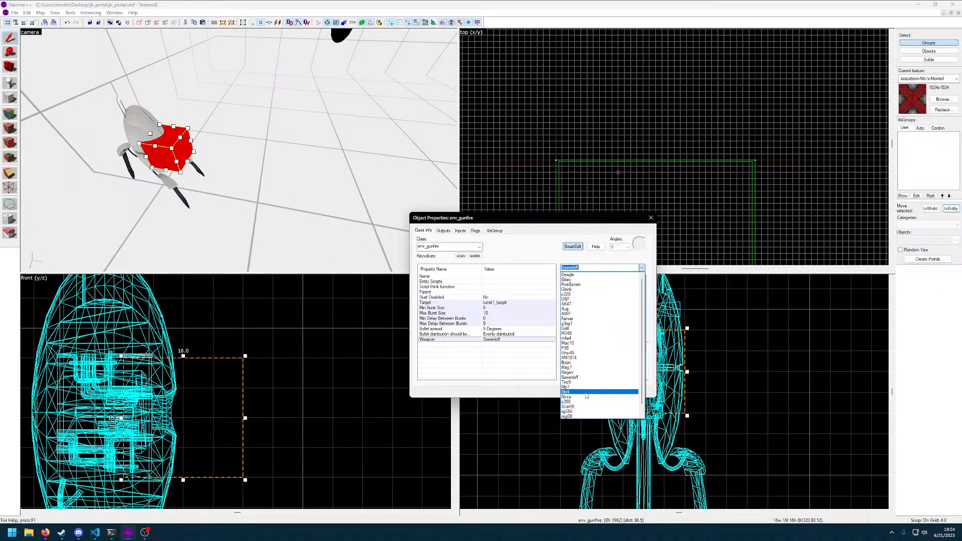
pyautogui.write('aw')
pyautogui.scroll(-1, 584, 344)
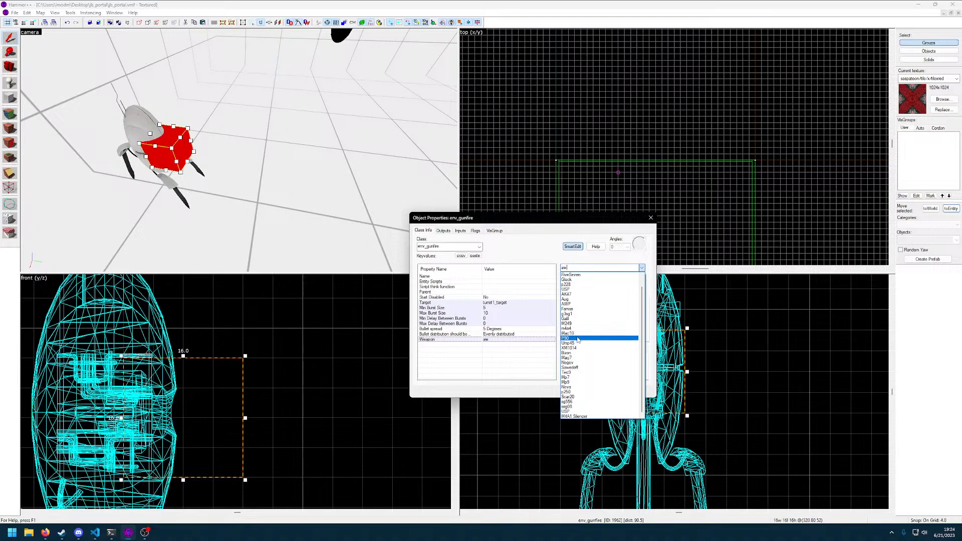
pyautogui.click(578, 339)
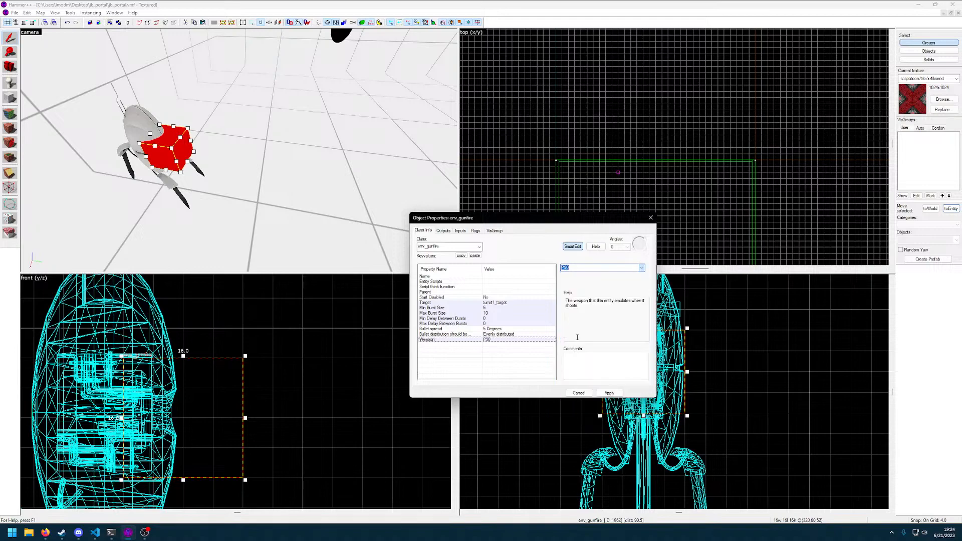
pyautogui.click(641, 269)
pyautogui.write('awp')
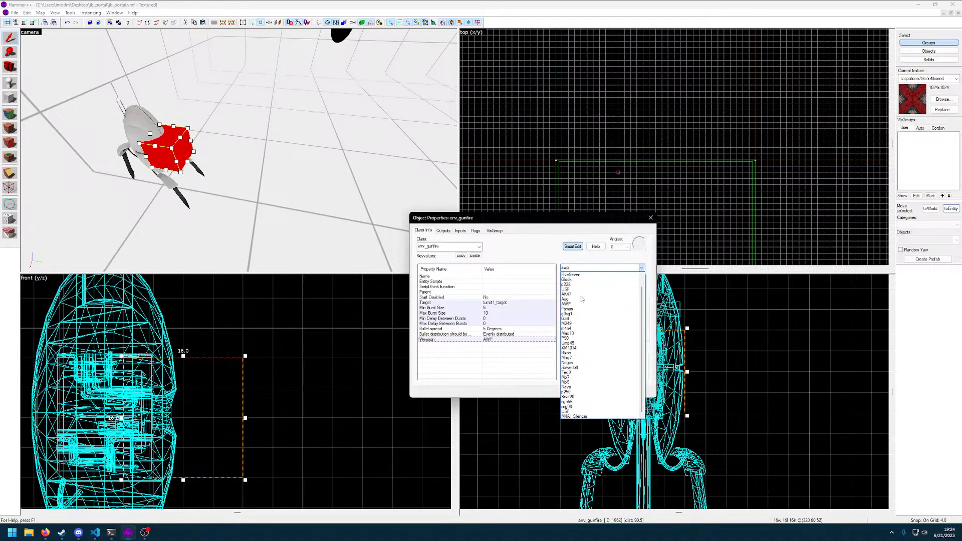
pyautogui.press('Return')
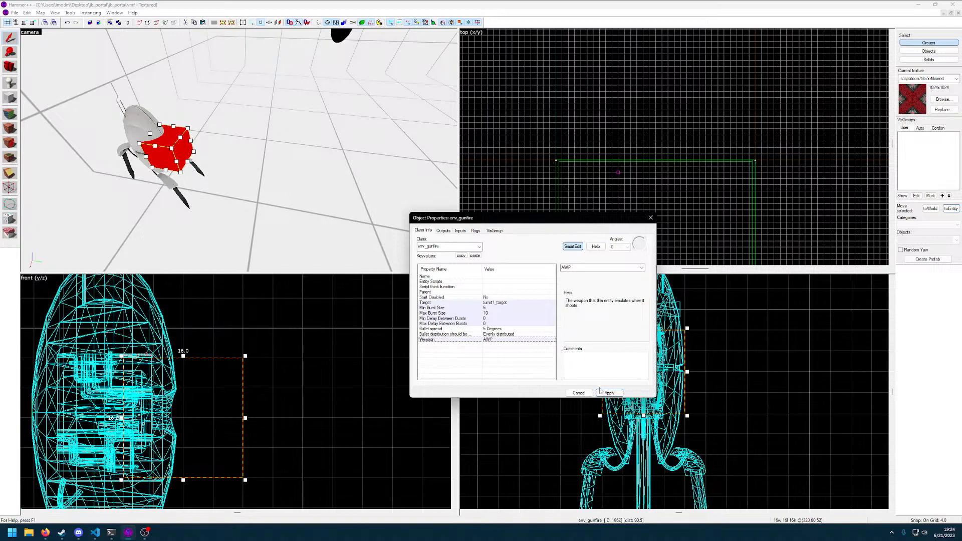
pyautogui.click(583, 393)
pyautogui.press('z')
pyautogui.press('w')
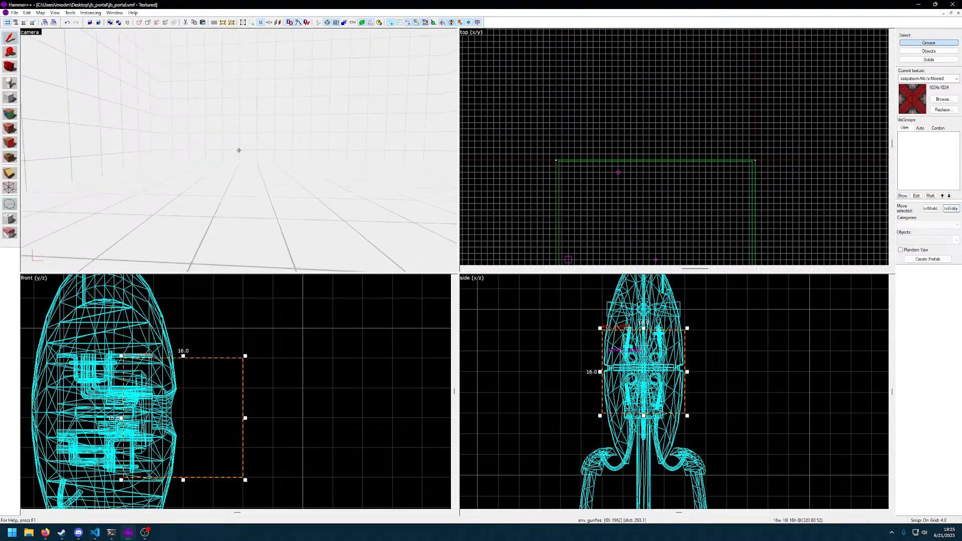
pyautogui.click(239, 150)
pyautogui.hotkey('alt', 'Return')
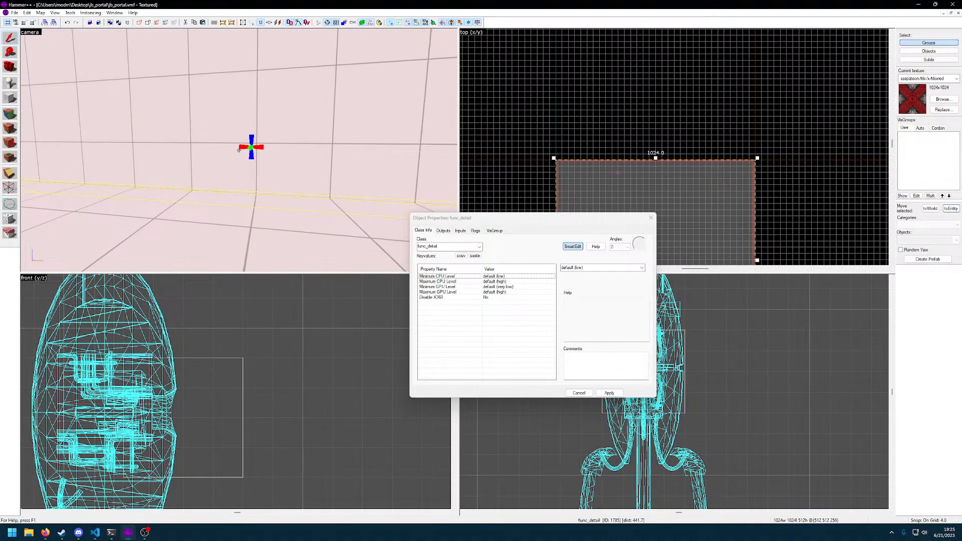
pyautogui.press('z')
pyautogui.click(651, 219)
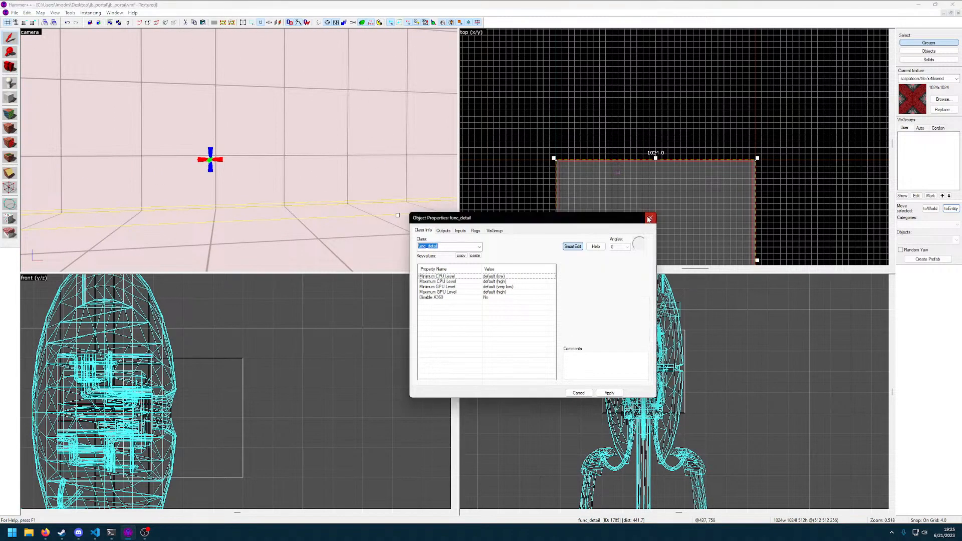
# Select the turret1_target infodecal and move it in the top view to 320, 1004, closer to the room's edge
pyautogui.press('z')
pyautogui.press('d')
pyautogui.click(239, 150)
pyautogui.press('z')
pyautogui.scroll(6, 598, 233)
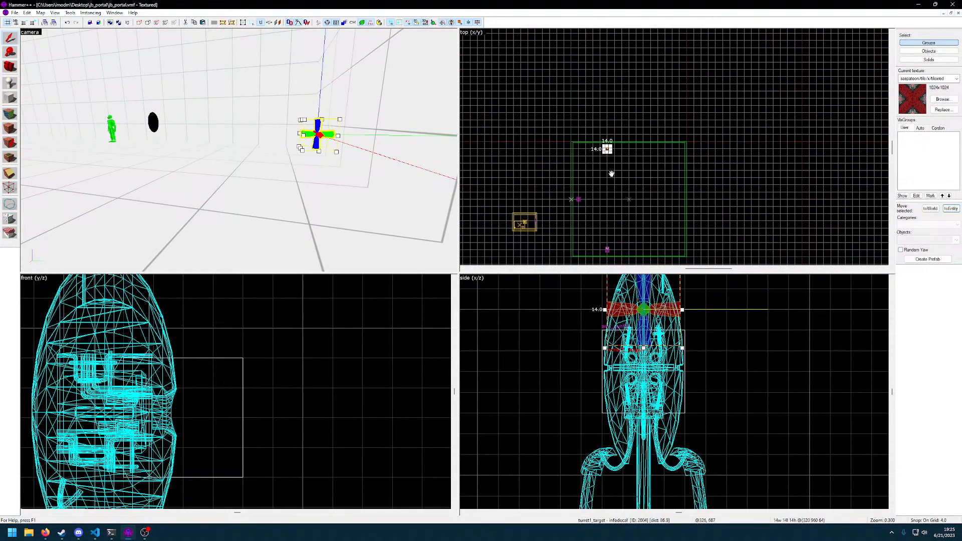
pyautogui.scroll(3, 599, 150)
pyautogui.moveTo(599, 162); pyautogui.dragTo(599, 116)
pyautogui.scroll(-5, 639, 357)
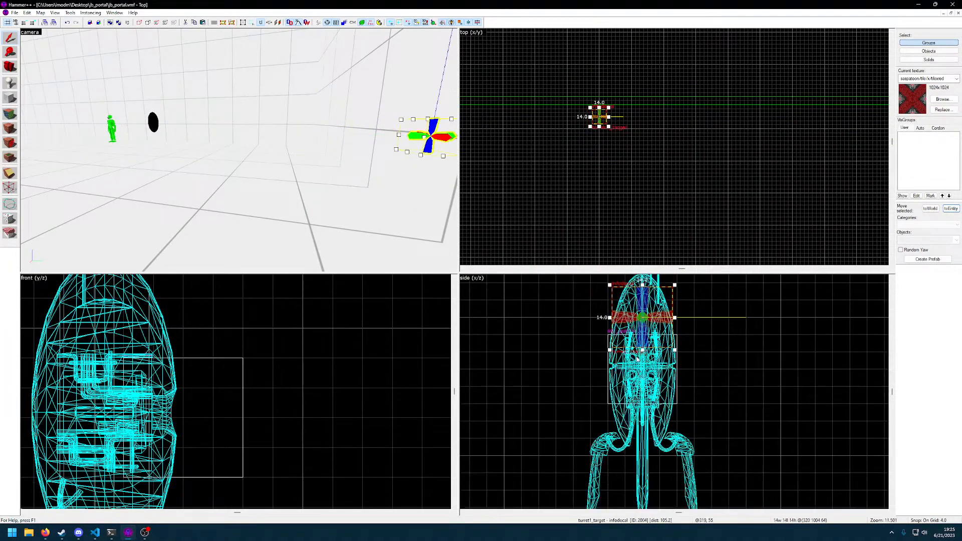
# Lower the turret1_target infodecal in the side view to height 52, level with the middle of the turret's body
pyautogui.scroll(5, 659, 349)
pyautogui.moveTo(658, 349); pyautogui.dragTo(663, 379, button='middle')
pyautogui.moveTo(610, 343); pyautogui.dragTo(610, 407)
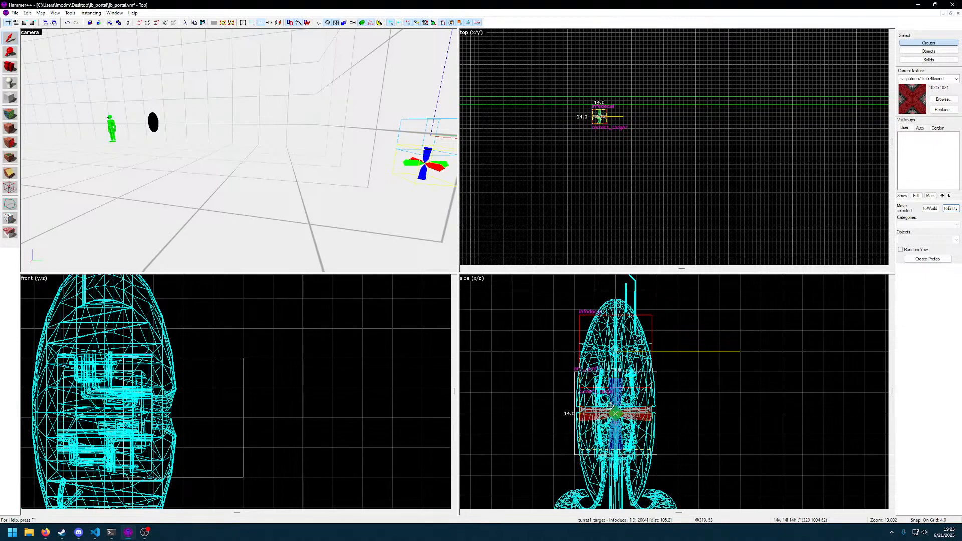
pyautogui.scroll(-2, 291, 390)
pyautogui.scroll(-9, 291, 394)
pyautogui.moveTo(292, 395); pyautogui.dragTo(198, 392, button='middle')
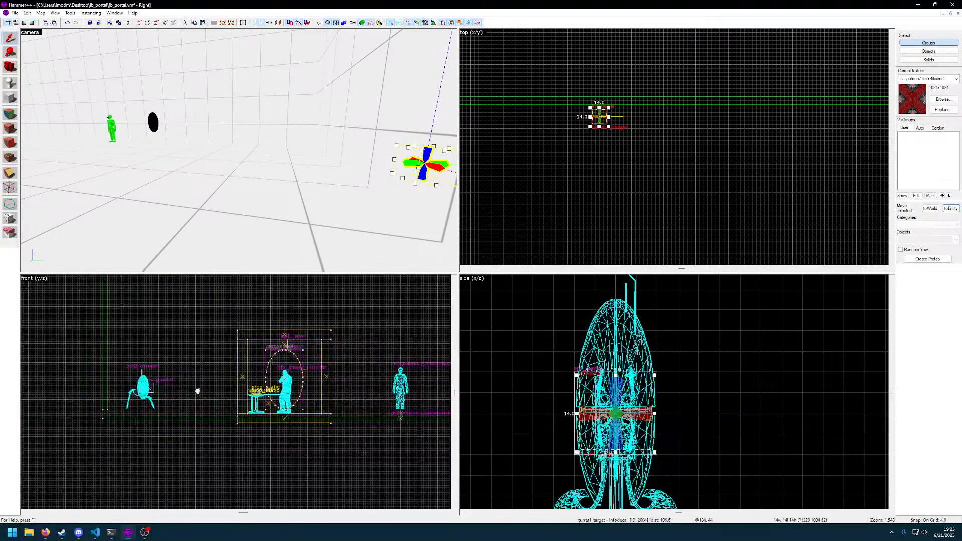
pyautogui.scroll(7, 649, 423)
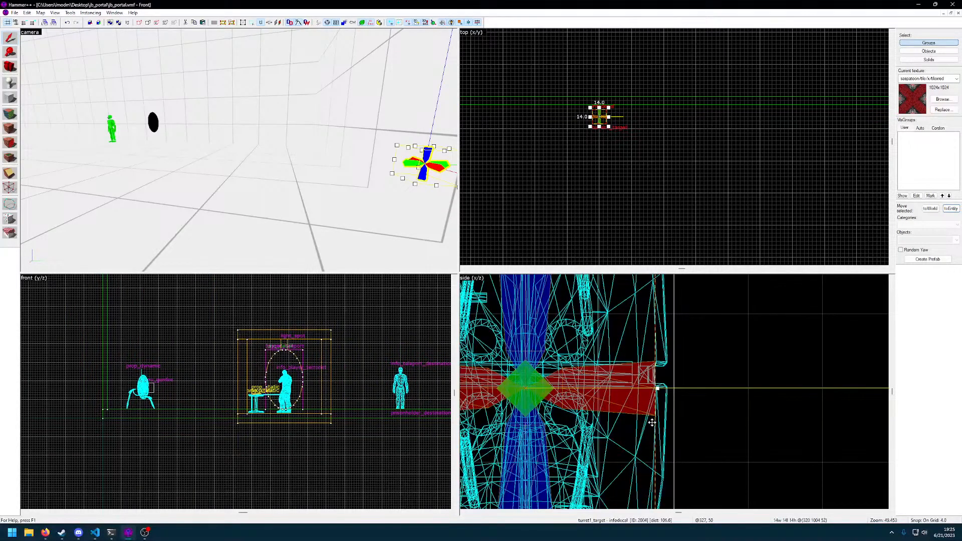
pyautogui.scroll(-9, 651, 423)
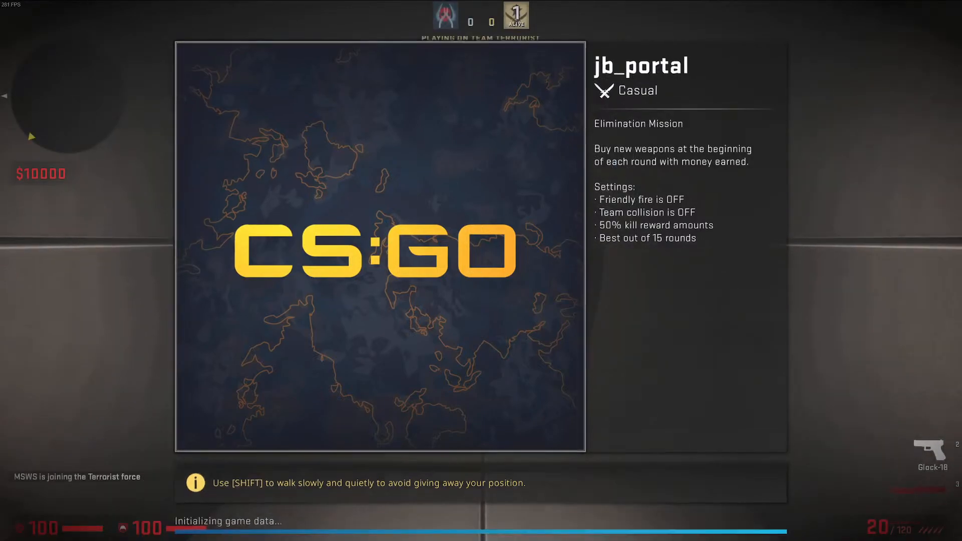
# Equip the knife in the jb_portal playtest and walk up to the turret to inspect it at close range
pyautogui.press('3')
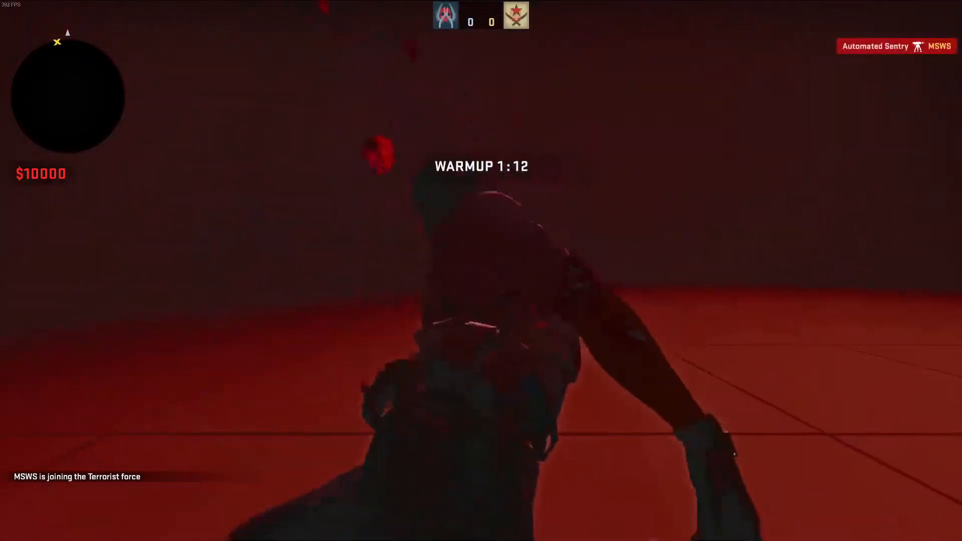
pyautogui.press('3')
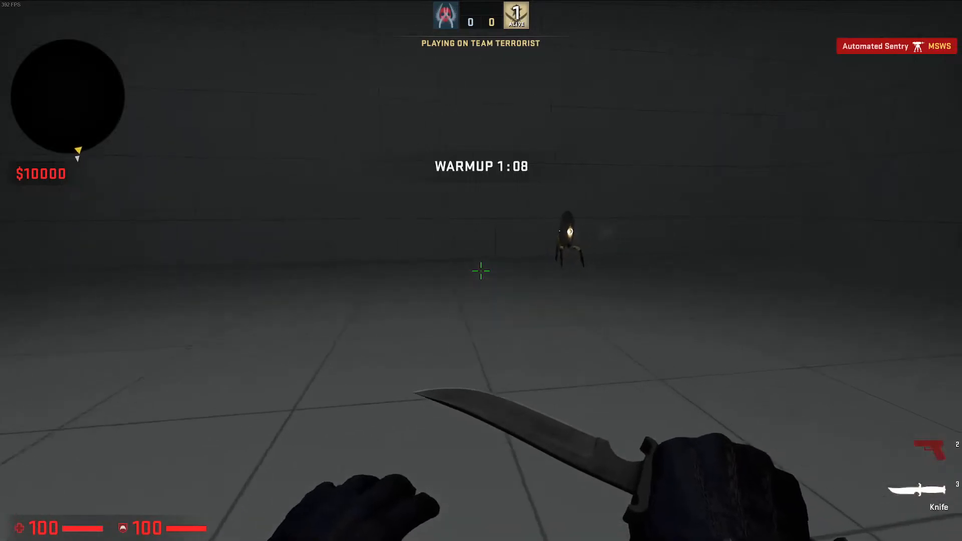
pyautogui.press('w')
pyautogui.click(481, 271)
pyautogui.press('w')
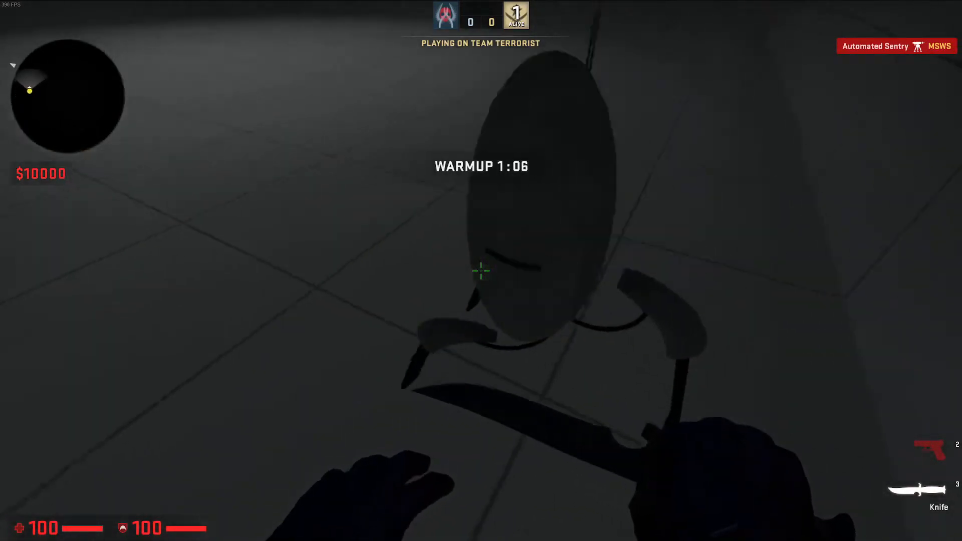
pyautogui.press('w')
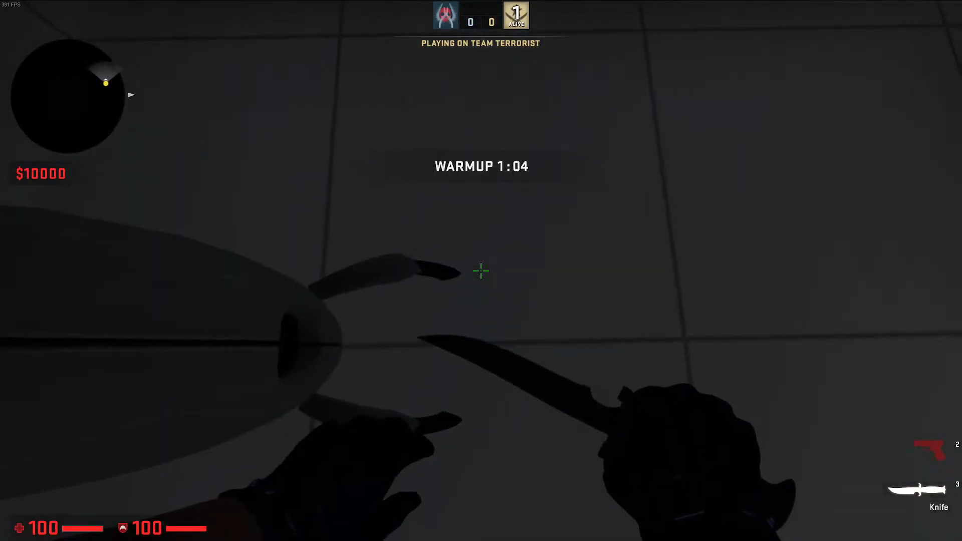
# Step in front of and beside the turret to check its line of fire, and return to Hammer++ and close the compile console
pyautogui.press('s')
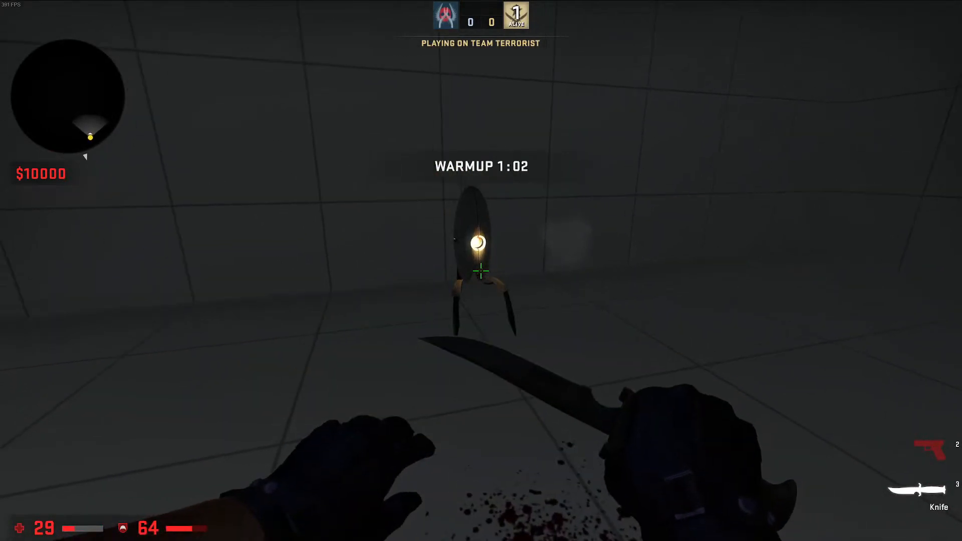
pyautogui.press('w')
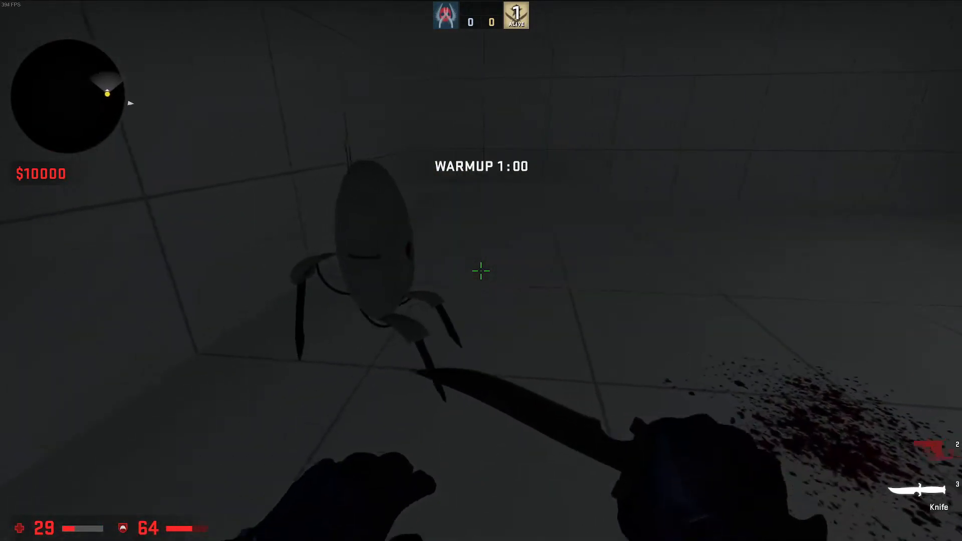
pyautogui.press('s')
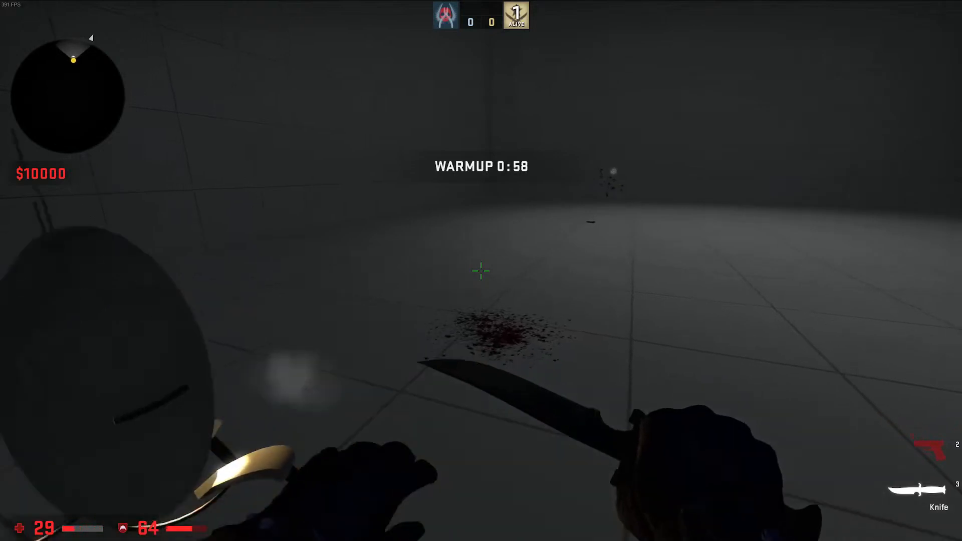
pyautogui.press('a')
pyautogui.press('d')
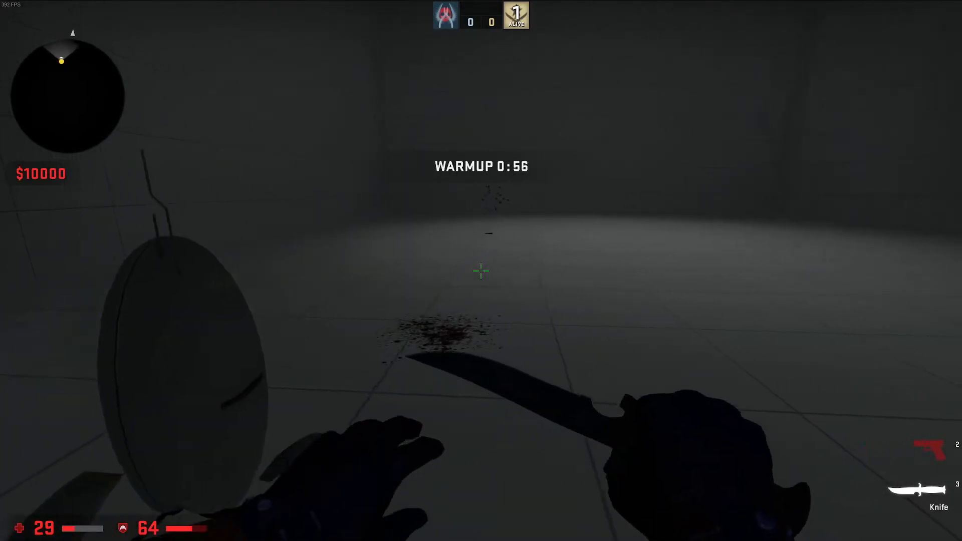
pyautogui.press('w')
pyautogui.click(481, 271)
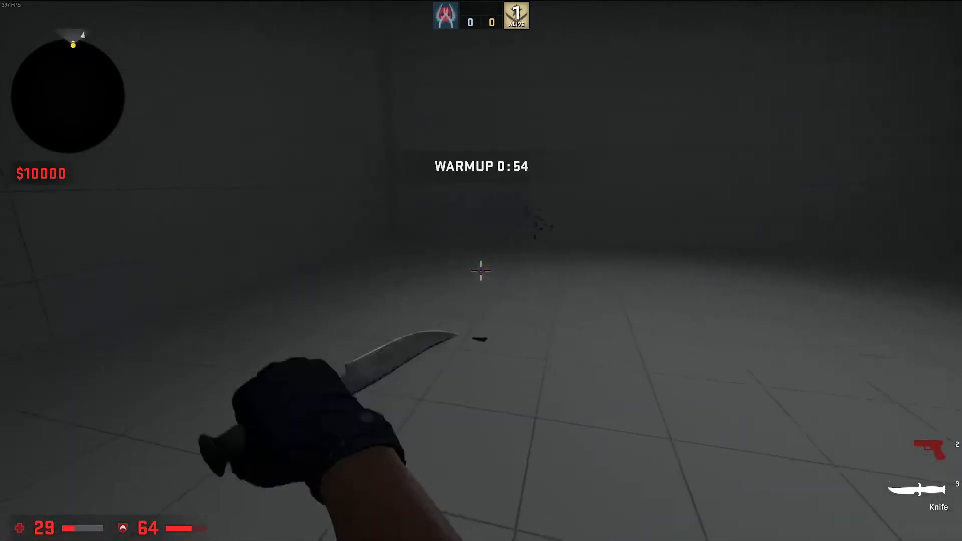
pyautogui.hotkey('alt', 'Tab')
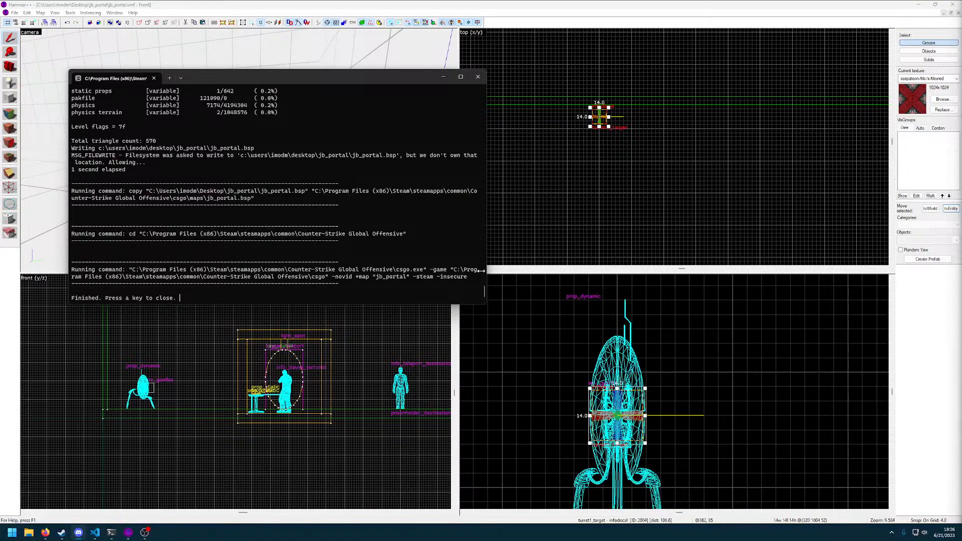
pyautogui.click(478, 76)
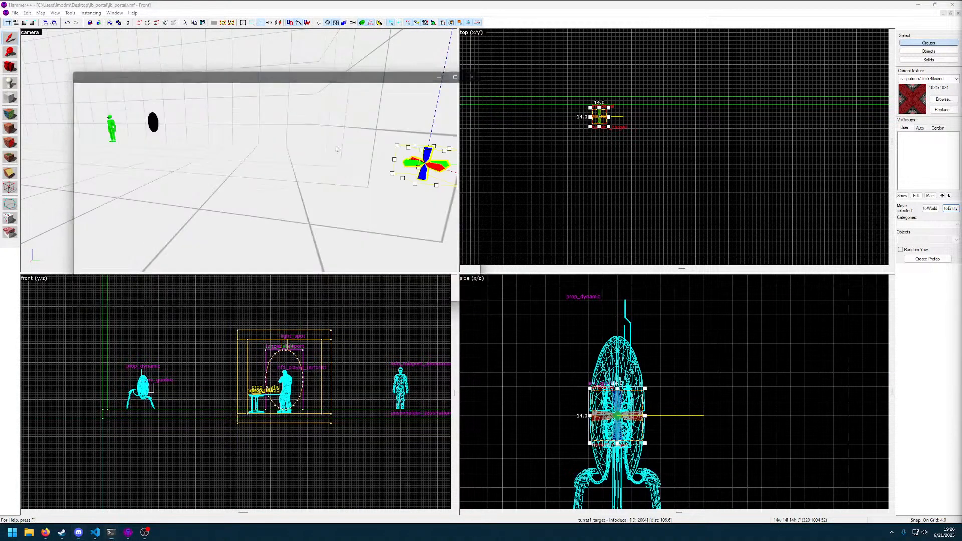
# Select the turret's prop_dynamic together with its env_gunfire and move both in the front view to 320, 33, 50, closer to the wall
pyautogui.click(240, 142)
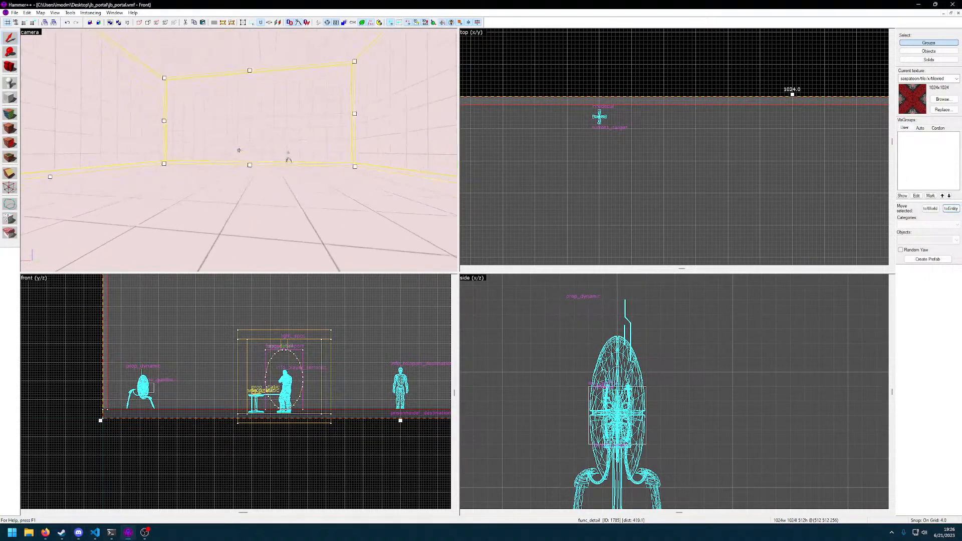
pyautogui.click(239, 150)
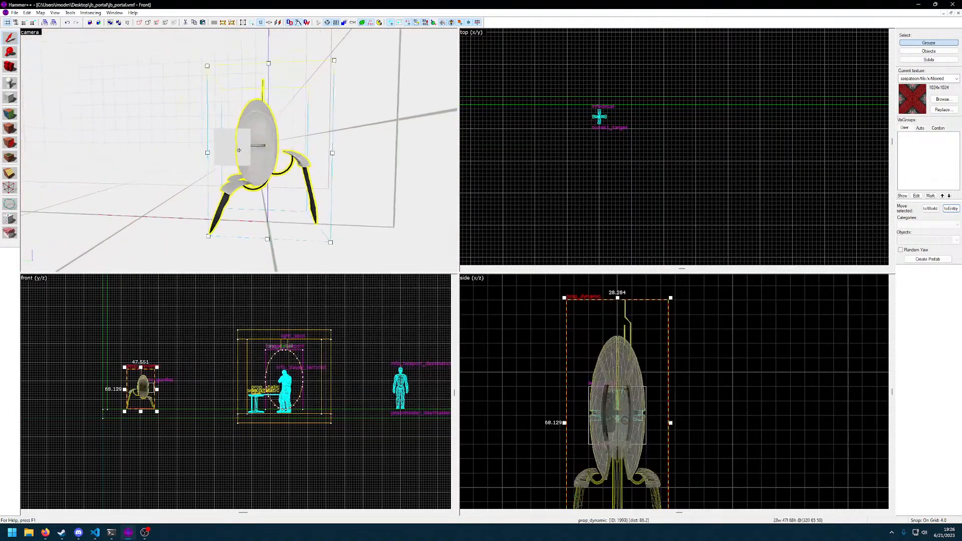
pyautogui.scroll(-5, 634, 368)
pyautogui.scroll(-2, 239, 373)
pyautogui.scroll(2, 239, 373)
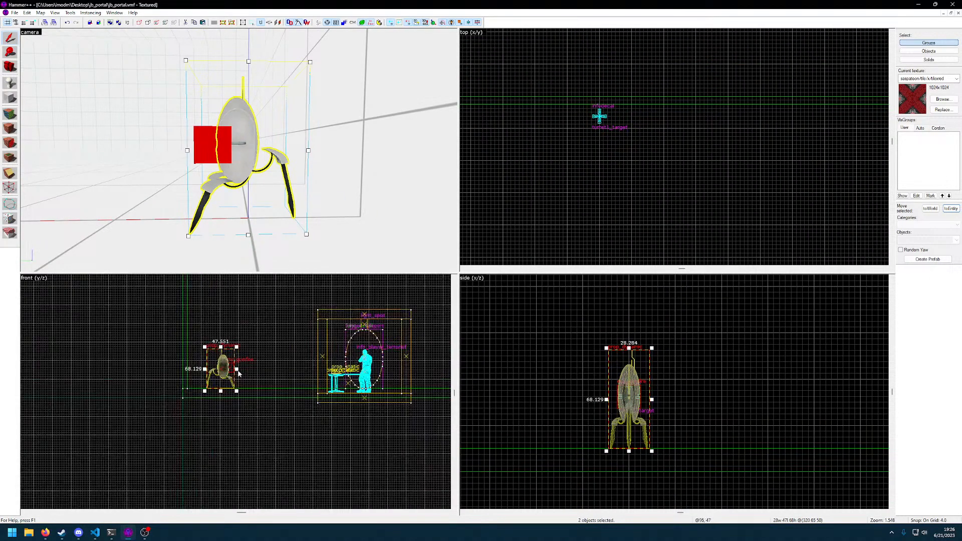
pyautogui.scroll(8, 238, 372)
pyautogui.moveTo(217, 376); pyautogui.dragTo(316, 392, button='middle')
pyautogui.moveTo(279, 397); pyautogui.dragTo(200, 399)
# Examine the moved turret and its gunfire entity in the 3D view from several distances and angles across the room
pyautogui.press('z')
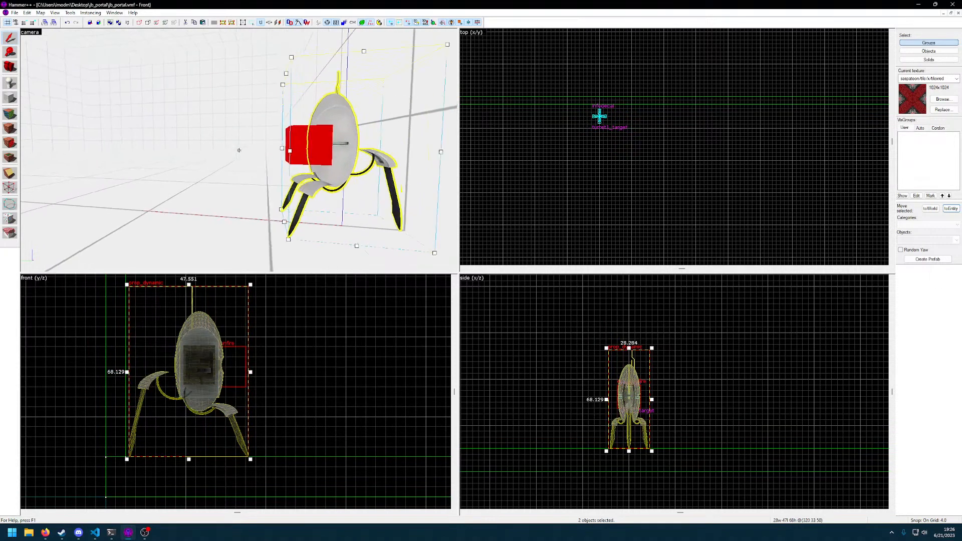
pyautogui.press('s')
pyautogui.press('s')
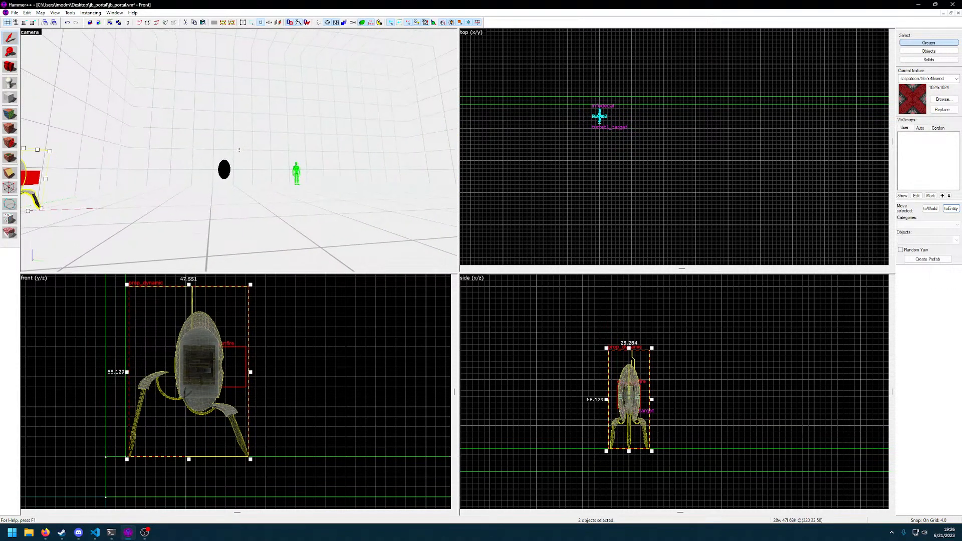
pyautogui.press('w')
pyautogui.press('s')
pyautogui.press('w')
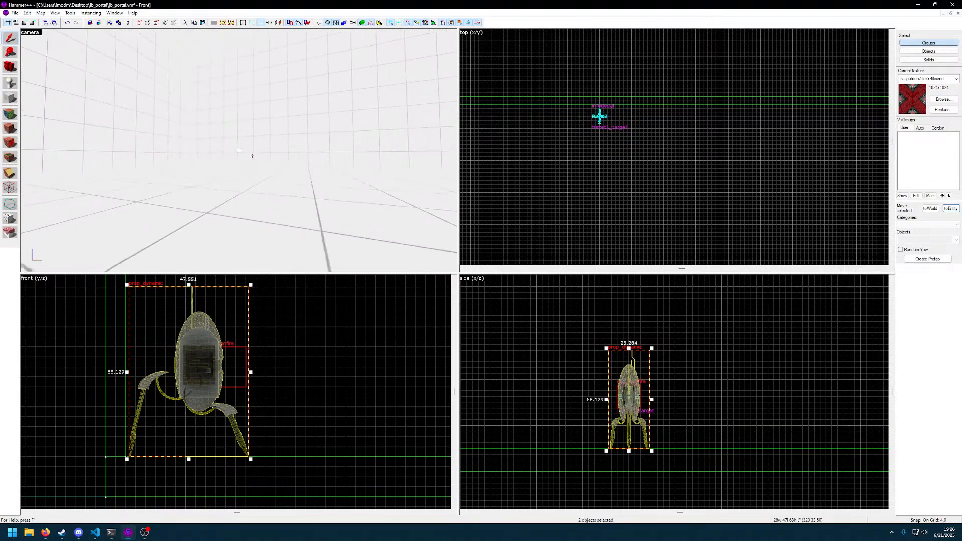
pyautogui.press('w')
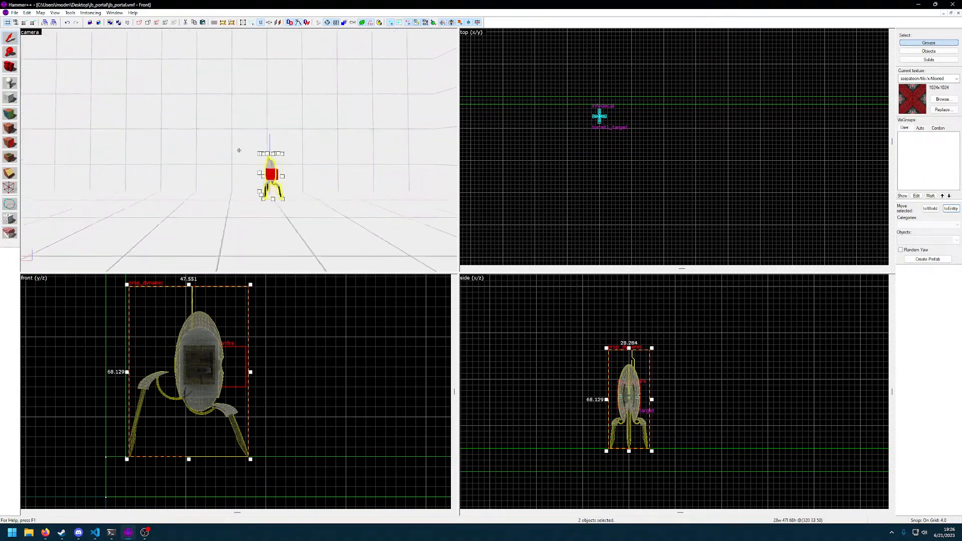
pyautogui.press('s')
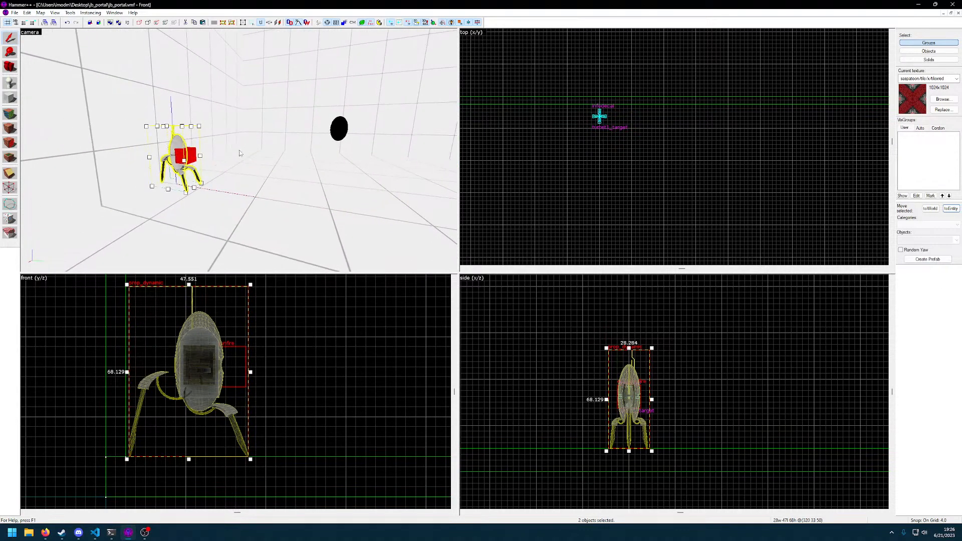
pyautogui.doubleClick(180, 143)
pyautogui.press('z')
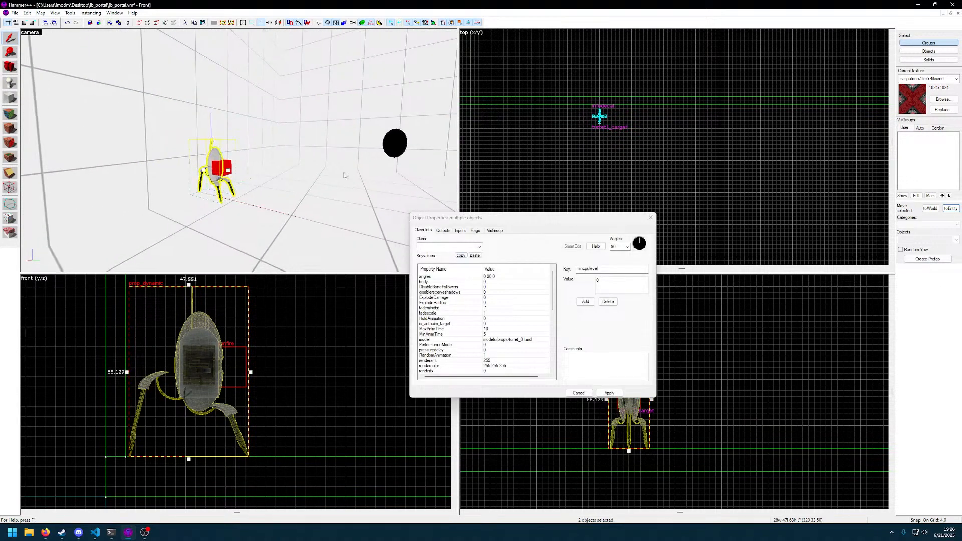
pyautogui.click(651, 217)
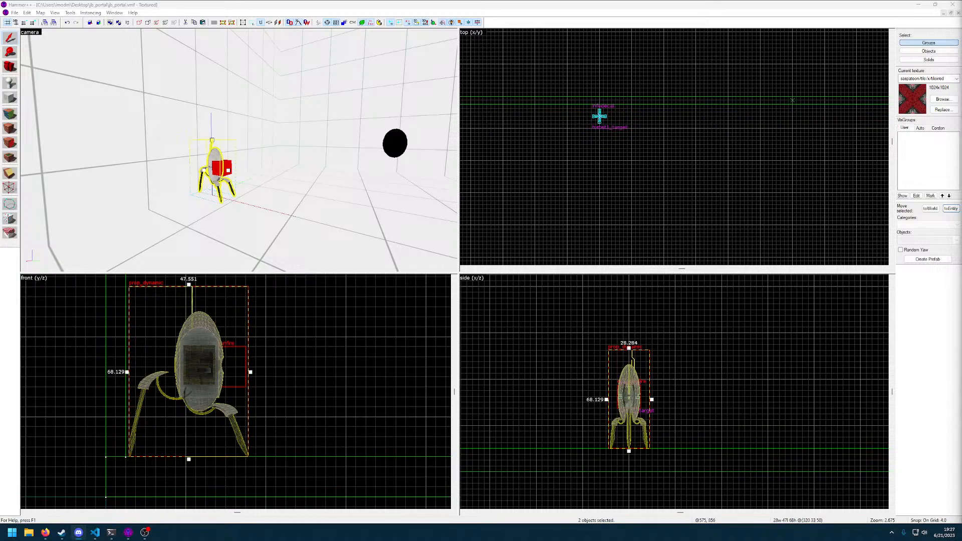
pyautogui.click(361, 294)
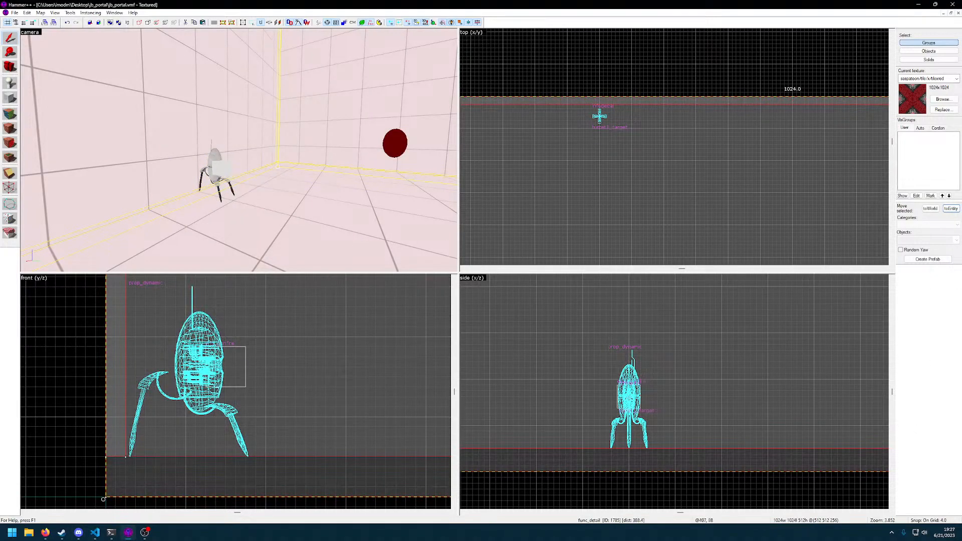